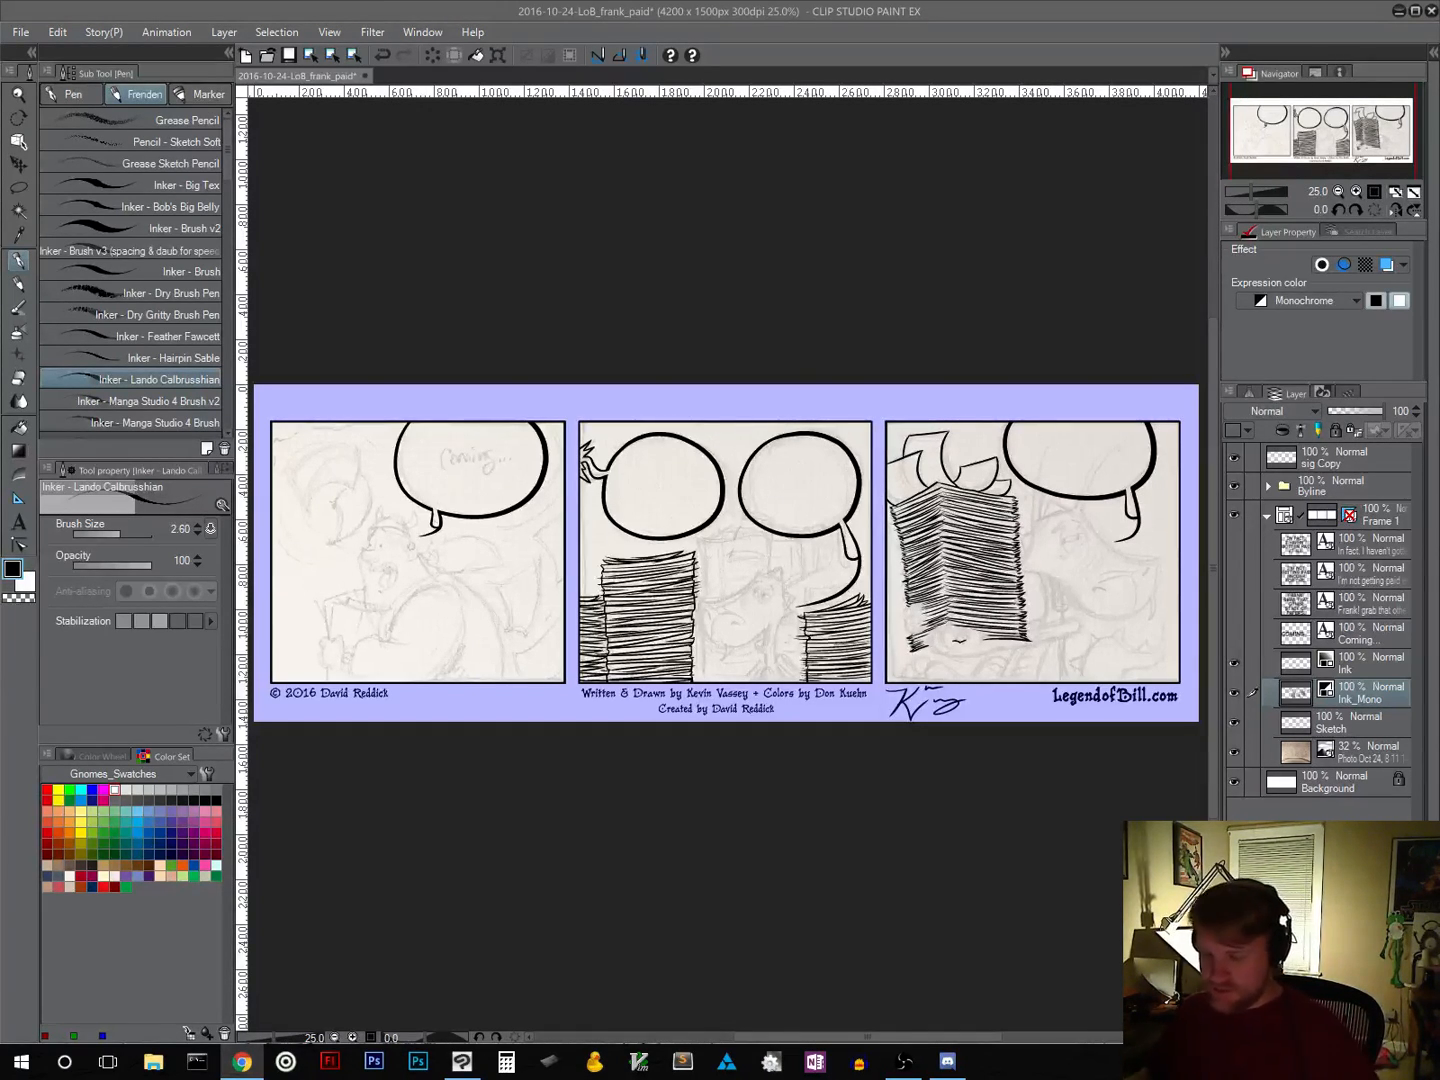
Step: Ink the two overlapping curved, sharp-tipped shapes beside the character's head in the first panel, following the pencil sketch
{"action": "left_click", "coordinate": [1372, 194]}
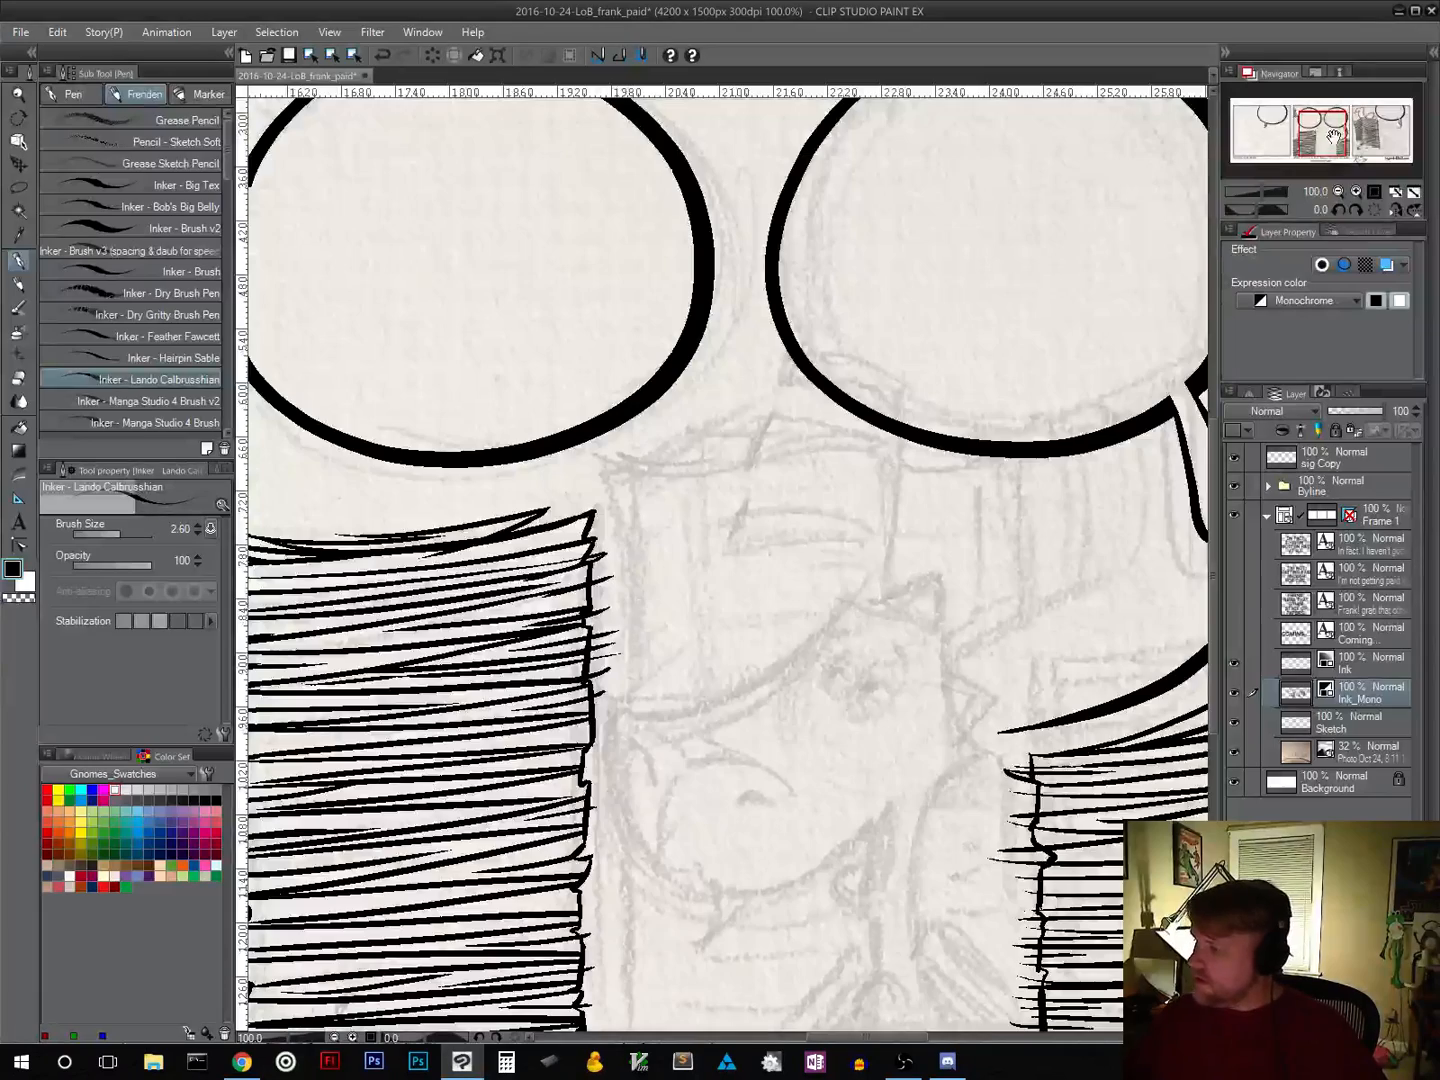
{"action": "left_click_drag", "start_coordinate": [1328, 133], "coordinate": [1258, 128]}
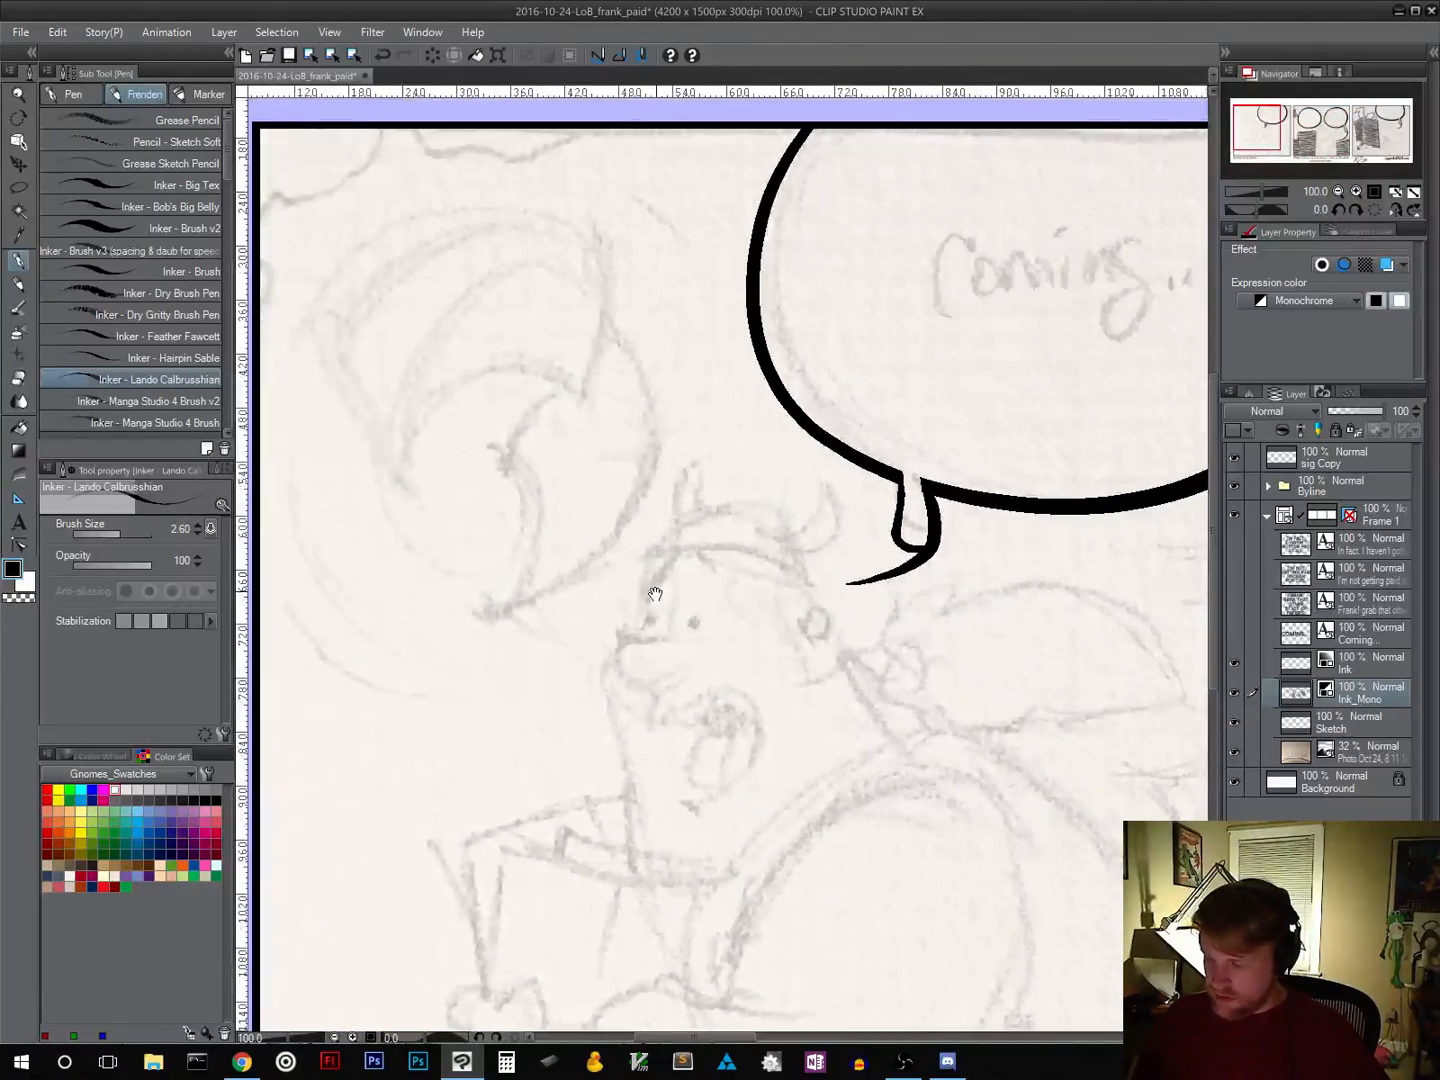
{"action": "left_click_drag", "start_coordinate": [656, 595], "coordinate": [716, 792]}
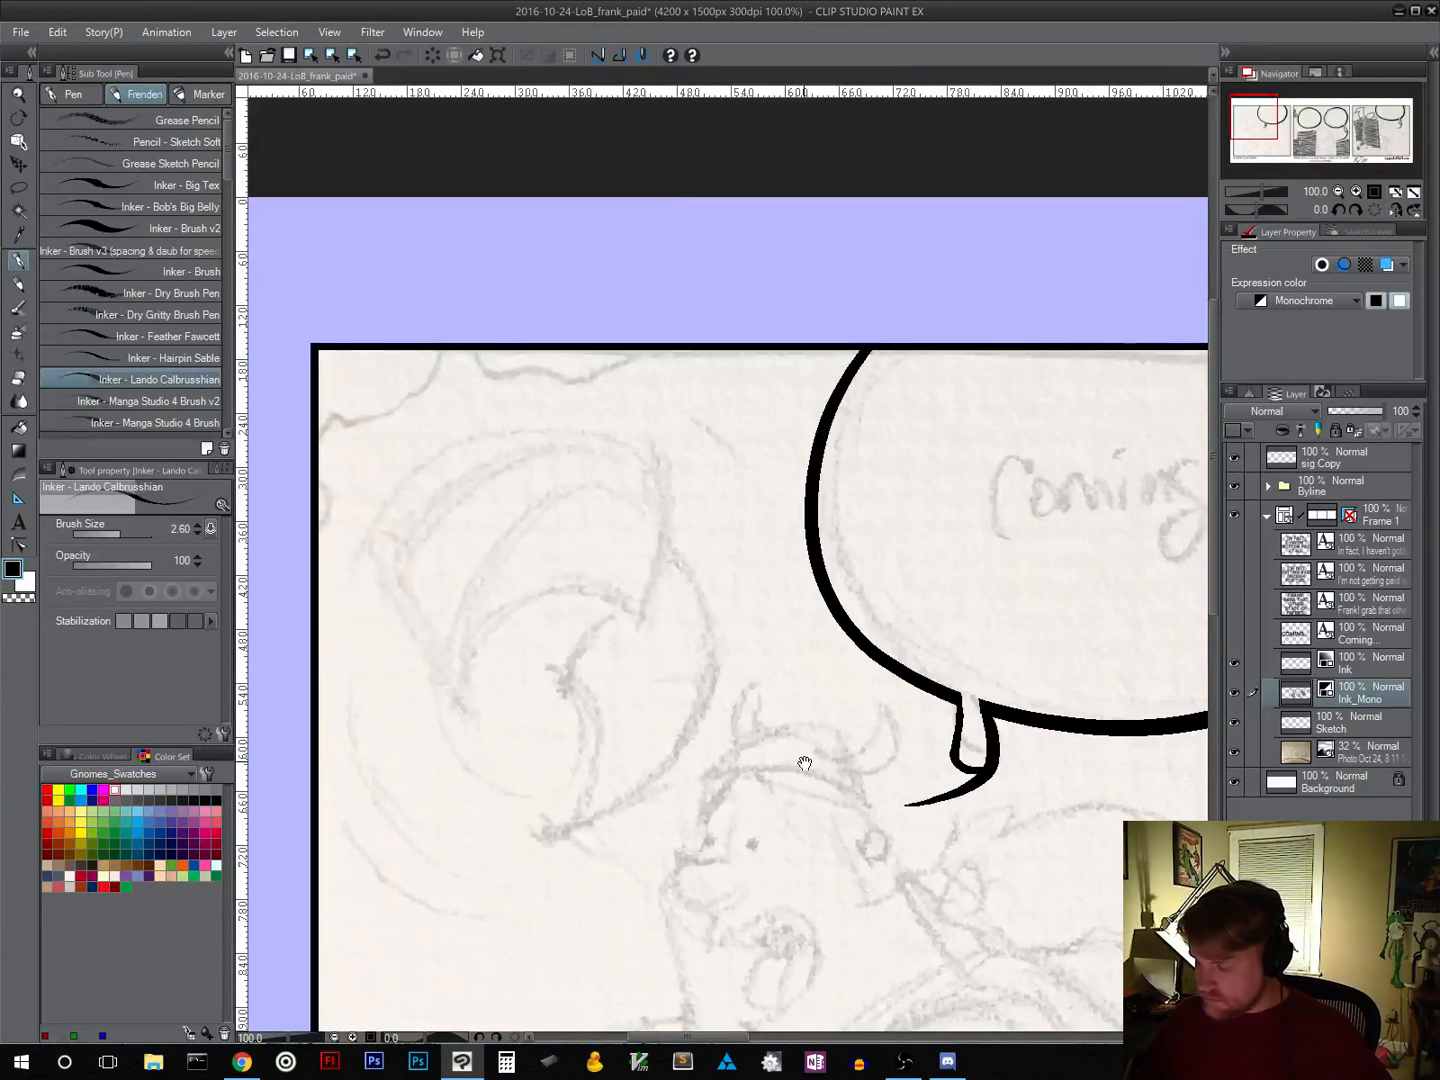
{"action": "mouse_move", "coordinate": [803, 762]}
{"action": "left_mouse_down"}
{"action": "mouse_move", "coordinate": [736, 579]}
{"action": "mouse_move", "coordinate": [727, 610]}
{"action": "left_mouse_up"}
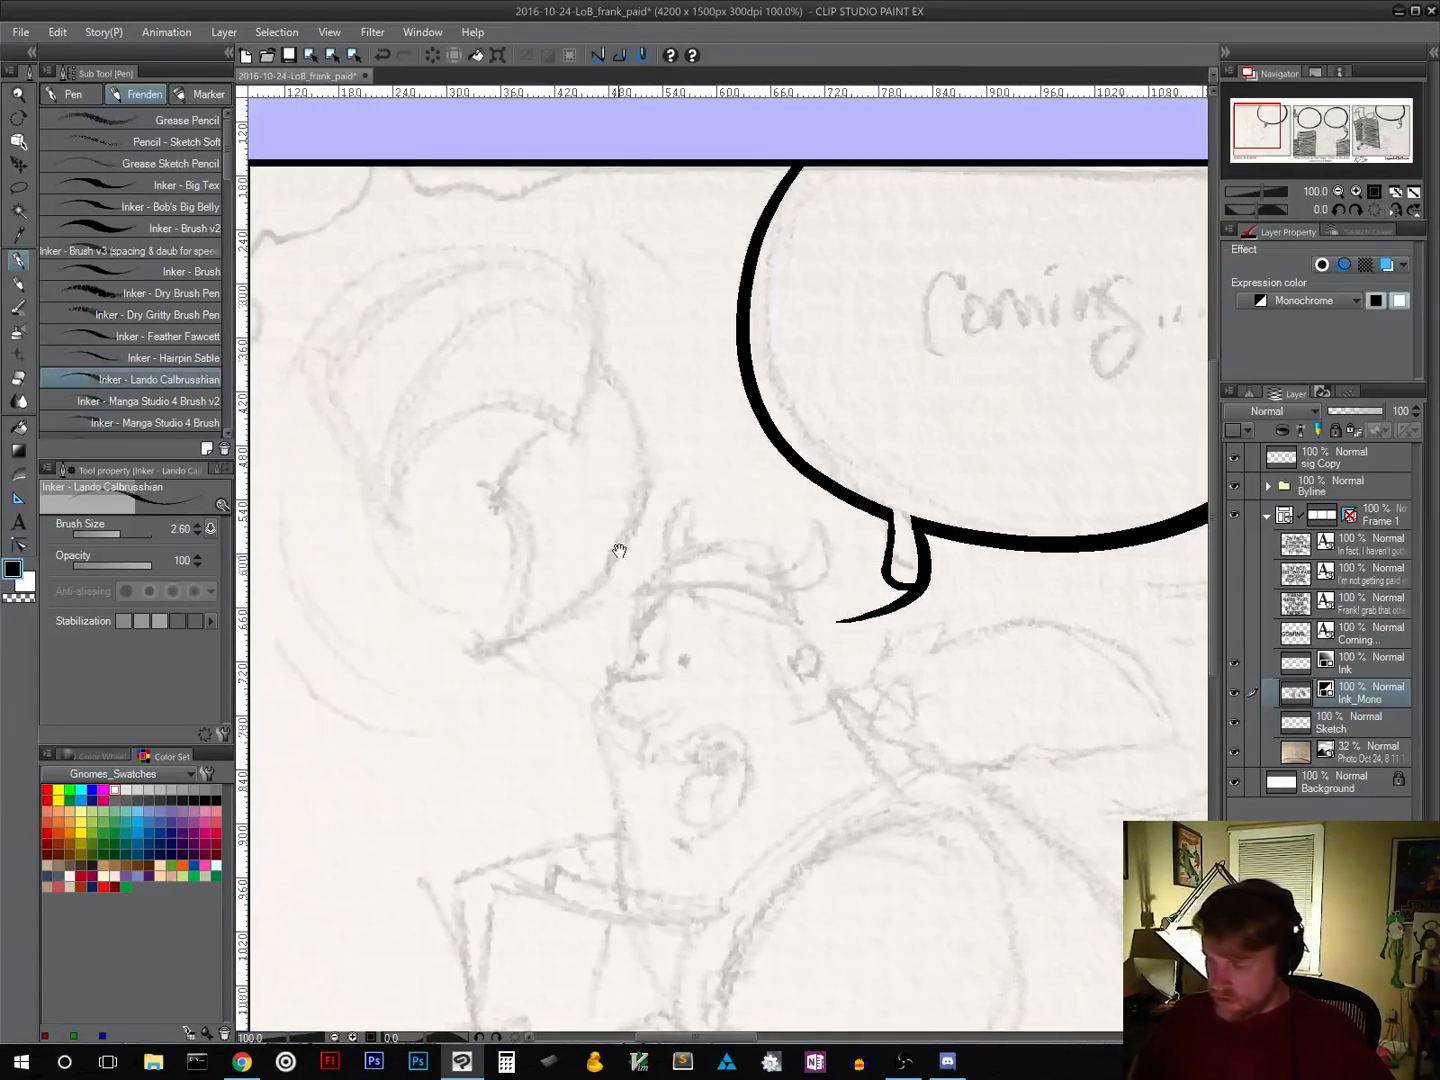
{"action": "left_click_drag", "start_coordinate": [617, 554], "coordinate": [749, 620]}
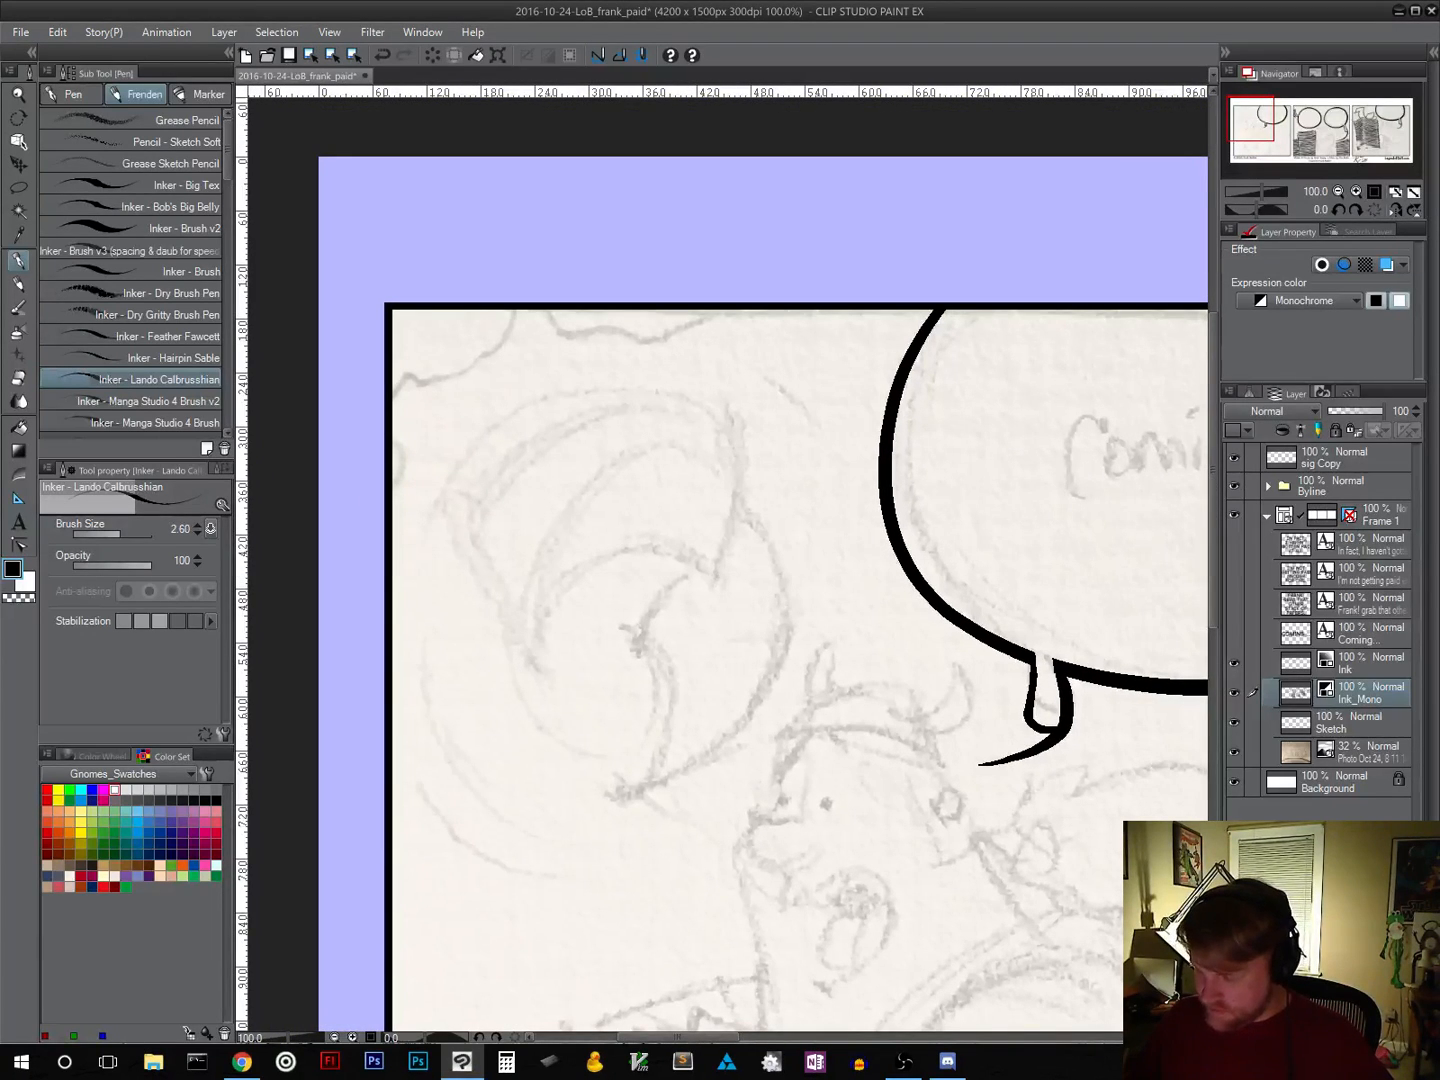
{"action": "mouse_move", "coordinate": [715, 573]}
{"action": "left_mouse_down"}
{"action": "mouse_move", "coordinate": [652, 544]}
{"action": "mouse_move", "coordinate": [578, 562]}
{"action": "mouse_move", "coordinate": [535, 660]}
{"action": "left_mouse_up"}
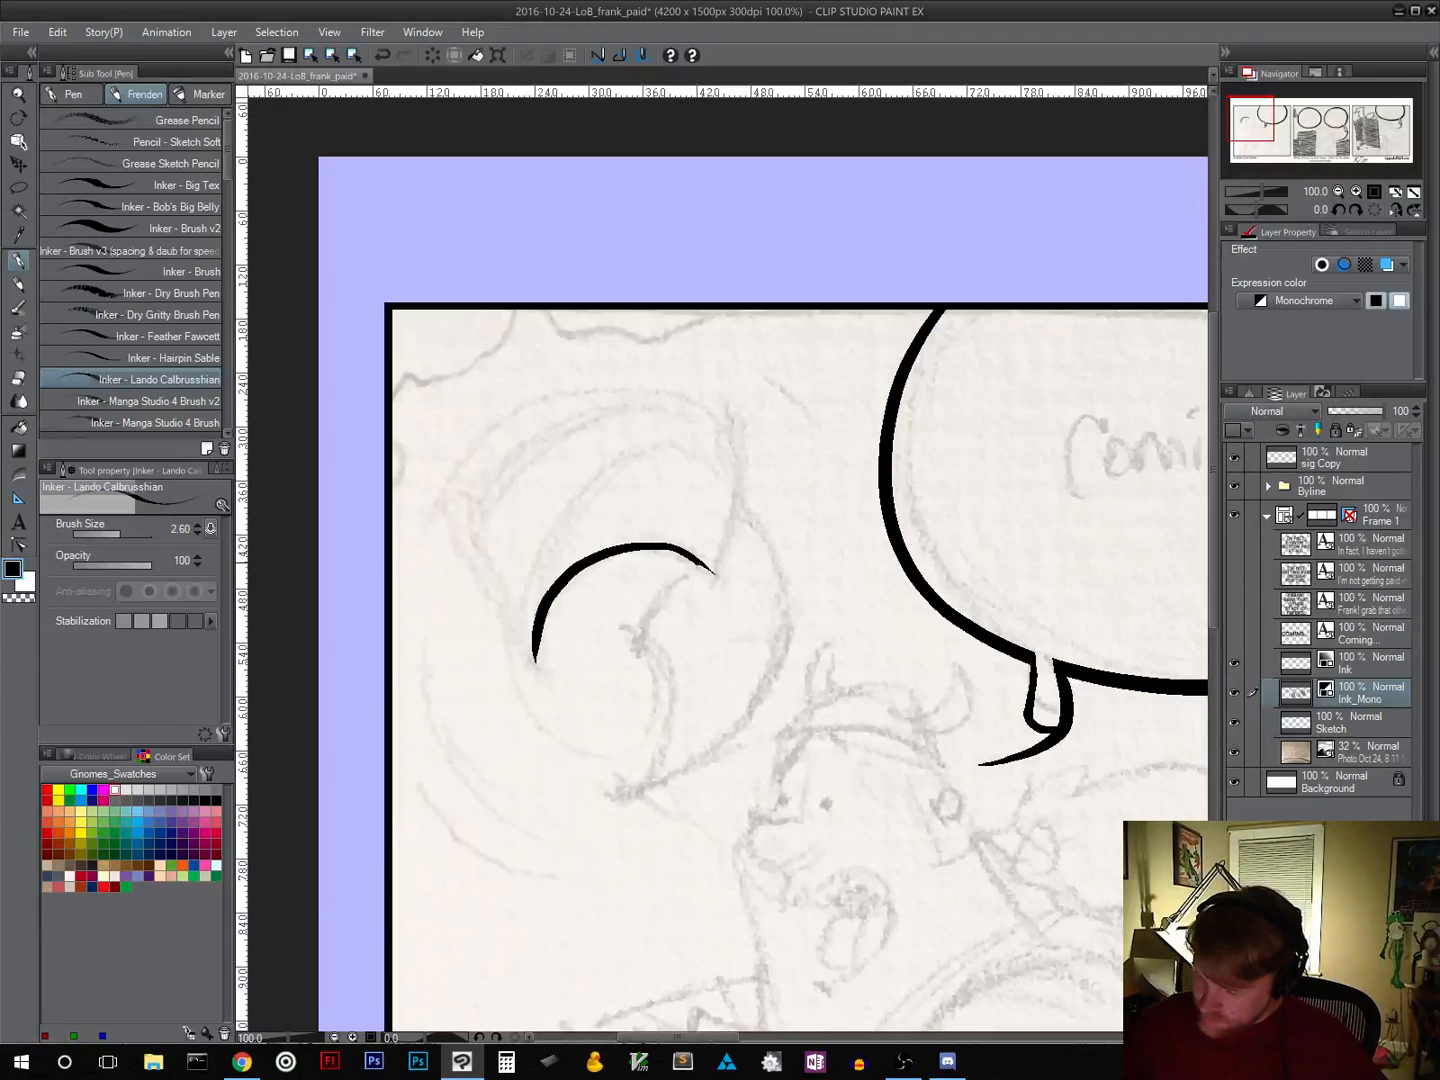
{"action": "mouse_move", "coordinate": [715, 574]}
{"action": "left_mouse_down"}
{"action": "mouse_move", "coordinate": [740, 509]}
{"action": "mouse_move", "coordinate": [725, 411]}
{"action": "mouse_move", "coordinate": [527, 420]}
{"action": "mouse_move", "coordinate": [456, 522]}
{"action": "mouse_move", "coordinate": [535, 661]}
{"action": "left_mouse_up"}
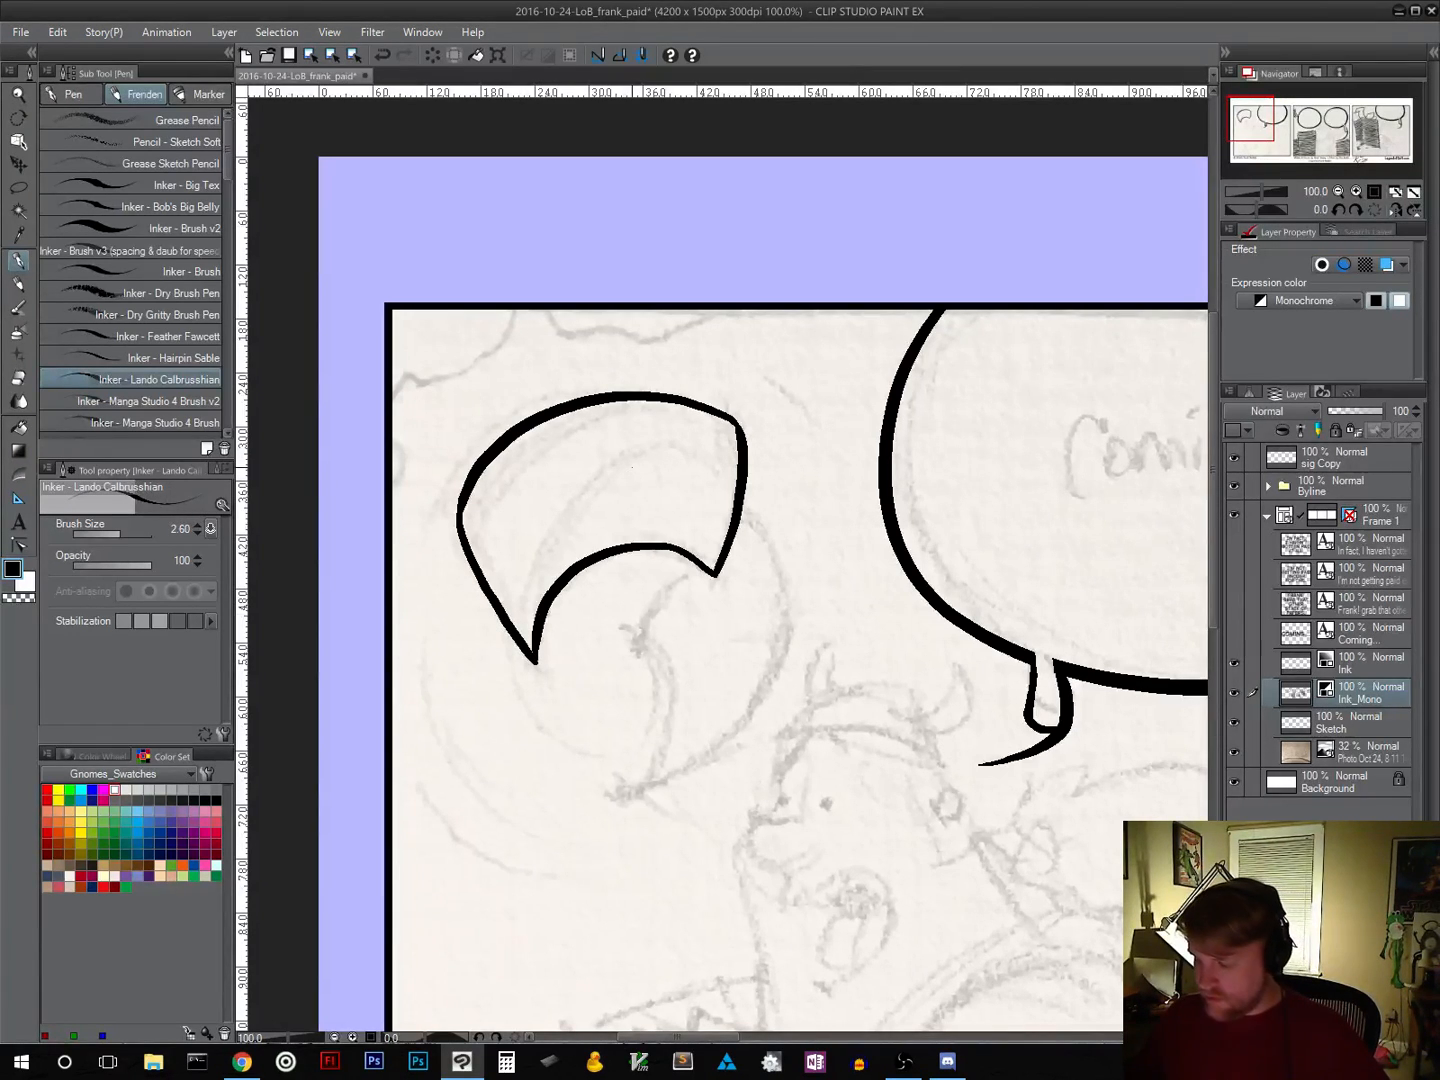
{"action": "left_click_drag", "start_coordinate": [640, 640], "coordinate": [690, 560]}
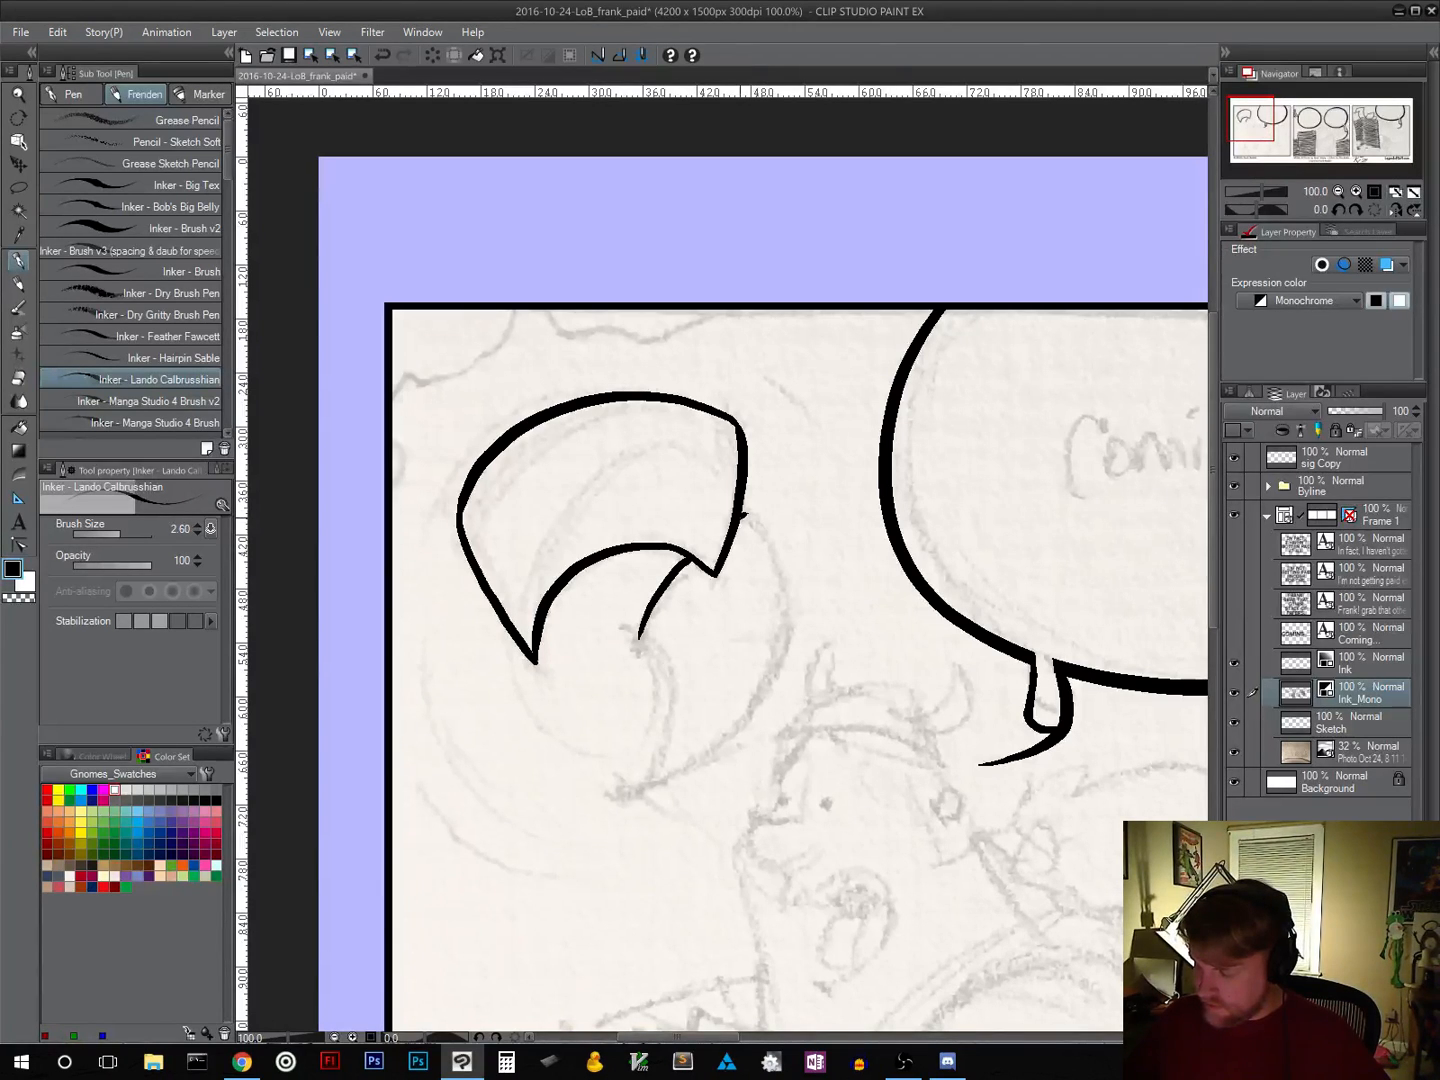
{"action": "mouse_move", "coordinate": [638, 635]}
{"action": "left_mouse_down"}
{"action": "mouse_move", "coordinate": [667, 683]}
{"action": "mouse_move", "coordinate": [622, 797]}
{"action": "mouse_move", "coordinate": [720, 743]}
{"action": "mouse_move", "coordinate": [792, 599]}
{"action": "mouse_move", "coordinate": [750, 516]}
{"action": "left_mouse_up"}
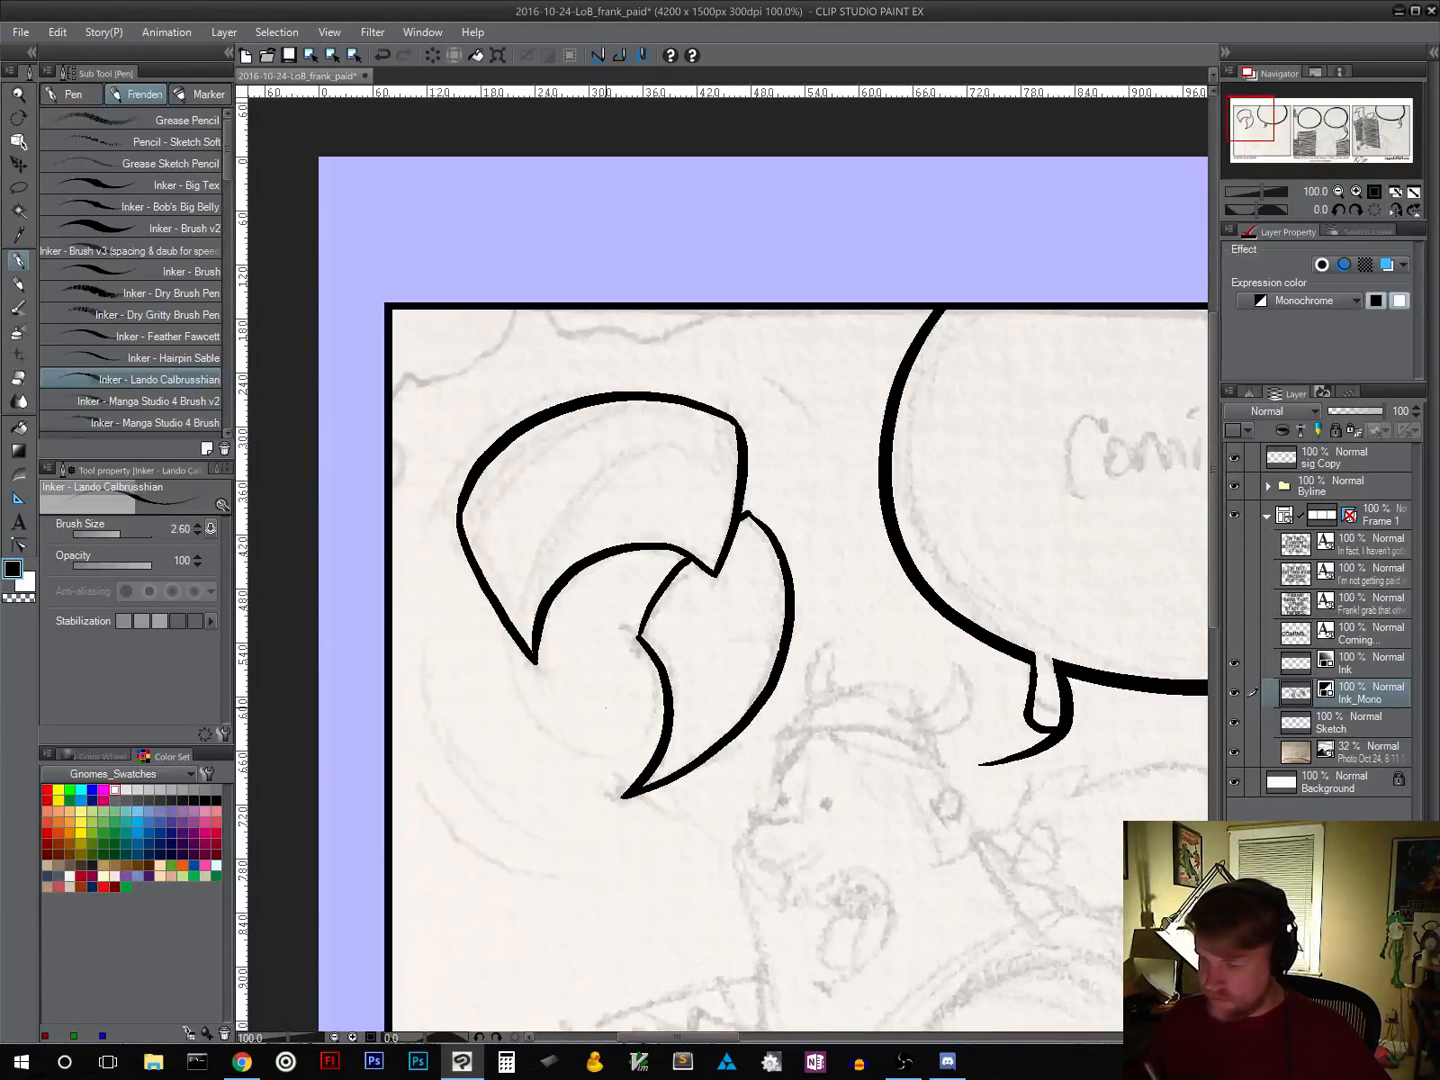
Step: Ink the three ragged, wavy outlines that run into the upper-left borders of the first panel
{"action": "mouse_move", "coordinate": [388, 399]}
{"action": "left_mouse_down"}
{"action": "mouse_move", "coordinate": [464, 373]}
{"action": "mouse_move", "coordinate": [519, 311]}
{"action": "left_mouse_up"}
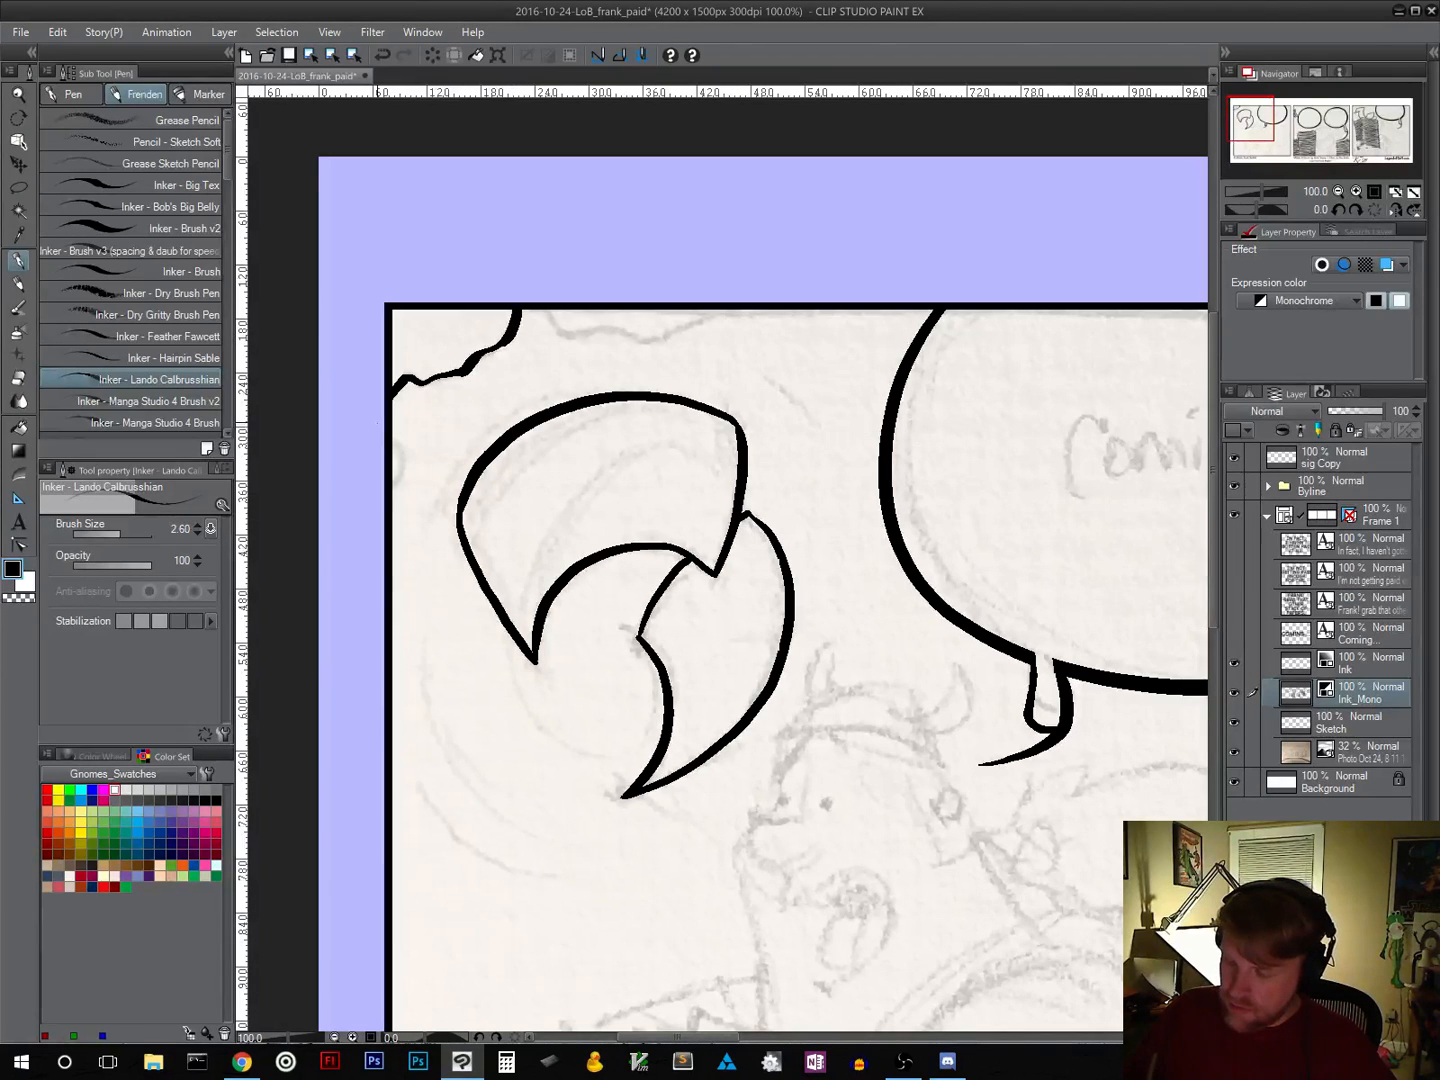
{"action": "mouse_move", "coordinate": [393, 415]}
{"action": "left_mouse_down"}
{"action": "mouse_move", "coordinate": [413, 468]}
{"action": "mouse_move", "coordinate": [394, 489]}
{"action": "left_mouse_up"}
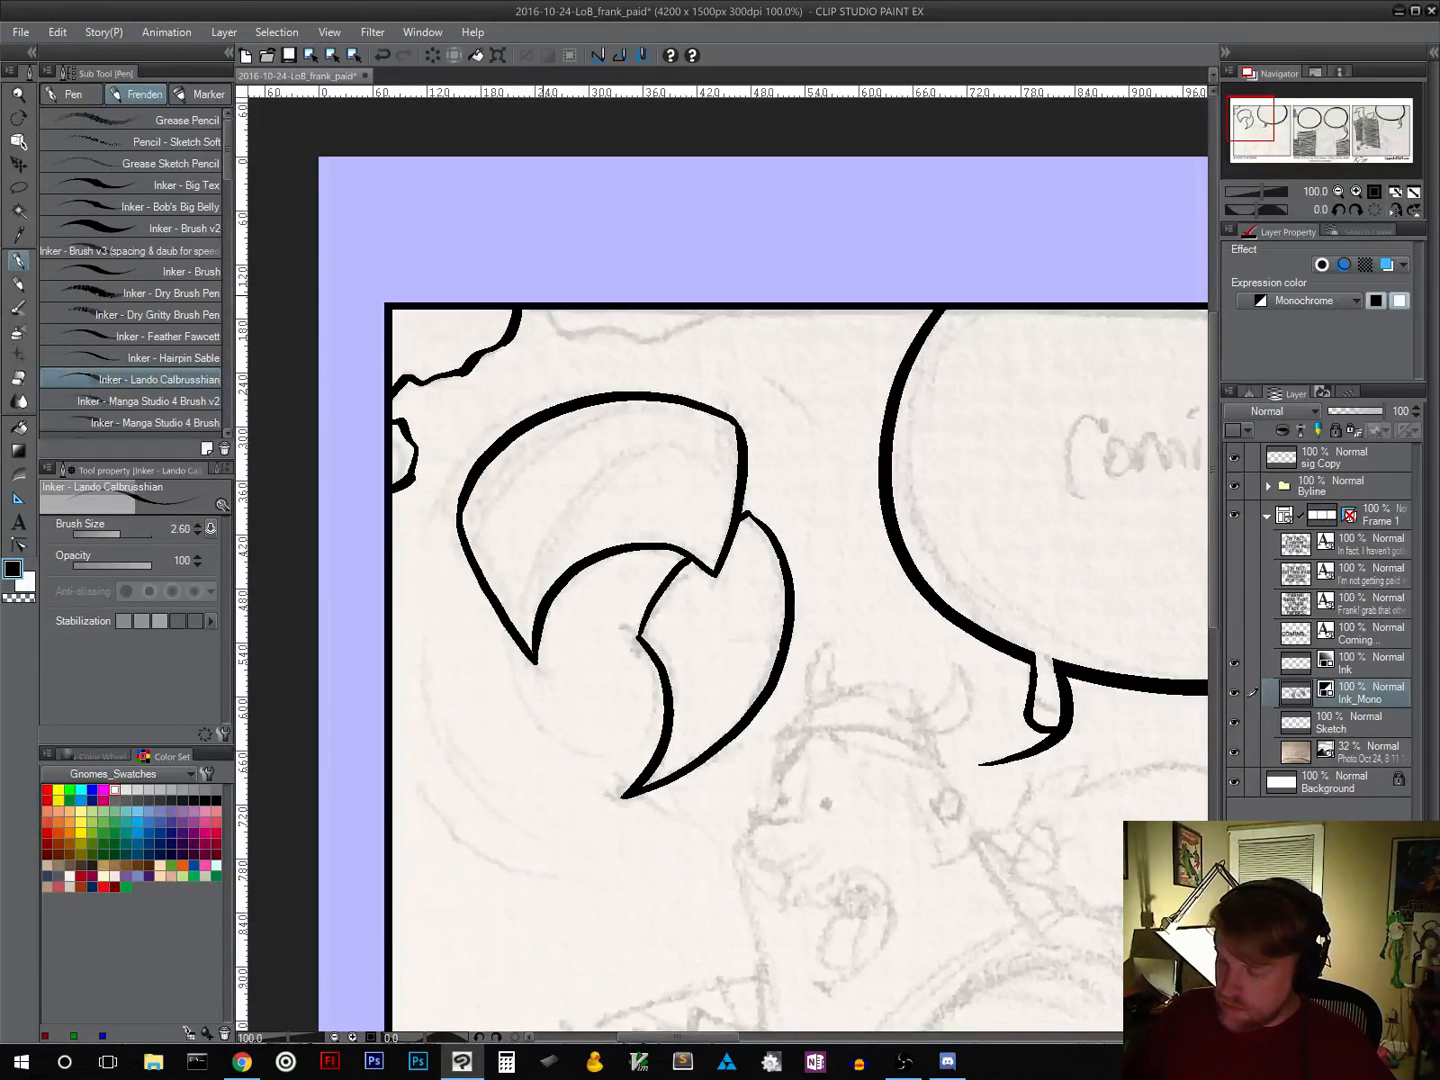
{"action": "mouse_move", "coordinate": [544, 311]}
{"action": "left_mouse_down"}
{"action": "mouse_move", "coordinate": [558, 340]}
{"action": "mouse_move", "coordinate": [664, 344]}
{"action": "mouse_move", "coordinate": [724, 307]}
{"action": "left_mouse_up"}
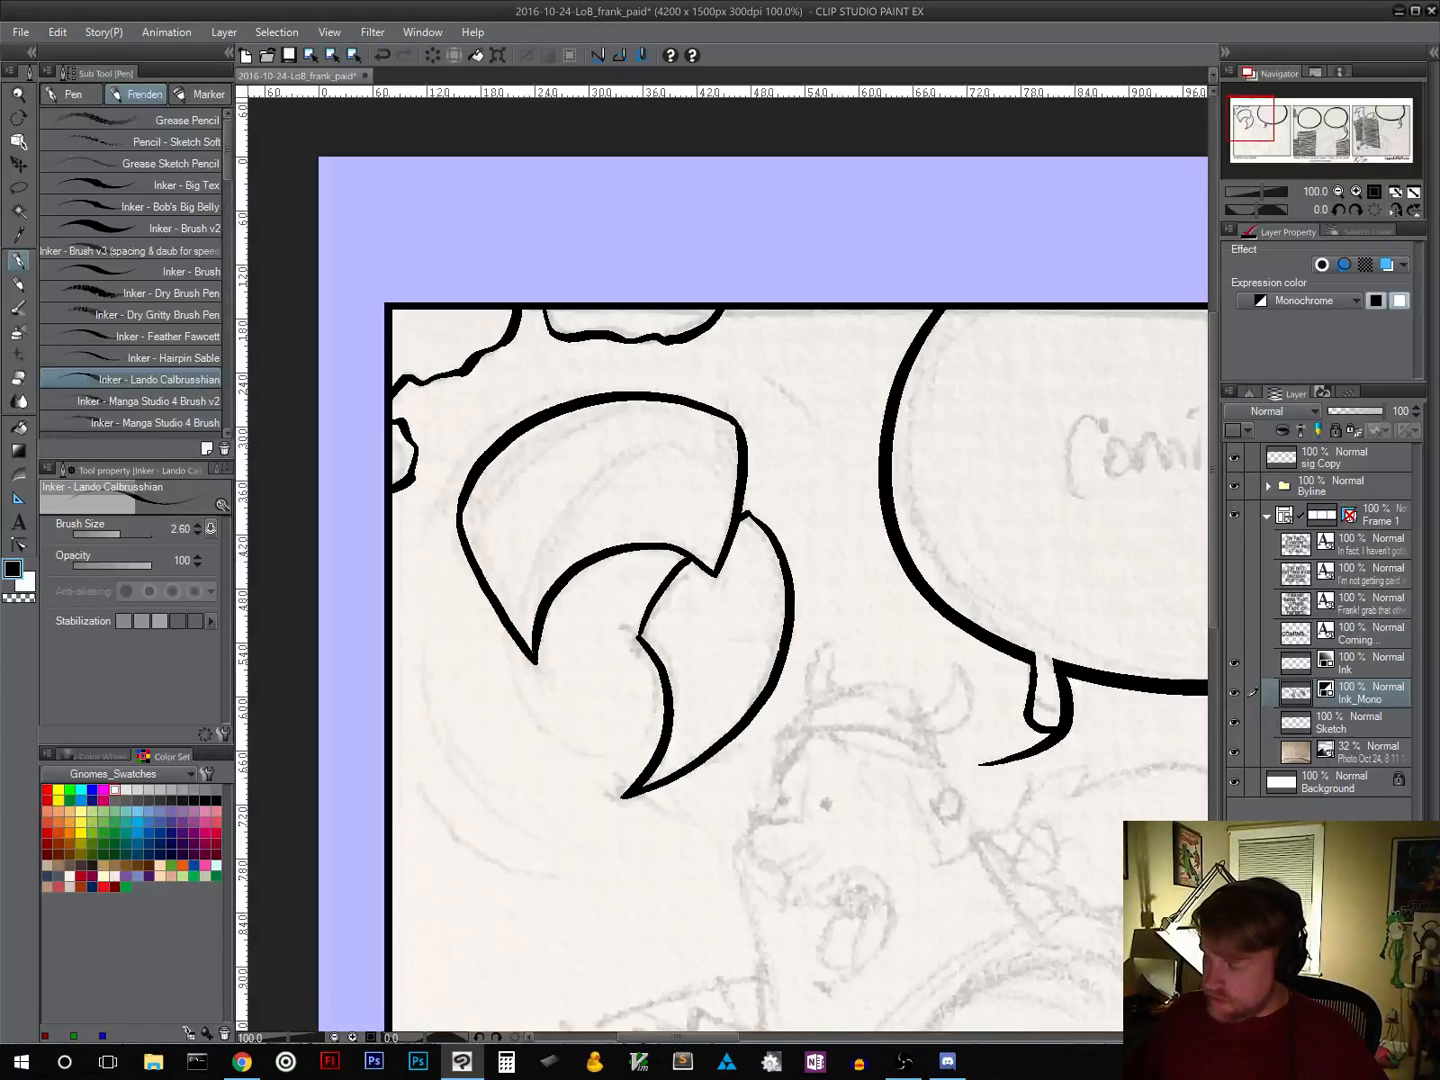
Step: Ink thin curved motion lines around the sharp-tipped shapes, two at their upper right and two at their lower left
{"action": "left_click_drag", "start_coordinate": [697, 374], "coordinate": [797, 464]}
{"action": "left_click_drag", "start_coordinate": [754, 369], "coordinate": [824, 455]}
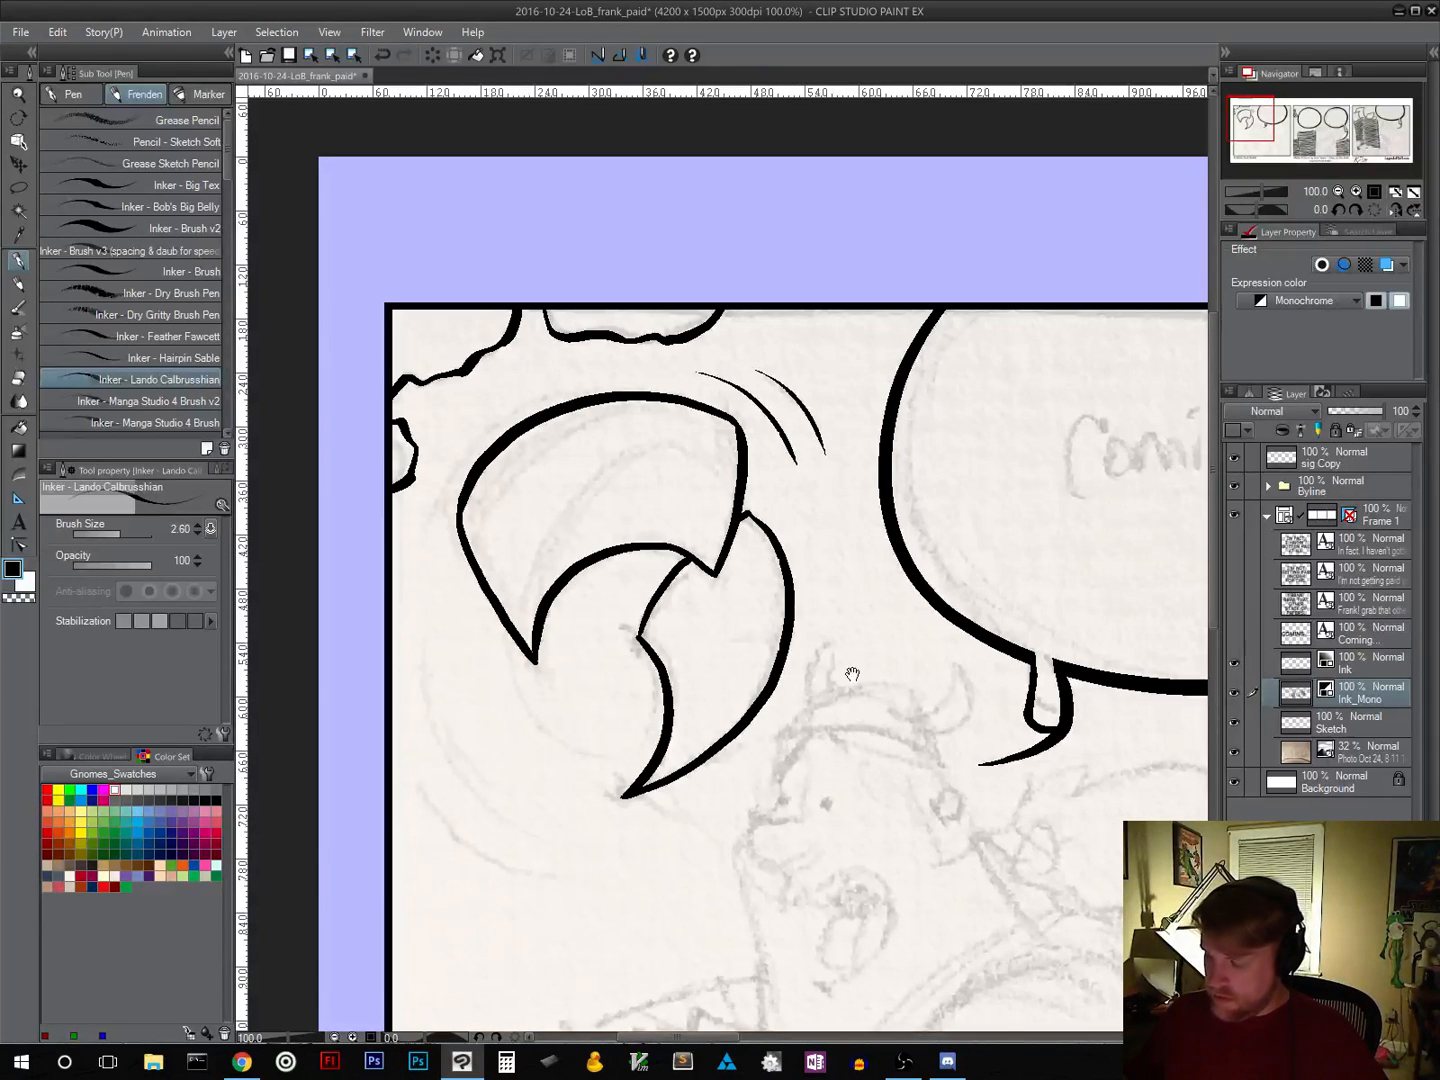
{"action": "left_click_drag", "start_coordinate": [852, 675], "coordinate": [870, 491]}
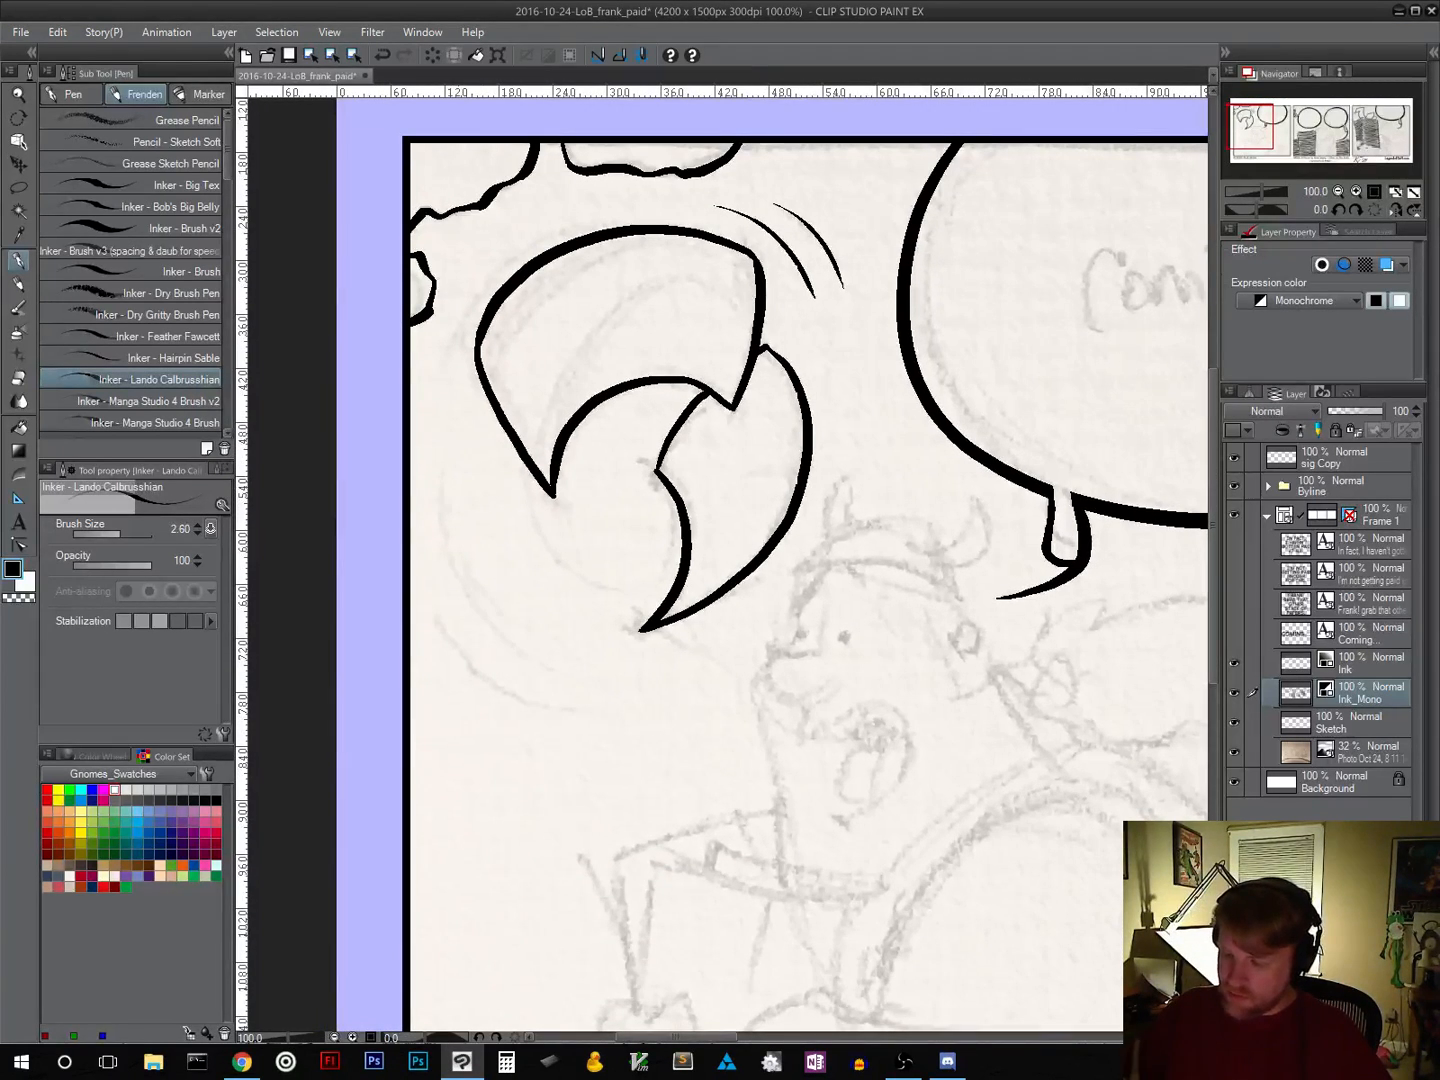
{"action": "left_click_drag", "start_coordinate": [454, 406], "coordinate": [603, 690]}
{"action": "mouse_move", "coordinate": [461, 634]}
{"action": "left_mouse_down"}
{"action": "mouse_move", "coordinate": [475, 658]}
{"action": "mouse_move", "coordinate": [608, 715]}
{"action": "left_mouse_up"}
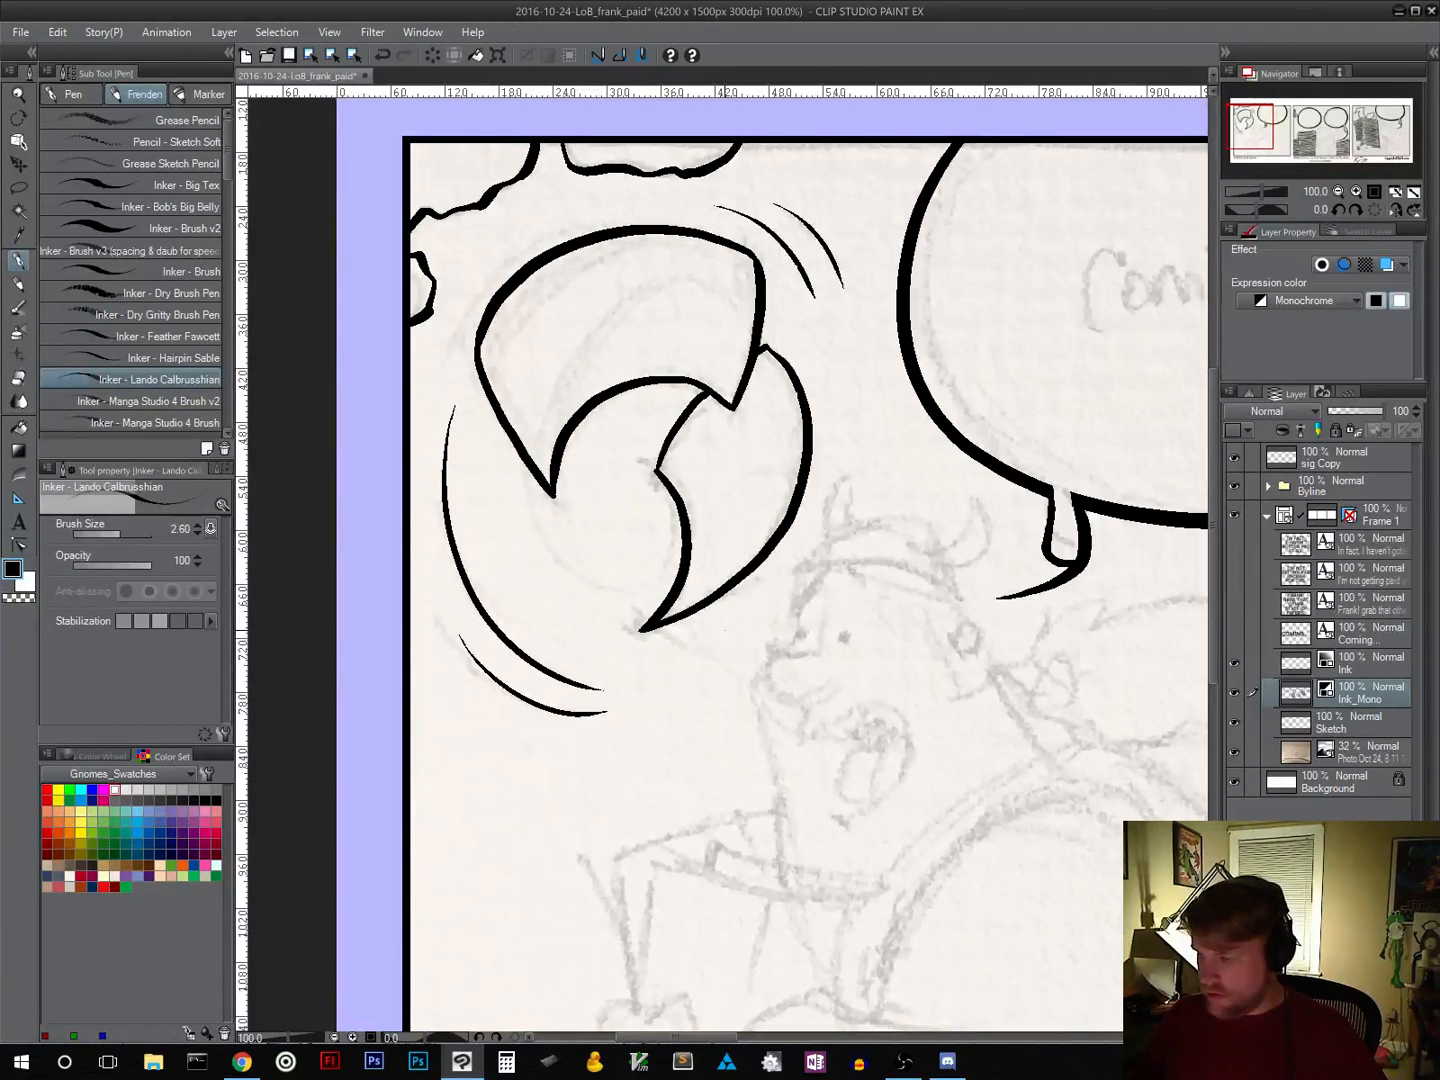
Step: Ink the curved brim line of the helmet on the first panel's character, with the canvas rotated to suit the stroke
{"action": "mouse_move", "coordinate": [961, 689]}
{"action": "left_mouse_down"}
{"action": "mouse_move", "coordinate": [817, 492]}
{"action": "mouse_move", "coordinate": [767, 331]}
{"action": "left_mouse_up"}
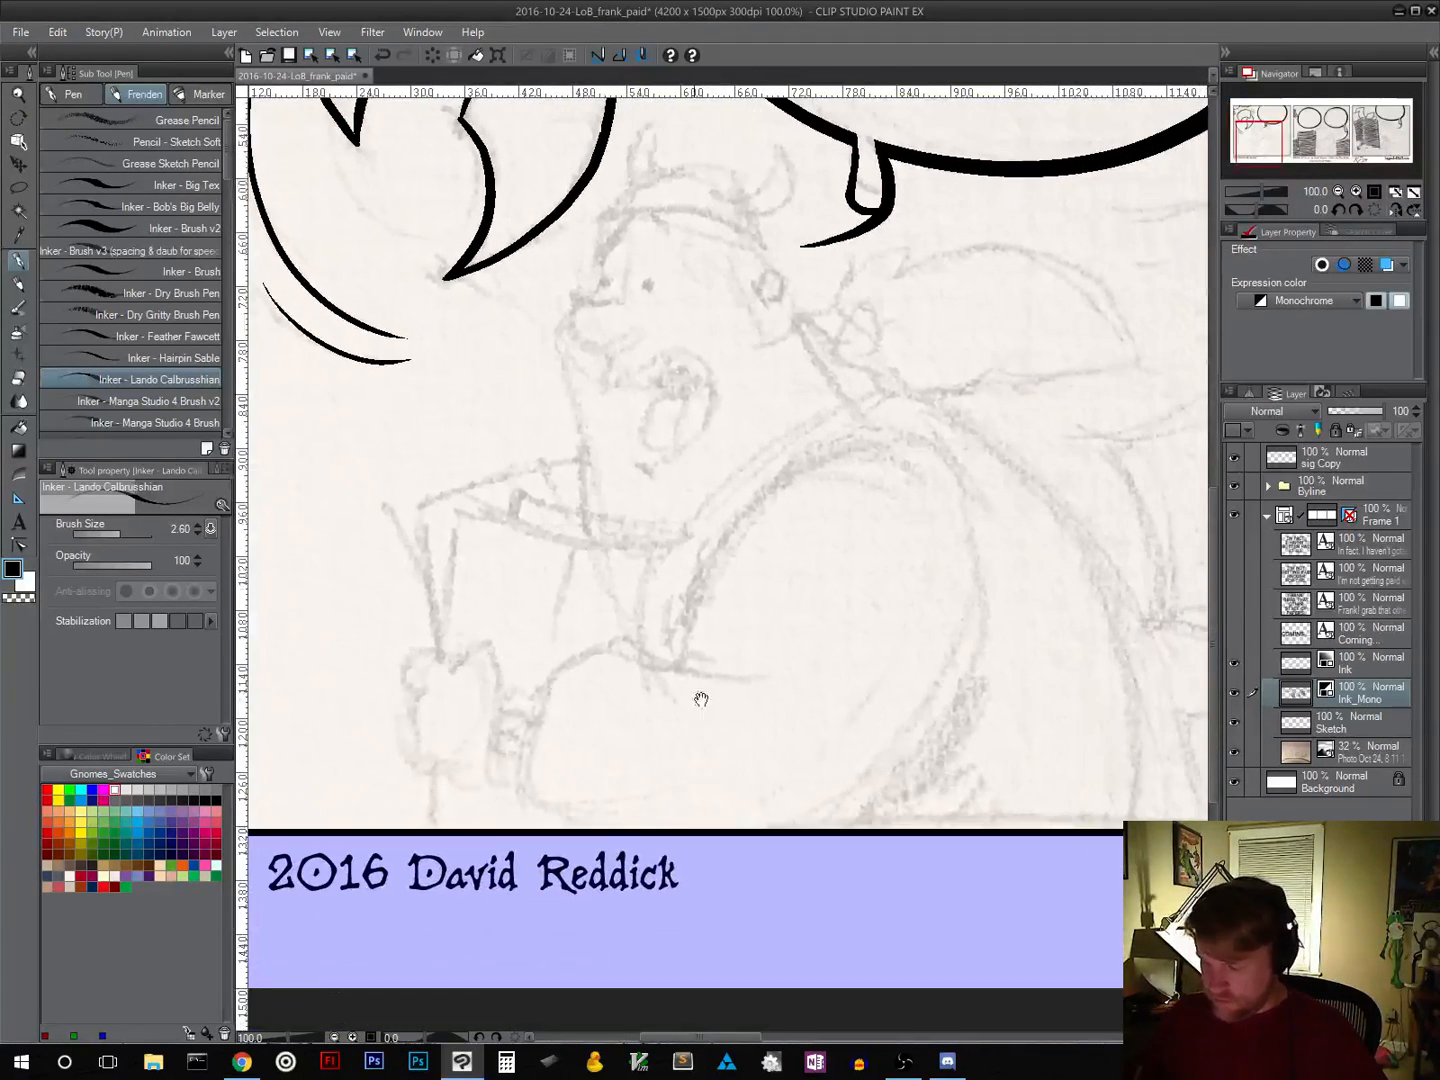
{"action": "left_click_drag", "start_coordinate": [934, 552], "coordinate": [566, 779]}
{"action": "left_click_drag", "start_coordinate": [948, 668], "coordinate": [931, 555]}
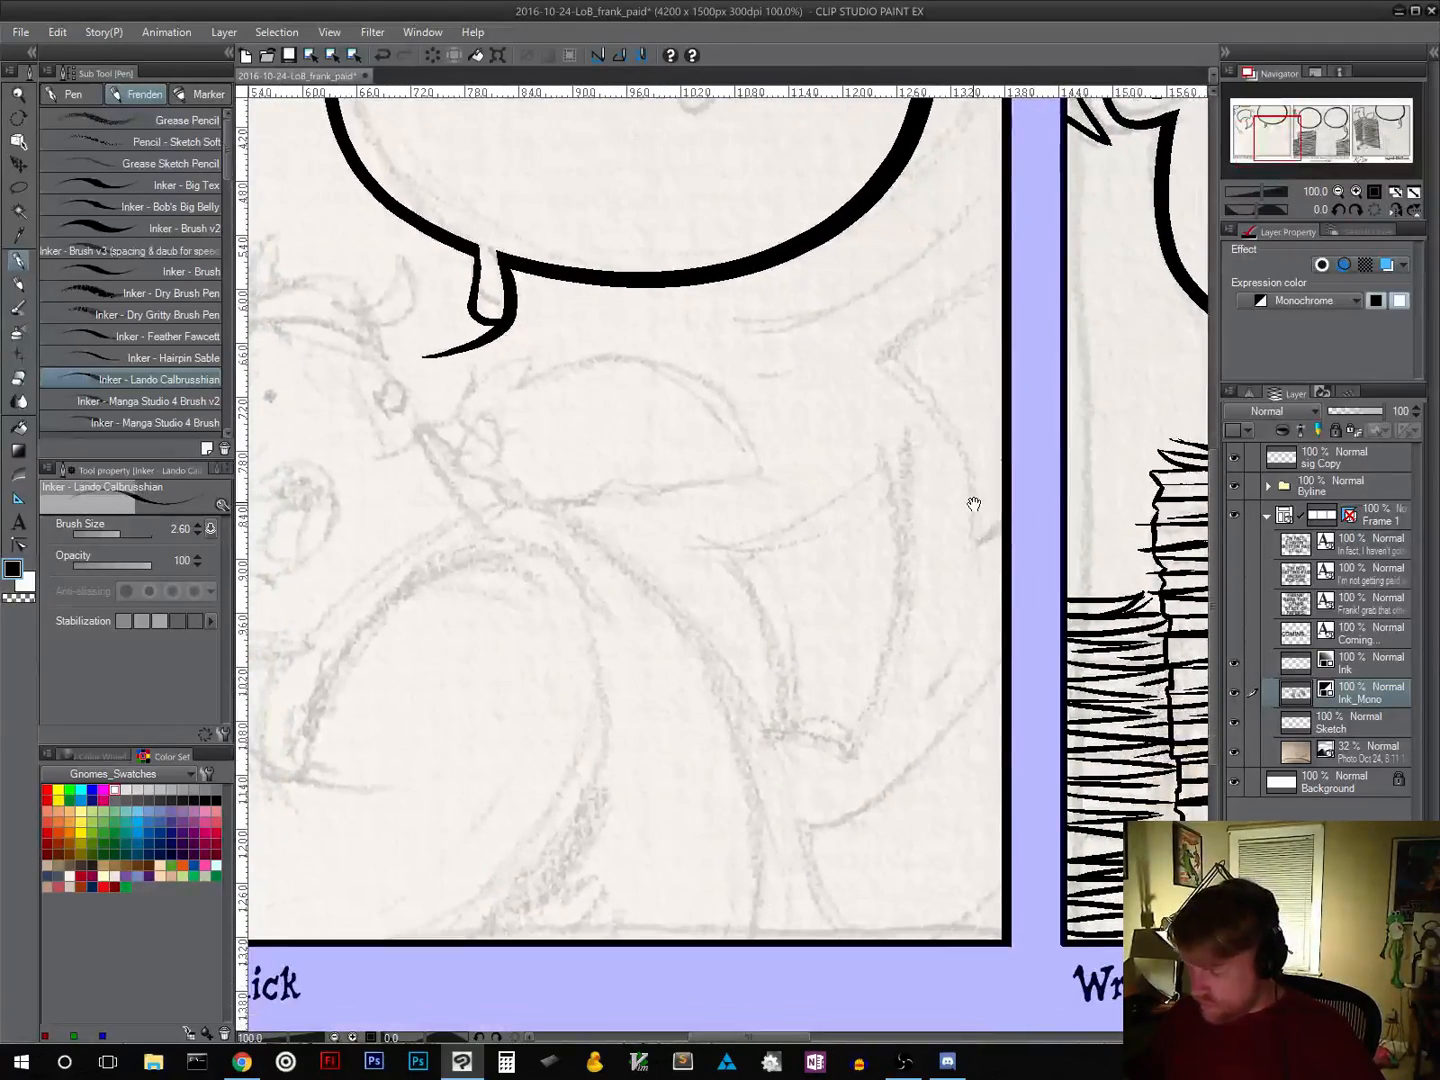
{"action": "left_click_drag", "start_coordinate": [620, 644], "coordinate": [1028, 694]}
{"action": "mouse_move", "coordinate": [925, 748]}
{"action": "left_mouse_down"}
{"action": "mouse_move", "coordinate": [904, 788]}
{"action": "mouse_move", "coordinate": [916, 779]}
{"action": "left_mouse_up"}
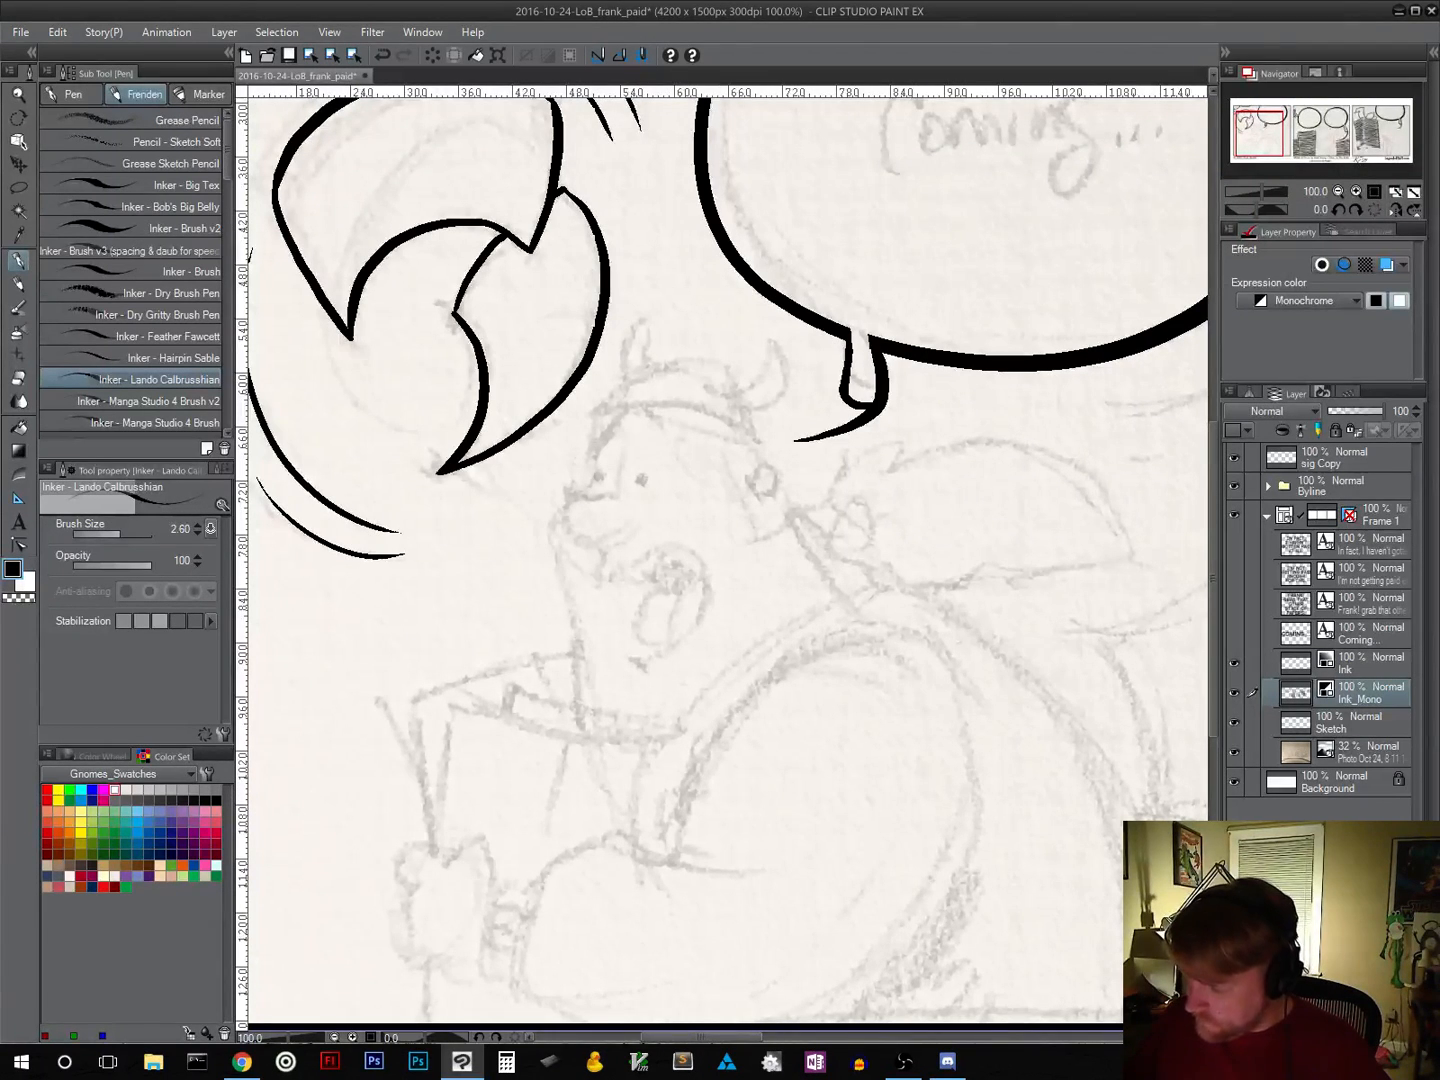
{"action": "mouse_move", "coordinate": [596, 413]}
{"action": "left_mouse_down"}
{"action": "mouse_move", "coordinate": [674, 403]}
{"action": "mouse_move", "coordinate": [752, 432]}
{"action": "left_mouse_up"}
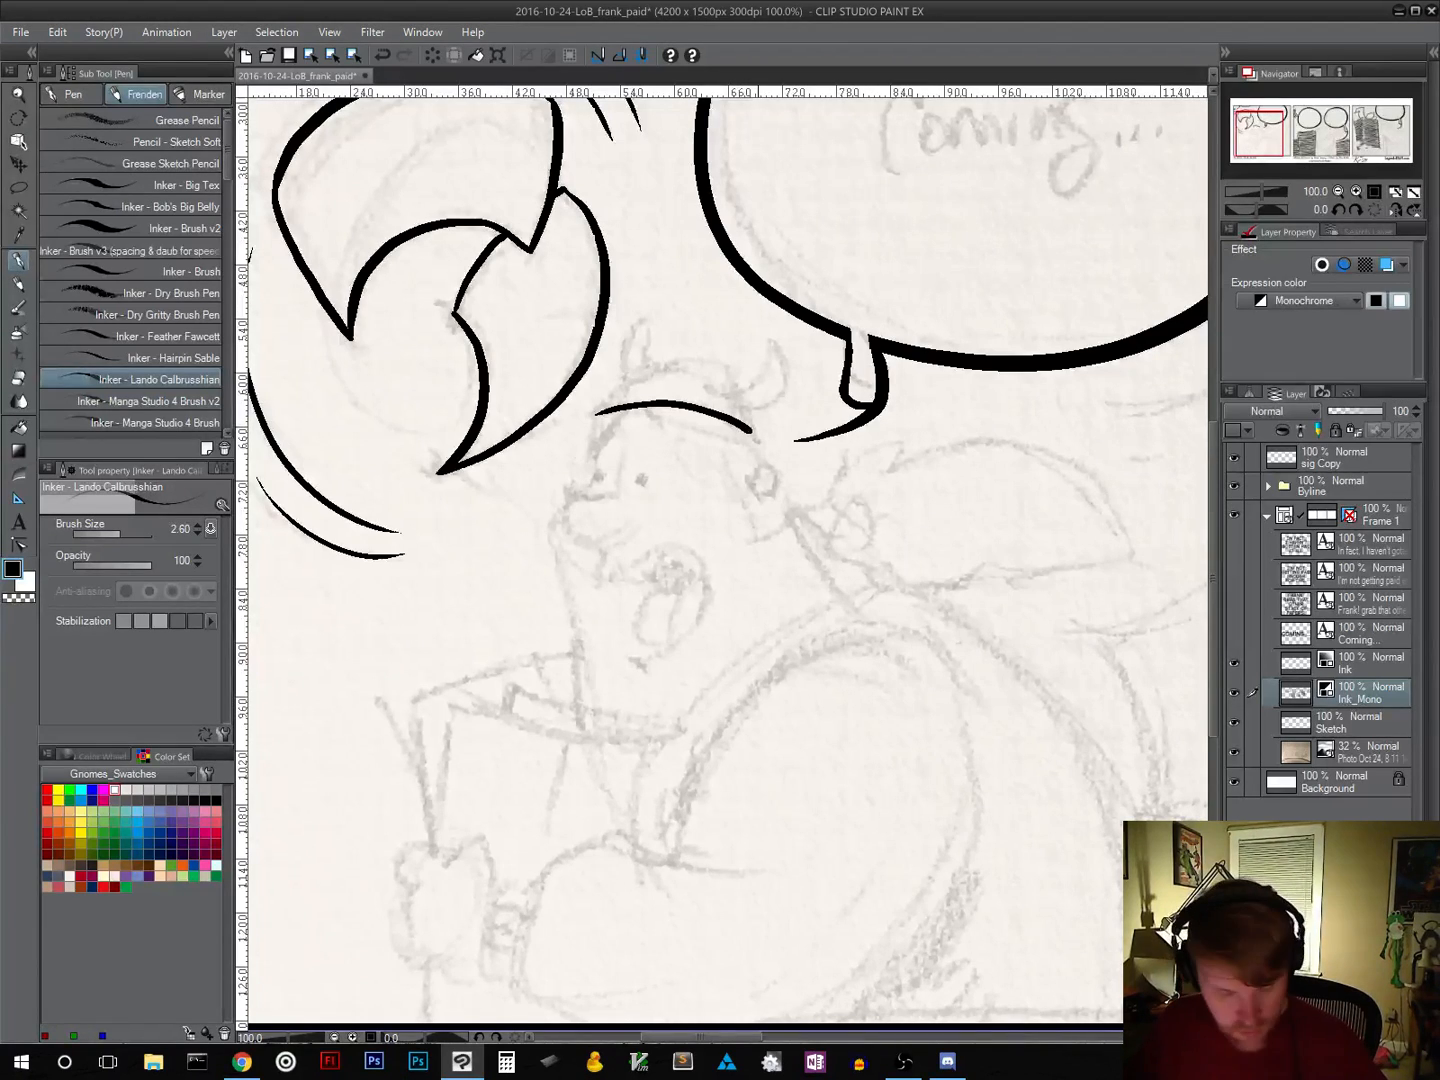
{"action": "key", "text": "ctrl+z"}
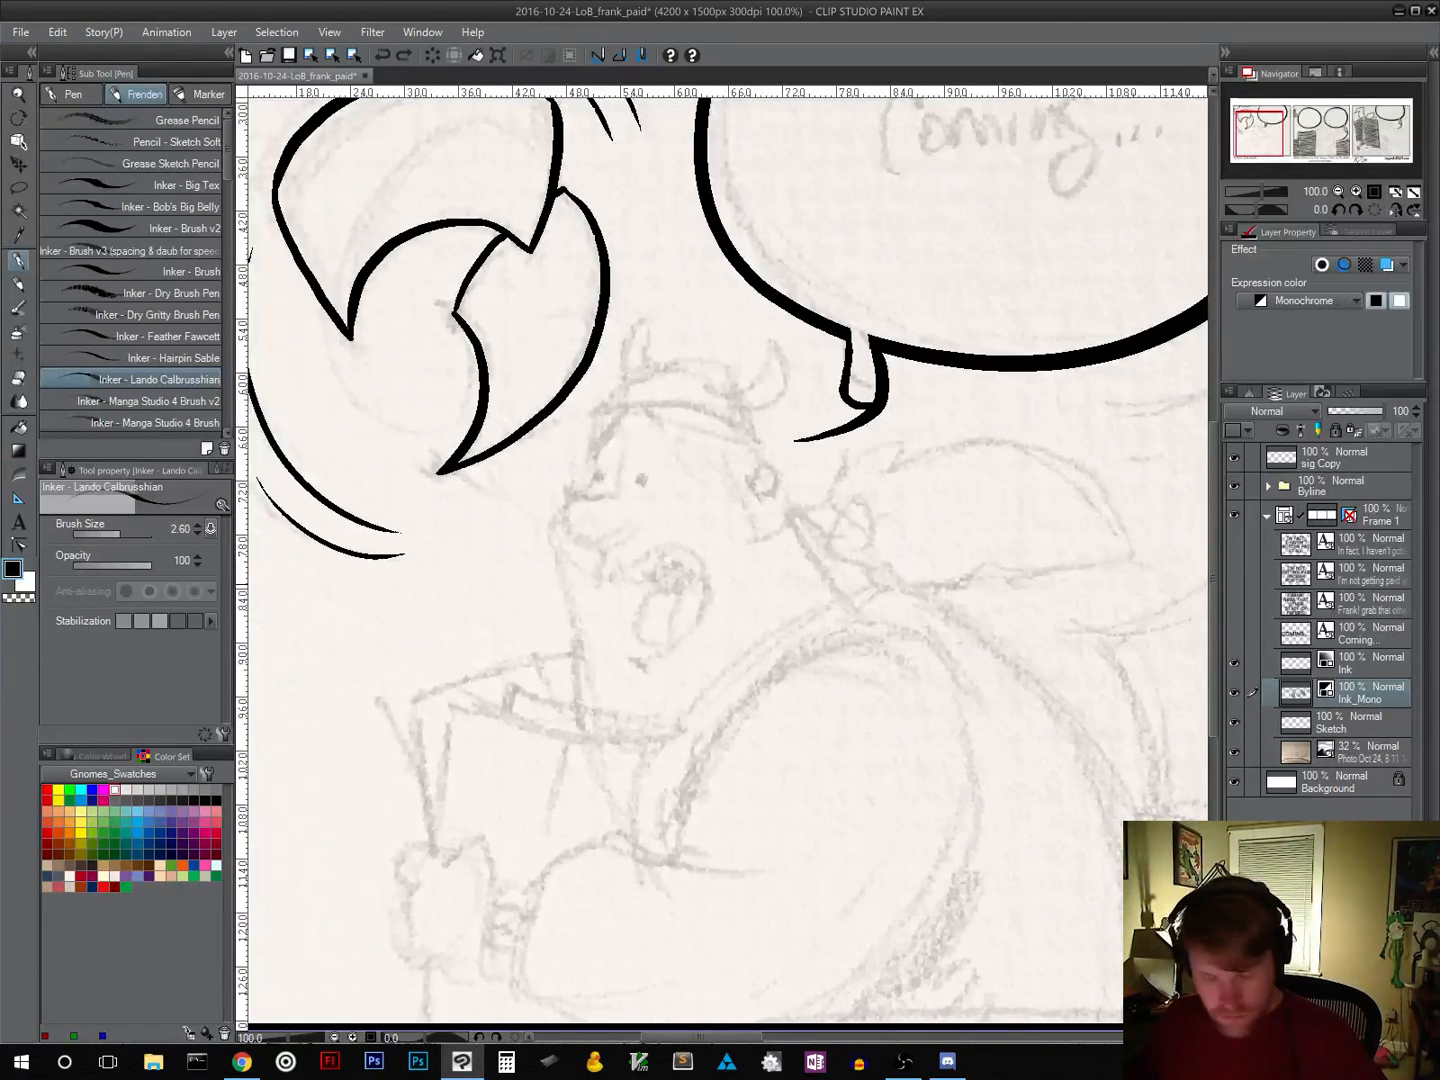
{"action": "key", "text": "r"}
{"action": "left_click_drag", "start_coordinate": [897, 611], "coordinate": [1031, 470]}
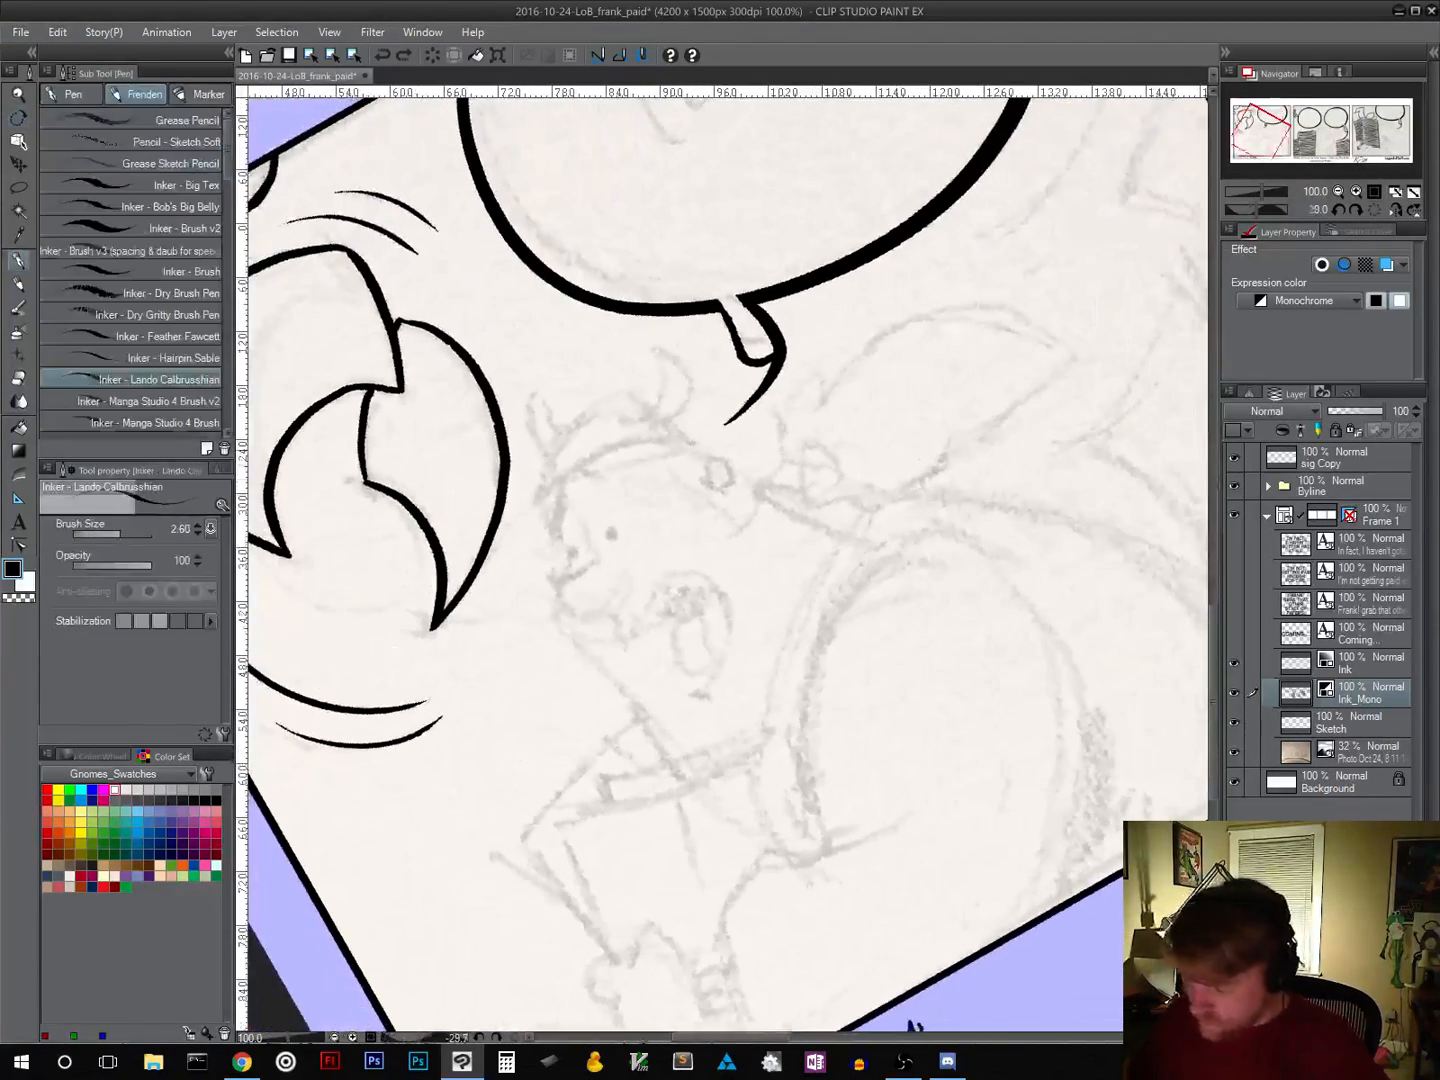
{"action": "mouse_move", "coordinate": [540, 500]}
{"action": "left_mouse_down"}
{"action": "mouse_move", "coordinate": [635, 449]}
{"action": "mouse_move", "coordinate": [692, 443]}
{"action": "left_mouse_up"}
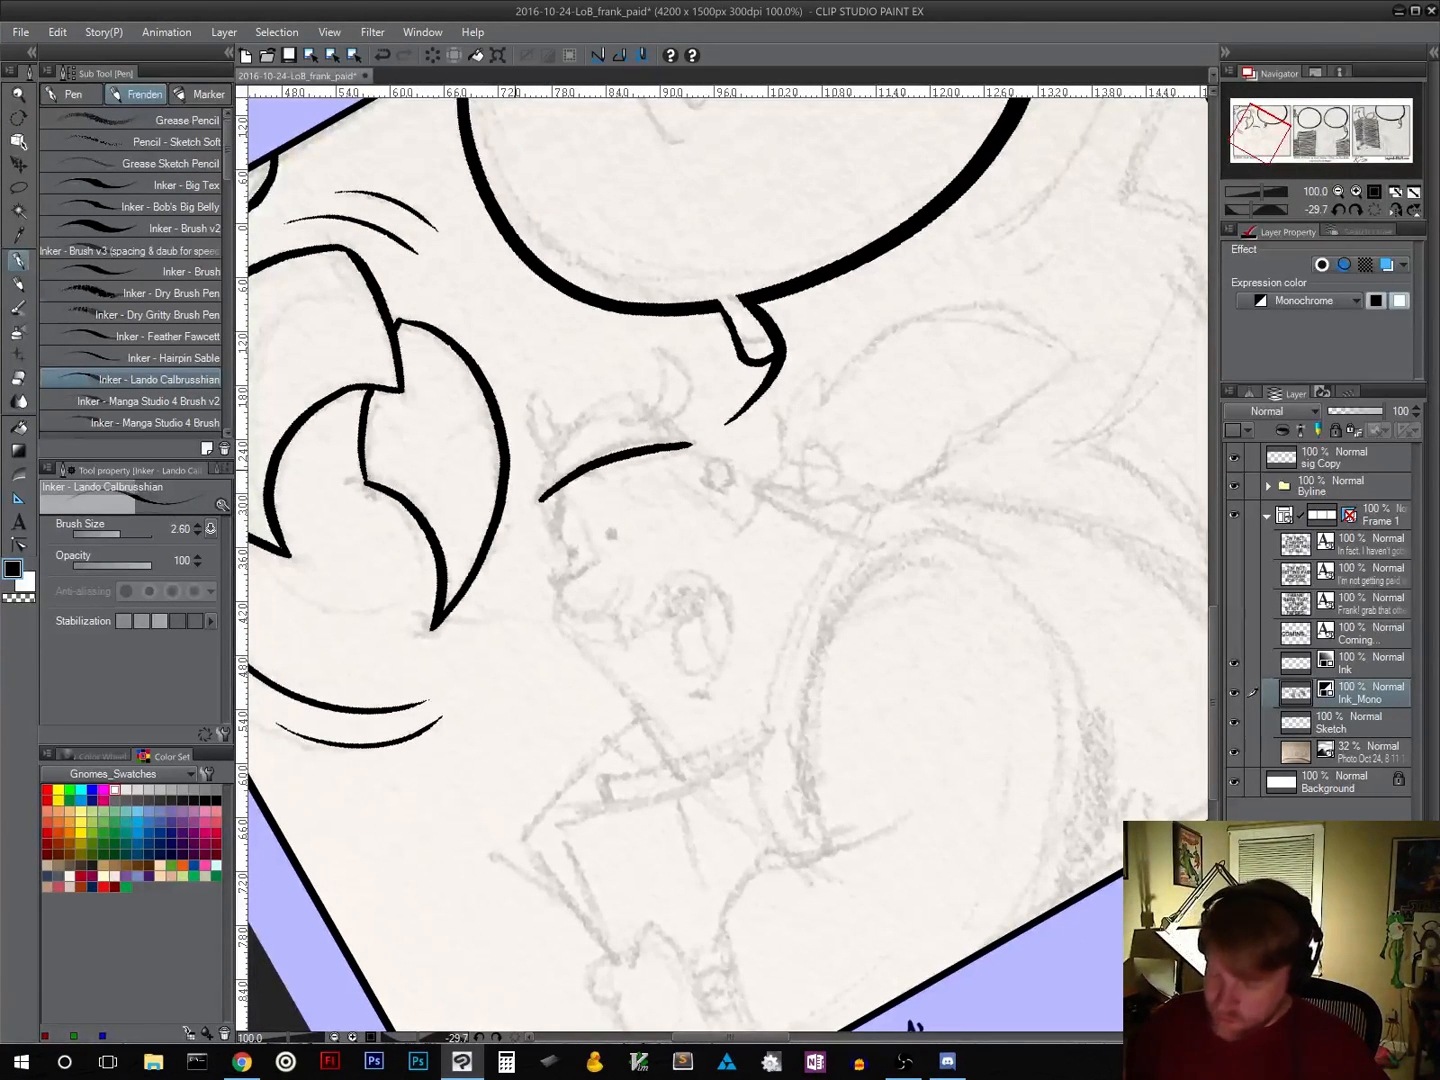
Step: Ink the helmet's crown and redo its rear edge, leaving a gap where the horn attaches
{"action": "mouse_move", "coordinate": [538, 506]}
{"action": "left_mouse_down"}
{"action": "mouse_move", "coordinate": [557, 445]}
{"action": "mouse_move", "coordinate": [618, 398]}
{"action": "left_mouse_up"}
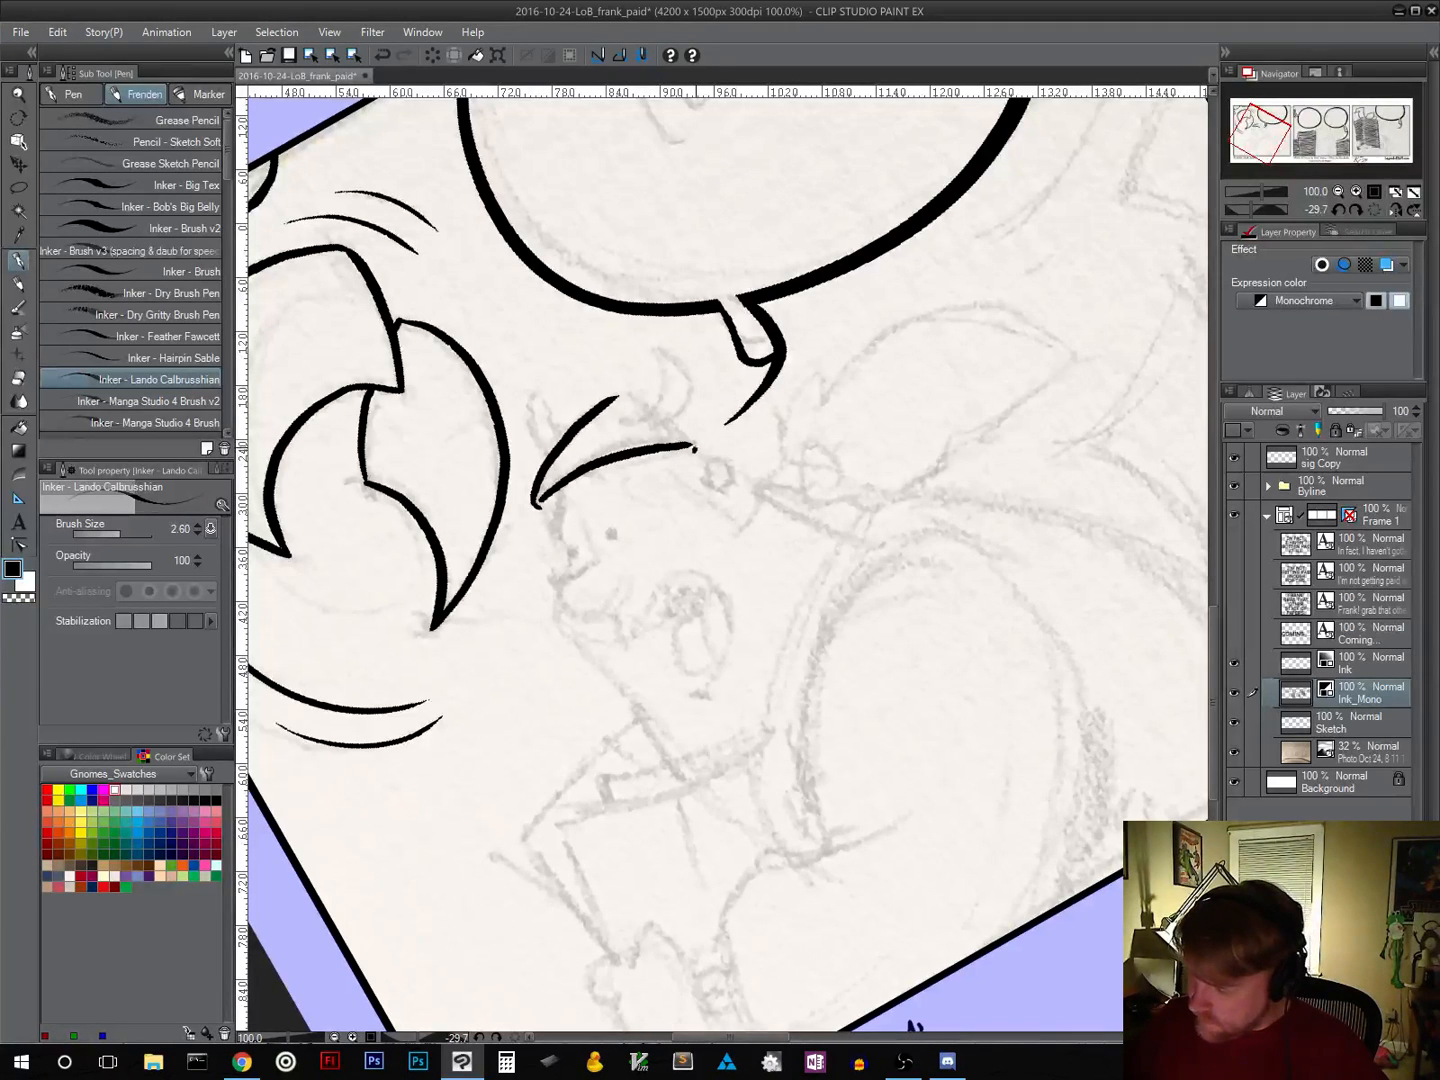
{"action": "mouse_move", "coordinate": [698, 453]}
{"action": "left_mouse_down"}
{"action": "mouse_move", "coordinate": [675, 419]}
{"action": "mouse_move", "coordinate": [617, 396]}
{"action": "left_mouse_up"}
{"action": "key", "text": "r"}
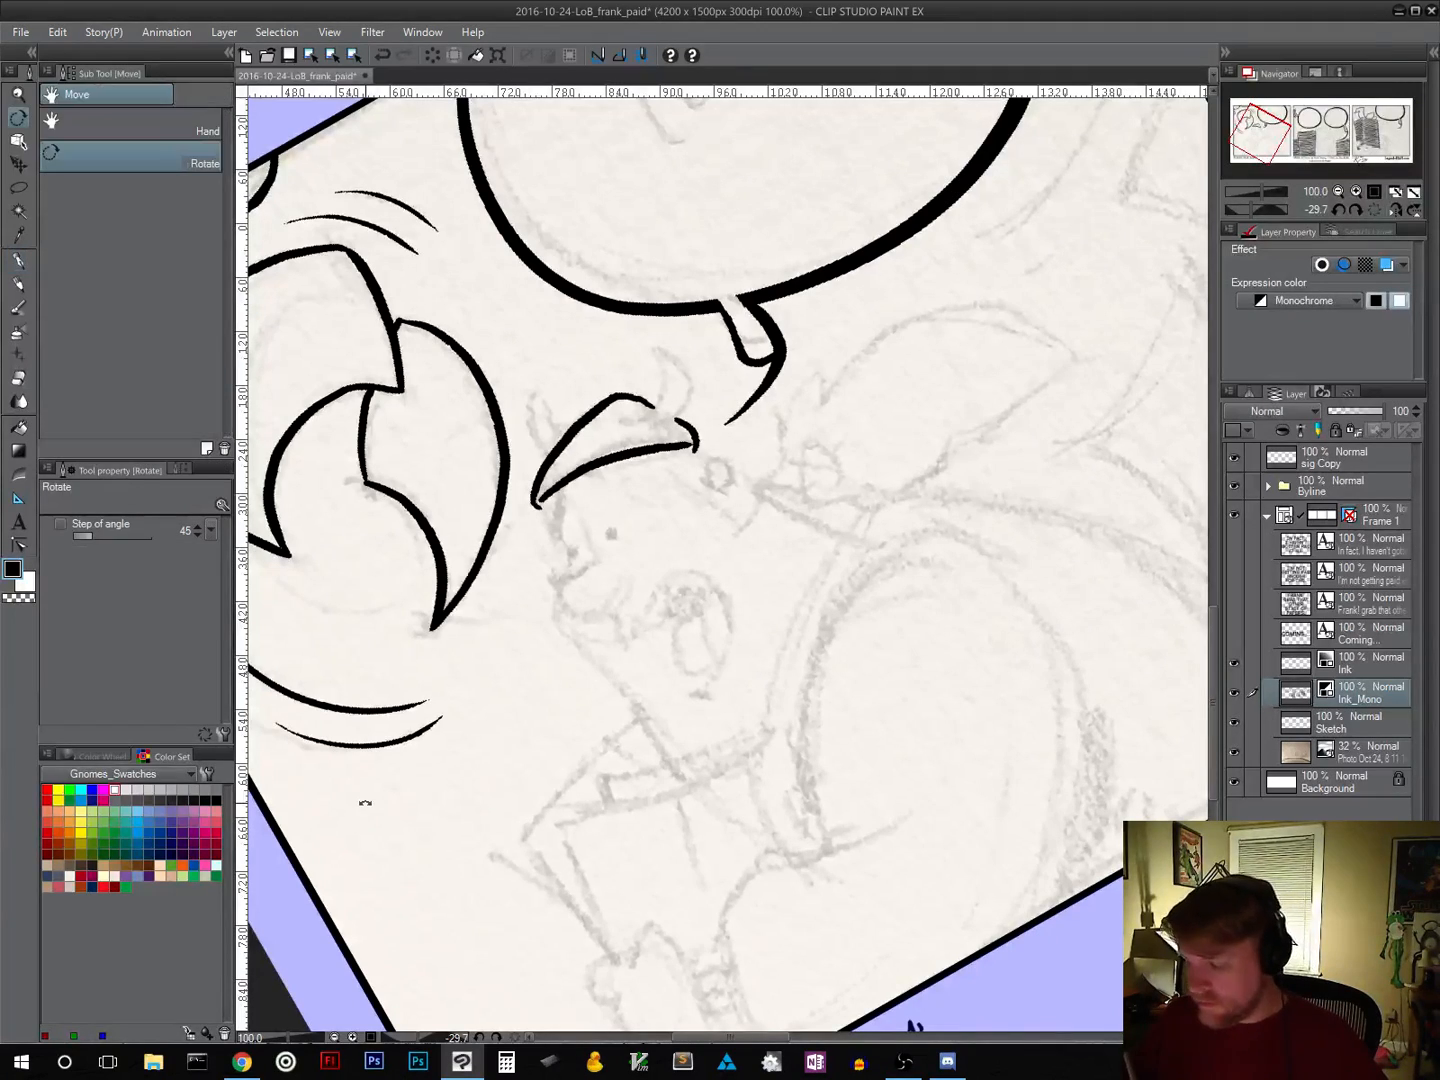
{"action": "left_click_drag", "start_coordinate": [365, 803], "coordinate": [781, 665]}
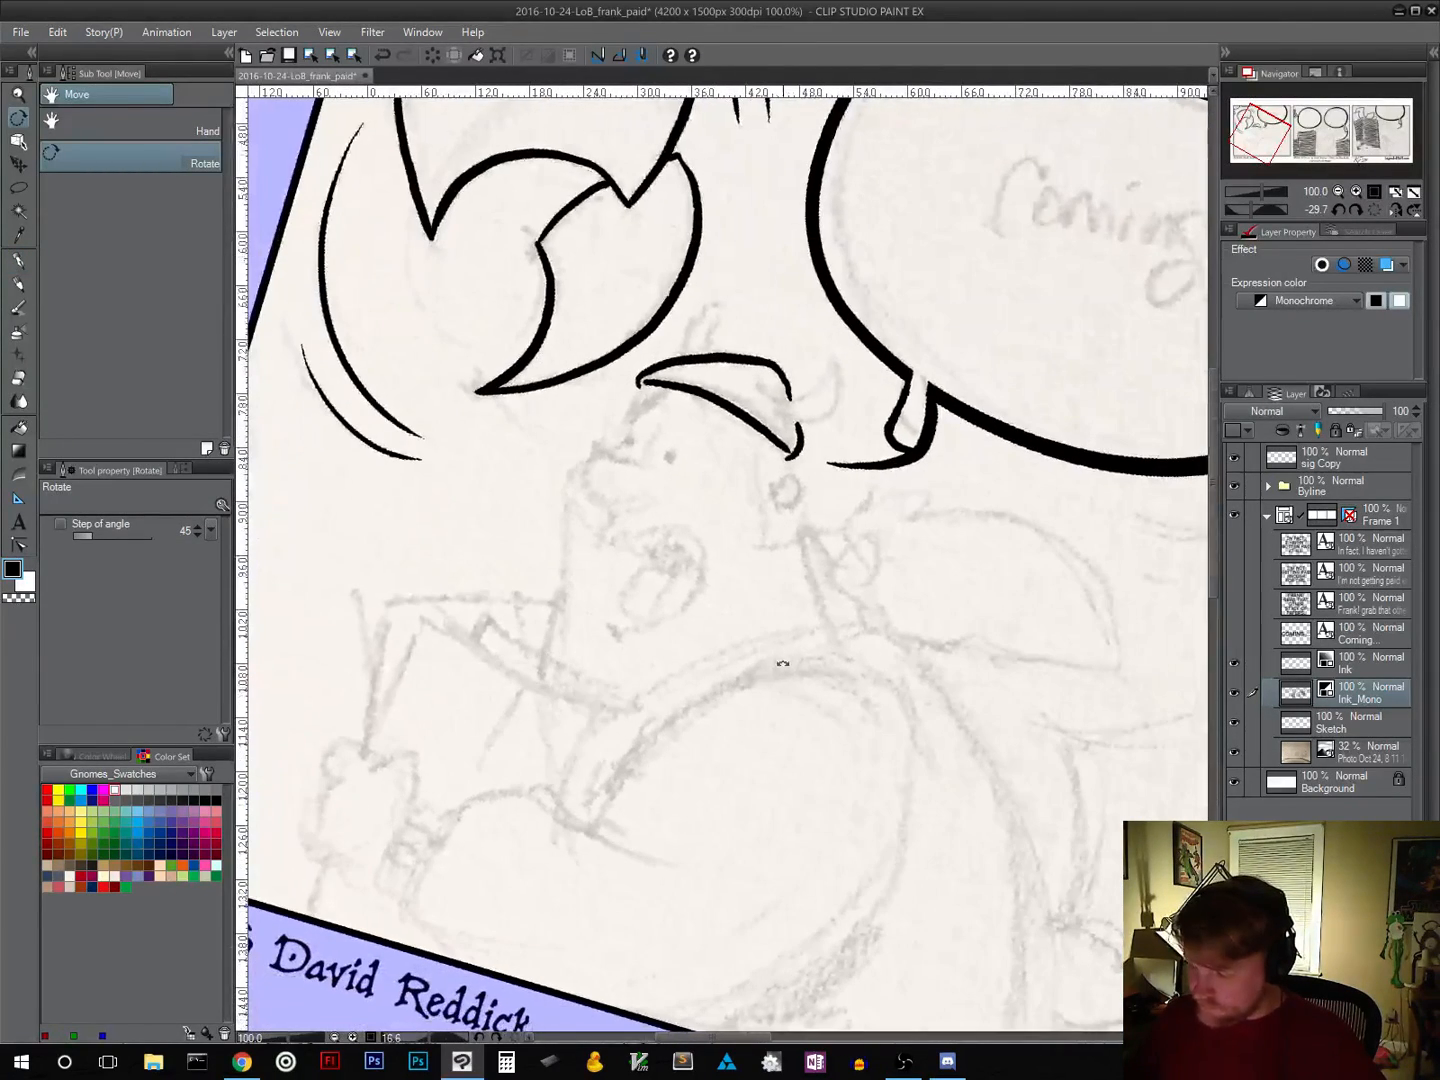
{"action": "key", "text": "ctrl+z"}
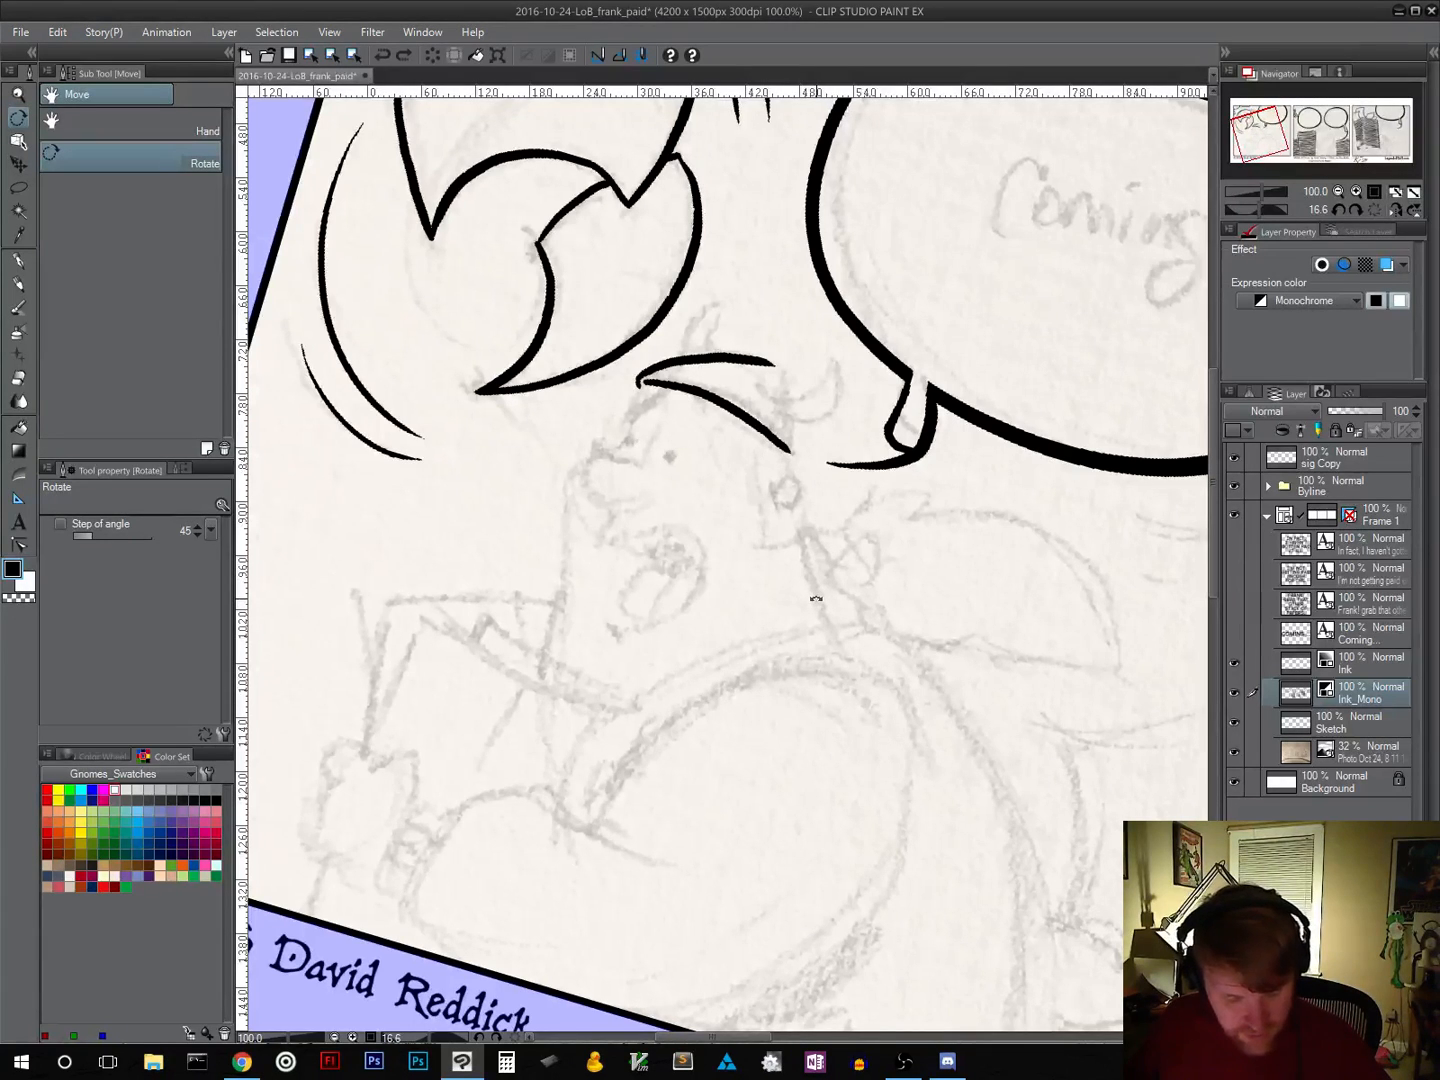
{"action": "key", "text": "p"}
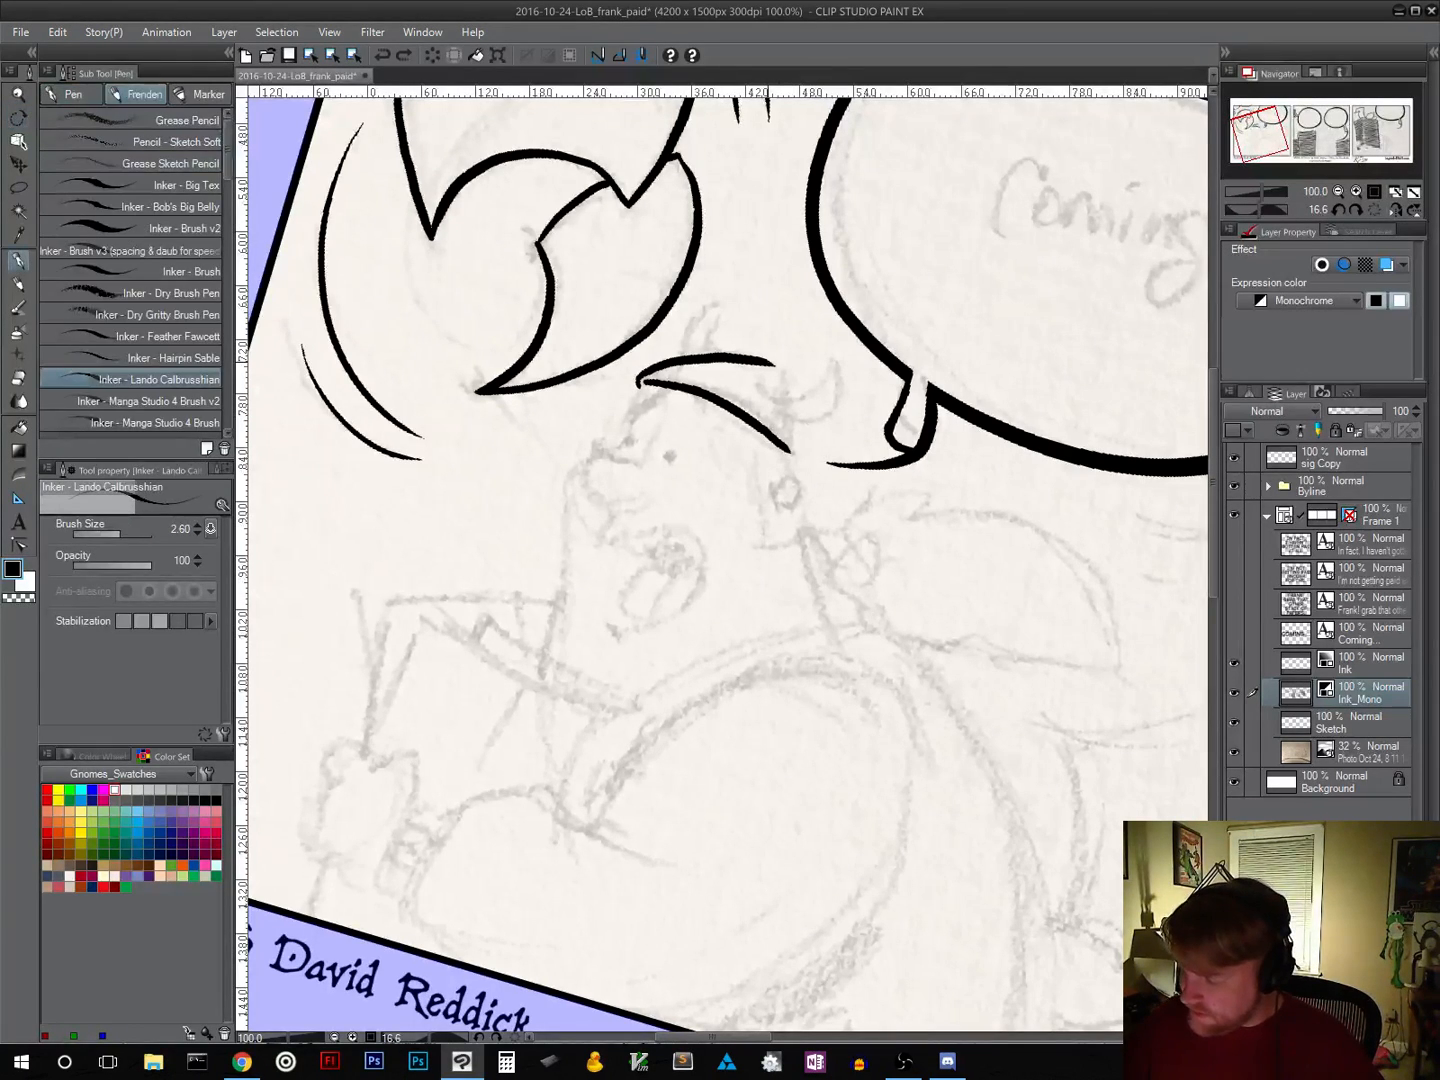
{"action": "left_click_drag", "start_coordinate": [771, 362], "coordinate": [797, 442]}
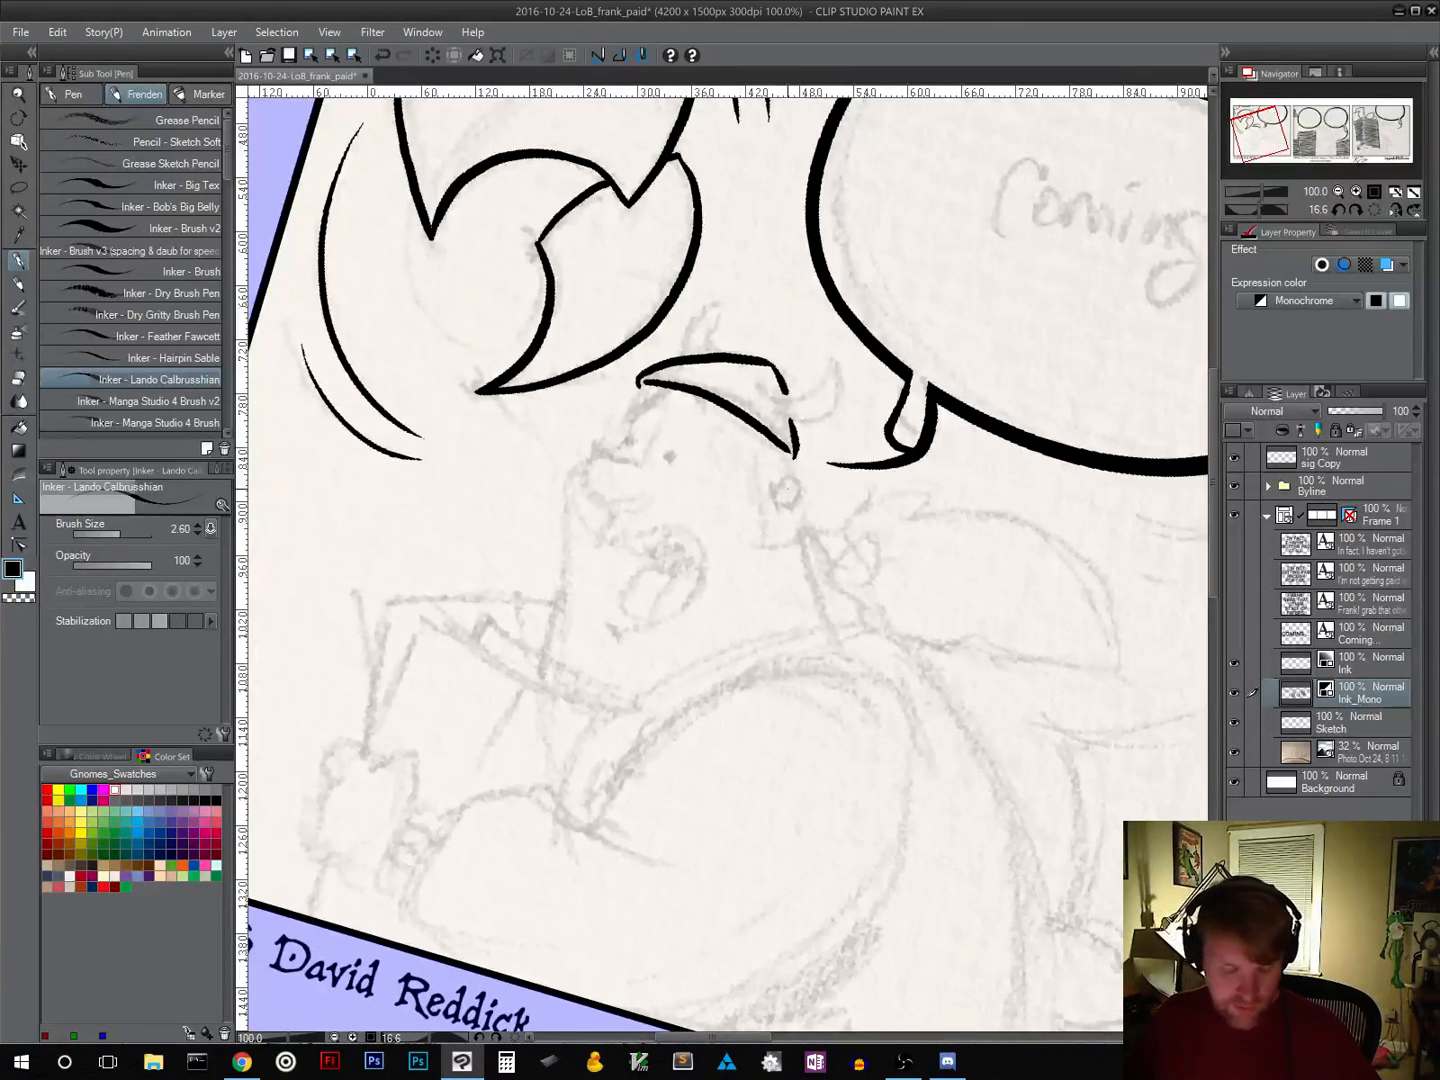
Step: Ink both curved horns on the character's helmet, redoing the near horn's base, and turn the canvas back to nearly upright
{"action": "left_click_drag", "start_coordinate": [803, 541], "coordinate": [862, 497]}
{"action": "key", "text": "r"}
{"action": "key", "text": "p"}
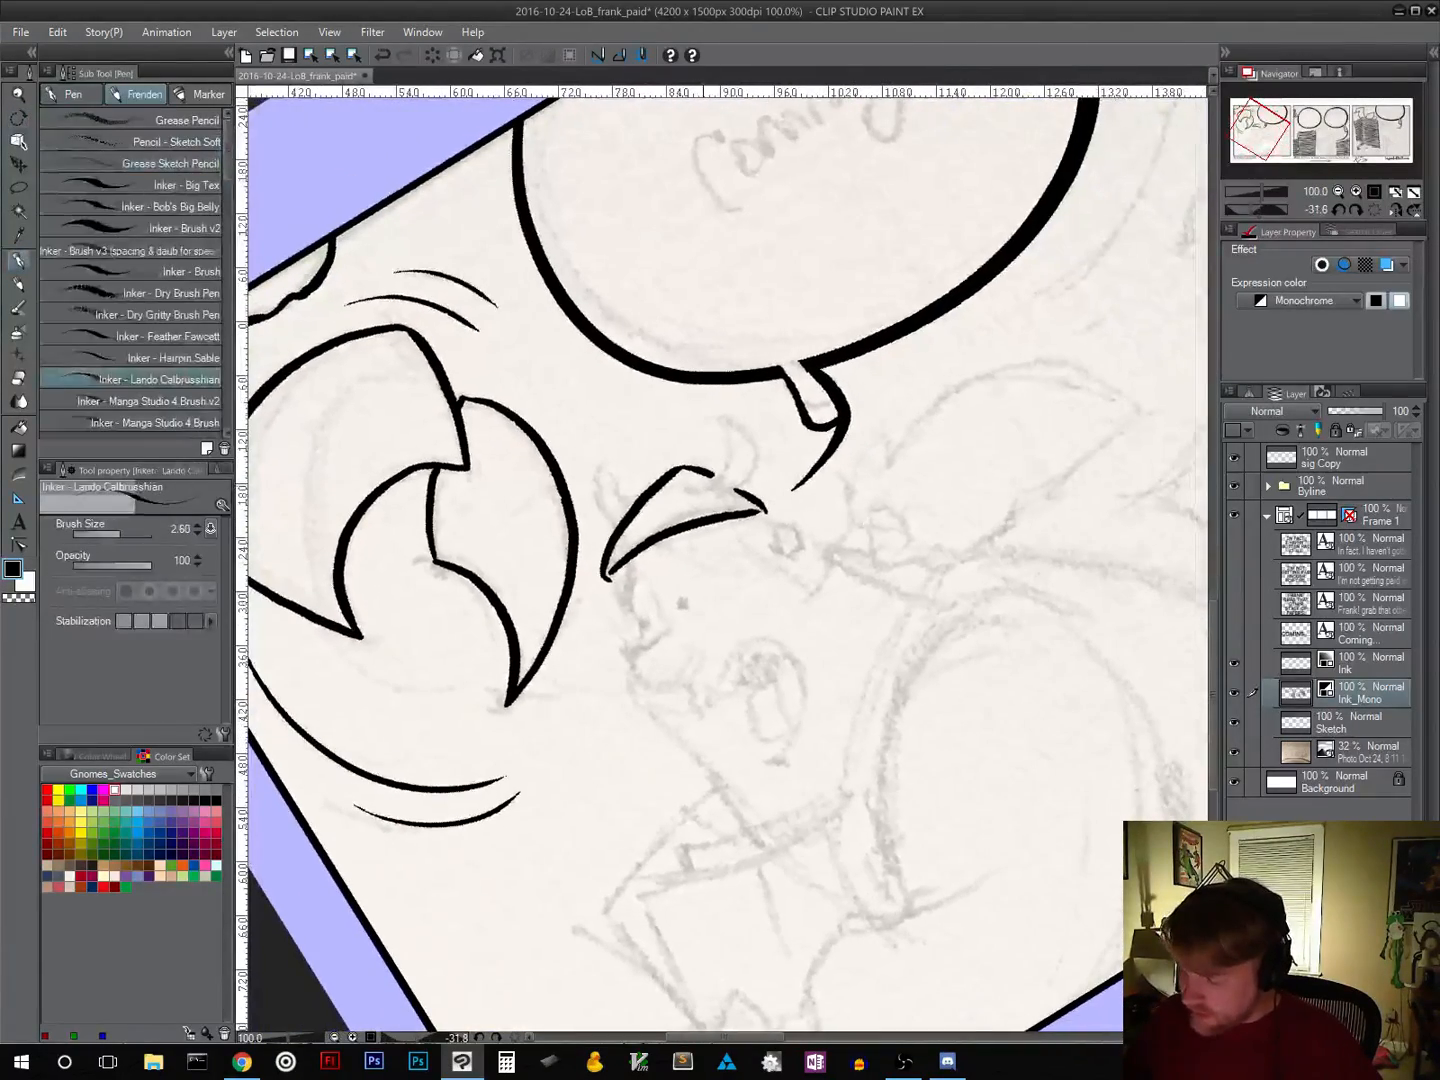
{"action": "left_click_drag", "start_coordinate": [707, 488], "coordinate": [720, 509]}
{"action": "key", "text": "r"}
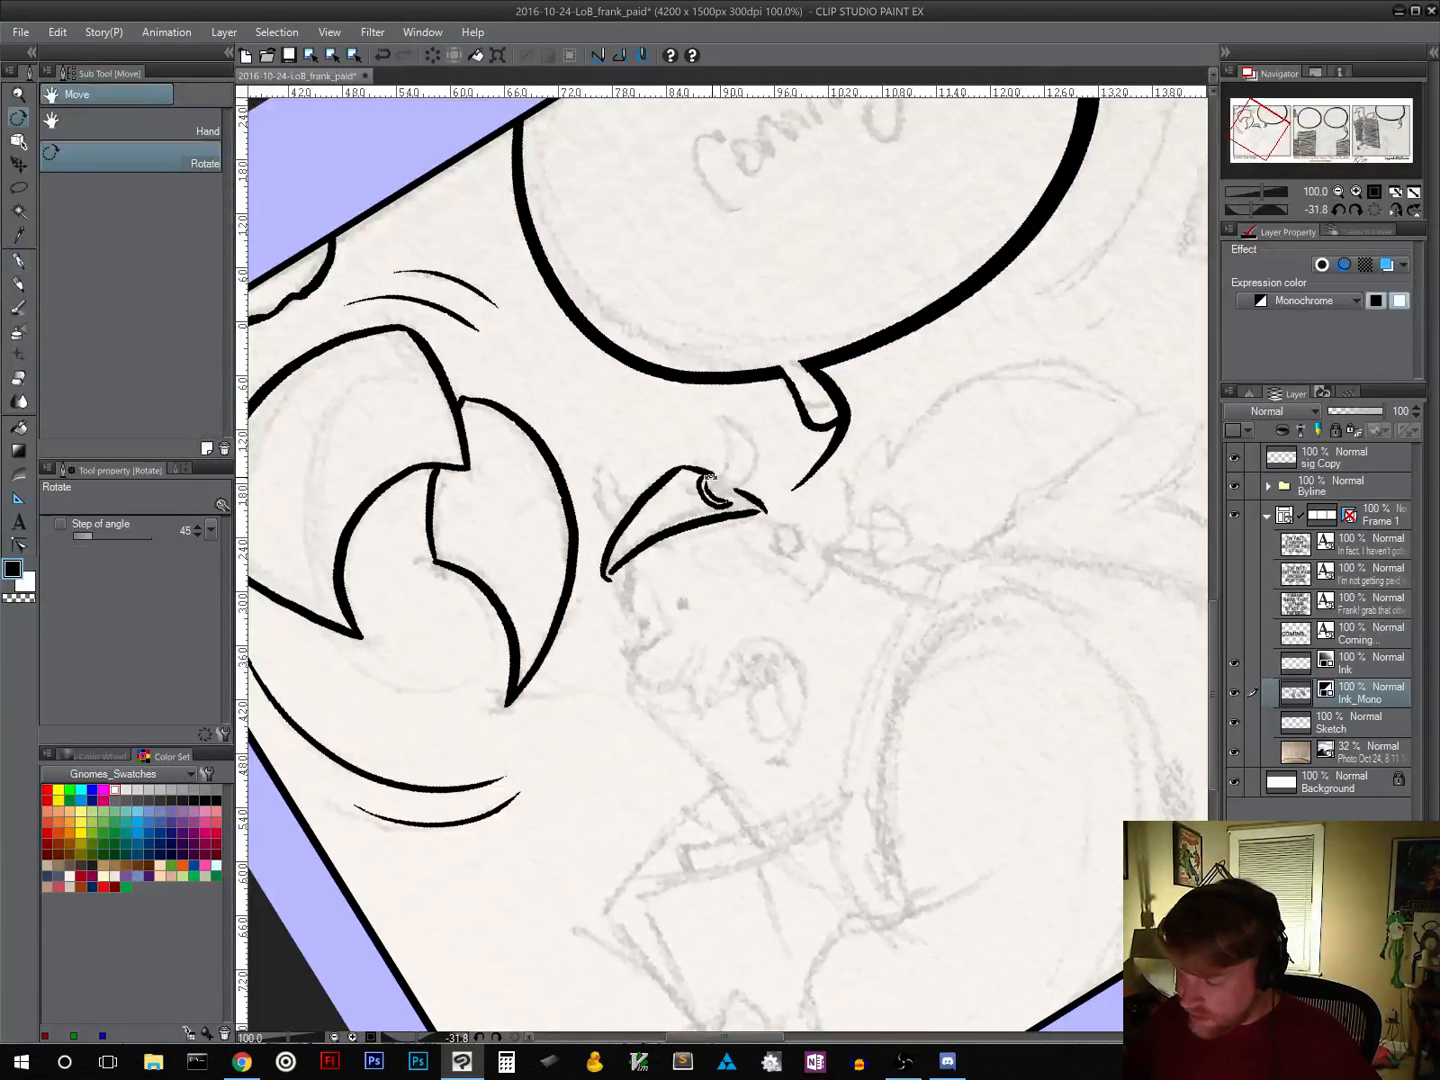
{"action": "key", "text": "ctrl+z"}
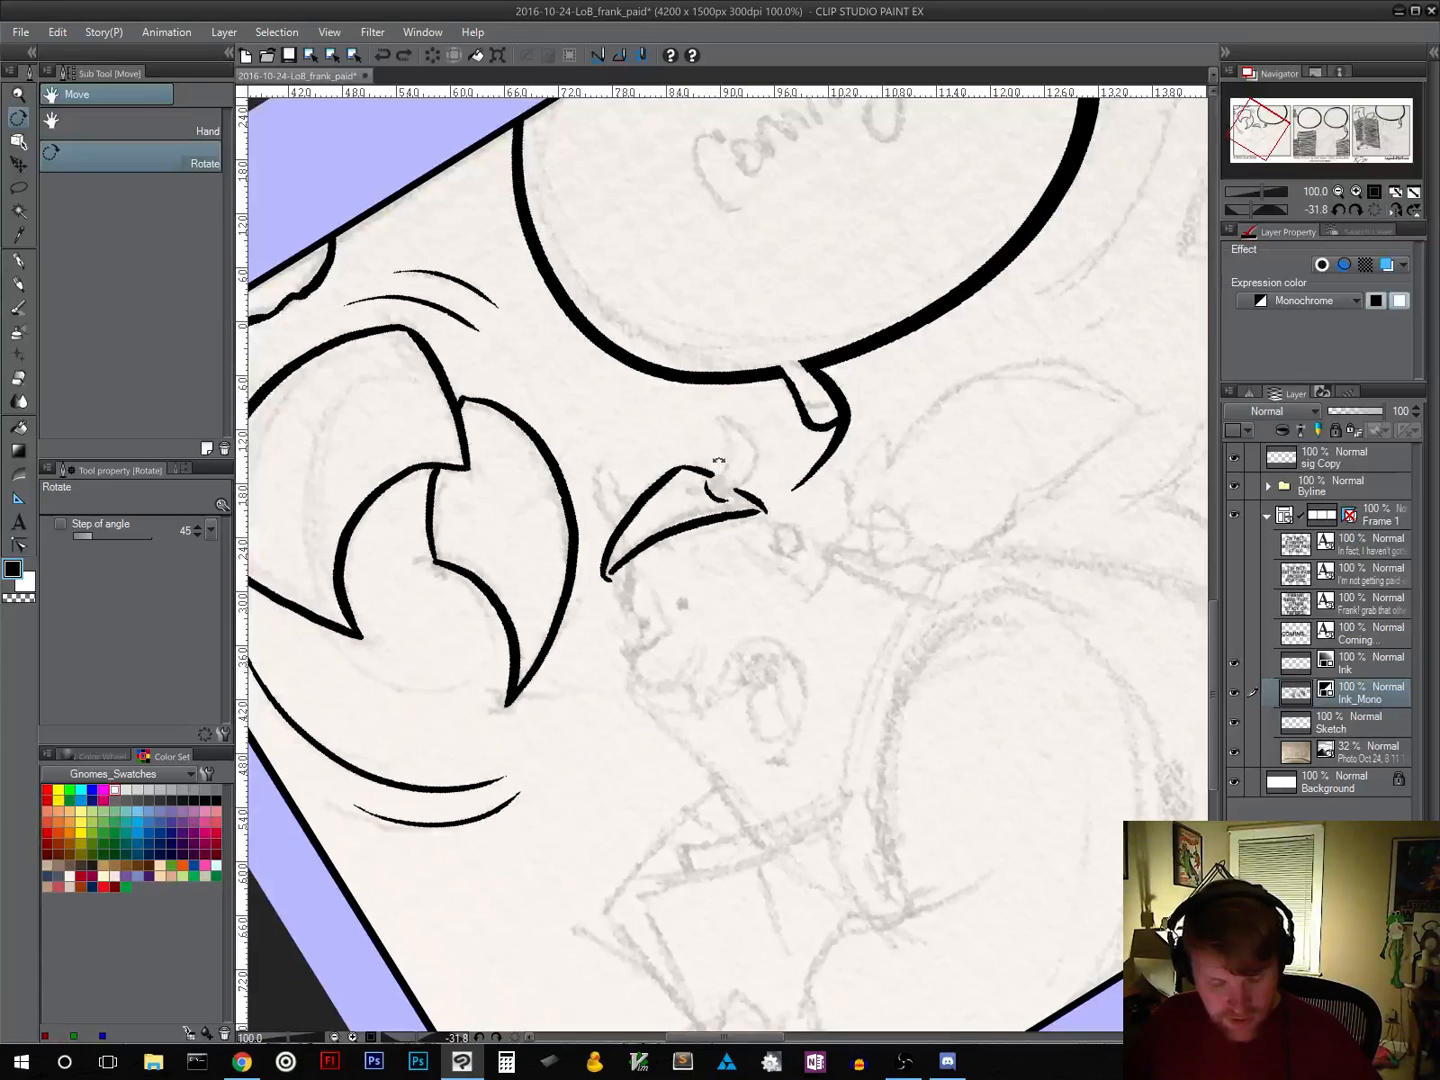
{"action": "key", "text": "p"}
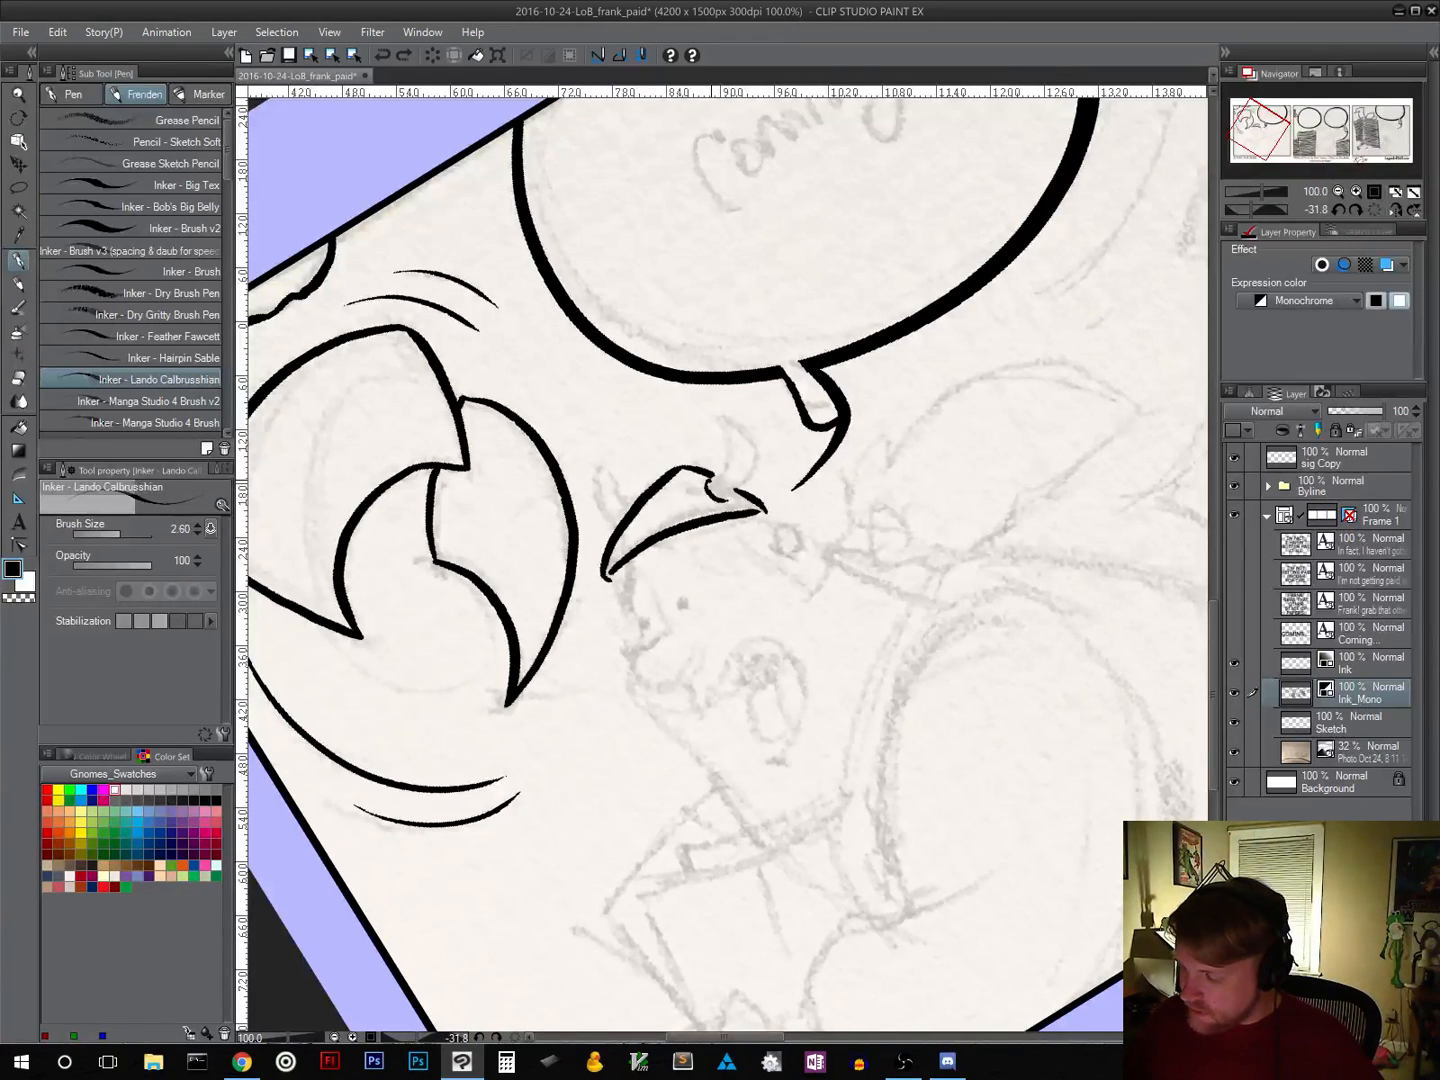
{"action": "mouse_move", "coordinate": [710, 481]}
{"action": "left_mouse_down"}
{"action": "mouse_move", "coordinate": [730, 446]}
{"action": "mouse_move", "coordinate": [719, 418]}
{"action": "mouse_move", "coordinate": [745, 430]}
{"action": "mouse_move", "coordinate": [759, 465]}
{"action": "mouse_move", "coordinate": [730, 499]}
{"action": "left_mouse_up"}
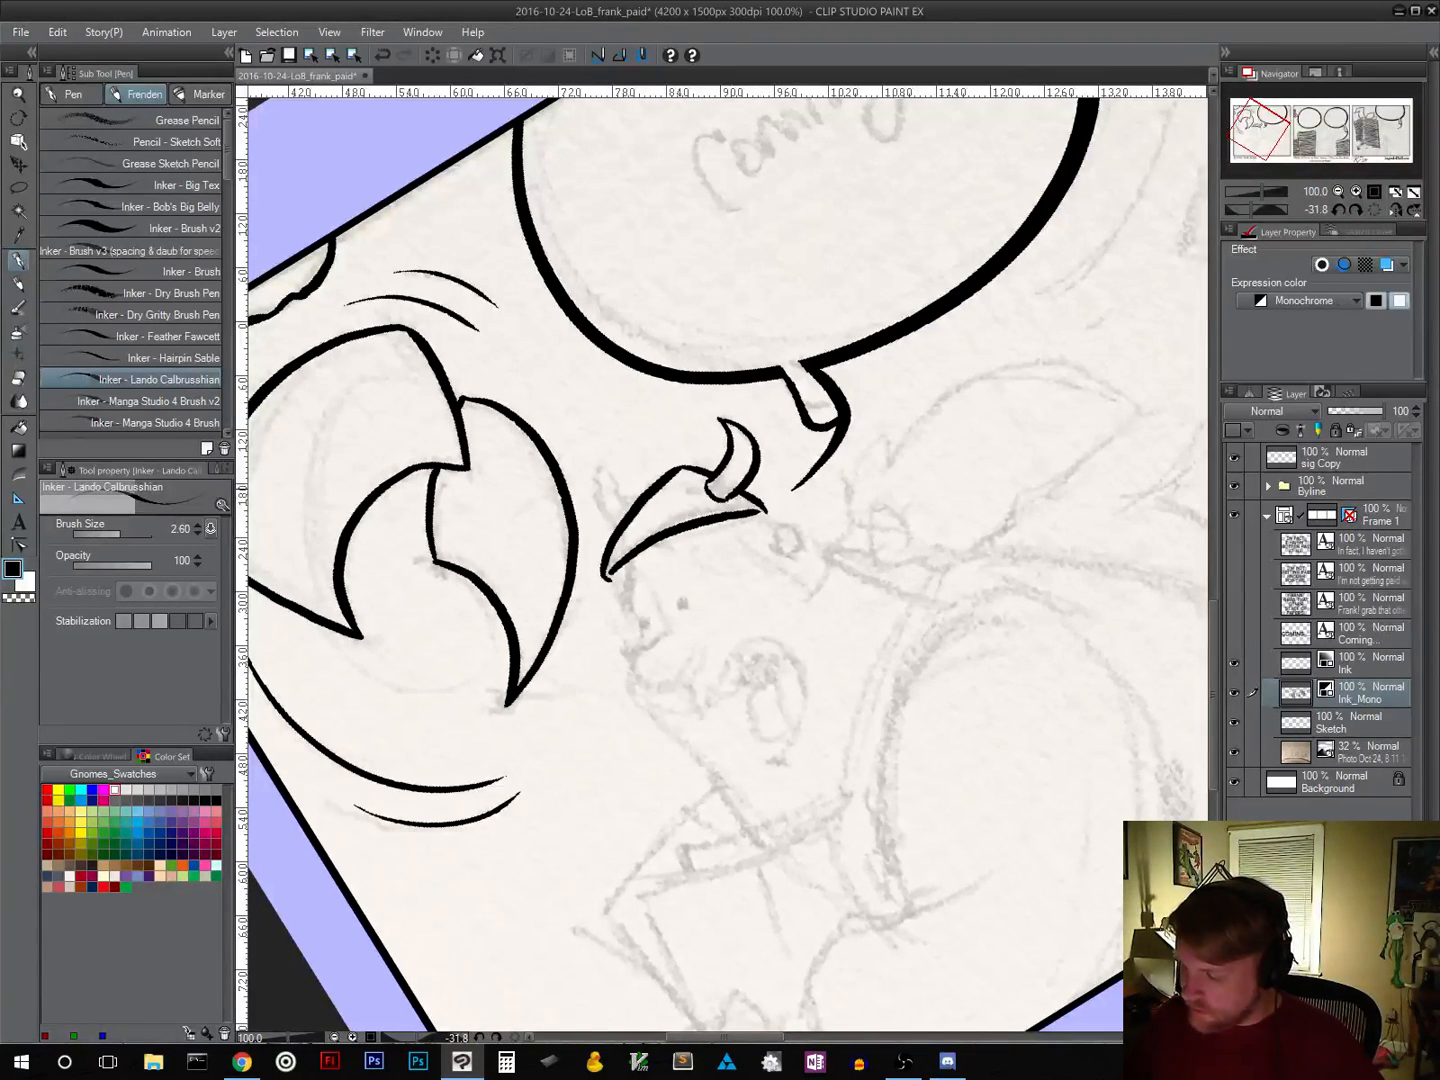
{"action": "mouse_move", "coordinate": [632, 507]}
{"action": "left_mouse_down"}
{"action": "mouse_move", "coordinate": [602, 467]}
{"action": "mouse_move", "coordinate": [617, 528]}
{"action": "left_mouse_up"}
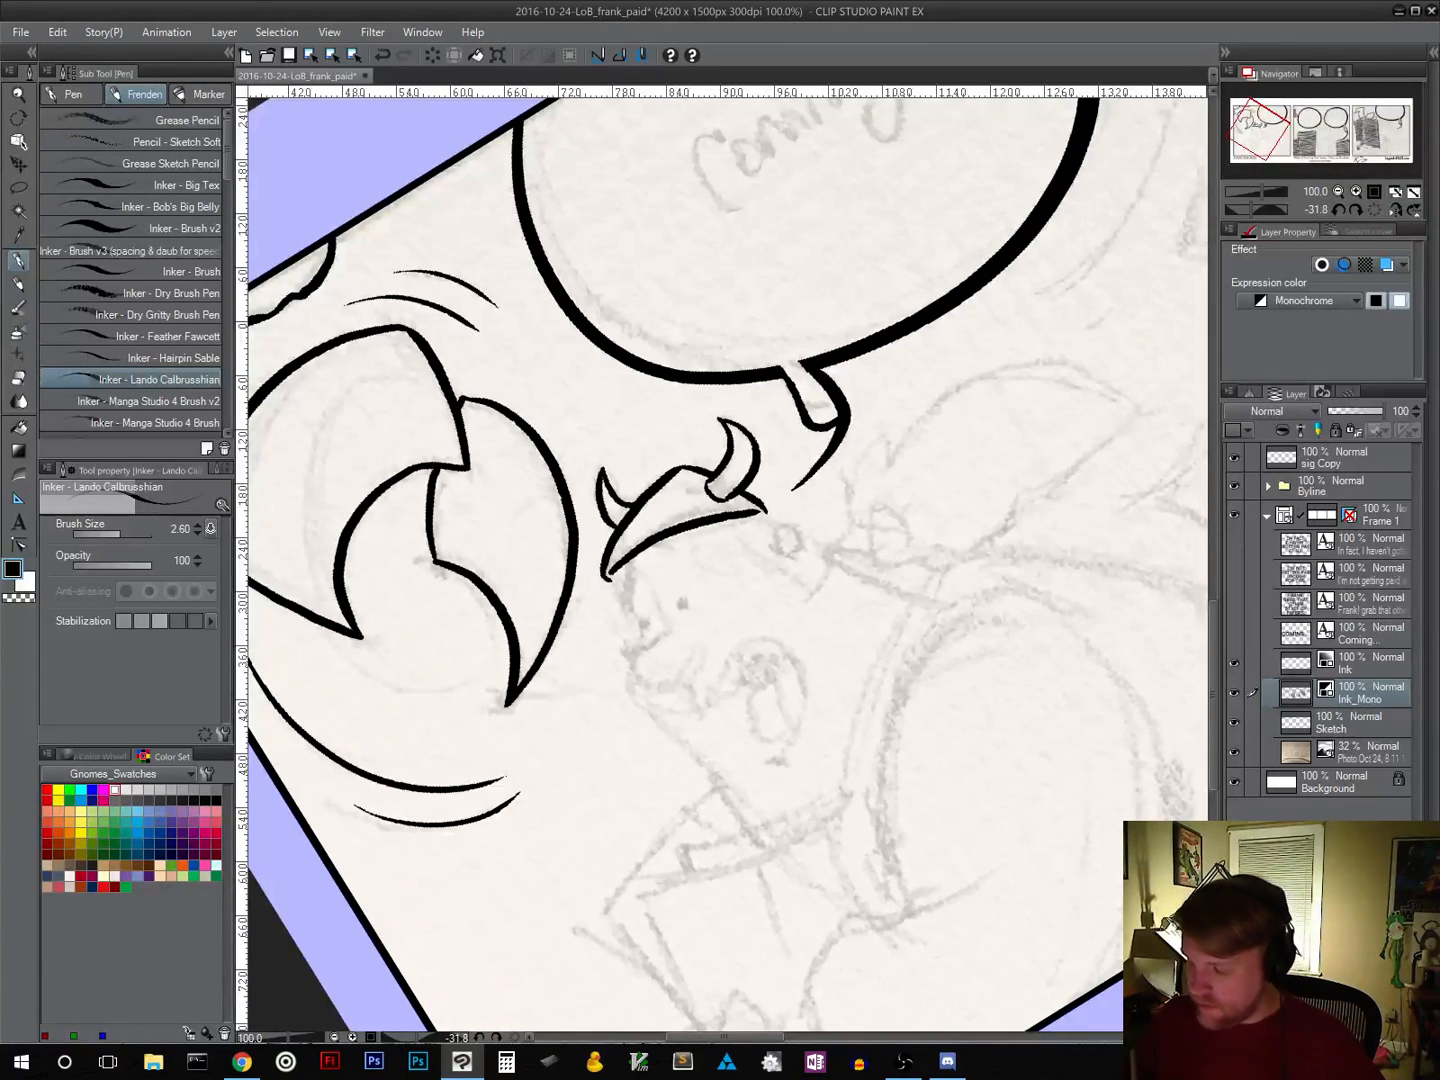
{"action": "key", "text": "shift+space"}
{"action": "left_click_drag", "start_coordinate": [847, 719], "coordinate": [740, 708]}
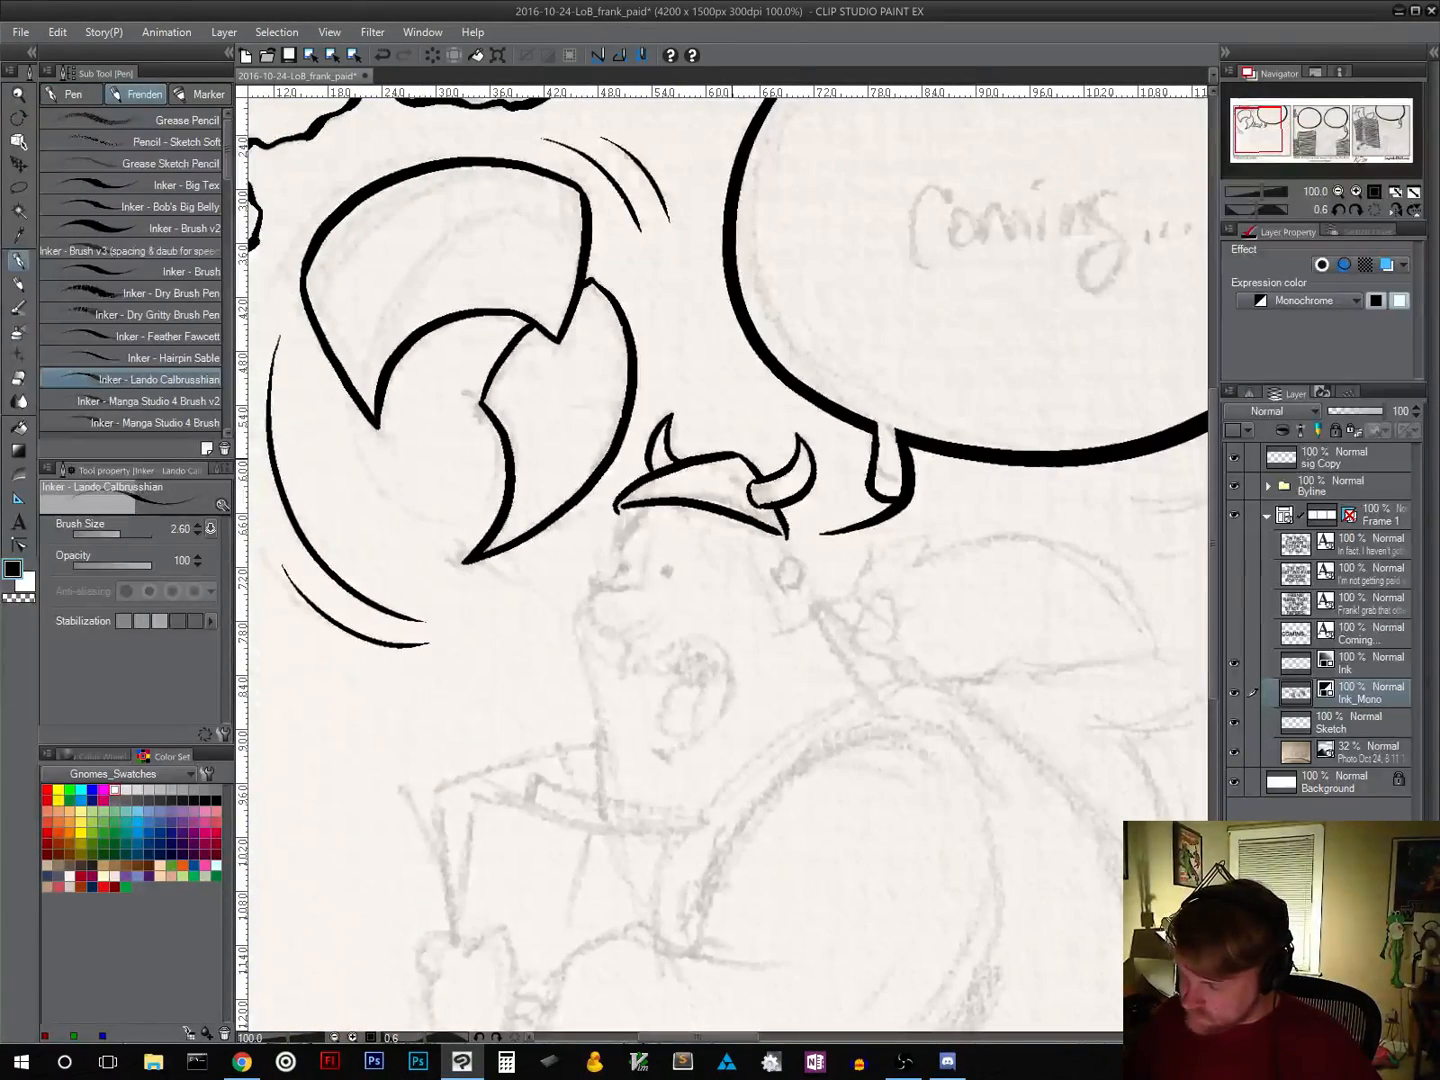
Step: Ink small oval studs across the helmet's crown and front edge, and add short shading strokes at the near horn's base
{"action": "mouse_move", "coordinate": [707, 469]}
{"action": "left_mouse_down"}
{"action": "mouse_move", "coordinate": [728, 459]}
{"action": "mouse_move", "coordinate": [699, 465]}
{"action": "left_mouse_up"}
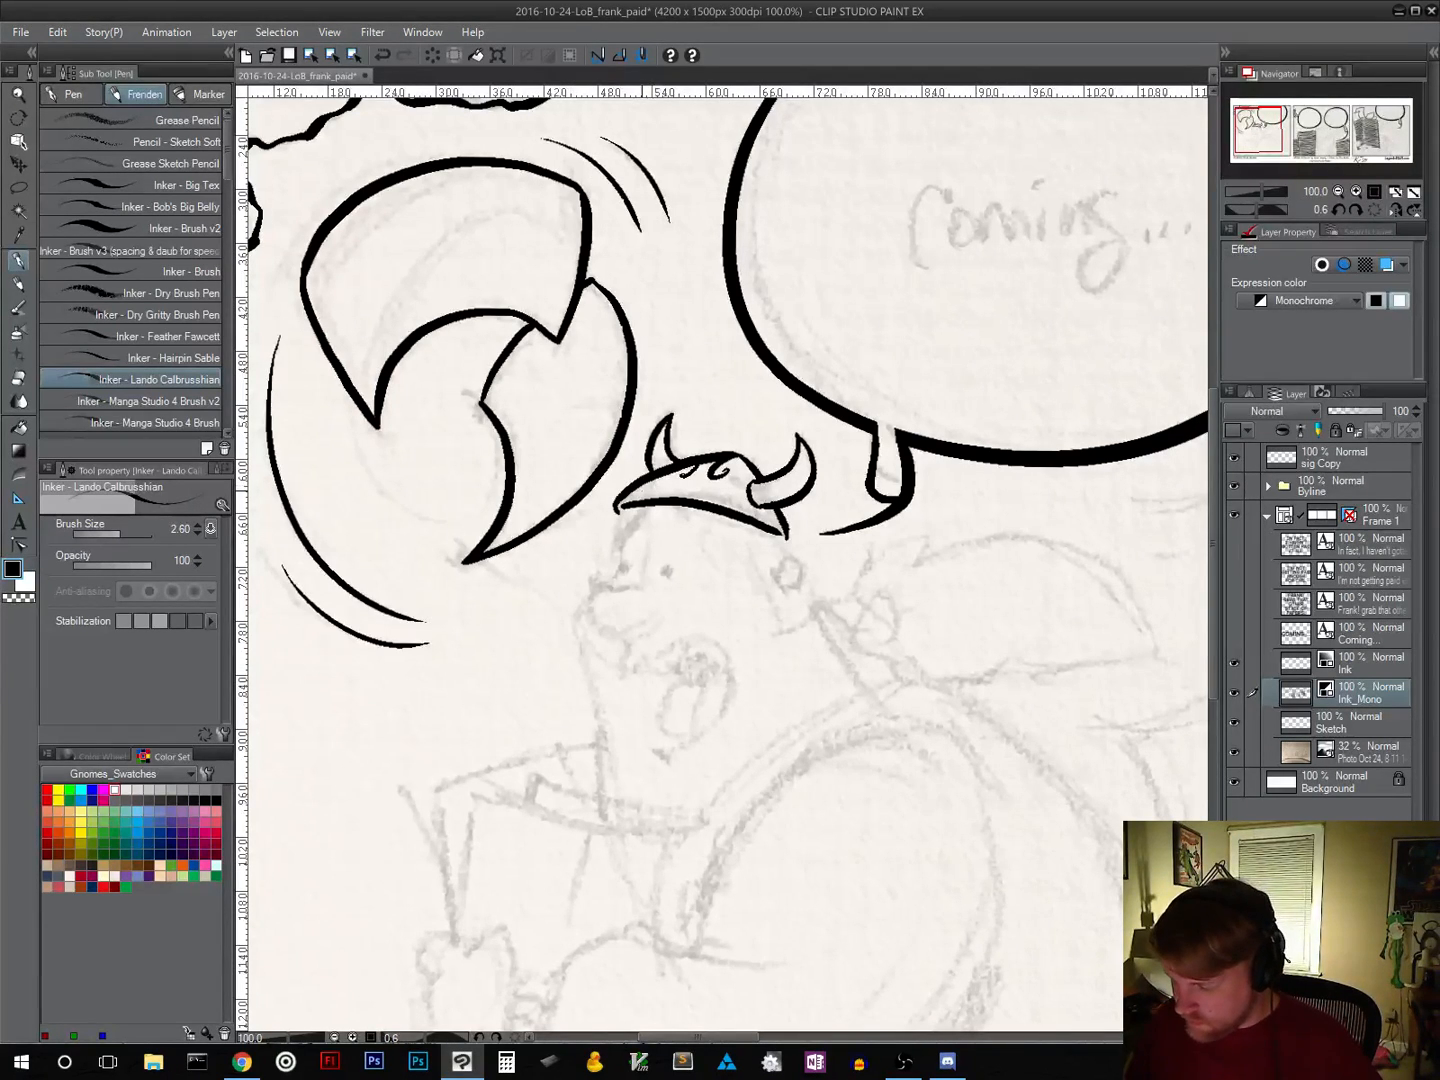
{"action": "left_click_drag", "start_coordinate": [623, 489], "coordinate": [634, 478]}
{"action": "mouse_move", "coordinate": [728, 490]}
{"action": "left_mouse_down"}
{"action": "mouse_move", "coordinate": [729, 503]}
{"action": "mouse_move", "coordinate": [738, 486]}
{"action": "mouse_move", "coordinate": [656, 487]}
{"action": "mouse_move", "coordinate": [672, 486]}
{"action": "left_mouse_up"}
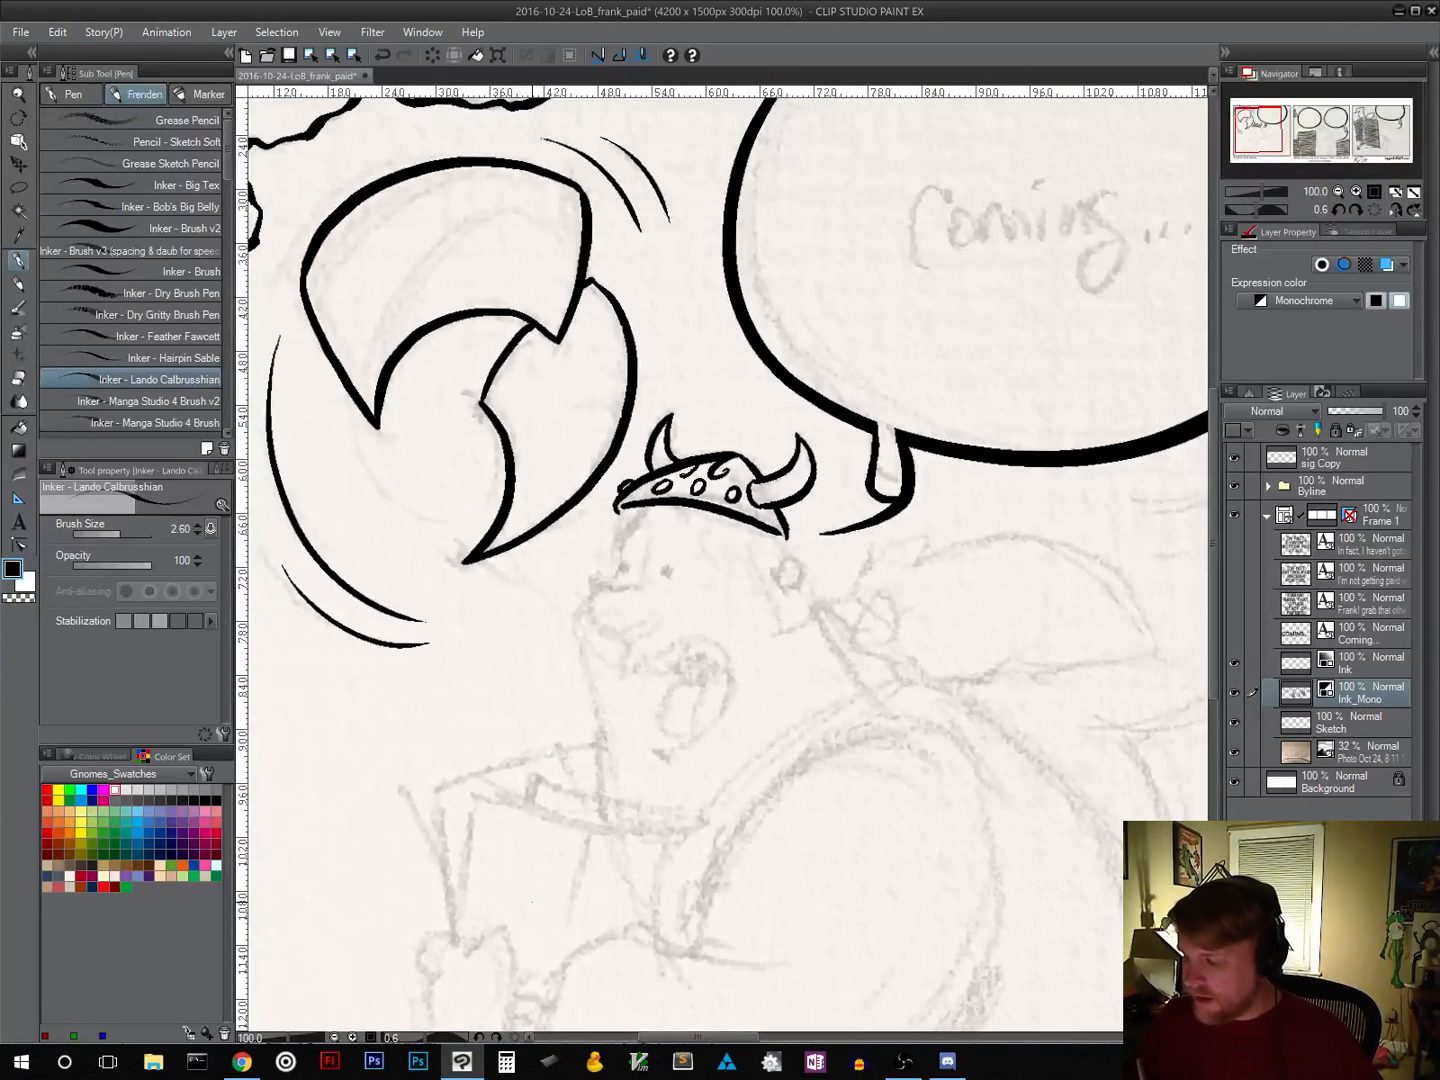
{"action": "left_click_drag", "start_coordinate": [758, 493], "coordinate": [793, 490]}
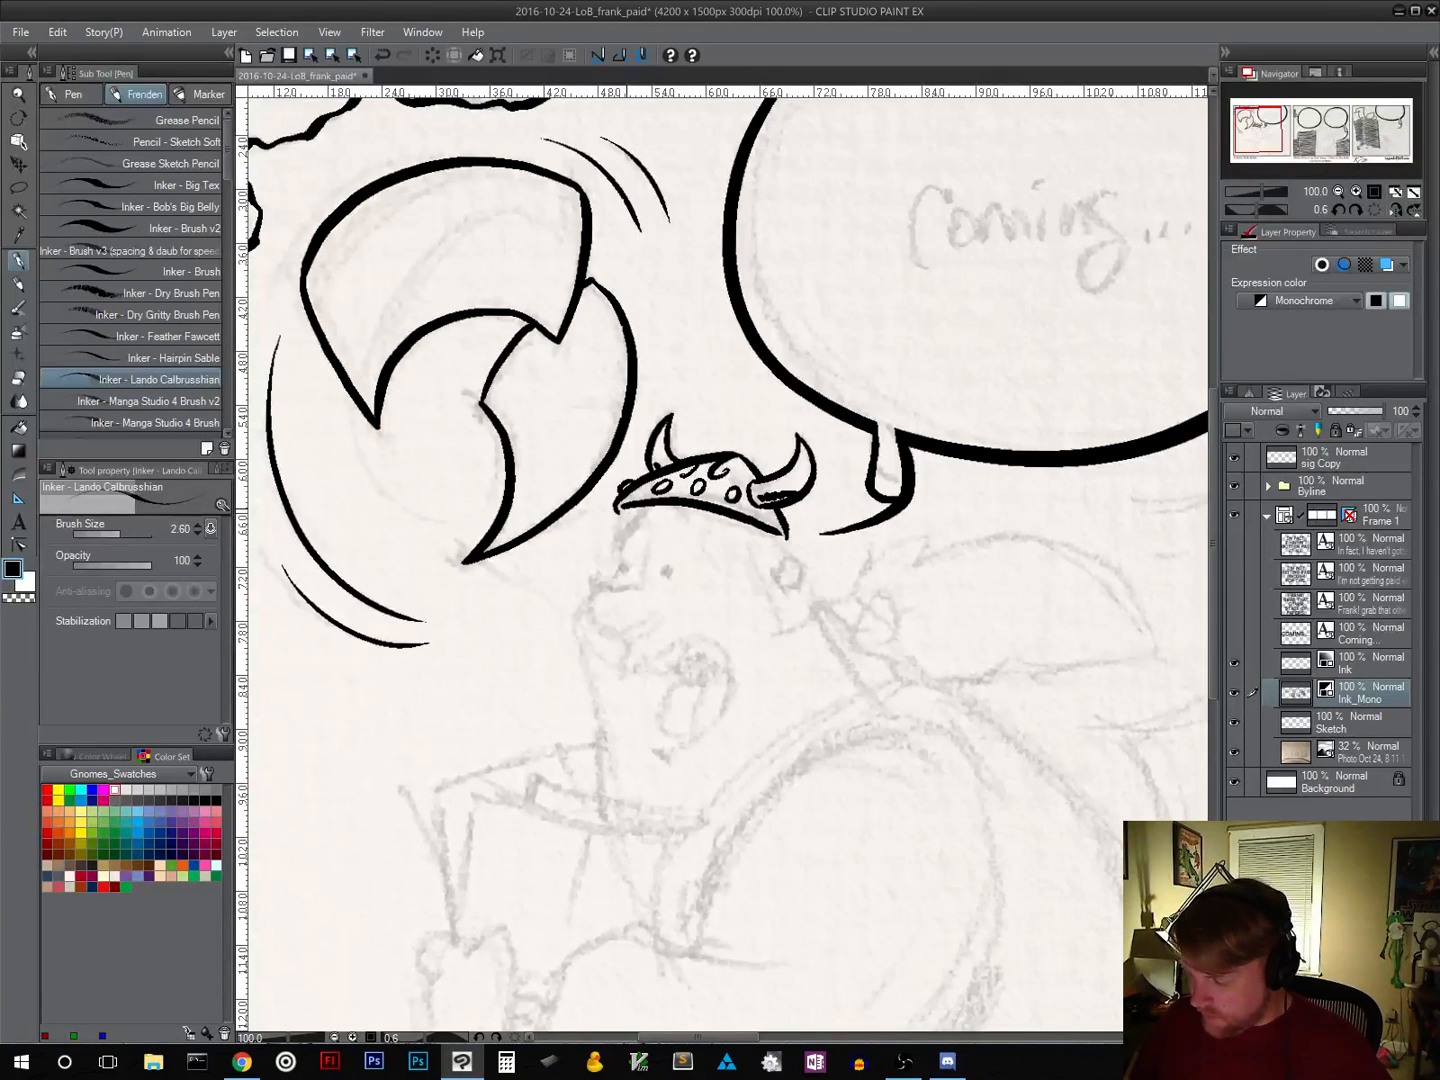
Step: Ink the character's forehead, long front jawline, back-of-neck line and ear, redoing the small marks inside the ear
{"action": "mouse_move", "coordinate": [626, 506]}
{"action": "left_mouse_down"}
{"action": "mouse_move", "coordinate": [616, 568]}
{"action": "mouse_move", "coordinate": [572, 617]}
{"action": "mouse_move", "coordinate": [605, 797]}
{"action": "left_mouse_up"}
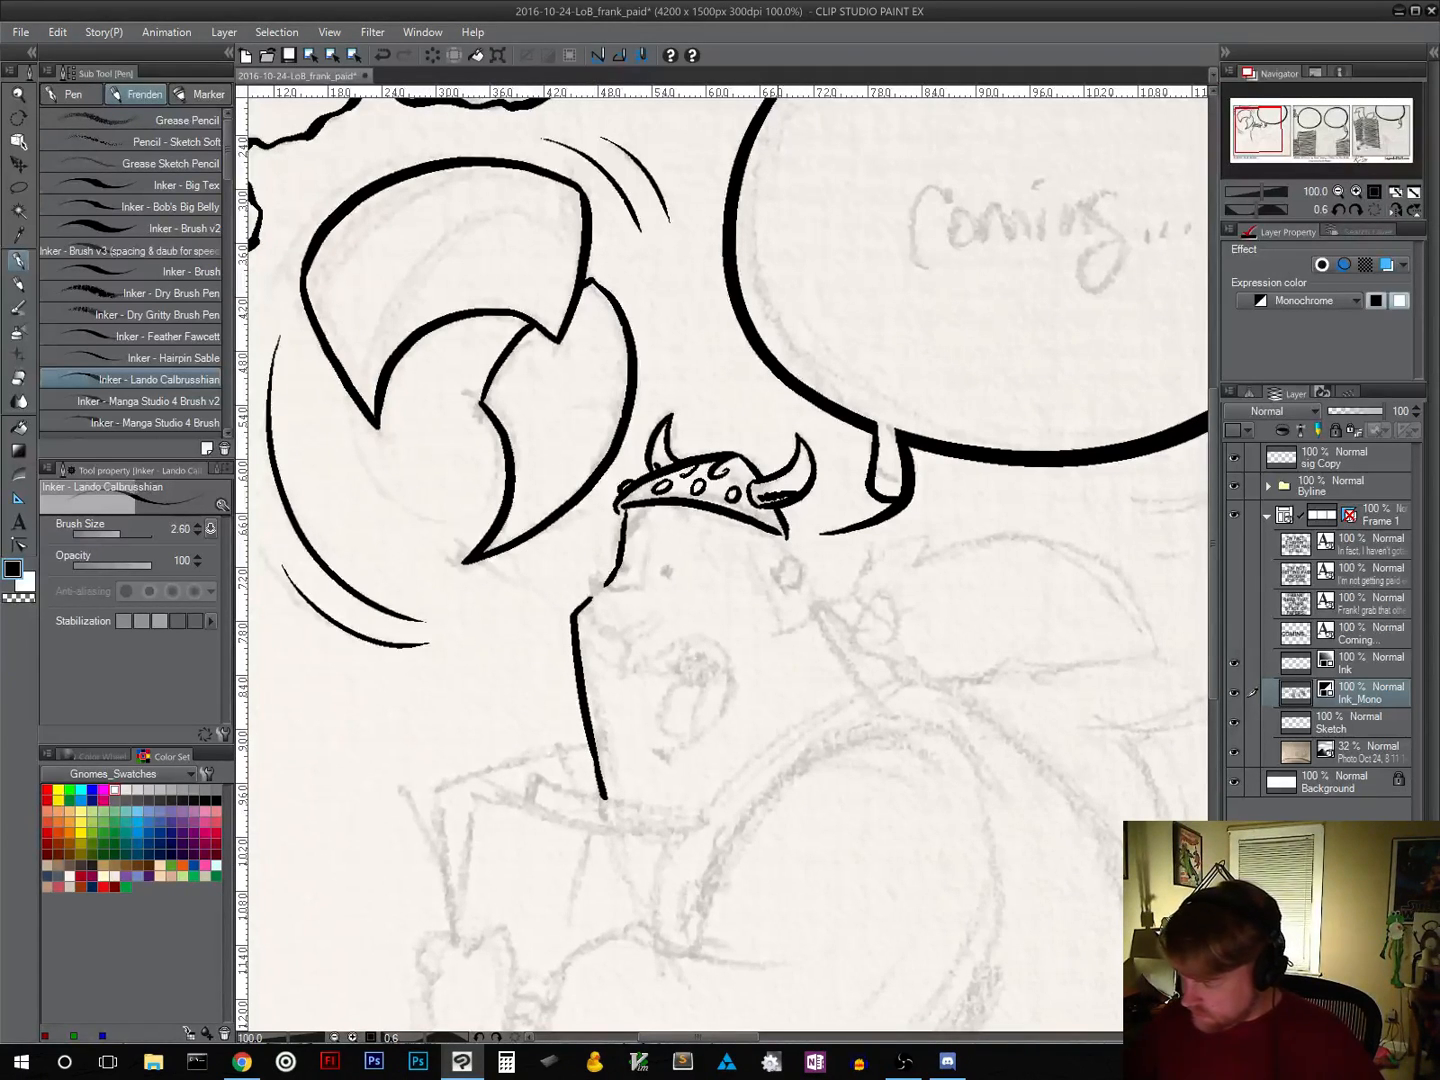
{"action": "left_click_drag", "start_coordinate": [781, 533], "coordinate": [877, 704]}
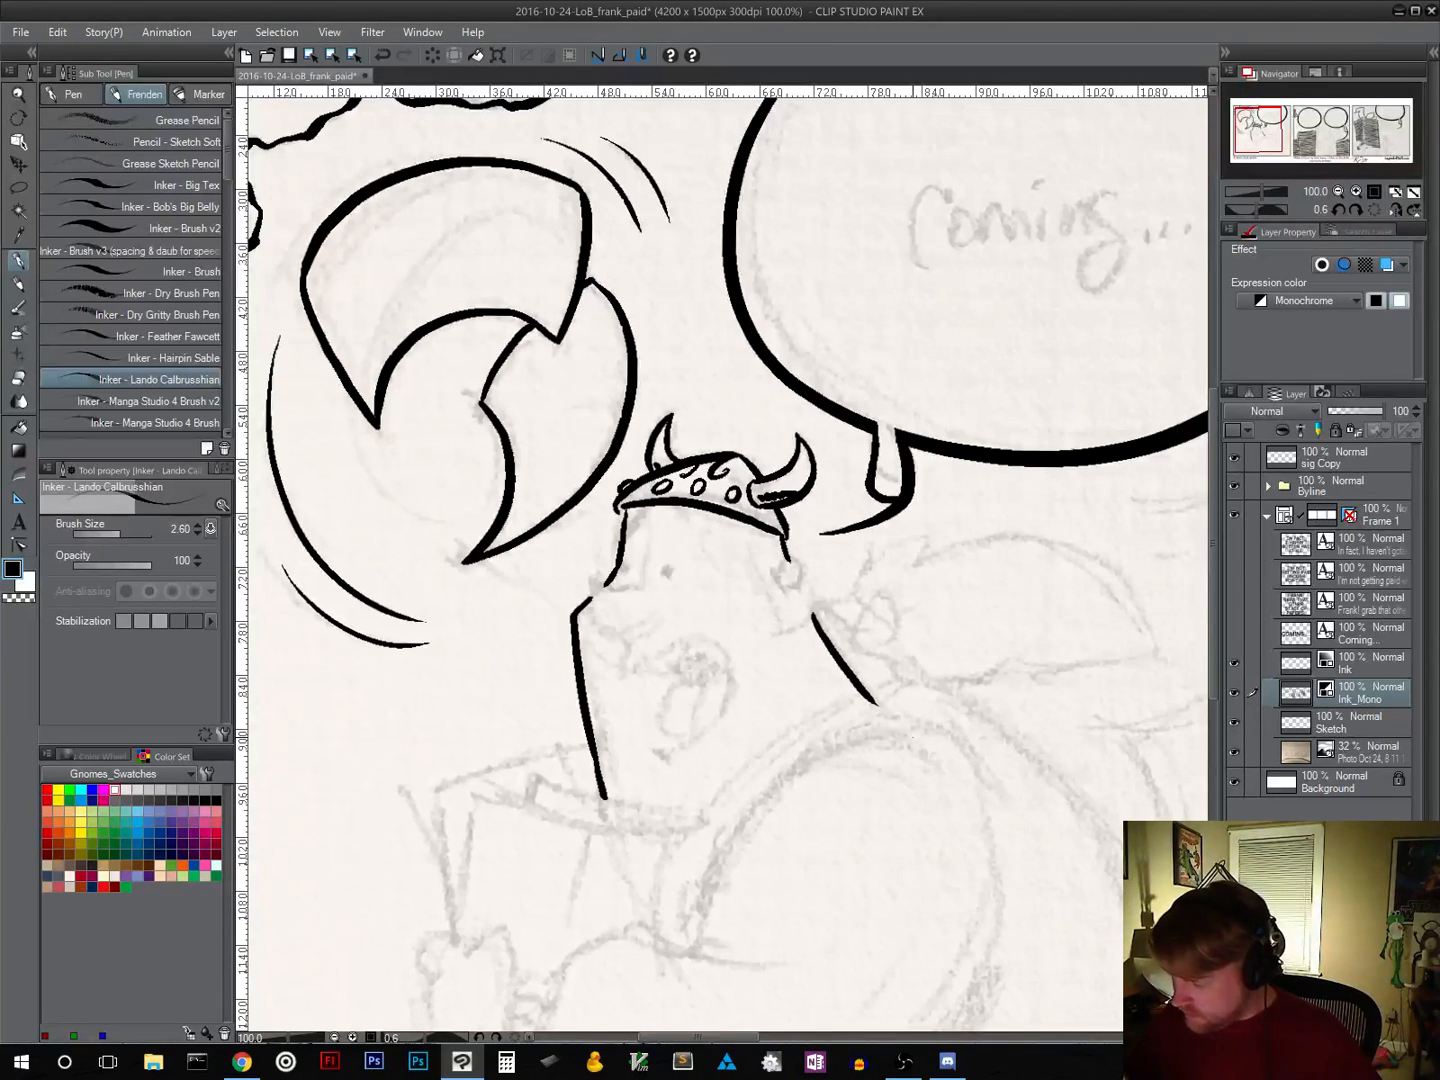
{"action": "mouse_move", "coordinate": [773, 548]}
{"action": "left_mouse_down"}
{"action": "mouse_move", "coordinate": [788, 604]}
{"action": "mouse_move", "coordinate": [804, 568]}
{"action": "mouse_move", "coordinate": [791, 586]}
{"action": "left_mouse_up"}
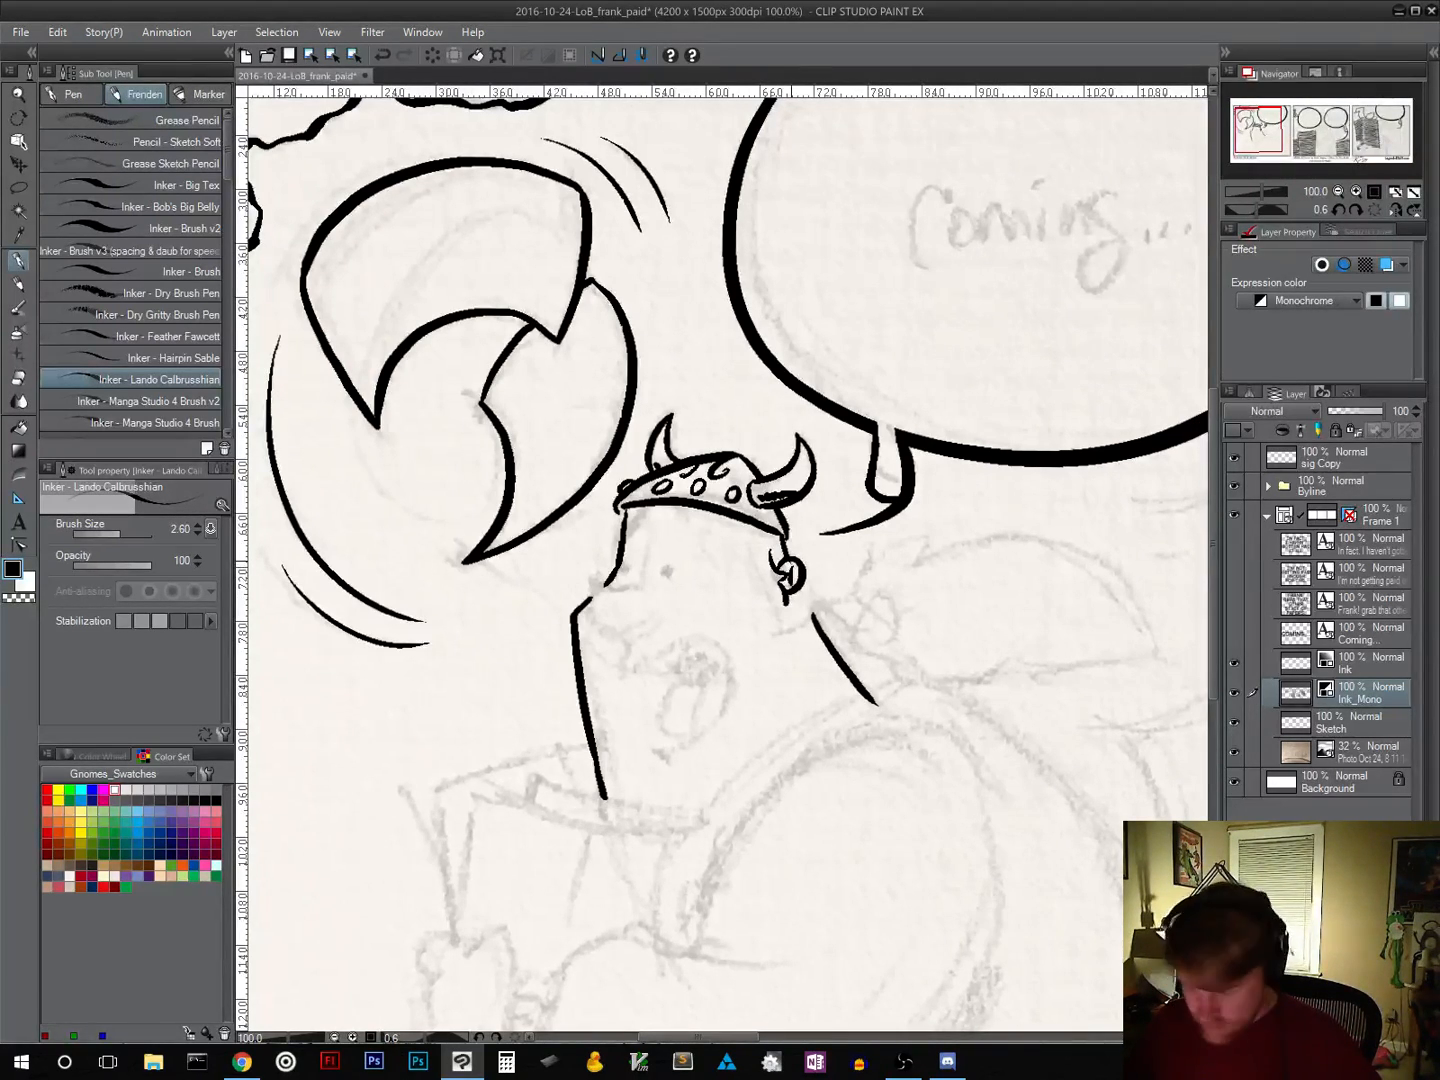
{"action": "key", "text": "r"}
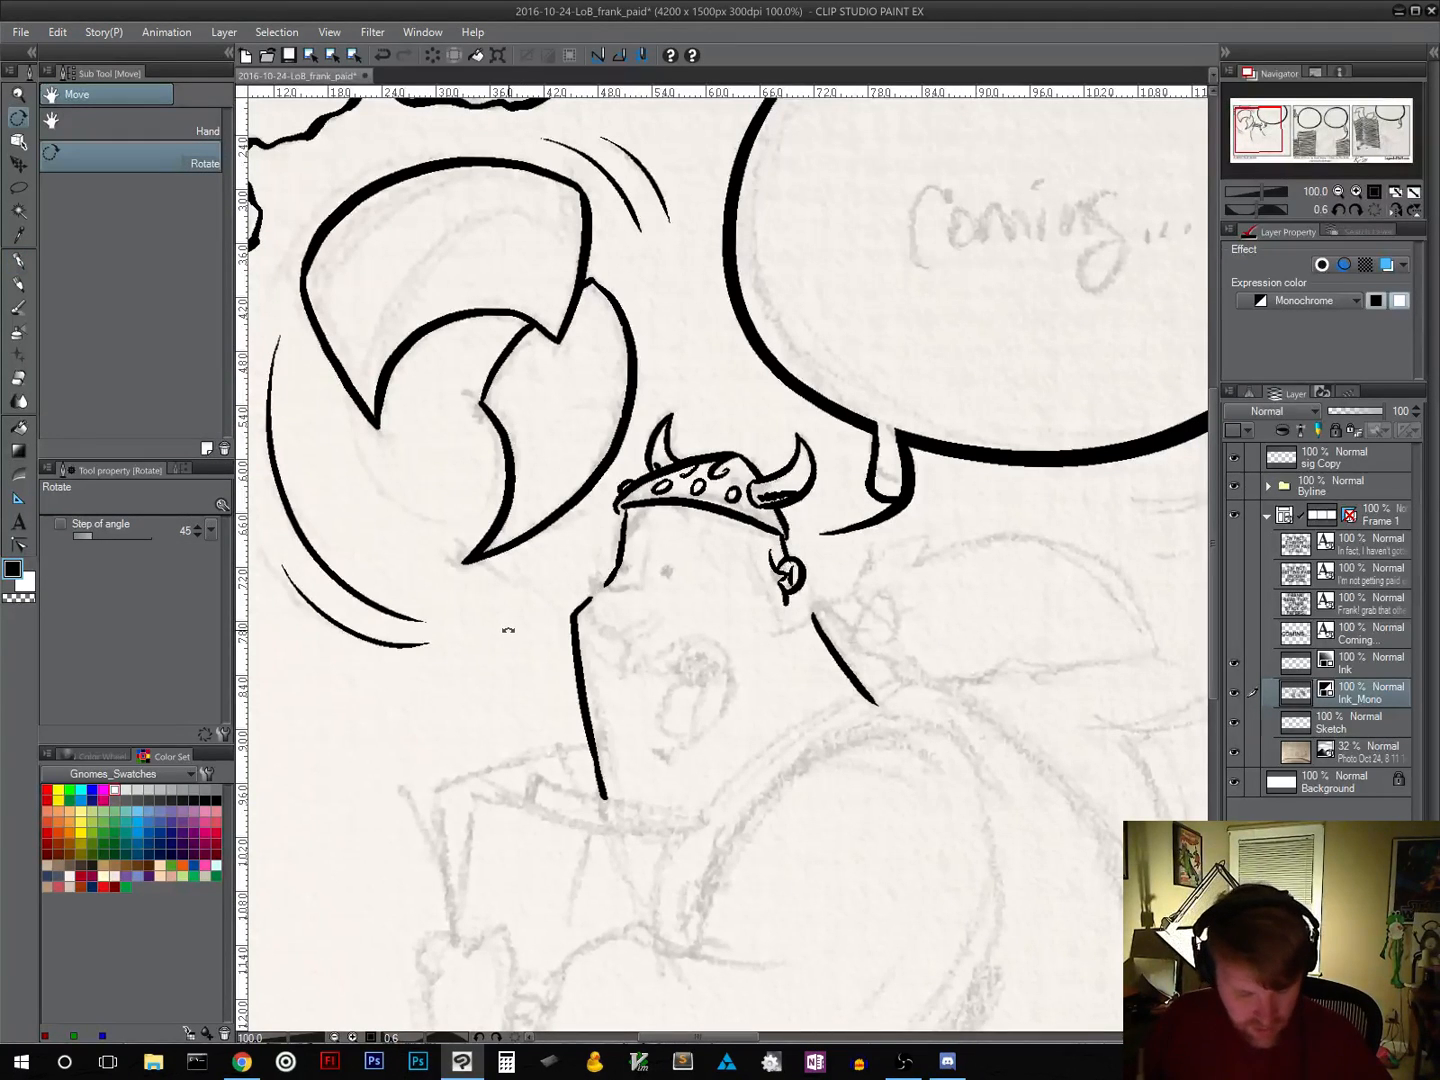
{"action": "key", "text": "p"}
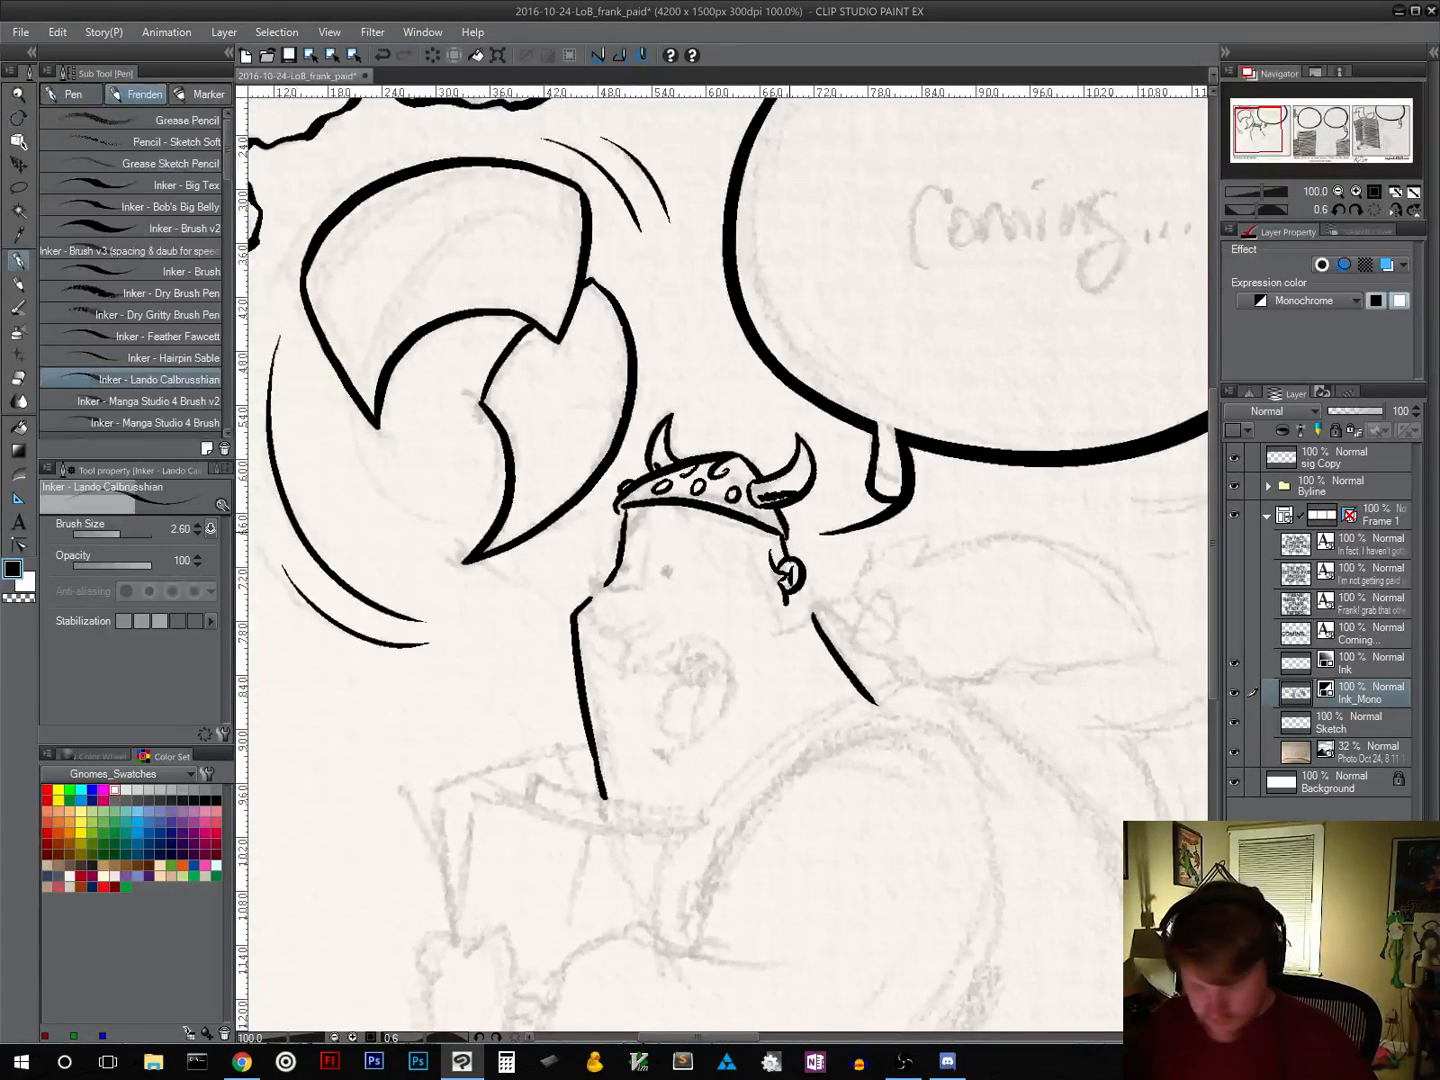
{"action": "key", "text": "ctrl+z"}
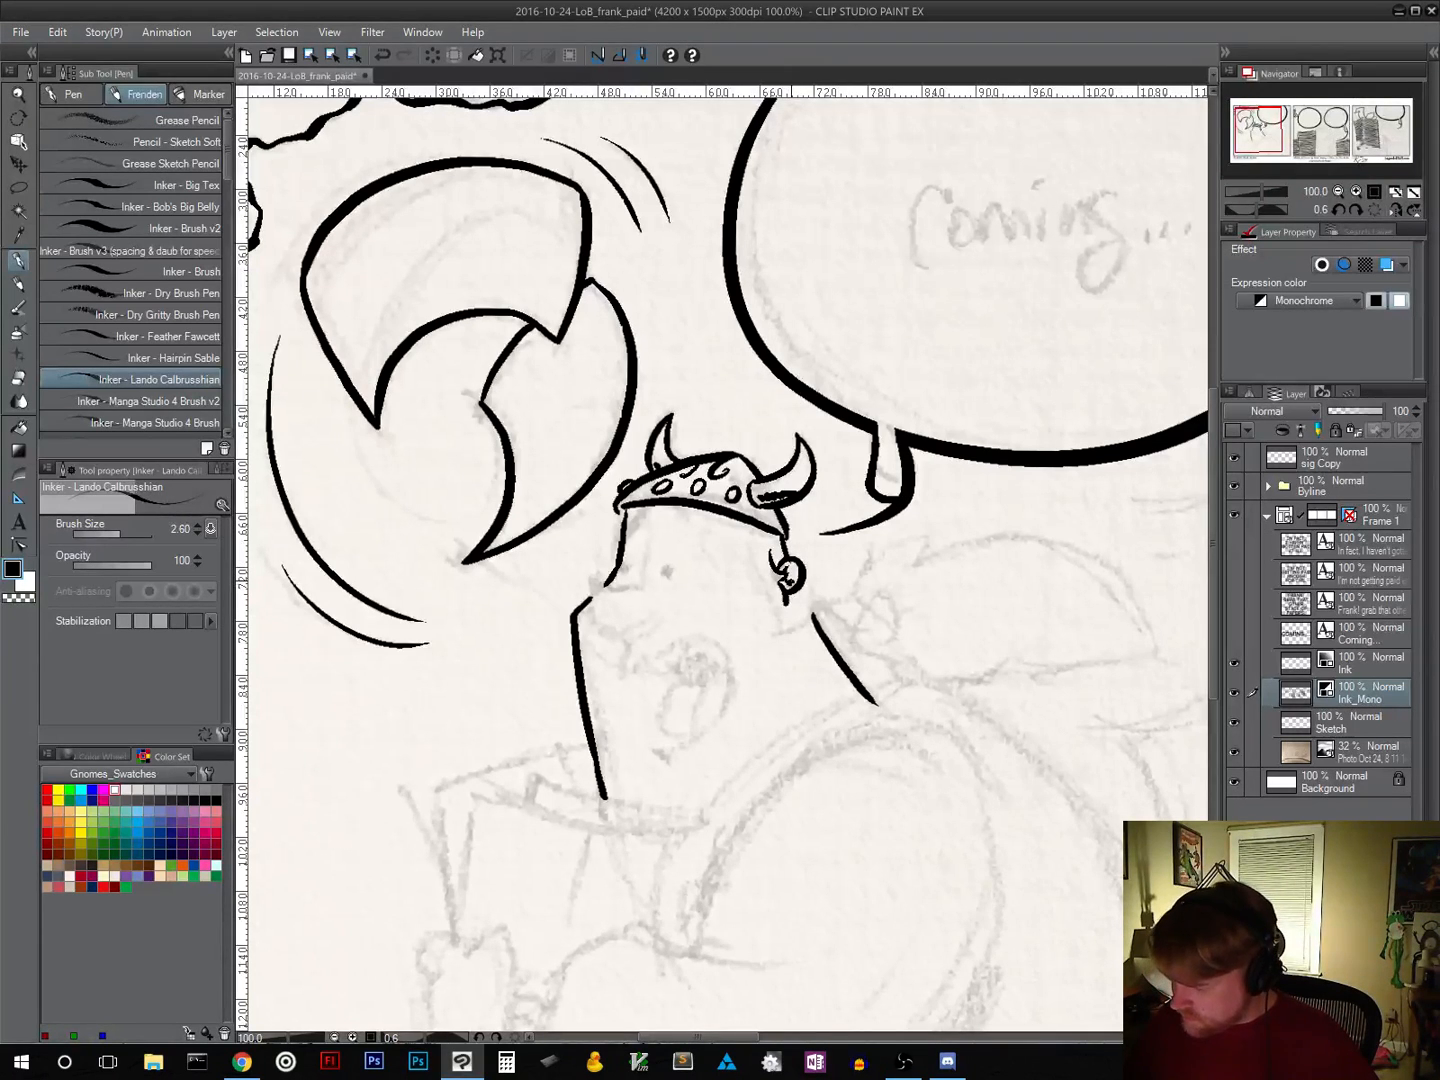
{"action": "key", "text": "ctrl+z"}
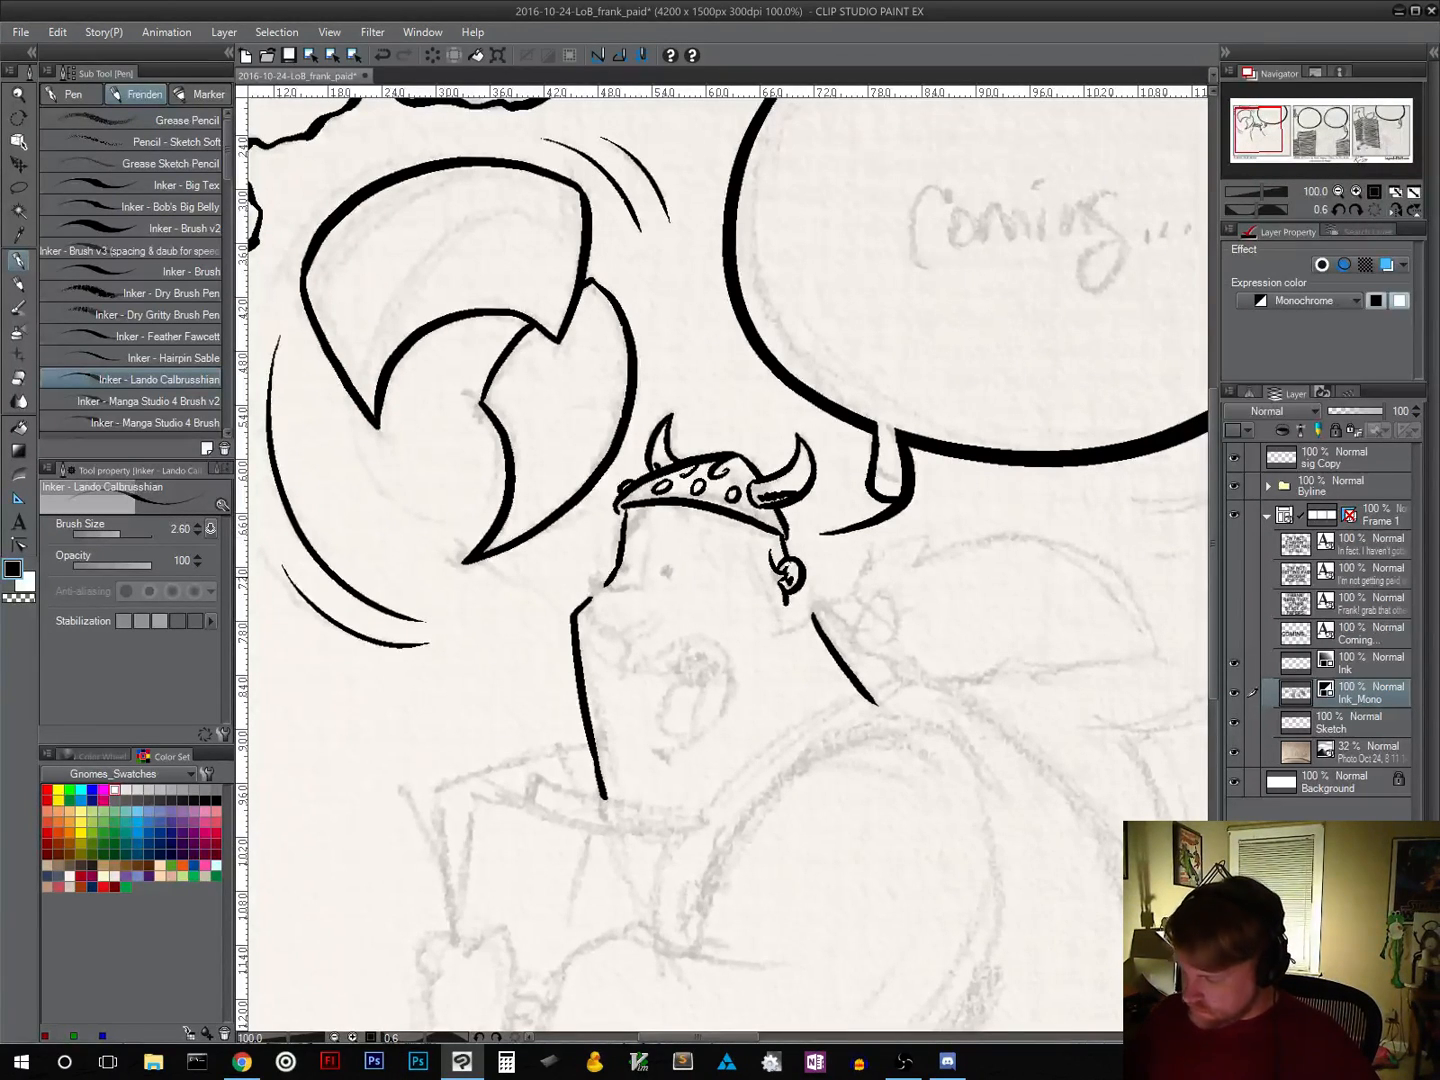
Step: Ink the hair block in front of the ear with short strokes across its lower end, plus the narrow strip beside the forehead
{"action": "mouse_move", "coordinate": [744, 524]}
{"action": "left_mouse_down"}
{"action": "mouse_move", "coordinate": [769, 630]}
{"action": "mouse_move", "coordinate": [818, 616]}
{"action": "mouse_move", "coordinate": [823, 637]}
{"action": "left_mouse_up"}
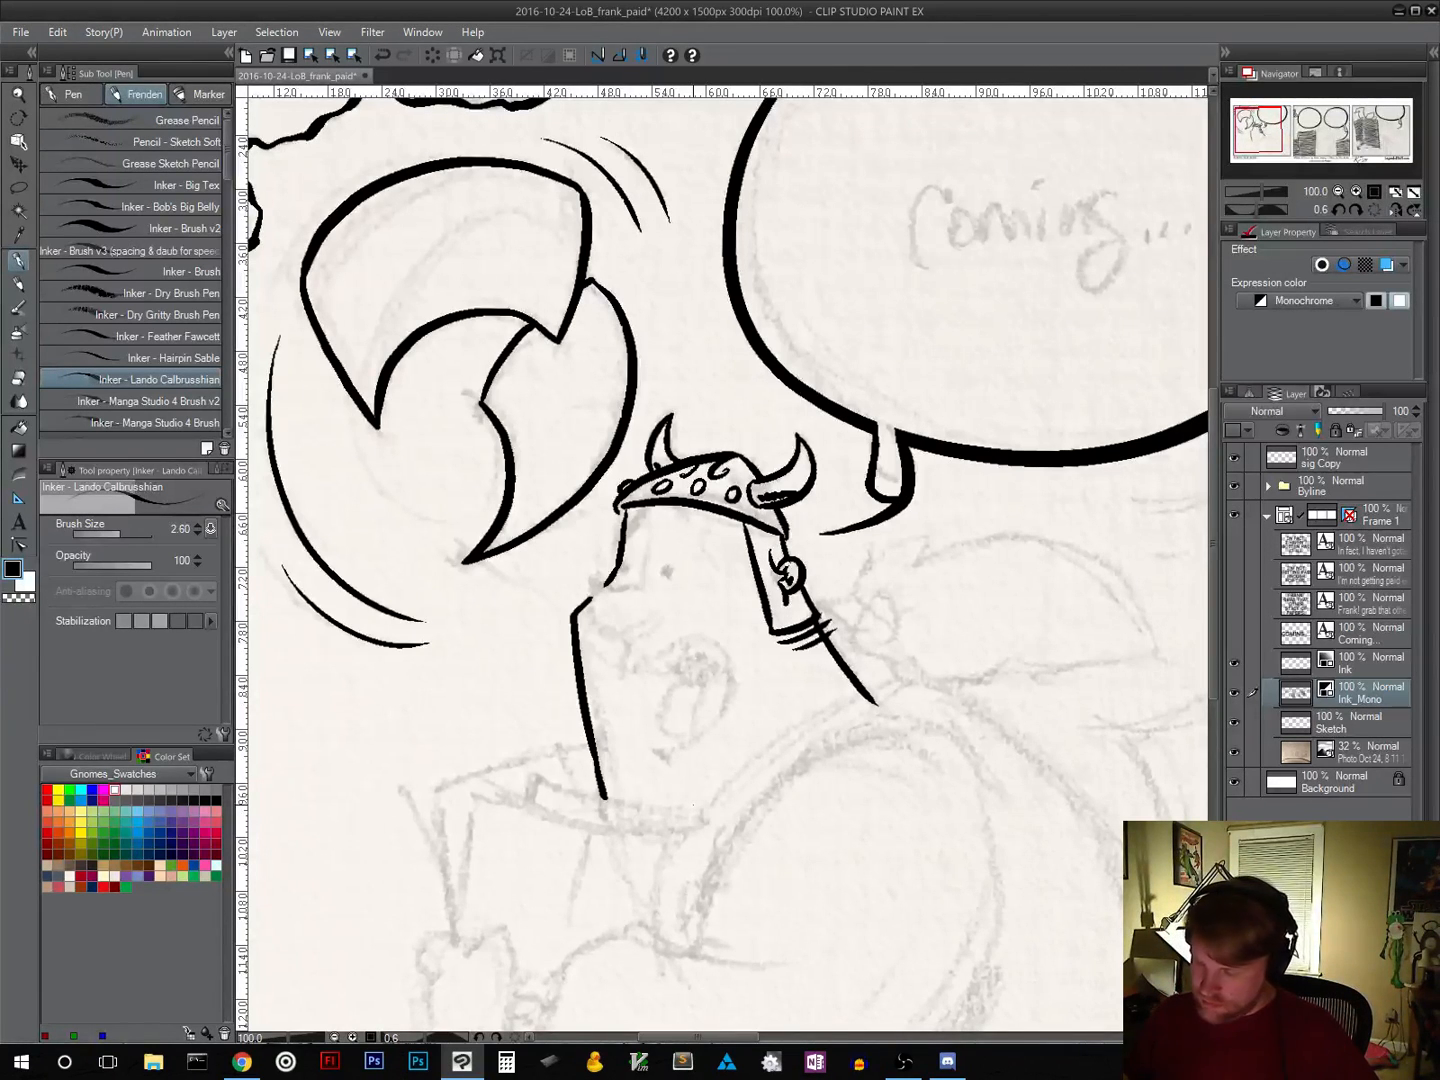
{"action": "left_click_drag", "start_coordinate": [620, 514], "coordinate": [608, 578]}
{"action": "key", "text": "ctrl+z"}
{"action": "key", "text": "ctrl+z"}
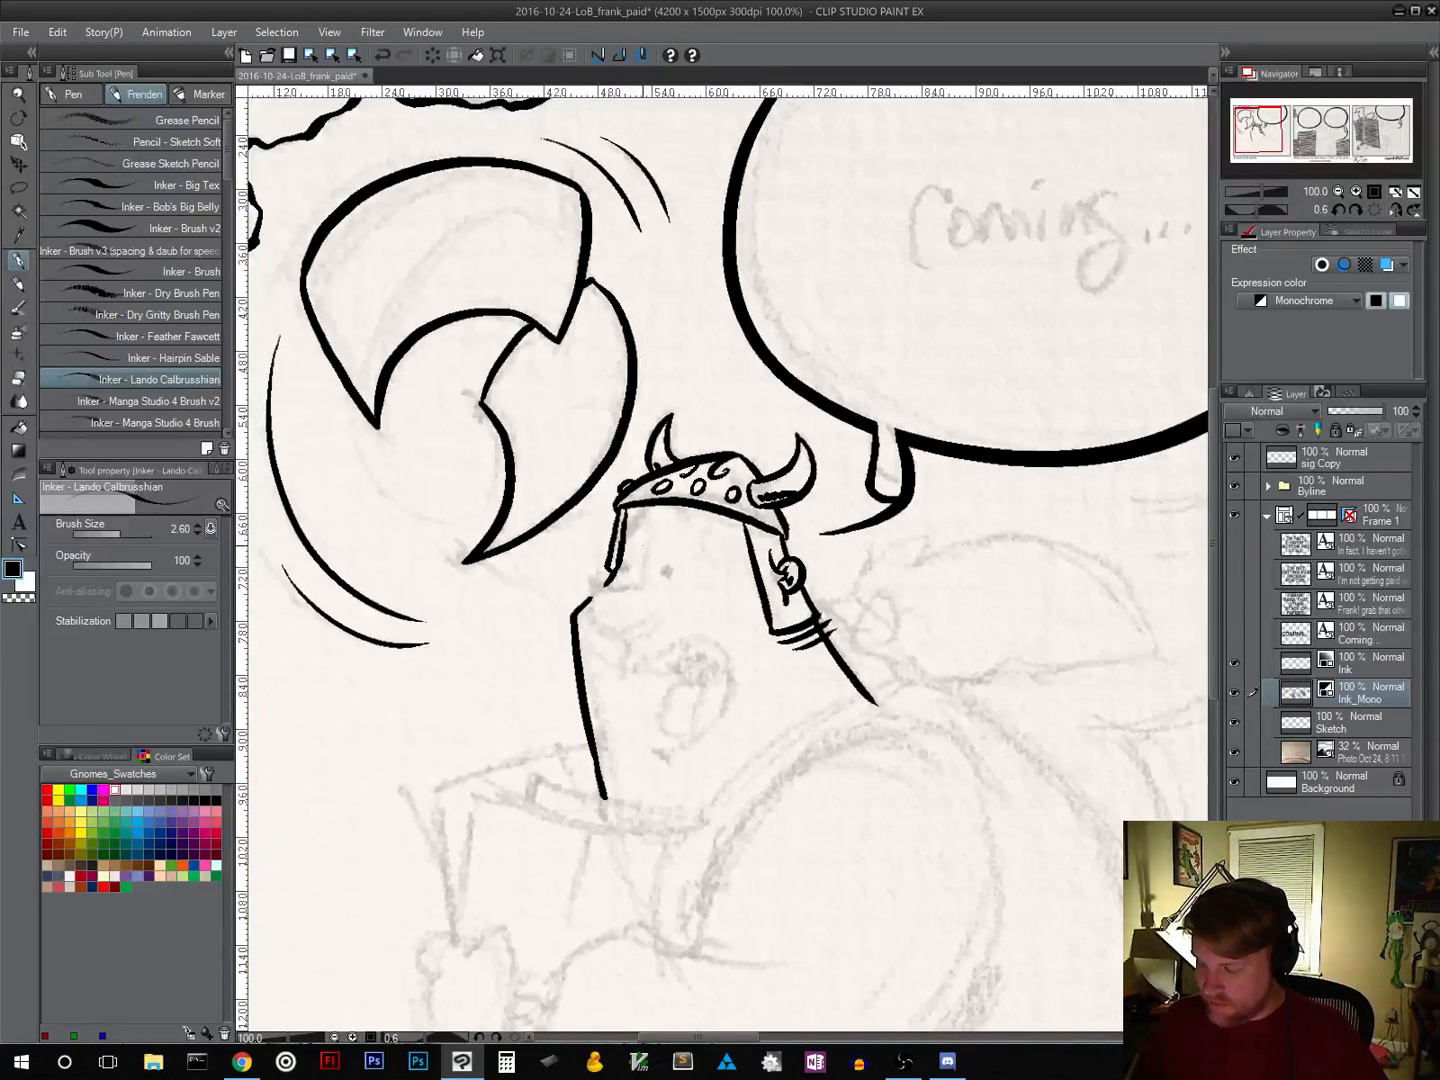
Step: Ink the bridge line and rounded nose with the canvas rotated about 38 degrees counterclockwise, redoing the nose outline
{"action": "mouse_move", "coordinate": [642, 545]}
{"action": "left_mouse_down"}
{"action": "mouse_move", "coordinate": [637, 584]}
{"action": "mouse_move", "coordinate": [591, 596]}
{"action": "mouse_move", "coordinate": [630, 627]}
{"action": "mouse_move", "coordinate": [650, 612]}
{"action": "left_mouse_up"}
{"action": "key", "text": "ctrl+z"}
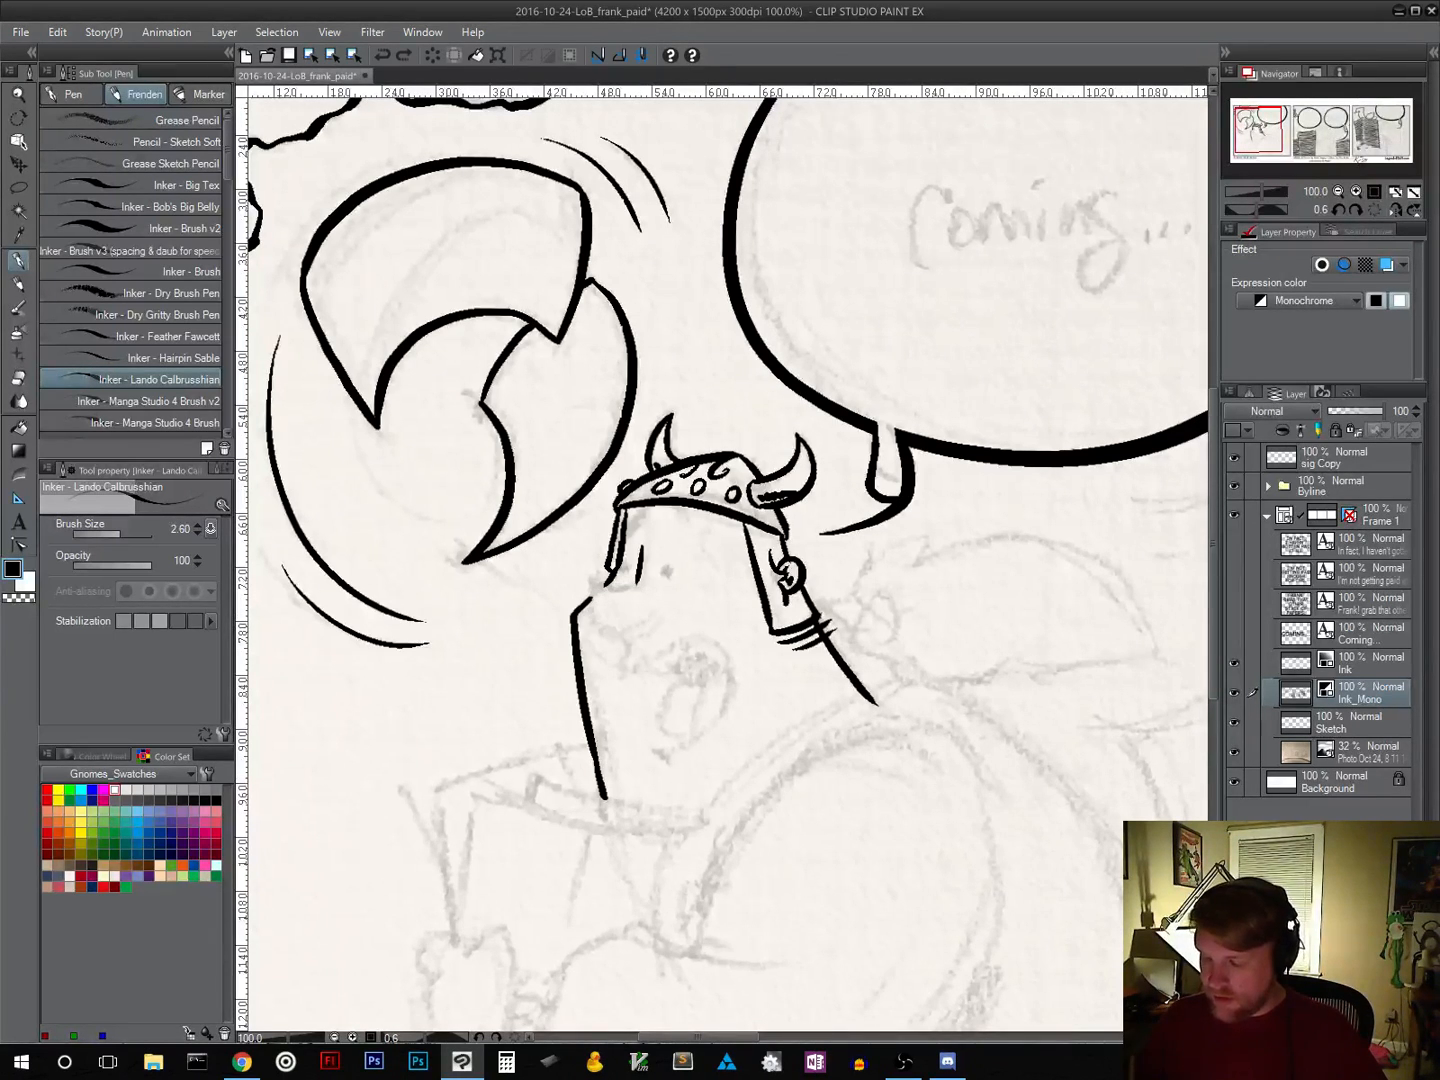
{"action": "key", "text": "r"}
{"action": "left_click_drag", "start_coordinate": [897, 650], "coordinate": [905, 525]}
{"action": "mouse_move", "coordinate": [672, 638]}
{"action": "left_mouse_down"}
{"action": "mouse_move", "coordinate": [641, 675]}
{"action": "mouse_move", "coordinate": [684, 683]}
{"action": "mouse_move", "coordinate": [678, 653]}
{"action": "left_mouse_up"}
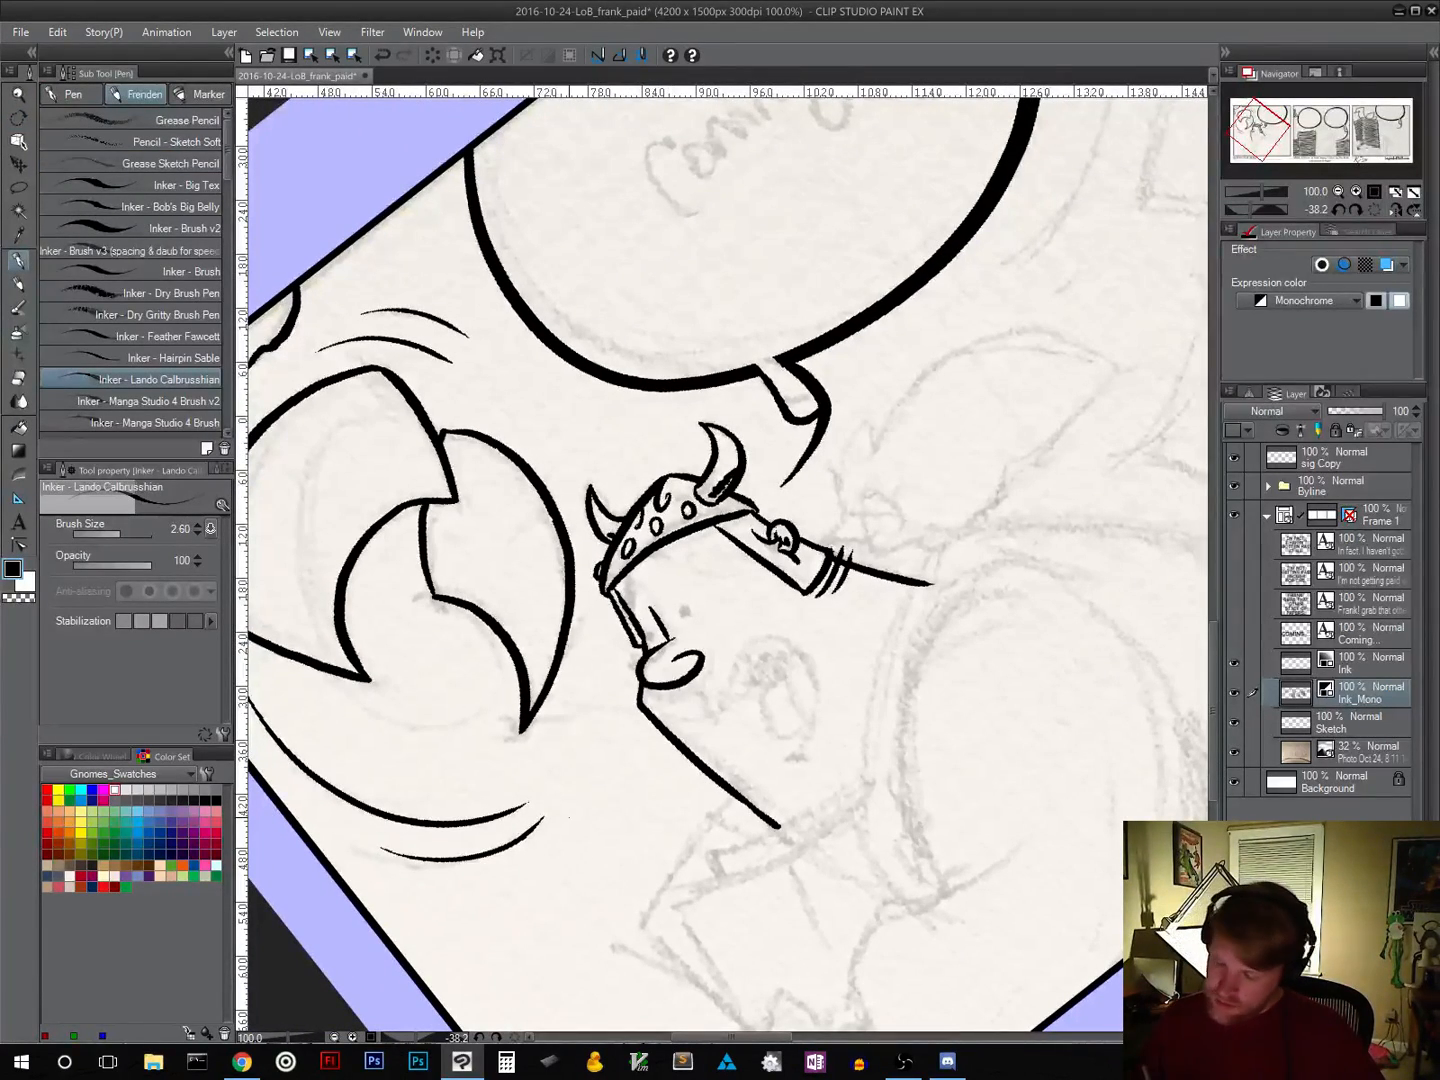
{"action": "key", "text": "ctrl+z"}
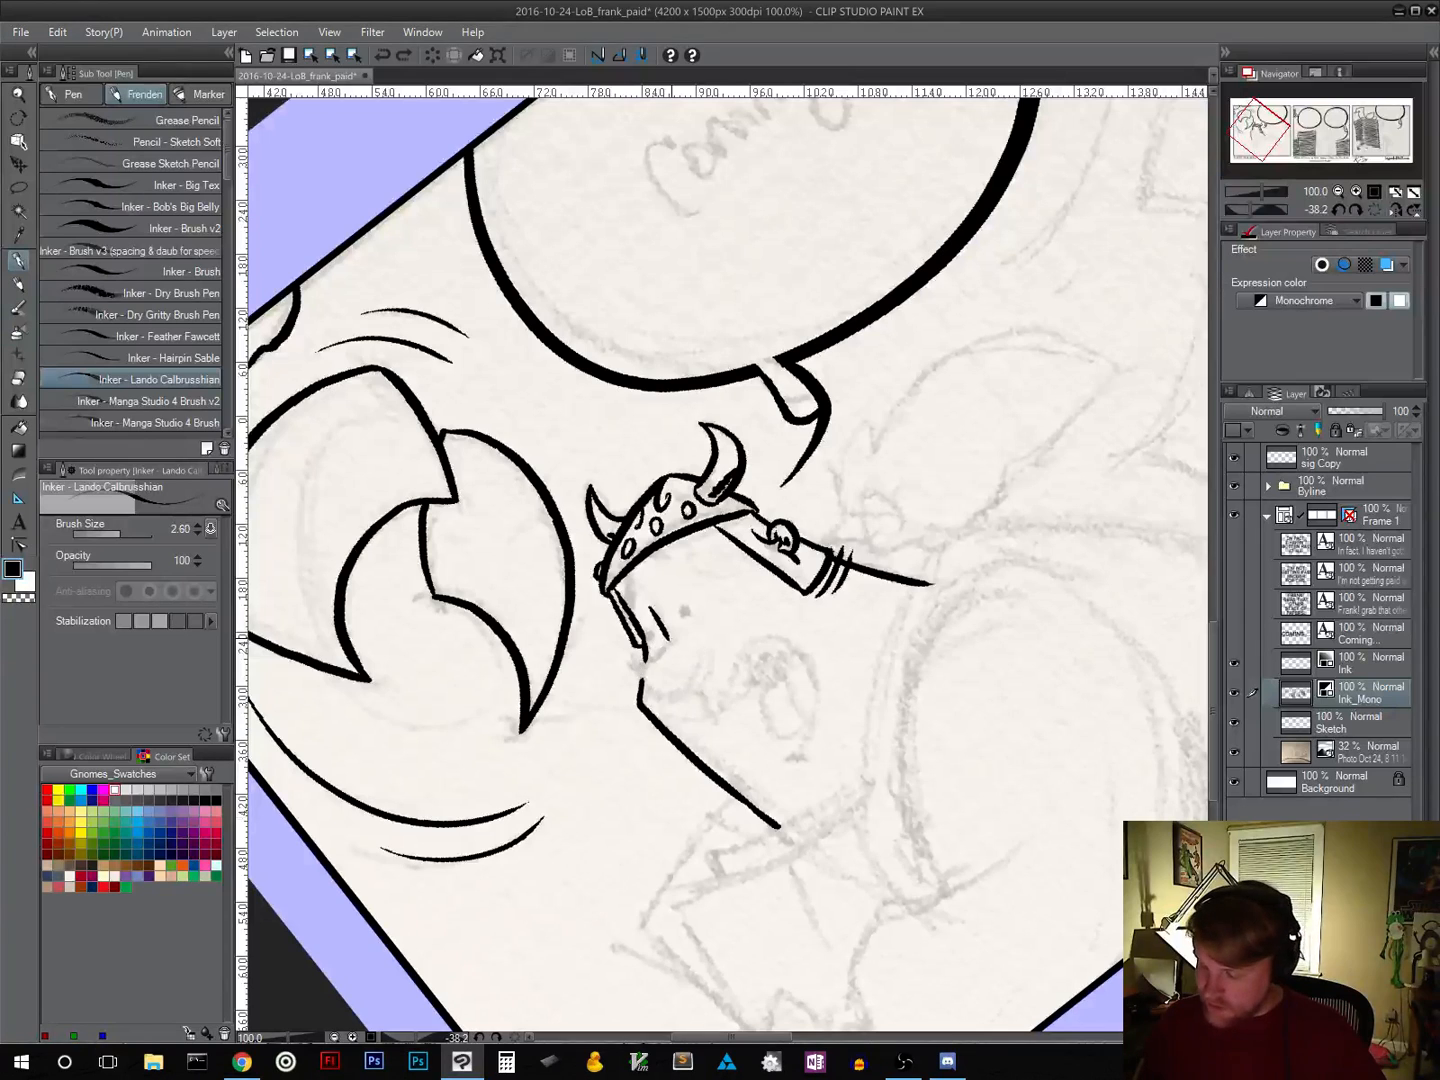
{"action": "mouse_move", "coordinate": [675, 635]}
{"action": "left_mouse_down"}
{"action": "mouse_move", "coordinate": [641, 679]}
{"action": "mouse_move", "coordinate": [682, 692]}
{"action": "mouse_move", "coordinate": [707, 660]}
{"action": "mouse_move", "coordinate": [678, 650]}
{"action": "left_mouse_up"}
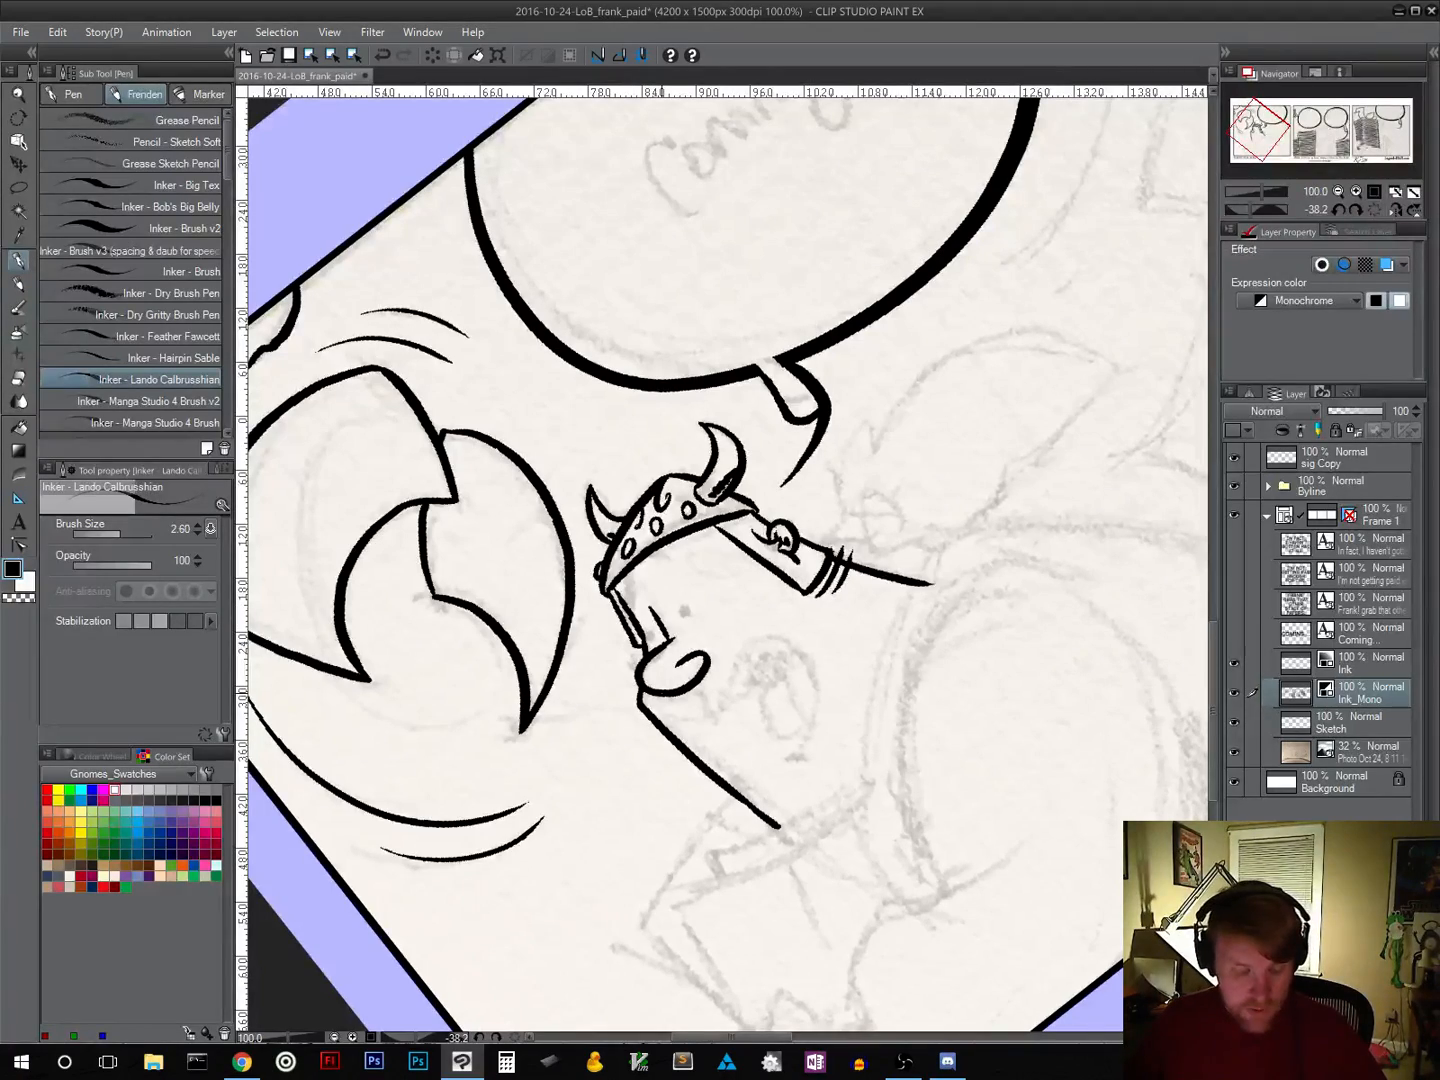
Step: Turn the canvas back to nearly upright and ink both of the character's eyebrows below the helmet brim
{"action": "key", "text": "shift+space"}
{"action": "left_click_drag", "start_coordinate": [823, 779], "coordinate": [659, 757]}
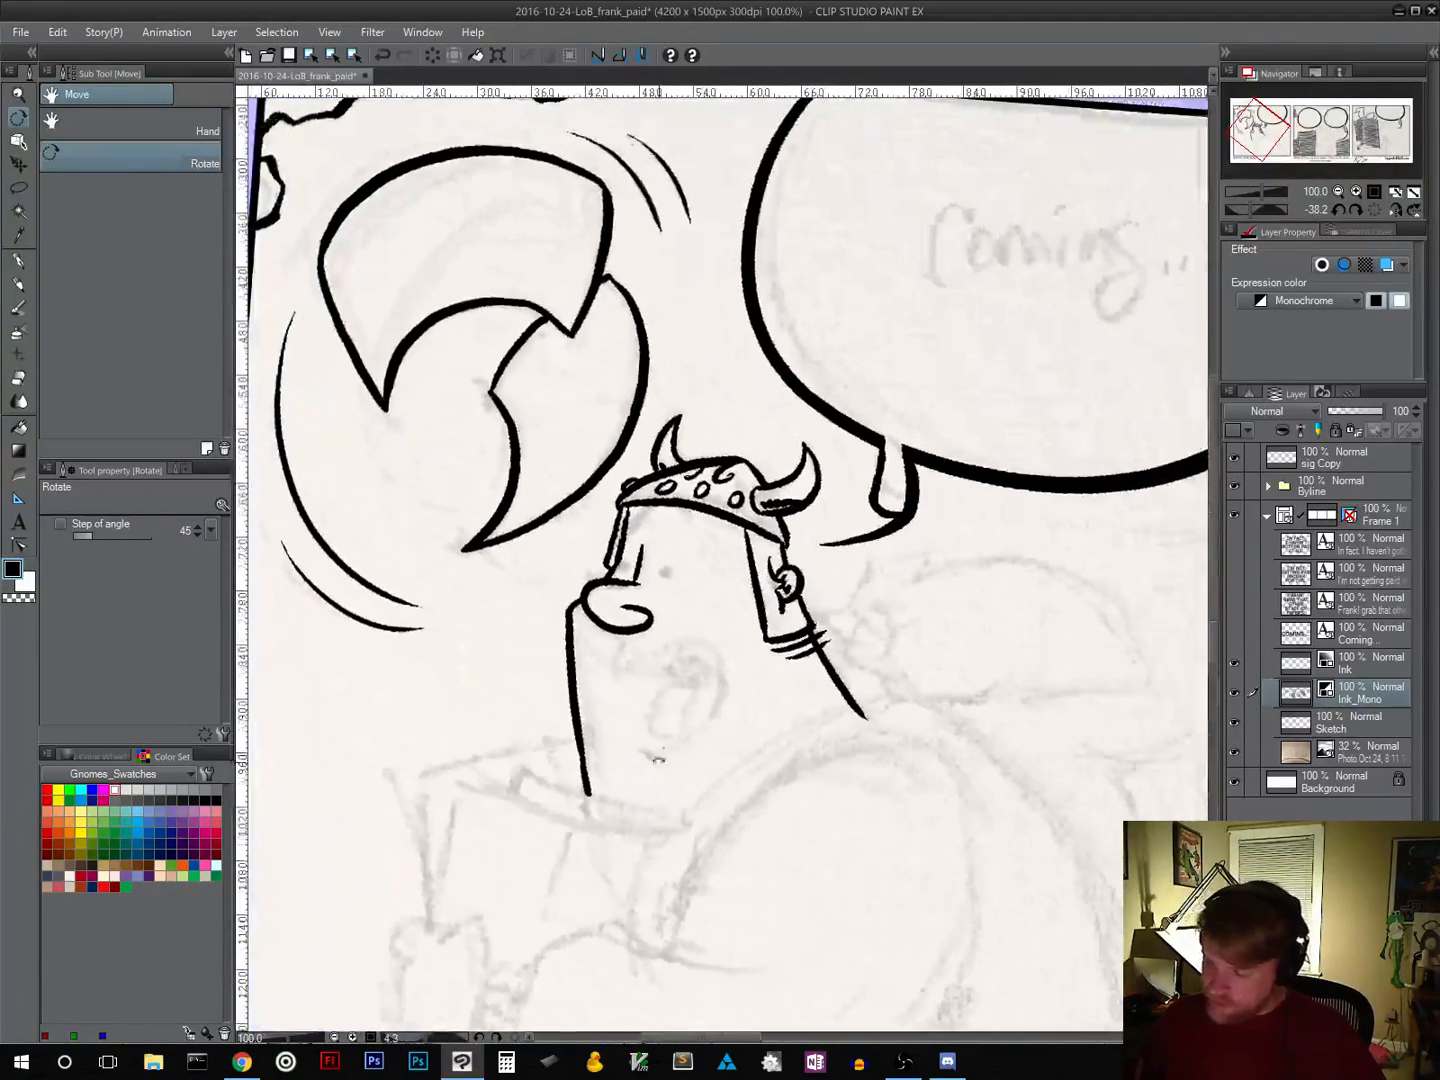
{"action": "left_click_drag", "start_coordinate": [607, 542], "coordinate": [603, 545]}
{"action": "mouse_move", "coordinate": [646, 510]}
{"action": "left_mouse_down"}
{"action": "mouse_move", "coordinate": [630, 527]}
{"action": "mouse_move", "coordinate": [707, 572]}
{"action": "left_mouse_up"}
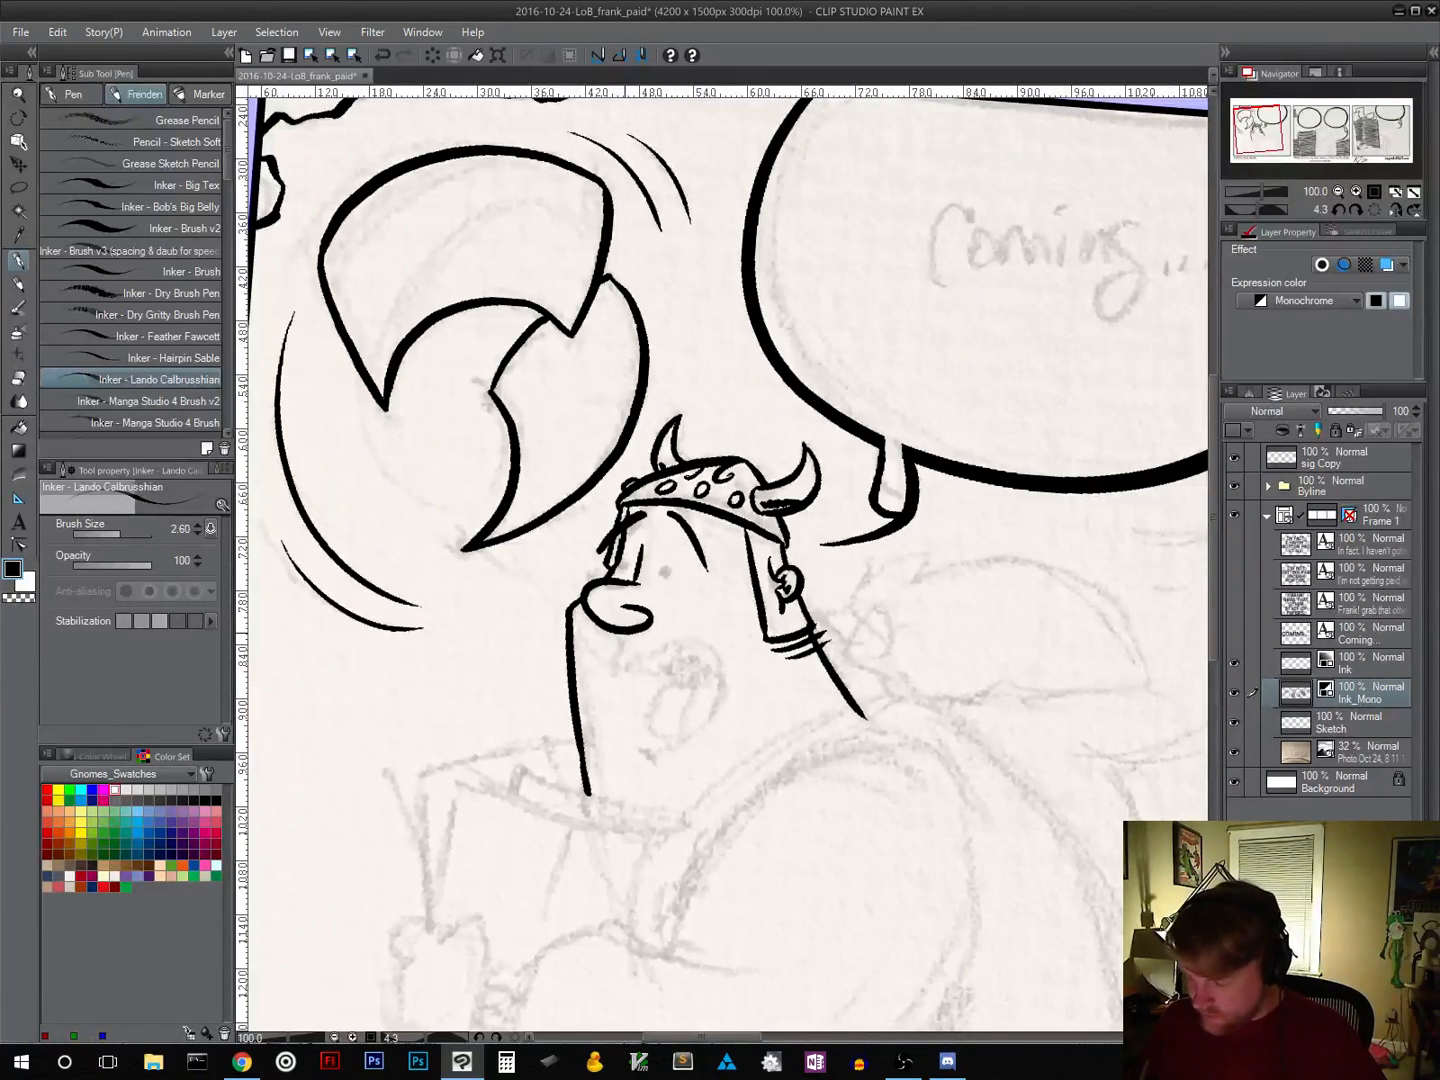
Step: Ink the upper lip and wide-open mouth with its tongue, redoing the tongue lines, and fill the mouth's interior black
{"action": "mouse_move", "coordinate": [627, 633]}
{"action": "left_mouse_down"}
{"action": "mouse_move", "coordinate": [612, 668]}
{"action": "mouse_move", "coordinate": [706, 645]}
{"action": "mouse_move", "coordinate": [717, 722]}
{"action": "mouse_move", "coordinate": [645, 755]}
{"action": "left_mouse_up"}
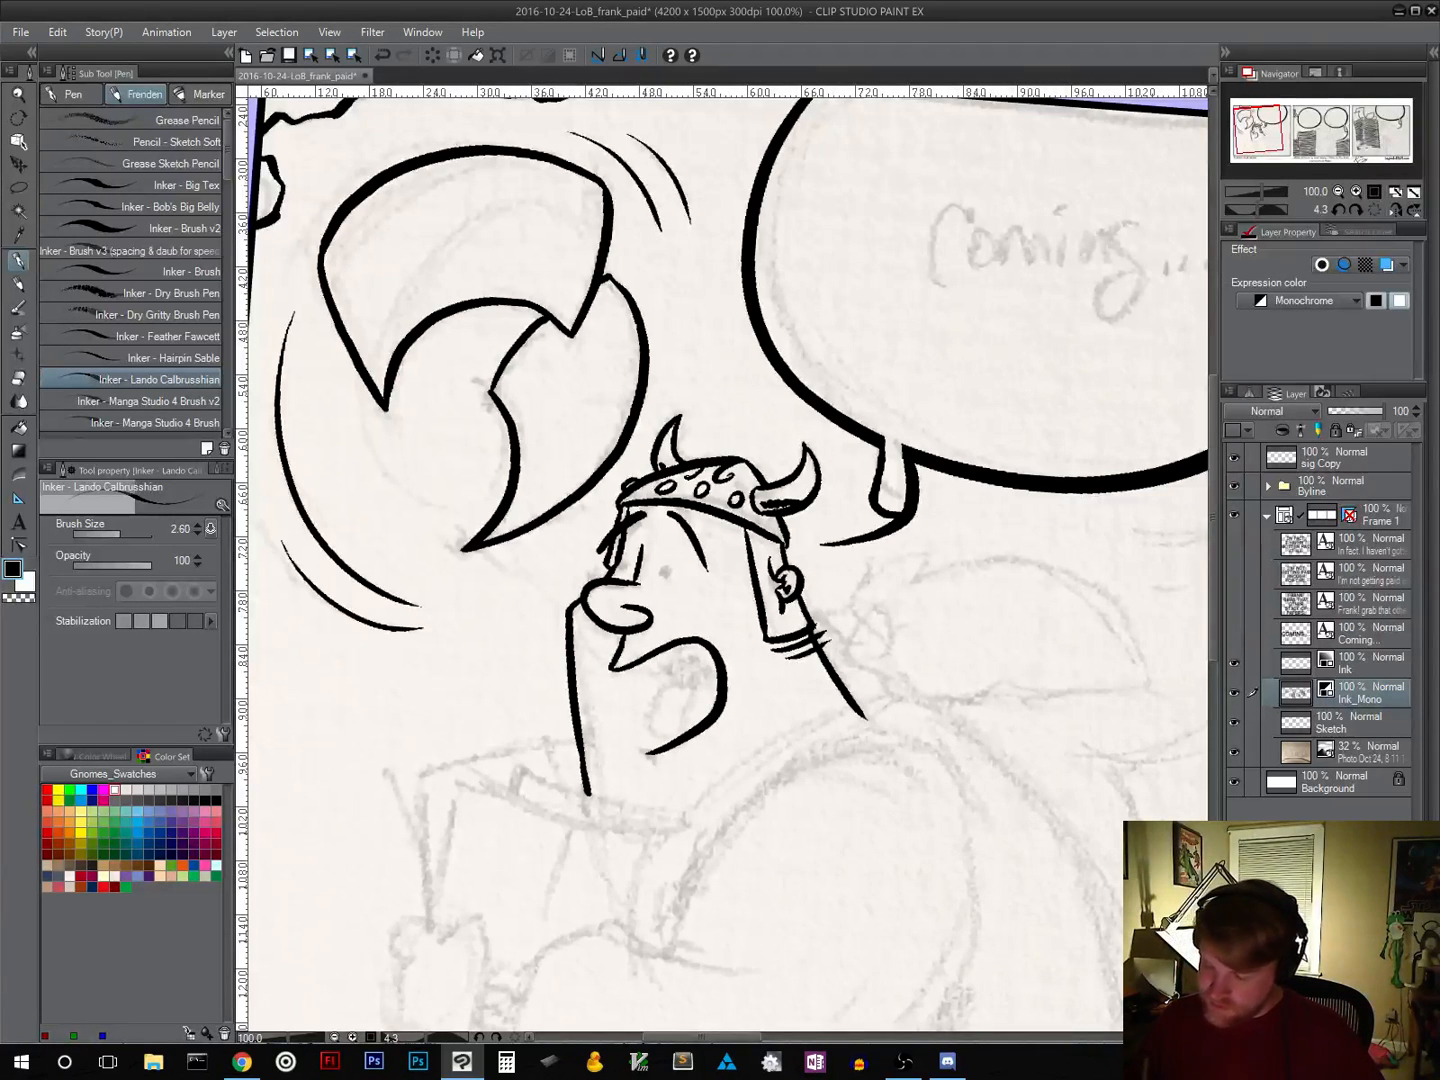
{"action": "left_click_drag", "start_coordinate": [650, 656], "coordinate": [704, 706]}
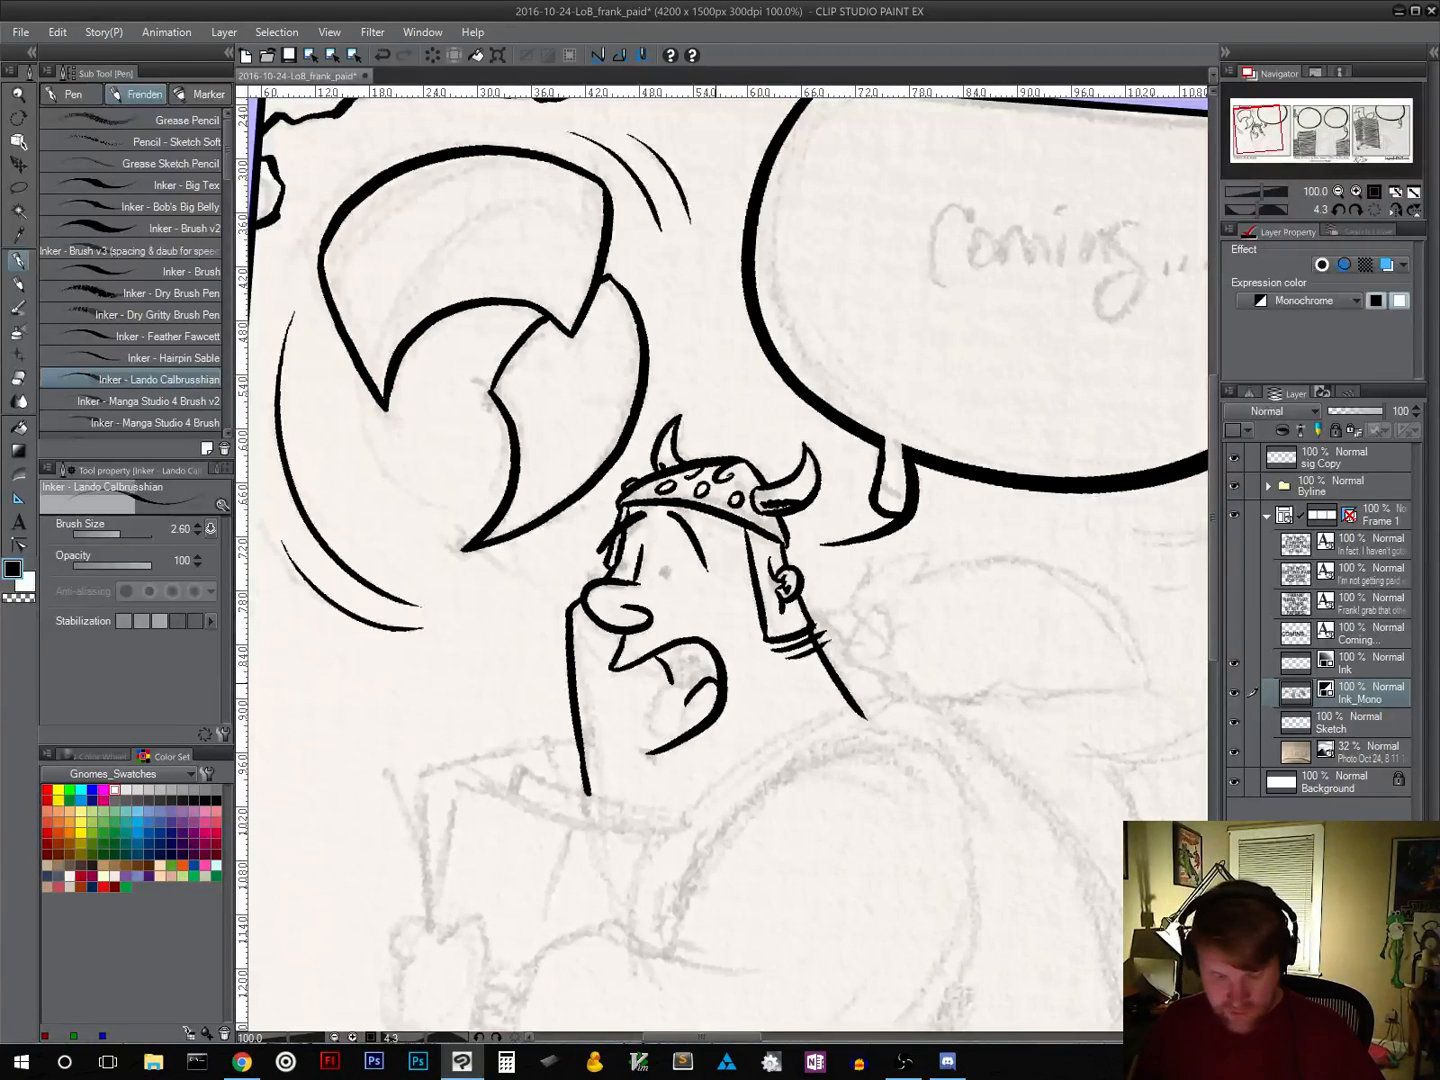
{"action": "key", "text": "ctrl+z"}
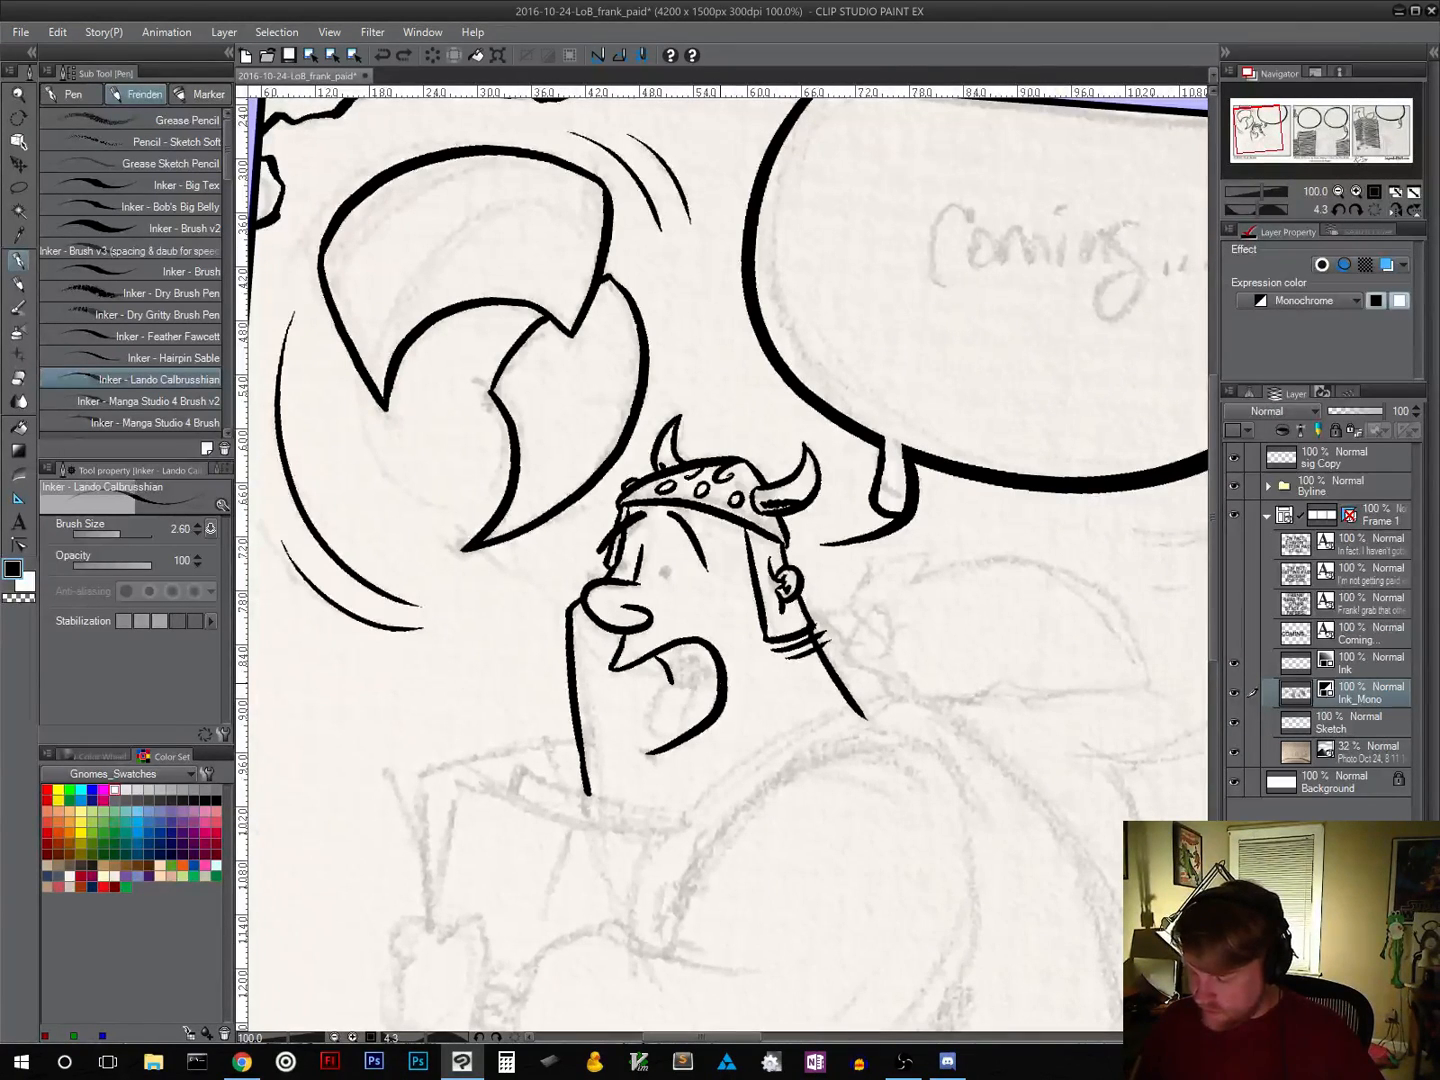
{"action": "mouse_move", "coordinate": [717, 671]}
{"action": "left_mouse_down"}
{"action": "mouse_move", "coordinate": [689, 708]}
{"action": "mouse_move", "coordinate": [684, 689]}
{"action": "mouse_move", "coordinate": [648, 724]}
{"action": "mouse_move", "coordinate": [653, 703]}
{"action": "mouse_move", "coordinate": [678, 740]}
{"action": "left_mouse_up"}
{"action": "key", "text": "ctrl+z"}
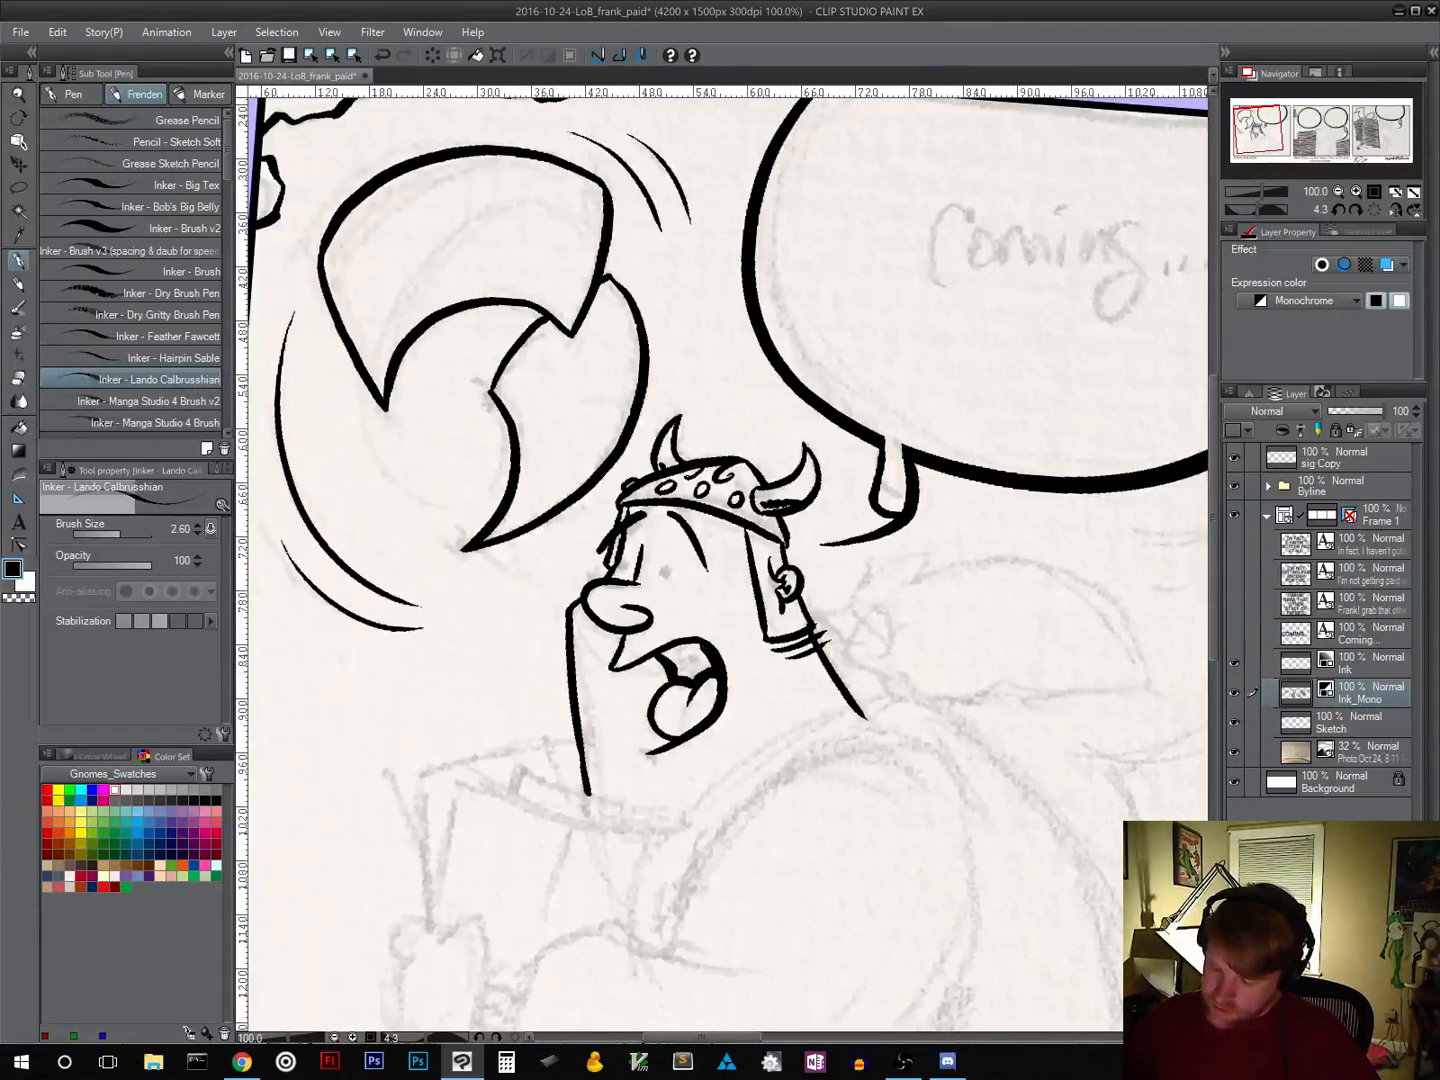
{"action": "left_click_drag", "start_coordinate": [688, 677], "coordinate": [707, 652]}
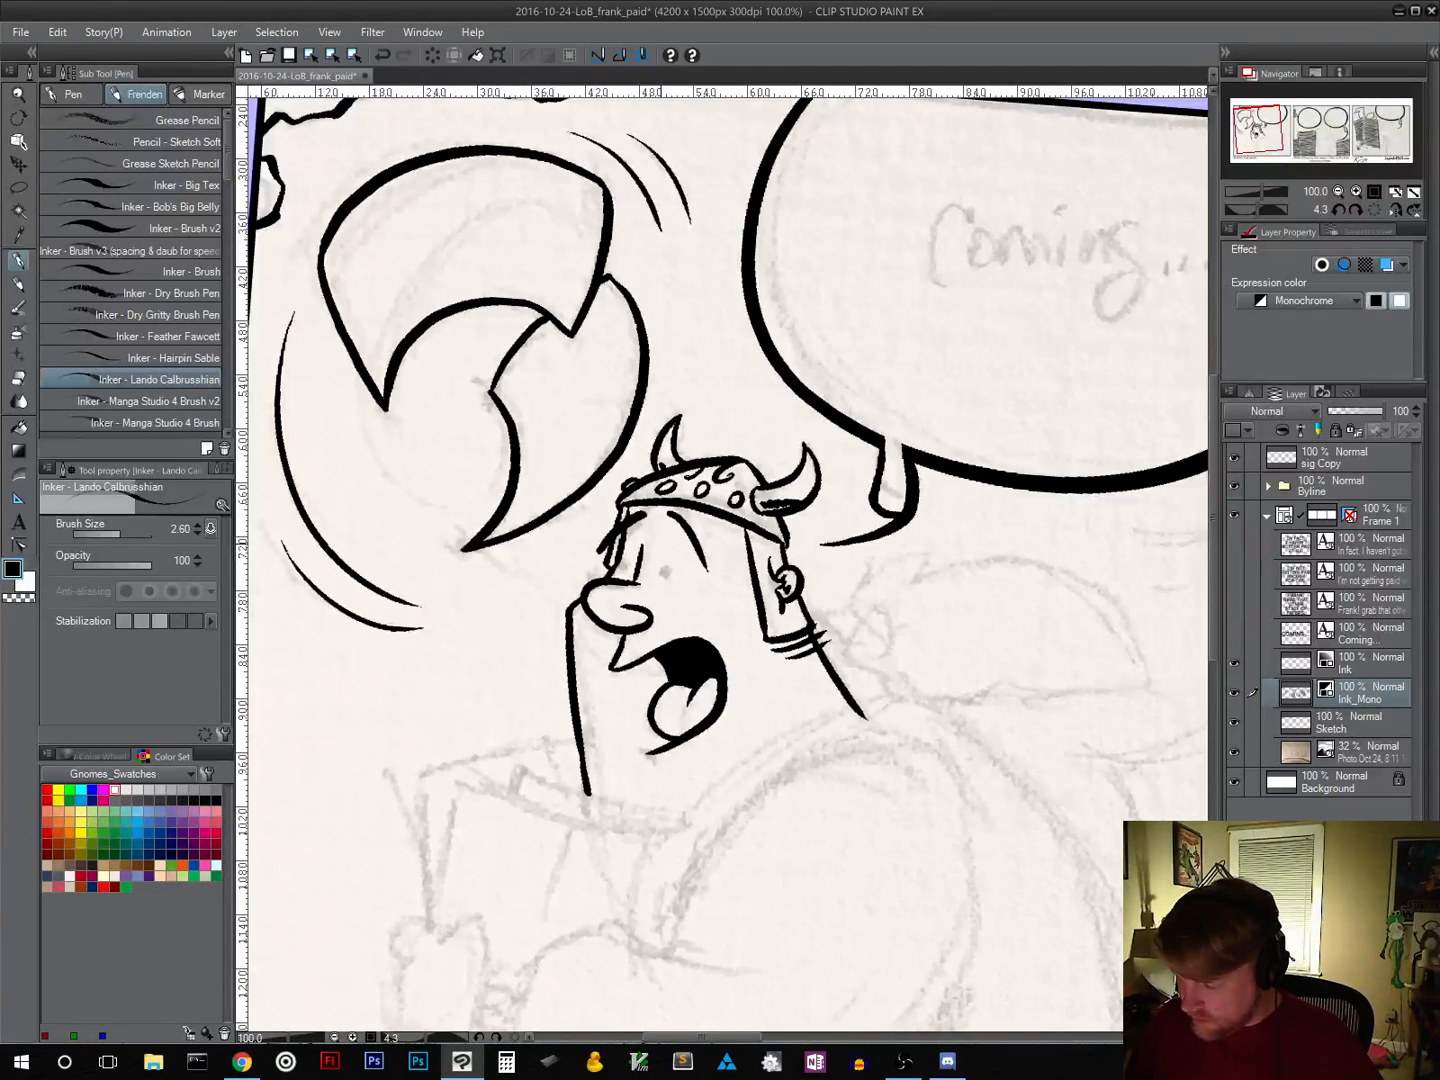
{"action": "mouse_move", "coordinate": [662, 551]}
{"action": "left_mouse_down"}
{"action": "mouse_move", "coordinate": [684, 565]}
{"action": "mouse_move", "coordinate": [663, 575]}
{"action": "left_mouse_up"}
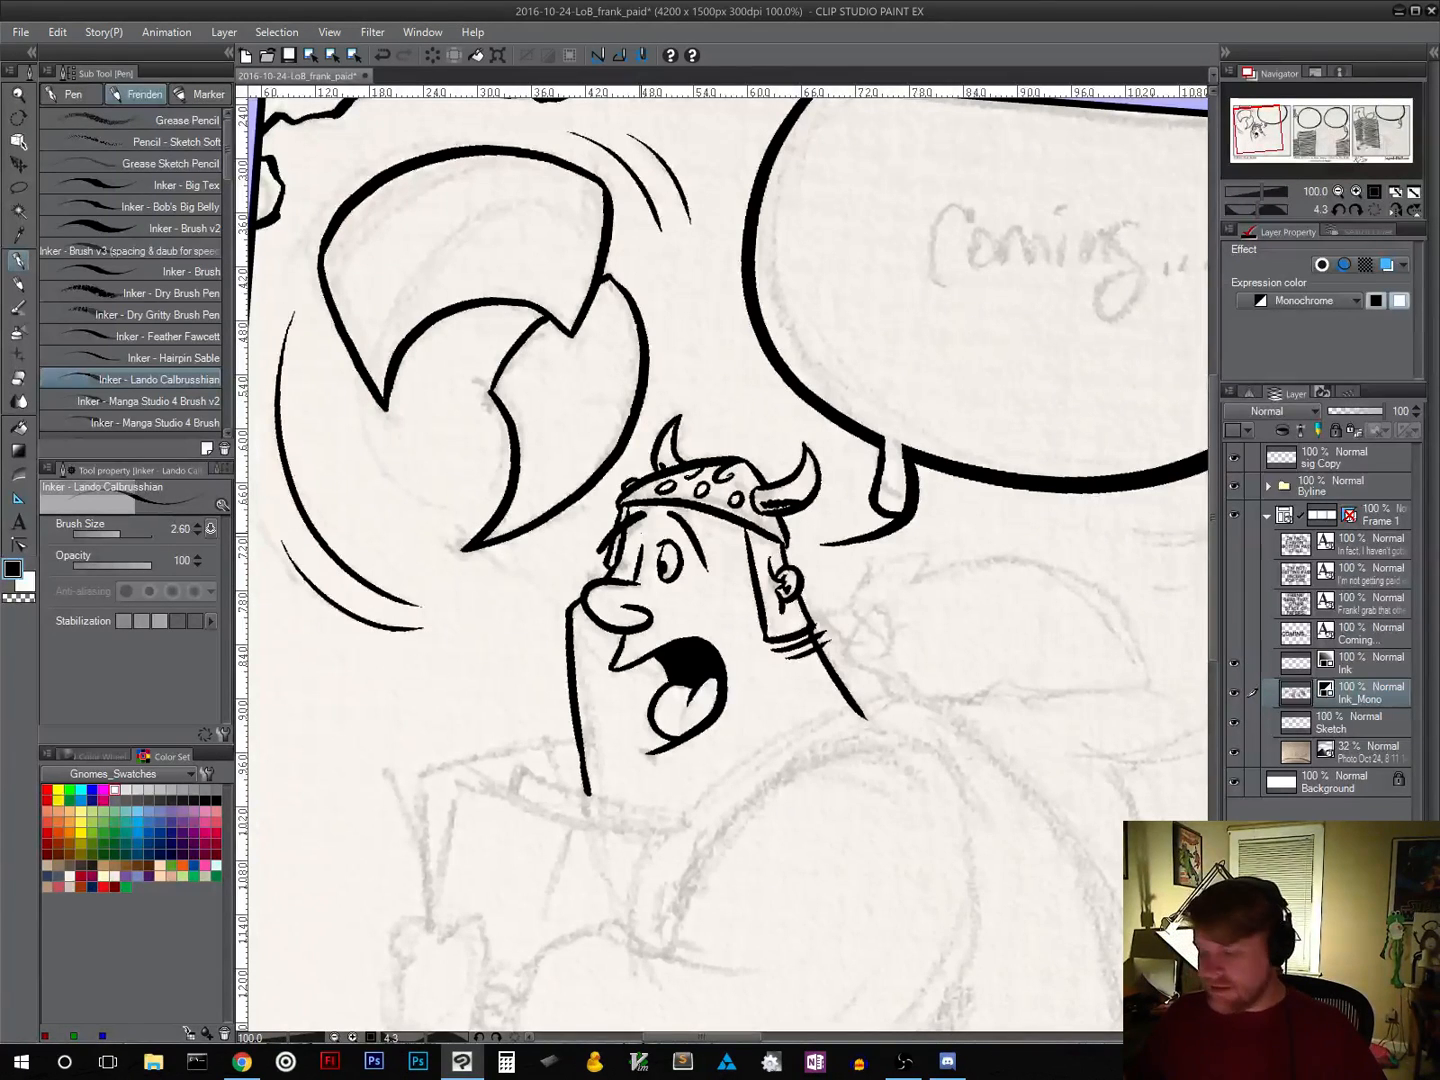
{"action": "key", "text": "ctrl+z"}
{"action": "key", "text": "ctrl+z"}
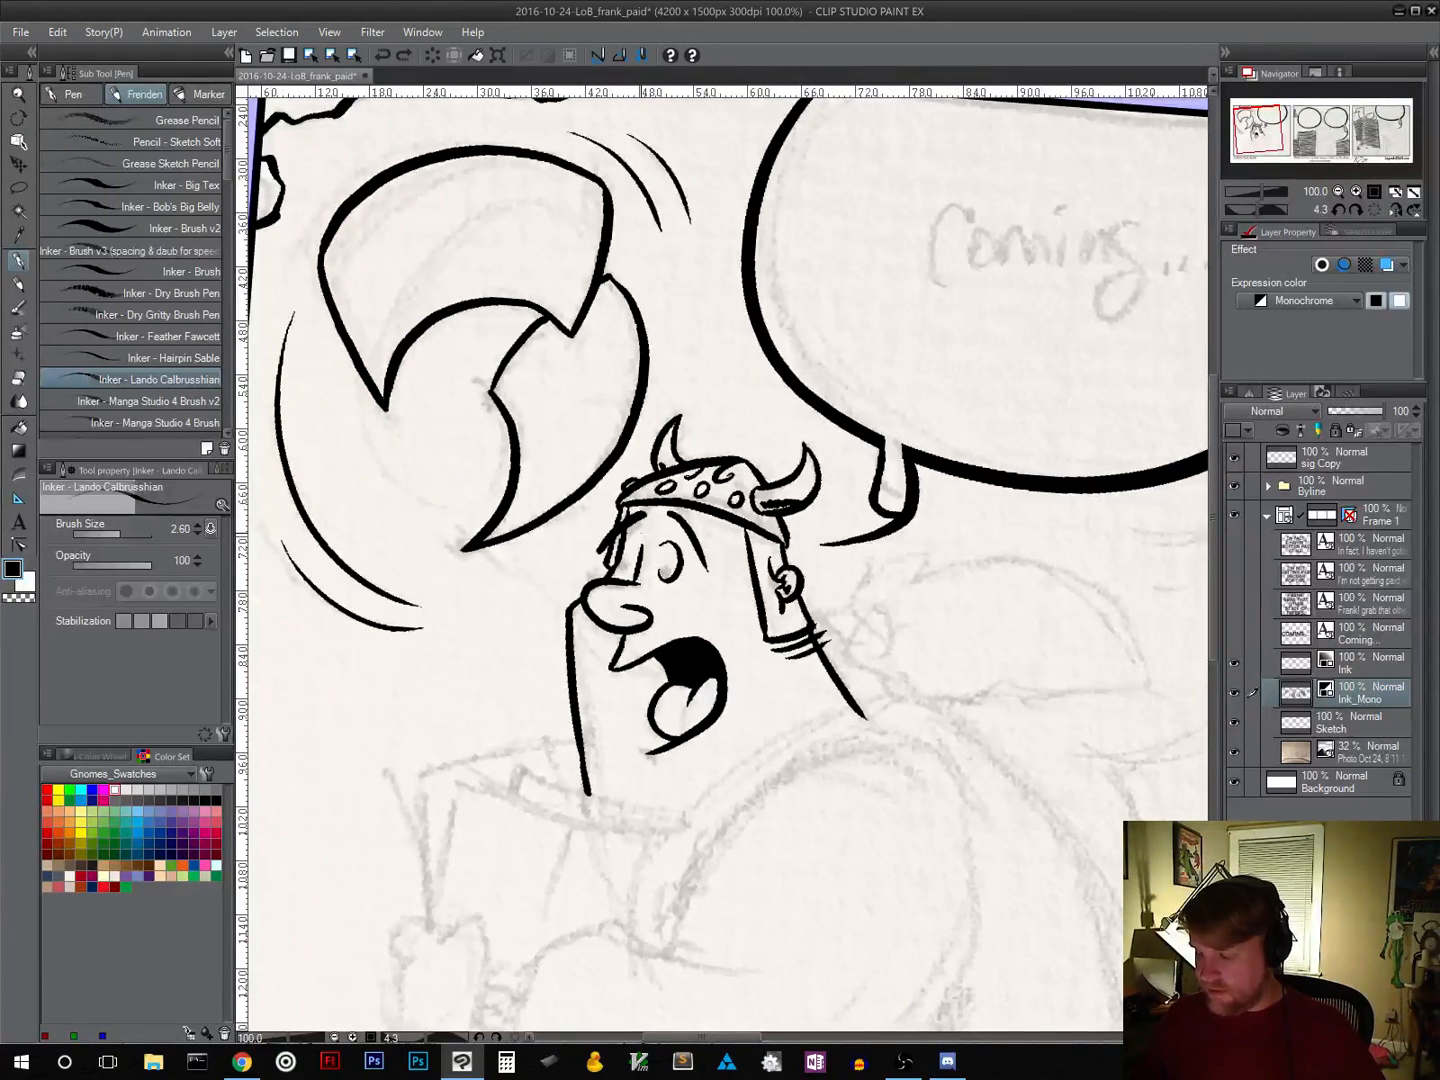
{"action": "key", "text": "ctrl+z"}
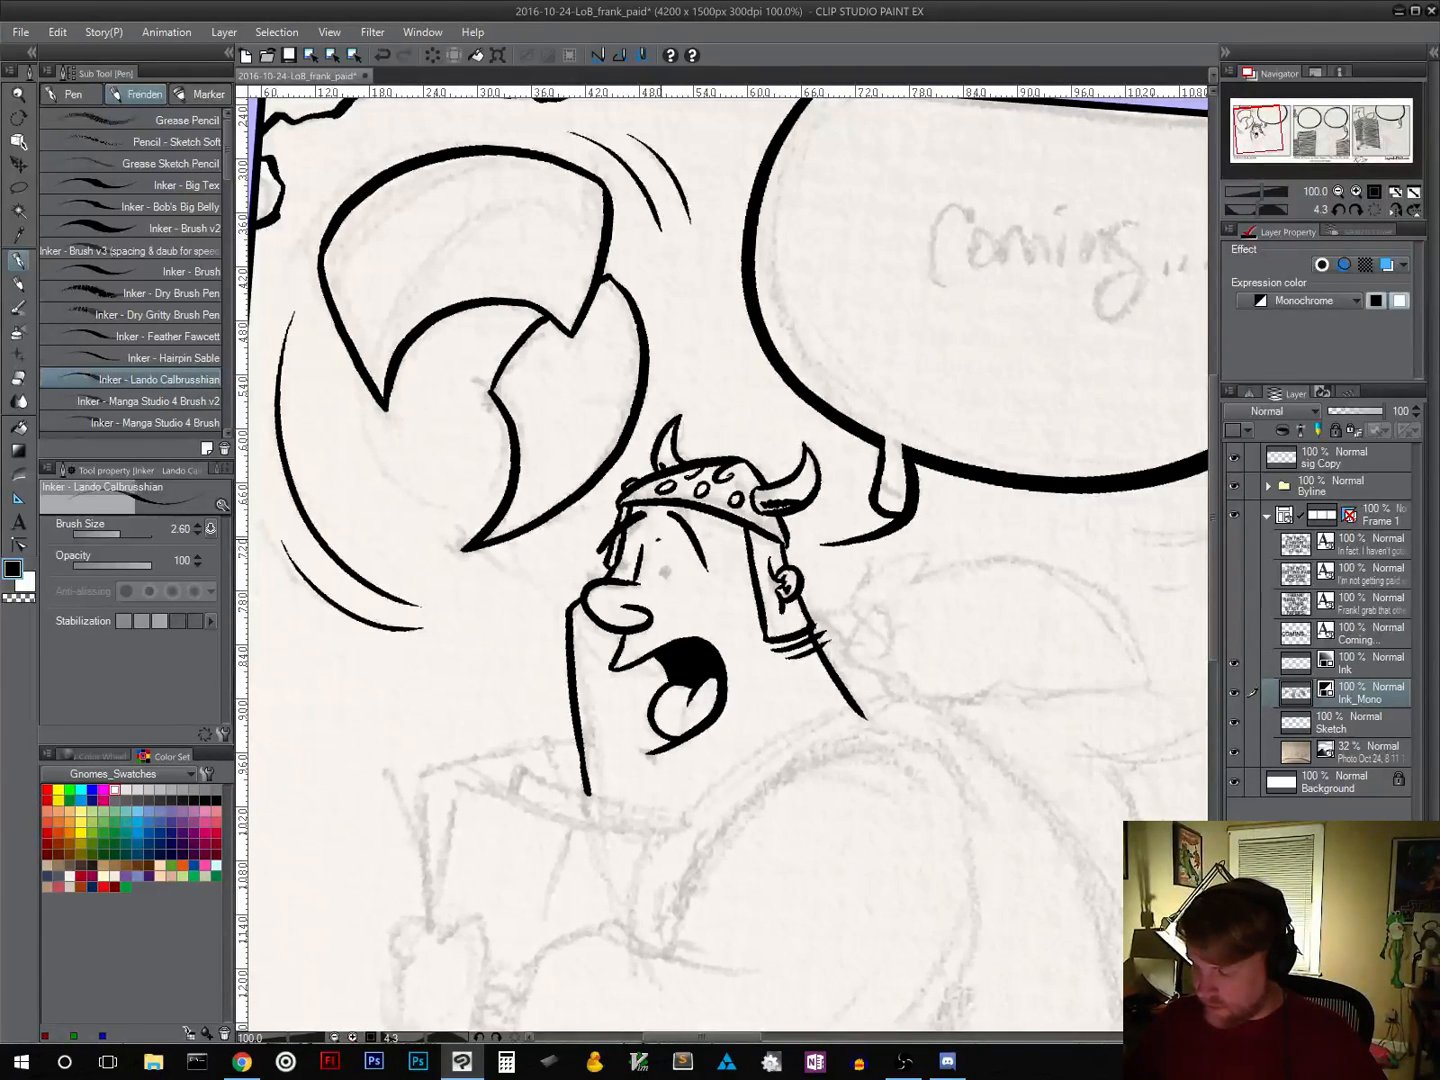
Step: Ink both oval eyes with pupils and short wrinkle lines beneath the near eye, redoing the wrinkle lines
{"action": "mouse_move", "coordinate": [669, 541]}
{"action": "left_mouse_down"}
{"action": "mouse_move", "coordinate": [680, 573]}
{"action": "mouse_move", "coordinate": [664, 571]}
{"action": "left_mouse_up"}
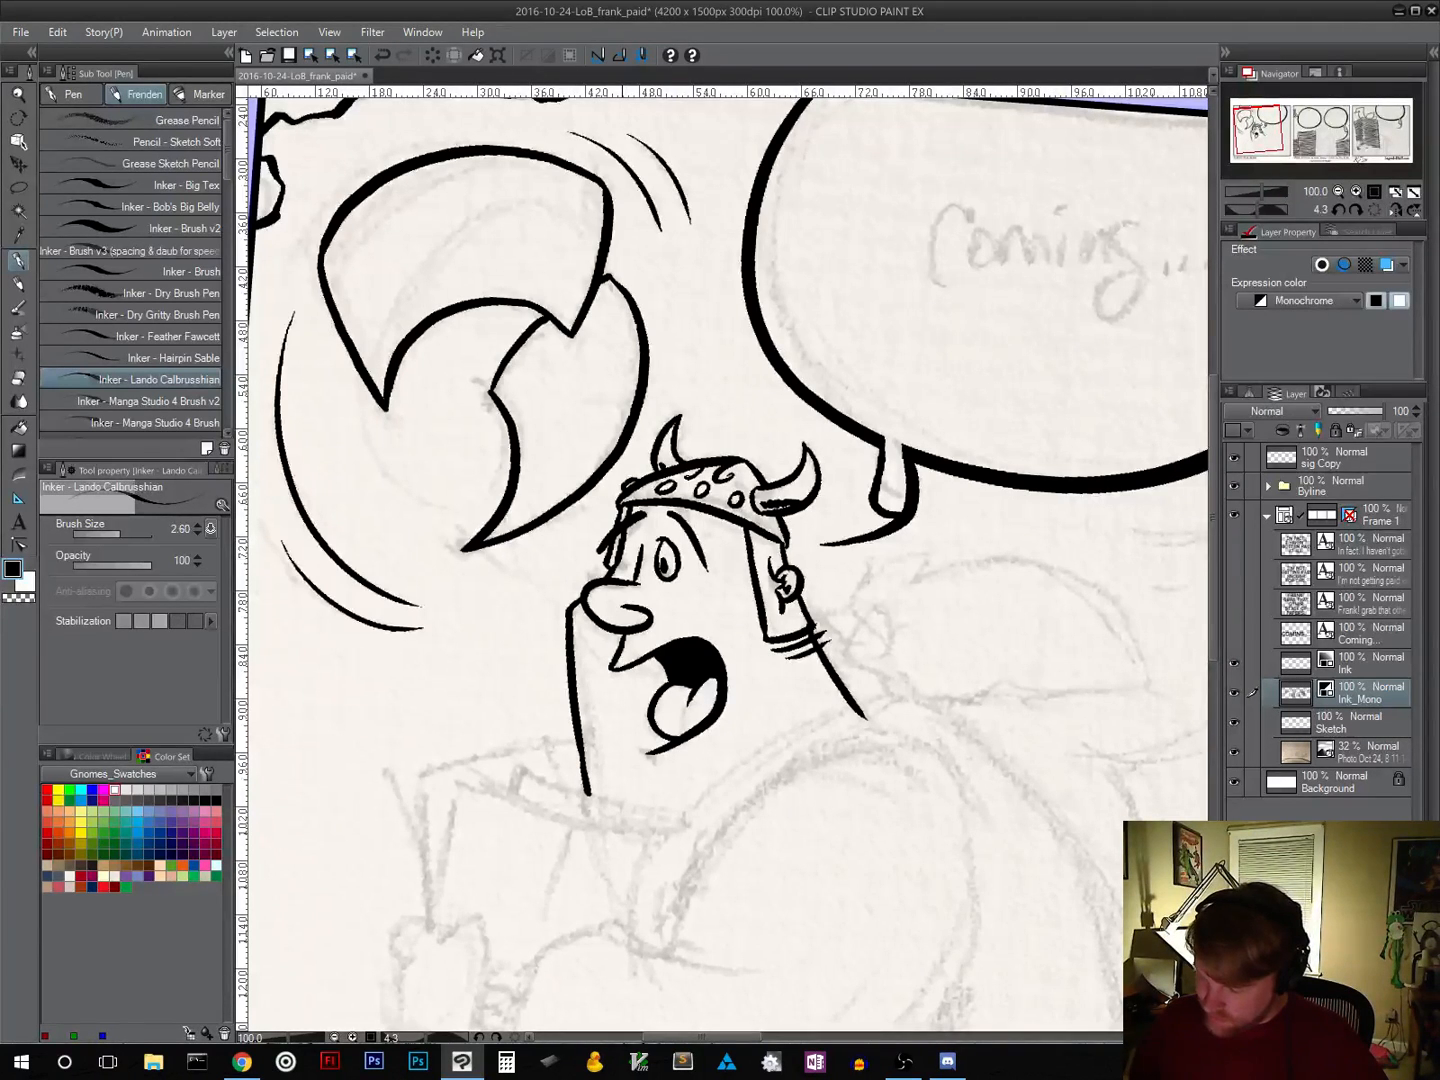
{"action": "mouse_move", "coordinate": [622, 548]}
{"action": "left_mouse_down"}
{"action": "mouse_move", "coordinate": [630, 575]}
{"action": "mouse_move", "coordinate": [636, 557]}
{"action": "left_mouse_up"}
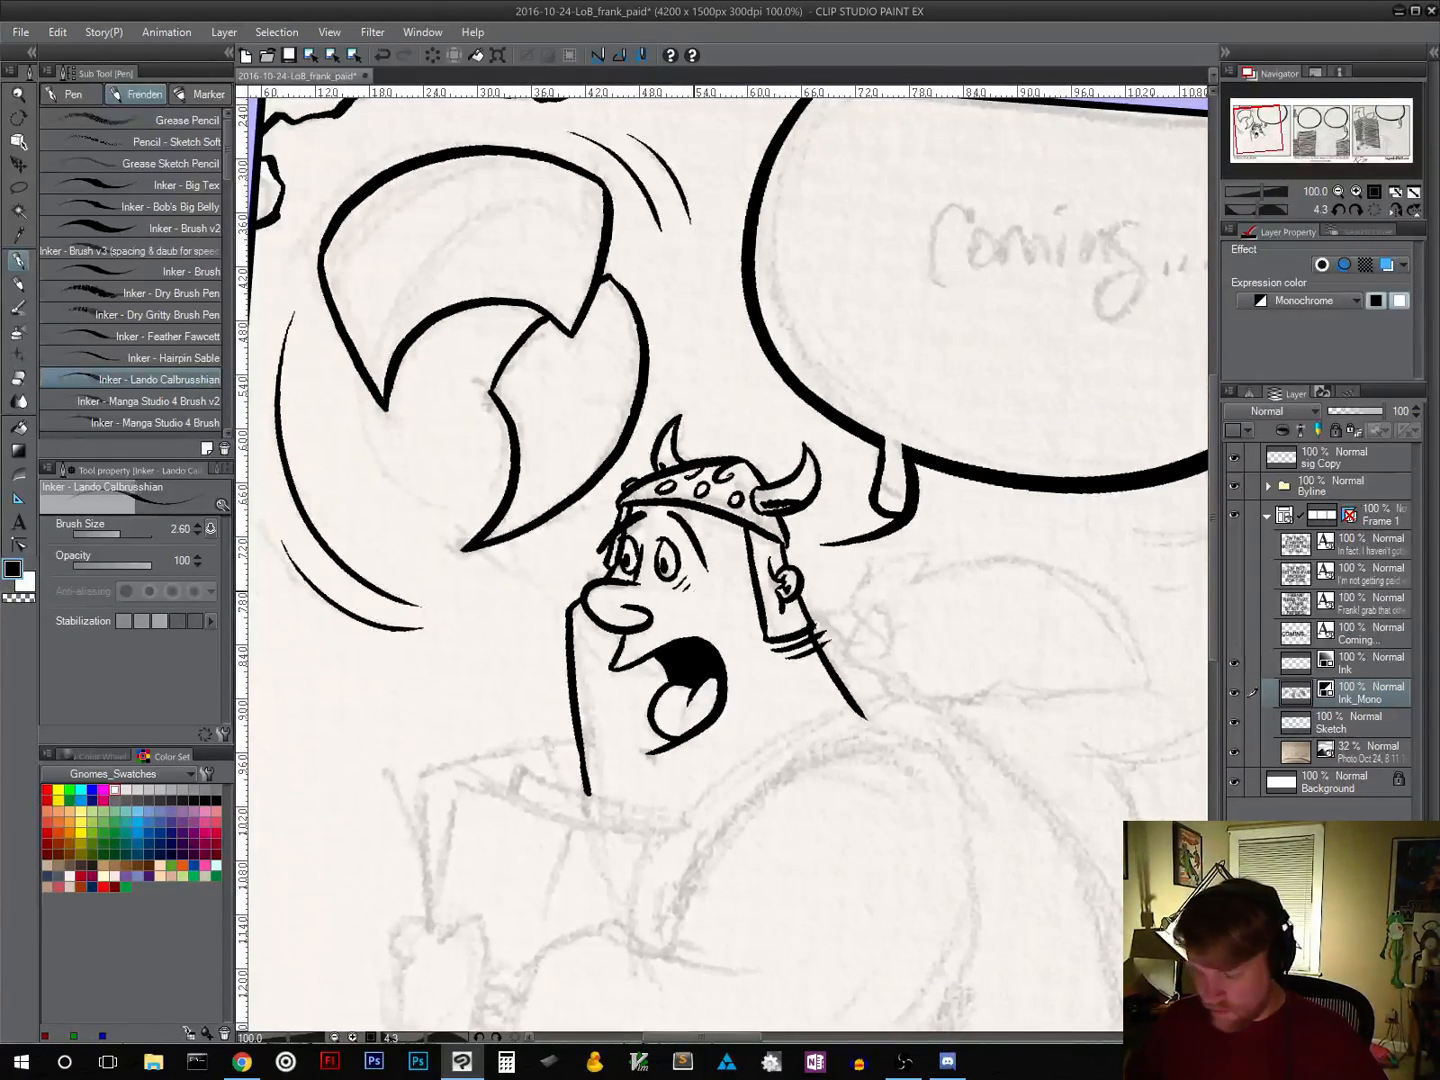
{"action": "key", "text": "ctrl+z"}
{"action": "left_click_drag", "start_coordinate": [676, 566], "coordinate": [679, 581]}
{"action": "left_click_drag", "start_coordinate": [684, 571], "coordinate": [688, 589]}
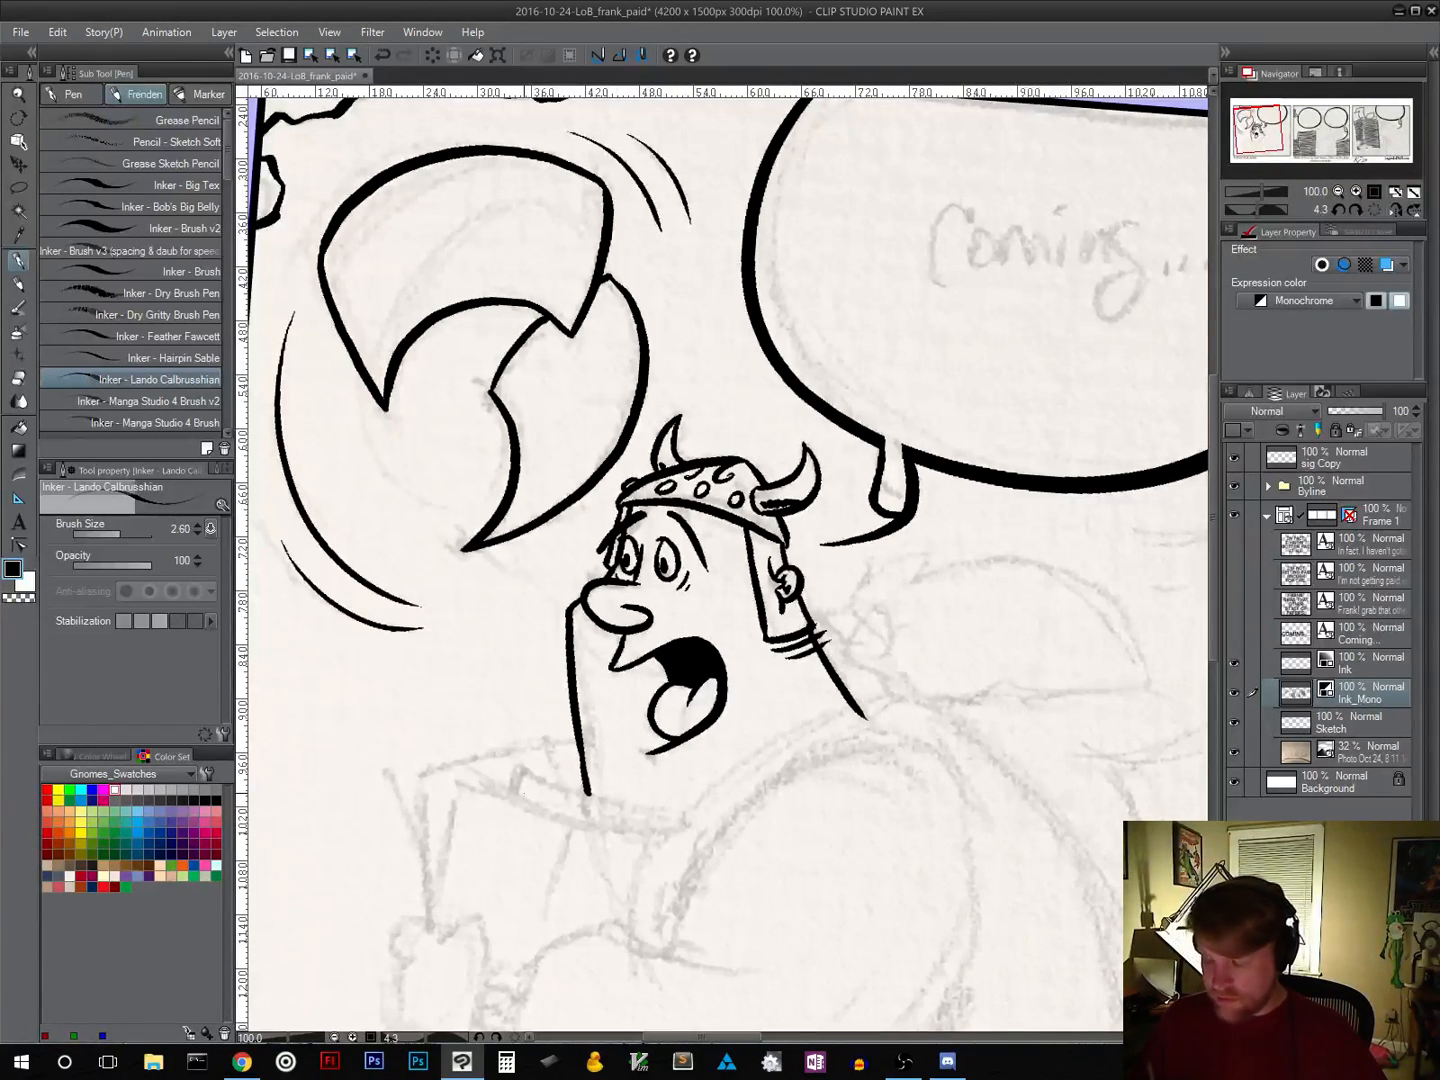
Step: Reset the canvas rotation, zoom out to 25% to review the inked head within the strip, and return to 100%
{"action": "left_click", "coordinate": [1375, 210]}
{"action": "left_click", "coordinate": [1339, 191]}
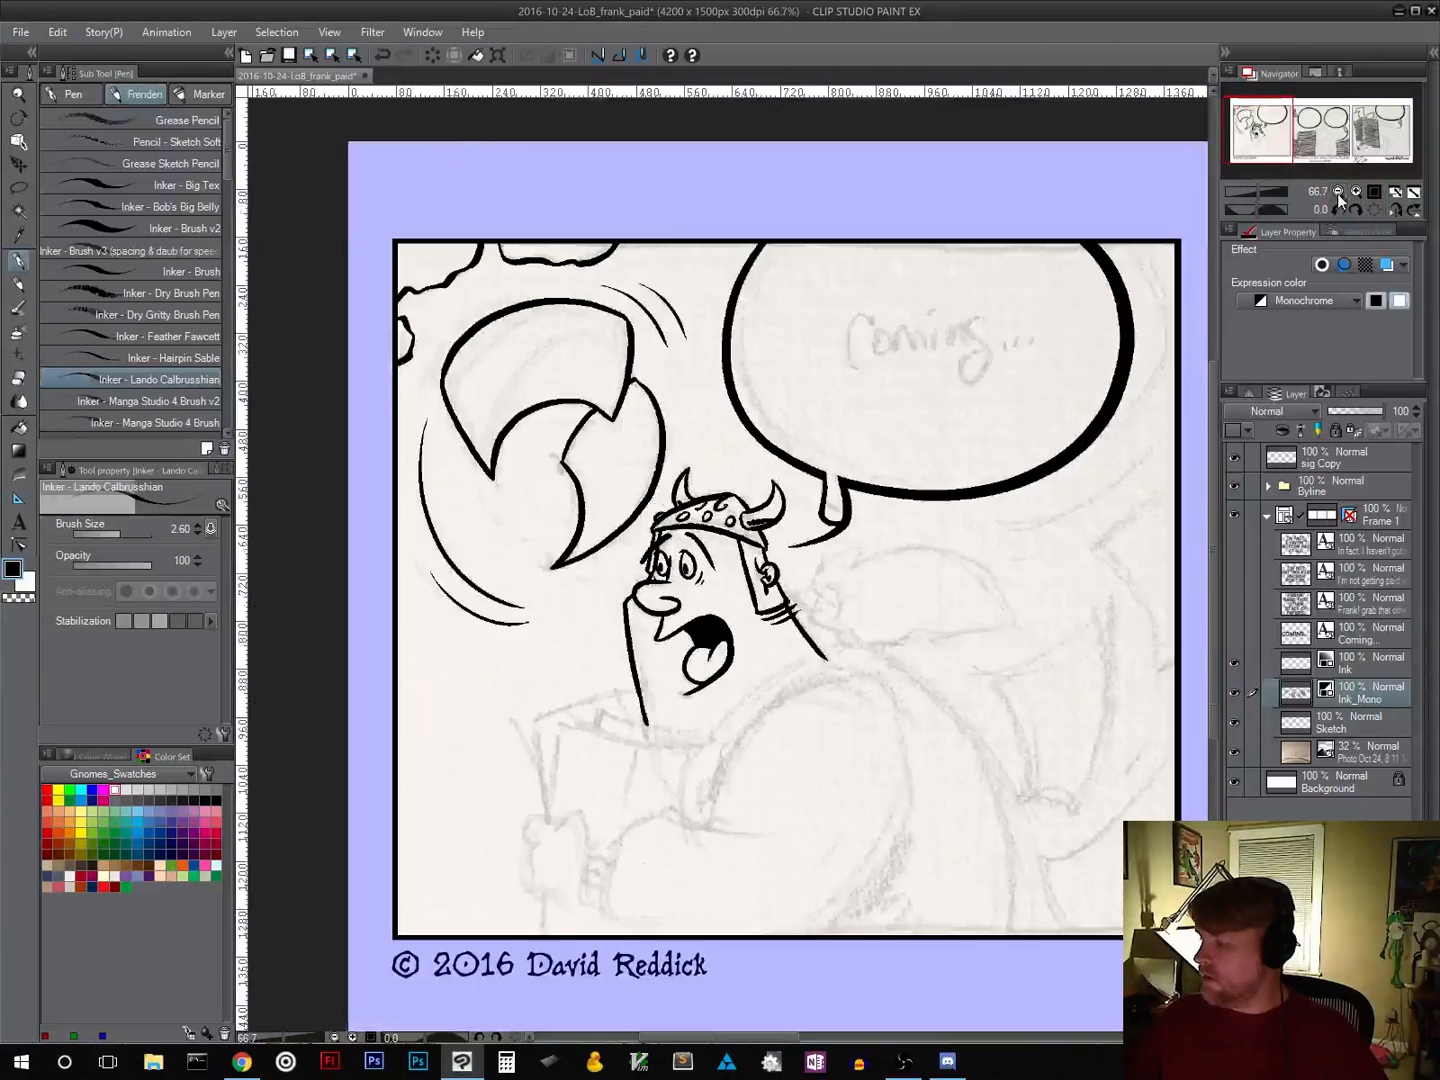
{"action": "left_click", "coordinate": [1339, 193]}
{"action": "left_click", "coordinate": [1338, 194]}
{"action": "left_click", "coordinate": [1339, 193]}
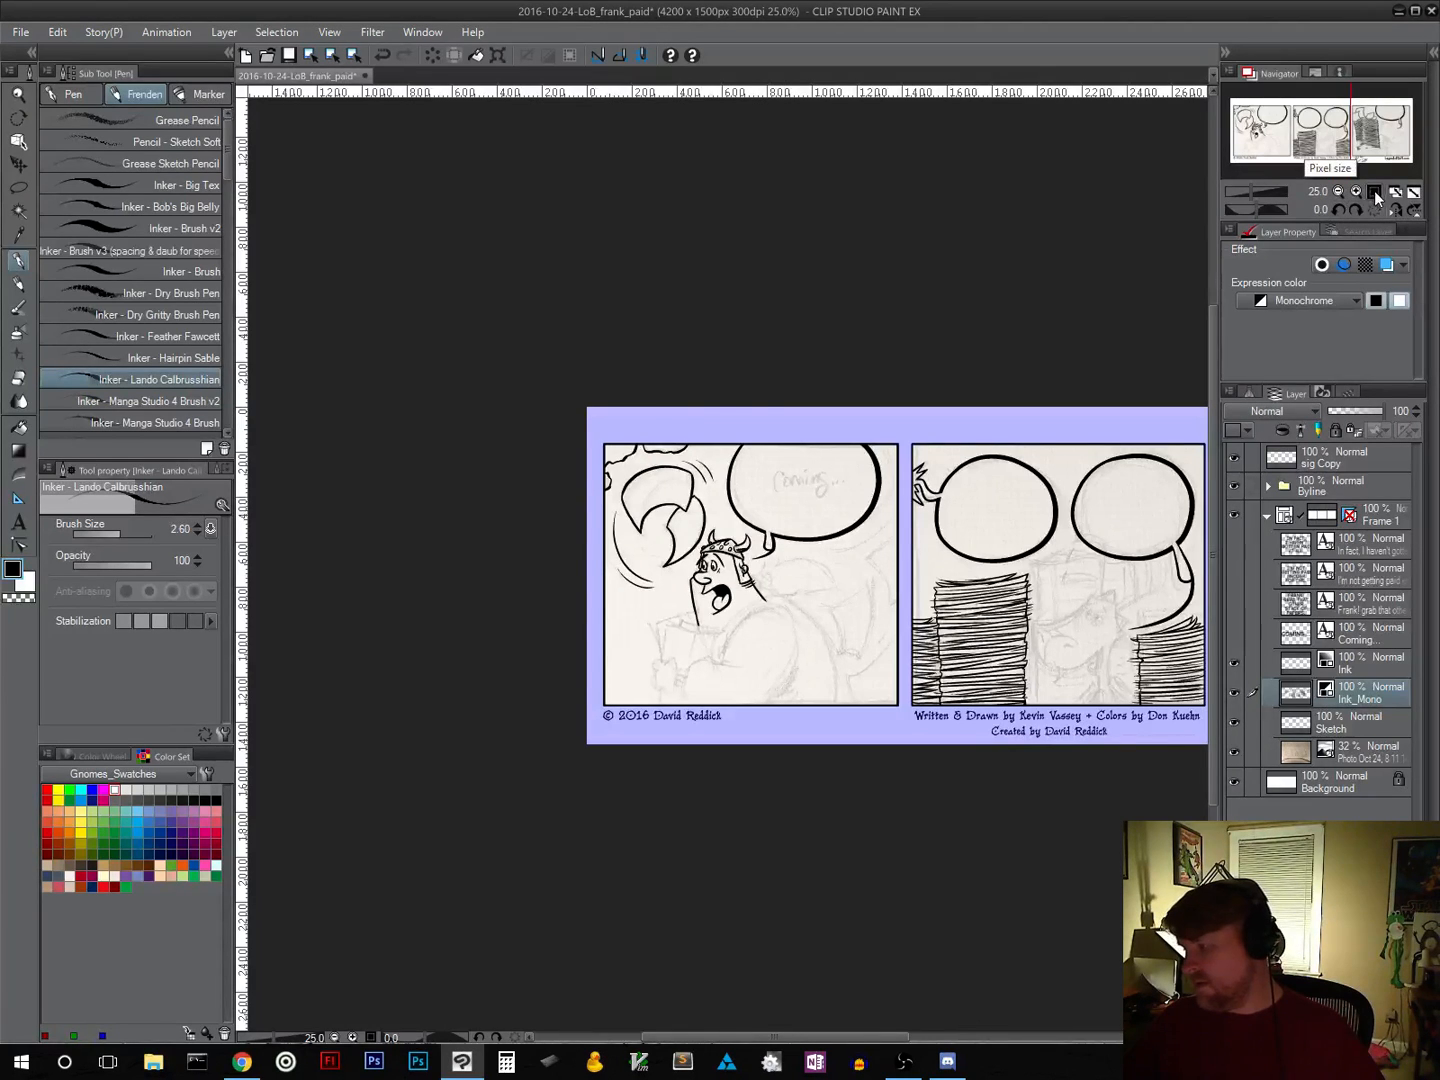
{"action": "left_click", "coordinate": [1375, 192]}
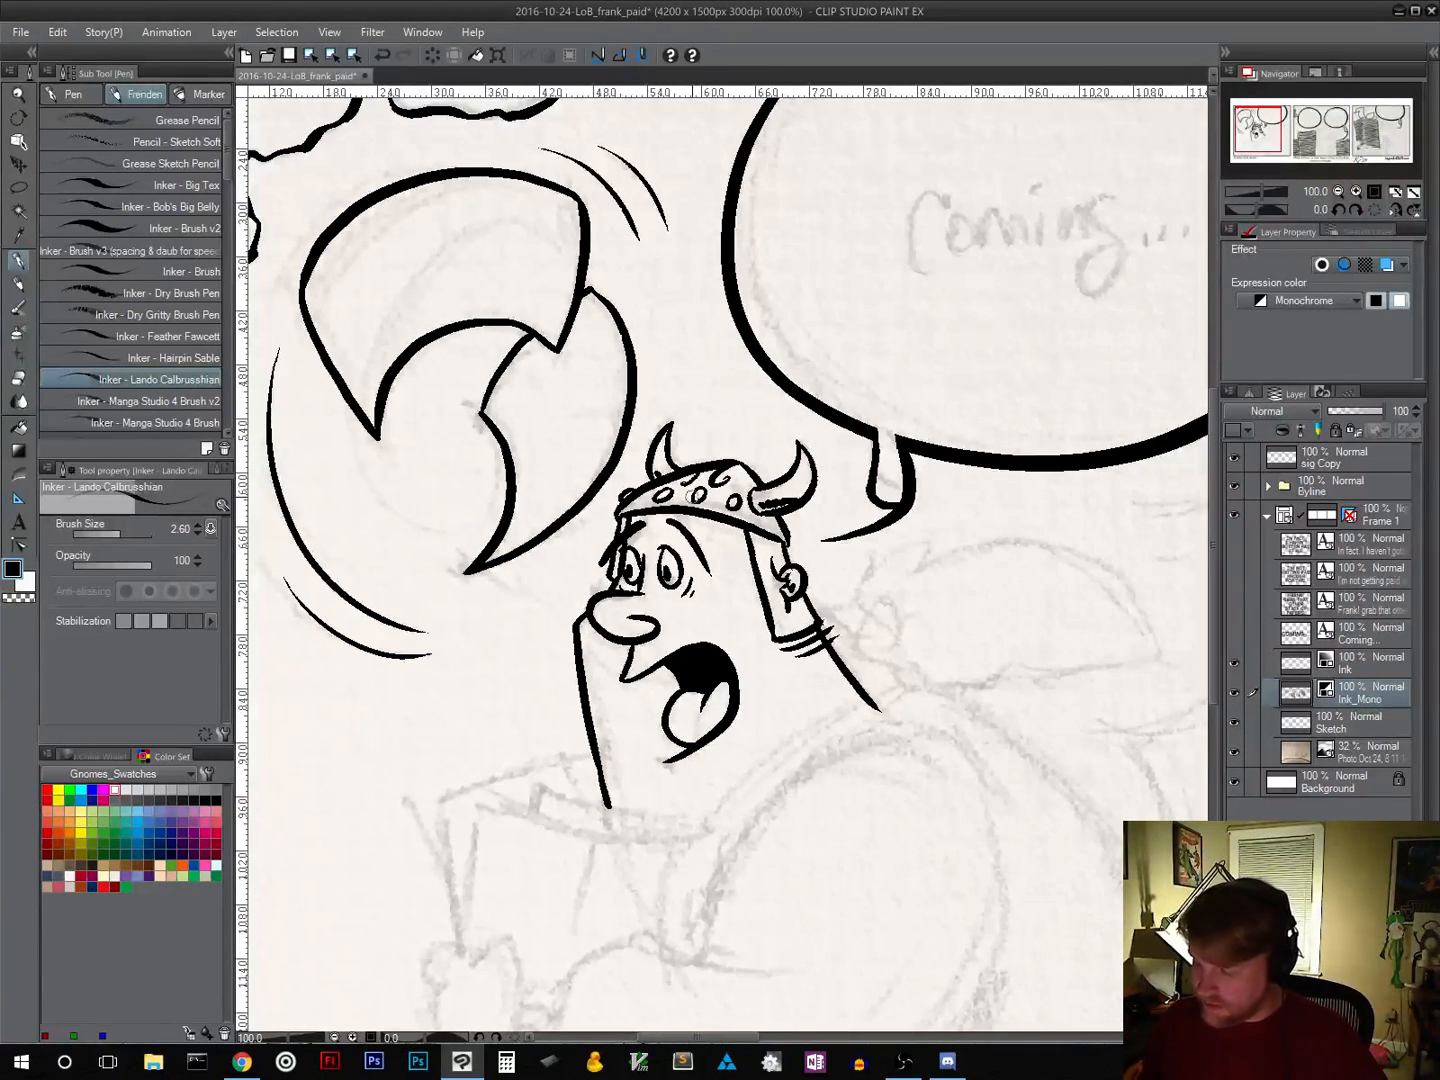
Step: Remove the inked eyes by undoing their strokes and erase the remaining near-eye line and the round studs on the helmet
{"action": "mouse_move", "coordinate": [656, 496]}
{"action": "left_mouse_down"}
{"action": "mouse_move", "coordinate": [715, 490]}
{"action": "mouse_move", "coordinate": [682, 487]}
{"action": "mouse_move", "coordinate": [720, 472]}
{"action": "mouse_move", "coordinate": [726, 500]}
{"action": "mouse_move", "coordinate": [694, 480]}
{"action": "mouse_move", "coordinate": [732, 471]}
{"action": "mouse_move", "coordinate": [702, 486]}
{"action": "mouse_move", "coordinate": [728, 497]}
{"action": "mouse_move", "coordinate": [694, 494]}
{"action": "mouse_move", "coordinate": [733, 503]}
{"action": "left_mouse_up"}
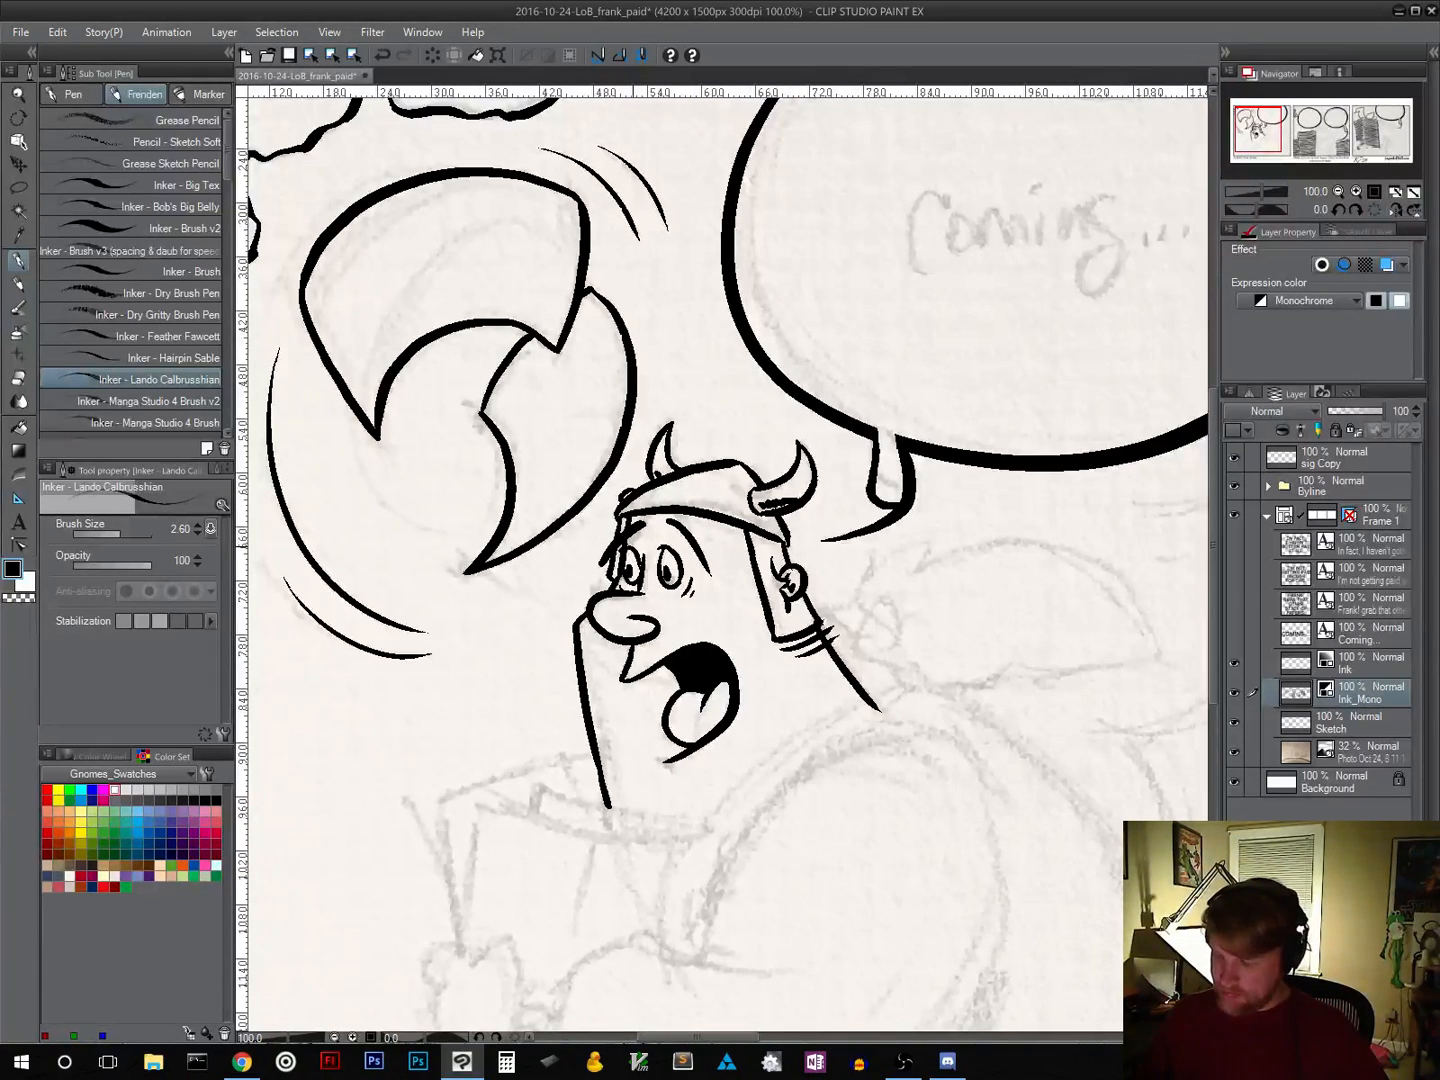
{"action": "key", "text": "ctrl+z"}
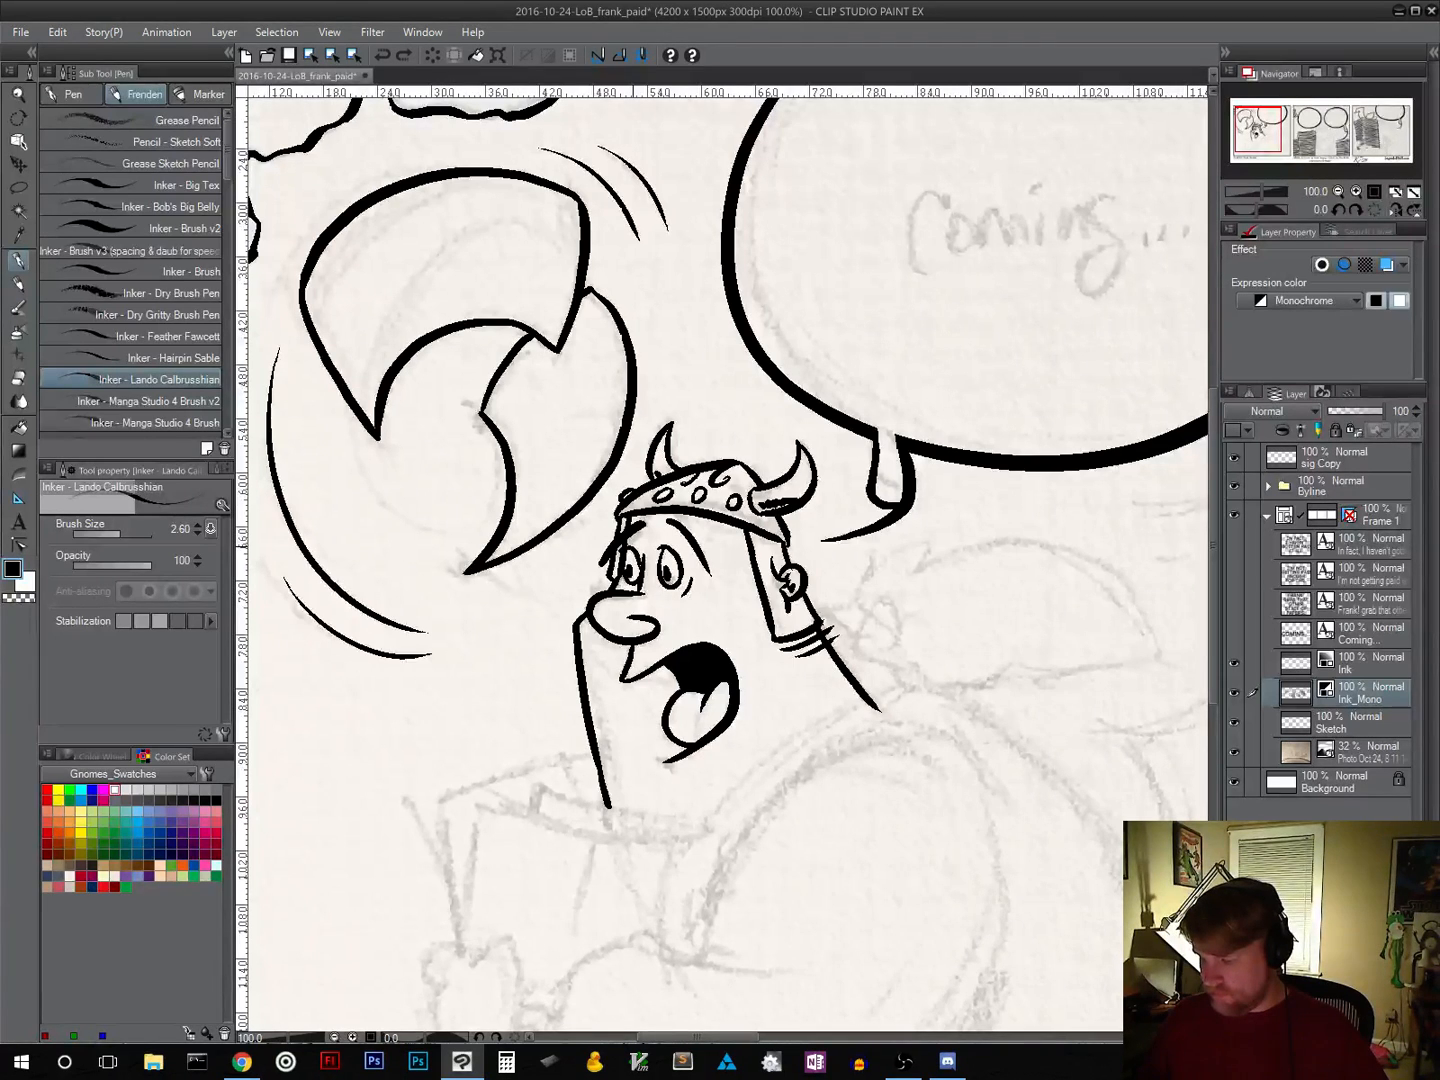
{"action": "key", "text": "ctrl+z"}
{"action": "key", "text": "ctrl+z"}
{"action": "key", "text": "ctrl+z"}
{"action": "key", "text": "ctrl+z"}
{"action": "key", "text": "ctrl+z"}
{"action": "key", "text": "ctrl+z"}
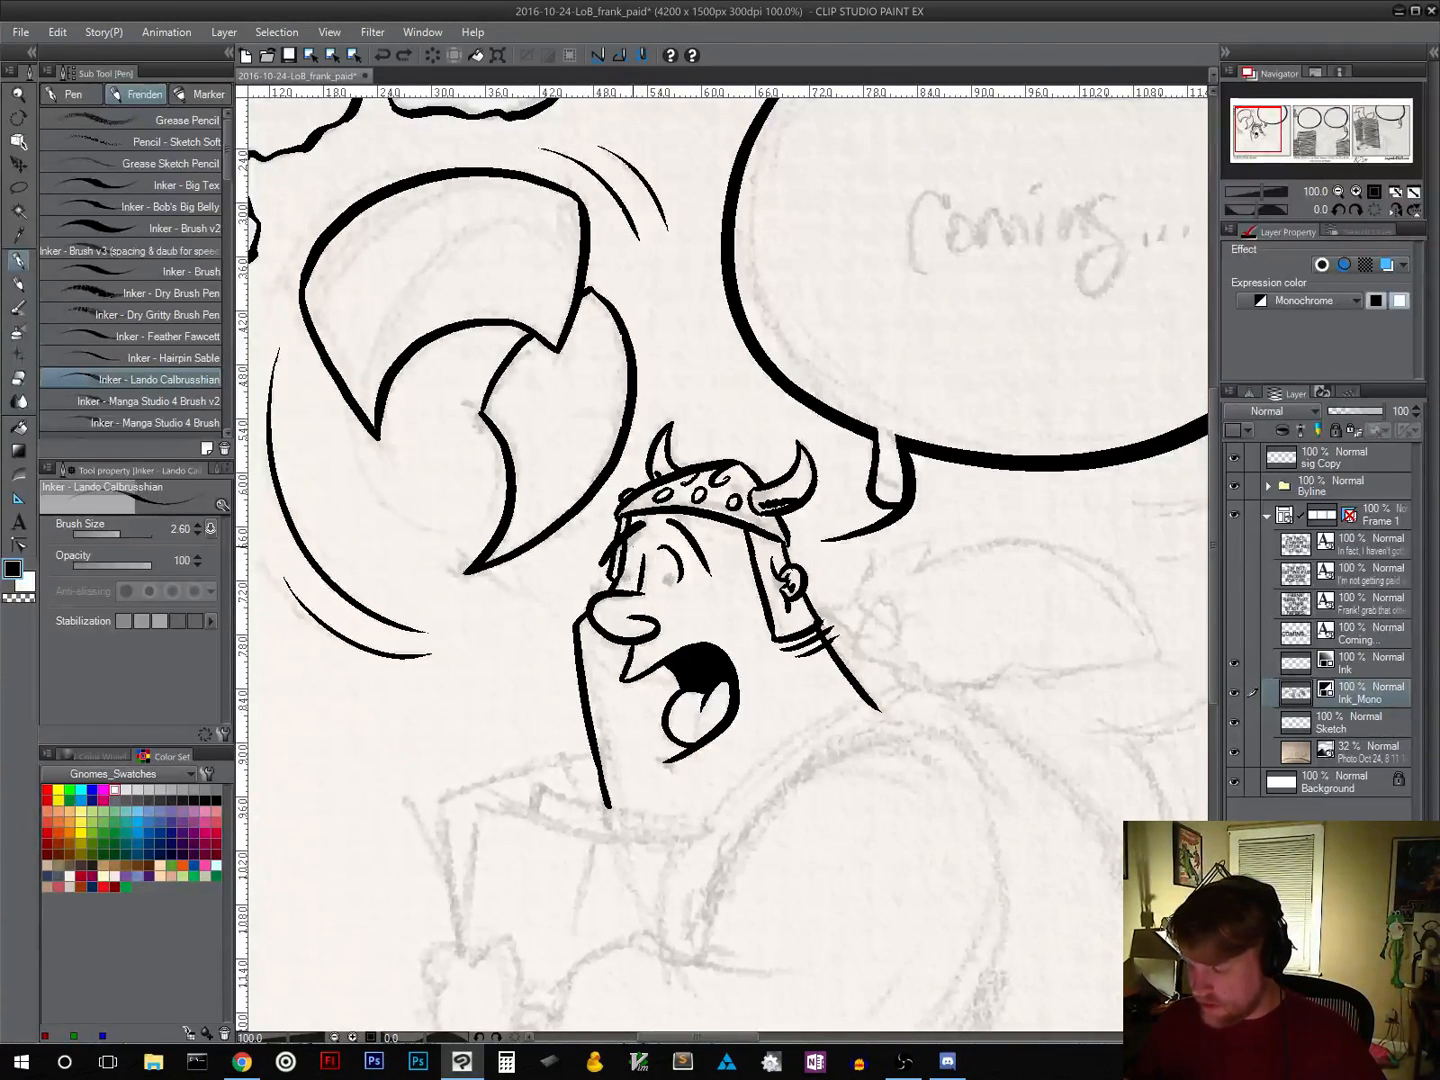
{"action": "mouse_move", "coordinate": [684, 481]}
{"action": "left_mouse_down"}
{"action": "mouse_move", "coordinate": [652, 499]}
{"action": "mouse_move", "coordinate": [707, 494]}
{"action": "mouse_move", "coordinate": [688, 483]}
{"action": "left_mouse_up"}
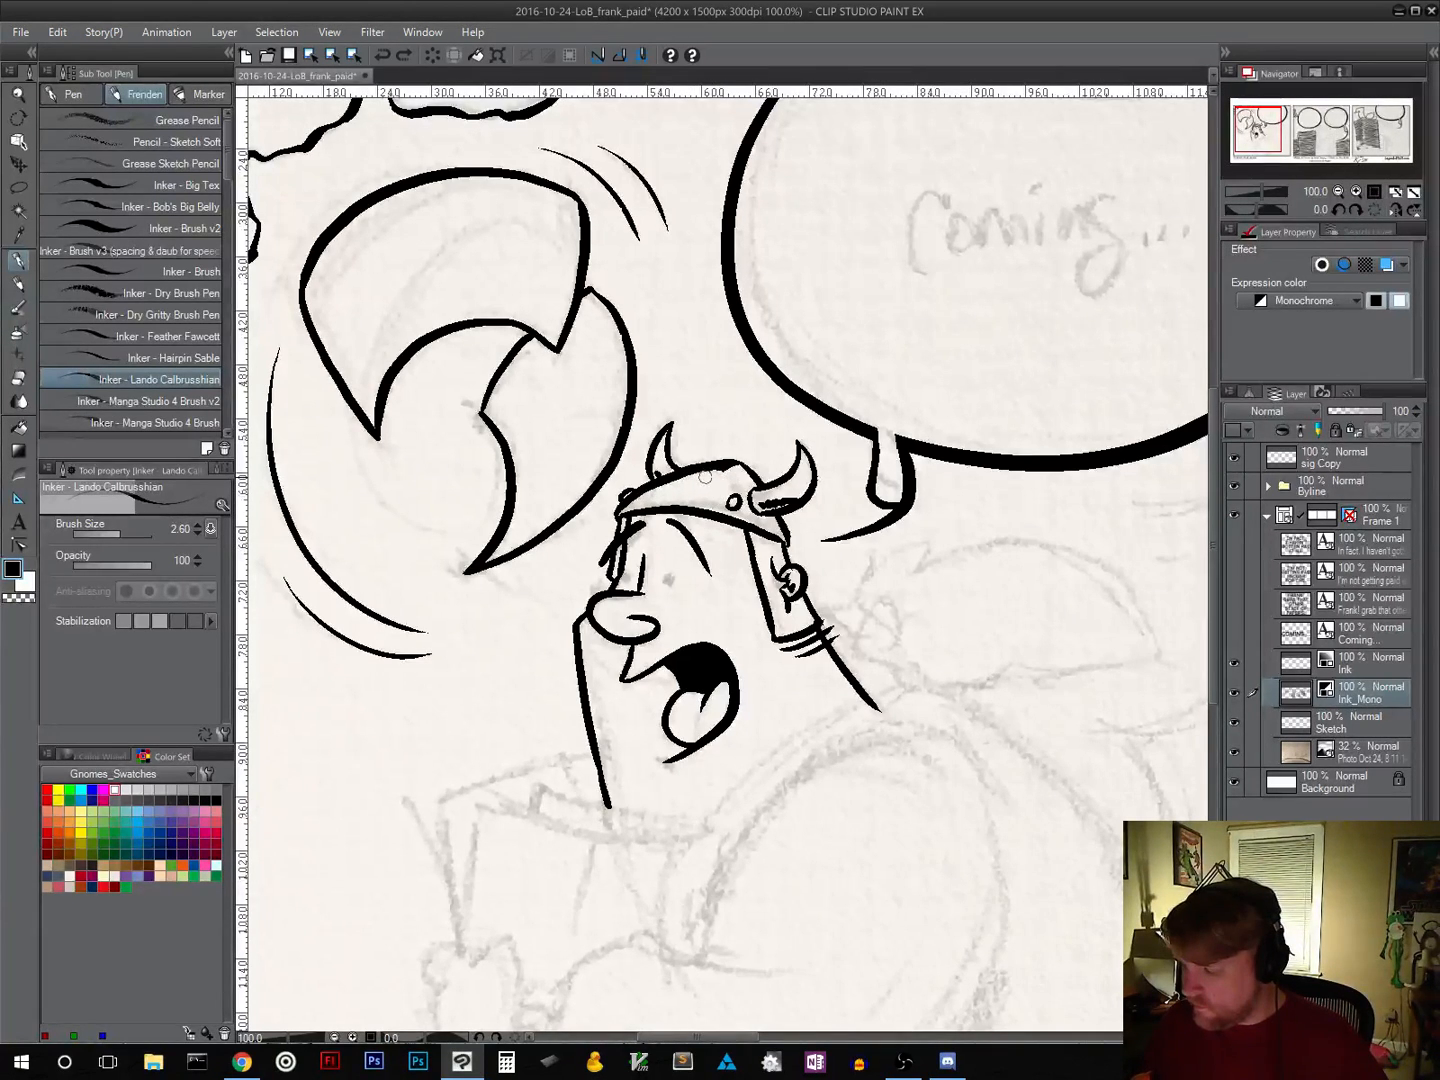
{"action": "left_click_drag", "start_coordinate": [740, 499], "coordinate": [725, 506]}
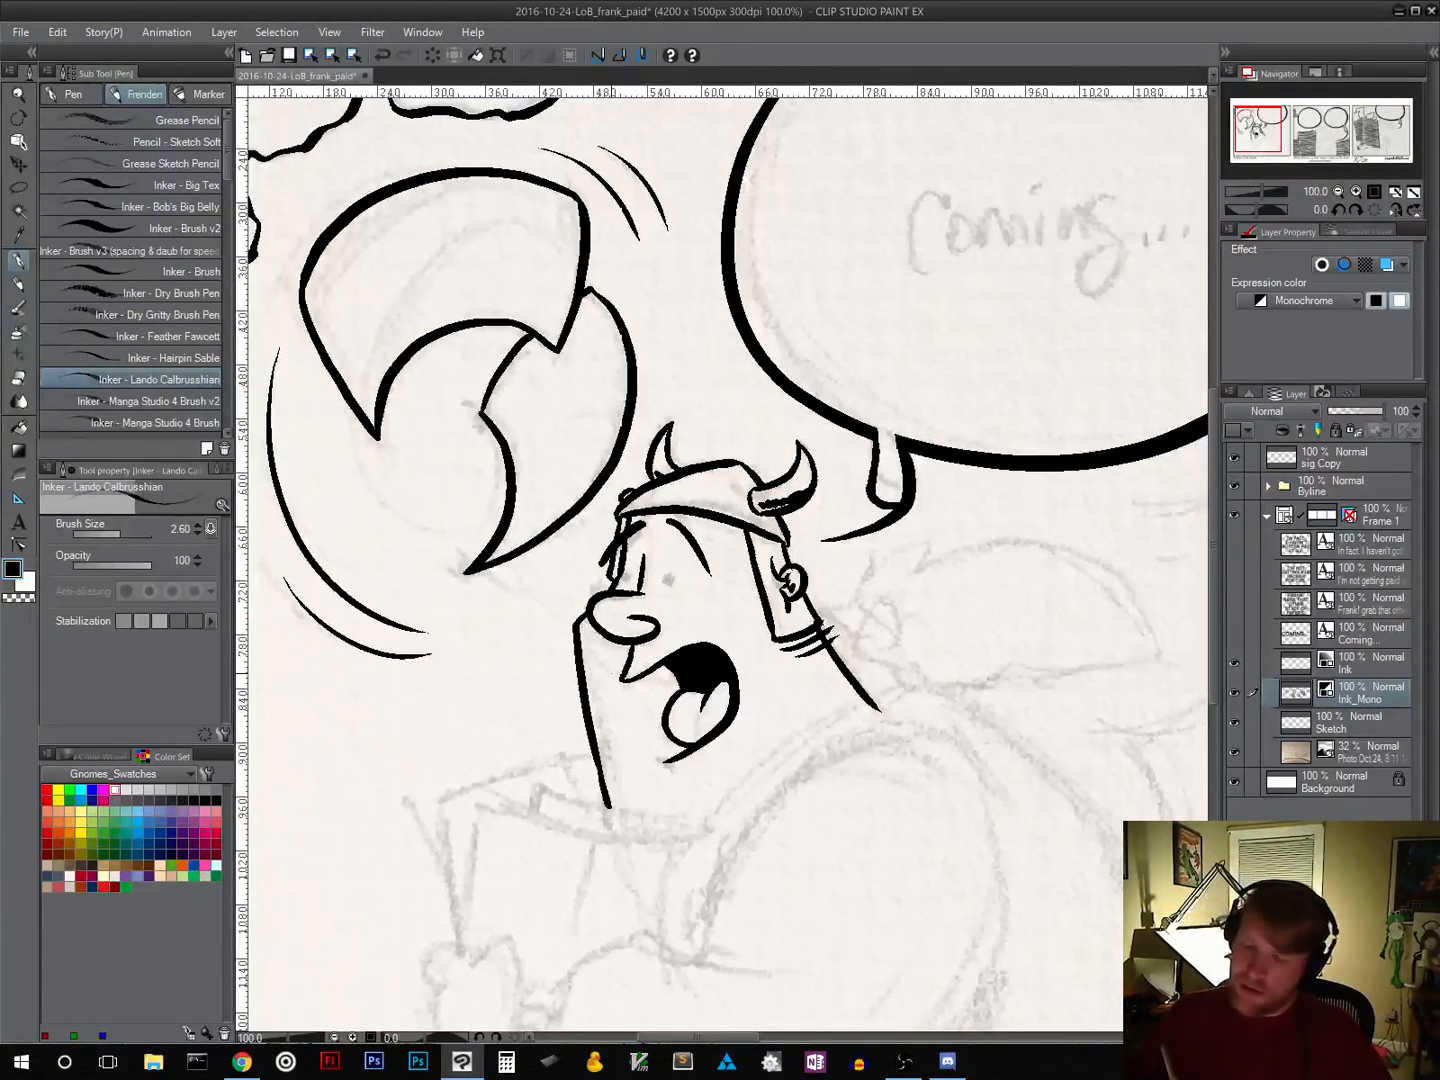
Step: Switch to the Inker - Manga Studio 4 Brush and re-ink both oval eyes with pupils and wrinkle lines beneath the near eye
{"action": "left_click", "coordinate": [194, 420]}
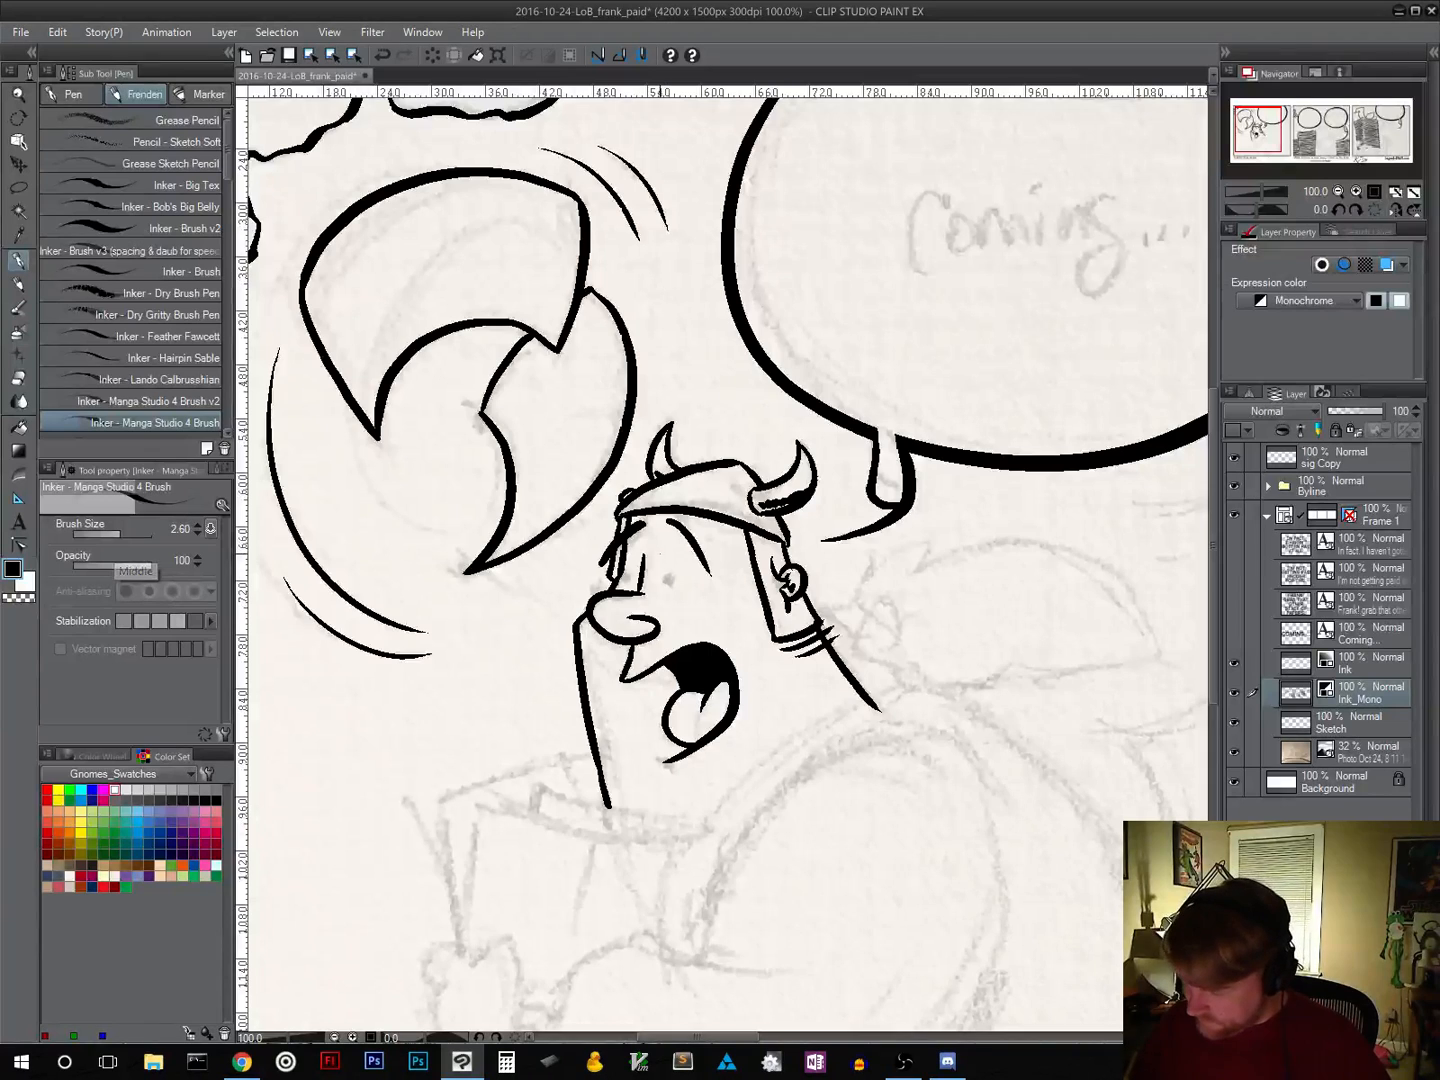
{"action": "mouse_move", "coordinate": [664, 556]}
{"action": "left_mouse_down"}
{"action": "mouse_move", "coordinate": [685, 580]}
{"action": "mouse_move", "coordinate": [671, 585]}
{"action": "left_mouse_up"}
{"action": "key", "text": "ctrl+z"}
{"action": "key", "text": "ctrl+z"}
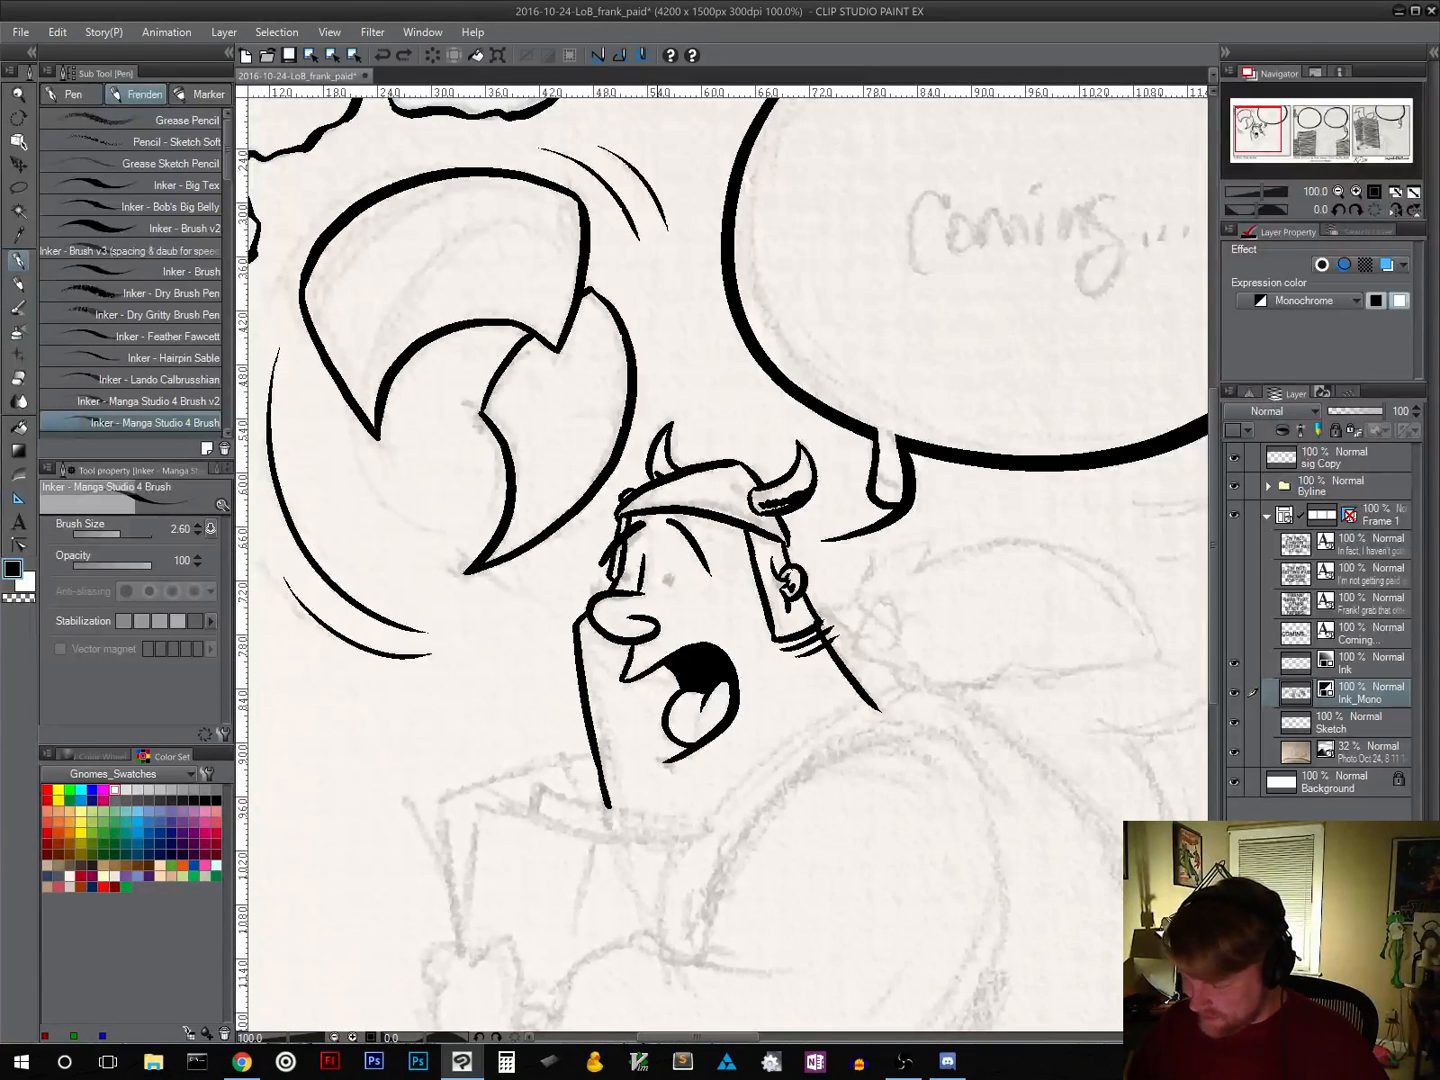
{"action": "mouse_move", "coordinate": [655, 555]}
{"action": "left_mouse_down"}
{"action": "mouse_move", "coordinate": [671, 591]}
{"action": "mouse_move", "coordinate": [680, 544]}
{"action": "mouse_move", "coordinate": [653, 570]}
{"action": "left_mouse_up"}
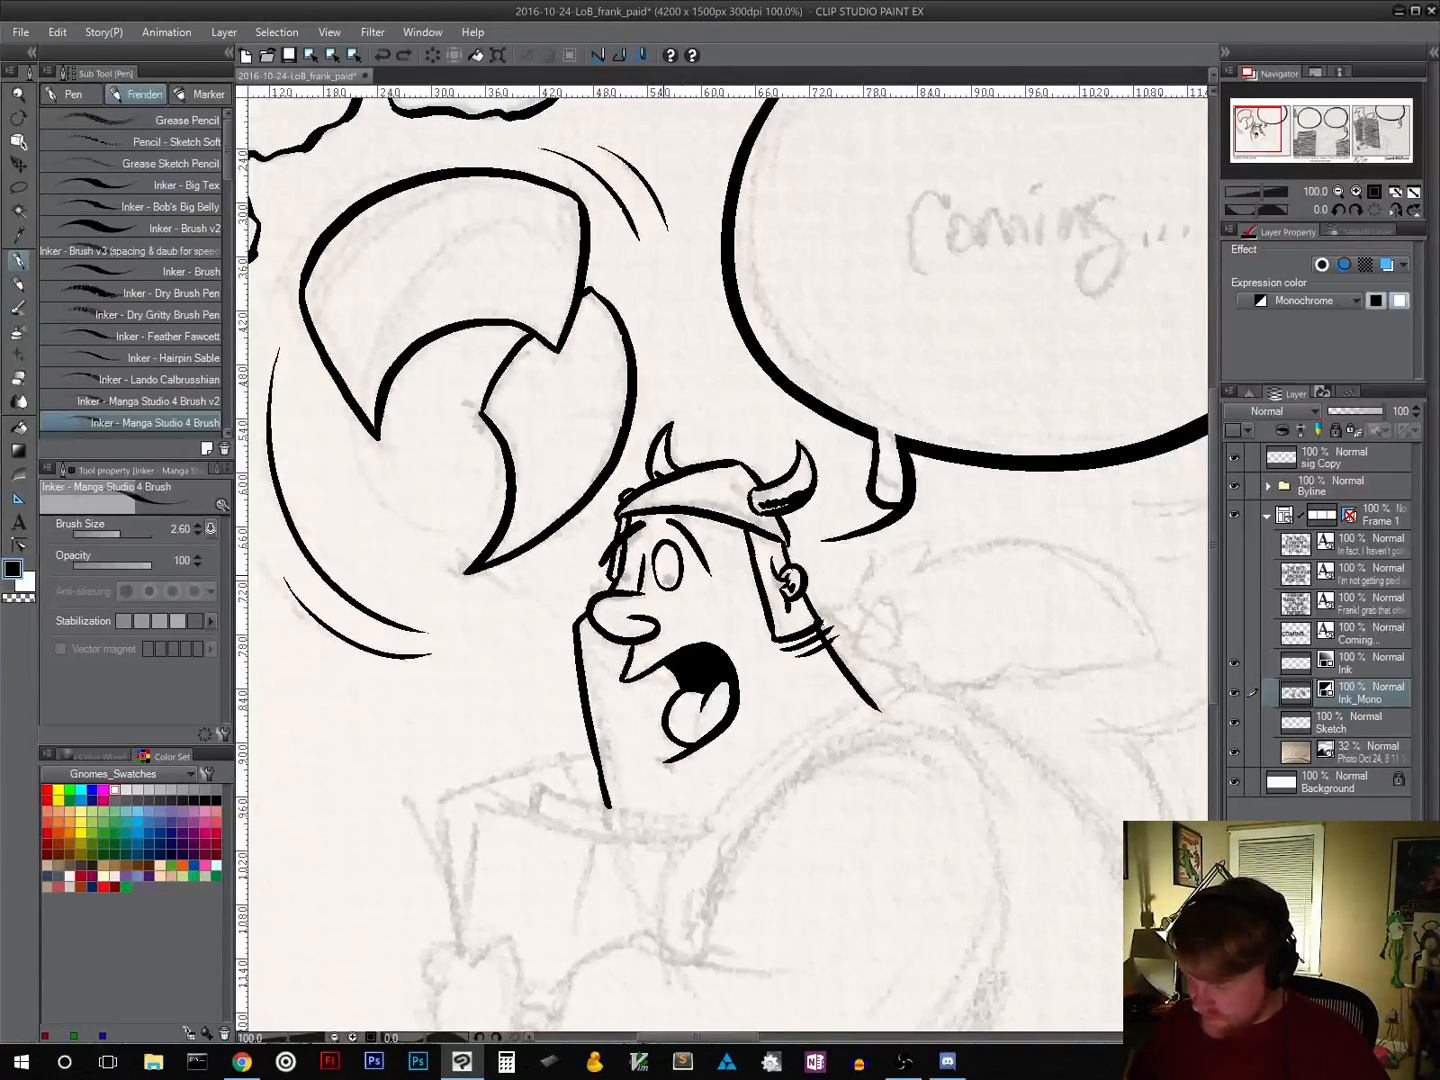
{"action": "mouse_move", "coordinate": [661, 572]}
{"action": "left_mouse_down"}
{"action": "mouse_move", "coordinate": [634, 554]}
{"action": "mouse_move", "coordinate": [627, 589]}
{"action": "left_mouse_up"}
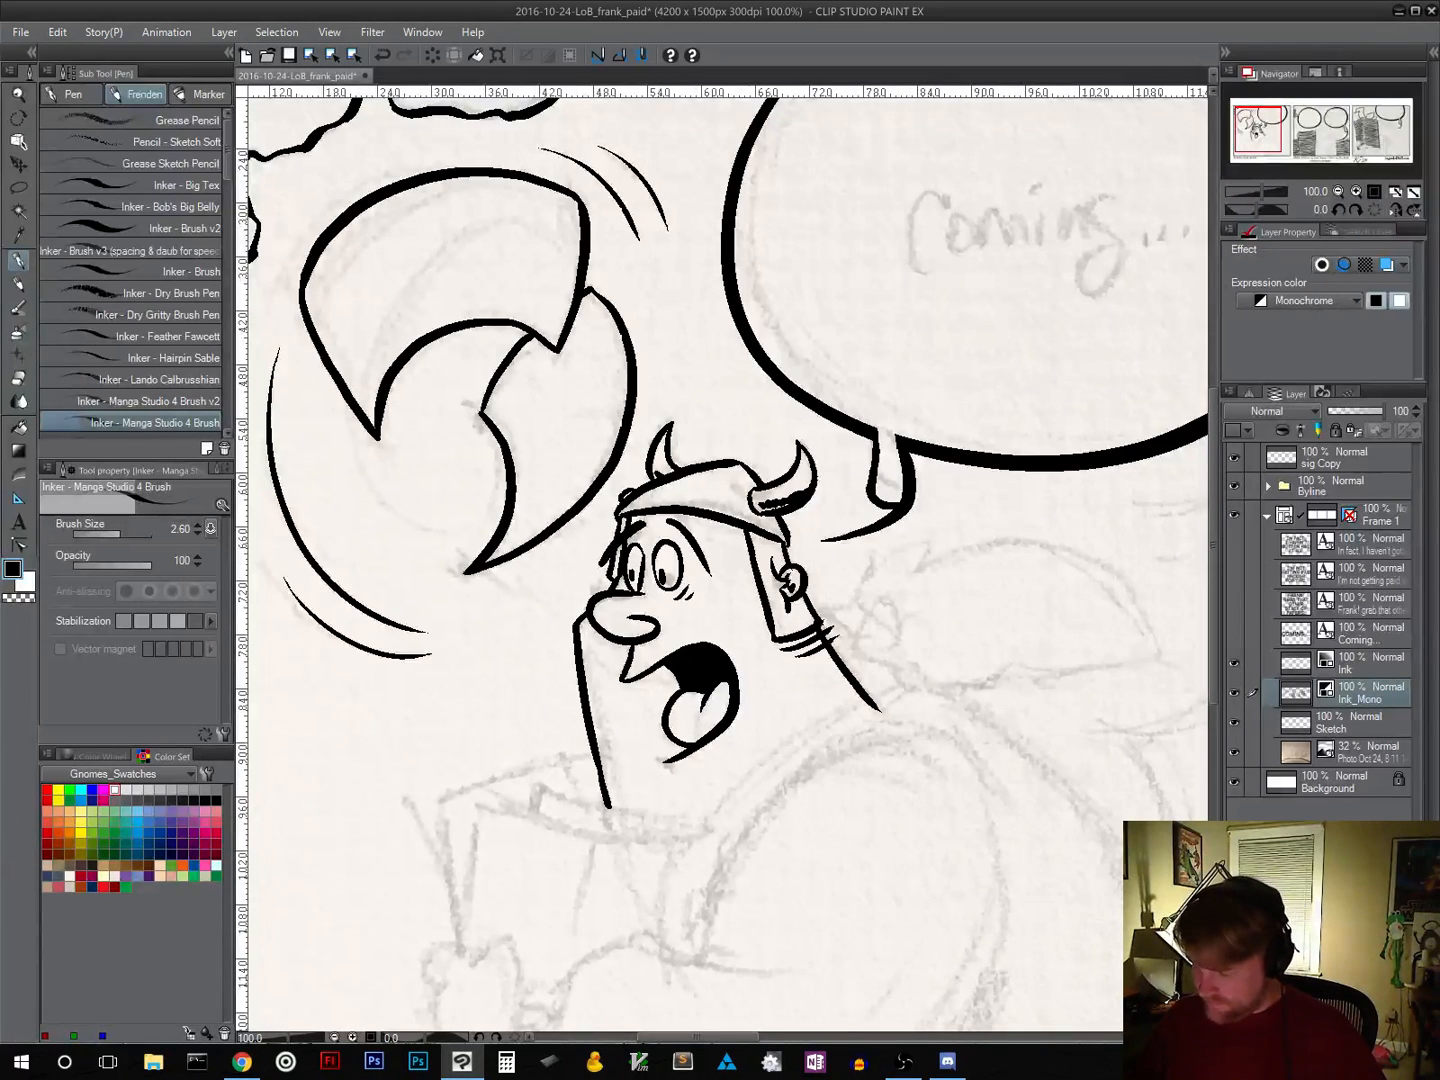
{"action": "left_click_drag", "start_coordinate": [657, 614], "coordinate": [736, 641]}
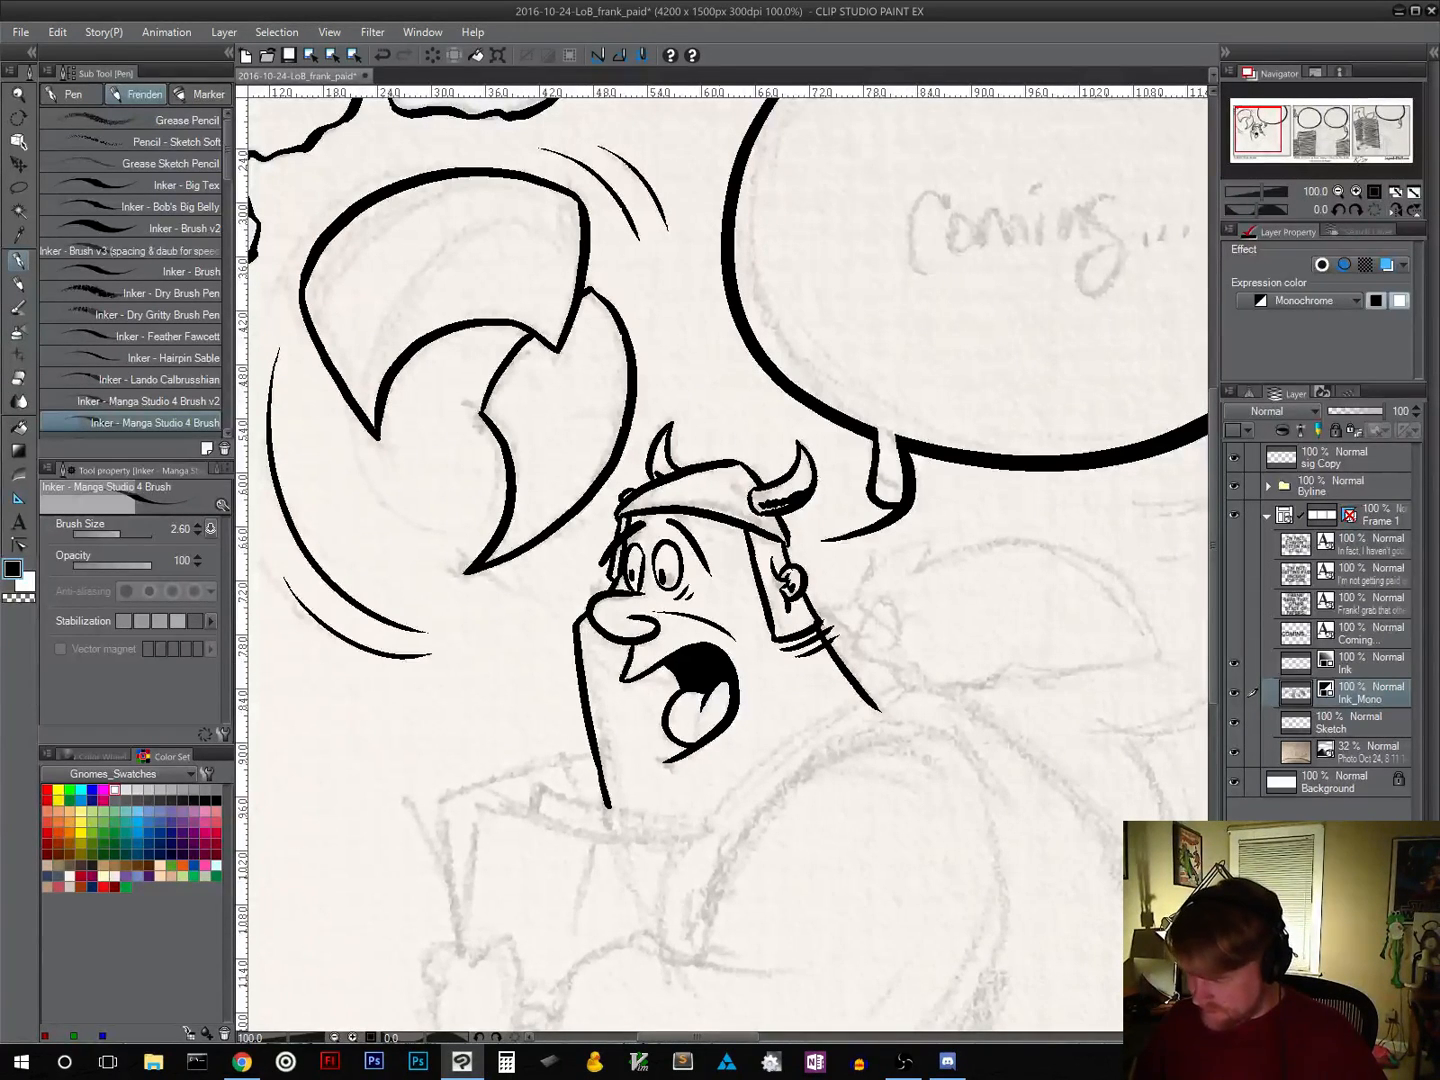
{"action": "key", "text": "ctrl+z"}
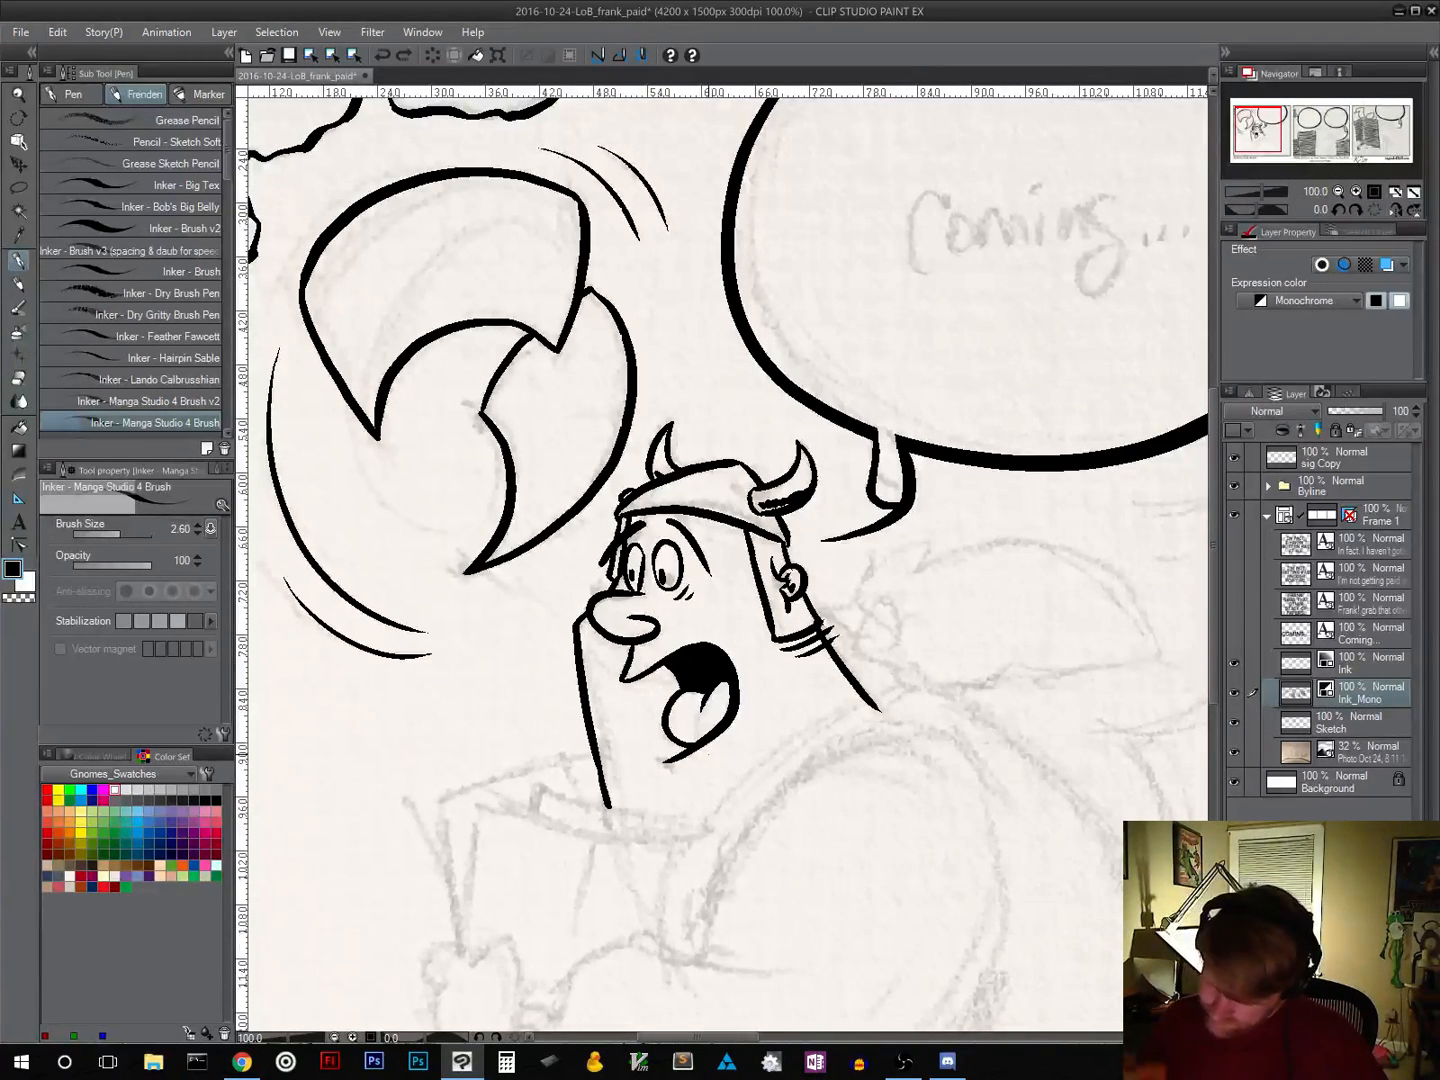
Step: Erase the outline of the character's bulbous nose and re-ink it as one rounded stroke, redoing it until the curve is clean
{"action": "mouse_move", "coordinate": [620, 635]}
{"action": "left_mouse_down"}
{"action": "mouse_move", "coordinate": [603, 640]}
{"action": "mouse_move", "coordinate": [594, 599]}
{"action": "left_mouse_up"}
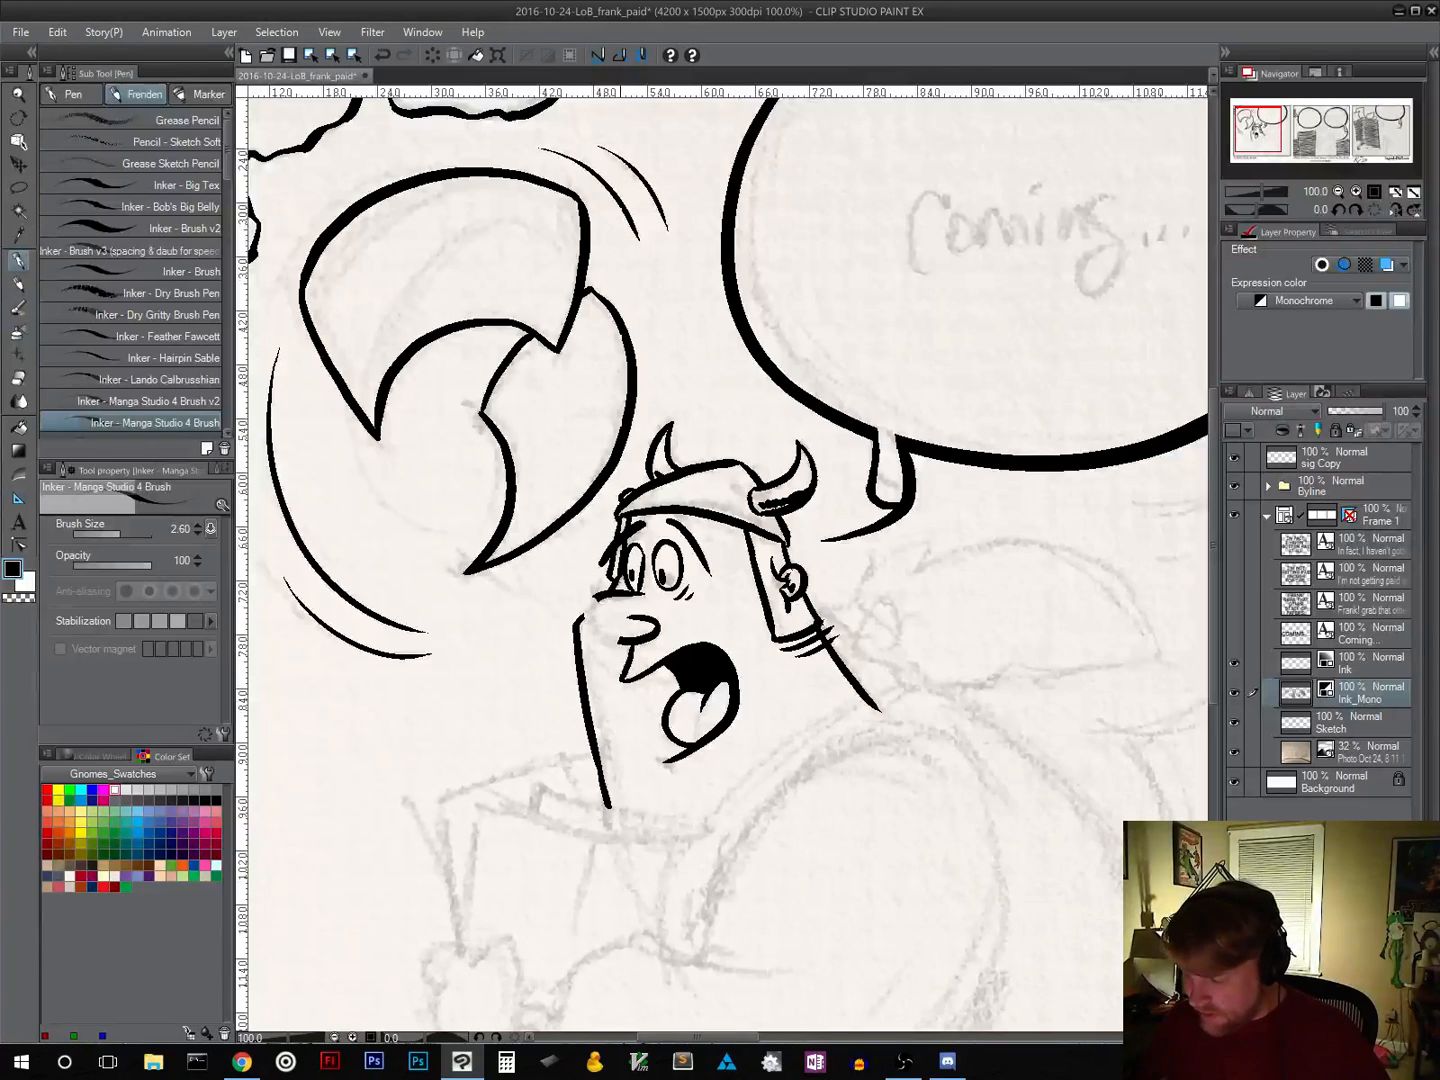
{"action": "left_click_drag", "start_coordinate": [604, 598], "coordinate": [633, 595]}
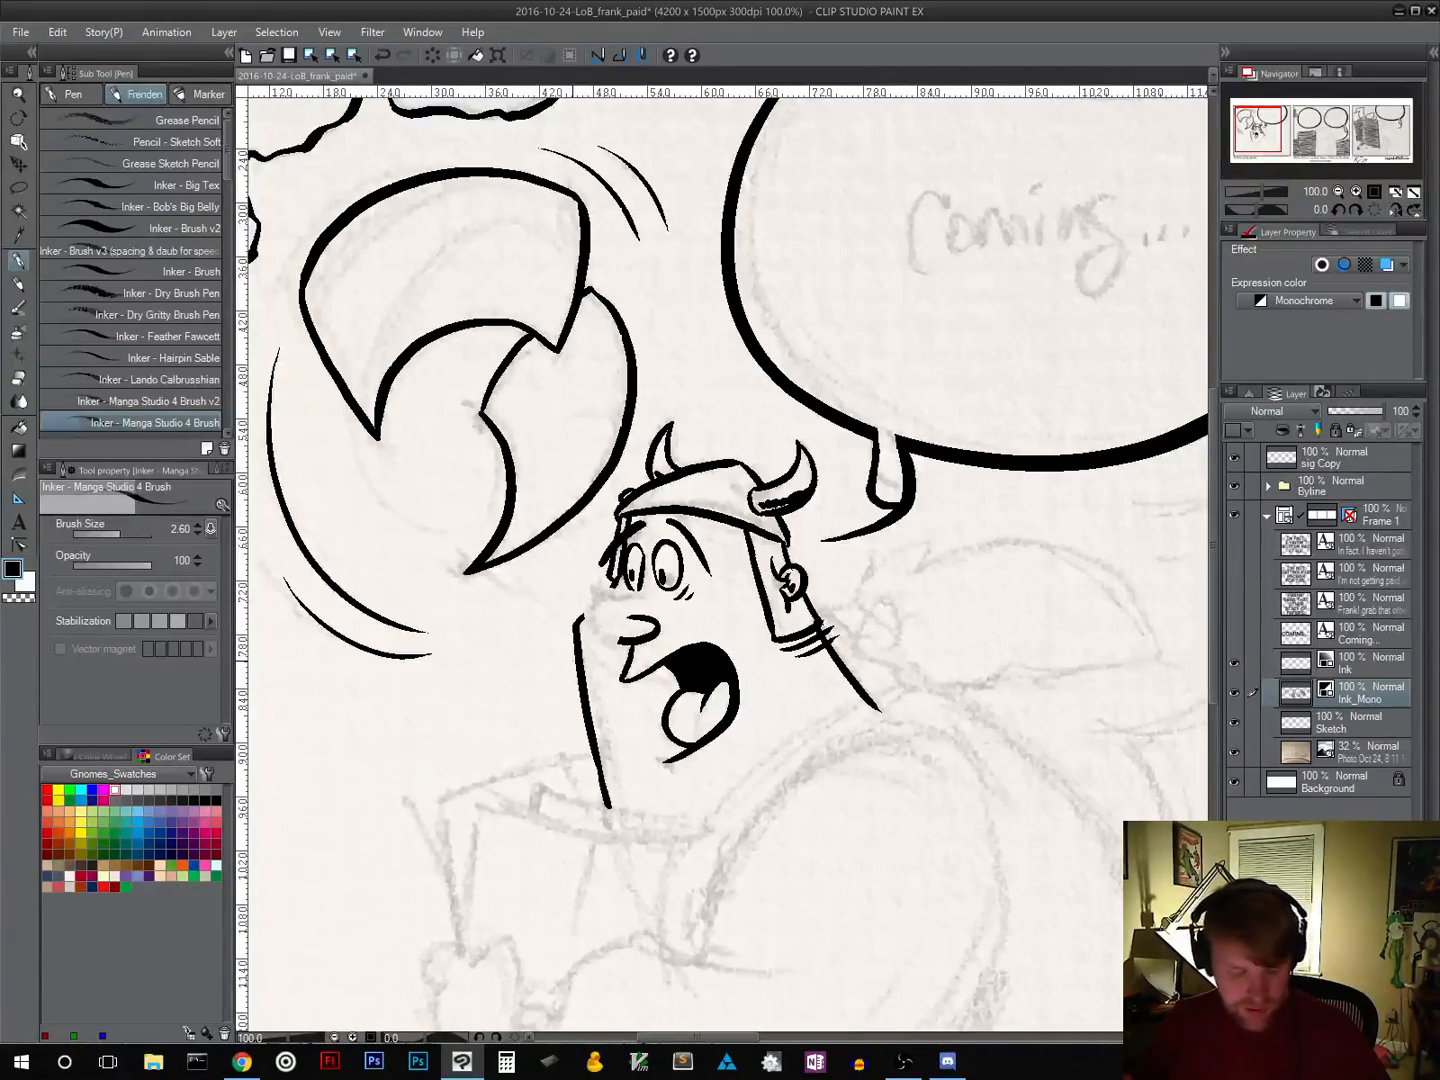
{"action": "key", "text": "shift+space"}
{"action": "left_click_drag", "start_coordinate": [955, 576], "coordinate": [912, 429]}
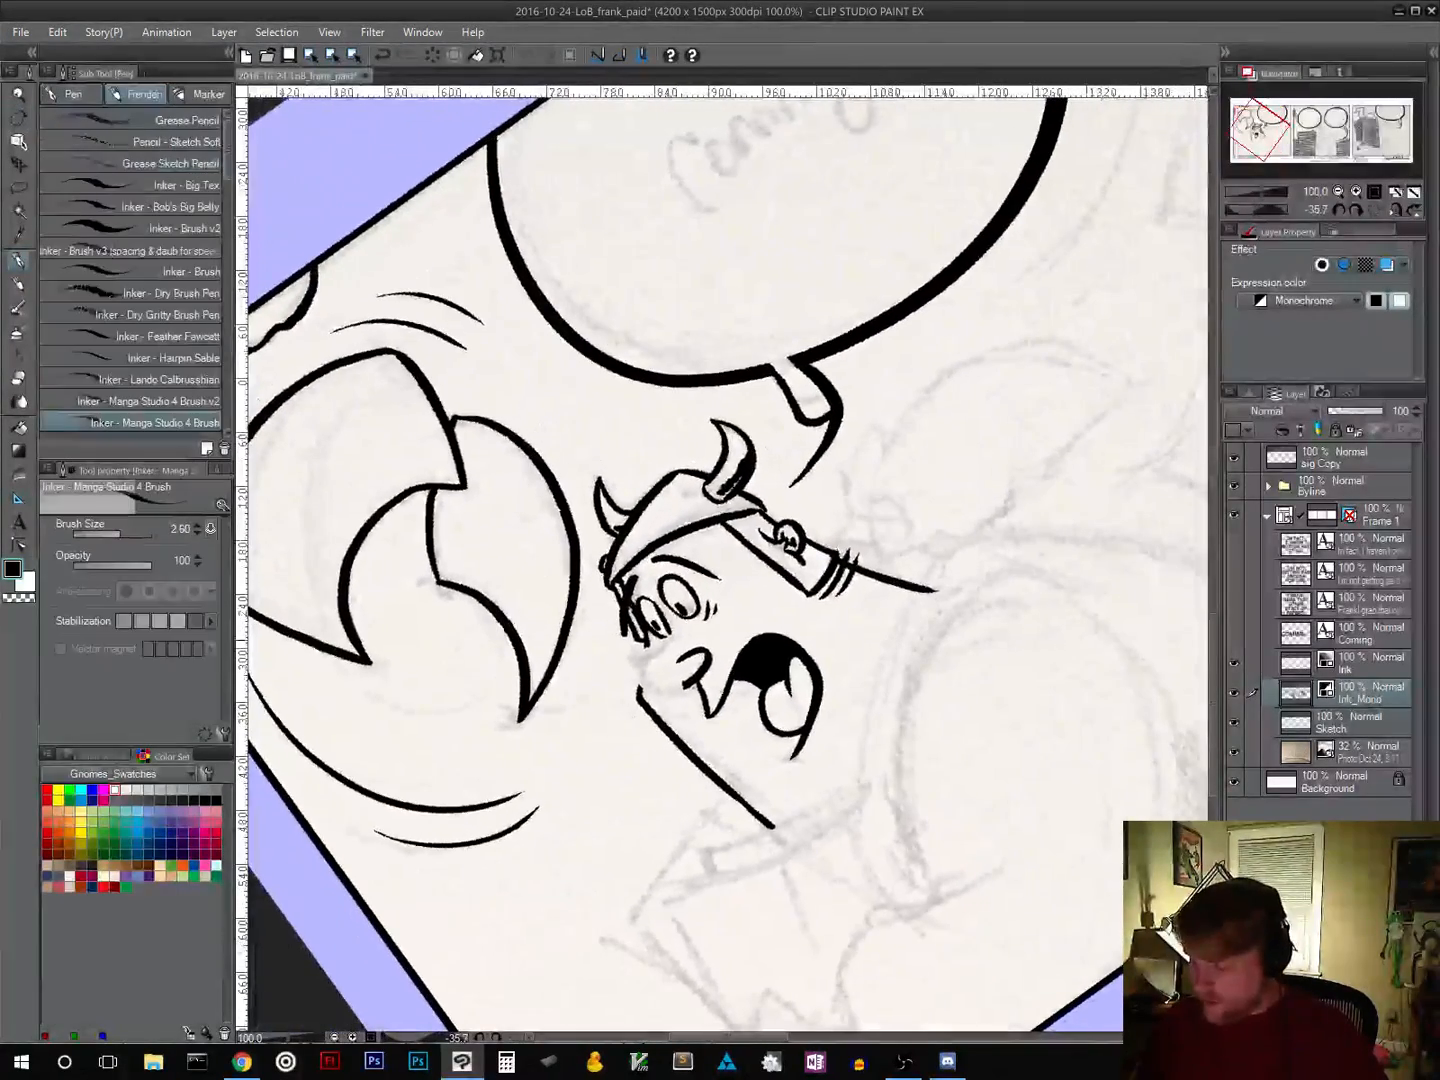
{"action": "left_click_drag", "start_coordinate": [806, 621], "coordinate": [777, 450]}
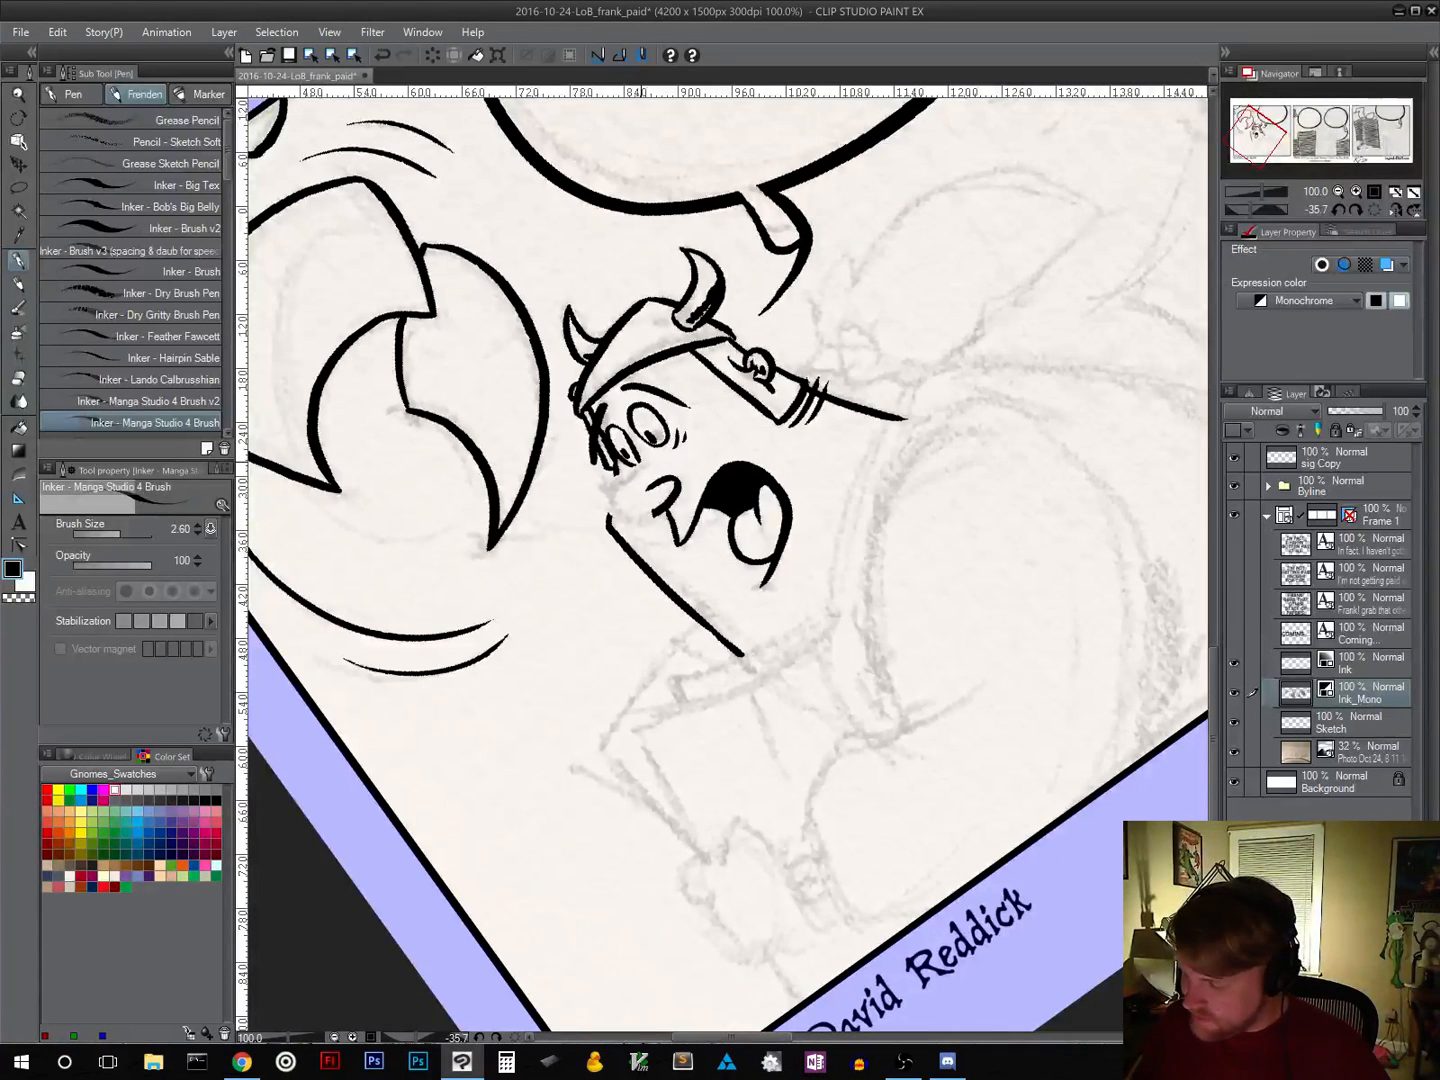
{"action": "mouse_move", "coordinate": [630, 469]}
{"action": "left_mouse_down"}
{"action": "mouse_move", "coordinate": [599, 501]}
{"action": "mouse_move", "coordinate": [637, 518]}
{"action": "left_mouse_up"}
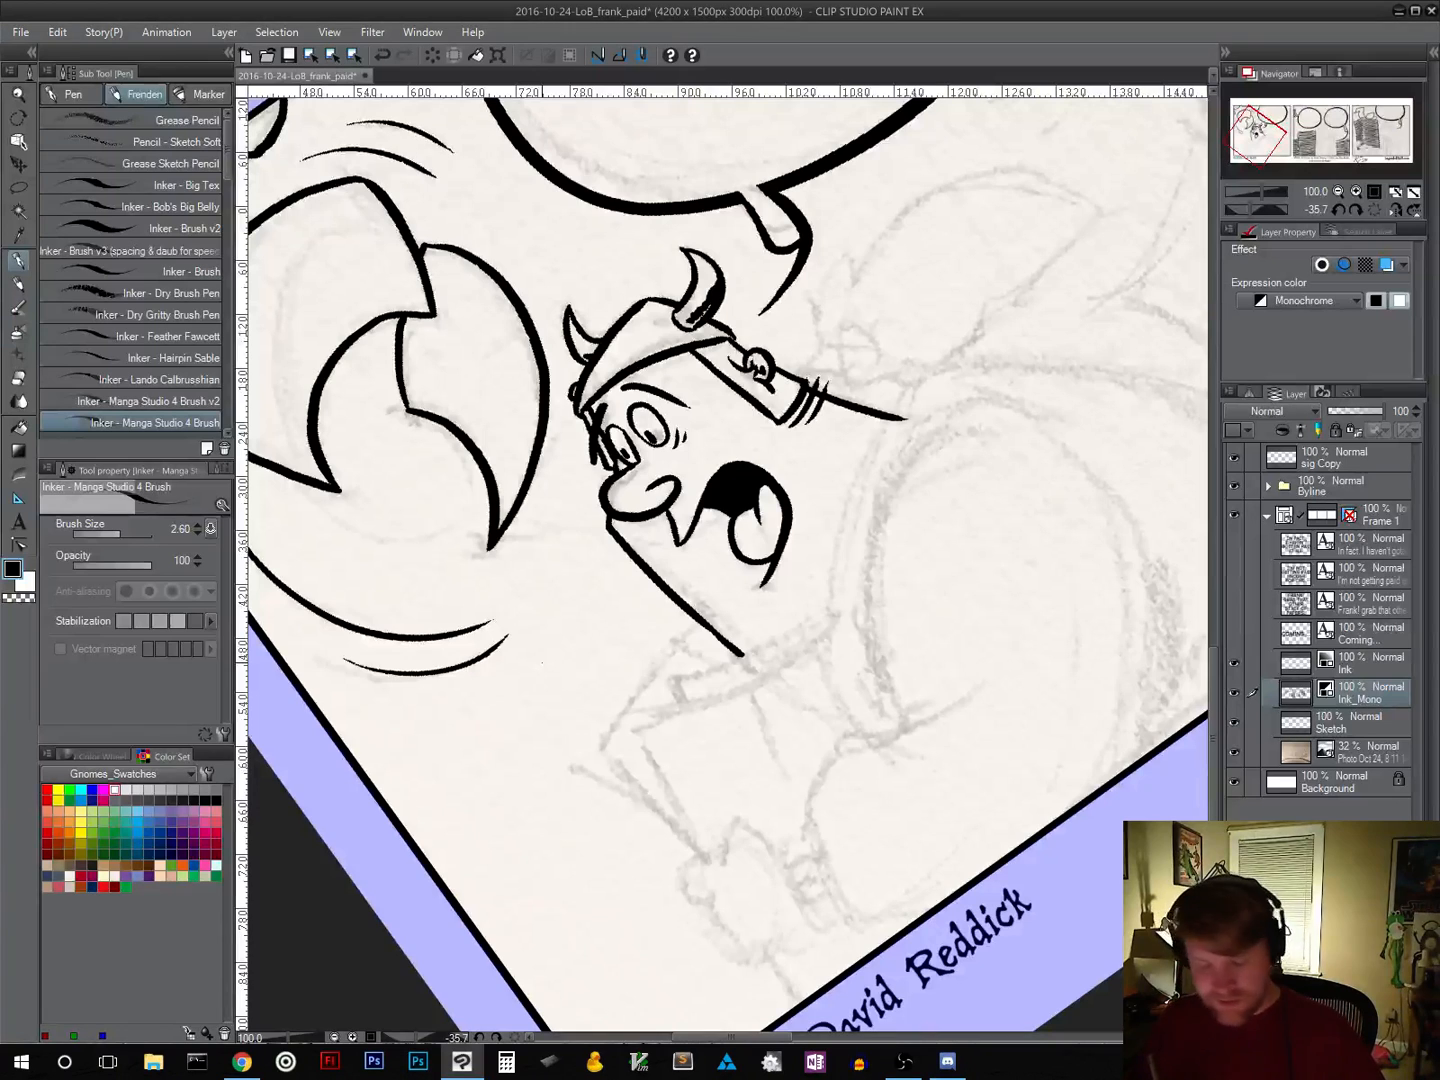
{"action": "key", "text": "ctrl+z"}
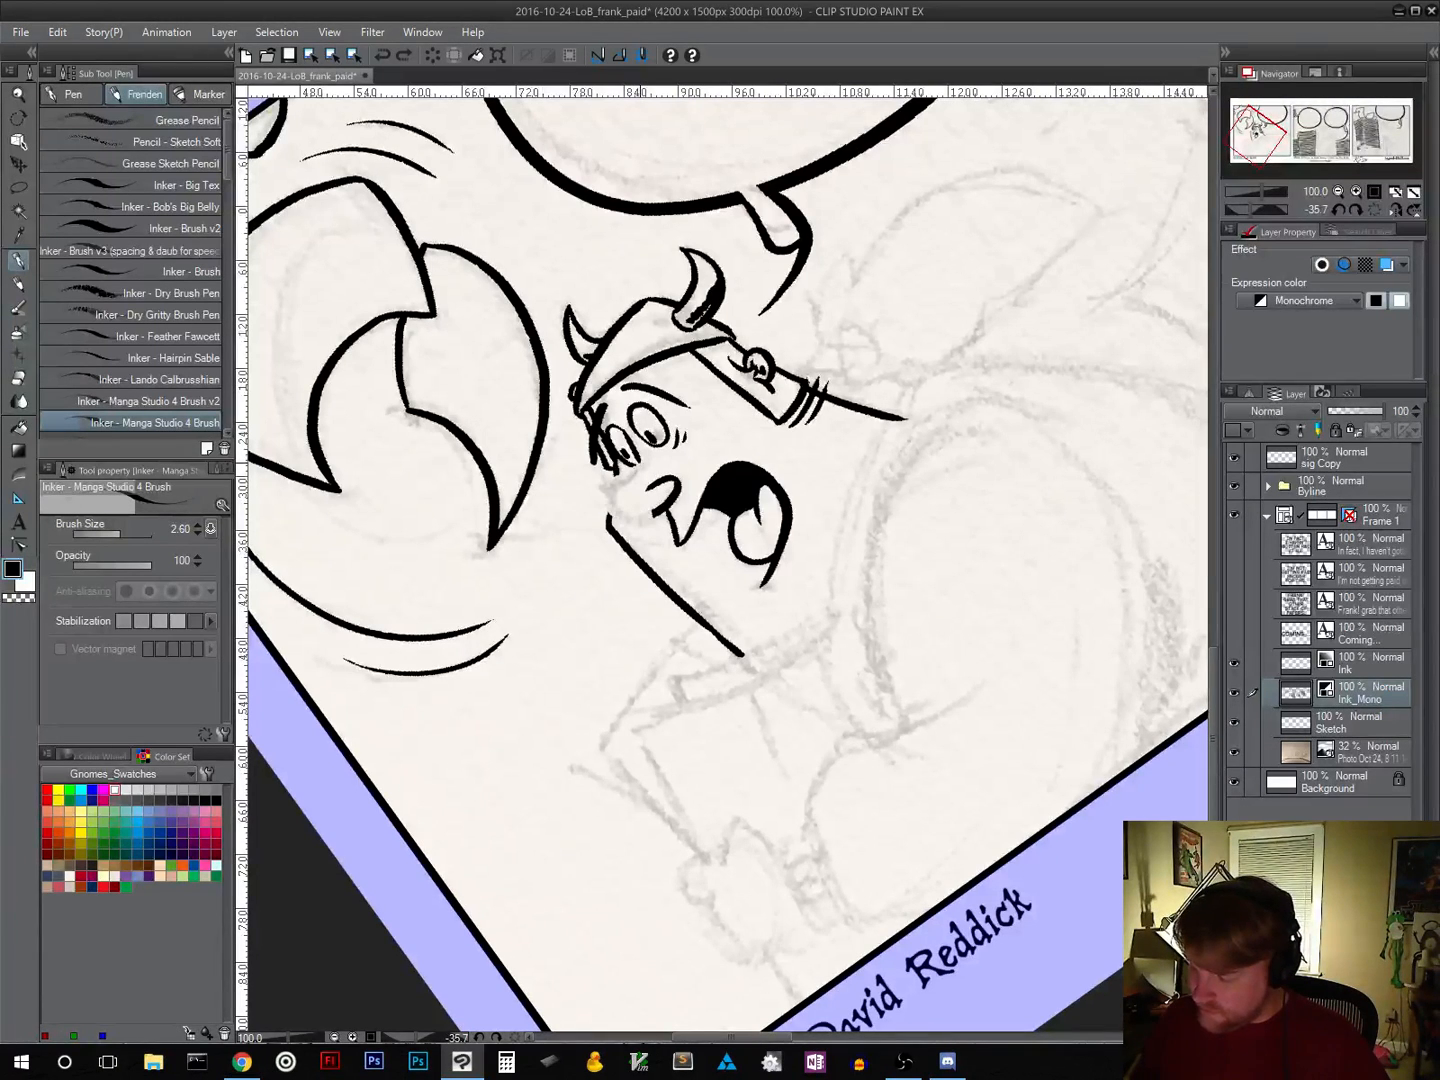
{"action": "mouse_move", "coordinate": [638, 460]}
{"action": "left_mouse_down"}
{"action": "mouse_move", "coordinate": [602, 501]}
{"action": "mouse_move", "coordinate": [616, 518]}
{"action": "mouse_move", "coordinate": [661, 514]}
{"action": "left_mouse_up"}
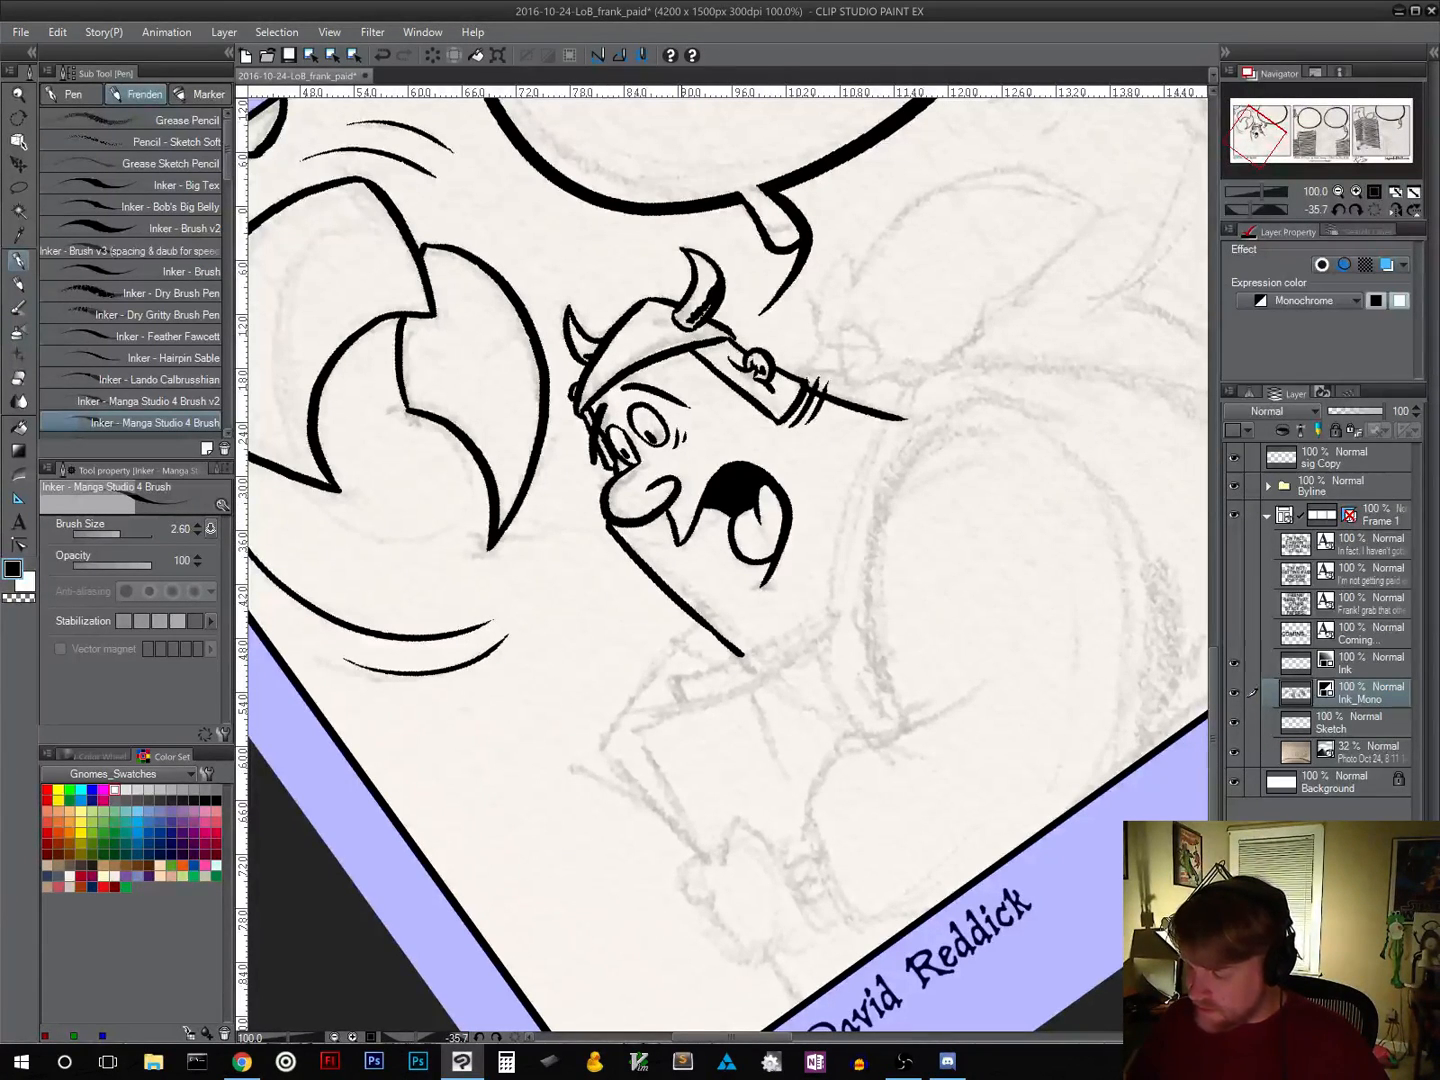
{"action": "key", "text": "ctrl+z"}
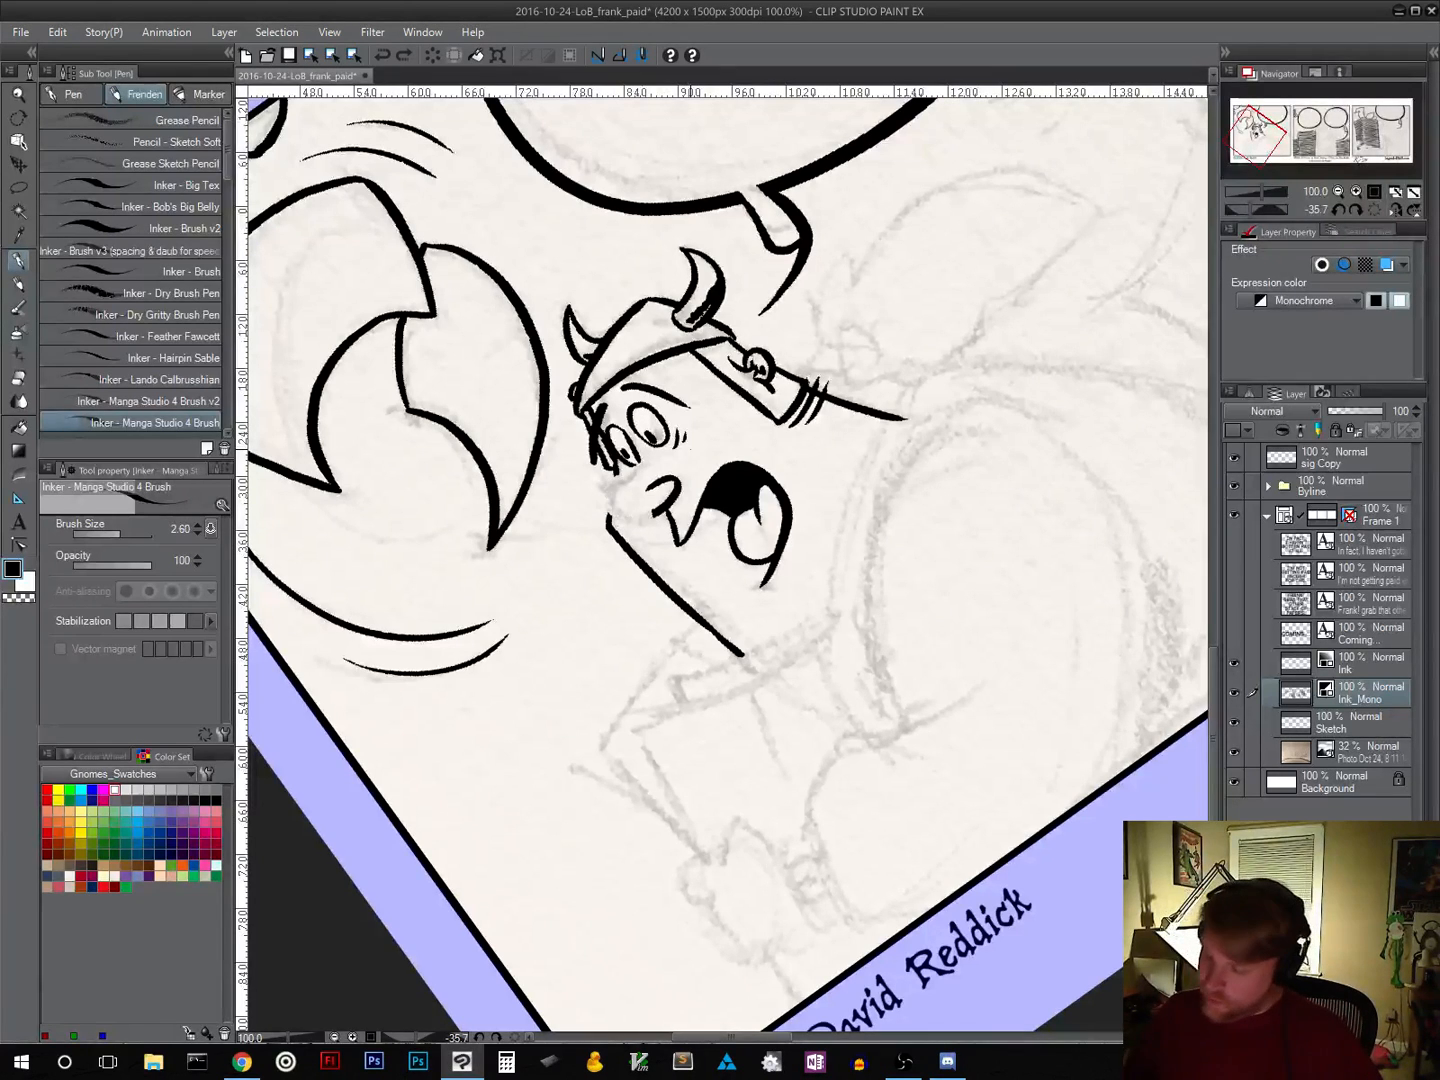
{"action": "mouse_move", "coordinate": [638, 462]}
{"action": "left_mouse_down"}
{"action": "mouse_move", "coordinate": [607, 509]}
{"action": "mouse_move", "coordinate": [661, 512]}
{"action": "left_mouse_up"}
{"action": "key", "text": "ctrl+z"}
{"action": "key", "text": "ctrl+z"}
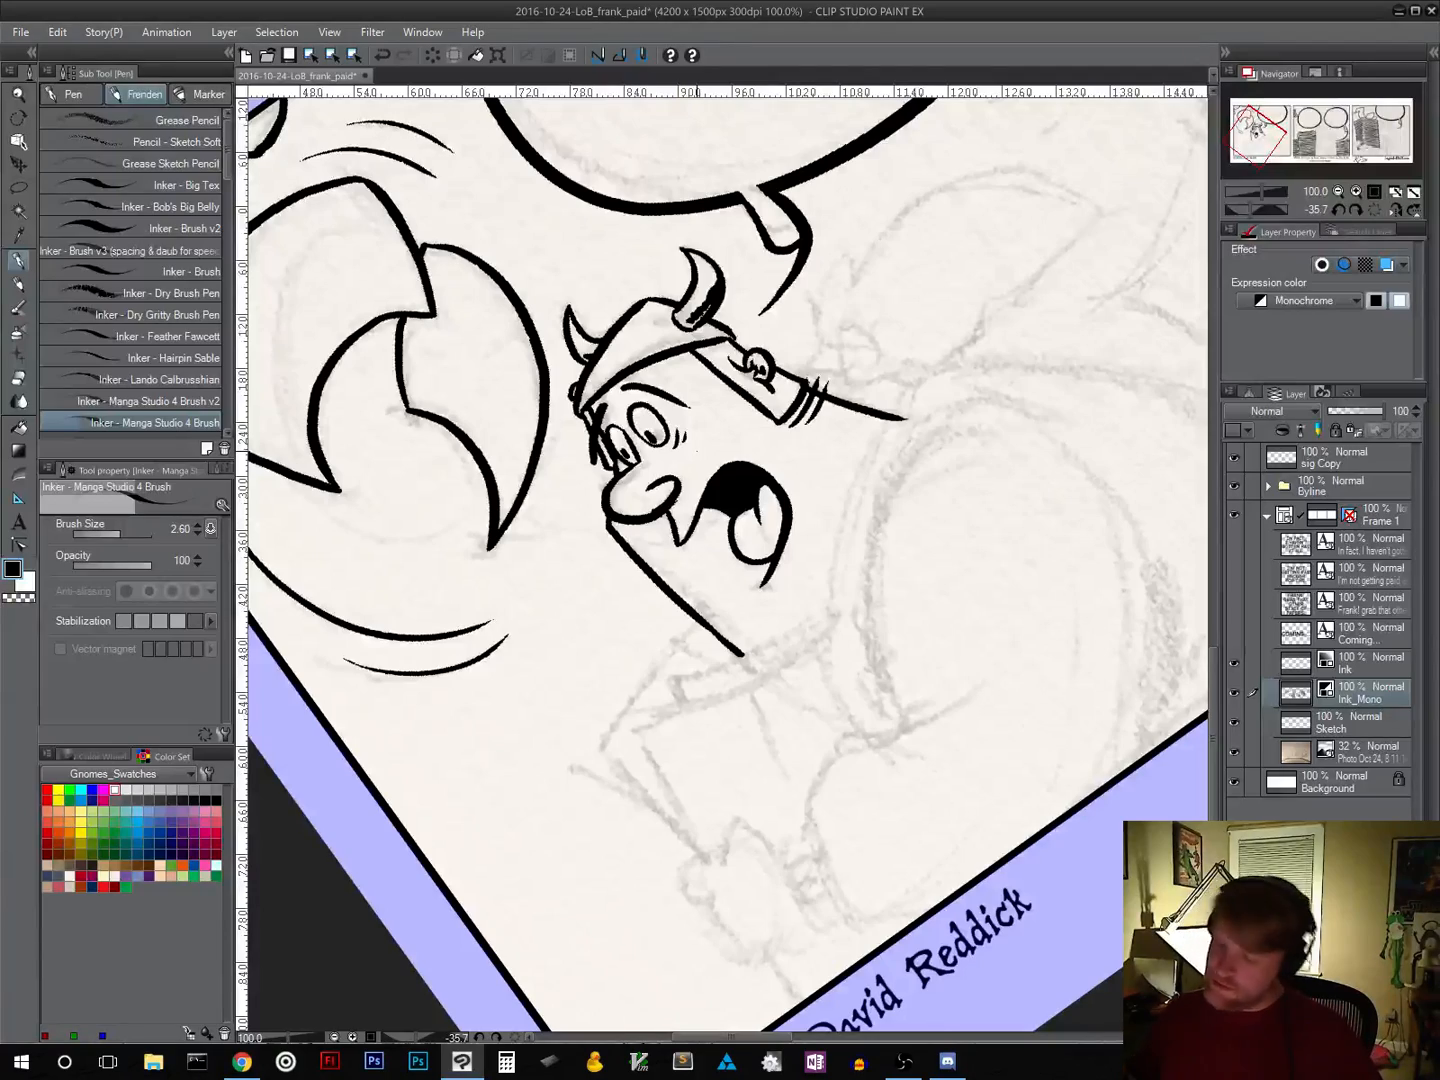
Step: Reset the canvas rotation, zoom out to 25% to review the strip, and save the comic file
{"action": "key", "text": "shift+space"}
{"action": "left_click_drag", "start_coordinate": [911, 643], "coordinate": [781, 693]}
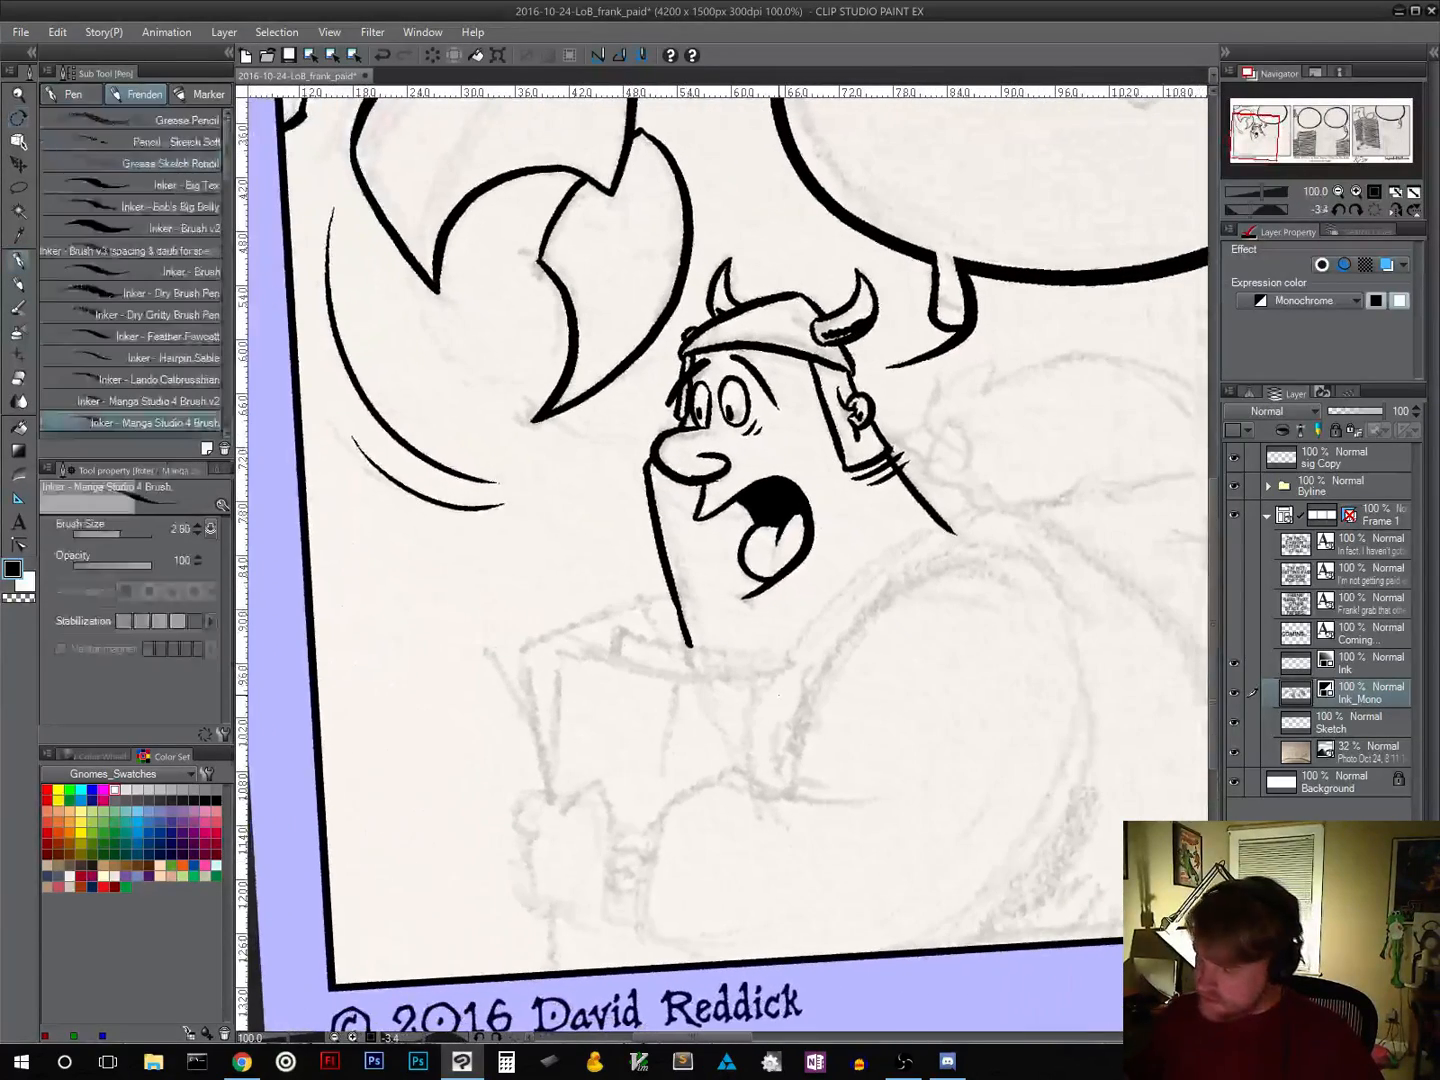
{"action": "left_click", "coordinate": [1375, 210]}
{"action": "left_click", "coordinate": [1339, 190]}
{"action": "left_click", "coordinate": [1339, 190]}
{"action": "left_click", "coordinate": [1339, 190]}
{"action": "left_click", "coordinate": [1339, 190]}
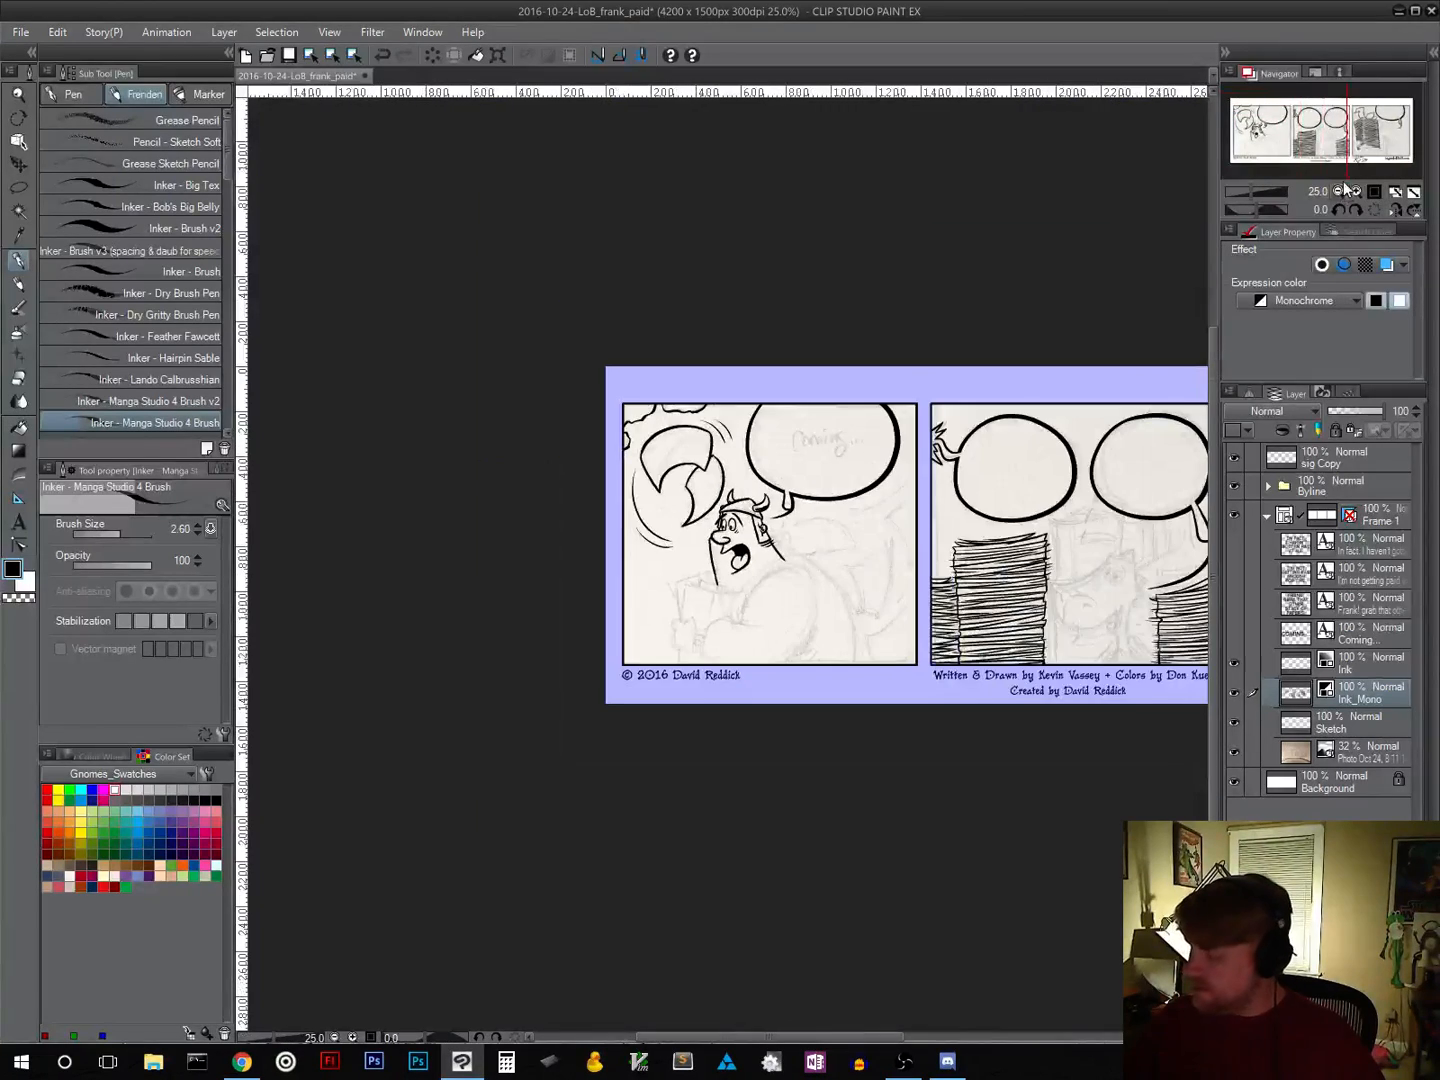
{"action": "key", "text": "space"}
{"action": "left_click_drag", "start_coordinate": [897, 611], "coordinate": [652, 566]}
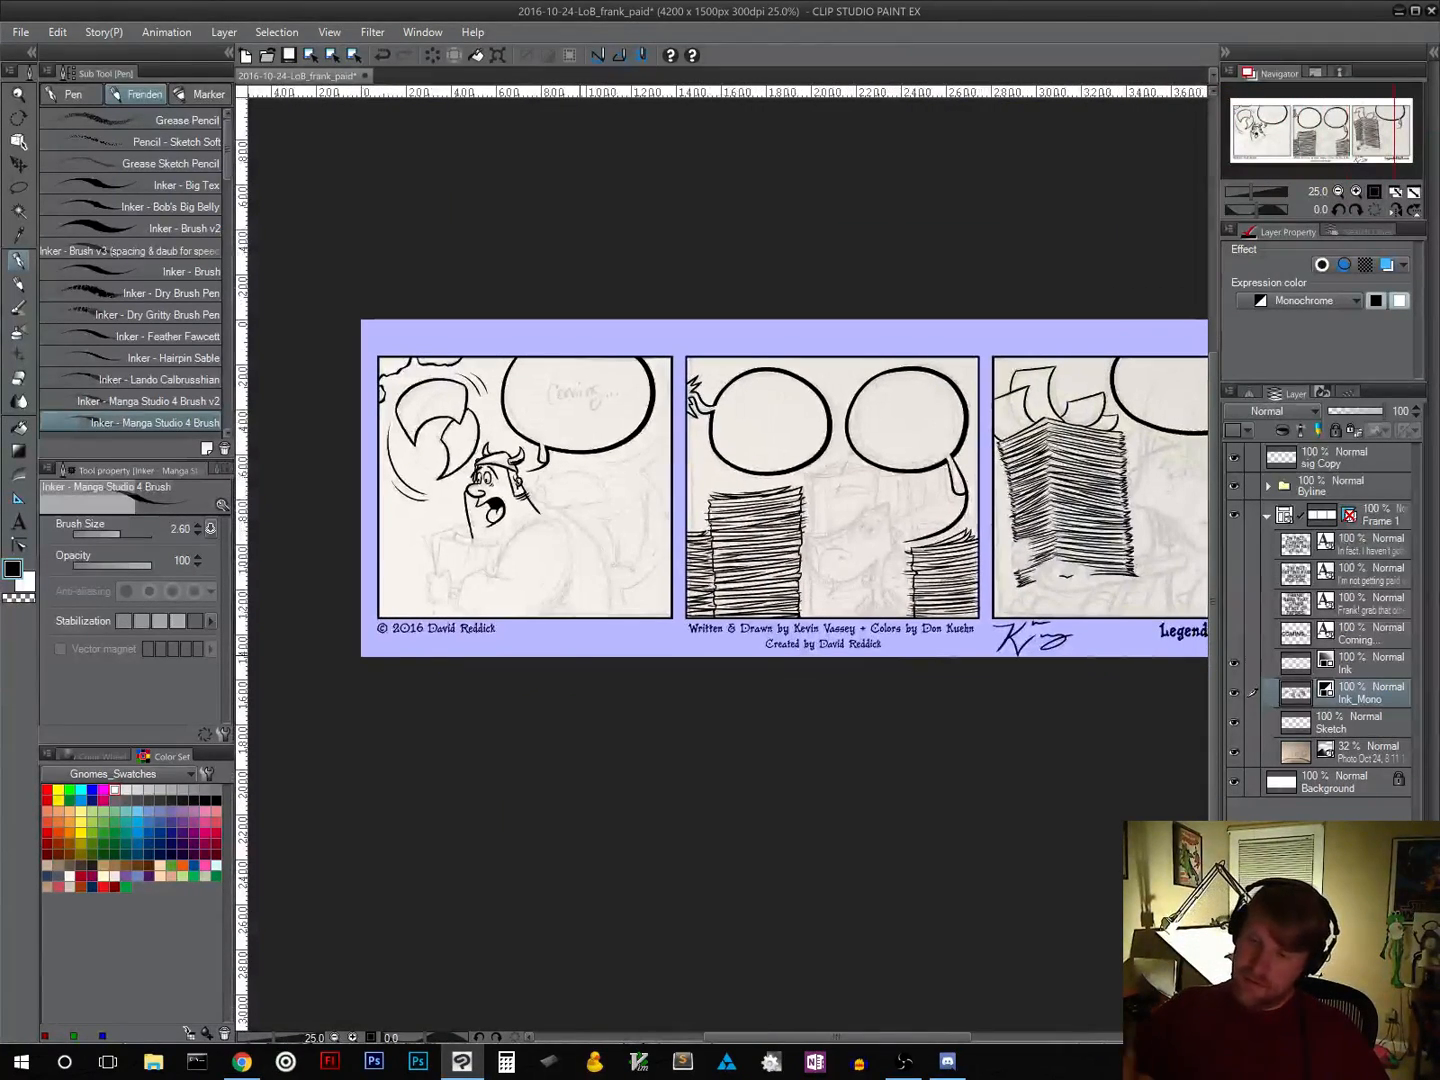
{"action": "left_click", "coordinate": [290, 55]}
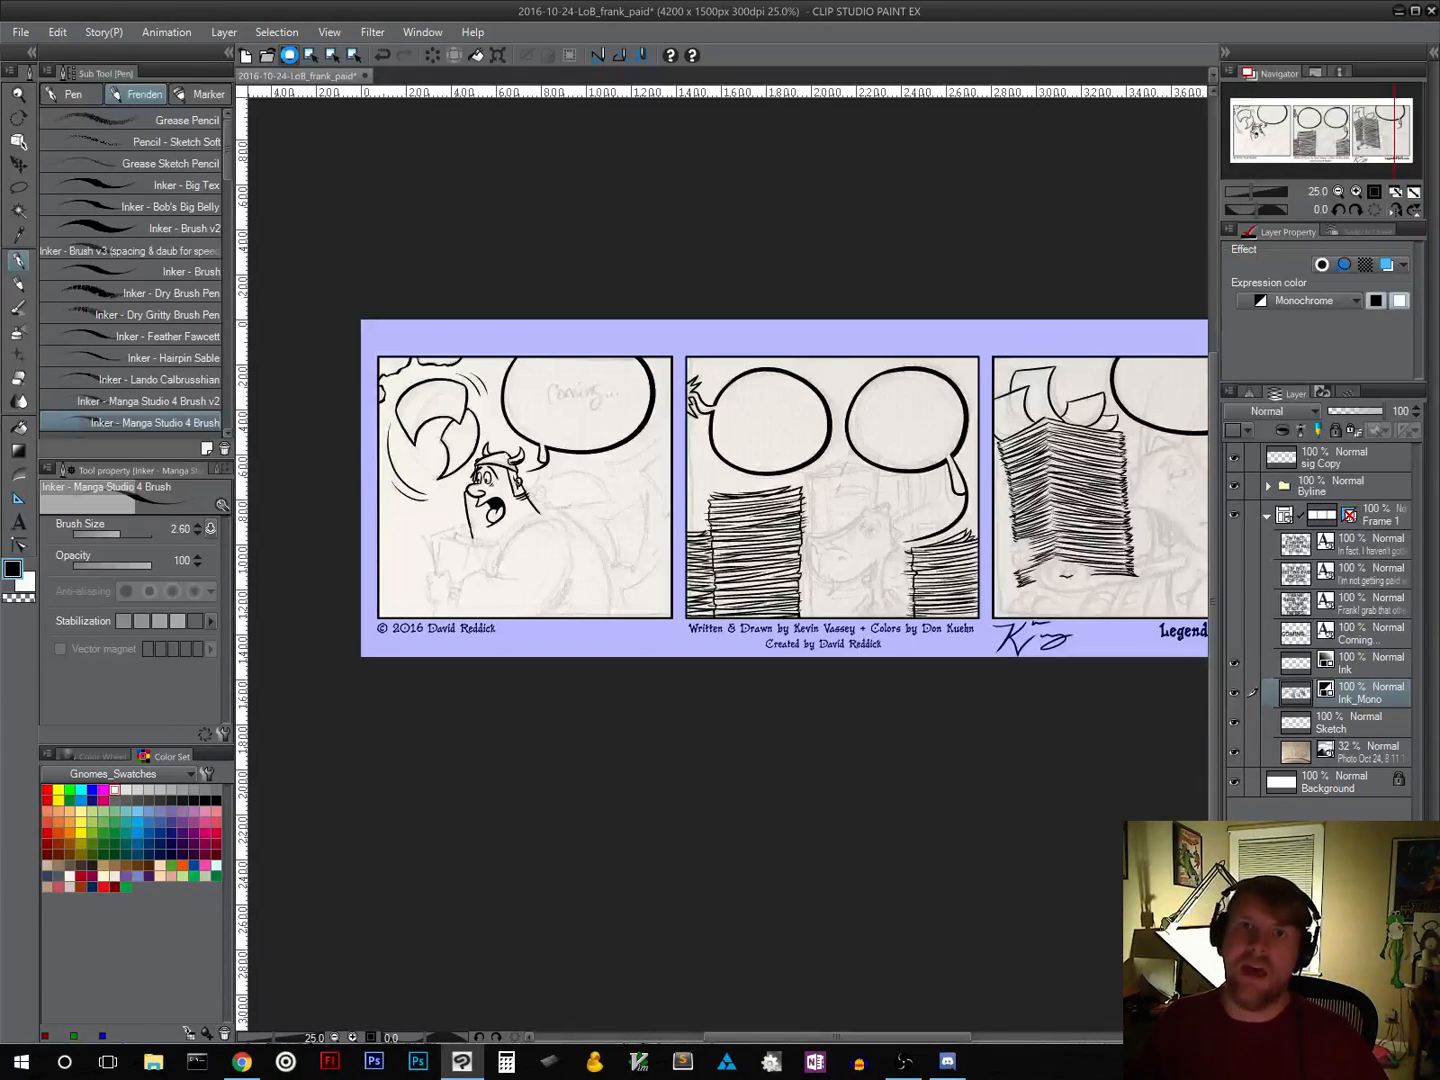
Step: Erase the front jaw line running down from the nose in the first panel and re-ink it with a heavier tapered stroke, redoing it several times
{"action": "left_click", "coordinate": [1374, 192]}
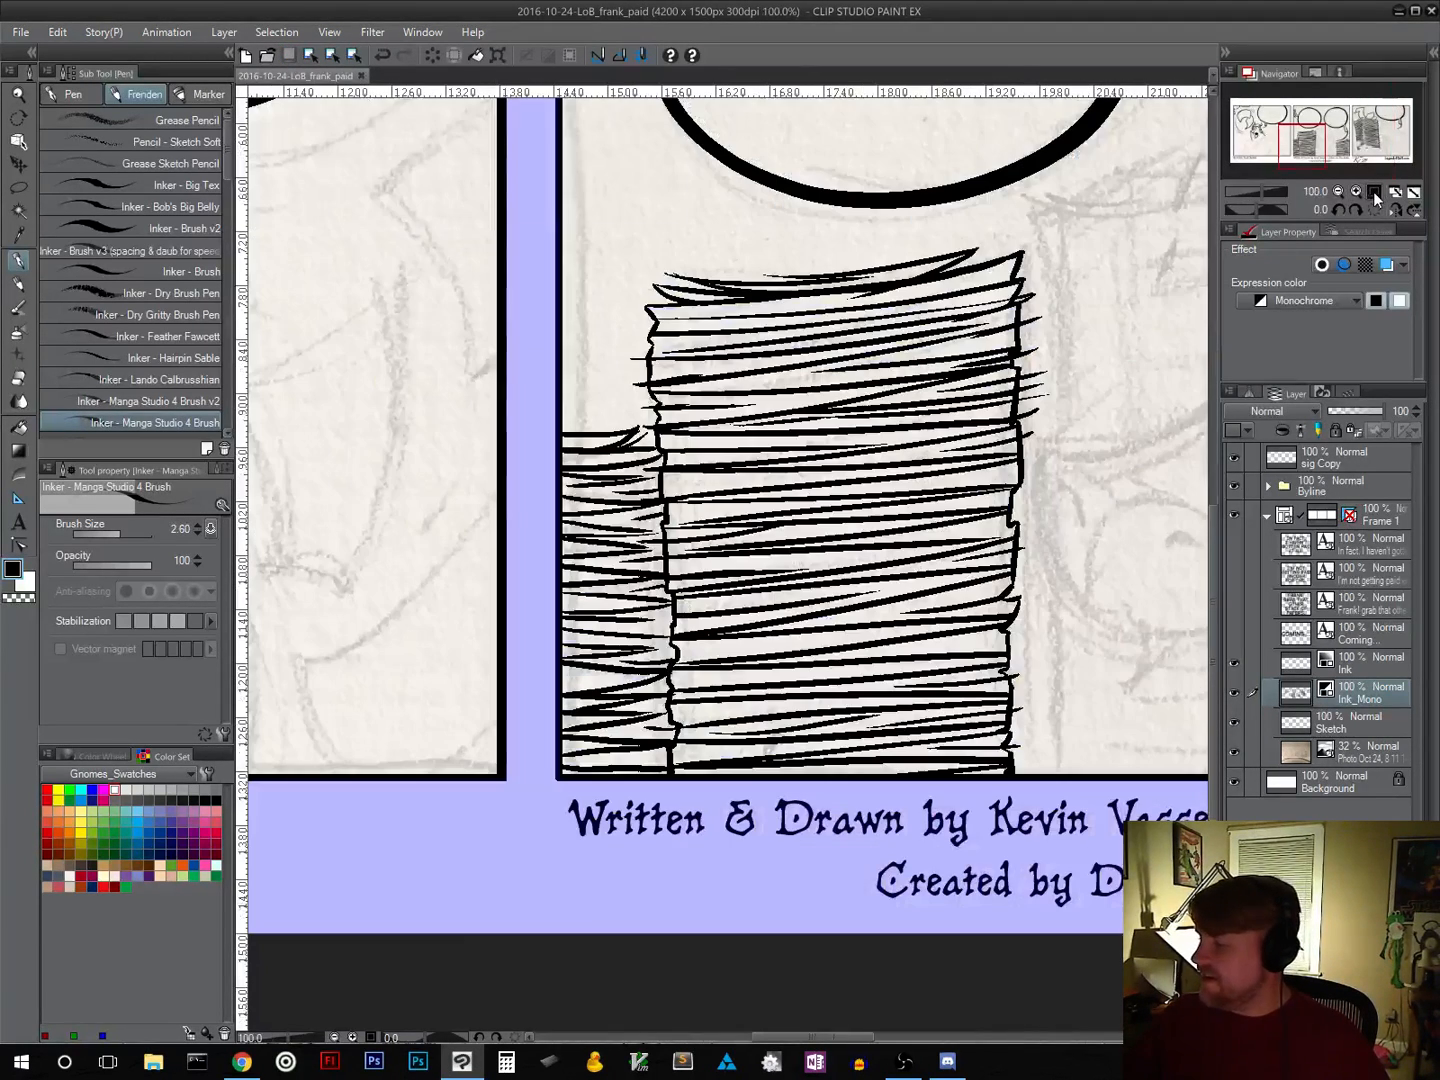
{"action": "left_click_drag", "start_coordinate": [1312, 137], "coordinate": [1260, 130]}
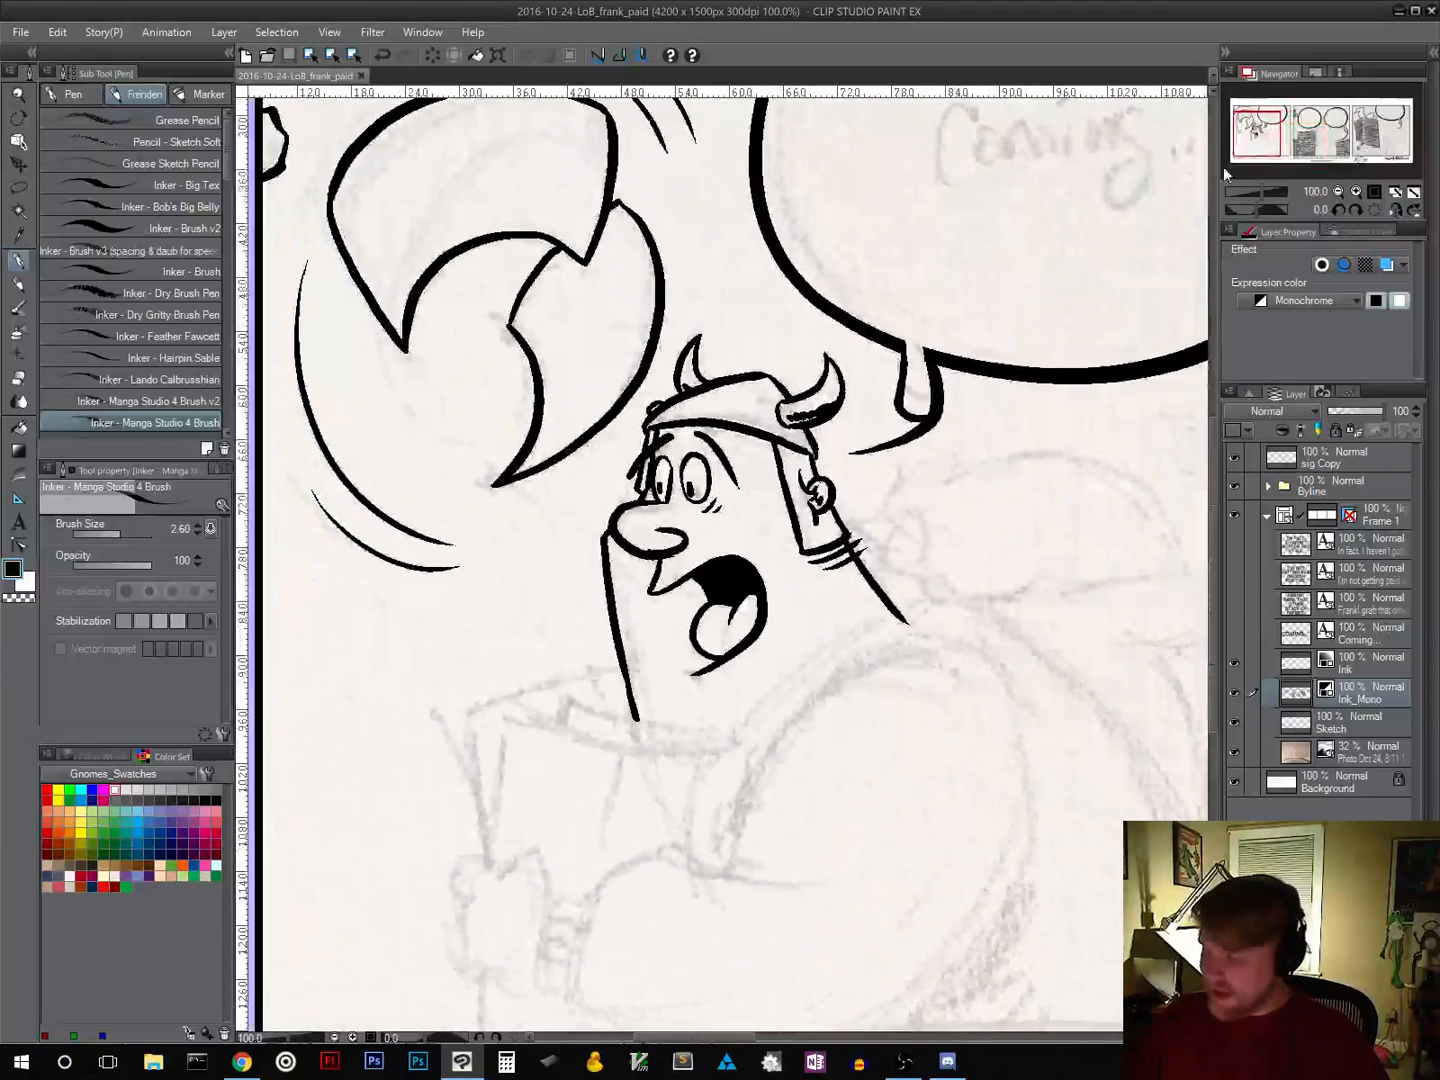
{"action": "mouse_move", "coordinate": [644, 735]}
{"action": "left_mouse_down"}
{"action": "mouse_move", "coordinate": [590, 558]}
{"action": "mouse_move", "coordinate": [614, 581]}
{"action": "mouse_move", "coordinate": [605, 541]}
{"action": "left_mouse_up"}
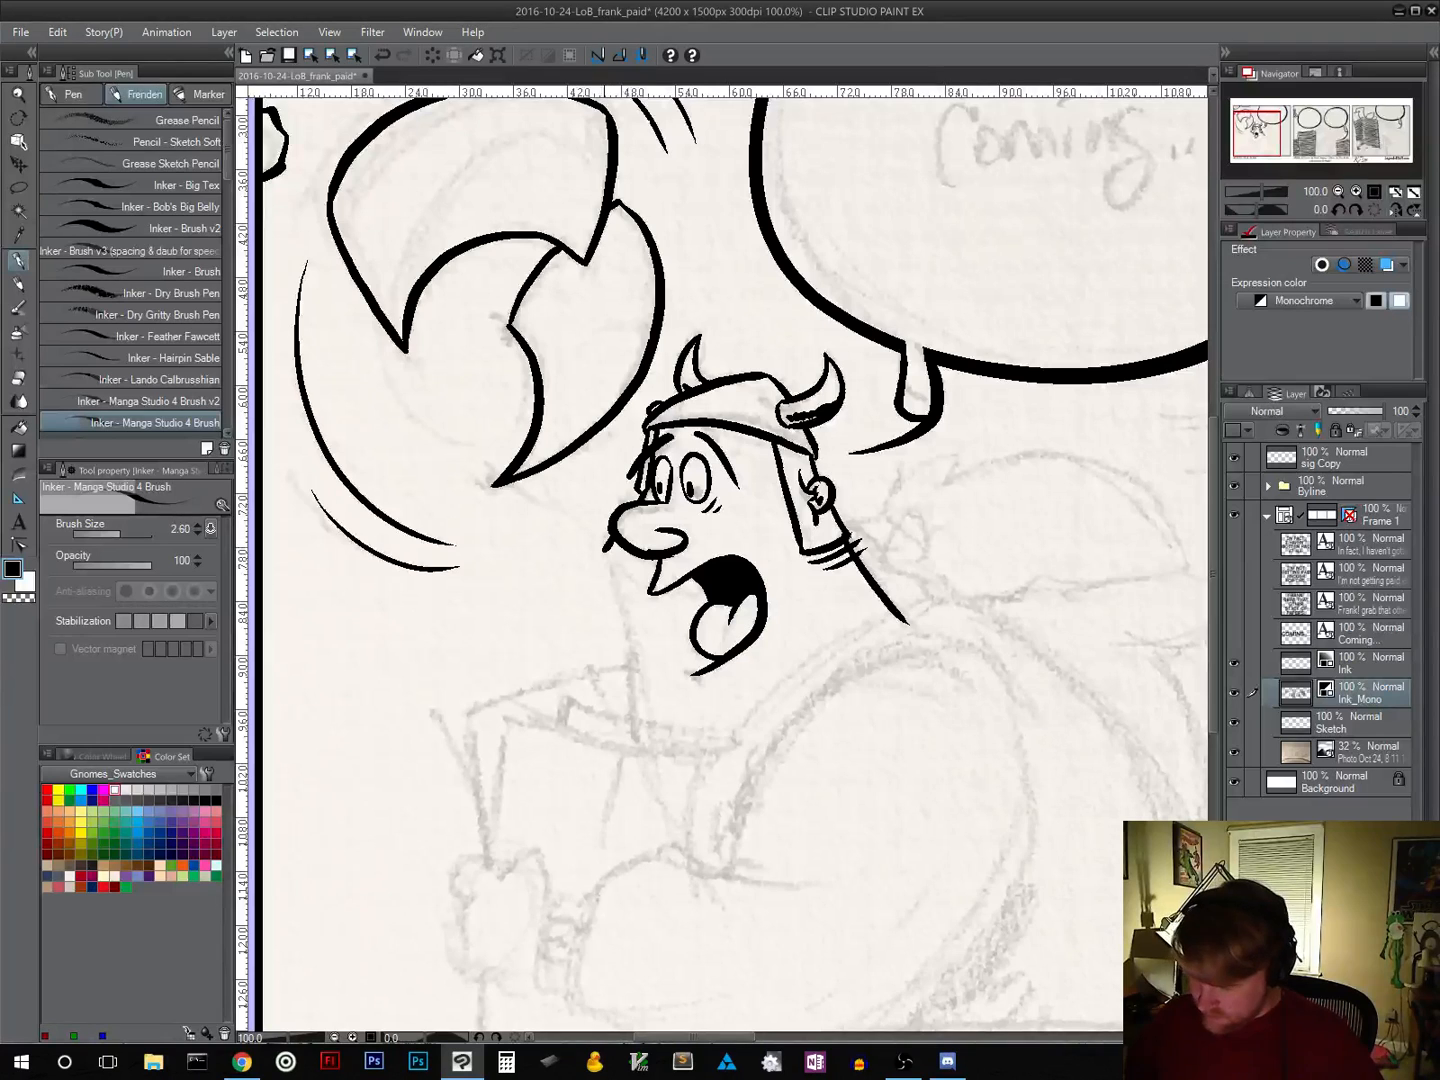
{"action": "left_click_drag", "start_coordinate": [604, 548], "coordinate": [650, 720]}
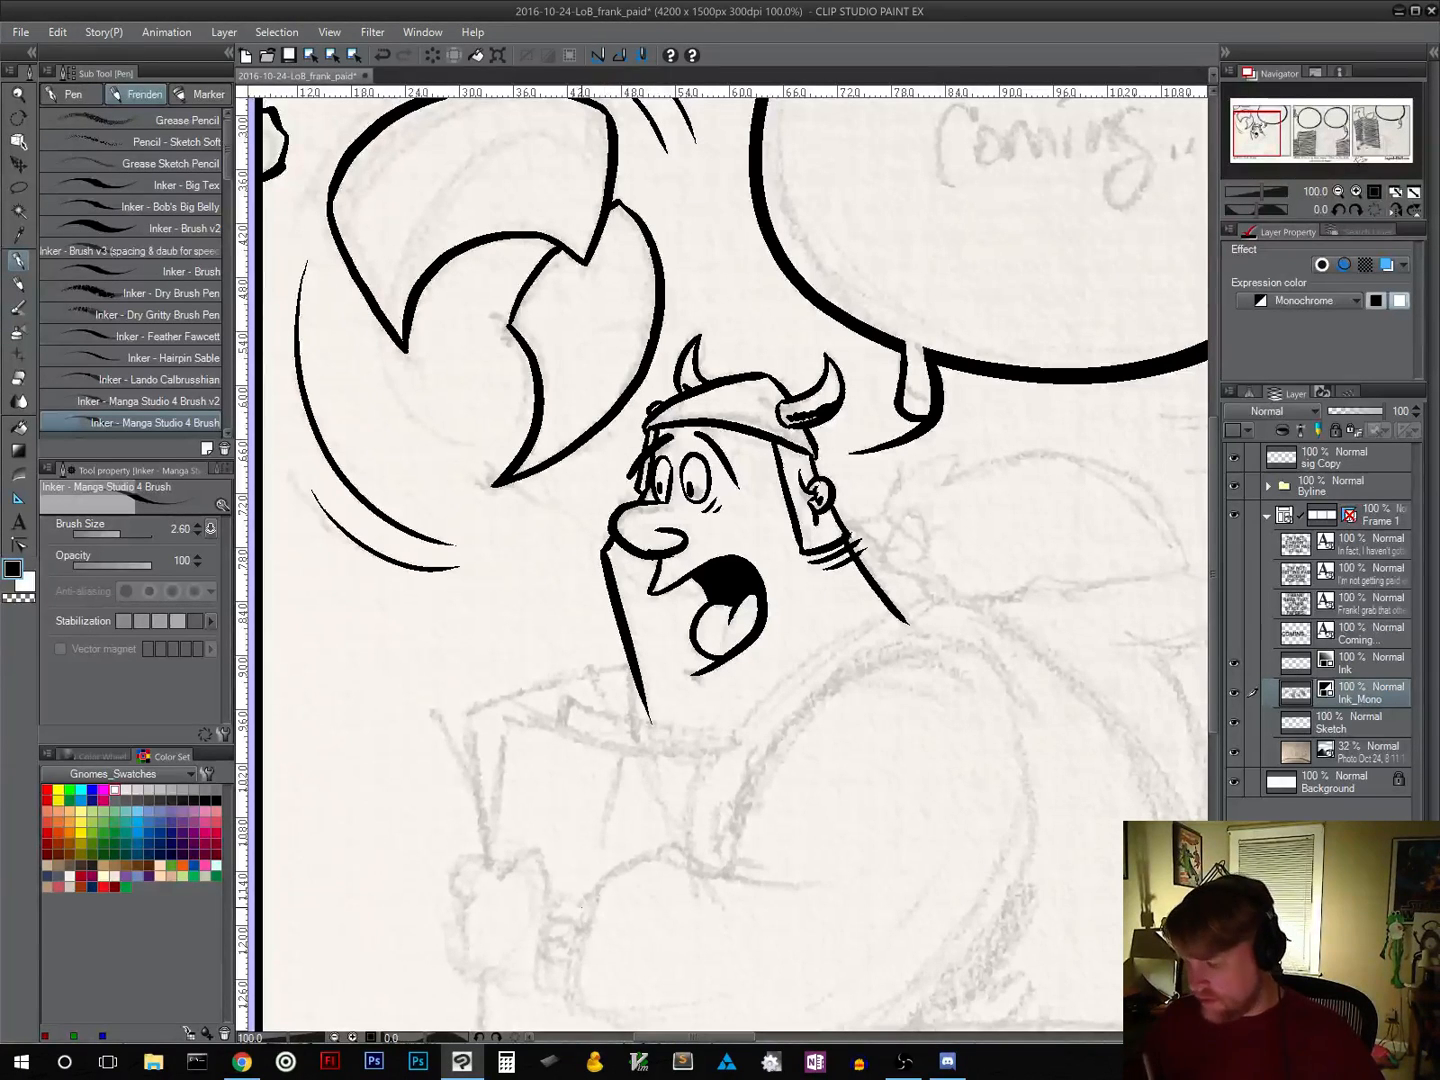
{"action": "key", "text": "ctrl+z"}
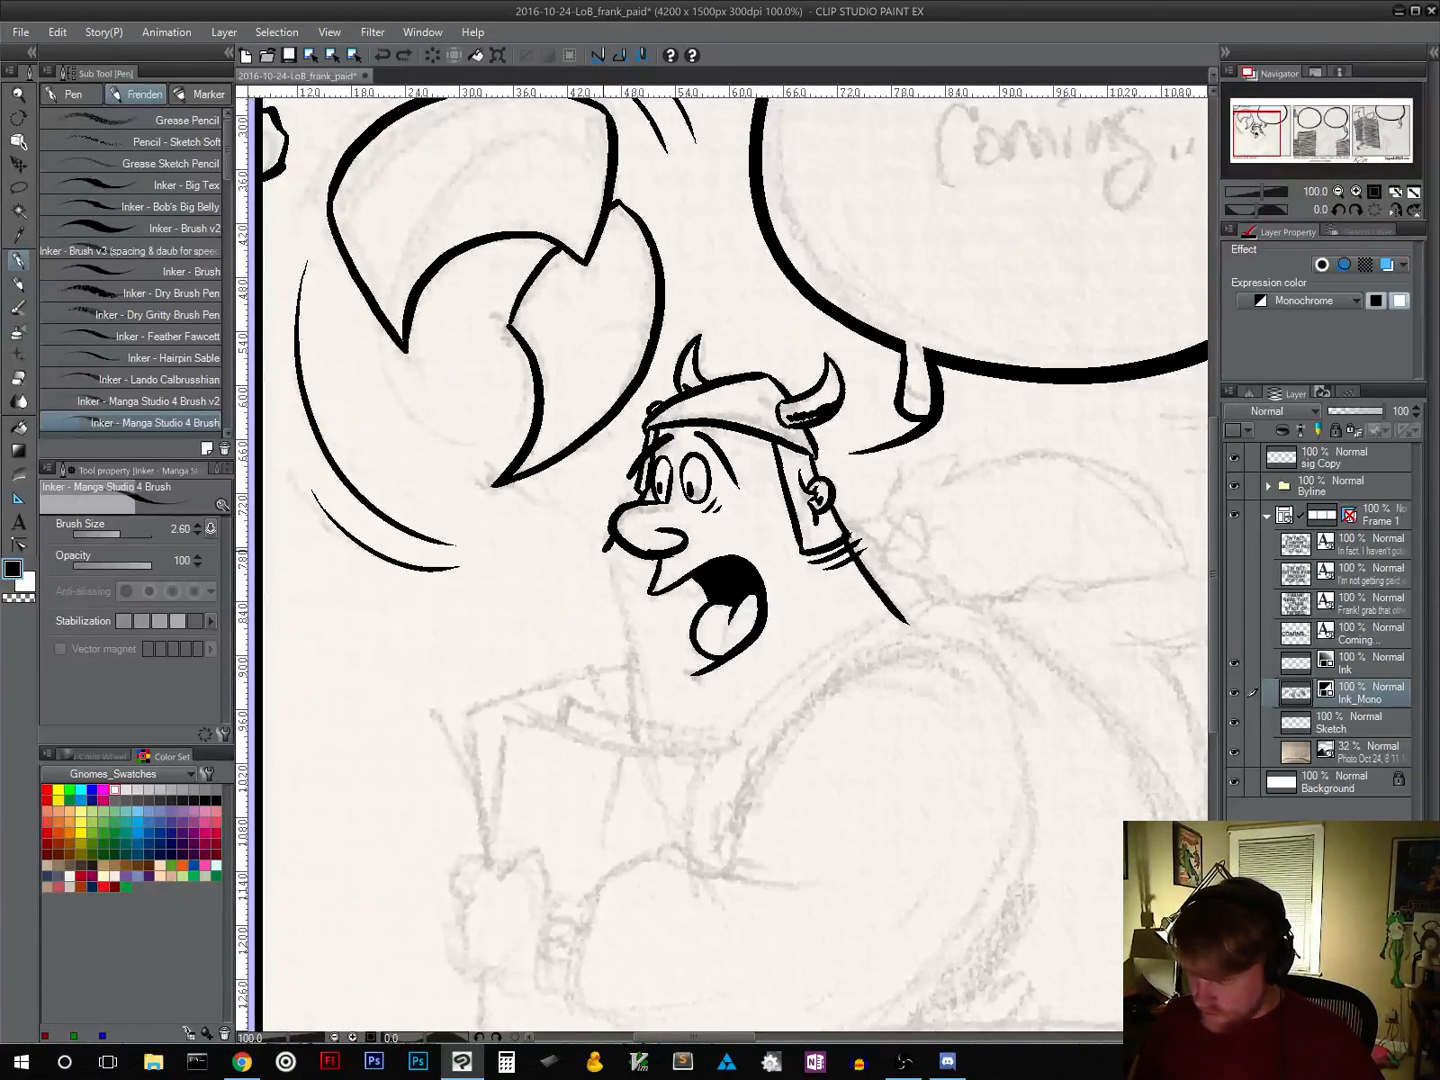
{"action": "left_click_drag", "start_coordinate": [604, 548], "coordinate": [650, 745]}
{"action": "key", "text": "ctrl+z"}
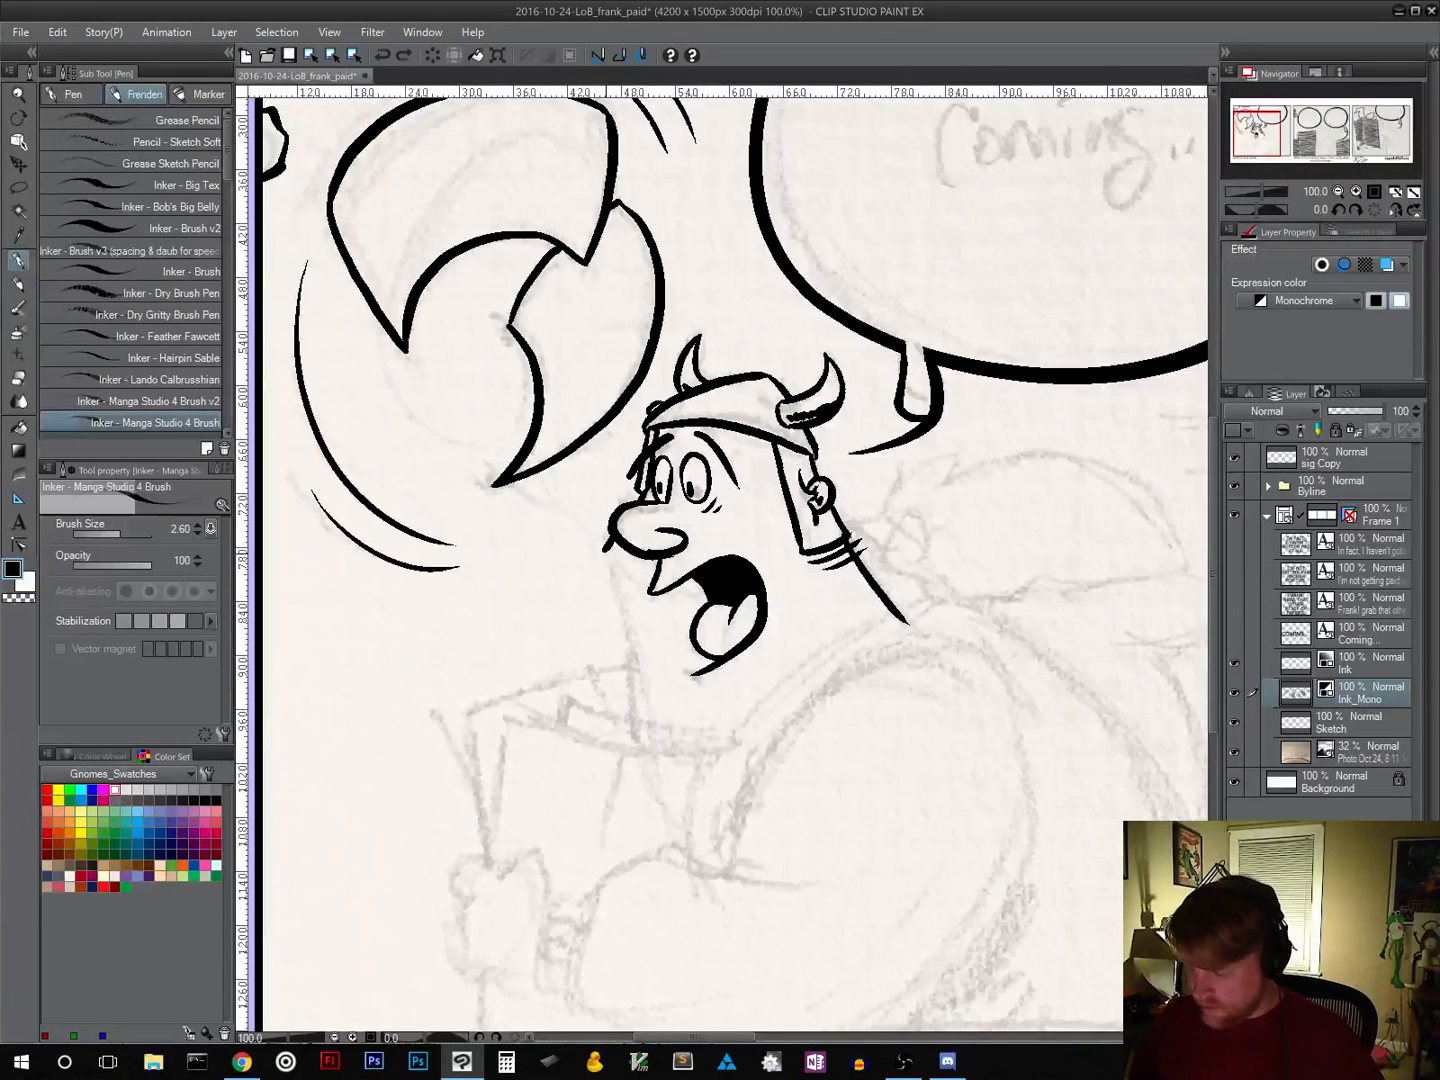
{"action": "left_click_drag", "start_coordinate": [604, 551], "coordinate": [650, 729]}
{"action": "key", "text": "ctrl+z"}
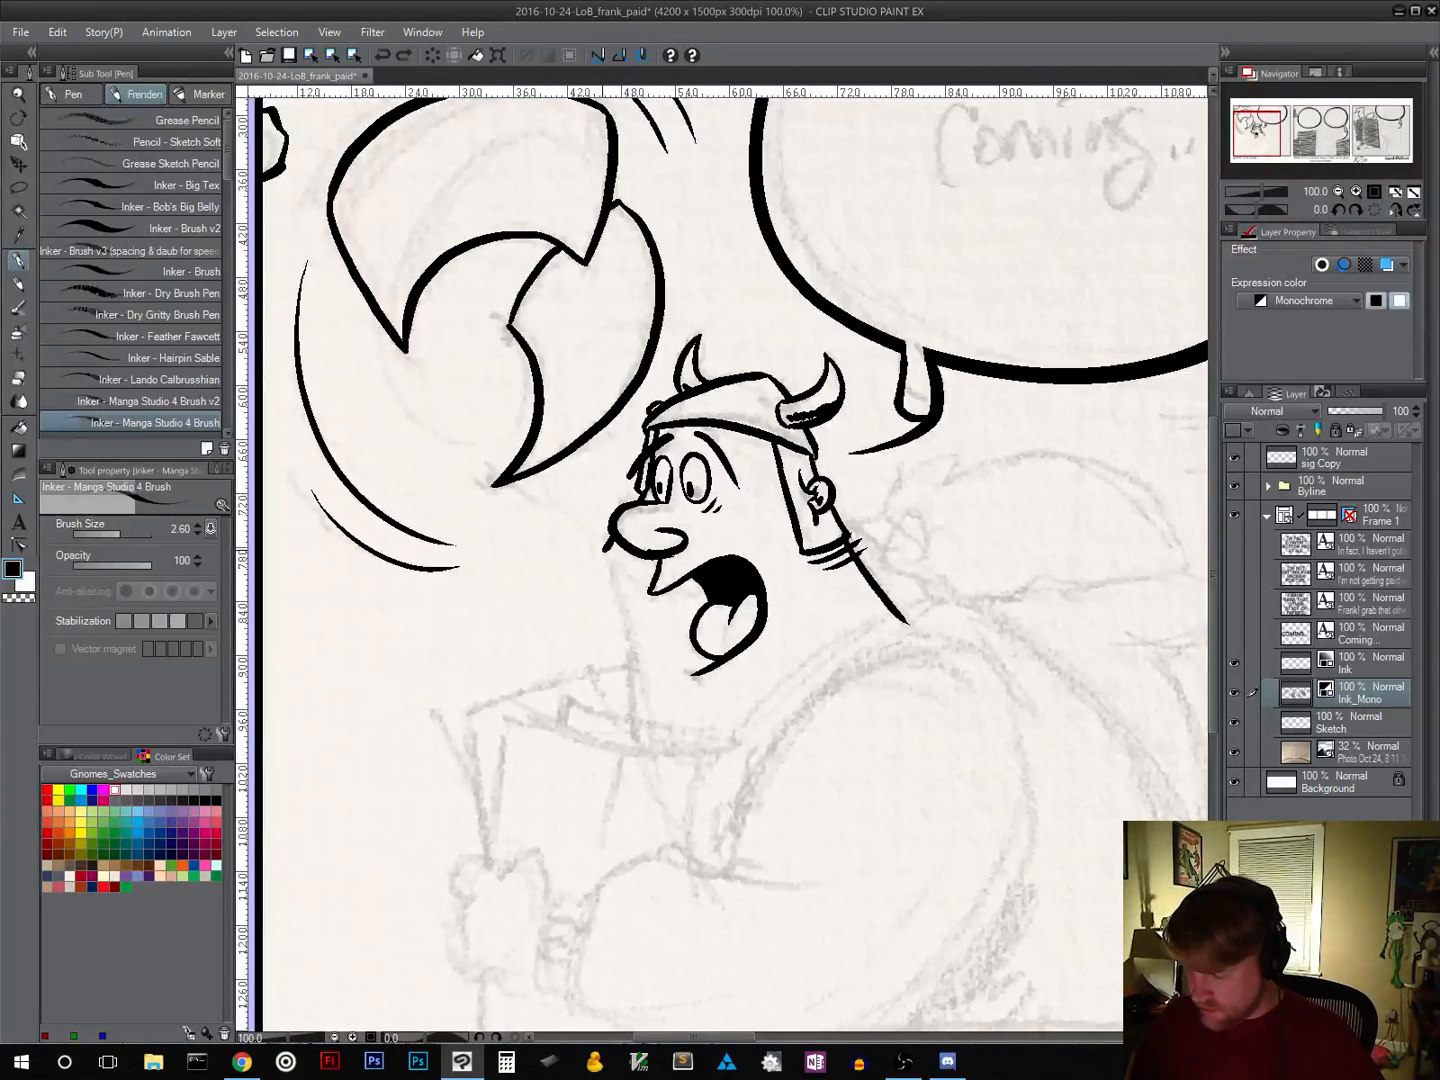
{"action": "left_click_drag", "start_coordinate": [603, 550], "coordinate": [645, 734]}
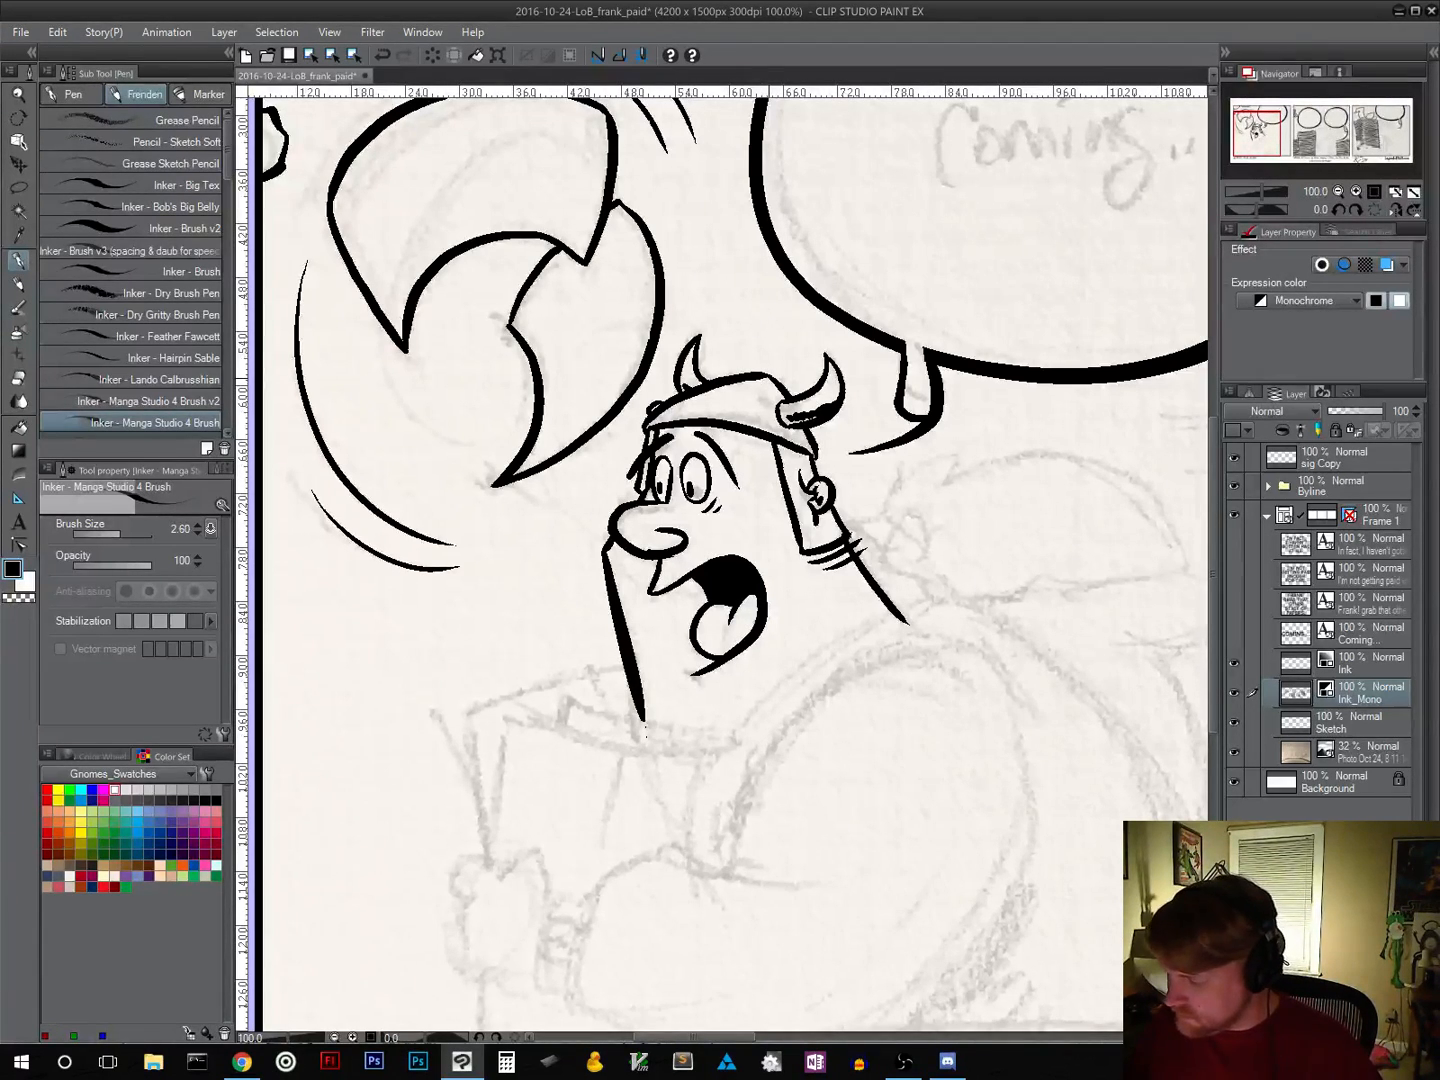
Step: Ink small round studs across the helmet between the two horns, redoing misplaced ones
{"action": "mouse_move", "coordinate": [757, 380]}
{"action": "left_mouse_down"}
{"action": "mouse_move", "coordinate": [760, 394]}
{"action": "mouse_move", "coordinate": [678, 411]}
{"action": "left_mouse_up"}
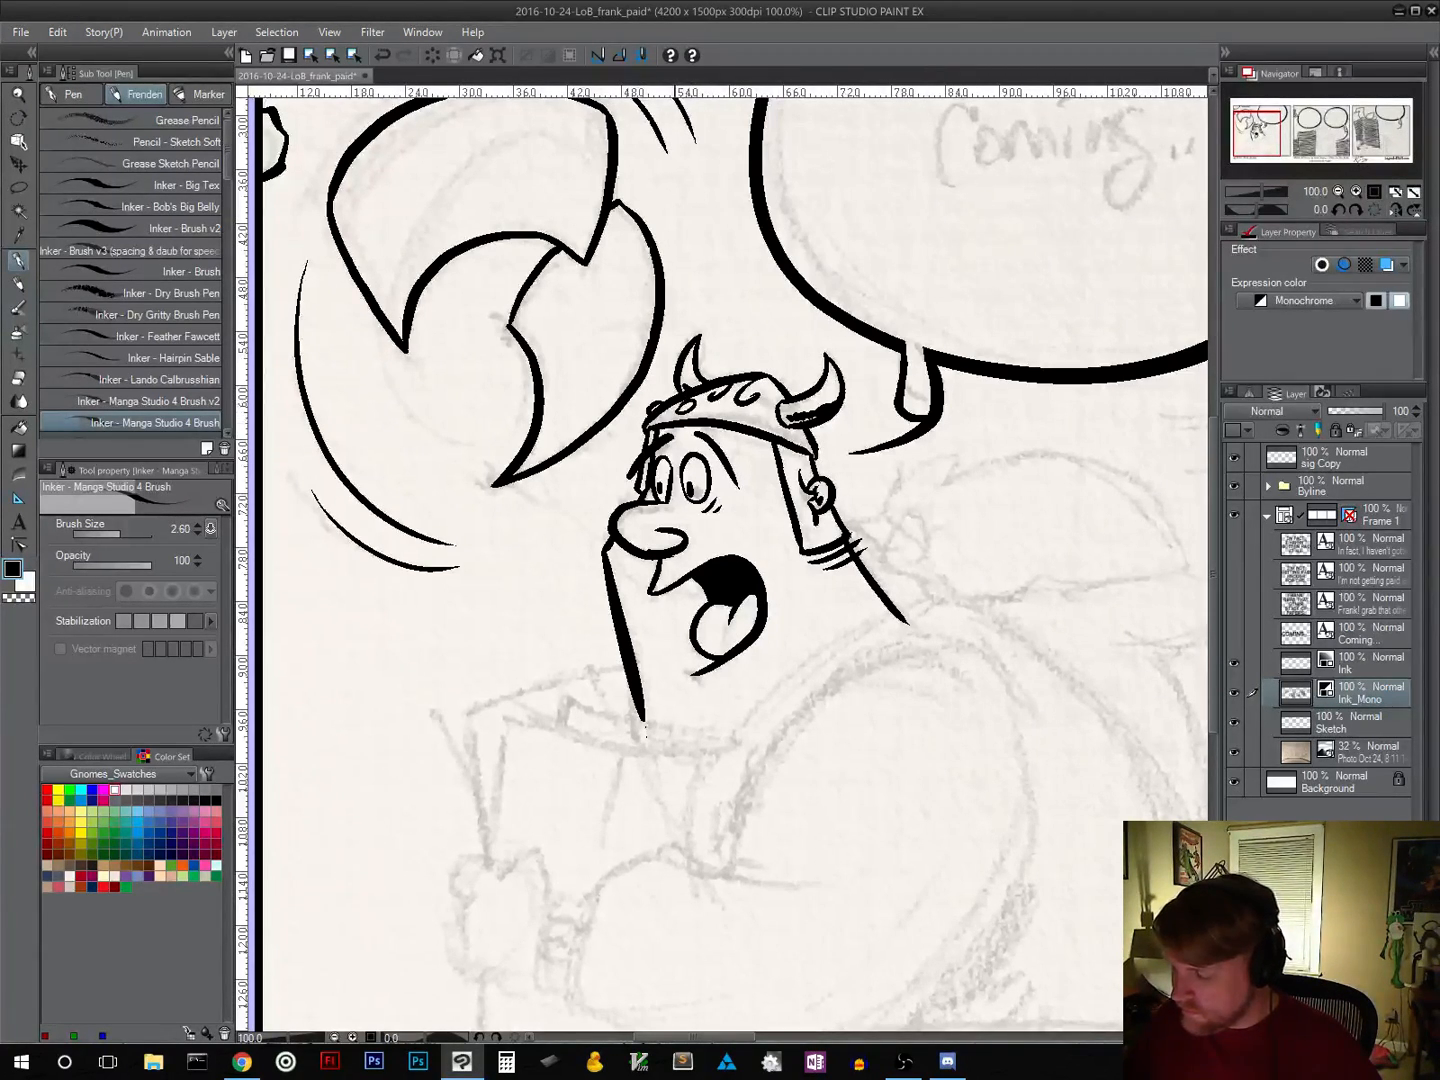
{"action": "key", "text": "ctrl+z"}
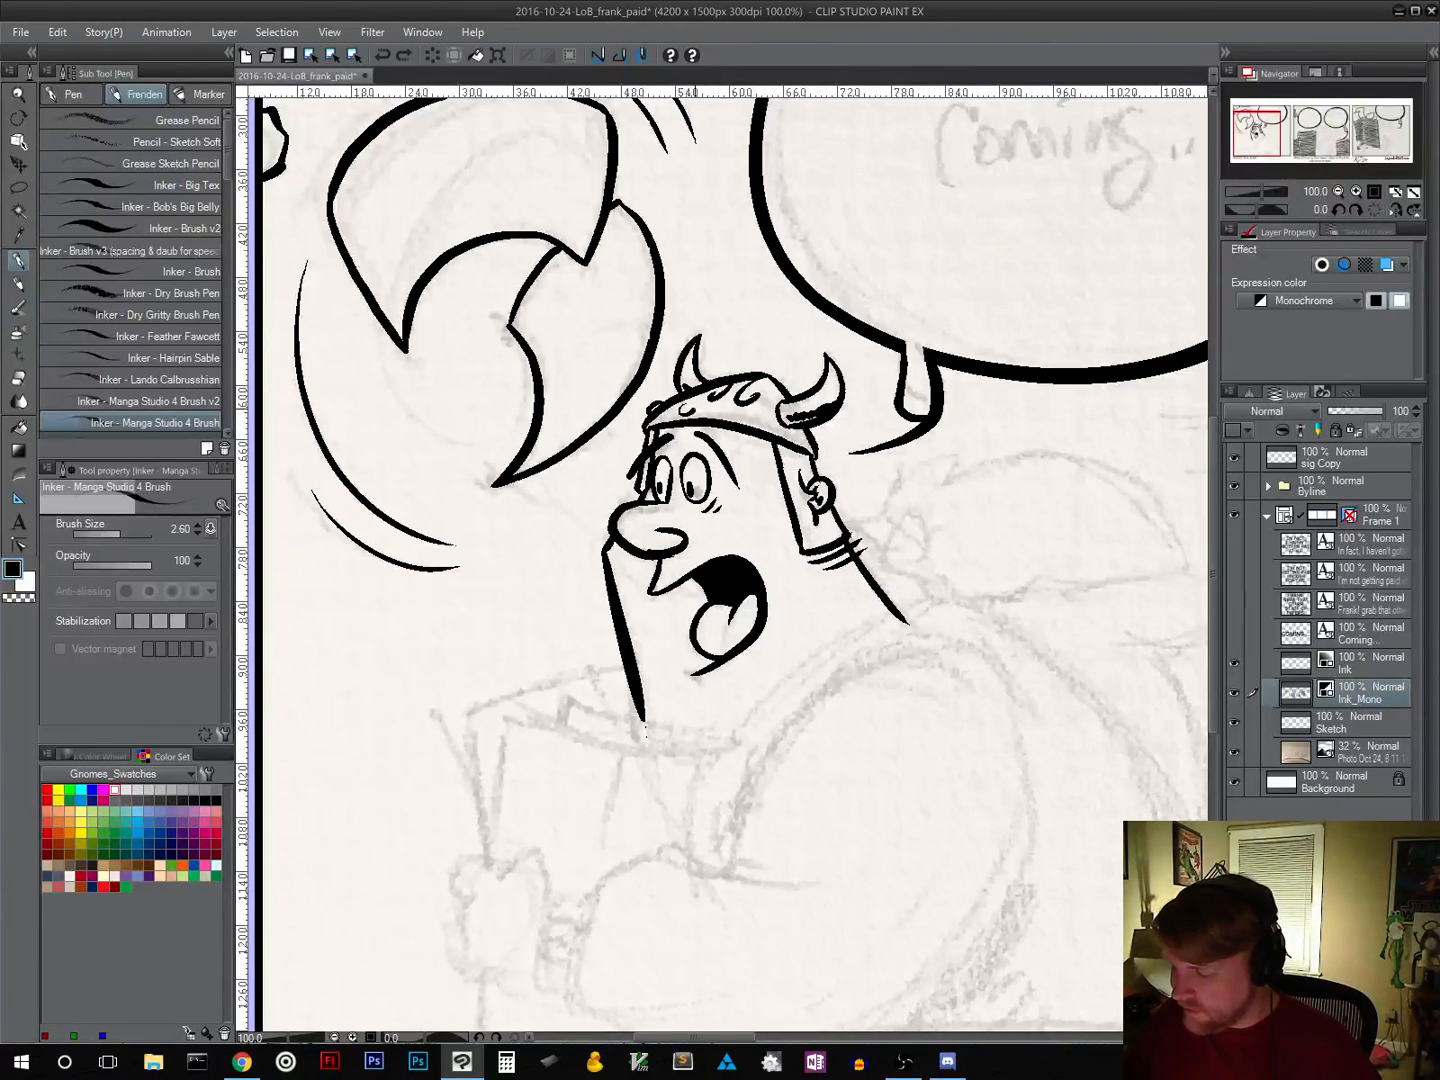
{"action": "left_click_drag", "start_coordinate": [682, 412], "coordinate": [733, 399]}
{"action": "key", "text": "ctrl+z"}
{"action": "key", "text": "ctrl+z"}
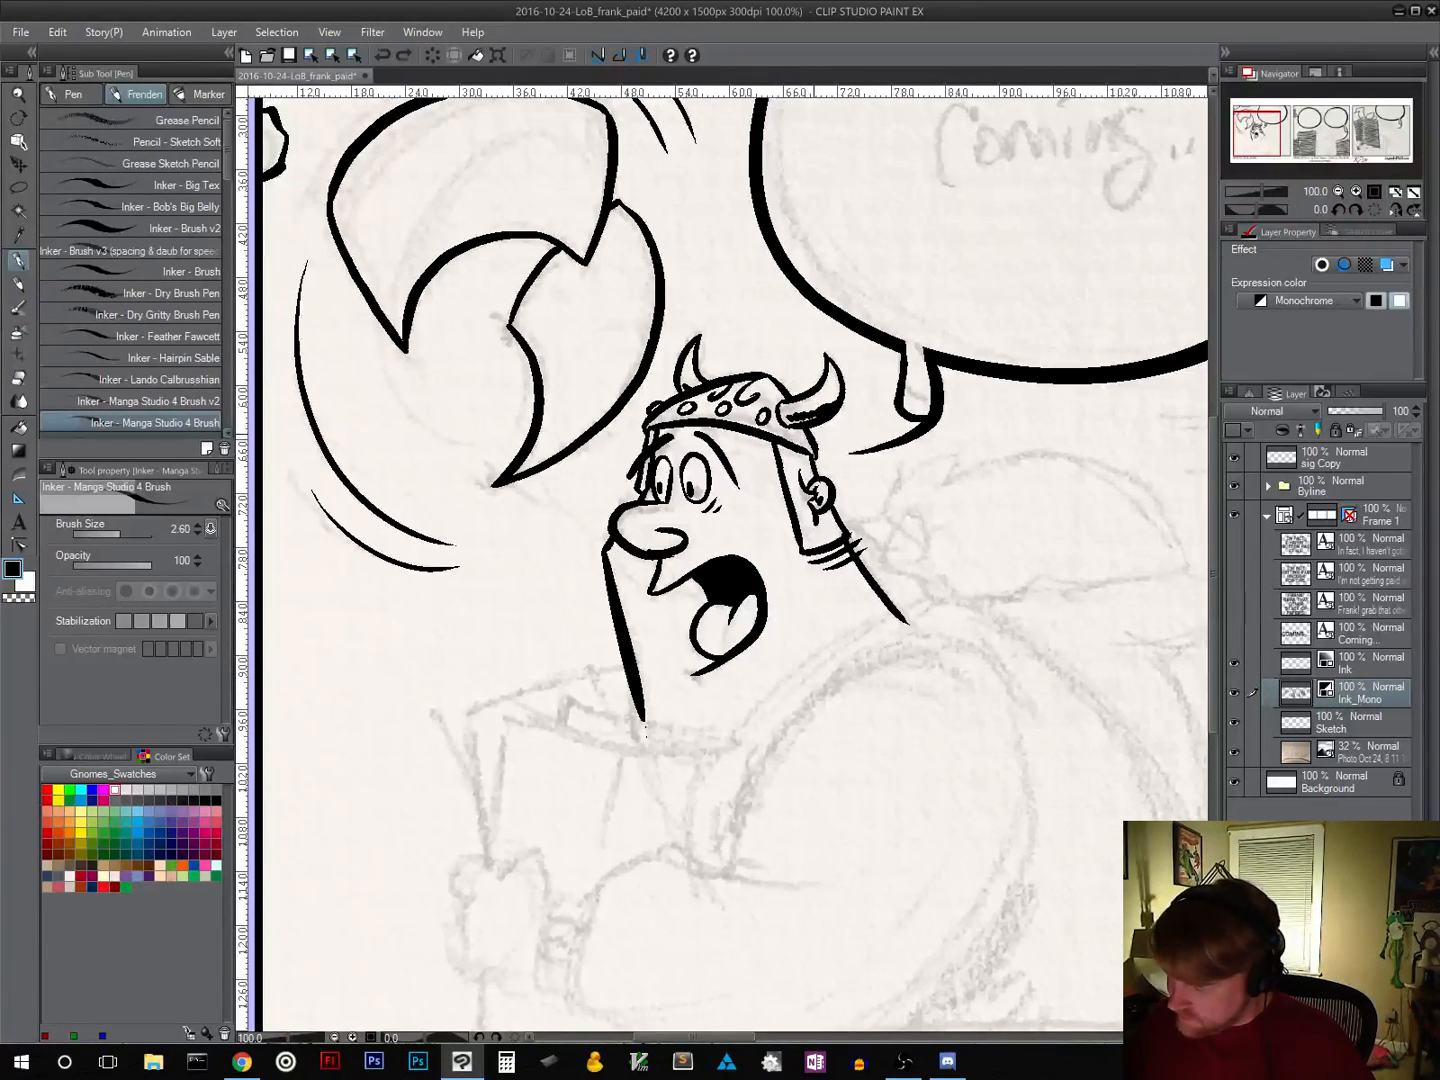
Step: Ink a short lip crease under the character's open mouth, redoing it once, and add small dots on the tongue
{"action": "left_click_drag", "start_coordinate": [814, 433], "coordinate": [817, 452]}
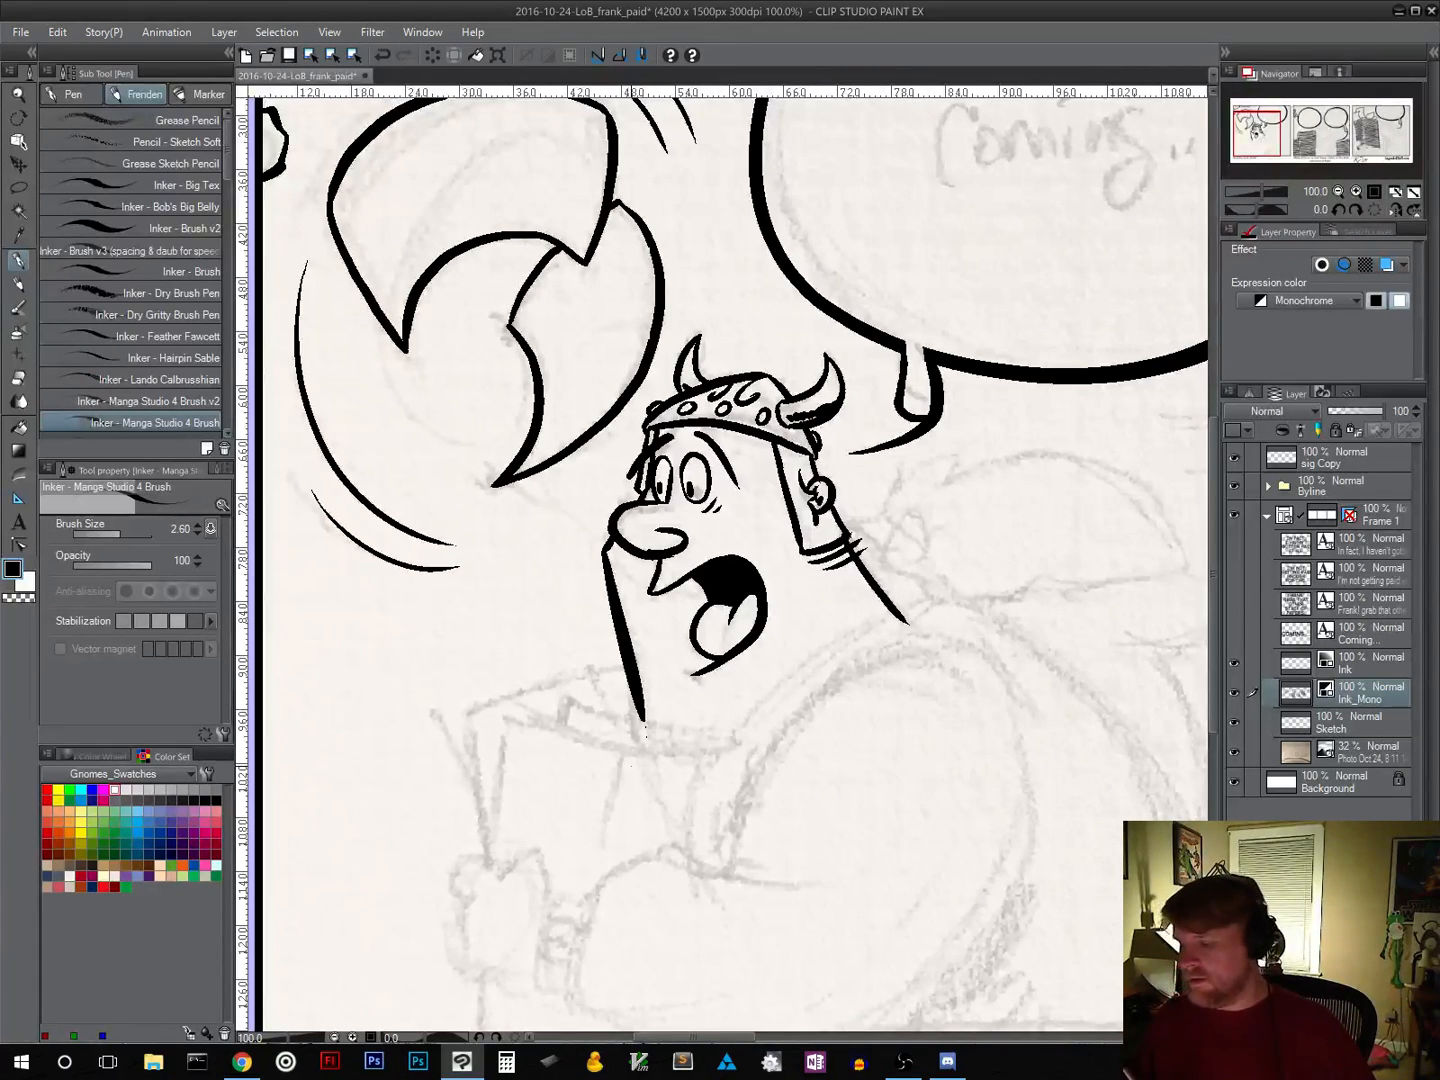
{"action": "left_click_drag", "start_coordinate": [886, 644], "coordinate": [737, 522]}
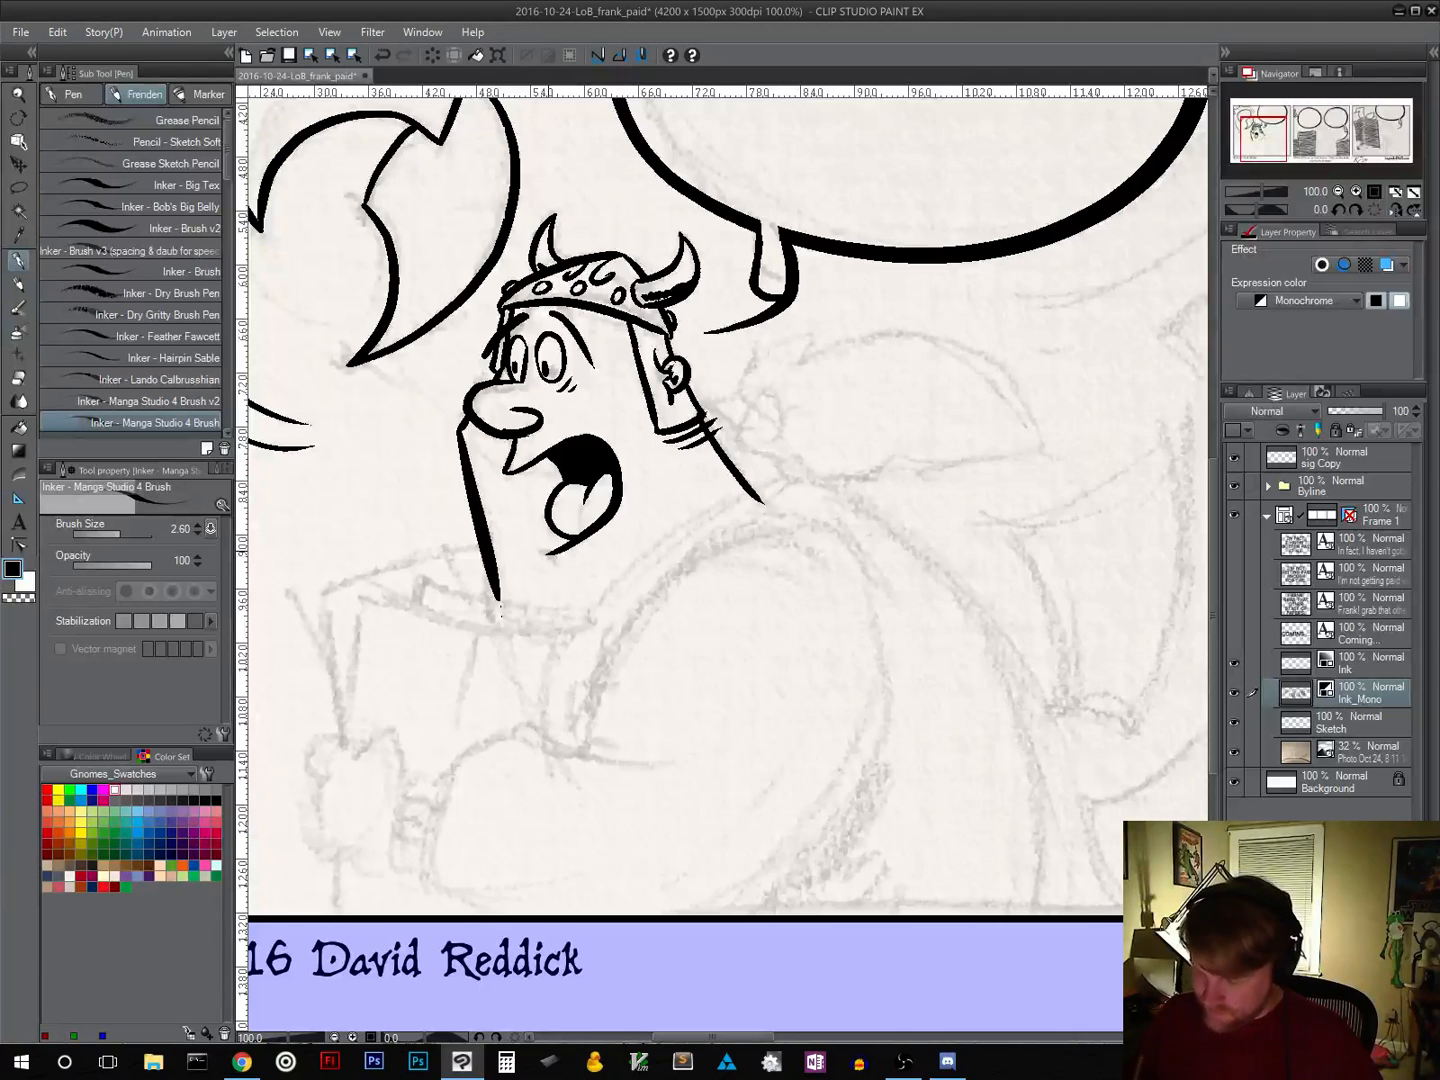
{"action": "left_click_drag", "start_coordinate": [548, 553], "coordinate": [565, 562]}
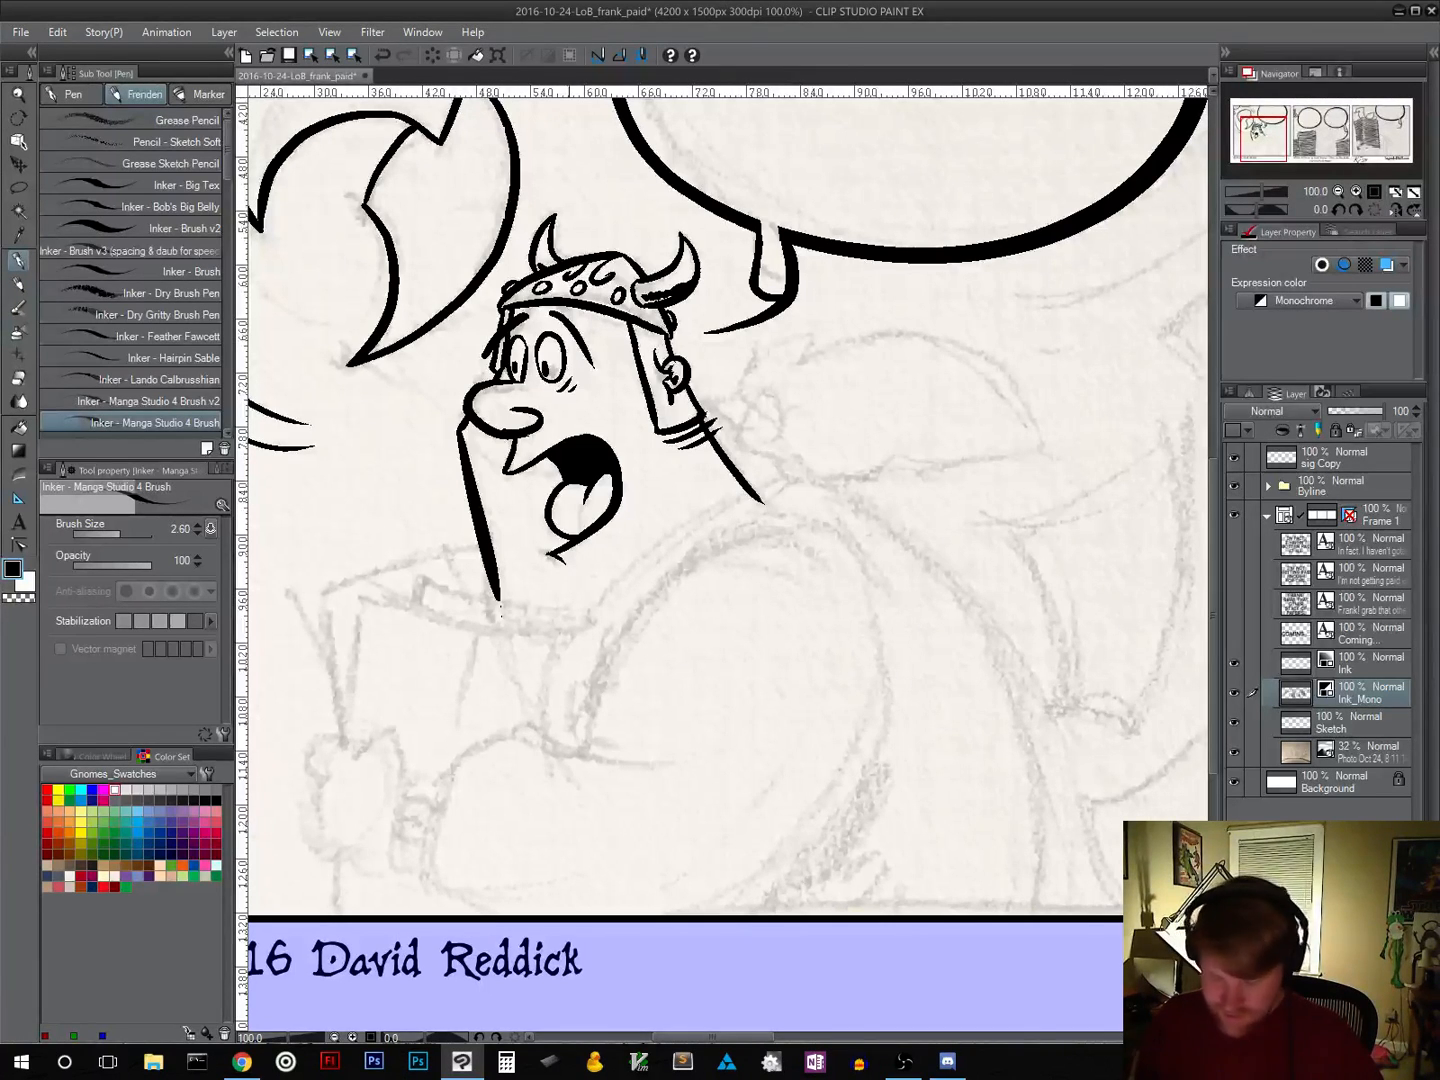
{"action": "key", "text": "ctrl+z"}
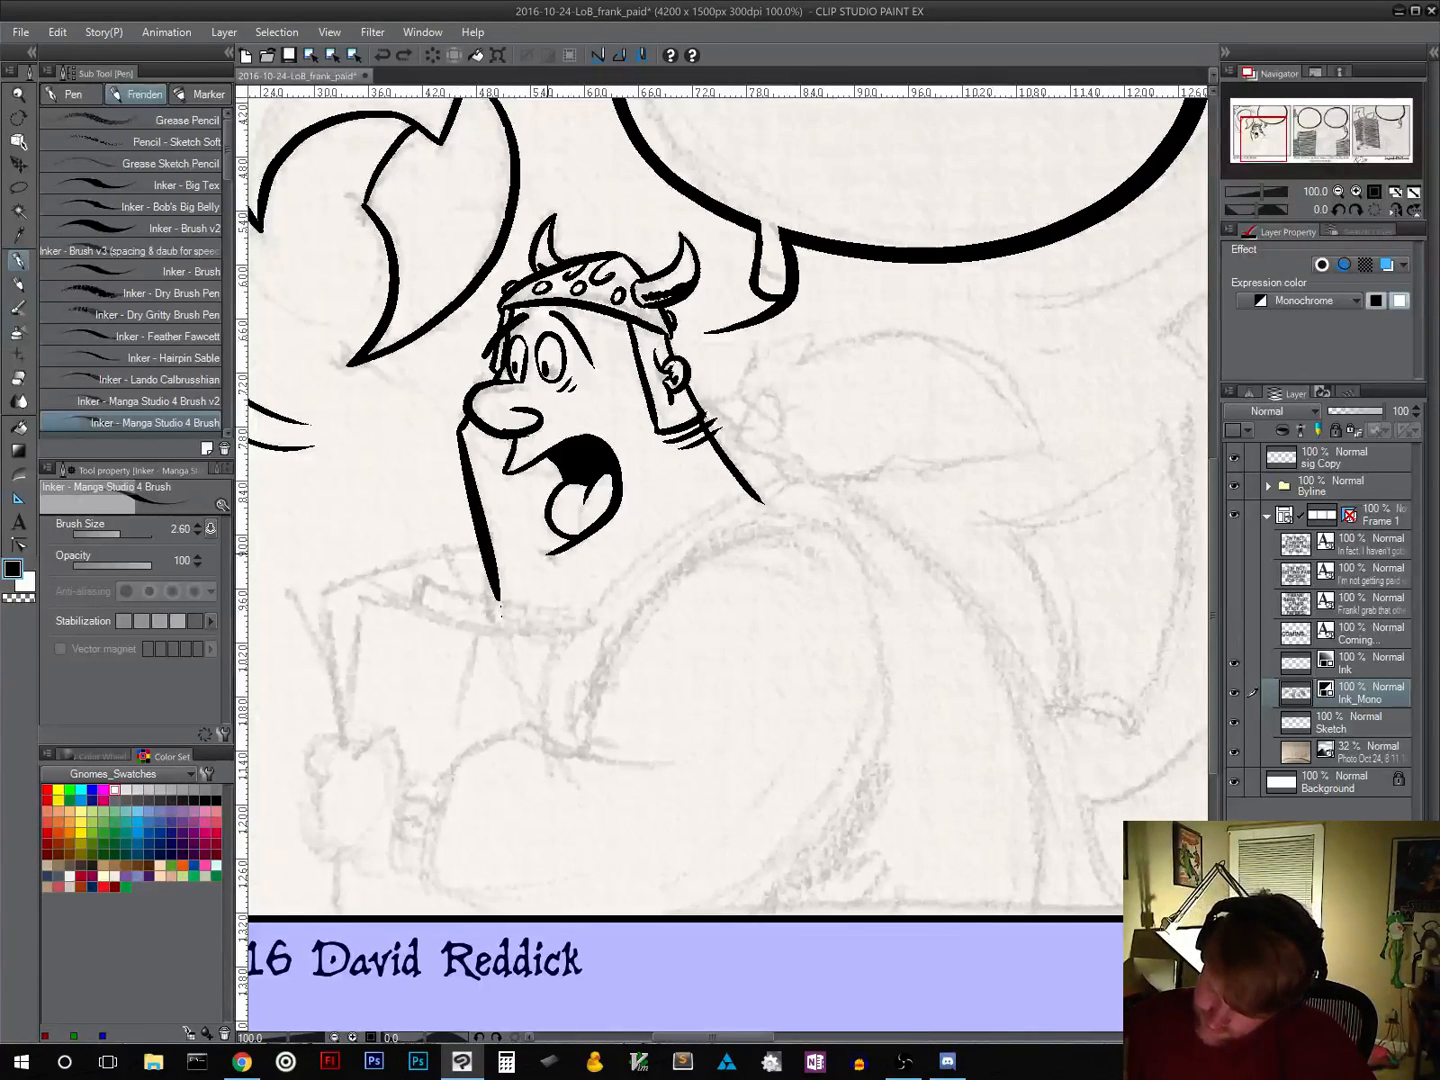
{"action": "left_click_drag", "start_coordinate": [545, 555], "coordinate": [572, 562]}
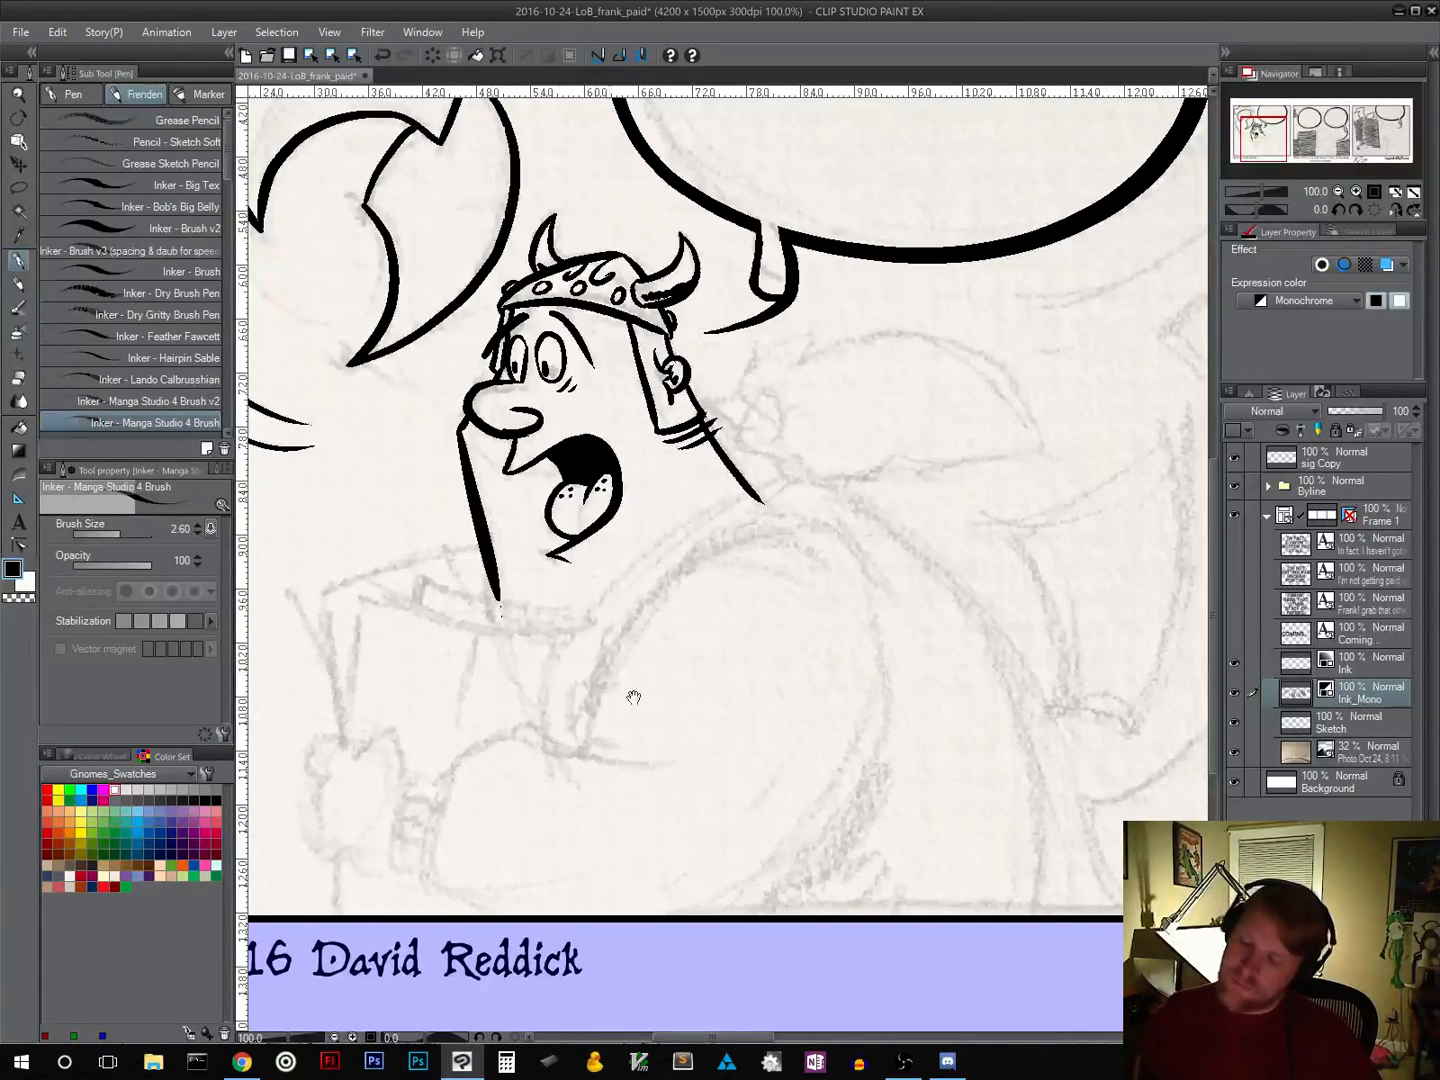
{"action": "left_click_drag", "start_coordinate": [634, 697], "coordinate": [923, 636]}
{"action": "left_click_drag", "start_coordinate": [906, 555], "coordinate": [813, 862]}
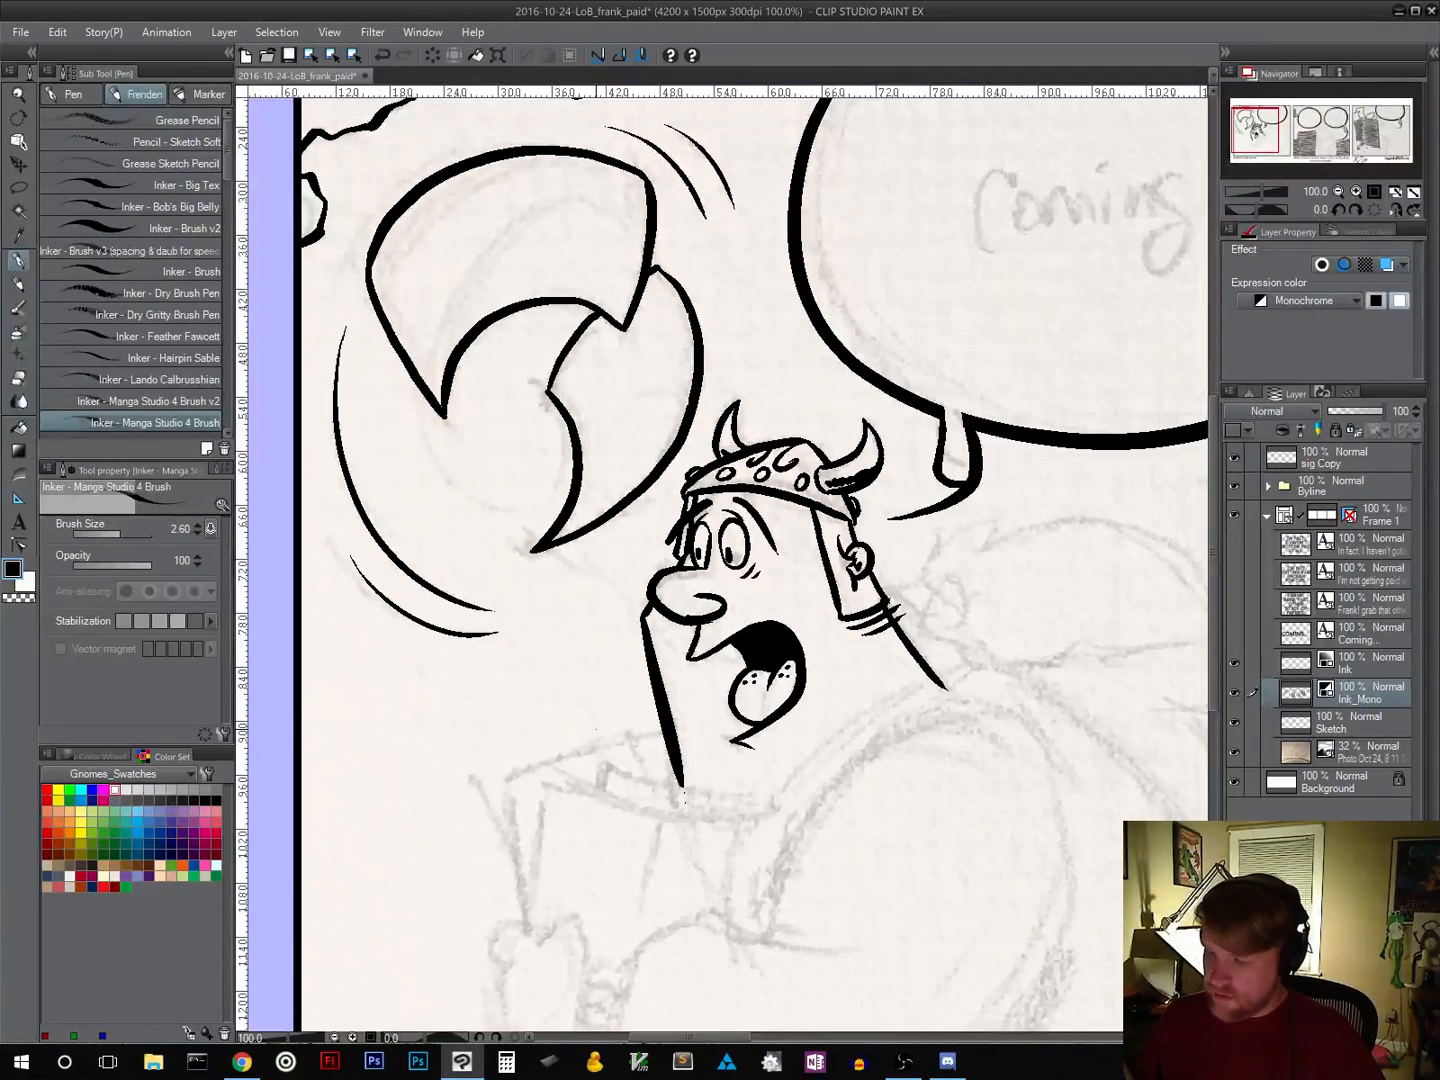
Step: Ink the character's shoulder and upper arm as one heavy curved stroke from the inner elbow around to the panel's bottom border
{"action": "left_click_drag", "start_coordinate": [826, 831], "coordinate": [819, 495]}
{"action": "key", "text": "r"}
{"action": "left_click_drag", "start_coordinate": [903, 604], "coordinate": [929, 446]}
{"action": "left_click_drag", "start_coordinate": [905, 593], "coordinate": [801, 649]}
{"action": "key", "text": "r"}
{"action": "left_click_drag", "start_coordinate": [868, 488], "coordinate": [882, 569]}
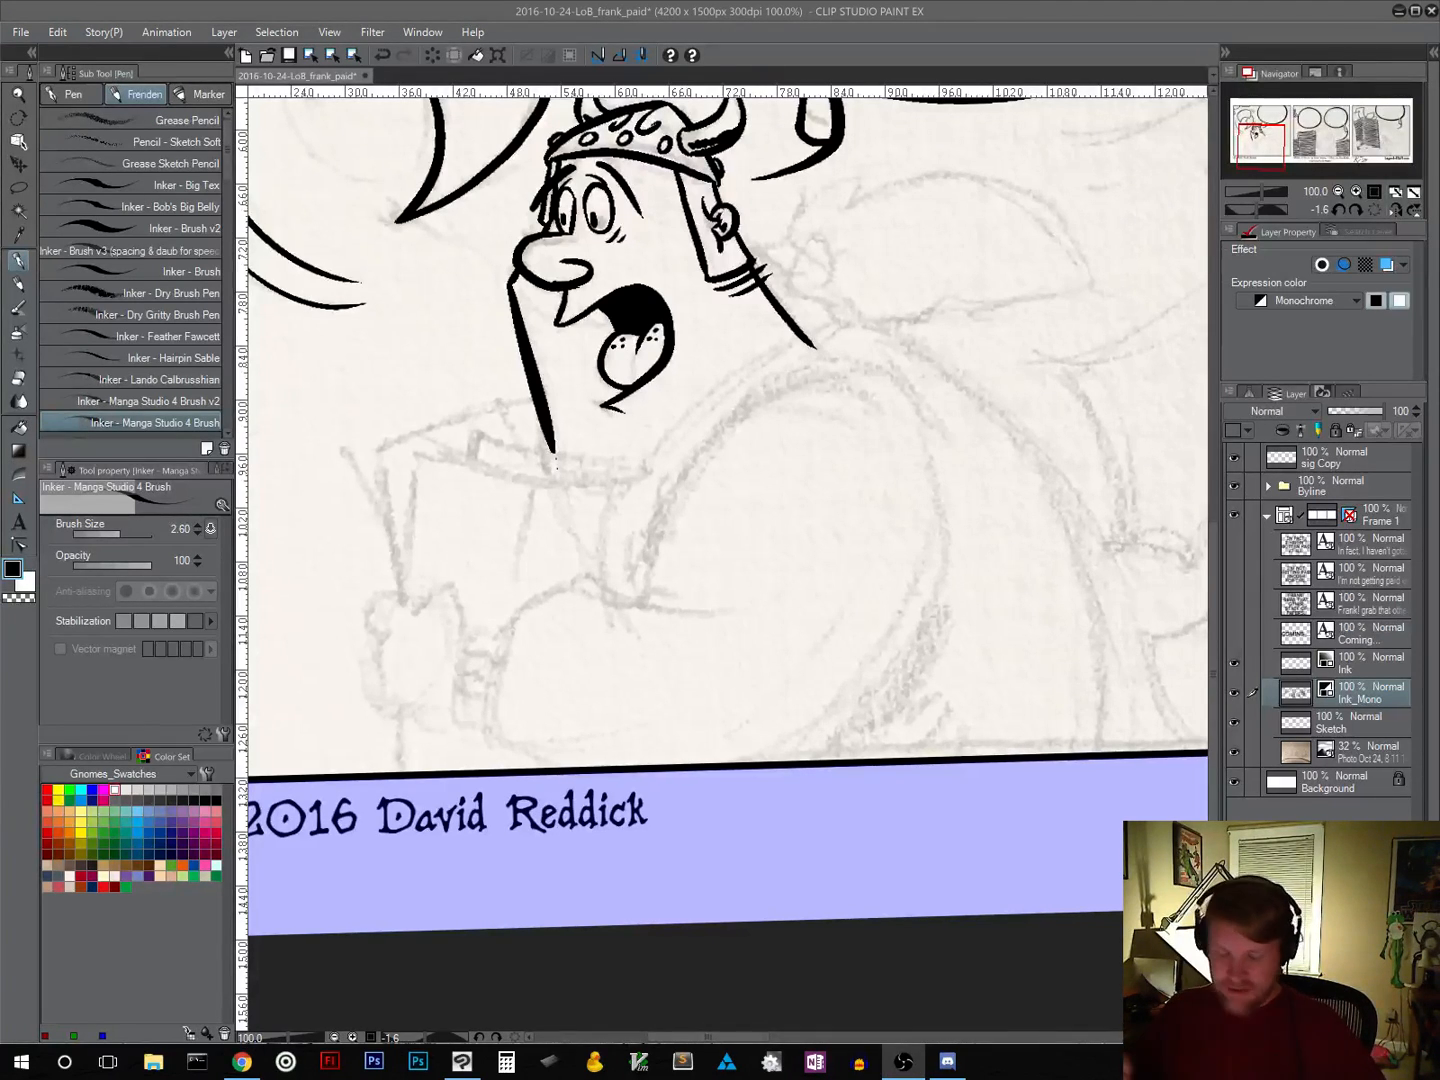
{"action": "left_click", "coordinate": [839, 987]}
{"action": "left_click_drag", "start_coordinate": [864, 580], "coordinate": [827, 618]}
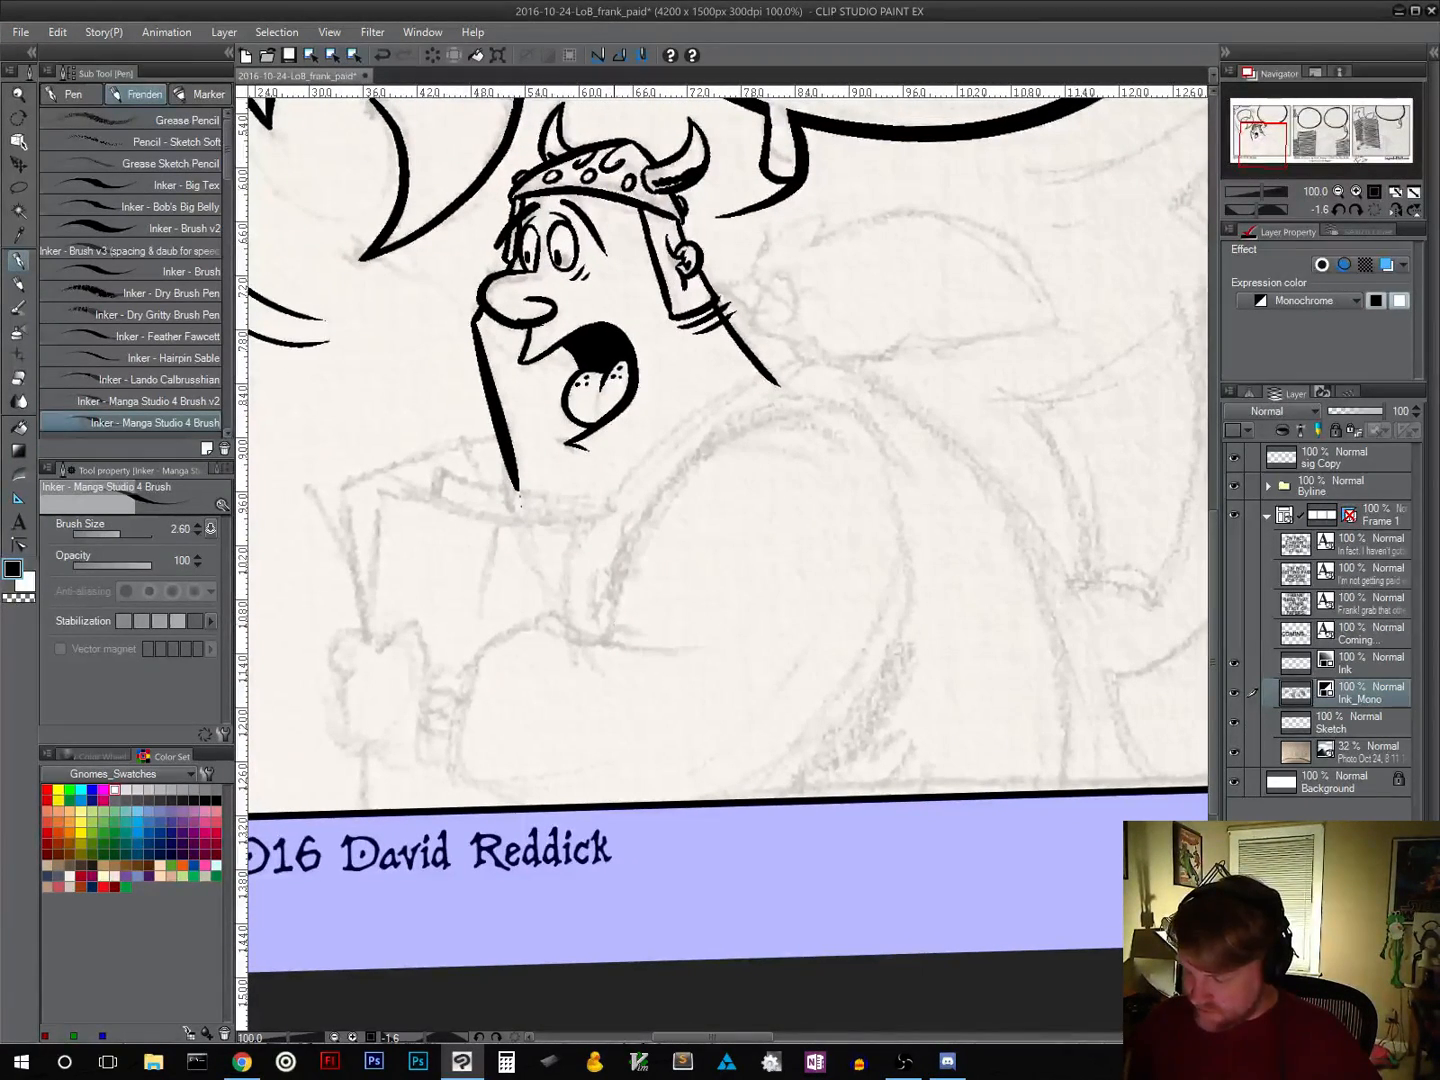
{"action": "mouse_move", "coordinate": [616, 606]}
{"action": "left_mouse_down"}
{"action": "mouse_move", "coordinate": [713, 438]}
{"action": "mouse_move", "coordinate": [851, 408]}
{"action": "mouse_move", "coordinate": [914, 566]}
{"action": "mouse_move", "coordinate": [758, 798]}
{"action": "left_mouse_up"}
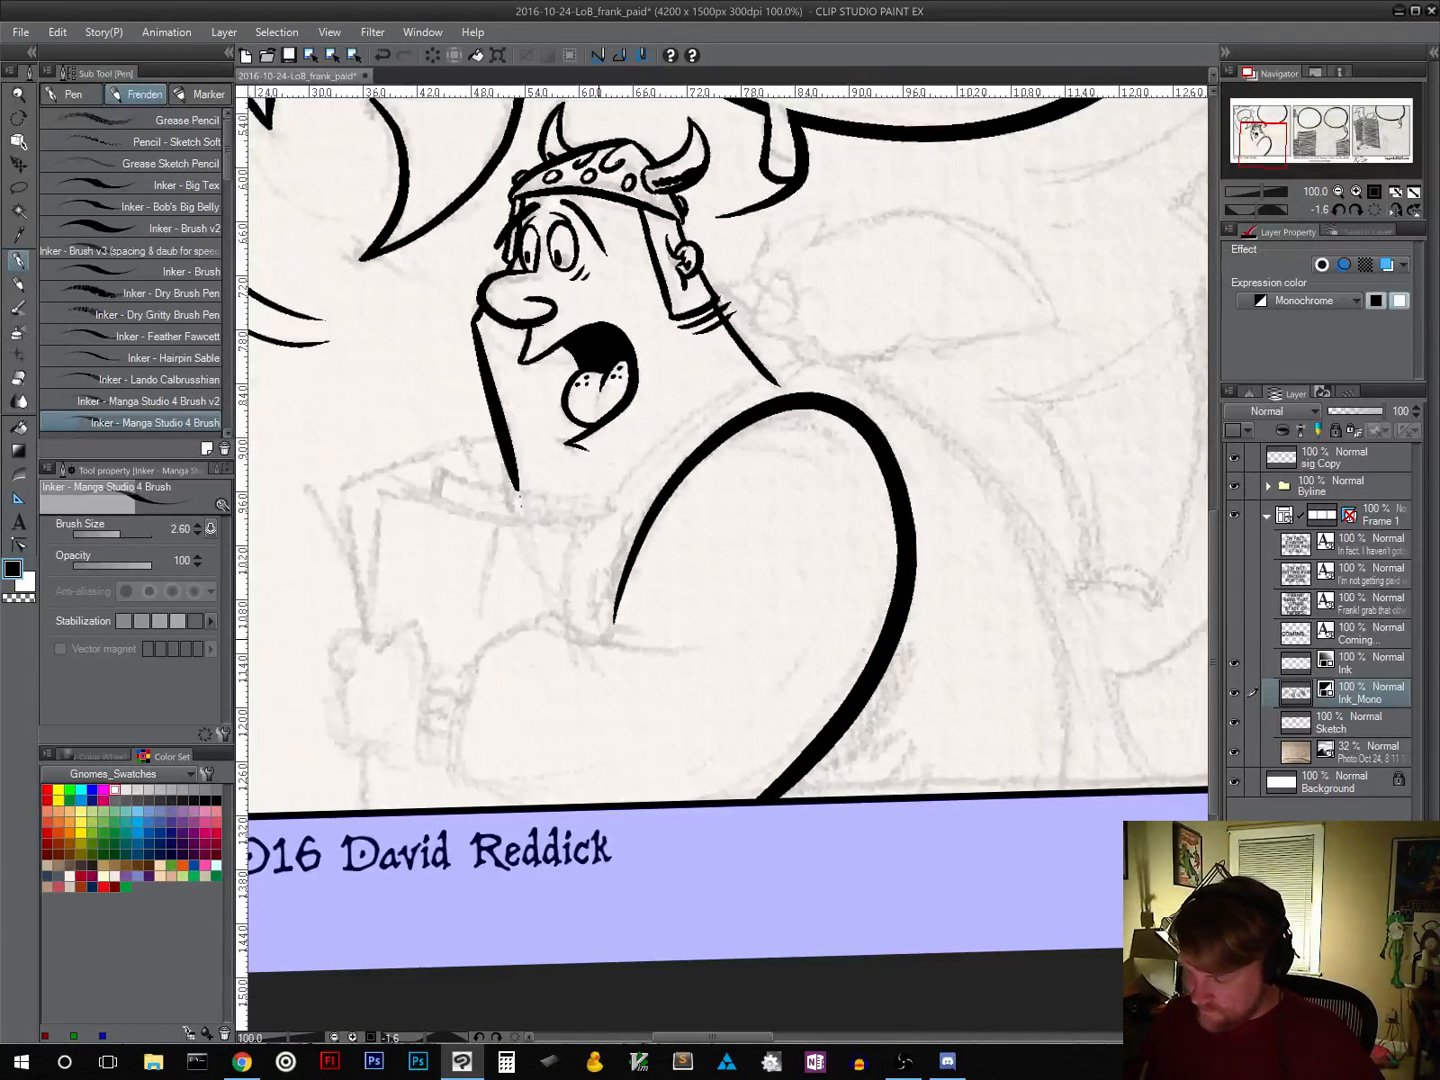
Step: Ink the elbow crease and the rounded forearm down to the panel border, with a ribbed cuff at the wrist
{"action": "left_click_drag", "start_coordinate": [599, 640], "coordinate": [640, 628]}
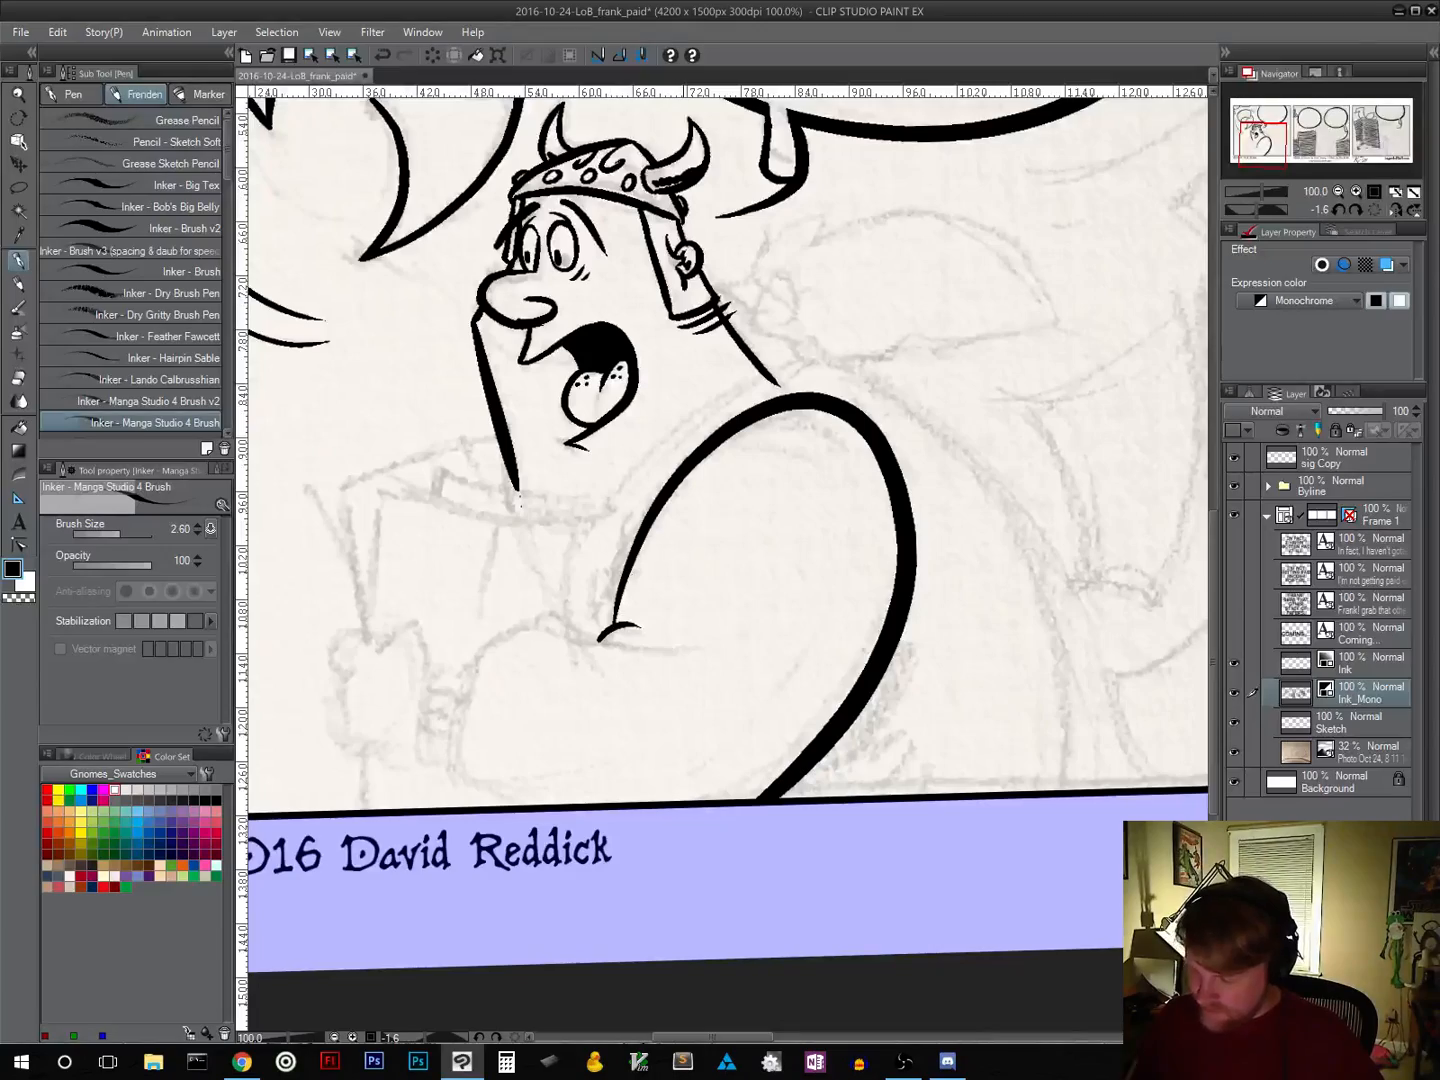
{"action": "left_click_drag", "start_coordinate": [777, 655], "coordinate": [977, 571]}
{"action": "key", "text": "r"}
{"action": "left_click_drag", "start_coordinate": [1059, 544], "coordinate": [970, 338]}
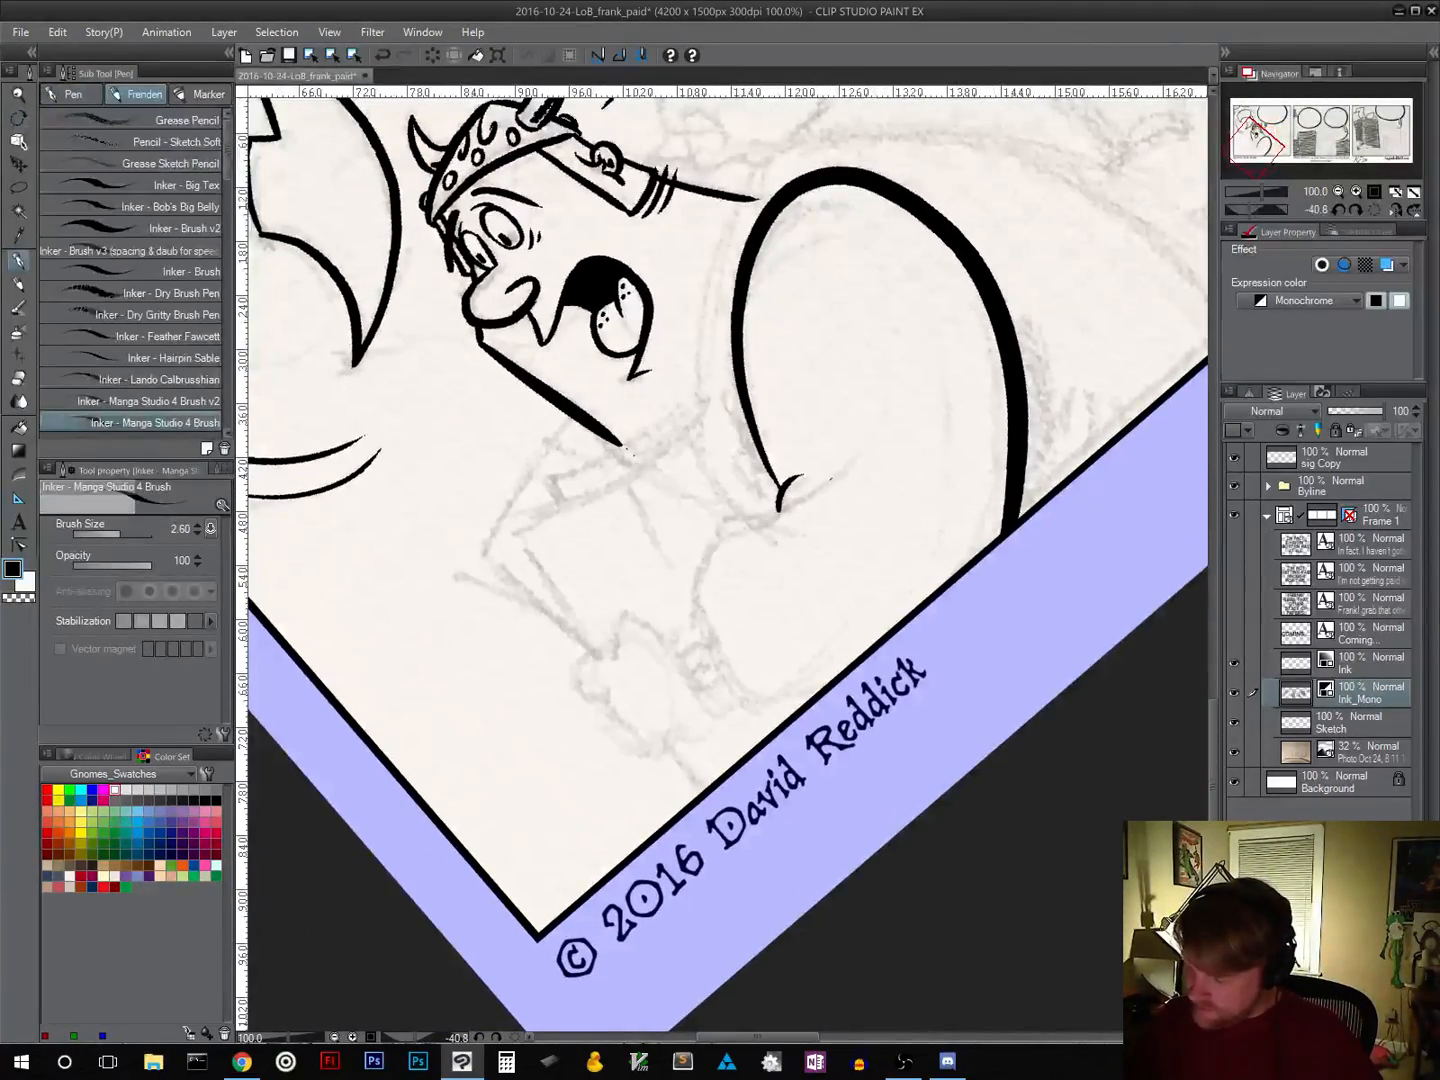
{"action": "mouse_move", "coordinate": [831, 479]}
{"action": "left_mouse_down"}
{"action": "mouse_move", "coordinate": [731, 535]}
{"action": "mouse_move", "coordinate": [703, 576]}
{"action": "mouse_move", "coordinate": [708, 647]}
{"action": "mouse_move", "coordinate": [741, 701]}
{"action": "mouse_move", "coordinate": [799, 715]}
{"action": "left_mouse_up"}
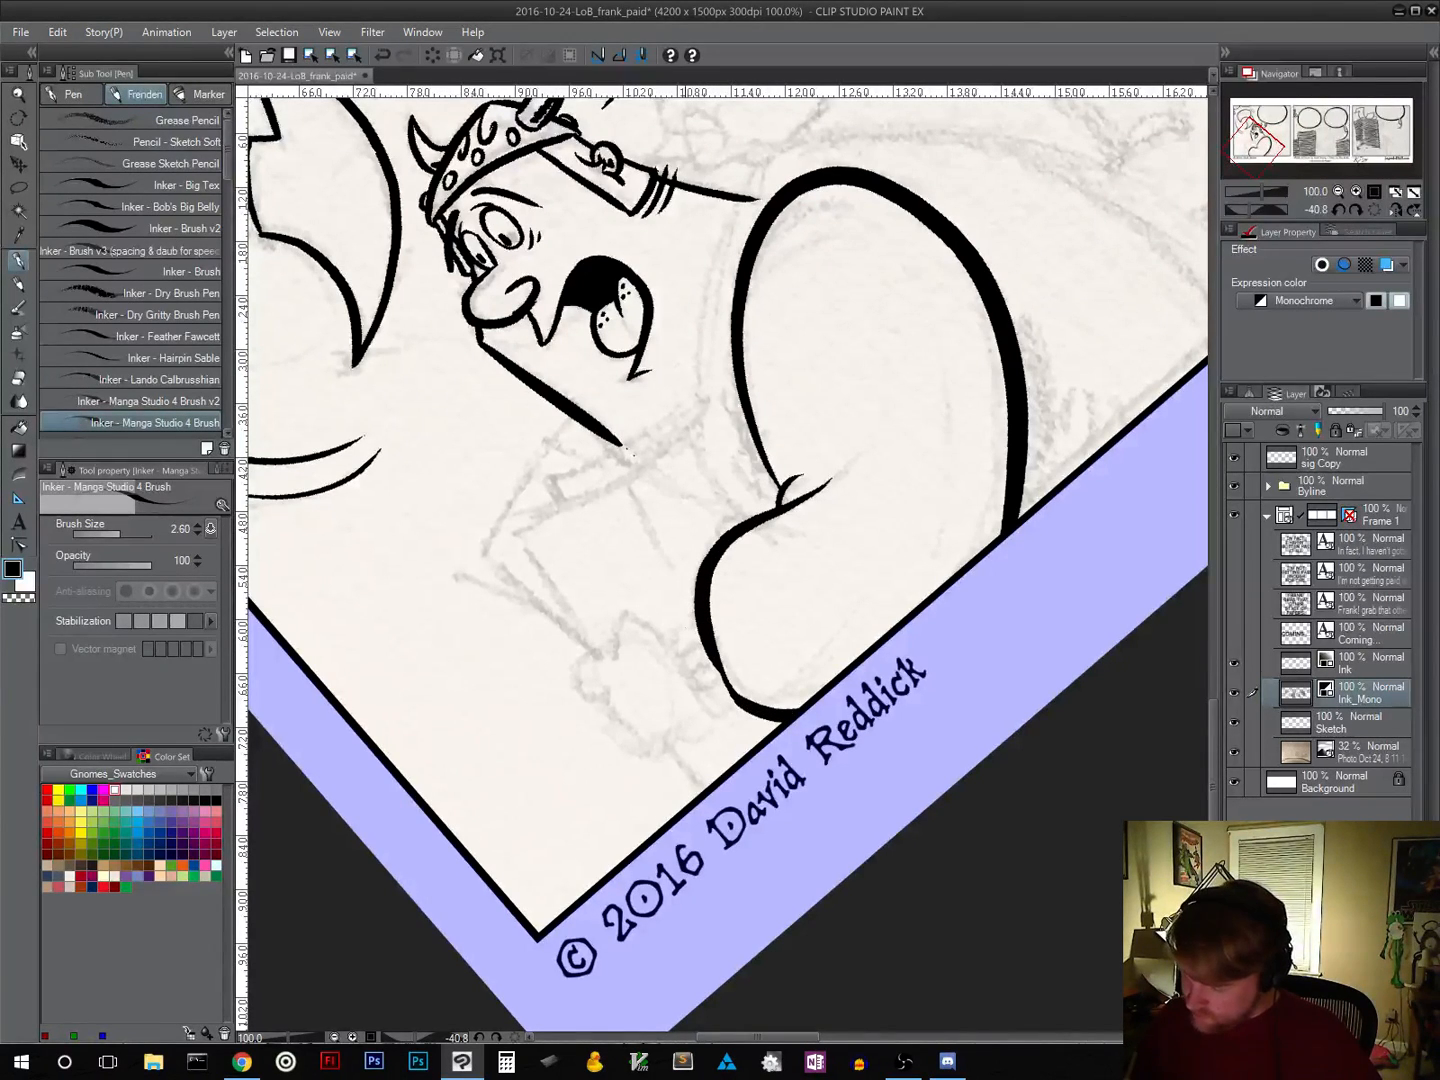
{"action": "mouse_move", "coordinate": [689, 627]}
{"action": "left_mouse_down"}
{"action": "mouse_move", "coordinate": [666, 656]}
{"action": "mouse_move", "coordinate": [706, 710]}
{"action": "mouse_move", "coordinate": [733, 714]}
{"action": "left_mouse_up"}
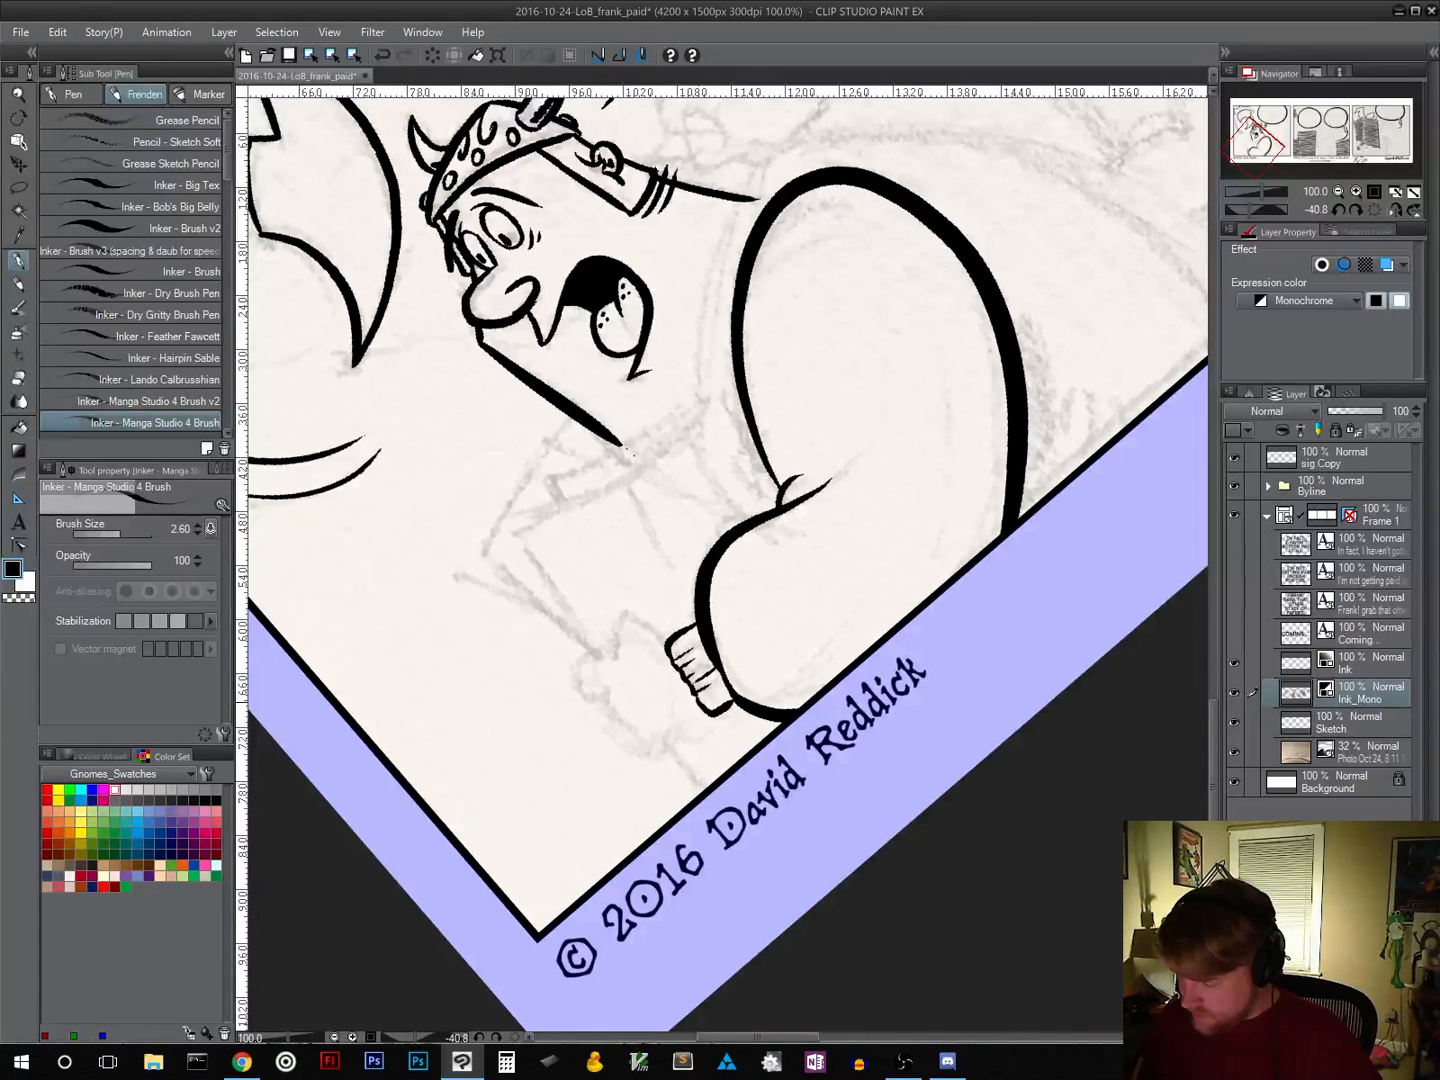
{"action": "left_click_drag", "start_coordinate": [724, 689], "coordinate": [712, 704]}
Step: Ink the clenched hand beyond the ribbed cuff, including the thumb, the curled fingers and the lower edge back to the wrist
{"action": "left_click_drag", "start_coordinate": [824, 787], "coordinate": [755, 750]}
{"action": "key", "text": "r"}
{"action": "left_click_drag", "start_coordinate": [888, 775], "coordinate": [755, 779]}
{"action": "left_click_drag", "start_coordinate": [911, 852], "coordinate": [822, 629]}
{"action": "key", "text": "p"}
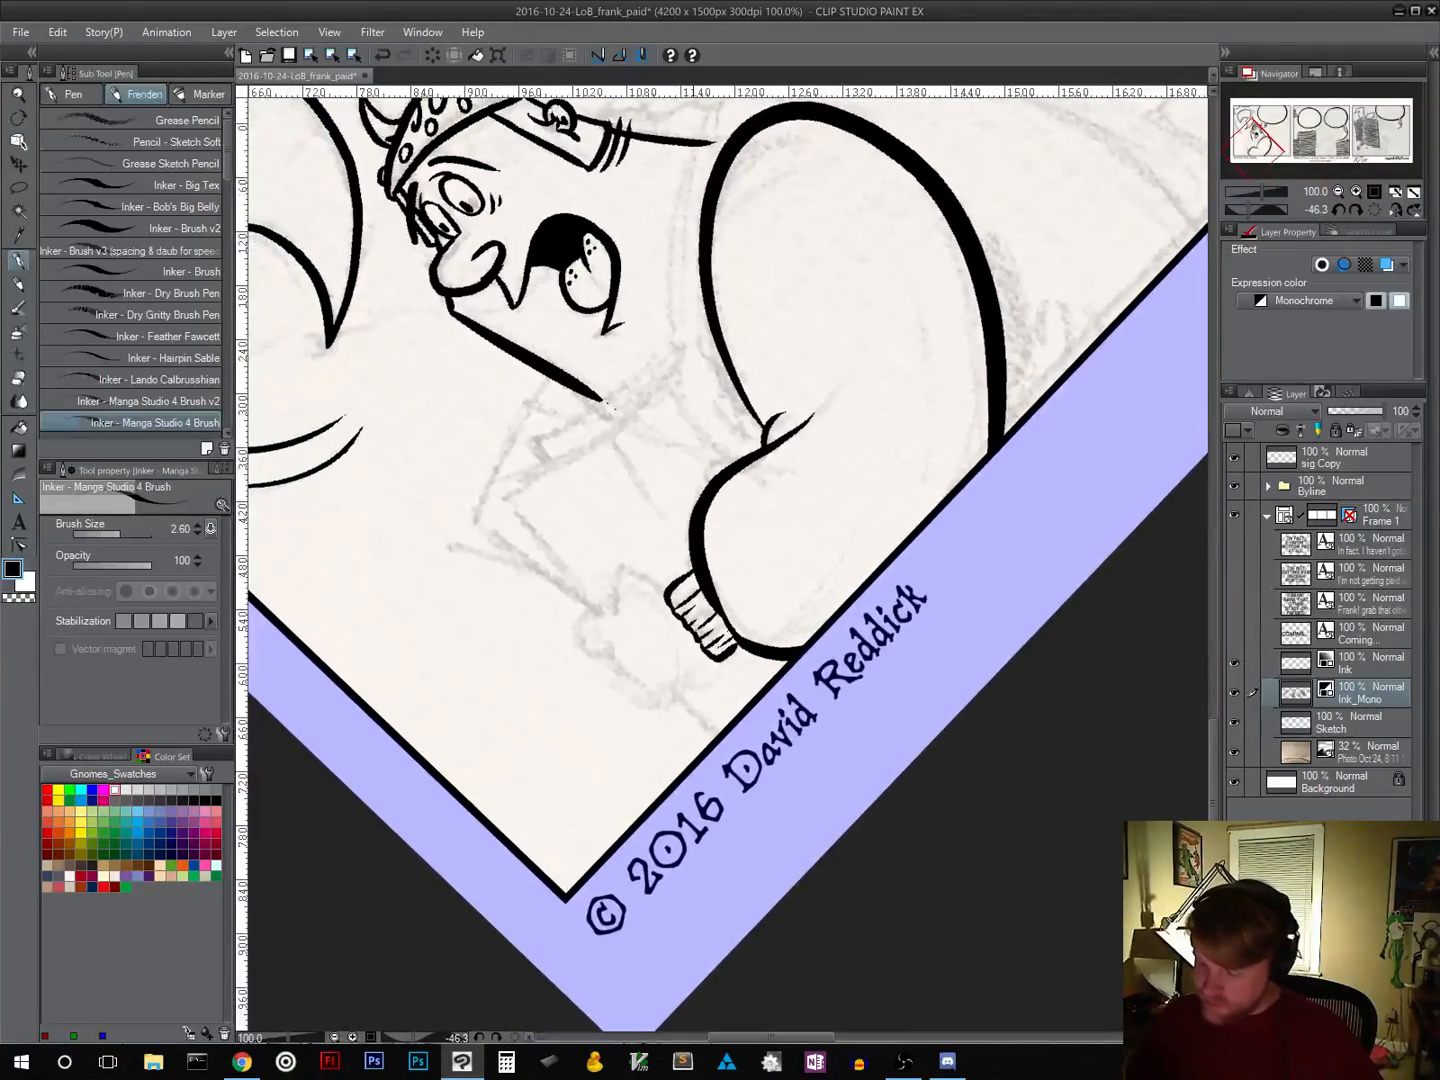
{"action": "mouse_move", "coordinate": [666, 590]}
{"action": "left_mouse_down"}
{"action": "mouse_move", "coordinate": [632, 571]}
{"action": "mouse_move", "coordinate": [609, 612]}
{"action": "left_mouse_up"}
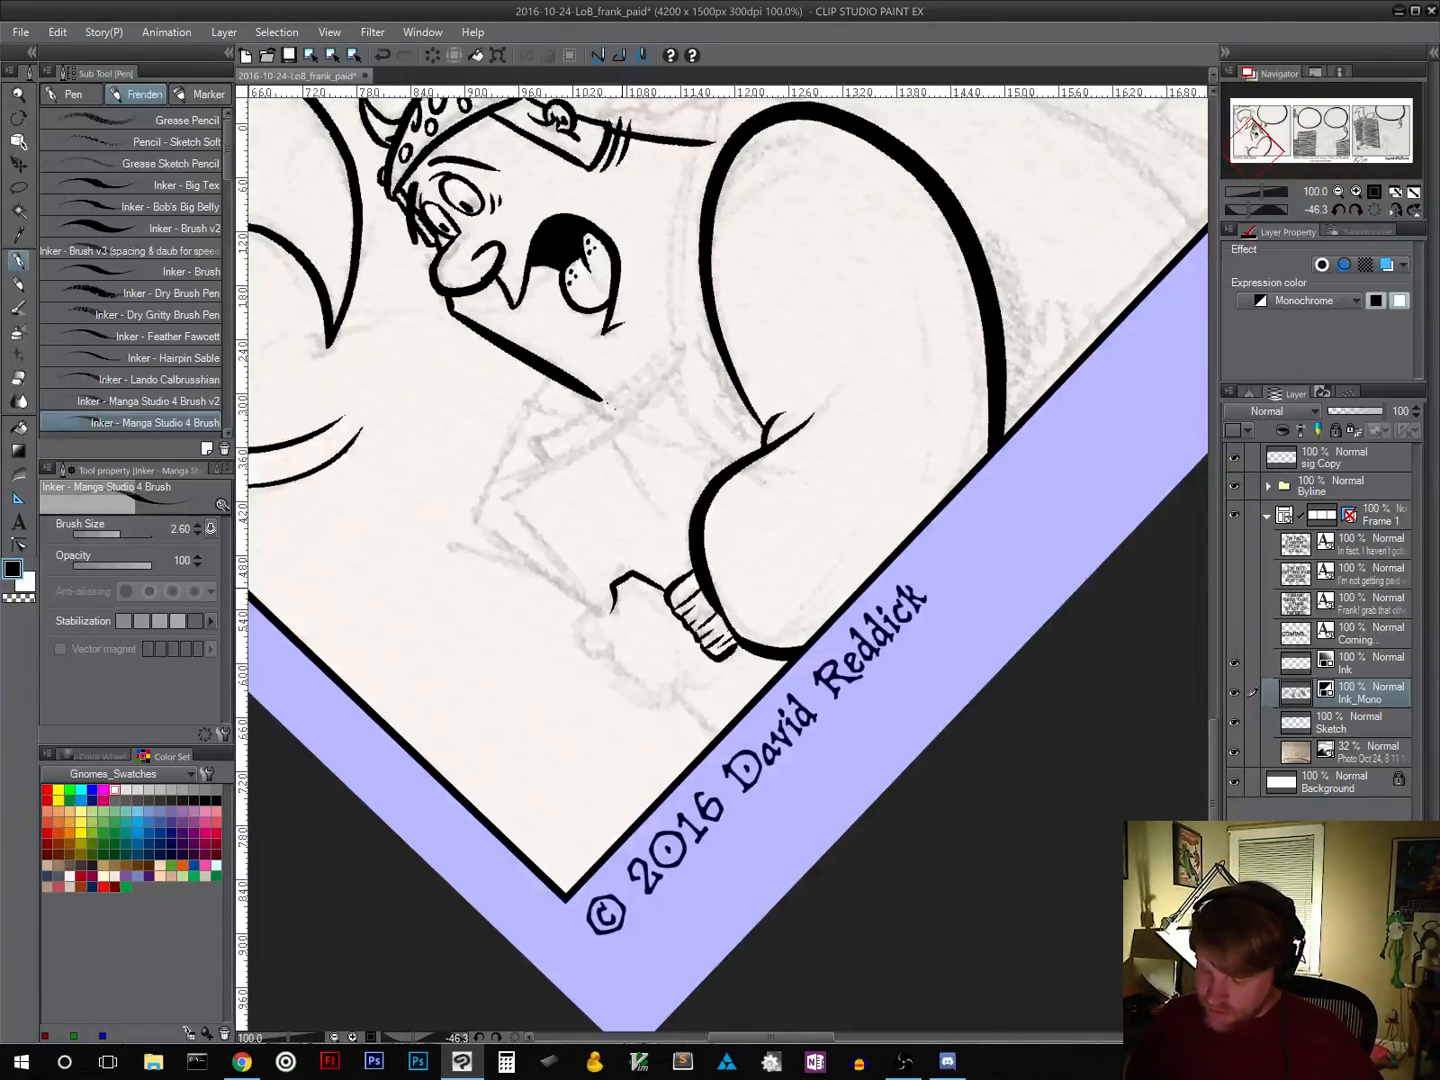
{"action": "mouse_move", "coordinate": [589, 605]}
{"action": "left_mouse_down"}
{"action": "mouse_move", "coordinate": [578, 645]}
{"action": "mouse_move", "coordinate": [613, 649]}
{"action": "left_mouse_up"}
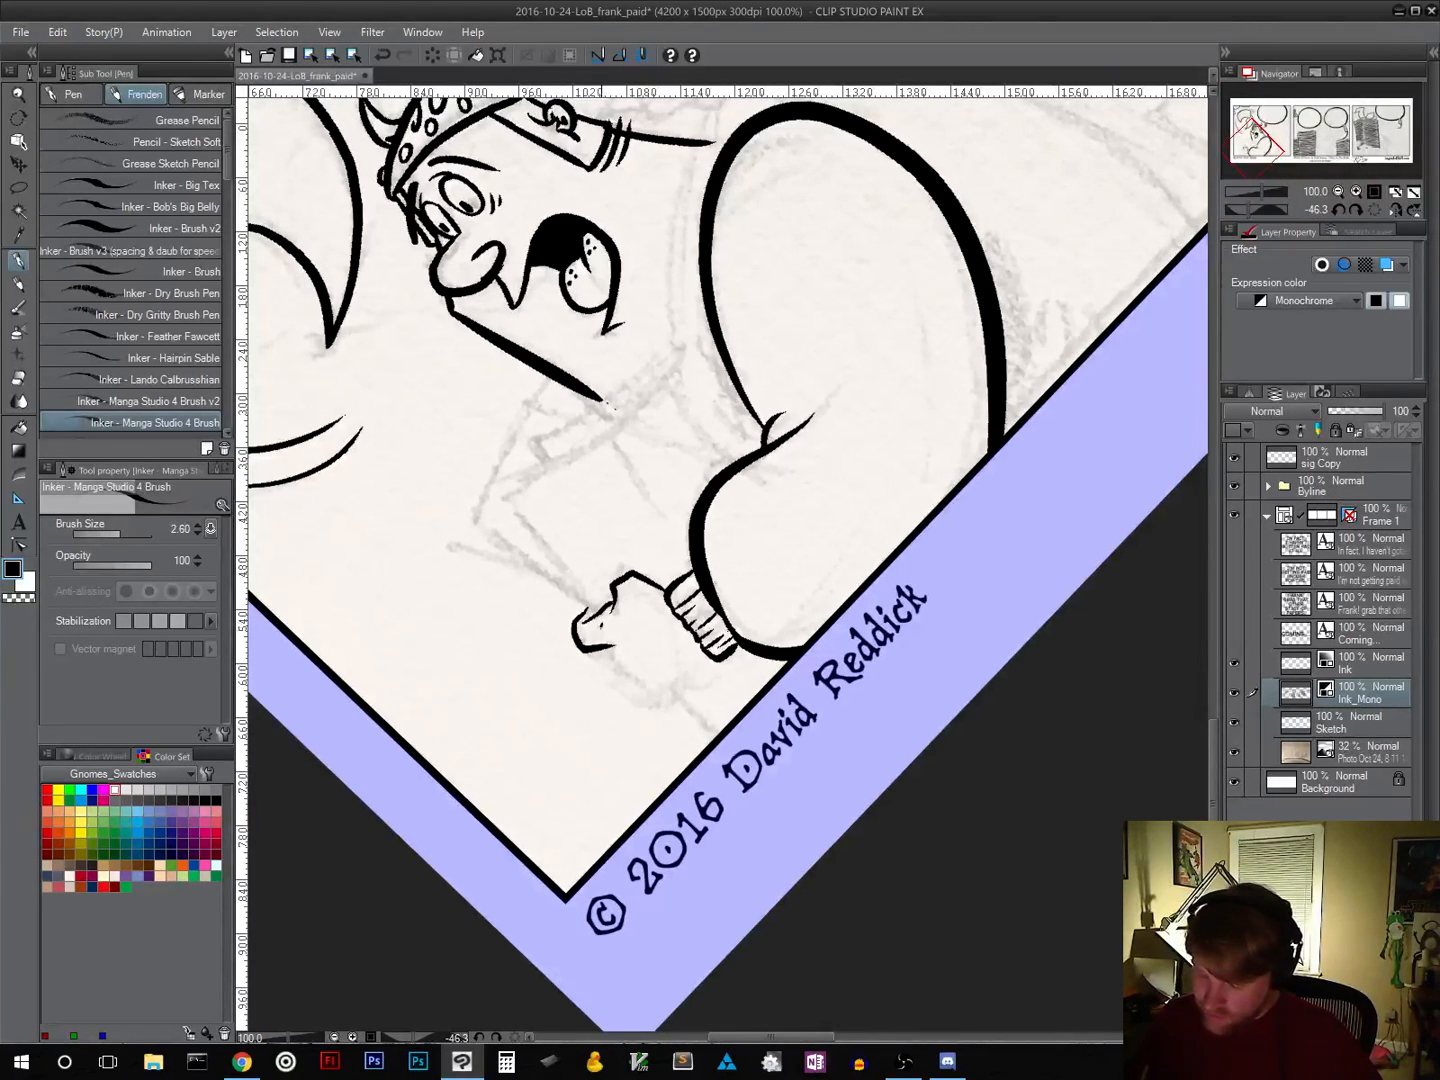
{"action": "left_click_drag", "start_coordinate": [599, 627], "coordinate": [617, 646]}
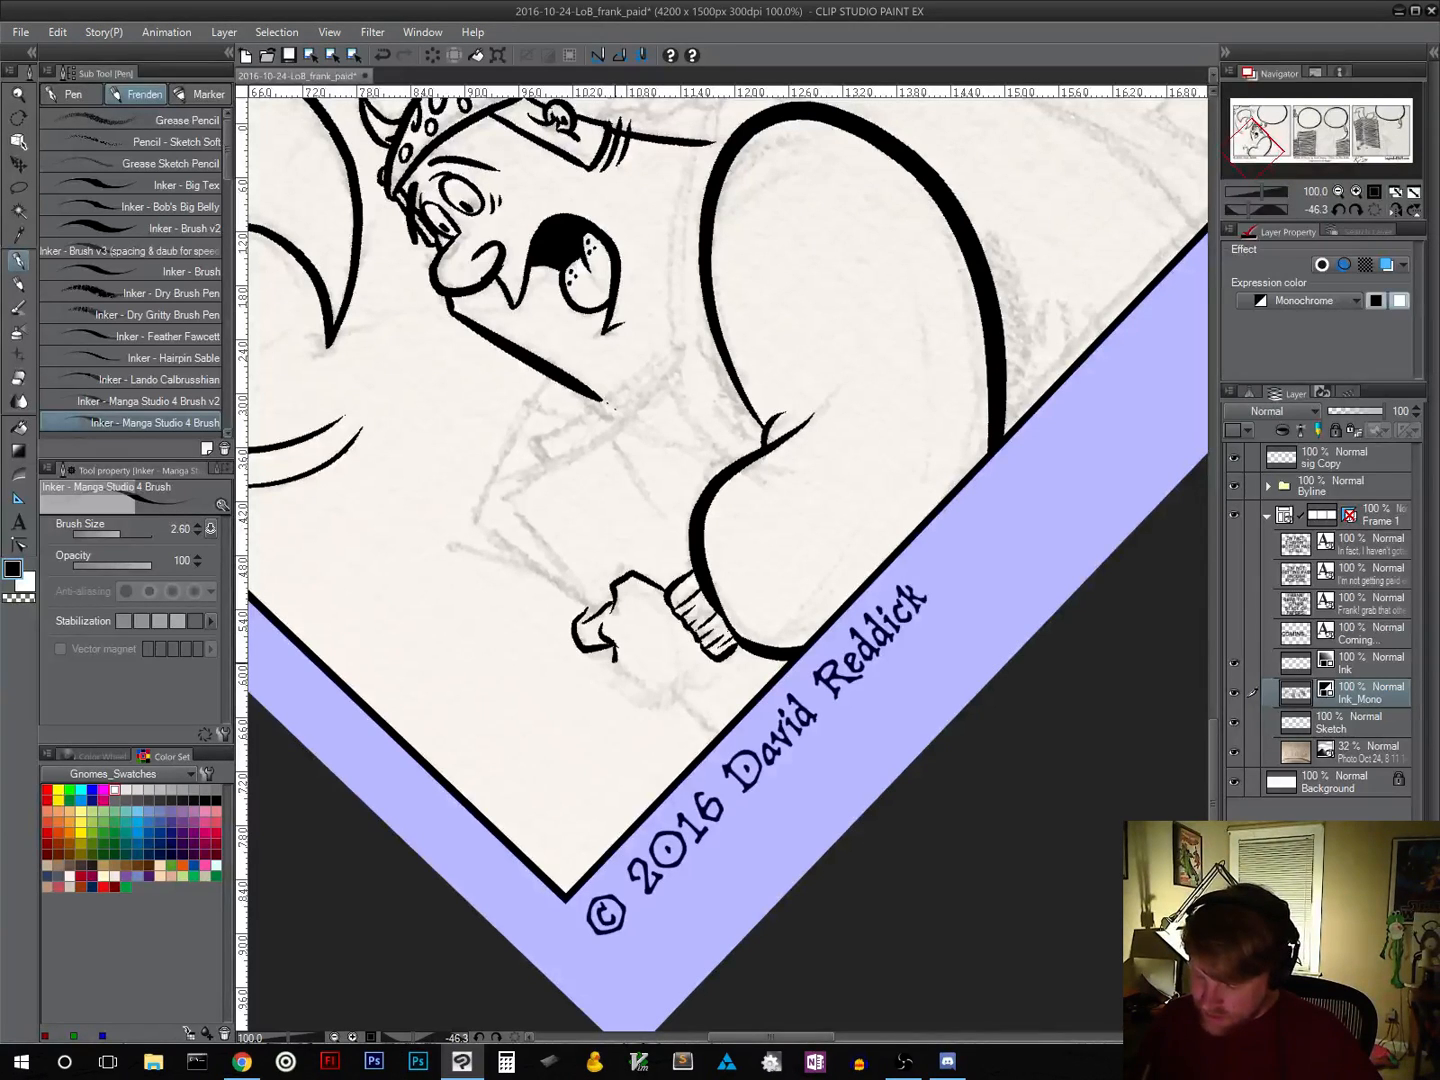
{"action": "mouse_move", "coordinate": [638, 680]}
{"action": "left_mouse_down"}
{"action": "mouse_move", "coordinate": [688, 686]}
{"action": "mouse_move", "coordinate": [712, 663]}
{"action": "left_mouse_up"}
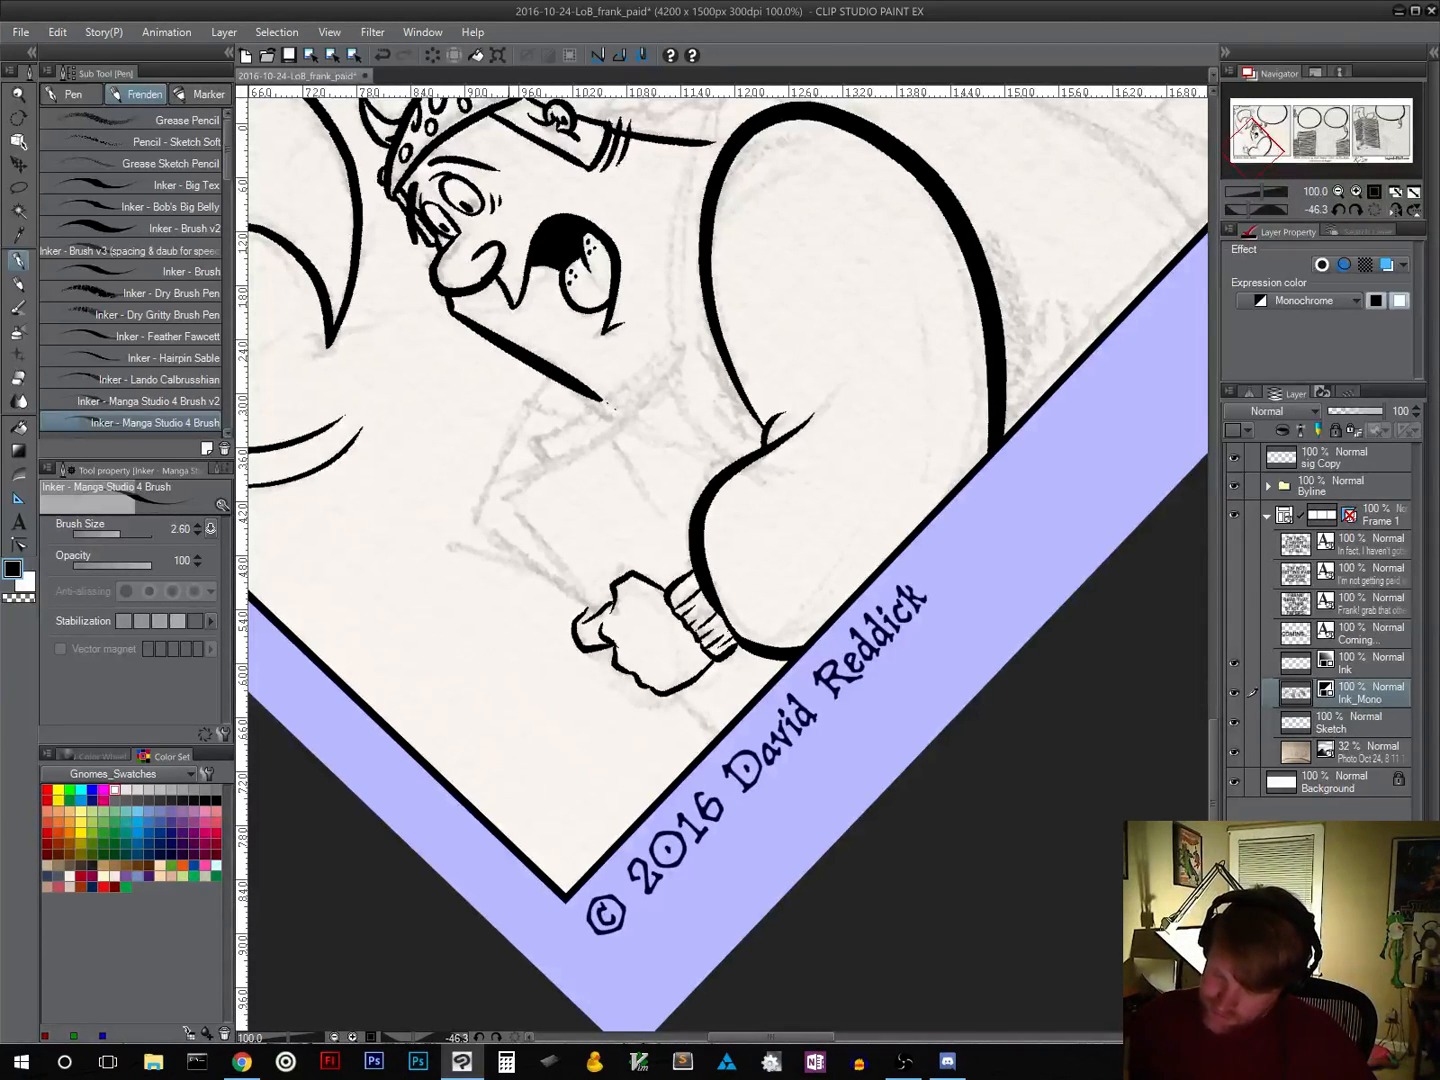
Step: Ink the outlines of two overlapping sheets of paper held between the character's hand and arm
{"action": "left_click_drag", "start_coordinate": [502, 498], "coordinate": [601, 610]}
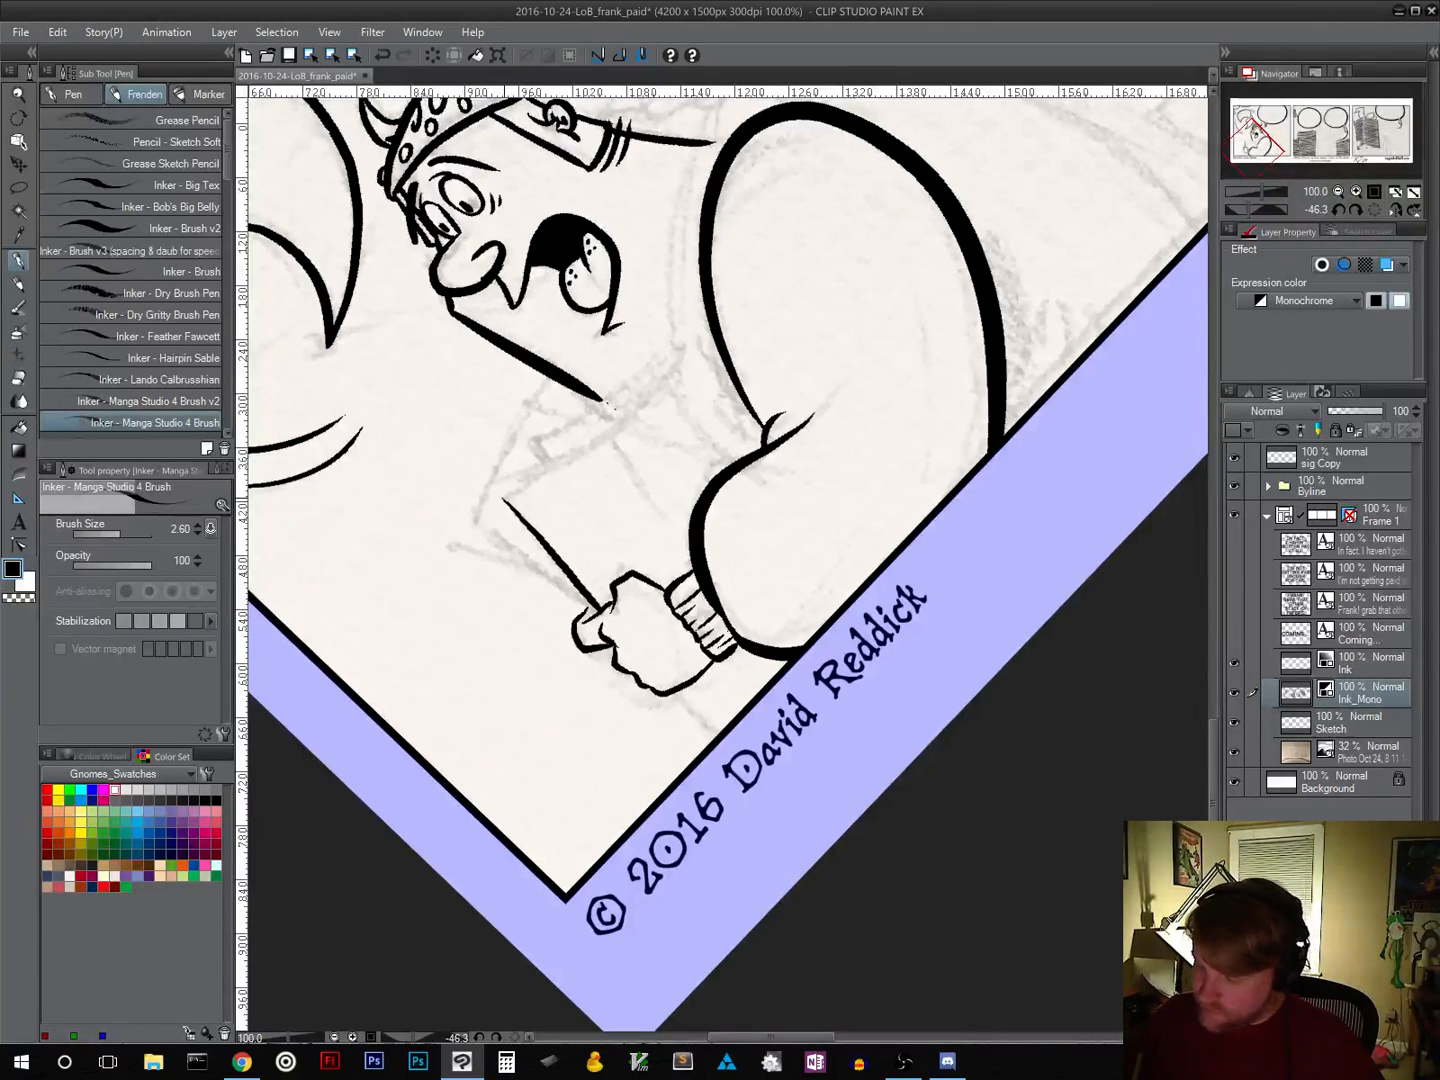
{"action": "mouse_move", "coordinate": [501, 497]}
{"action": "left_mouse_down"}
{"action": "mouse_move", "coordinate": [666, 384]}
{"action": "mouse_move", "coordinate": [730, 468]}
{"action": "left_mouse_up"}
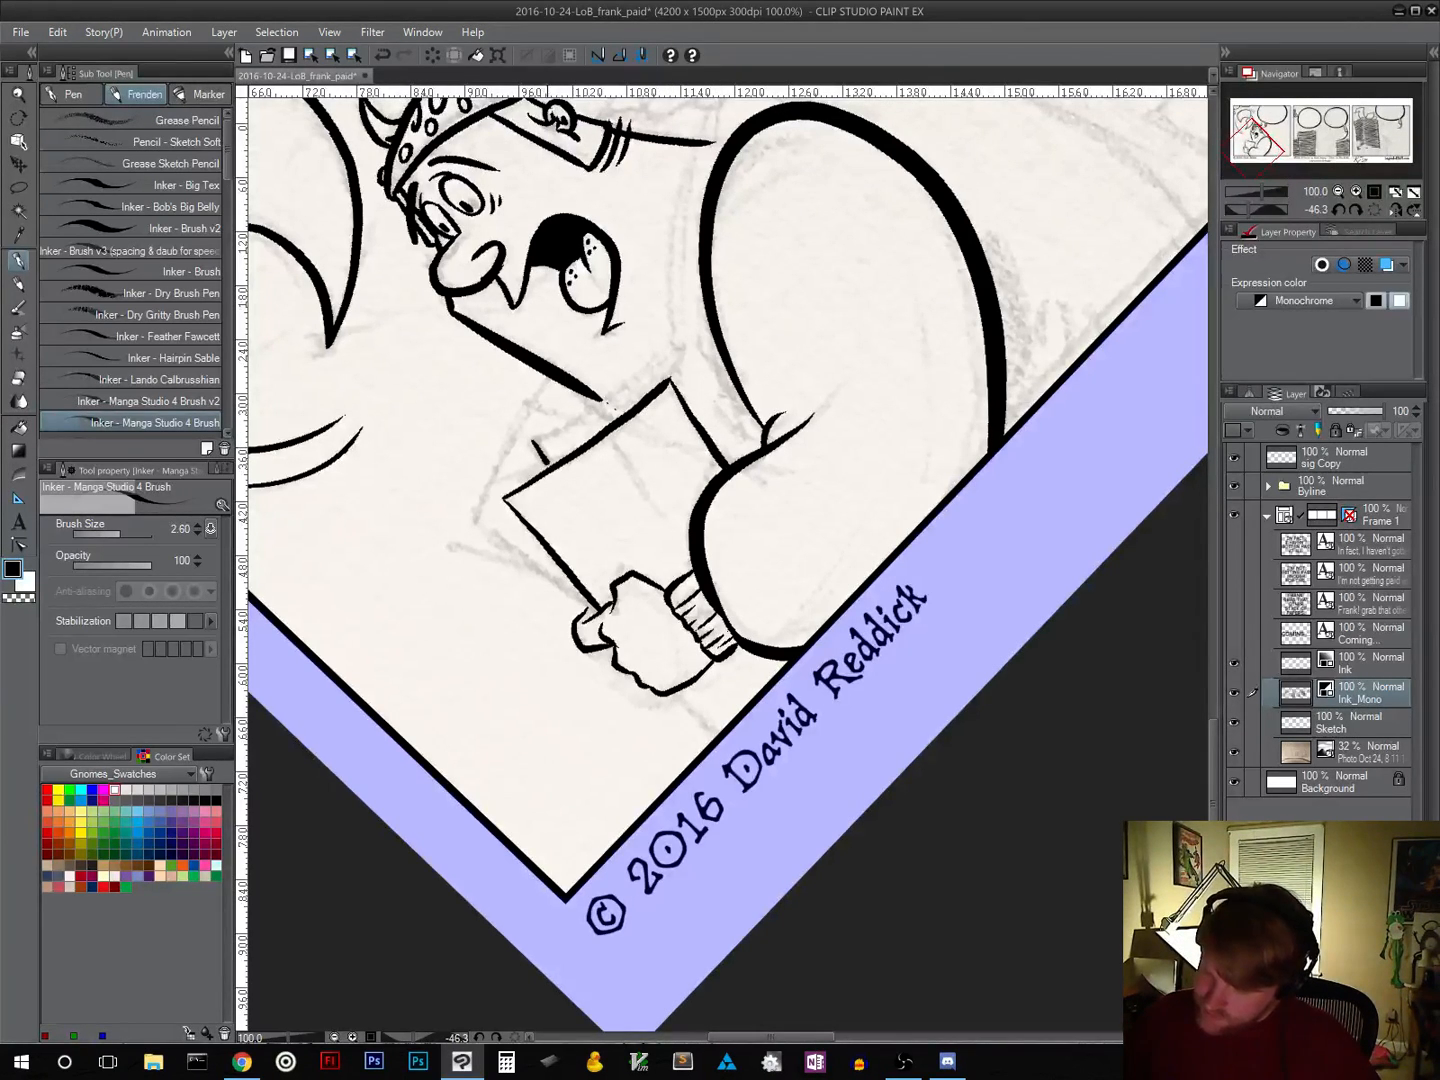
{"action": "mouse_move", "coordinate": [532, 440]}
{"action": "left_mouse_down"}
{"action": "mouse_move", "coordinate": [682, 340]}
{"action": "mouse_move", "coordinate": [746, 458]}
{"action": "left_mouse_up"}
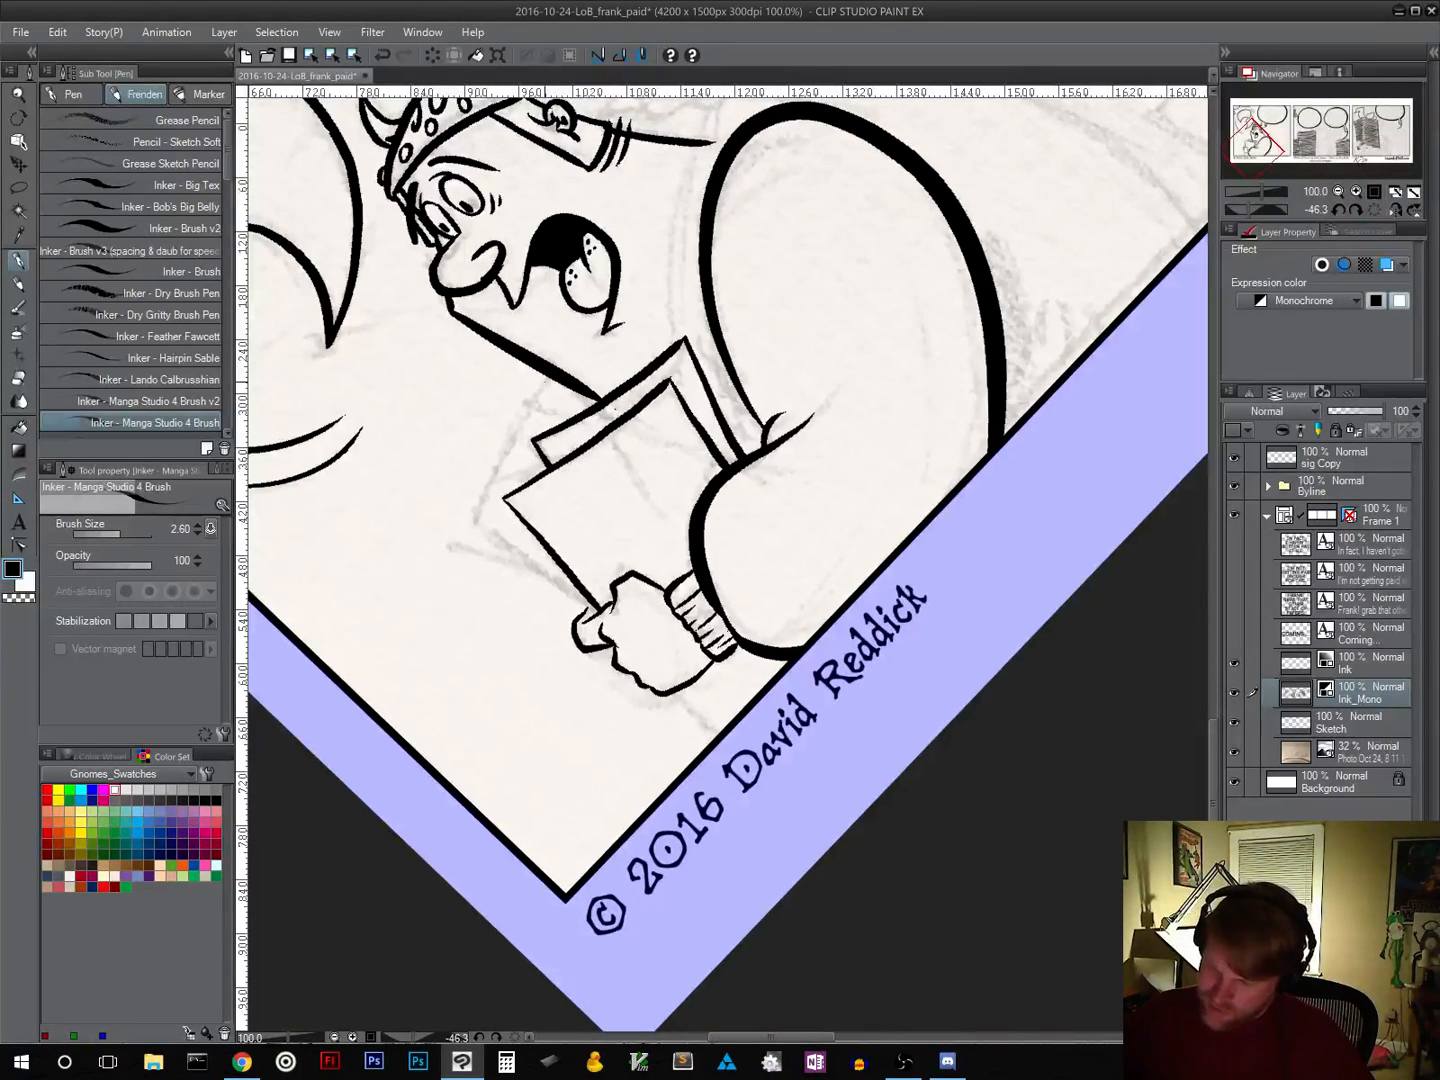
Step: Ink the top and outer edges of a third sheet behind the held papers, redoing the outer edge once
{"action": "left_click_drag", "start_coordinate": [548, 376], "coordinate": [468, 543]}
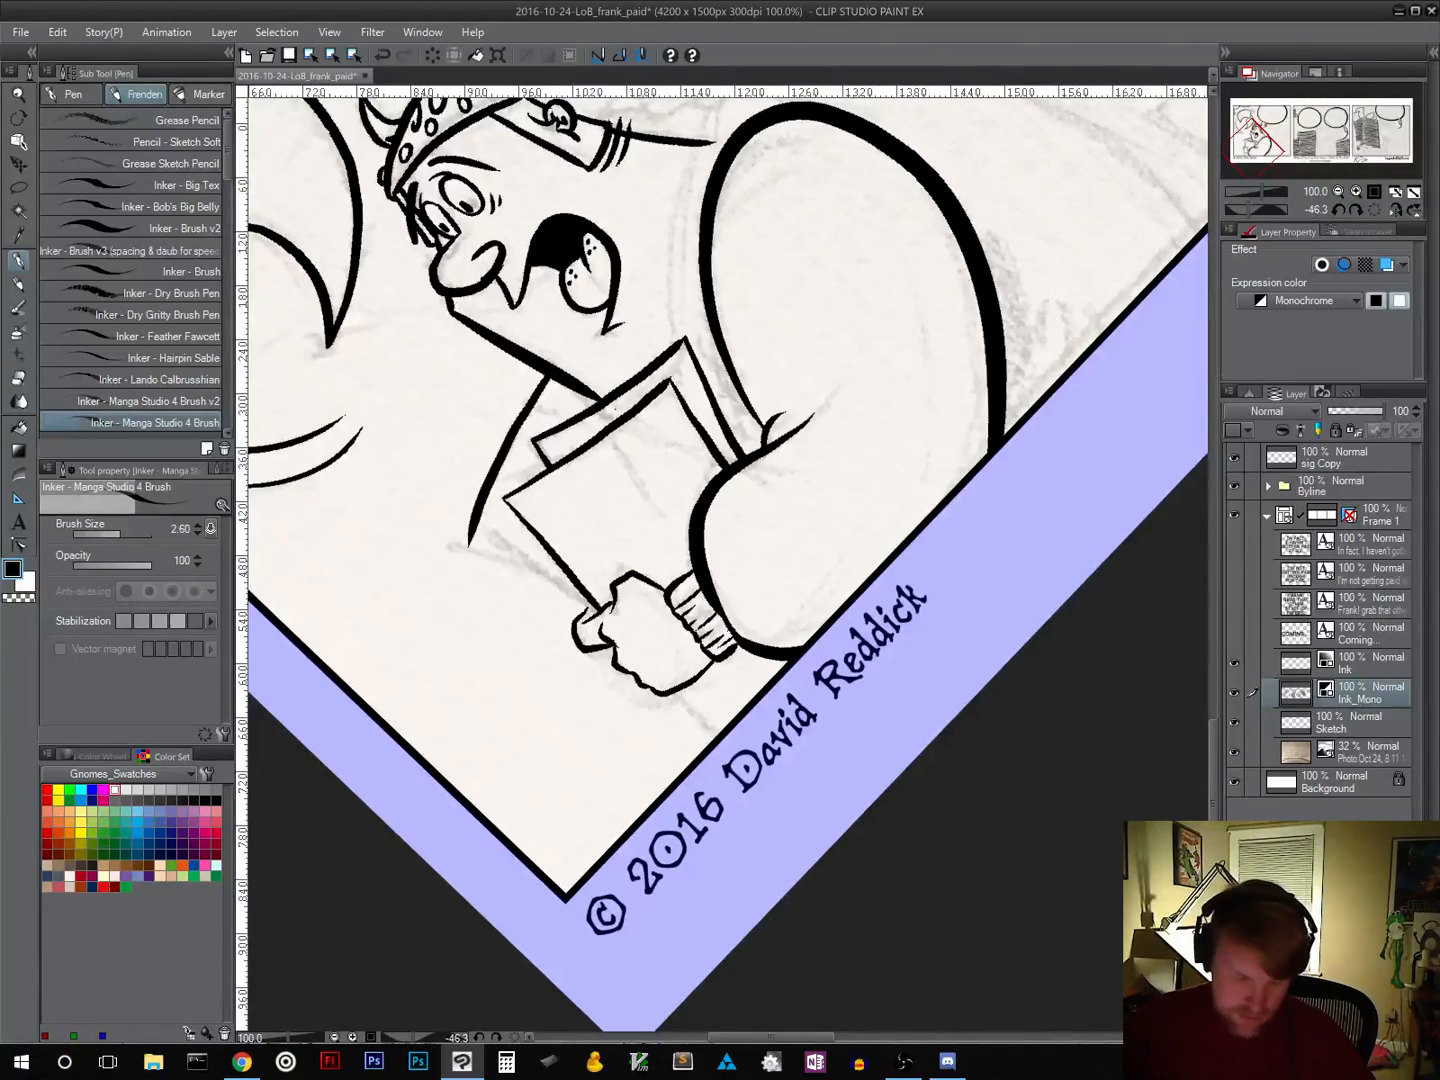
{"action": "key", "text": "r"}
{"action": "left_click_drag", "start_coordinate": [787, 776], "coordinate": [601, 744]}
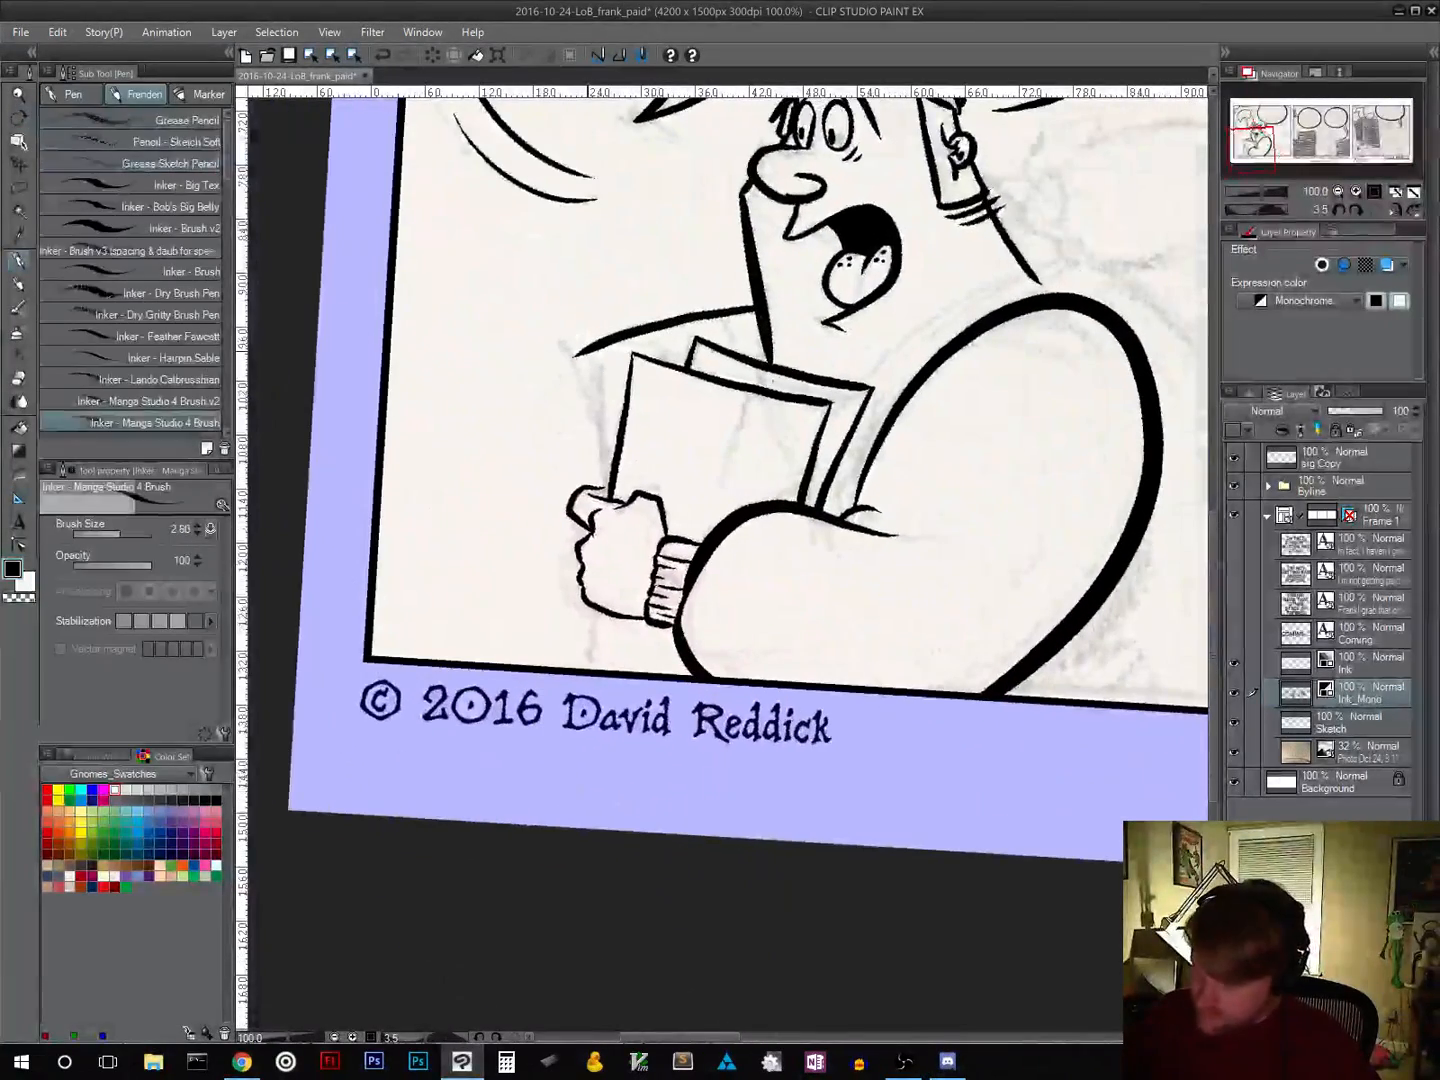
{"action": "left_click_drag", "start_coordinate": [576, 360], "coordinate": [610, 488]}
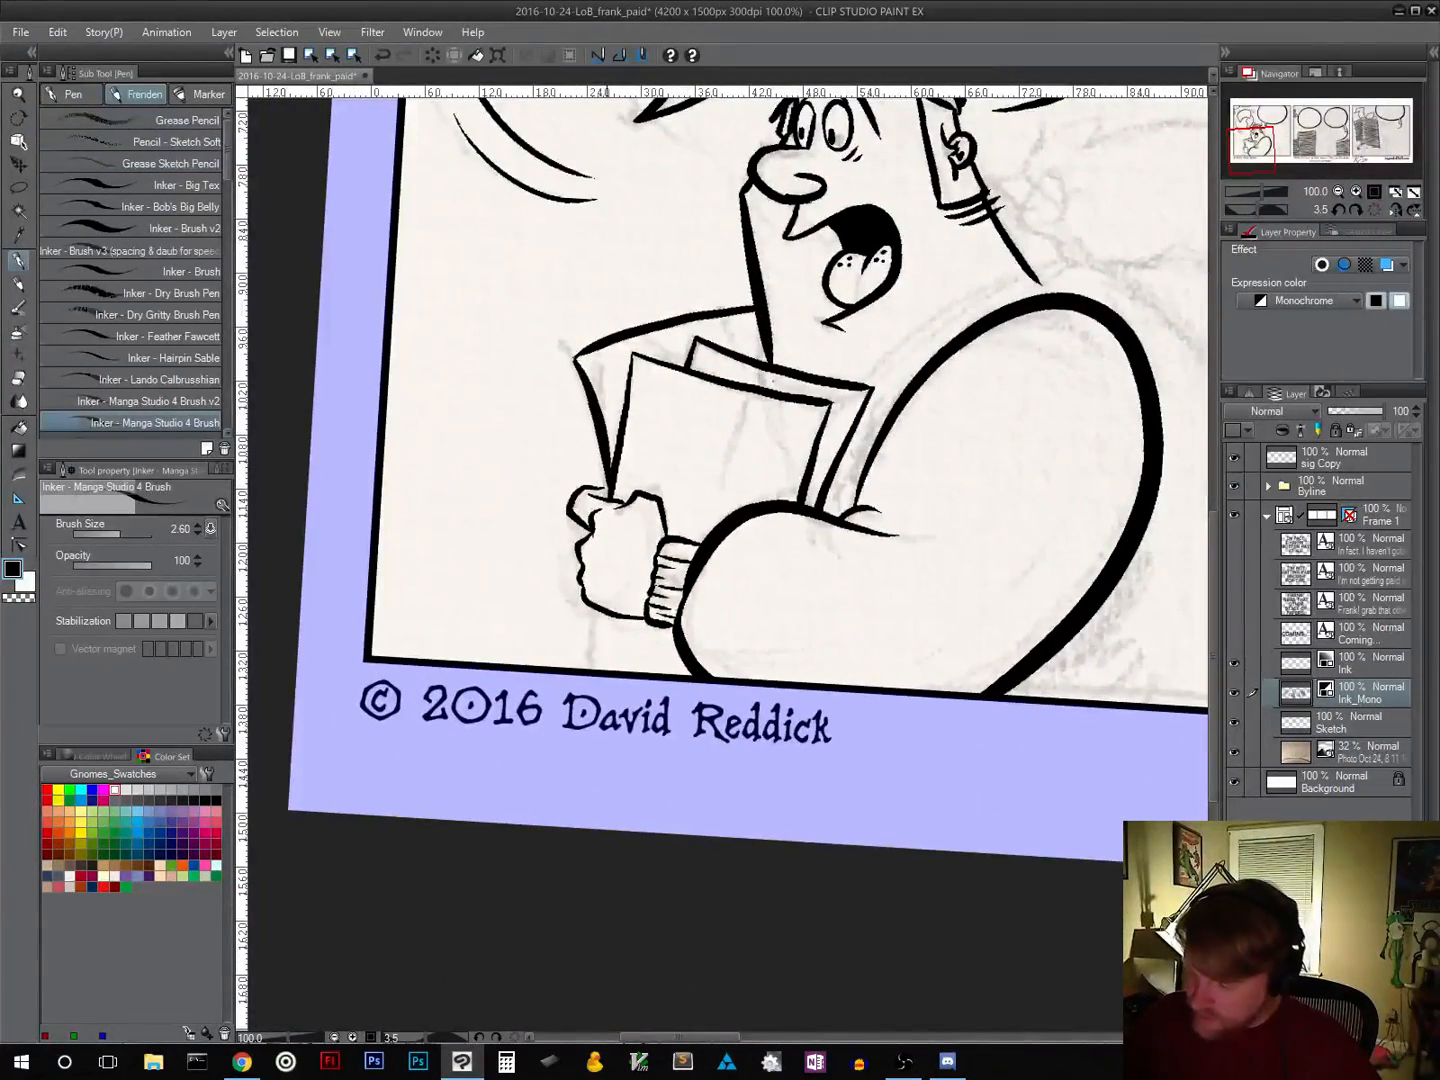
{"action": "key", "text": "r"}
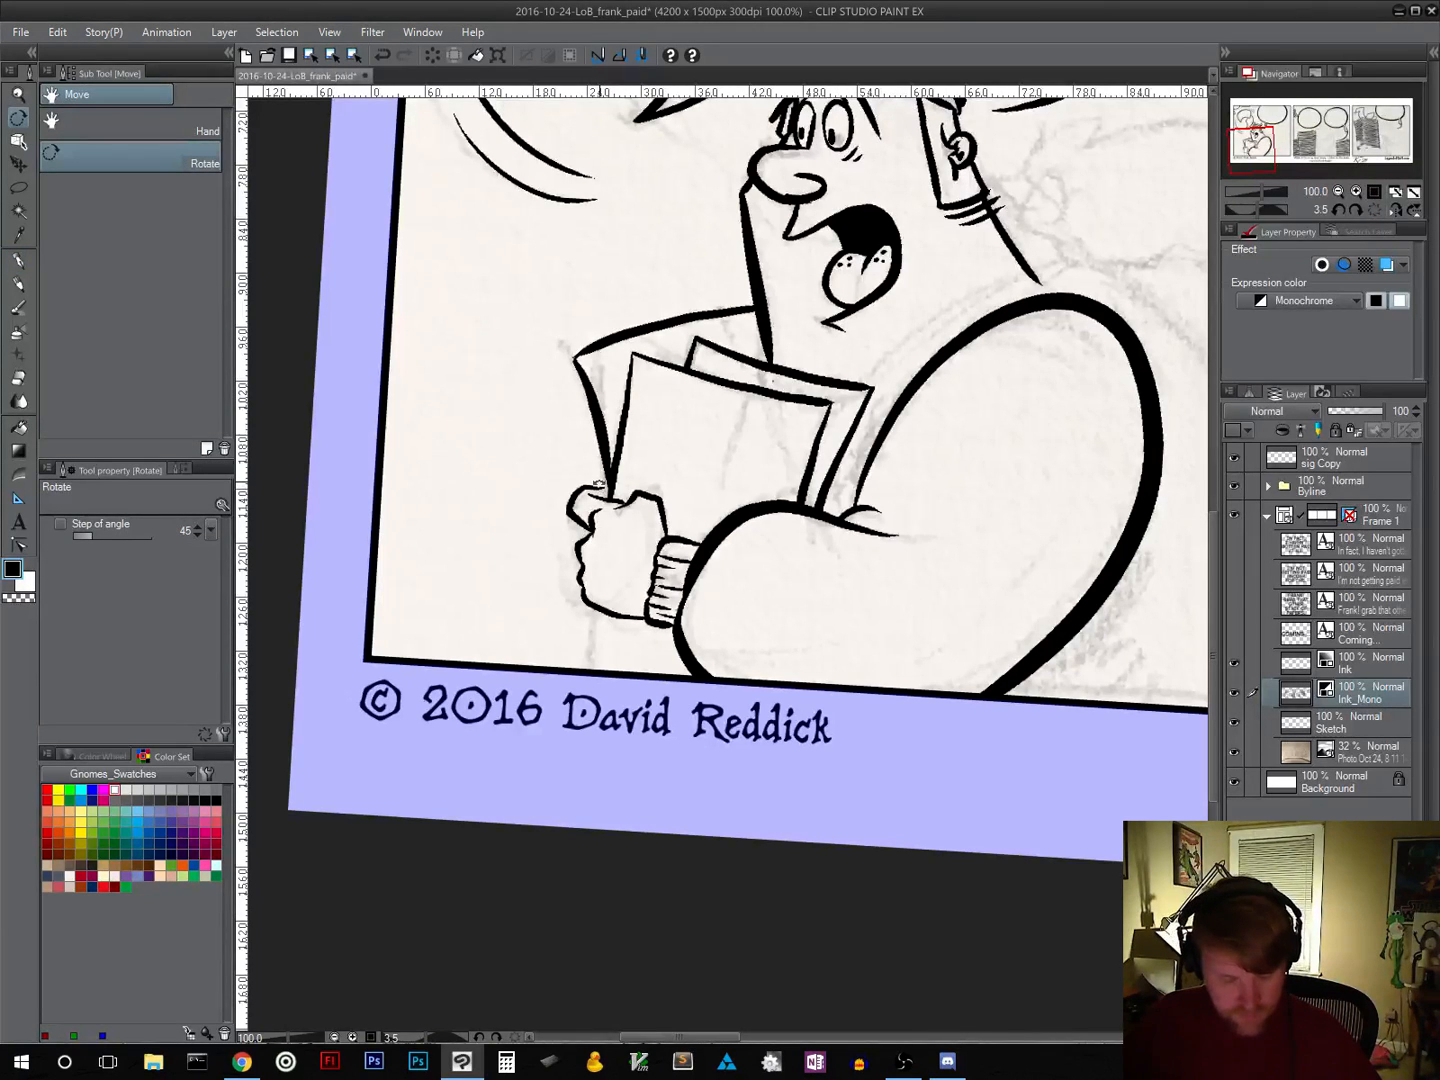
{"action": "key", "text": "ctrl+z"}
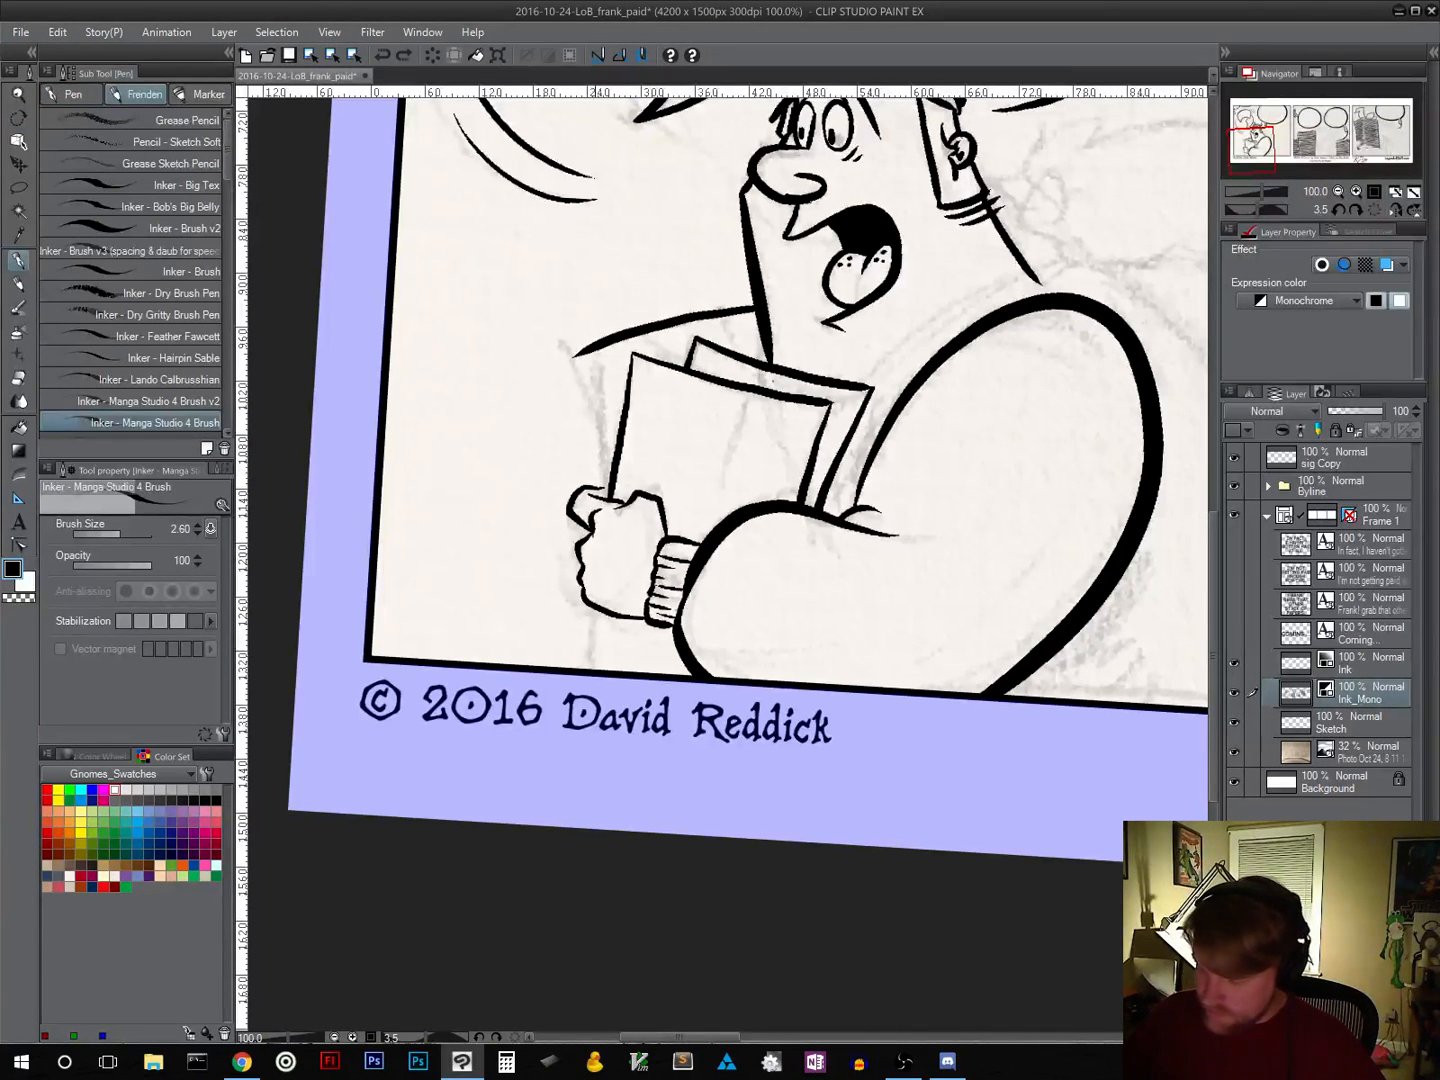
{"action": "left_click_drag", "start_coordinate": [603, 458], "coordinate": [571, 352]}
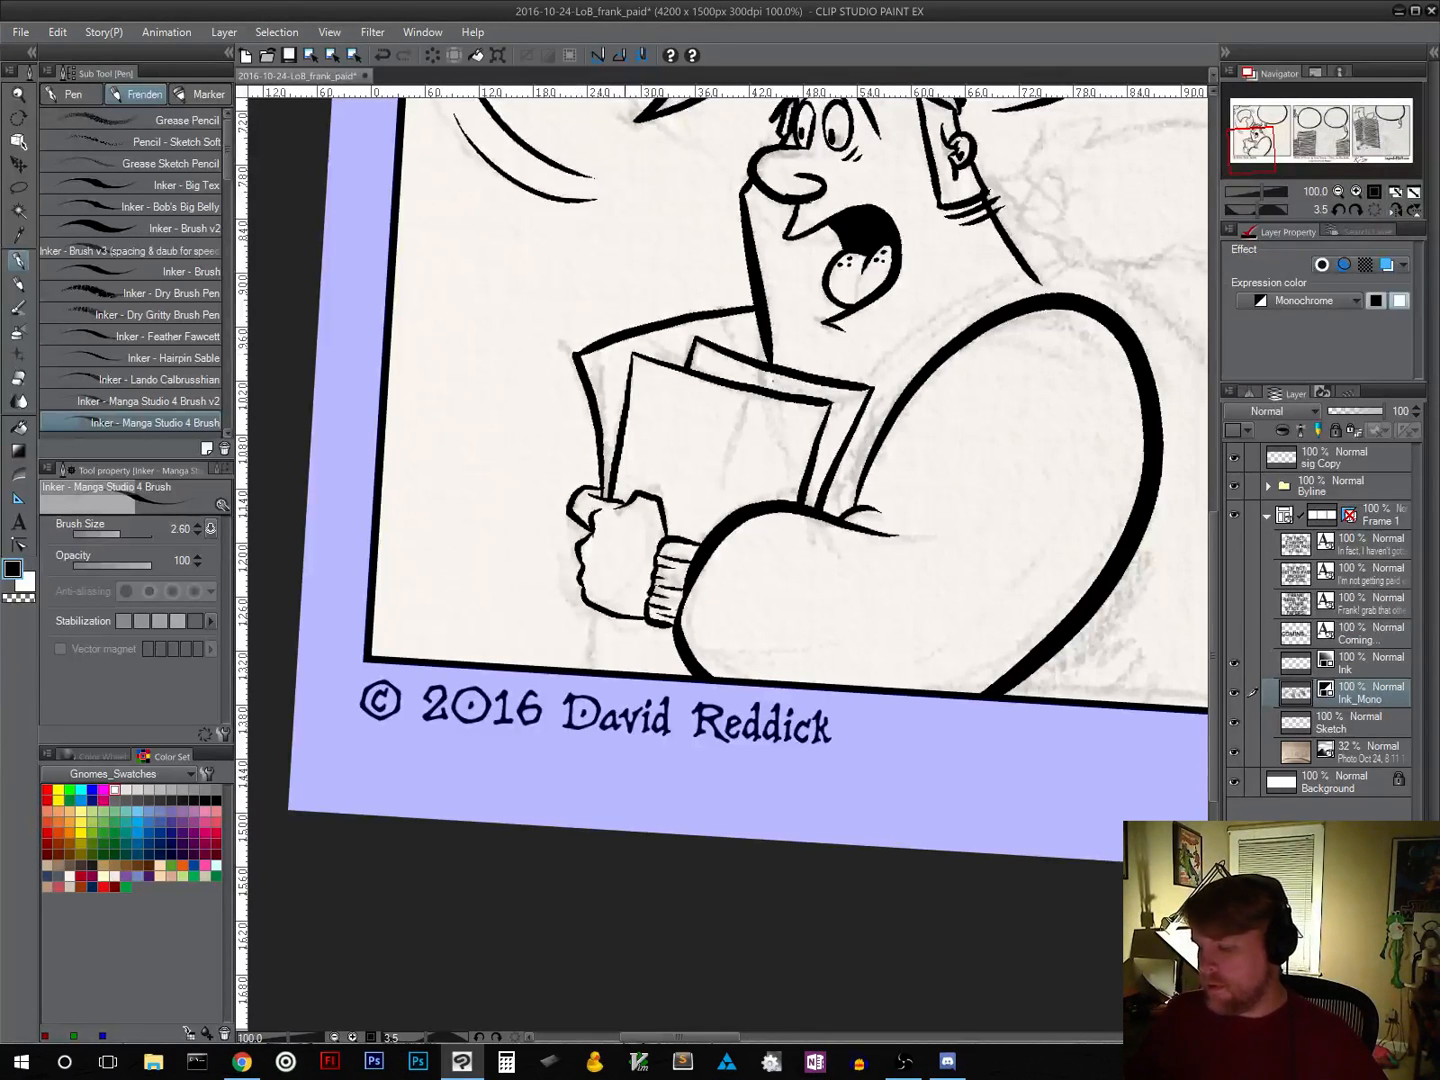
Step: Ink the lower corner of the held papers below the hand, joining it to the forearm near the panel border
{"action": "left_click_drag", "start_coordinate": [596, 606], "coordinate": [590, 651]}
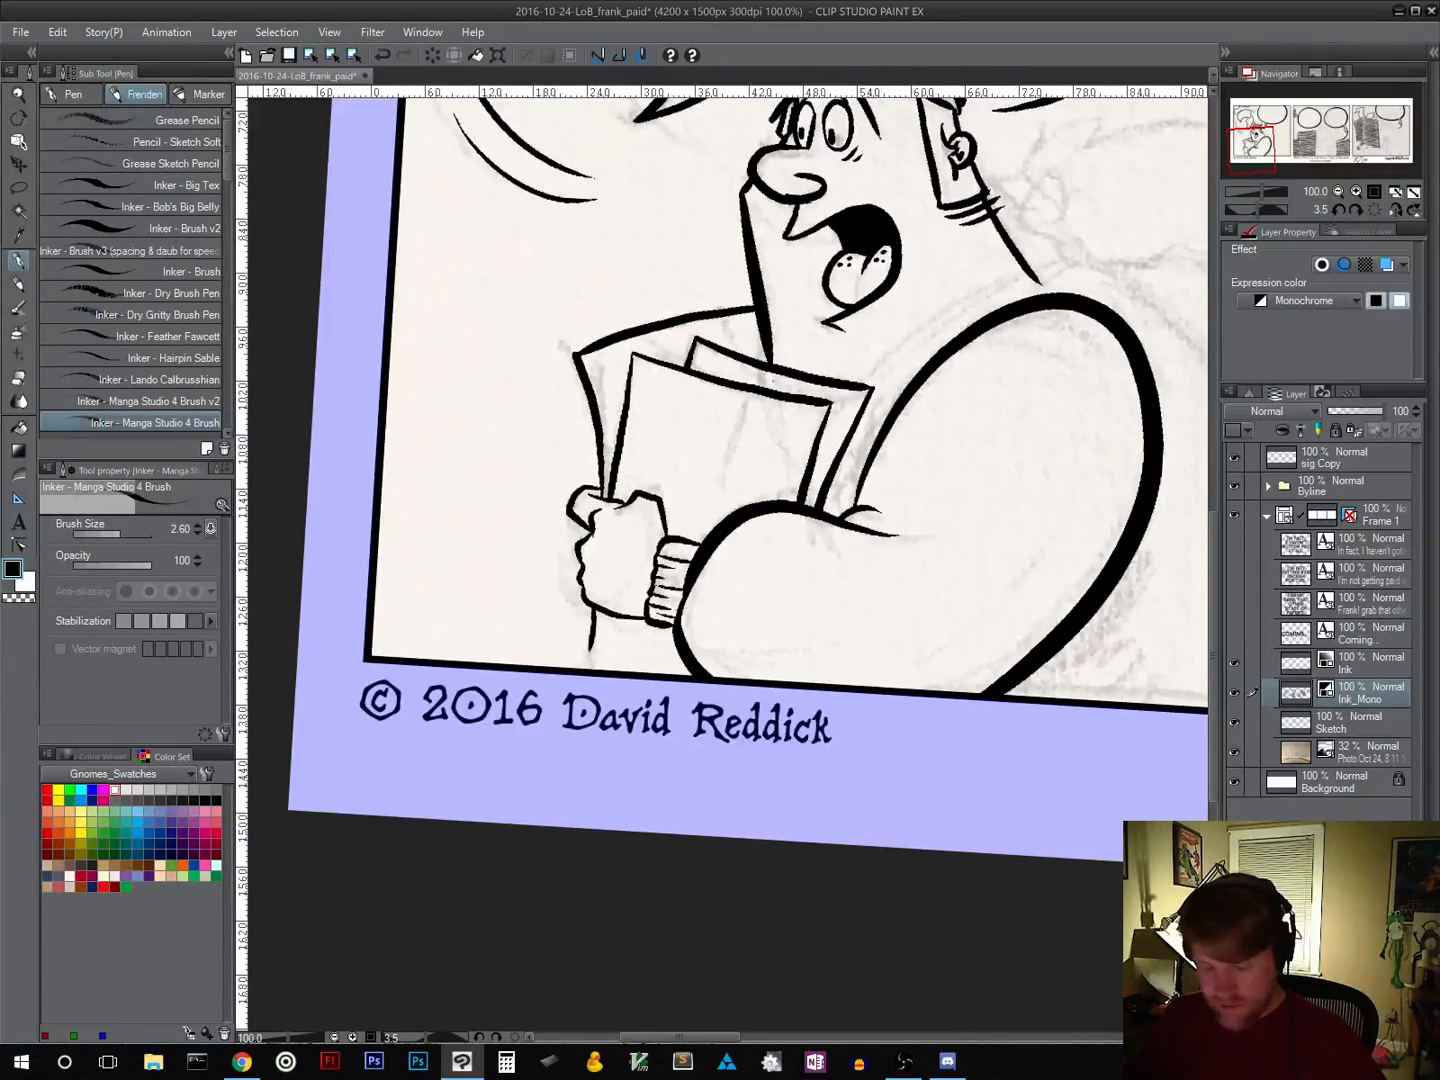
{"action": "key", "text": "shift+space"}
{"action": "left_click_drag", "start_coordinate": [994, 607], "coordinate": [965, 434]}
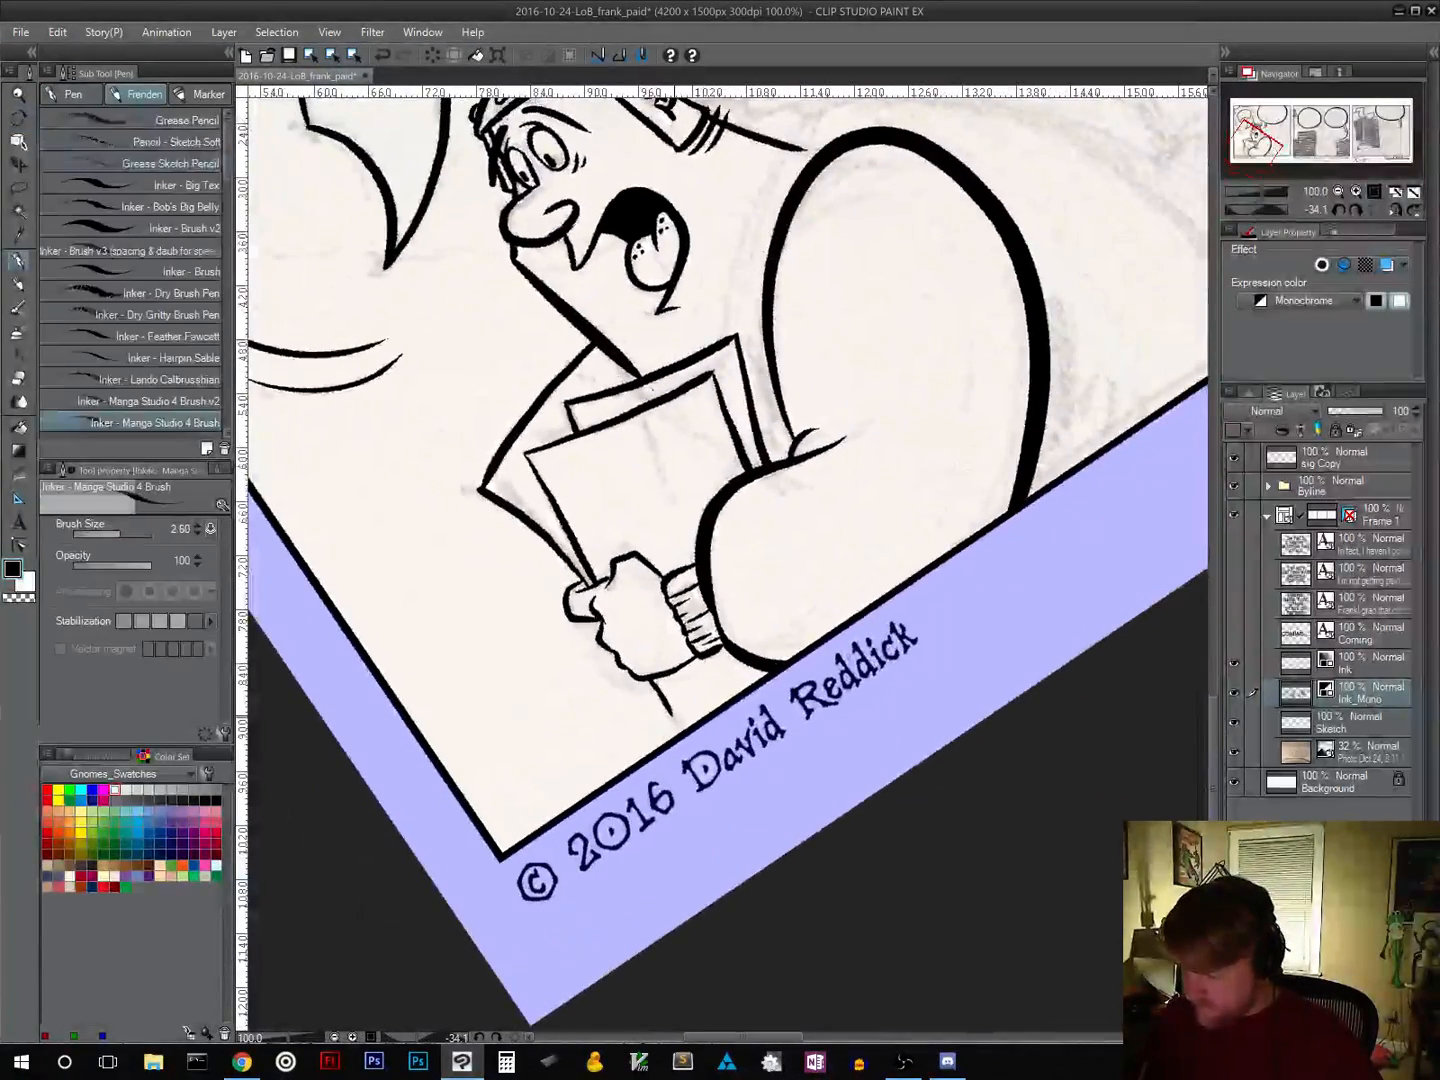
{"action": "left_click_drag", "start_coordinate": [672, 714], "coordinate": [754, 663]}
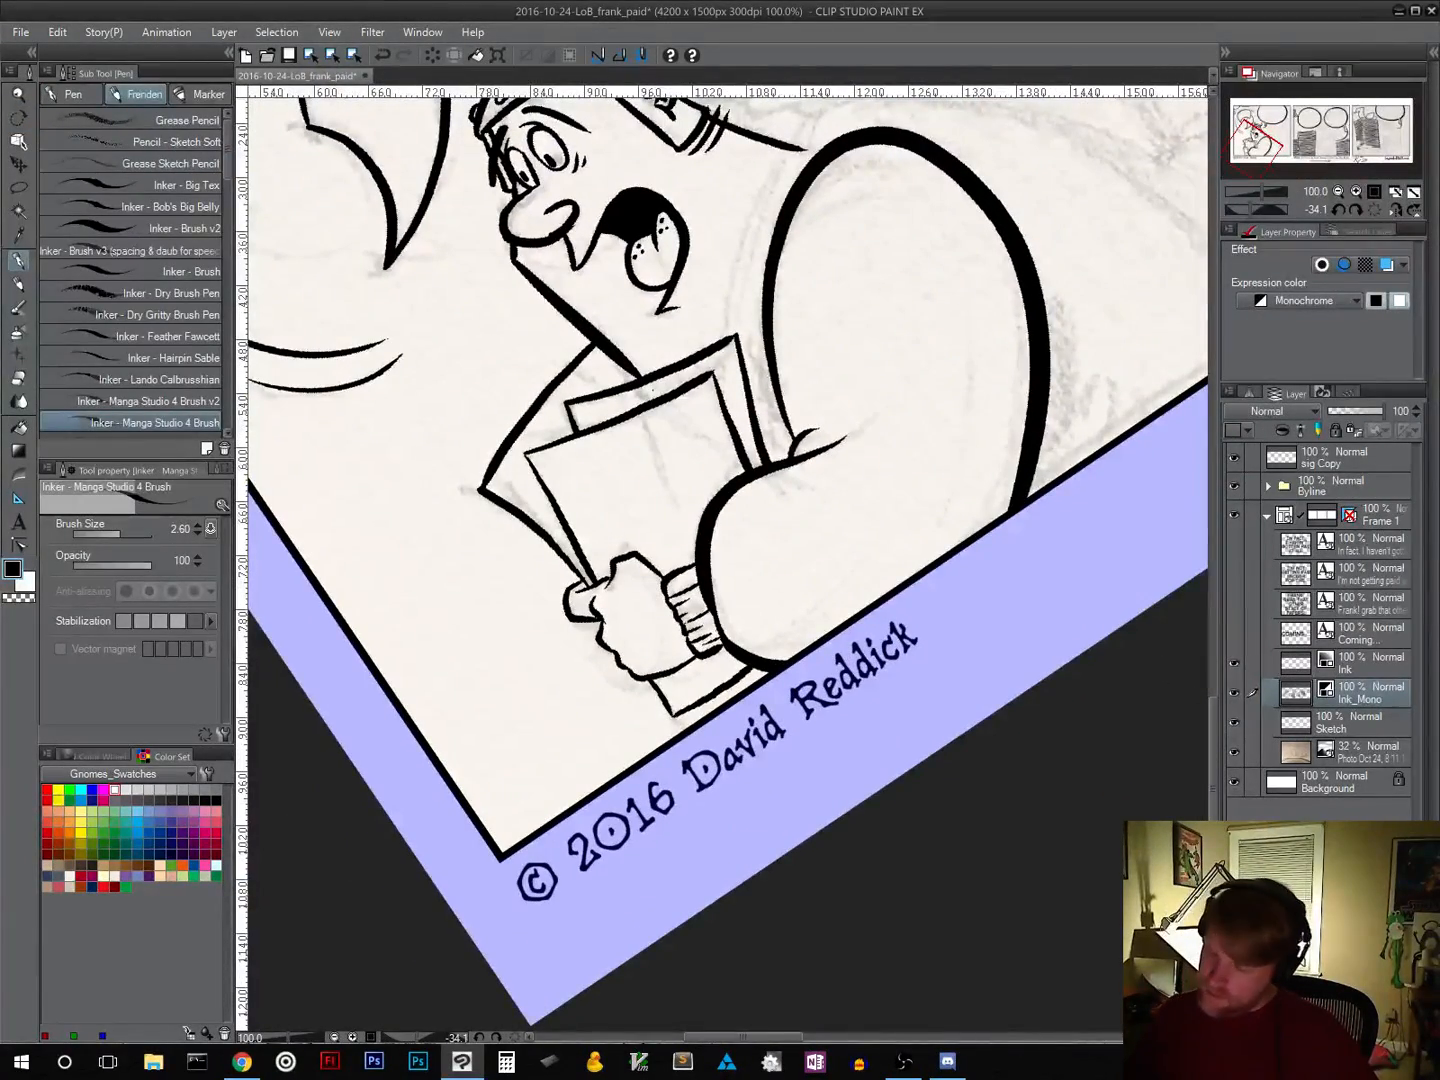
Step: Ink the jagged shirt opening between papers and arm and the curved collar line up to the neck, redoing the collar line twice
{"action": "key", "text": "space"}
{"action": "left_click_drag", "start_coordinate": [940, 494], "coordinate": [816, 749]}
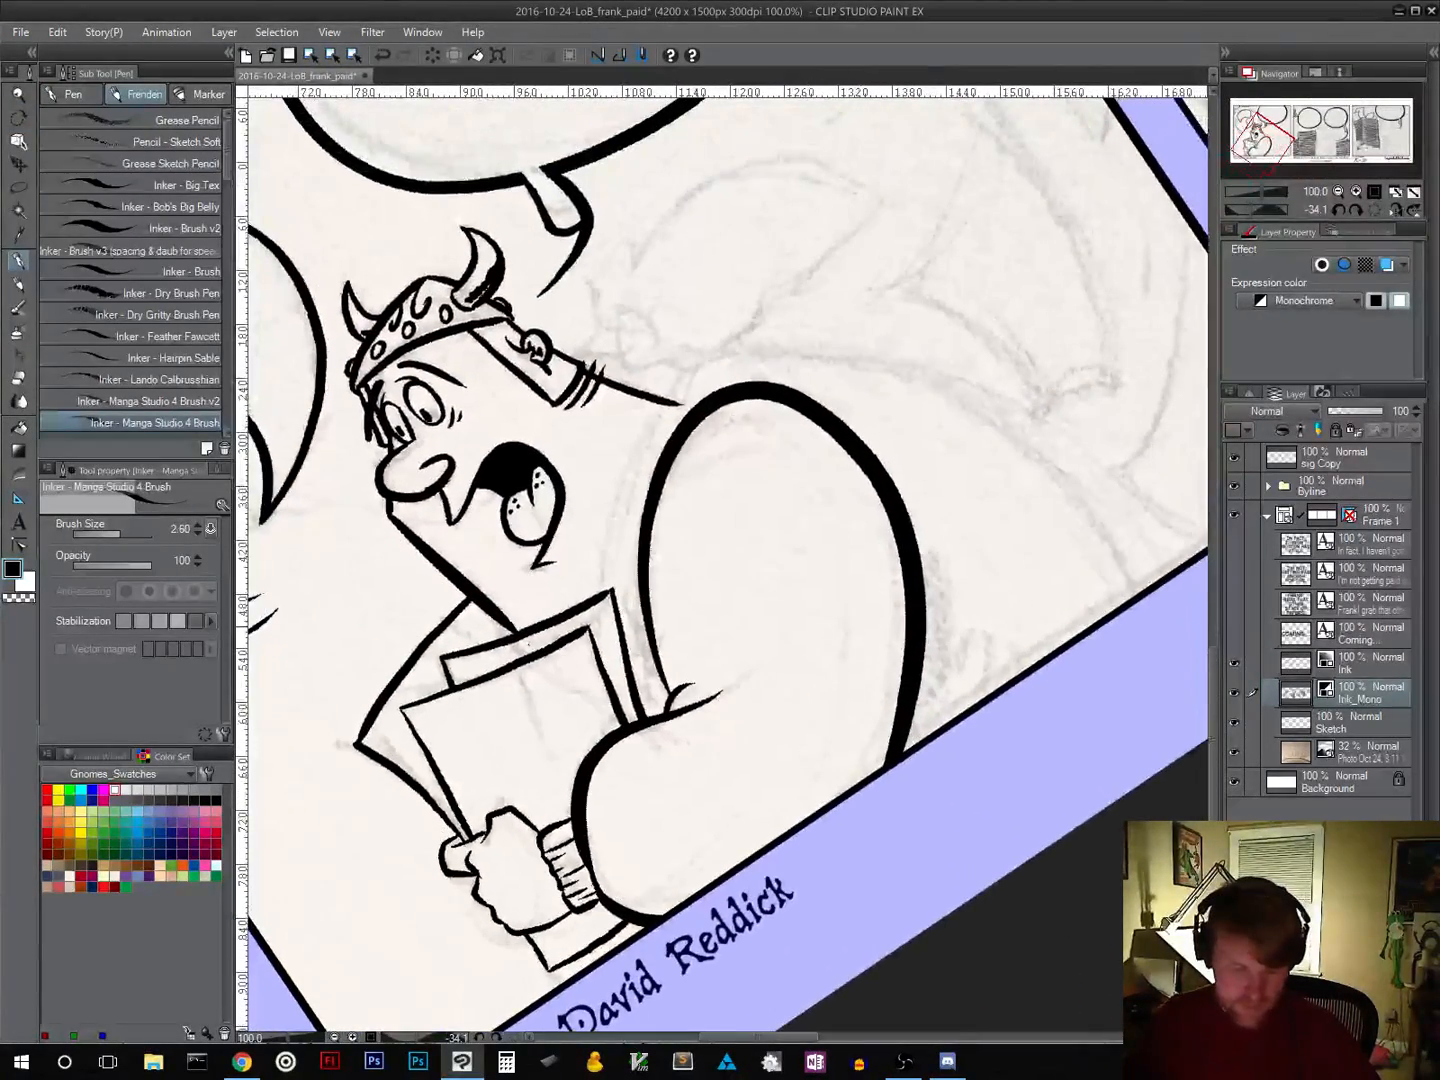
{"action": "key", "text": "shift+space"}
{"action": "left_click_drag", "start_coordinate": [861, 662], "coordinate": [779, 690]}
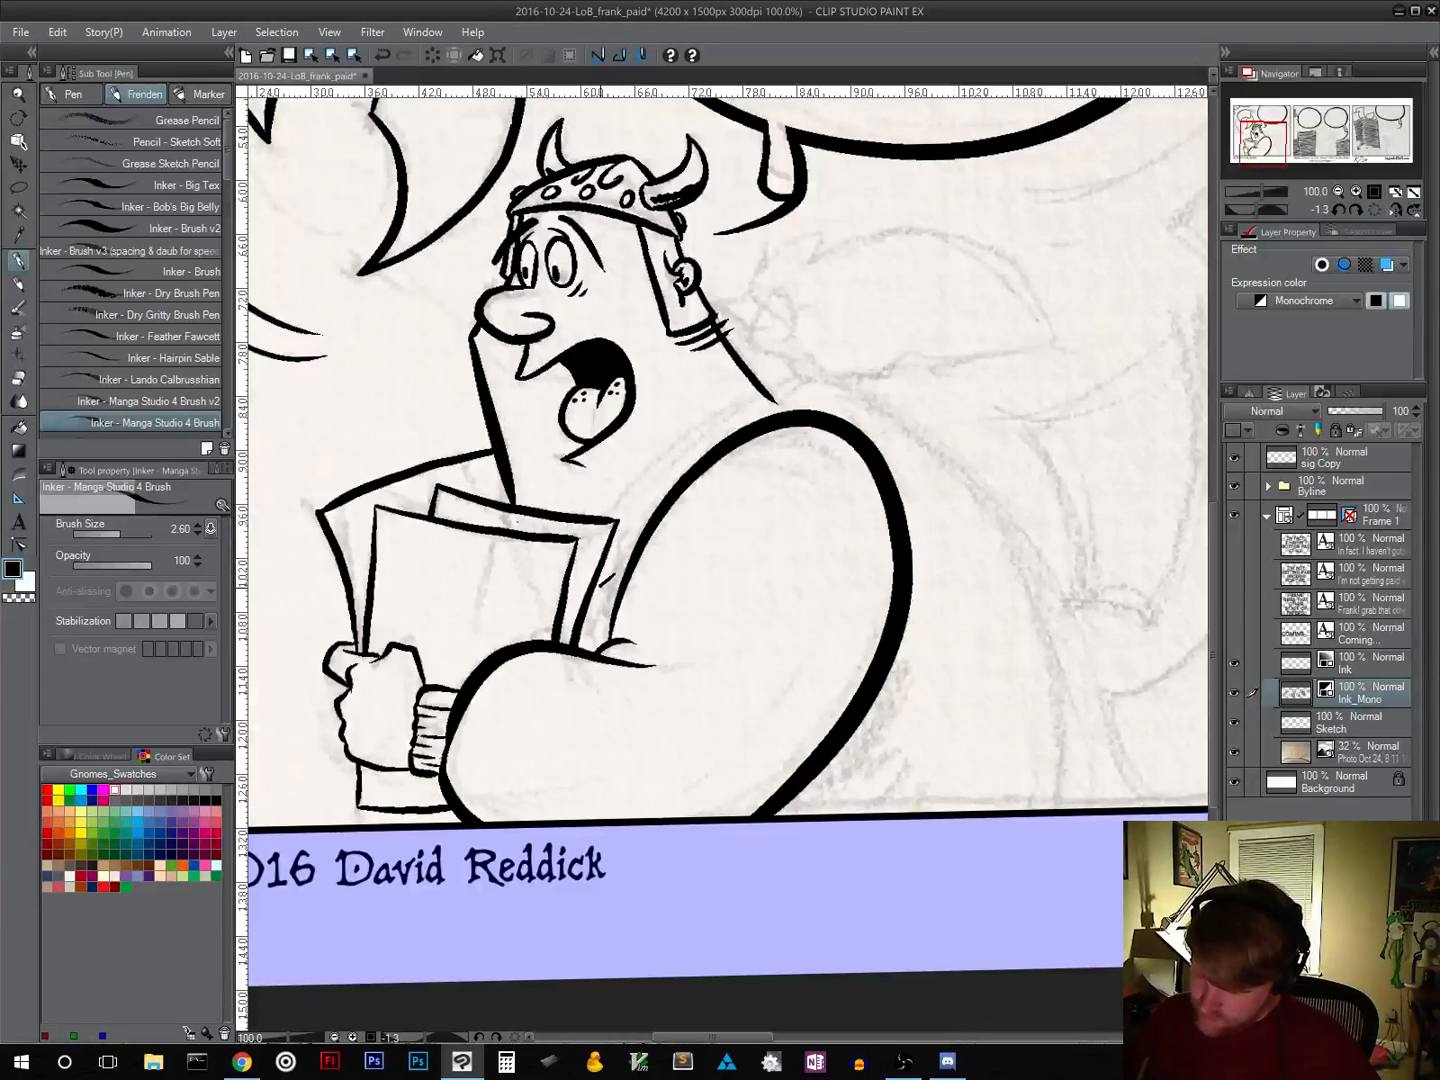
{"action": "mouse_move", "coordinate": [603, 587]}
{"action": "left_mouse_down"}
{"action": "mouse_move", "coordinate": [598, 612]}
{"action": "mouse_move", "coordinate": [618, 555]}
{"action": "mouse_move", "coordinate": [612, 495]}
{"action": "mouse_move", "coordinate": [710, 416]}
{"action": "mouse_move", "coordinate": [782, 395]}
{"action": "left_mouse_up"}
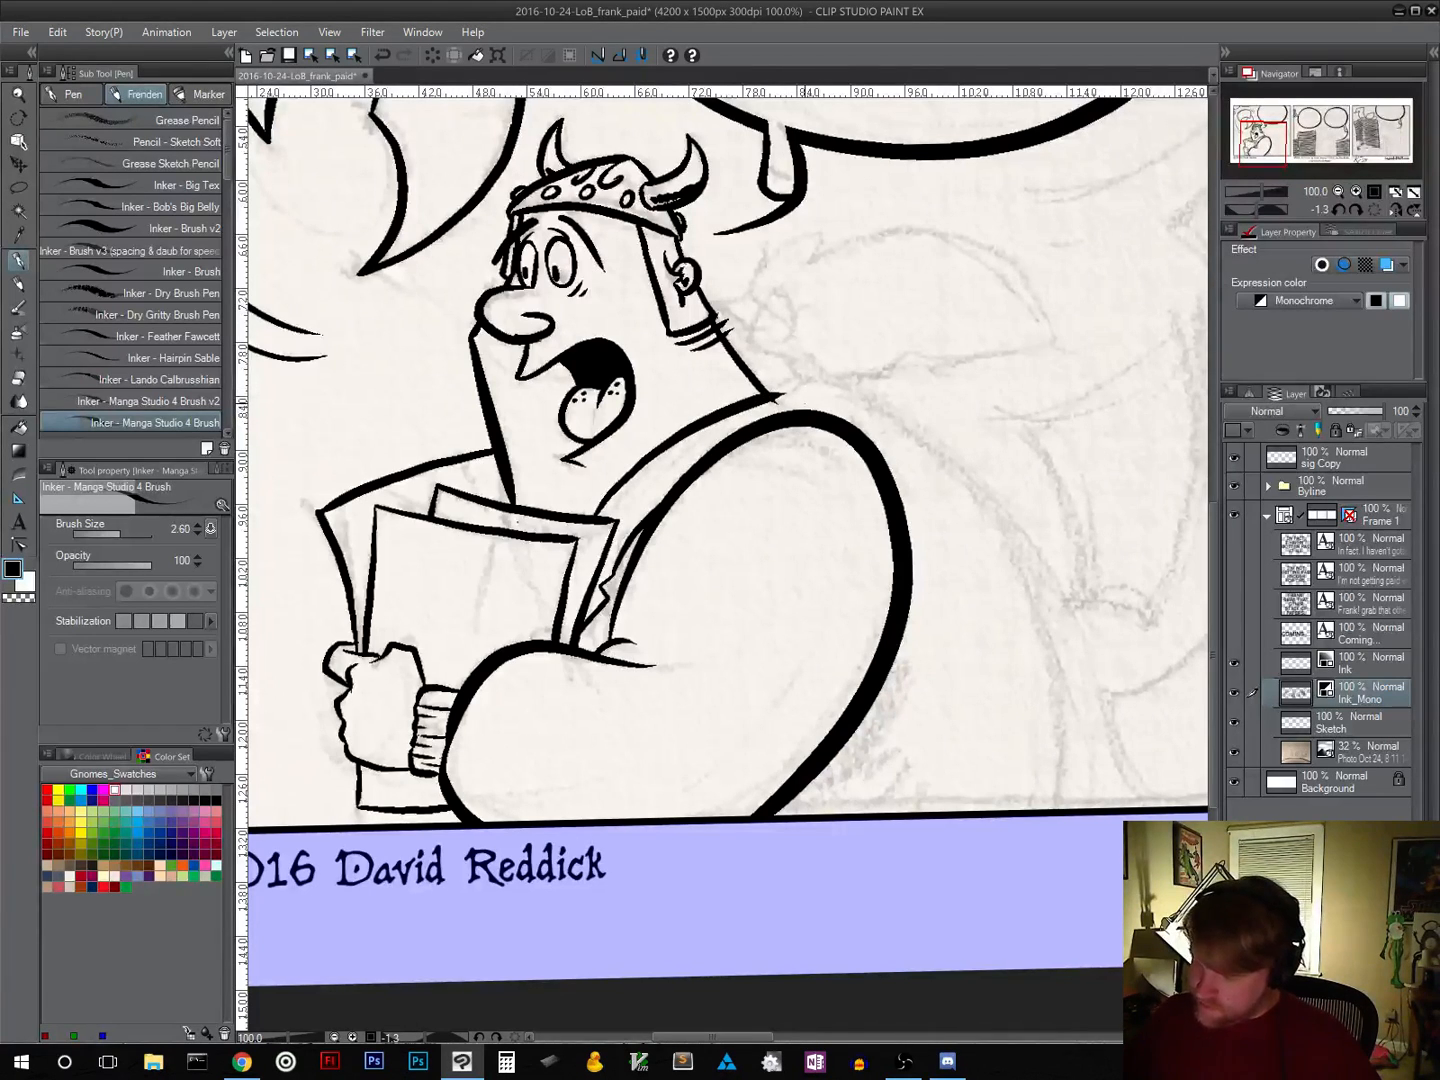
{"action": "key", "text": "ctrl+z"}
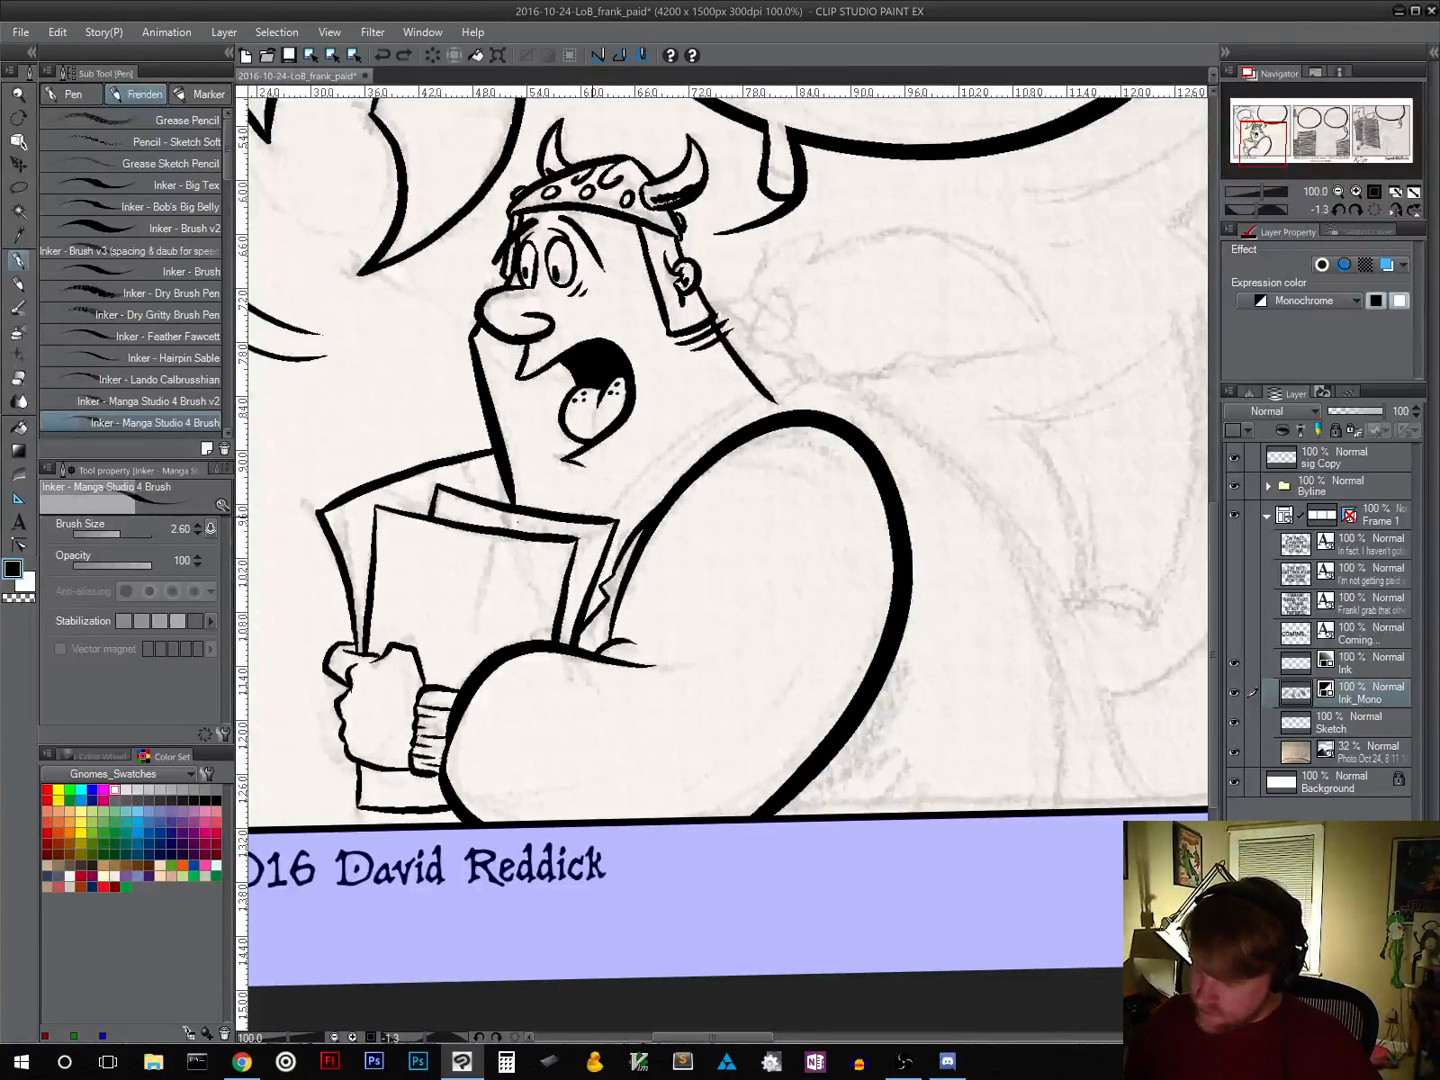
{"action": "mouse_move", "coordinate": [594, 517]}
{"action": "left_mouse_down"}
{"action": "mouse_move", "coordinate": [698, 423]}
{"action": "mouse_move", "coordinate": [765, 391]}
{"action": "left_mouse_up"}
{"action": "key", "text": "ctrl+z"}
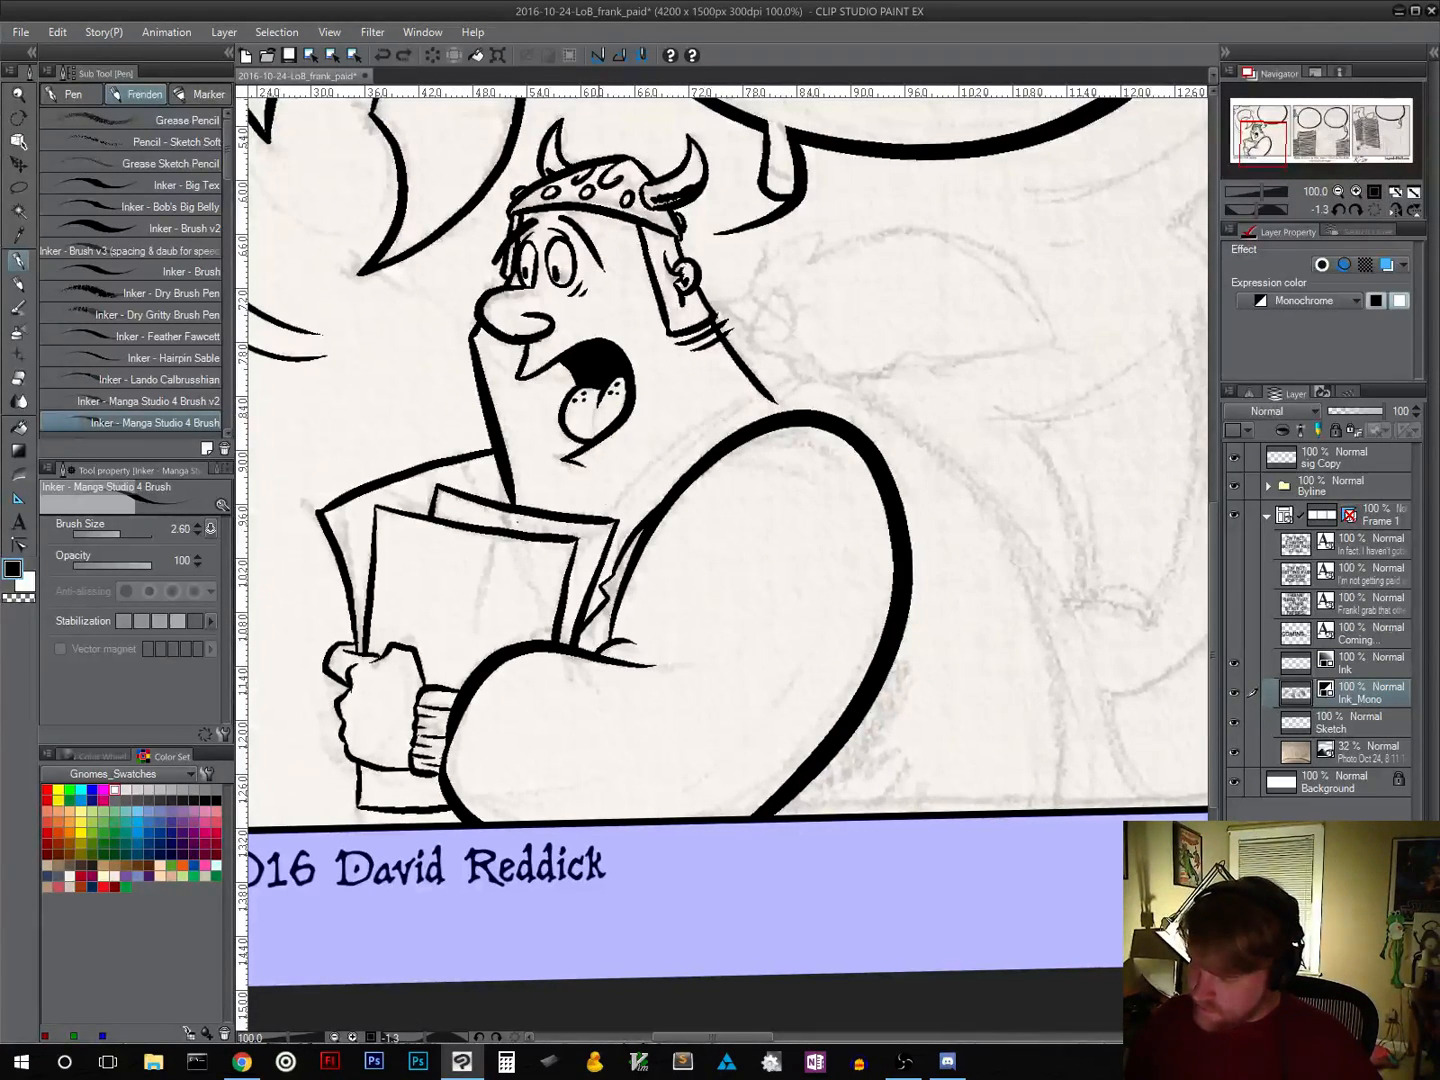
{"action": "mouse_move", "coordinate": [596, 516]}
{"action": "left_mouse_down"}
{"action": "mouse_move", "coordinate": [705, 411]}
{"action": "mouse_move", "coordinate": [784, 383]}
{"action": "left_mouse_up"}
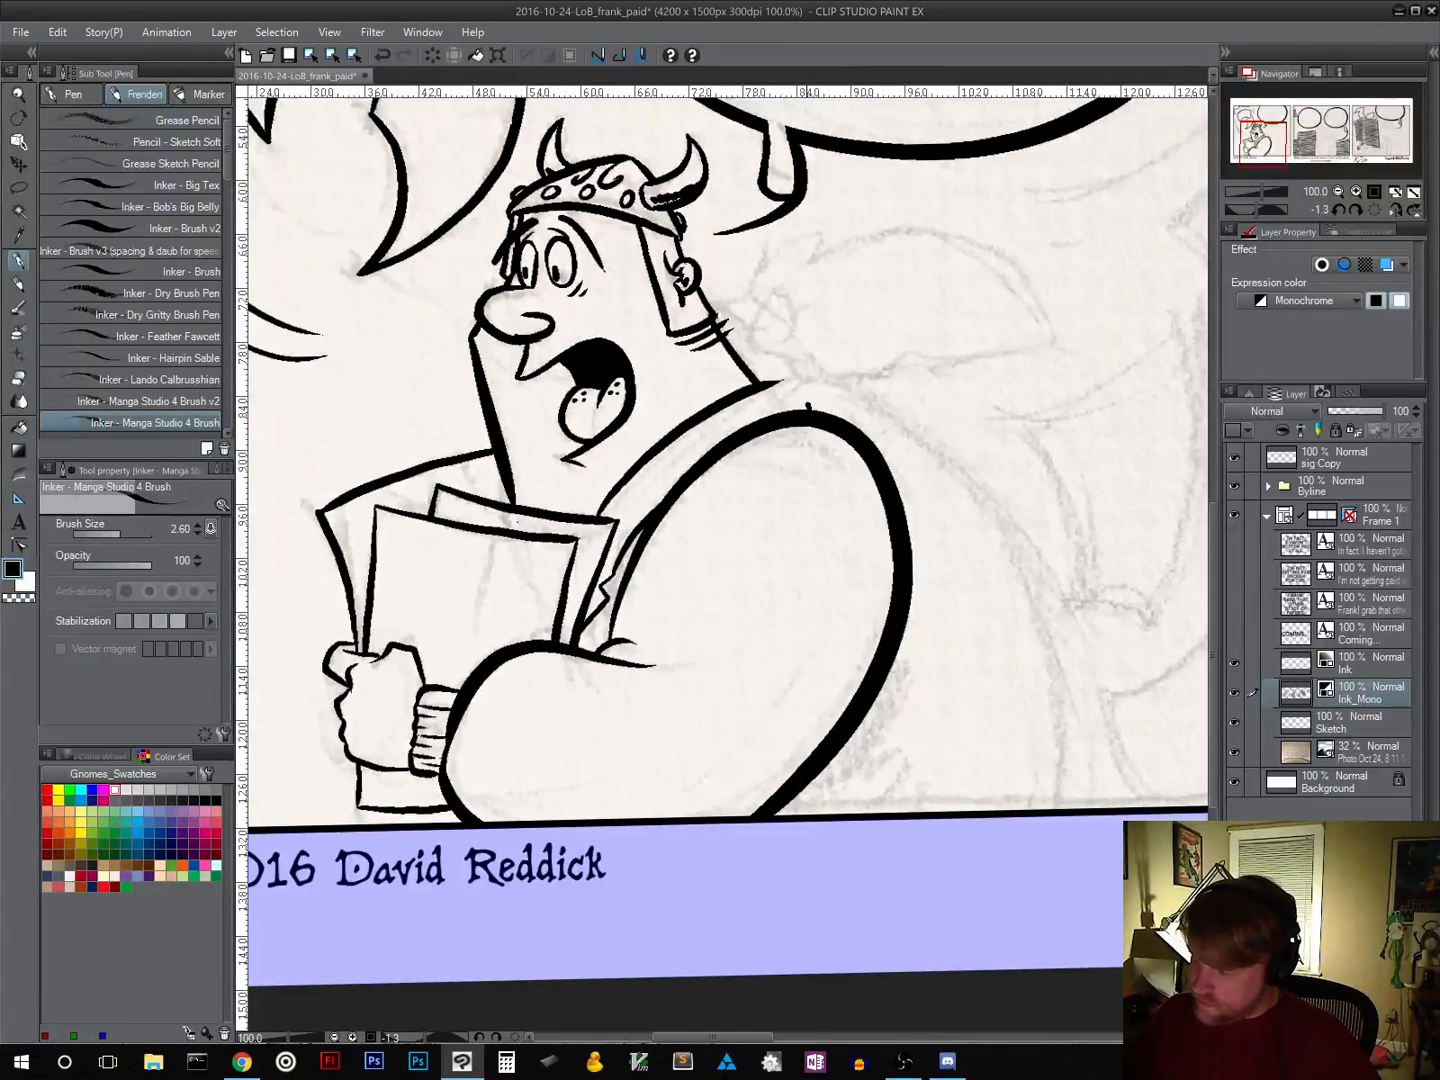
Step: Ink the raised back of the collar behind the neck and close the corner of the rearmost paper sheet below the chin
{"action": "mouse_move", "coordinate": [807, 405]}
{"action": "left_mouse_down"}
{"action": "mouse_move", "coordinate": [789, 373]}
{"action": "mouse_move", "coordinate": [756, 369]}
{"action": "left_mouse_up"}
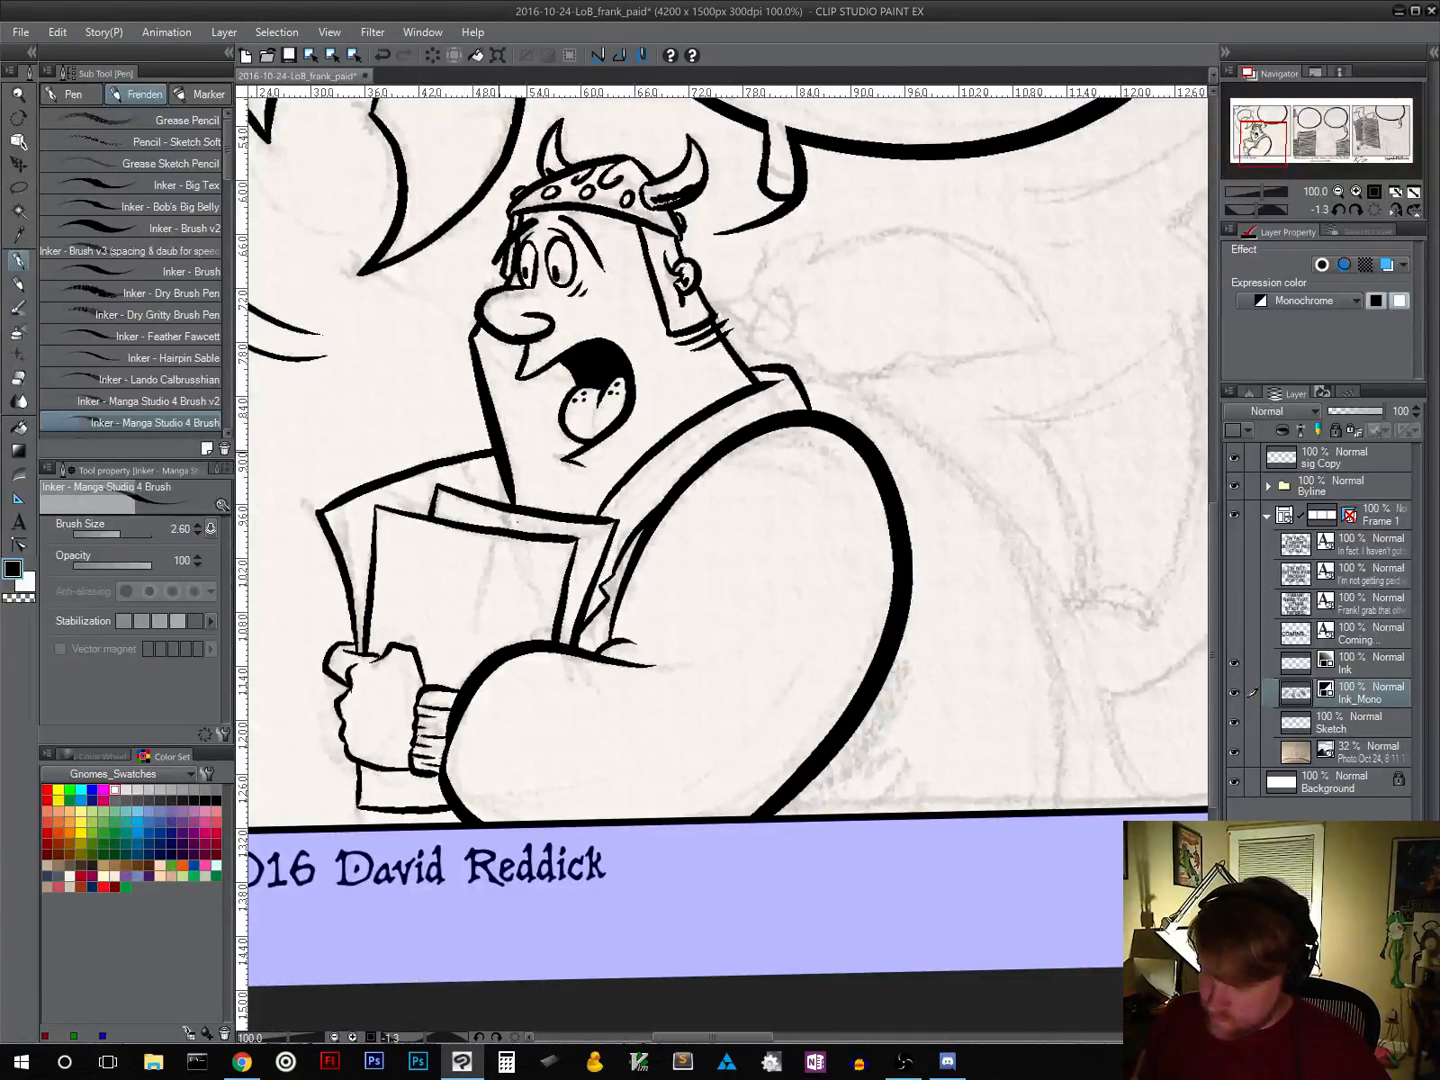
{"action": "mouse_move", "coordinate": [504, 456]}
{"action": "left_mouse_down"}
{"action": "mouse_move", "coordinate": [524, 447]}
{"action": "mouse_move", "coordinate": [533, 508]}
{"action": "left_mouse_up"}
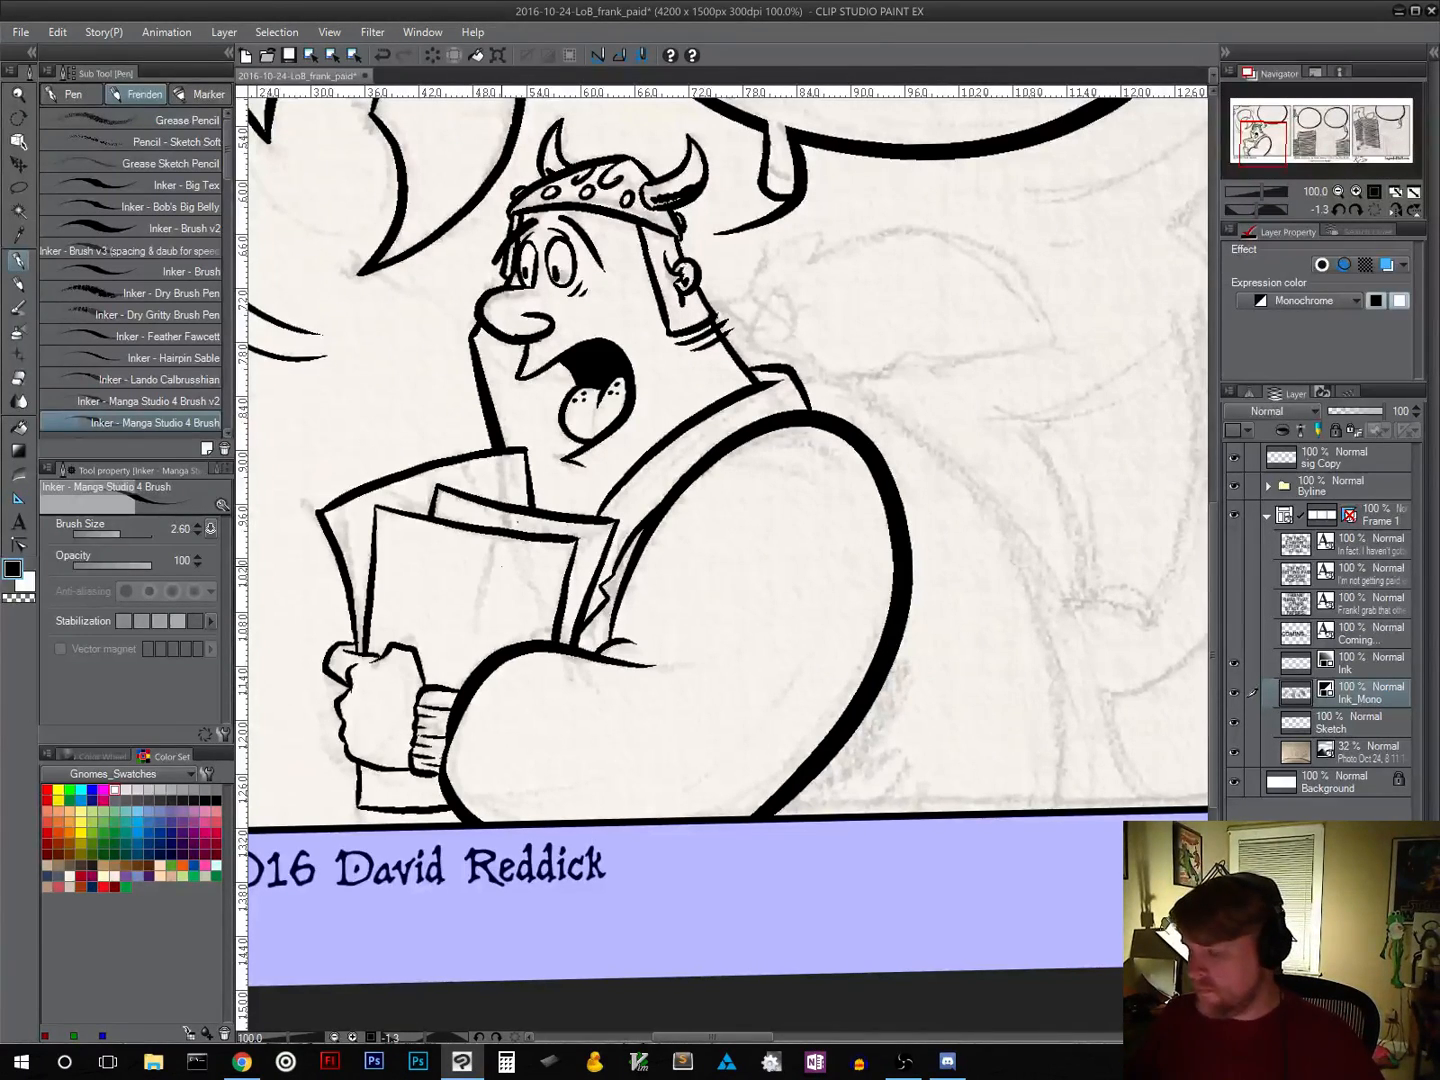
Step: Ink three short crease lines behind the upper arm and the thick curved outline of the back from collar to lower panel border
{"action": "left_click_drag", "start_coordinate": [999, 693], "coordinate": [894, 566]}
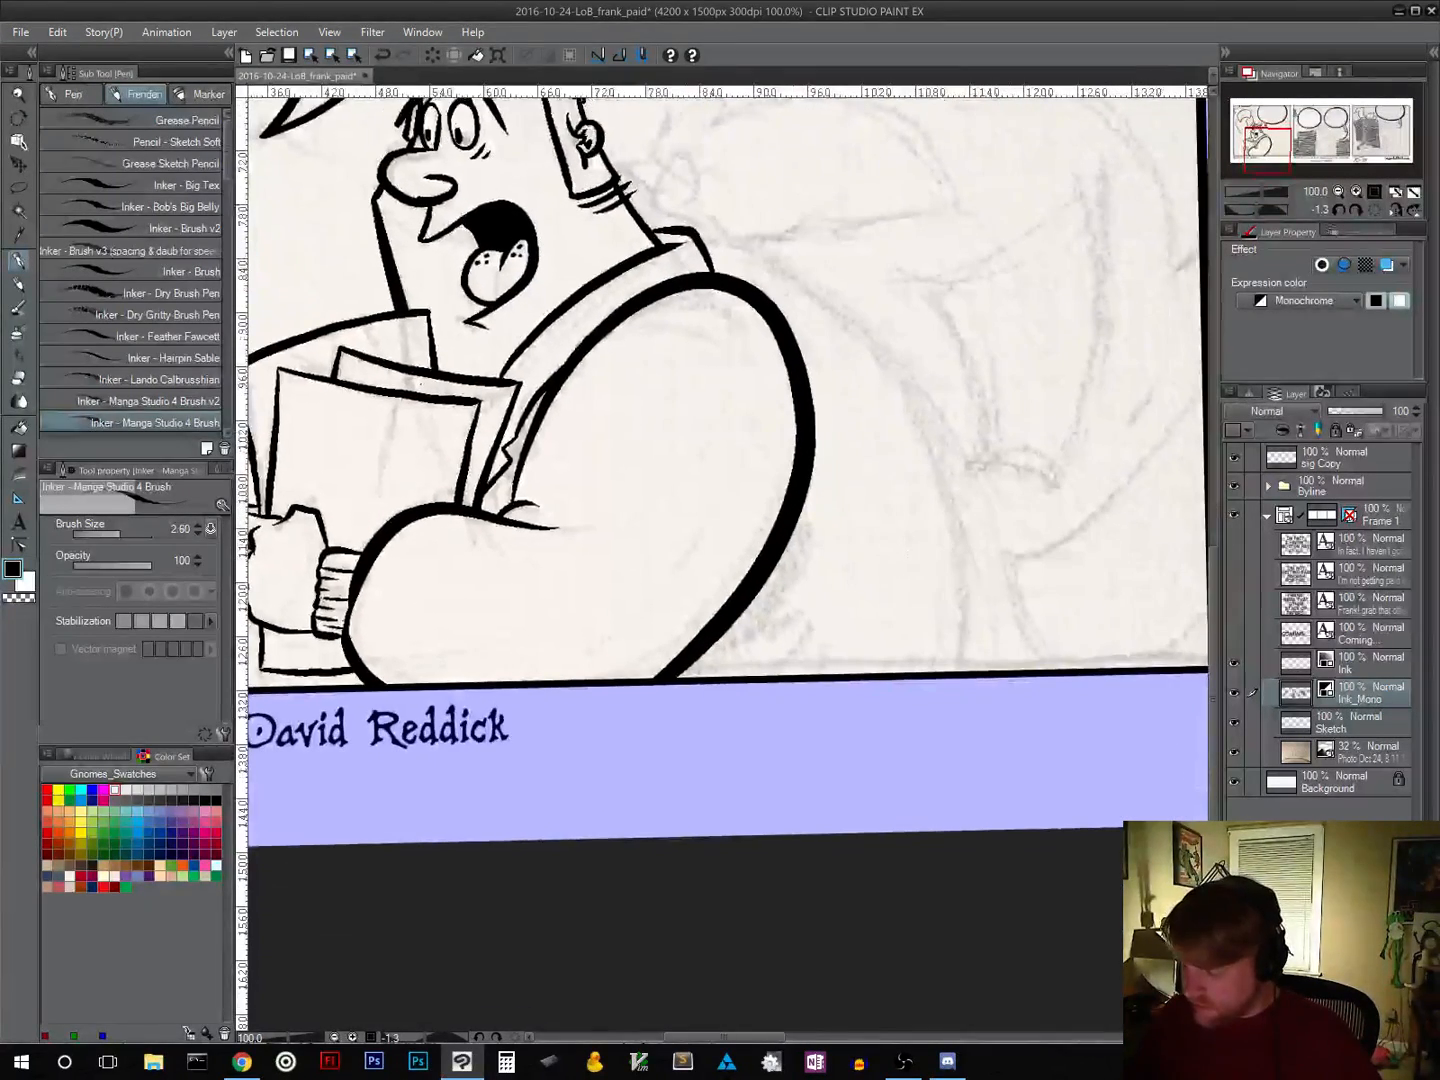
{"action": "left_click_drag", "start_coordinate": [772, 606], "coordinate": [717, 653]}
{"action": "left_click_drag", "start_coordinate": [829, 508], "coordinate": [742, 656]}
{"action": "left_click_drag", "start_coordinate": [820, 573], "coordinate": [785, 617]}
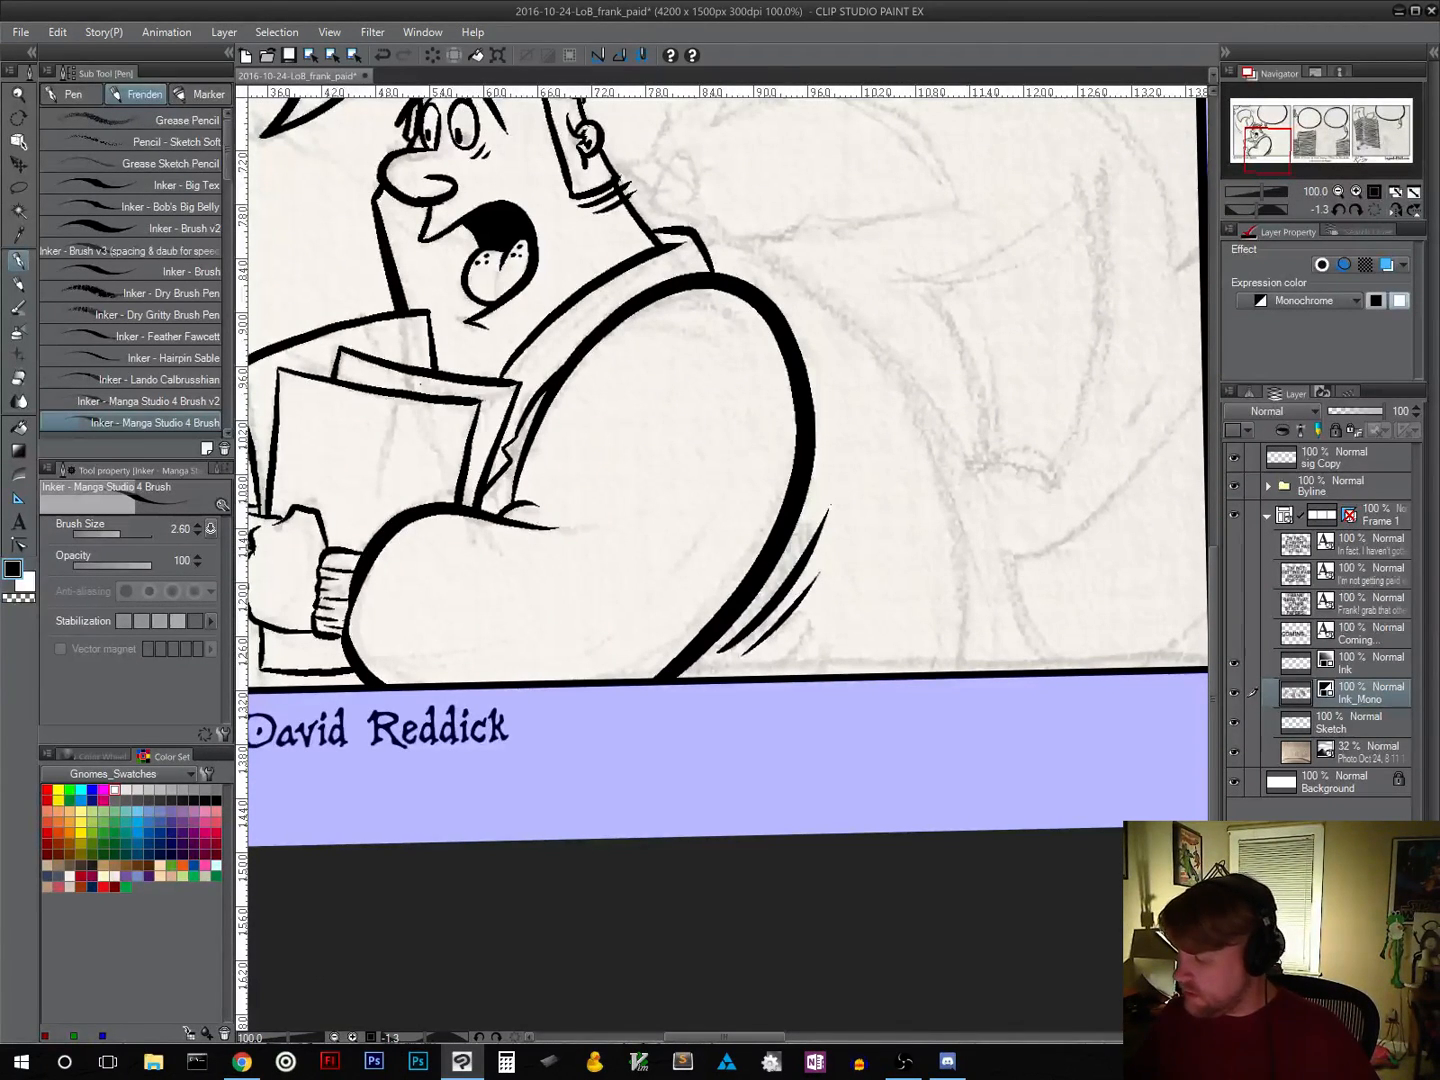
{"action": "mouse_move", "coordinate": [957, 668]}
{"action": "left_mouse_down"}
{"action": "mouse_move", "coordinate": [967, 578]}
{"action": "mouse_move", "coordinate": [931, 448]}
{"action": "mouse_move", "coordinate": [838, 318]}
{"action": "mouse_move", "coordinate": [755, 257]}
{"action": "mouse_move", "coordinate": [706, 246]}
{"action": "left_mouse_up"}
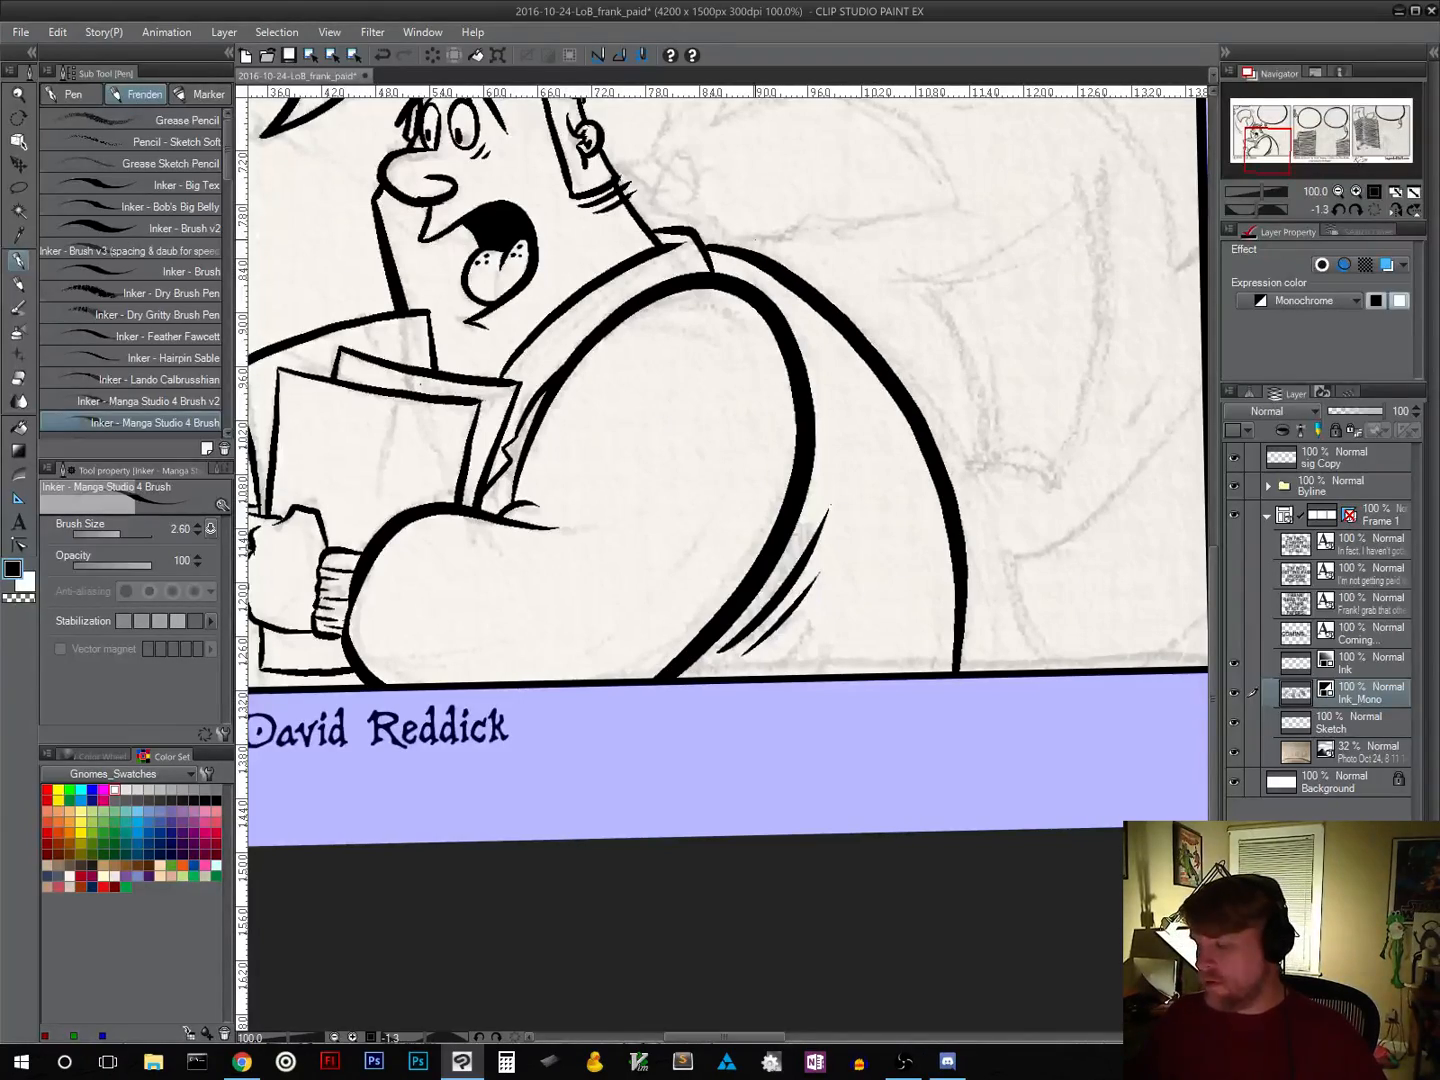
Step: Ink the ponytail's binding behind the helmet, with crossed wrapping lines and a rounded end
{"action": "left_click_drag", "start_coordinate": [841, 469], "coordinate": [905, 831]}
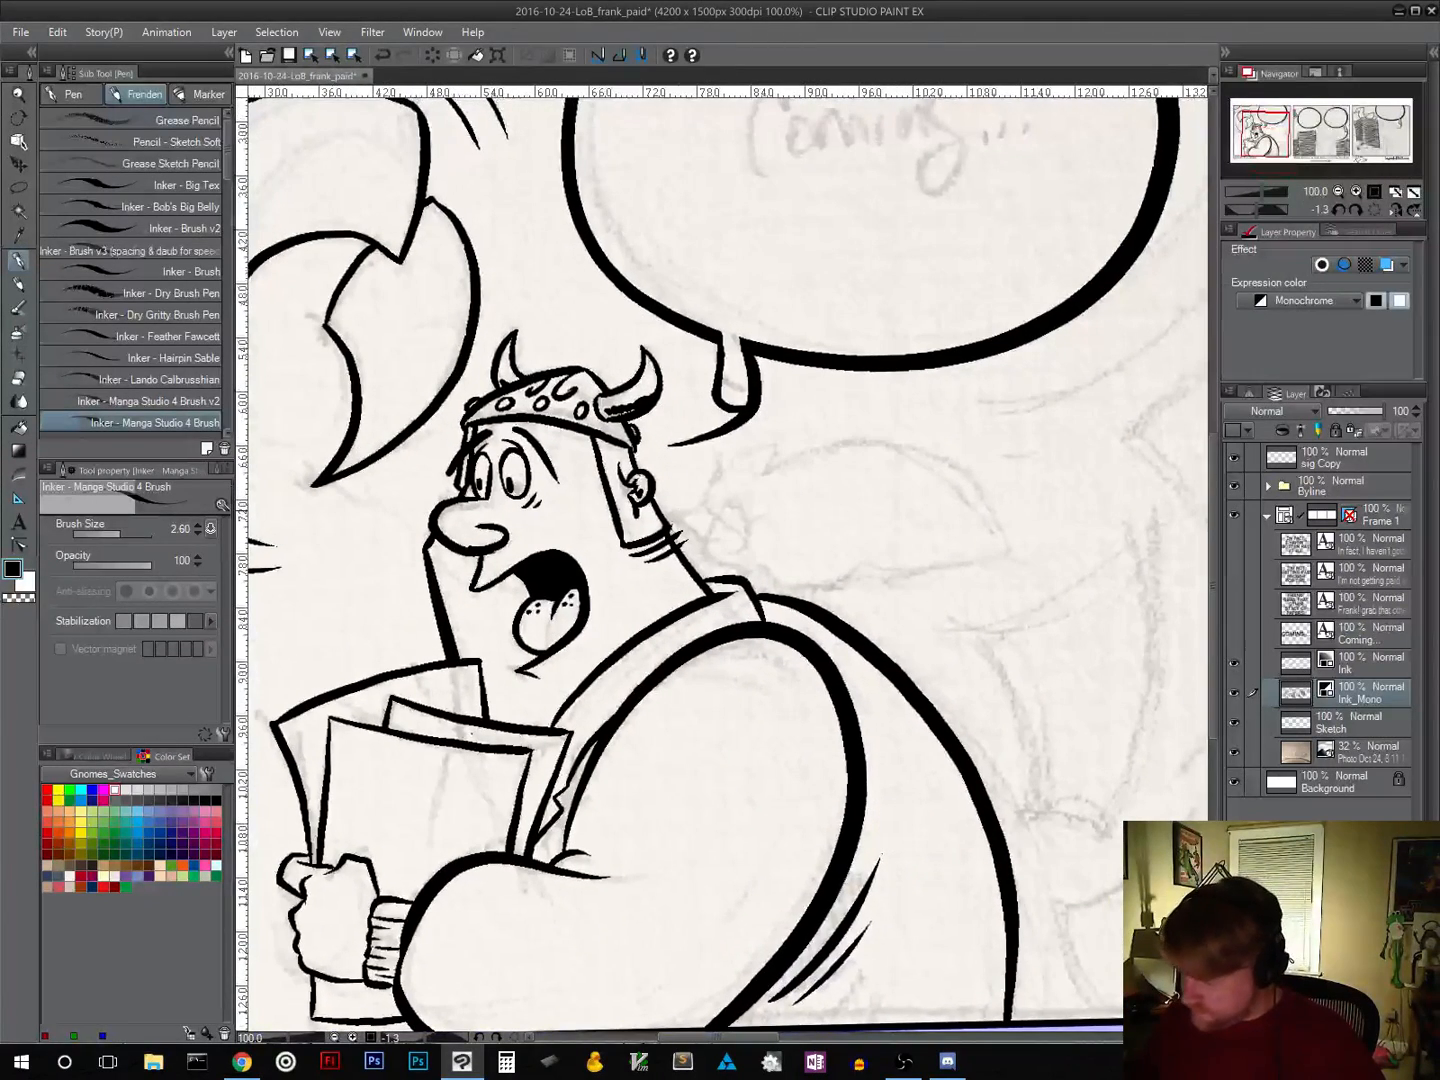
{"action": "mouse_move", "coordinate": [660, 515]}
{"action": "left_mouse_down"}
{"action": "mouse_move", "coordinate": [730, 499]}
{"action": "mouse_move", "coordinate": [745, 539]}
{"action": "mouse_move", "coordinate": [695, 566]}
{"action": "mouse_move", "coordinate": [714, 553]}
{"action": "left_mouse_up"}
{"action": "left_click_drag", "start_coordinate": [712, 518], "coordinate": [687, 544]}
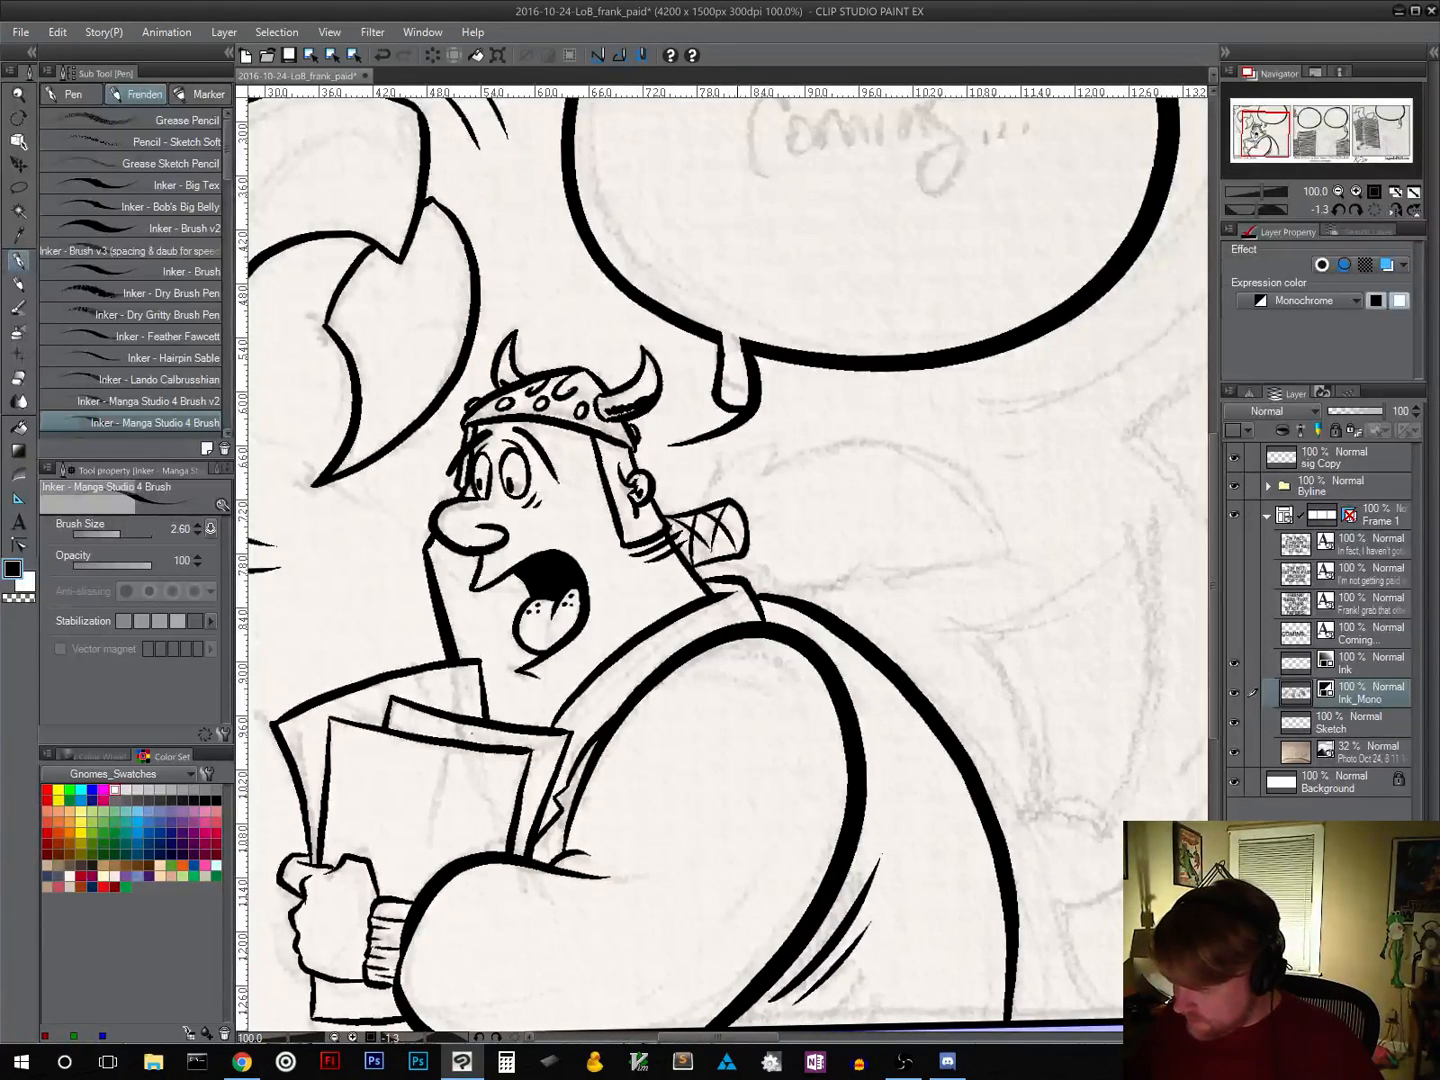
Step: Ink the ponytail's pointed outline with ragged tufts near the binding, then fill it with thin flowing hair strands
{"action": "mouse_move", "coordinate": [722, 456]}
{"action": "left_mouse_down"}
{"action": "mouse_move", "coordinate": [705, 499]}
{"action": "mouse_move", "coordinate": [780, 442]}
{"action": "mouse_move", "coordinate": [866, 440]}
{"action": "mouse_move", "coordinate": [997, 509]}
{"action": "left_mouse_up"}
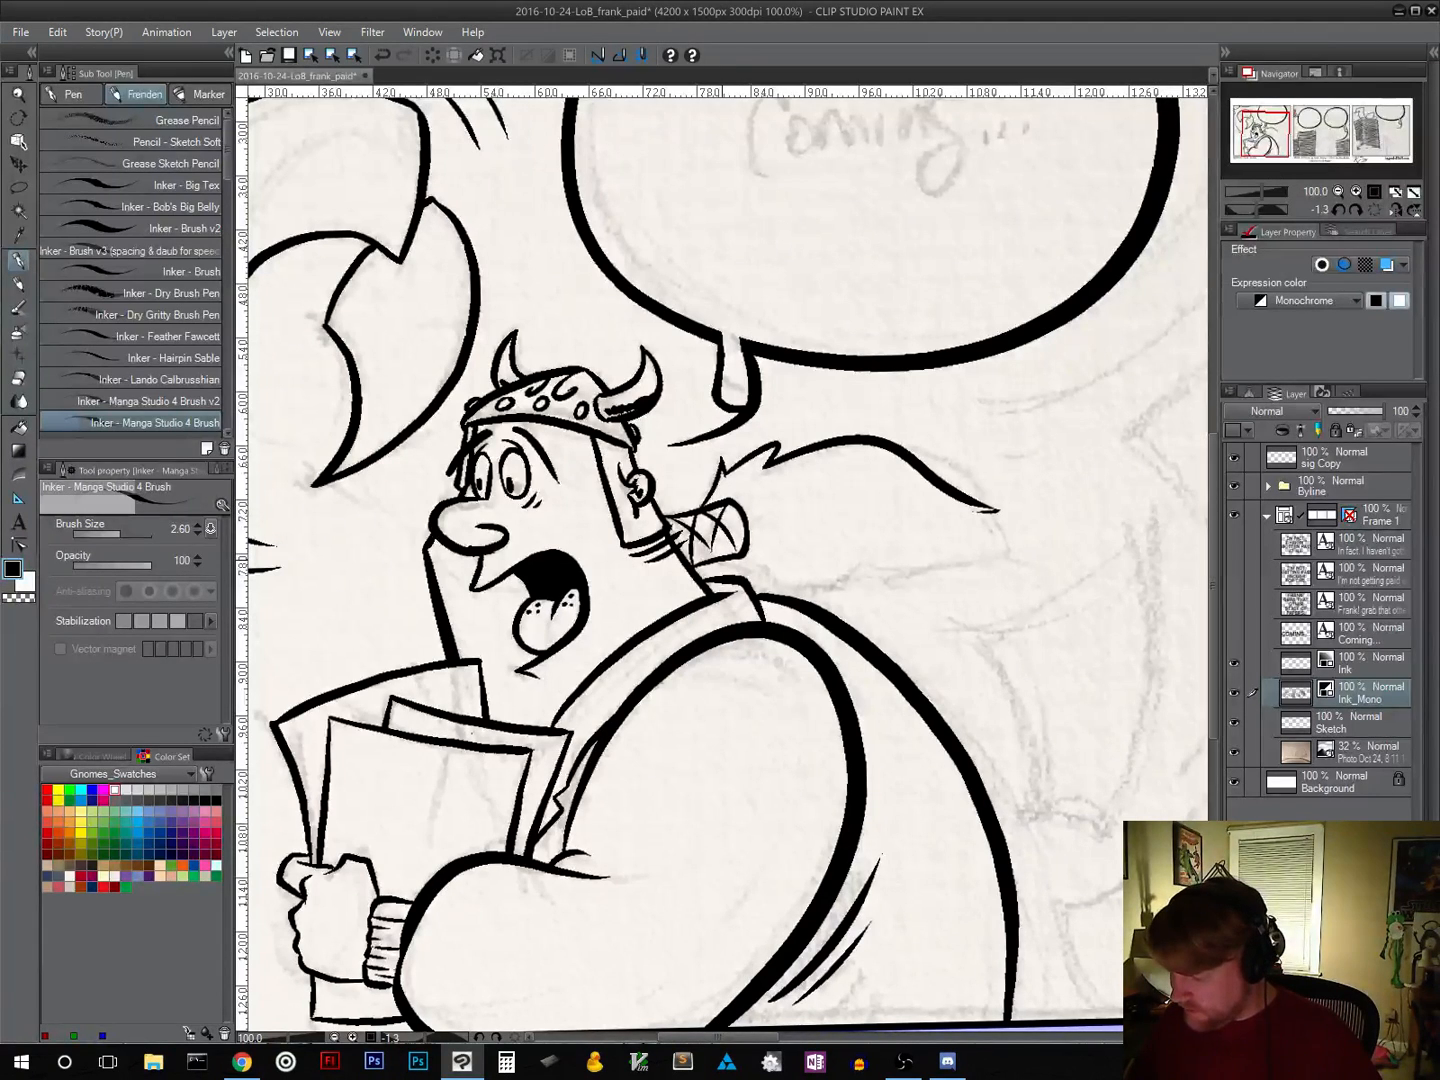
{"action": "mouse_move", "coordinate": [728, 559]}
{"action": "left_mouse_down"}
{"action": "mouse_move", "coordinate": [889, 561]}
{"action": "mouse_move", "coordinate": [996, 512]}
{"action": "mouse_move", "coordinate": [758, 515]}
{"action": "mouse_move", "coordinate": [814, 490]}
{"action": "left_mouse_up"}
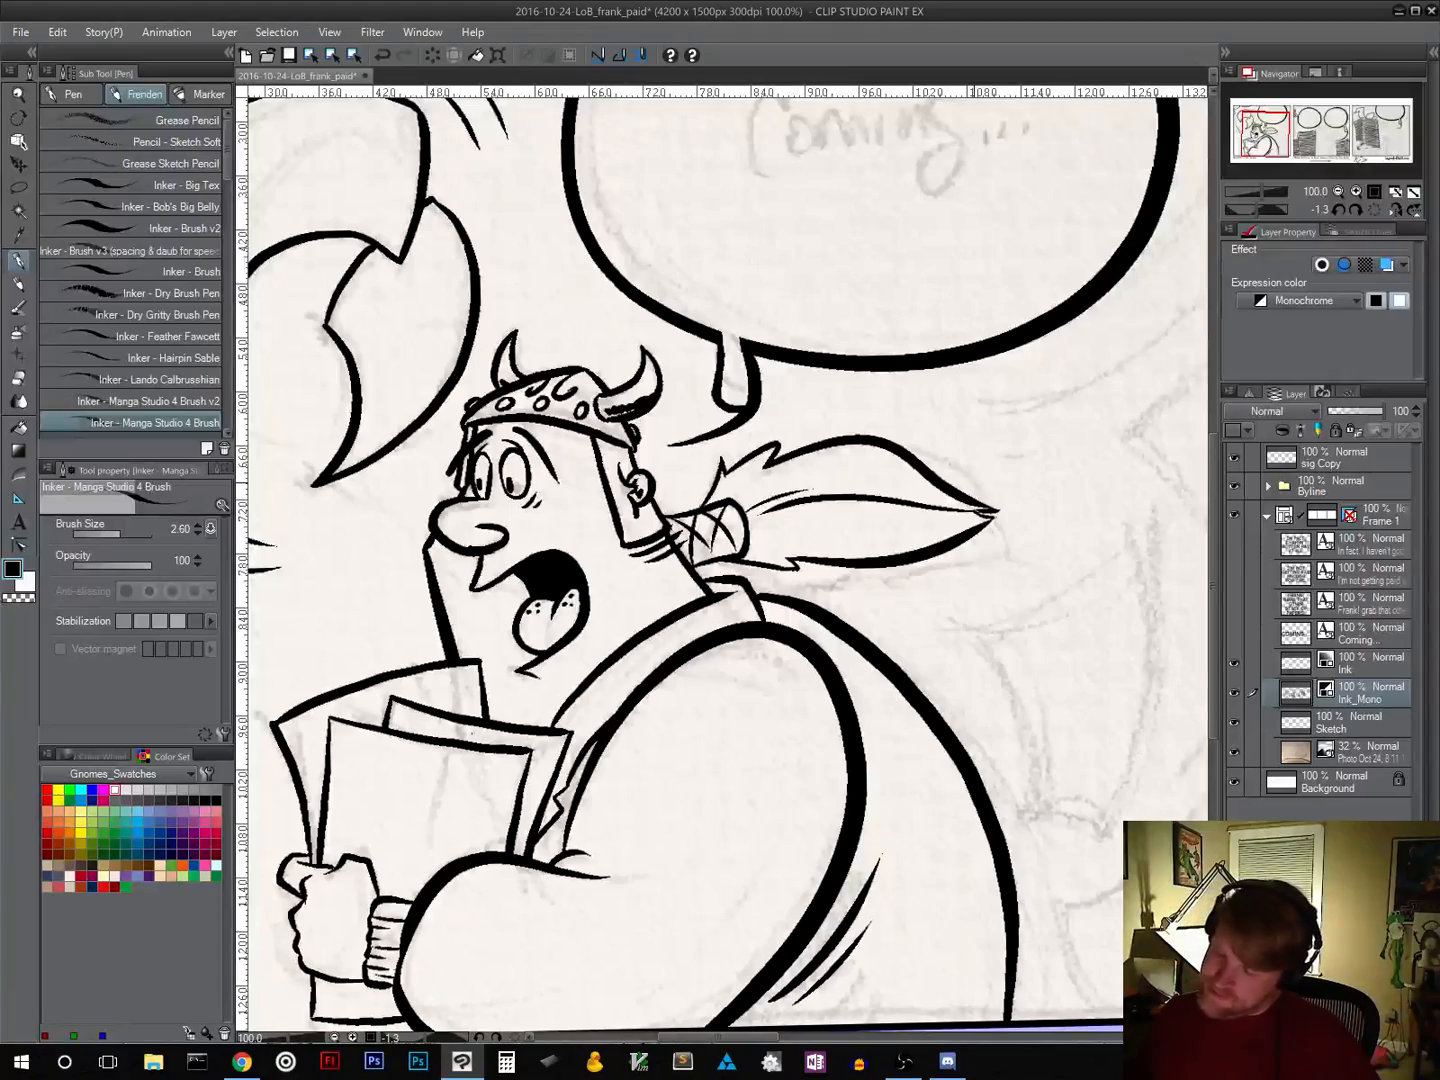
{"action": "left_click_drag", "start_coordinate": [973, 652], "coordinate": [826, 681]}
{"action": "left_click_drag", "start_coordinate": [834, 754], "coordinate": [944, 691]}
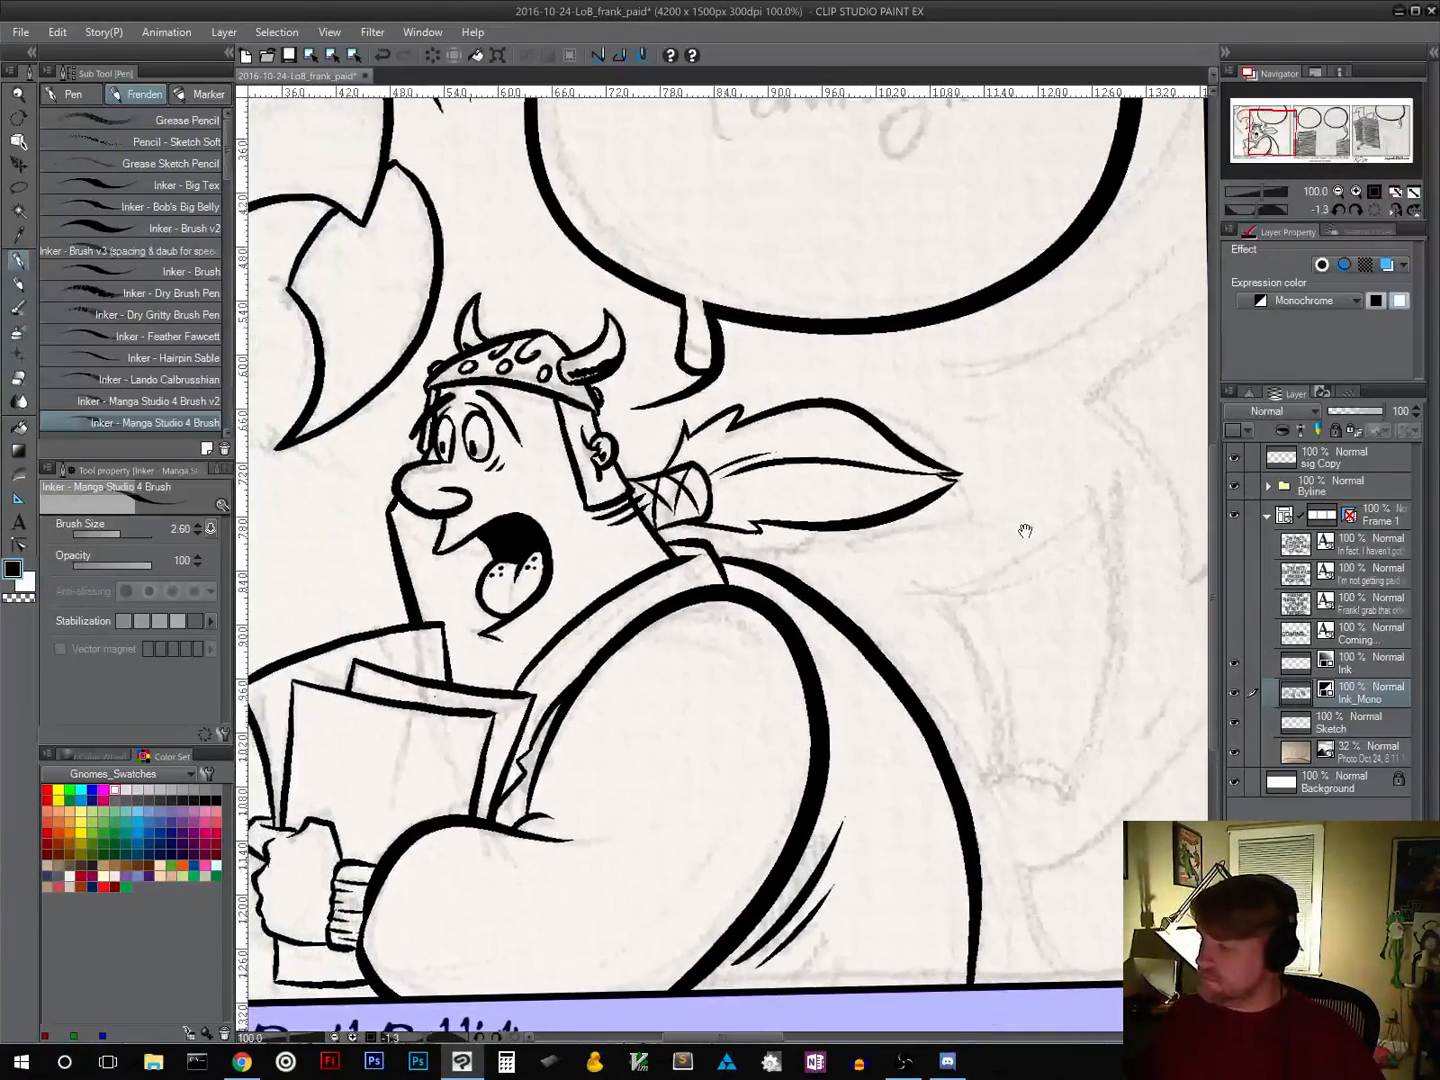
{"action": "left_click_drag", "start_coordinate": [752, 515], "coordinate": [887, 499]}
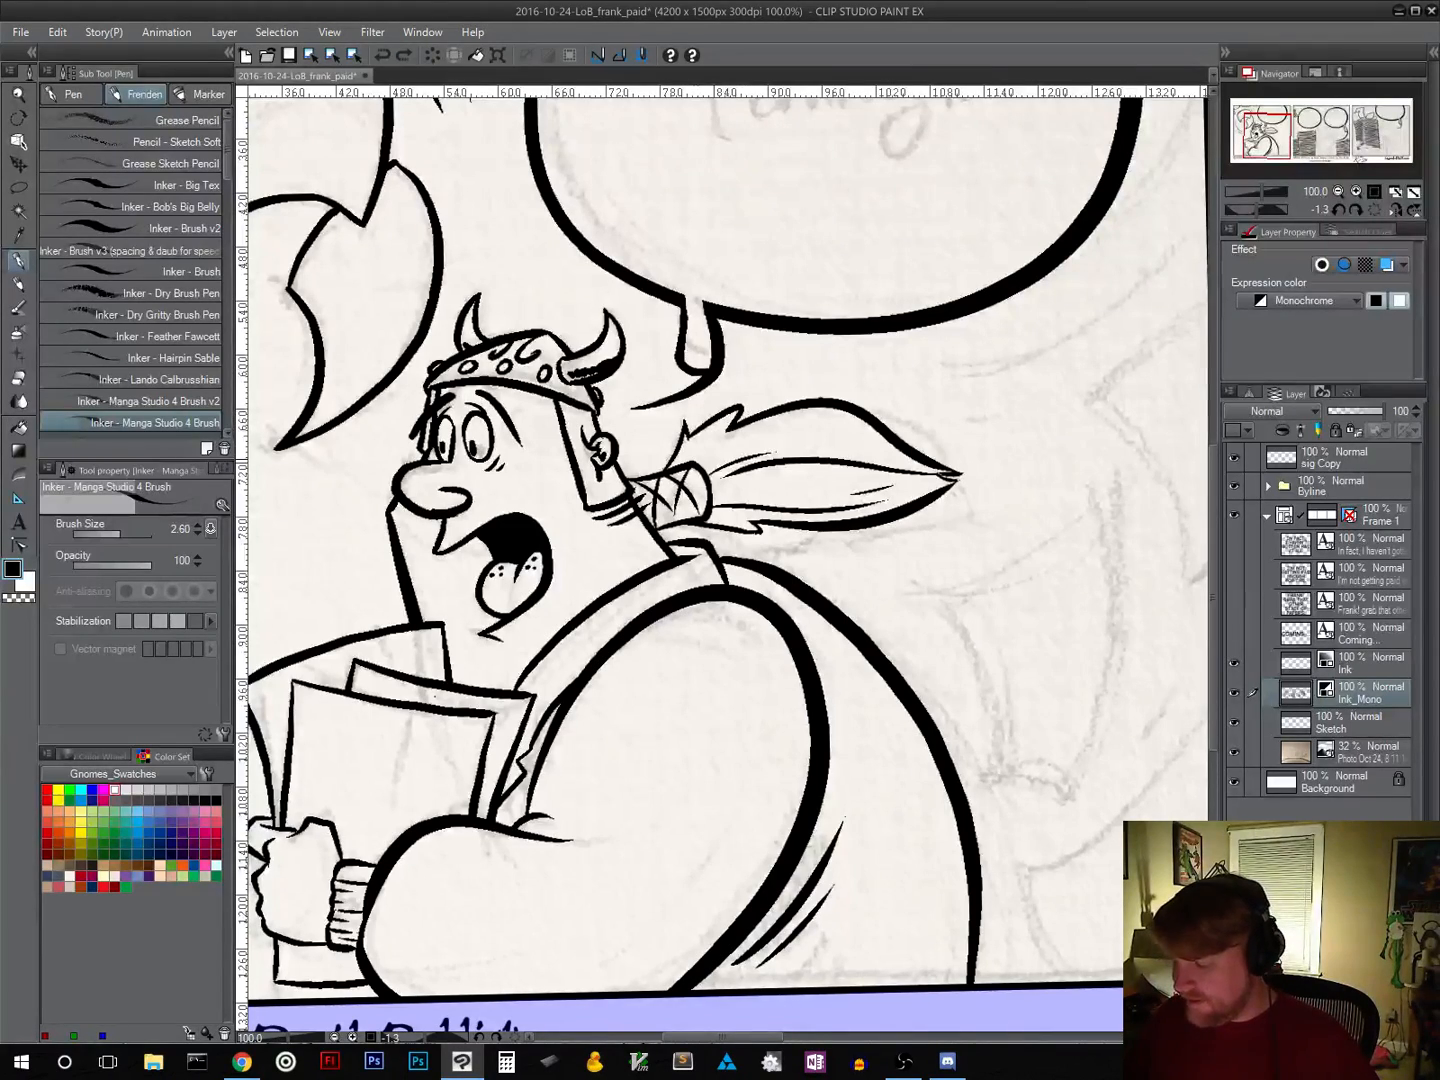
Step: Add small ink specks beside the ragged shapes in the panel's upper-left corner
{"action": "left_click_drag", "start_coordinate": [805, 706], "coordinate": [1039, 684]}
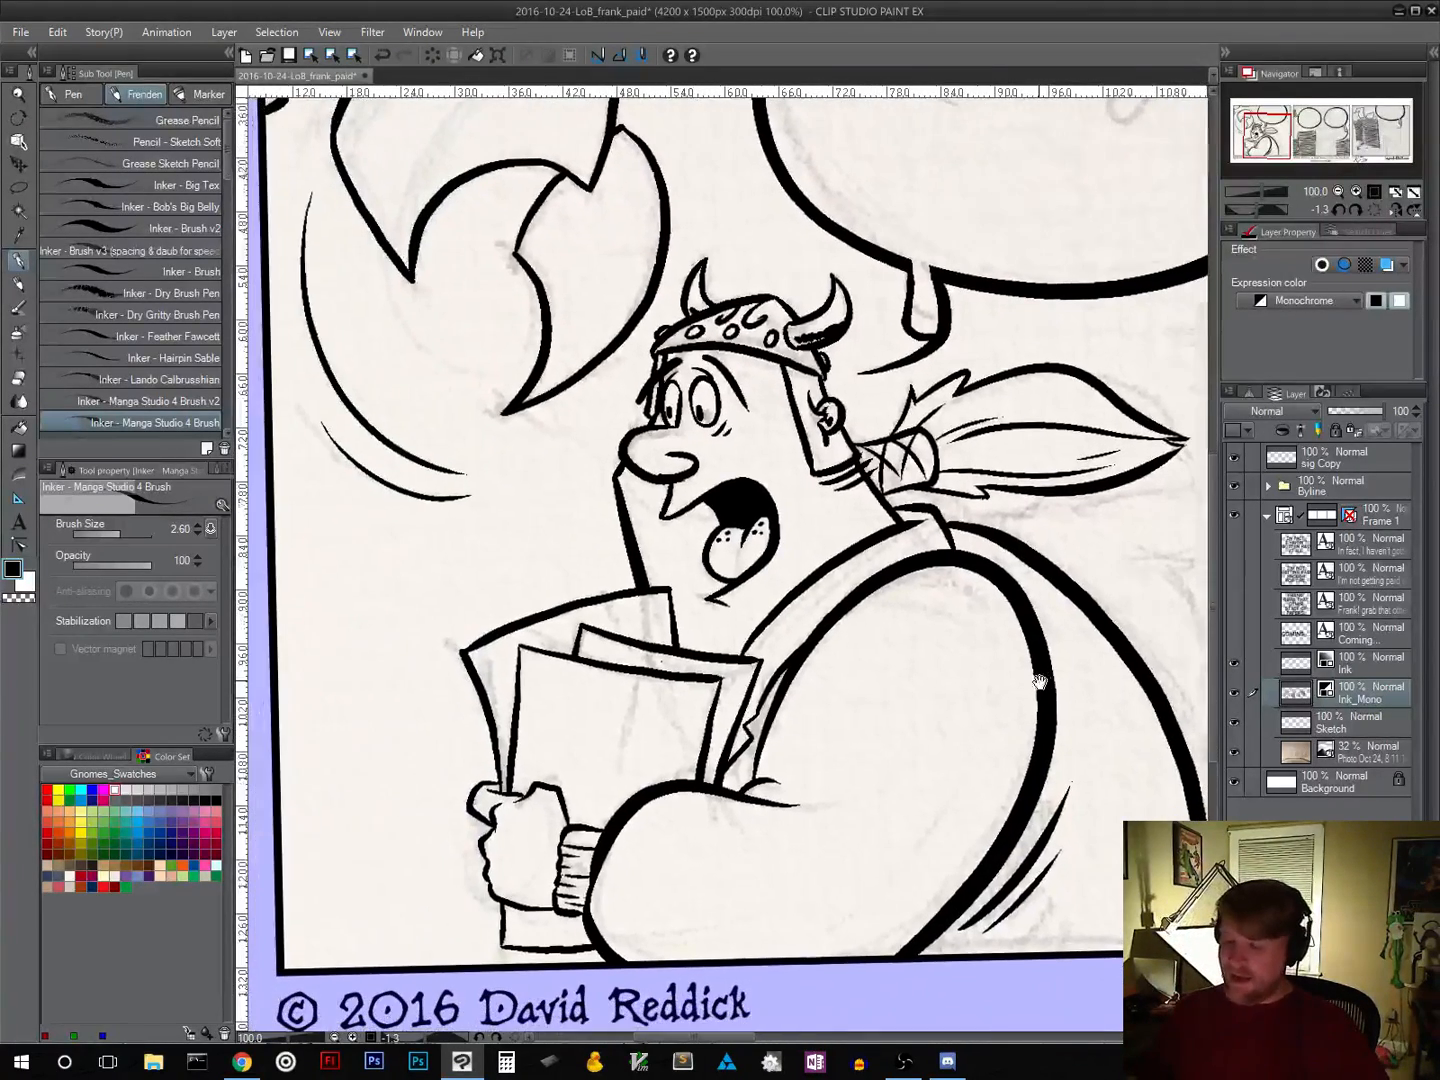
{"action": "left_click_drag", "start_coordinate": [923, 745], "coordinate": [930, 869]}
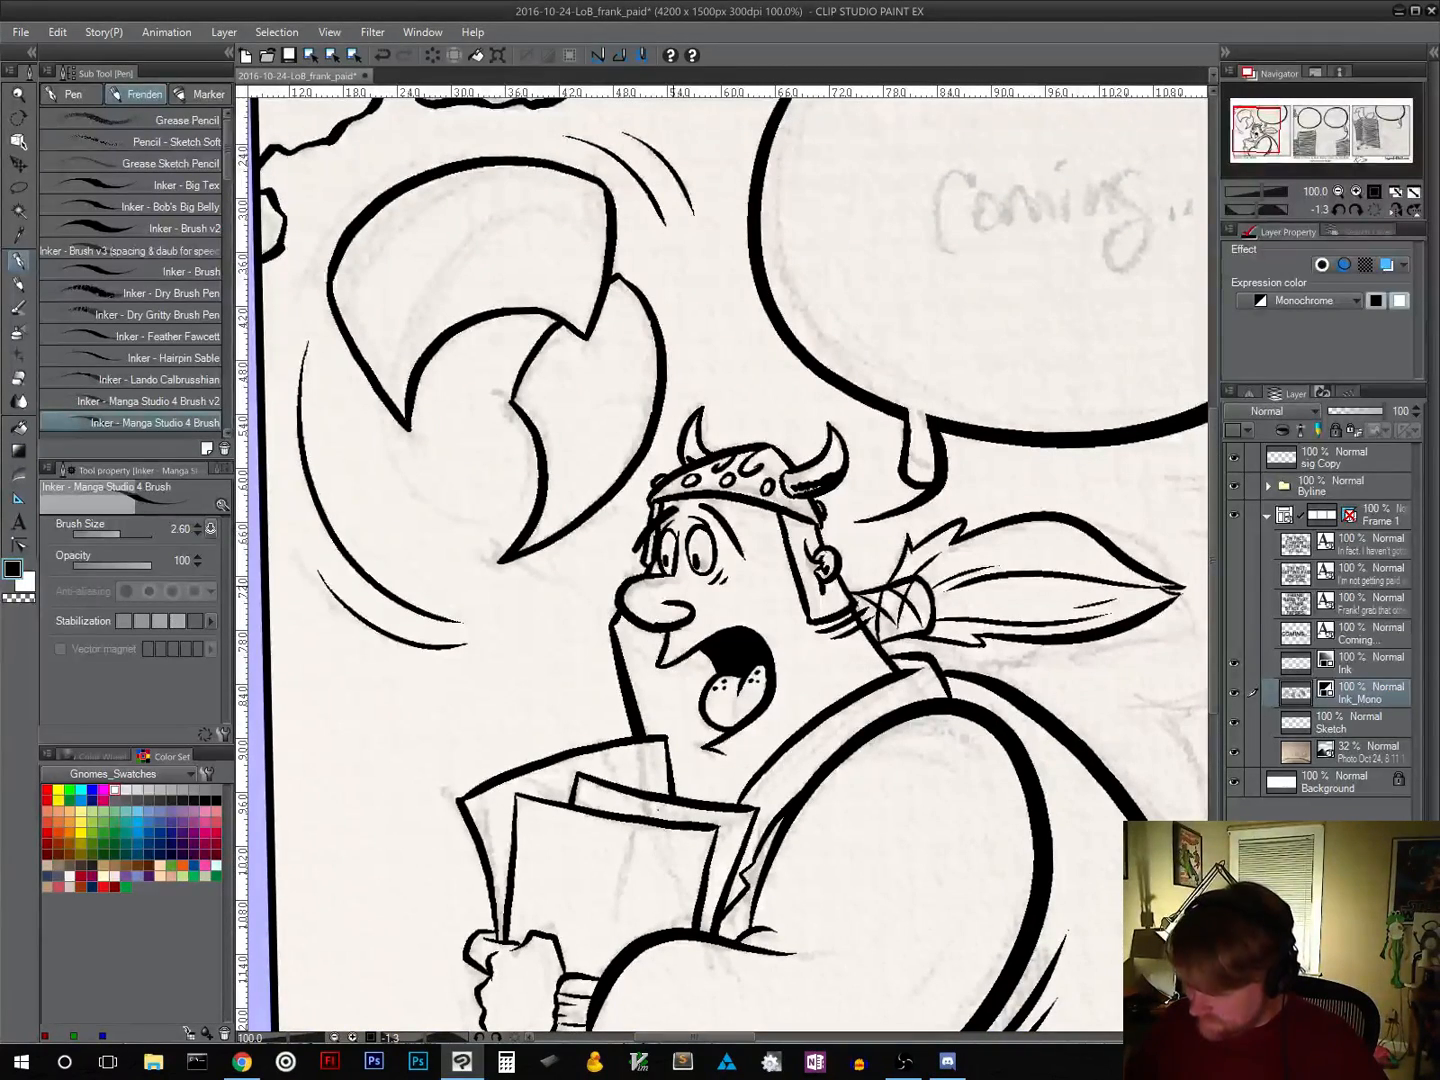
{"action": "left_click_drag", "start_coordinate": [863, 552], "coordinate": [914, 698]}
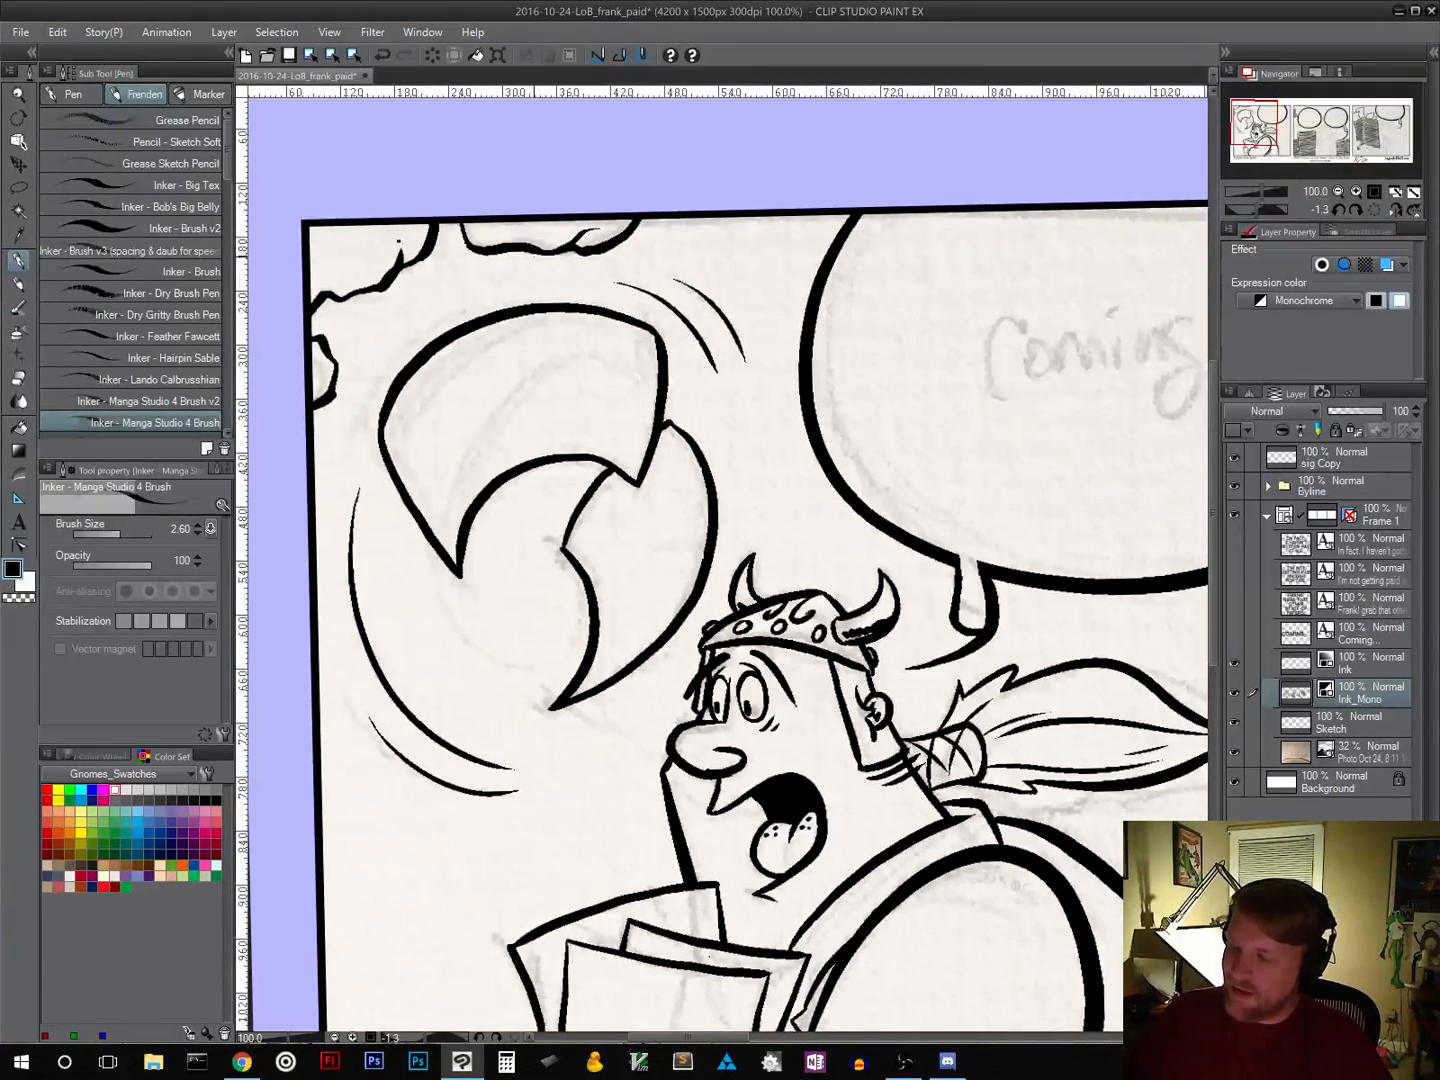
{"action": "left_click_drag", "start_coordinate": [445, 257], "coordinate": [447, 266]}
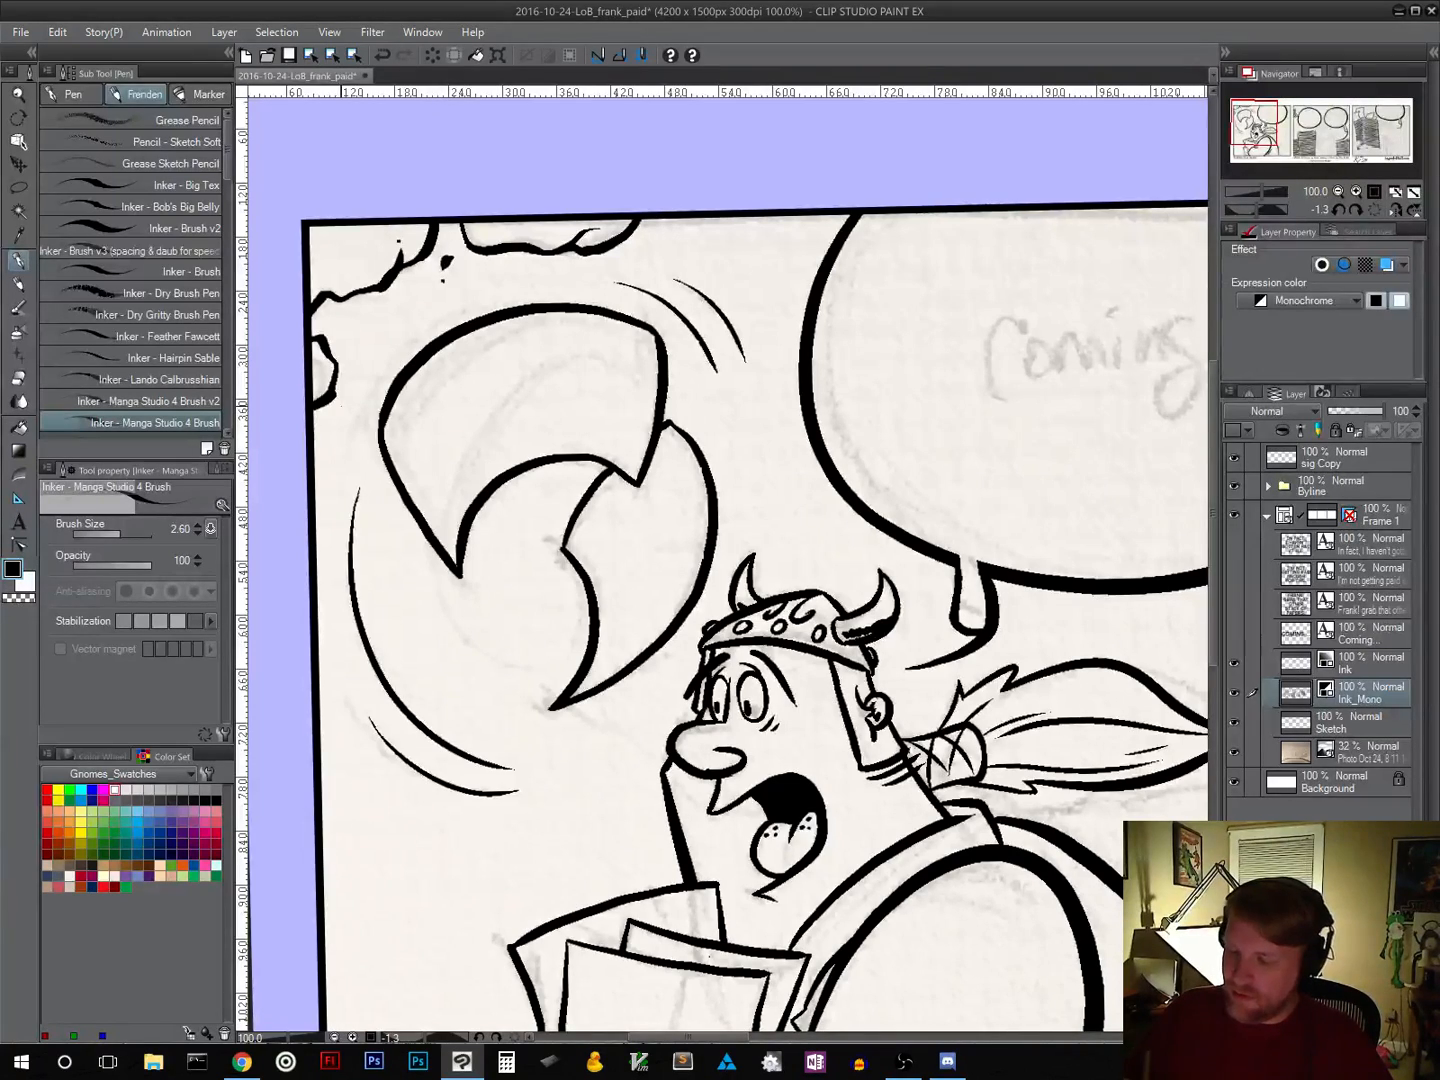
{"action": "left_click", "coordinate": [330, 419]}
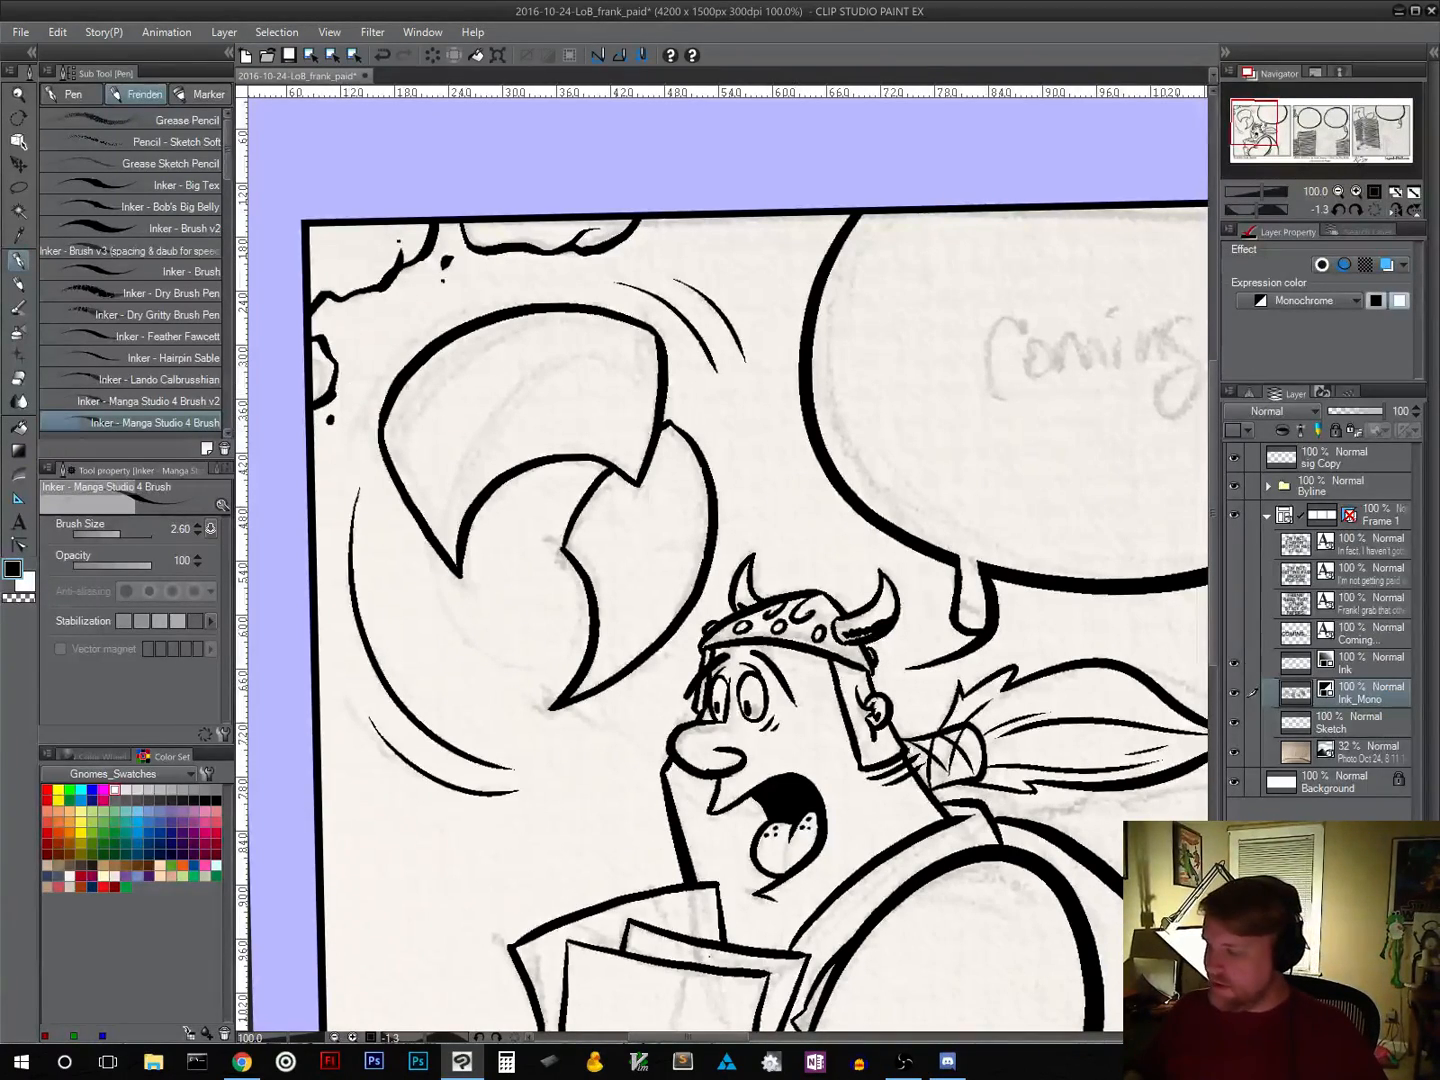
Step: Ink the curved edges of a flying sheet of paper cut off by the first panel's lower-right corner
{"action": "left_click_drag", "start_coordinate": [1023, 751], "coordinate": [833, 353]}
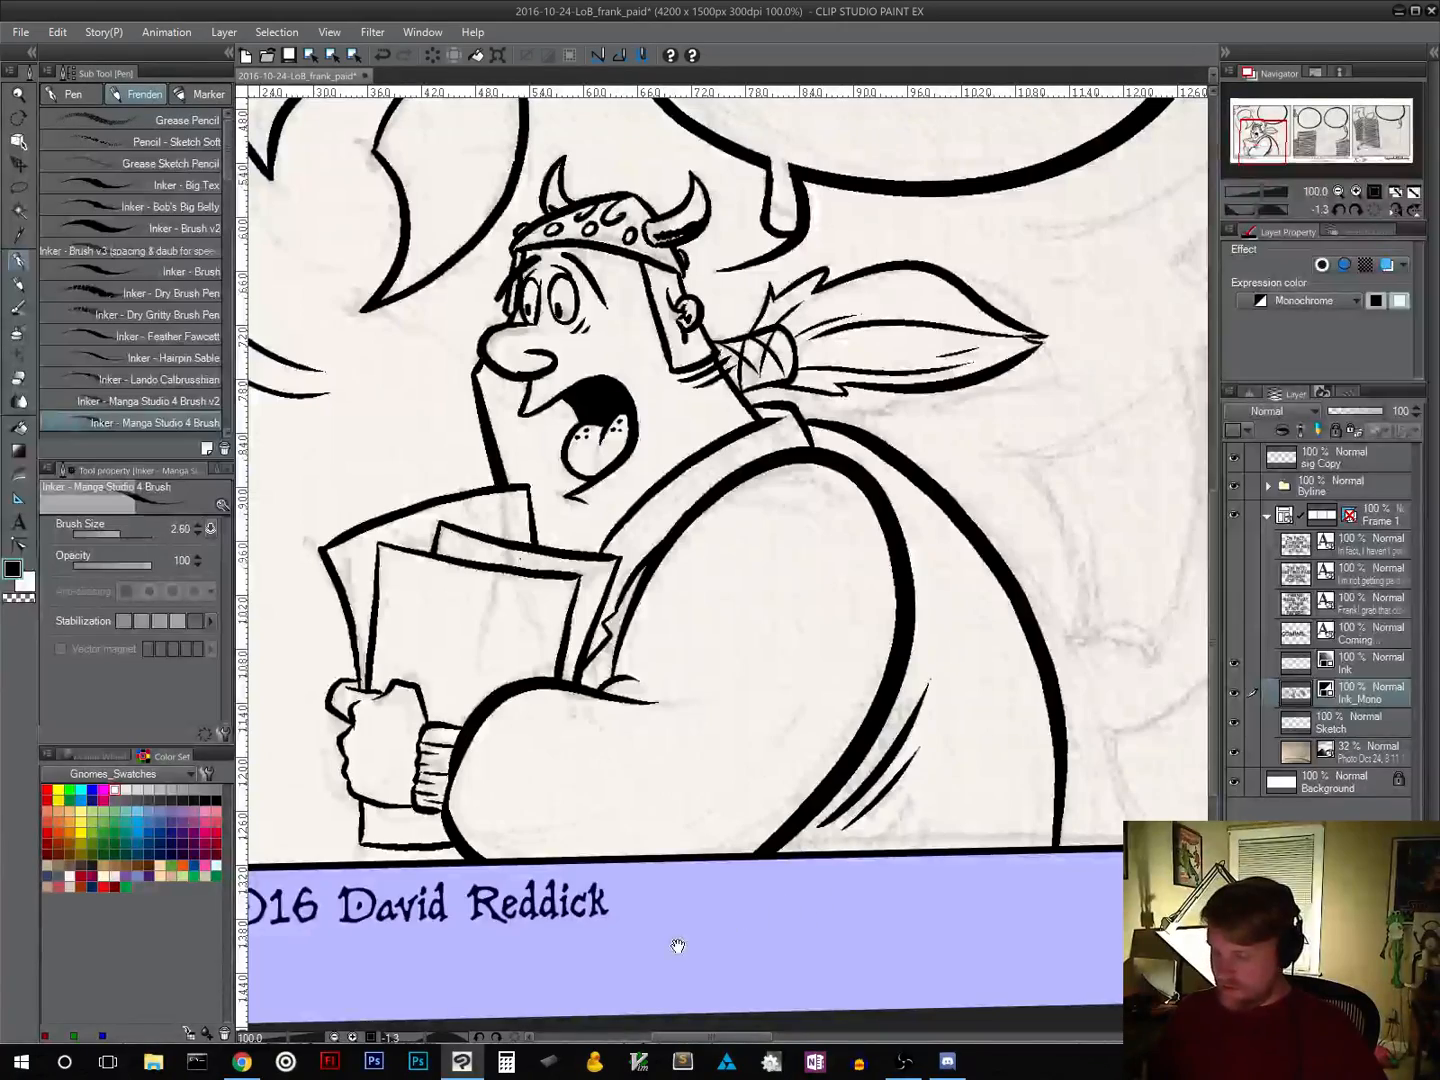
{"action": "left_click_drag", "start_coordinate": [871, 931], "coordinate": [531, 911]}
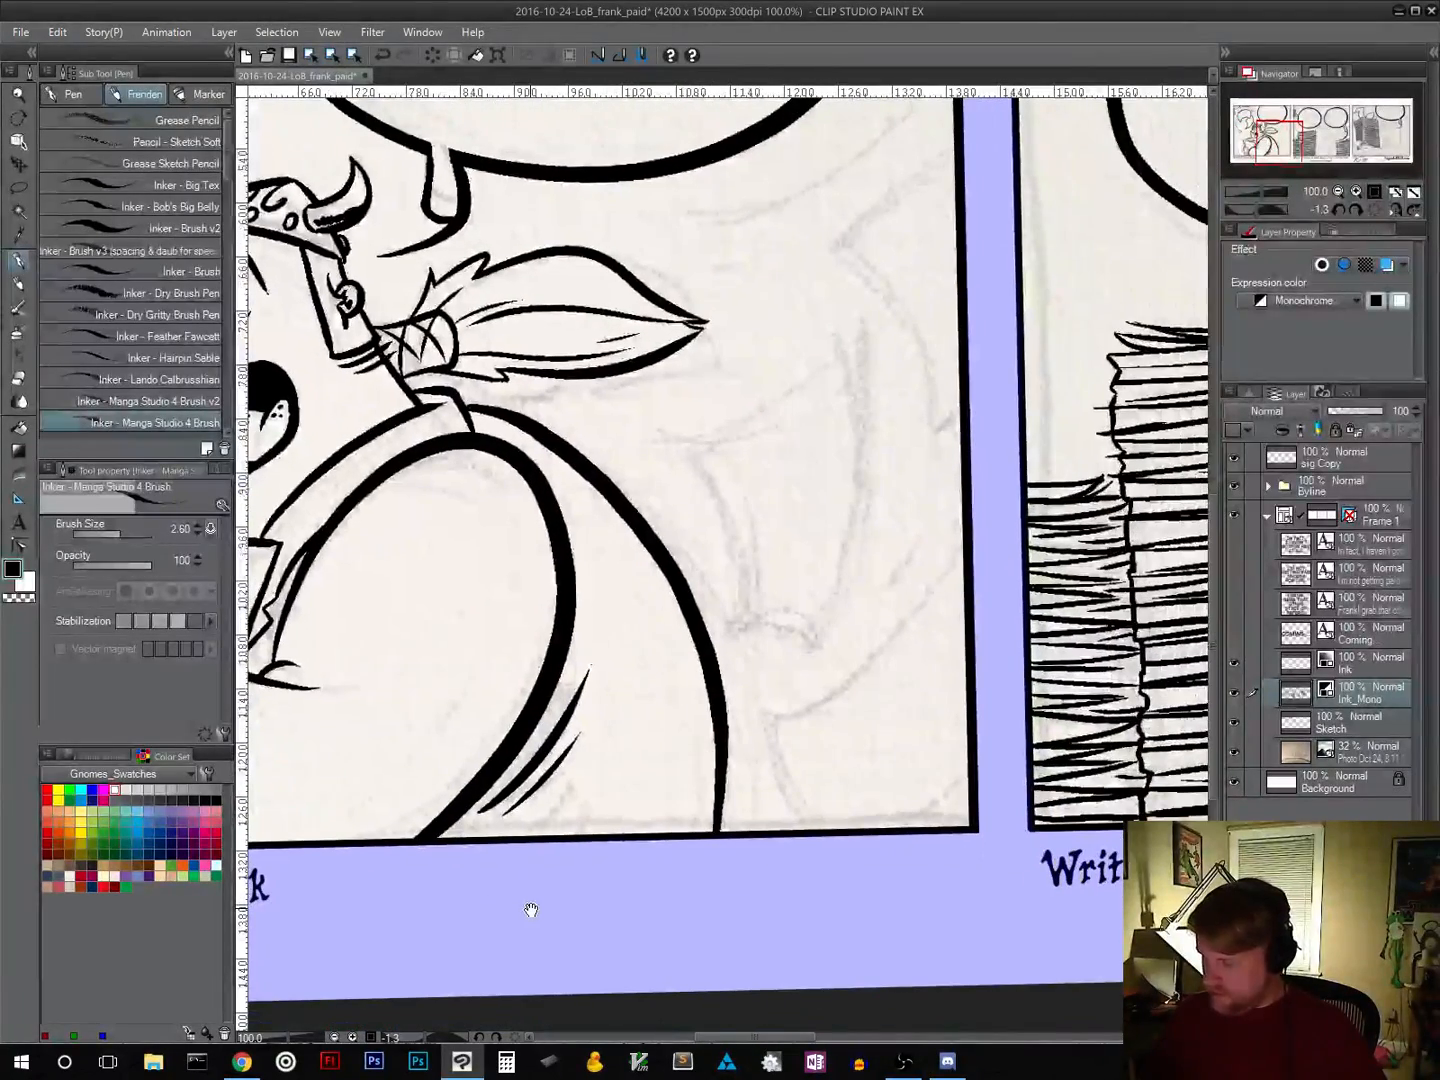
{"action": "mouse_move", "coordinate": [965, 548]}
{"action": "left_mouse_down"}
{"action": "mouse_move", "coordinate": [912, 633]}
{"action": "mouse_move", "coordinate": [776, 697]}
{"action": "mouse_move", "coordinate": [813, 823]}
{"action": "left_mouse_up"}
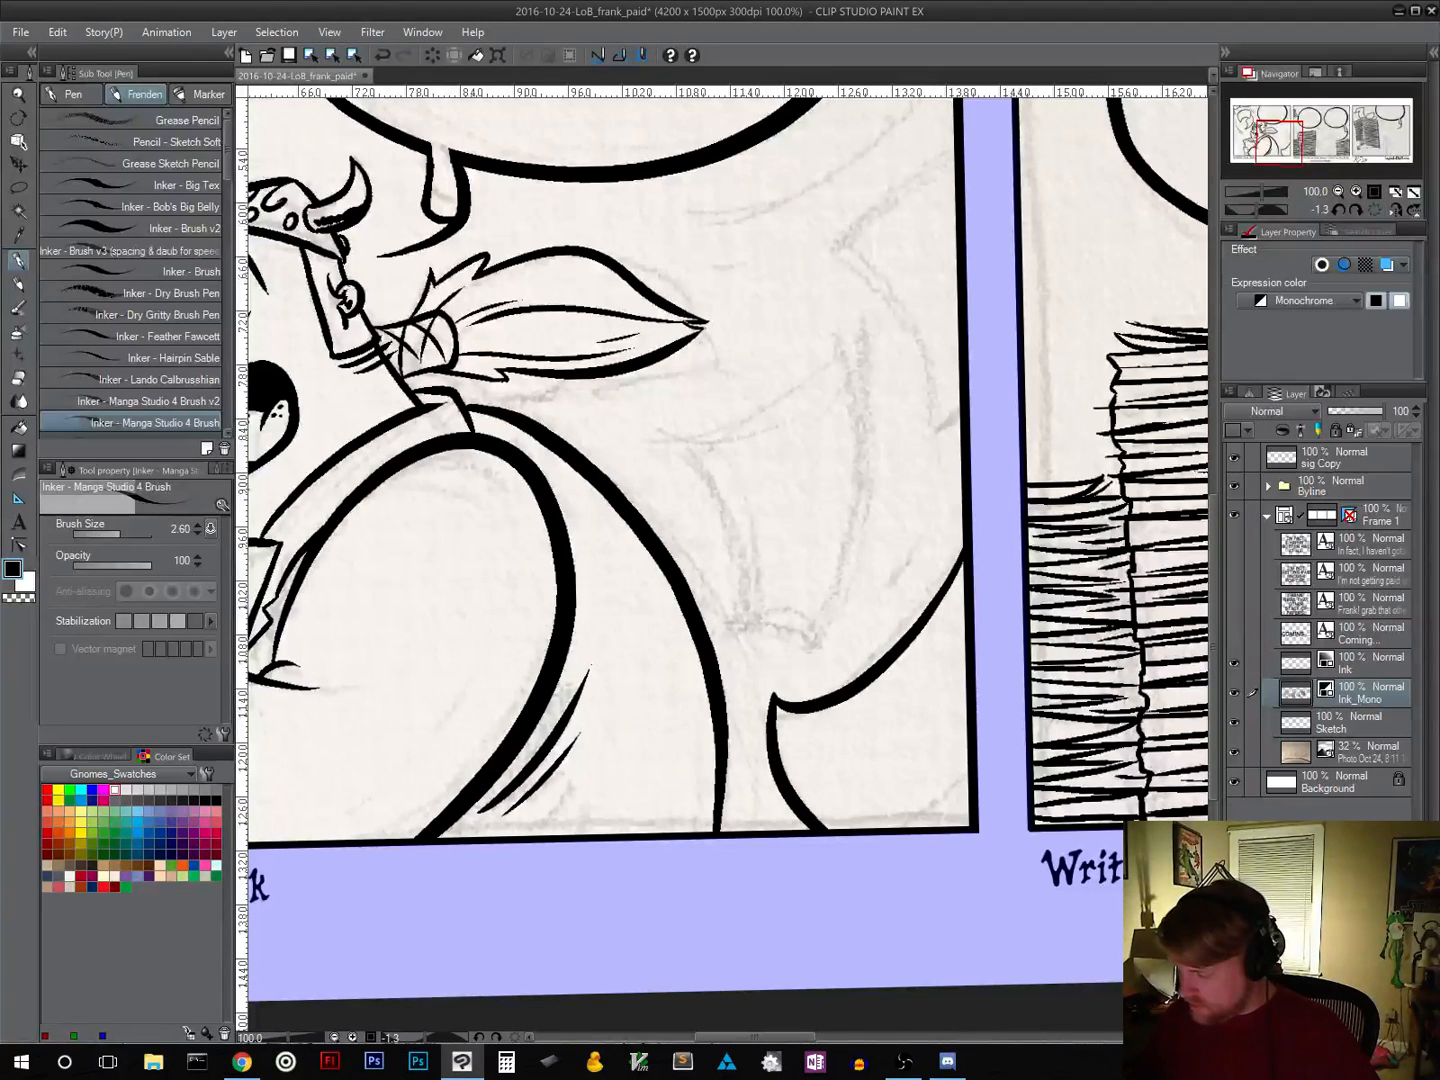
{"action": "left_click_drag", "start_coordinate": [968, 766], "coordinate": [910, 828]}
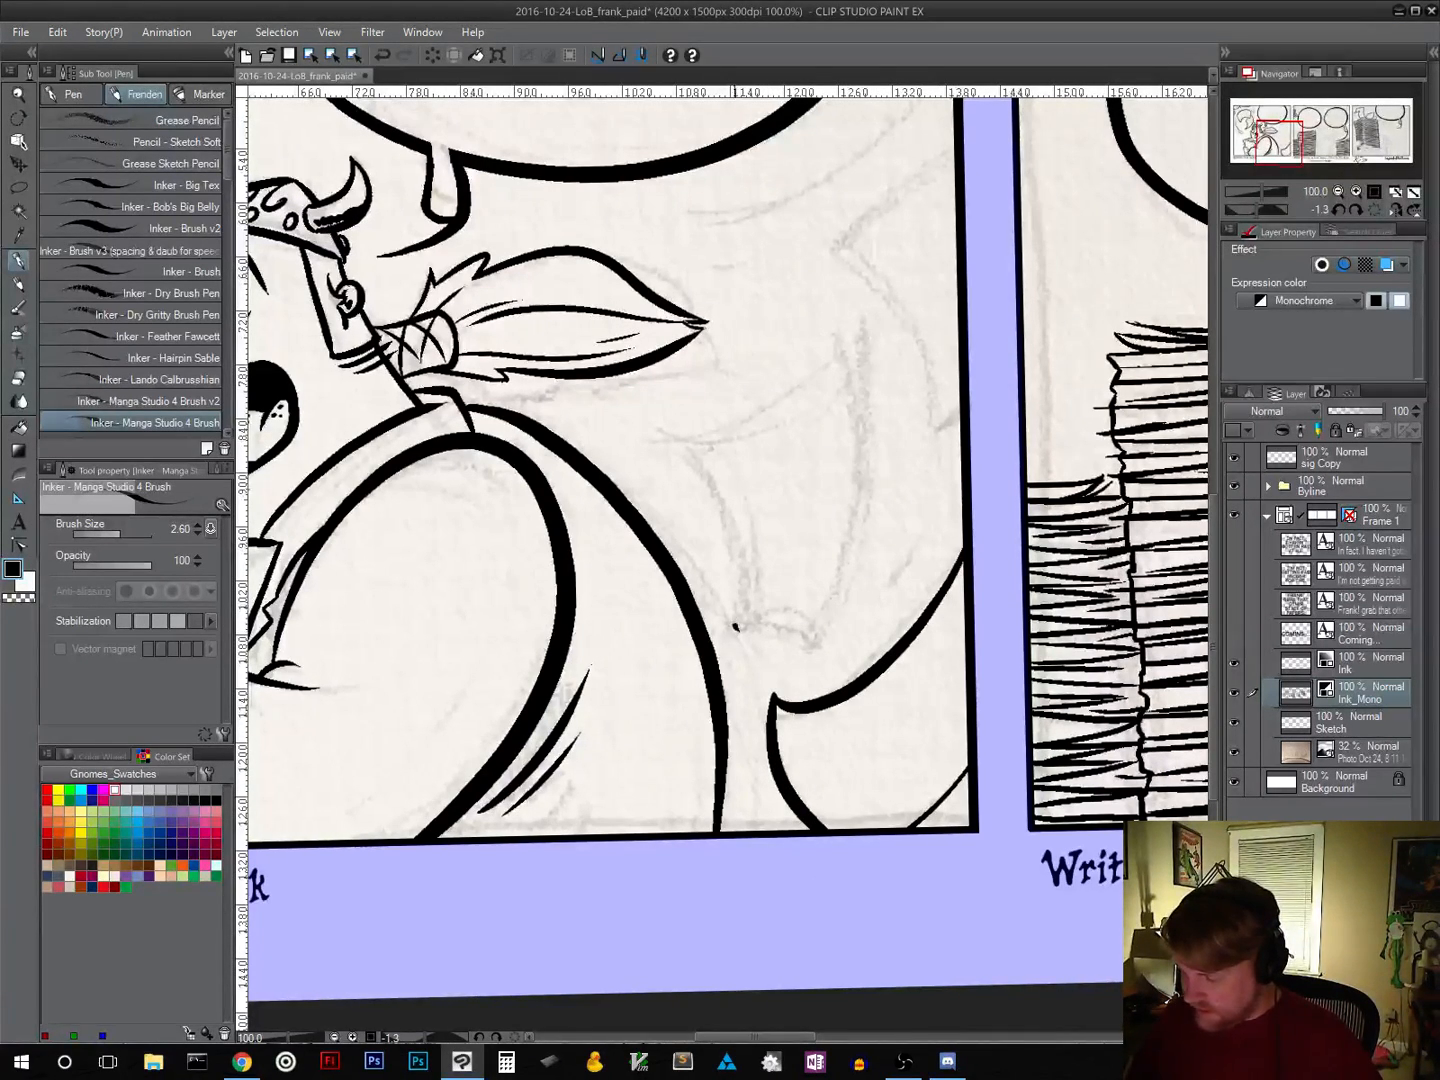
Step: Ink a flying sheet with a curled lower edge behind the character's back and another sheet cut off by the panel's right border
{"action": "mouse_move", "coordinate": [735, 627]}
{"action": "left_mouse_down"}
{"action": "mouse_move", "coordinate": [819, 633]}
{"action": "mouse_move", "coordinate": [842, 593]}
{"action": "mouse_move", "coordinate": [859, 515]}
{"action": "mouse_move", "coordinate": [840, 350]}
{"action": "mouse_move", "coordinate": [820, 381]}
{"action": "mouse_move", "coordinate": [680, 437]}
{"action": "mouse_move", "coordinate": [741, 530]}
{"action": "mouse_move", "coordinate": [744, 601]}
{"action": "left_mouse_up"}
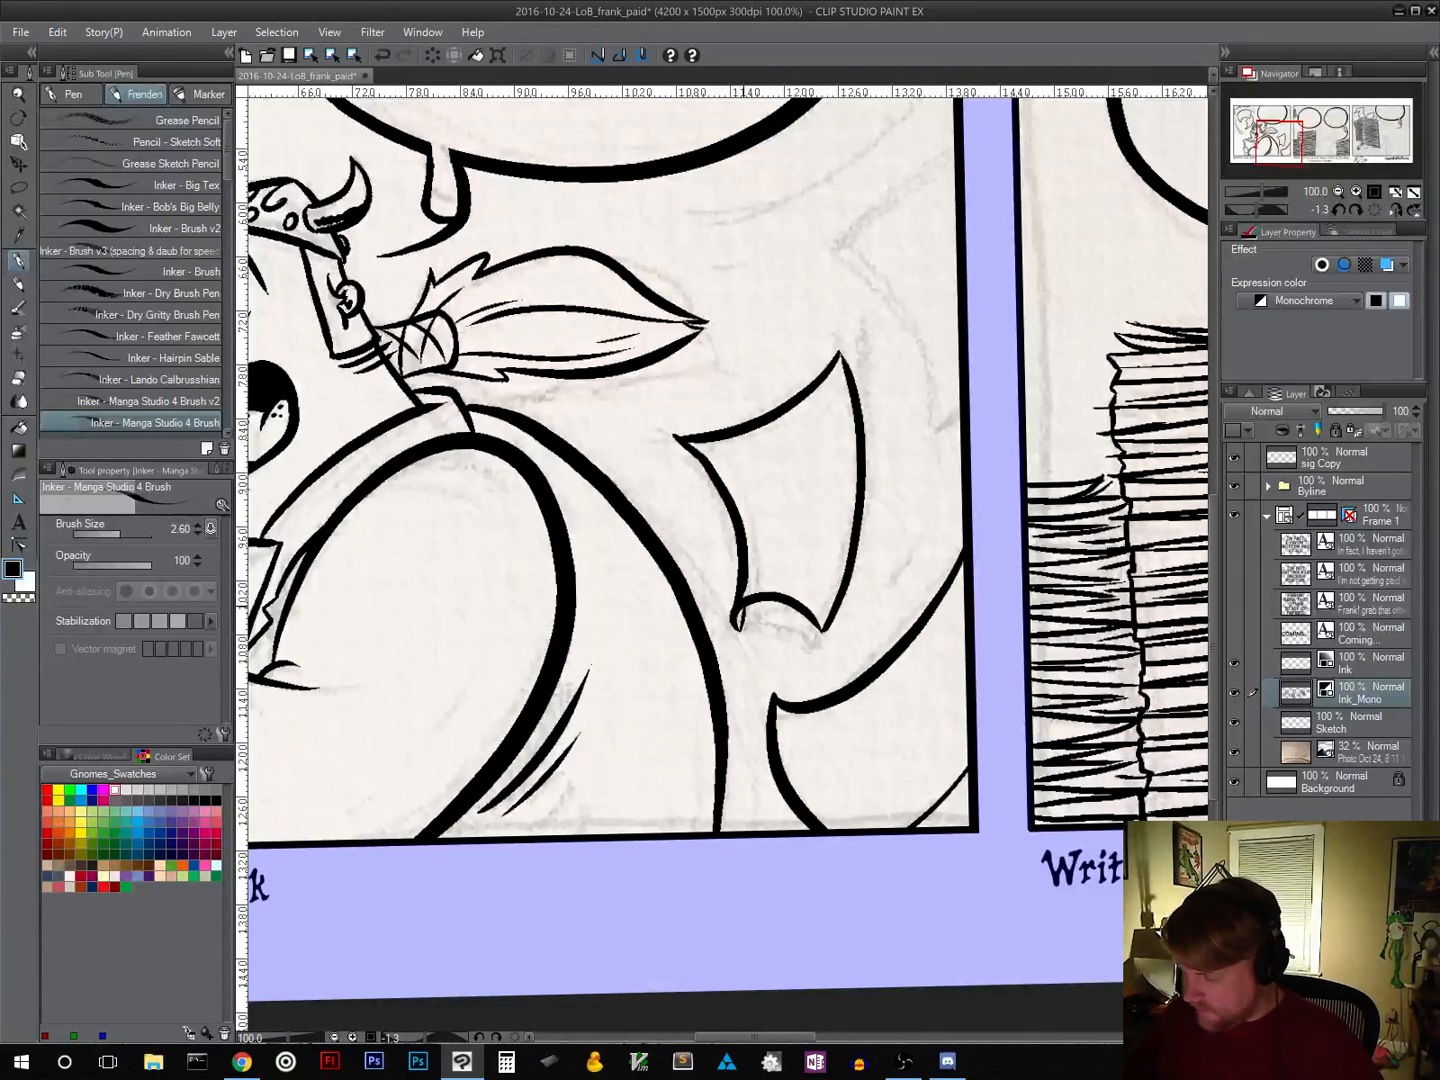
{"action": "left_click_drag", "start_coordinate": [746, 603], "coordinate": [743, 629]}
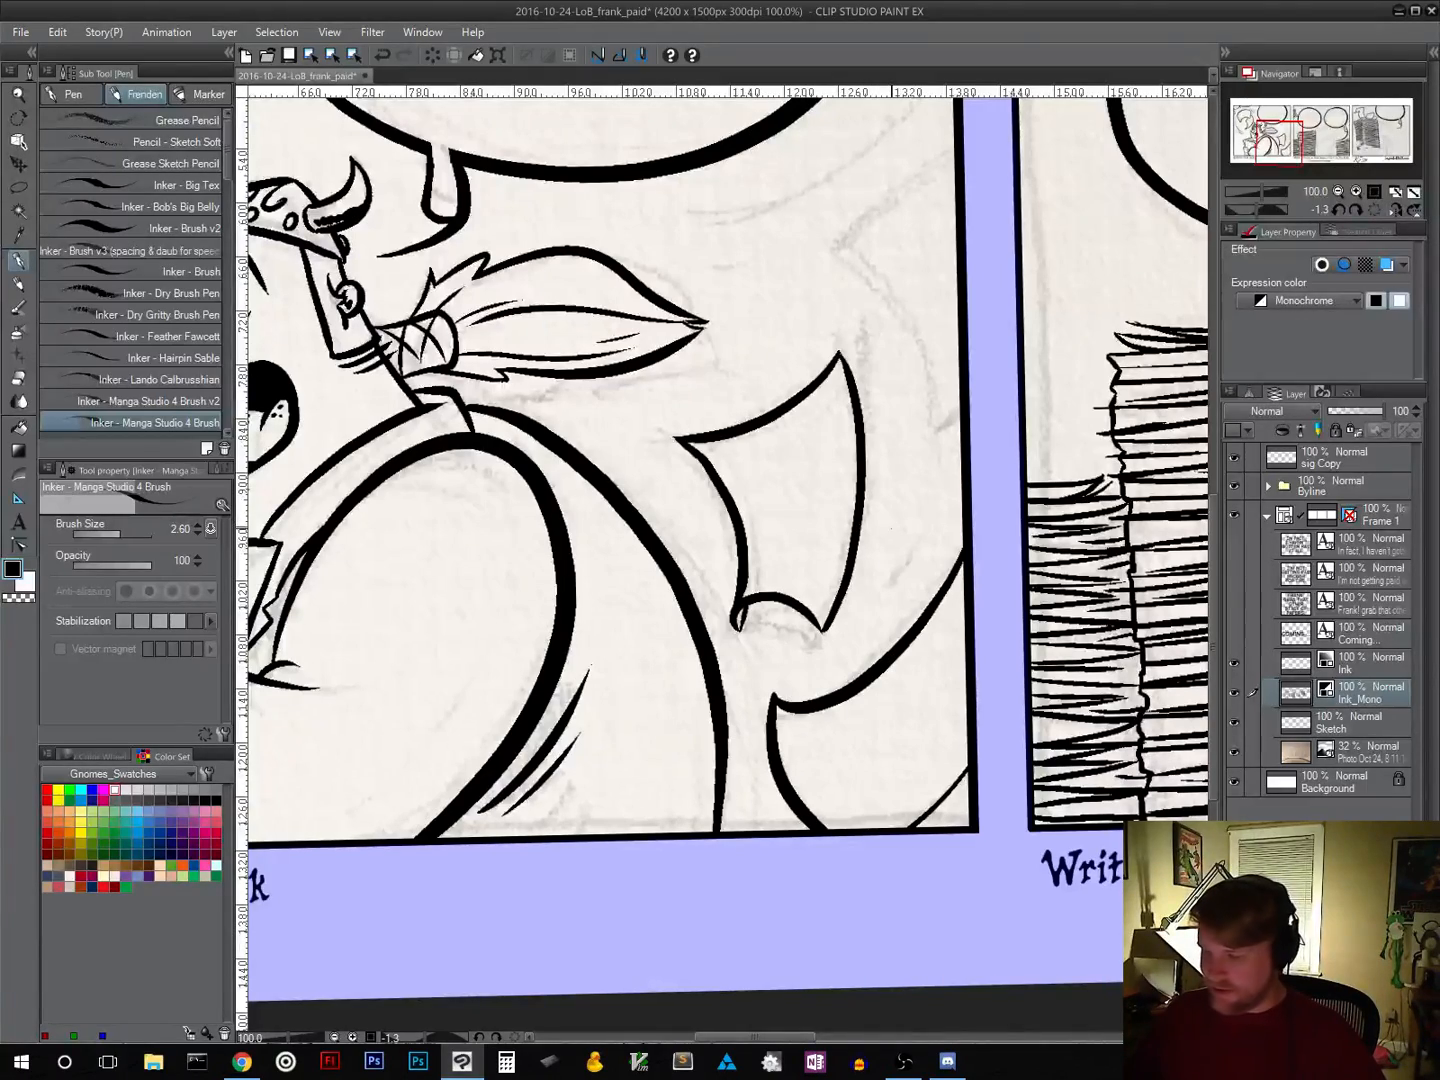
{"action": "left_click_drag", "start_coordinate": [893, 530], "coordinate": [765, 678]}
{"action": "mouse_move", "coordinate": [797, 593]}
{"action": "left_mouse_down"}
{"action": "mouse_move", "coordinate": [703, 405]}
{"action": "mouse_move", "coordinate": [720, 376]}
{"action": "mouse_move", "coordinate": [828, 301]}
{"action": "left_mouse_up"}
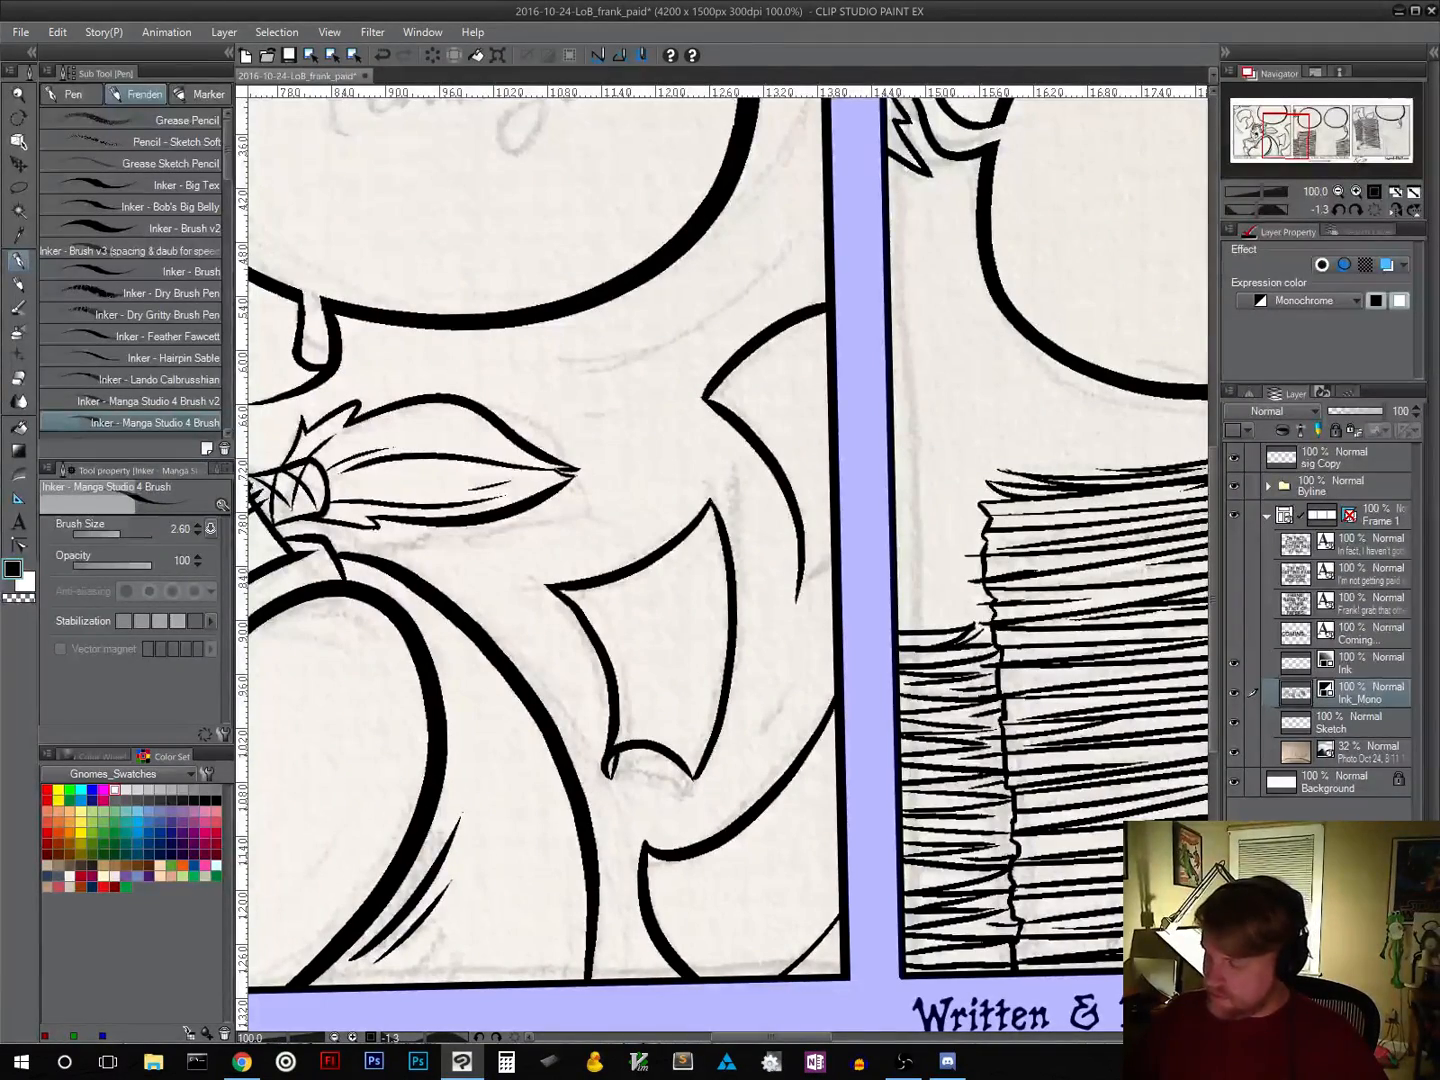
{"action": "left_click_drag", "start_coordinate": [796, 603], "coordinate": [831, 567]}
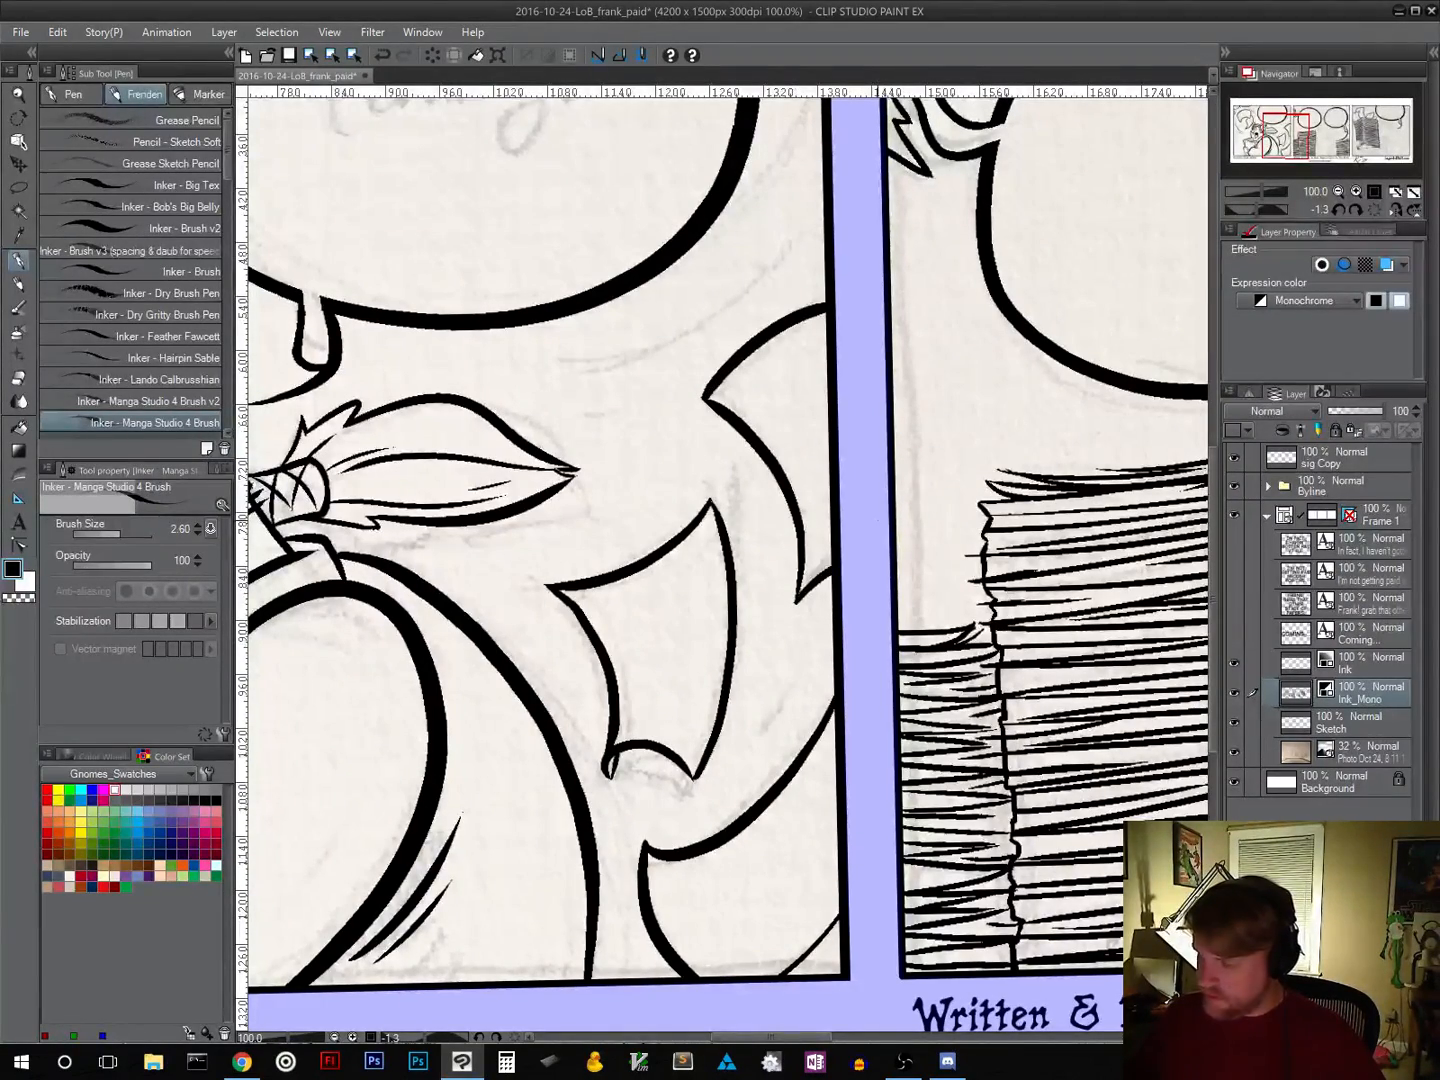
Step: Add pairs of thin curved motion lines beside the three flying sheets behind the character
{"action": "mouse_move", "coordinate": [723, 611]}
{"action": "left_mouse_down"}
{"action": "mouse_move", "coordinate": [769, 636]}
{"action": "mouse_move", "coordinate": [840, 718]}
{"action": "left_mouse_up"}
{"action": "mouse_move", "coordinate": [785, 549]}
{"action": "left_mouse_down"}
{"action": "mouse_move", "coordinate": [869, 407]}
{"action": "mouse_move", "coordinate": [783, 473]}
{"action": "left_mouse_up"}
{"action": "mouse_move", "coordinate": [880, 758]}
{"action": "left_mouse_down"}
{"action": "mouse_move", "coordinate": [895, 509]}
{"action": "mouse_move", "coordinate": [850, 635]}
{"action": "left_mouse_up"}
{"action": "left_click_drag", "start_coordinate": [896, 551], "coordinate": [880, 603]}
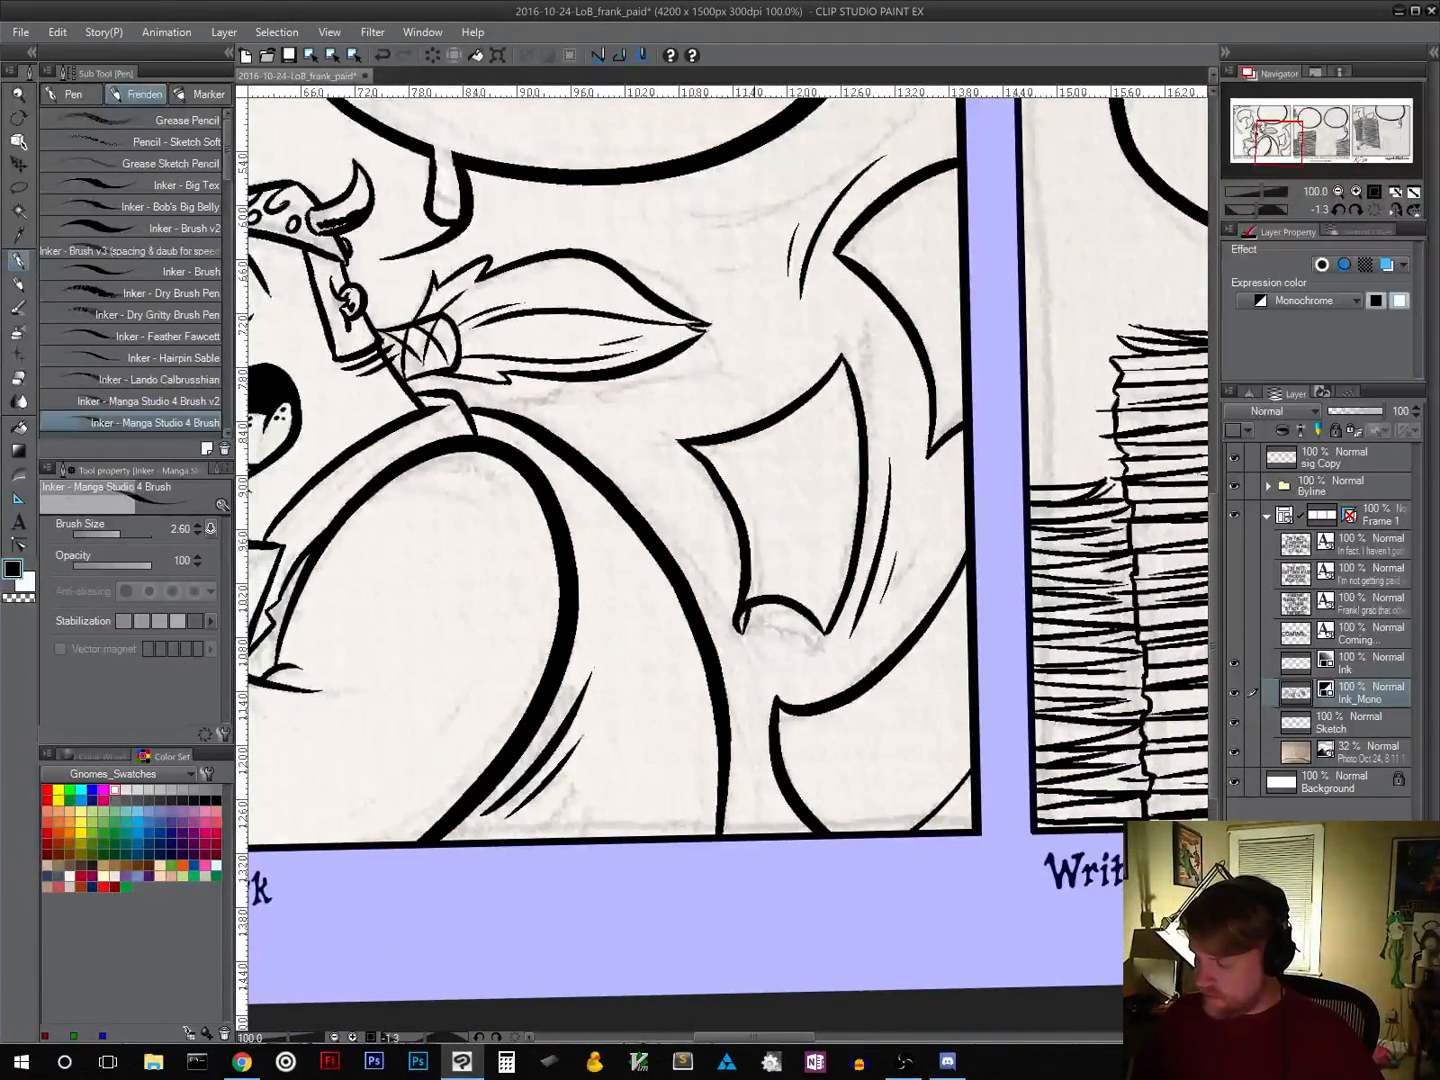
{"action": "left_click_drag", "start_coordinate": [757, 712], "coordinate": [790, 835]}
{"action": "left_click_drag", "start_coordinate": [756, 769], "coordinate": [769, 835]}
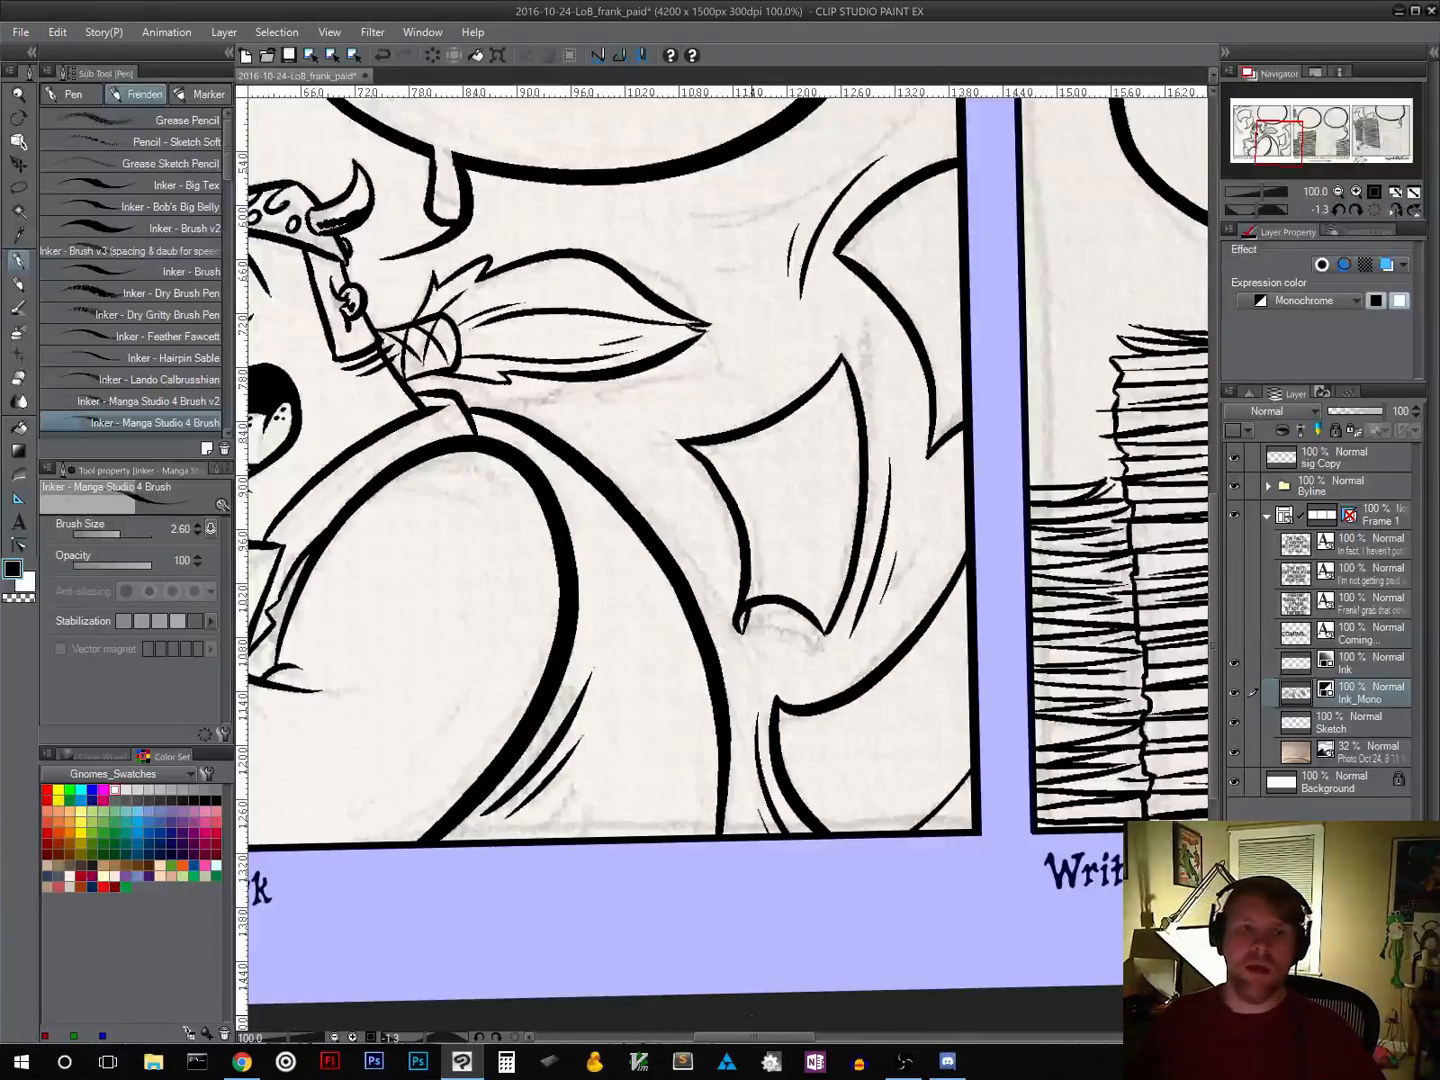
Step: Ink a dashed line of short strokes just inside the shoulder outline, from its top down the back of the arm
{"action": "left_click_drag", "start_coordinate": [657, 580], "coordinate": [968, 509]}
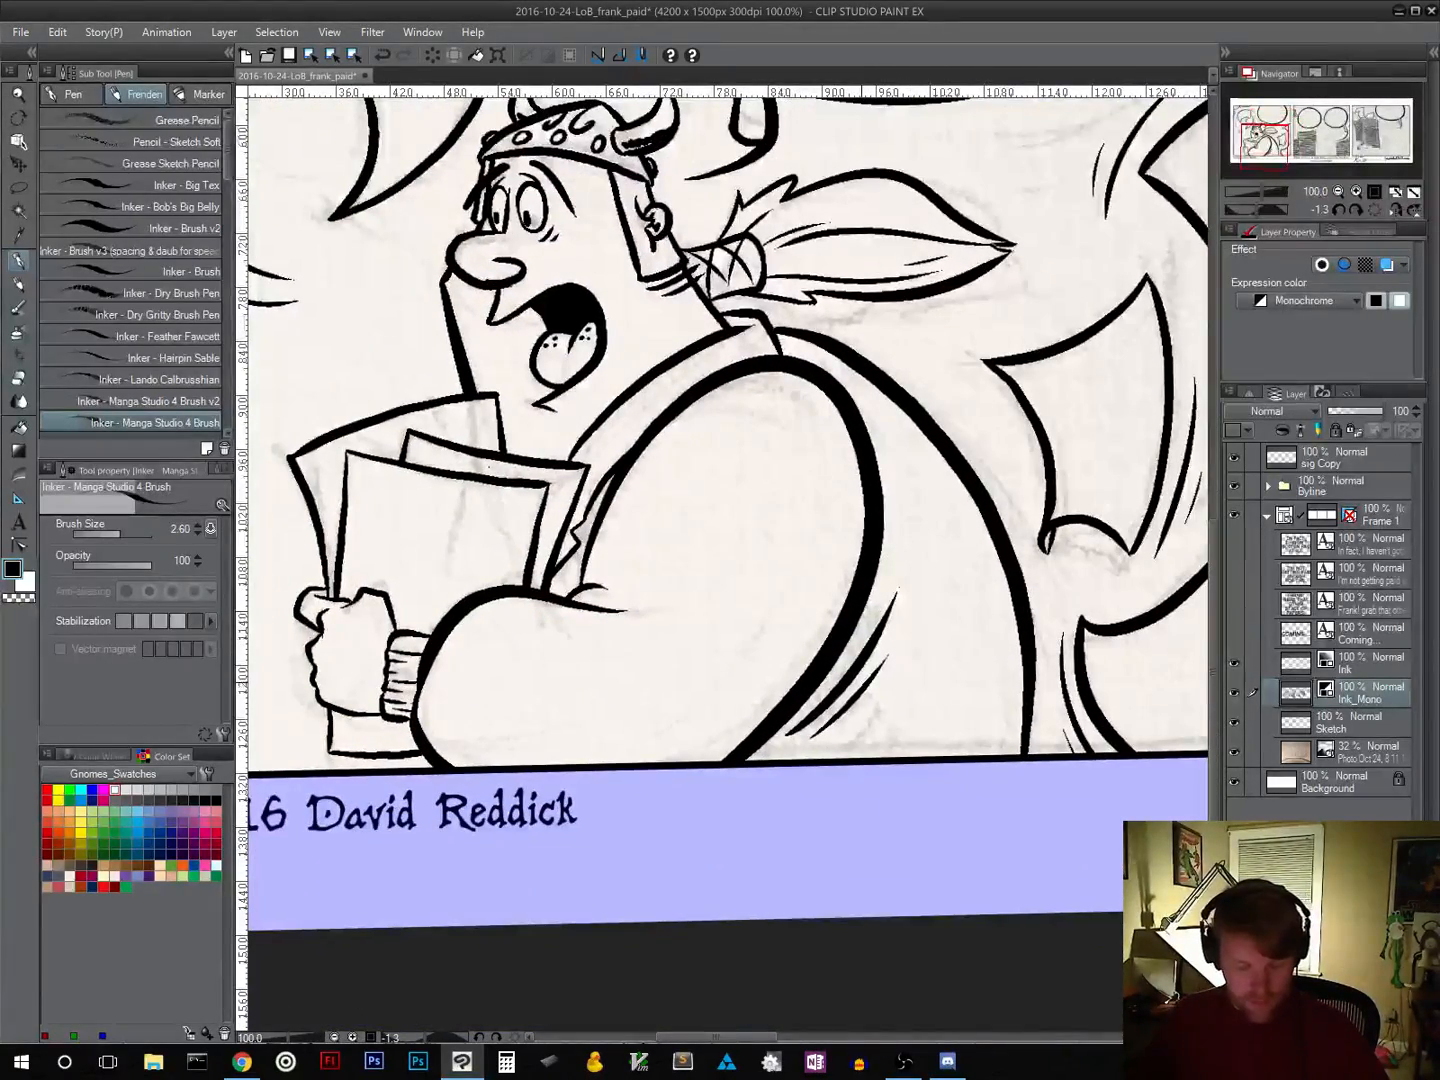
{"action": "left_click_drag", "start_coordinate": [872, 673], "coordinate": [751, 783]}
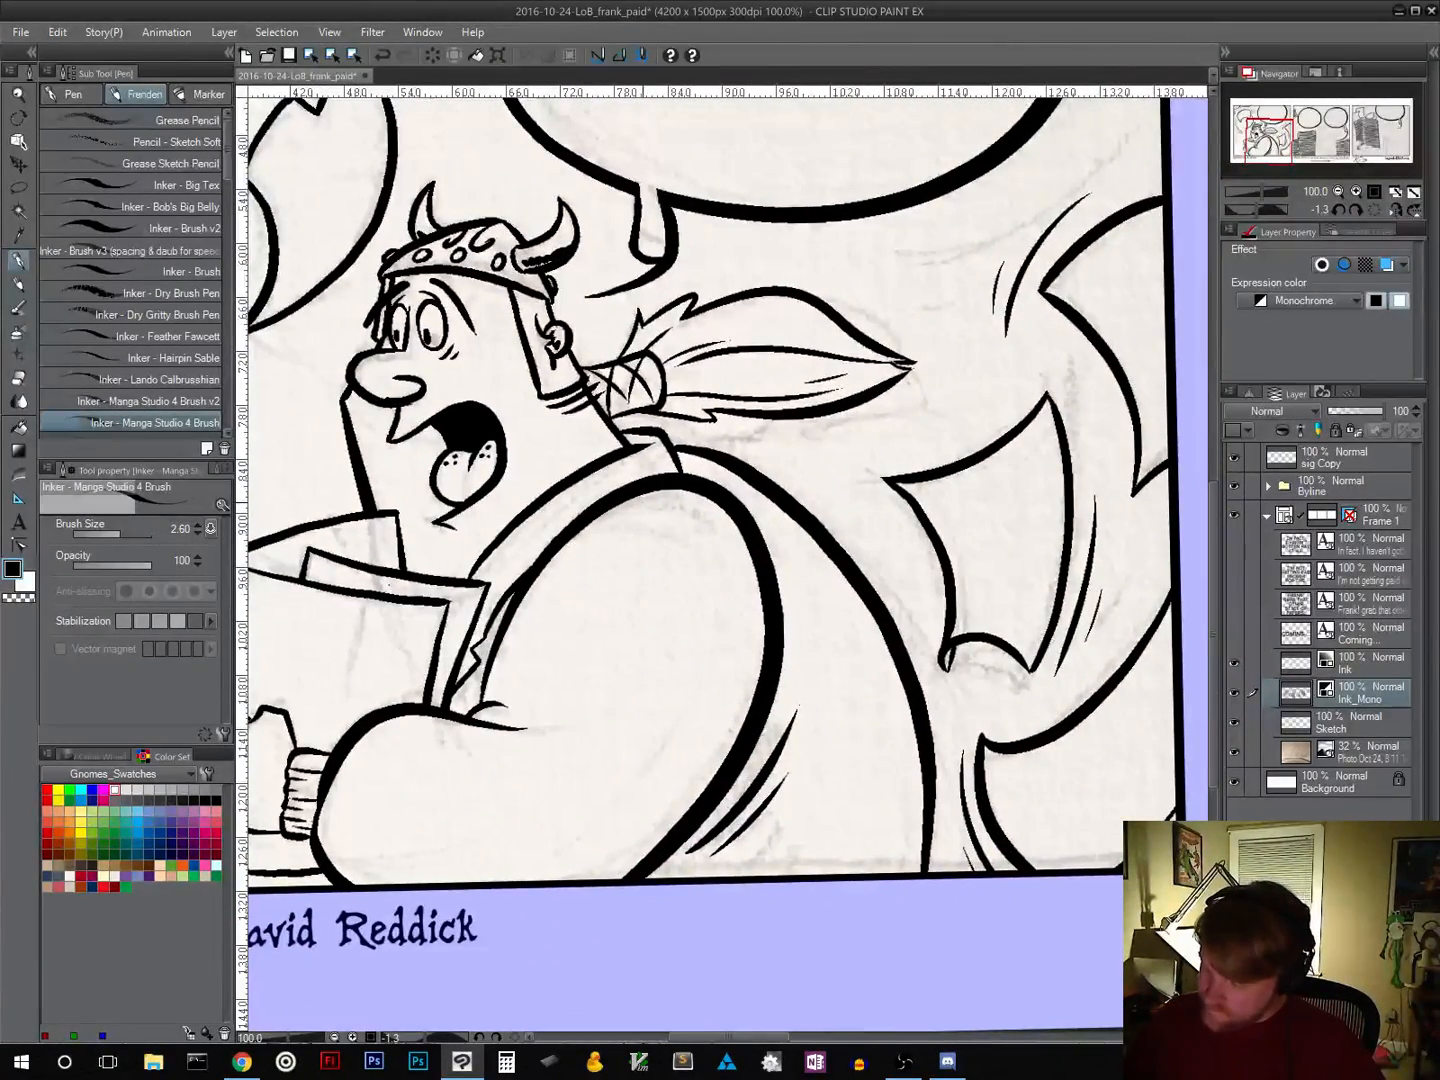
{"action": "mouse_move", "coordinate": [660, 495]}
{"action": "left_mouse_down"}
{"action": "mouse_move", "coordinate": [697, 506]}
{"action": "mouse_move", "coordinate": [747, 570]}
{"action": "left_mouse_up"}
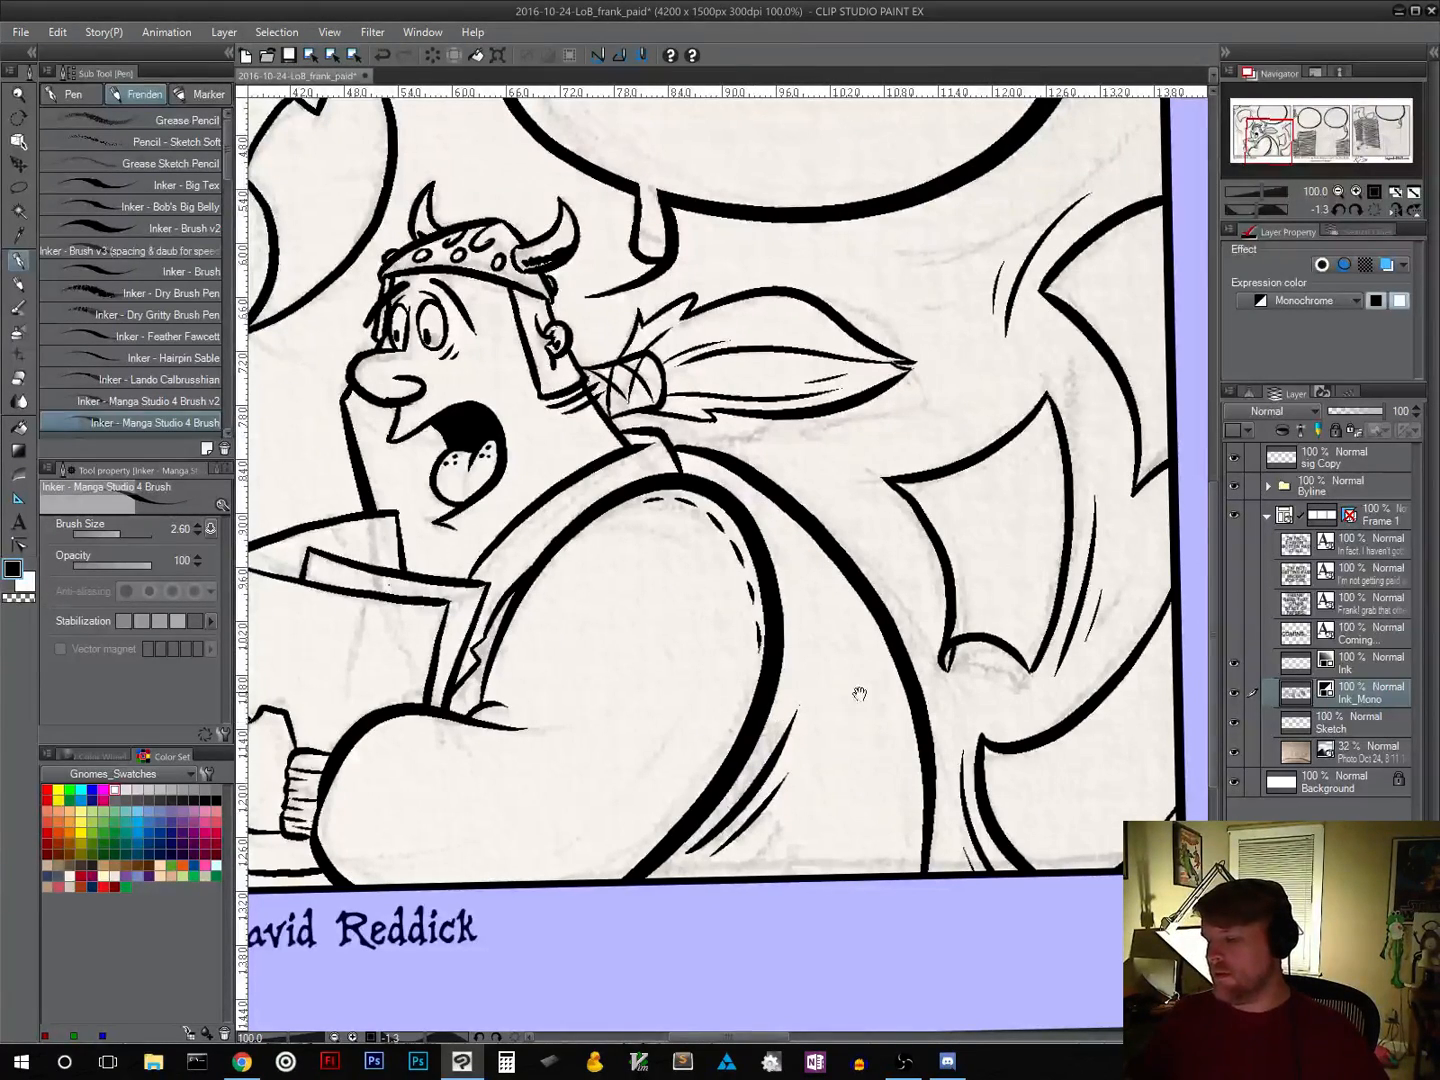
Step: Save the comic strip file with the inked first panel
{"action": "left_click_drag", "start_coordinate": [861, 692], "coordinate": [1074, 652]}
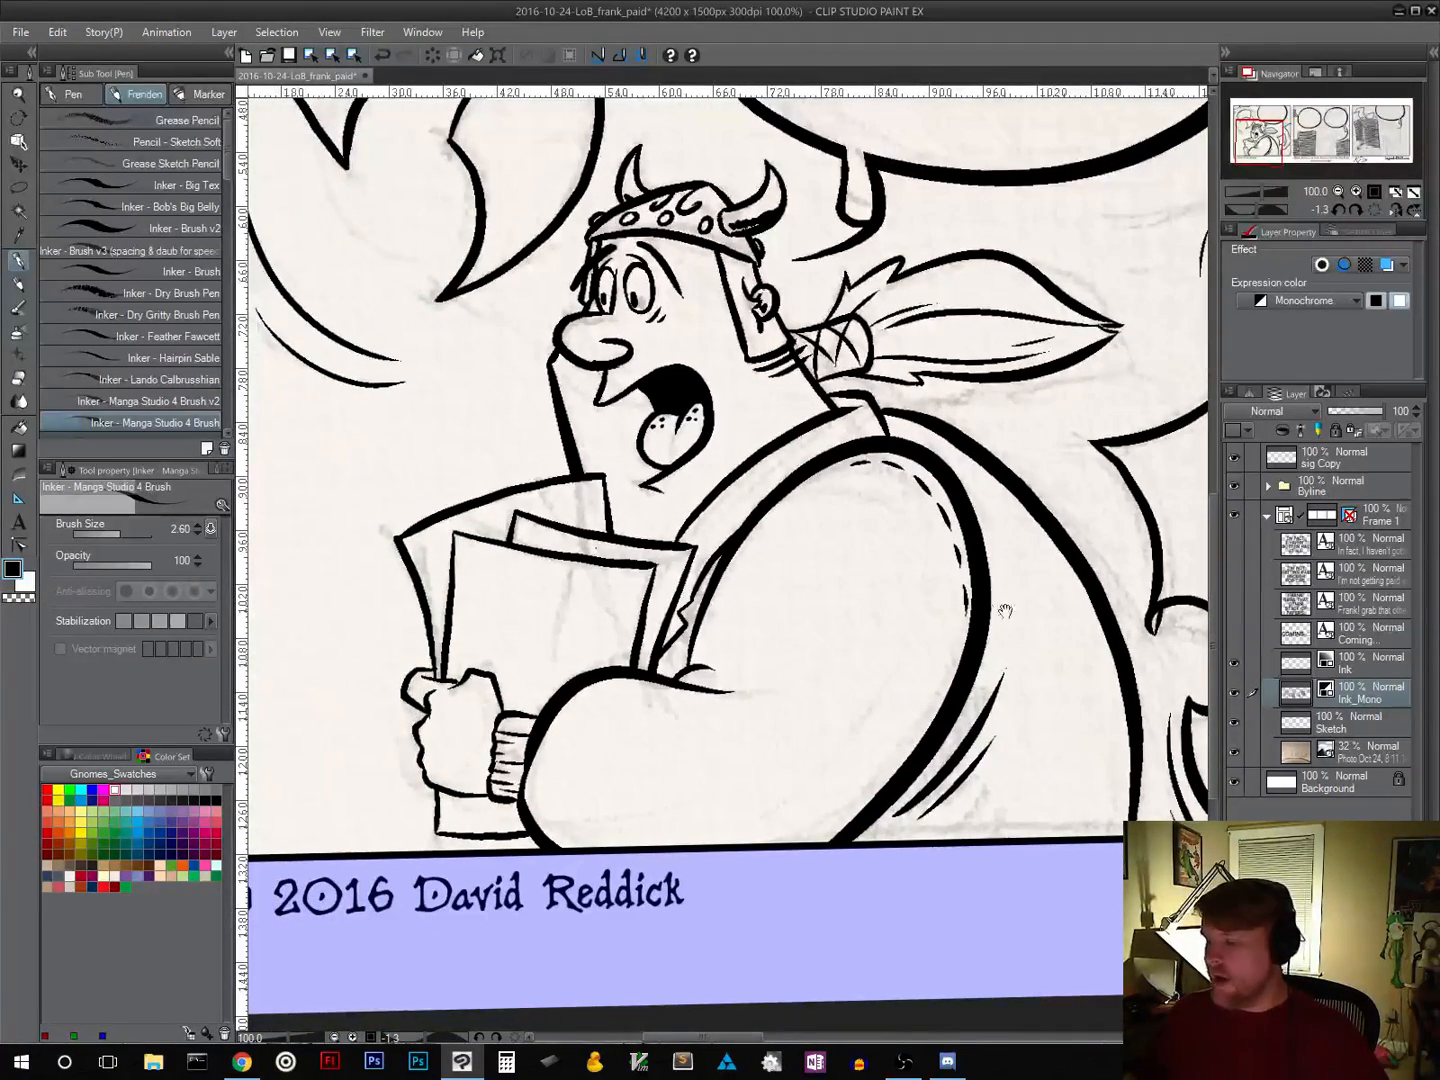
{"action": "left_click", "coordinate": [1379, 207]}
{"action": "left_click", "coordinate": [1338, 191]}
{"action": "left_click", "coordinate": [1337, 190]}
{"action": "left_click", "coordinate": [1338, 190]}
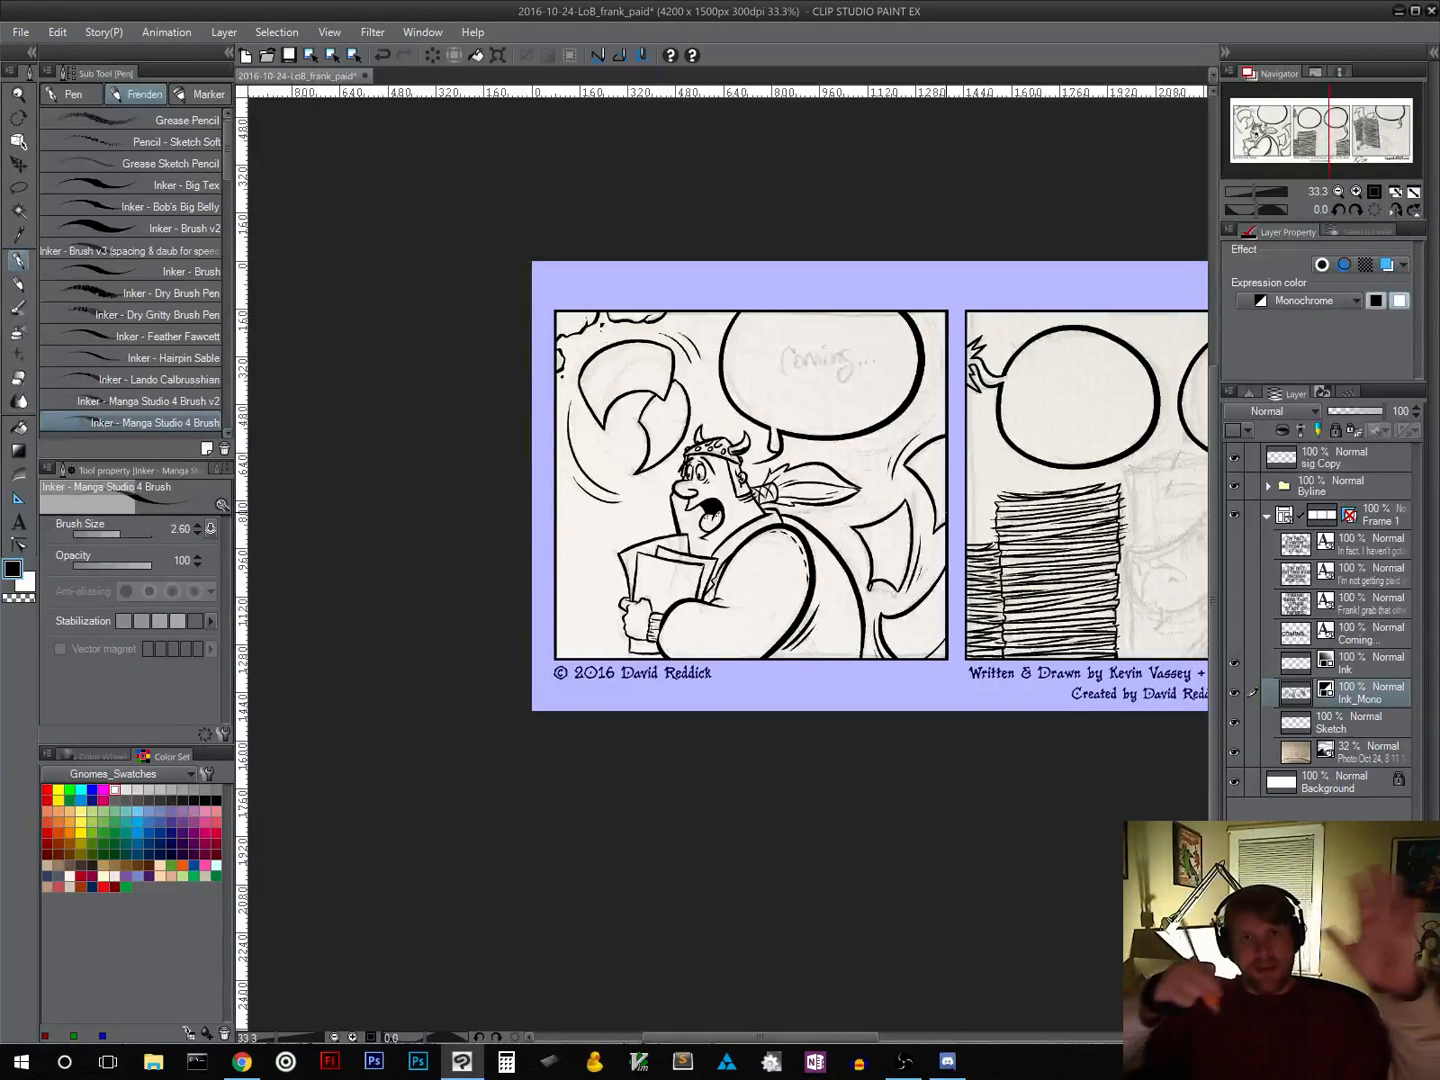
{"action": "left_click", "coordinate": [290, 57]}
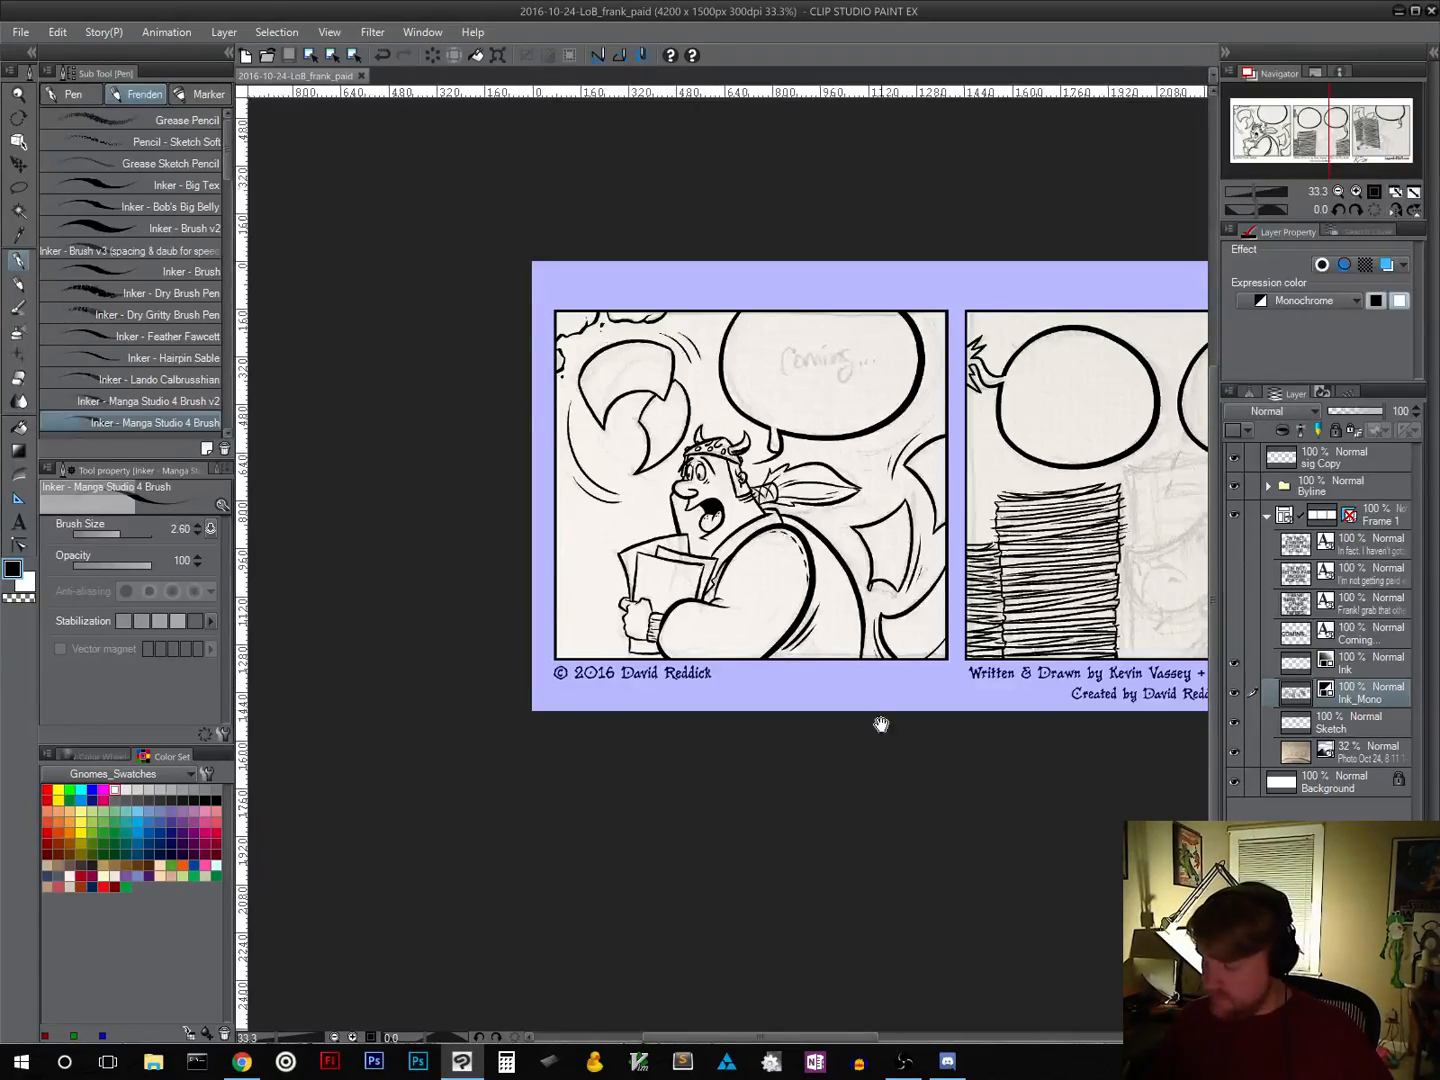
Step: Ink the thick curved jaw line of the dragon-like creature between the two paper stacks in the second panel
{"action": "left_click_drag", "start_coordinate": [878, 724], "coordinate": [637, 794]}
{"action": "left_click_drag", "start_coordinate": [798, 823], "coordinate": [526, 825]}
{"action": "left_click", "coordinate": [1374, 194]}
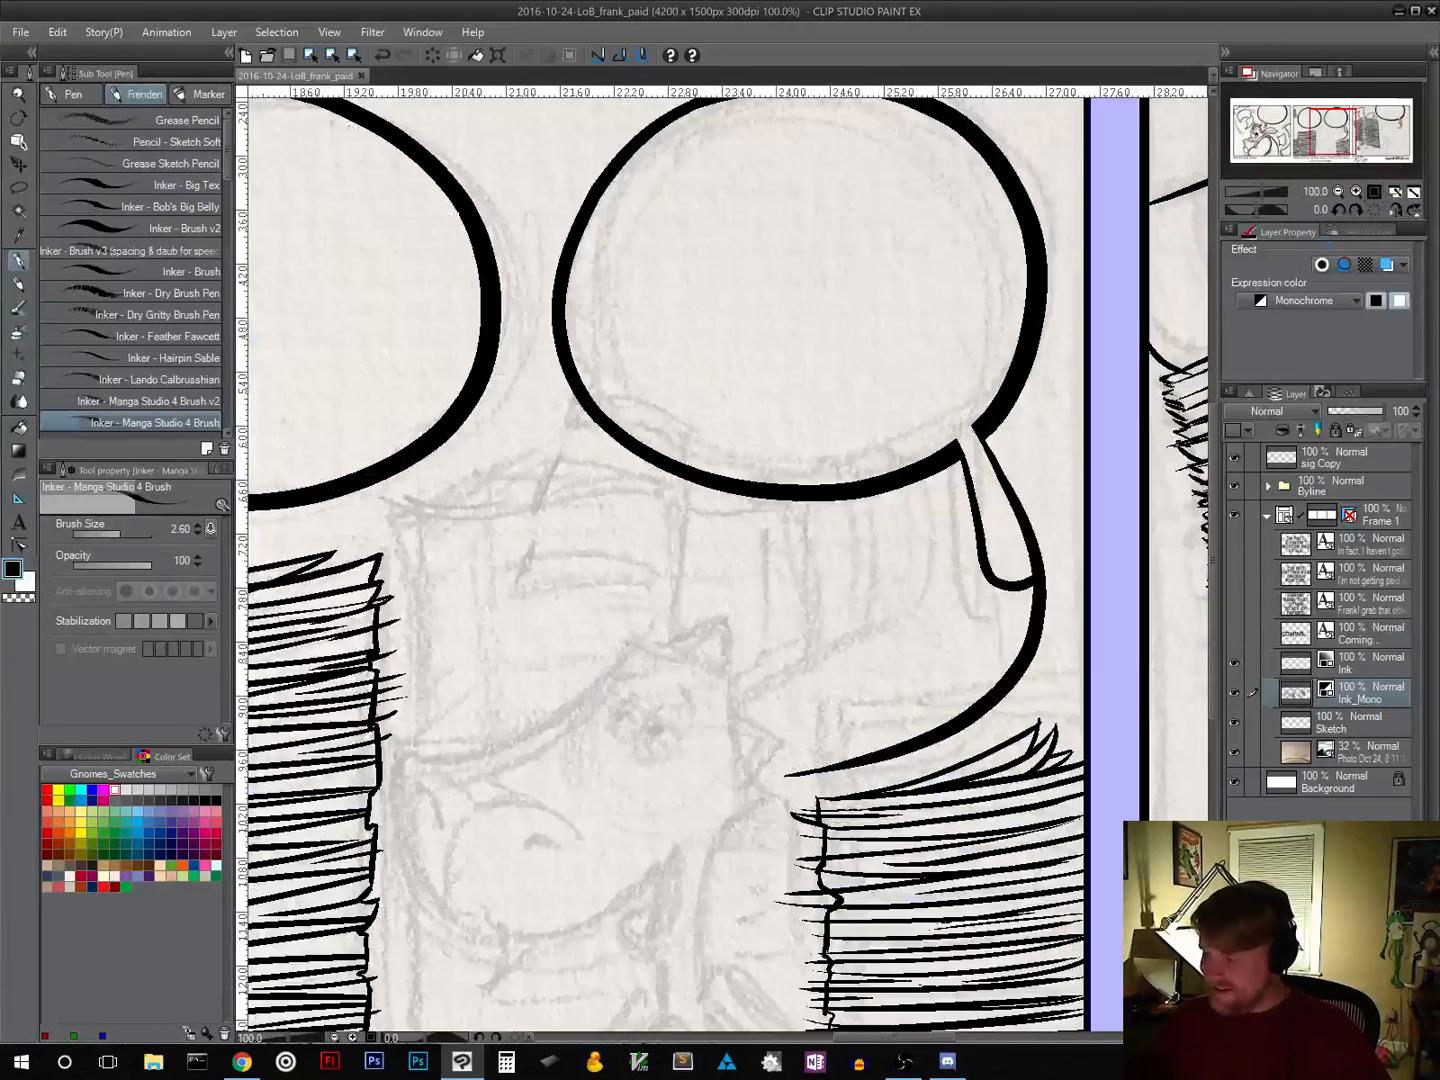
{"action": "left_click_drag", "start_coordinate": [696, 838], "coordinate": [723, 591]}
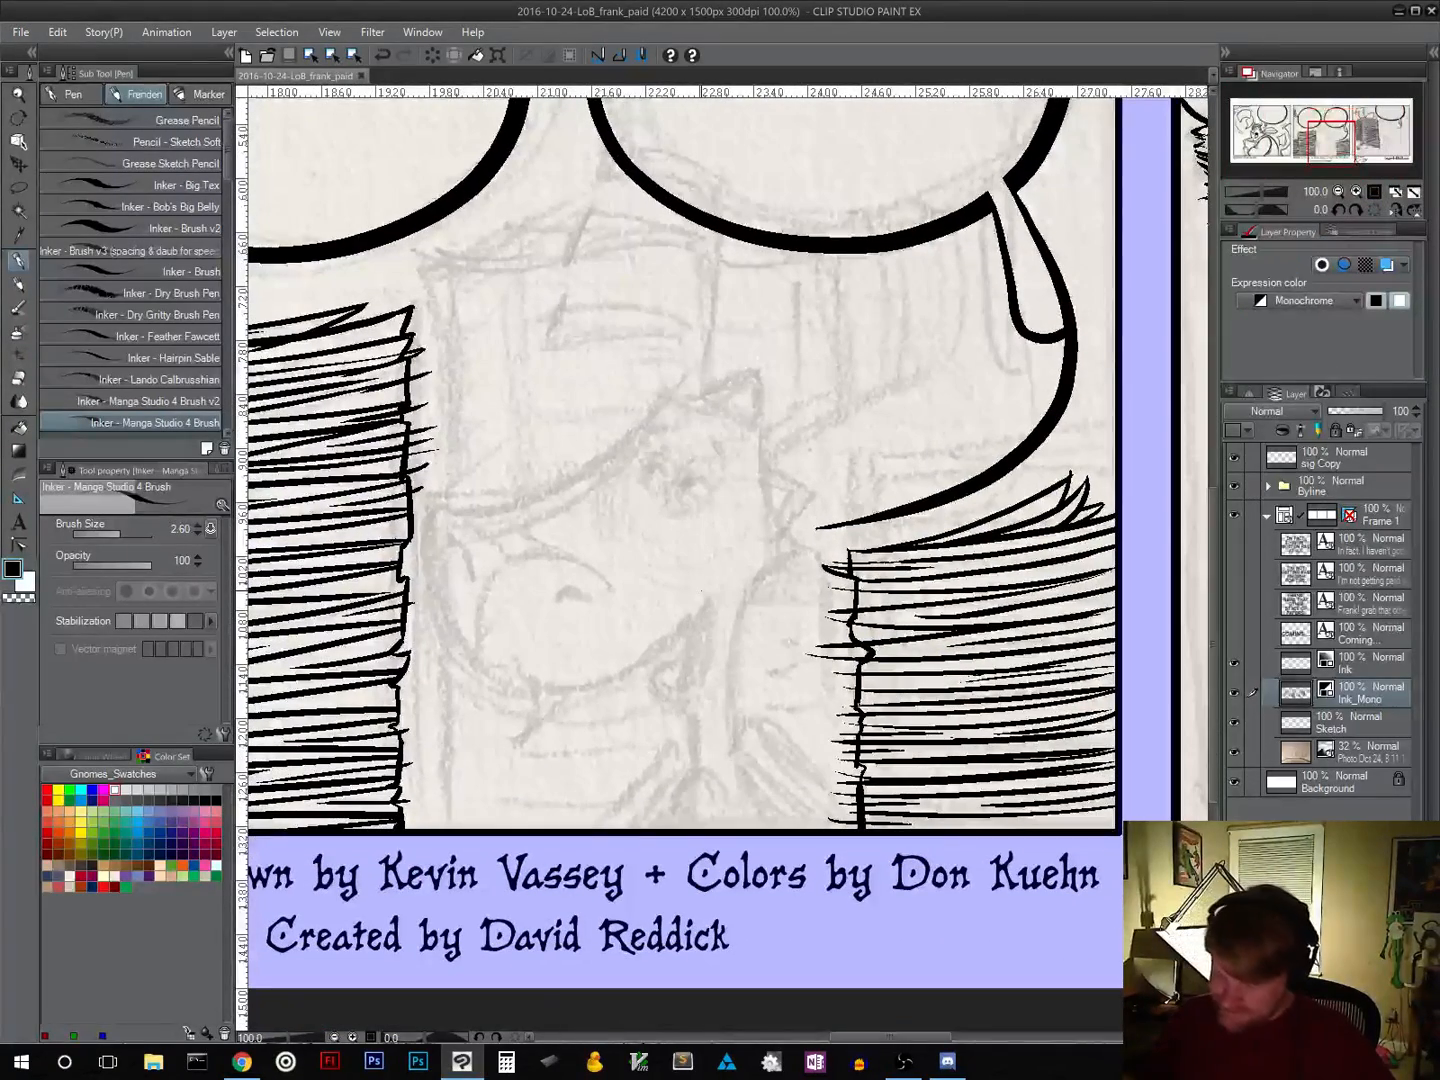
{"action": "mouse_move", "coordinate": [434, 512]}
{"action": "left_mouse_down"}
{"action": "mouse_move", "coordinate": [442, 635]}
{"action": "mouse_move", "coordinate": [514, 697]}
{"action": "mouse_move", "coordinate": [579, 703]}
{"action": "mouse_move", "coordinate": [659, 665]}
{"action": "mouse_move", "coordinate": [726, 596]}
{"action": "left_mouse_up"}
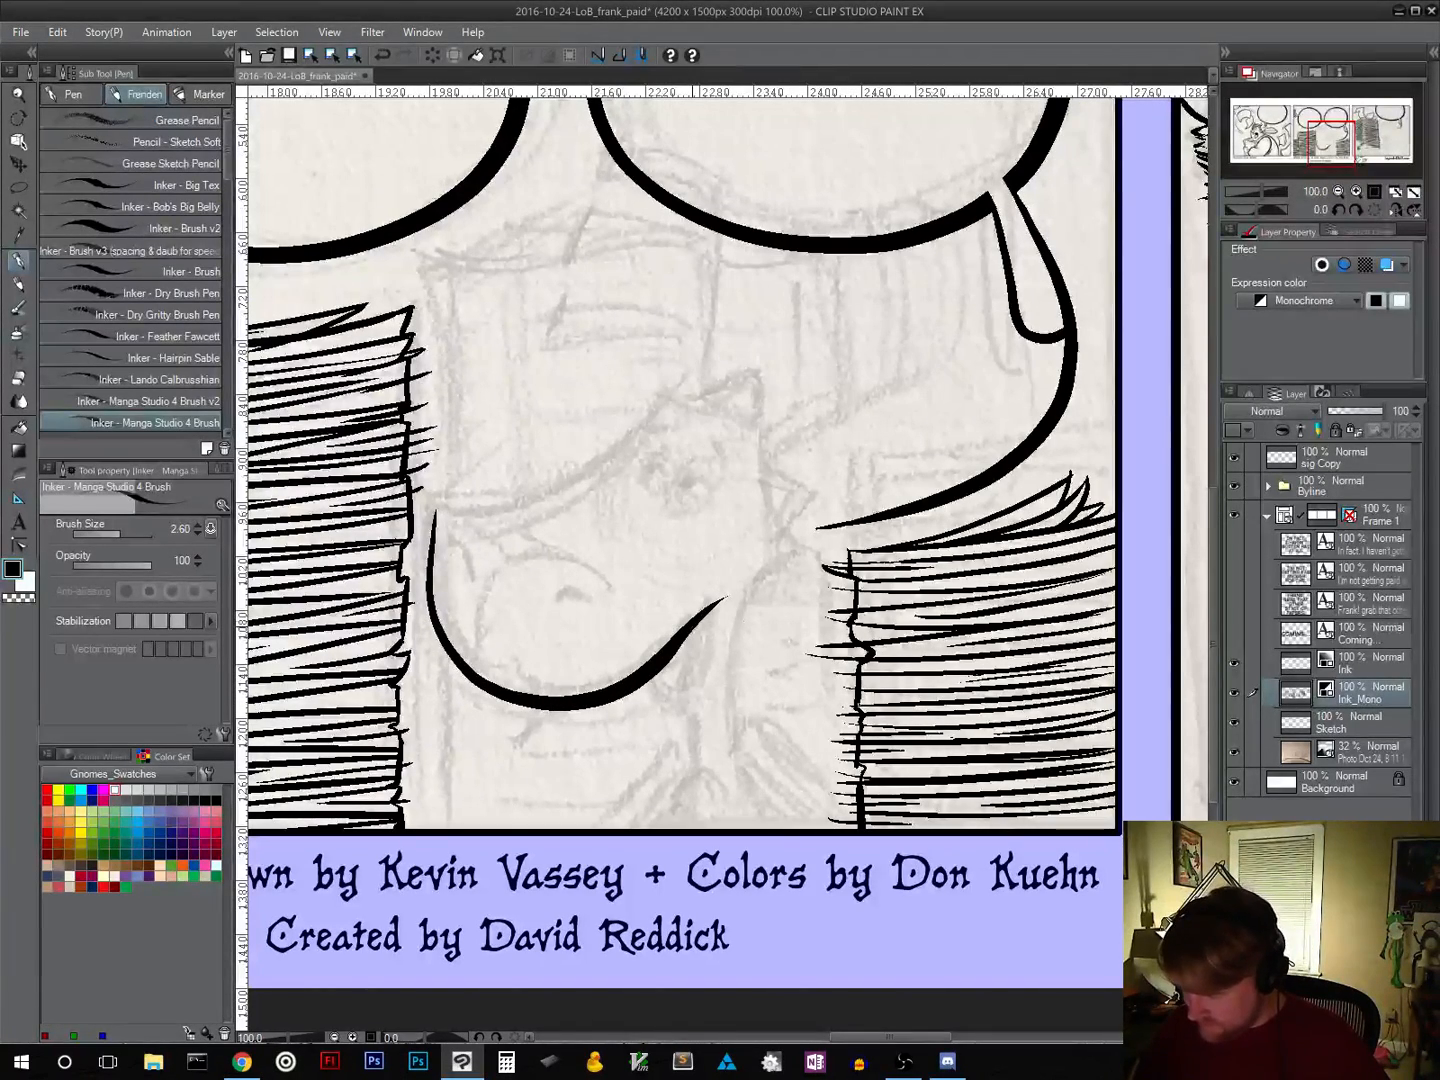
Step: Ink a solid black strip ending in a small ring beneath the creature's jaw, plus the front and back neck lines
{"action": "left_click_drag", "start_coordinate": [696, 630], "coordinate": [685, 684]}
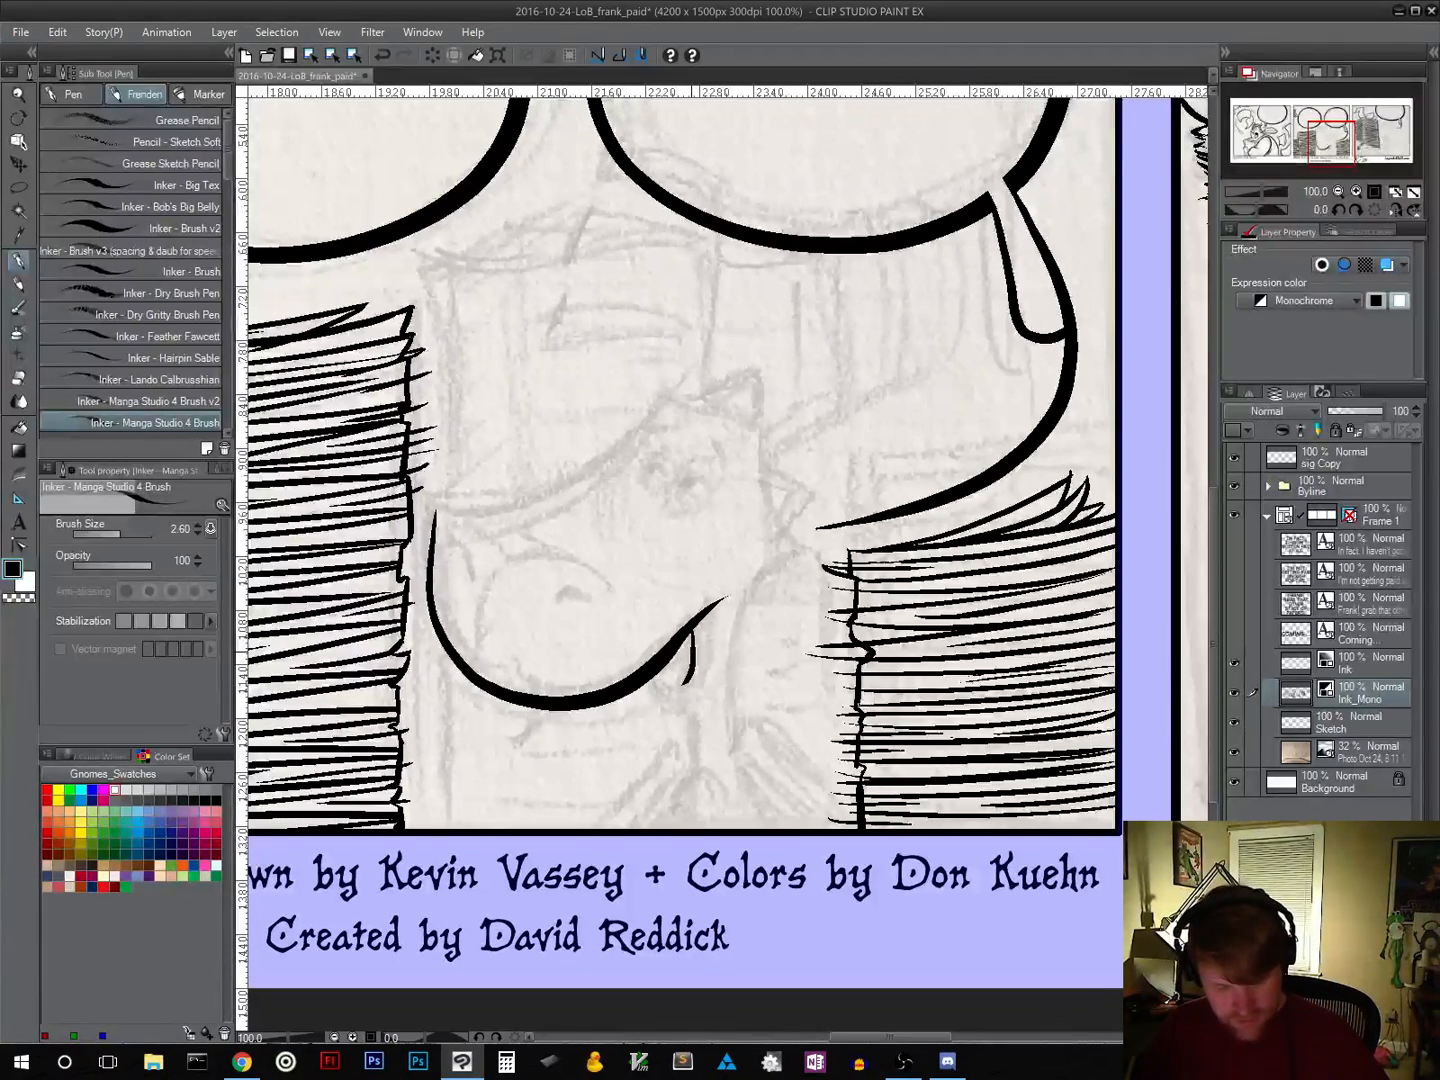
{"action": "key", "text": "ctrl+z"}
{"action": "mouse_move", "coordinate": [695, 631]}
{"action": "left_mouse_down"}
{"action": "mouse_move", "coordinate": [687, 679]}
{"action": "mouse_move", "coordinate": [707, 662]}
{"action": "mouse_move", "coordinate": [704, 679]}
{"action": "left_mouse_up"}
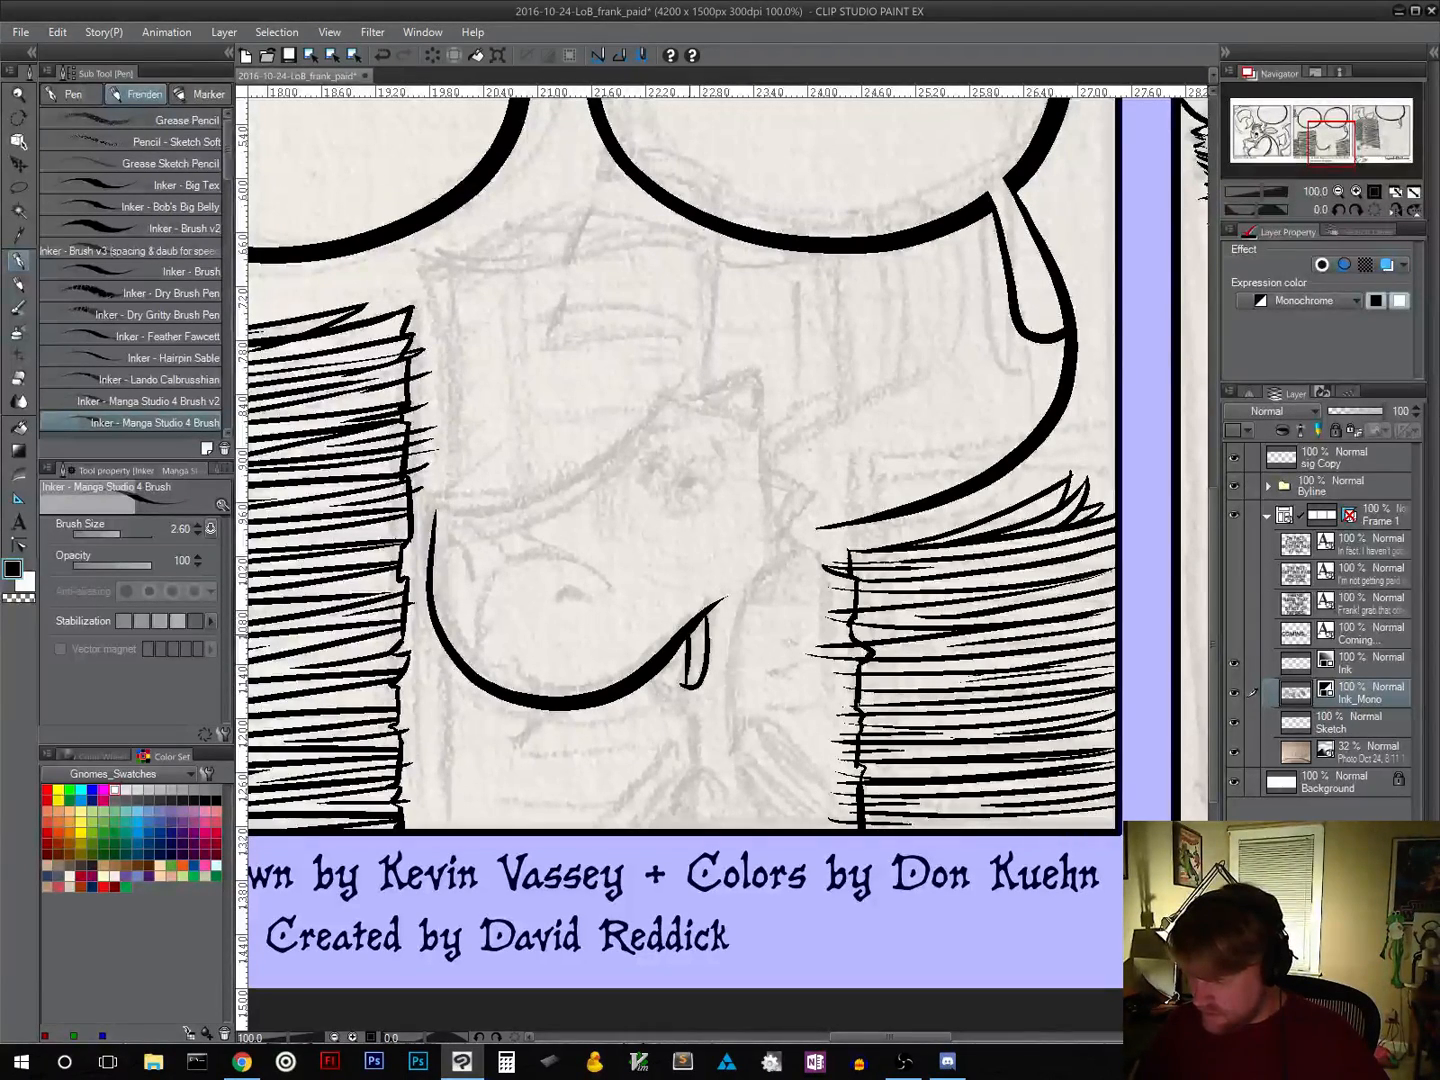
{"action": "mouse_move", "coordinate": [701, 621]}
{"action": "left_mouse_down"}
{"action": "mouse_move", "coordinate": [689, 687]}
{"action": "mouse_move", "coordinate": [714, 688]}
{"action": "mouse_move", "coordinate": [697, 756]}
{"action": "left_mouse_up"}
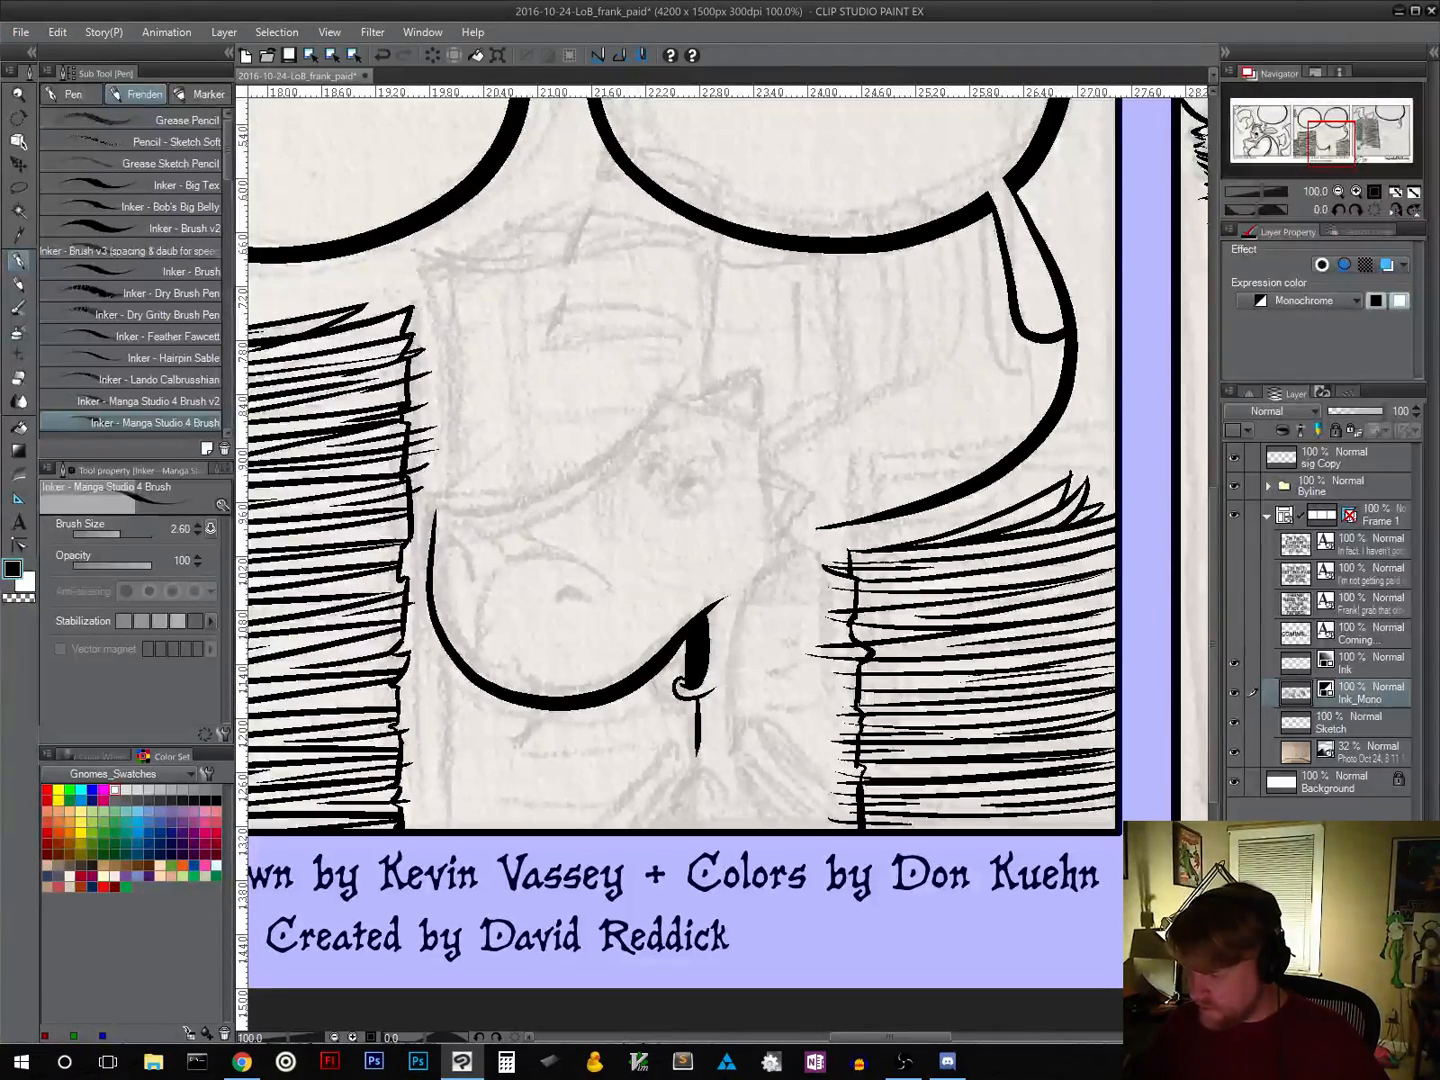
{"action": "mouse_move", "coordinate": [784, 557]}
{"action": "left_mouse_down"}
{"action": "mouse_move", "coordinate": [742, 609]}
{"action": "mouse_move", "coordinate": [733, 744]}
{"action": "left_mouse_up"}
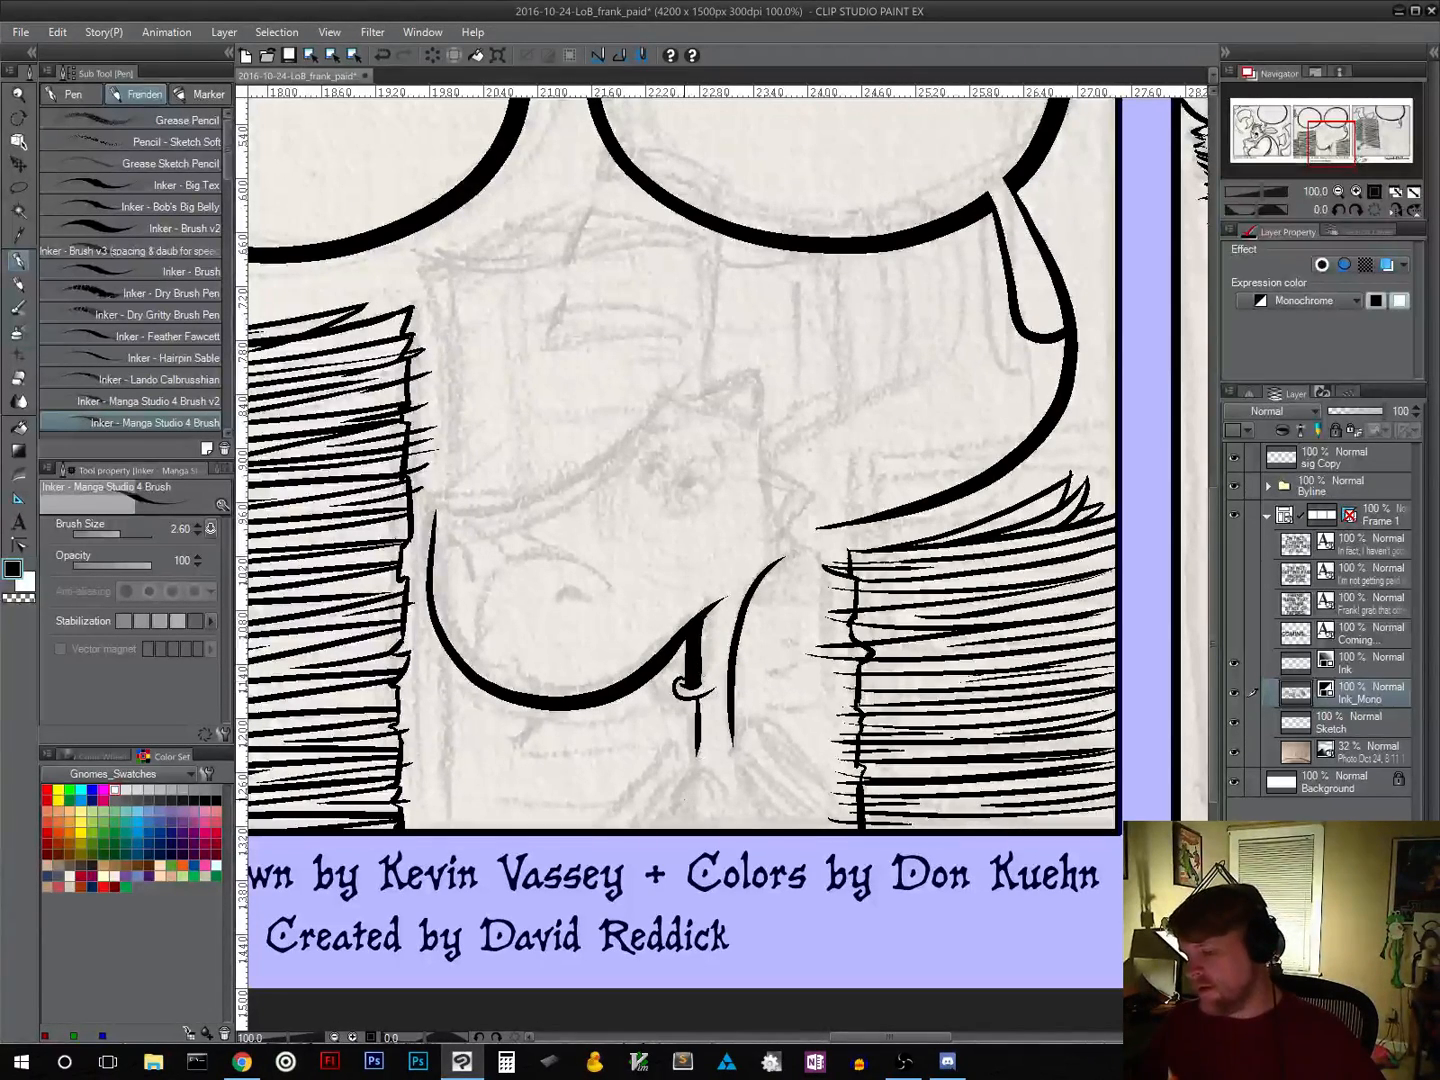
{"action": "key", "text": "ctrl+z"}
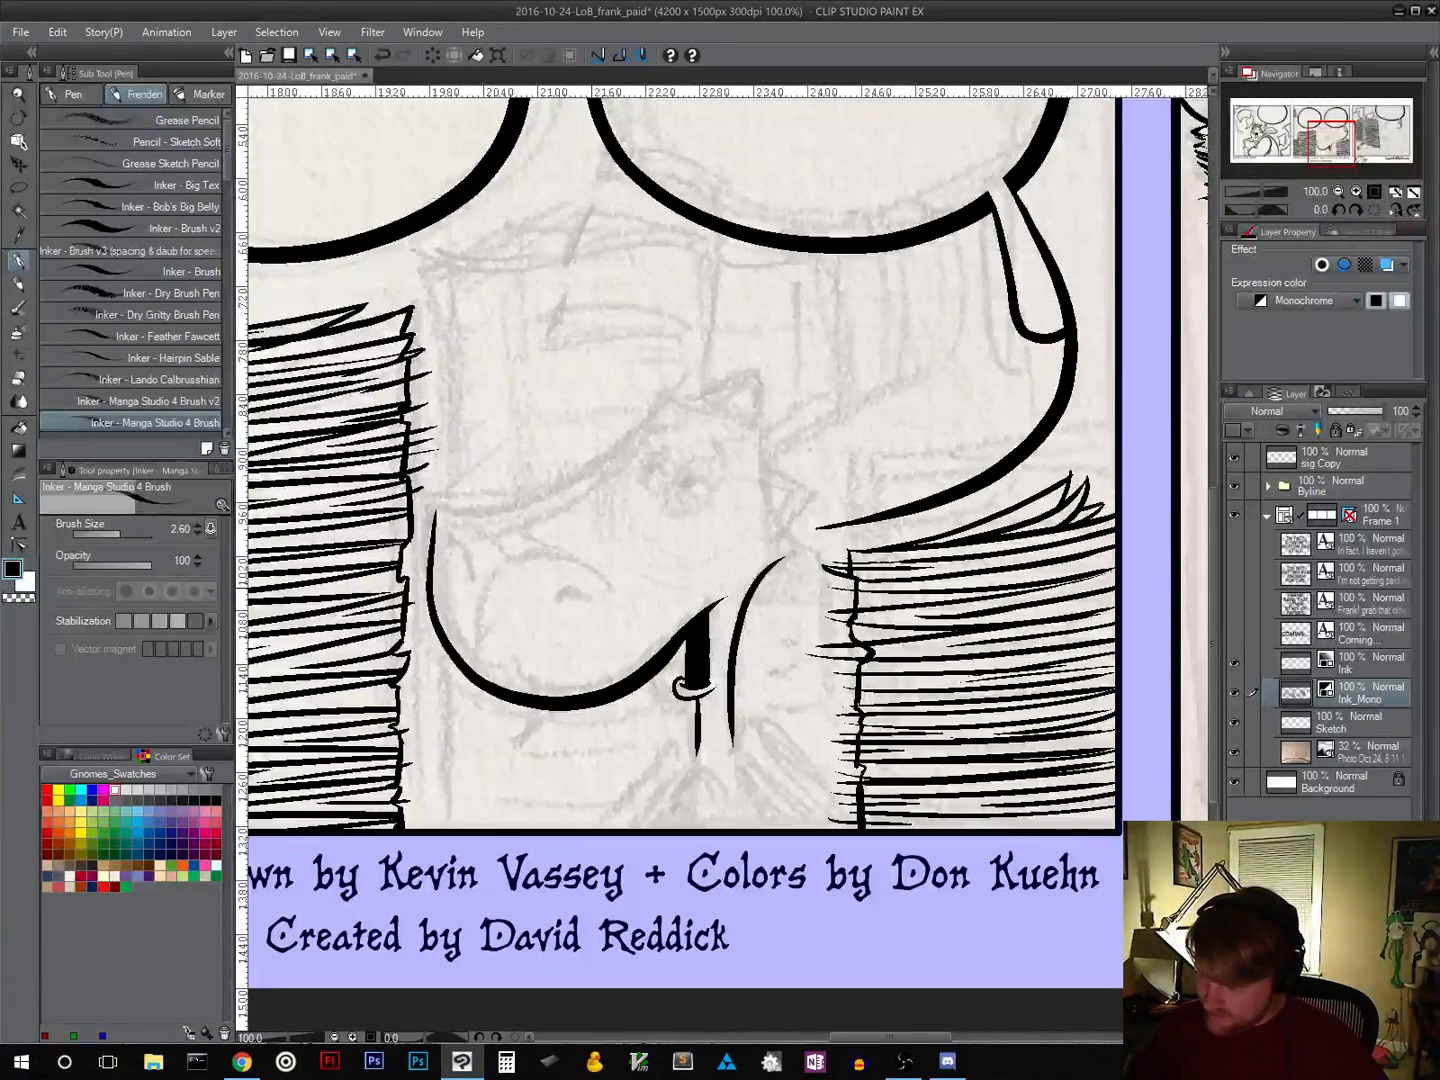
Step: Ink the small tick at the corner of the creature's mouth and the outline over the top and back of its head
{"action": "left_click_drag", "start_coordinate": [725, 587], "coordinate": [734, 599]}
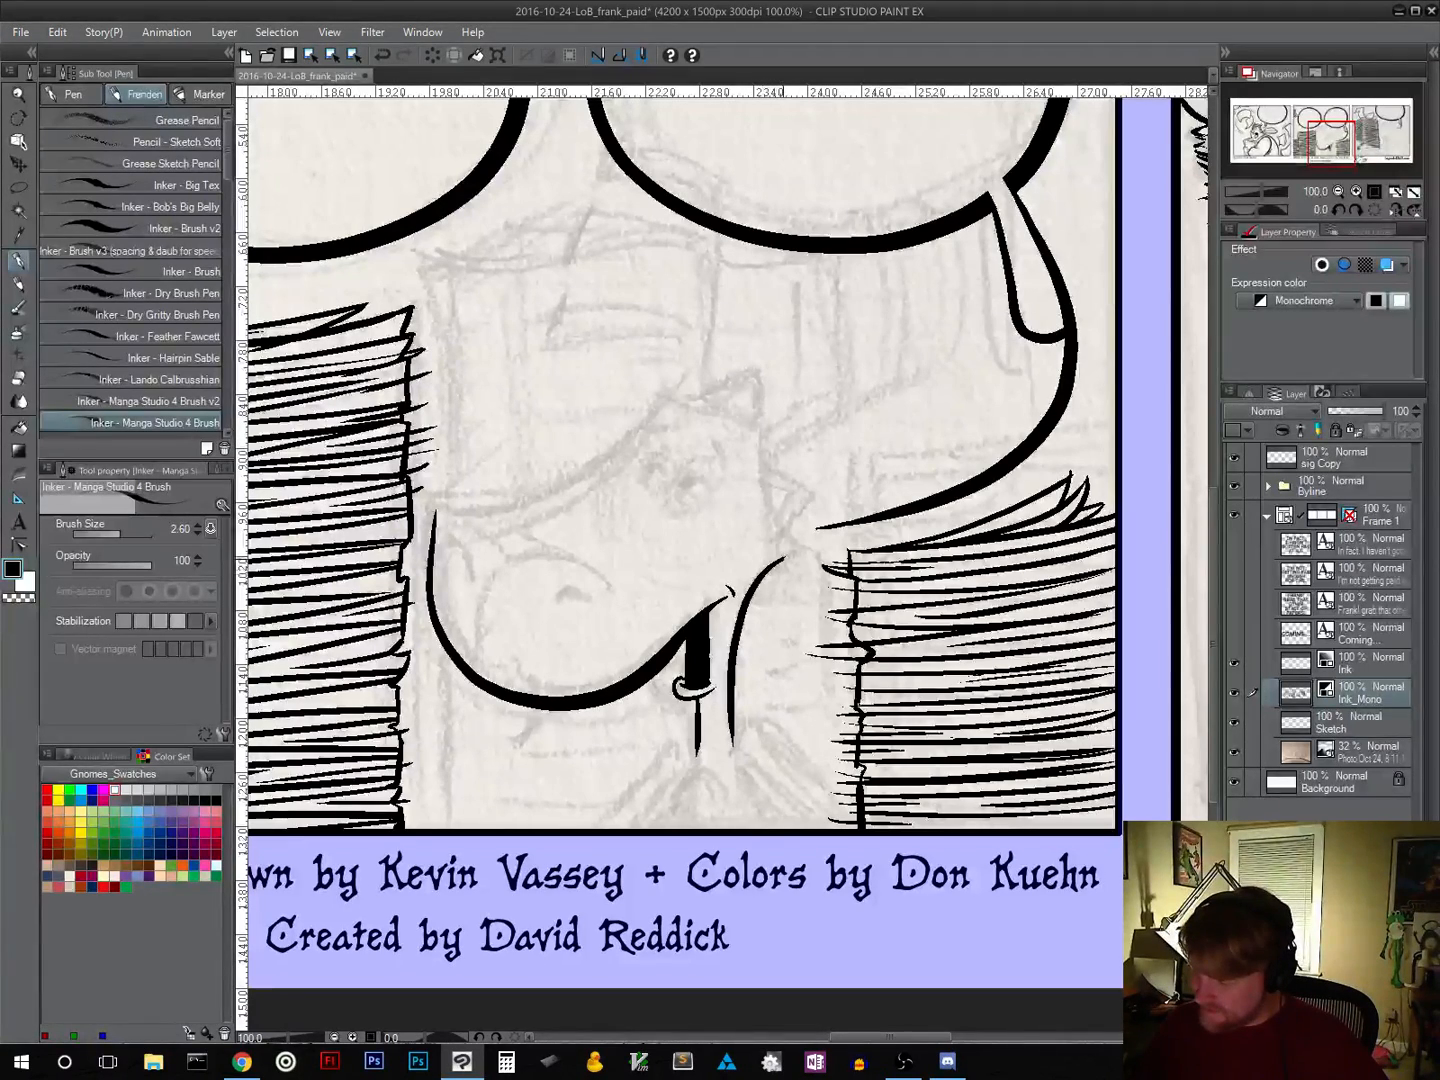
{"action": "mouse_move", "coordinate": [781, 558]}
{"action": "left_mouse_down"}
{"action": "mouse_move", "coordinate": [799, 550]}
{"action": "mouse_move", "coordinate": [767, 497]}
{"action": "mouse_move", "coordinate": [753, 430]}
{"action": "mouse_move", "coordinate": [681, 400]}
{"action": "mouse_move", "coordinate": [652, 409]}
{"action": "left_mouse_up"}
{"action": "left_click_drag", "start_coordinate": [789, 460], "coordinate": [880, 486]}
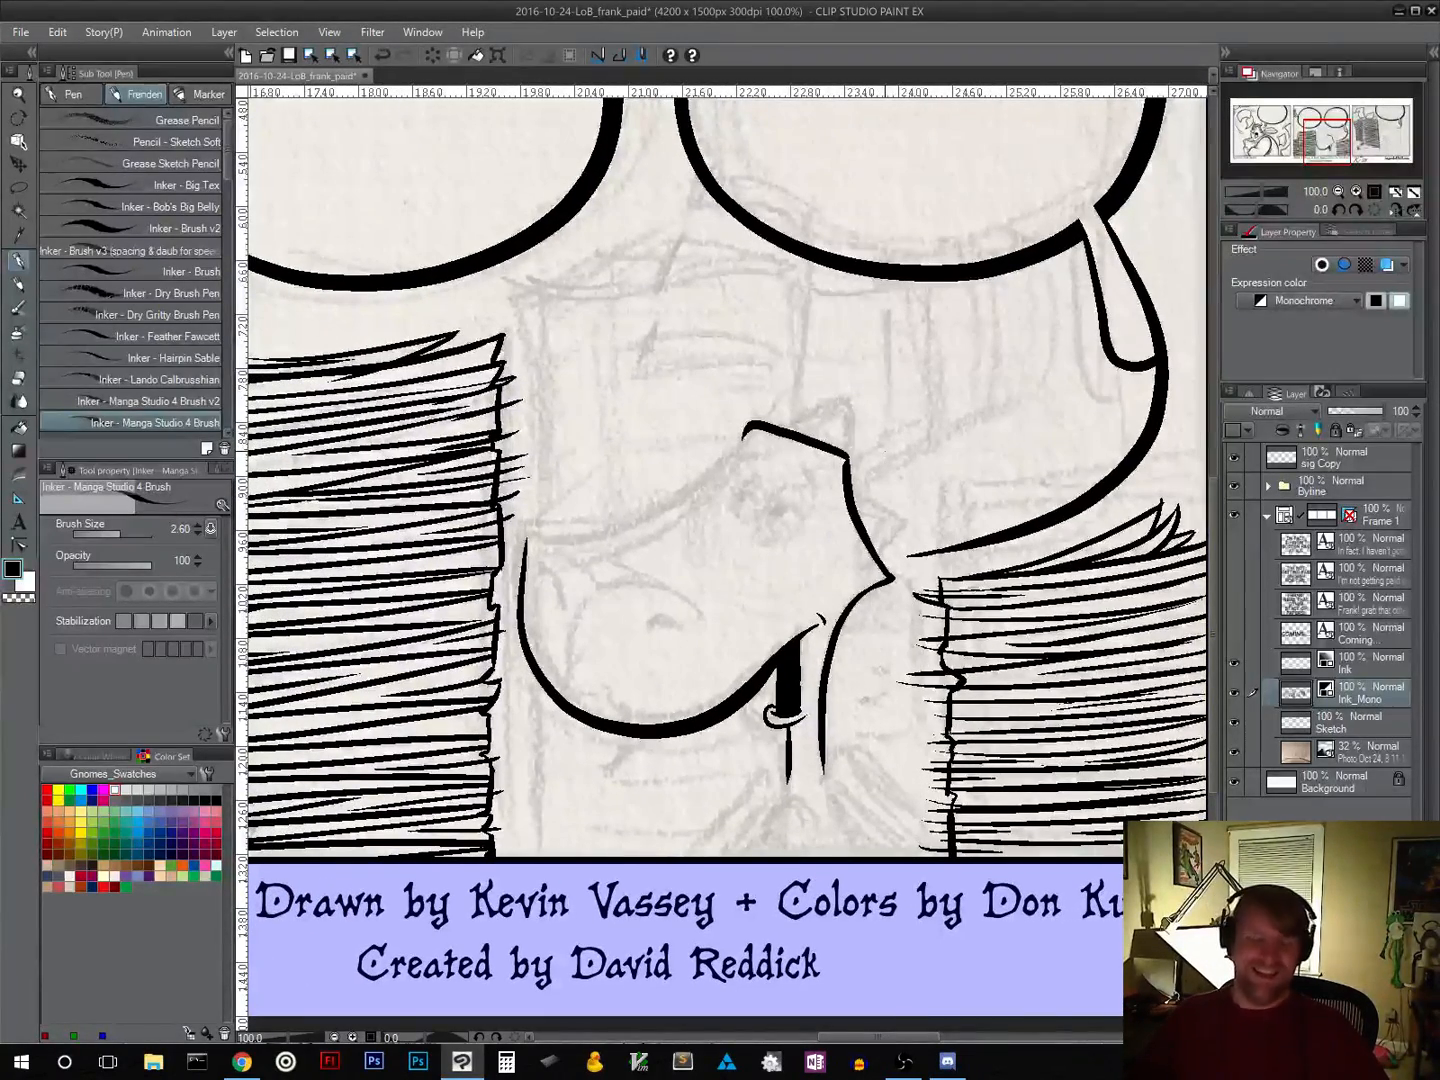
Step: Redraw the front end of the creature's jaw line and ink the sloping top line of its snout up to the forehead
{"action": "key", "text": "shift+space"}
{"action": "left_click_drag", "start_coordinate": [885, 450], "coordinate": [844, 409]}
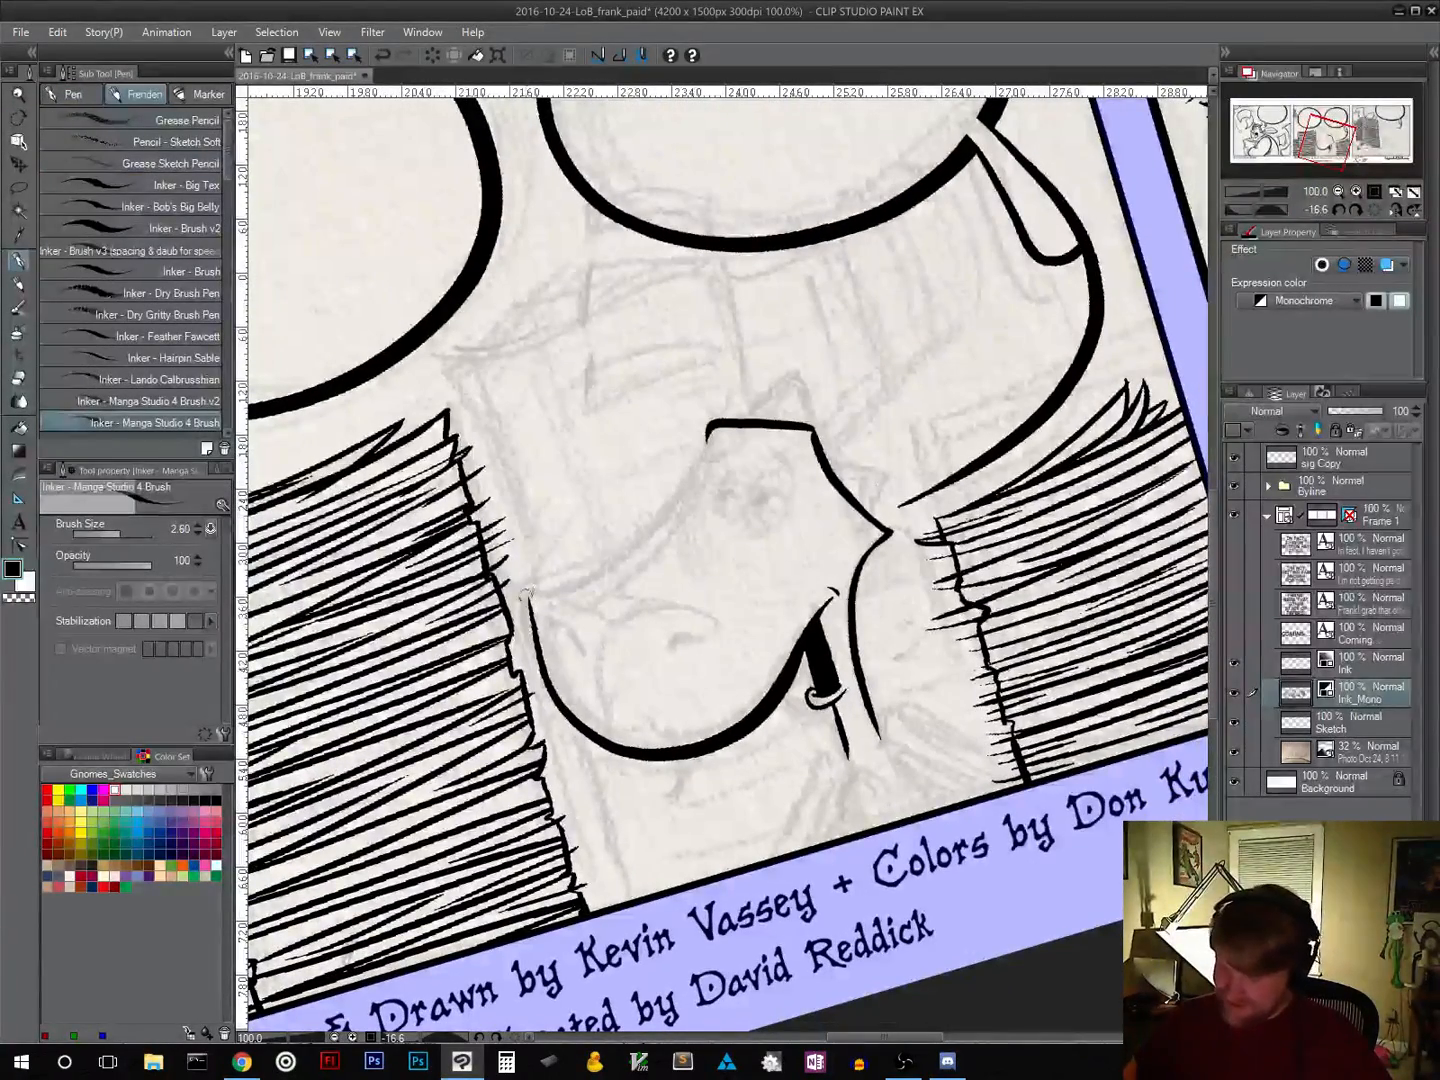
{"action": "left_click_drag", "start_coordinate": [535, 627], "coordinate": [550, 687]}
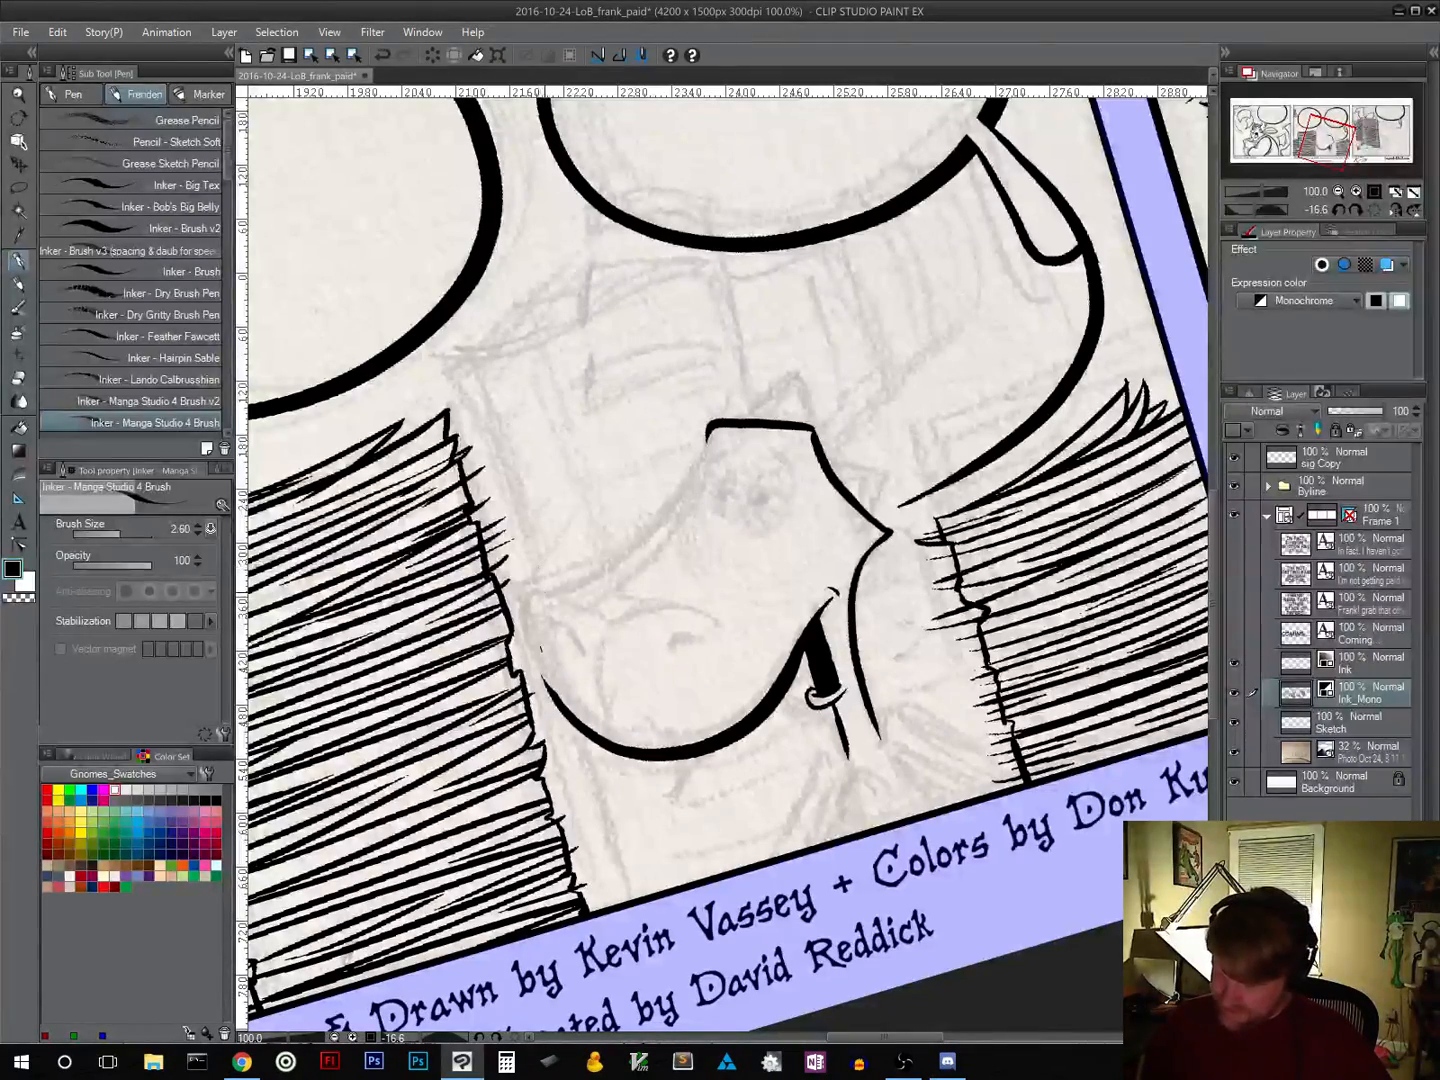
{"action": "mouse_move", "coordinate": [537, 593]}
{"action": "left_mouse_down"}
{"action": "mouse_move", "coordinate": [527, 630]}
{"action": "mouse_move", "coordinate": [552, 700]}
{"action": "left_mouse_up"}
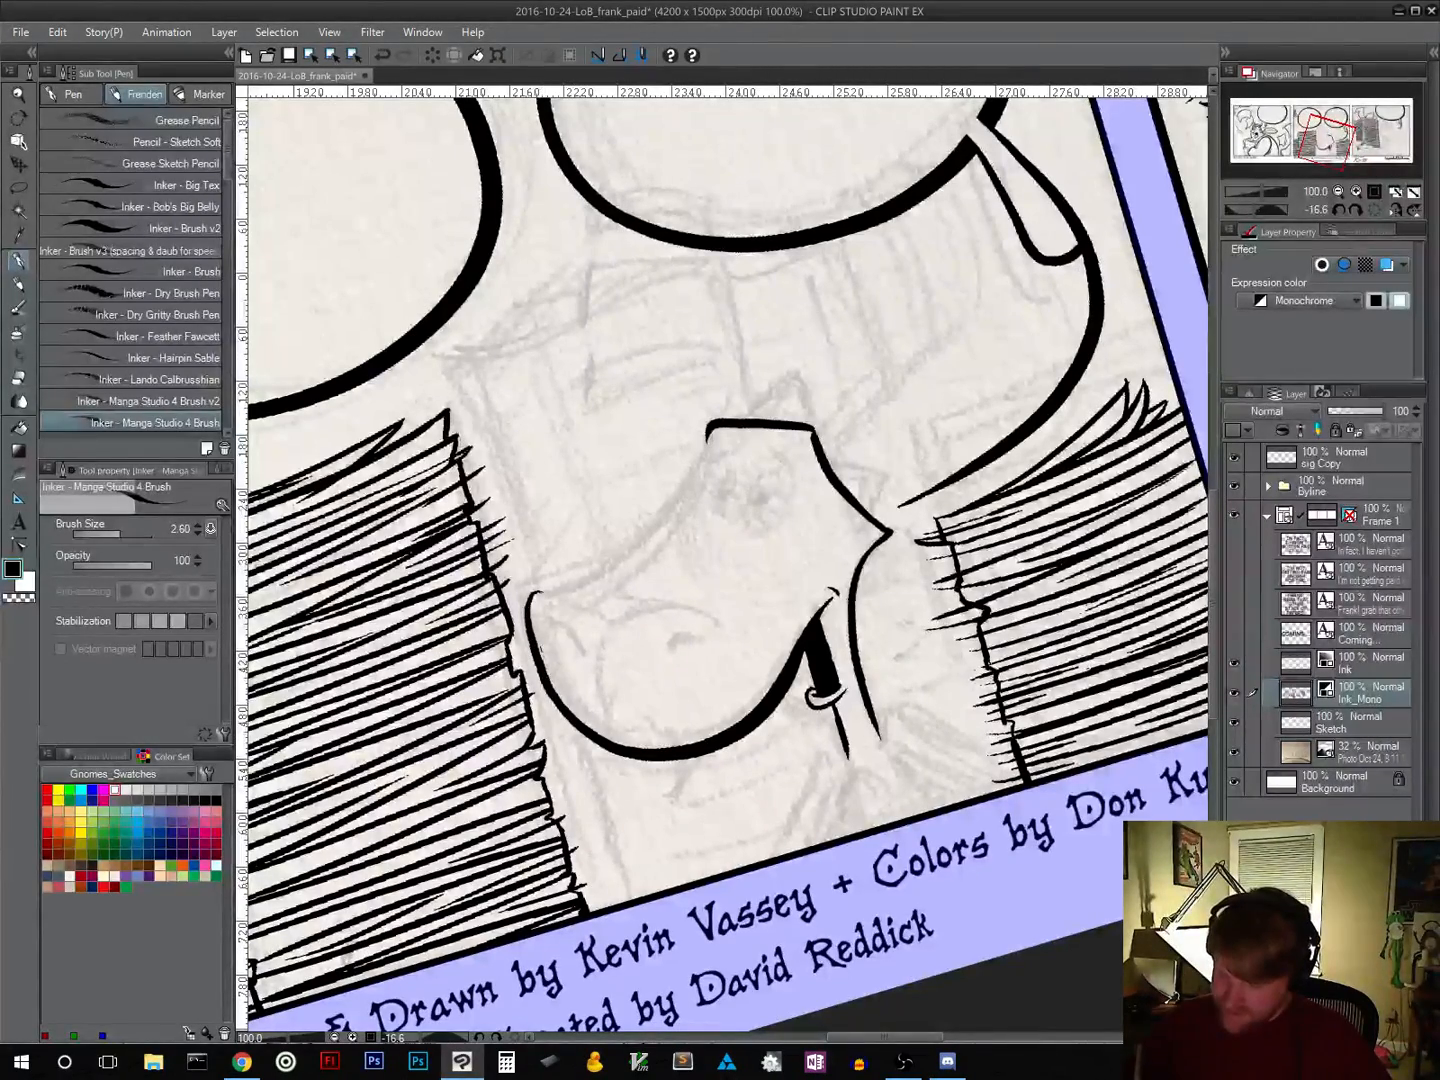
{"action": "mouse_move", "coordinate": [541, 586]}
{"action": "left_mouse_down"}
{"action": "mouse_move", "coordinate": [553, 670]}
{"action": "mouse_move", "coordinate": [540, 584]}
{"action": "mouse_move", "coordinate": [536, 636]}
{"action": "mouse_move", "coordinate": [527, 589]}
{"action": "mouse_move", "coordinate": [523, 615]}
{"action": "mouse_move", "coordinate": [549, 680]}
{"action": "left_mouse_up"}
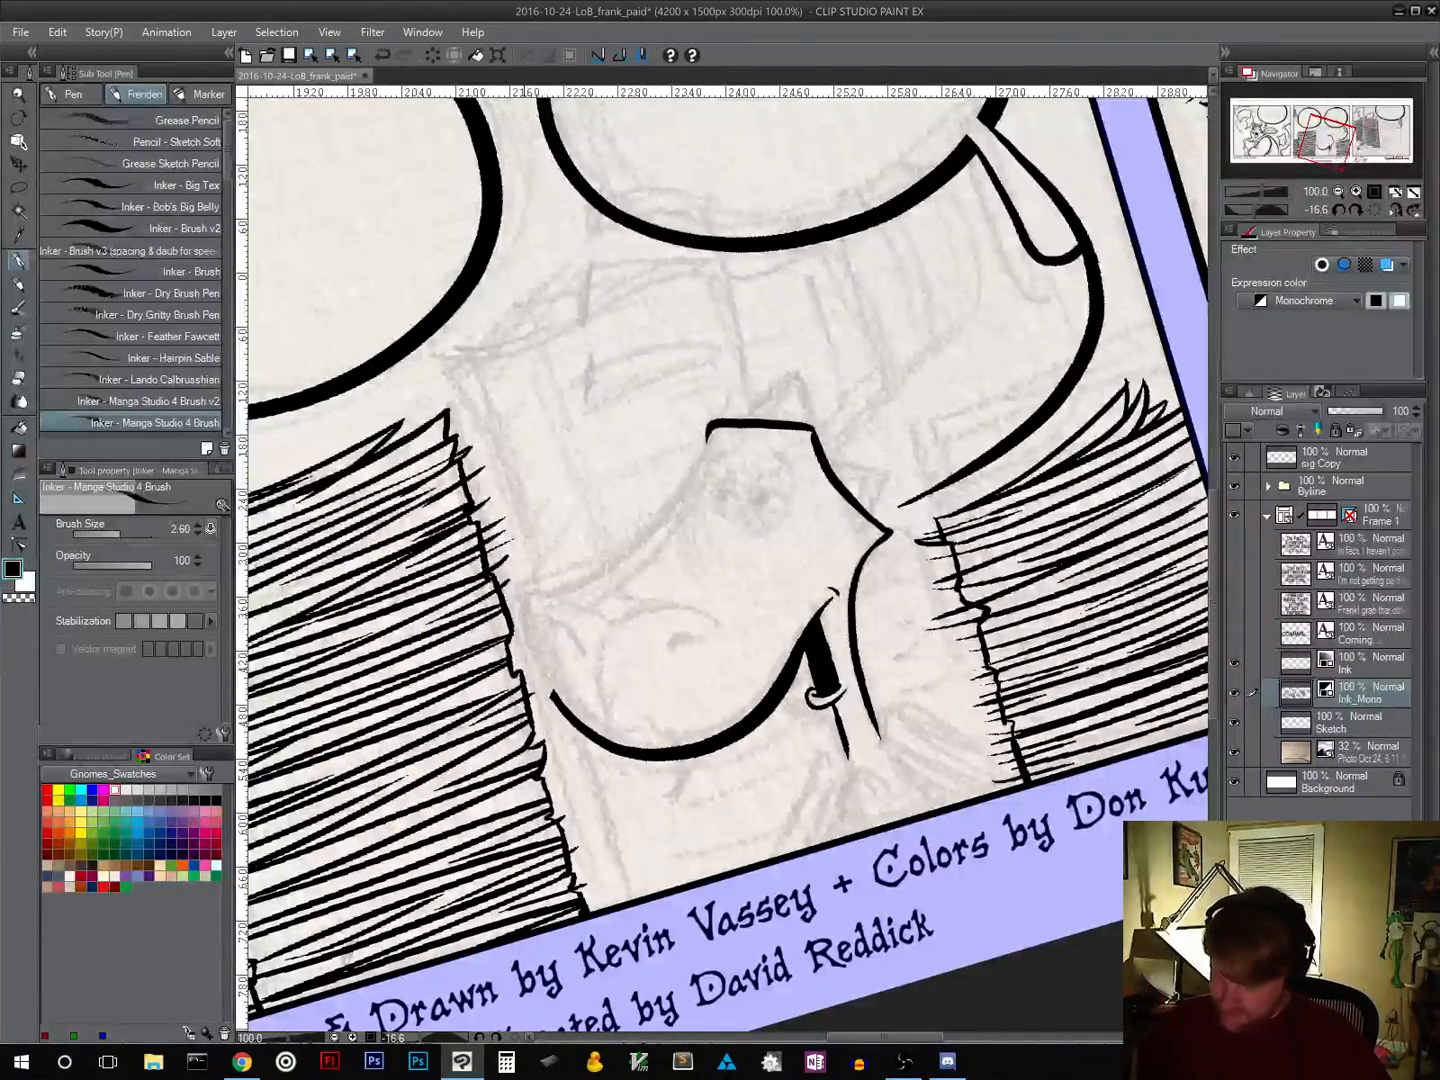
{"action": "left_click_drag", "start_coordinate": [525, 598], "coordinate": [567, 714]}
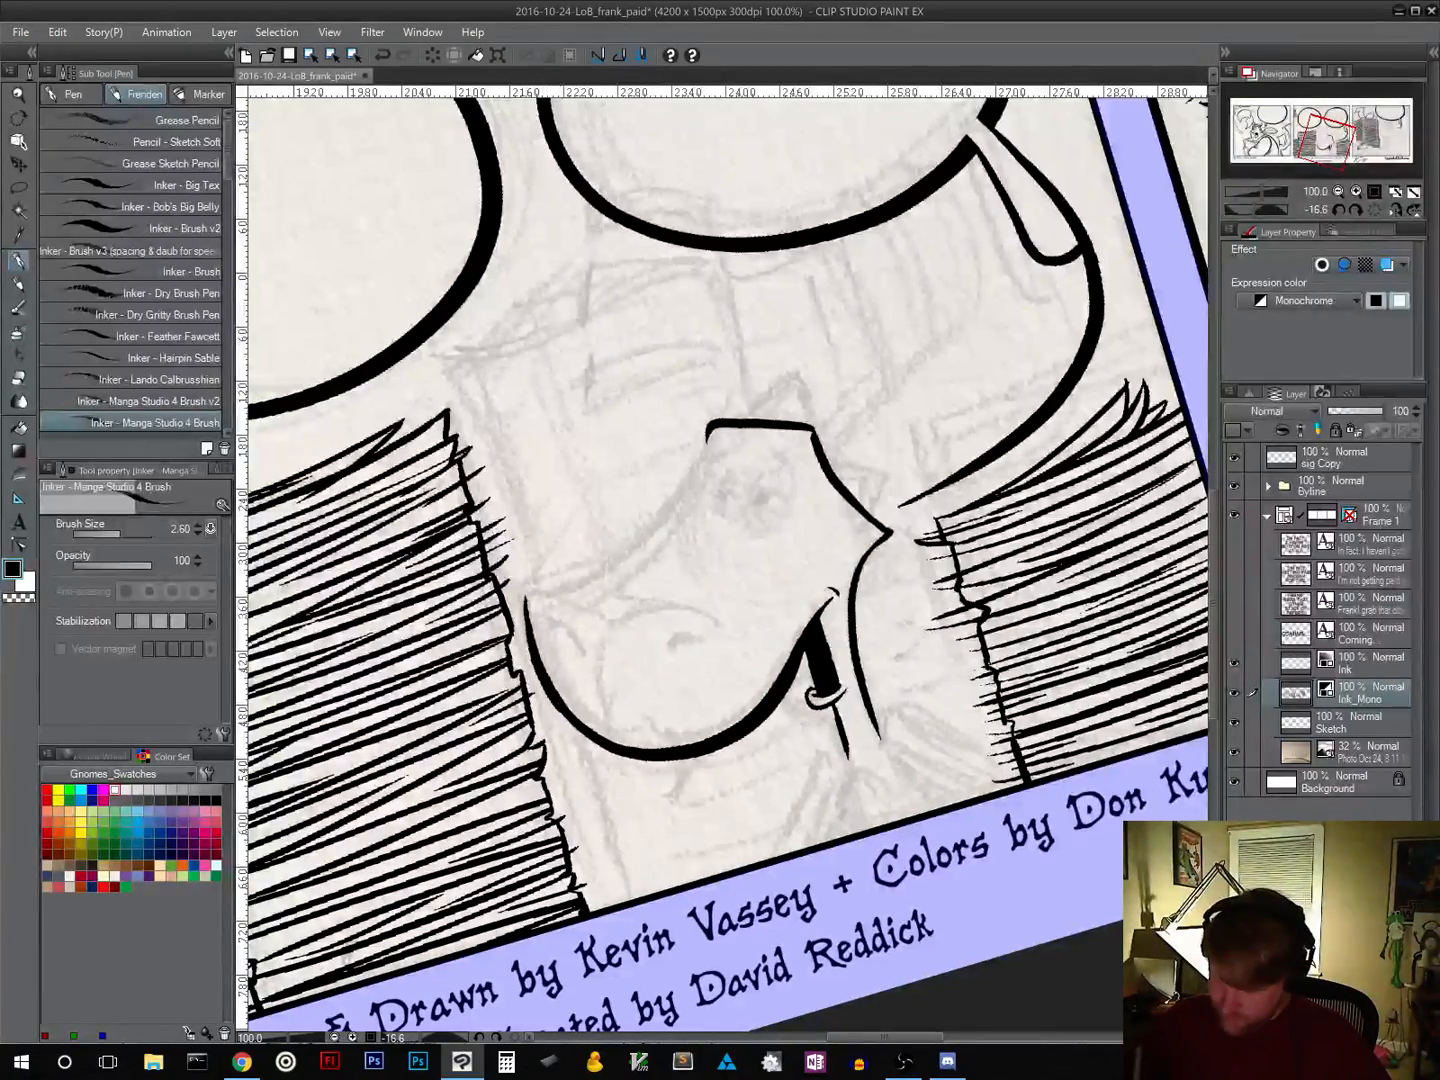
{"action": "mouse_move", "coordinate": [526, 598]}
{"action": "left_mouse_down"}
{"action": "mouse_move", "coordinate": [635, 545]}
{"action": "mouse_move", "coordinate": [706, 452]}
{"action": "left_mouse_up"}
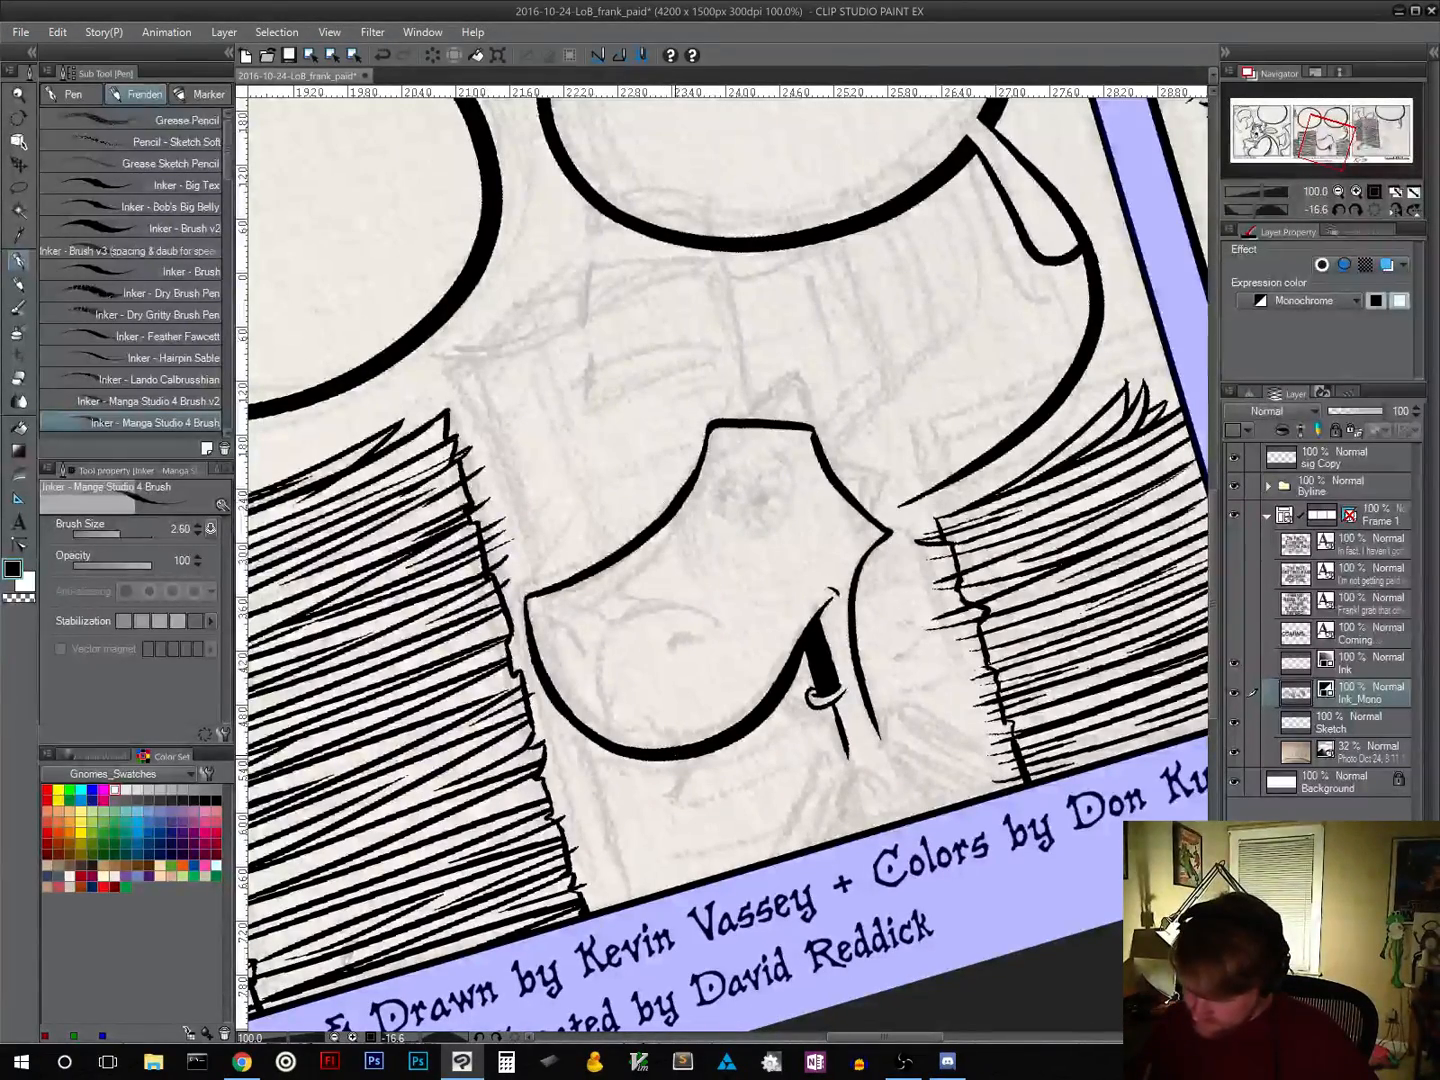
Step: Ink the pointed tuft under the creature's chin, both nostrils and the crease lines across its muzzle
{"action": "mouse_move", "coordinate": [678, 760]}
{"action": "left_mouse_down"}
{"action": "mouse_move", "coordinate": [672, 812]}
{"action": "mouse_move", "coordinate": [699, 757]}
{"action": "left_mouse_up"}
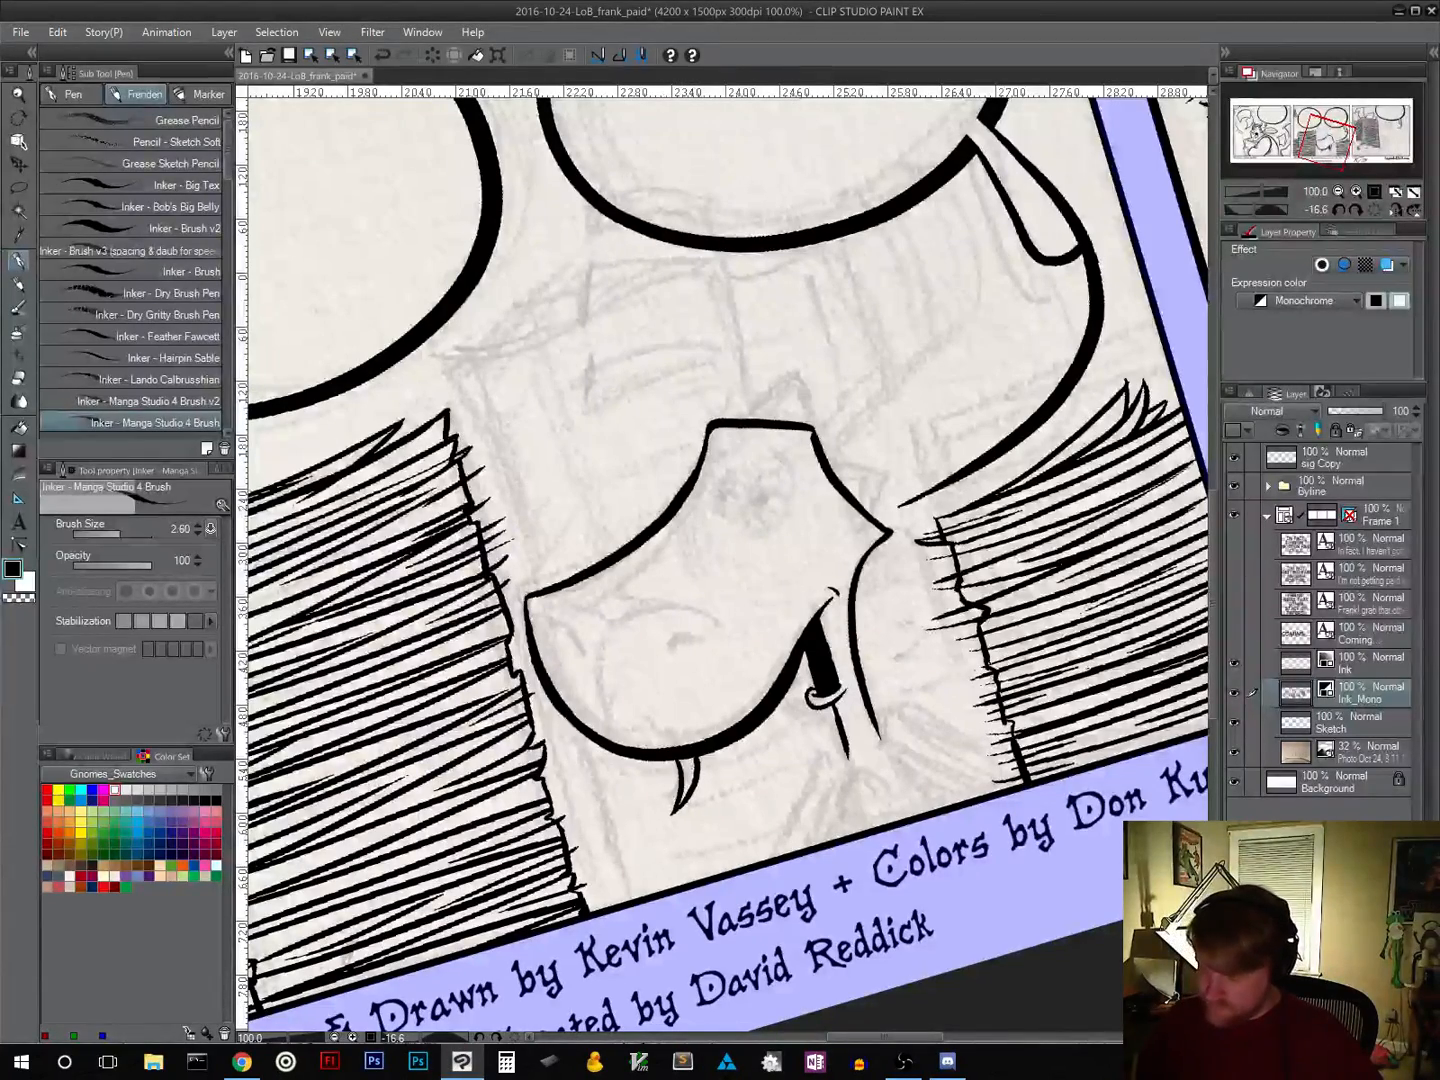
{"action": "left_click_drag", "start_coordinate": [541, 608], "coordinate": [559, 630]}
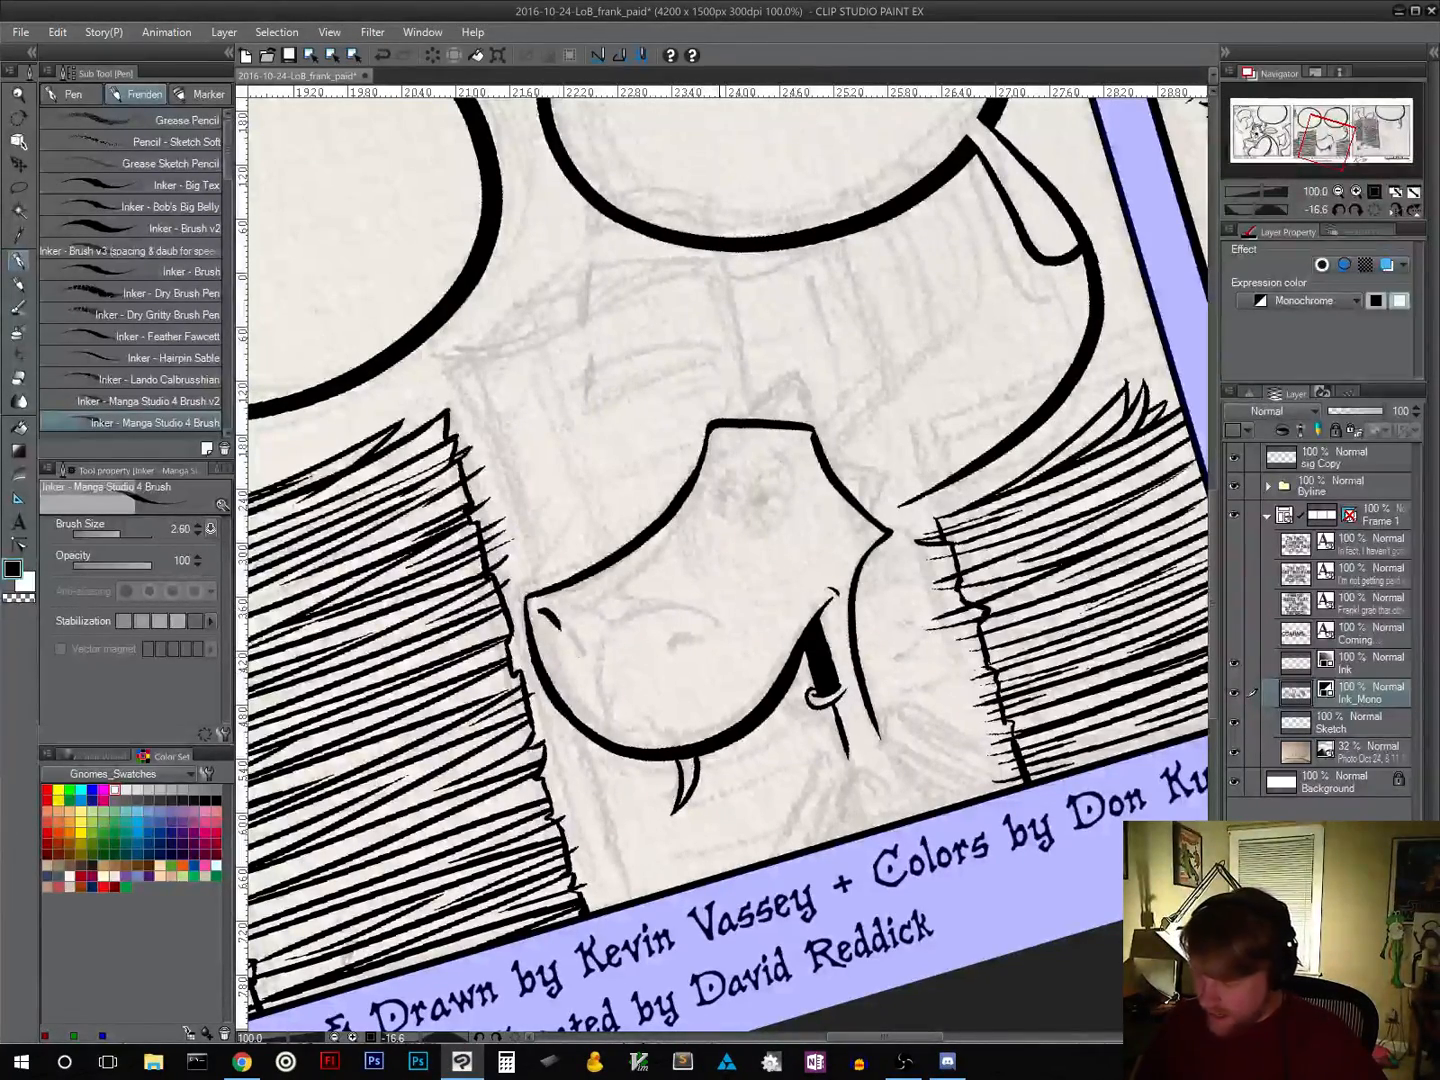
{"action": "mouse_move", "coordinate": [715, 648]}
{"action": "left_mouse_down"}
{"action": "mouse_move", "coordinate": [600, 654]}
{"action": "mouse_move", "coordinate": [608, 730]}
{"action": "left_mouse_up"}
{"action": "mouse_move", "coordinate": [560, 597]}
{"action": "left_mouse_down"}
{"action": "mouse_move", "coordinate": [604, 625]}
{"action": "mouse_move", "coordinate": [726, 620]}
{"action": "left_mouse_up"}
{"action": "left_click_drag", "start_coordinate": [603, 603], "coordinate": [620, 614]}
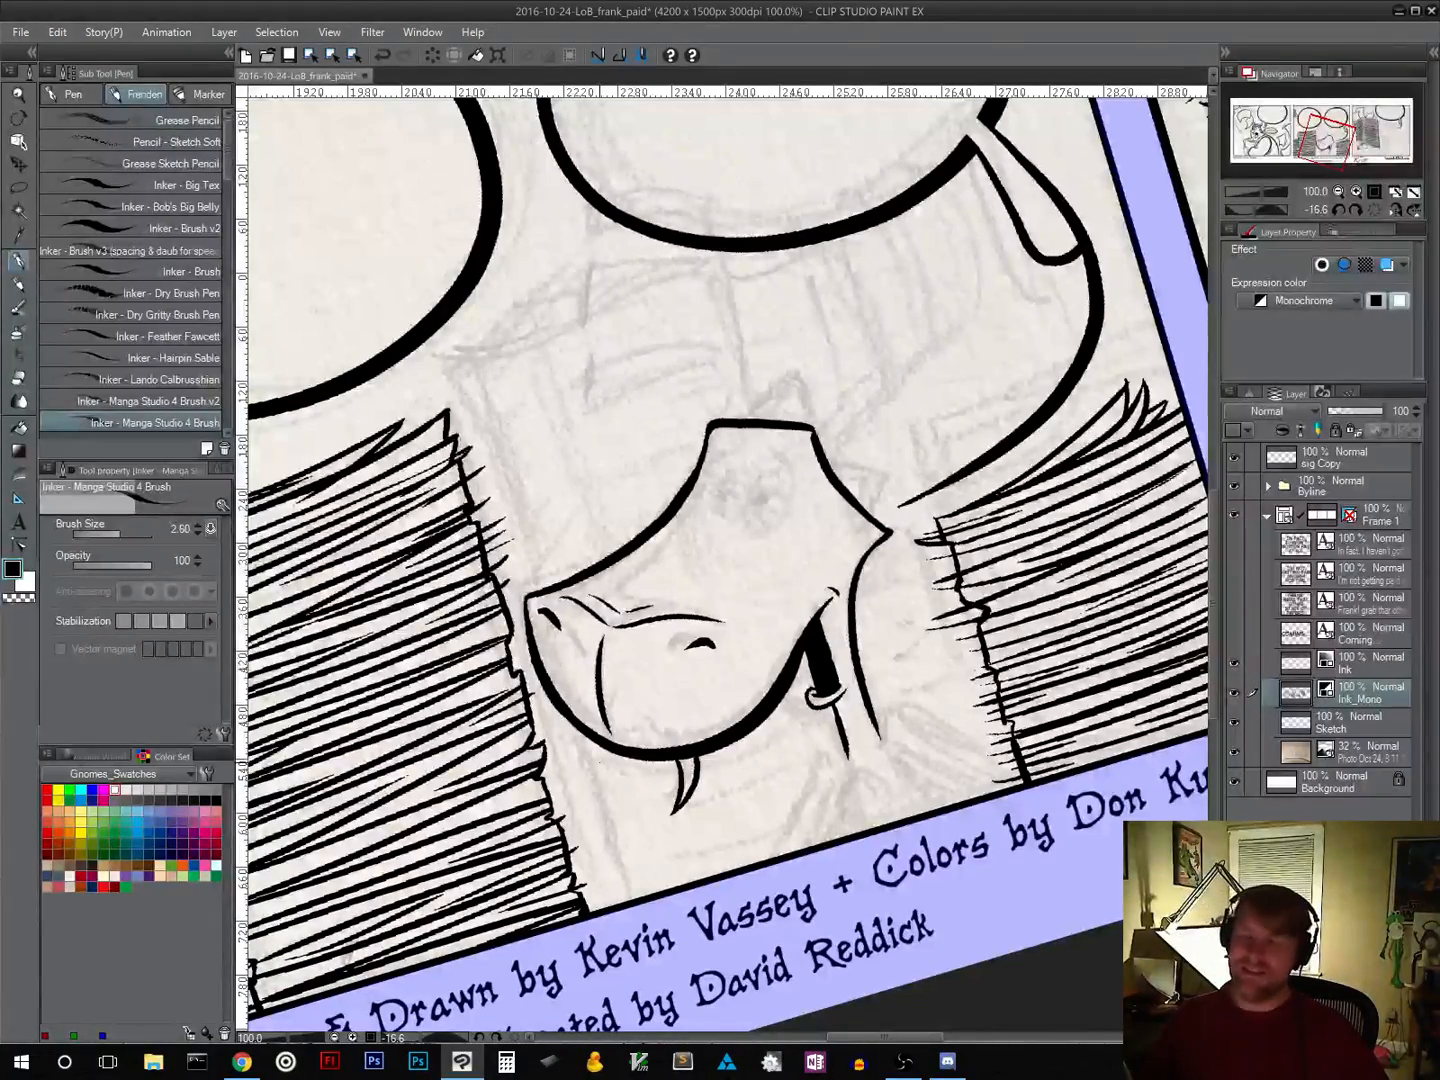
Step: Ink a heavy slanted brow on the creature's forehead and two half-lidded eyes with pupils beneath it
{"action": "left_click_drag", "start_coordinate": [884, 674], "coordinate": [808, 635]}
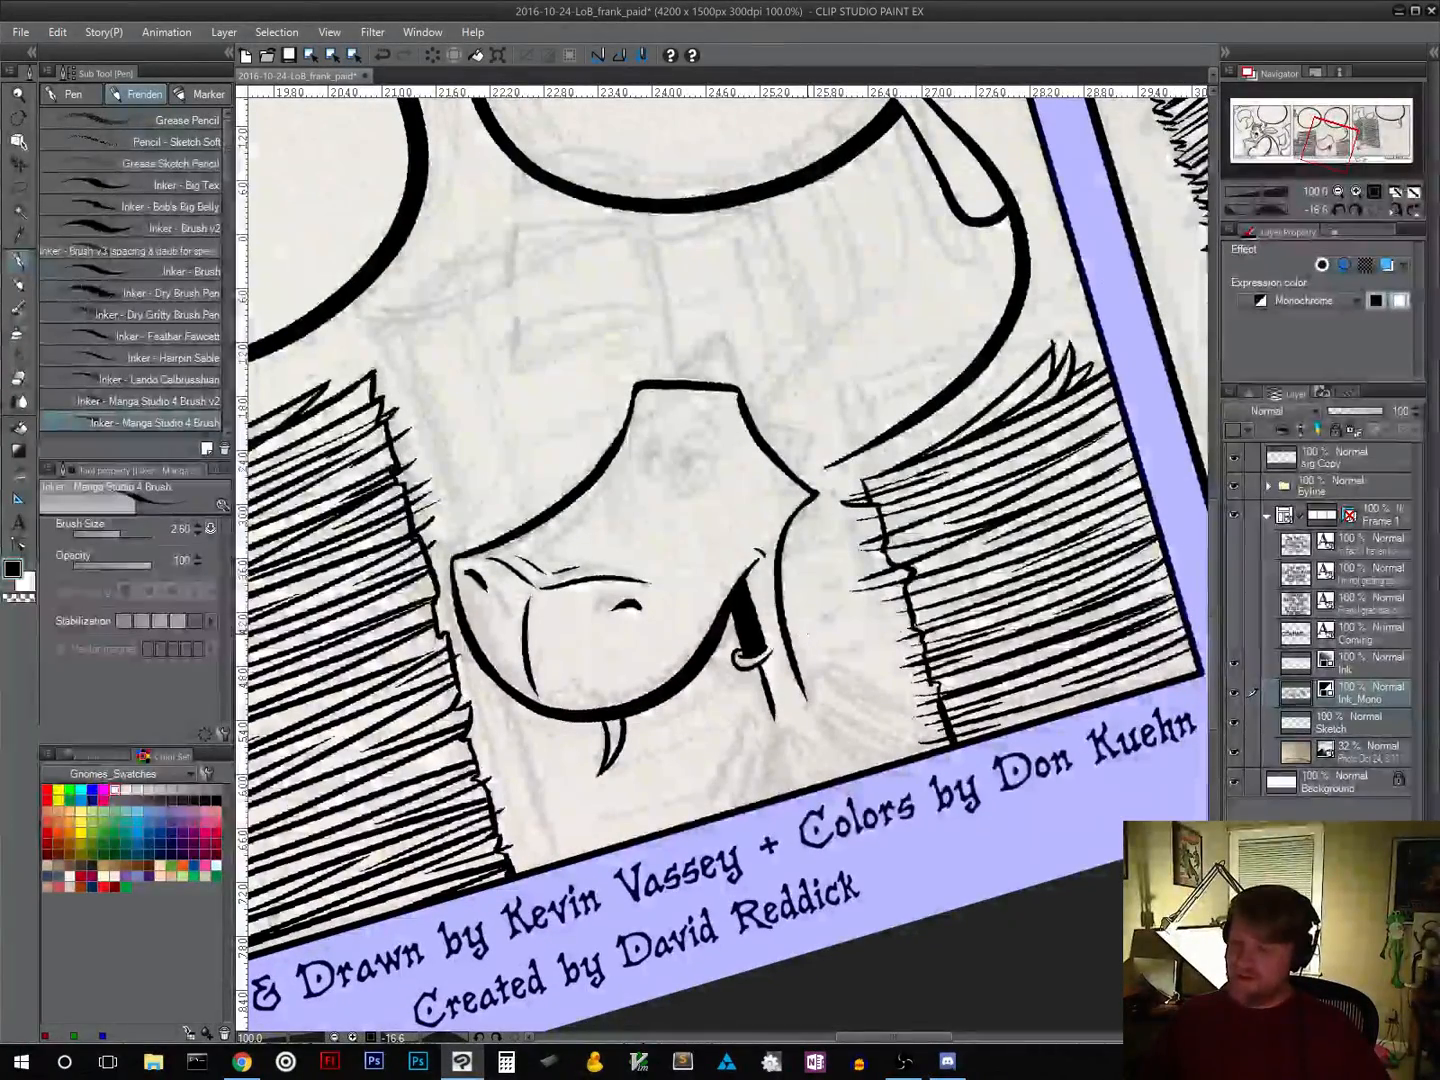
{"action": "left_click_drag", "start_coordinate": [890, 436], "coordinate": [917, 489]}
{"action": "left_click_drag", "start_coordinate": [830, 578], "coordinate": [753, 714]}
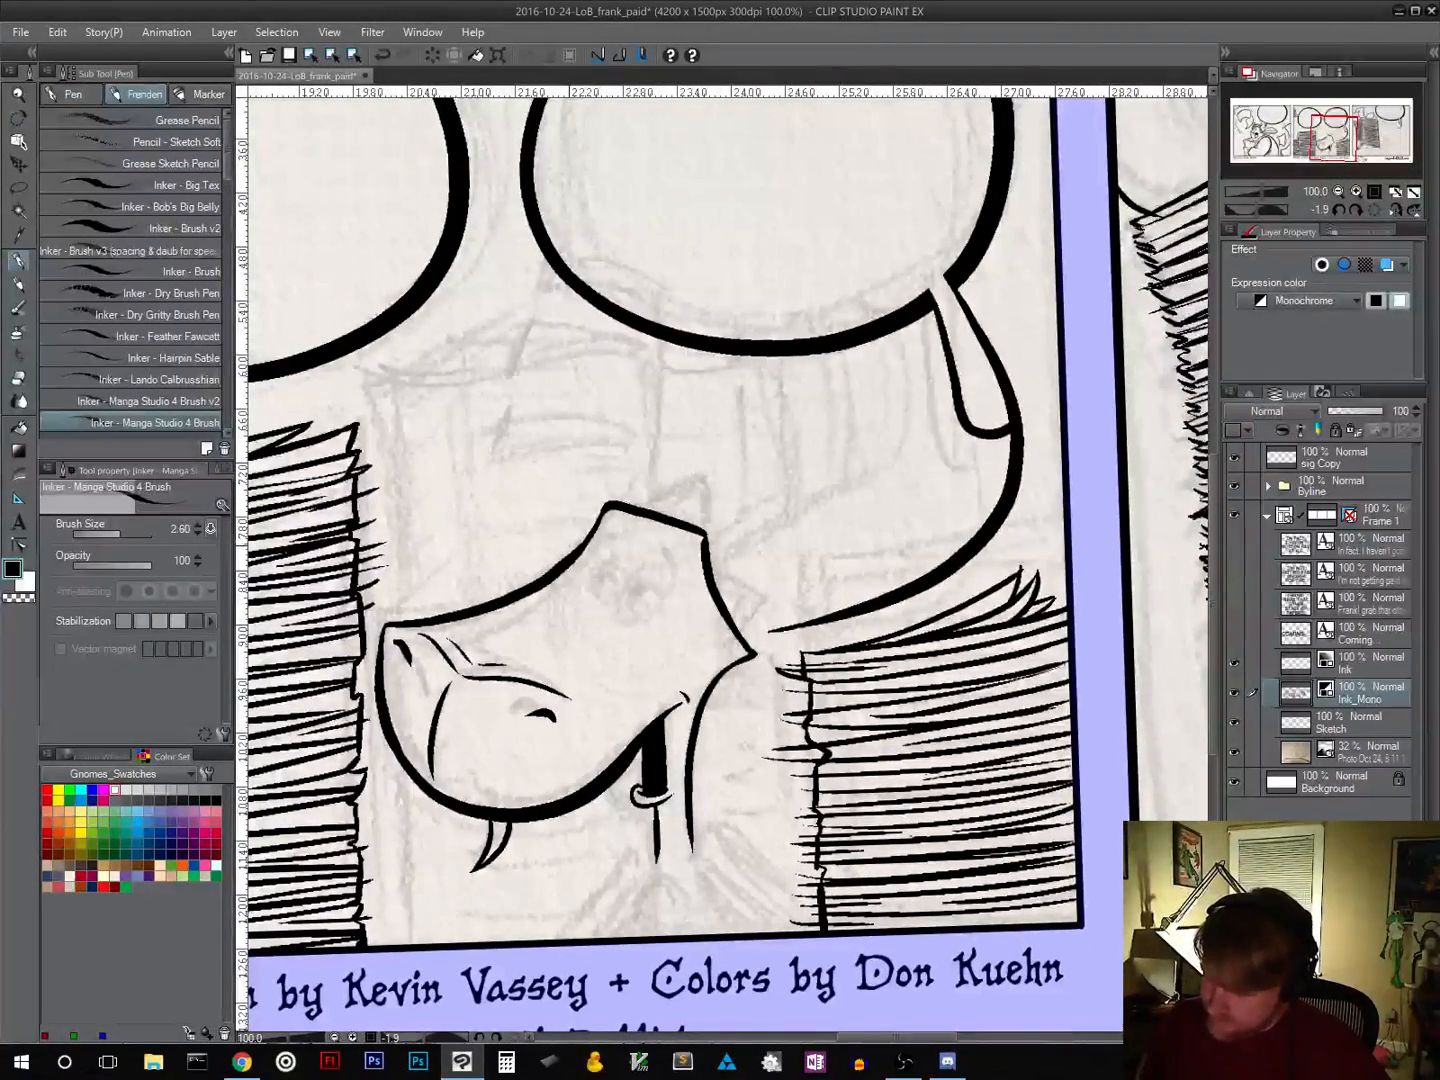
{"action": "mouse_move", "coordinate": [568, 544]}
{"action": "left_mouse_down"}
{"action": "mouse_move", "coordinate": [625, 524]}
{"action": "mouse_move", "coordinate": [673, 572]}
{"action": "left_mouse_up"}
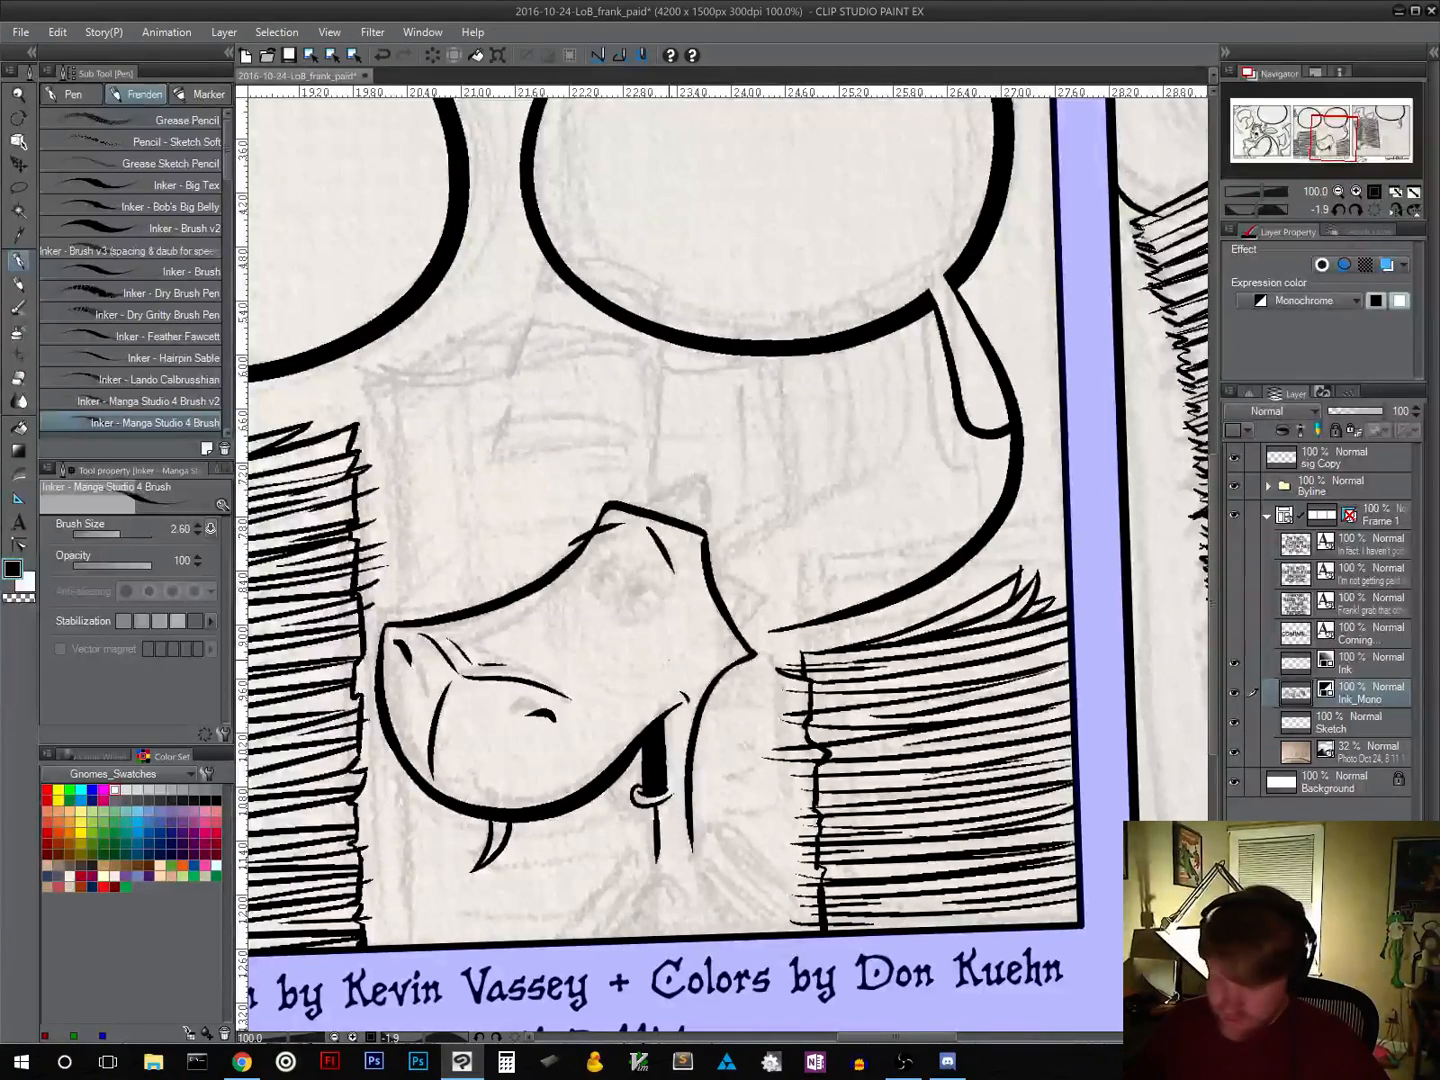
{"action": "key", "text": "ctrl+z"}
{"action": "key", "text": "ctrl+z"}
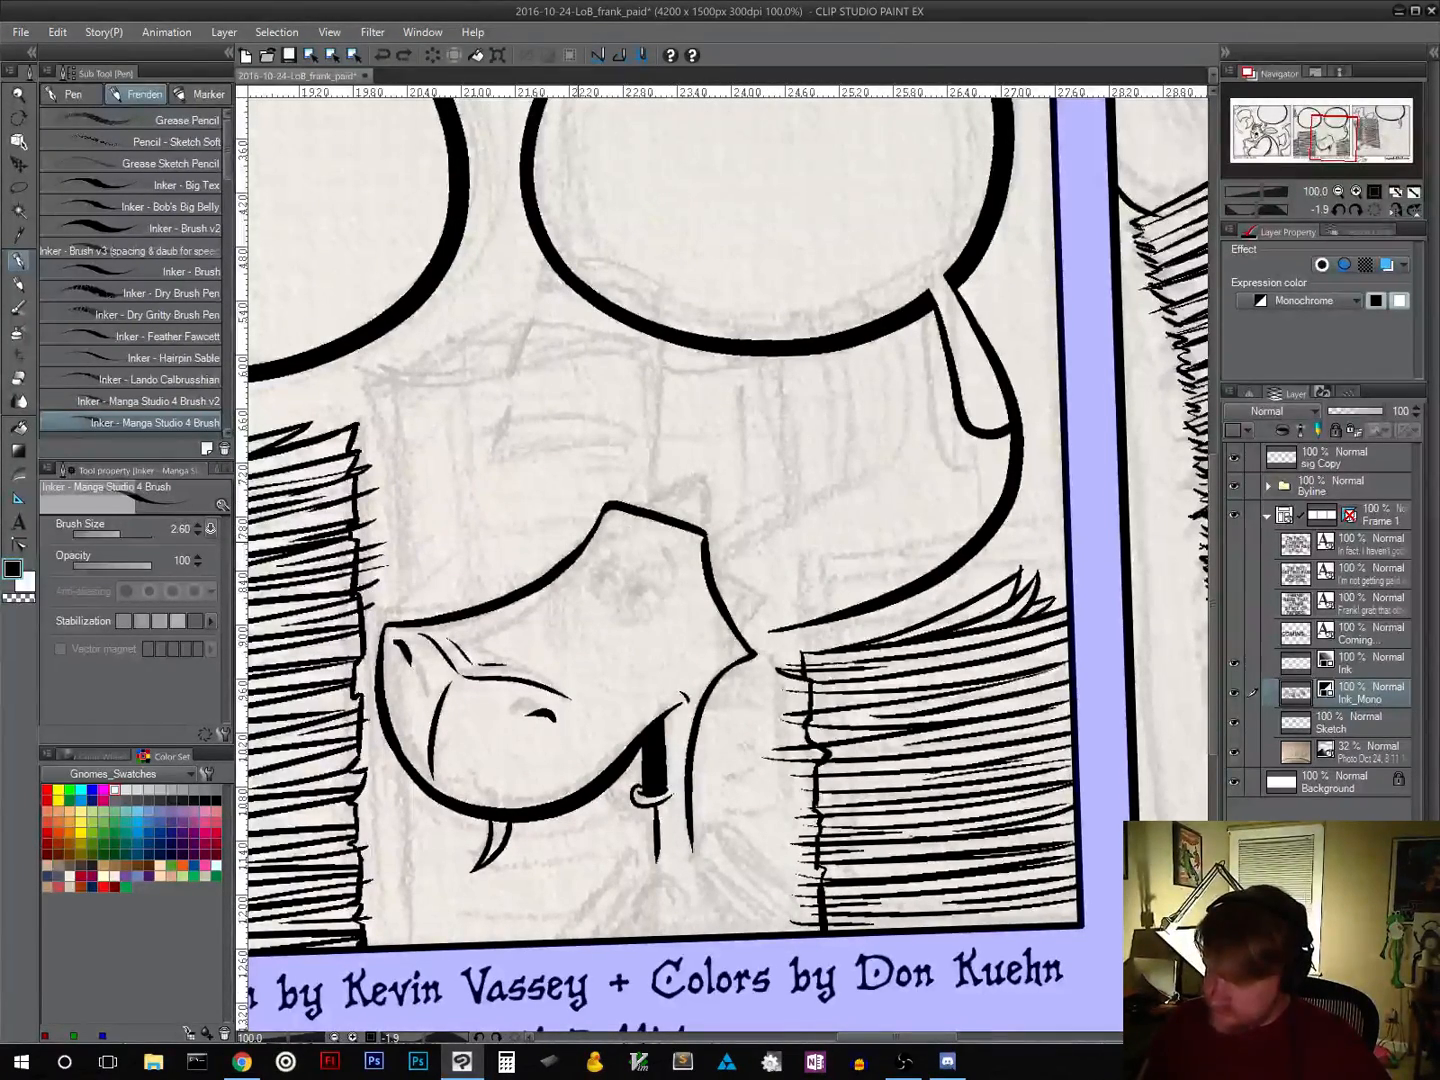
{"action": "mouse_move", "coordinate": [564, 541]}
{"action": "left_mouse_down"}
{"action": "mouse_move", "coordinate": [621, 544]}
{"action": "mouse_move", "coordinate": [677, 582]}
{"action": "left_mouse_up"}
{"action": "key", "text": "ctrl+z"}
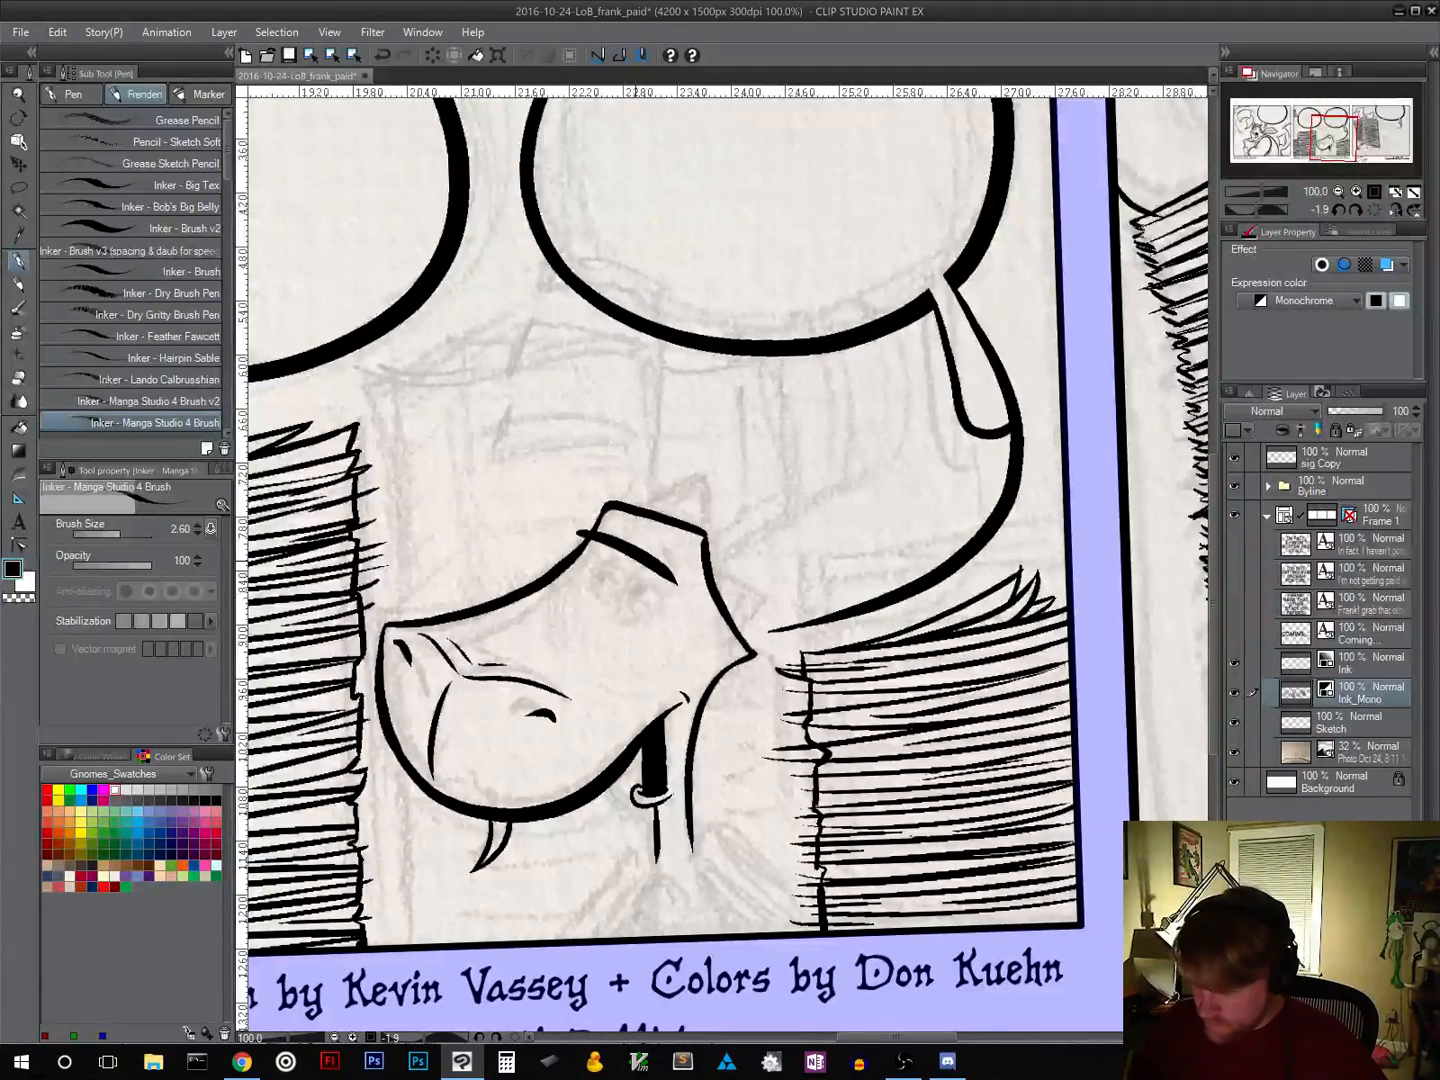
{"action": "mouse_move", "coordinate": [630, 570]}
{"action": "left_mouse_down"}
{"action": "mouse_move", "coordinate": [644, 603]}
{"action": "mouse_move", "coordinate": [662, 573]}
{"action": "mouse_move", "coordinate": [623, 586]}
{"action": "mouse_move", "coordinate": [608, 572]}
{"action": "left_mouse_up"}
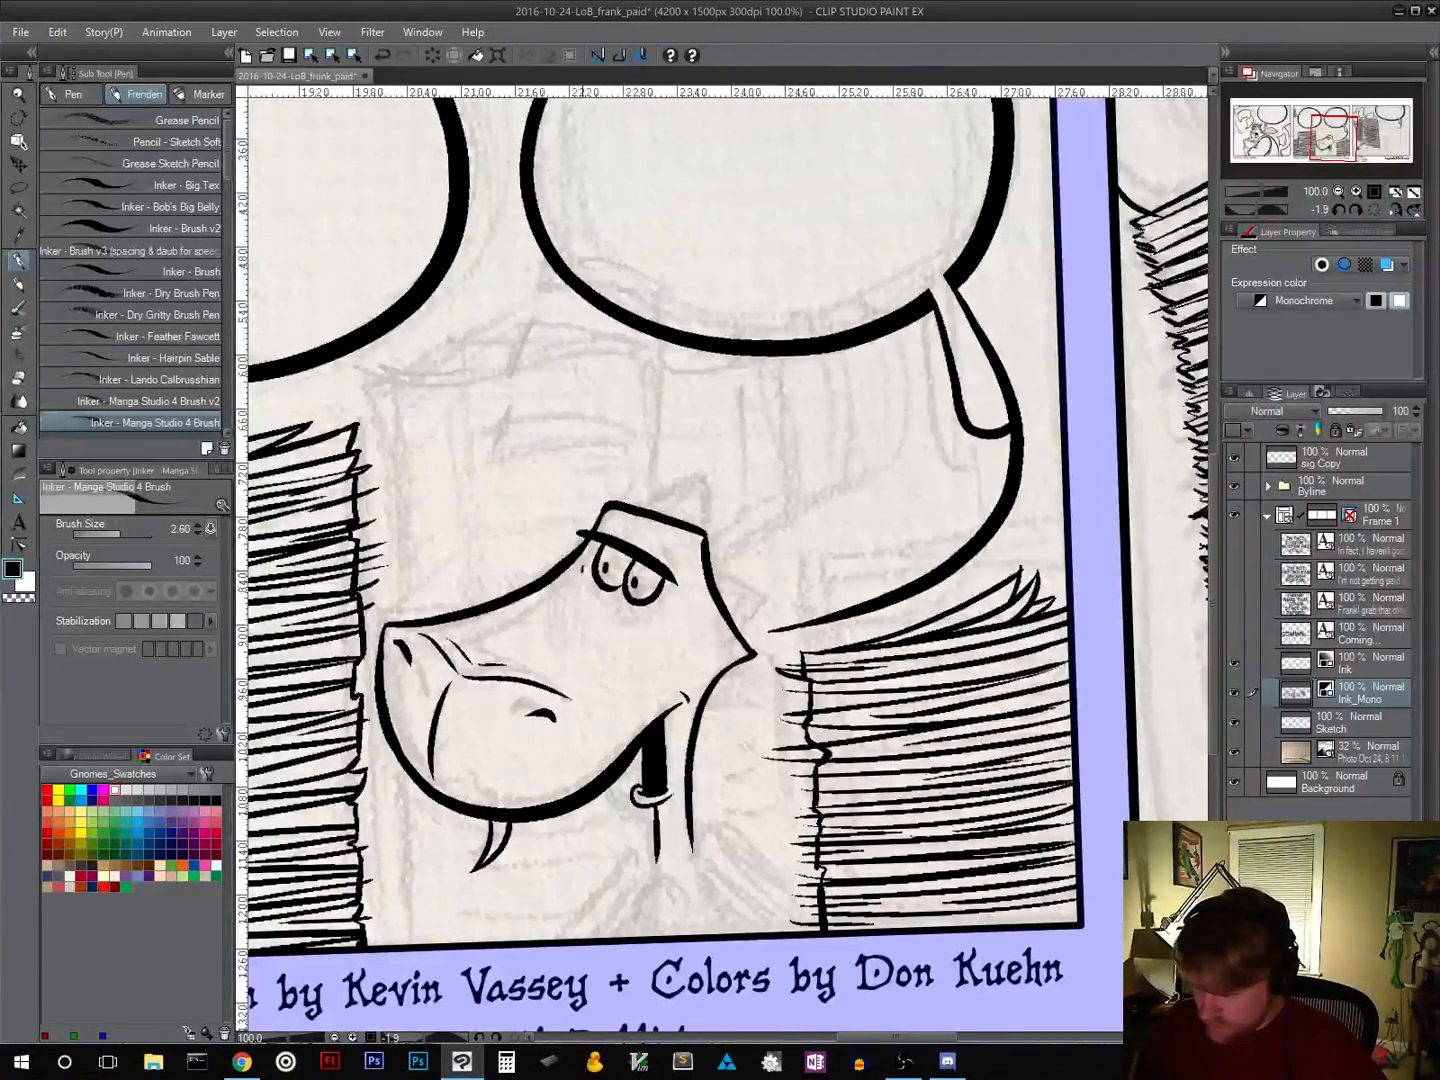
Step: Ink small wrinkle ticks around the creature's eyes and triangular spikes on its head and down the back of its neck
{"action": "left_click_drag", "start_coordinate": [577, 573], "coordinate": [578, 586]}
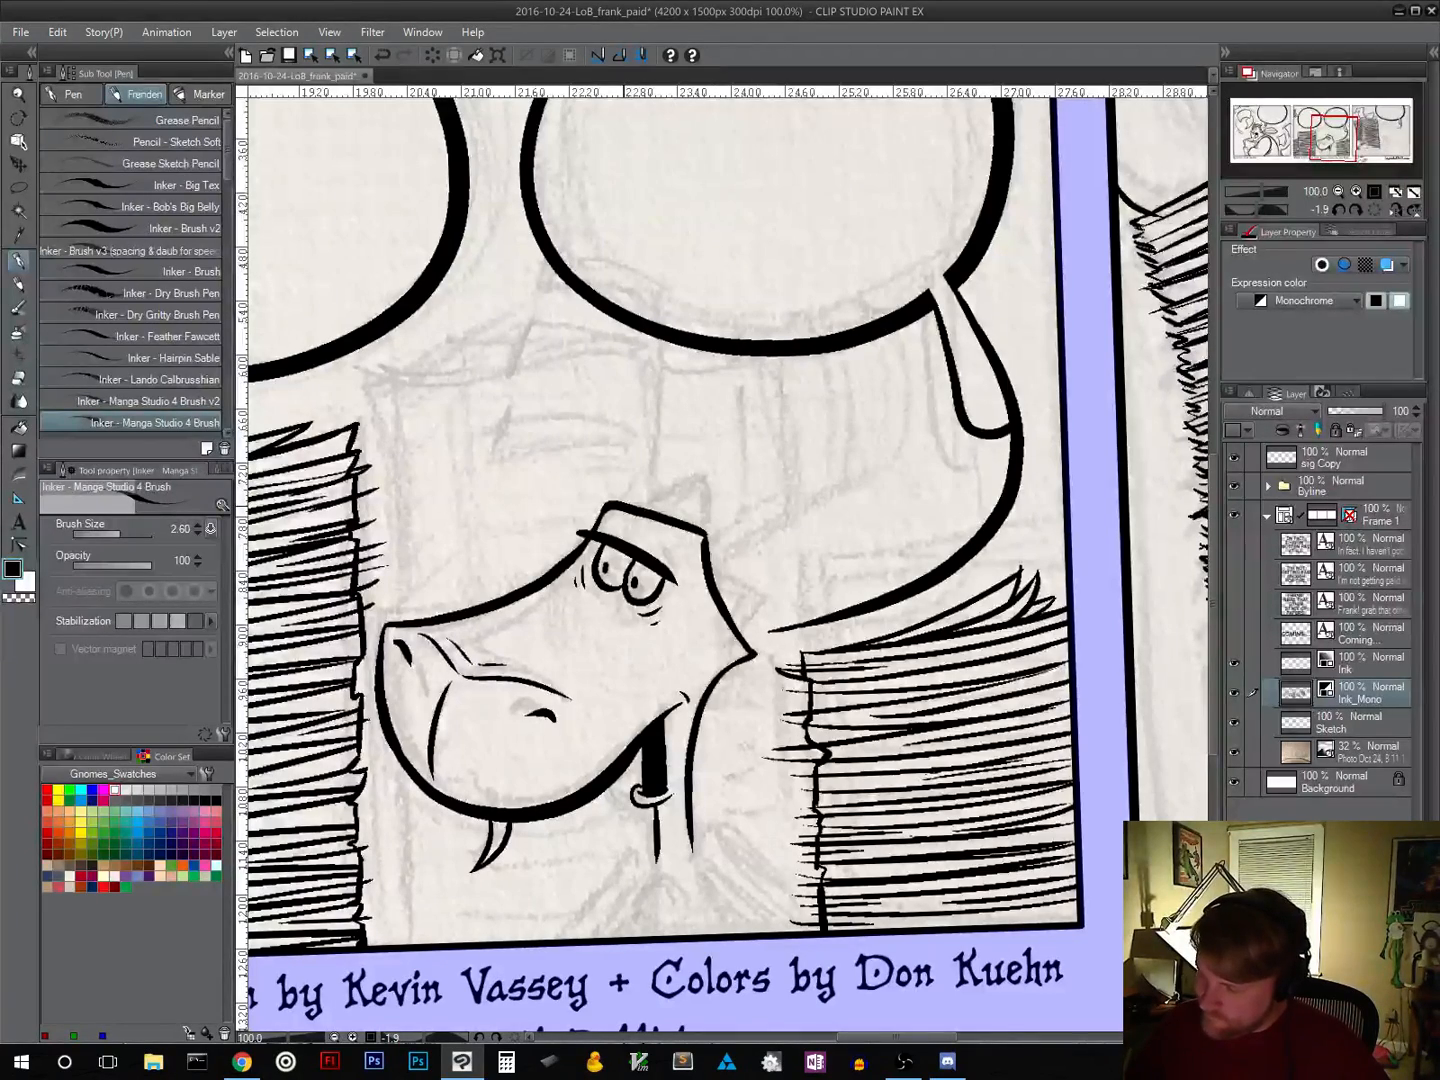
{"action": "mouse_move", "coordinate": [628, 503]}
{"action": "left_mouse_down"}
{"action": "mouse_move", "coordinate": [684, 474]}
{"action": "mouse_move", "coordinate": [692, 522]}
{"action": "mouse_move", "coordinate": [754, 580]}
{"action": "mouse_move", "coordinate": [743, 625]}
{"action": "left_mouse_up"}
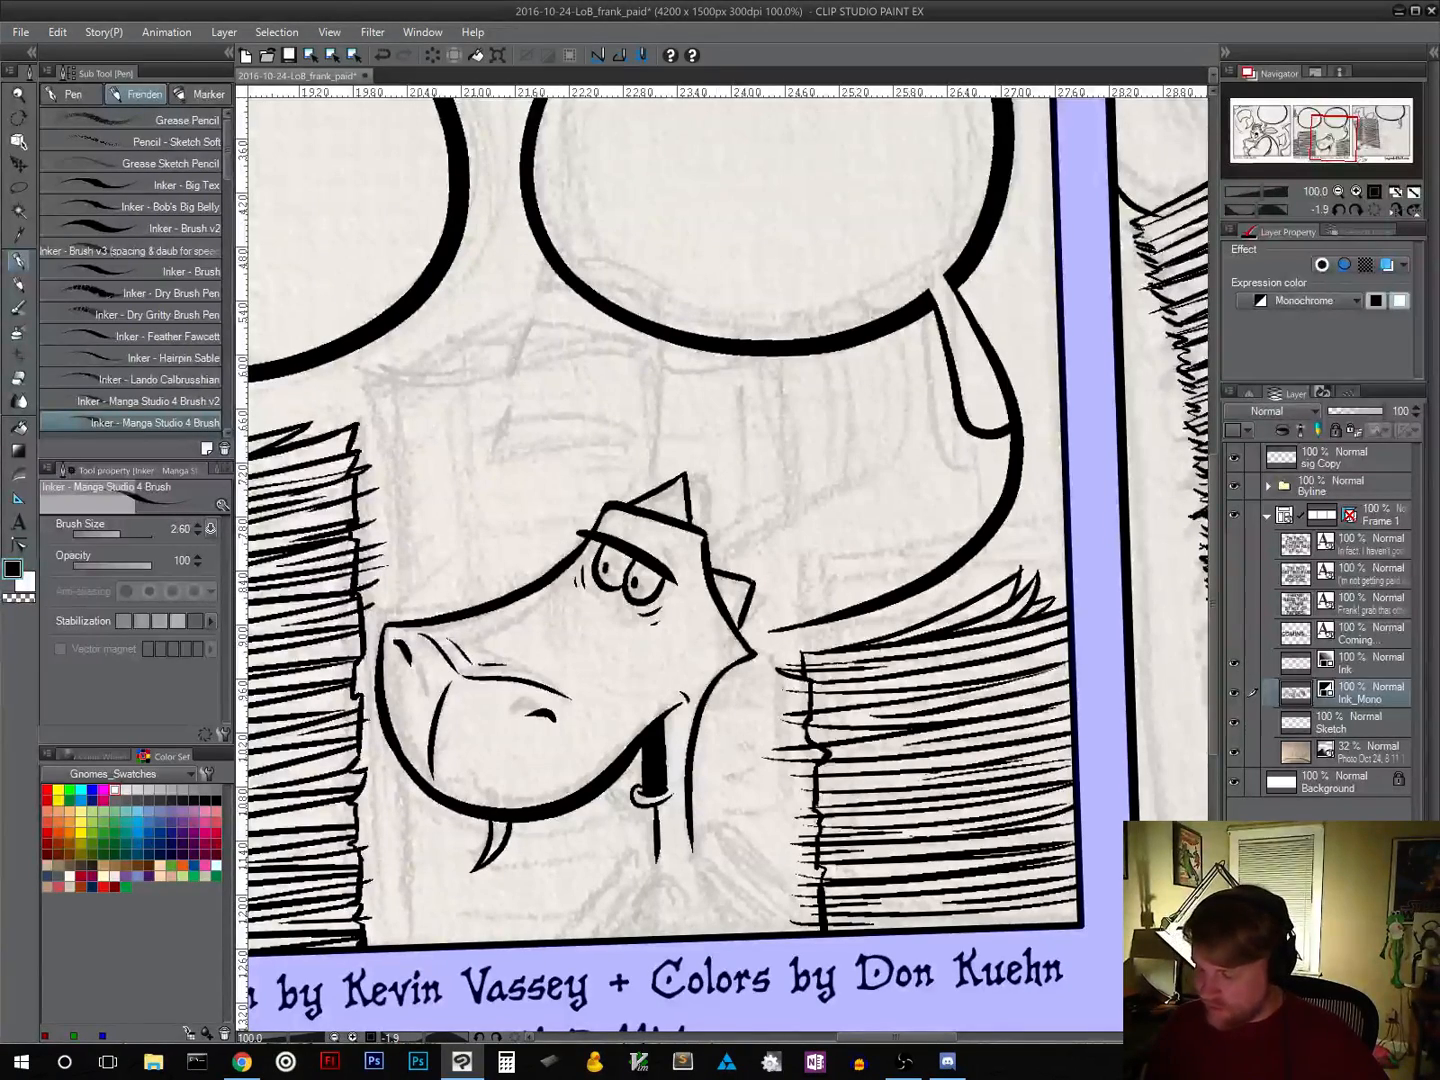
{"action": "mouse_move", "coordinate": [691, 767]}
{"action": "left_mouse_down"}
{"action": "mouse_move", "coordinate": [725, 783]}
{"action": "mouse_move", "coordinate": [694, 823]}
{"action": "left_mouse_up"}
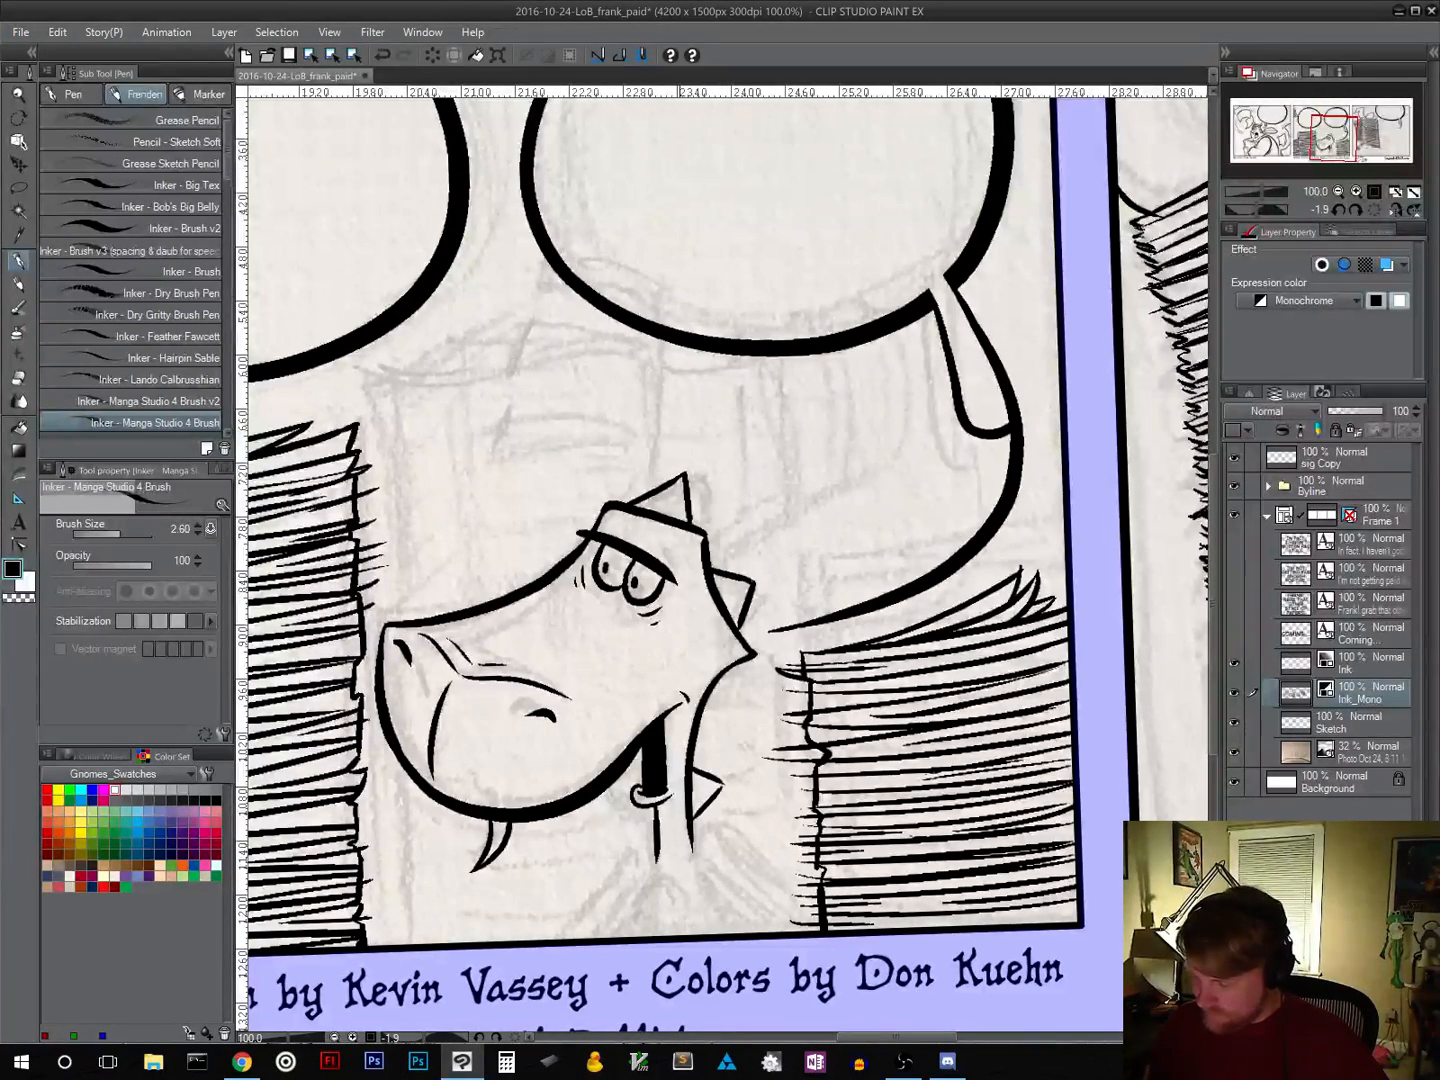
Step: Ink a narrow oval at the base of the creature's neck and the slanted, rounded collar shape beside it, reaching the panel's lower border
{"action": "left_click_drag", "start_coordinate": [748, 818], "coordinate": [773, 598]}
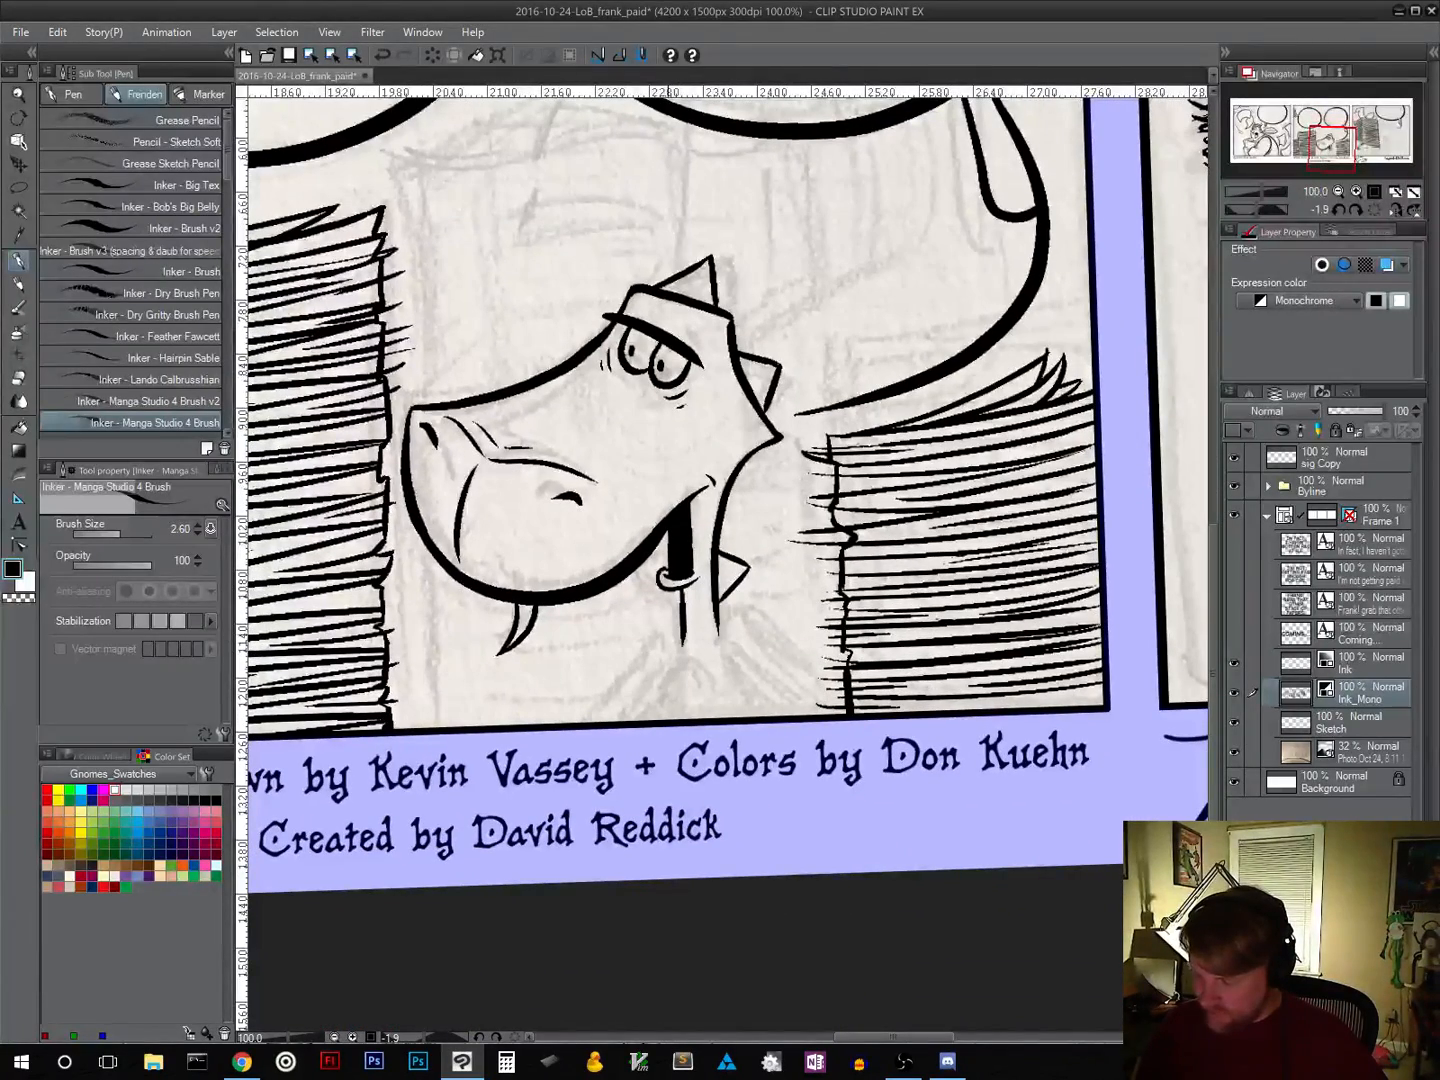
{"action": "mouse_move", "coordinate": [670, 661]}
{"action": "left_mouse_down"}
{"action": "mouse_move", "coordinate": [636, 720]}
{"action": "mouse_move", "coordinate": [658, 707]}
{"action": "mouse_move", "coordinate": [713, 719]}
{"action": "mouse_move", "coordinate": [689, 666]}
{"action": "mouse_move", "coordinate": [648, 720]}
{"action": "left_mouse_up"}
{"action": "key", "text": "ctrl+z"}
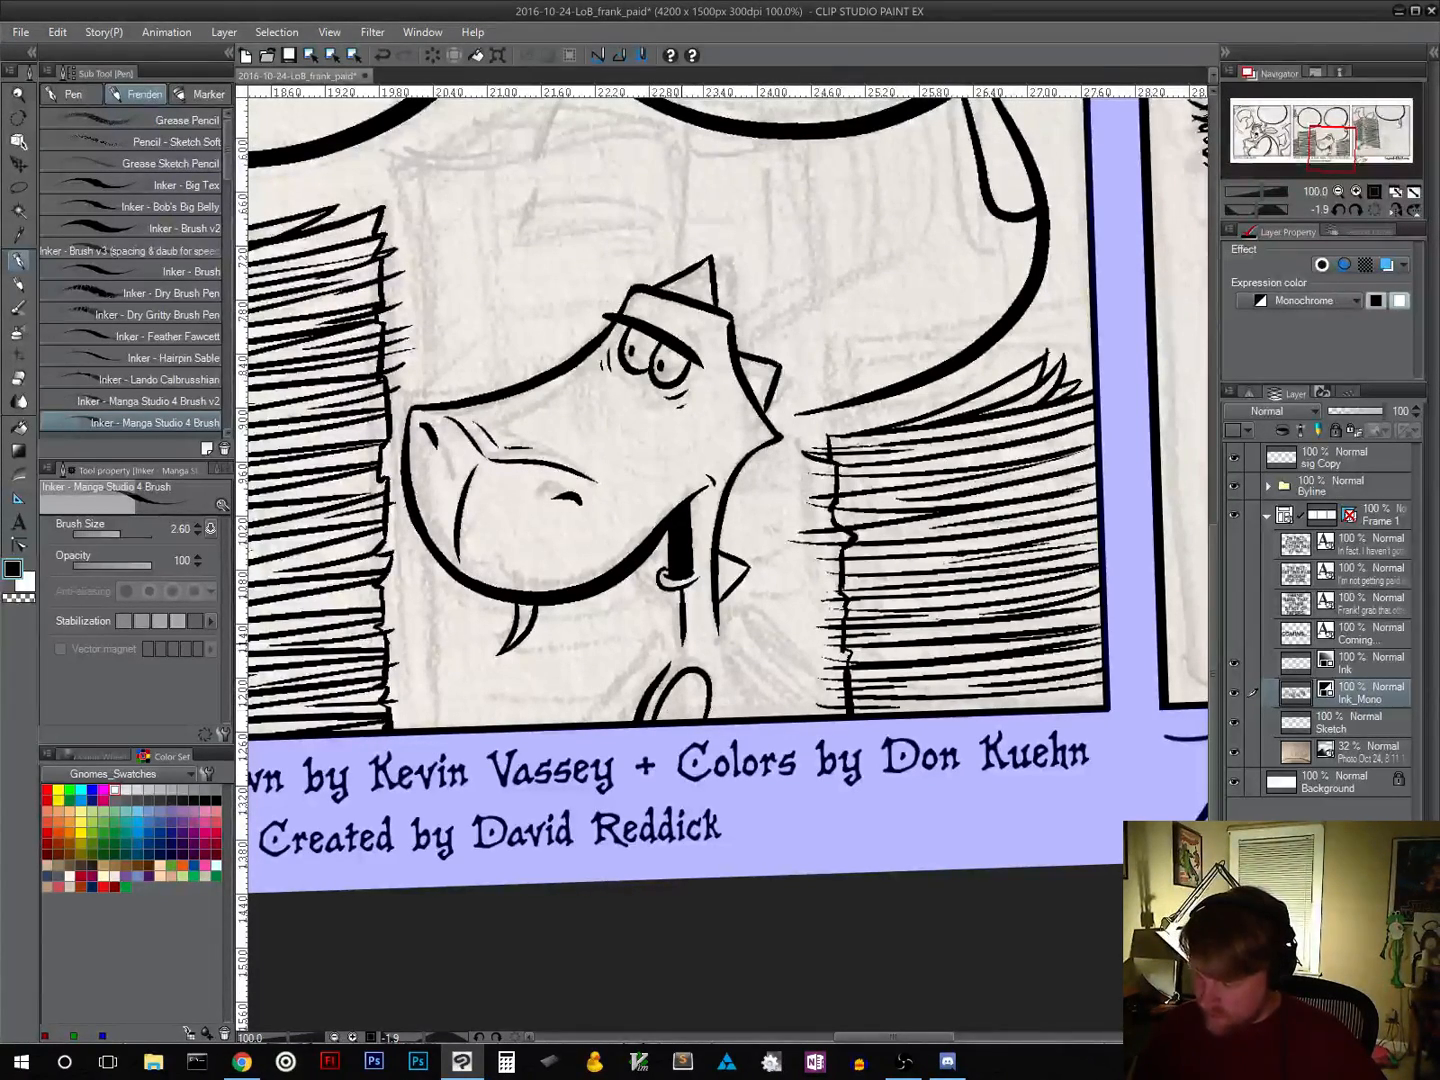
{"action": "mouse_move", "coordinate": [684, 626]}
{"action": "left_mouse_down"}
{"action": "mouse_move", "coordinate": [641, 704]}
{"action": "mouse_move", "coordinate": [606, 721]}
{"action": "left_mouse_up"}
{"action": "key", "text": "ctrl+z"}
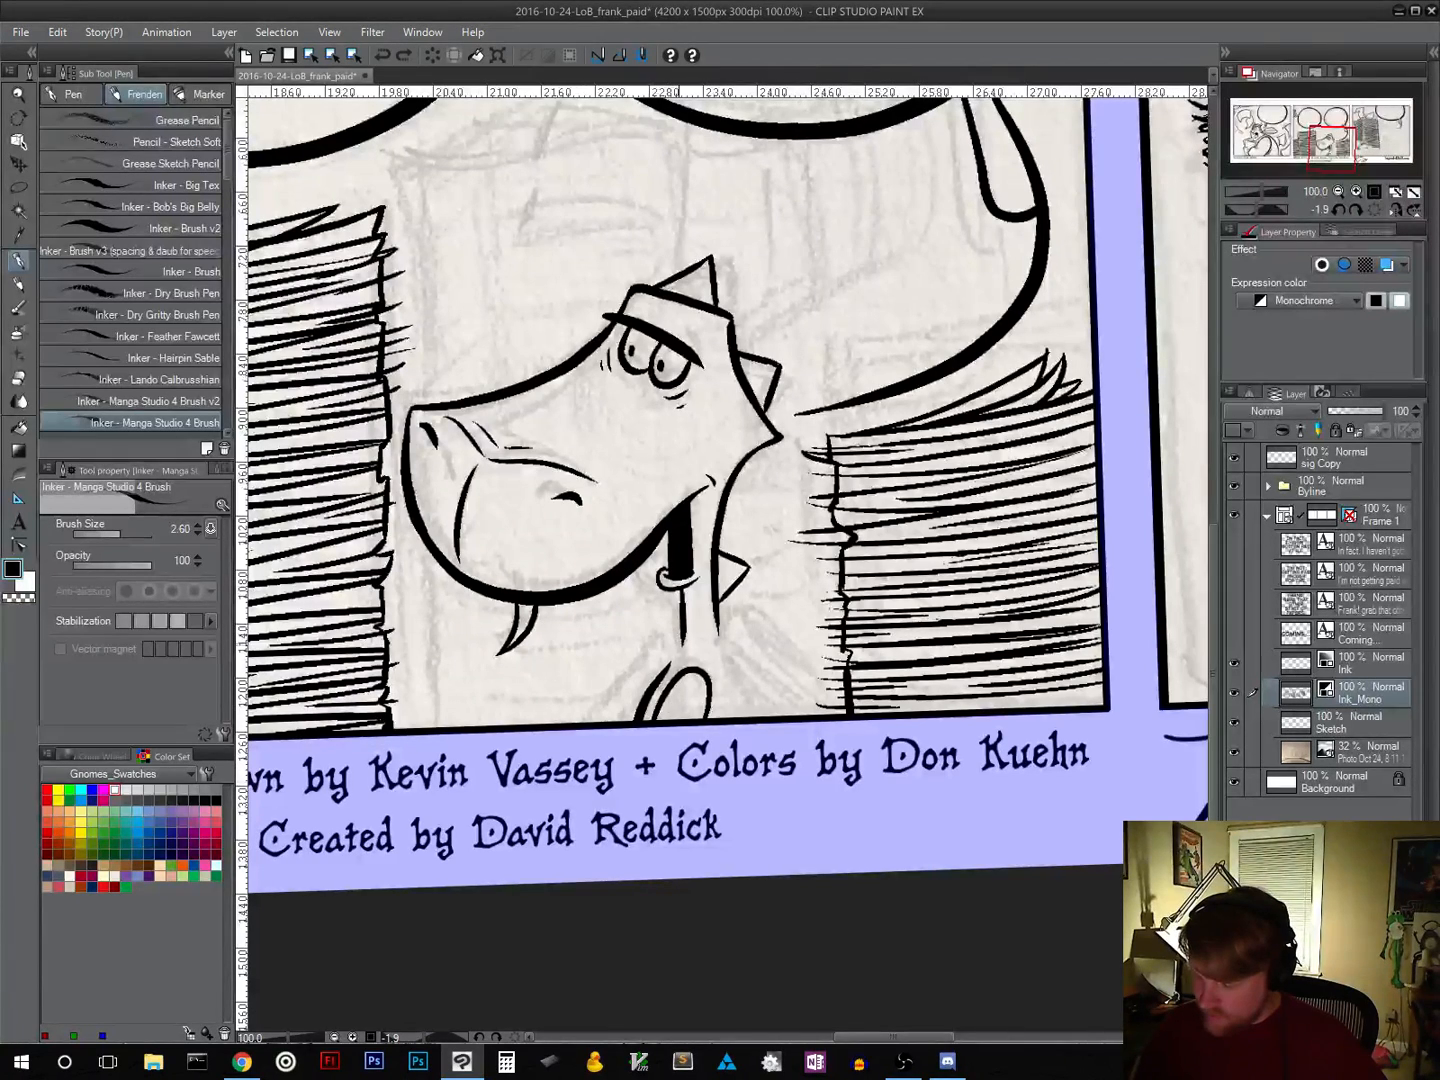
{"action": "left_click_drag", "start_coordinate": [677, 630], "coordinate": [605, 720]}
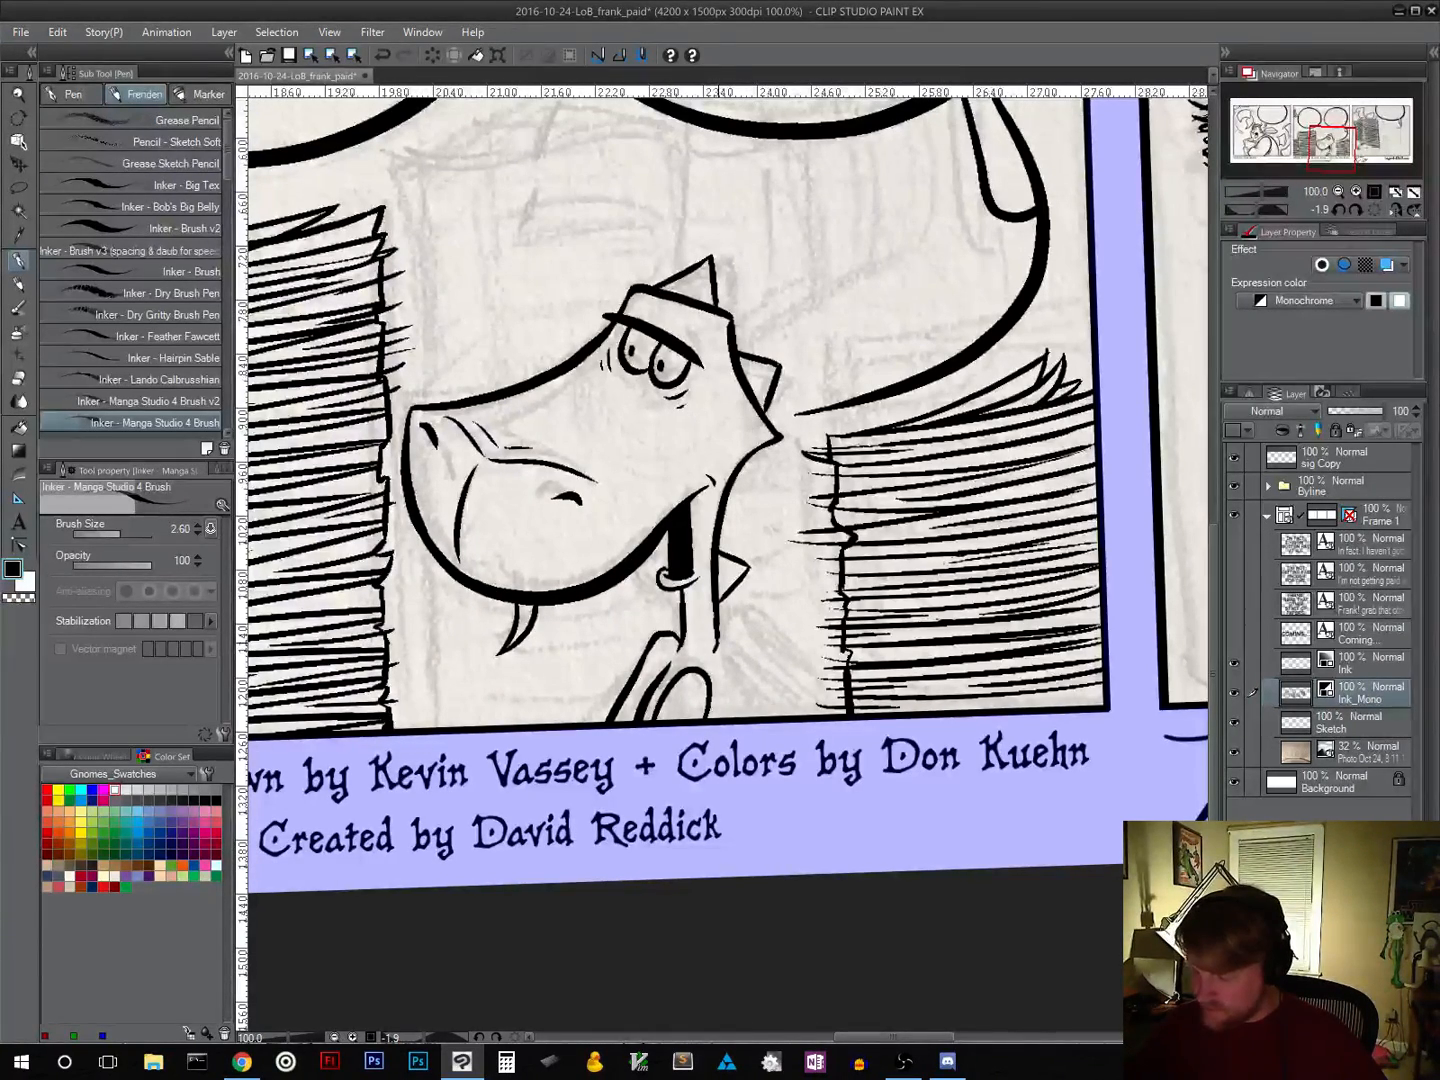
Step: Ink the remaining shoulder contour beside the creature's neck, fine lines inside the oval, and rework the opposite shoulder outline
{"action": "left_click_drag", "start_coordinate": [720, 633], "coordinate": [766, 716]}
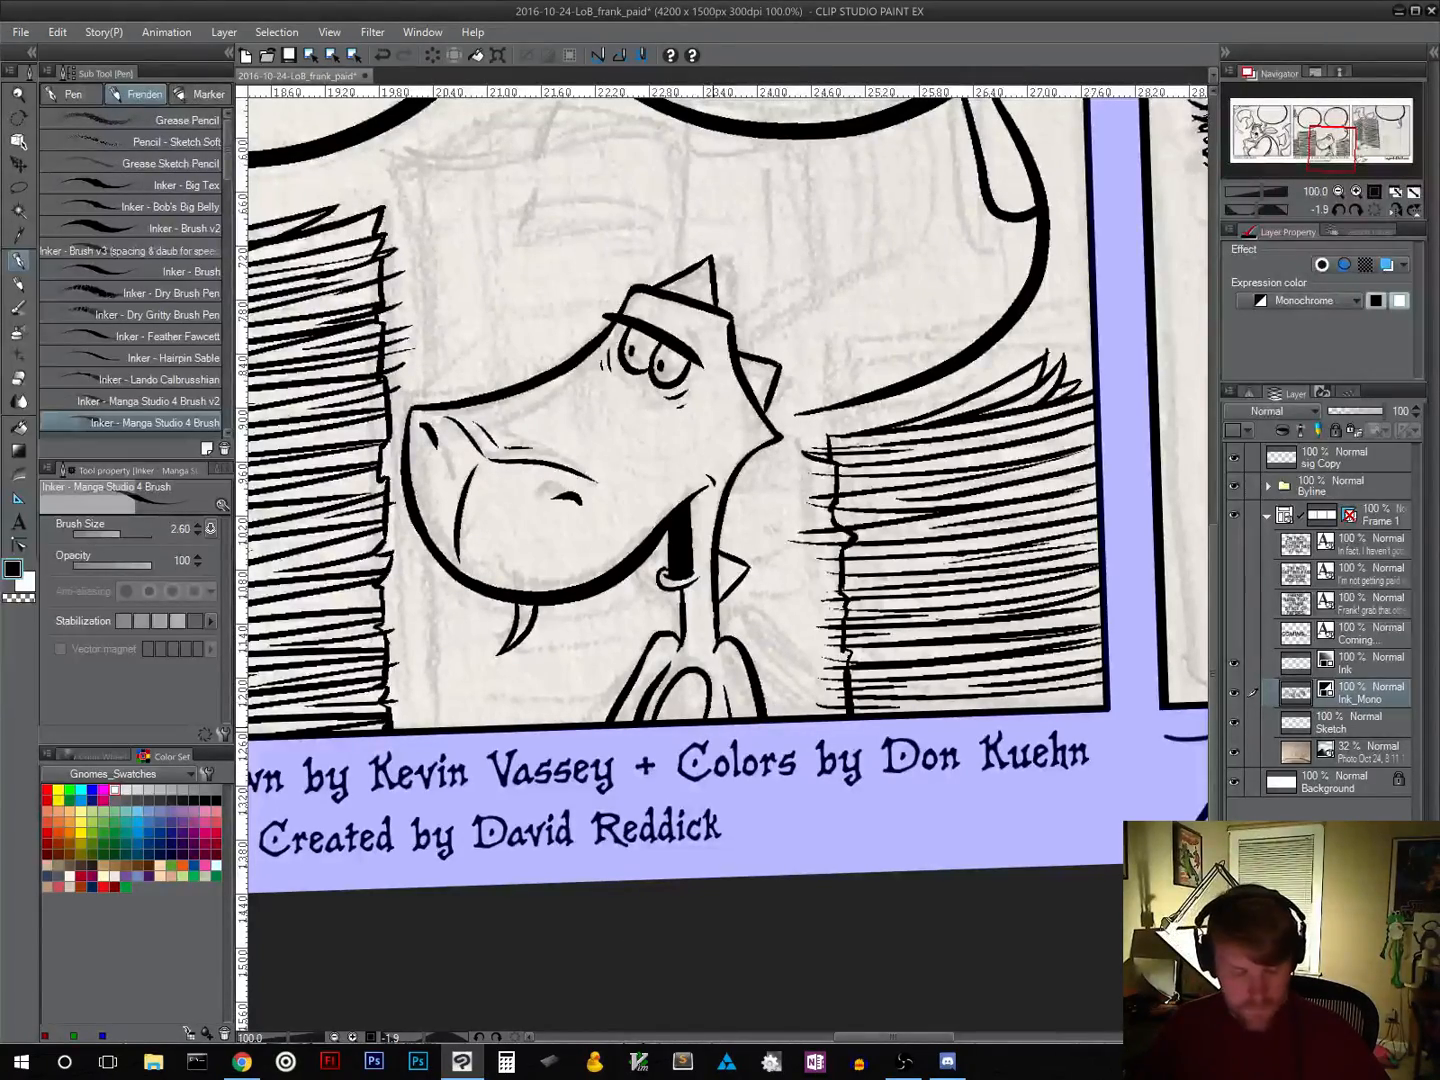
{"action": "key", "text": "shift+space"}
{"action": "left_click_drag", "start_coordinate": [714, 714], "coordinate": [780, 705]}
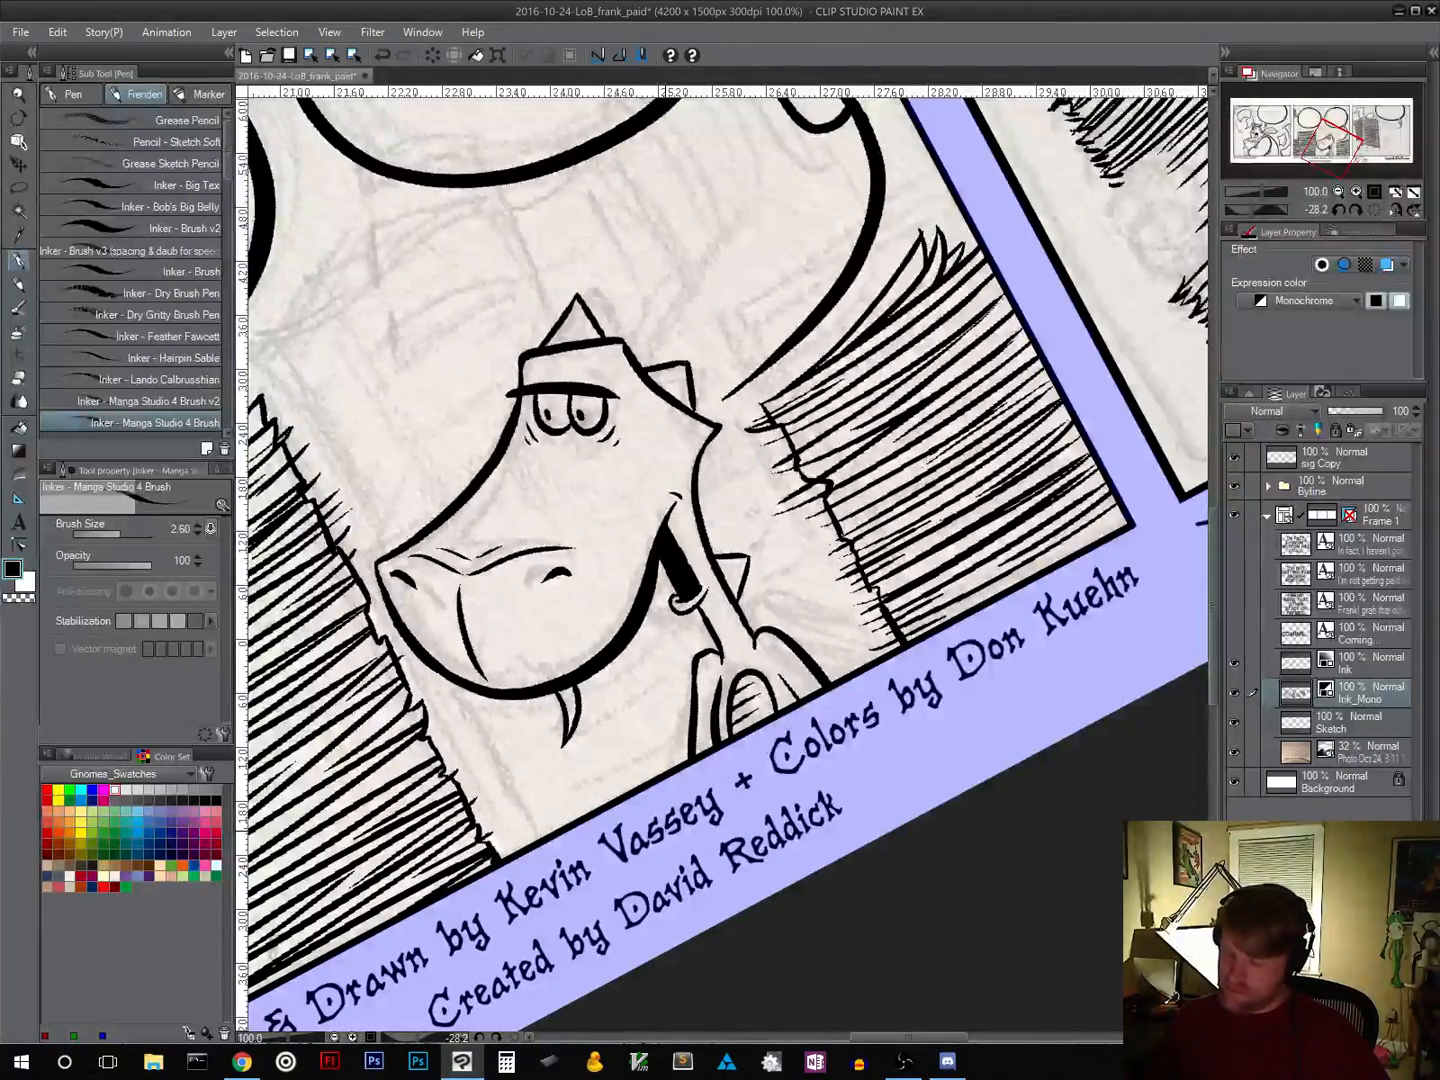
{"action": "mouse_move", "coordinate": [694, 713]}
{"action": "left_mouse_down"}
{"action": "mouse_move", "coordinate": [690, 757]}
{"action": "mouse_move", "coordinate": [698, 661]}
{"action": "mouse_move", "coordinate": [715, 656]}
{"action": "left_mouse_up"}
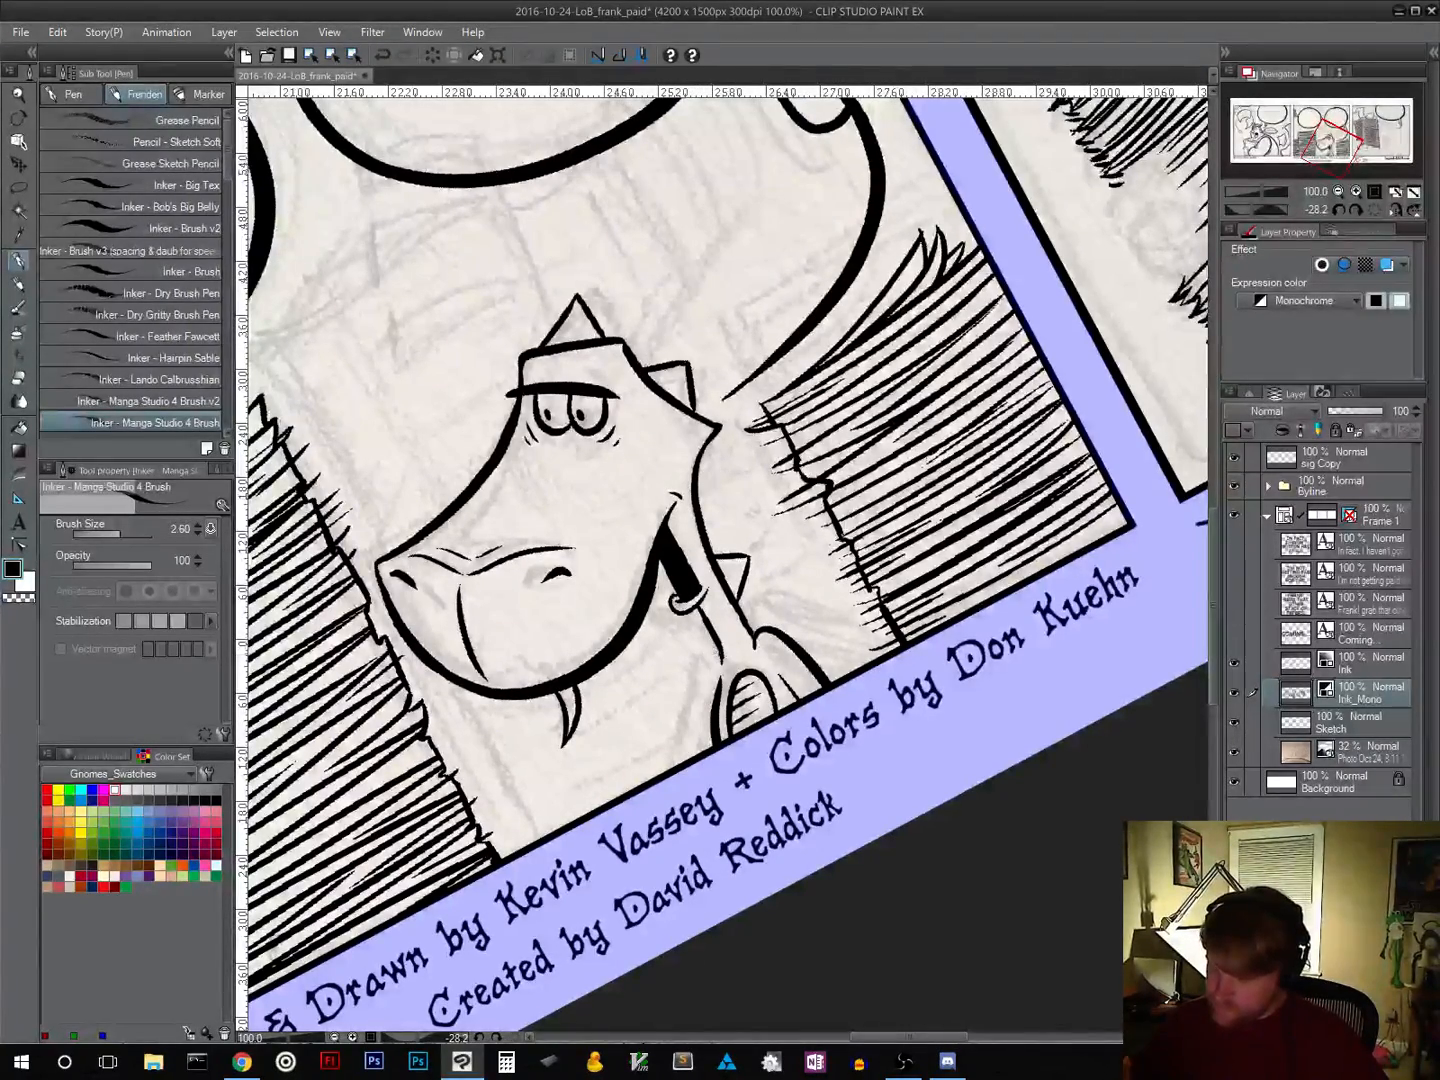
Step: Ink the first antler's stem from the creature's forehead up to the speech balloon, with a short inner line at its base
{"action": "key", "text": "r"}
{"action": "left_click_drag", "start_coordinate": [950, 500], "coordinate": [958, 582]}
{"action": "key", "text": "p"}
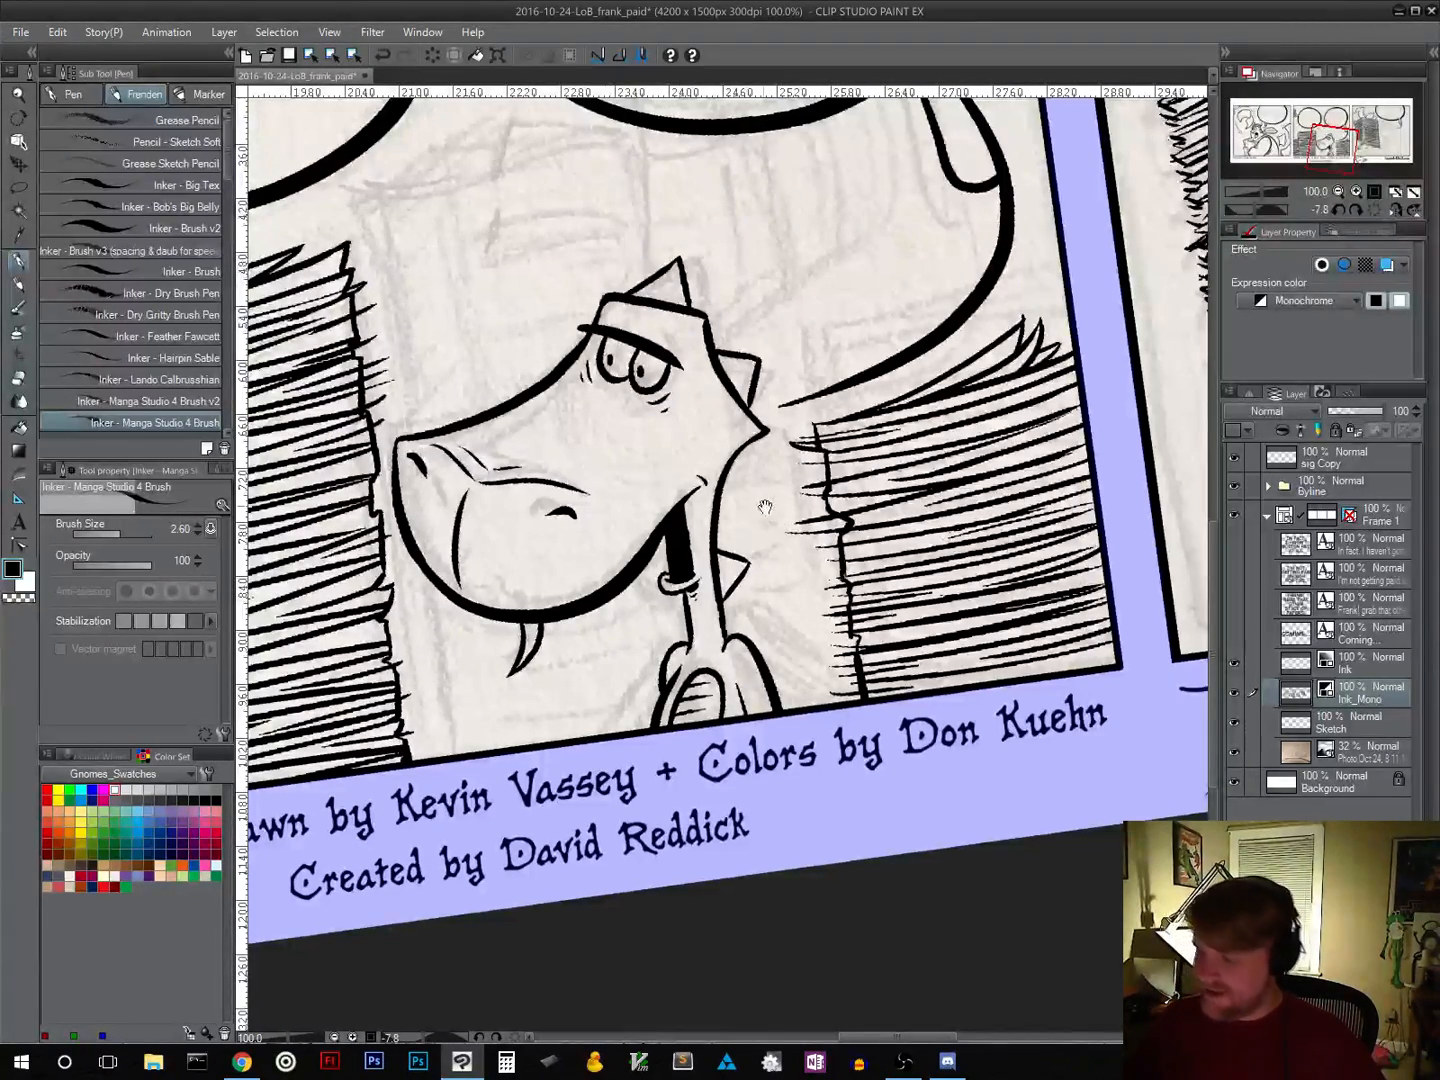
{"action": "scroll", "coordinate": [761, 710], "scroll_direction": "up", "scroll_amount": 5}
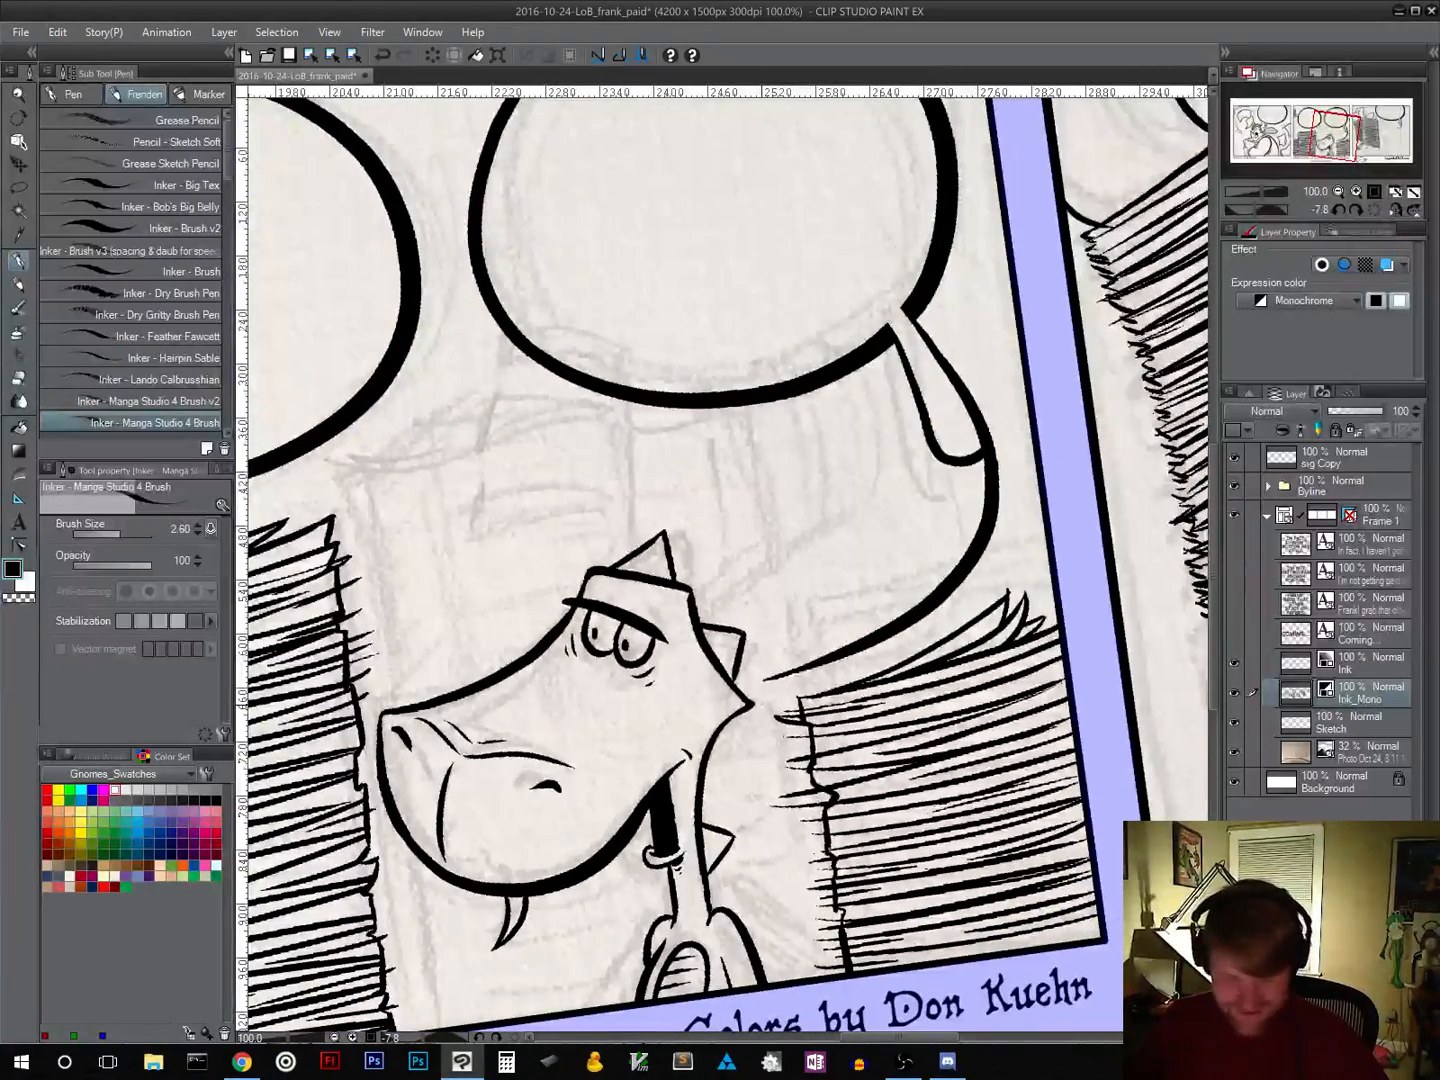
{"action": "key", "text": "r"}
{"action": "left_click_drag", "start_coordinate": [865, 725], "coordinate": [763, 732]}
{"action": "left_click_drag", "start_coordinate": [792, 644], "coordinate": [749, 747]}
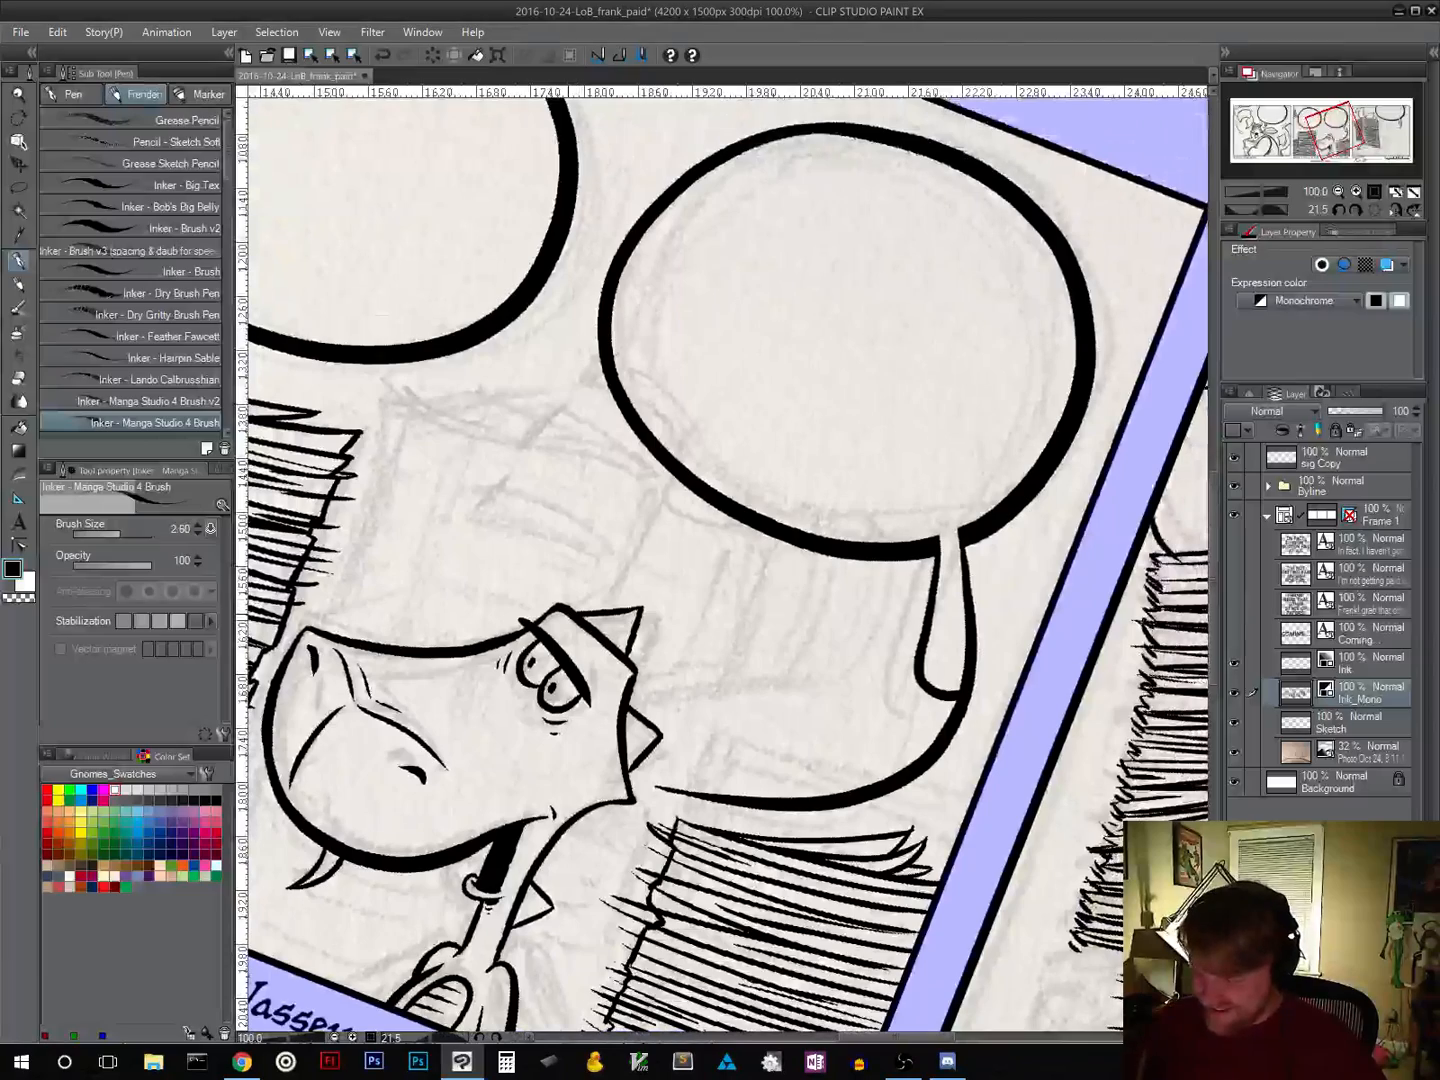
{"action": "left_click_drag", "start_coordinate": [575, 608], "coordinate": [684, 477]}
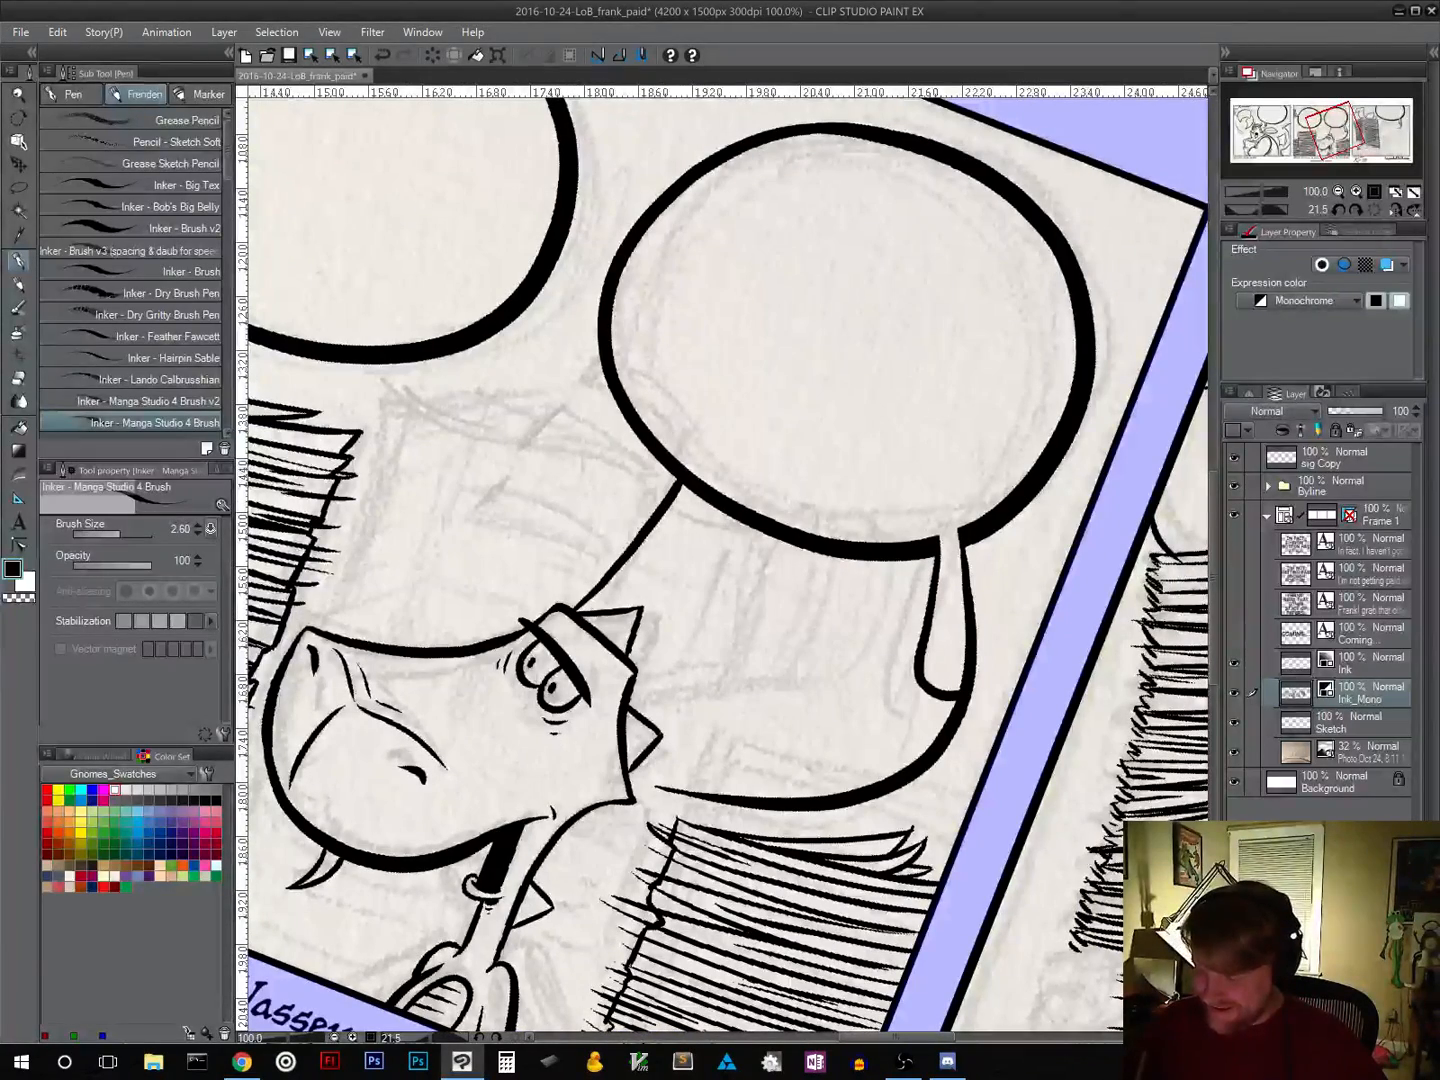
{"action": "left_click_drag", "start_coordinate": [564, 601], "coordinate": [604, 555]}
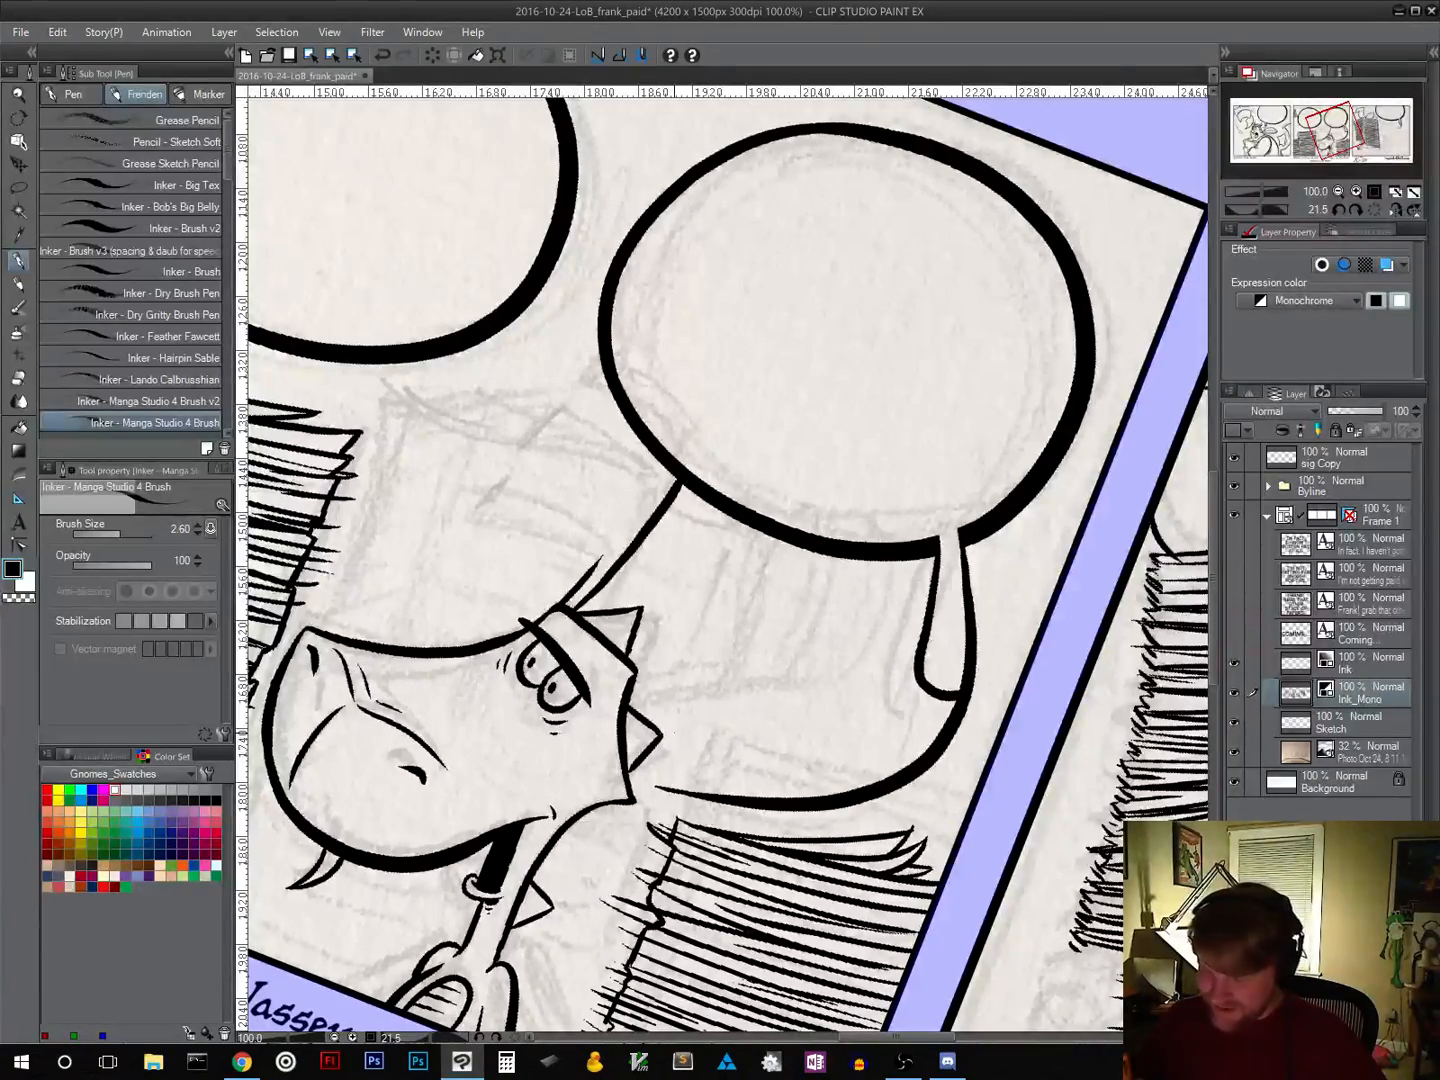
Step: Ink the upper prongs of the first antler, fanning out from its stem just beneath the speech balloon
{"action": "left_click_drag", "start_coordinate": [866, 679], "coordinate": [981, 379]}
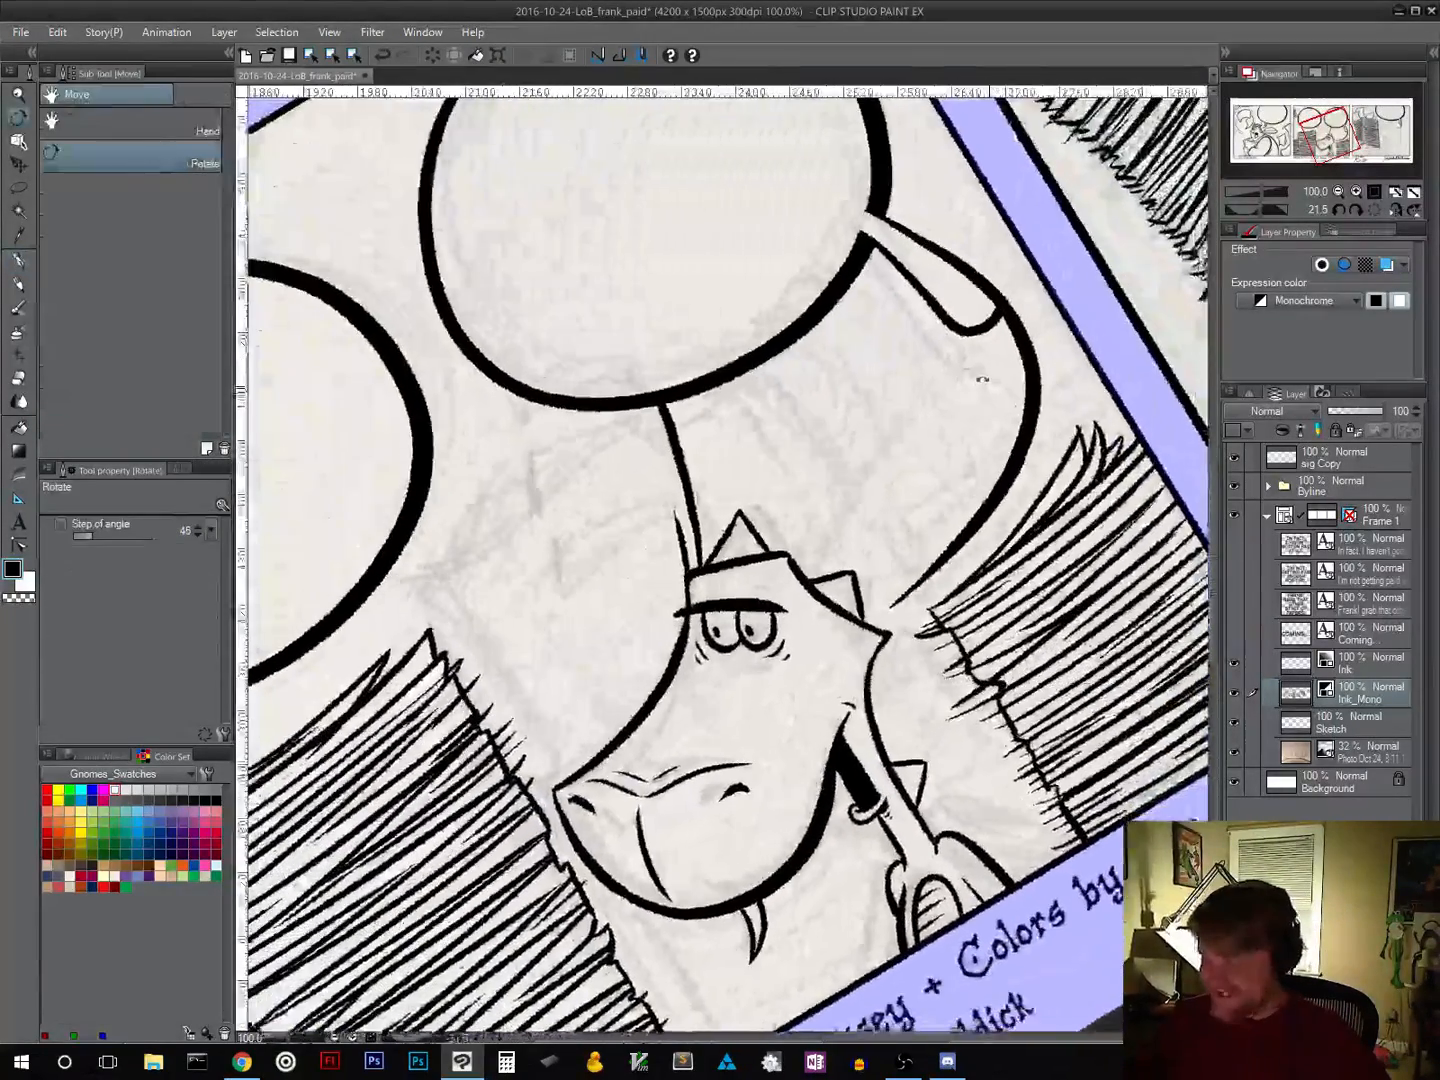
{"action": "left_click_drag", "start_coordinate": [562, 552], "coordinate": [566, 604]}
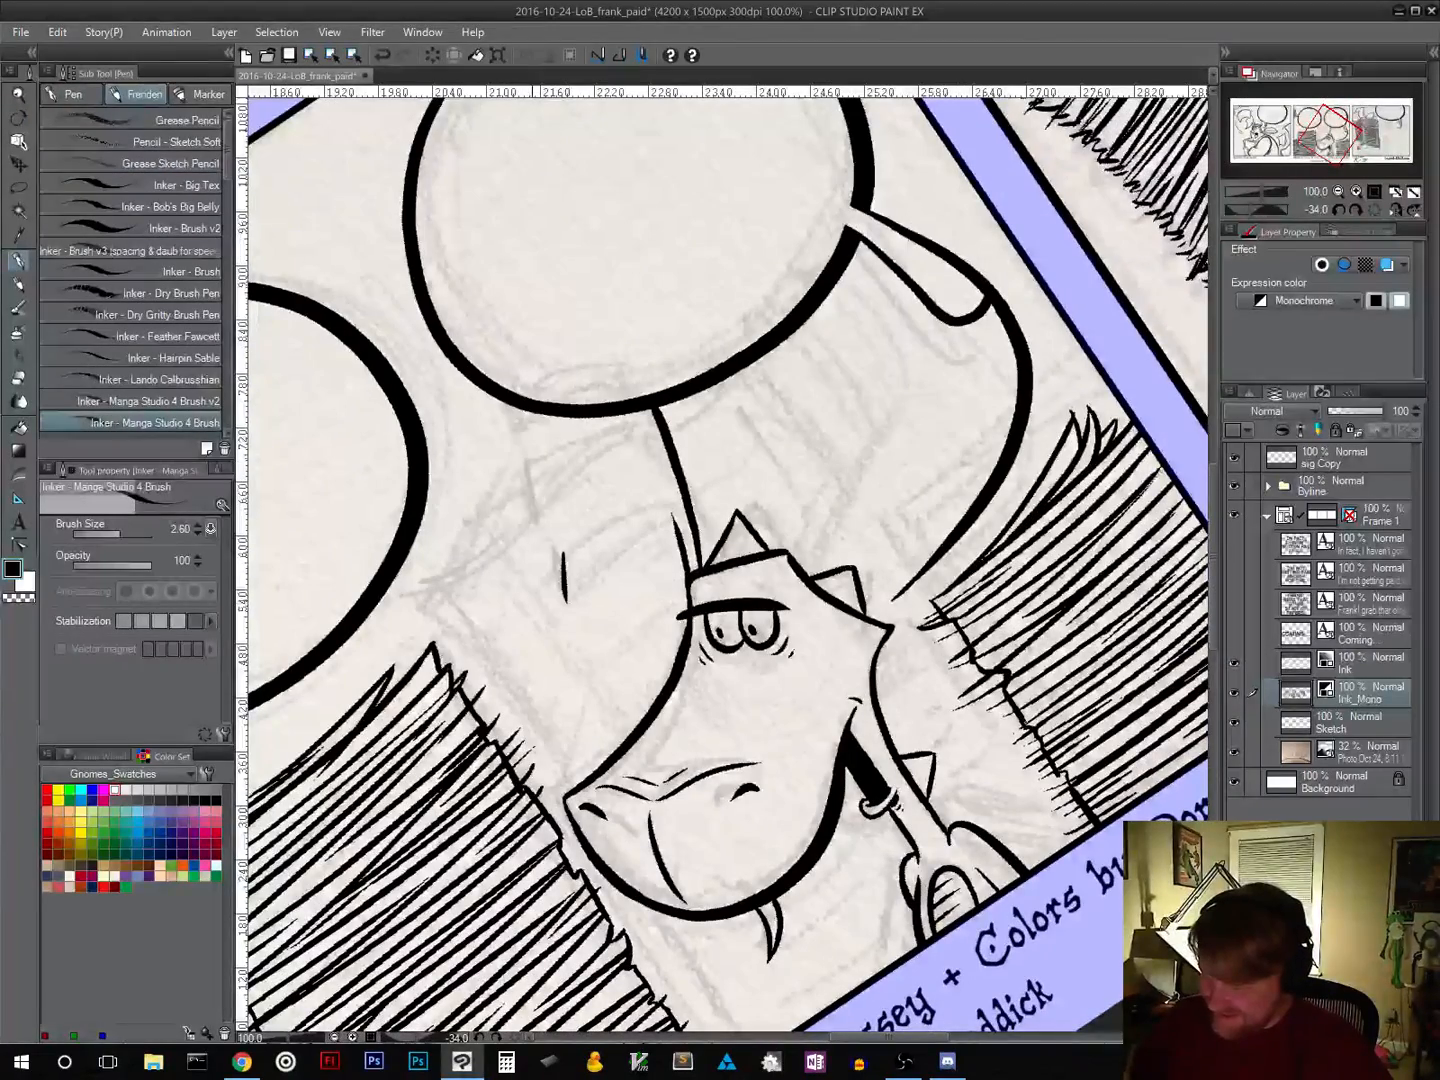
{"action": "left_click_drag", "start_coordinate": [531, 456], "coordinate": [537, 512]}
{"action": "mouse_move", "coordinate": [509, 406]}
{"action": "left_mouse_down"}
{"action": "mouse_move", "coordinate": [516, 439]}
{"action": "mouse_move", "coordinate": [552, 416]}
{"action": "mouse_move", "coordinate": [562, 439]}
{"action": "mouse_move", "coordinate": [606, 419]}
{"action": "left_mouse_up"}
{"action": "mouse_move", "coordinate": [537, 513]}
{"action": "left_mouse_down"}
{"action": "mouse_move", "coordinate": [645, 437]}
{"action": "mouse_move", "coordinate": [662, 487]}
{"action": "left_mouse_up"}
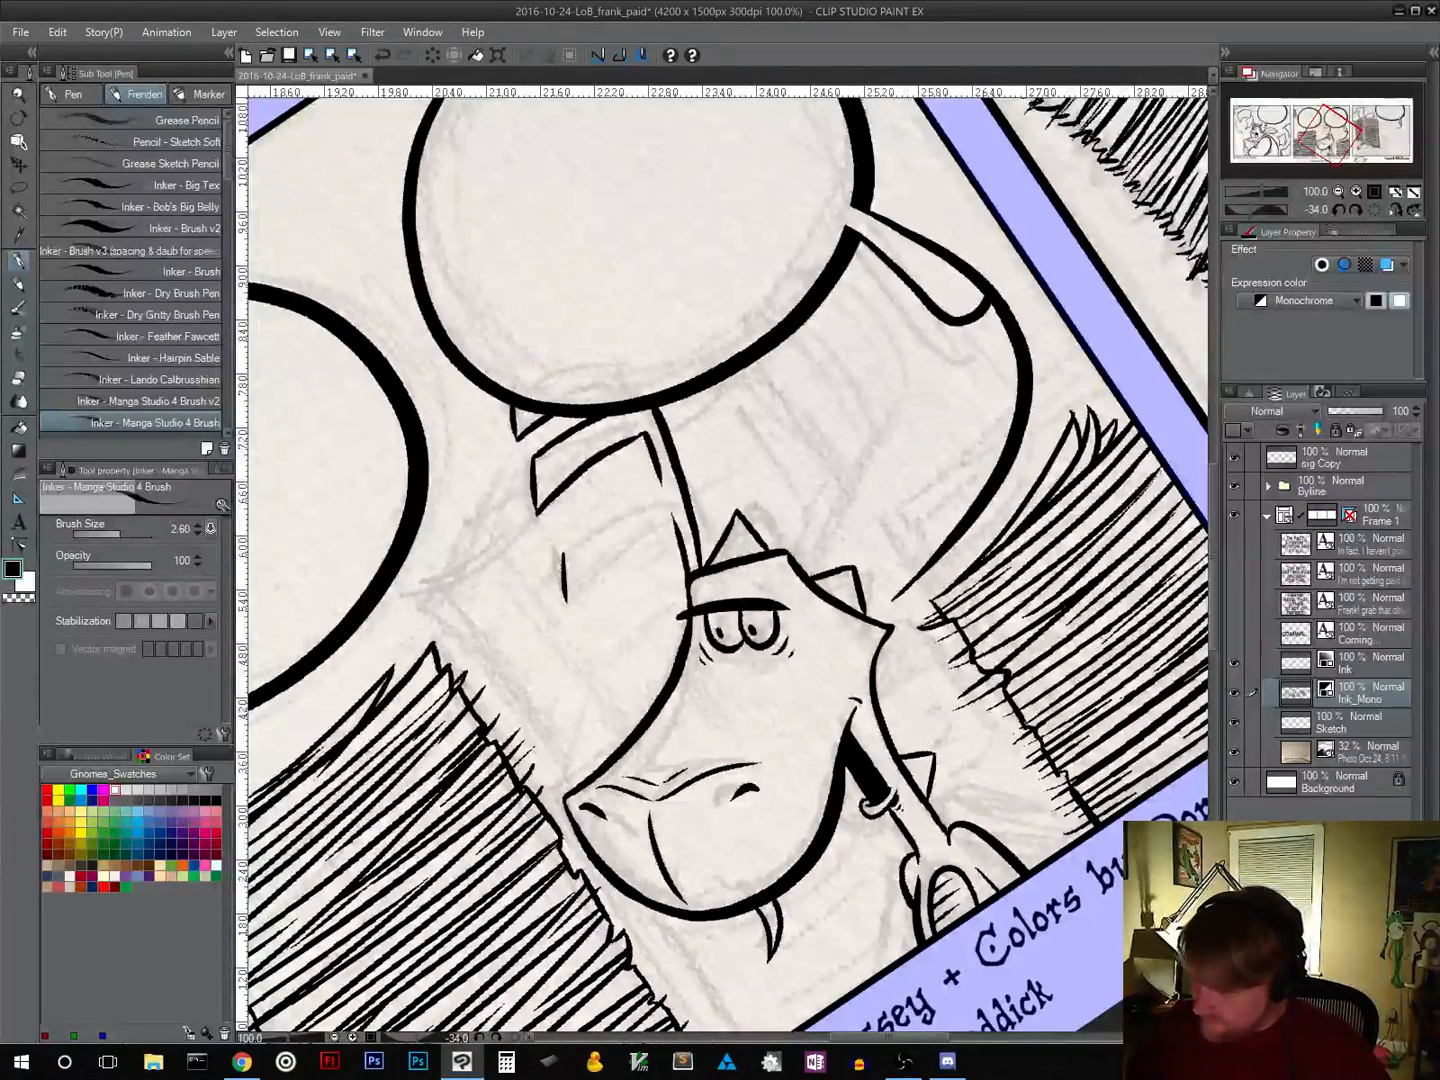
{"action": "key", "text": "ctrl+z"}
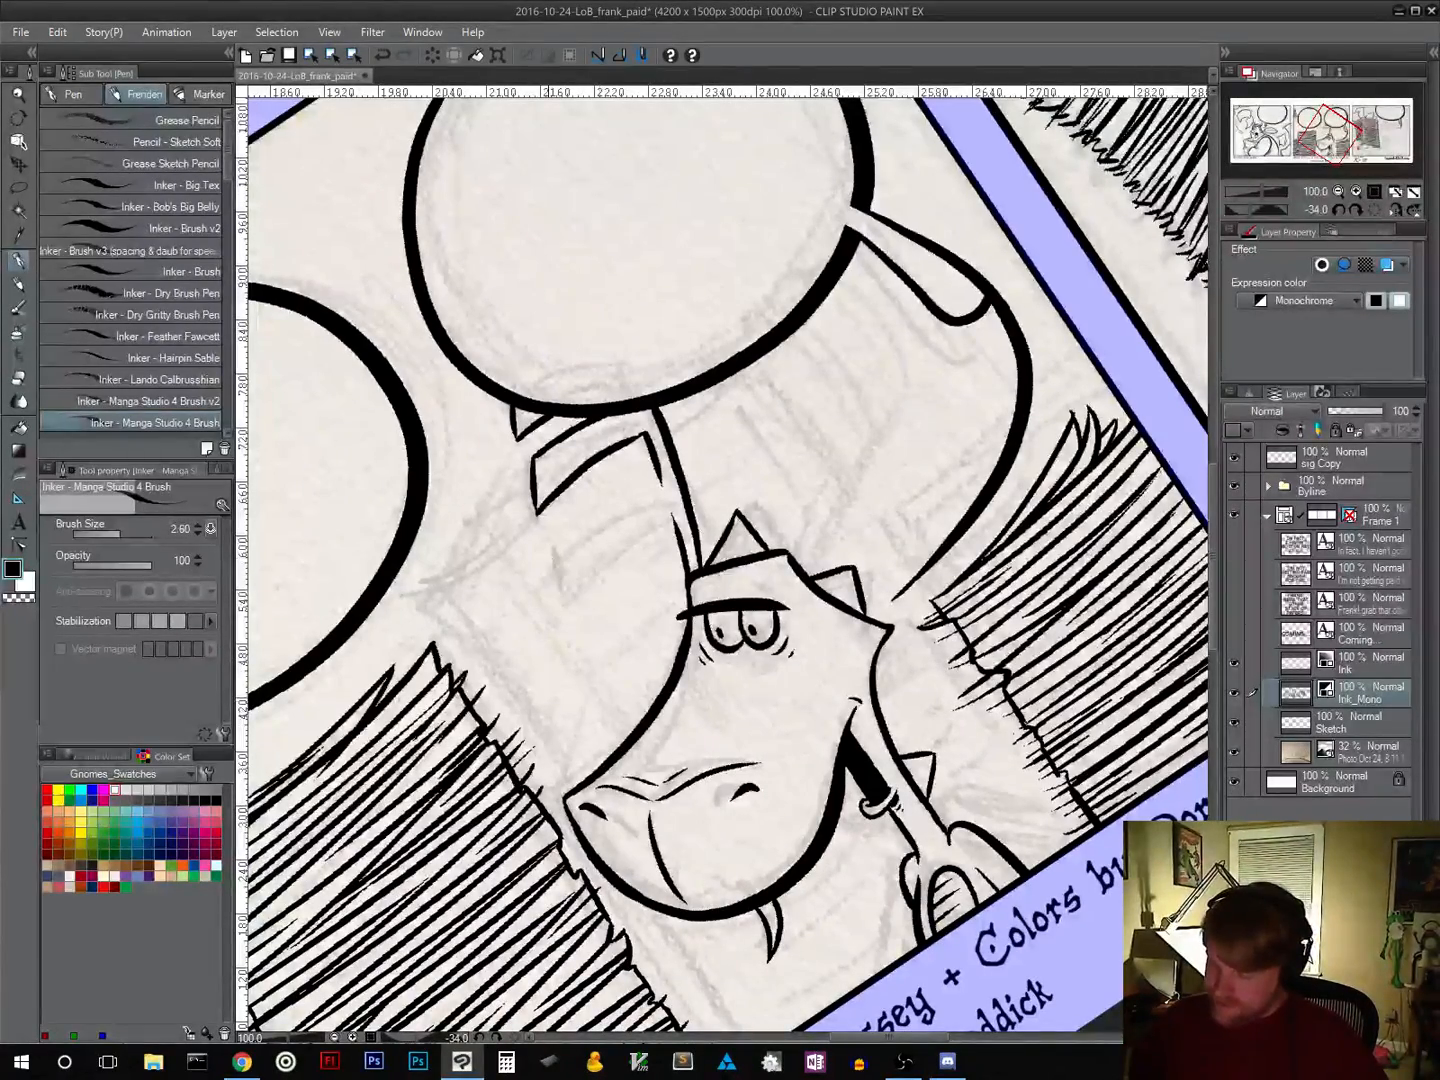
Step: Ink the first antler's lowest prong and close off the prong ends with curved lines meeting the stem
{"action": "mouse_move", "coordinate": [546, 531]}
{"action": "left_mouse_down"}
{"action": "mouse_move", "coordinate": [561, 579]}
{"action": "mouse_move", "coordinate": [574, 511]}
{"action": "mouse_move", "coordinate": [664, 472]}
{"action": "left_mouse_up"}
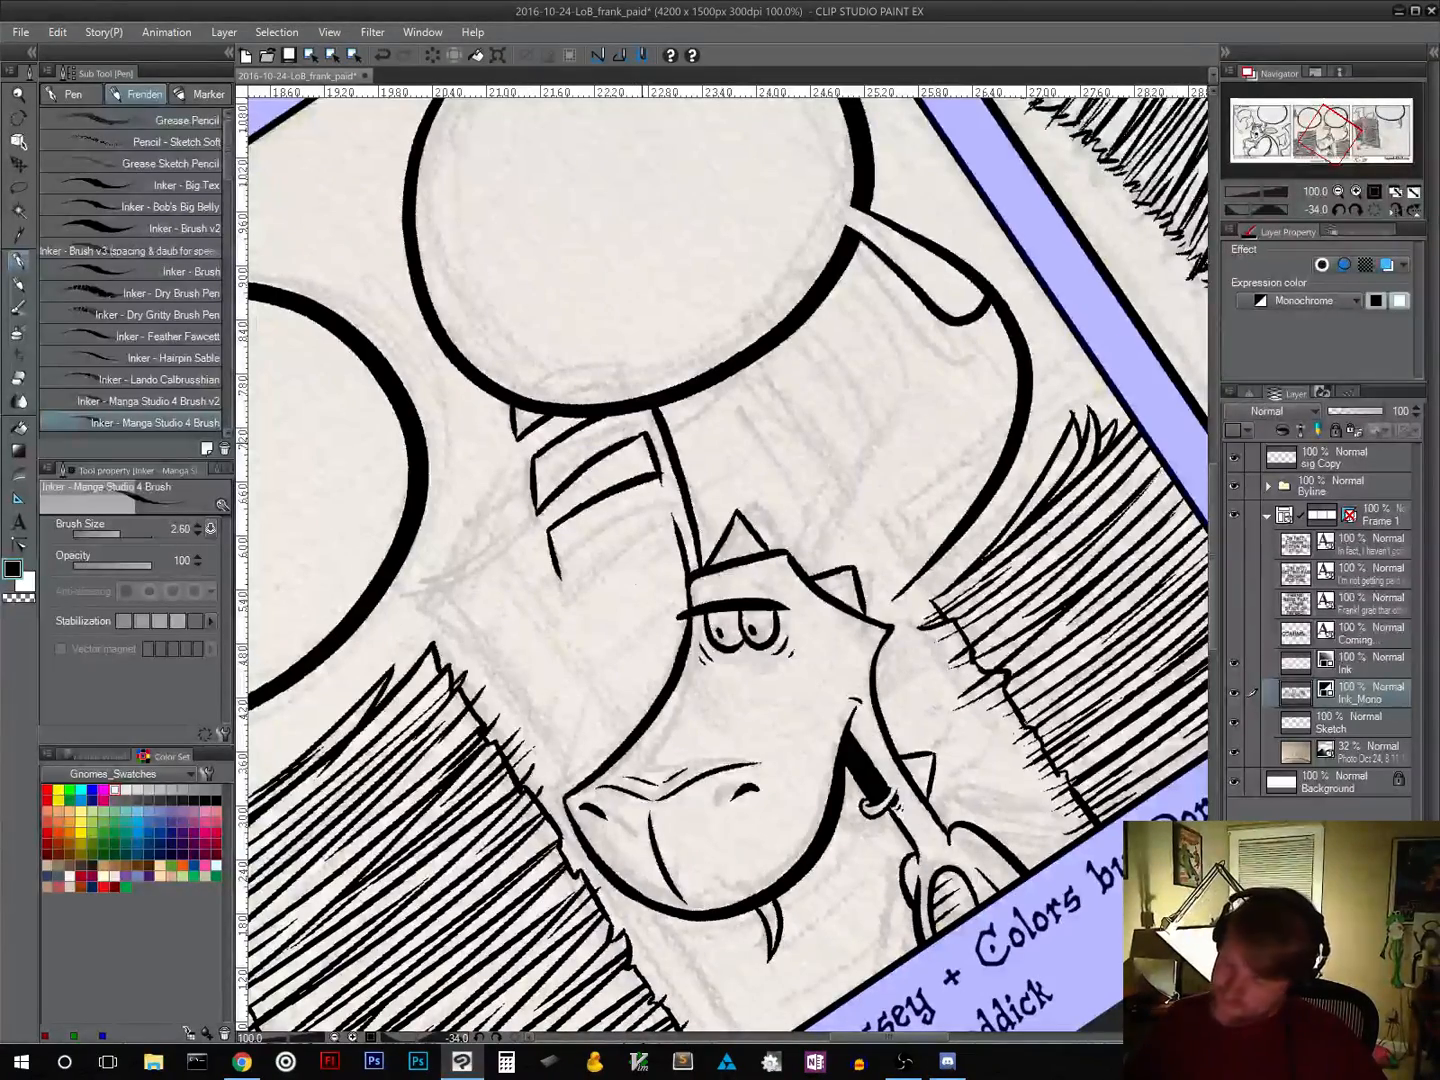
{"action": "key", "text": "ctrl+z"}
{"action": "left_click_drag", "start_coordinate": [655, 463], "coordinate": [551, 515]}
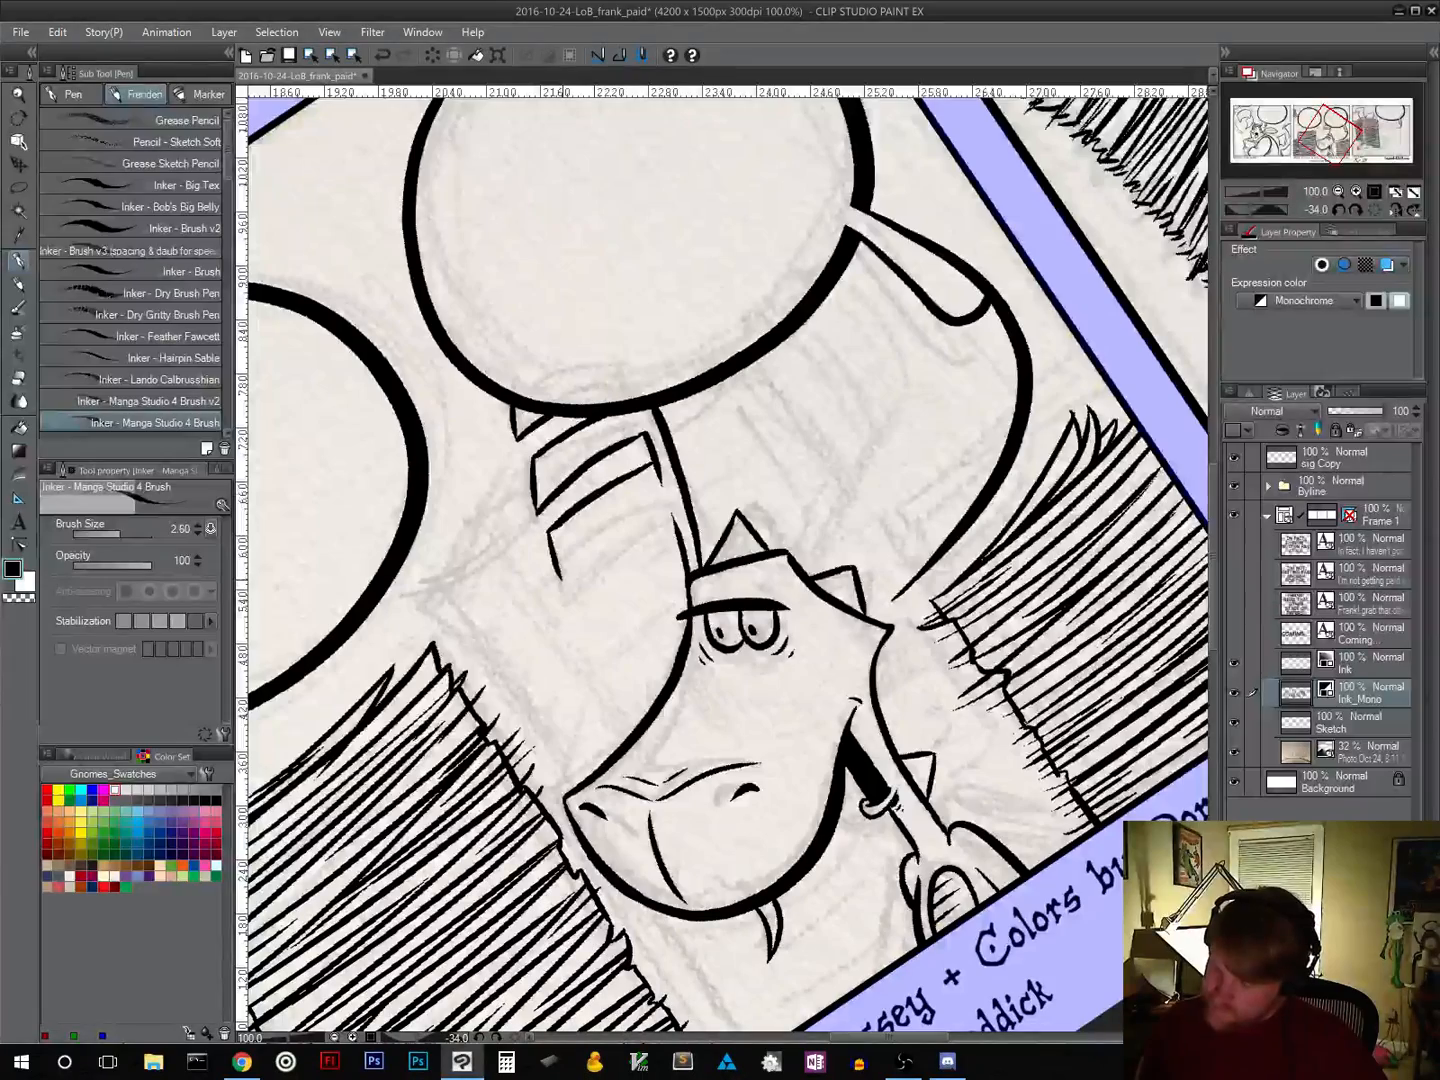
{"action": "left_click_drag", "start_coordinate": [563, 580], "coordinate": [669, 502]}
{"action": "key", "text": "ctrl+z"}
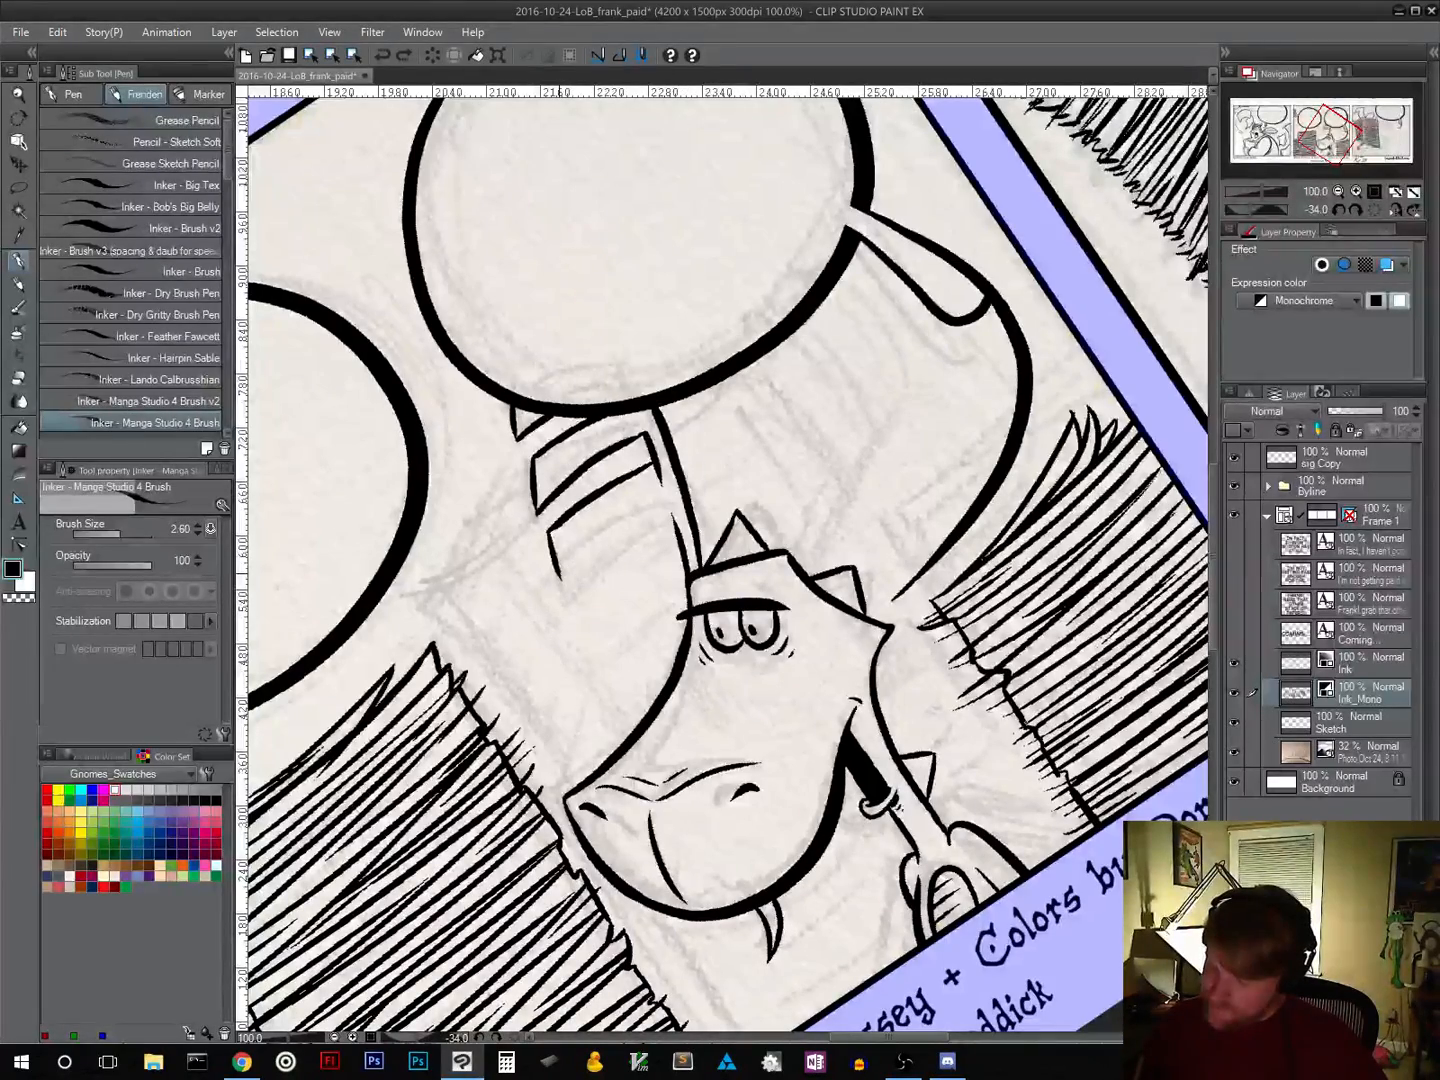
{"action": "left_click_drag", "start_coordinate": [563, 581], "coordinate": [668, 500]}
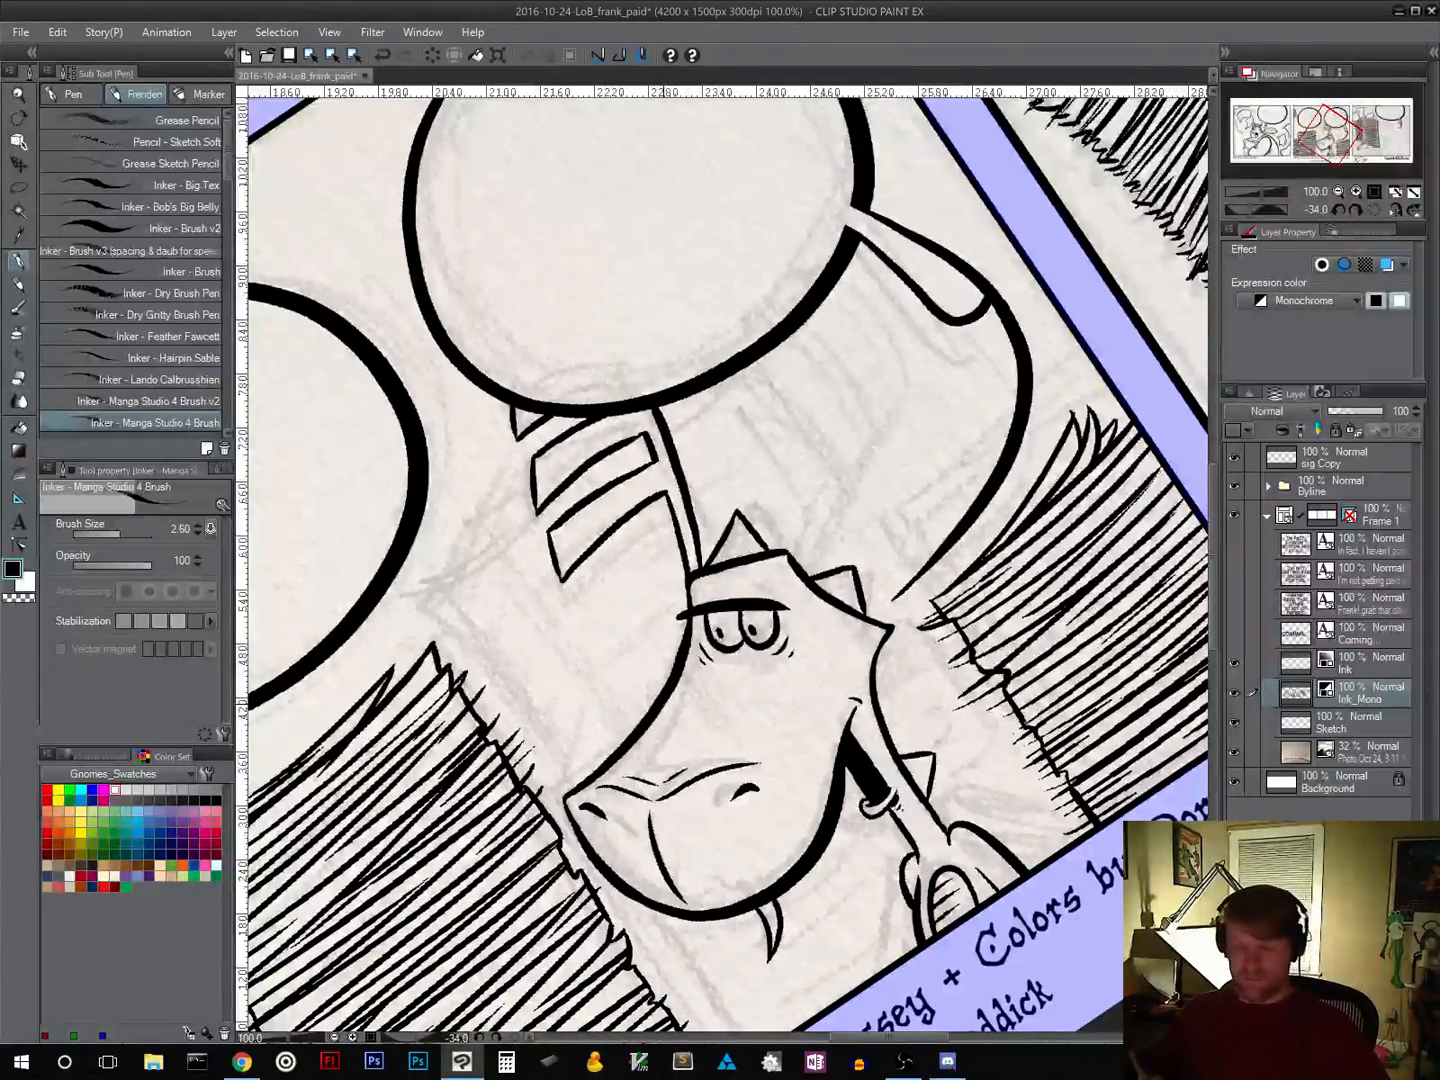
Step: Redraw the lower part of the first antler's outer stem edge in a heavier line meeting the creature's head
{"action": "key", "text": "shift+space"}
{"action": "left_click_drag", "start_coordinate": [820, 783], "coordinate": [619, 765]}
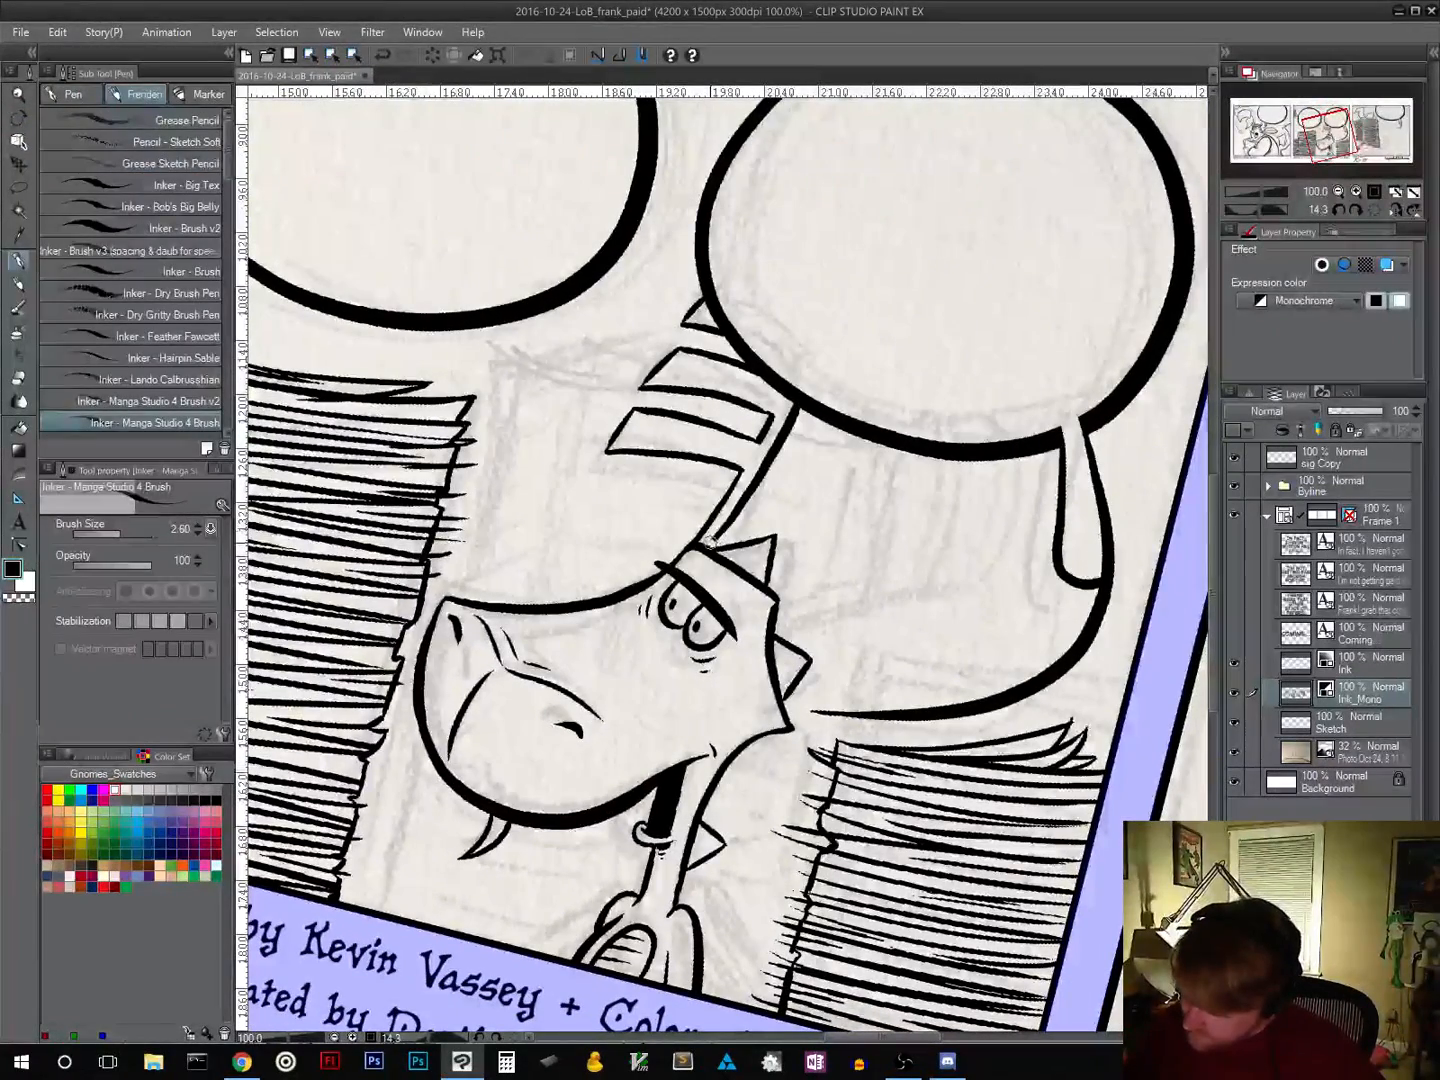
{"action": "left_click_drag", "start_coordinate": [718, 534], "coordinate": [752, 489]}
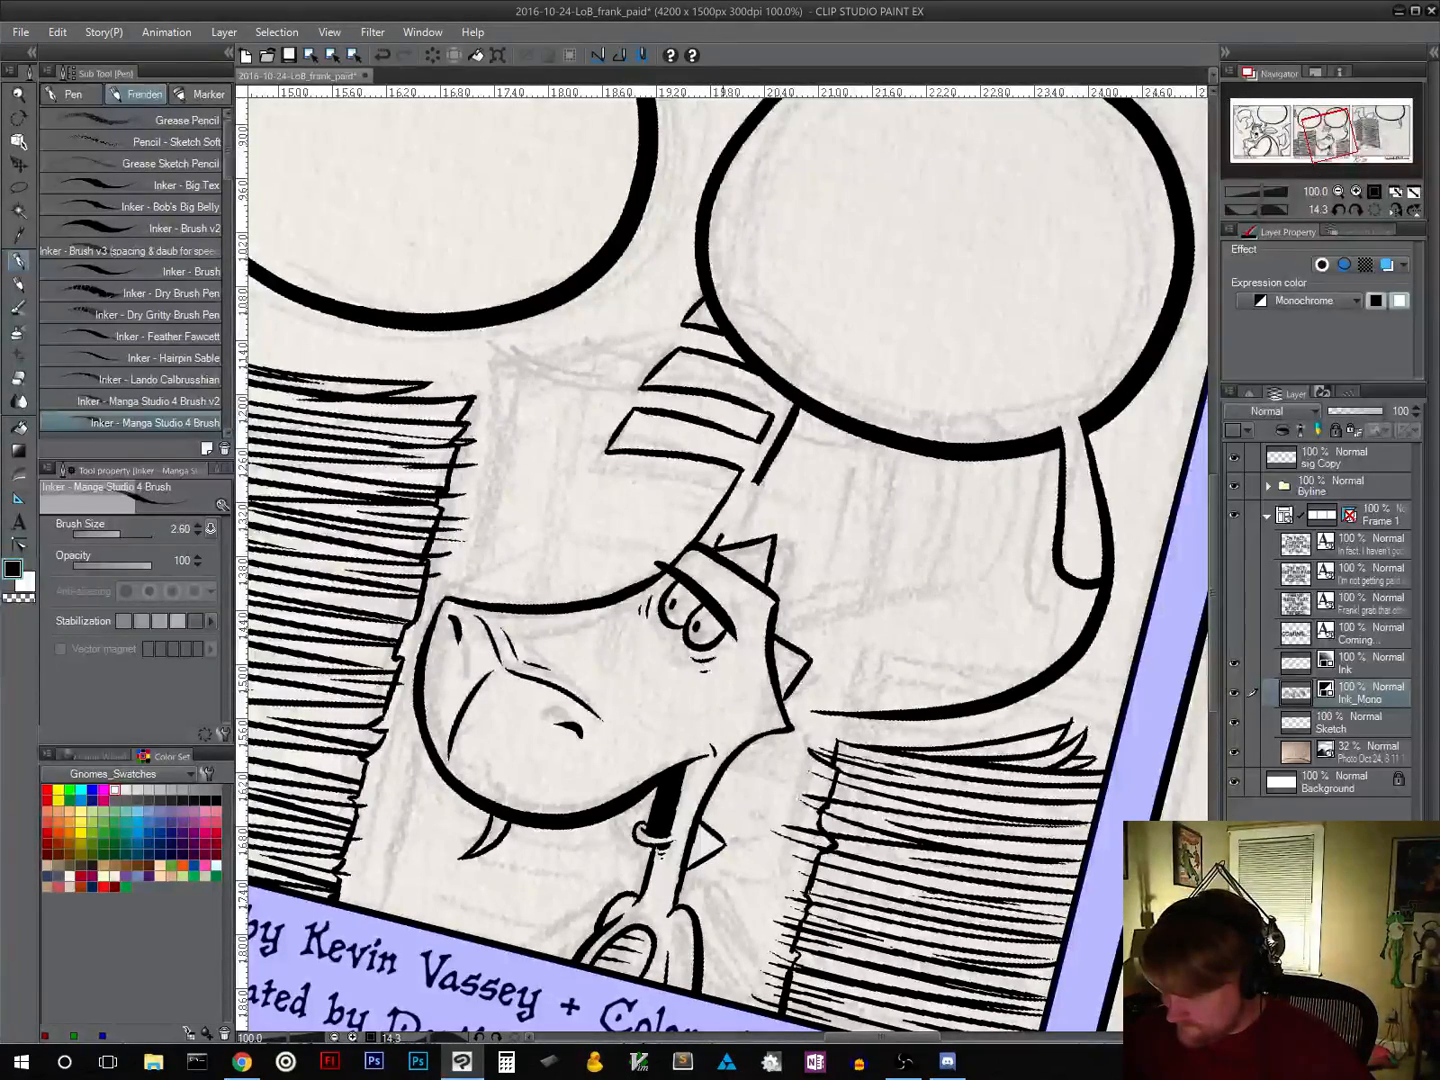
{"action": "mouse_move", "coordinate": [721, 536]}
{"action": "left_mouse_down"}
{"action": "mouse_move", "coordinate": [776, 459]}
{"action": "mouse_move", "coordinate": [714, 548]}
{"action": "left_mouse_up"}
{"action": "key", "text": "ctrl+z"}
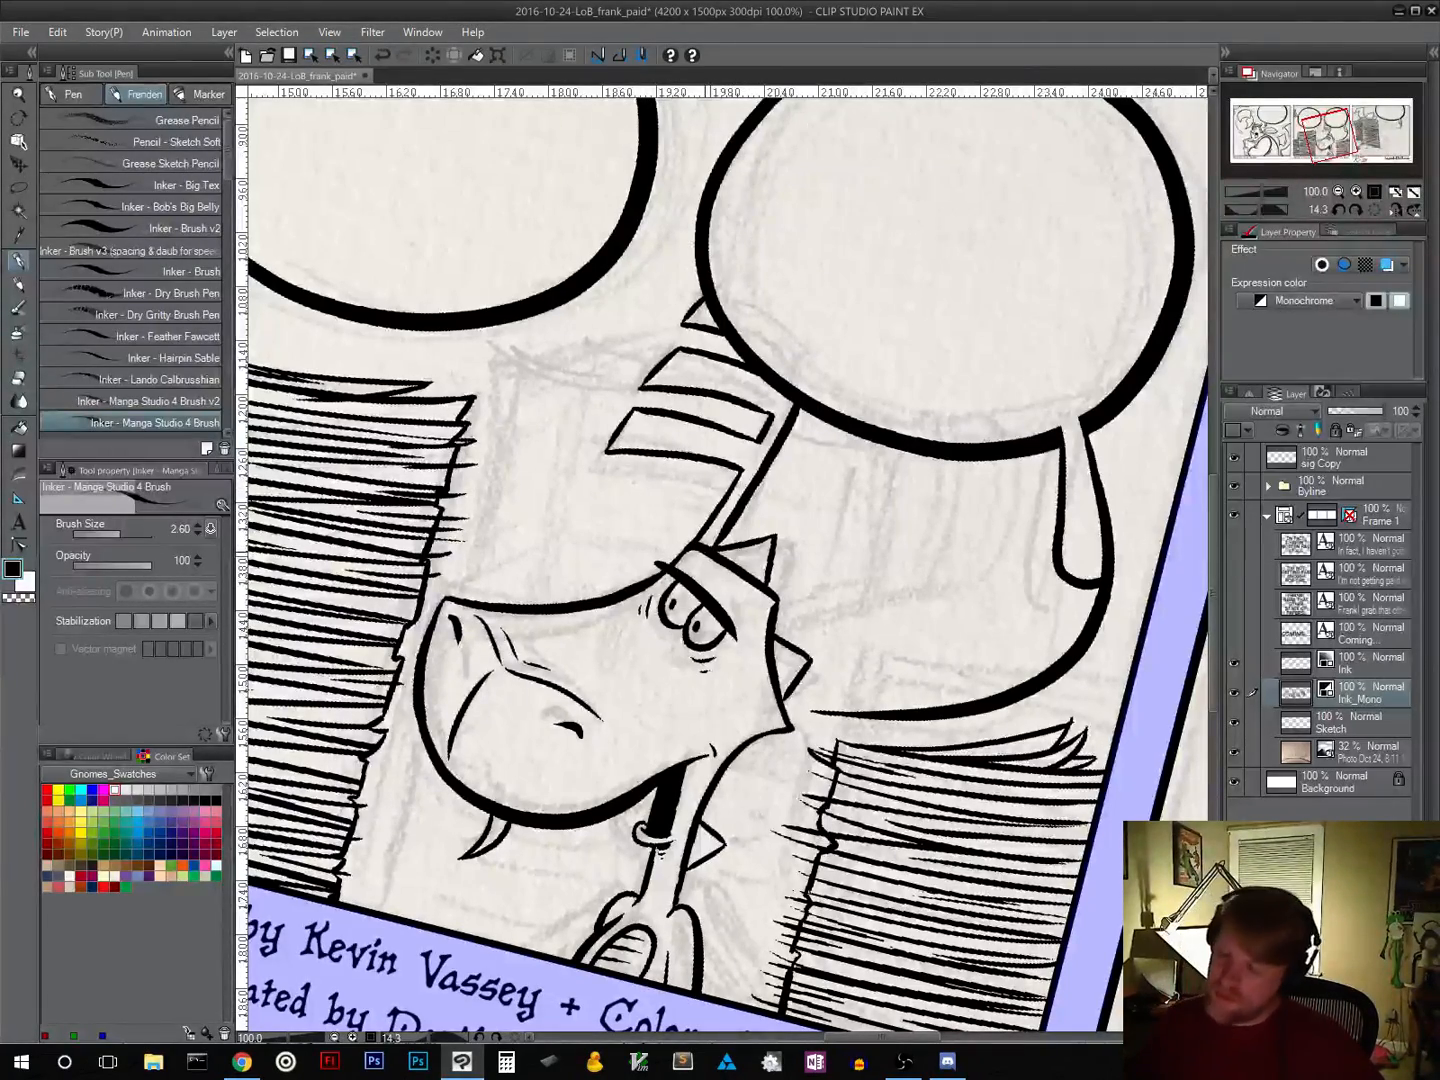
Step: Ink the second antler's outer edge from the back of the head up to the balloon, plus the short angled prong tip inside it
{"action": "left_click_drag", "start_coordinate": [905, 695], "coordinate": [814, 675]}
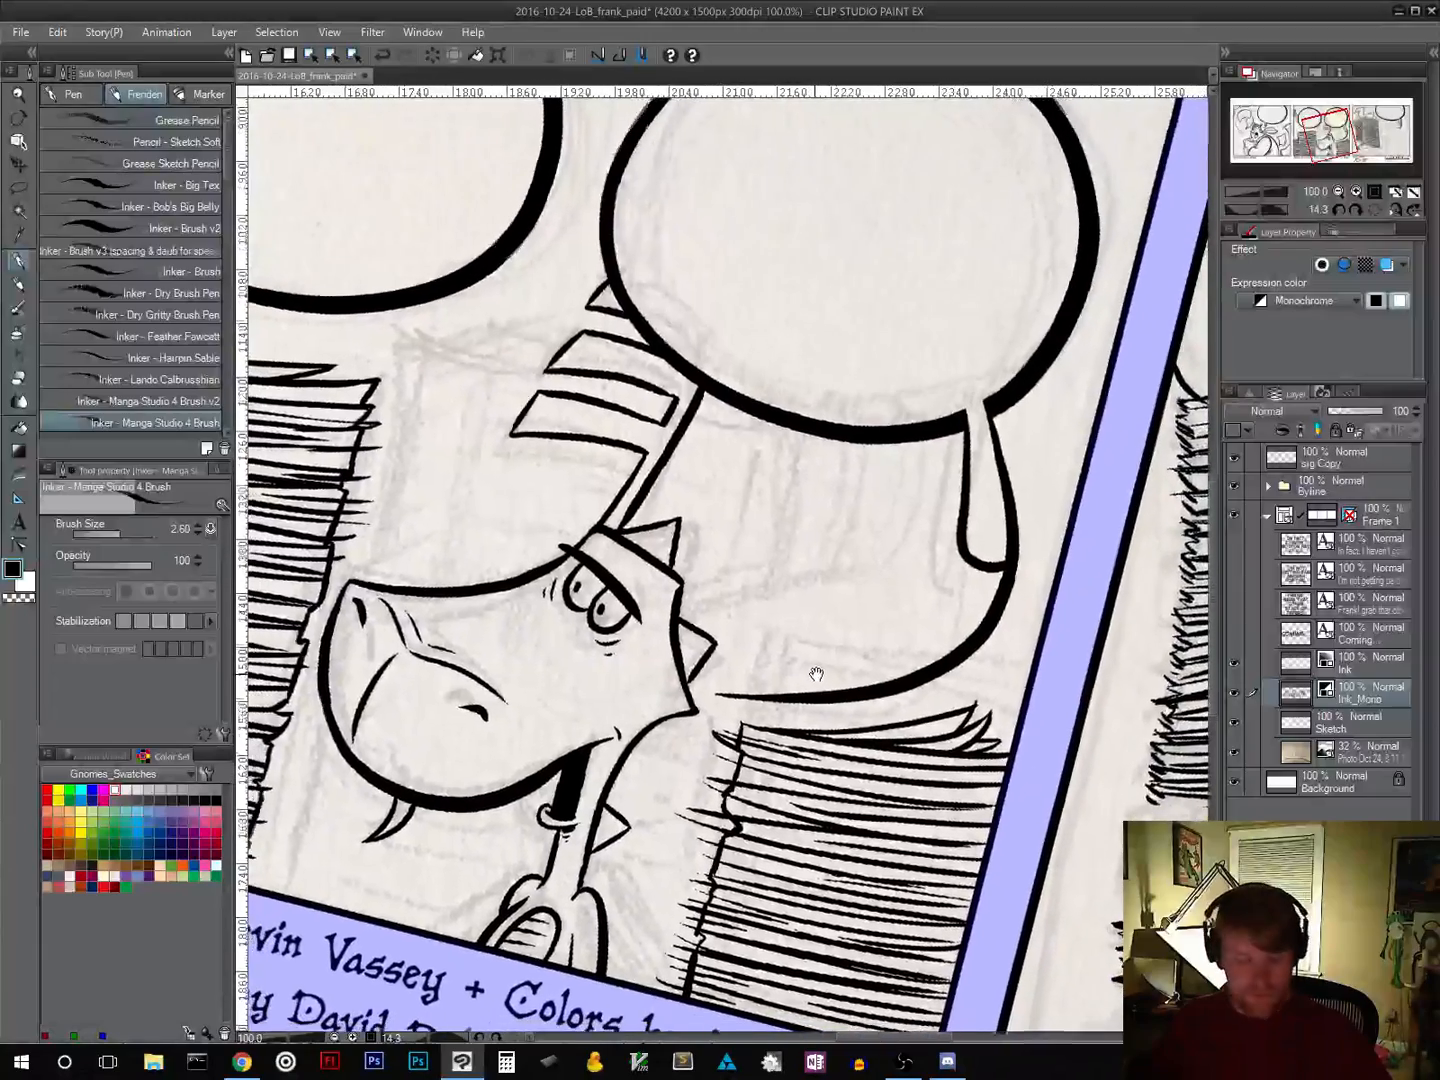
{"action": "key", "text": "r"}
{"action": "left_click_drag", "start_coordinate": [875, 736], "coordinate": [928, 669]}
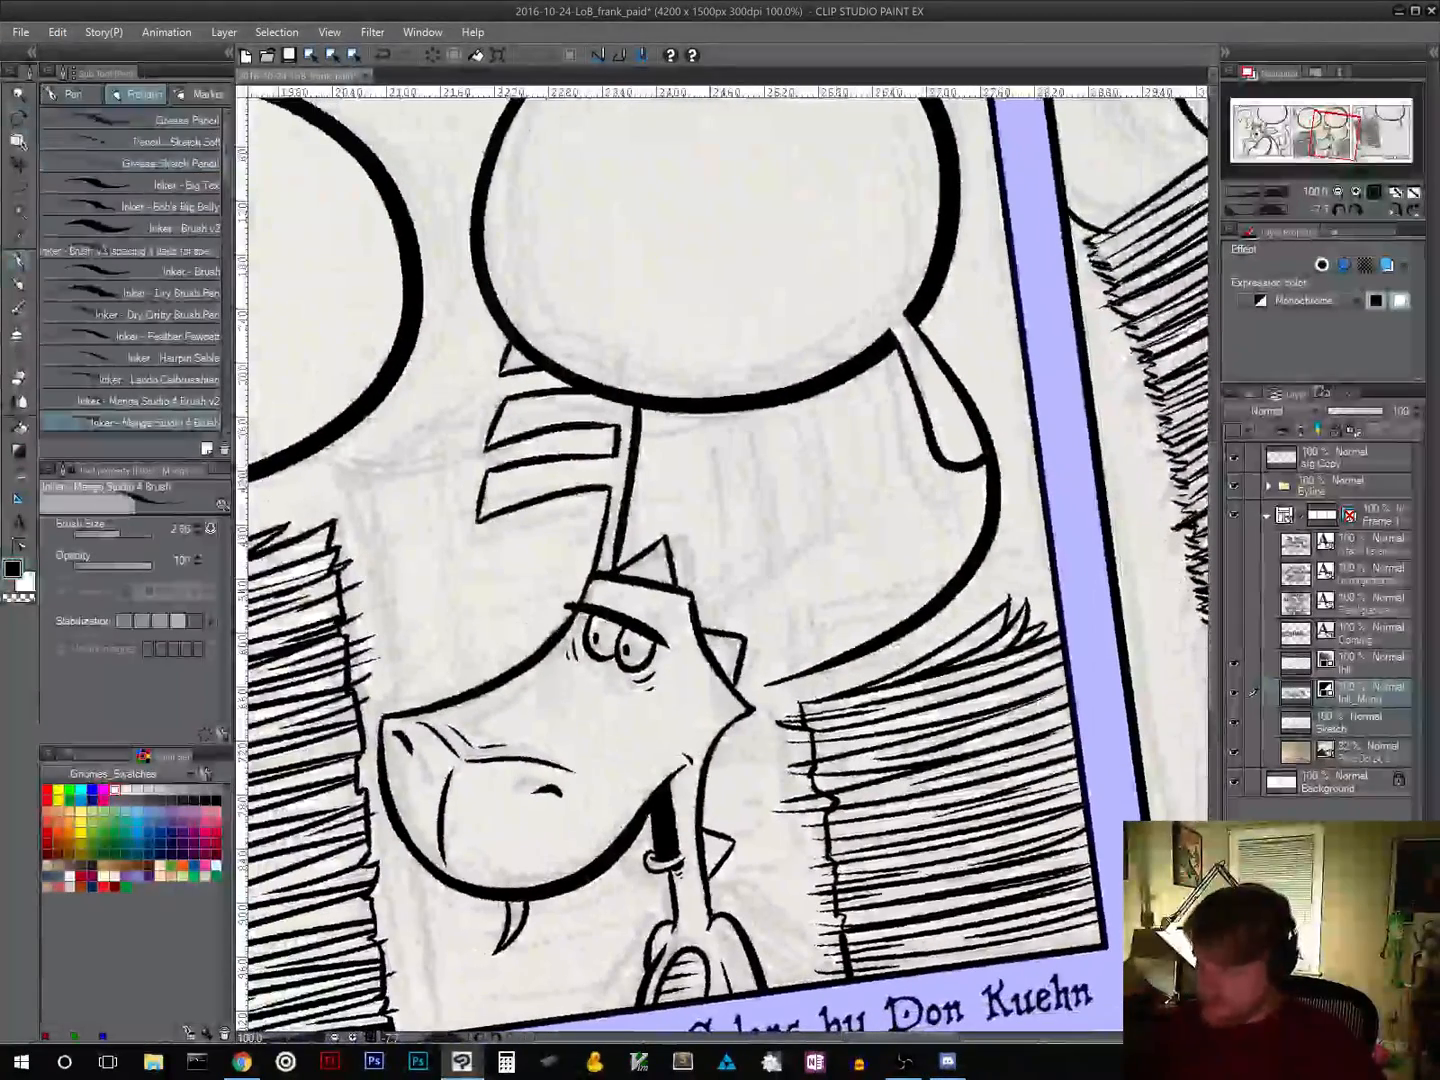
{"action": "left_click_drag", "start_coordinate": [700, 616], "coordinate": [859, 446]}
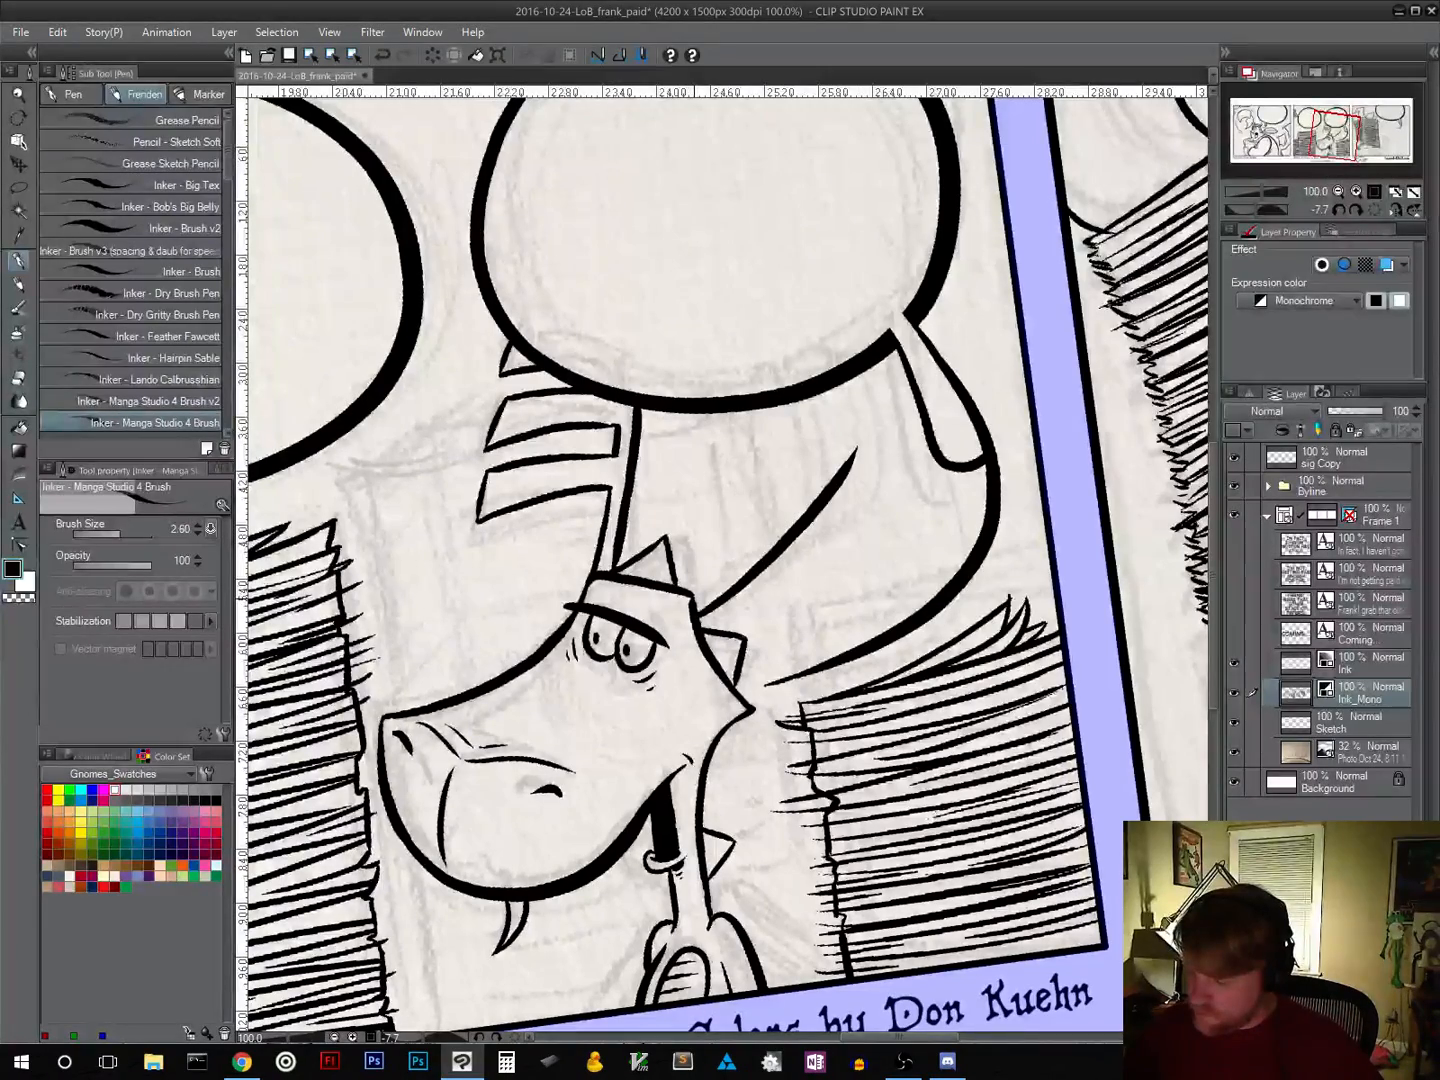
{"action": "left_click_drag", "start_coordinate": [693, 604], "coordinate": [808, 473]}
{"action": "key", "text": "ctrl+z"}
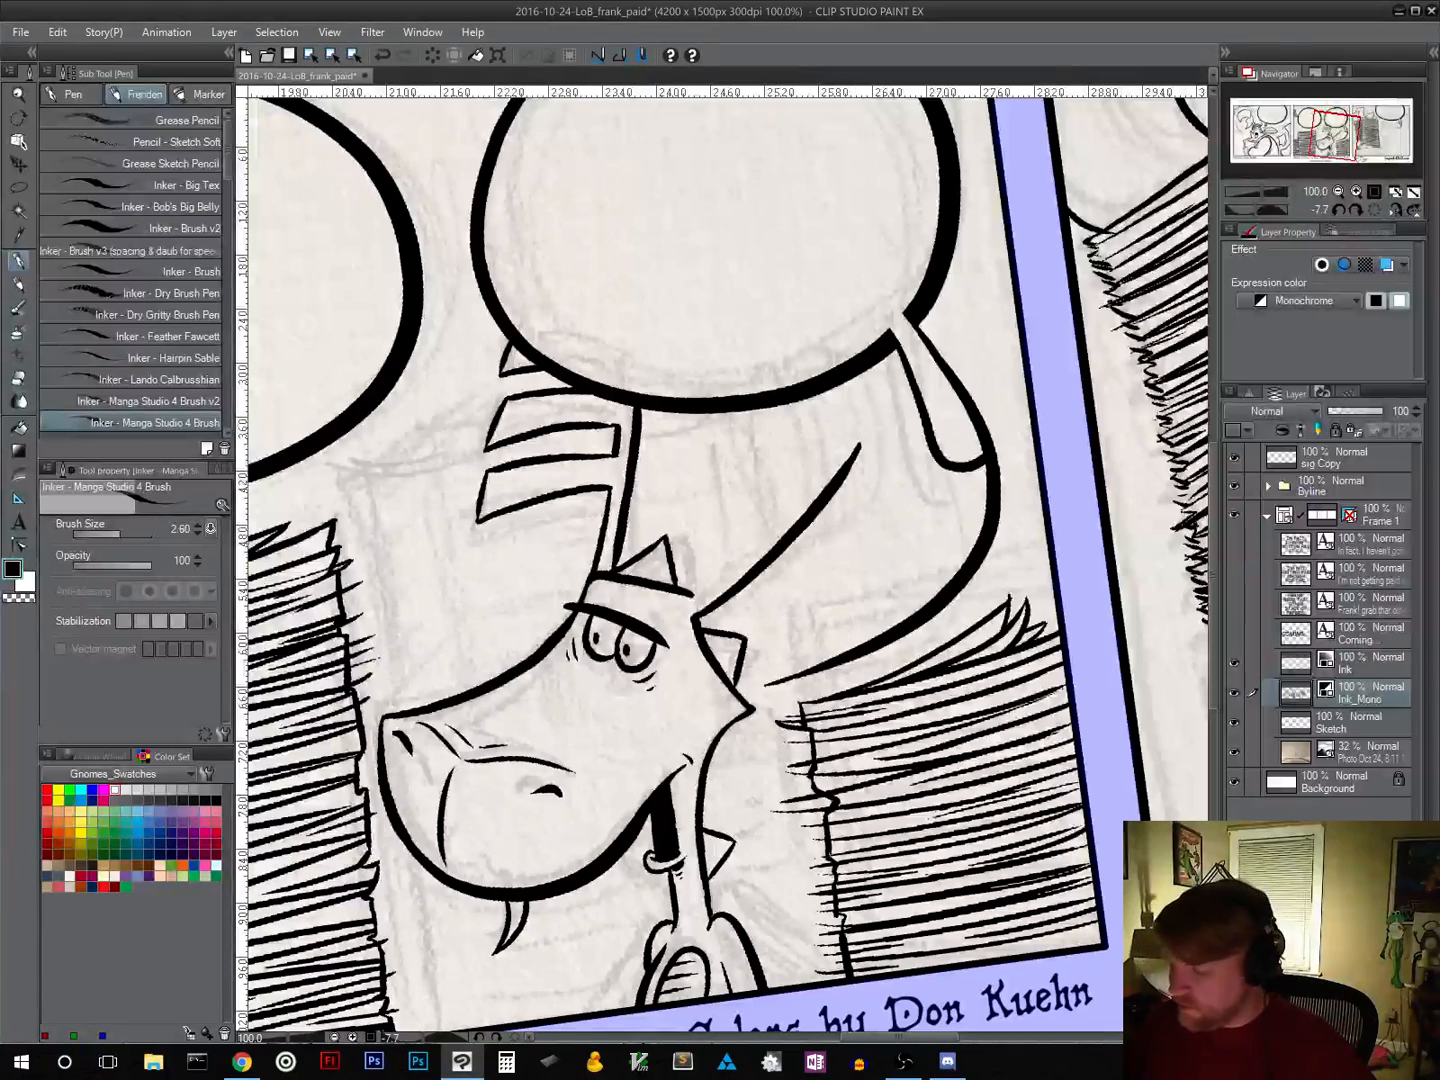
{"action": "left_click_drag", "start_coordinate": [822, 392], "coordinate": [859, 434]}
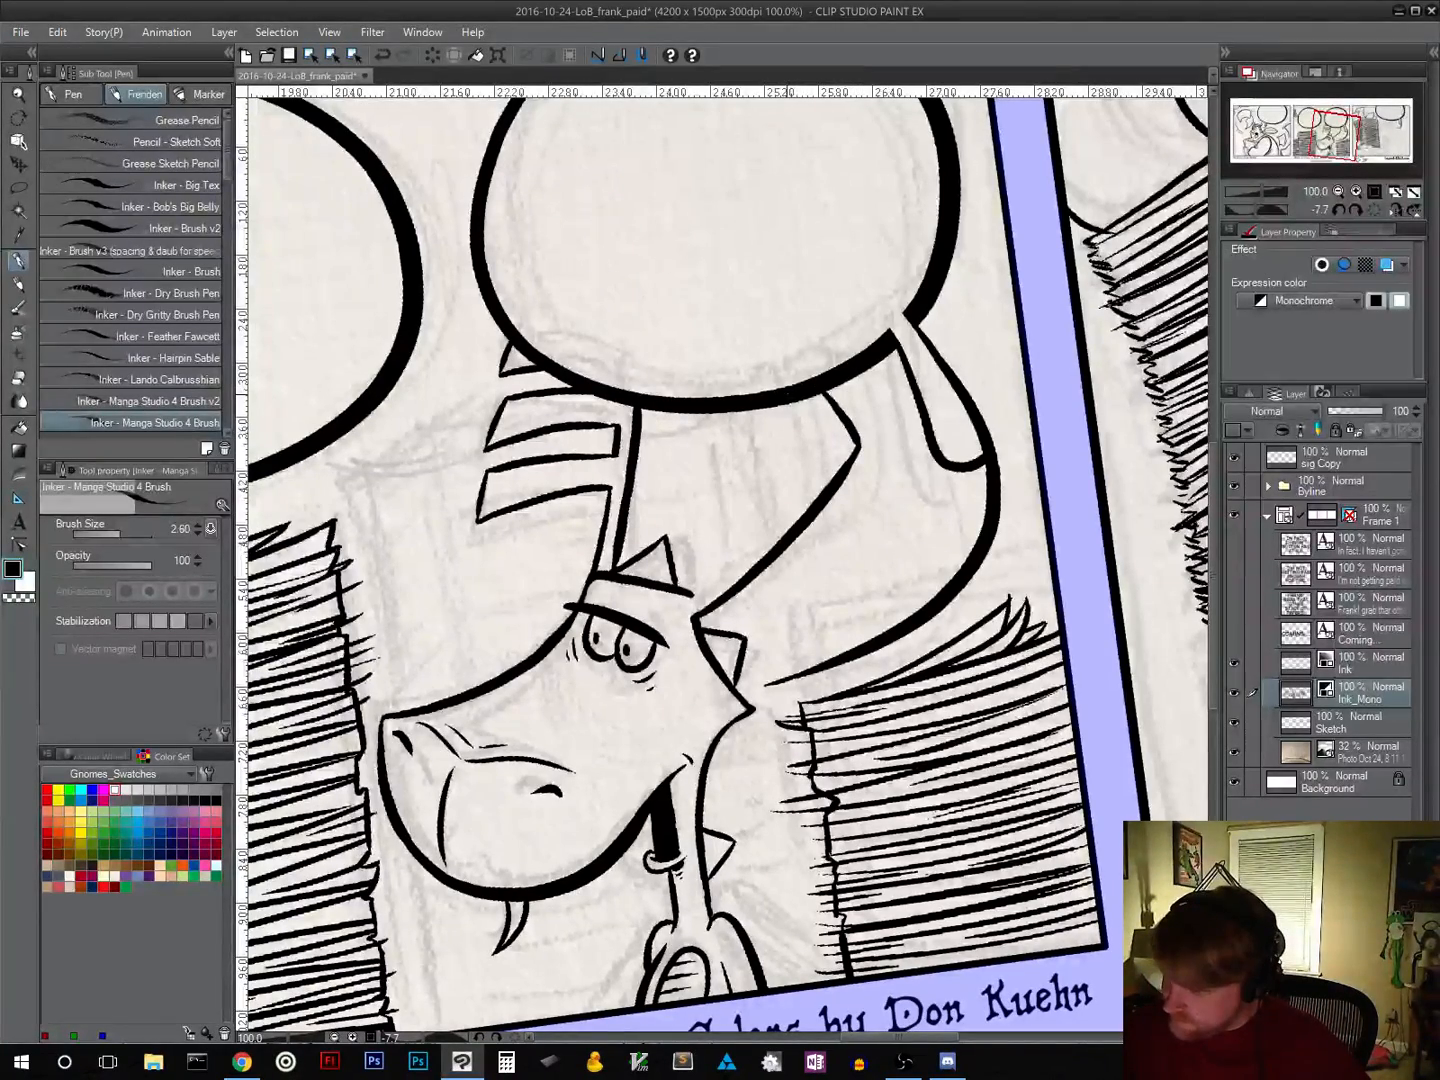
{"action": "mouse_move", "coordinate": [797, 402]}
{"action": "left_mouse_down"}
{"action": "mouse_move", "coordinate": [830, 450]}
{"action": "mouse_move", "coordinate": [809, 475]}
{"action": "left_mouse_up"}
{"action": "key", "text": "ctrl+z"}
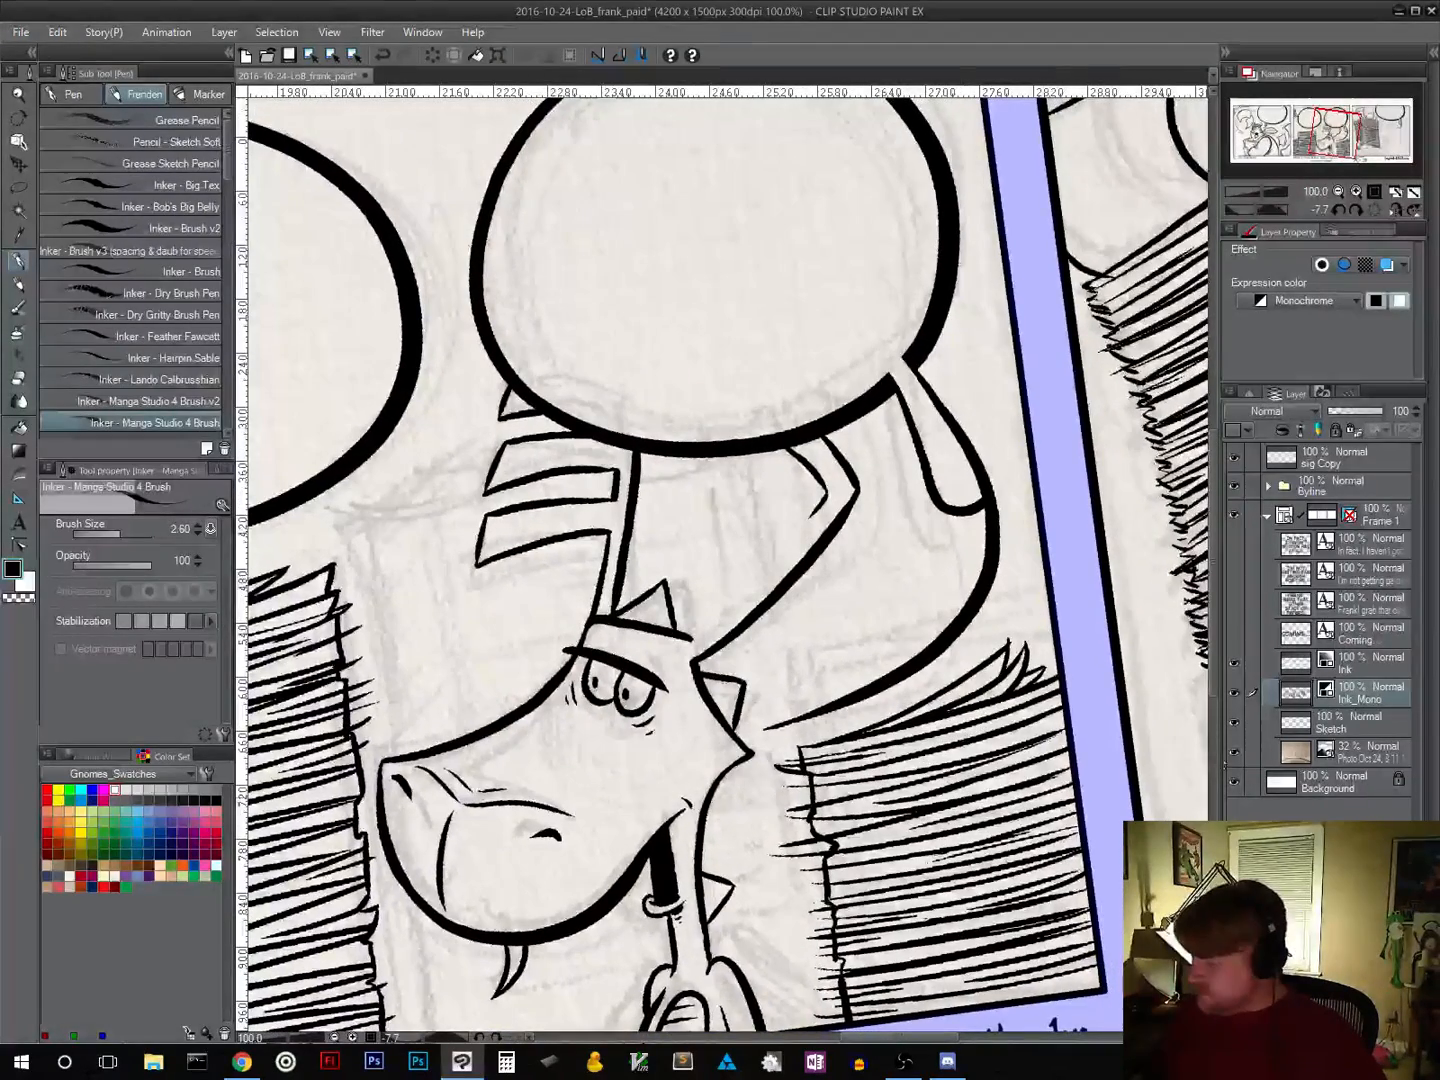
Step: Switch to the Sketch layer and try the Darker pencil for a prong inside the second antler
{"action": "left_click", "coordinate": [1345, 723]}
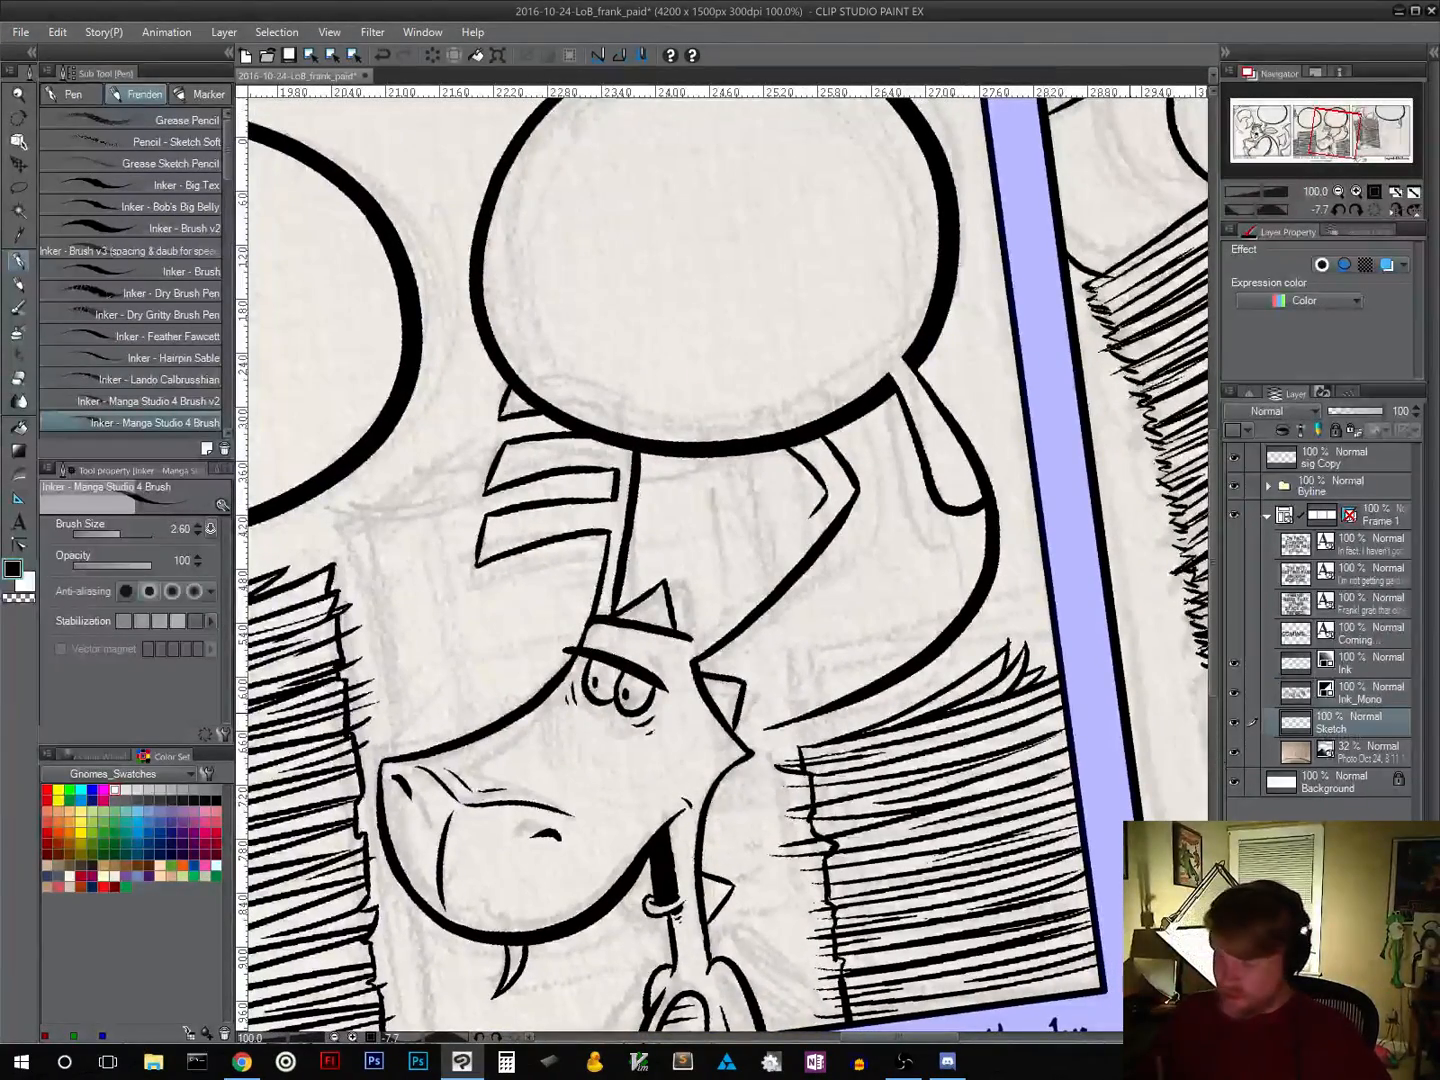
{"action": "key", "text": "p"}
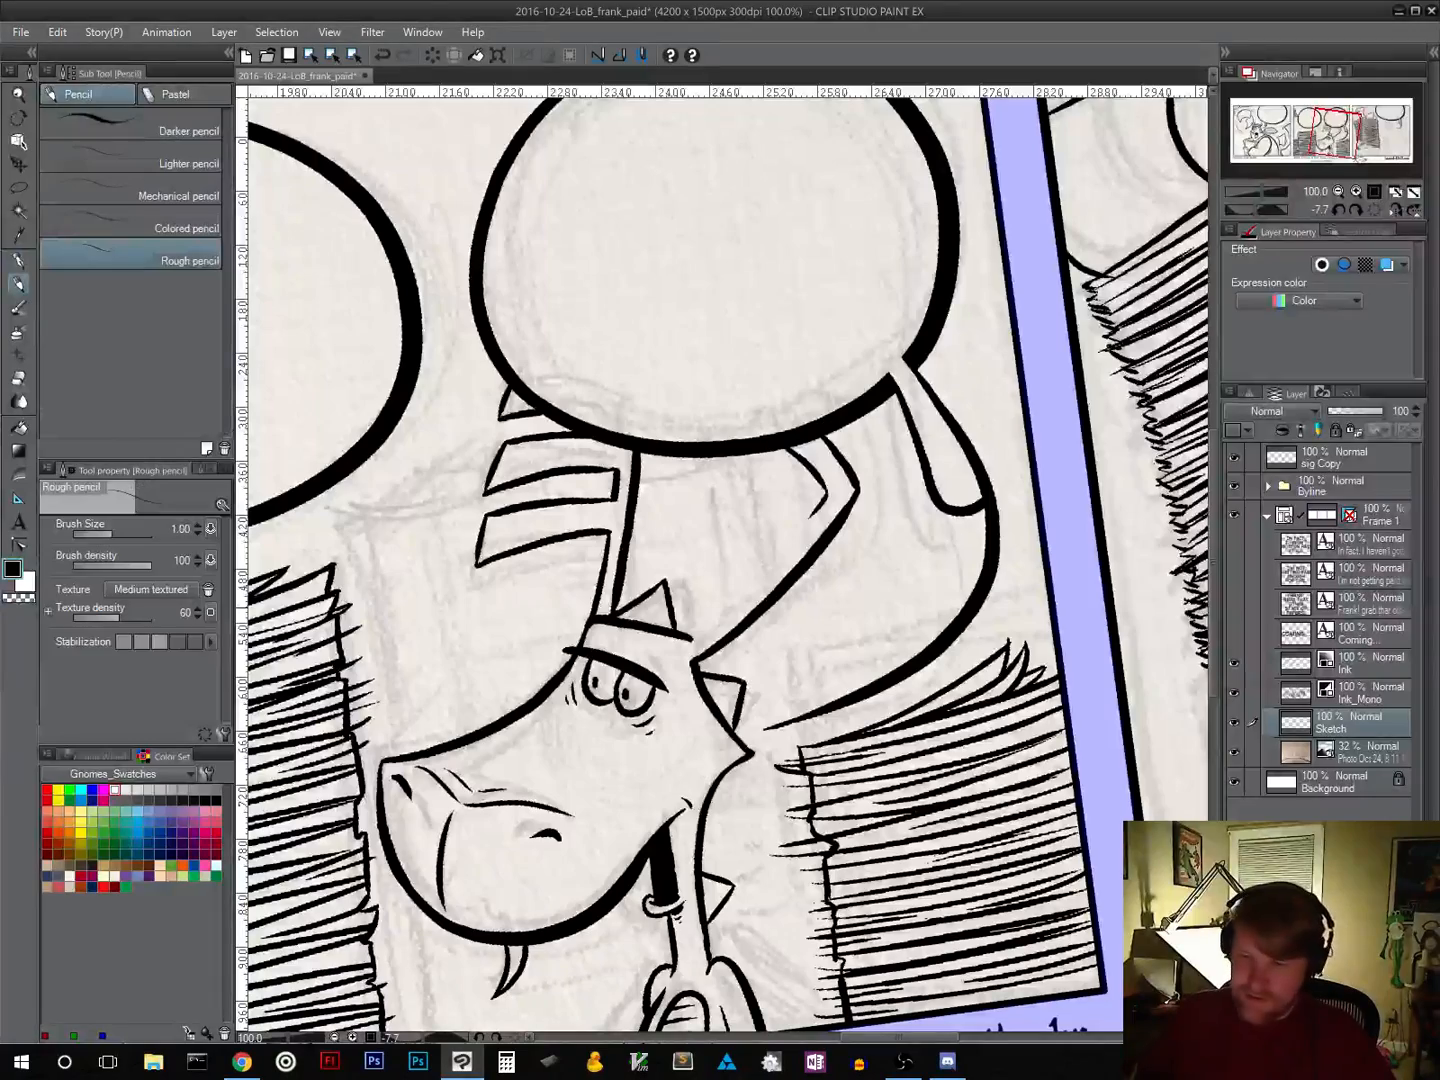
{"action": "left_click", "coordinate": [153, 136]}
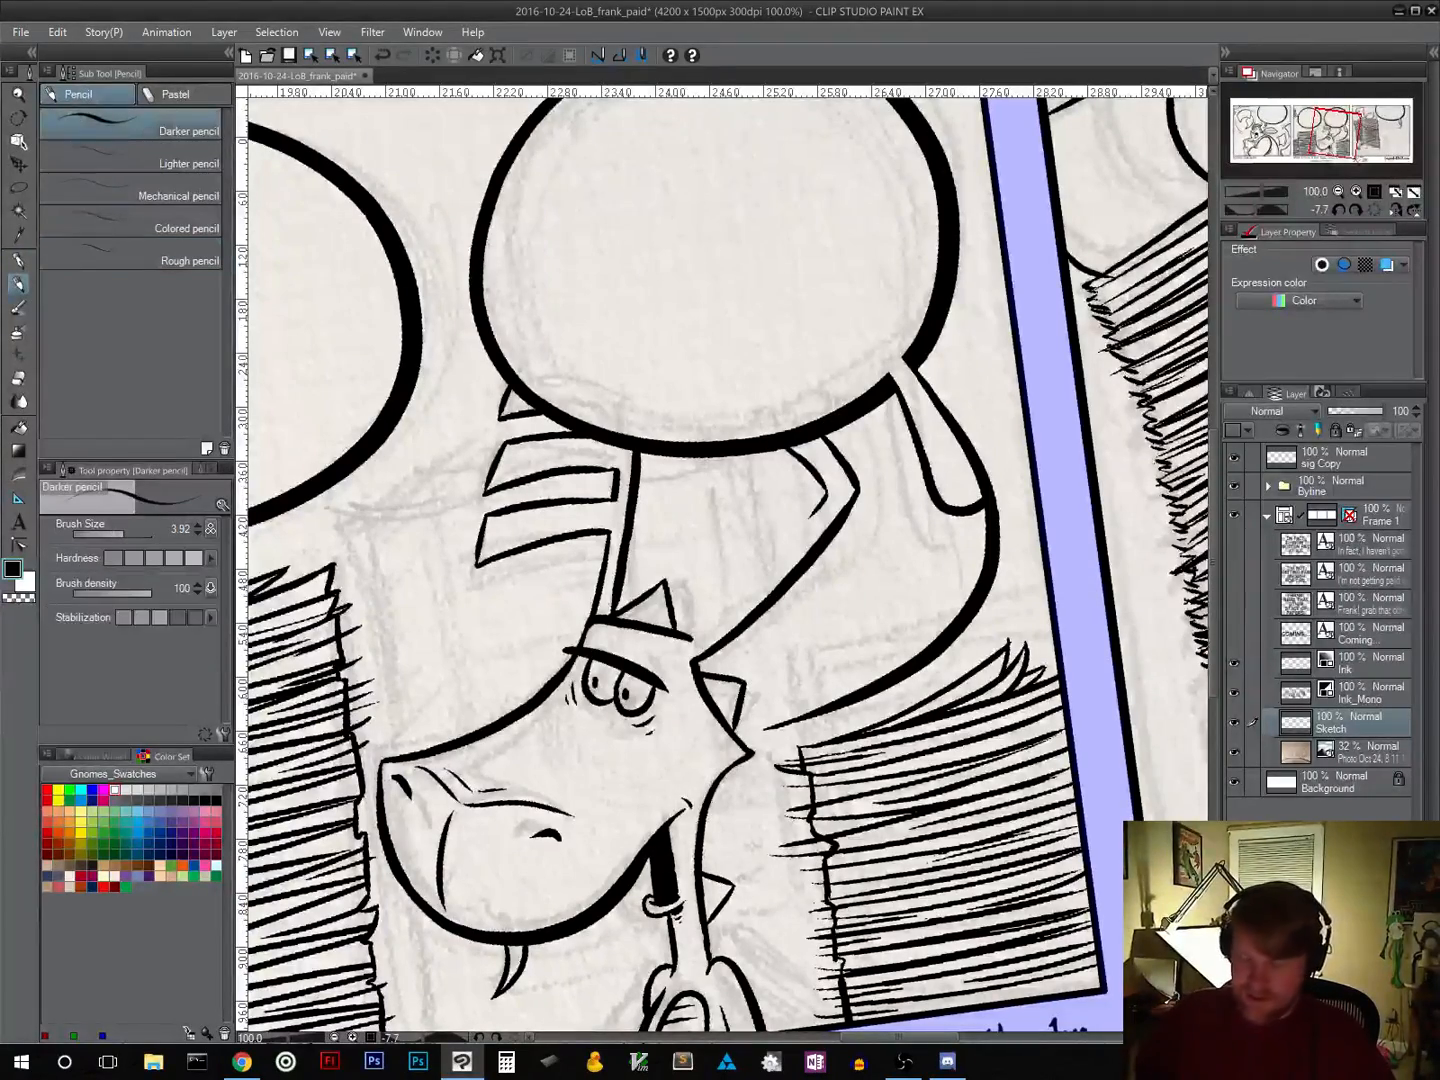
{"action": "key", "text": "r"}
{"action": "mouse_move", "coordinate": [958, 706]}
{"action": "left_mouse_down"}
{"action": "mouse_move", "coordinate": [1000, 560]}
{"action": "mouse_move", "coordinate": [921, 367]}
{"action": "left_mouse_up"}
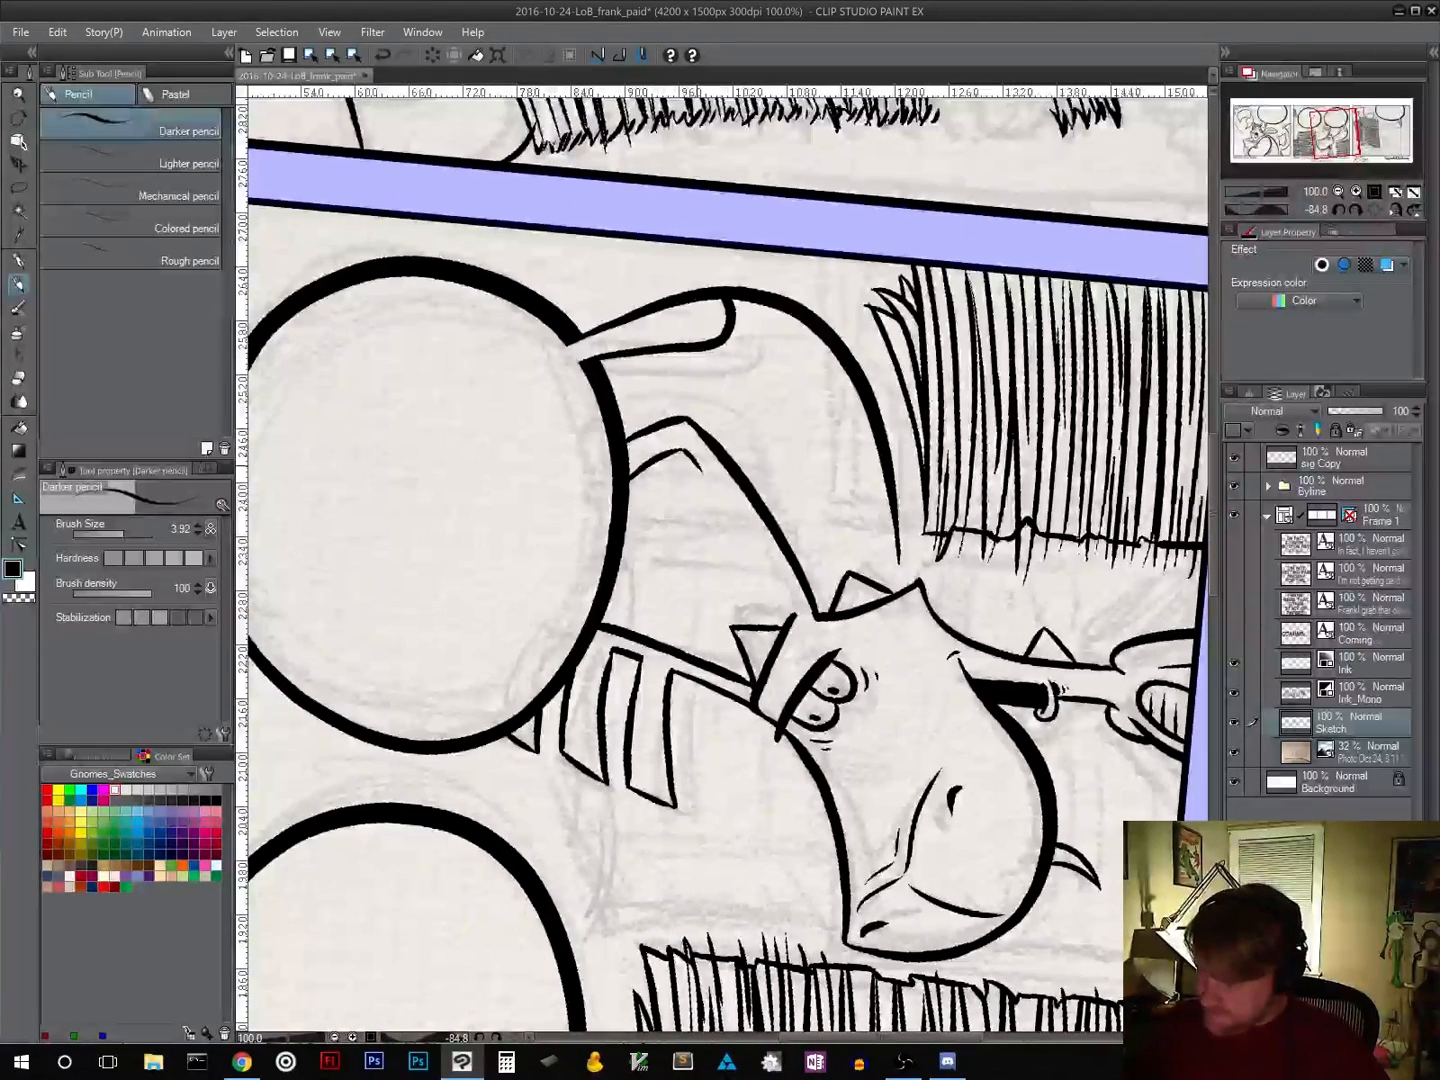
{"action": "left_click_drag", "start_coordinate": [698, 465], "coordinate": [627, 538]}
{"action": "key", "text": "ctrl+z"}
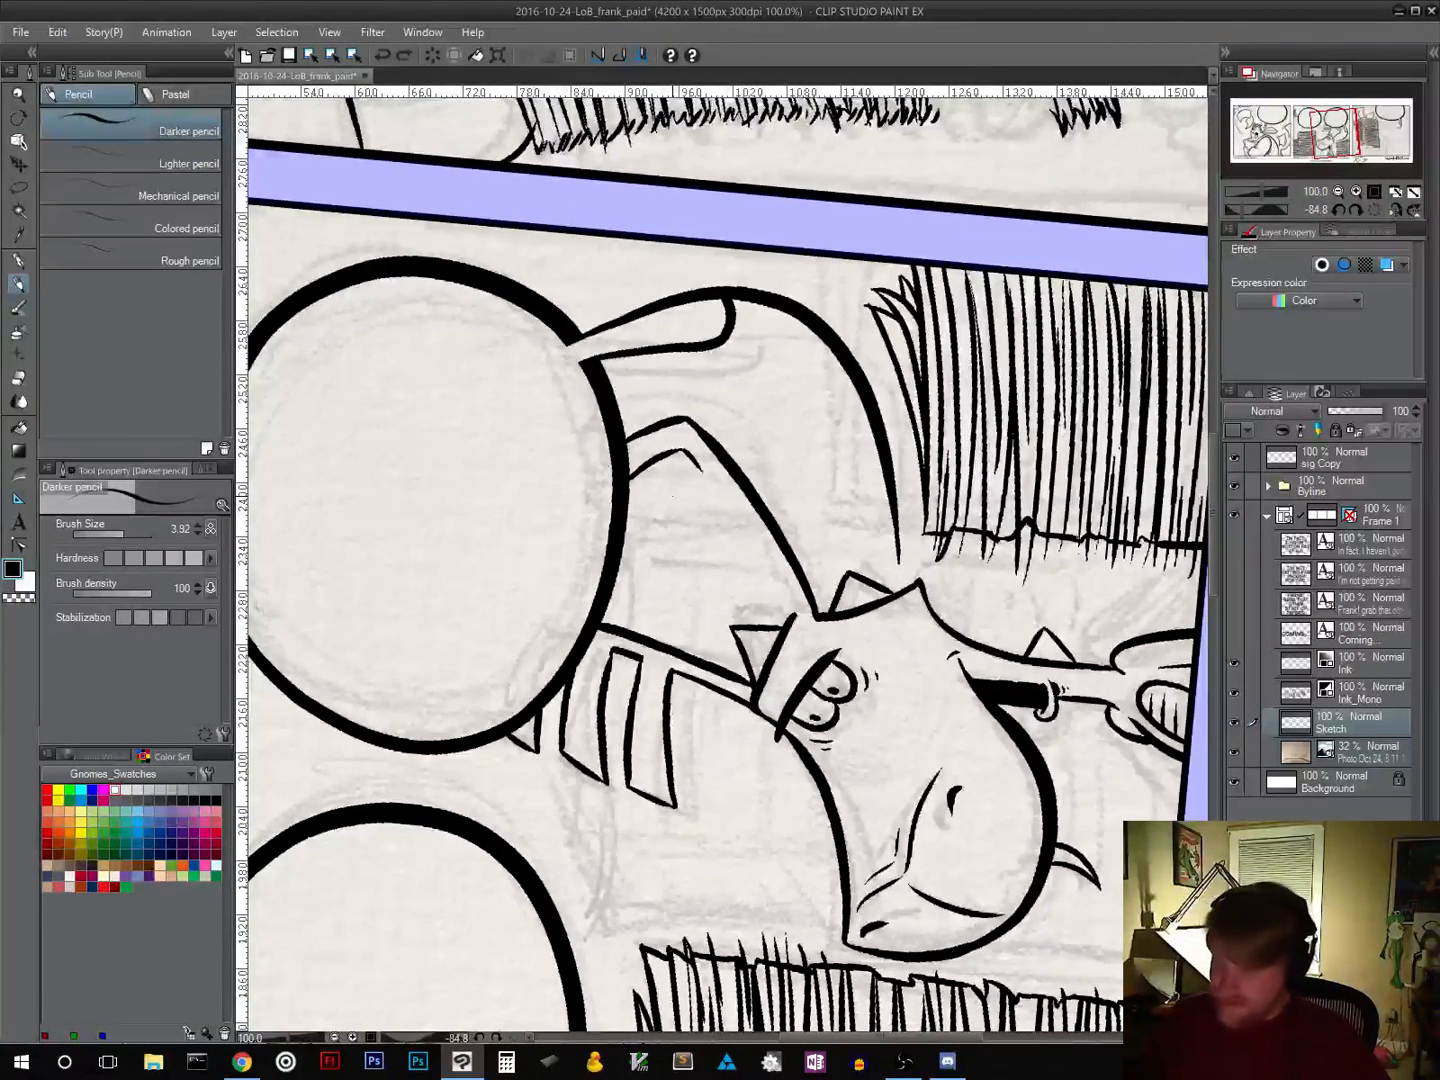
Step: Sketch the second antler's curved prongs and its inner edge down to the head with the Rough pencil
{"action": "left_click", "coordinate": [123, 243]}
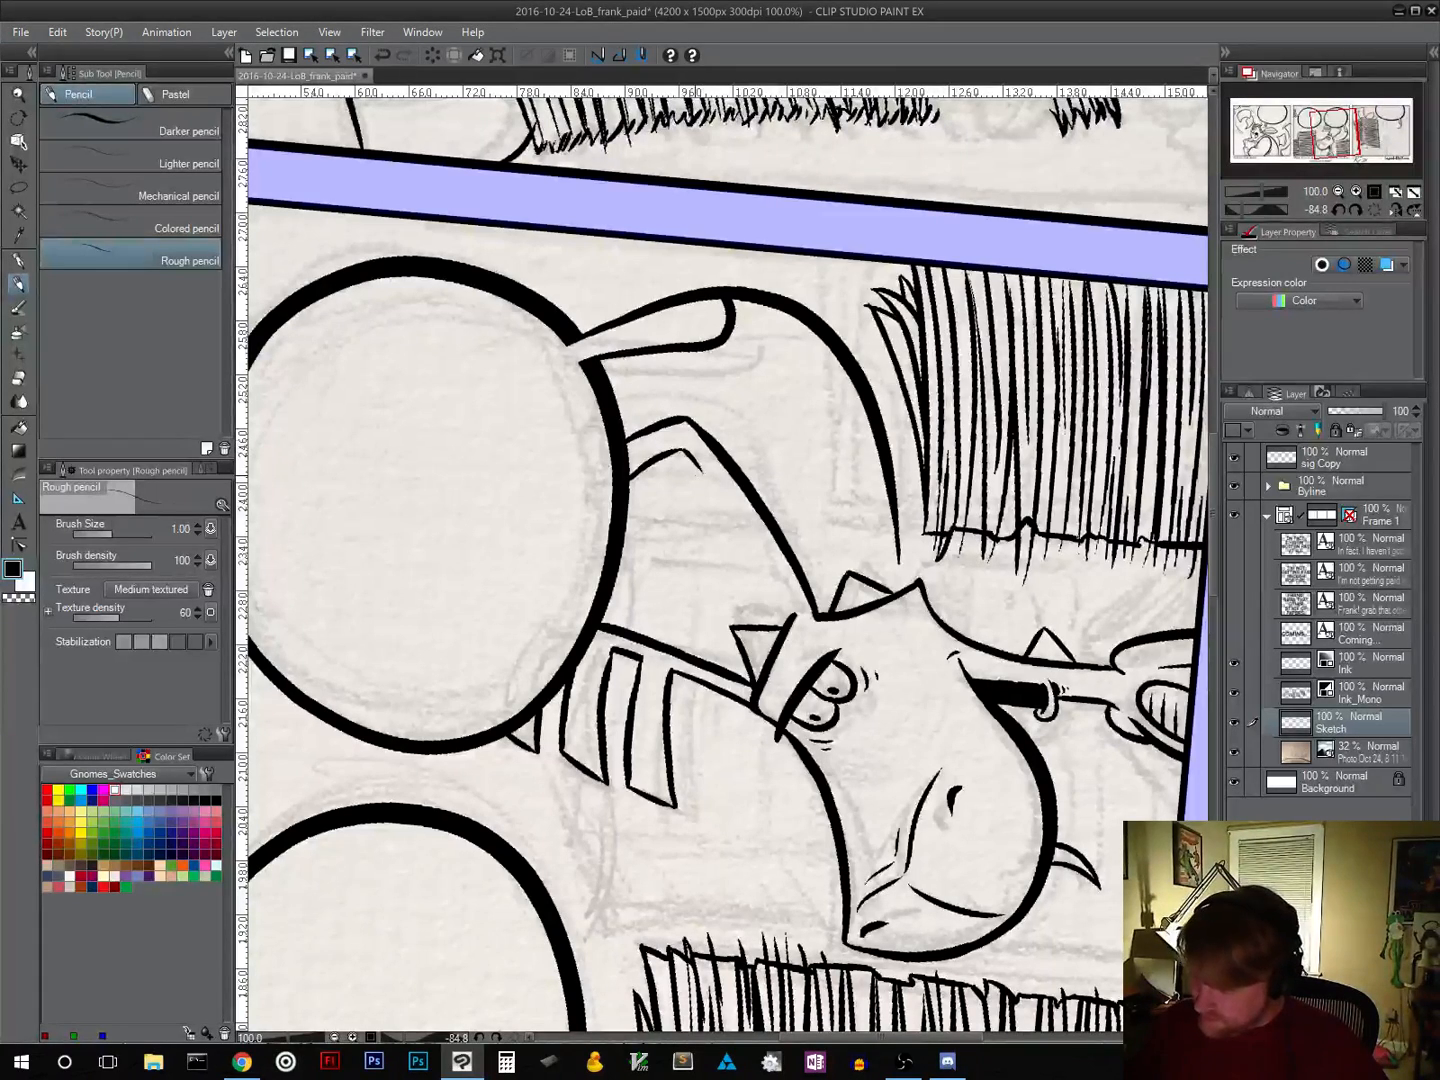
{"action": "mouse_move", "coordinate": [688, 477]}
{"action": "left_mouse_down"}
{"action": "mouse_move", "coordinate": [636, 535]}
{"action": "mouse_move", "coordinate": [698, 475]}
{"action": "left_mouse_up"}
{"action": "mouse_move", "coordinate": [650, 568]}
{"action": "left_mouse_down"}
{"action": "mouse_move", "coordinate": [715, 494]}
{"action": "mouse_move", "coordinate": [723, 516]}
{"action": "mouse_move", "coordinate": [679, 598]}
{"action": "mouse_move", "coordinate": [697, 620]}
{"action": "left_mouse_up"}
{"action": "mouse_move", "coordinate": [744, 530]}
{"action": "left_mouse_down"}
{"action": "mouse_move", "coordinate": [697, 604]}
{"action": "mouse_move", "coordinate": [706, 582]}
{"action": "mouse_move", "coordinate": [678, 590]}
{"action": "left_mouse_up"}
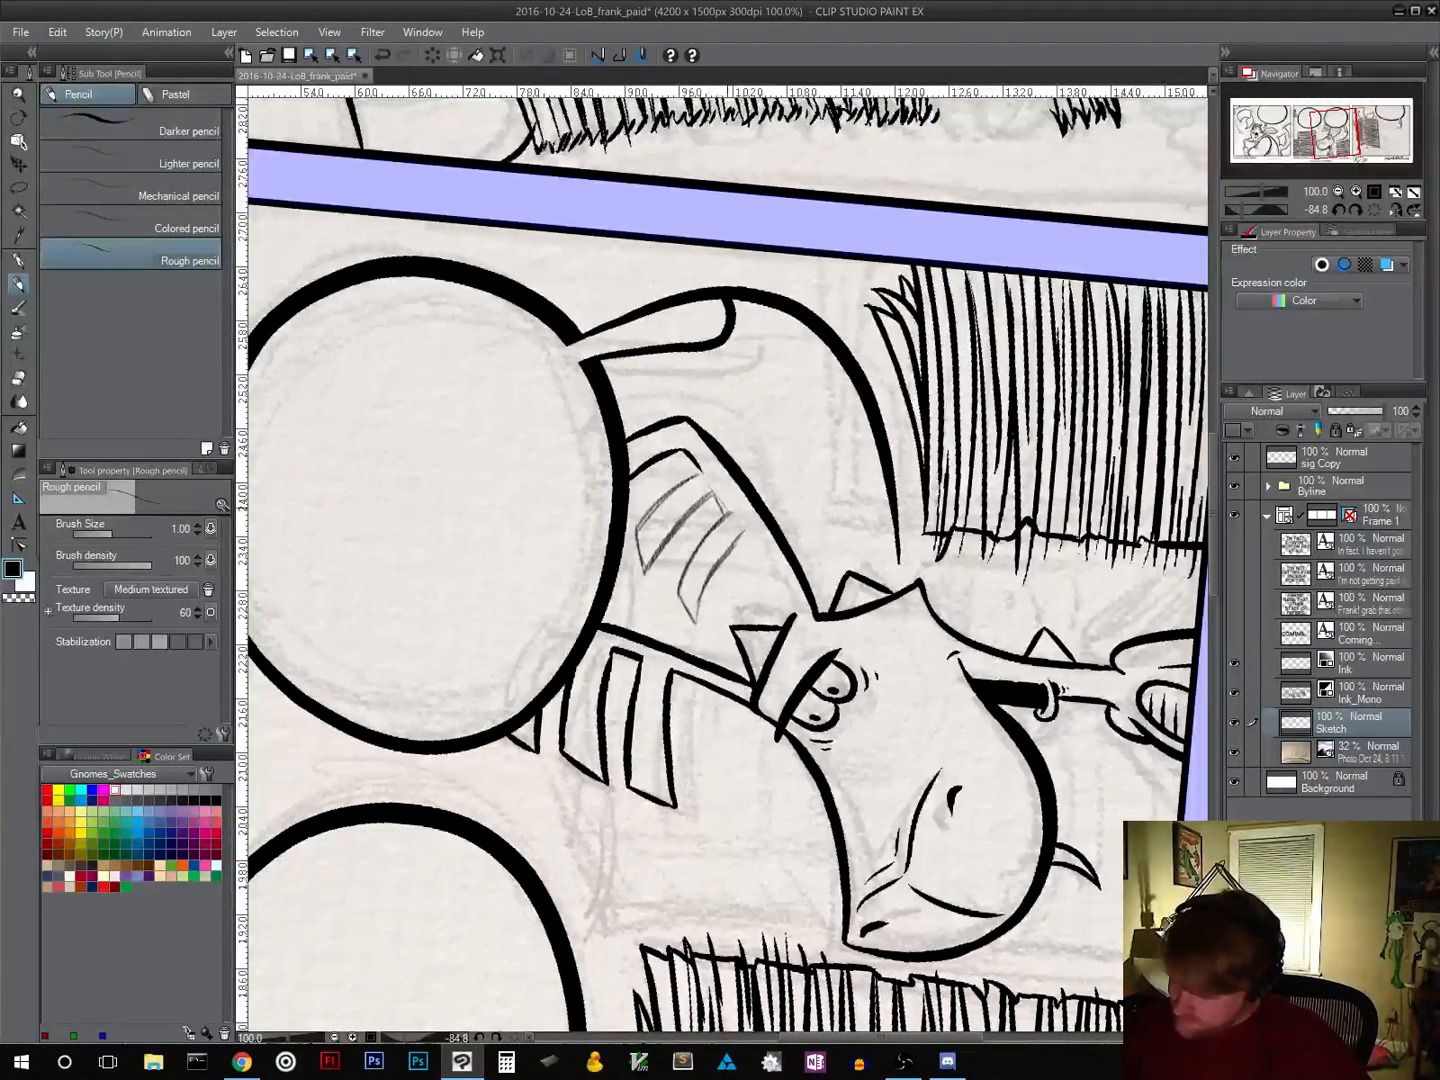
{"action": "mouse_move", "coordinate": [700, 470]}
{"action": "left_mouse_down"}
{"action": "mouse_move", "coordinate": [795, 612]}
{"action": "mouse_move", "coordinate": [764, 555]}
{"action": "left_mouse_up"}
{"action": "mouse_move", "coordinate": [678, 595]}
{"action": "left_mouse_down"}
{"action": "mouse_move", "coordinate": [698, 629]}
{"action": "mouse_move", "coordinate": [748, 528]}
{"action": "left_mouse_up"}
{"action": "mouse_move", "coordinate": [677, 591]}
{"action": "left_mouse_down"}
{"action": "mouse_move", "coordinate": [730, 508]}
{"action": "mouse_move", "coordinate": [652, 525]}
{"action": "mouse_move", "coordinate": [688, 474]}
{"action": "left_mouse_up"}
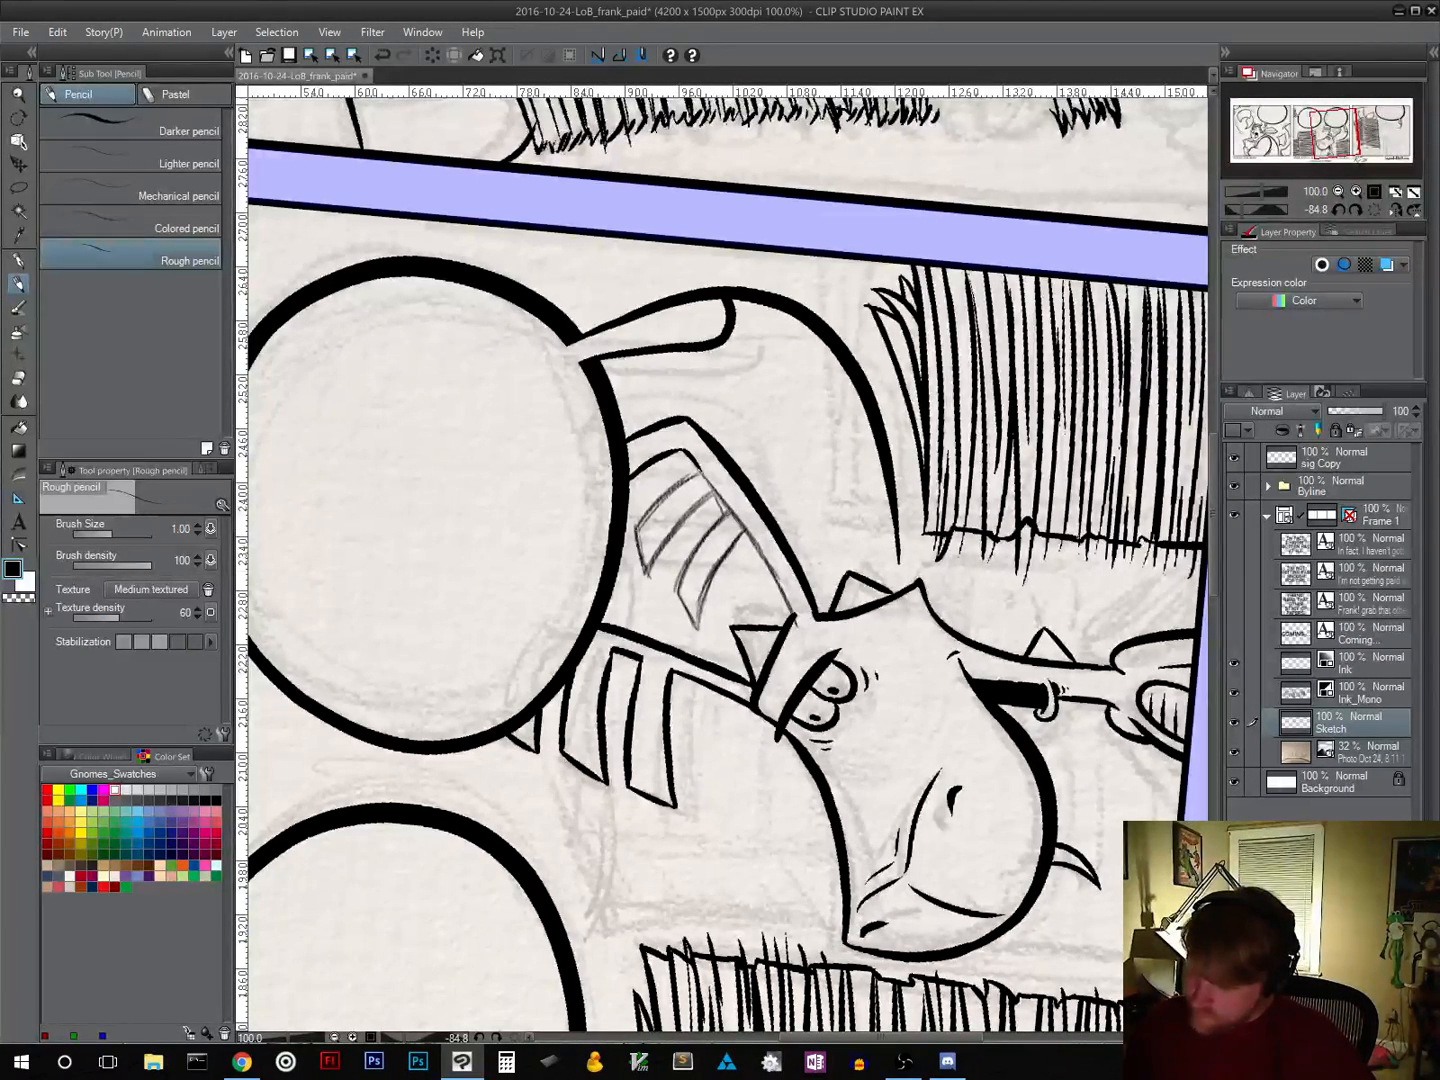
{"action": "left_click_drag", "start_coordinate": [652, 562], "coordinate": [706, 496]}
{"action": "left_click_drag", "start_coordinate": [658, 554], "coordinate": [716, 490]}
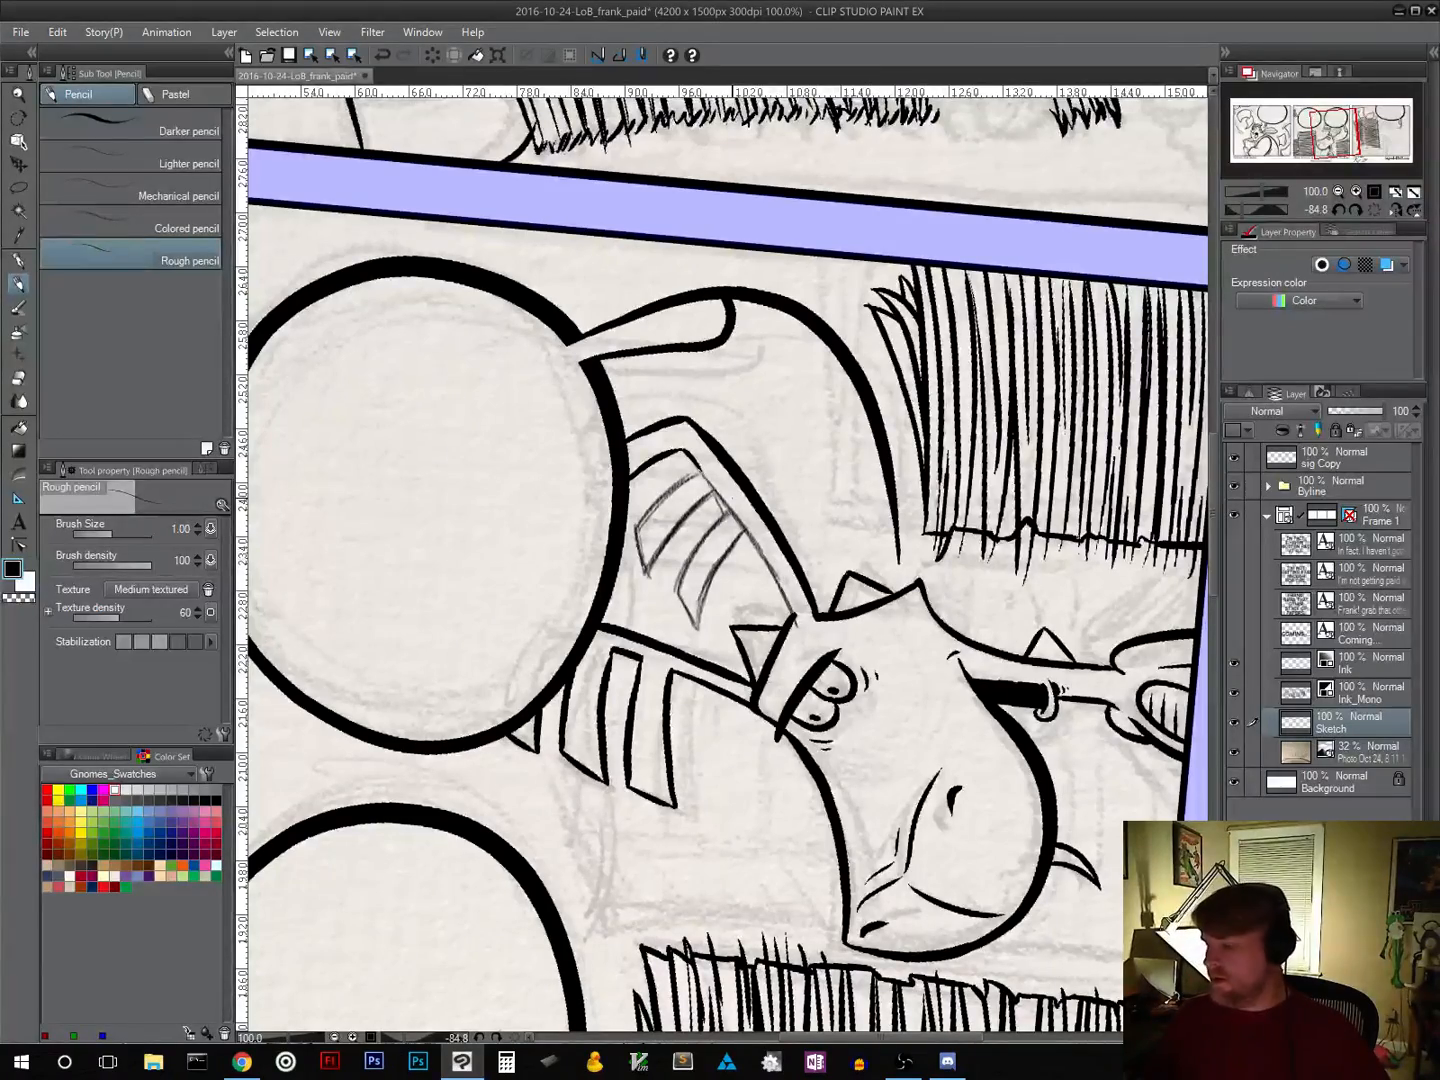
{"action": "left_click", "coordinate": [1373, 212]}
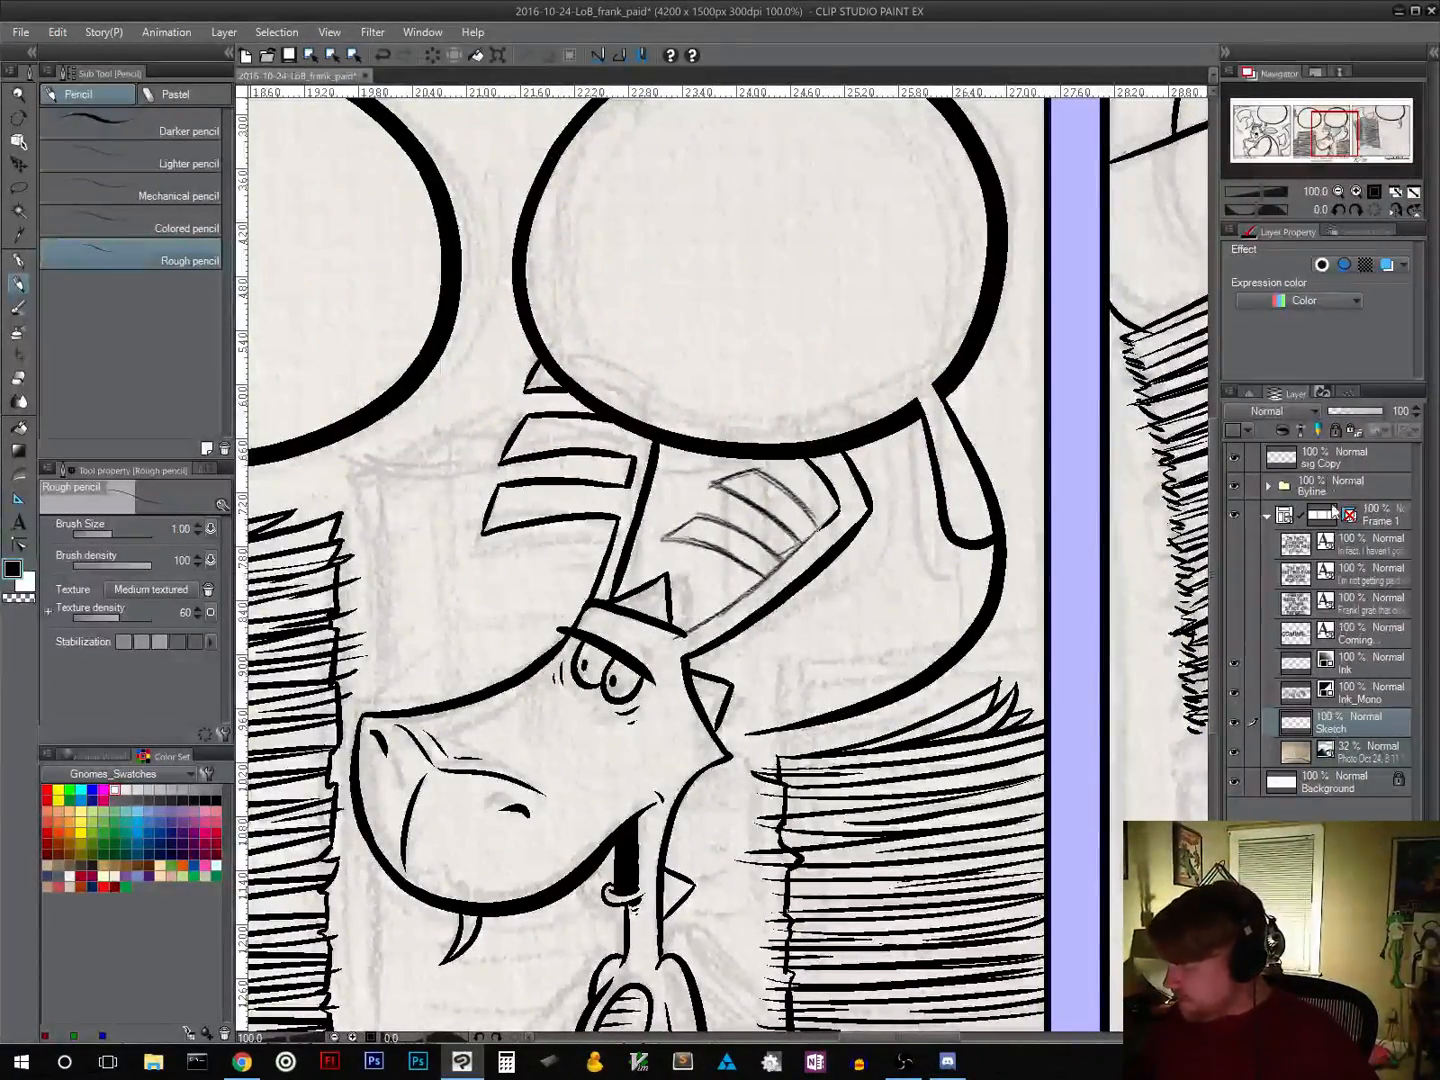
Step: Lower the Sketch layer's opacity to 43% and make the Ink_Mono layer active with the Manga Studio 4 inker brush
{"action": "left_click_drag", "start_coordinate": [1343, 412], "coordinate": [1355, 415]}
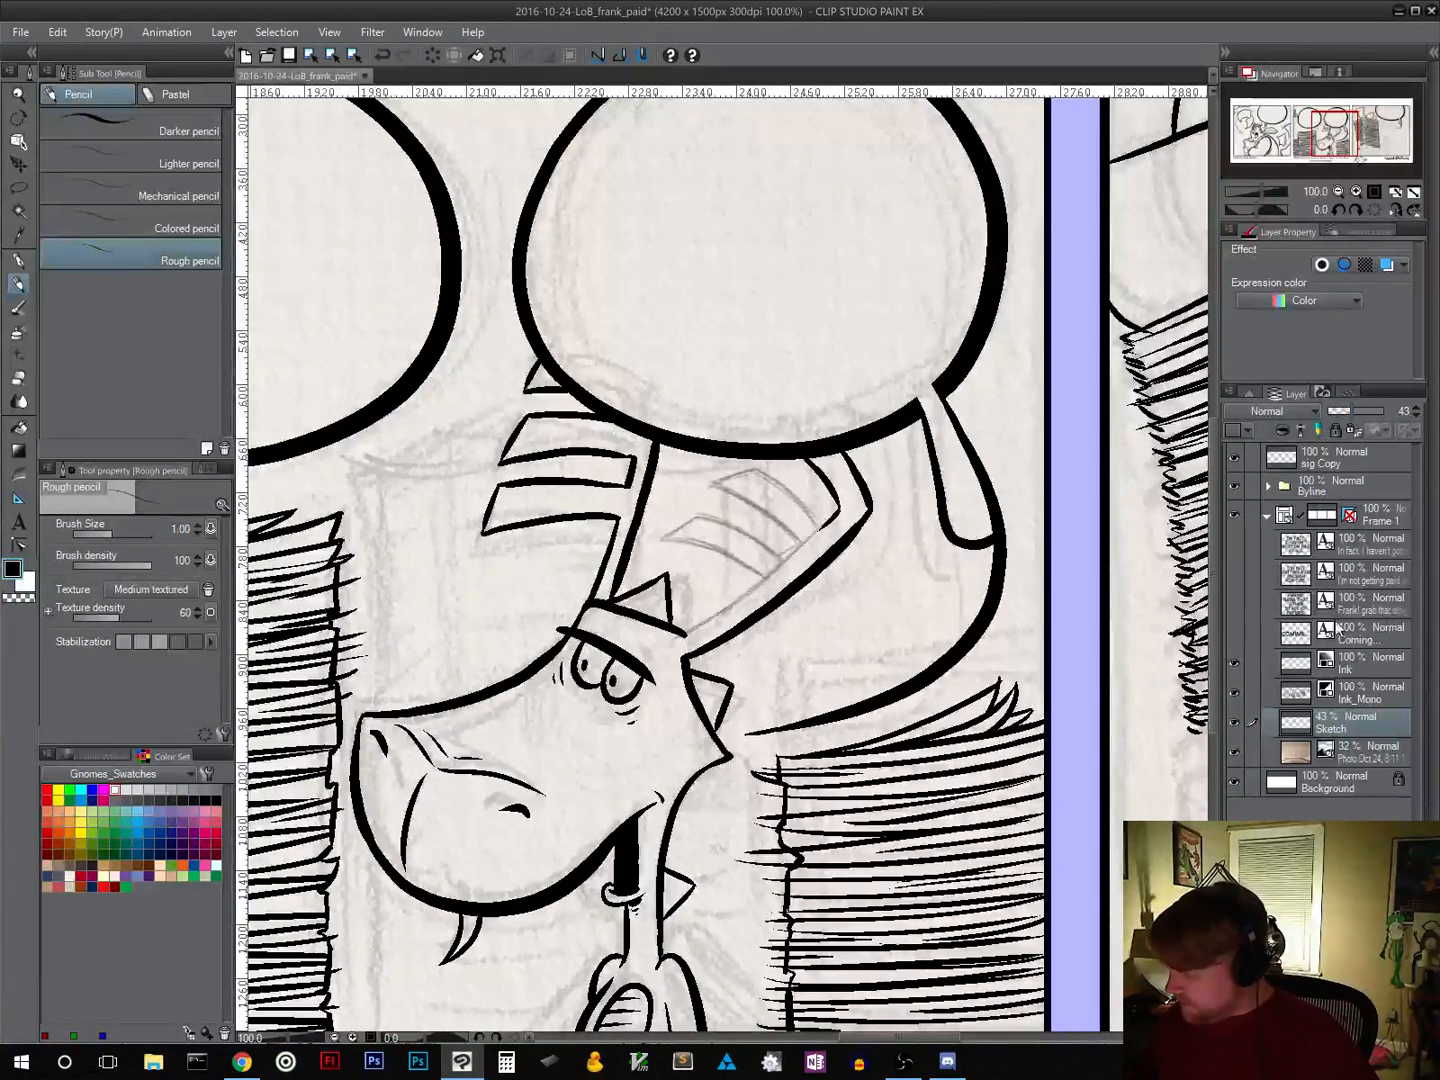
{"action": "left_click", "coordinate": [1362, 698]}
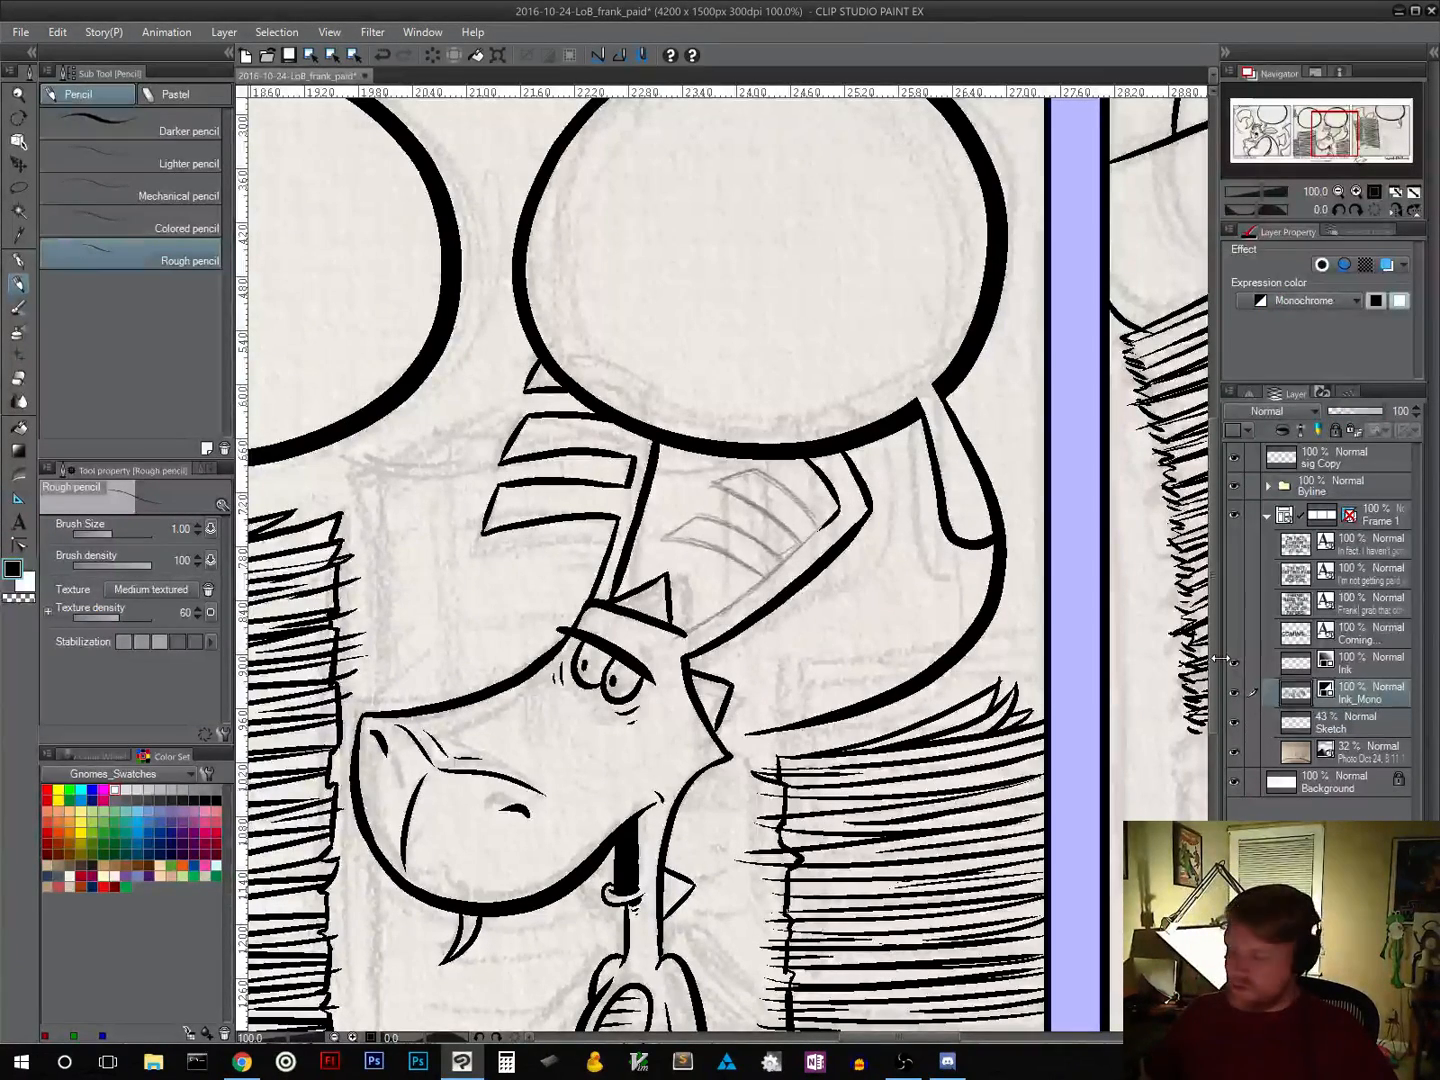
{"action": "left_click", "coordinate": [21, 262]}
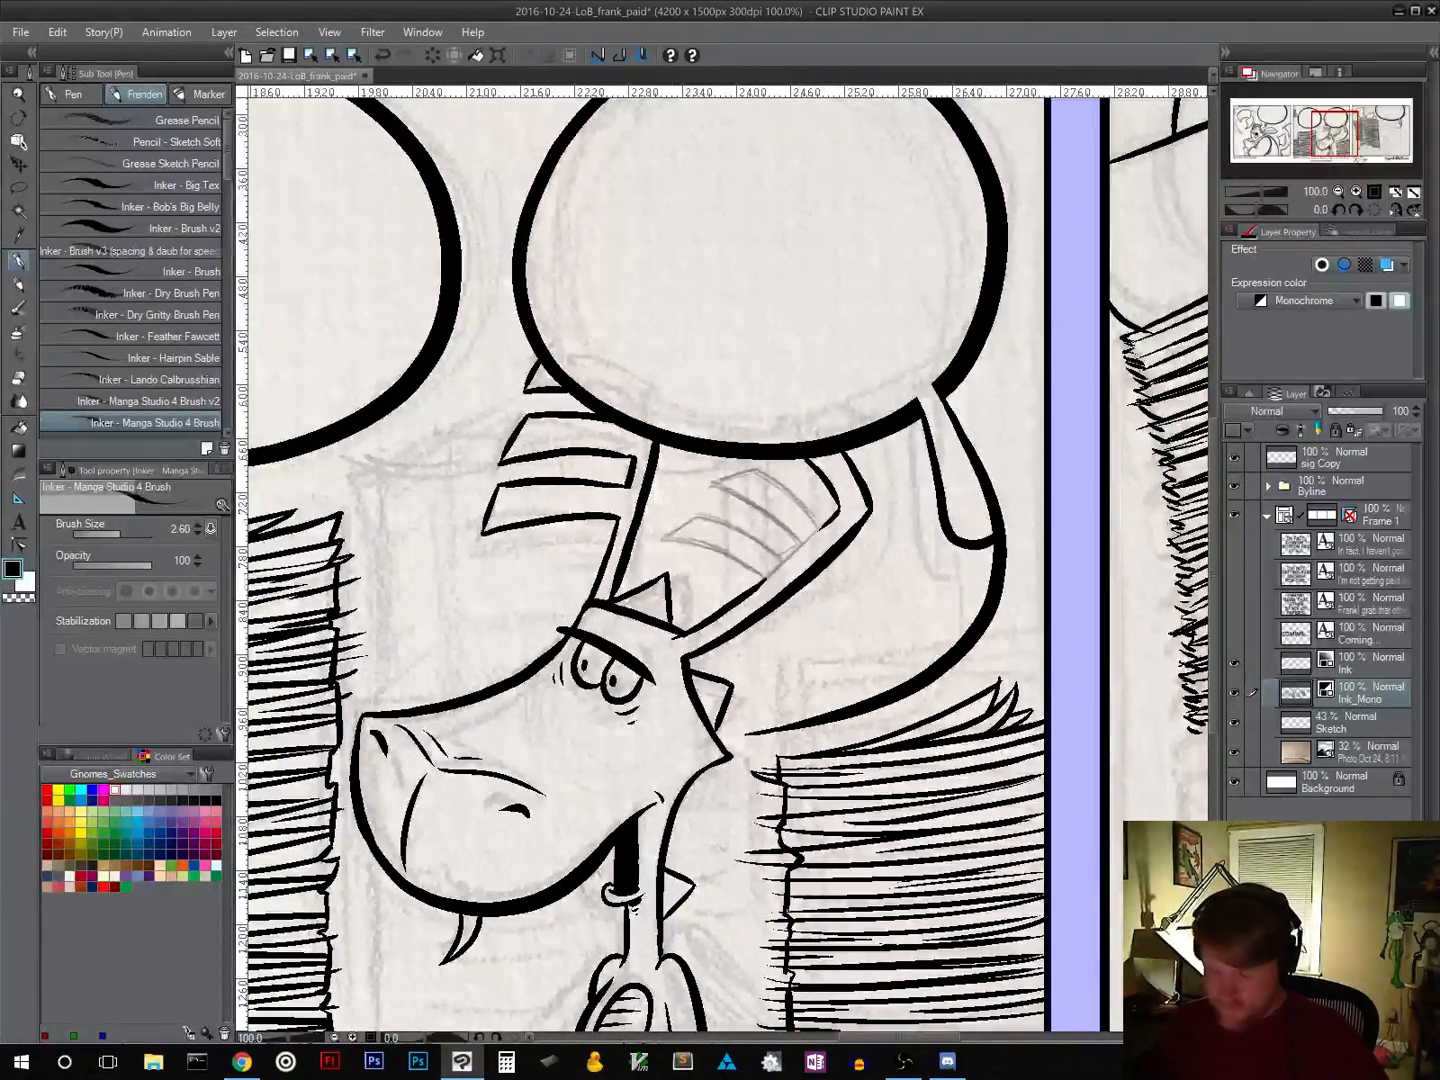
Step: Ink the second antler's curved prongs and its inner edge over the faded sketch, with the canvas rotated for the strokes
{"action": "key", "text": "shift+space"}
{"action": "left_click_drag", "start_coordinate": [900, 640], "coordinate": [863, 433]}
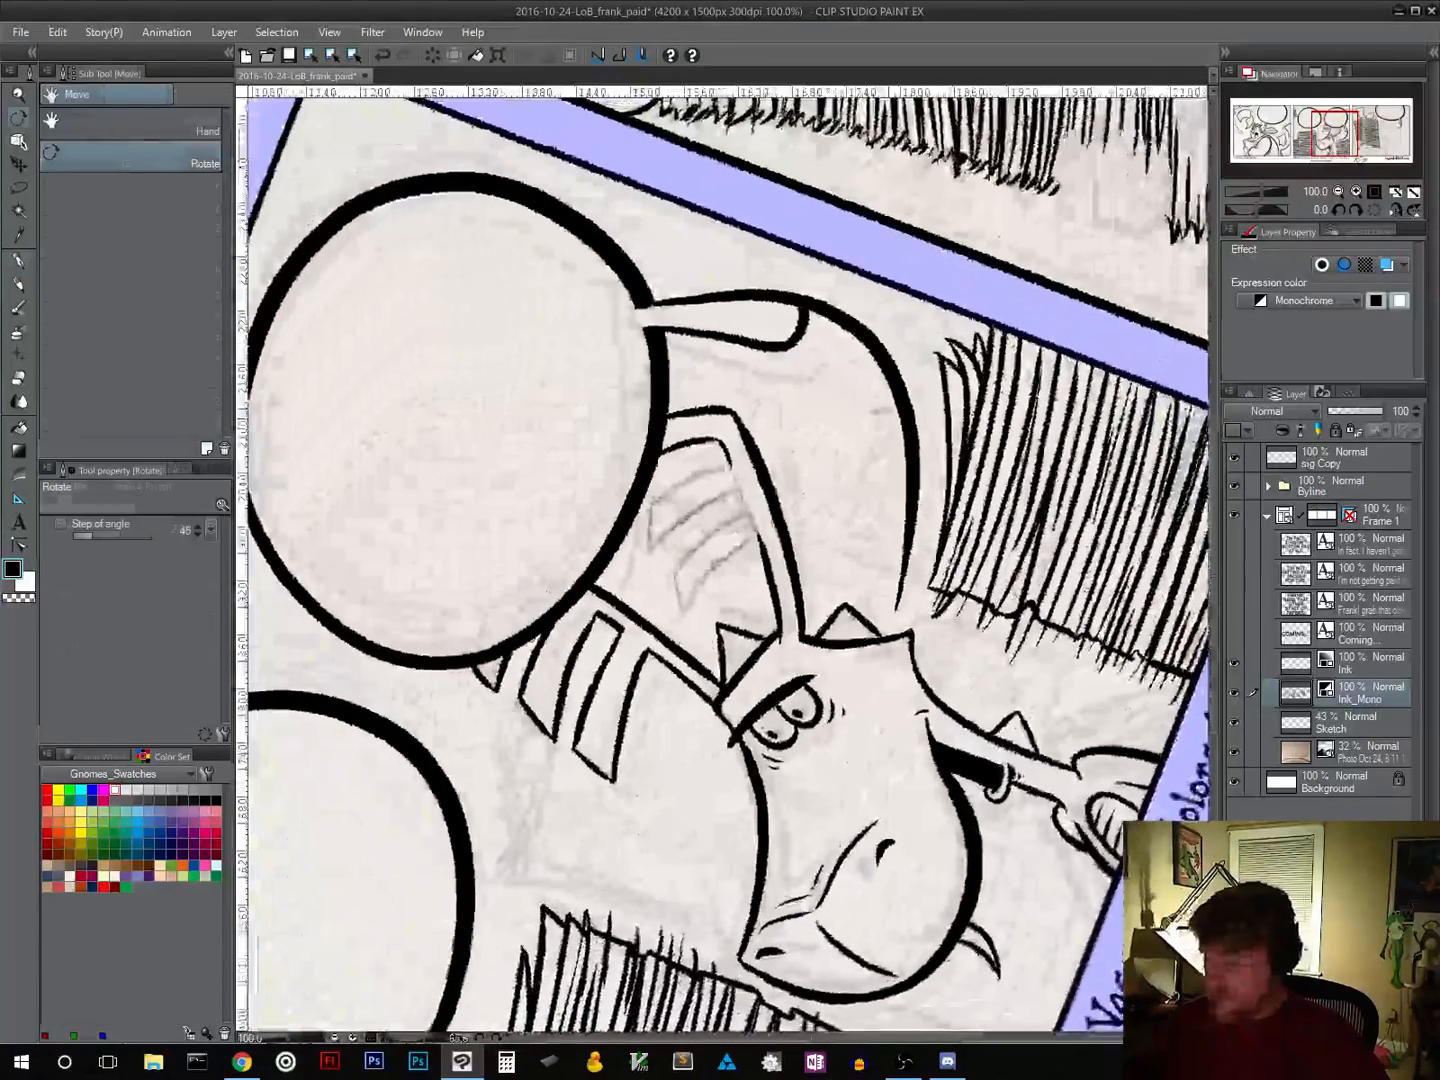
{"action": "left_click_drag", "start_coordinate": [676, 577], "coordinate": [681, 608]}
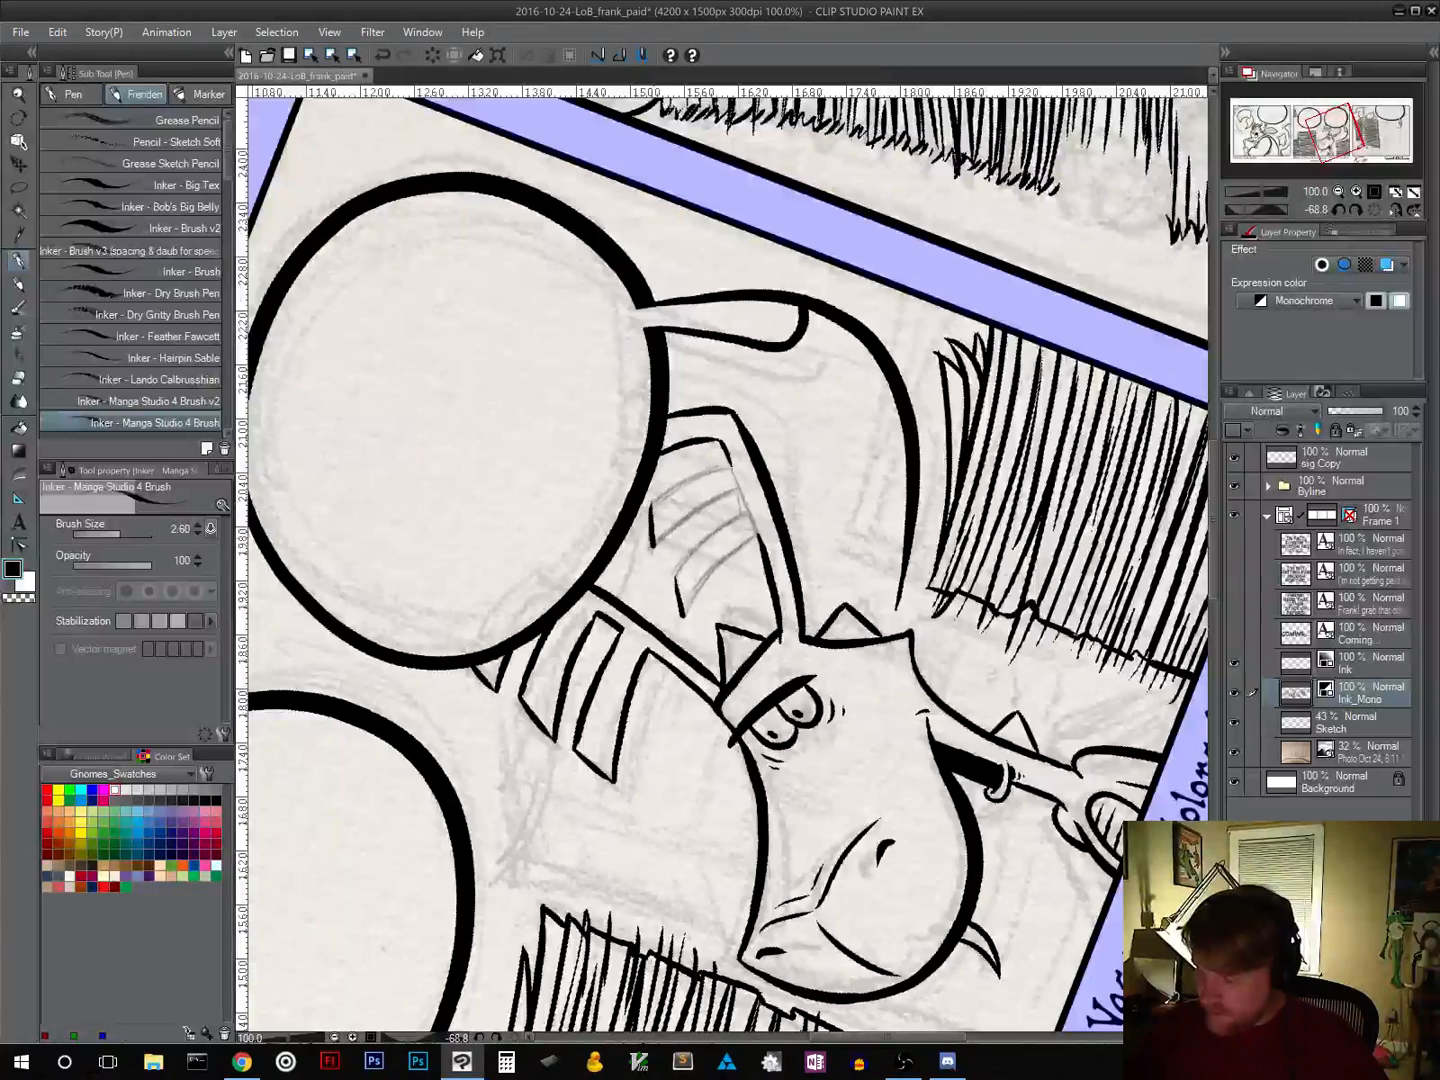
{"action": "left_click_drag", "start_coordinate": [677, 578], "coordinate": [750, 515]}
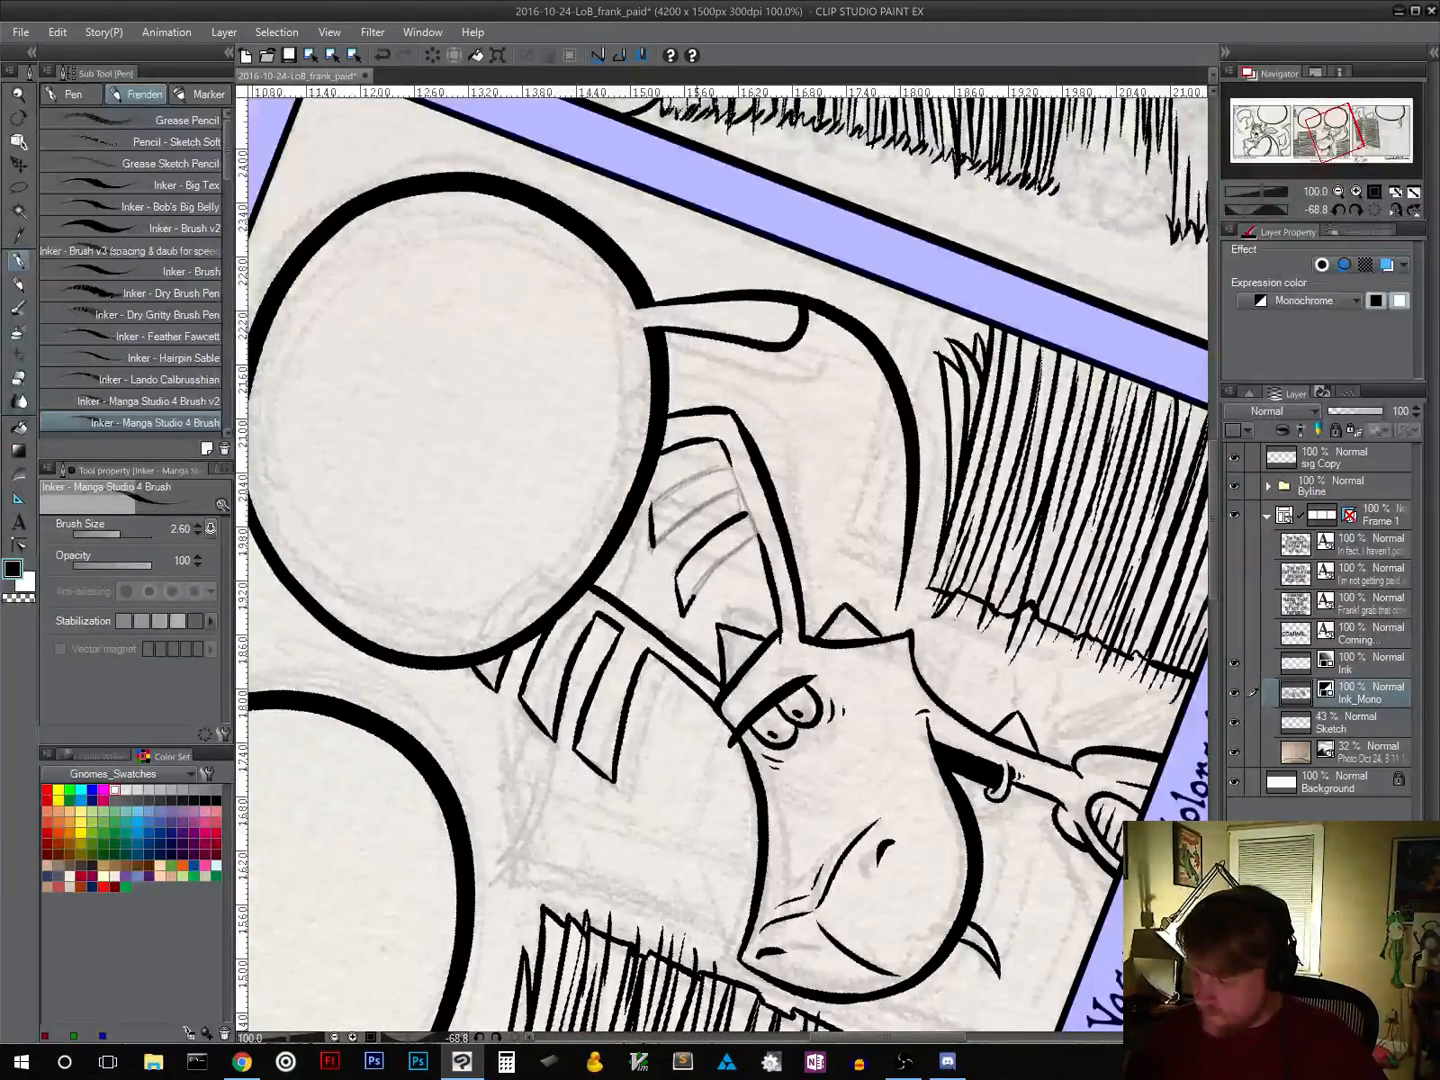
{"action": "left_click_drag", "start_coordinate": [692, 597], "coordinate": [760, 532]}
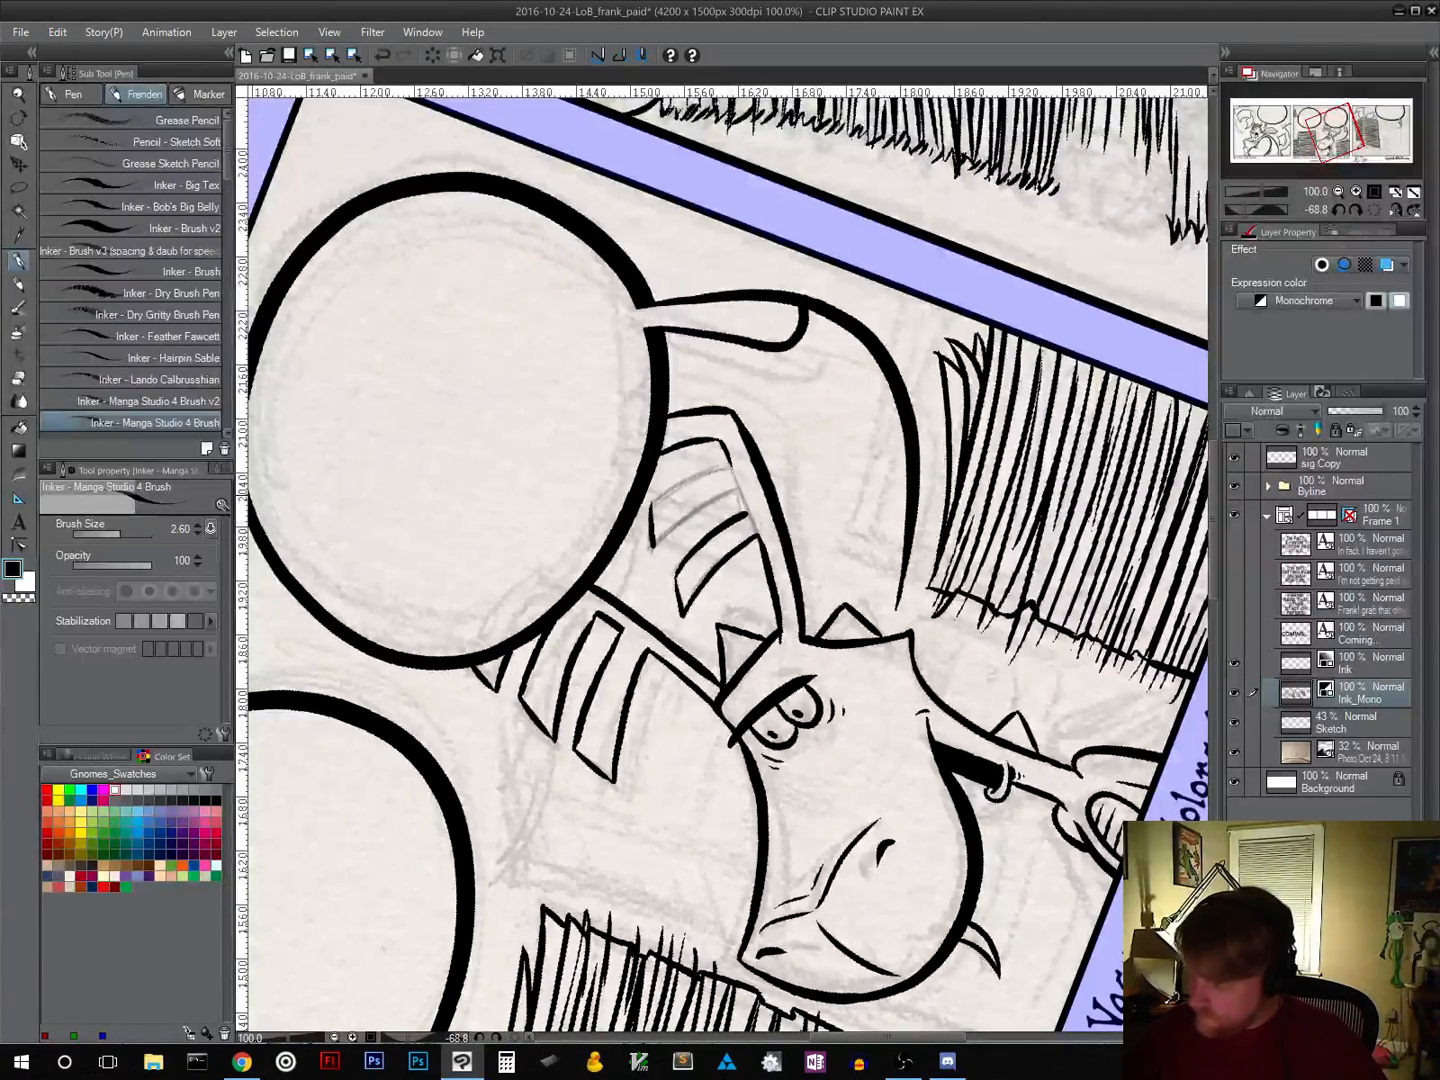
{"action": "left_click_drag", "start_coordinate": [1121, 97], "coordinate": [1111, 132]}
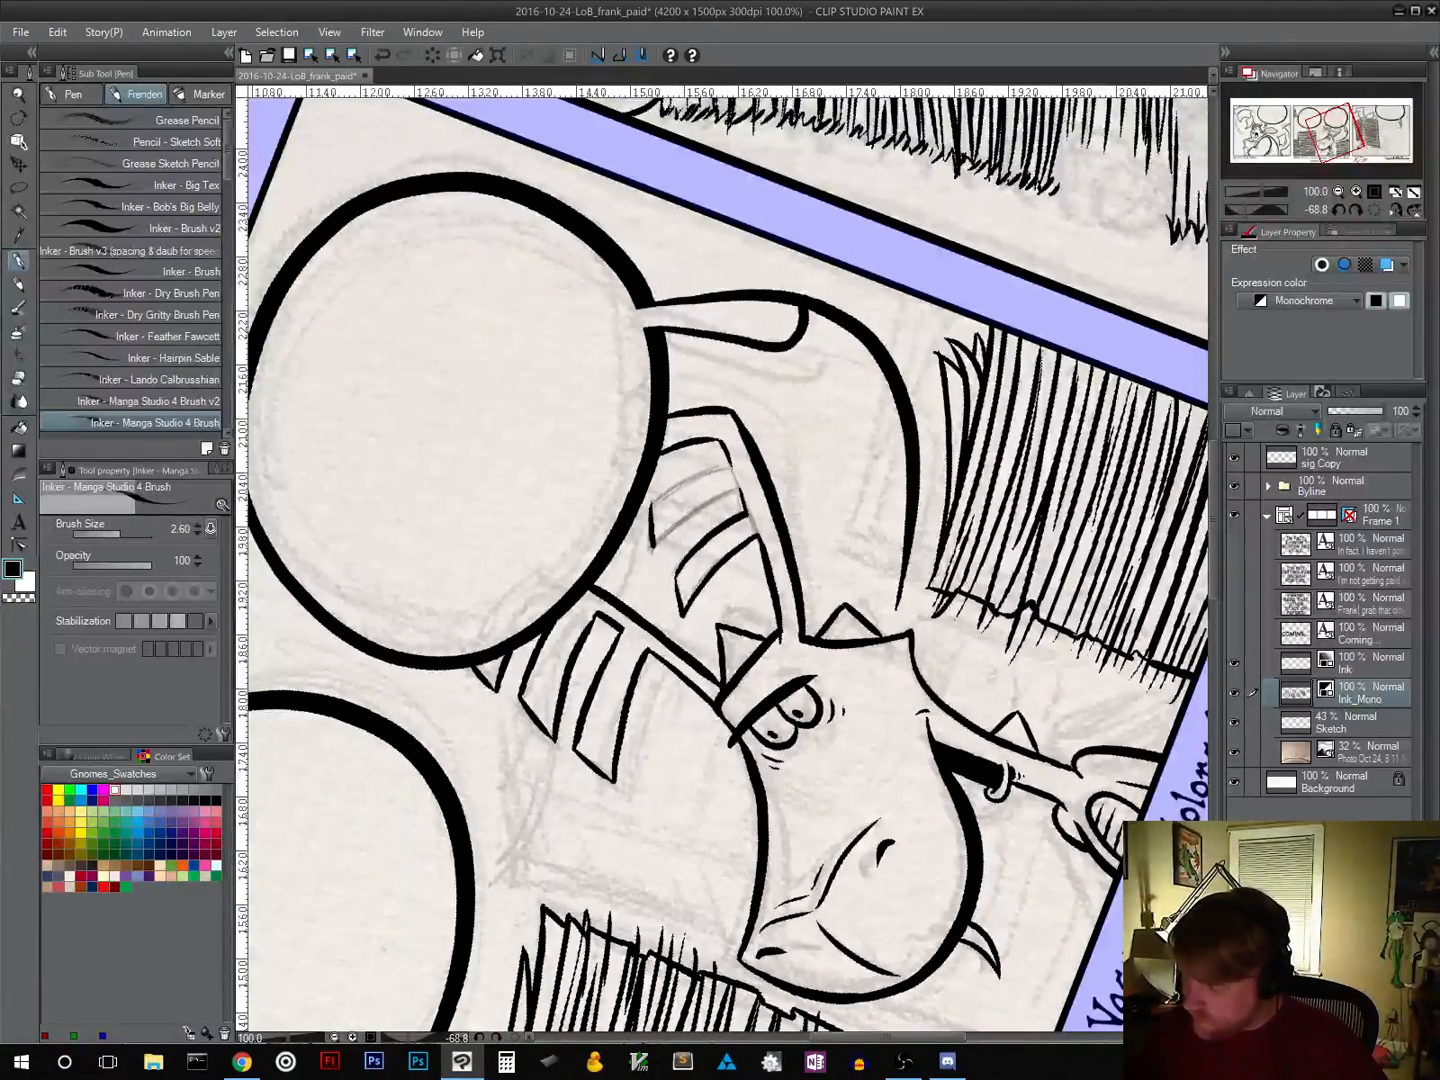
{"action": "mouse_move", "coordinate": [652, 547]}
{"action": "left_mouse_down"}
{"action": "mouse_move", "coordinate": [740, 487]}
{"action": "mouse_move", "coordinate": [707, 471]}
{"action": "left_mouse_up"}
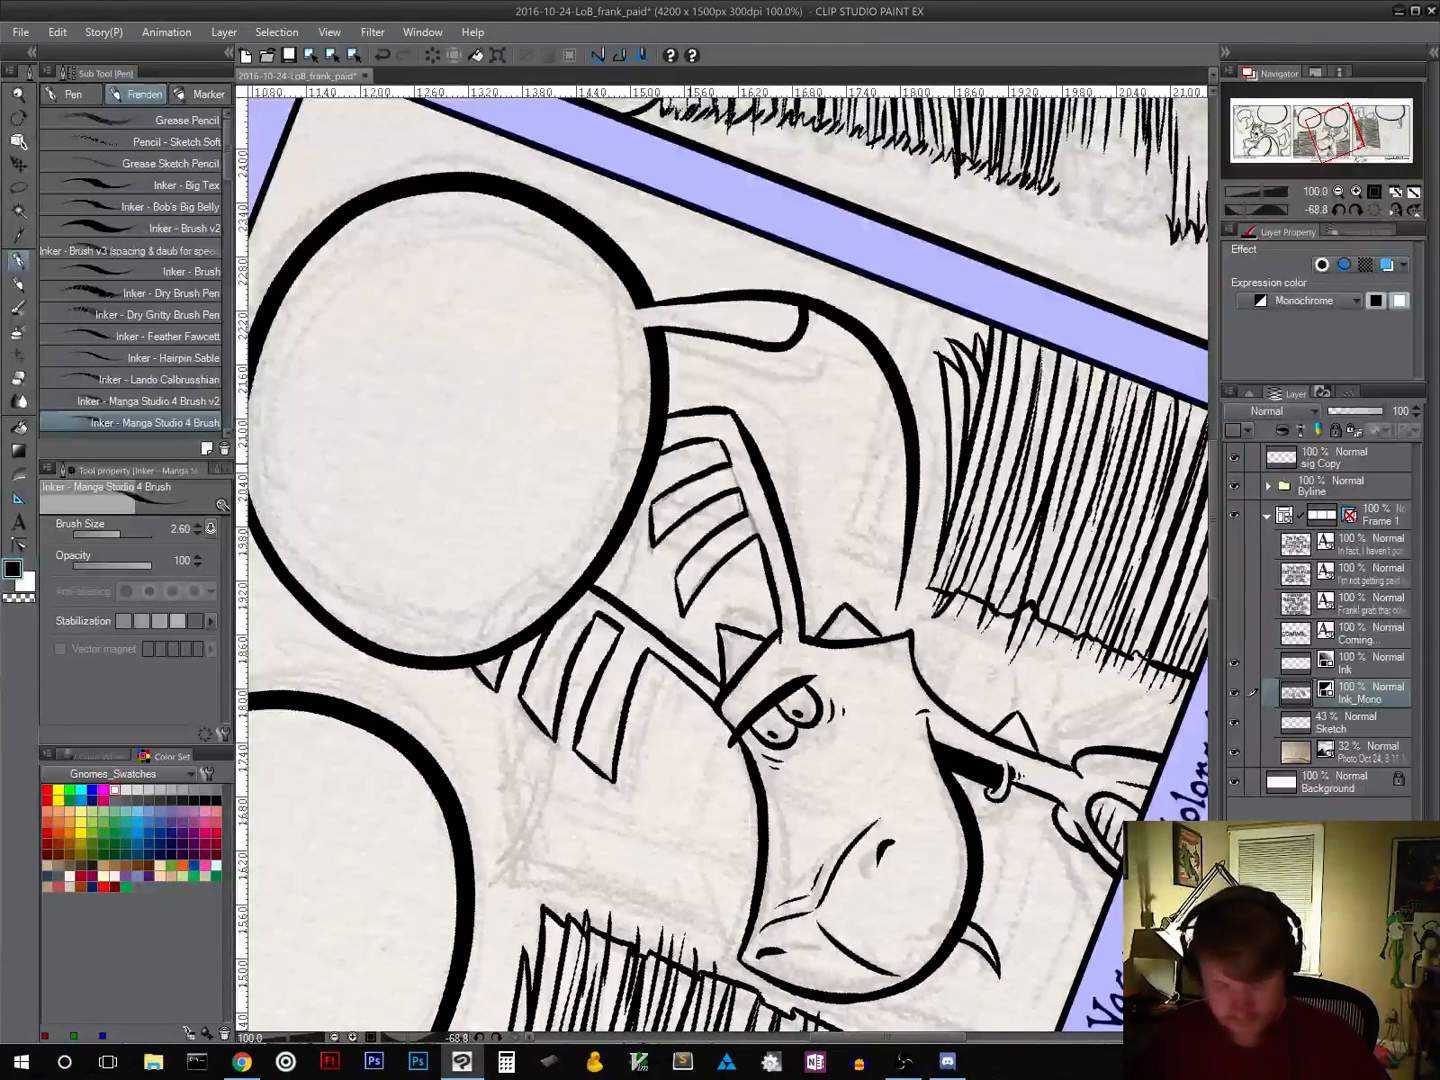
{"action": "key", "text": "r"}
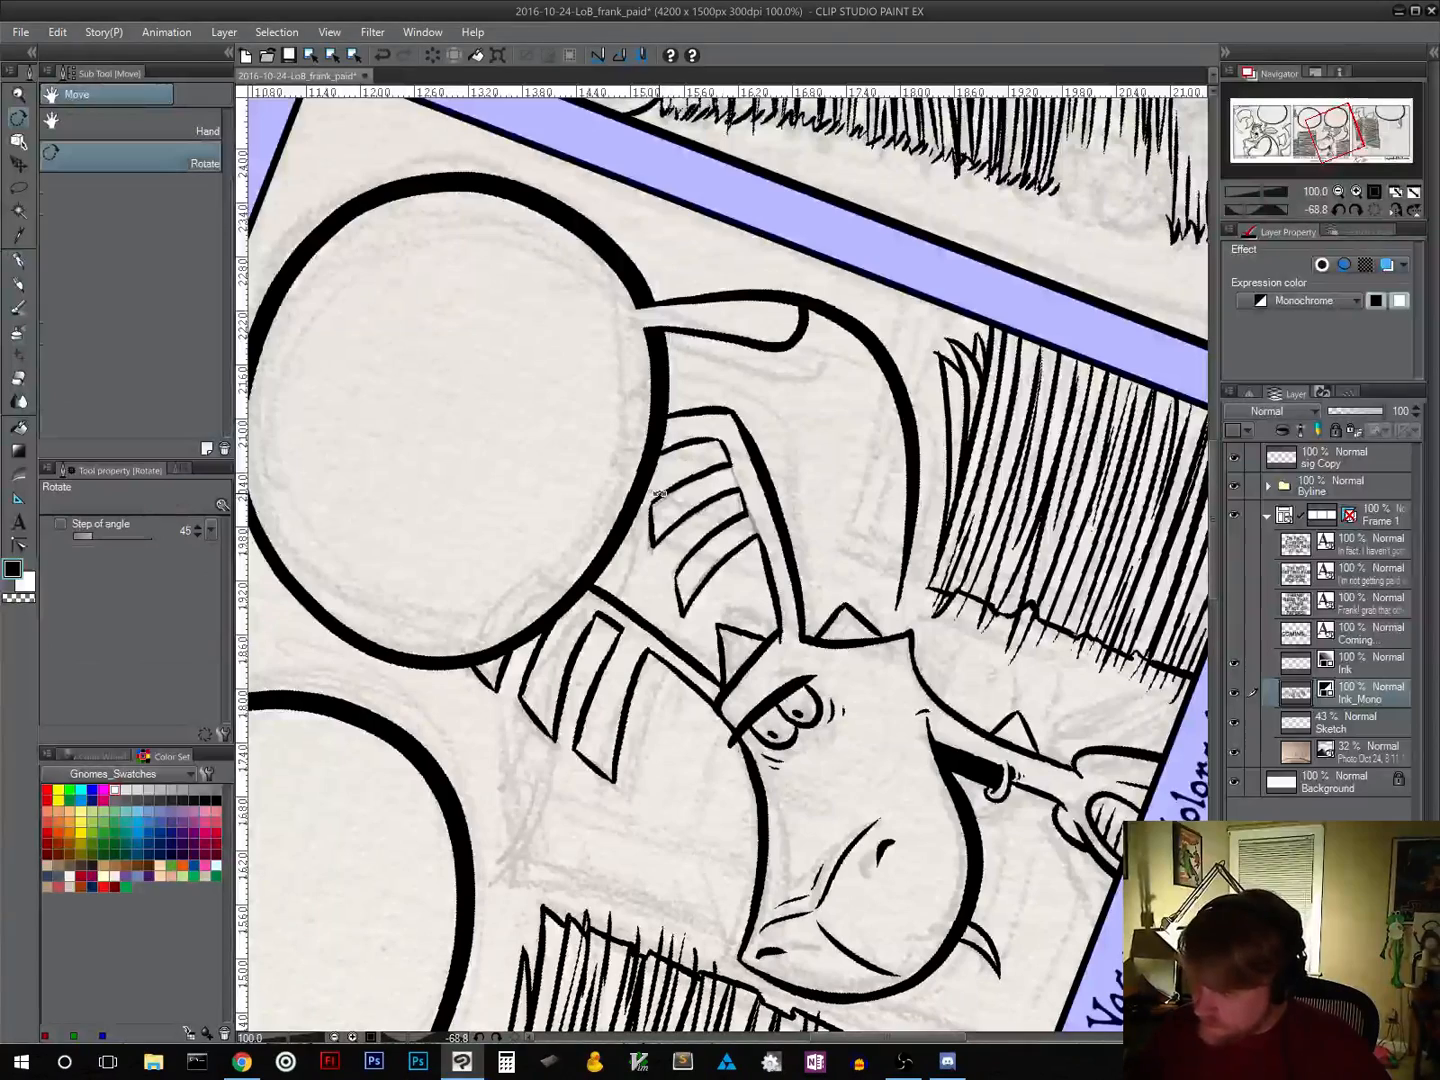
{"action": "key", "text": "p"}
{"action": "key", "text": "ctrl+z"}
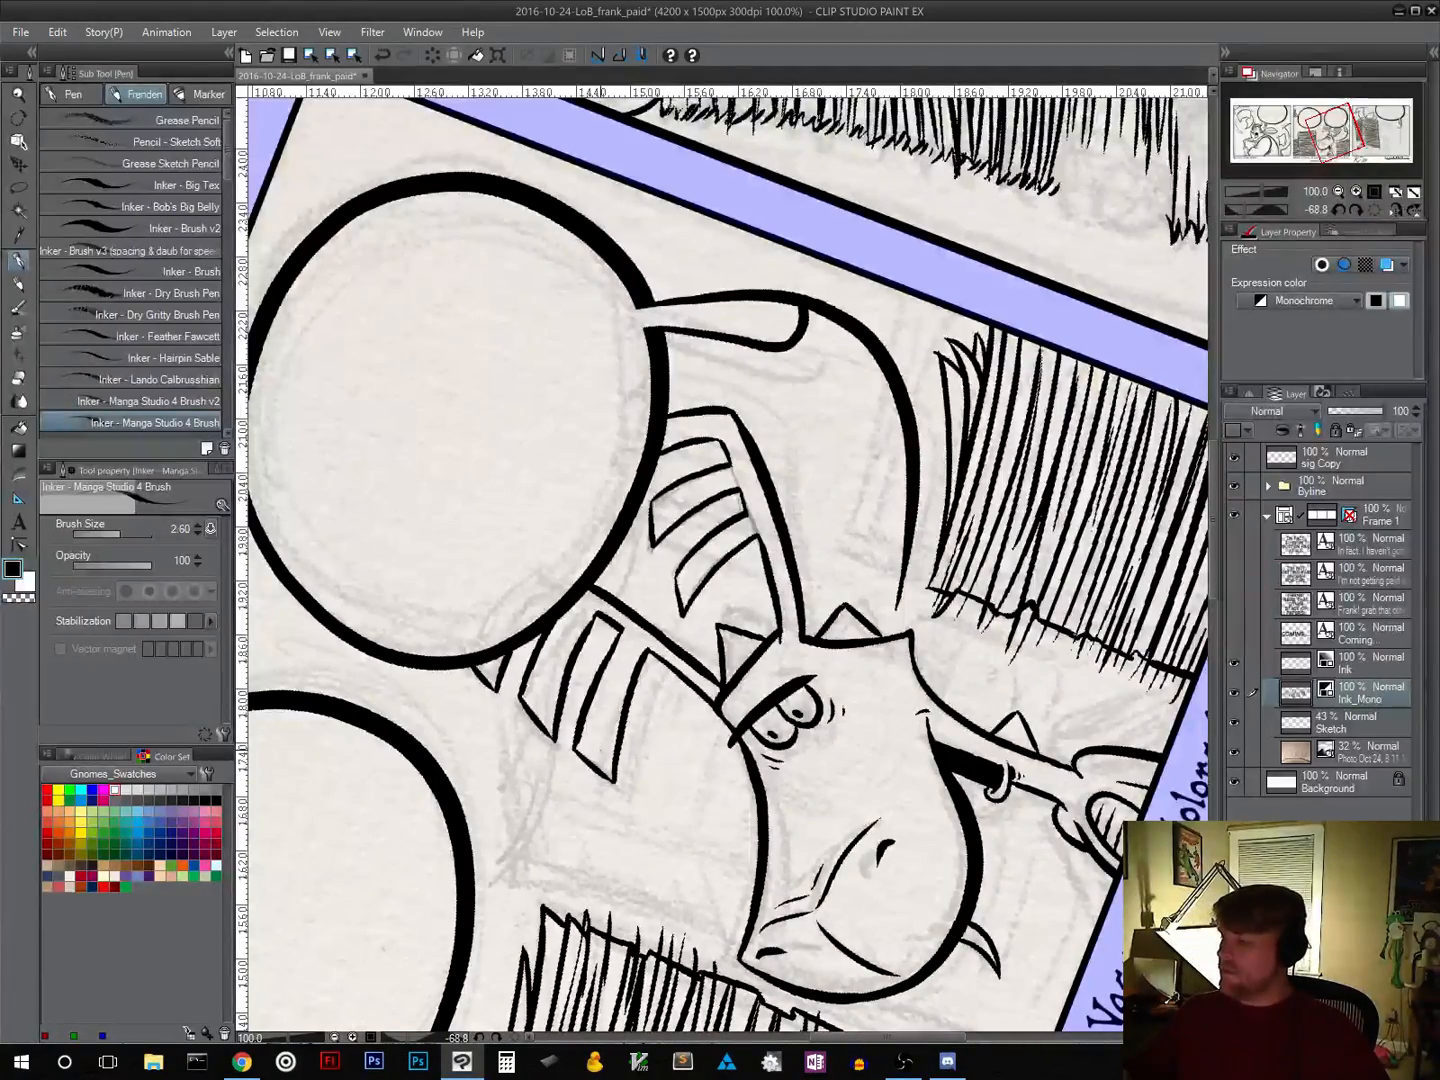
Step: Reset the canvas rotation and save the comic strip file
{"action": "left_click", "coordinate": [1372, 209]}
{"action": "left_click", "coordinate": [1338, 192]}
{"action": "left_click", "coordinate": [1339, 192]}
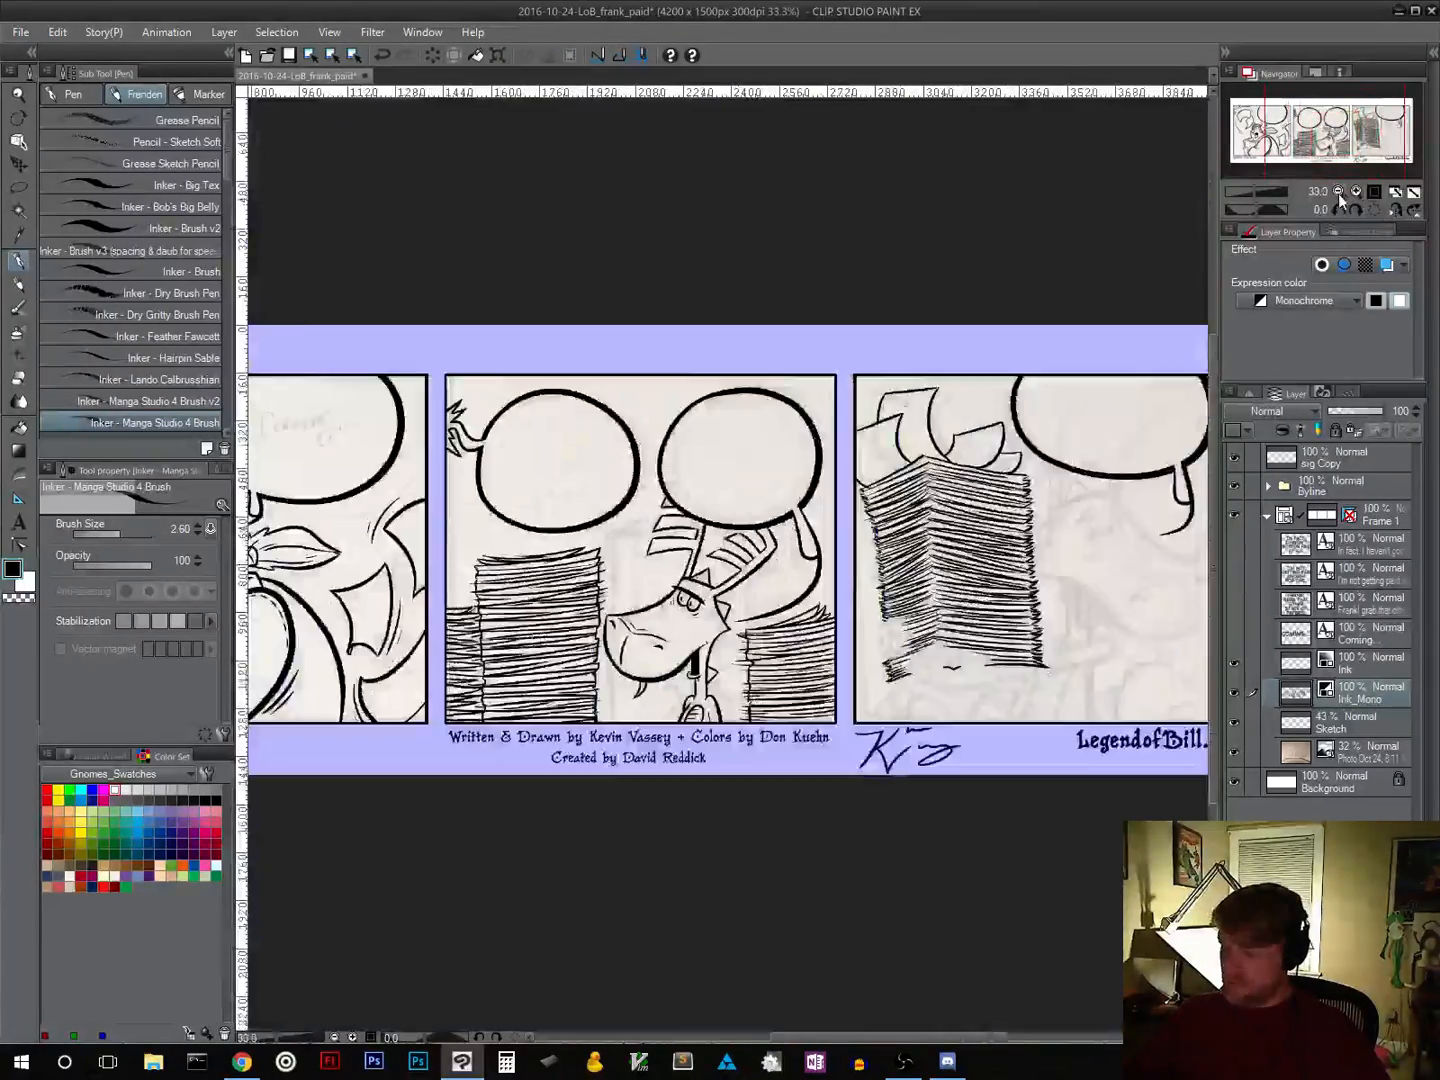
{"action": "left_click", "coordinate": [1339, 193]}
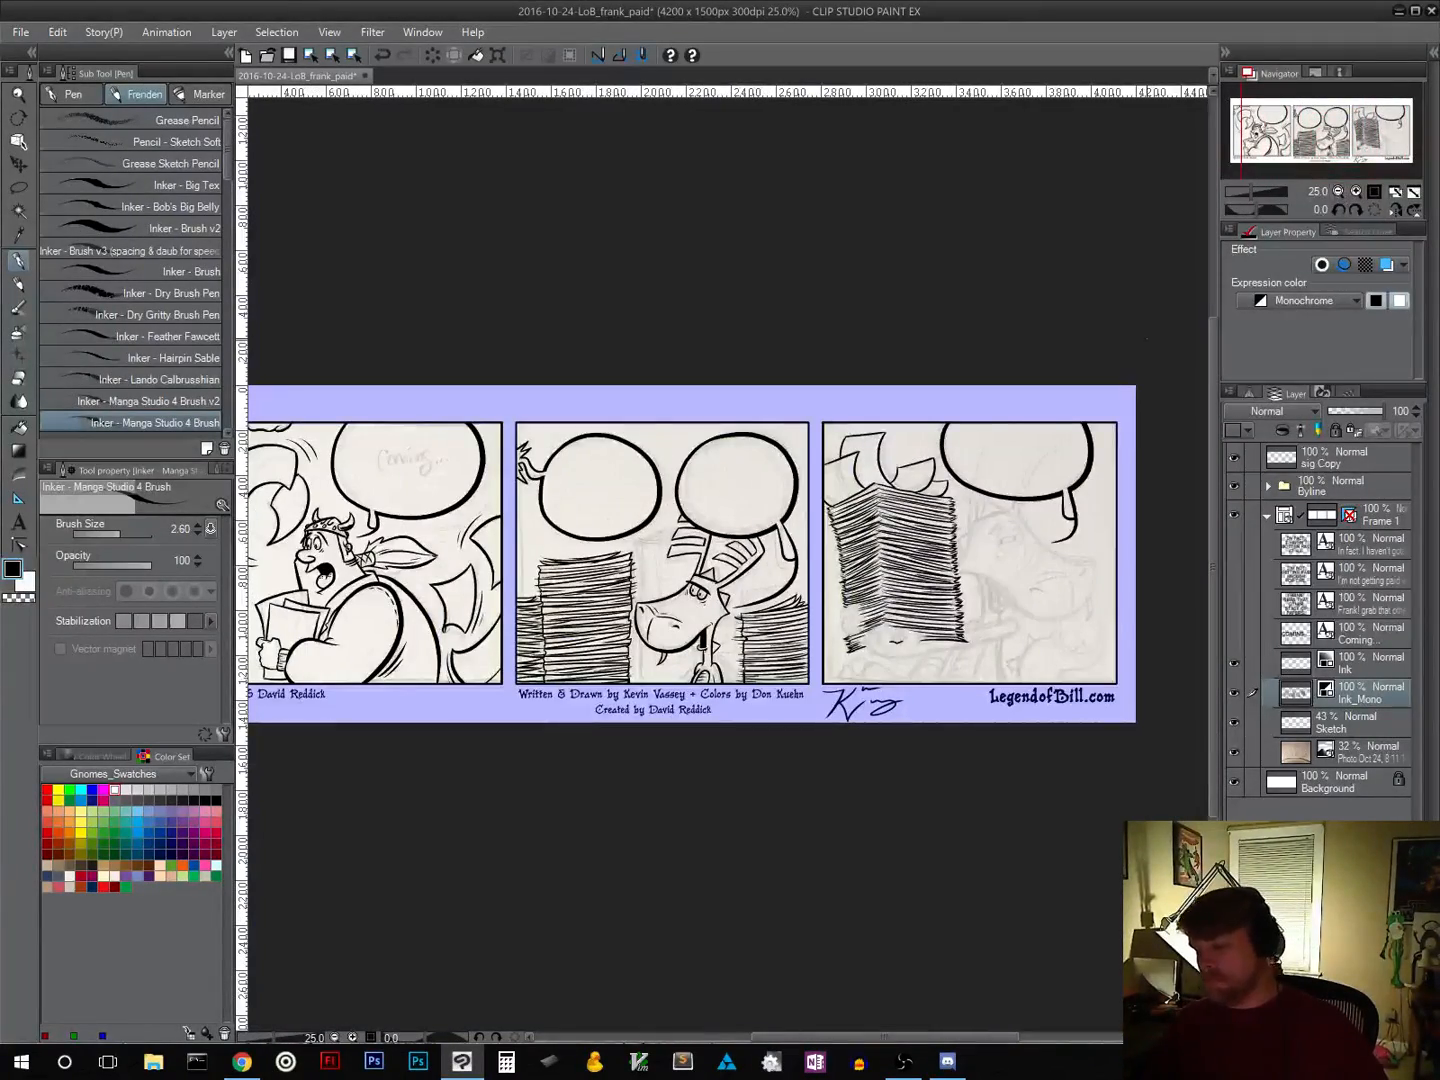
{"action": "left_click", "coordinate": [291, 58]}
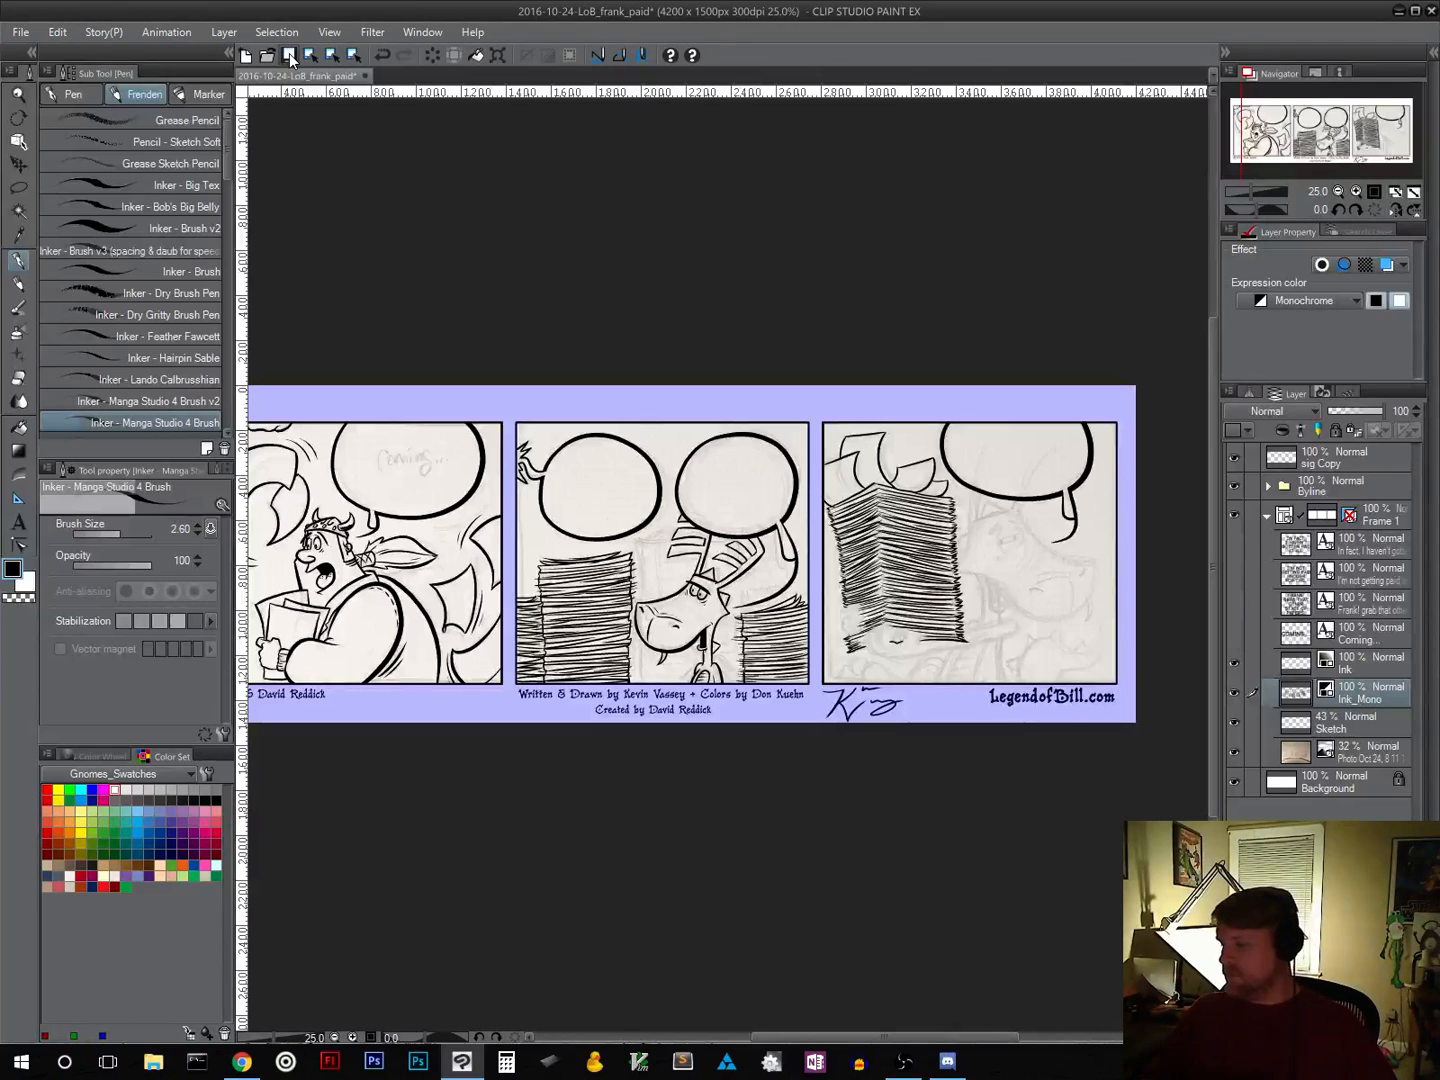
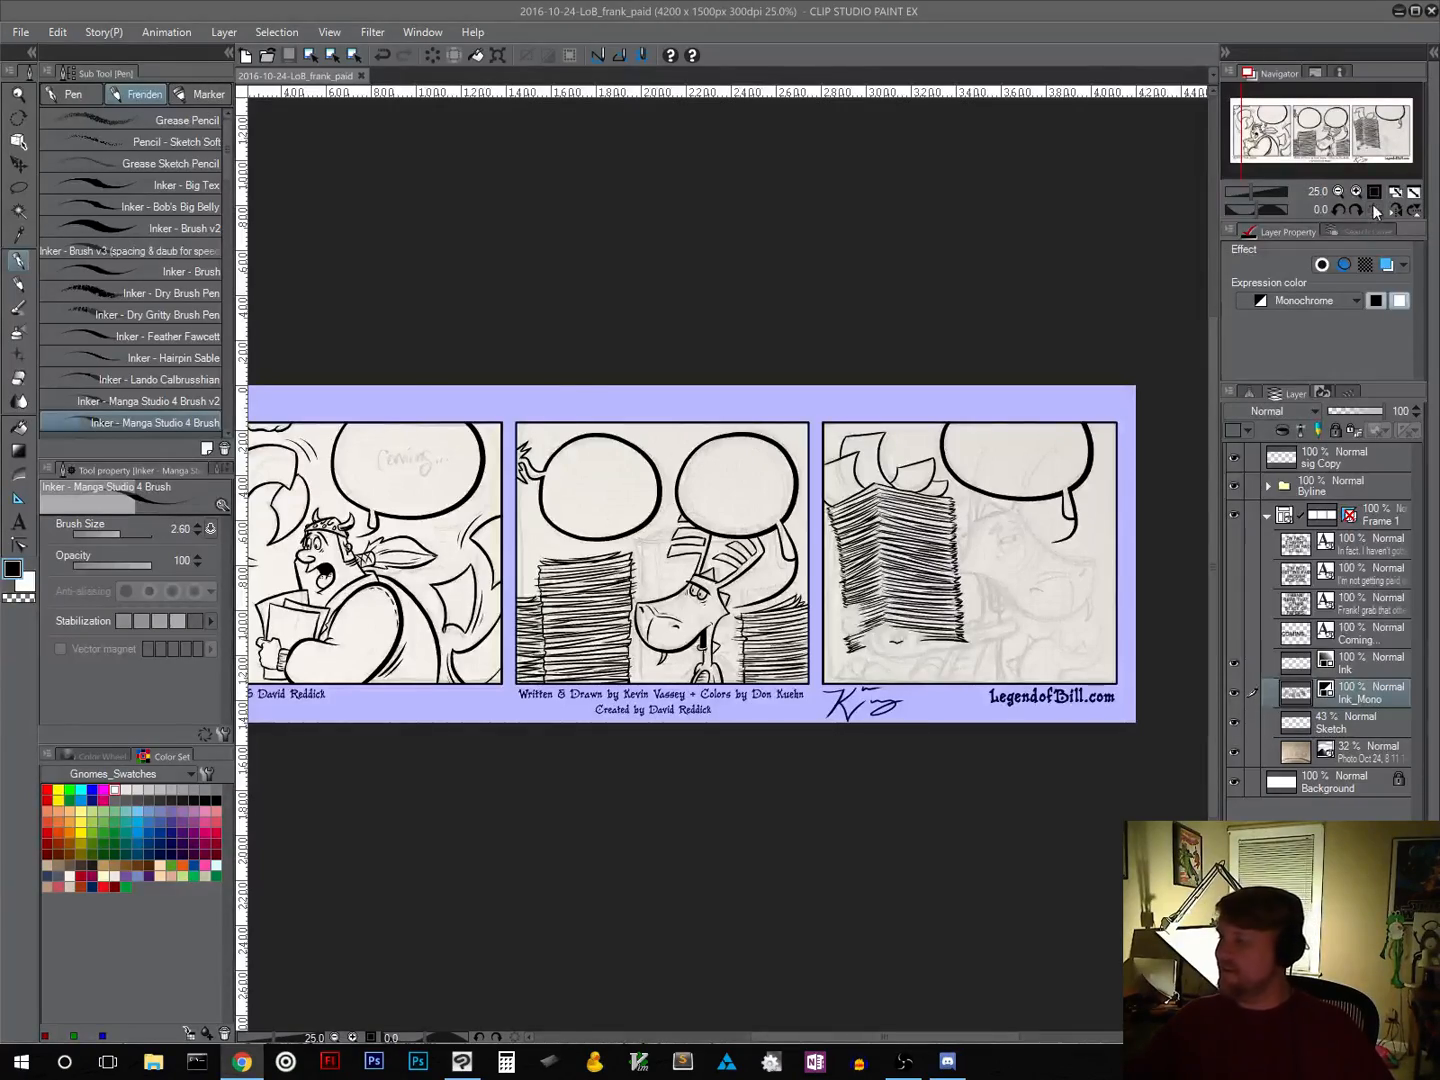
Step: Ink two small triangular spikes down the back of the creature's neck in the second panel
{"action": "left_click", "coordinate": [1374, 192]}
{"action": "left_click_drag", "start_coordinate": [740, 863], "coordinate": [713, 607]}
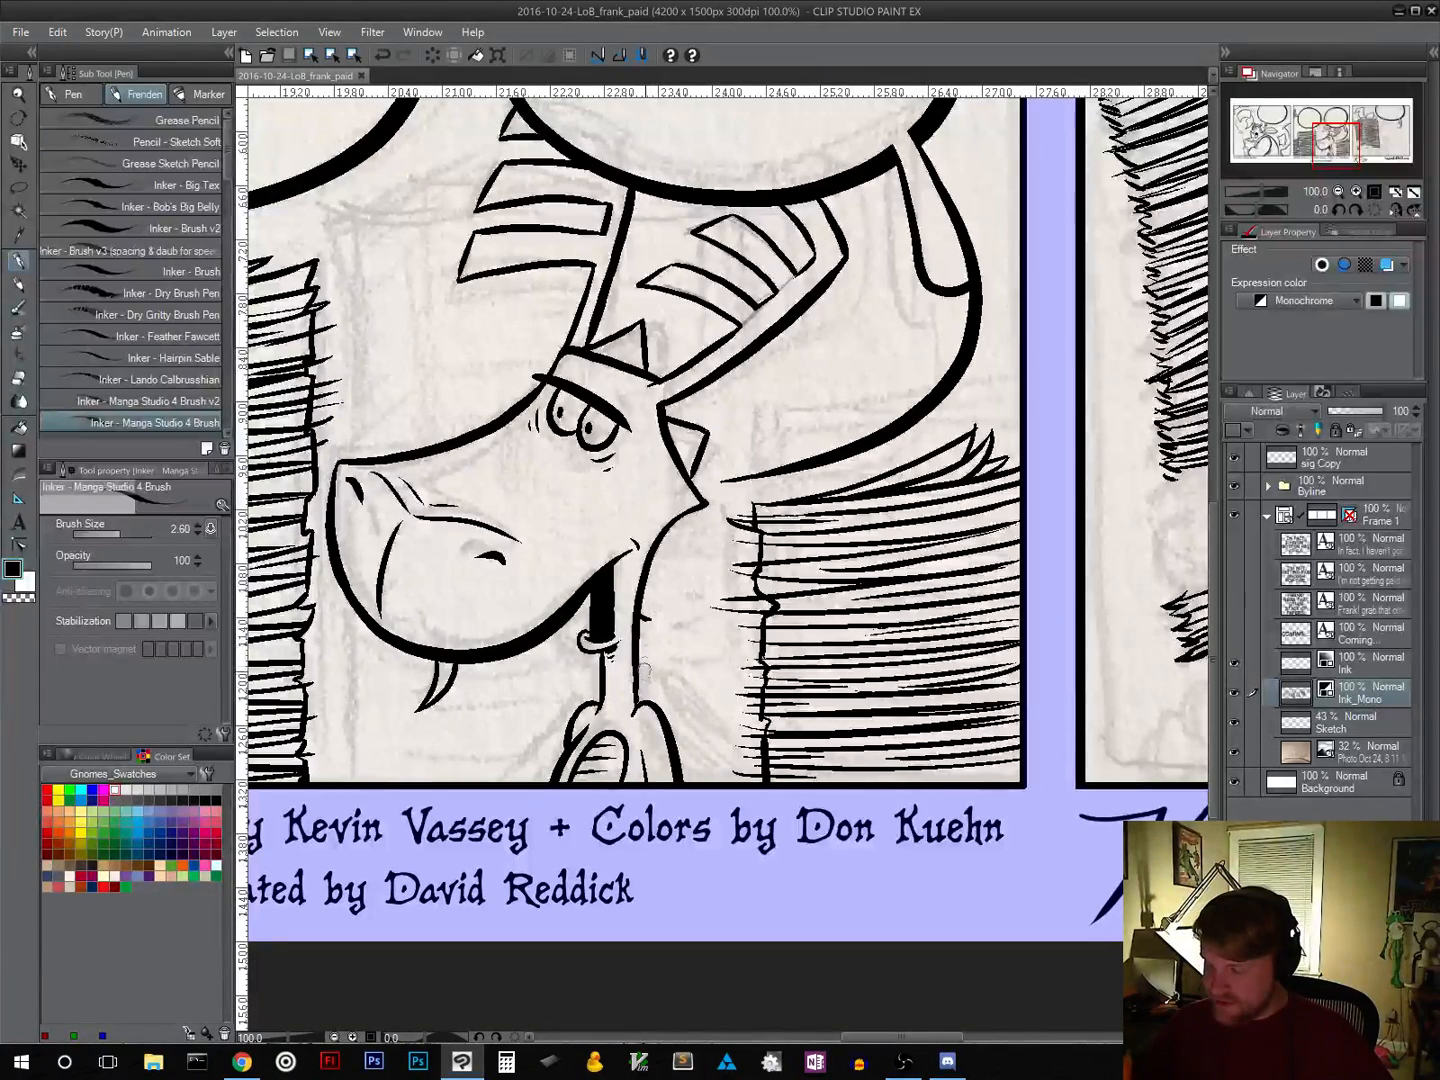
{"action": "left_click", "coordinate": [681, 595]}
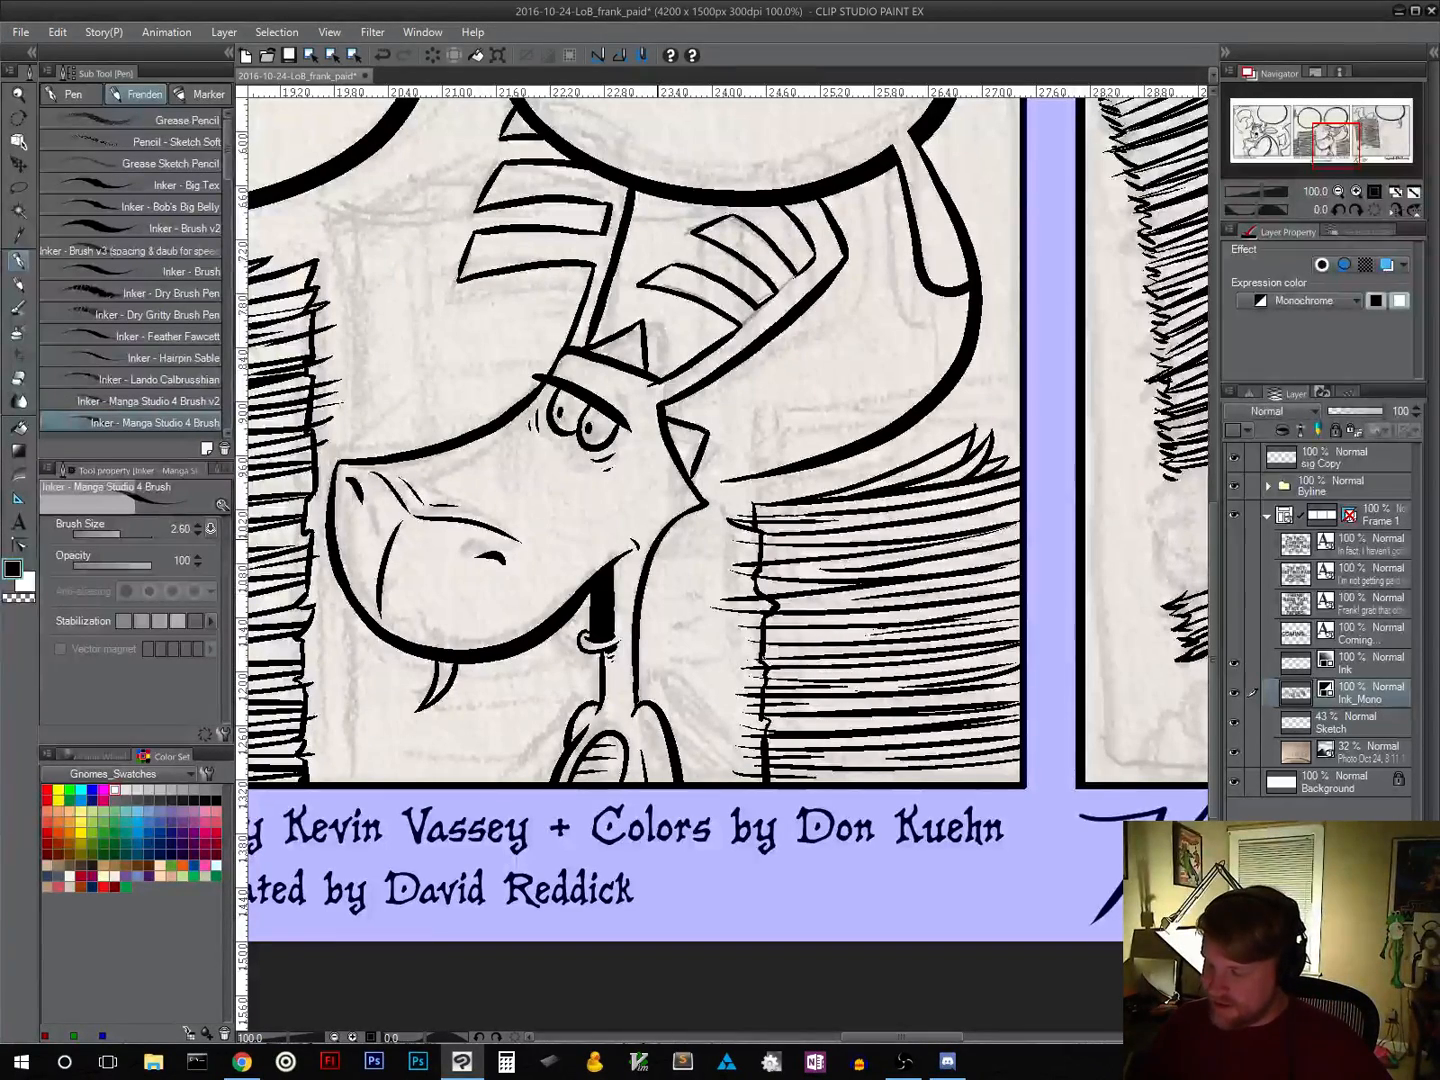
{"action": "left_click_drag", "start_coordinate": [658, 546], "coordinate": [682, 574]}
{"action": "left_click_drag", "start_coordinate": [681, 574], "coordinate": [644, 602]}
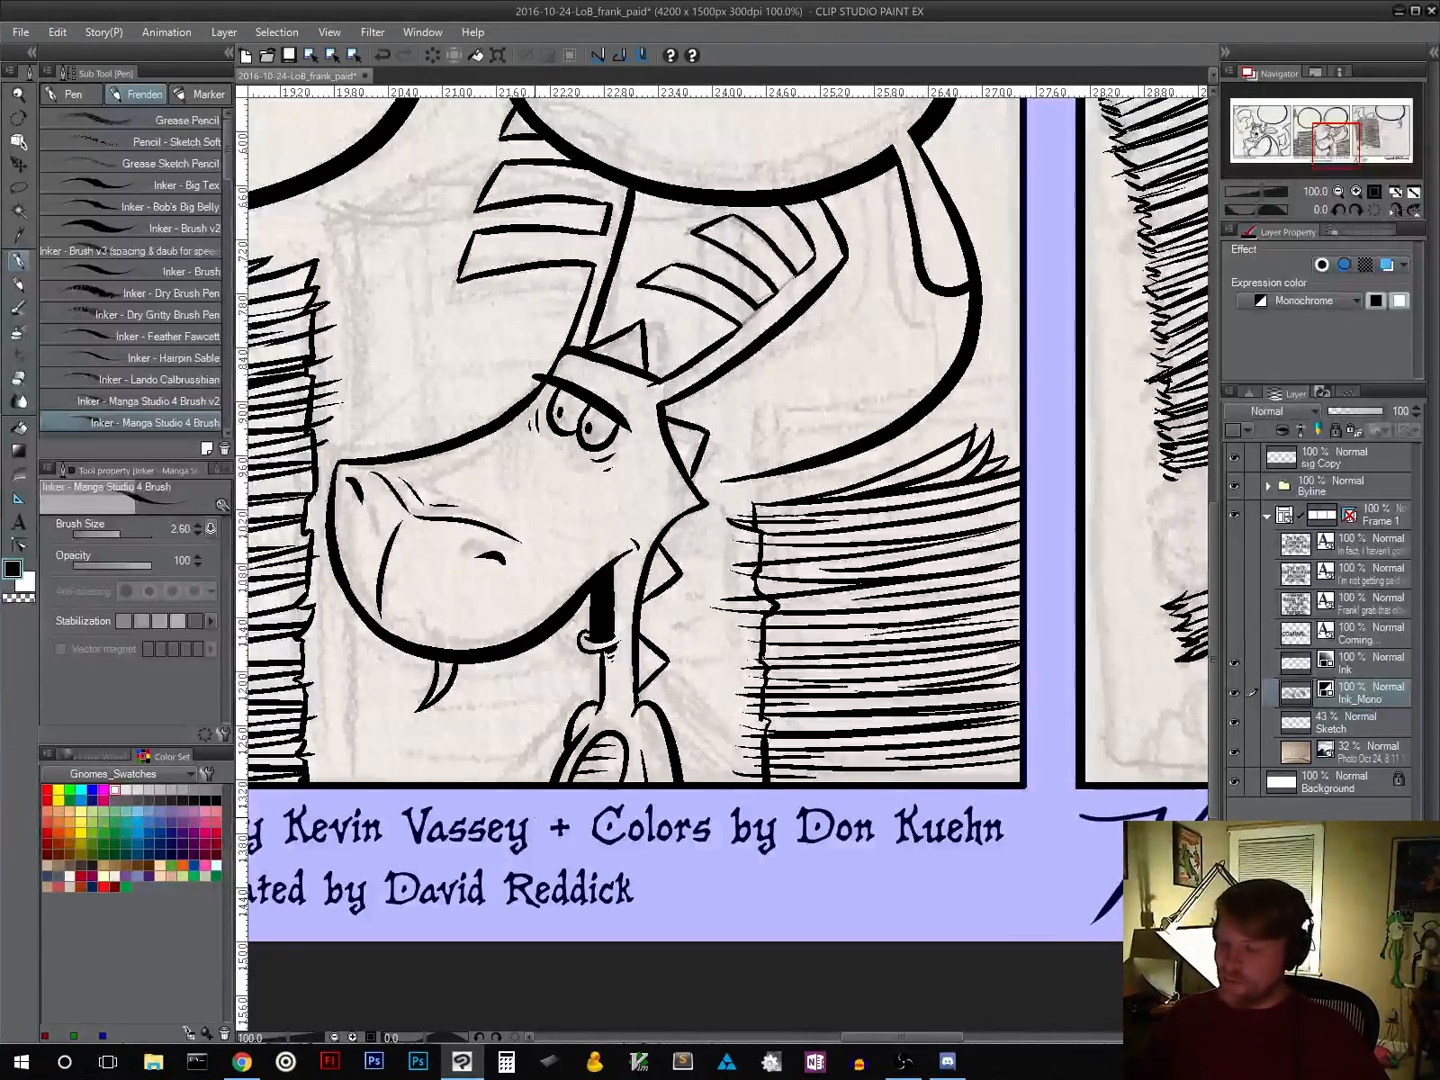
Step: Ink three stacked rounded fingers gripping the left edge of the third panel's paper stack near its base
{"action": "left_click_drag", "start_coordinate": [690, 634], "coordinate": [863, 762]}
{"action": "left_click_drag", "start_coordinate": [1009, 719], "coordinate": [690, 744]}
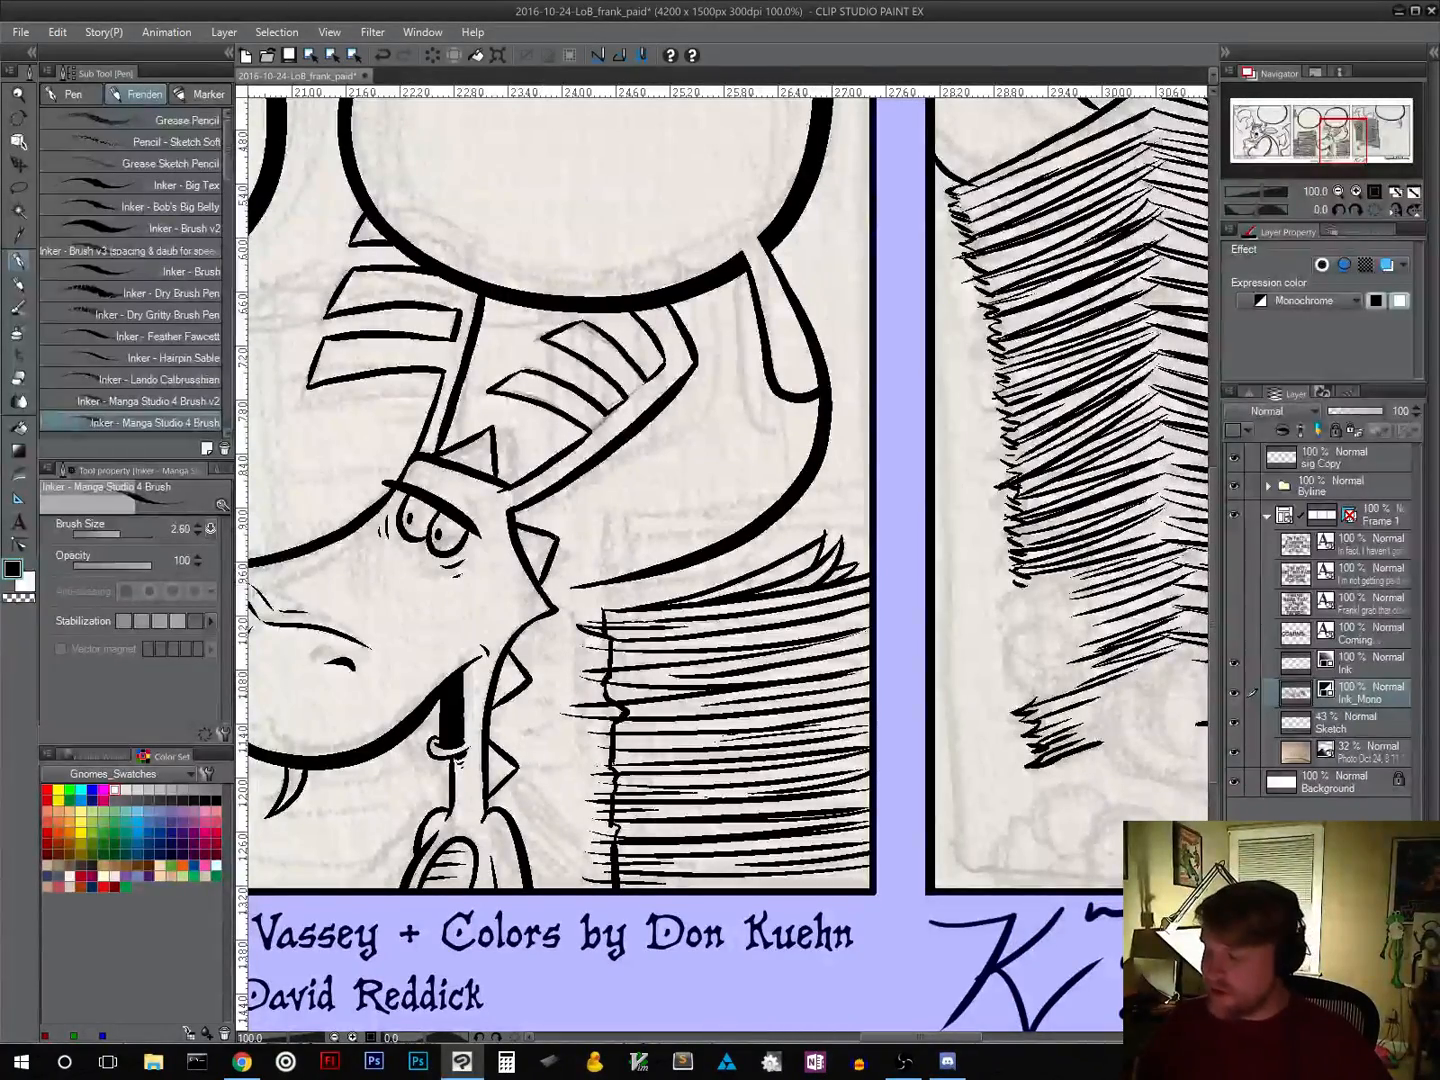
{"action": "left_click_drag", "start_coordinate": [985, 661], "coordinate": [462, 625]}
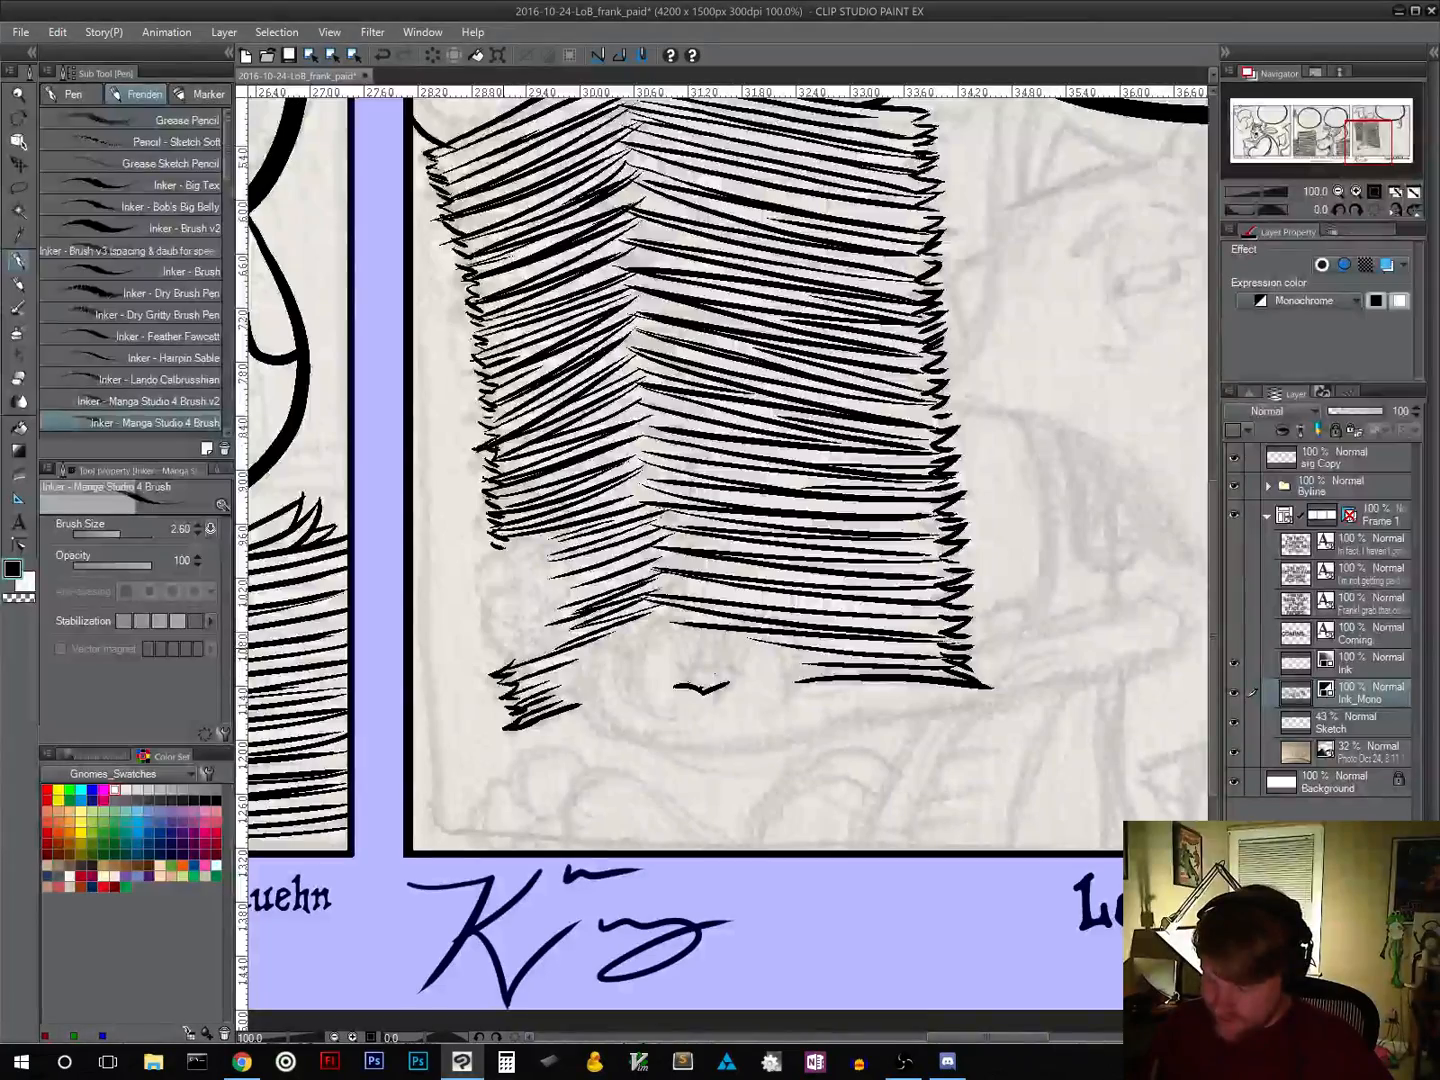
{"action": "mouse_move", "coordinate": [512, 655]}
{"action": "left_mouse_down"}
{"action": "mouse_move", "coordinate": [555, 636]}
{"action": "mouse_move", "coordinate": [533, 594]}
{"action": "mouse_move", "coordinate": [483, 609]}
{"action": "mouse_move", "coordinate": [499, 660]}
{"action": "left_mouse_up"}
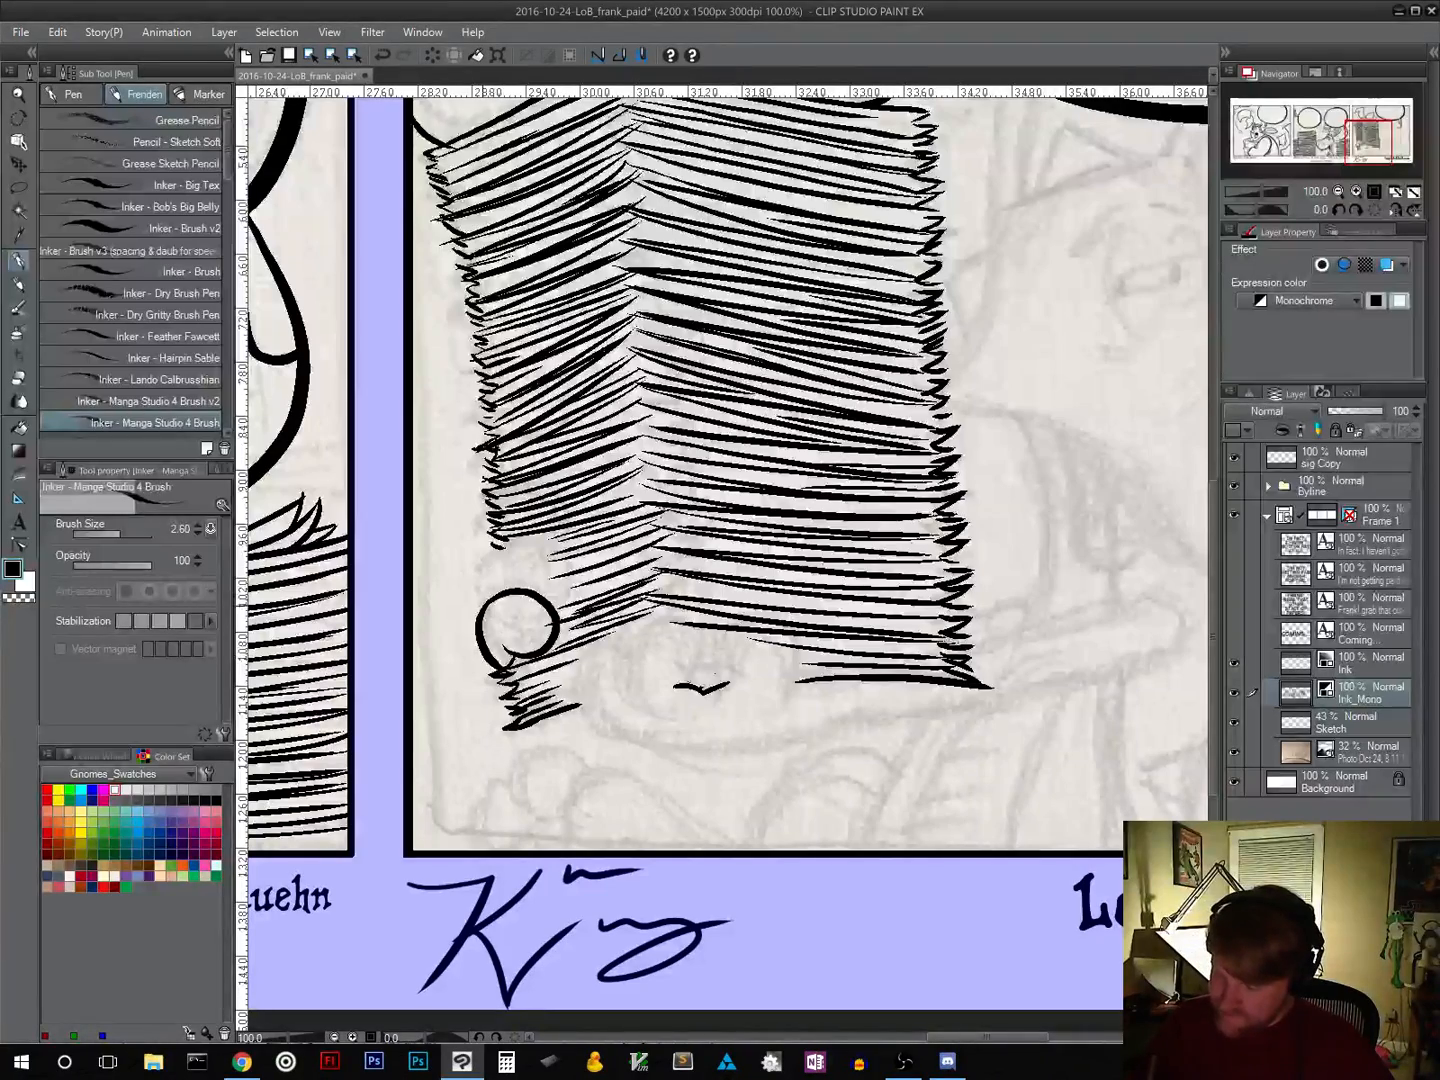
{"action": "mouse_move", "coordinate": [478, 606]}
{"action": "left_mouse_down"}
{"action": "mouse_move", "coordinate": [479, 569]}
{"action": "mouse_move", "coordinate": [522, 550]}
{"action": "mouse_move", "coordinate": [550, 599]}
{"action": "left_mouse_up"}
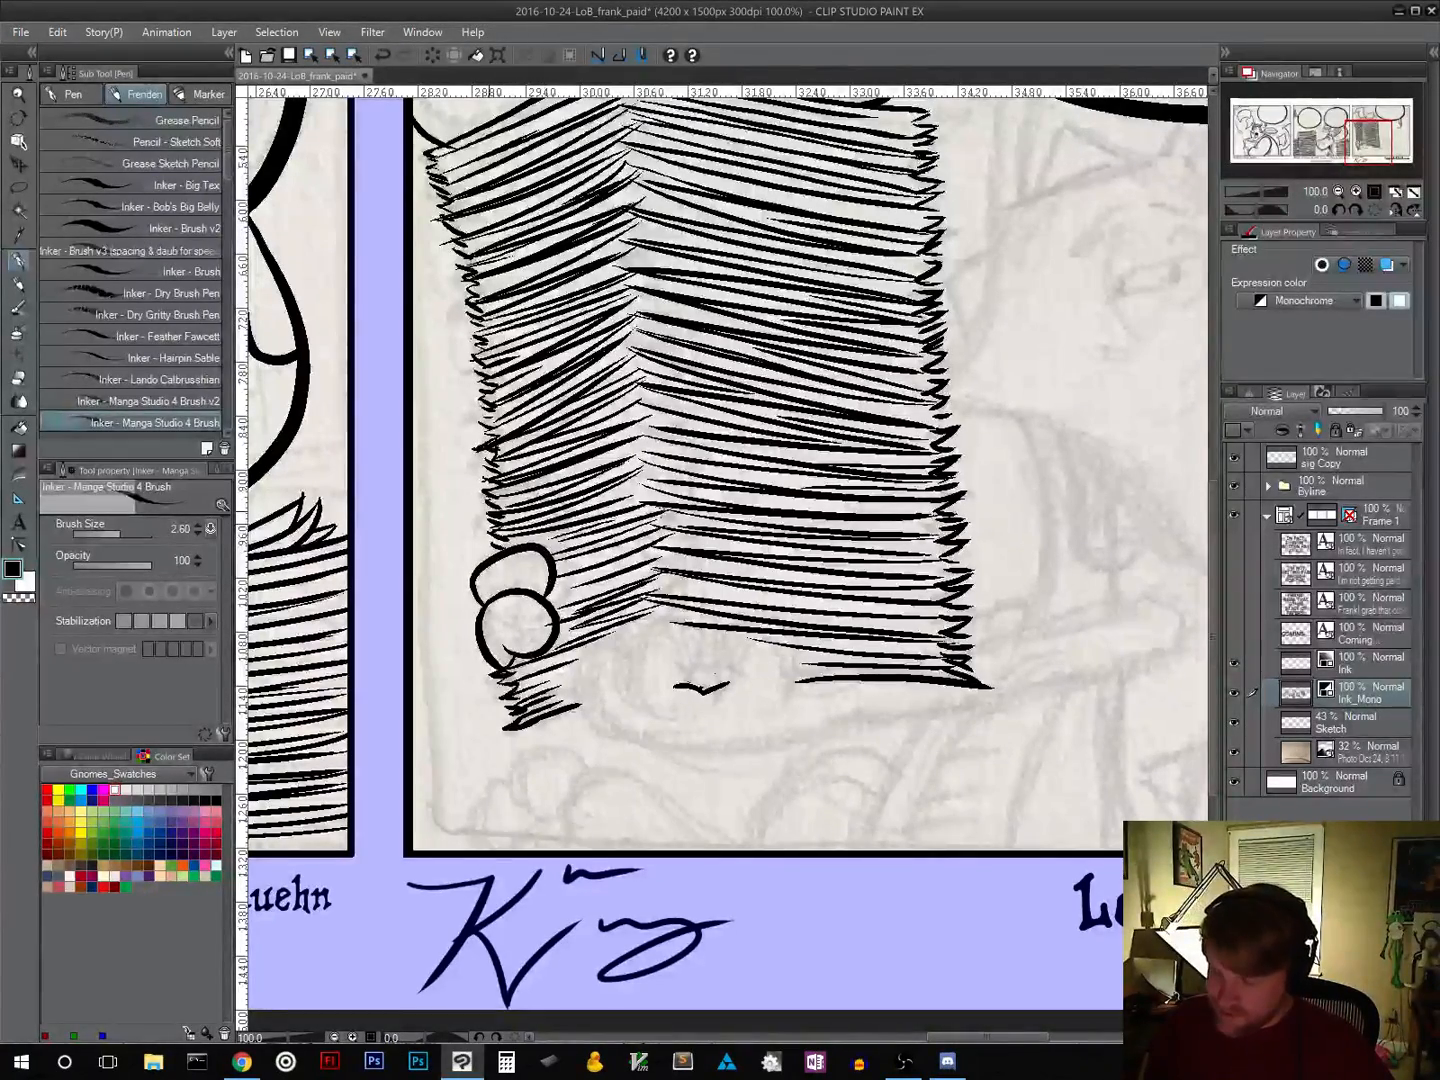
{"action": "left_click_drag", "start_coordinate": [492, 506], "coordinate": [473, 565]}
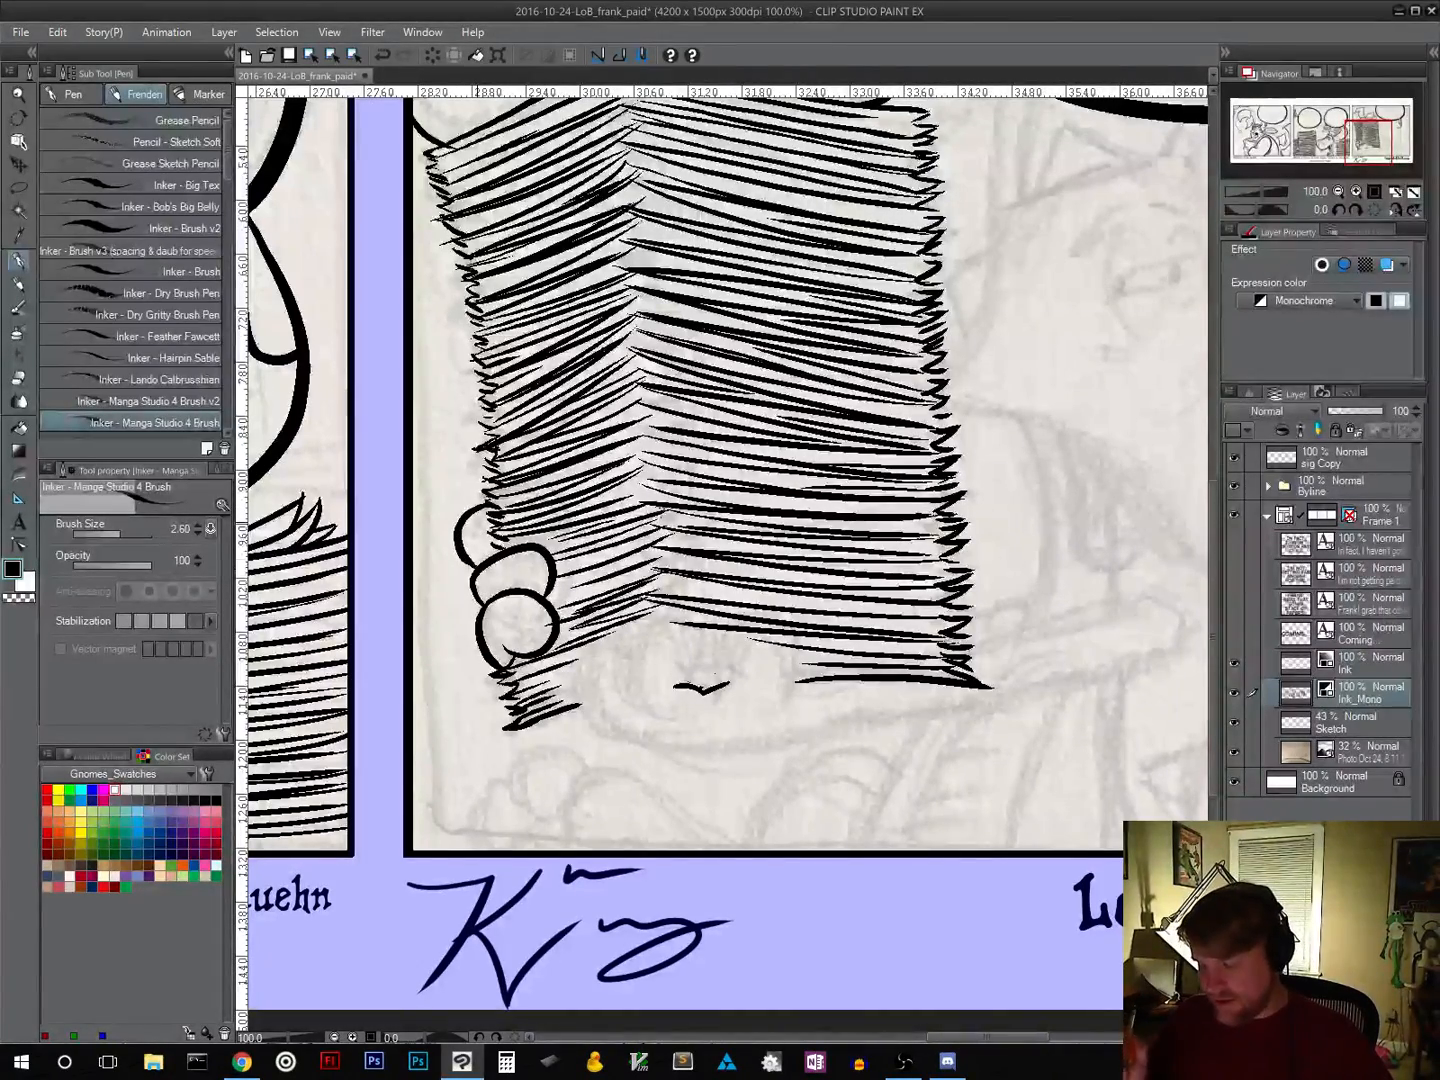
{"action": "left_click_drag", "start_coordinate": [535, 546], "coordinate": [590, 530]}
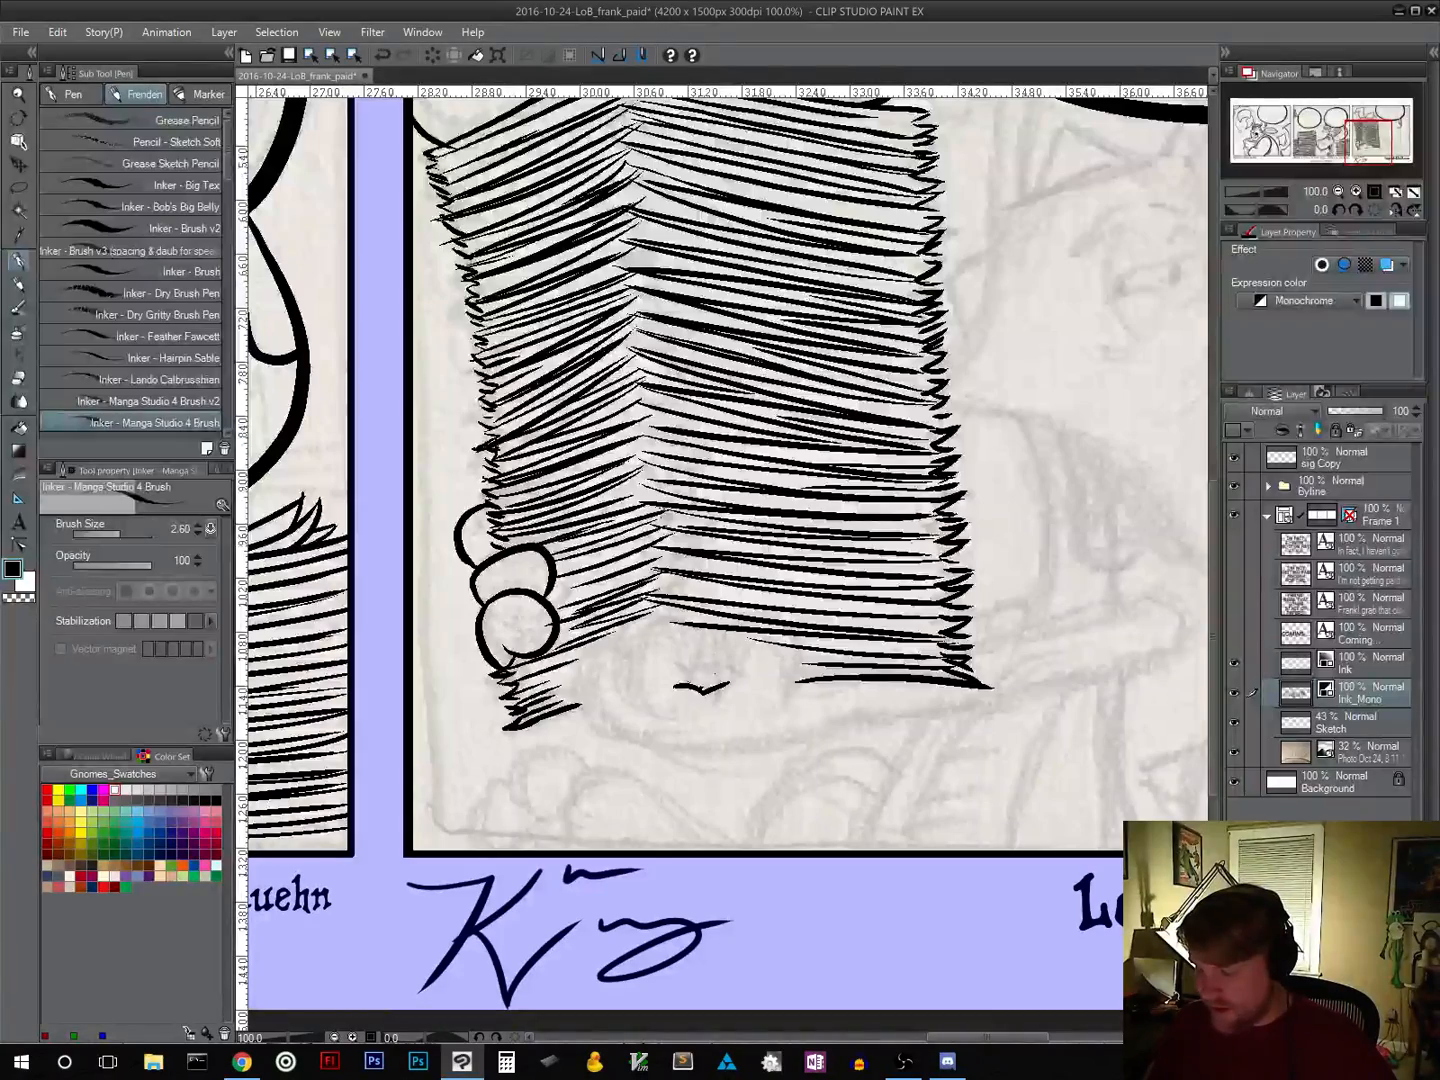
{"action": "mouse_move", "coordinate": [545, 603]}
{"action": "left_mouse_down"}
{"action": "mouse_move", "coordinate": [601, 580]}
{"action": "mouse_move", "coordinate": [589, 589]}
{"action": "left_mouse_up"}
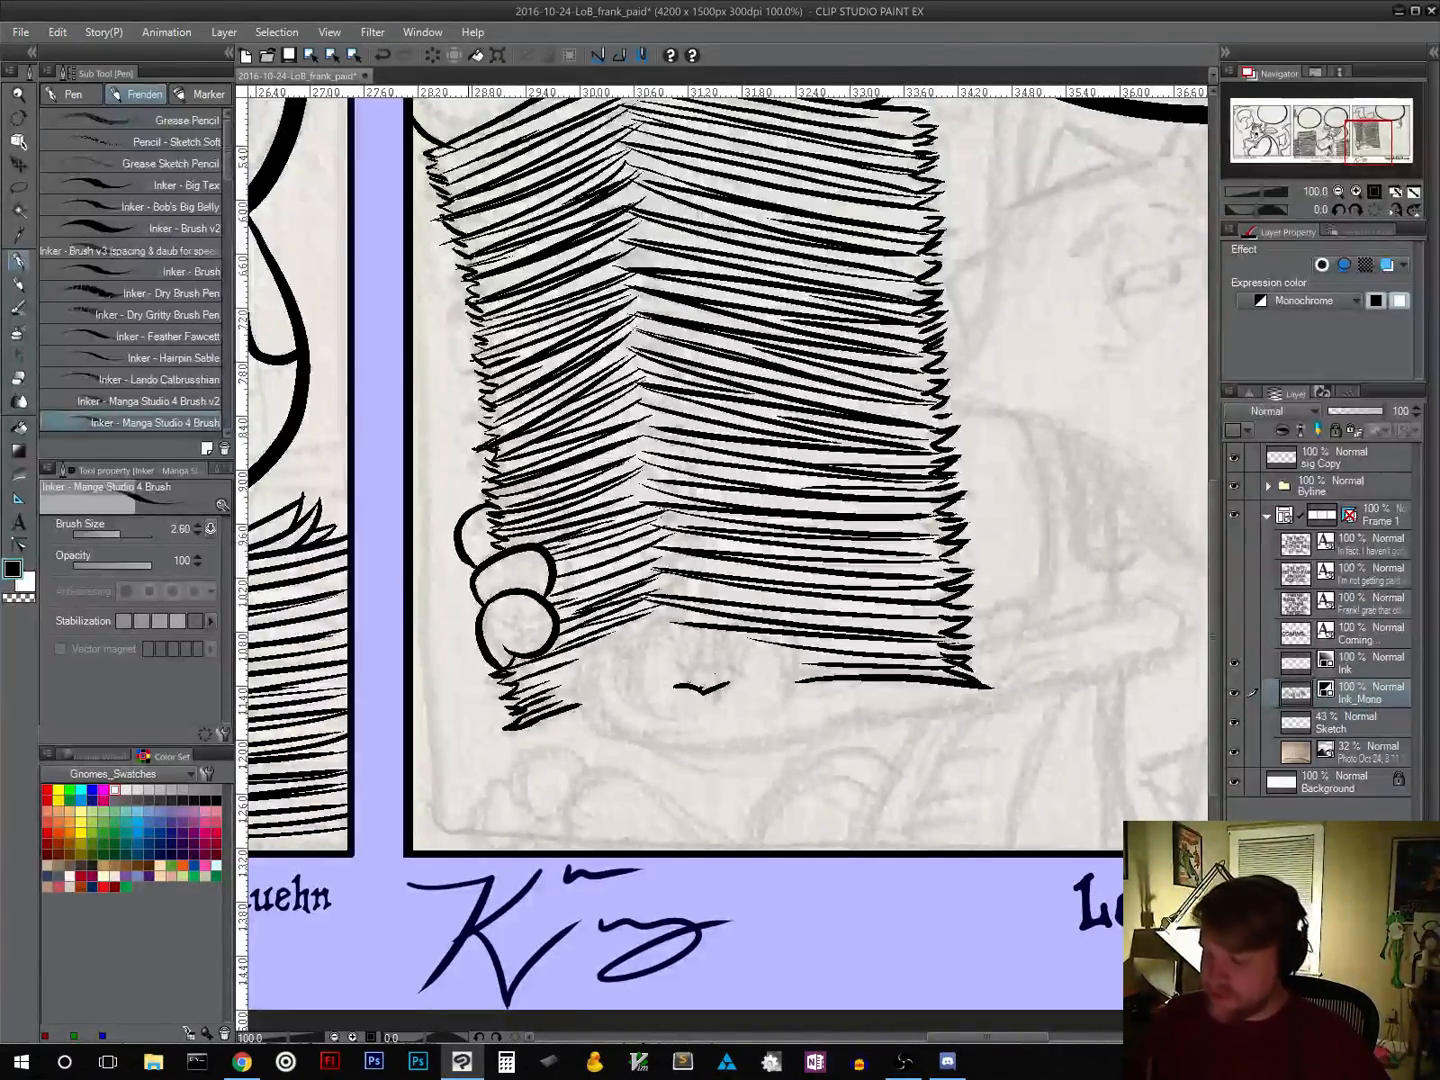
Step: Ink the other hand's curled fingers, thumb and underside supporting the base of the third panel's paper stack
{"action": "scroll", "coordinate": [806, 721], "scroll_direction": "up", "scroll_amount": 3}
{"action": "scroll", "coordinate": [806, 721], "scroll_direction": "up", "scroll_amount": 6}
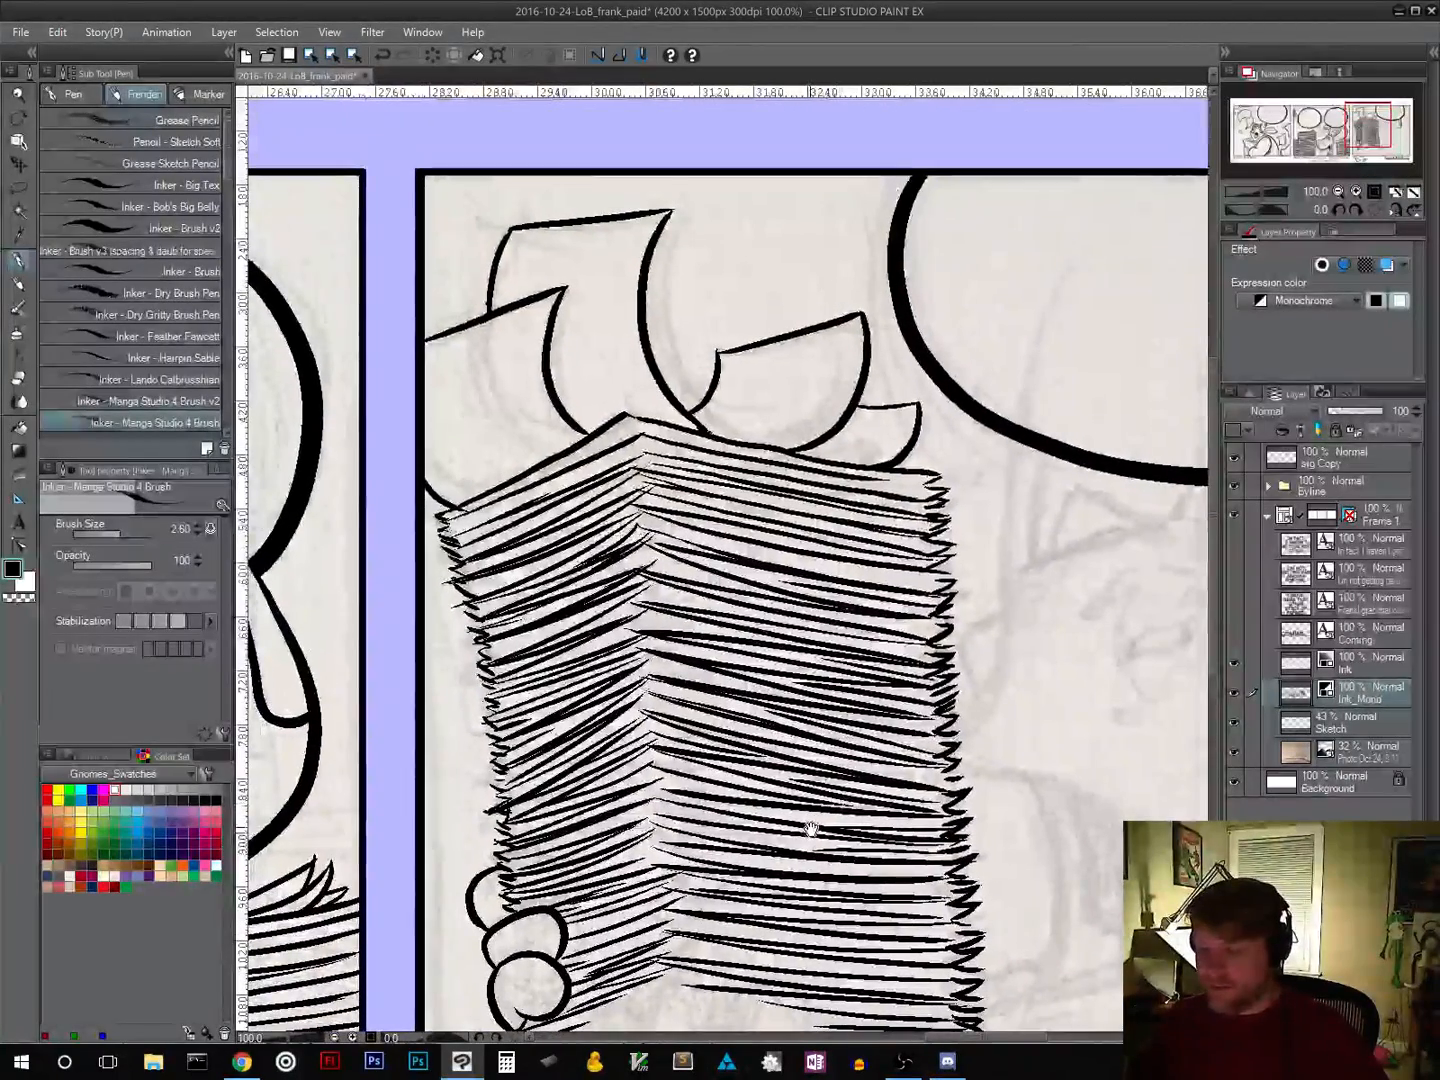
{"action": "left_click_drag", "start_coordinate": [816, 817], "coordinate": [782, 589]}
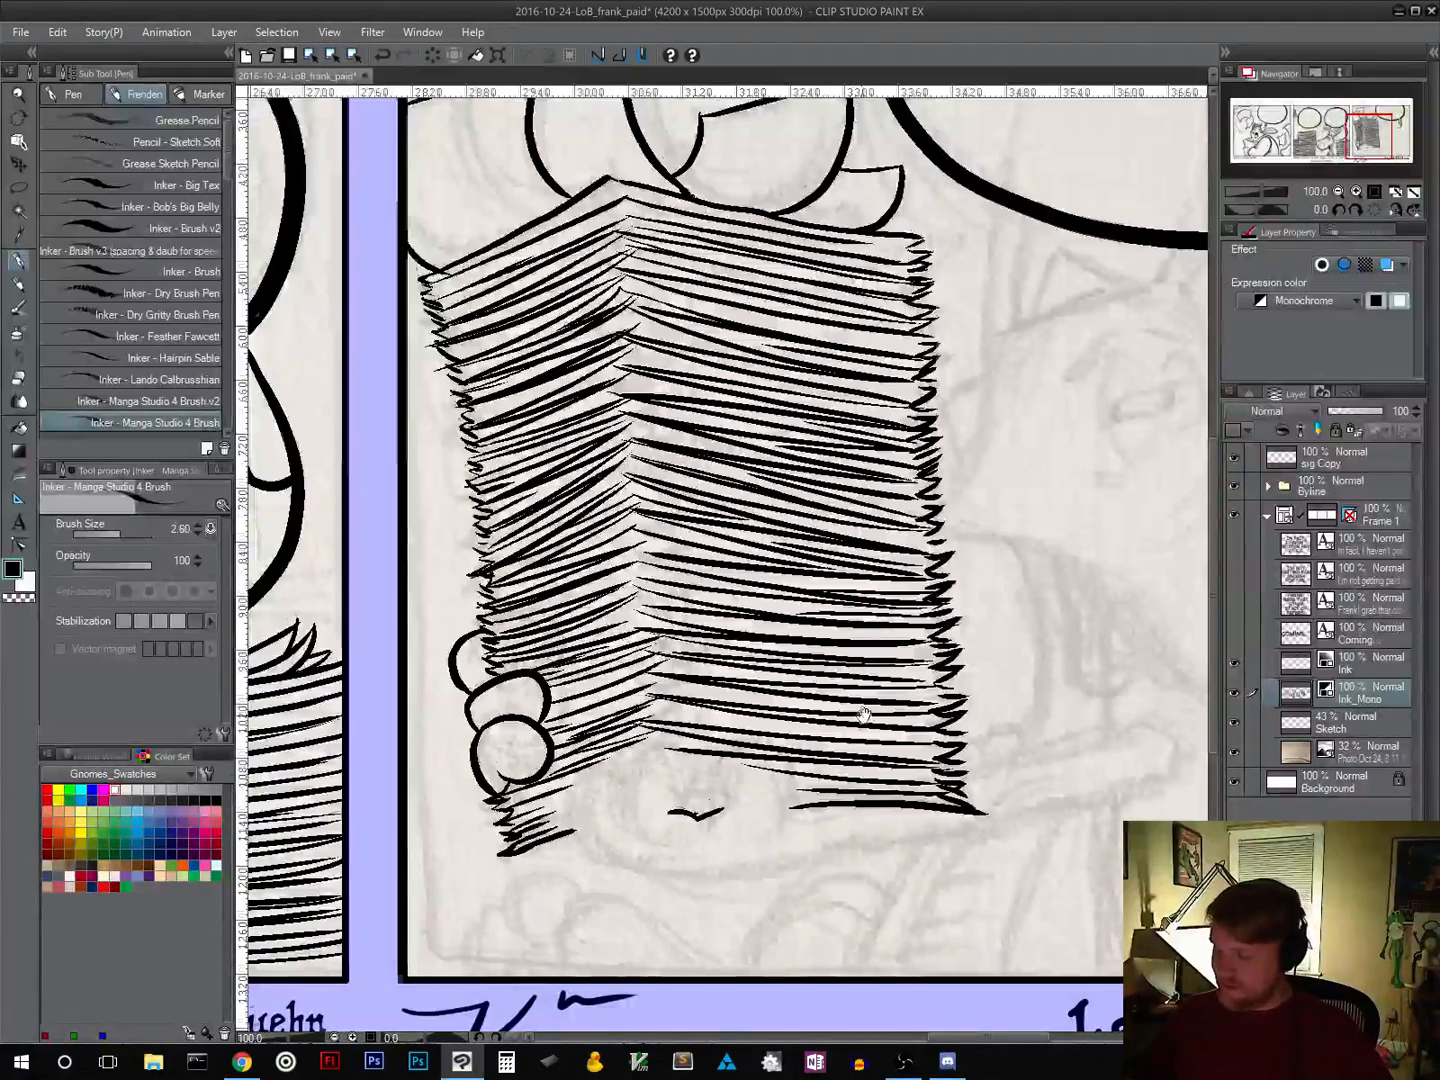
{"action": "left_click_drag", "start_coordinate": [860, 716], "coordinate": [830, 481]}
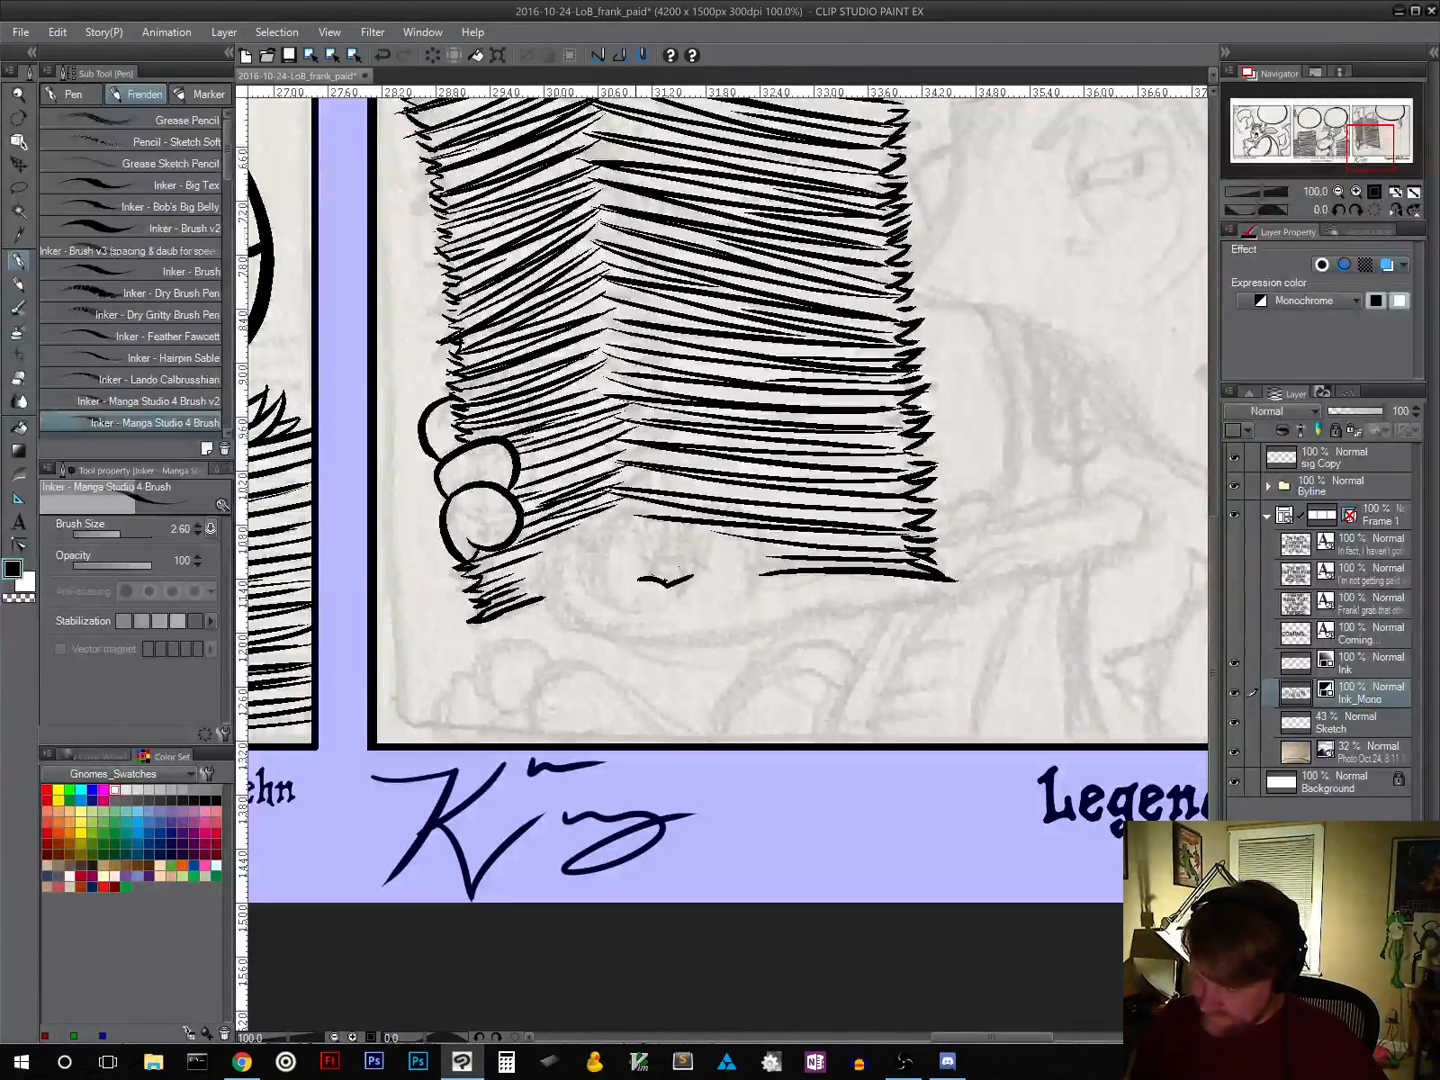
{"action": "mouse_move", "coordinate": [626, 574]}
{"action": "left_mouse_down"}
{"action": "mouse_move", "coordinate": [648, 589]}
{"action": "mouse_move", "coordinate": [641, 527]}
{"action": "mouse_move", "coordinate": [589, 535]}
{"action": "mouse_move", "coordinate": [598, 604]}
{"action": "mouse_move", "coordinate": [655, 610]}
{"action": "left_mouse_up"}
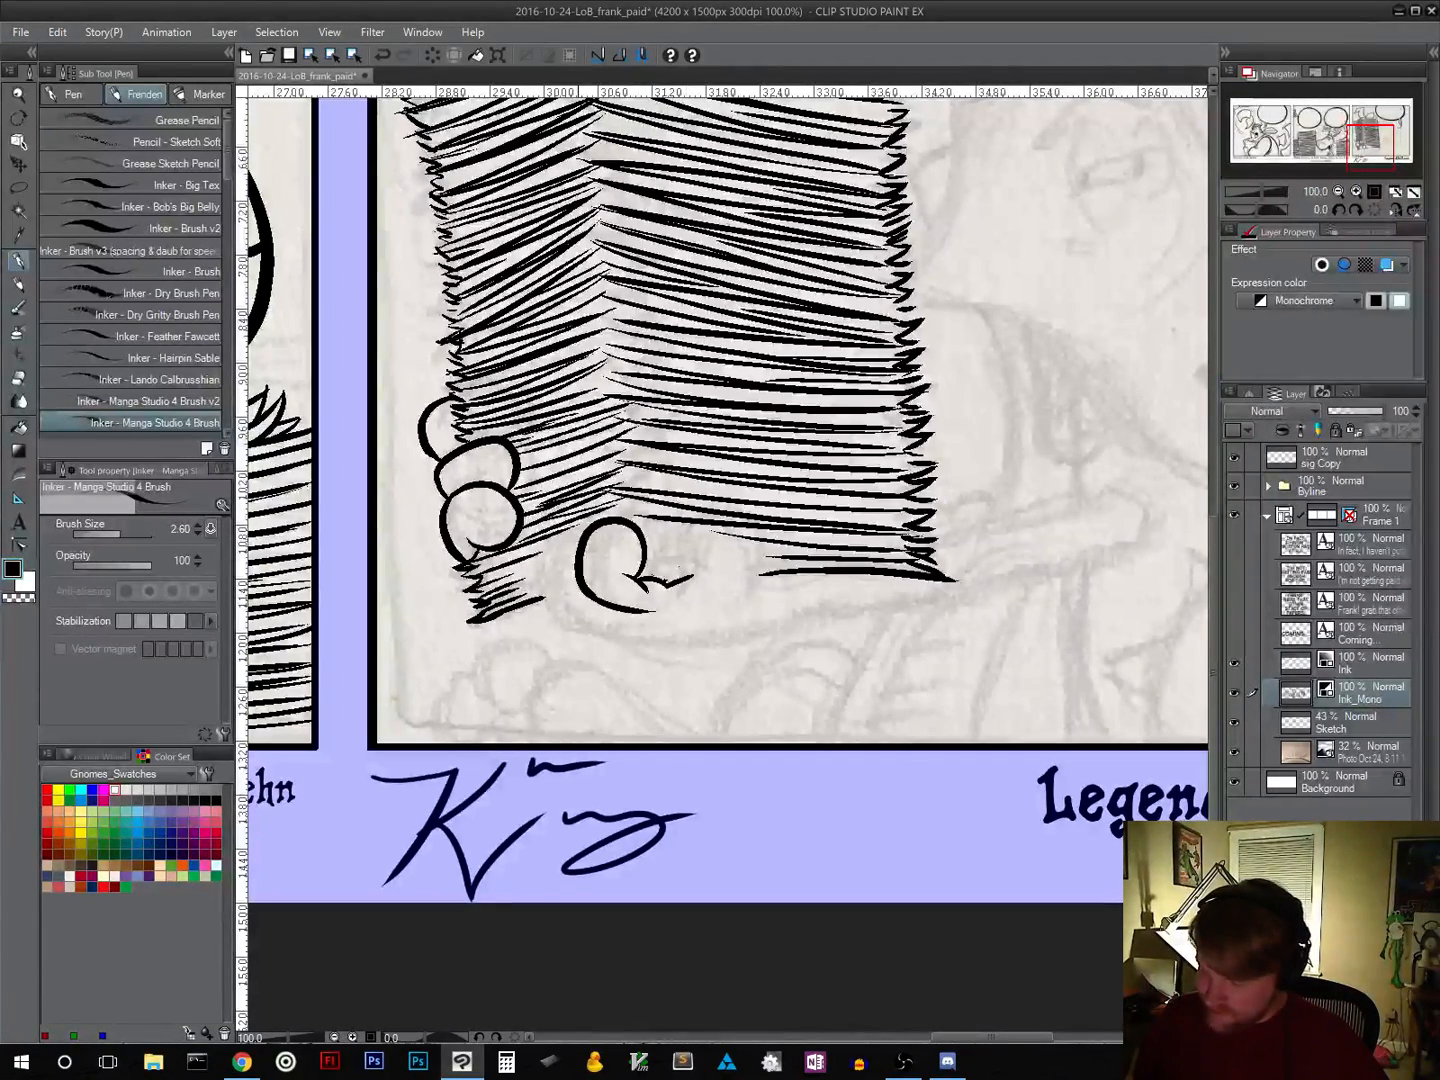
{"action": "mouse_move", "coordinate": [580, 530]}
{"action": "left_mouse_down"}
{"action": "mouse_move", "coordinate": [535, 561]}
{"action": "mouse_move", "coordinate": [589, 624]}
{"action": "mouse_move", "coordinate": [633, 628]}
{"action": "left_mouse_up"}
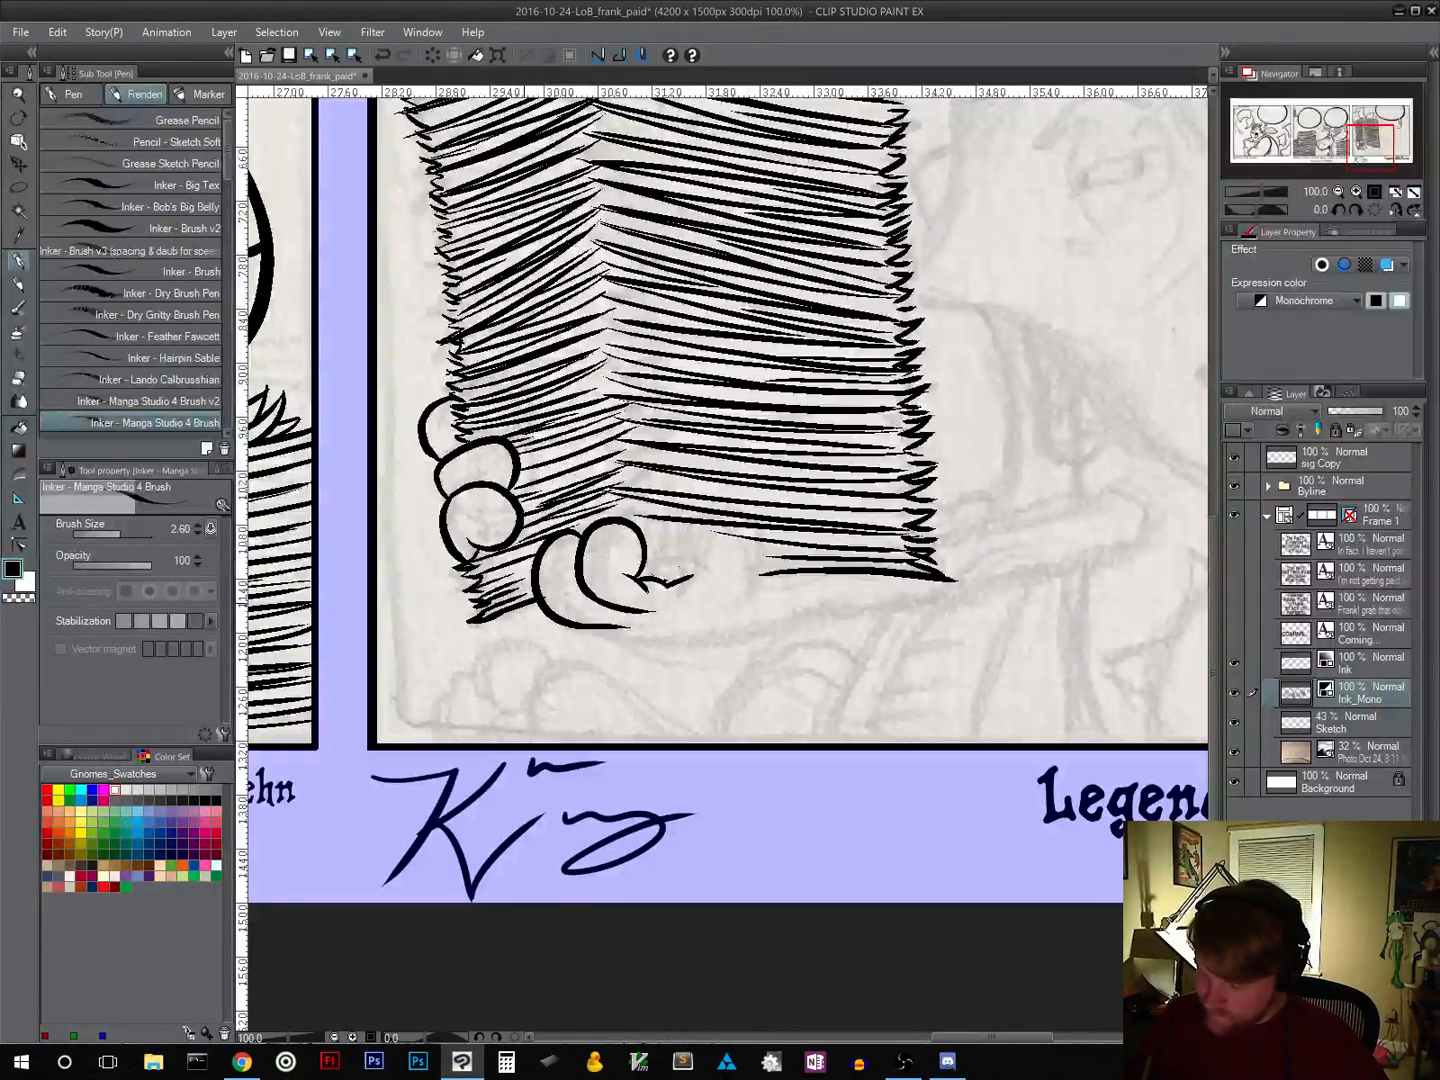
{"action": "mouse_move", "coordinate": [526, 607]}
{"action": "left_mouse_down"}
{"action": "mouse_move", "coordinate": [543, 641]}
{"action": "mouse_move", "coordinate": [602, 642]}
{"action": "left_mouse_up"}
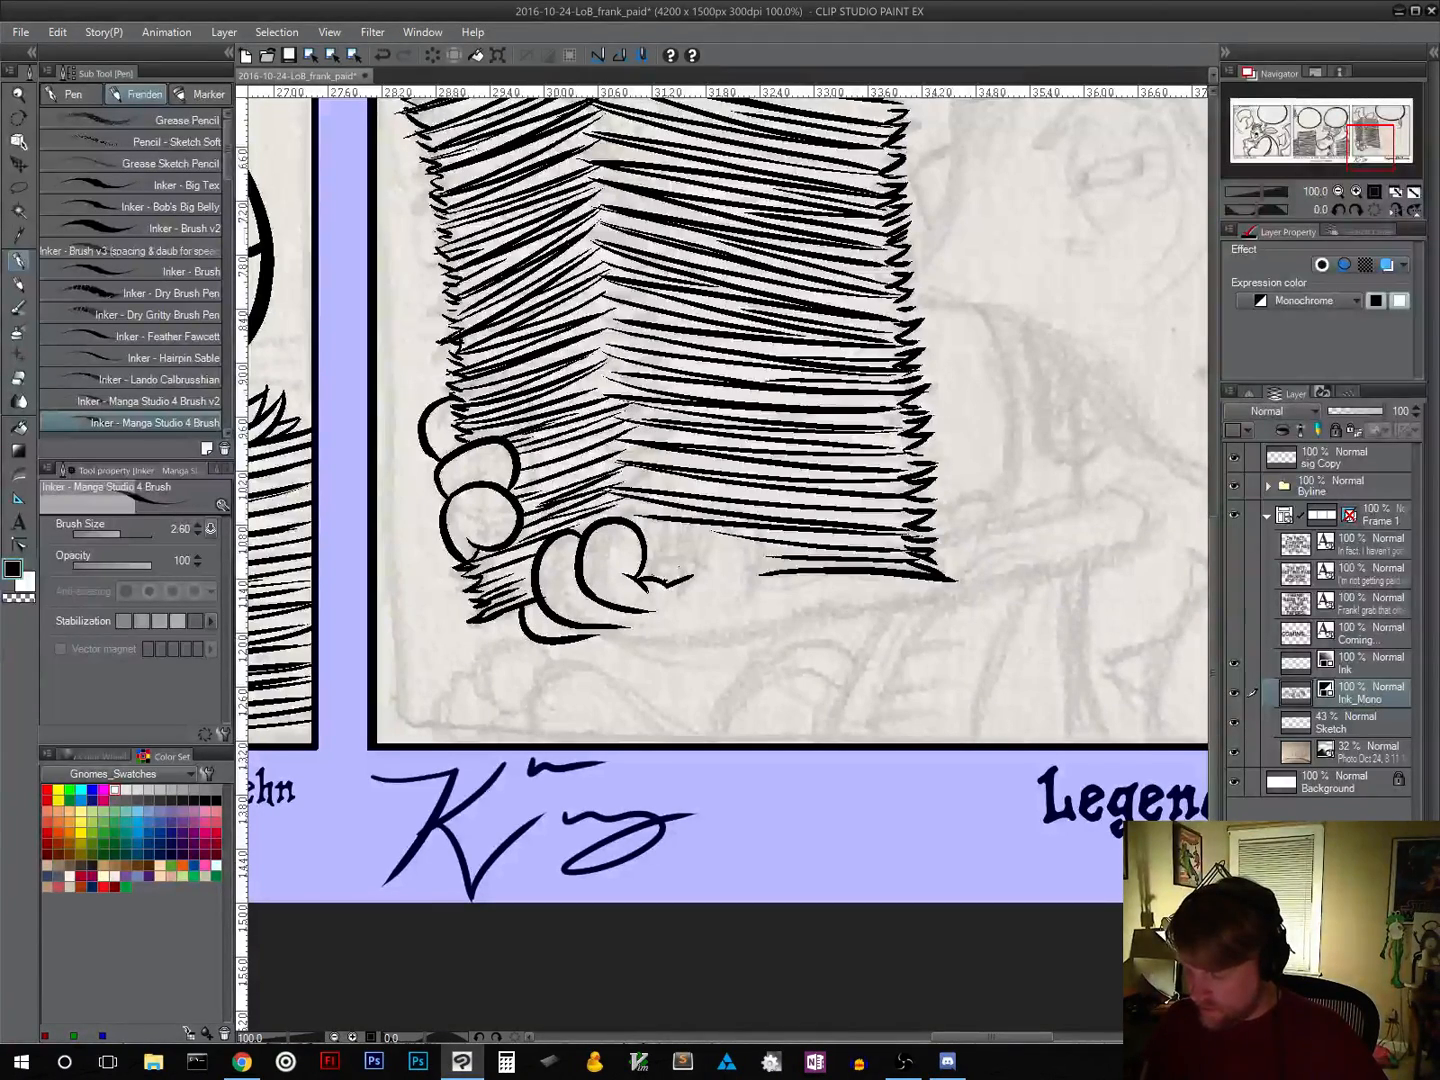
{"action": "mouse_move", "coordinate": [595, 642]}
{"action": "left_mouse_down"}
{"action": "mouse_move", "coordinate": [715, 632]}
{"action": "mouse_move", "coordinate": [703, 530]}
{"action": "mouse_move", "coordinate": [755, 592]}
{"action": "left_mouse_up"}
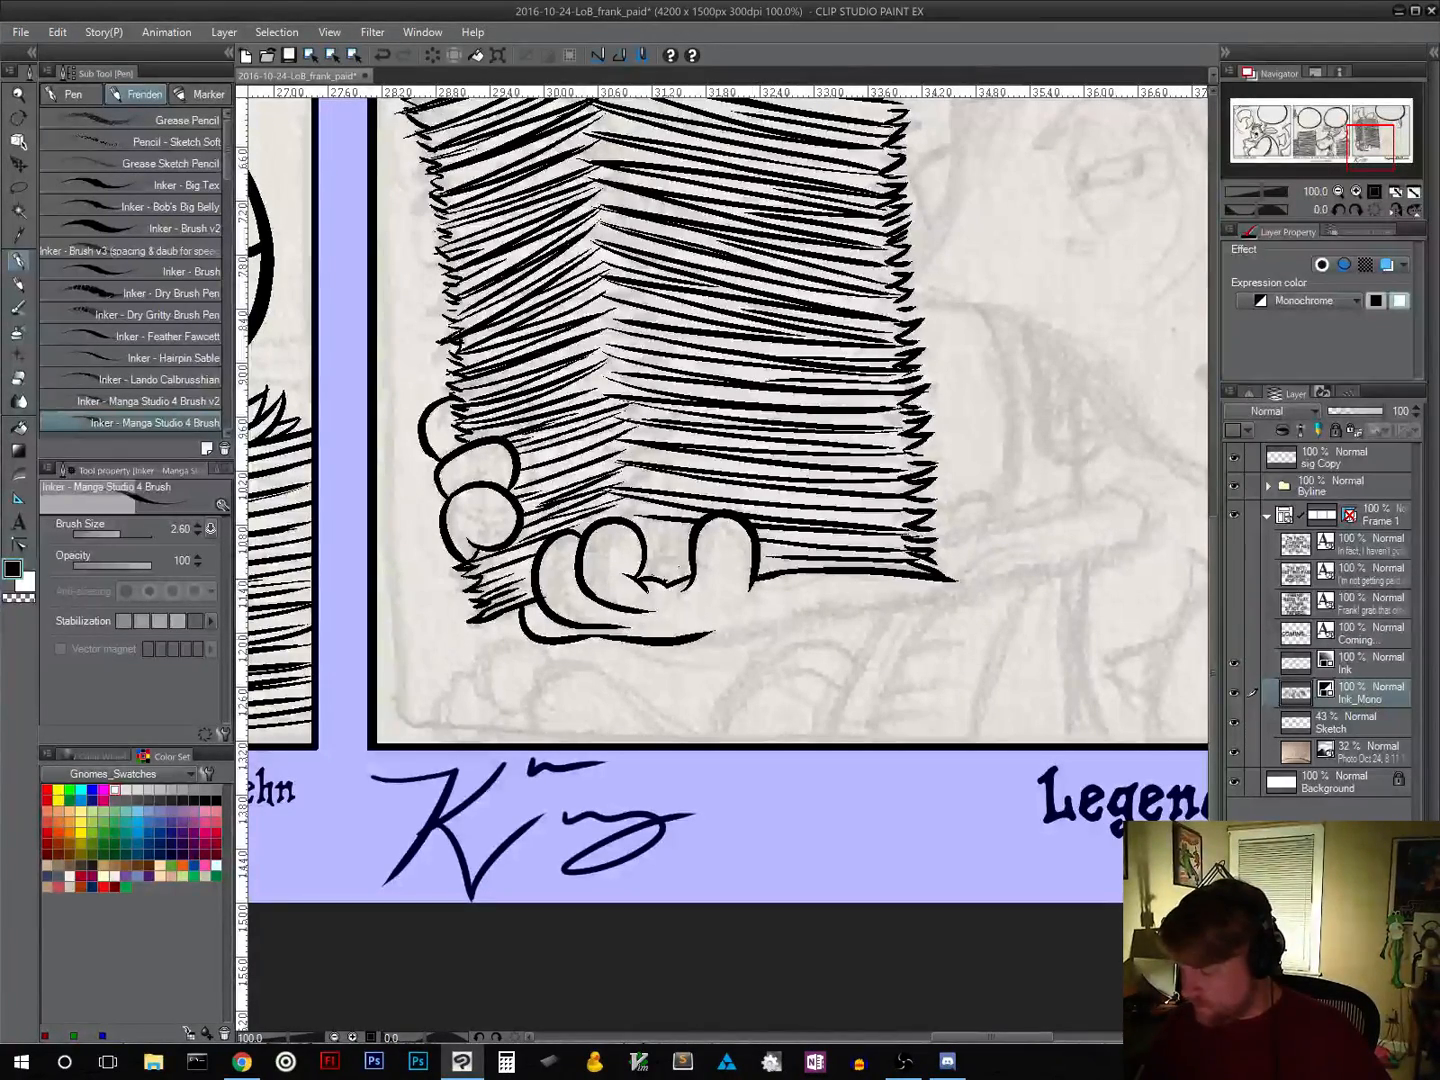
Step: Ink the forearm's lower and upper edges extending from the supporting hand and close them with a rounded elbow
{"action": "left_click_drag", "start_coordinate": [710, 632], "coordinate": [936, 599]}
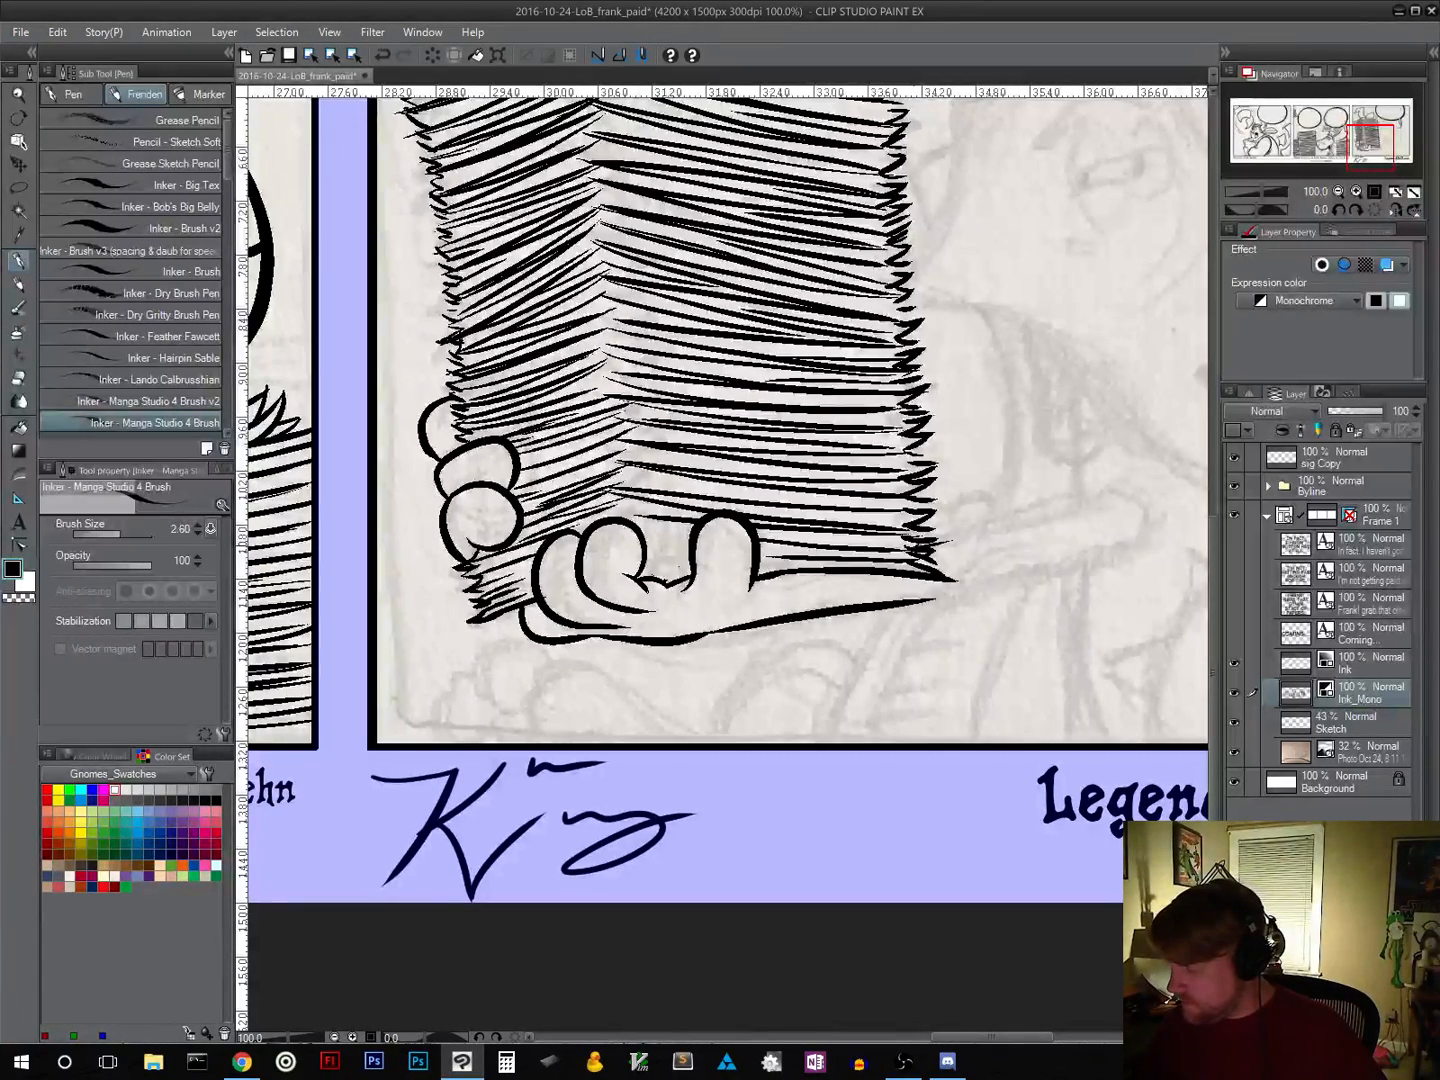
{"action": "left_click_drag", "start_coordinate": [923, 547], "coordinate": [1085, 502]}
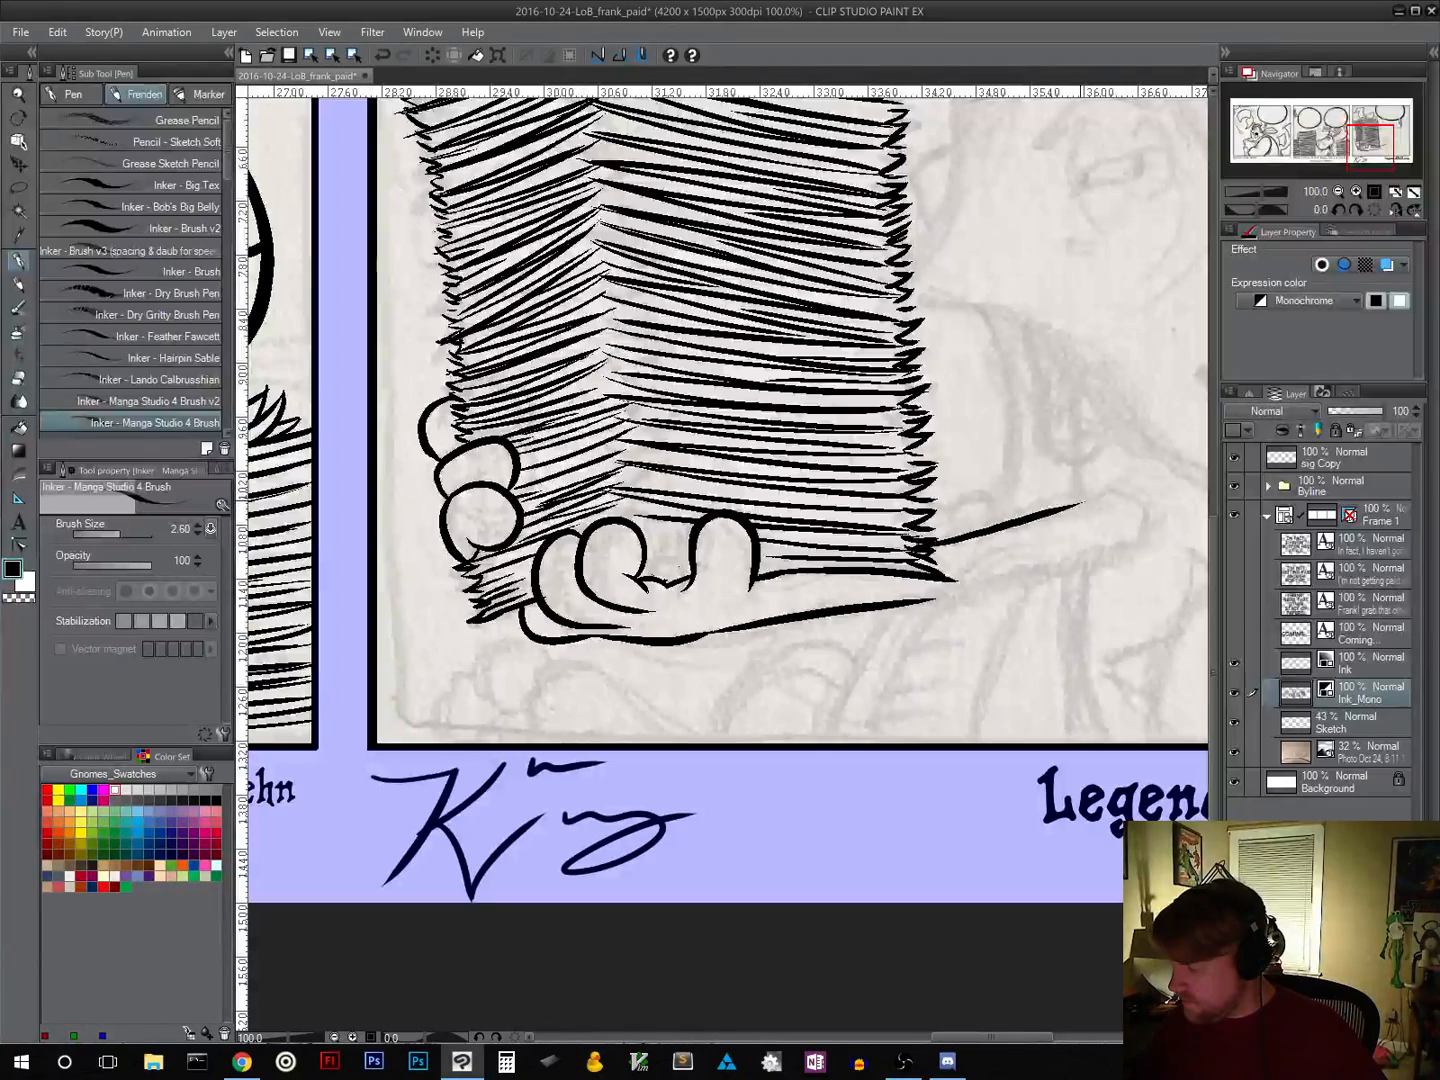
{"action": "mouse_move", "coordinate": [1075, 480]}
{"action": "left_mouse_down"}
{"action": "mouse_move", "coordinate": [1135, 491]}
{"action": "mouse_move", "coordinate": [1138, 534]}
{"action": "mouse_move", "coordinate": [925, 600]}
{"action": "left_mouse_up"}
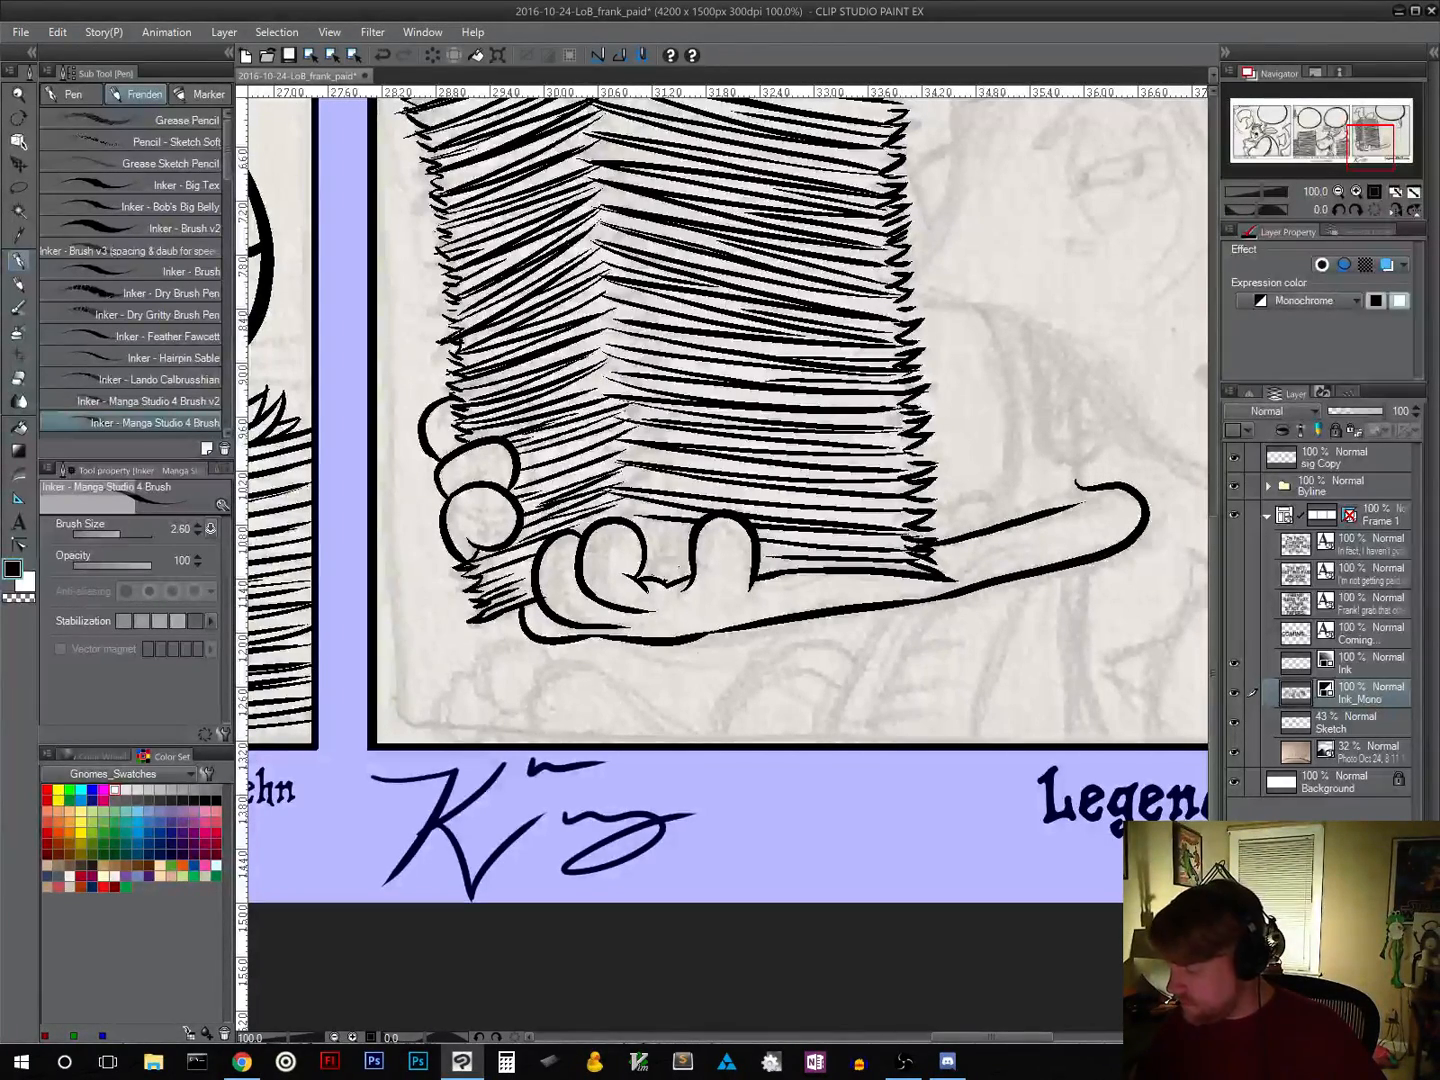
Step: Ink the third-panel creature's torso edge below the forearm and the chest curve above it, with a small fold beside the paper stack
{"action": "mouse_move", "coordinate": [1039, 618]}
{"action": "left_mouse_down"}
{"action": "mouse_move", "coordinate": [863, 709]}
{"action": "mouse_move", "coordinate": [789, 722]}
{"action": "left_mouse_up"}
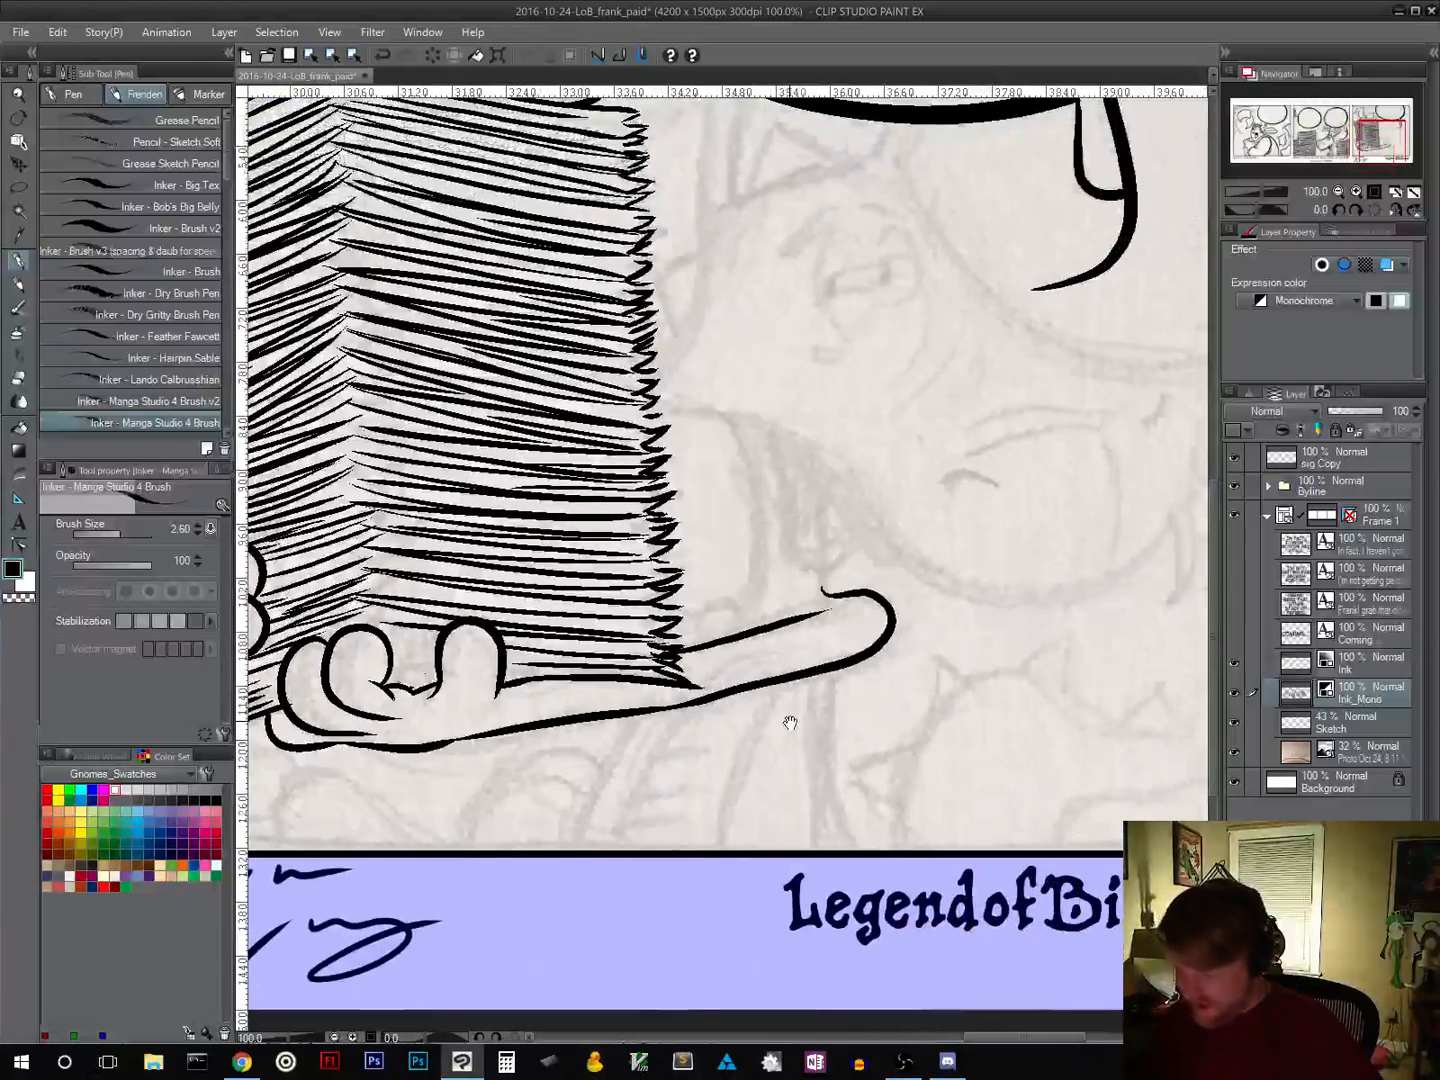
{"action": "left_click_drag", "start_coordinate": [640, 713], "coordinate": [554, 851]}
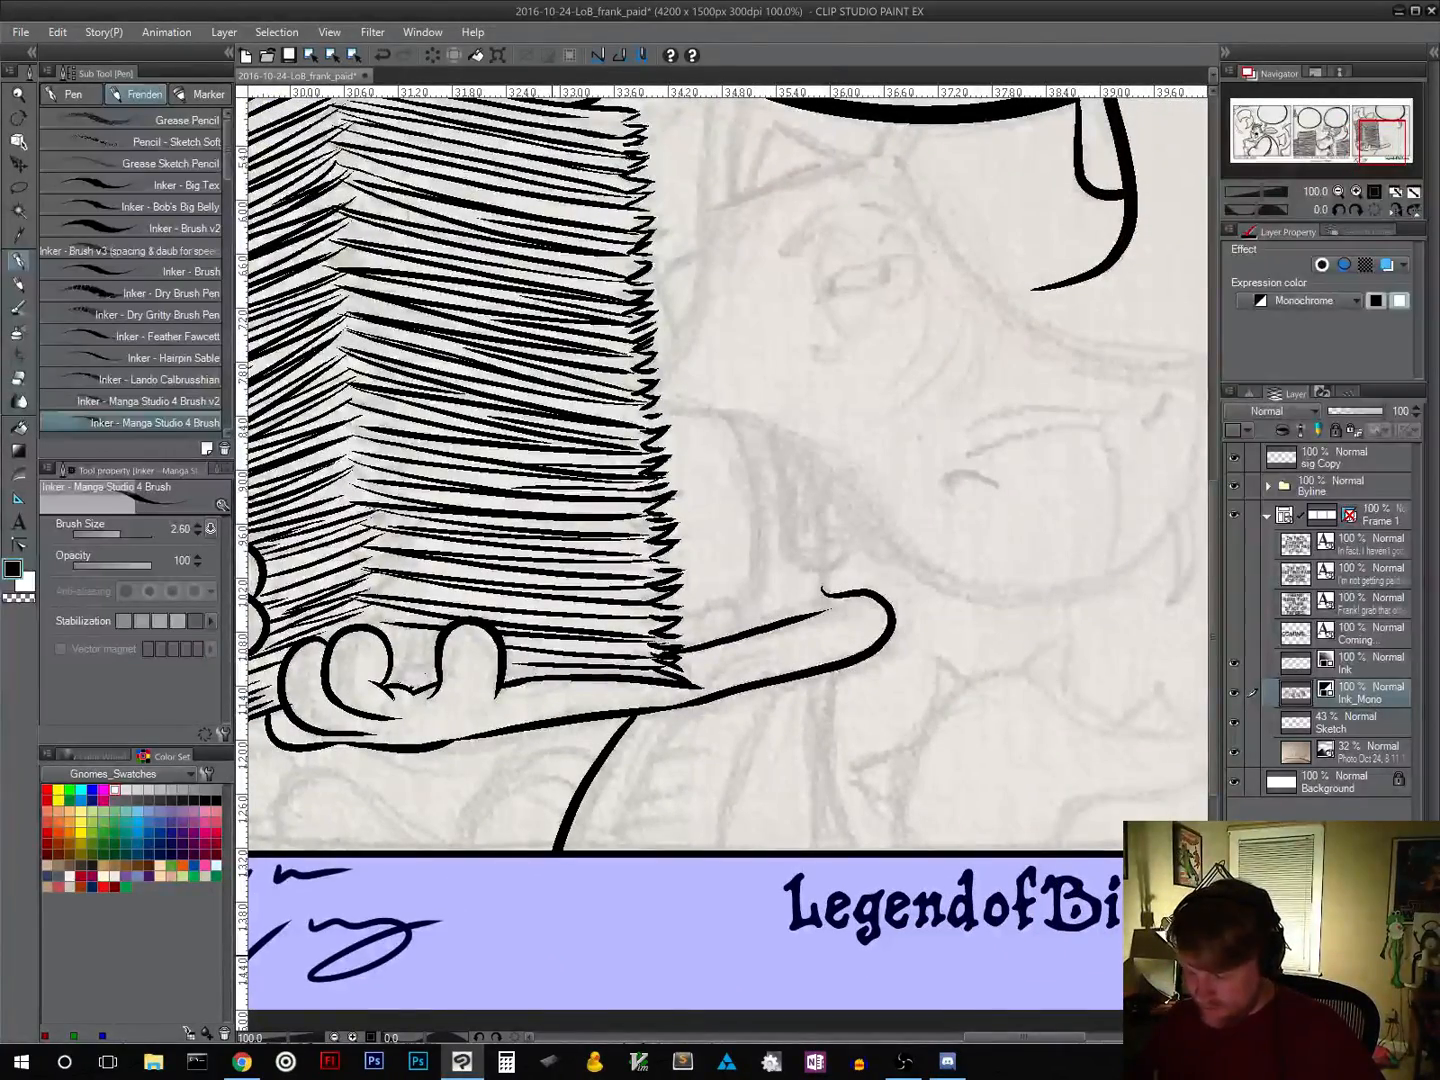
{"action": "mouse_move", "coordinate": [687, 647]}
{"action": "left_mouse_down"}
{"action": "mouse_move", "coordinate": [754, 601]}
{"action": "mouse_move", "coordinate": [762, 541]}
{"action": "left_mouse_up"}
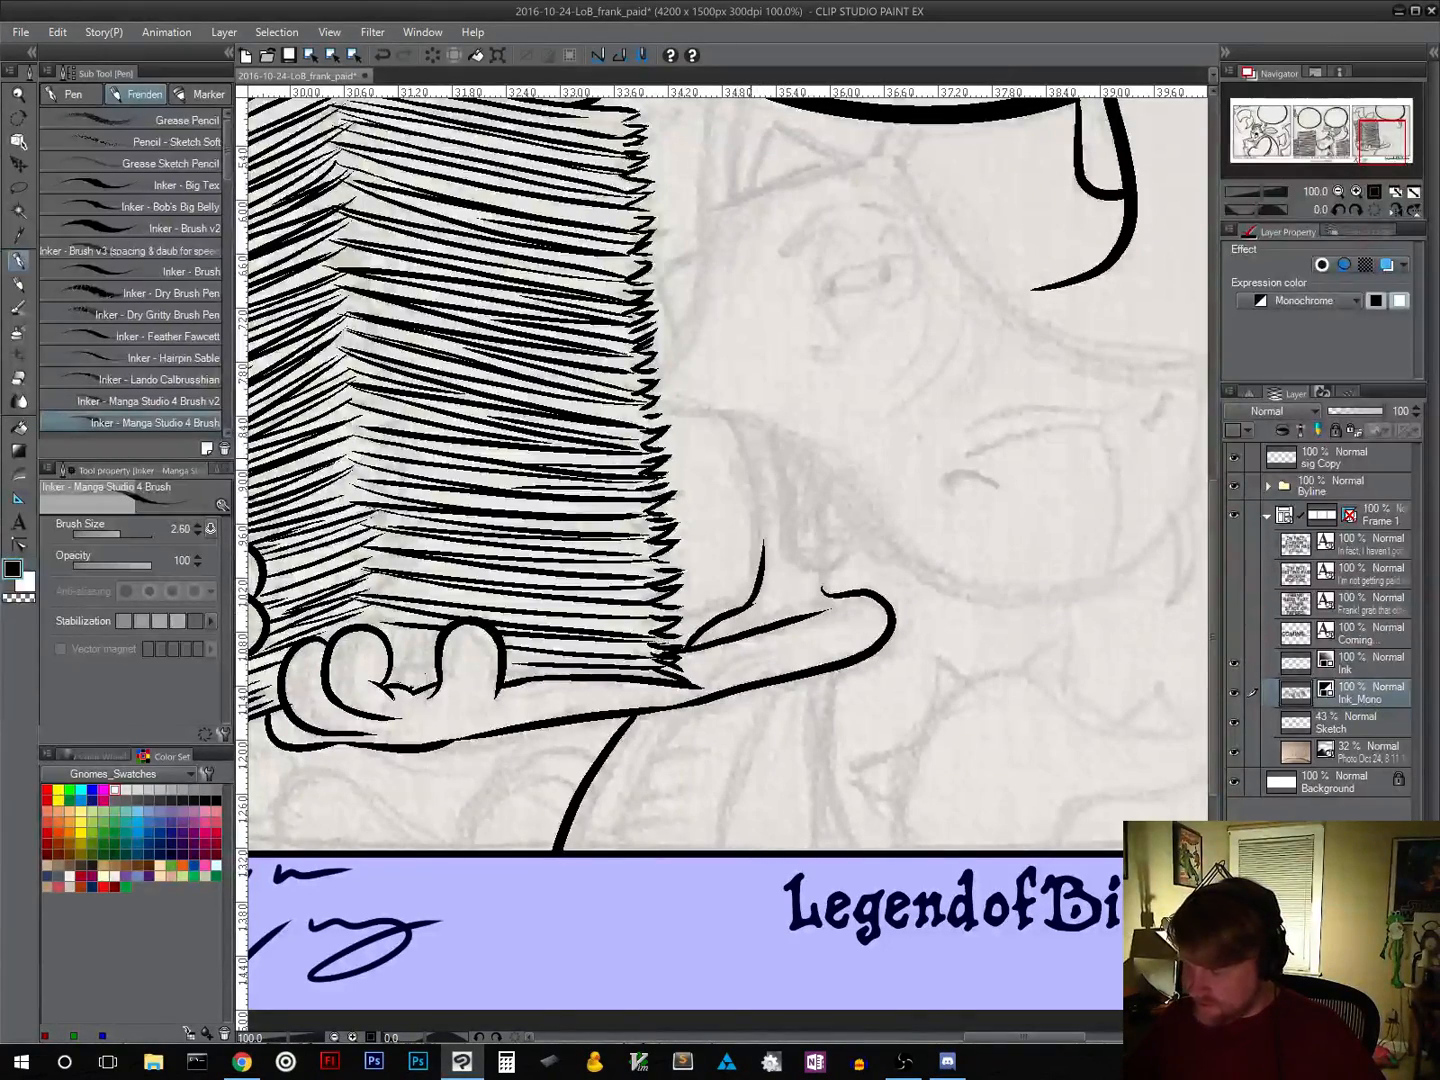
{"action": "mouse_move", "coordinate": [725, 416]}
{"action": "left_mouse_down"}
{"action": "mouse_move", "coordinate": [764, 514]}
{"action": "mouse_move", "coordinate": [749, 599]}
{"action": "mouse_move", "coordinate": [662, 618]}
{"action": "left_mouse_up"}
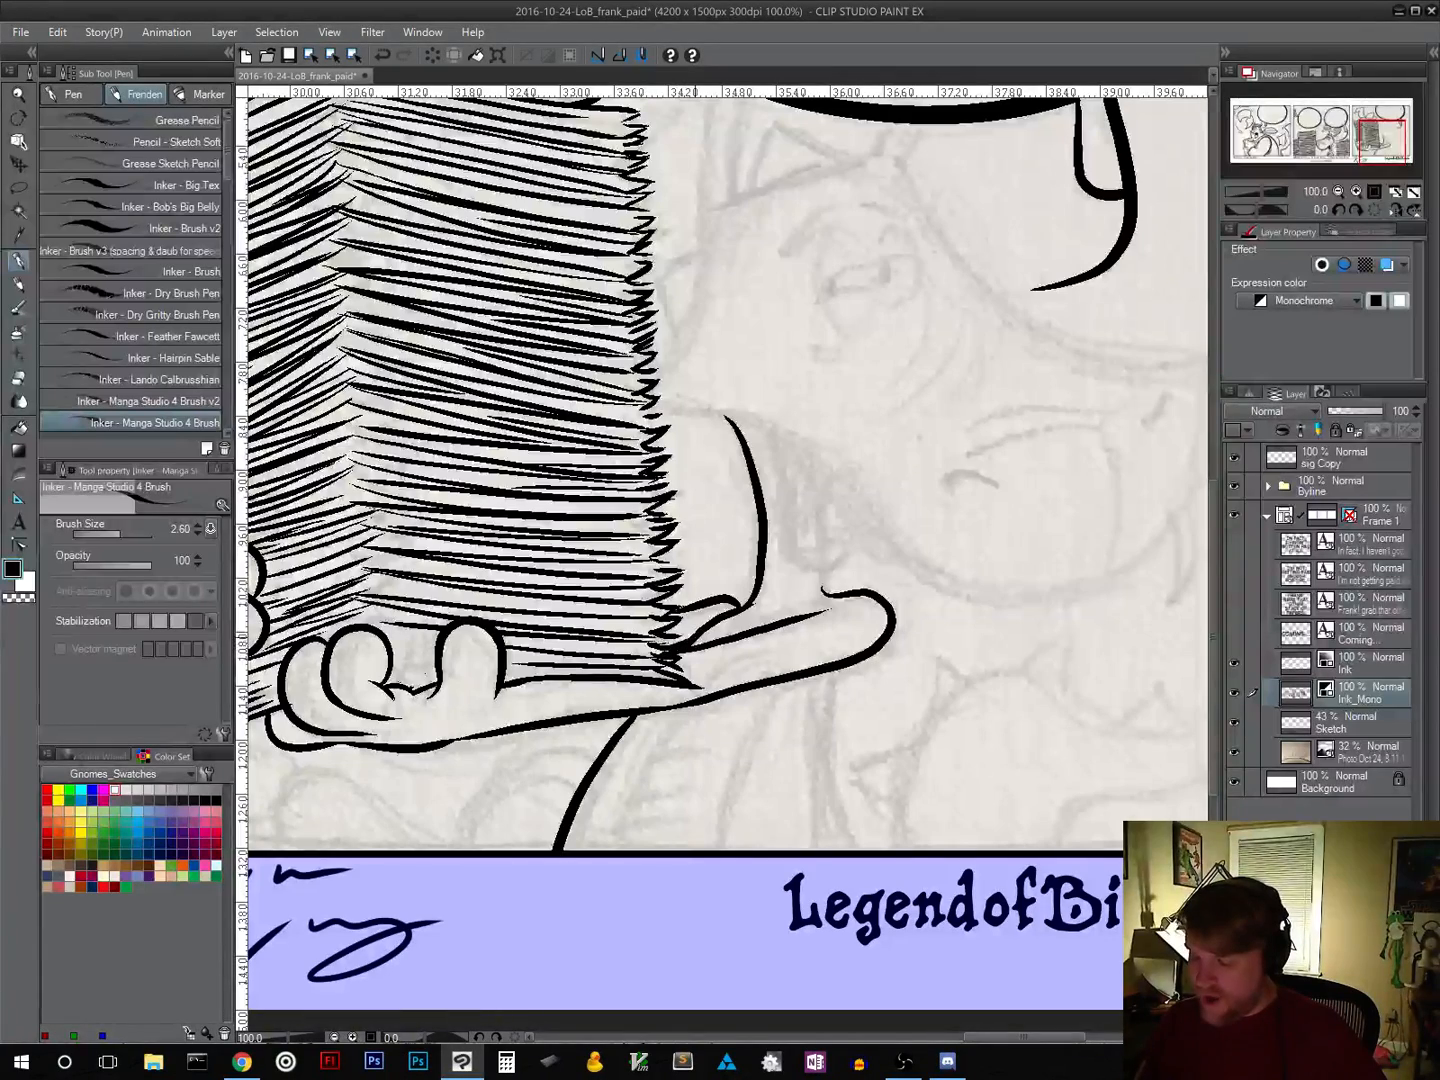
{"action": "left_click_drag", "start_coordinate": [661, 644], "coordinate": [694, 631]}
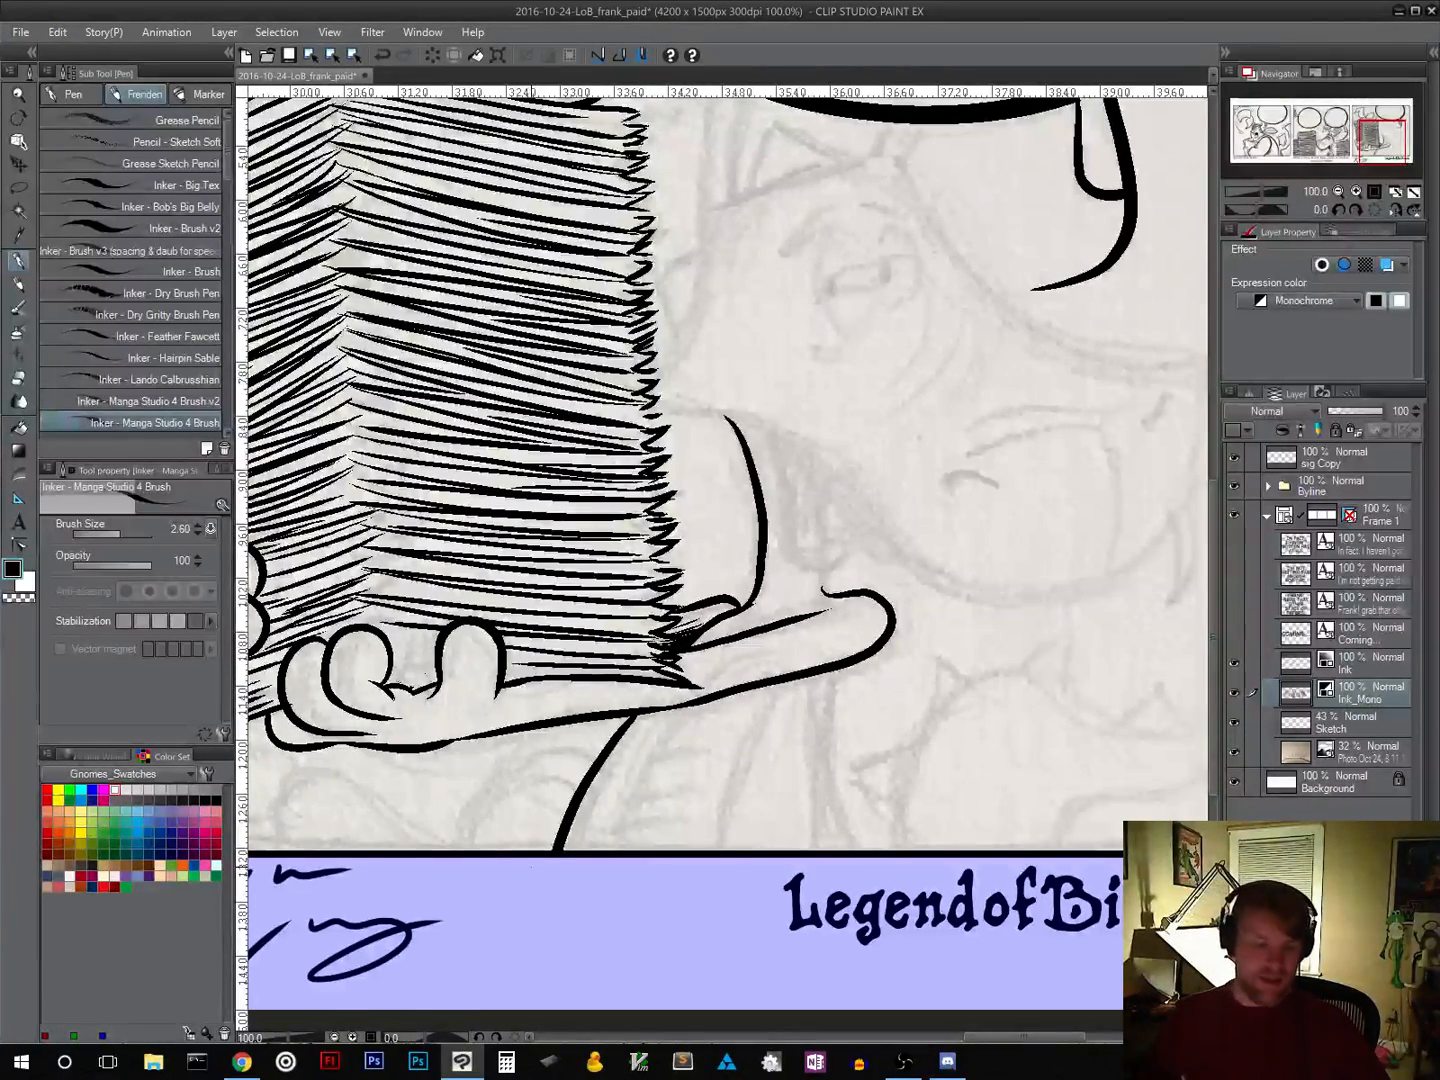
{"action": "key", "text": "ctrl+z"}
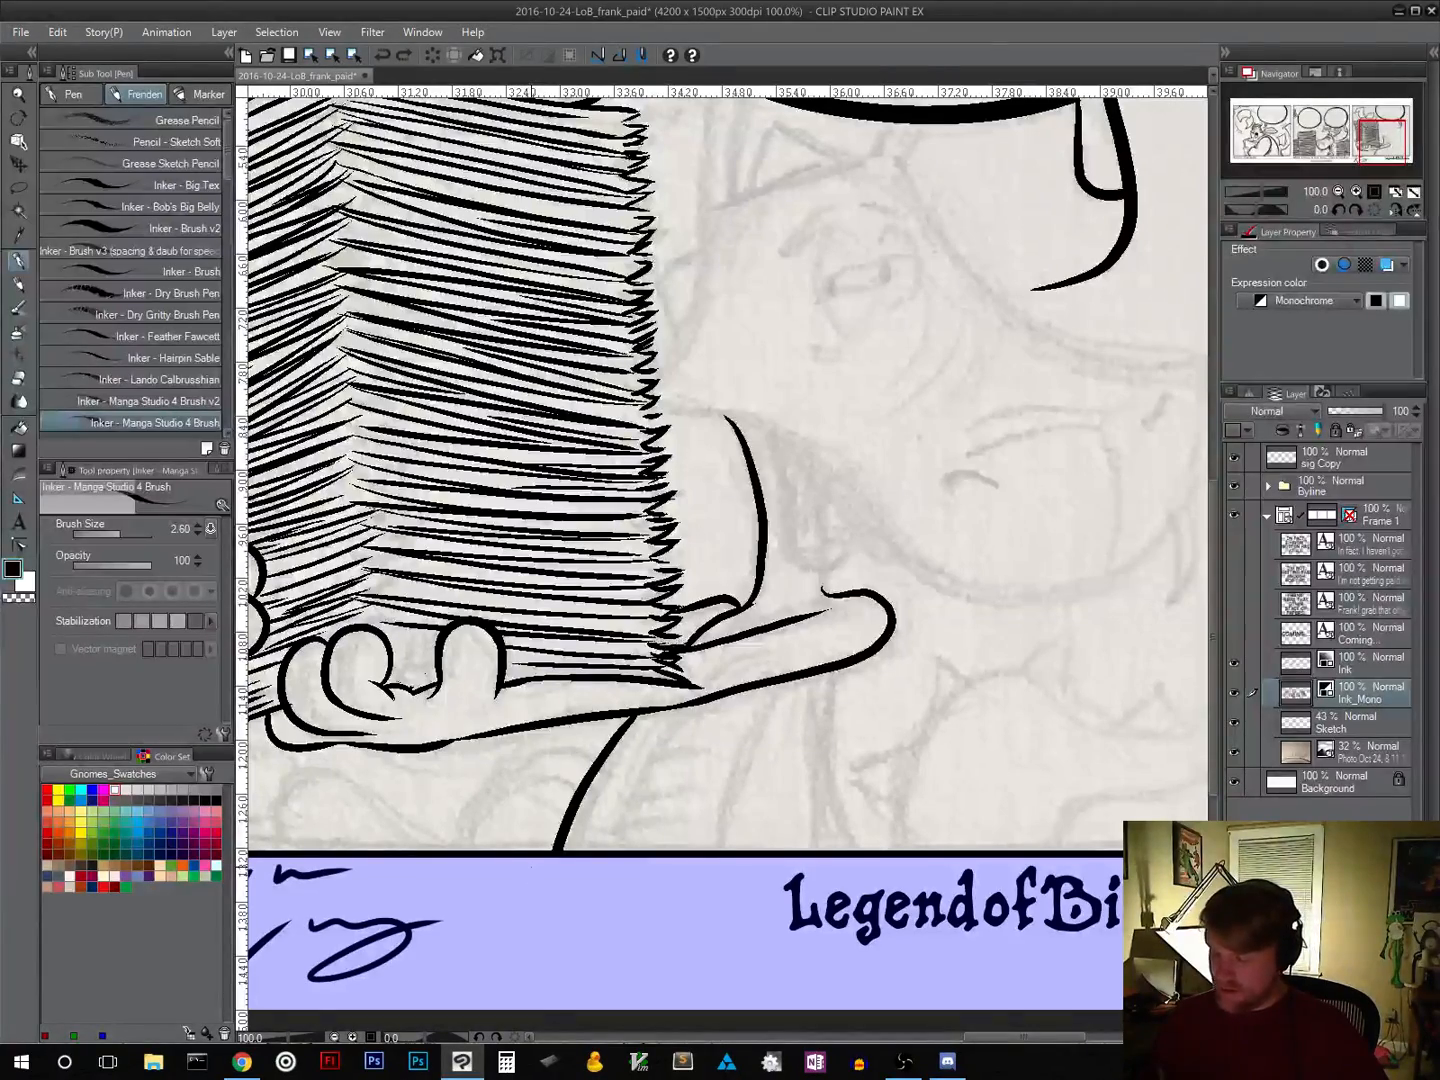
{"action": "left_click_drag", "start_coordinate": [660, 638], "coordinate": [680, 645]}
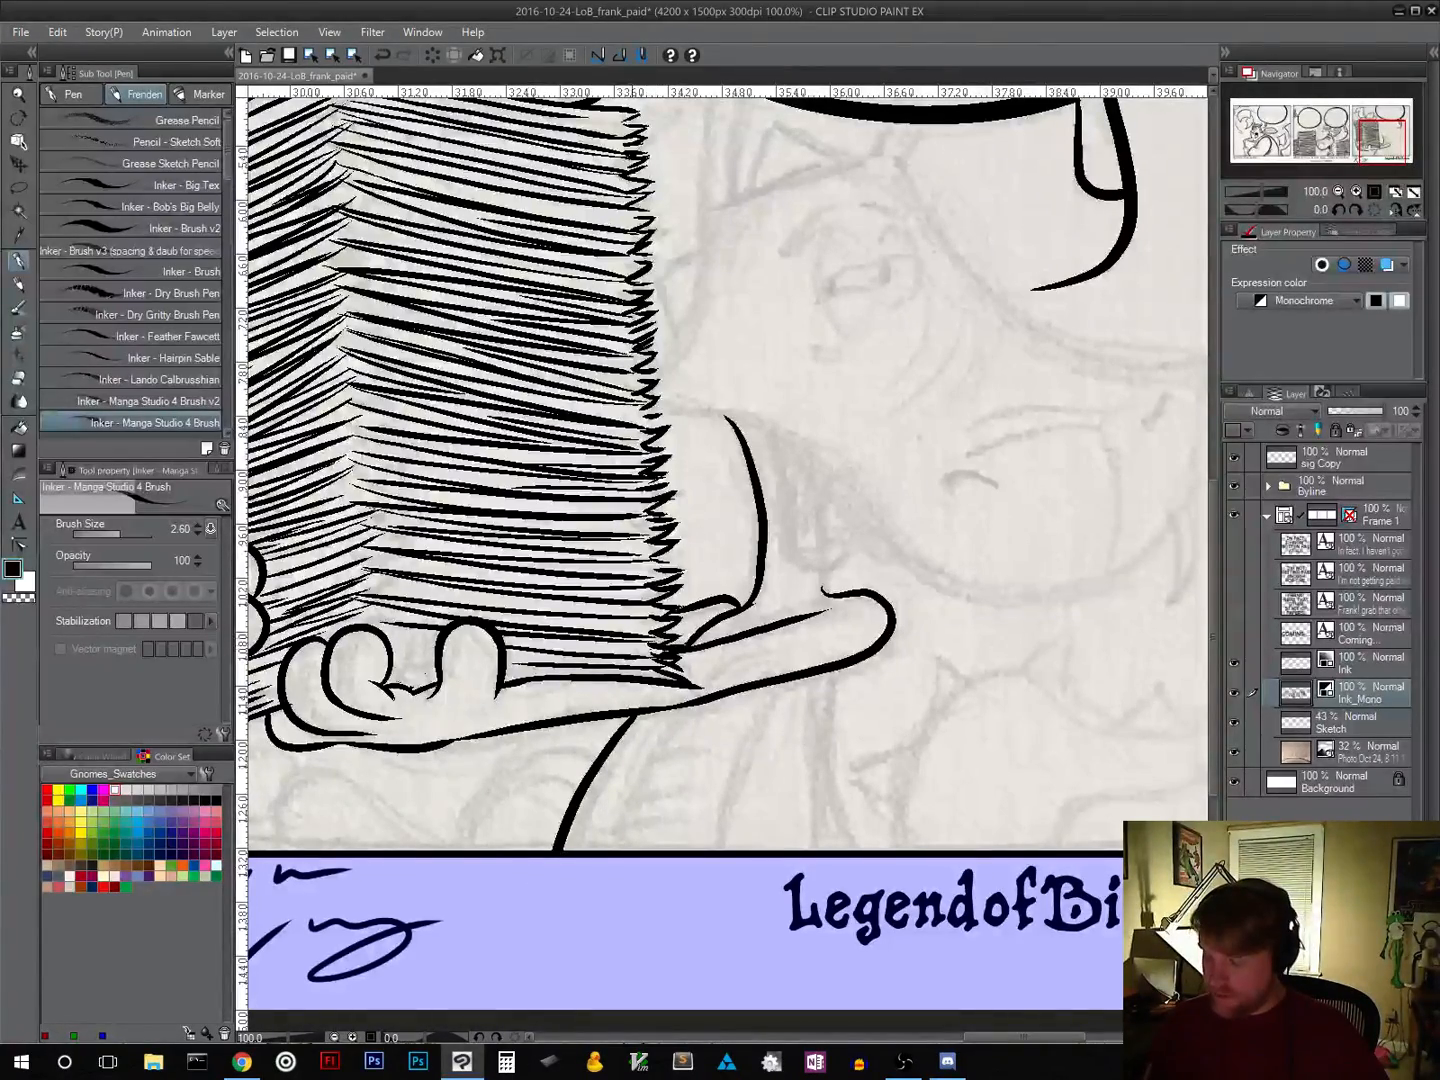
Step: Ink fine hatching on the bottom sheets of the paper stack, between and behind the supporting hand's fingers
{"action": "left_click_drag", "start_coordinate": [603, 817], "coordinate": [877, 728]}
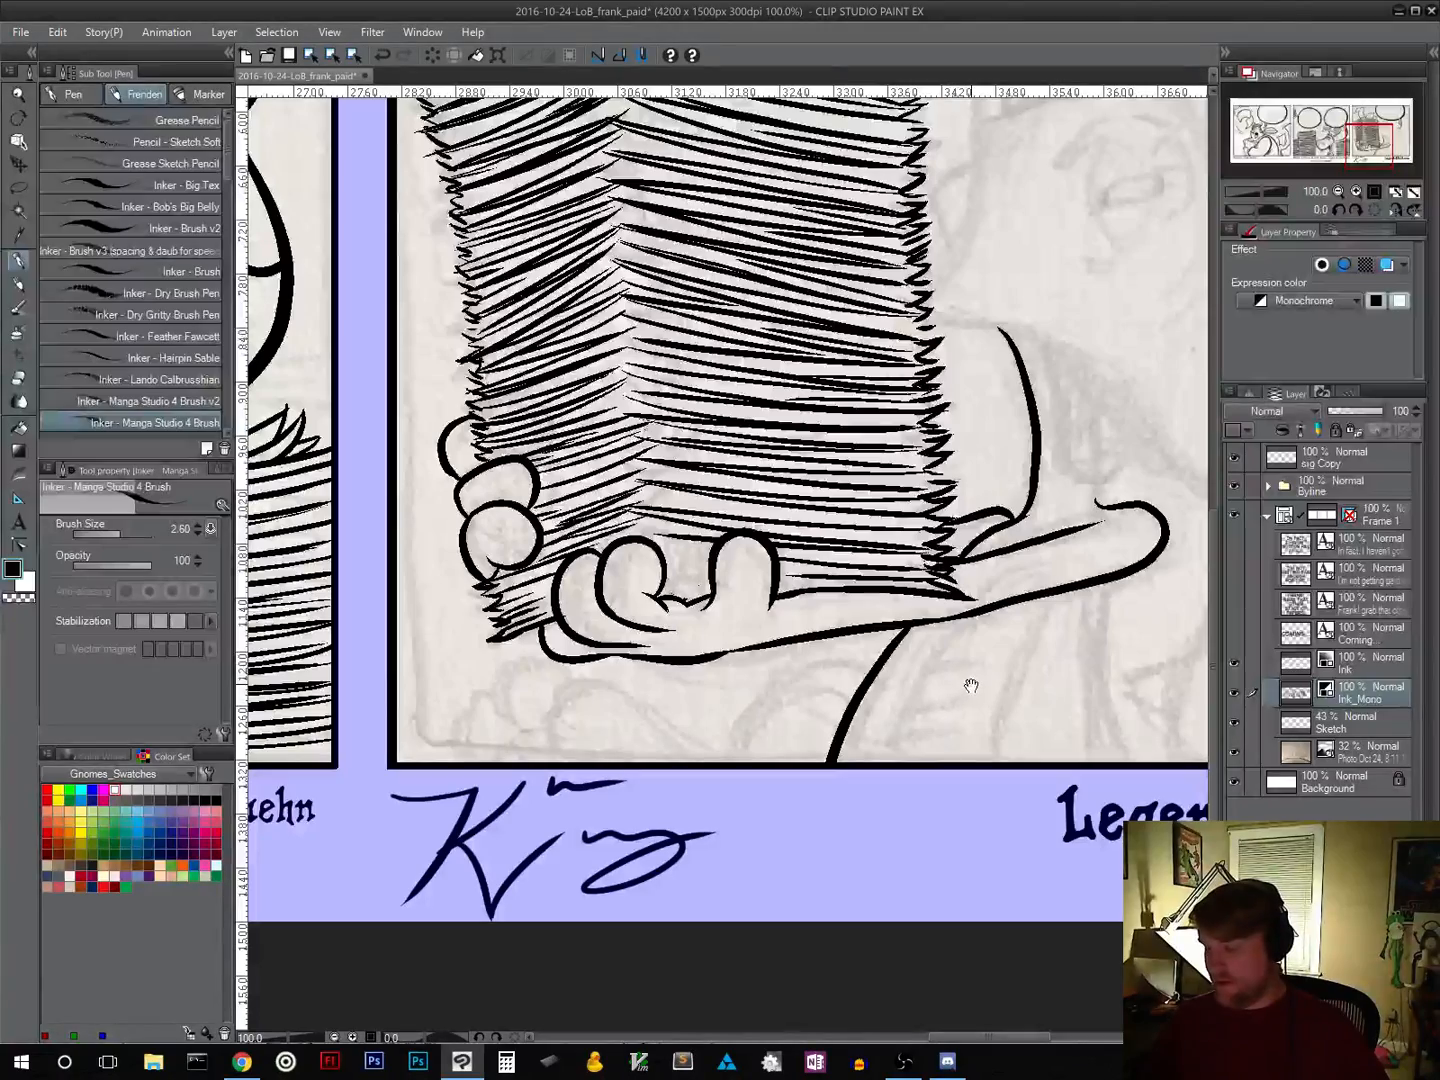
{"action": "left_click_drag", "start_coordinate": [959, 654], "coordinate": [960, 497]}
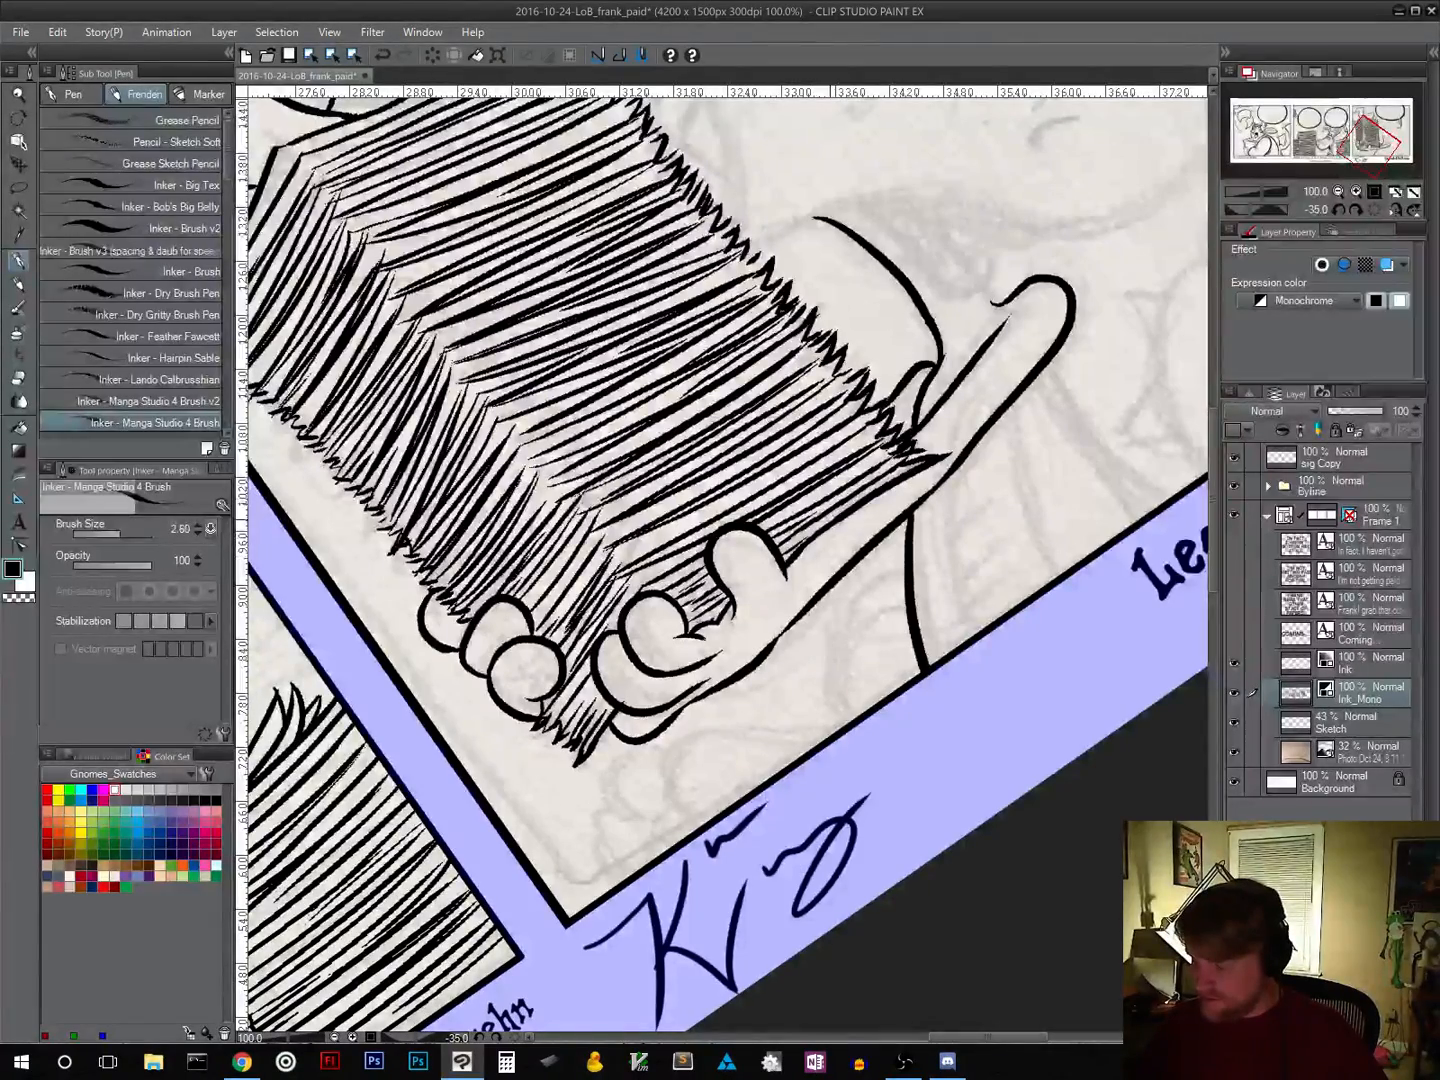
{"action": "left_click_drag", "start_coordinate": [815, 491], "coordinate": [896, 446]}
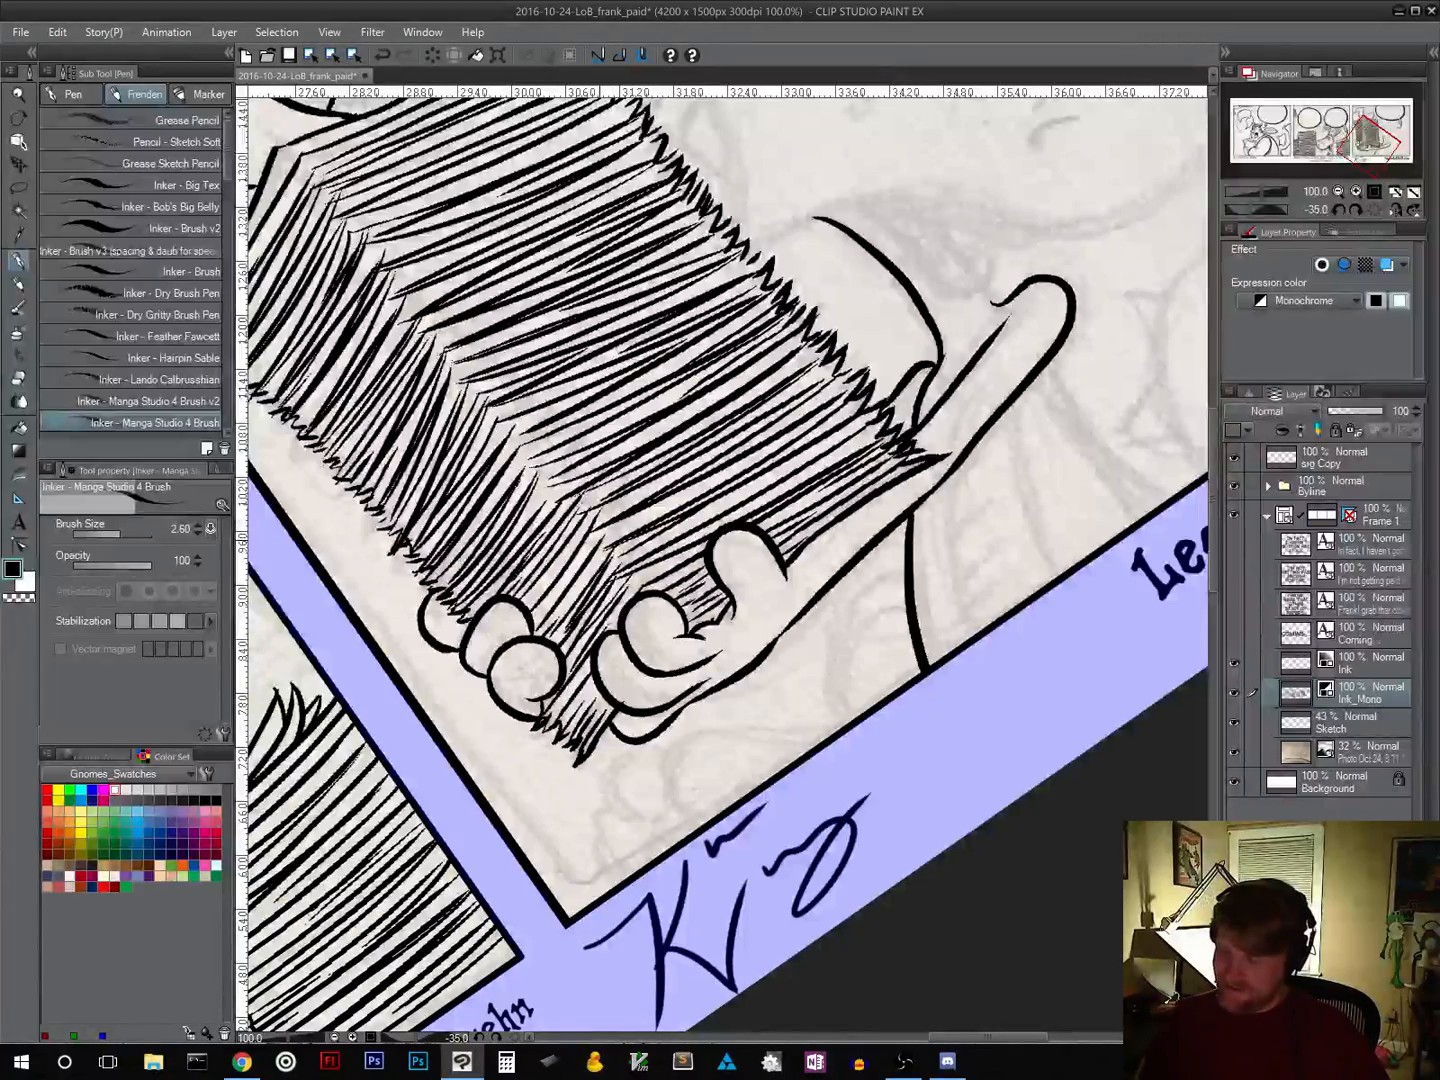
{"action": "left_click_drag", "start_coordinate": [613, 537], "coordinate": [711, 478]}
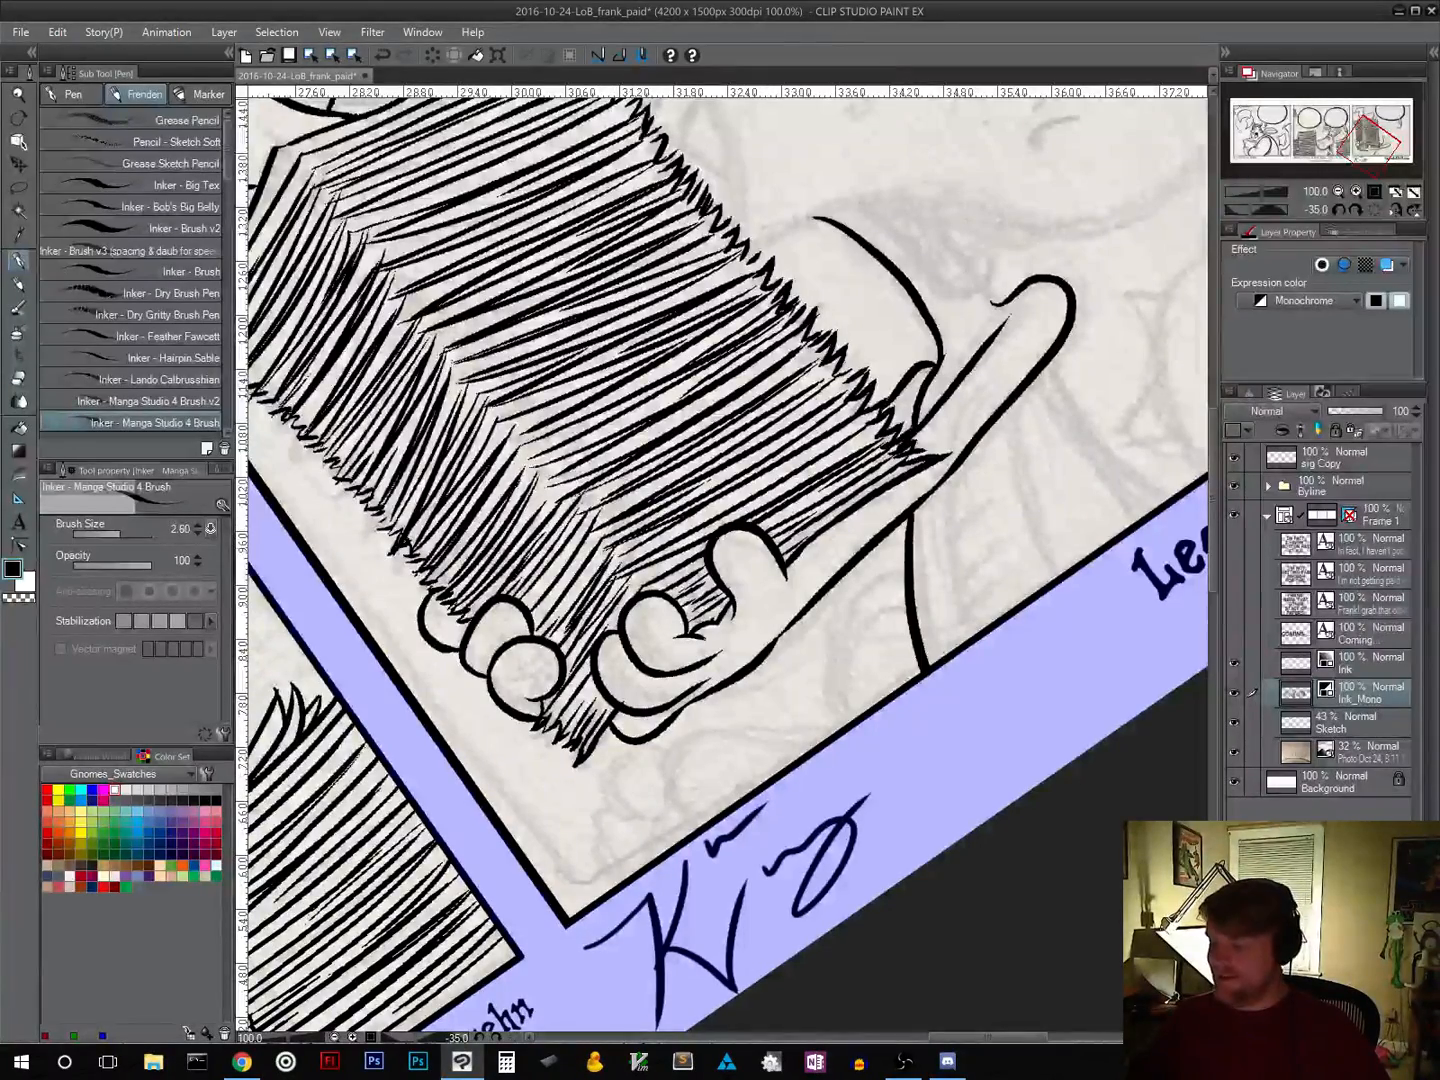
{"action": "left_click_drag", "start_coordinate": [987, 608], "coordinate": [761, 656]}
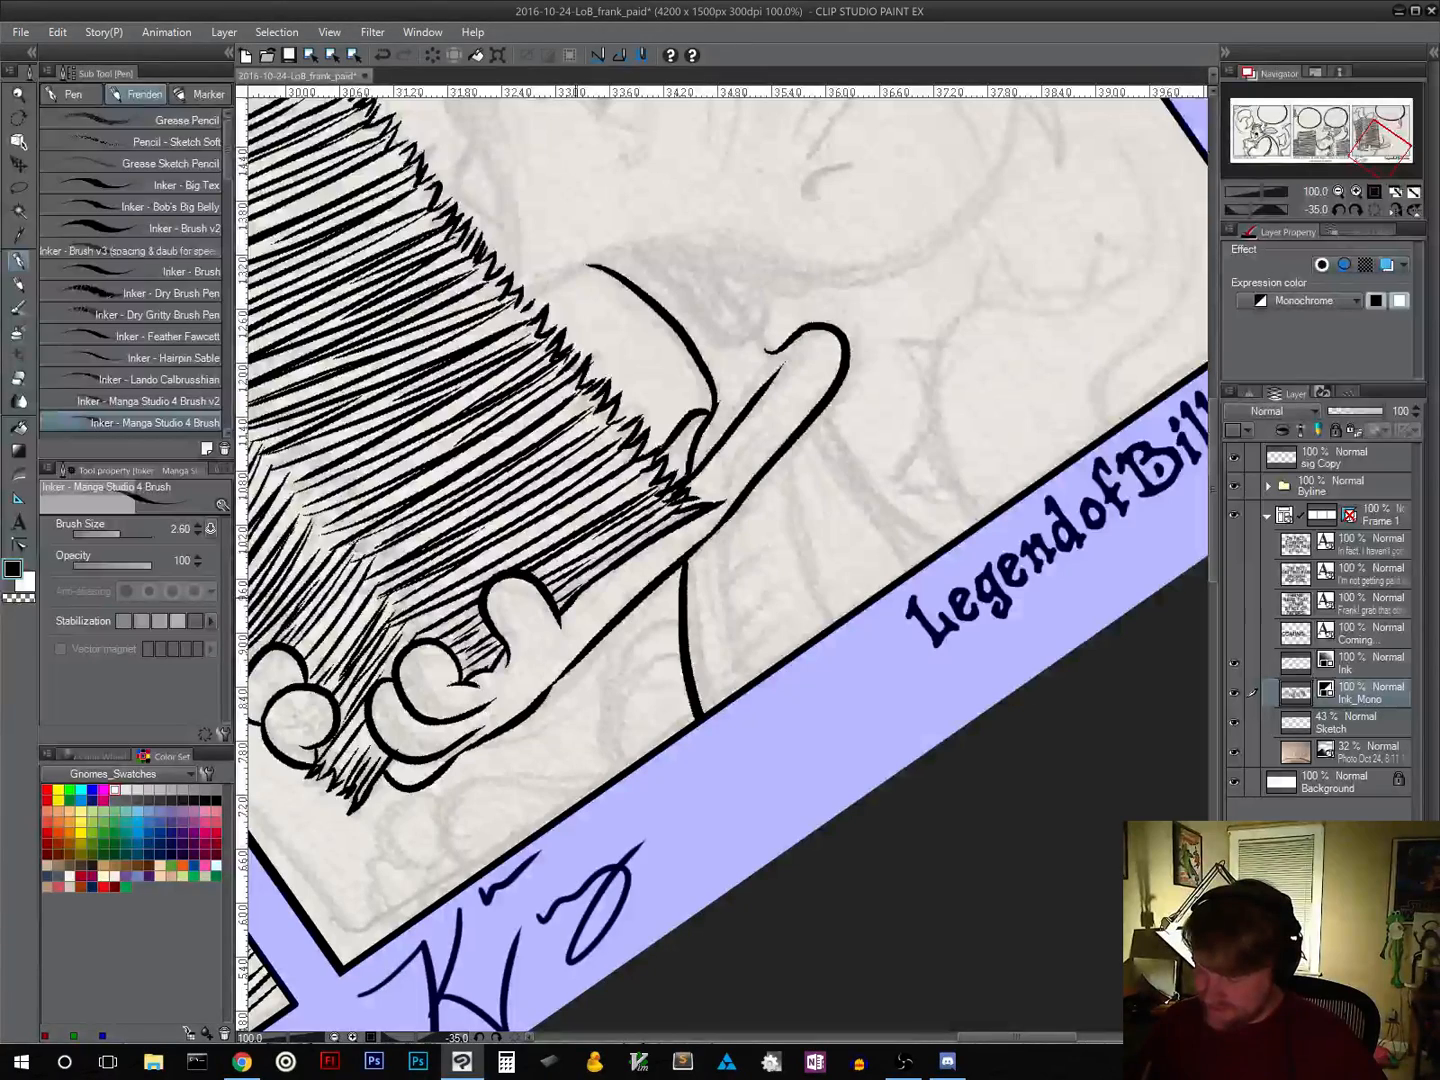
{"action": "mouse_move", "coordinate": [579, 598]}
{"action": "left_mouse_down"}
{"action": "mouse_move", "coordinate": [678, 531]}
{"action": "mouse_move", "coordinate": [584, 591]}
{"action": "mouse_move", "coordinate": [673, 543]}
{"action": "mouse_move", "coordinate": [613, 589]}
{"action": "left_mouse_up"}
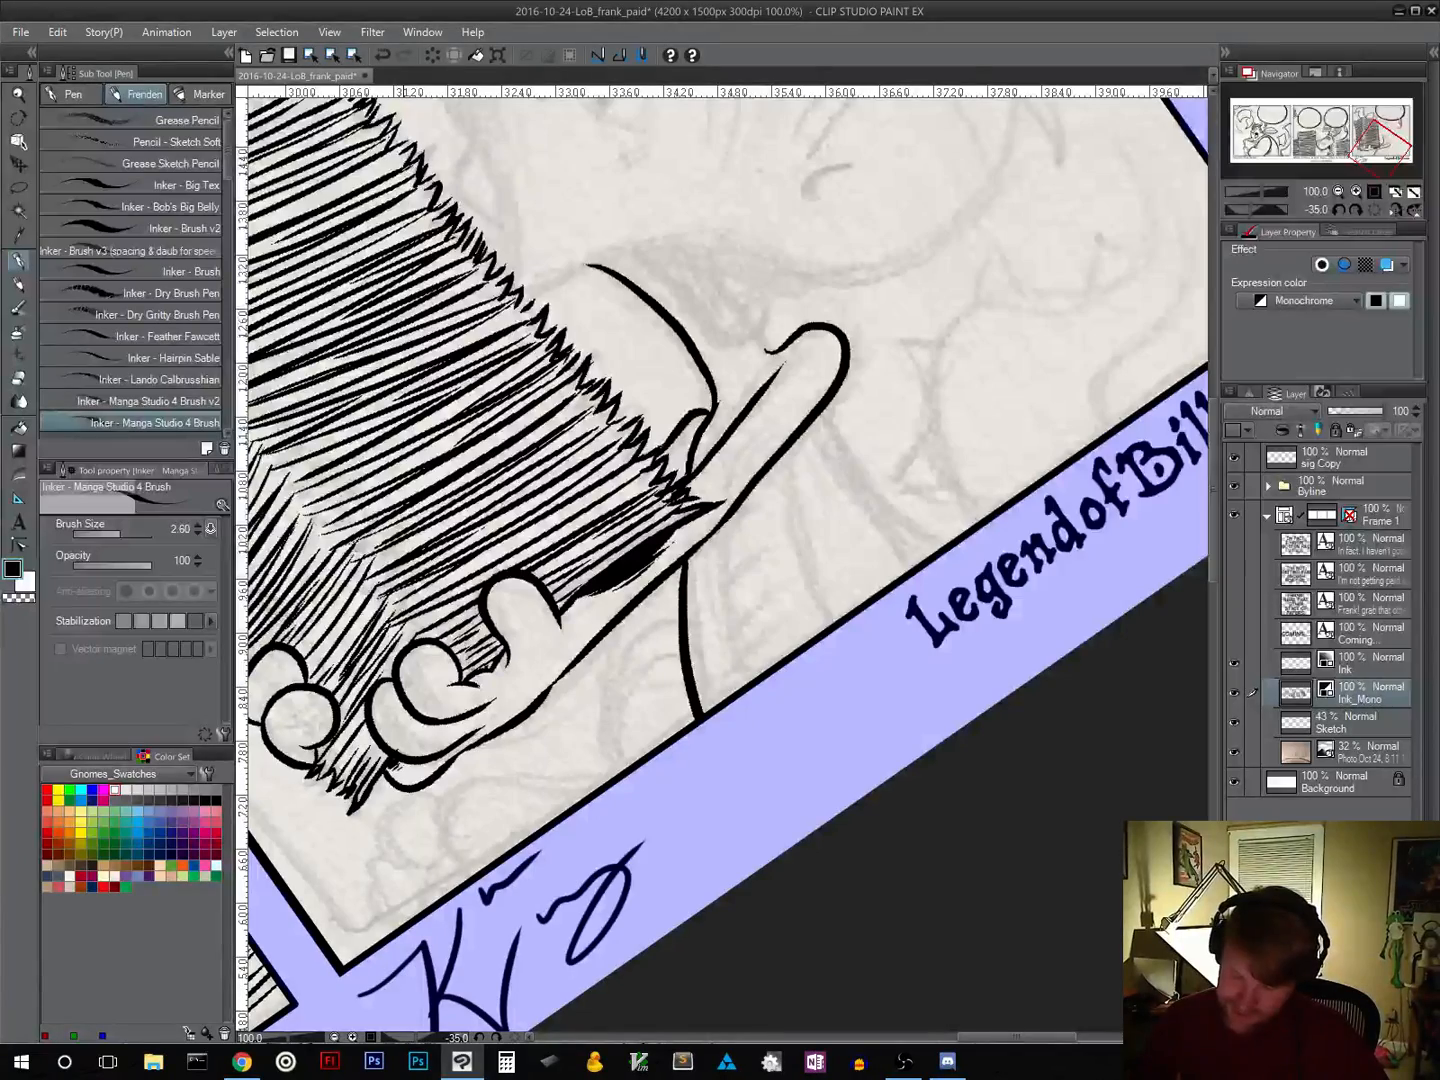
{"action": "left_click_drag", "start_coordinate": [465, 769], "coordinate": [706, 630]}
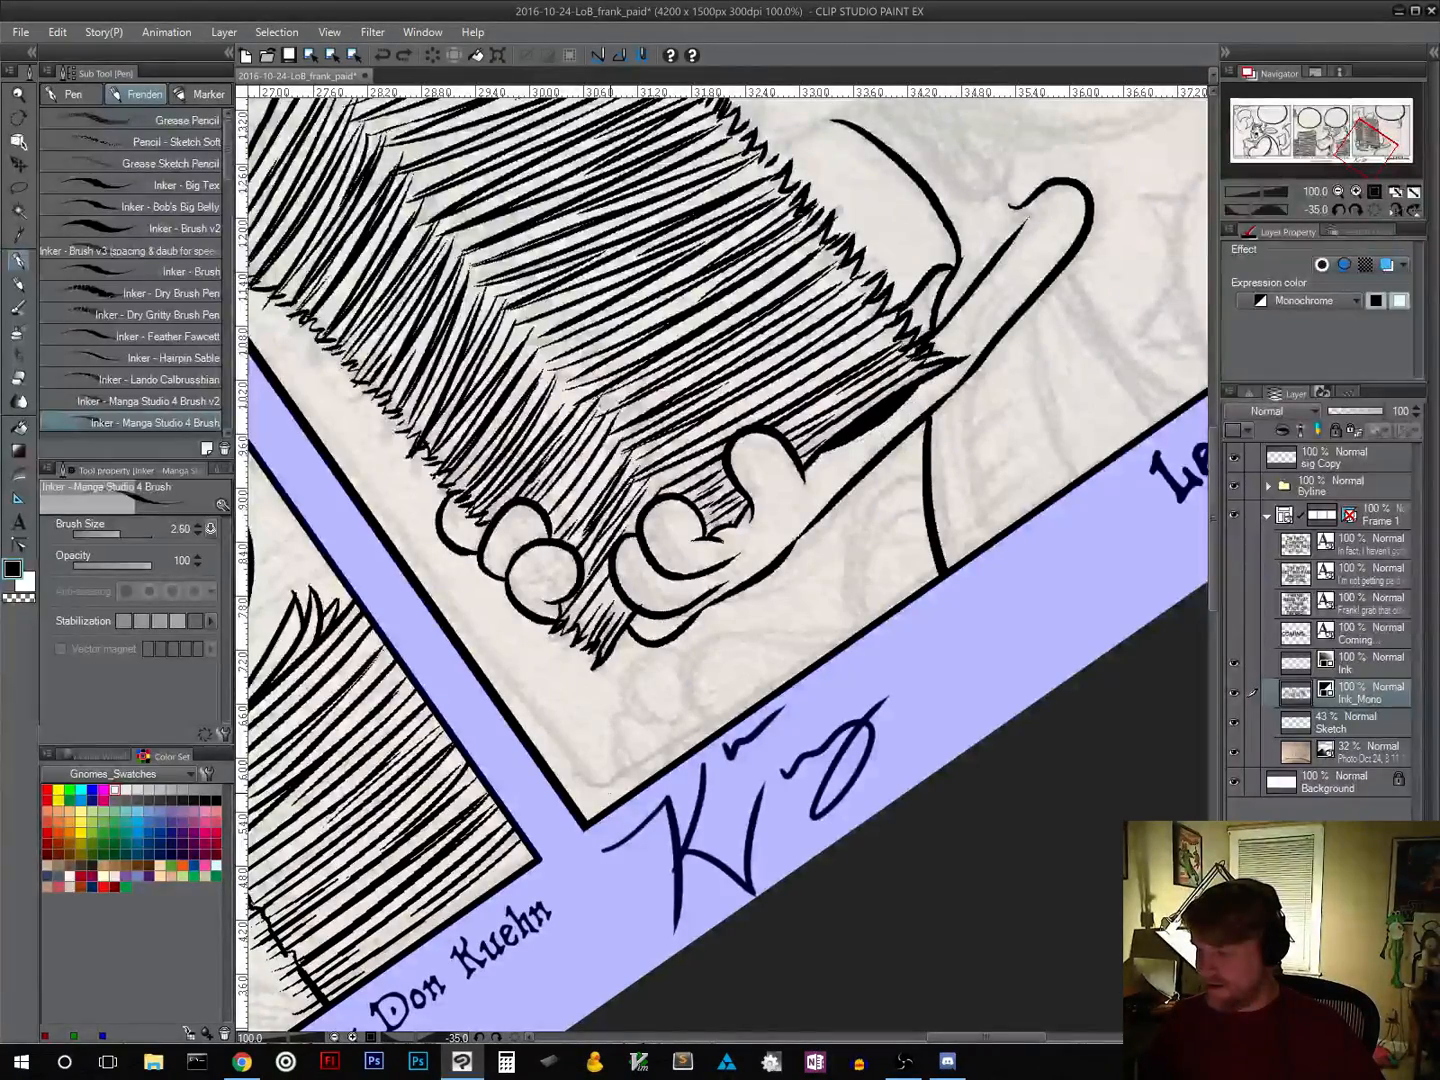
Step: Ink the torso's inner, middle and back edges from the forearm to the panel border, plus a small shadow under the elbow
{"action": "left_click_drag", "start_coordinate": [968, 617], "coordinate": [715, 812]}
{"action": "left_click_drag", "start_coordinate": [985, 556], "coordinate": [828, 736]}
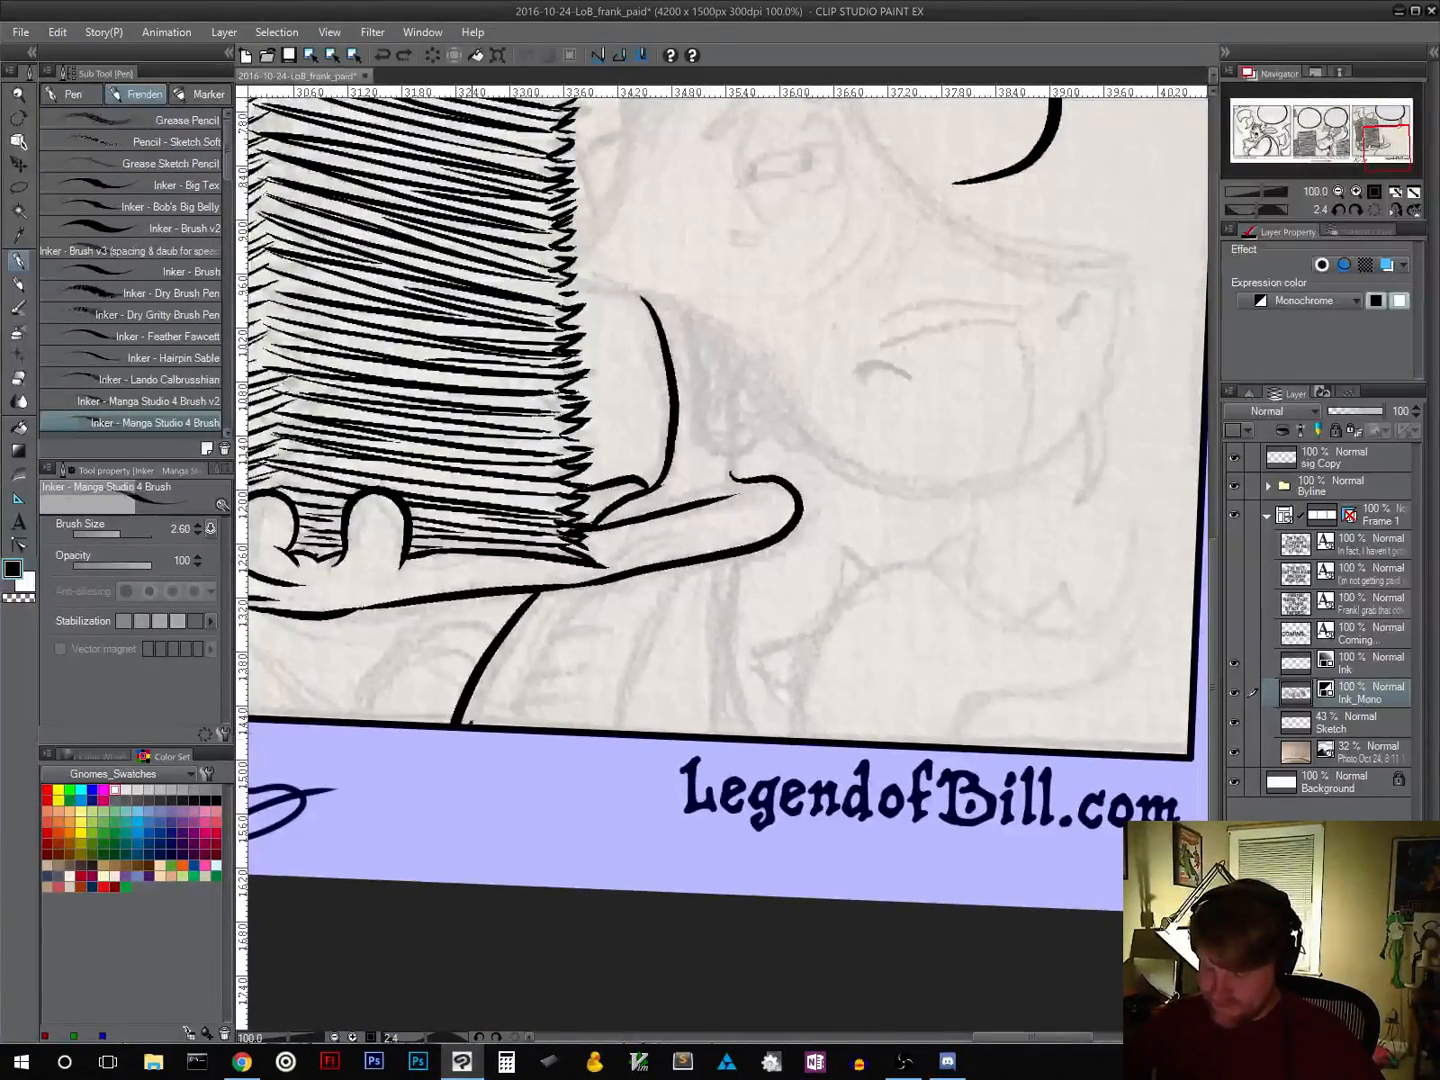
{"action": "left_click_drag", "start_coordinate": [465, 722], "coordinate": [552, 592]}
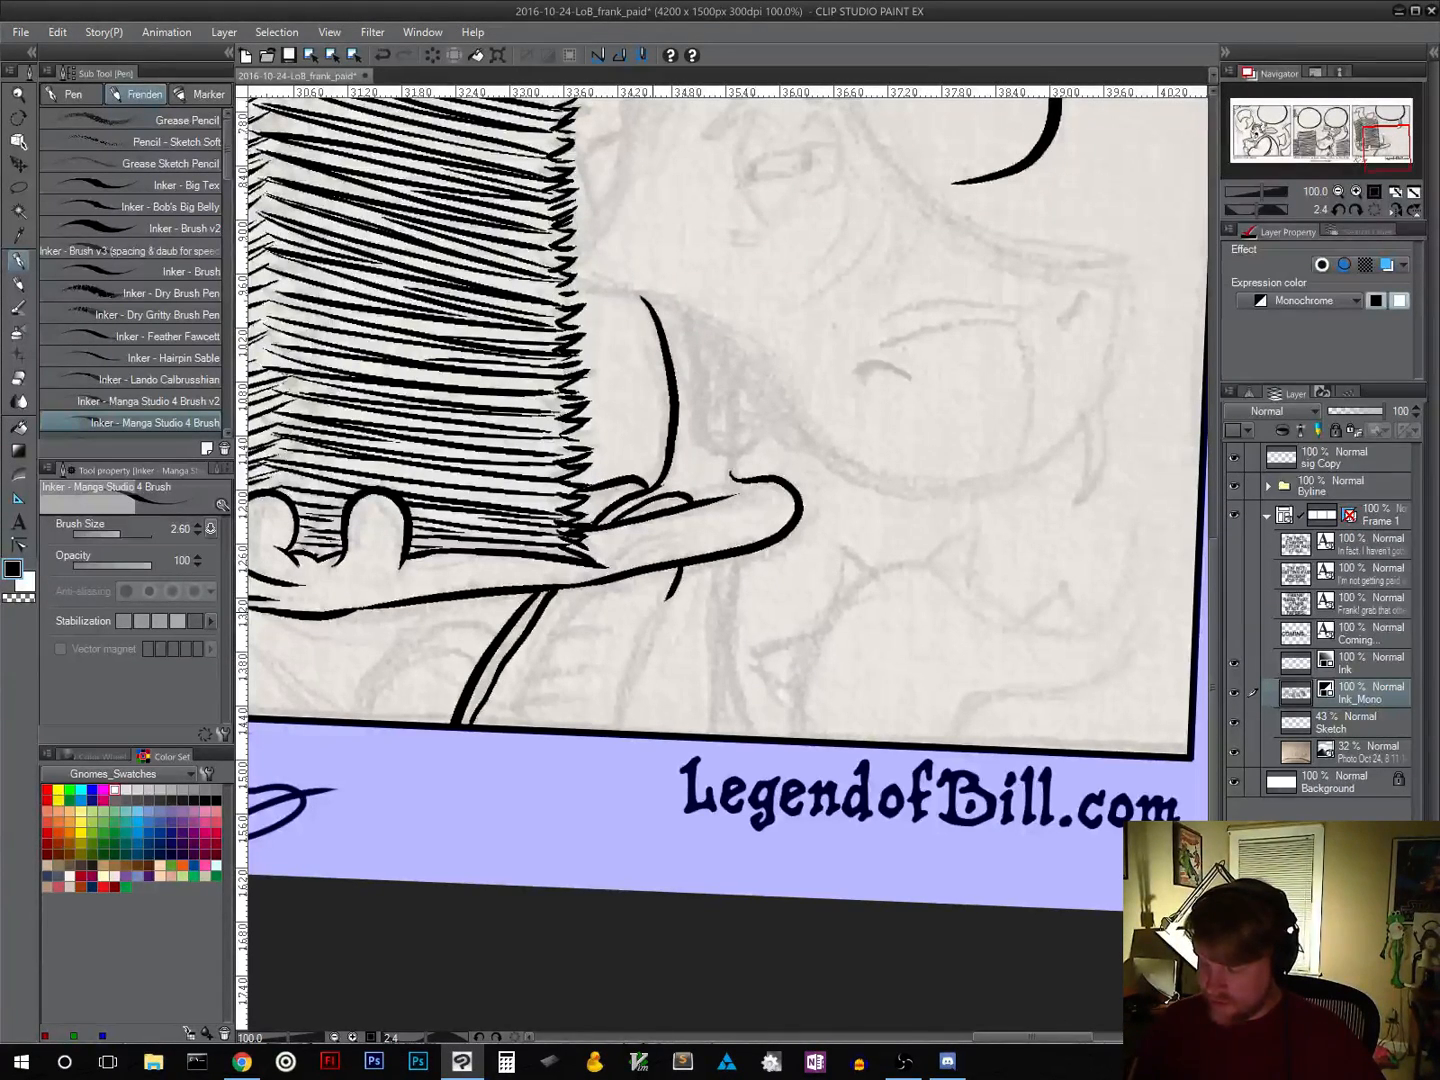
{"action": "left_click_drag", "start_coordinate": [663, 603], "coordinate": [617, 730]}
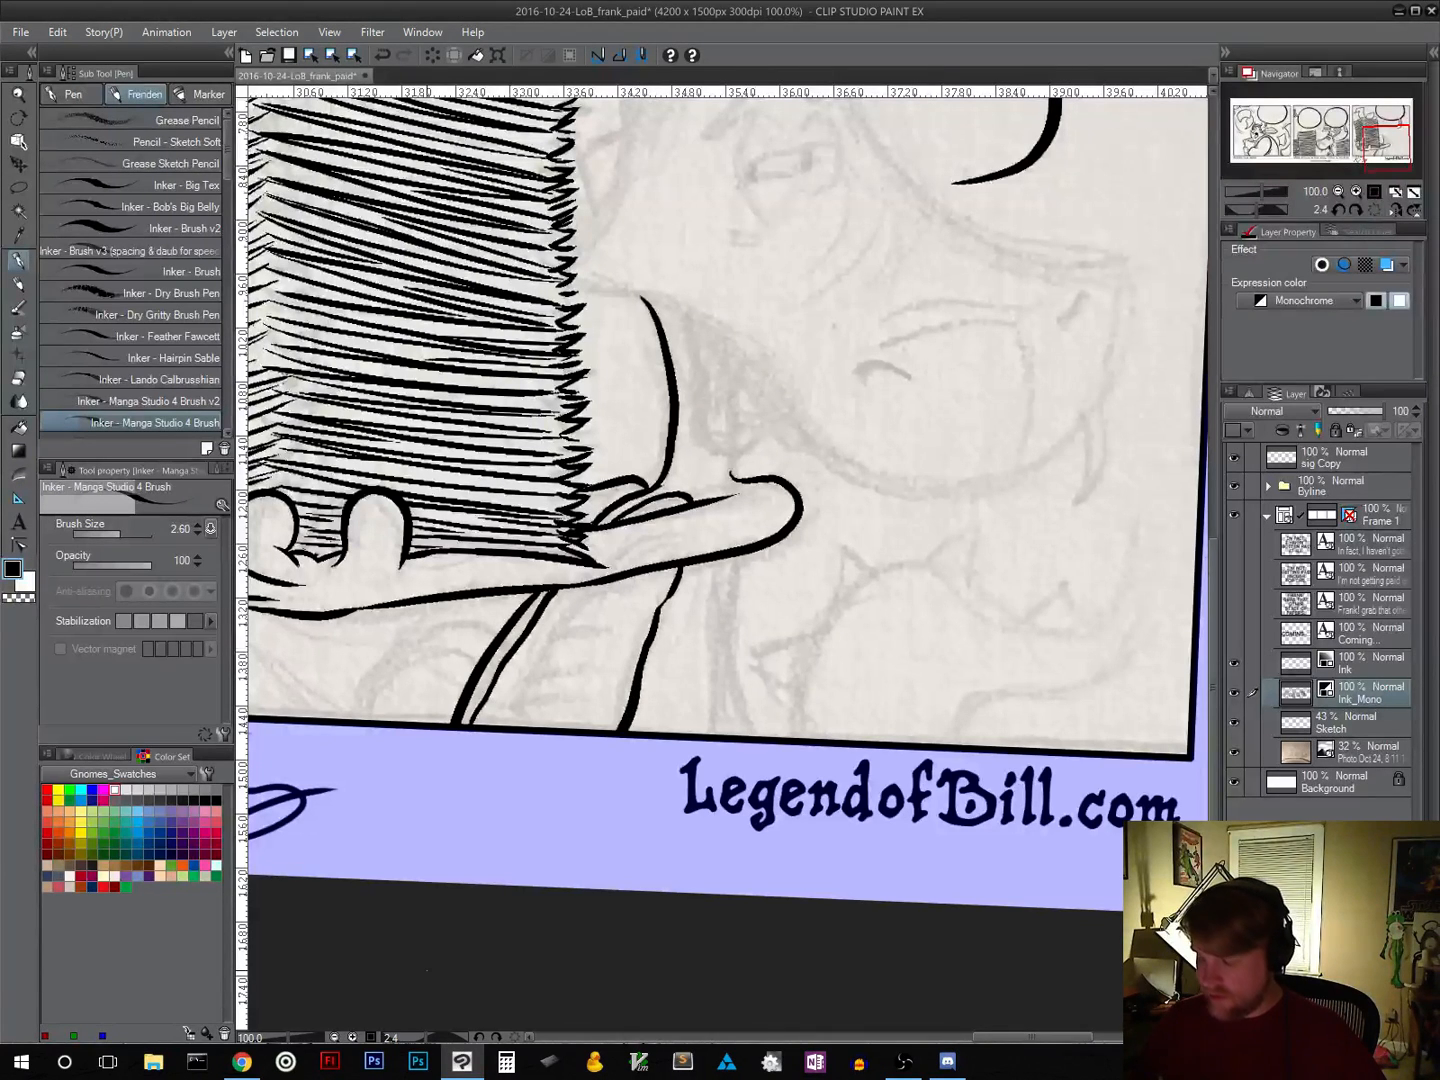
{"action": "left_click_drag", "start_coordinate": [741, 556], "coordinate": [730, 734]}
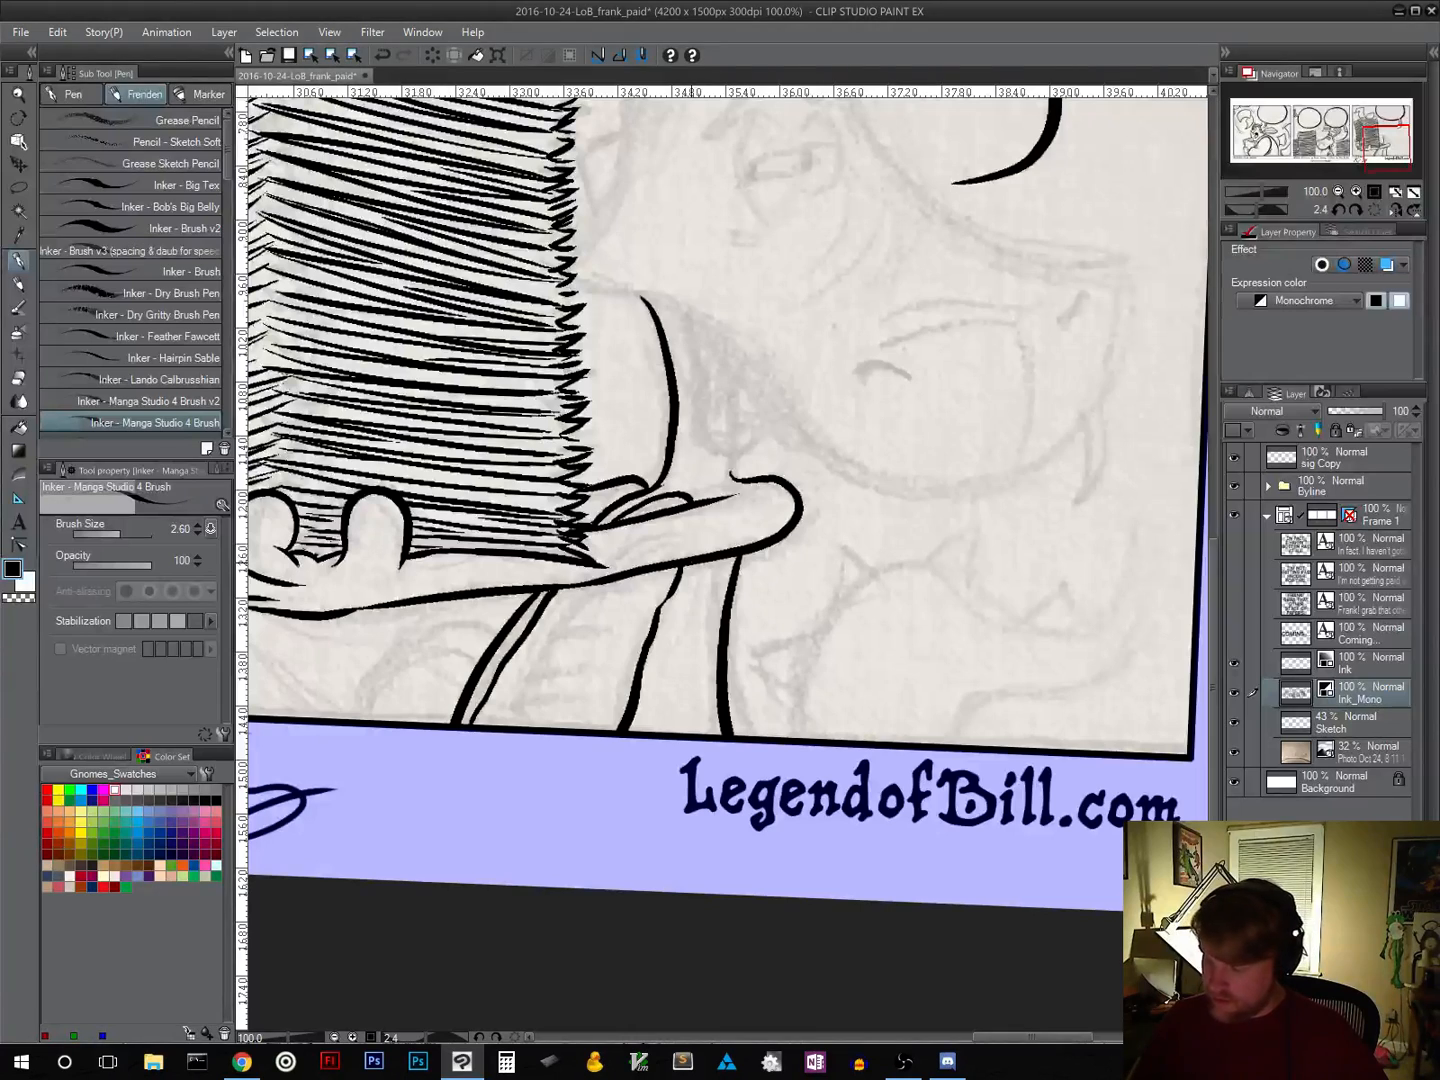
{"action": "left_click_drag", "start_coordinate": [716, 563], "coordinate": [696, 569]}
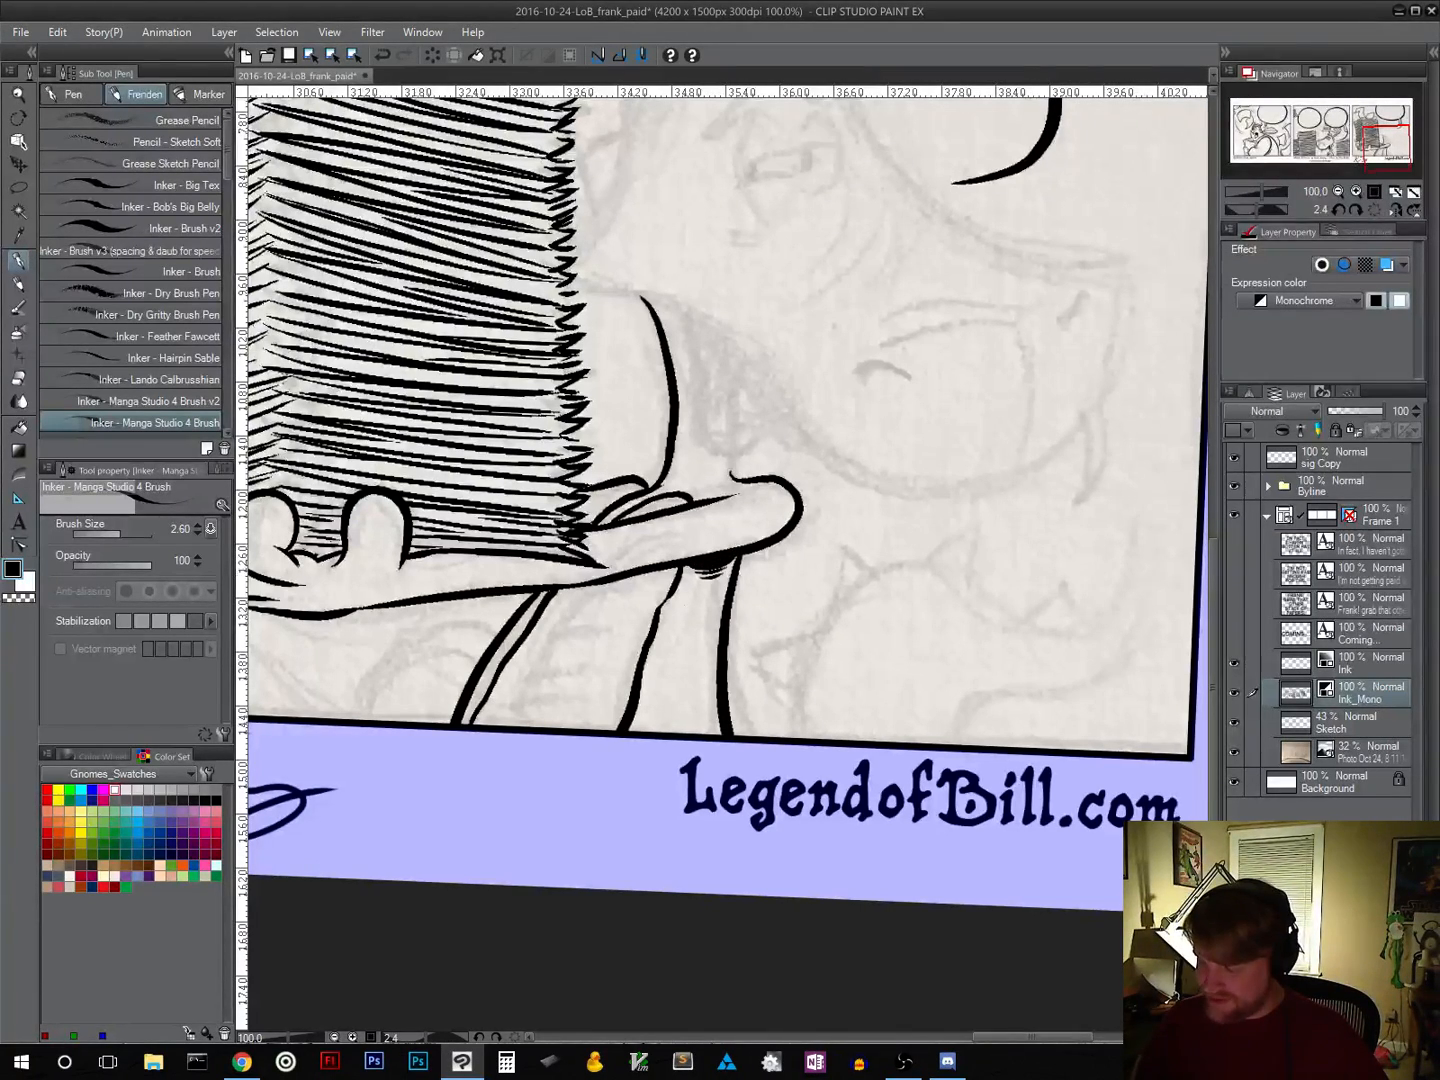
Step: Ink short curved belly-plate lines across the torso section below the forearm
{"action": "mouse_move", "coordinate": [786, 665]}
{"action": "left_mouse_down"}
{"action": "mouse_move", "coordinate": [912, 640]}
{"action": "mouse_move", "coordinate": [1001, 535]}
{"action": "left_mouse_up"}
{"action": "key", "text": "r"}
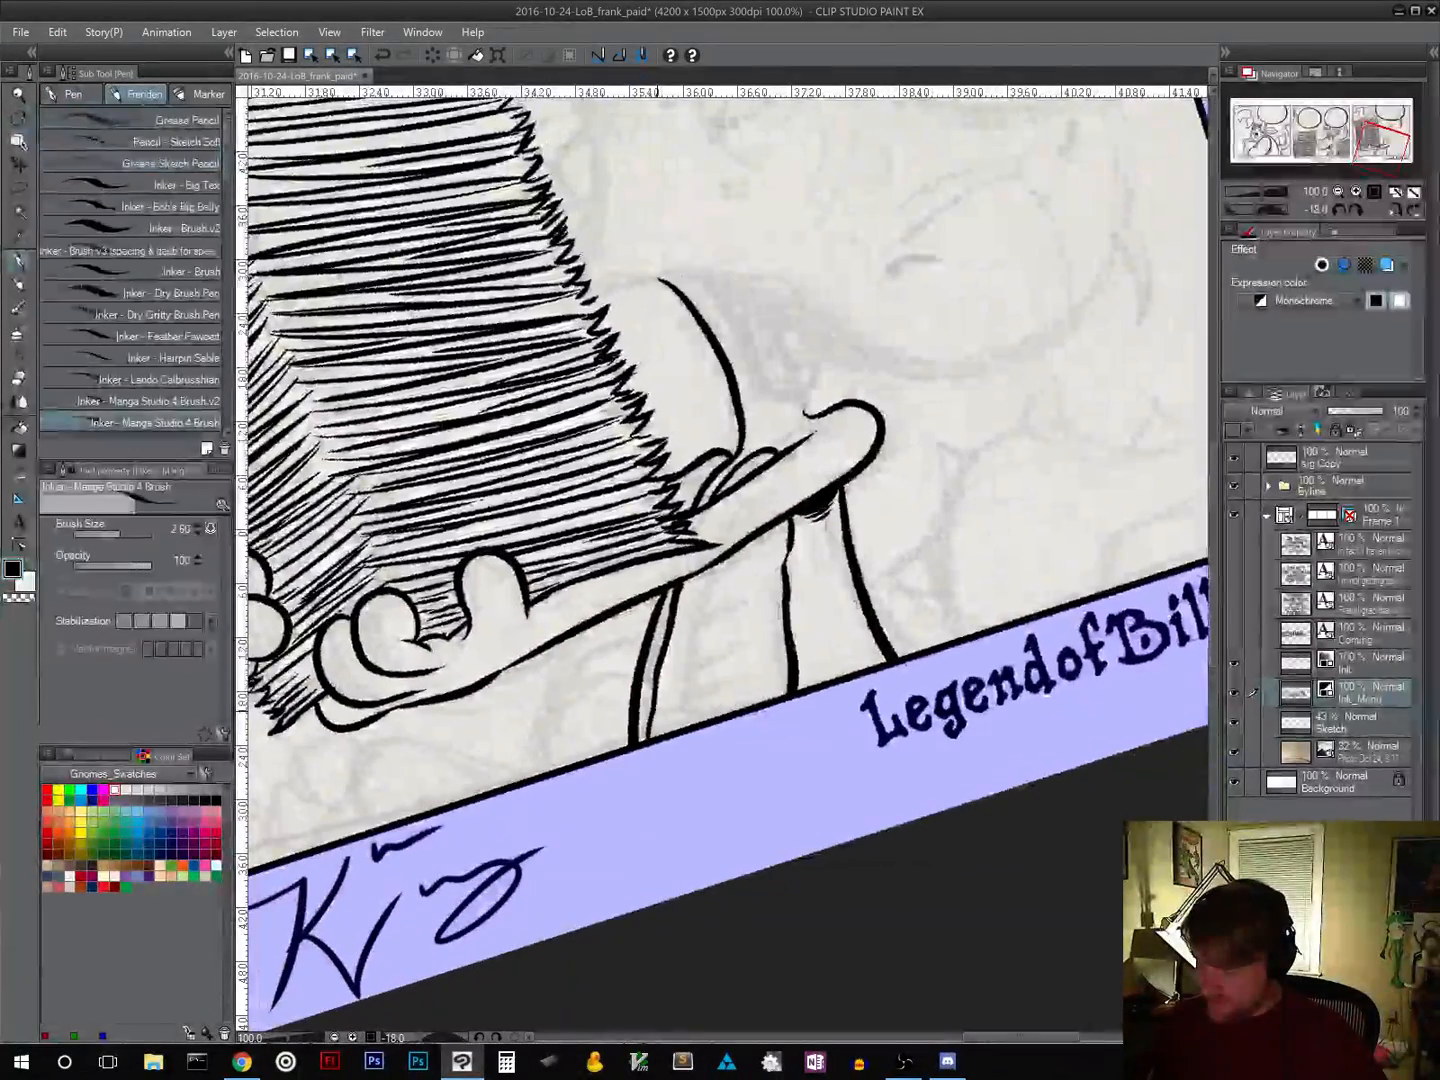
{"action": "left_click_drag", "start_coordinate": [665, 667], "coordinate": [705, 644]}
{"action": "mouse_move", "coordinate": [694, 652]}
{"action": "left_mouse_down"}
{"action": "mouse_move", "coordinate": [736, 635]}
{"action": "mouse_move", "coordinate": [690, 617]}
{"action": "left_mouse_up"}
{"action": "mouse_move", "coordinate": [683, 623]}
{"action": "left_mouse_down"}
{"action": "mouse_move", "coordinate": [748, 597]}
{"action": "mouse_move", "coordinate": [764, 562]}
{"action": "left_mouse_up"}
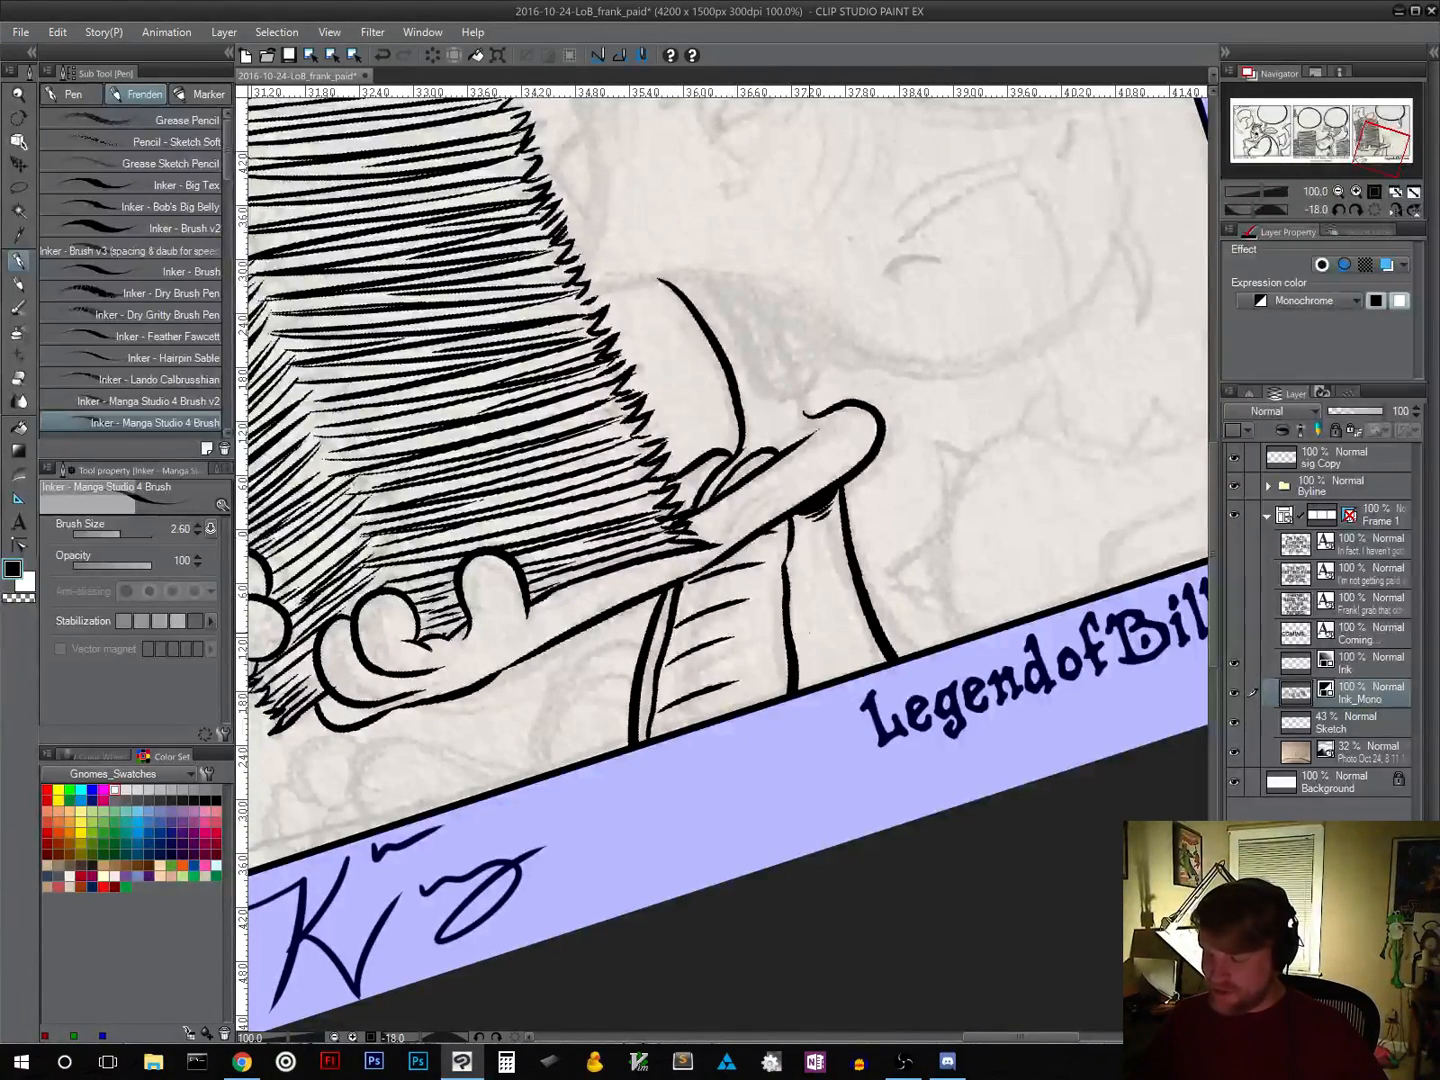
{"action": "mouse_move", "coordinate": [759, 631]}
{"action": "left_mouse_down"}
{"action": "mouse_move", "coordinate": [702, 652]}
{"action": "mouse_move", "coordinate": [704, 693]}
{"action": "left_mouse_up"}
Step: Ink the rounded underside of the third-panel creature's snout from the mouth corner around to the nose tip
{"action": "left_click_drag", "start_coordinate": [802, 739], "coordinate": [664, 910]}
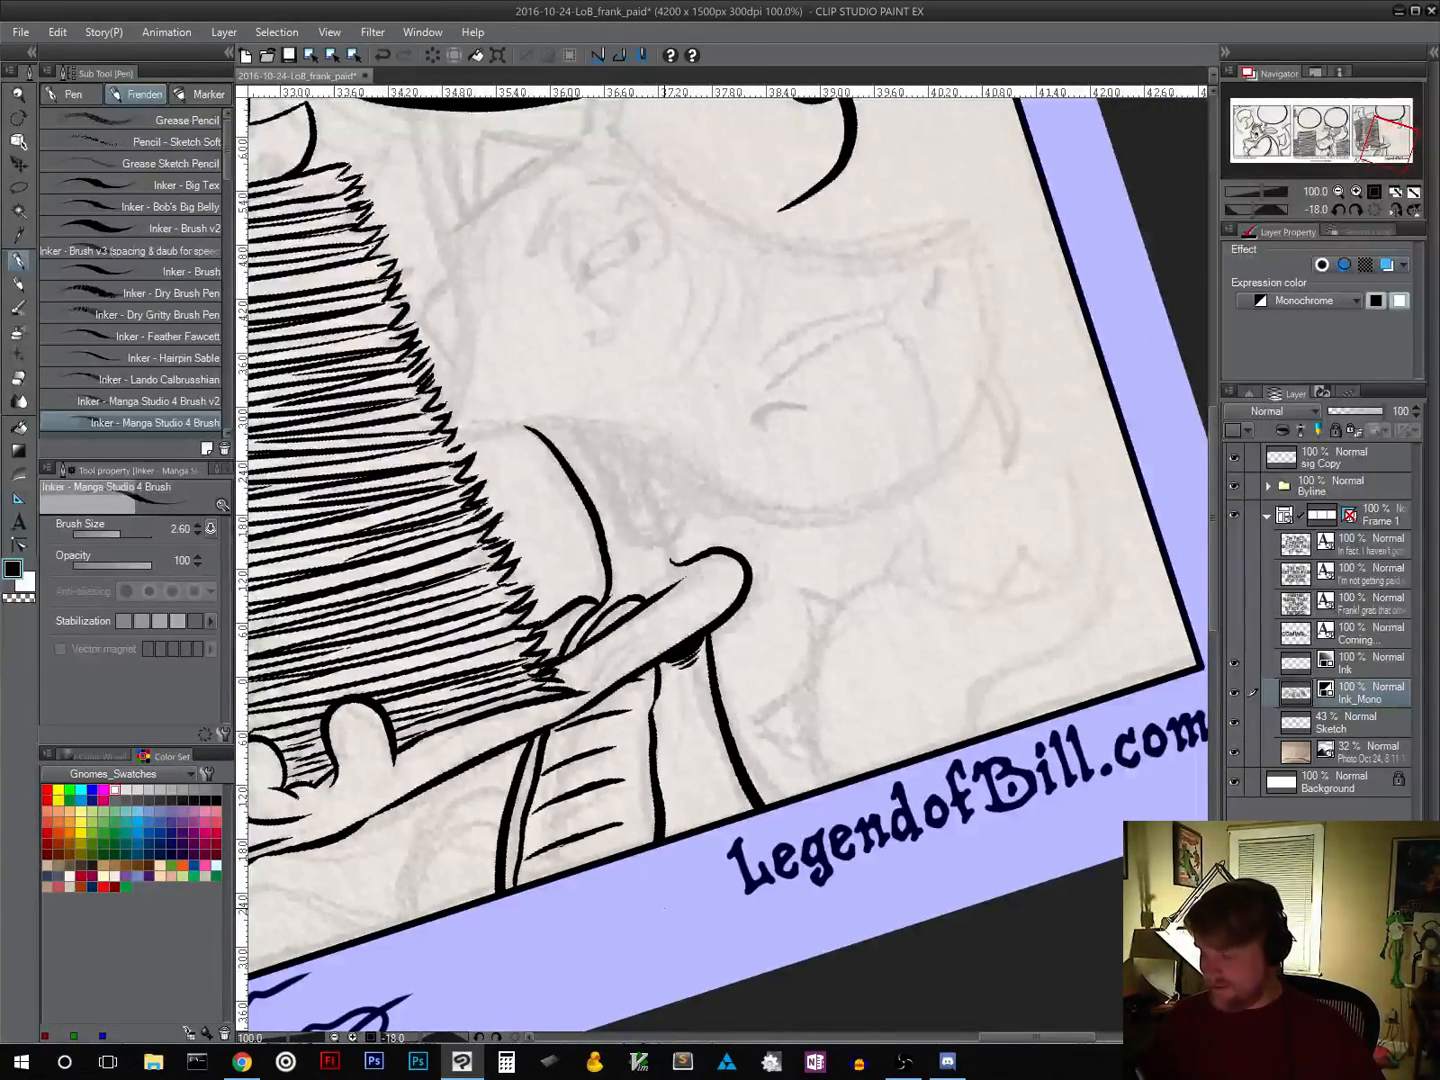
{"action": "left_click_drag", "start_coordinate": [805, 644], "coordinate": [837, 732]}
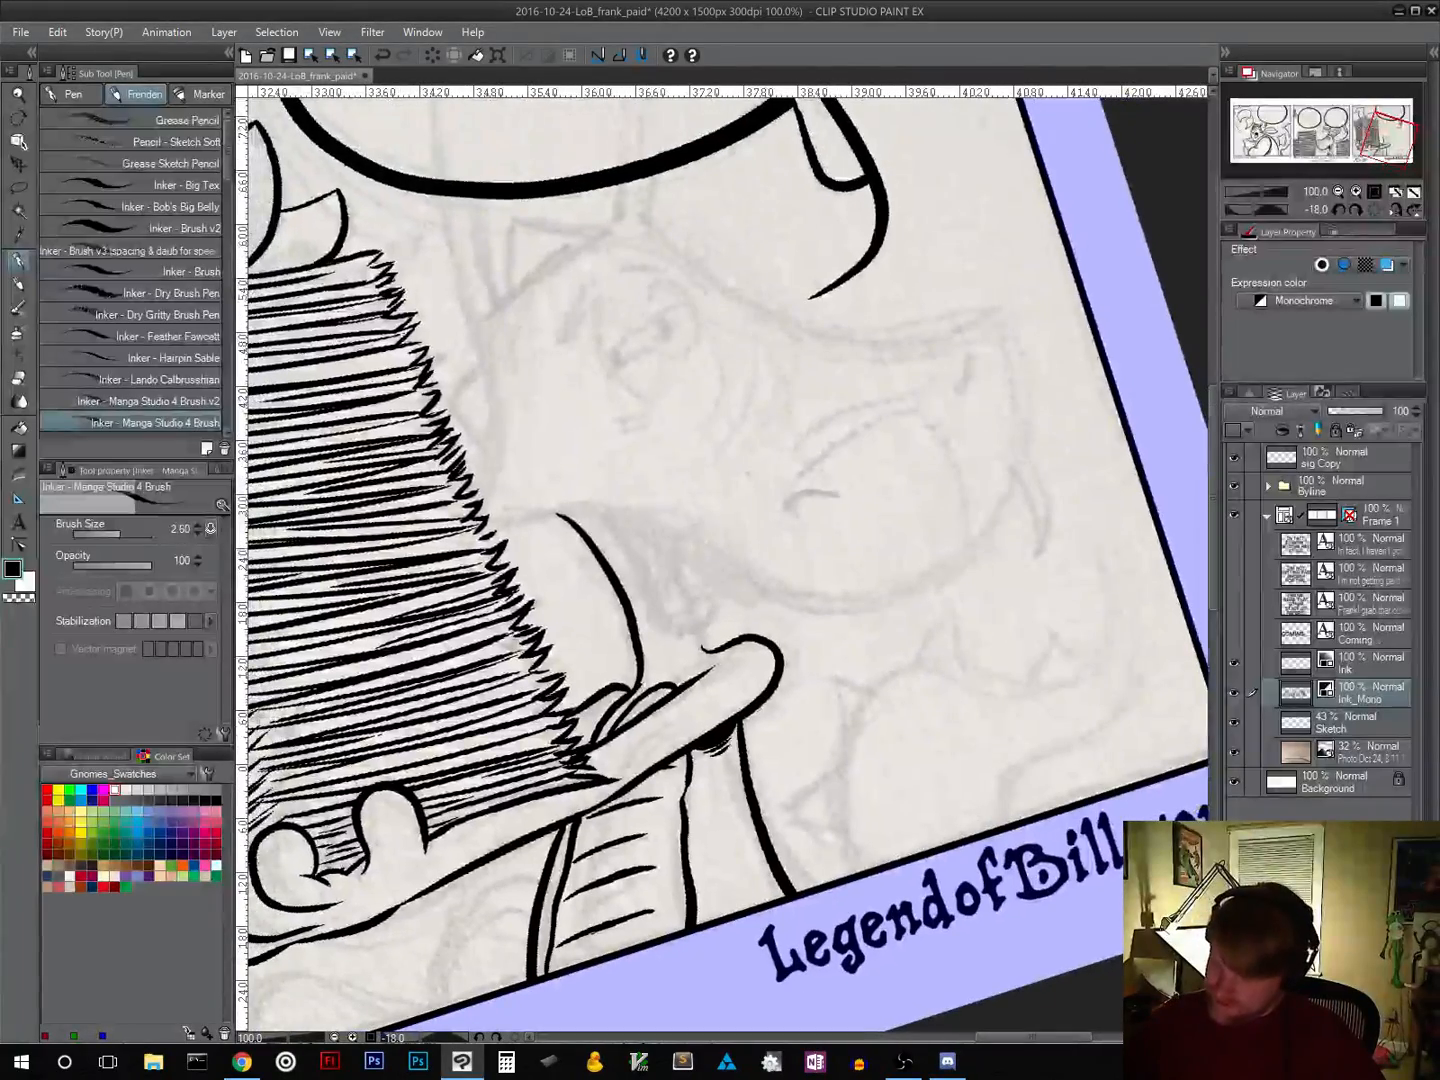
{"action": "left_click_drag", "start_coordinate": [942, 693], "coordinate": [965, 482]}
{"action": "mouse_move", "coordinate": [566, 620]}
{"action": "left_mouse_down"}
{"action": "mouse_move", "coordinate": [766, 549]}
{"action": "mouse_move", "coordinate": [833, 509]}
{"action": "mouse_move", "coordinate": [869, 447]}
{"action": "mouse_move", "coordinate": [877, 375]}
{"action": "mouse_move", "coordinate": [852, 294]}
{"action": "mouse_move", "coordinate": [814, 241]}
{"action": "mouse_move", "coordinate": [704, 193]}
{"action": "left_mouse_up"}
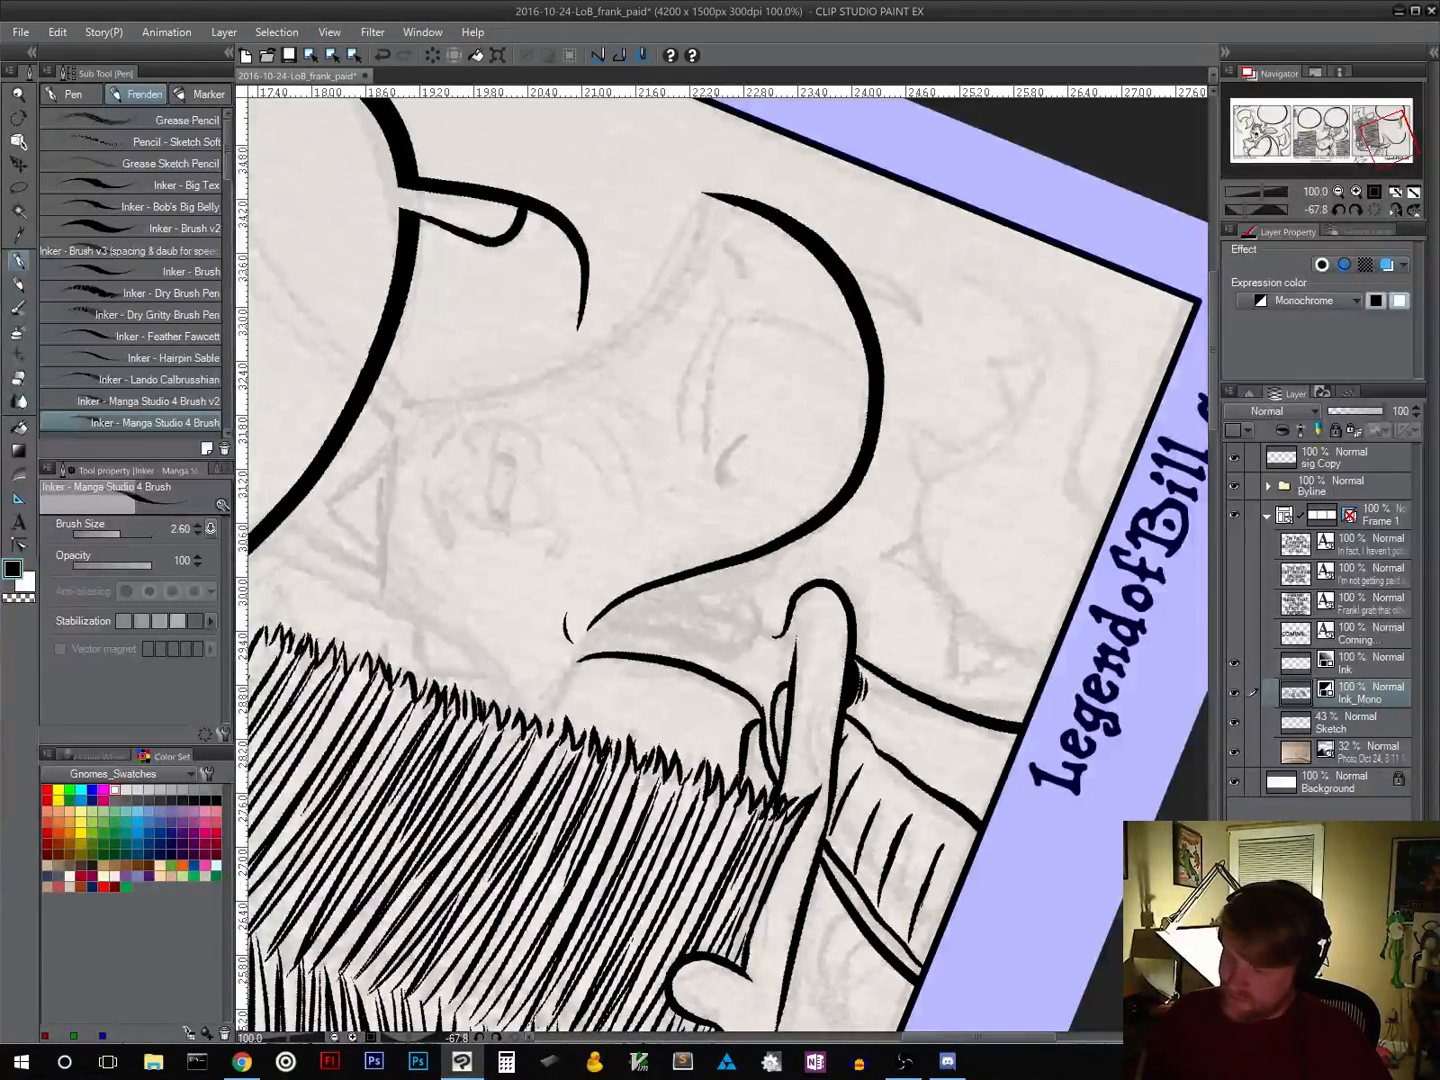
Step: Ink the snout's upper edge as one sweeping curve from the brow to the nose tip
{"action": "mouse_move", "coordinate": [402, 409]}
{"action": "left_mouse_down"}
{"action": "mouse_move", "coordinate": [517, 388]}
{"action": "mouse_move", "coordinate": [630, 333]}
{"action": "left_mouse_up"}
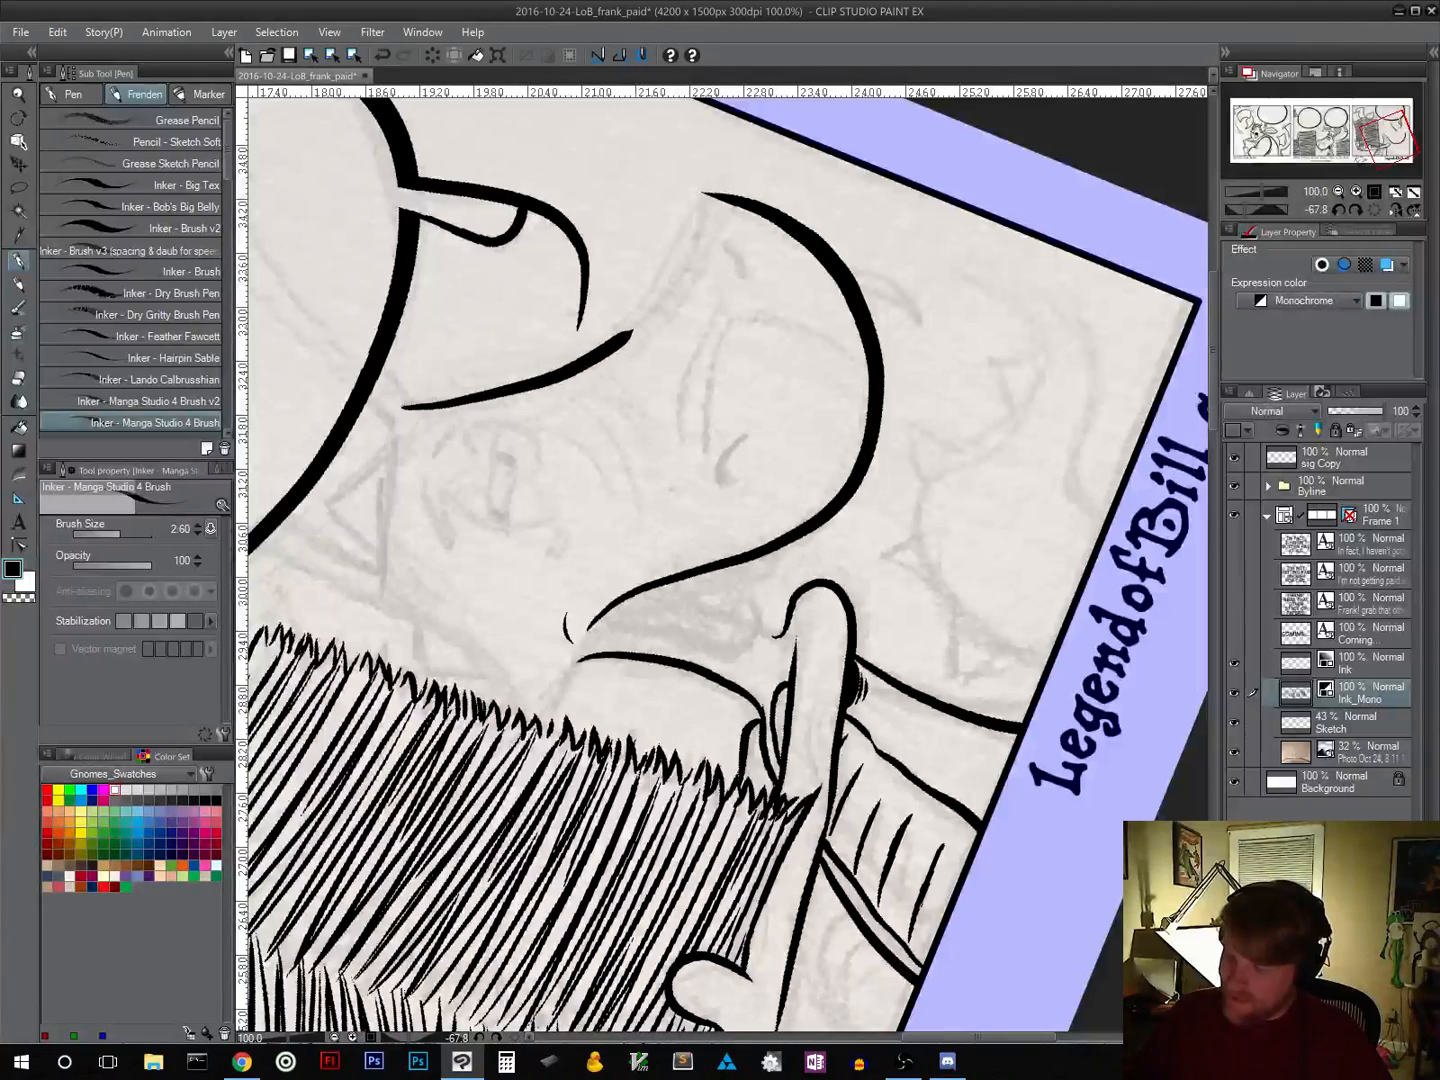
{"action": "key", "text": "ctrl+z"}
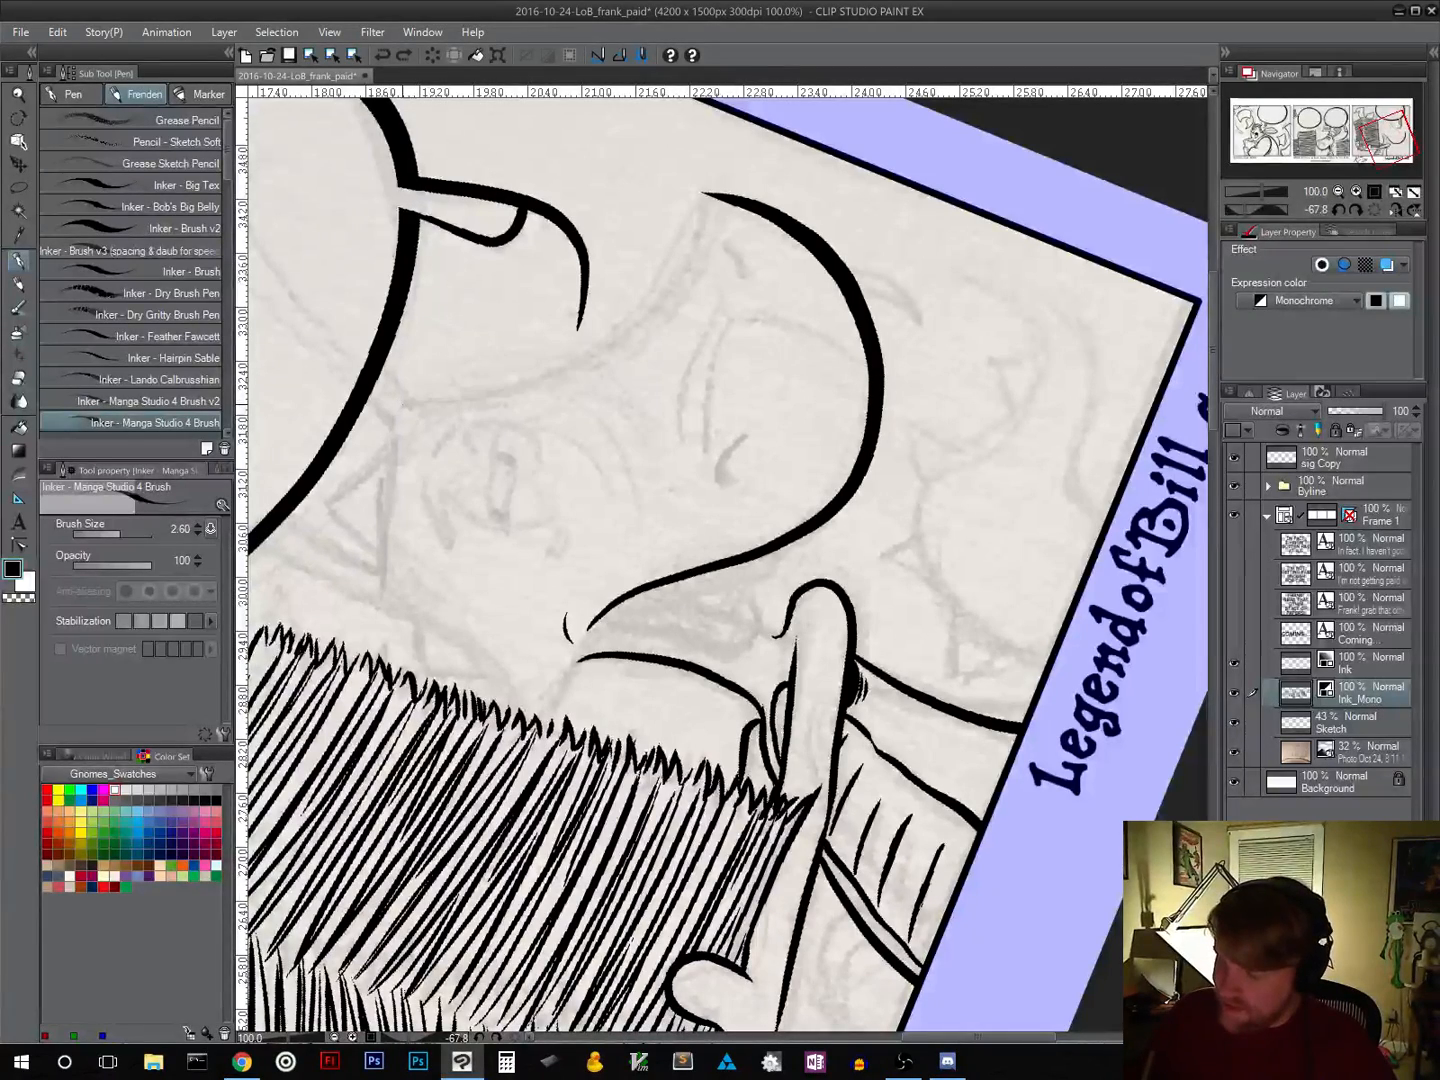
{"action": "mouse_move", "coordinate": [403, 405]}
{"action": "left_mouse_down"}
{"action": "mouse_move", "coordinate": [542, 379]}
{"action": "mouse_move", "coordinate": [620, 336]}
{"action": "mouse_move", "coordinate": [675, 270]}
{"action": "mouse_move", "coordinate": [707, 195]}
{"action": "left_mouse_up"}
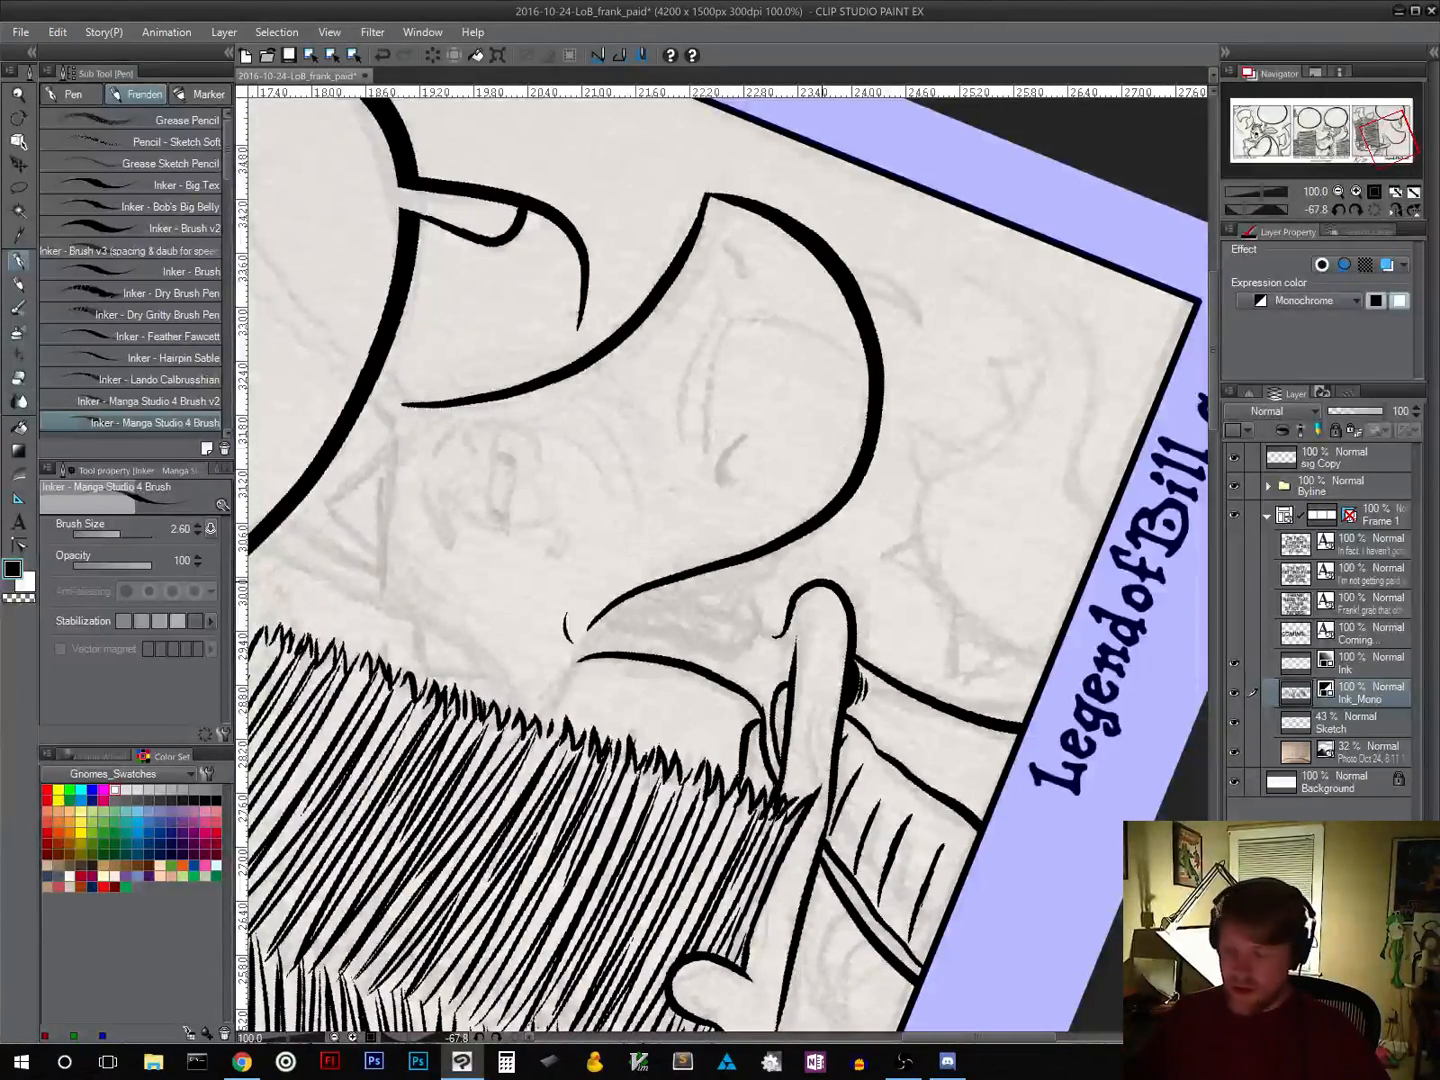
Step: Ink the snout's nostrils, curved front ridge and wrinkle lines, and add a small pointed fang hanging from its front edge
{"action": "key", "text": "shift+space"}
{"action": "mouse_move", "coordinate": [915, 337]}
{"action": "left_mouse_down"}
{"action": "mouse_move", "coordinate": [977, 723]}
{"action": "mouse_move", "coordinate": [1000, 679]}
{"action": "mouse_move", "coordinate": [772, 653]}
{"action": "left_mouse_up"}
{"action": "key", "text": "space"}
{"action": "key", "text": "shift+space"}
{"action": "mouse_move", "coordinate": [771, 655]}
{"action": "left_mouse_down"}
{"action": "mouse_move", "coordinate": [820, 691]}
{"action": "mouse_move", "coordinate": [857, 691]}
{"action": "left_mouse_up"}
{"action": "left_click_drag", "start_coordinate": [707, 476], "coordinate": [748, 588]}
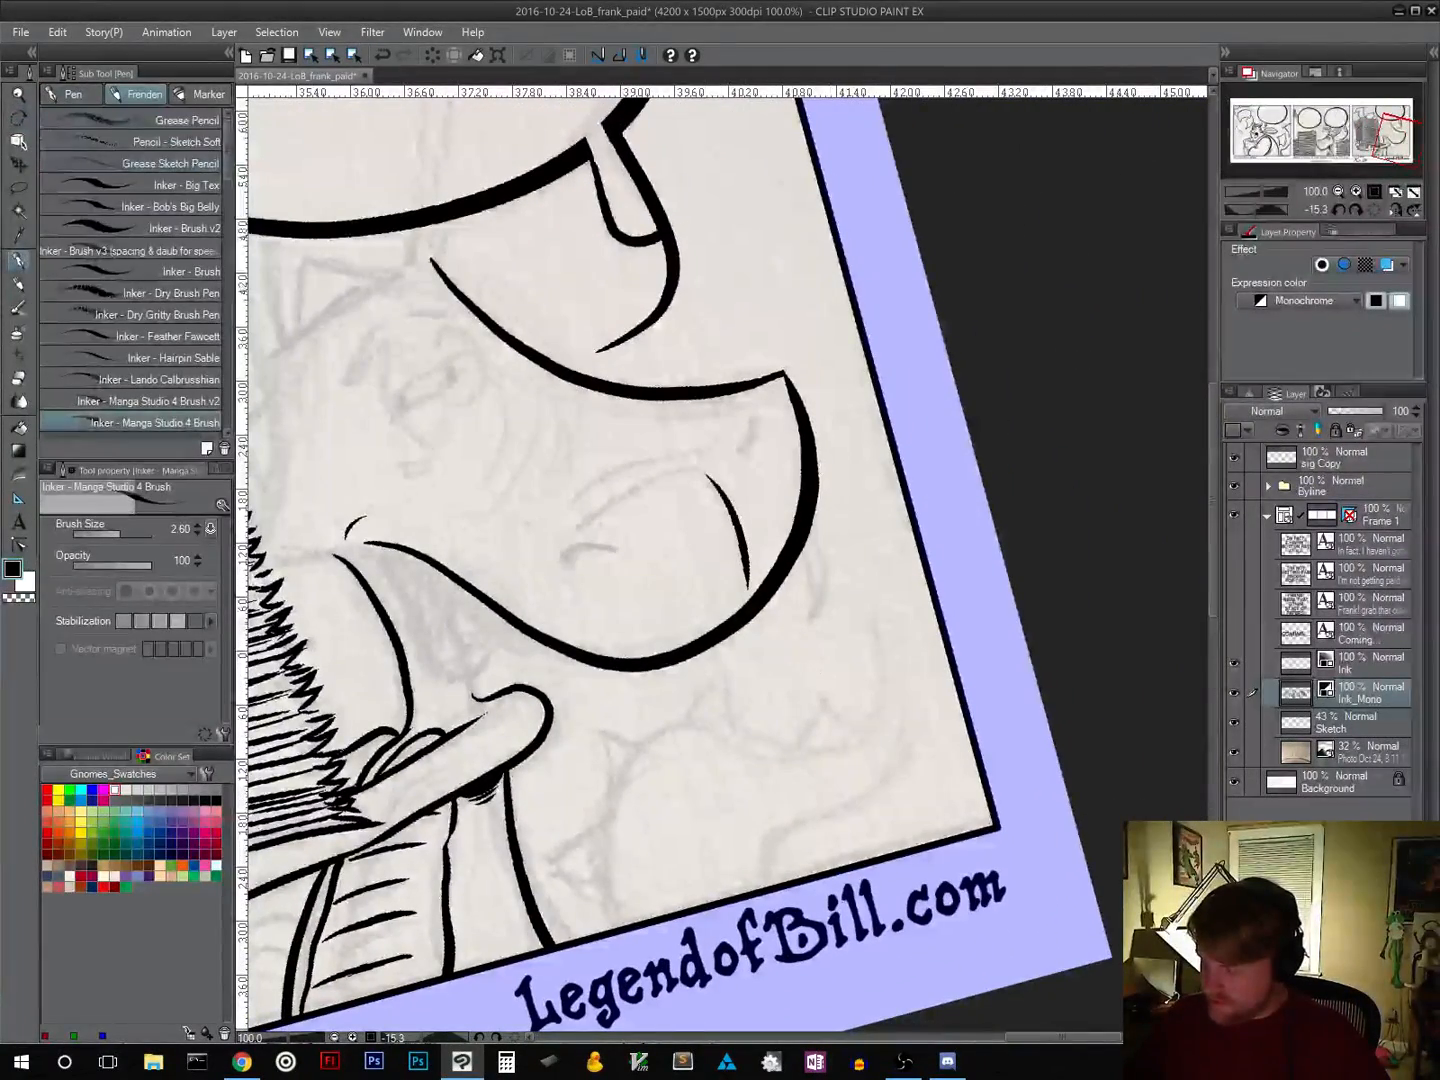
{"action": "left_click_drag", "start_coordinate": [563, 567], "coordinate": [608, 550]}
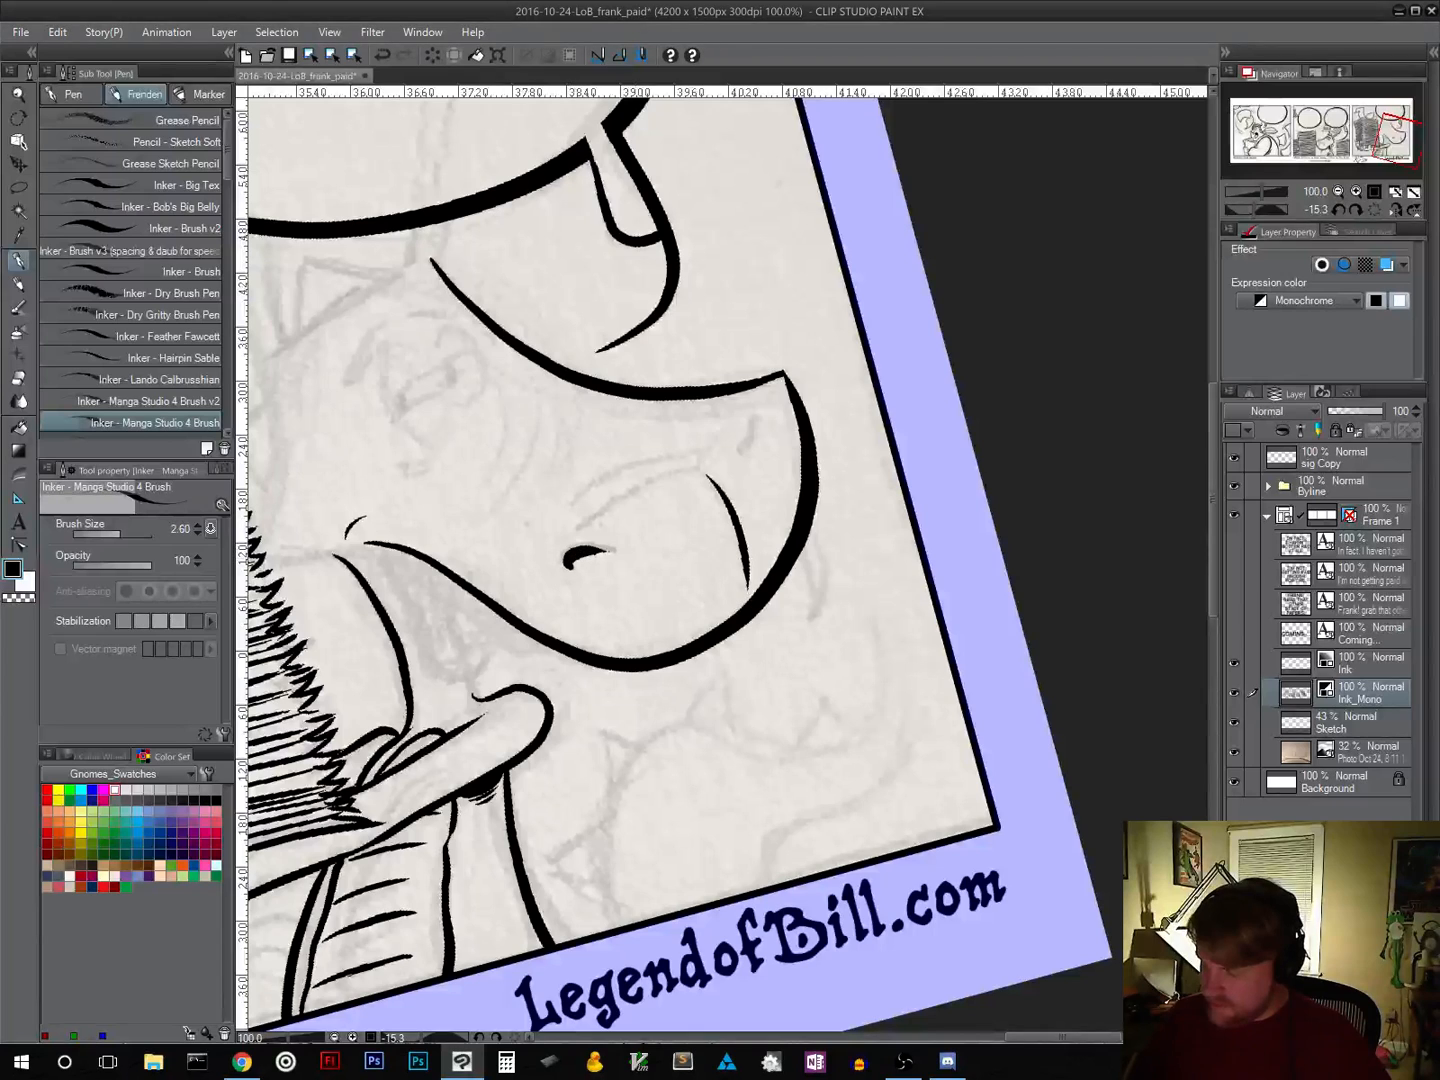
{"action": "left_click_drag", "start_coordinate": [760, 410], "coordinate": [748, 446]}
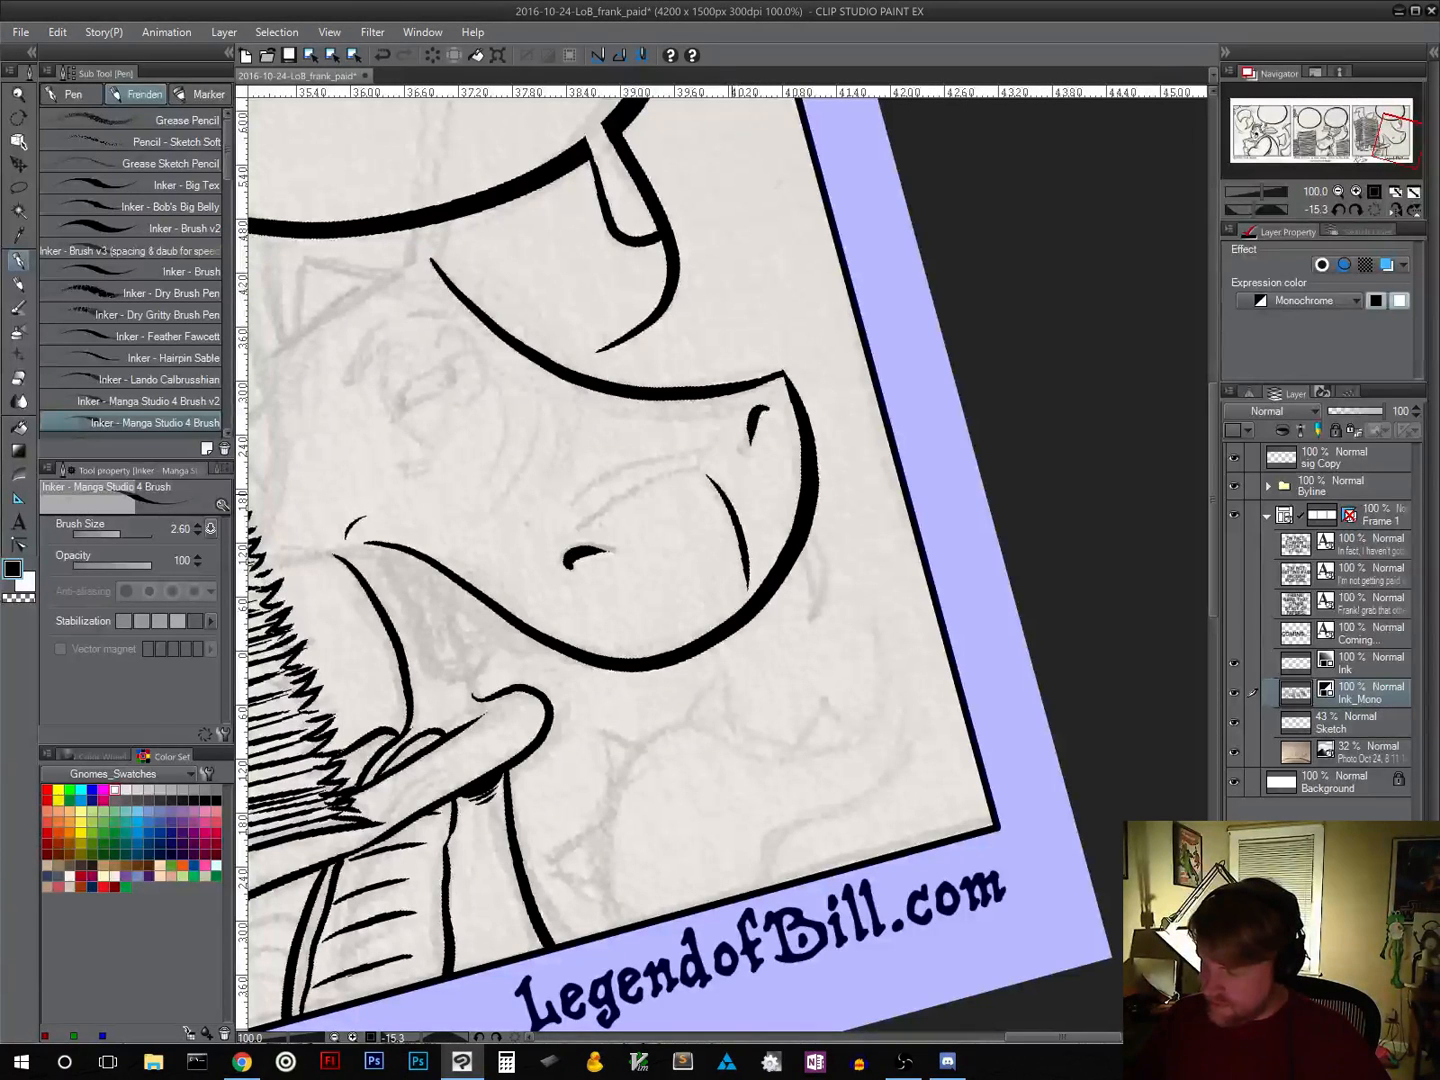
{"action": "mouse_move", "coordinate": [578, 527]}
{"action": "left_mouse_down"}
{"action": "mouse_move", "coordinate": [697, 470]}
{"action": "mouse_move", "coordinate": [750, 417]}
{"action": "mouse_move", "coordinate": [607, 484]}
{"action": "mouse_move", "coordinate": [685, 452]}
{"action": "left_mouse_up"}
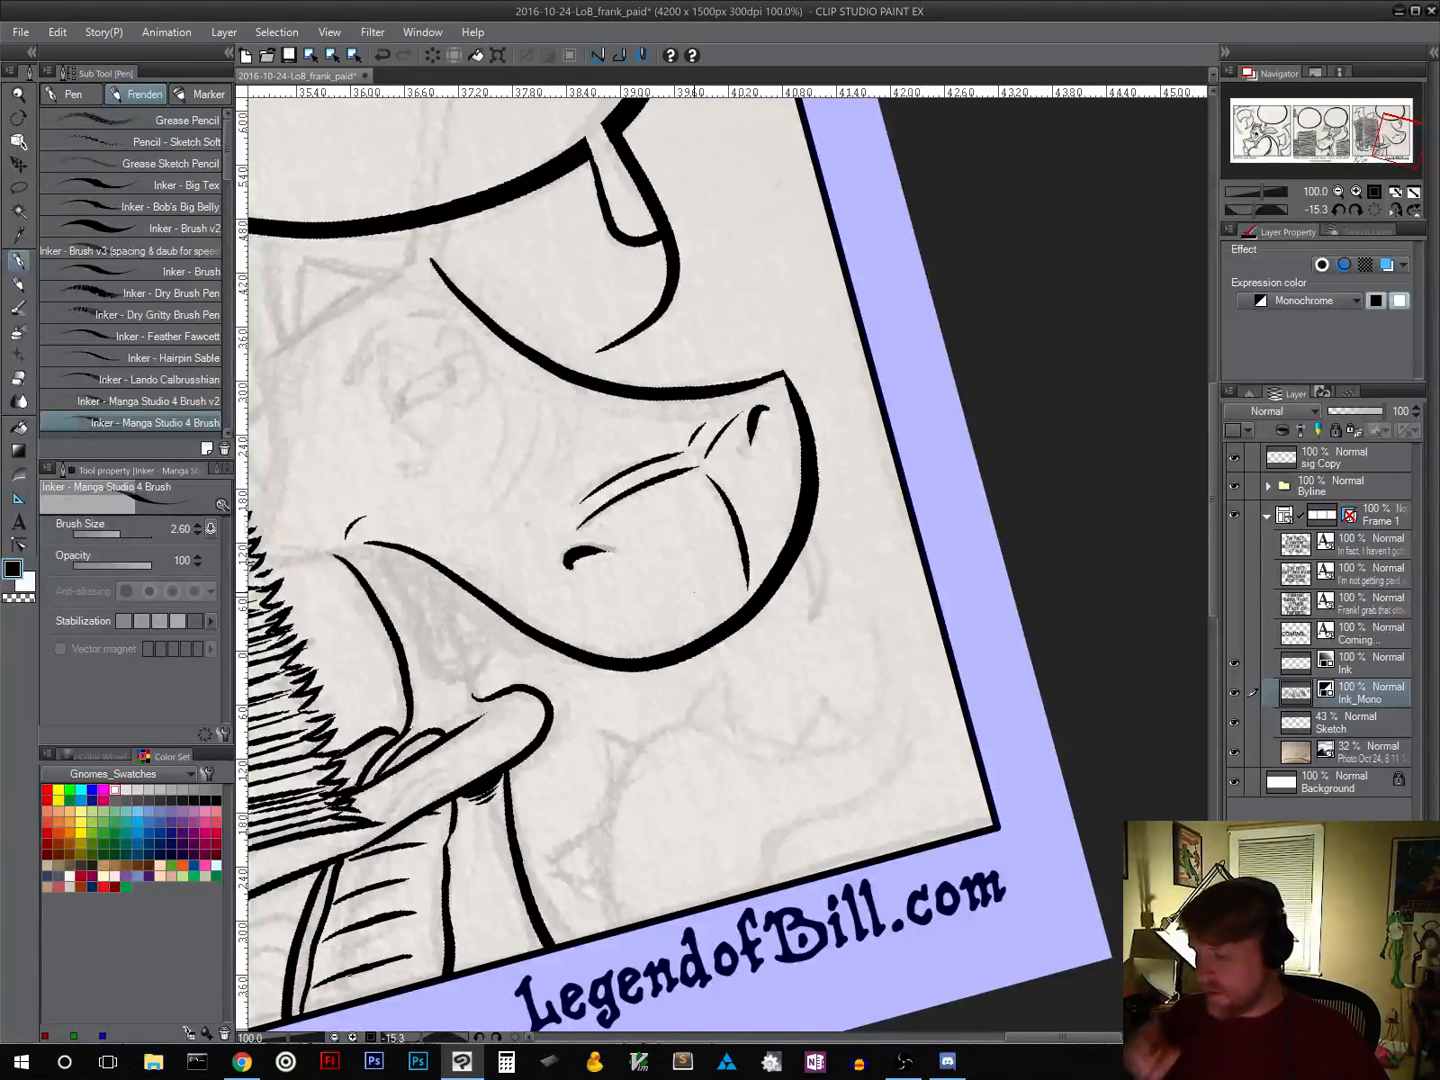
{"action": "mouse_move", "coordinate": [802, 554]}
{"action": "left_mouse_down"}
{"action": "mouse_move", "coordinate": [813, 617]}
{"action": "mouse_move", "coordinate": [826, 515]}
{"action": "left_mouse_up"}
Step: Ink the lower jaw line curving down from the mouth corner toward the elbow
{"action": "left_click_drag", "start_coordinate": [827, 715], "coordinate": [993, 562]}
{"action": "left_click_drag", "start_coordinate": [942, 620], "coordinate": [938, 740]}
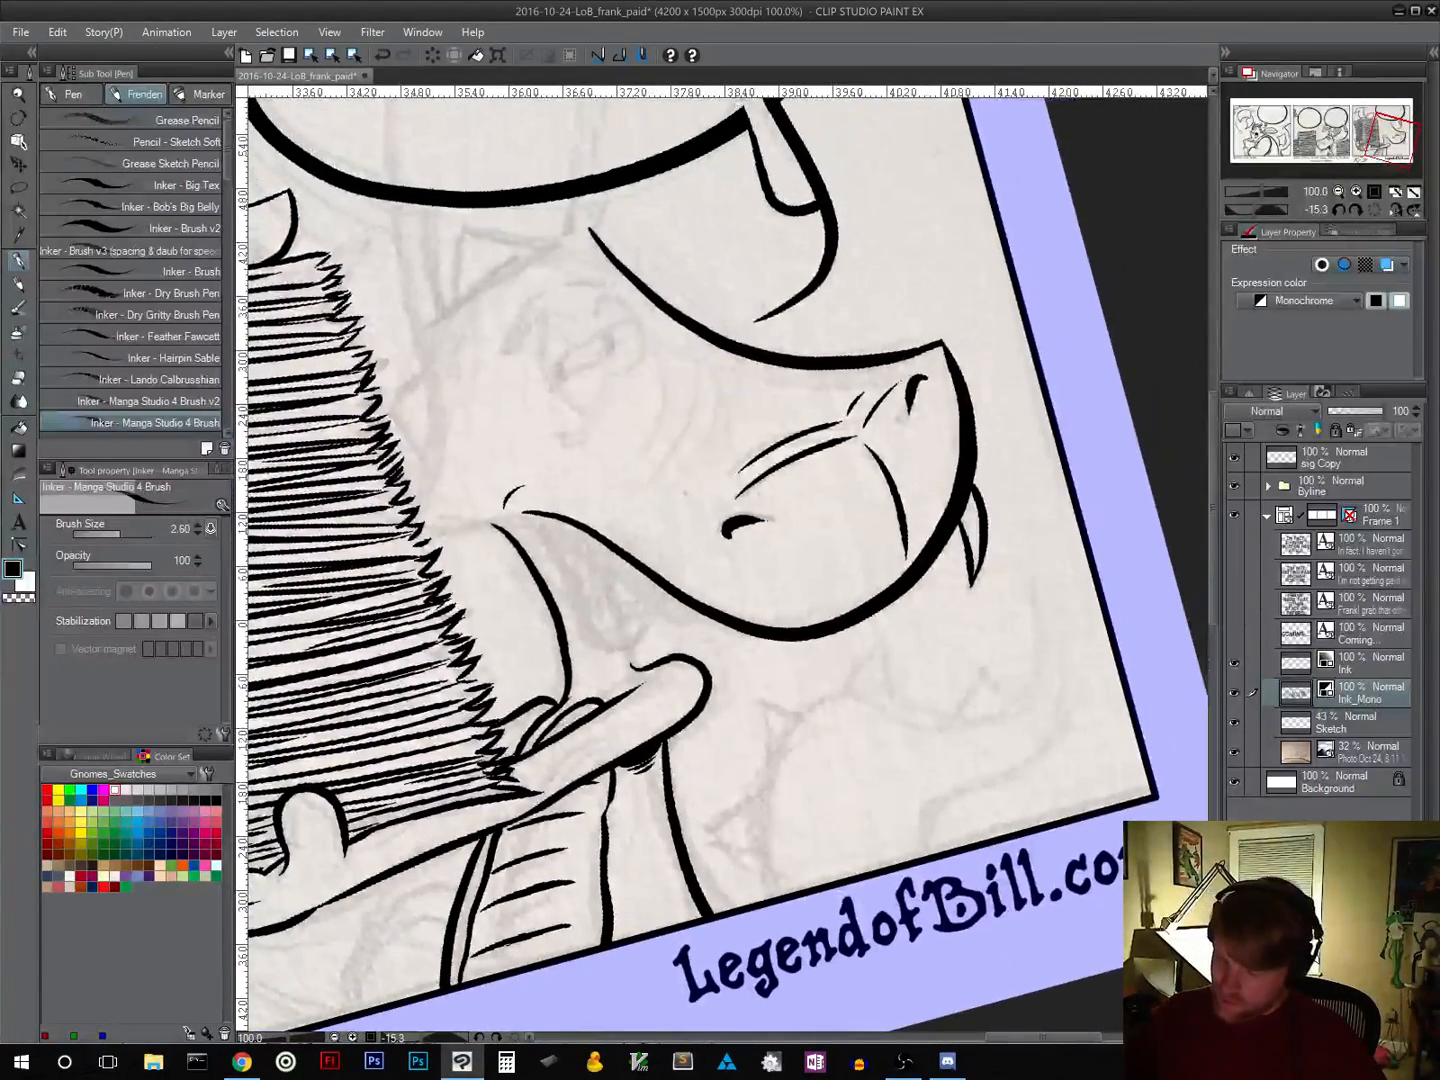
{"action": "left_click_drag", "start_coordinate": [540, 521], "coordinate": [562, 567]}
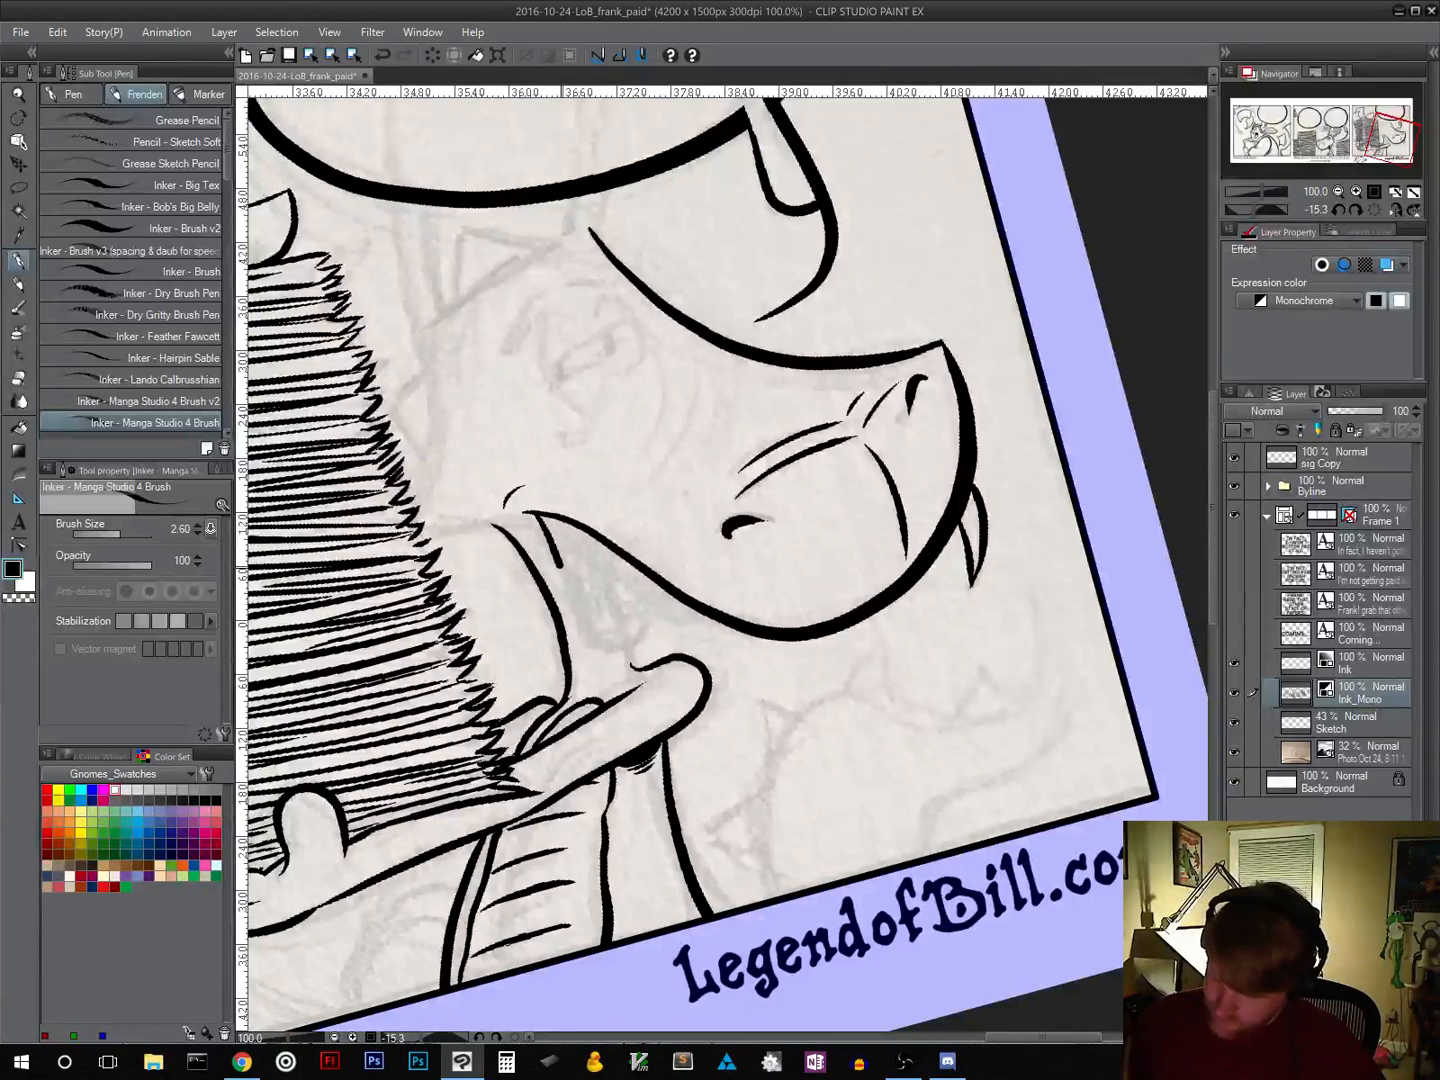
{"action": "key", "text": "ctrl+z"}
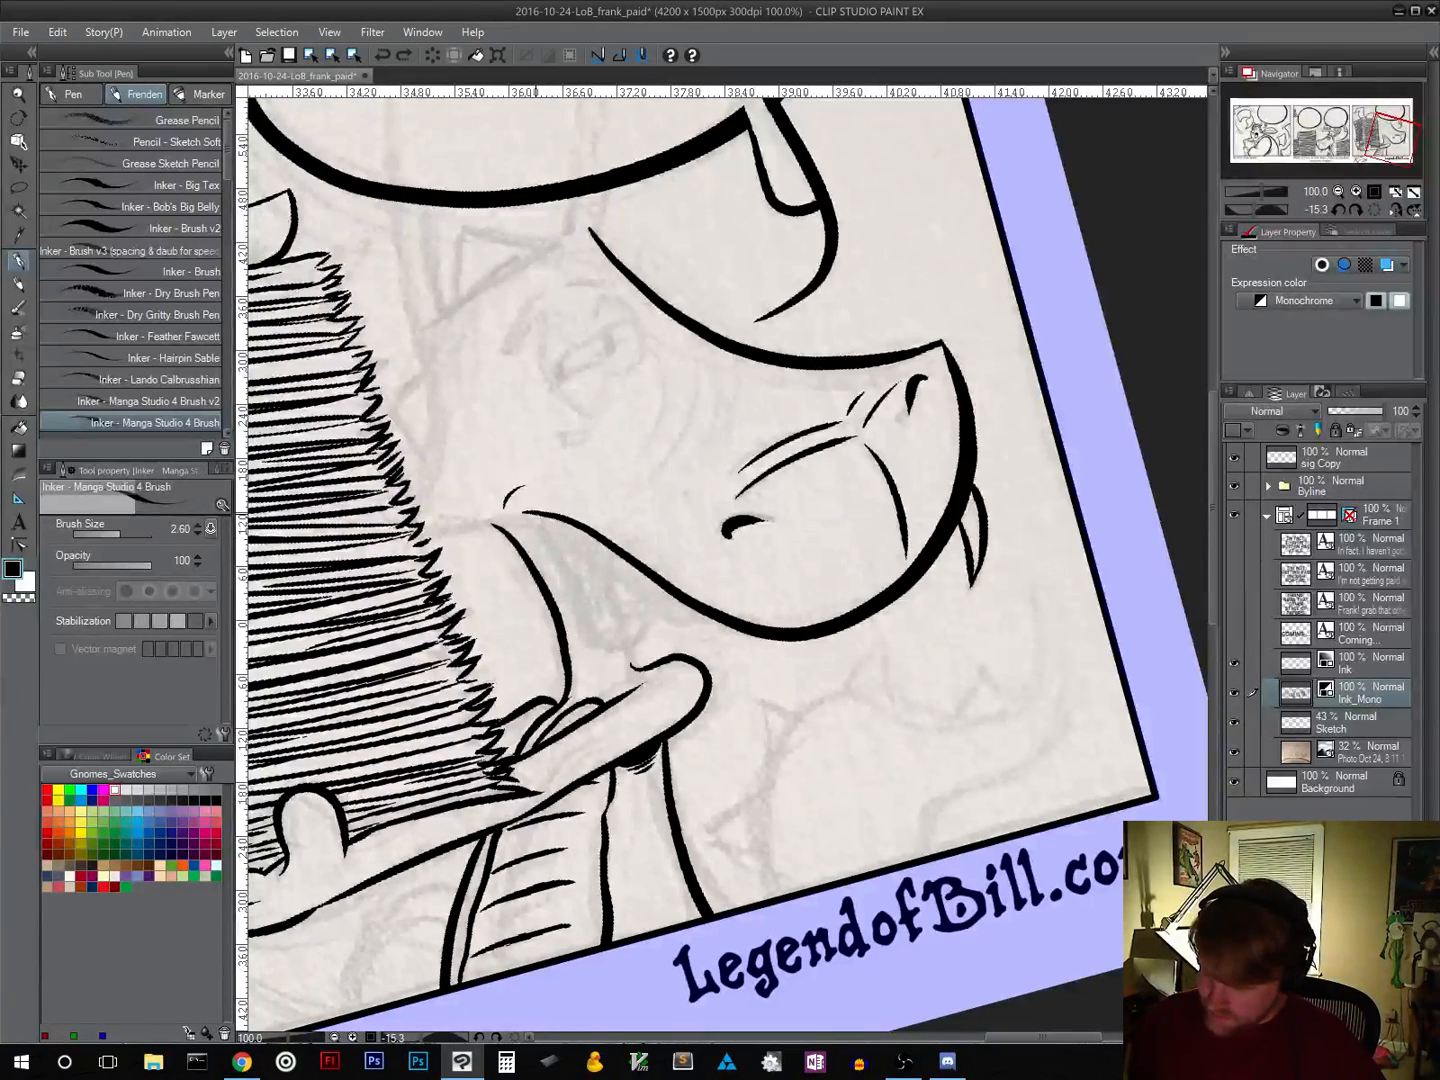
{"action": "mouse_move", "coordinate": [530, 516]}
{"action": "left_mouse_down"}
{"action": "mouse_move", "coordinate": [569, 590]}
{"action": "mouse_move", "coordinate": [638, 628]}
{"action": "left_mouse_up"}
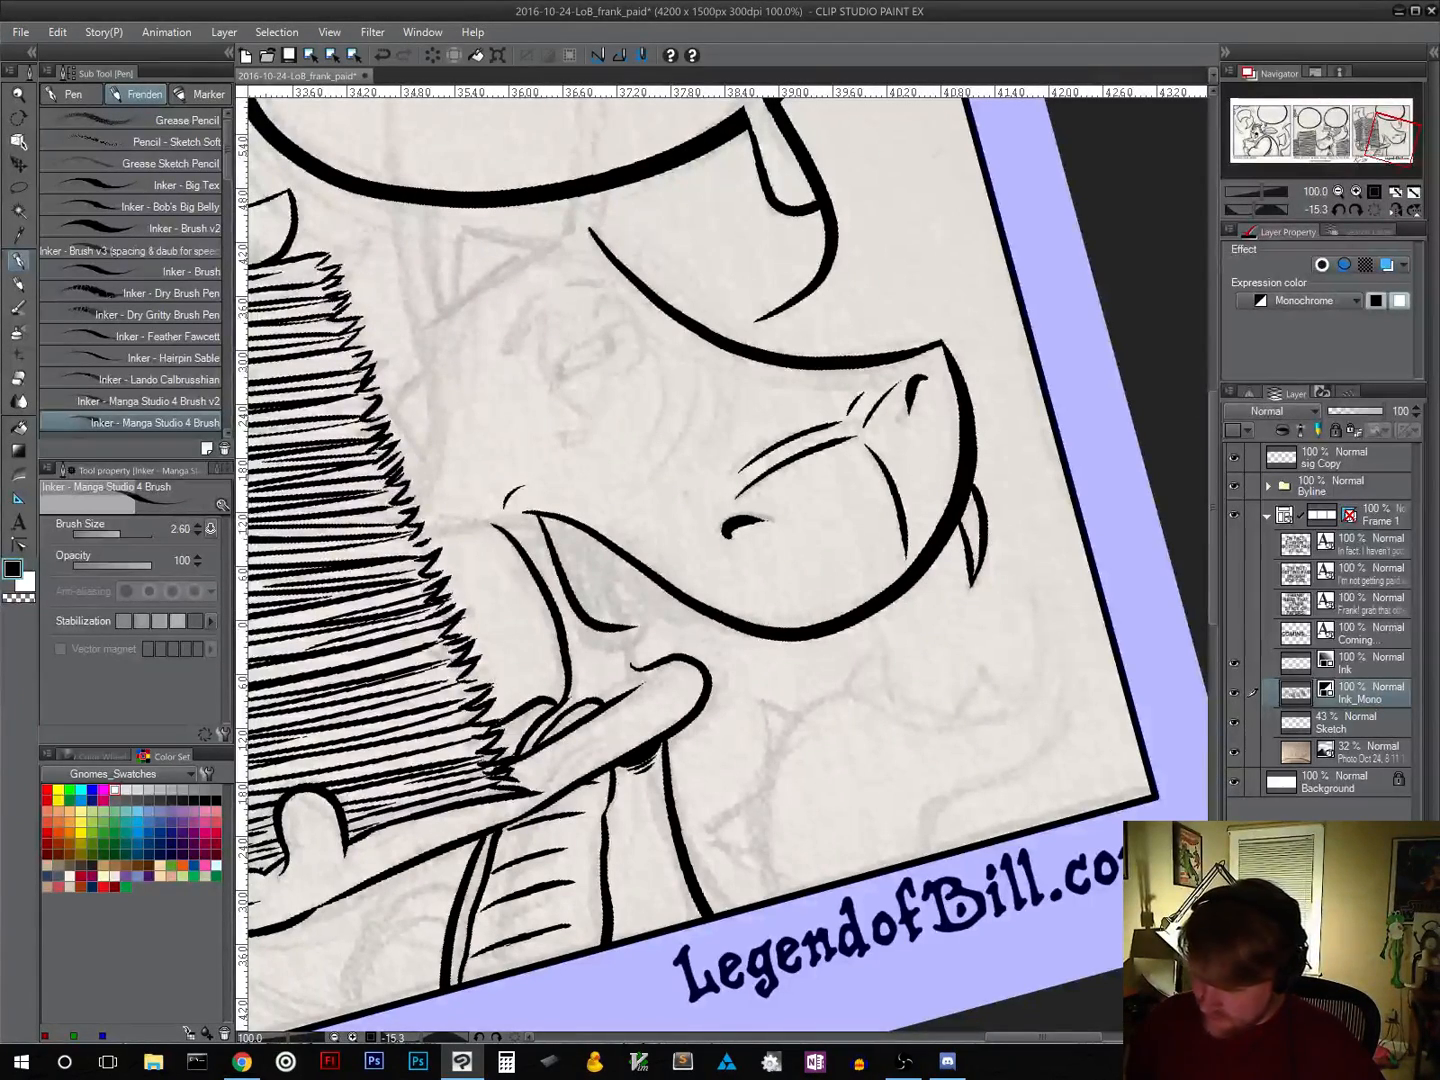
Step: Try an inner edge line across the creature's open mouth and undo it together with the lower jaw line
{"action": "left_click_drag", "start_coordinate": [590, 547], "coordinate": [619, 625]}
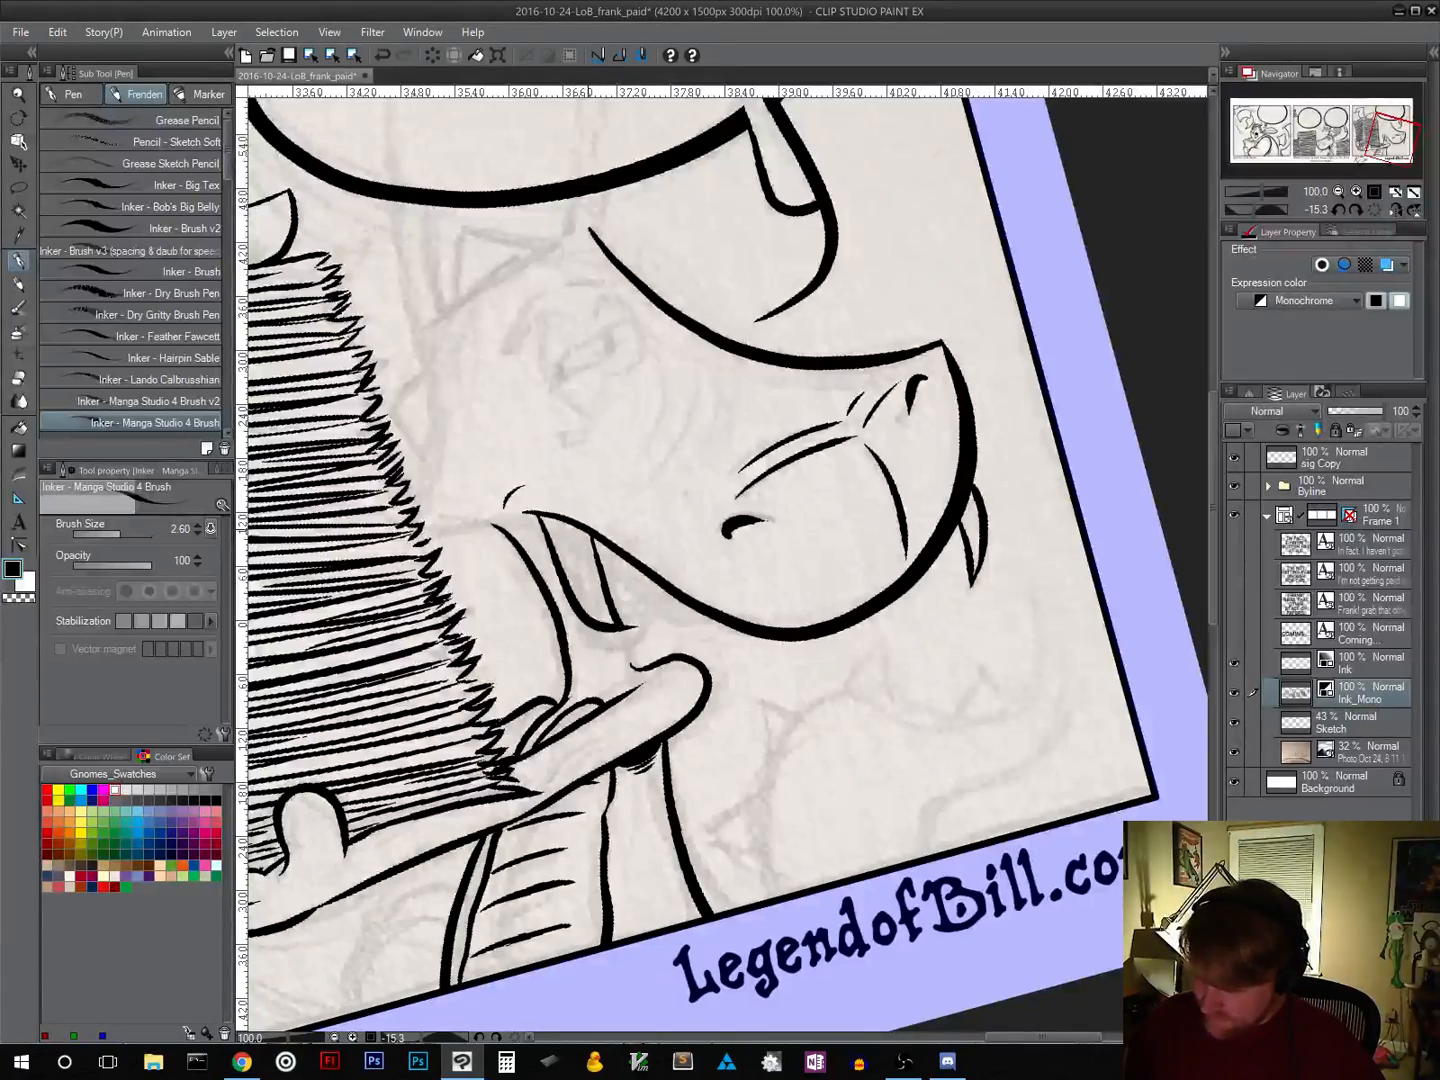
{"action": "left_click_drag", "start_coordinate": [585, 534], "coordinate": [594, 556]}
{"action": "key", "text": "space"}
{"action": "left_click_drag", "start_coordinate": [769, 727], "coordinate": [771, 681]}
{"action": "key", "text": "shift+space"}
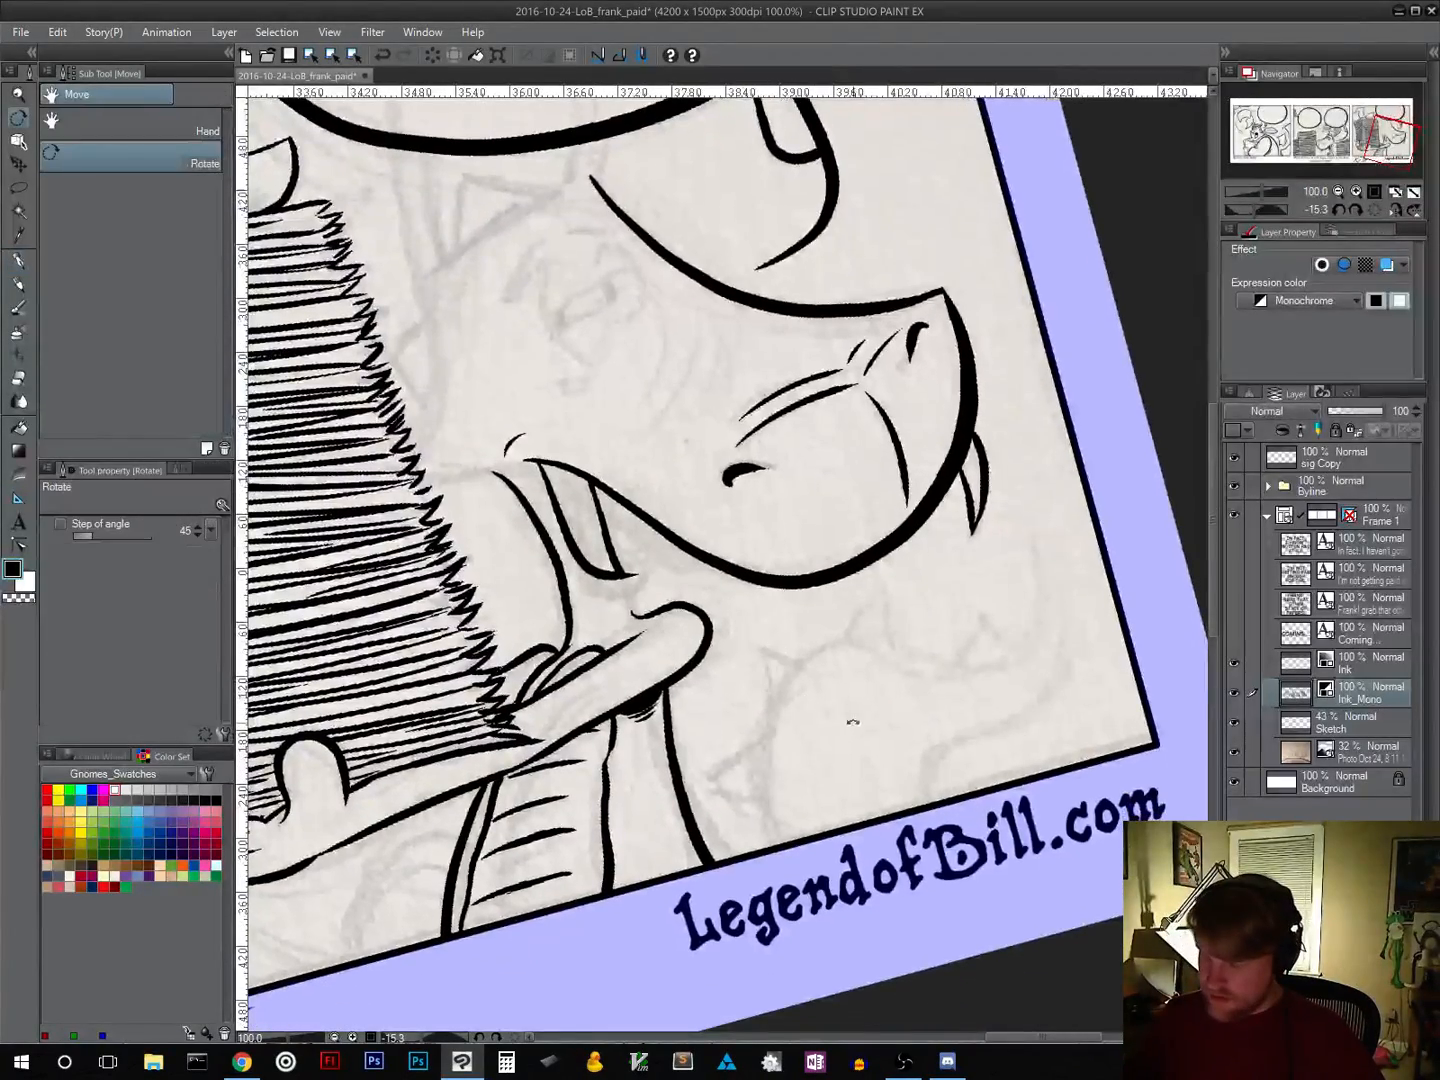
{"action": "left_click_drag", "start_coordinate": [852, 720], "coordinate": [751, 712]}
{"action": "key", "text": "space"}
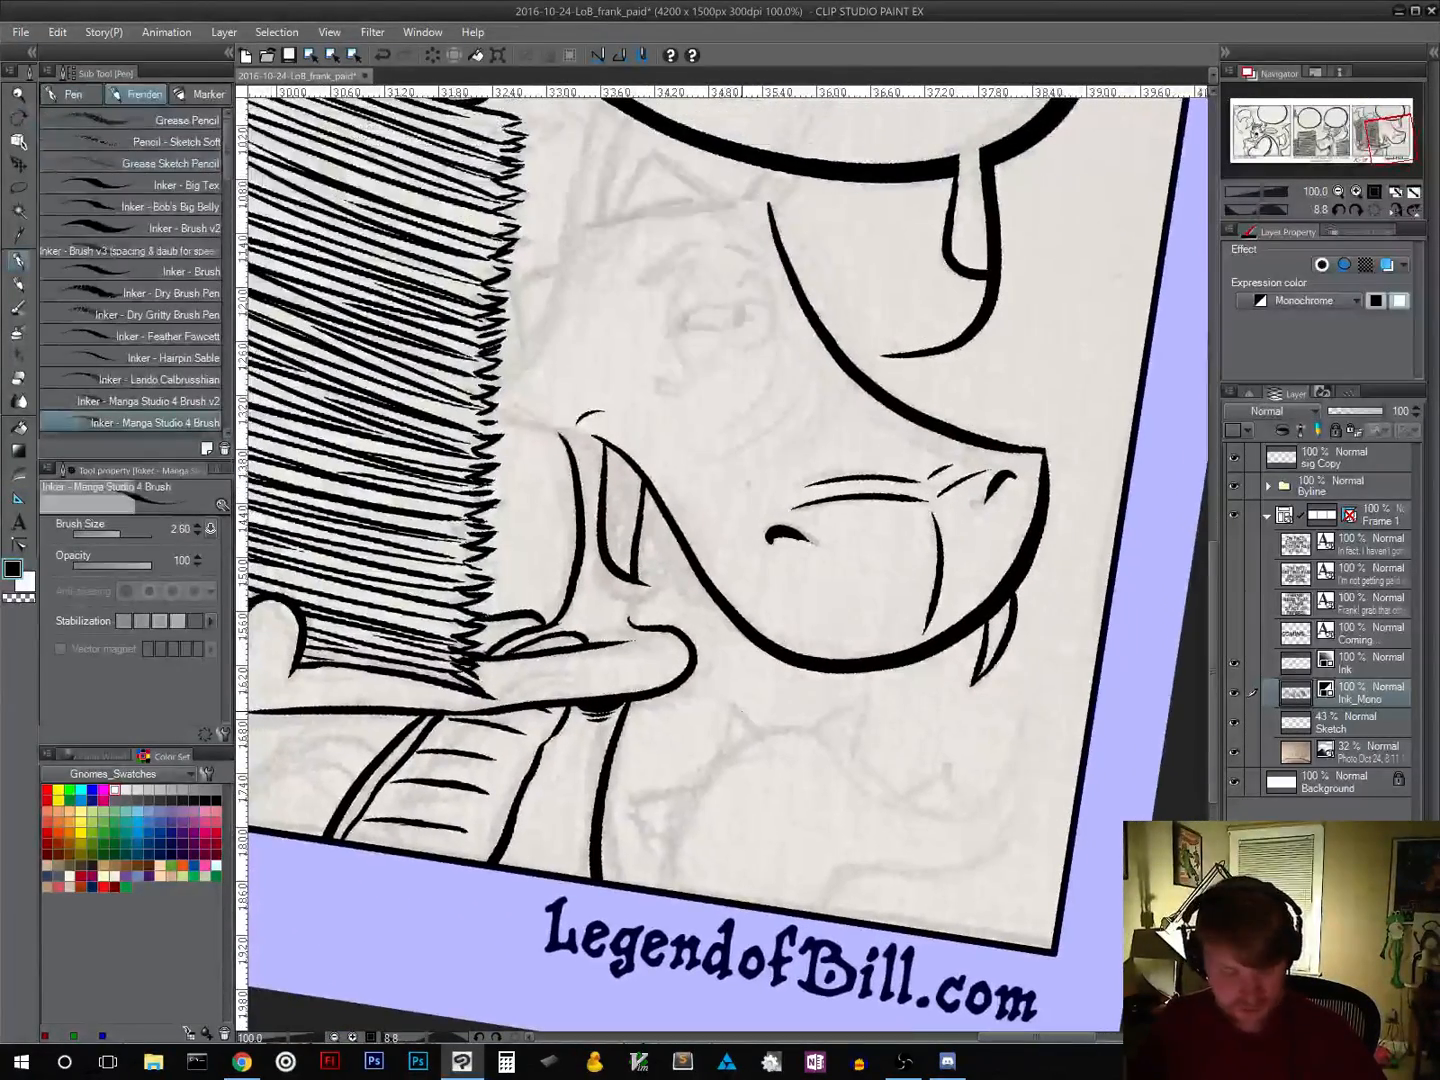
{"action": "key", "text": "ctrl+z"}
{"action": "key", "text": "ctrl+z"}
{"action": "key", "text": "ctrl+z"}
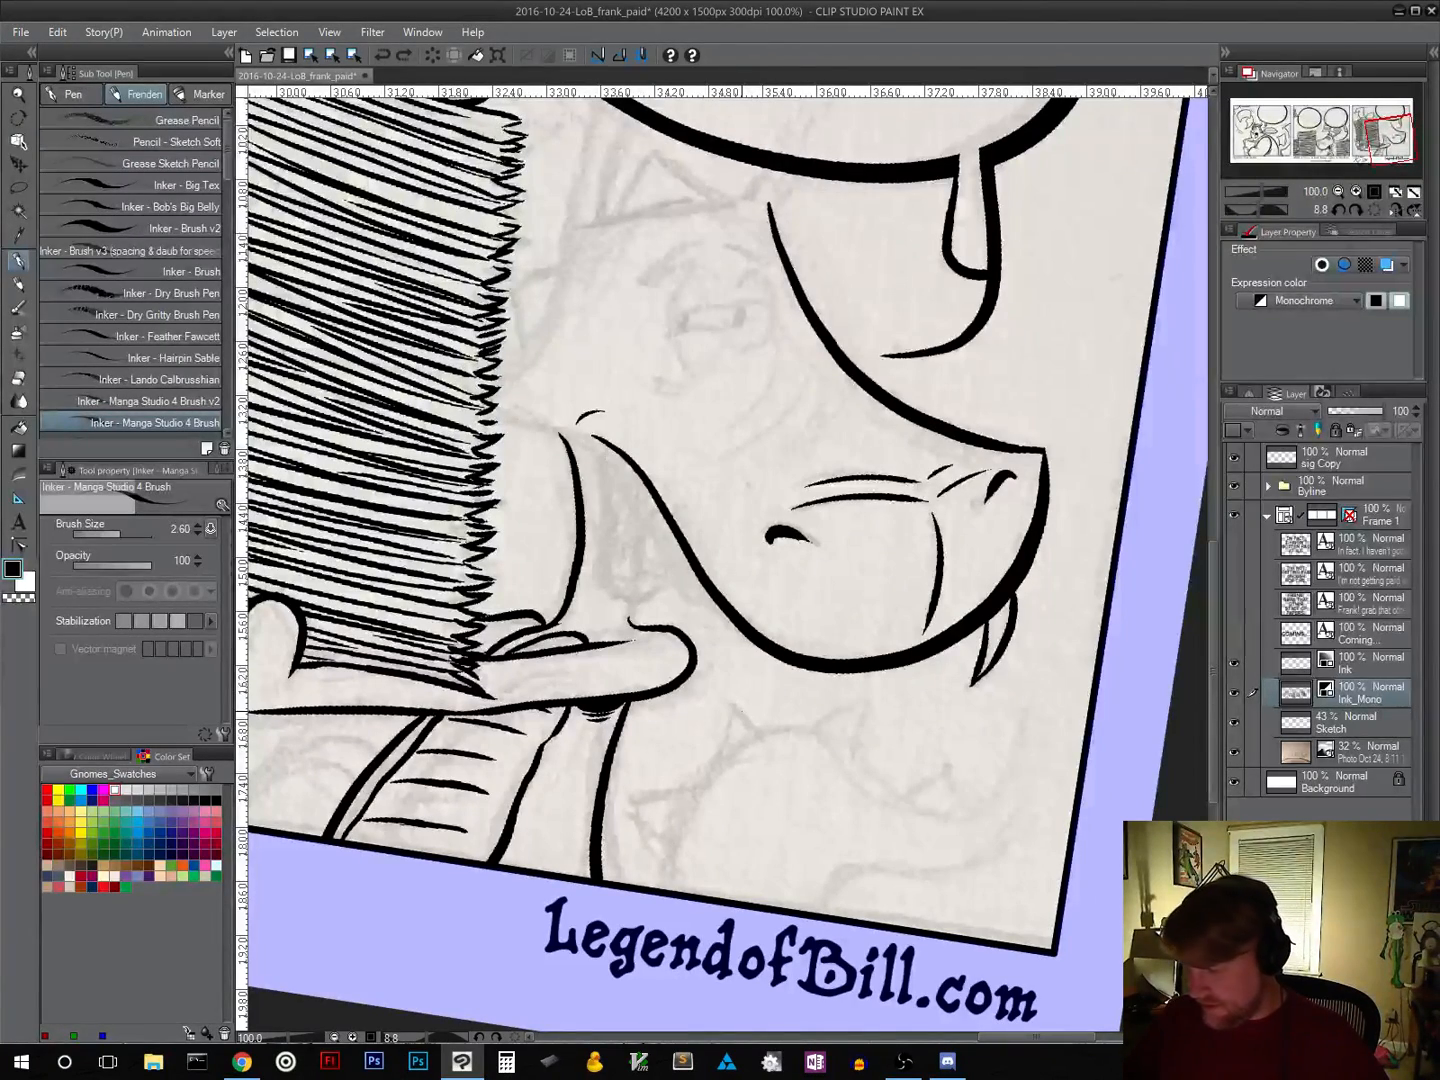
Step: Re-ink the creature's open mouth corner with a small rounded tongue at its base, and fill the opening above it solid black
{"action": "mouse_move", "coordinate": [604, 443]}
{"action": "left_mouse_down"}
{"action": "mouse_move", "coordinate": [601, 570]}
{"action": "mouse_move", "coordinate": [614, 588]}
{"action": "mouse_move", "coordinate": [654, 592]}
{"action": "mouse_move", "coordinate": [640, 532]}
{"action": "mouse_move", "coordinate": [622, 573]}
{"action": "left_mouse_up"}
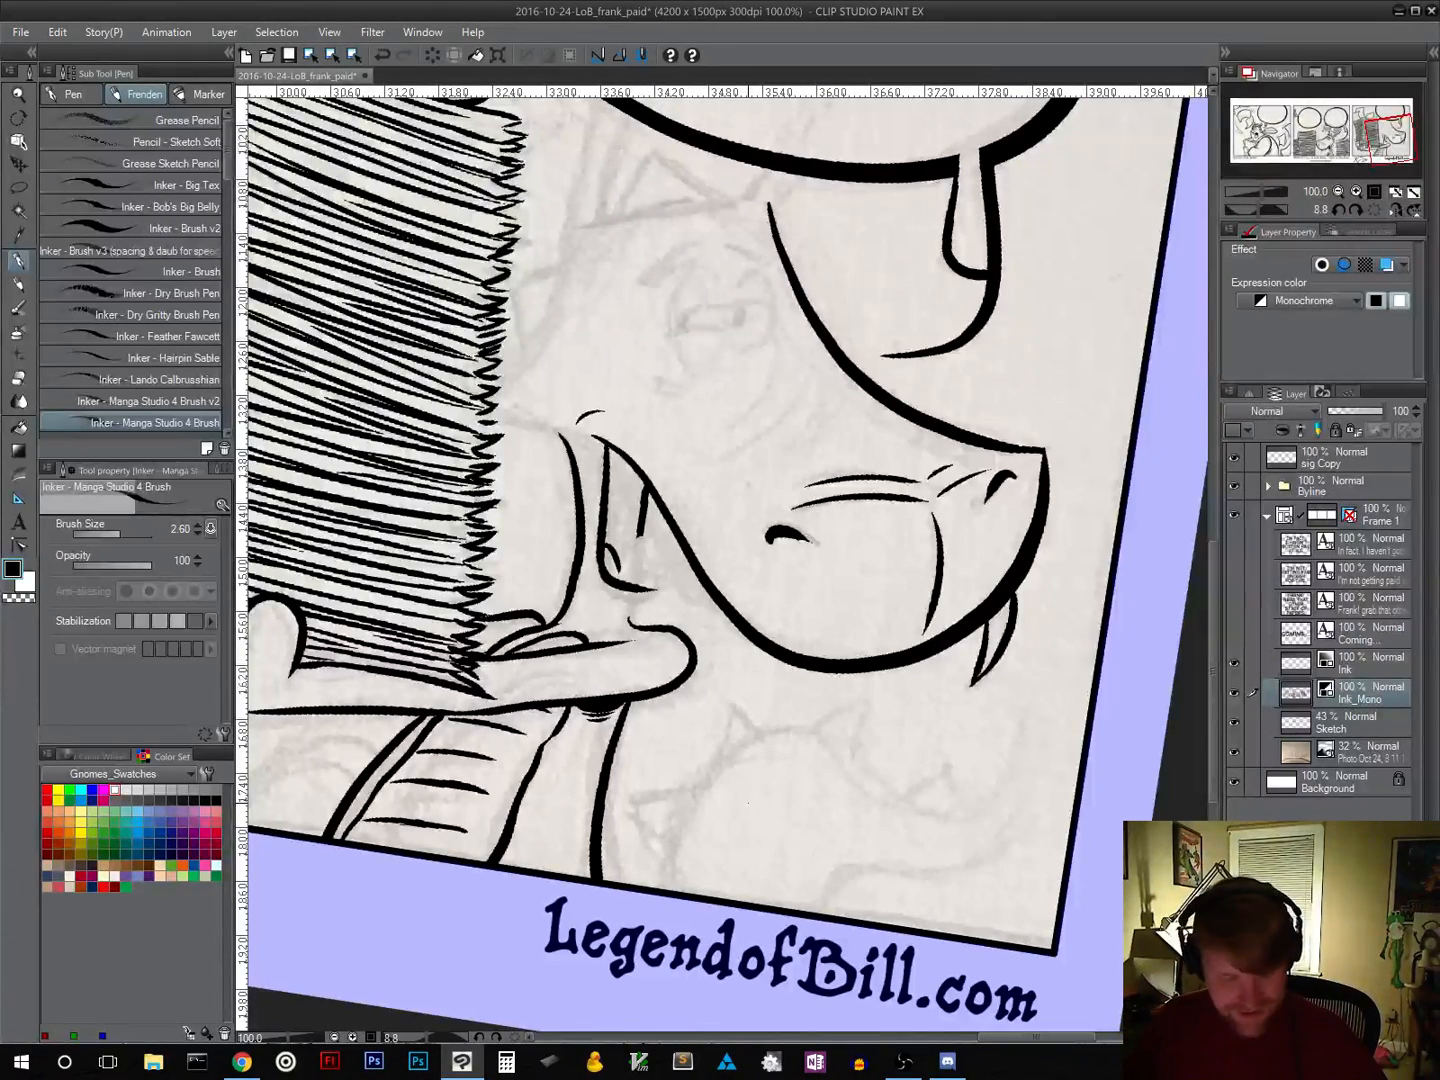
{"action": "mouse_move", "coordinate": [632, 548]}
{"action": "left_mouse_down"}
{"action": "mouse_move", "coordinate": [640, 584]}
{"action": "mouse_move", "coordinate": [640, 550]}
{"action": "left_mouse_up"}
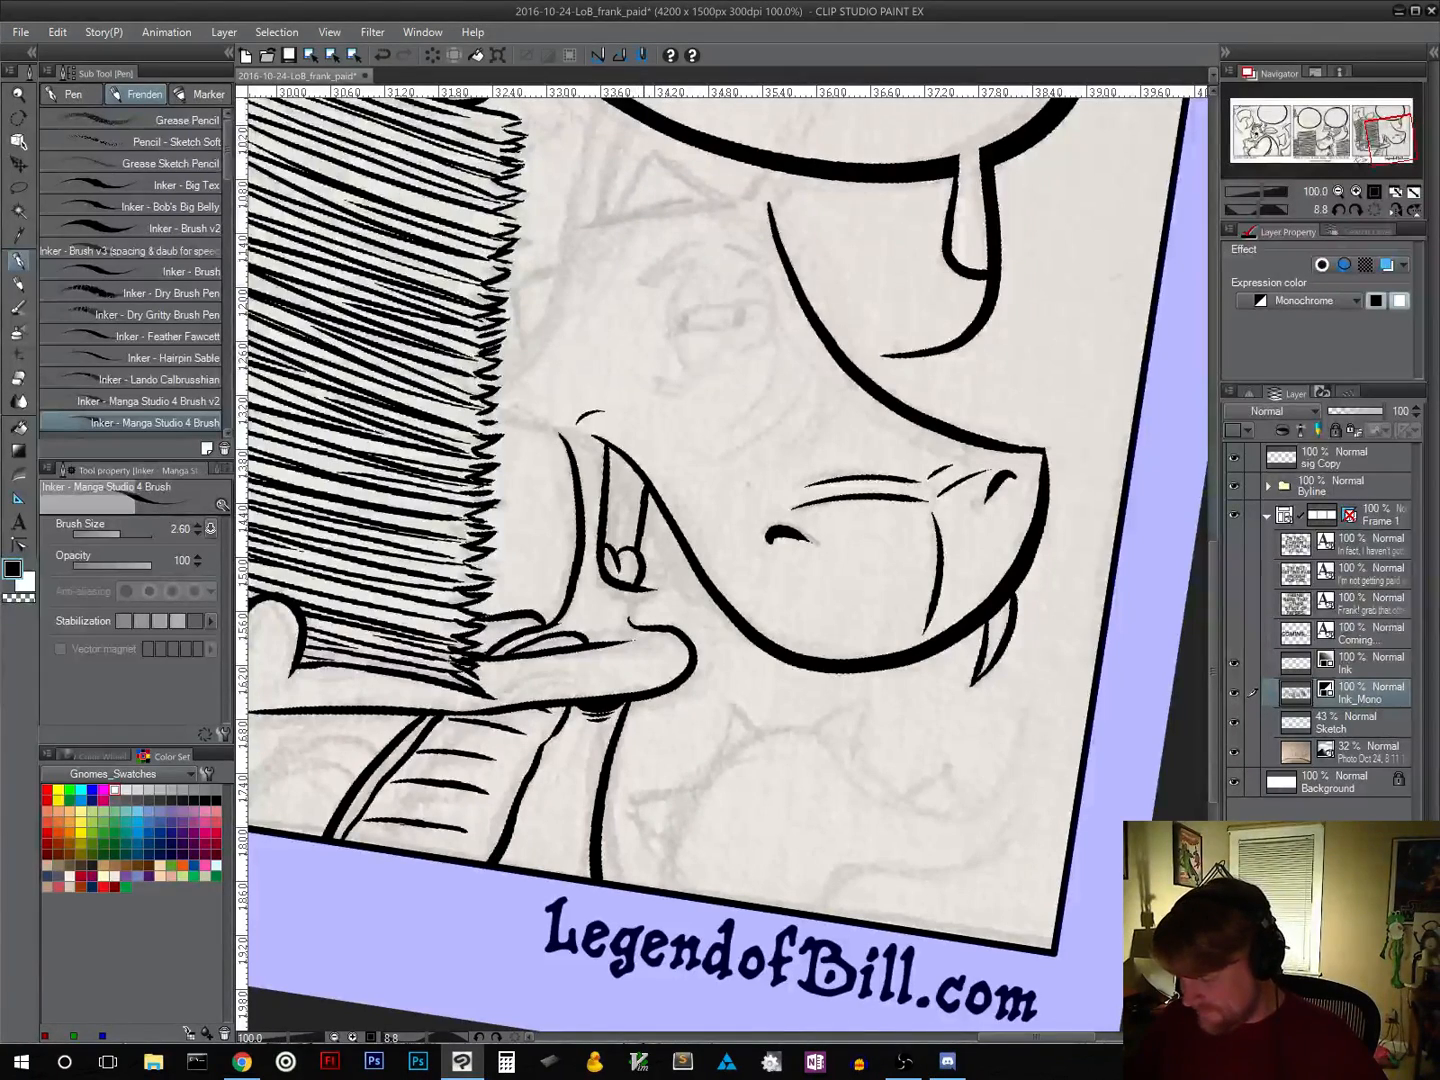
{"action": "mouse_move", "coordinate": [608, 448]}
{"action": "left_mouse_down"}
{"action": "mouse_move", "coordinate": [640, 478]}
{"action": "mouse_move", "coordinate": [640, 516]}
{"action": "mouse_move", "coordinate": [610, 502]}
{"action": "mouse_move", "coordinate": [606, 537]}
{"action": "mouse_move", "coordinate": [628, 536]}
{"action": "mouse_move", "coordinate": [617, 530]}
{"action": "left_mouse_up"}
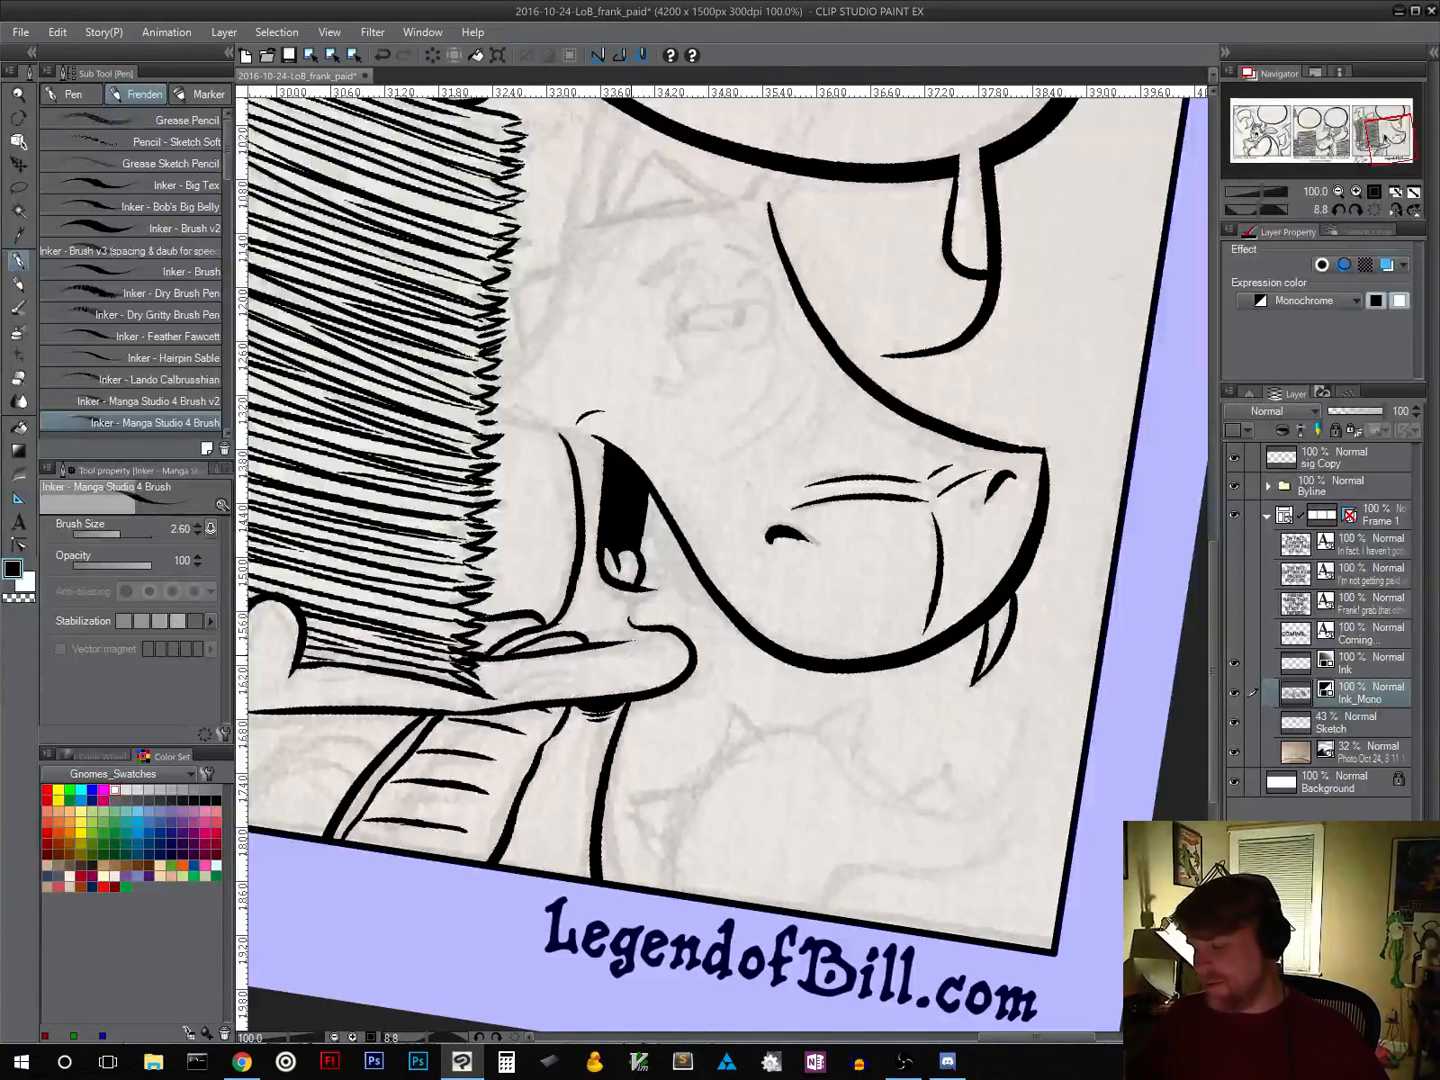
Step: Ink the dragon's lower lip and the back and top outlines of its head in the third panel
{"action": "mouse_move", "coordinate": [648, 578]}
{"action": "left_mouse_down"}
{"action": "mouse_move", "coordinate": [665, 592]}
{"action": "mouse_move", "coordinate": [605, 602]}
{"action": "mouse_move", "coordinate": [630, 624]}
{"action": "left_mouse_up"}
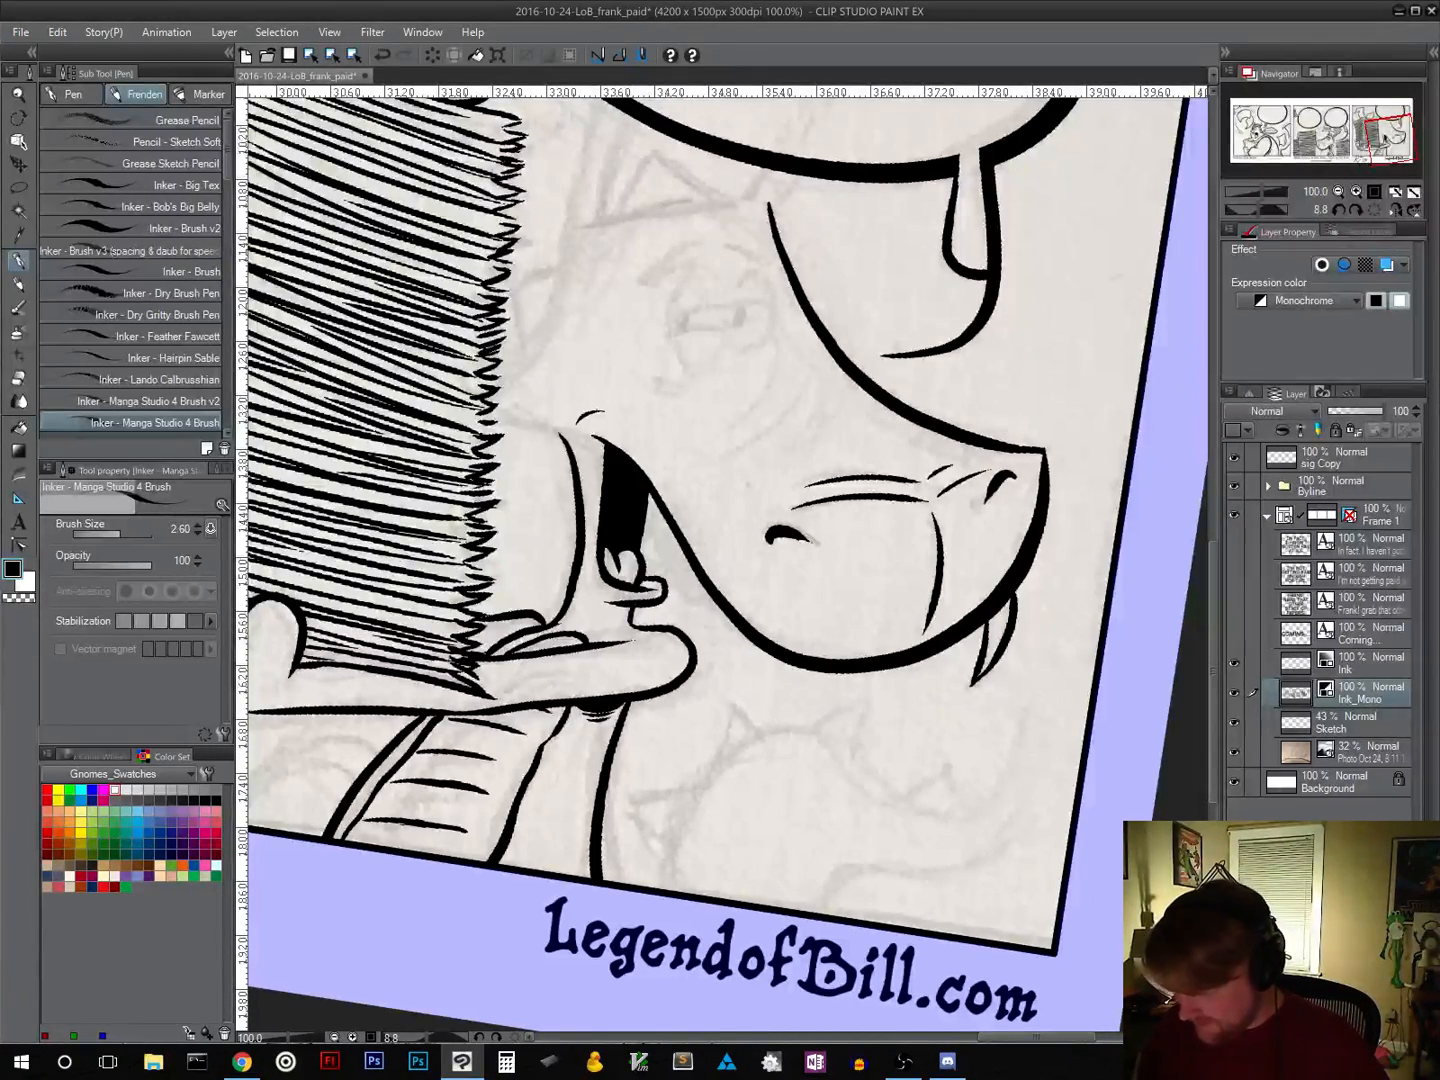
{"action": "left_click_drag", "start_coordinate": [770, 723], "coordinate": [794, 861]}
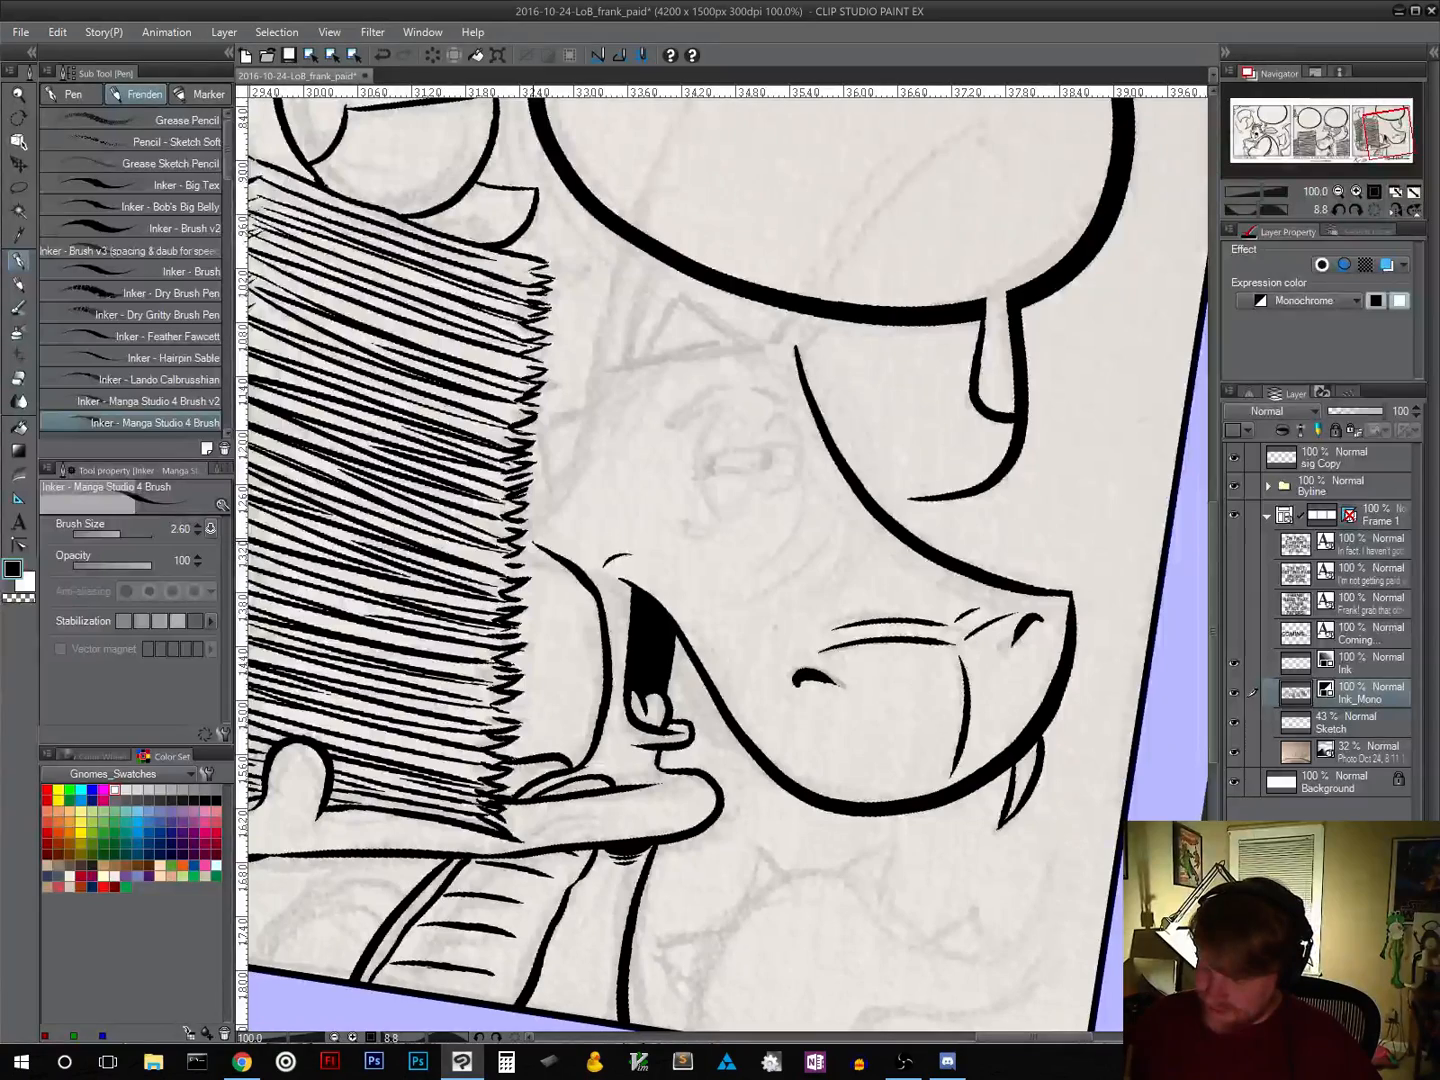
{"action": "mouse_move", "coordinate": [532, 540]}
{"action": "left_mouse_down"}
{"action": "mouse_move", "coordinate": [588, 460]}
{"action": "mouse_move", "coordinate": [603, 378]}
{"action": "left_mouse_up"}
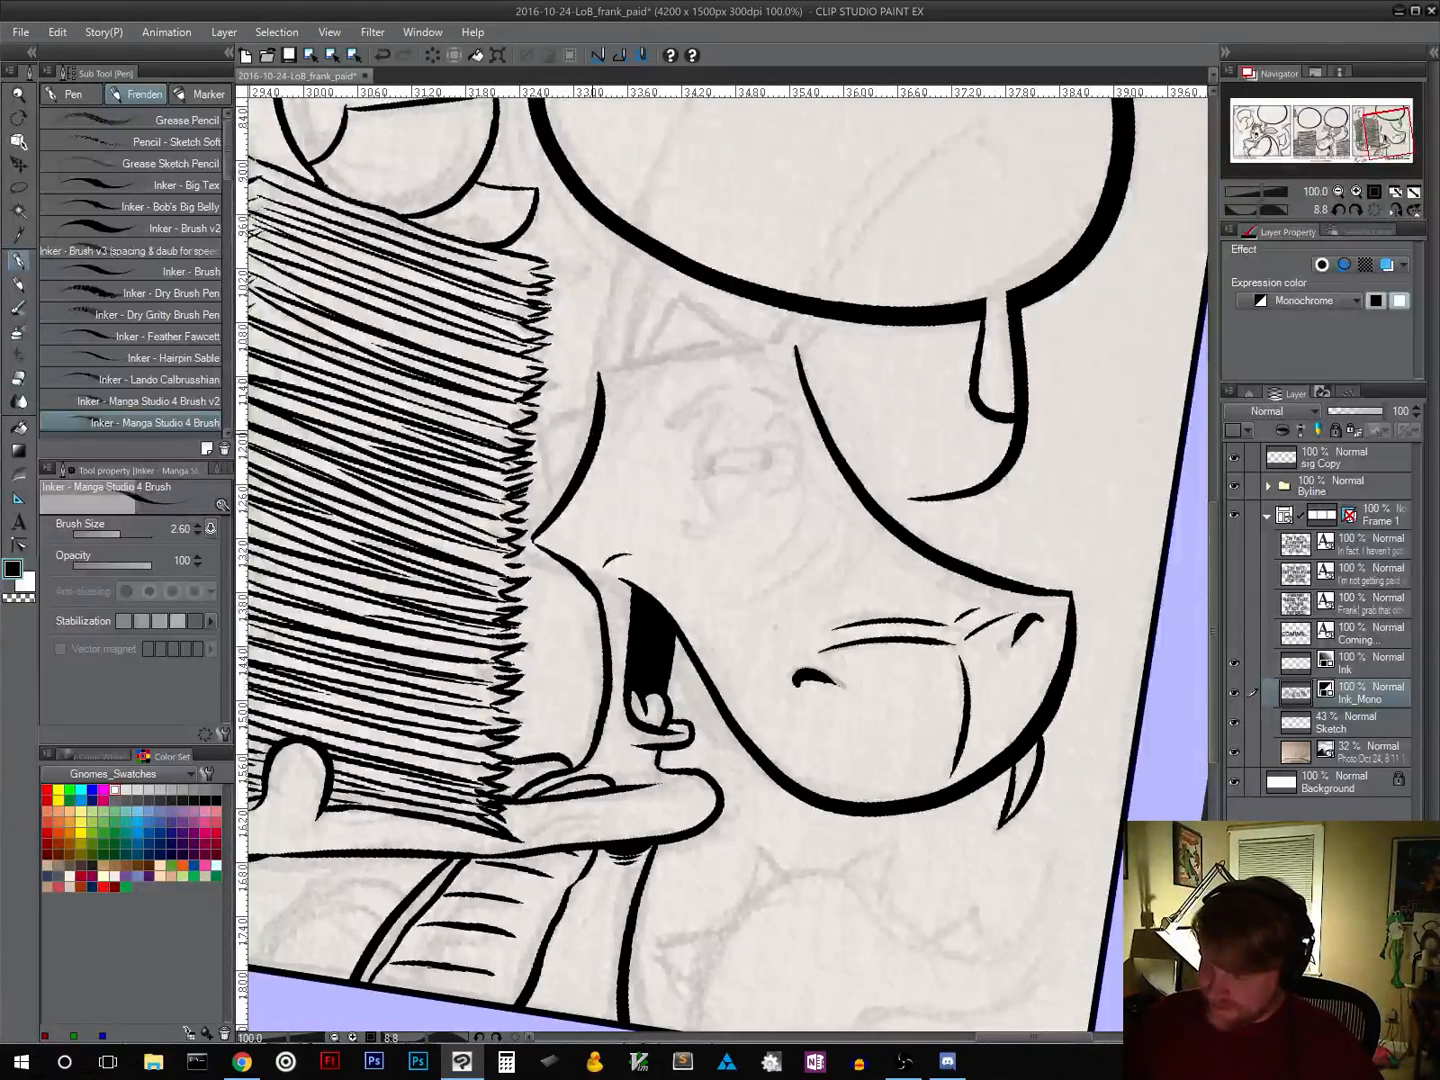
{"action": "left_click_drag", "start_coordinate": [627, 577], "coordinate": [643, 622]}
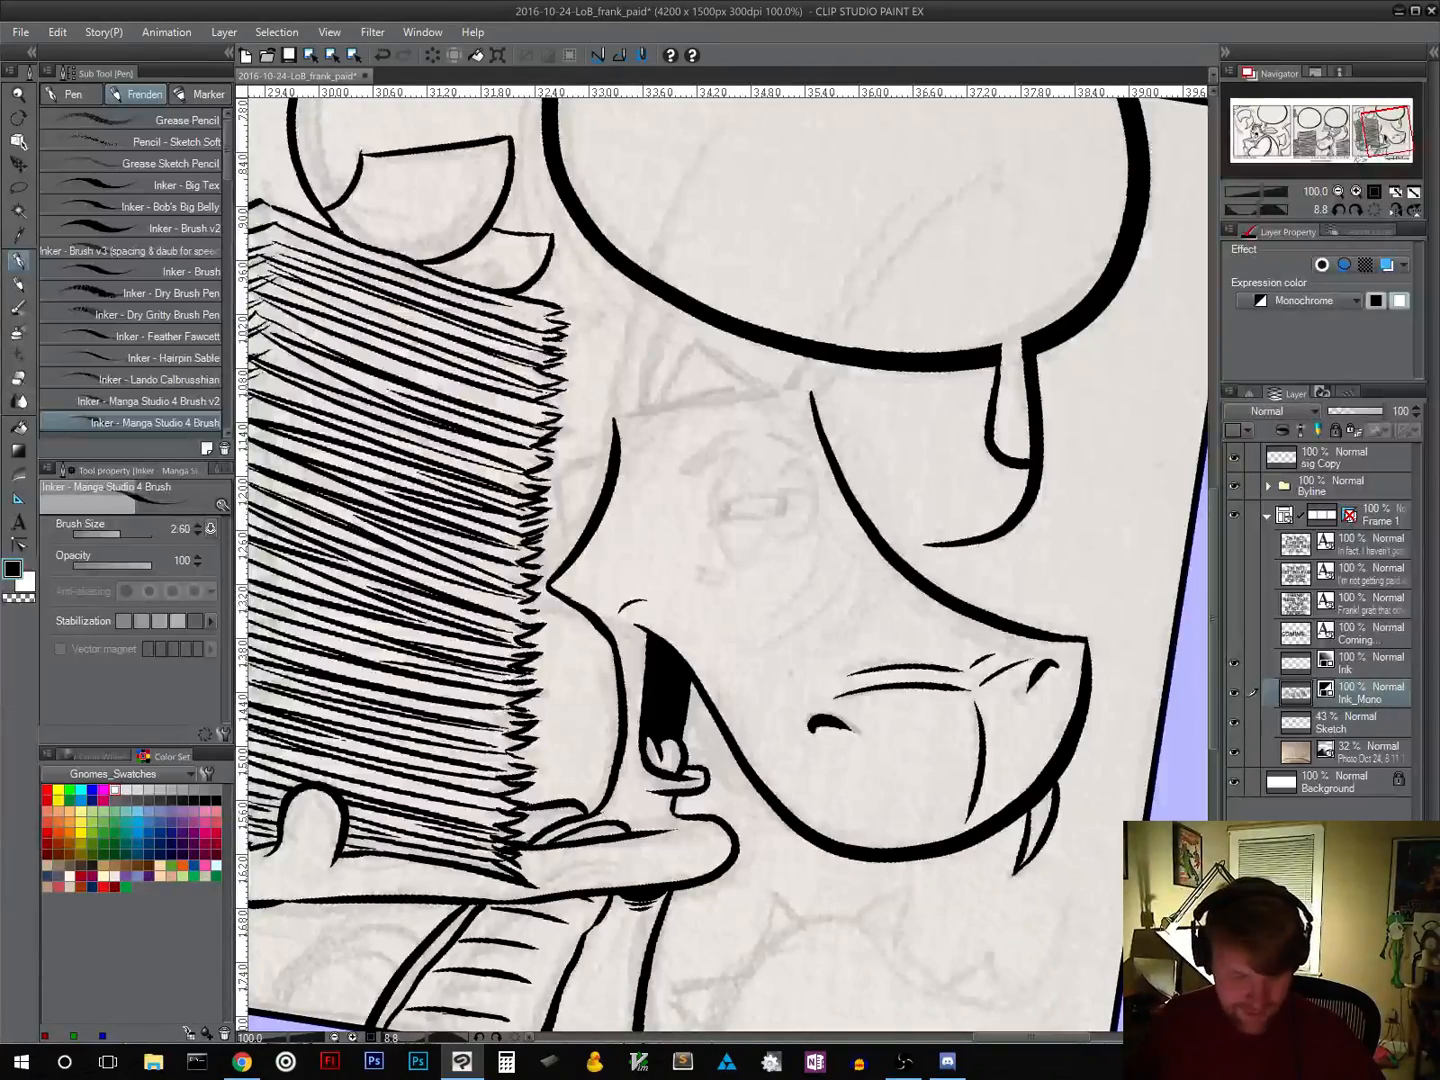
{"action": "left_click_drag", "start_coordinate": [940, 627], "coordinate": [946, 524]}
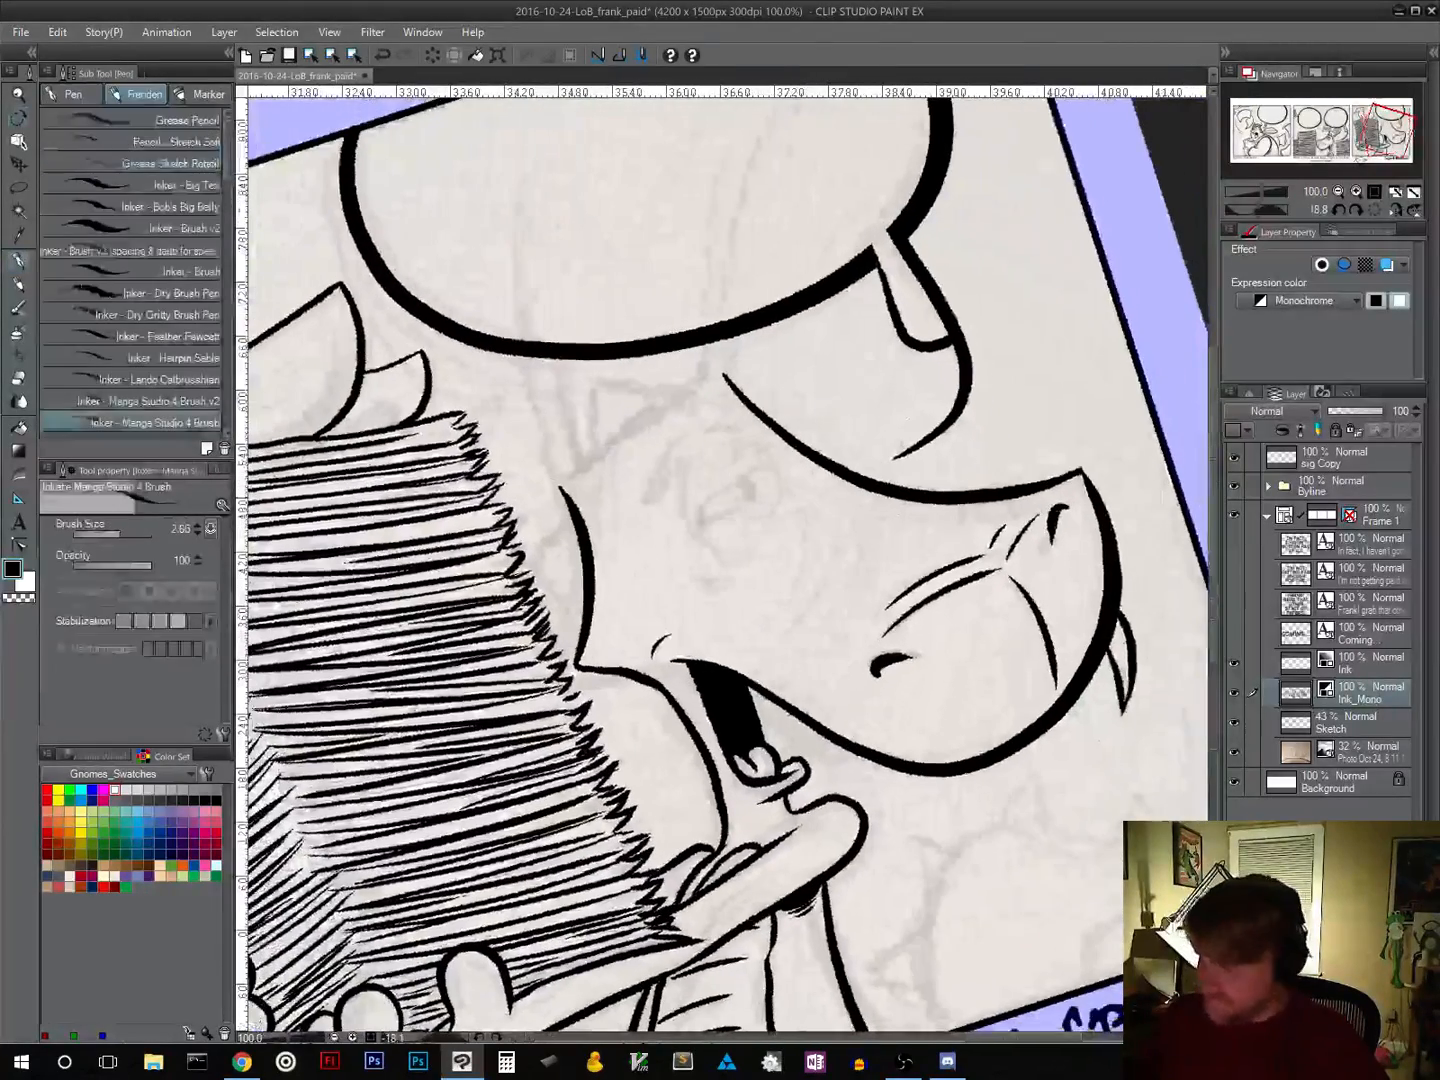
{"action": "mouse_move", "coordinate": [578, 469]}
{"action": "left_mouse_down"}
{"action": "mouse_move", "coordinate": [722, 374]}
{"action": "mouse_move", "coordinate": [698, 373]}
{"action": "mouse_move", "coordinate": [728, 376]}
{"action": "left_mouse_up"}
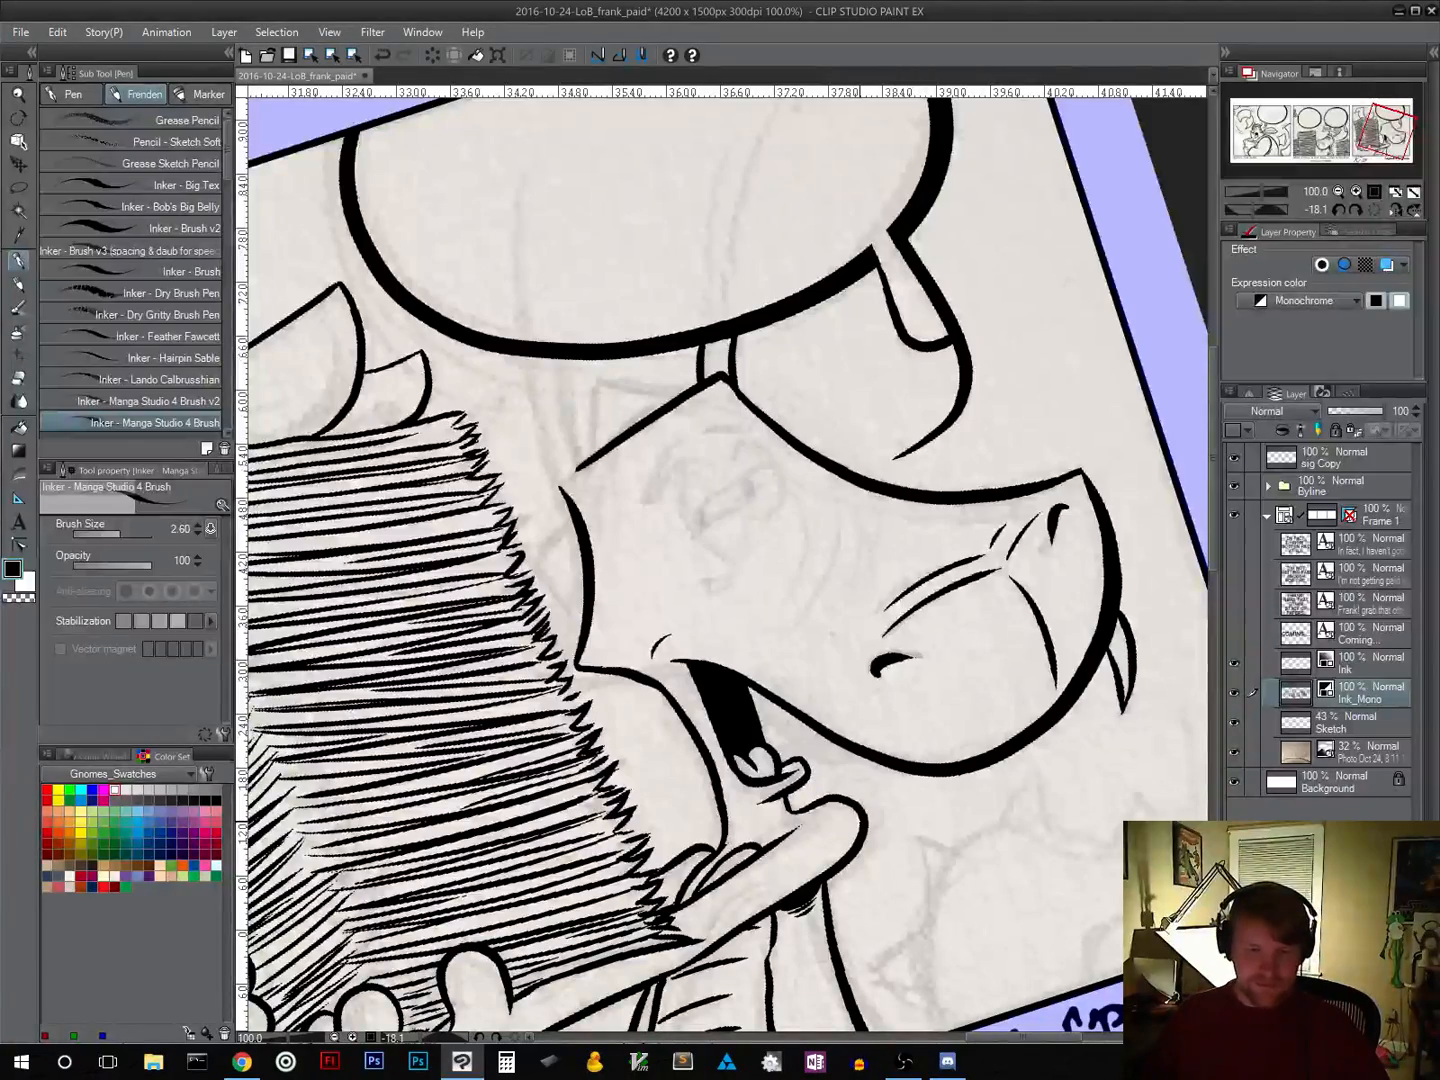
Step: Ink both edges of the dragon's rear horn, from the back of the head up to the speech balloon
{"action": "left_click_drag", "start_coordinate": [908, 715], "coordinate": [778, 815]}
{"action": "key", "text": "r"}
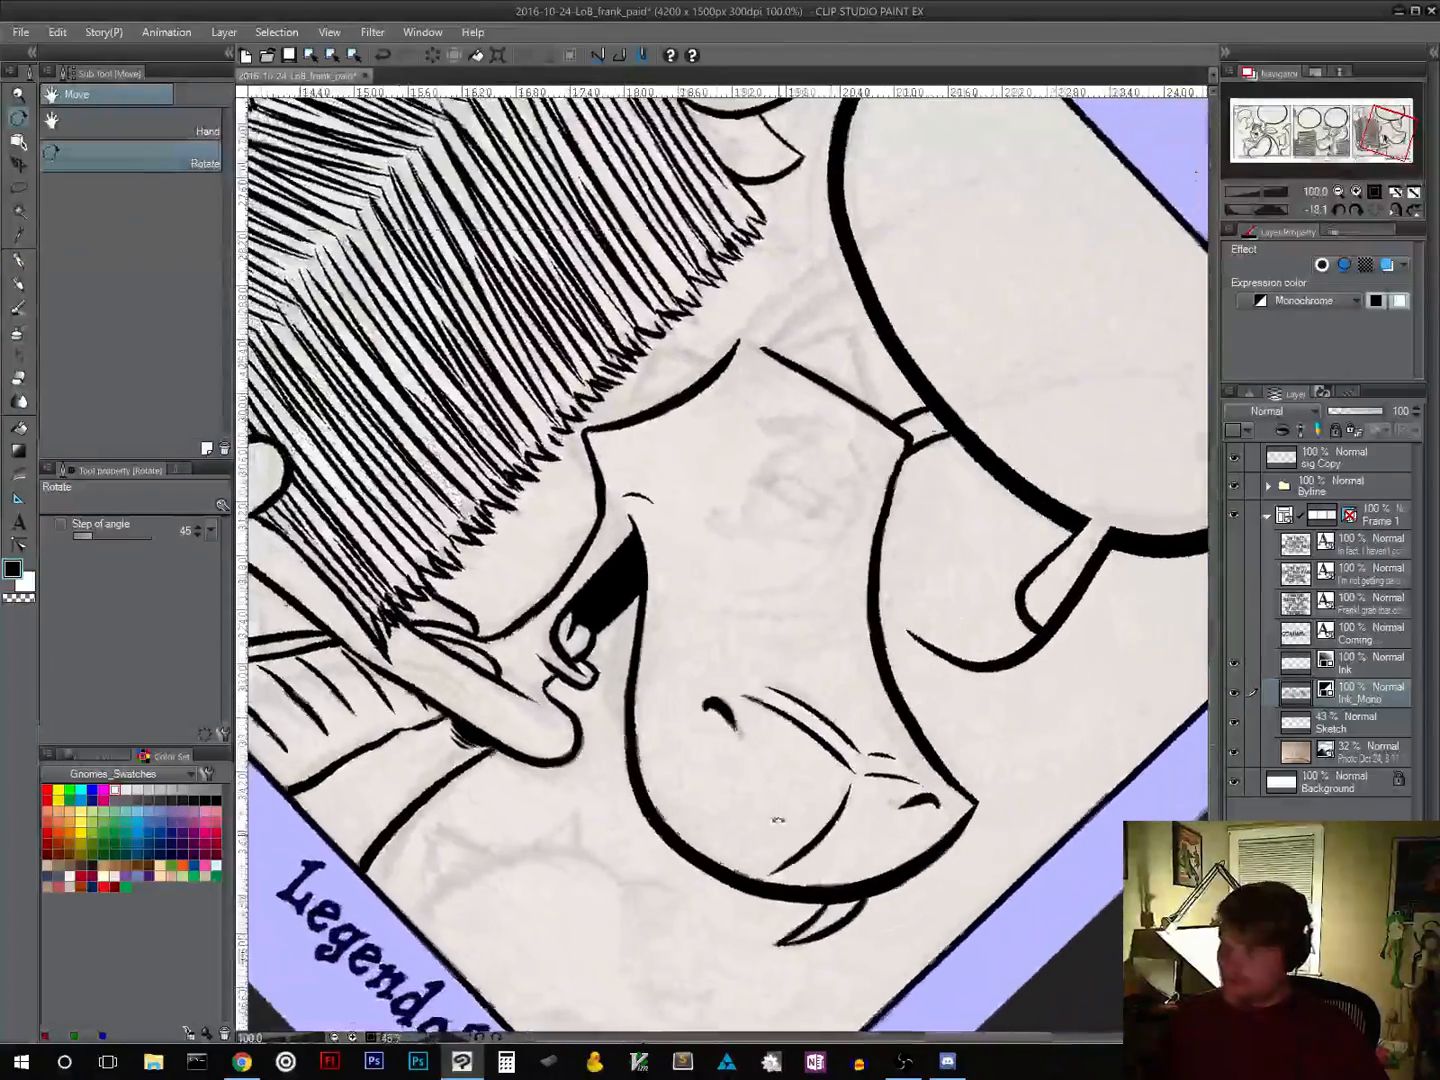
{"action": "left_click_drag", "start_coordinate": [878, 691], "coordinate": [789, 824]}
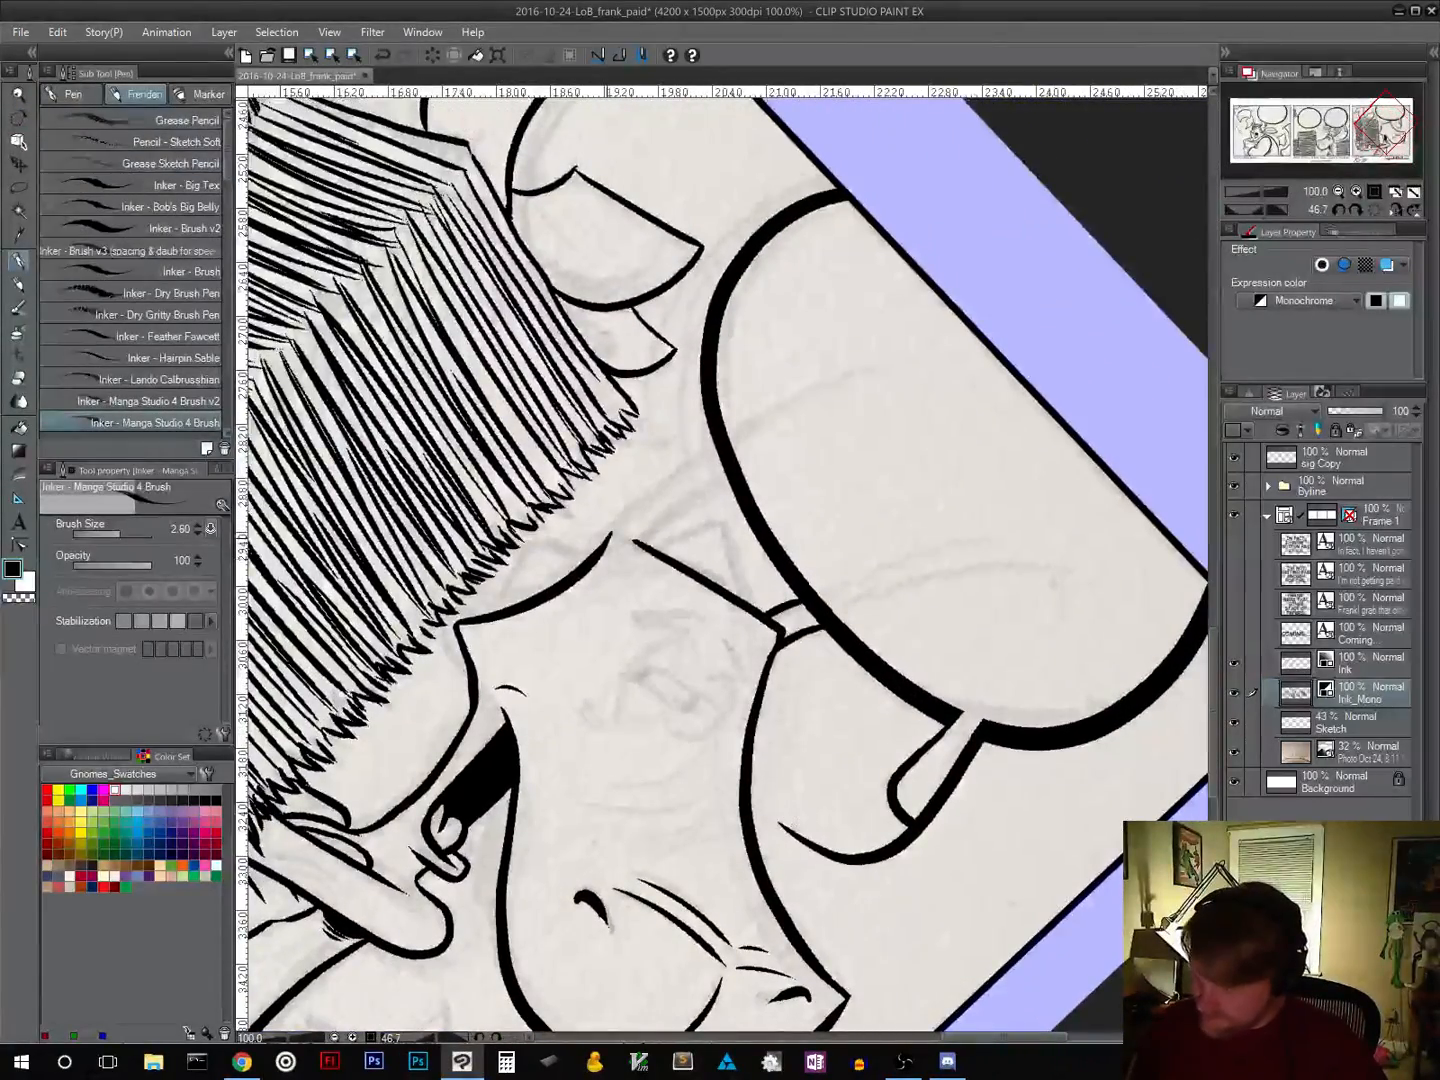
{"action": "left_click_drag", "start_coordinate": [610, 535], "coordinate": [716, 437]}
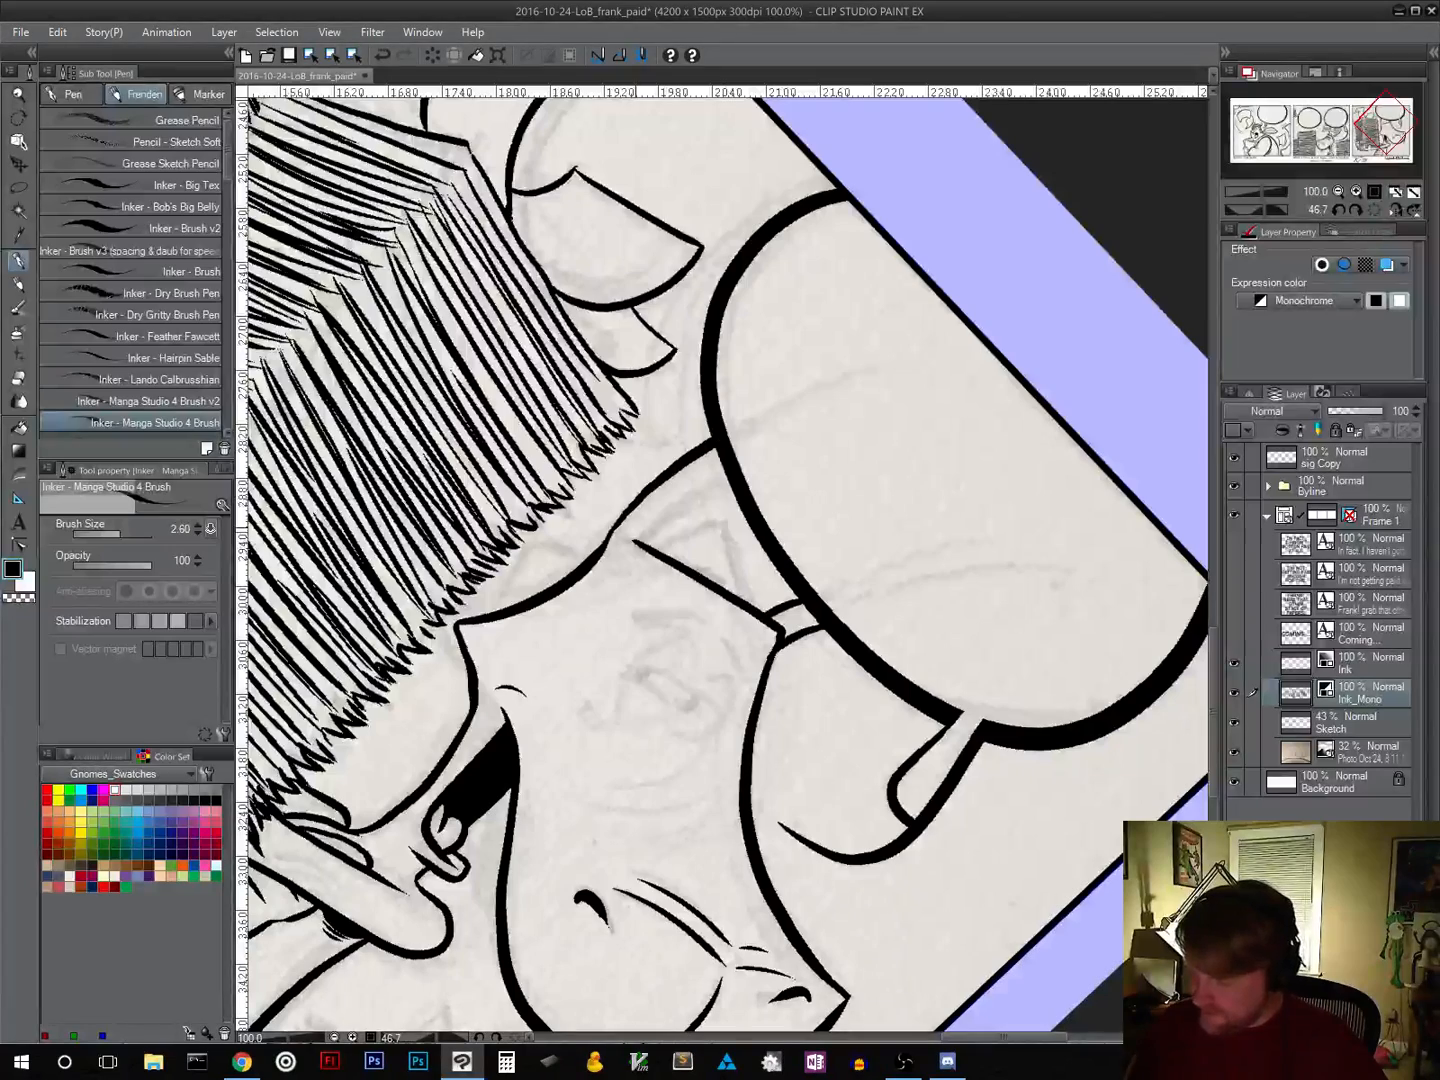
{"action": "left_click_drag", "start_coordinate": [640, 540], "coordinate": [726, 462]}
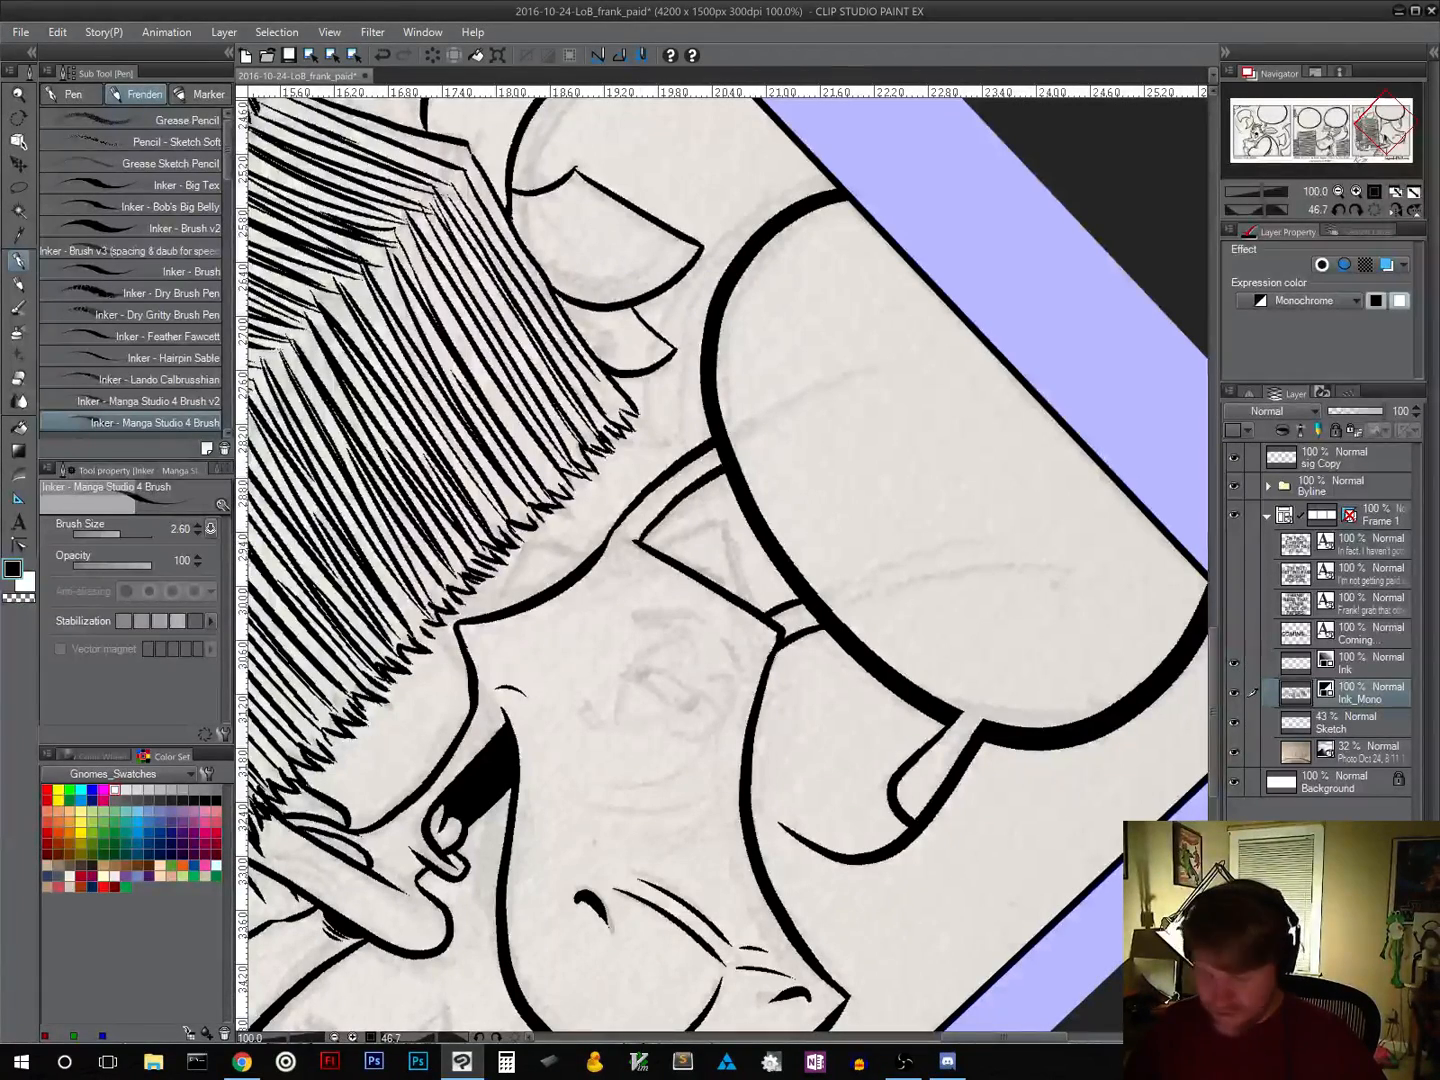
{"action": "key", "text": "ctrl+z"}
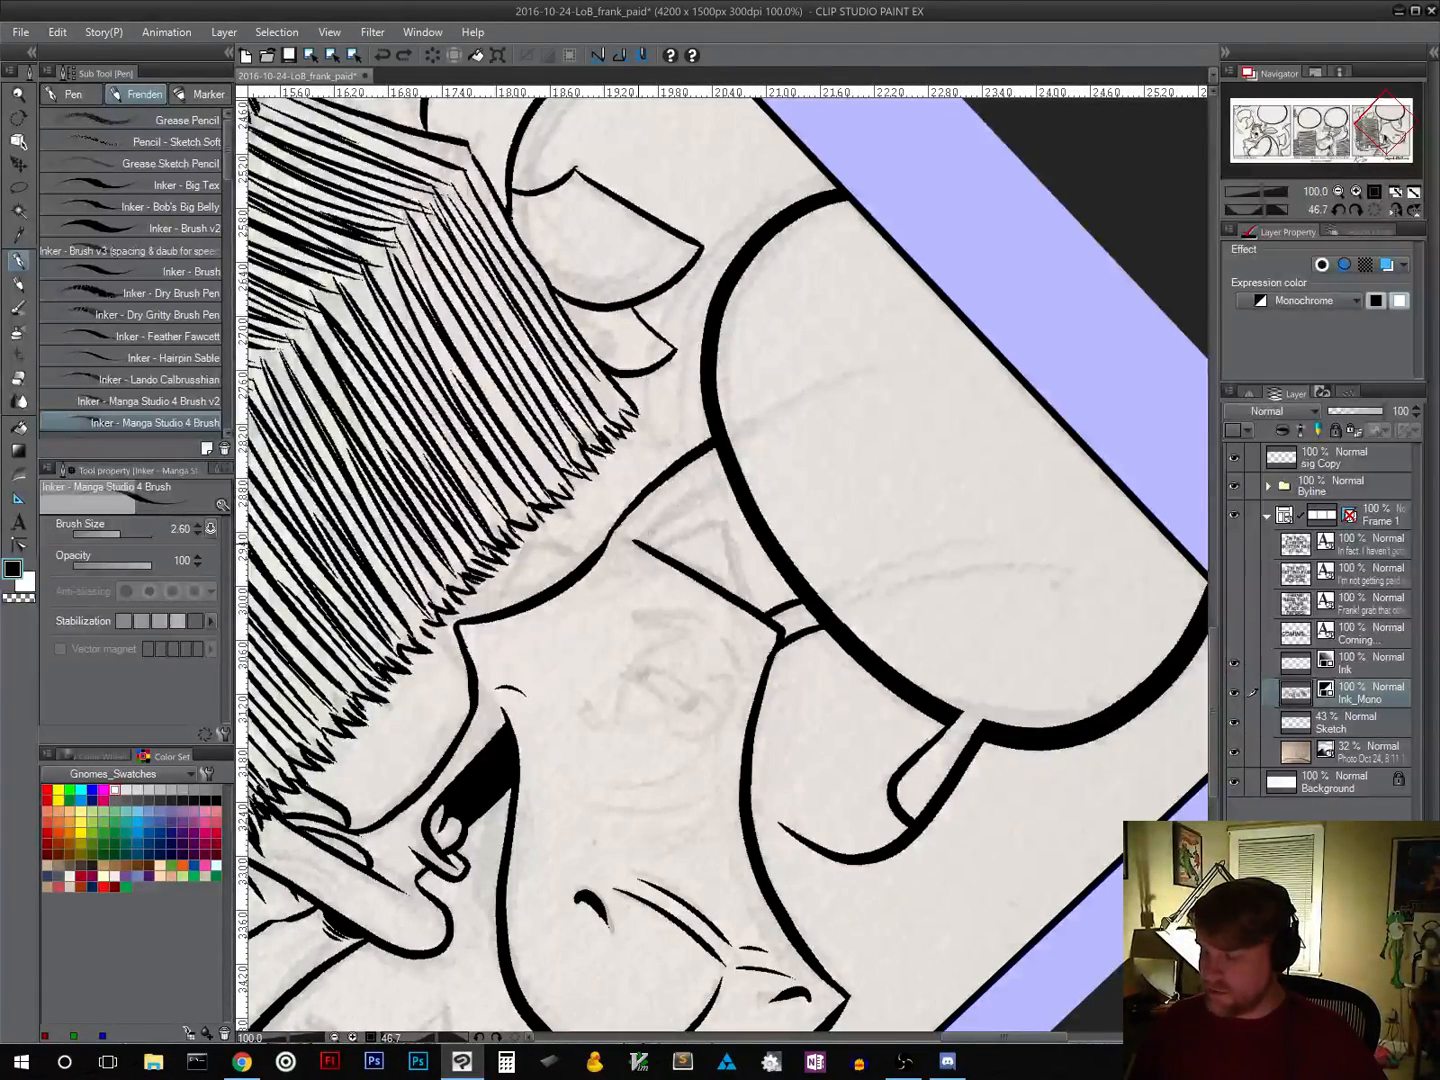
{"action": "left_click_drag", "start_coordinate": [639, 541], "coordinate": [727, 469]}
{"action": "key", "text": "ctrl+z"}
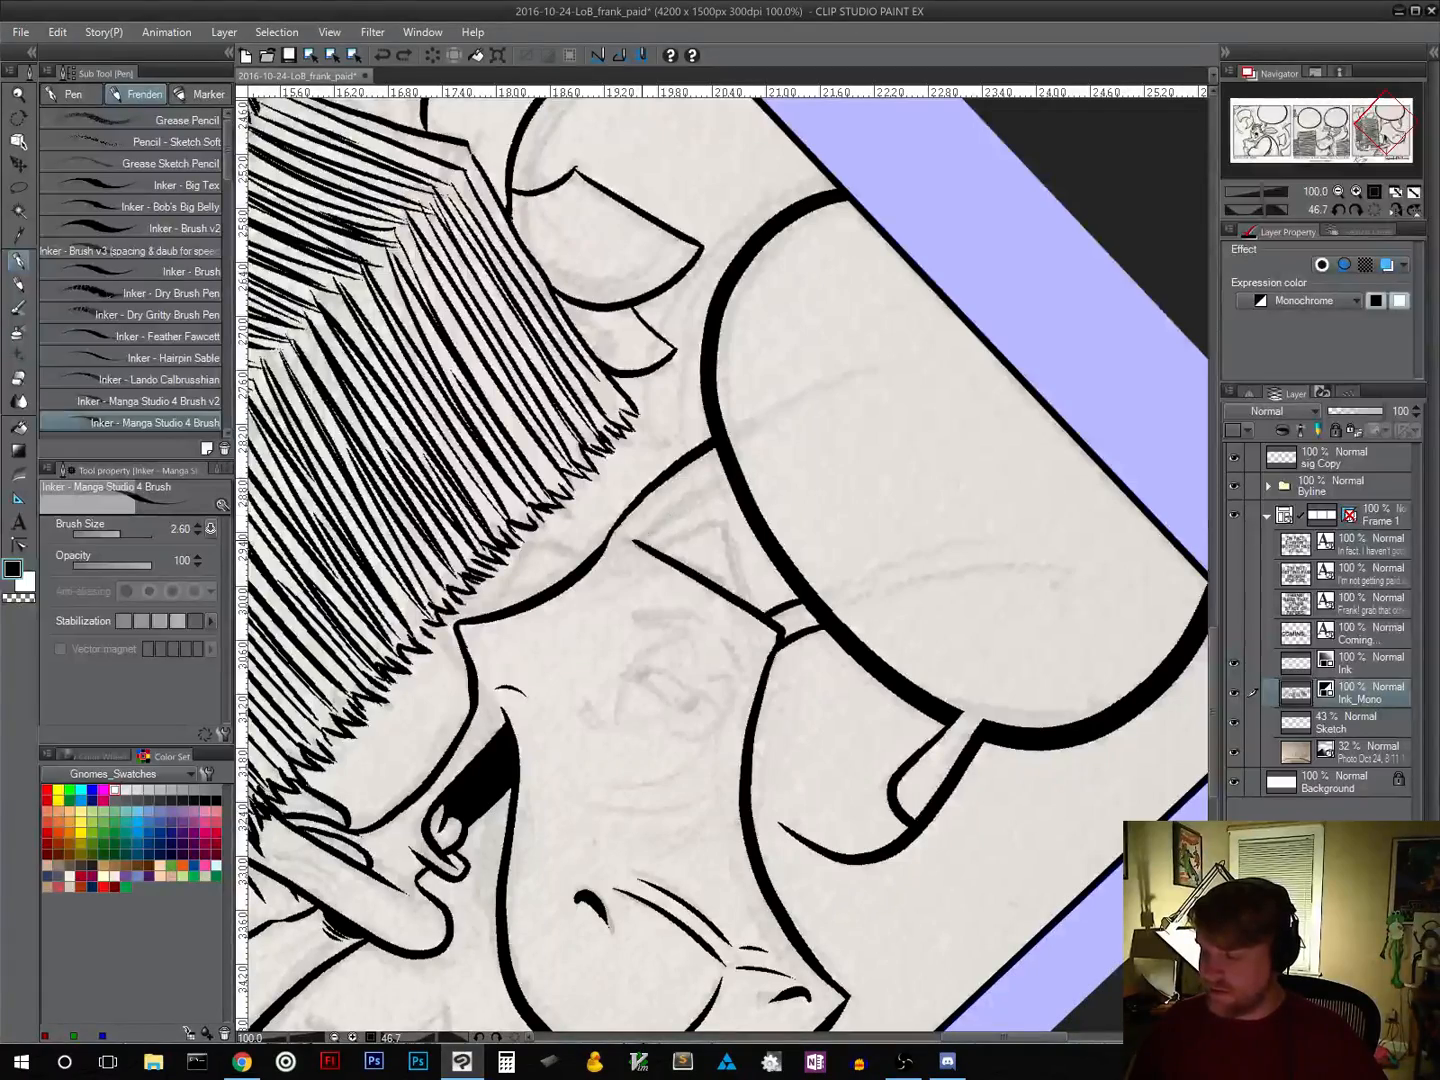
{"action": "left_click_drag", "start_coordinate": [636, 545], "coordinate": [731, 468]}
Step: Ink triangular spikes on top of the dragon's head and down the back of its head and neck
{"action": "mouse_move", "coordinate": [902, 657]}
{"action": "left_mouse_down"}
{"action": "mouse_move", "coordinate": [928, 581]}
{"action": "mouse_move", "coordinate": [912, 467]}
{"action": "left_mouse_up"}
{"action": "mouse_move", "coordinate": [623, 521]}
{"action": "left_mouse_down"}
{"action": "mouse_move", "coordinate": [671, 464]}
{"action": "mouse_move", "coordinate": [718, 488]}
{"action": "left_mouse_up"}
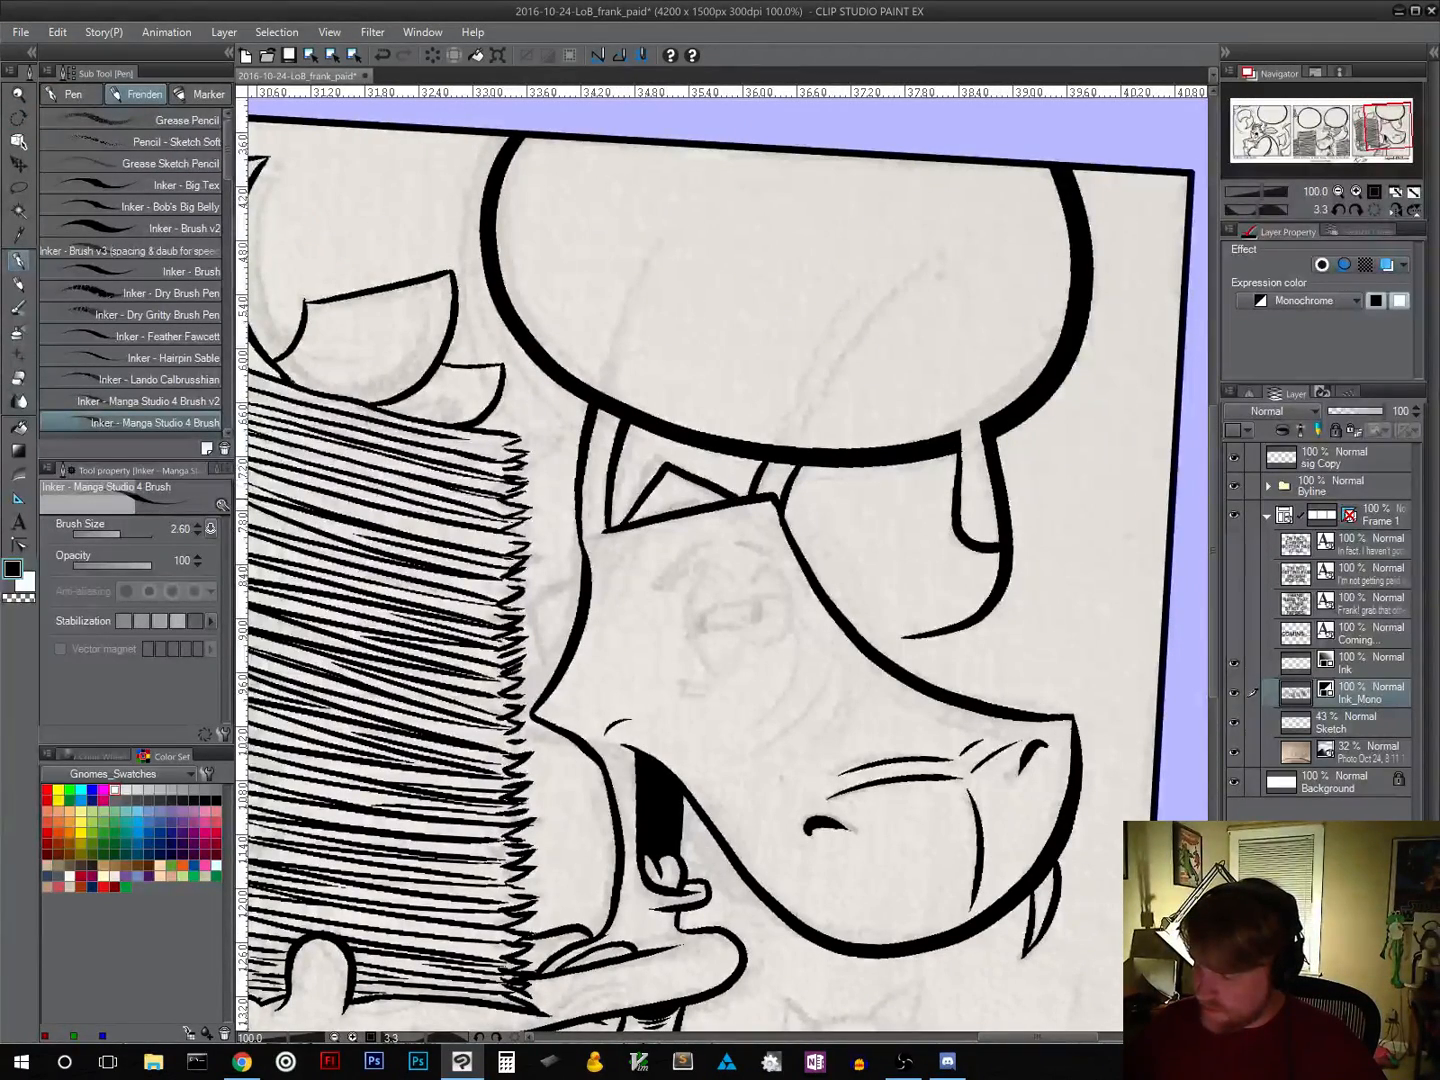
{"action": "mouse_move", "coordinate": [582, 579]}
{"action": "left_mouse_down"}
{"action": "mouse_move", "coordinate": [538, 603]}
{"action": "mouse_move", "coordinate": [581, 583]}
{"action": "mouse_move", "coordinate": [540, 631]}
{"action": "mouse_move", "coordinate": [555, 664]}
{"action": "left_mouse_up"}
{"action": "key", "text": "ctrl+z"}
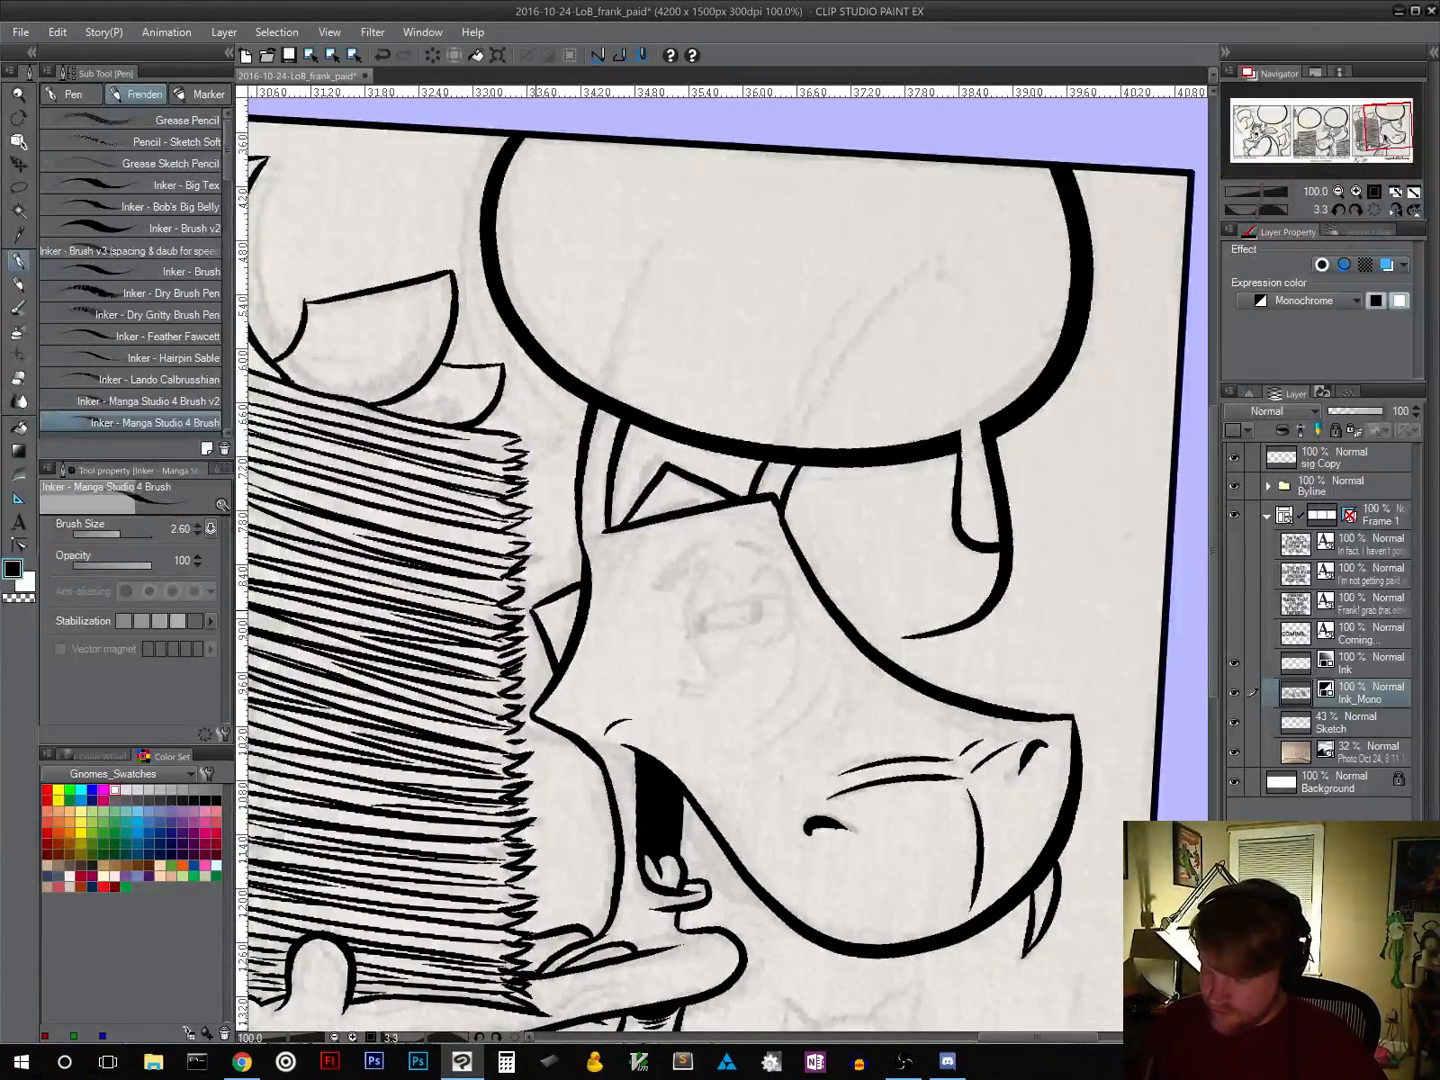
{"action": "scroll", "coordinate": [699, 560], "scroll_direction": "down", "scroll_amount": 3}
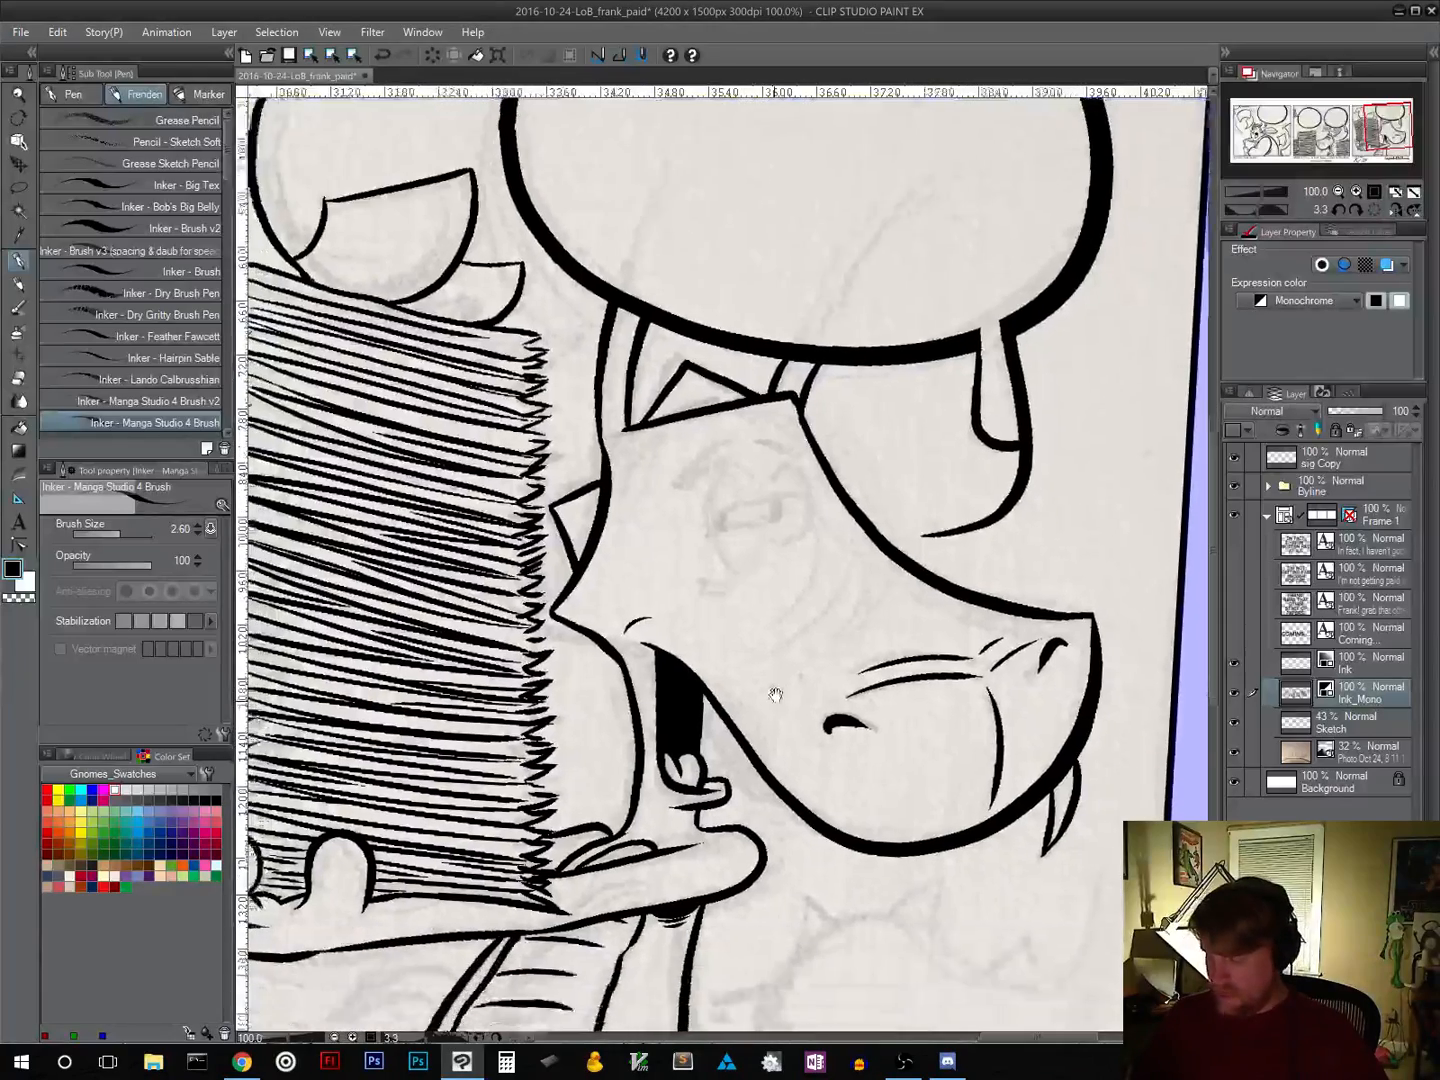
{"action": "mouse_move", "coordinate": [625, 594]}
{"action": "left_mouse_down"}
{"action": "mouse_move", "coordinate": [587, 625]}
{"action": "mouse_move", "coordinate": [636, 683]}
{"action": "left_mouse_up"}
{"action": "key", "text": "ctrl+z"}
{"action": "key", "text": "ctrl+z"}
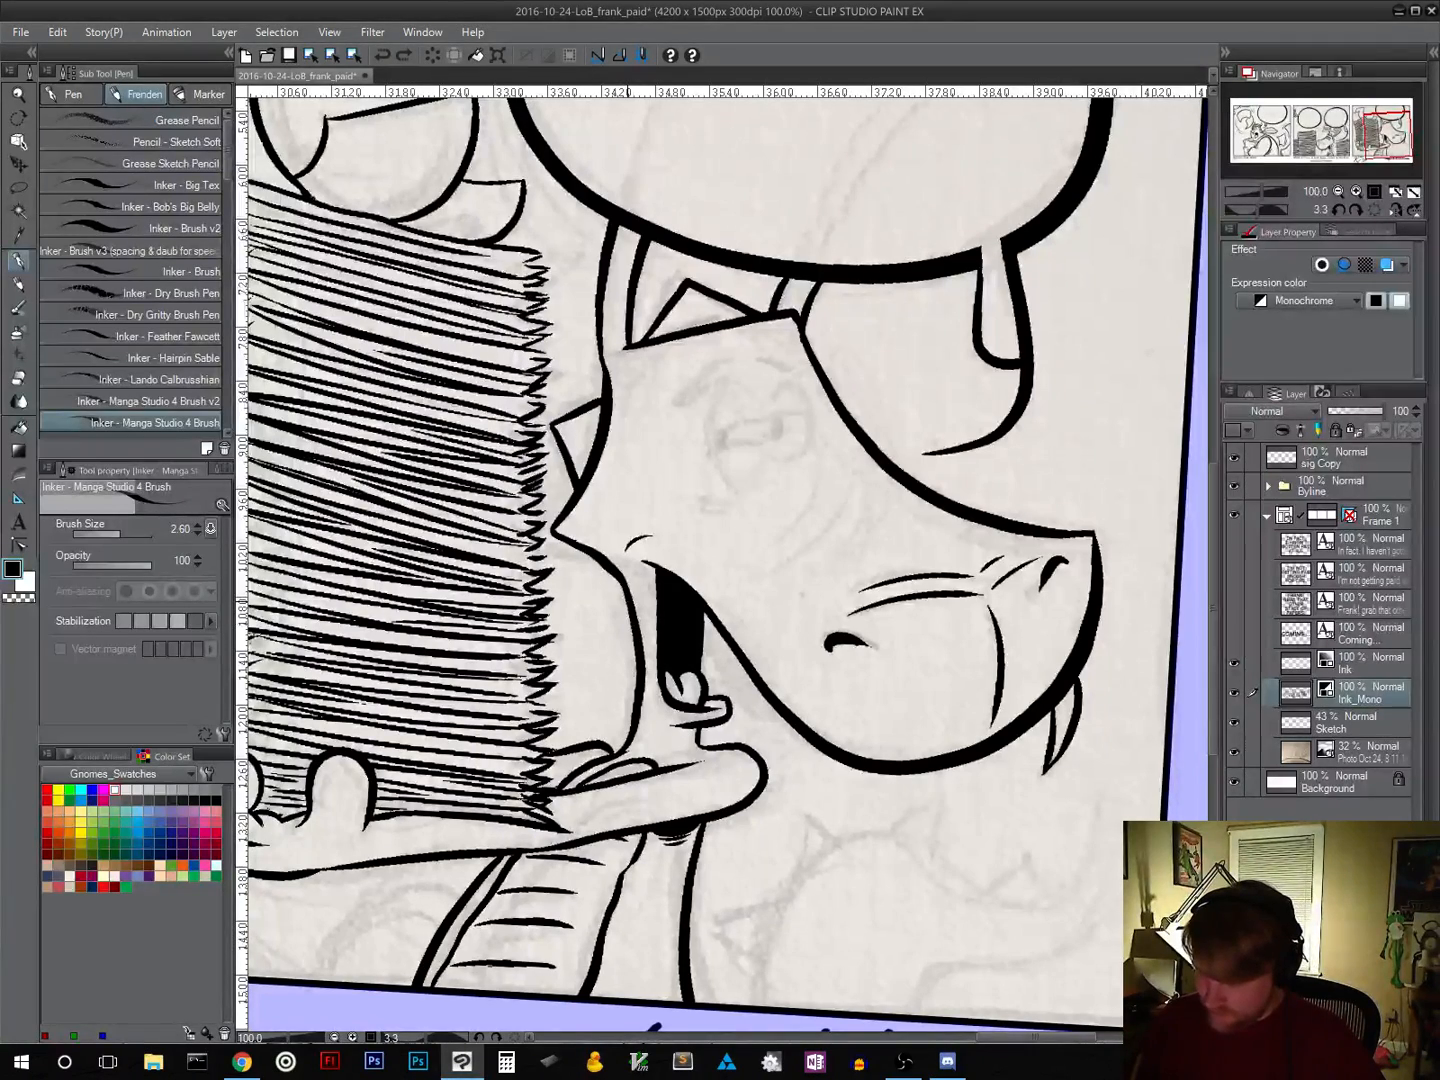
{"action": "mouse_move", "coordinate": [629, 599]}
{"action": "left_mouse_down"}
{"action": "mouse_move", "coordinate": [583, 639]}
{"action": "mouse_move", "coordinate": [626, 689]}
{"action": "left_mouse_up"}
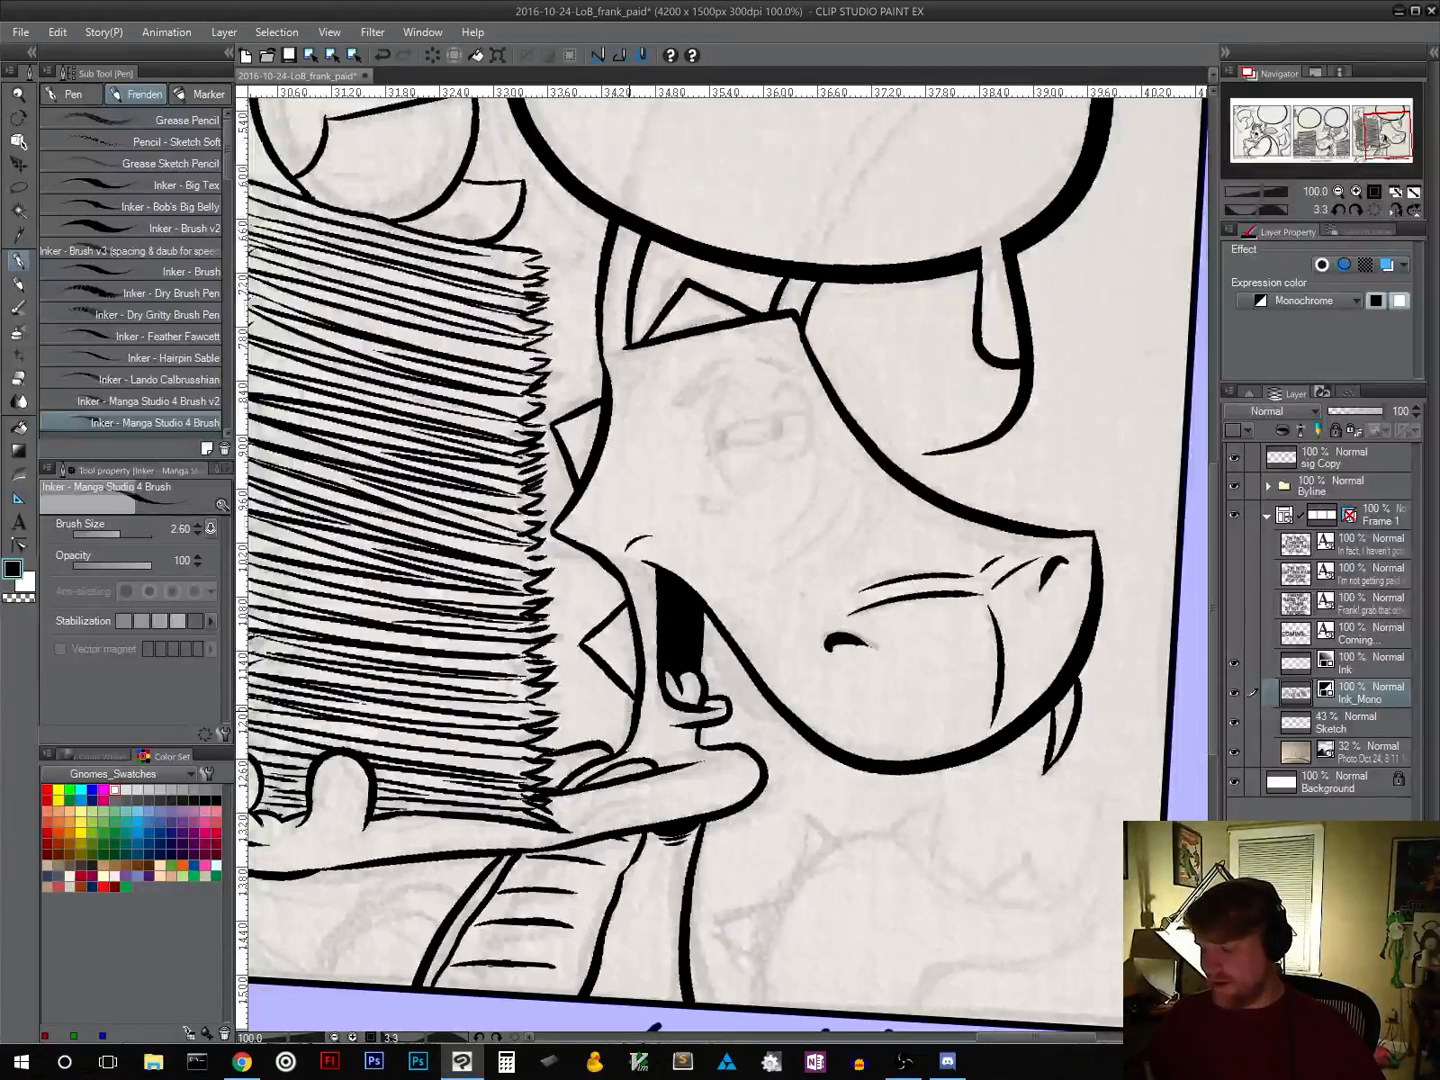
Step: Ink the lower and upper outlines of the dragon's curling, pointed tail, following the sketch beneath its snout
{"action": "left_click_drag", "start_coordinate": [920, 841], "coordinate": [932, 589]}
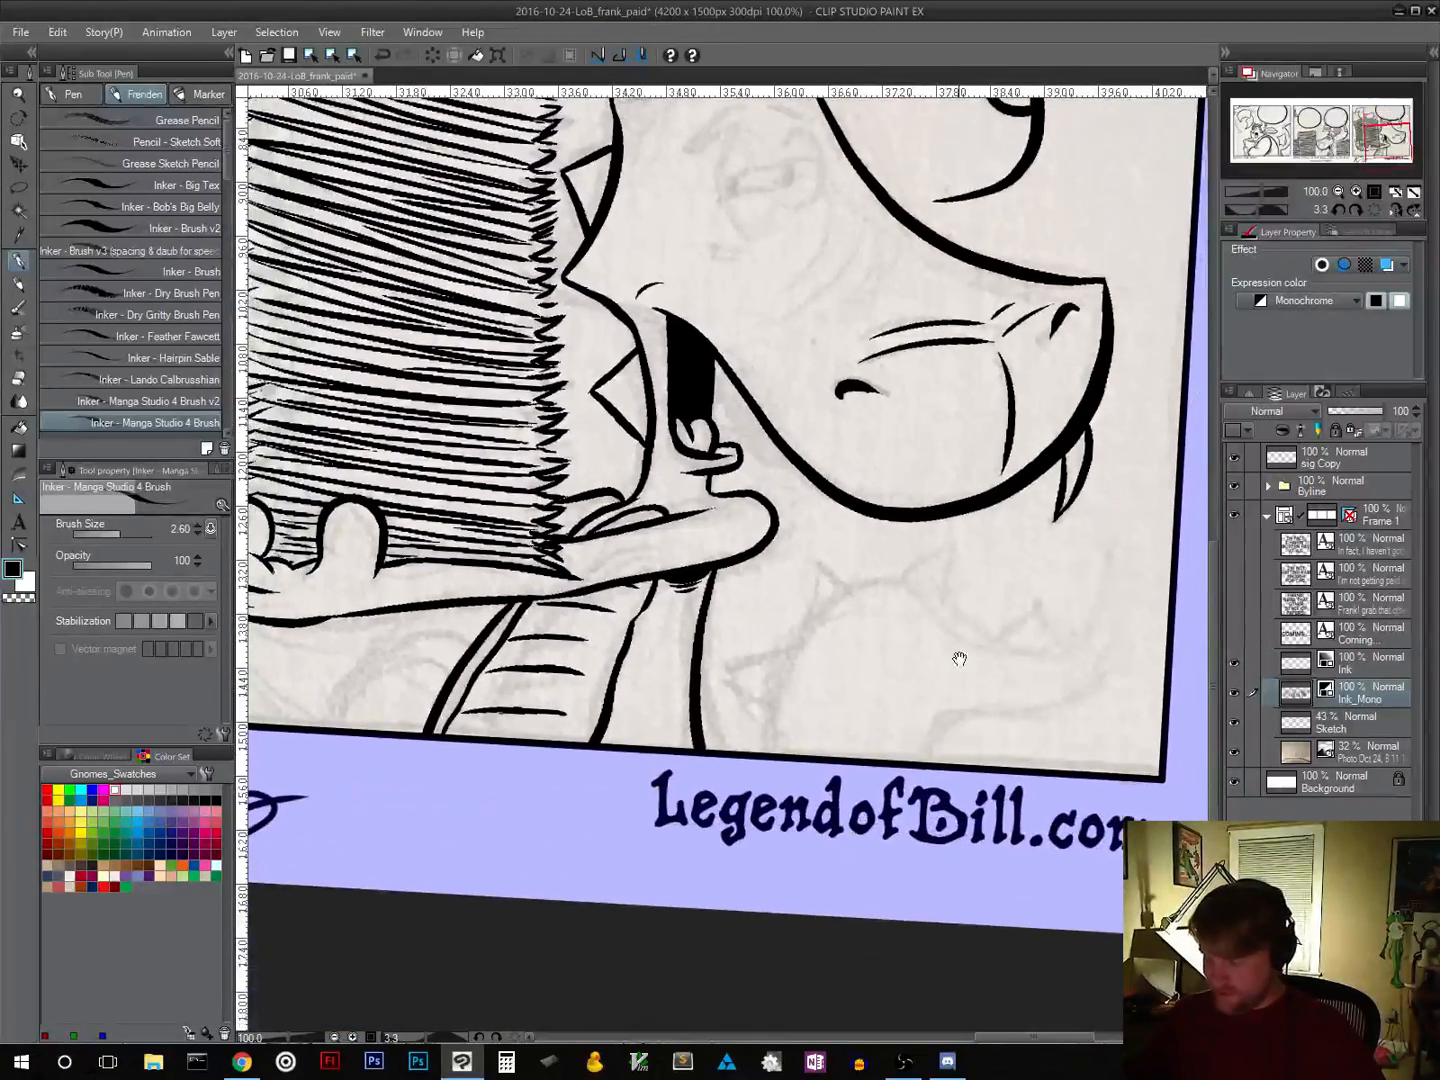
{"action": "left_click_drag", "start_coordinate": [1018, 726], "coordinate": [812, 855]}
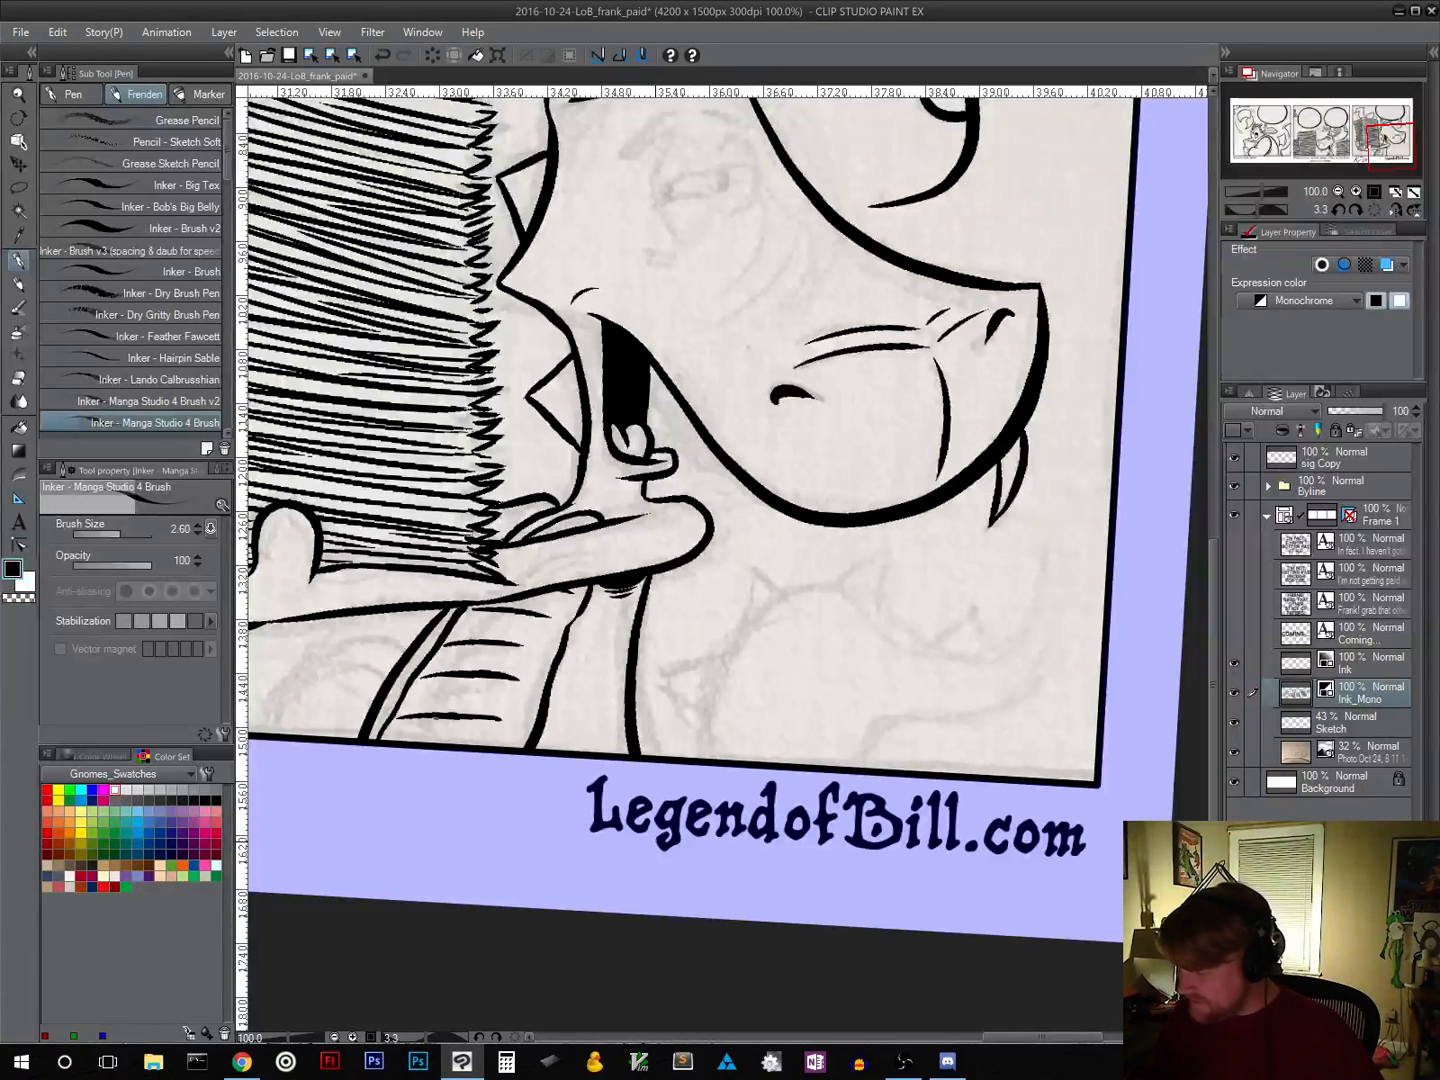
{"action": "mouse_move", "coordinate": [1040, 543]}
{"action": "left_mouse_down"}
{"action": "mouse_move", "coordinate": [1059, 584]}
{"action": "mouse_move", "coordinate": [1023, 707]}
{"action": "mouse_move", "coordinate": [904, 716]}
{"action": "mouse_move", "coordinate": [862, 769]}
{"action": "left_mouse_up"}
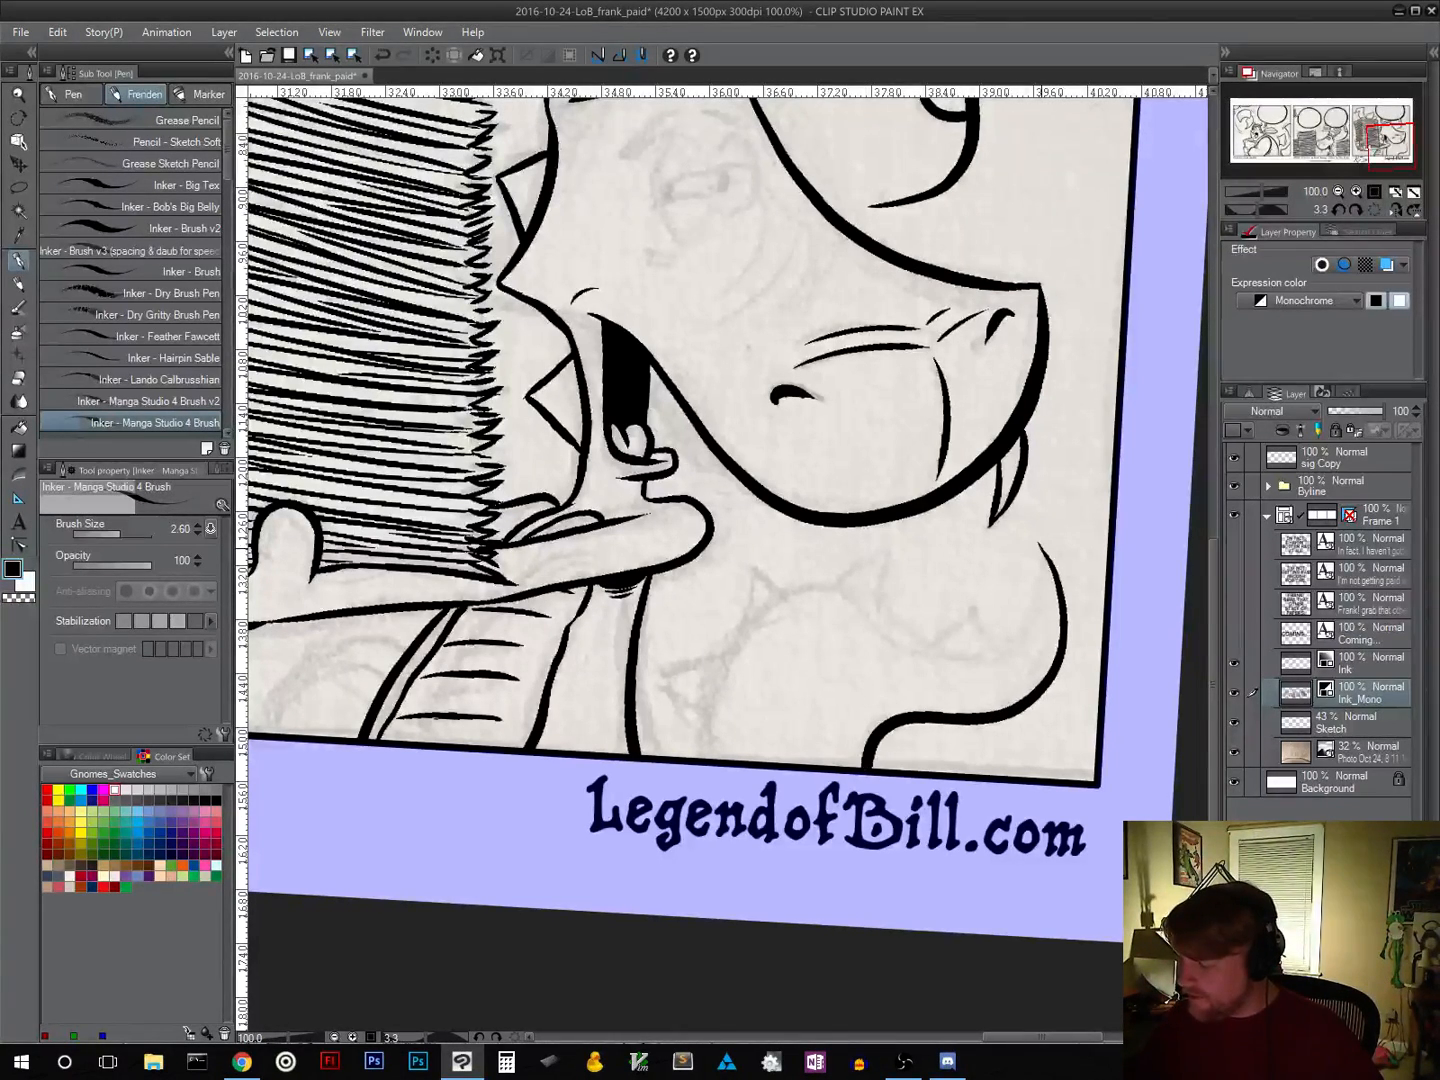
{"action": "mouse_move", "coordinate": [1037, 544]}
{"action": "left_mouse_down"}
{"action": "mouse_move", "coordinate": [1002, 656]}
{"action": "mouse_move", "coordinate": [957, 662]}
{"action": "mouse_move", "coordinate": [855, 594]}
{"action": "mouse_move", "coordinate": [788, 595]}
{"action": "left_mouse_up"}
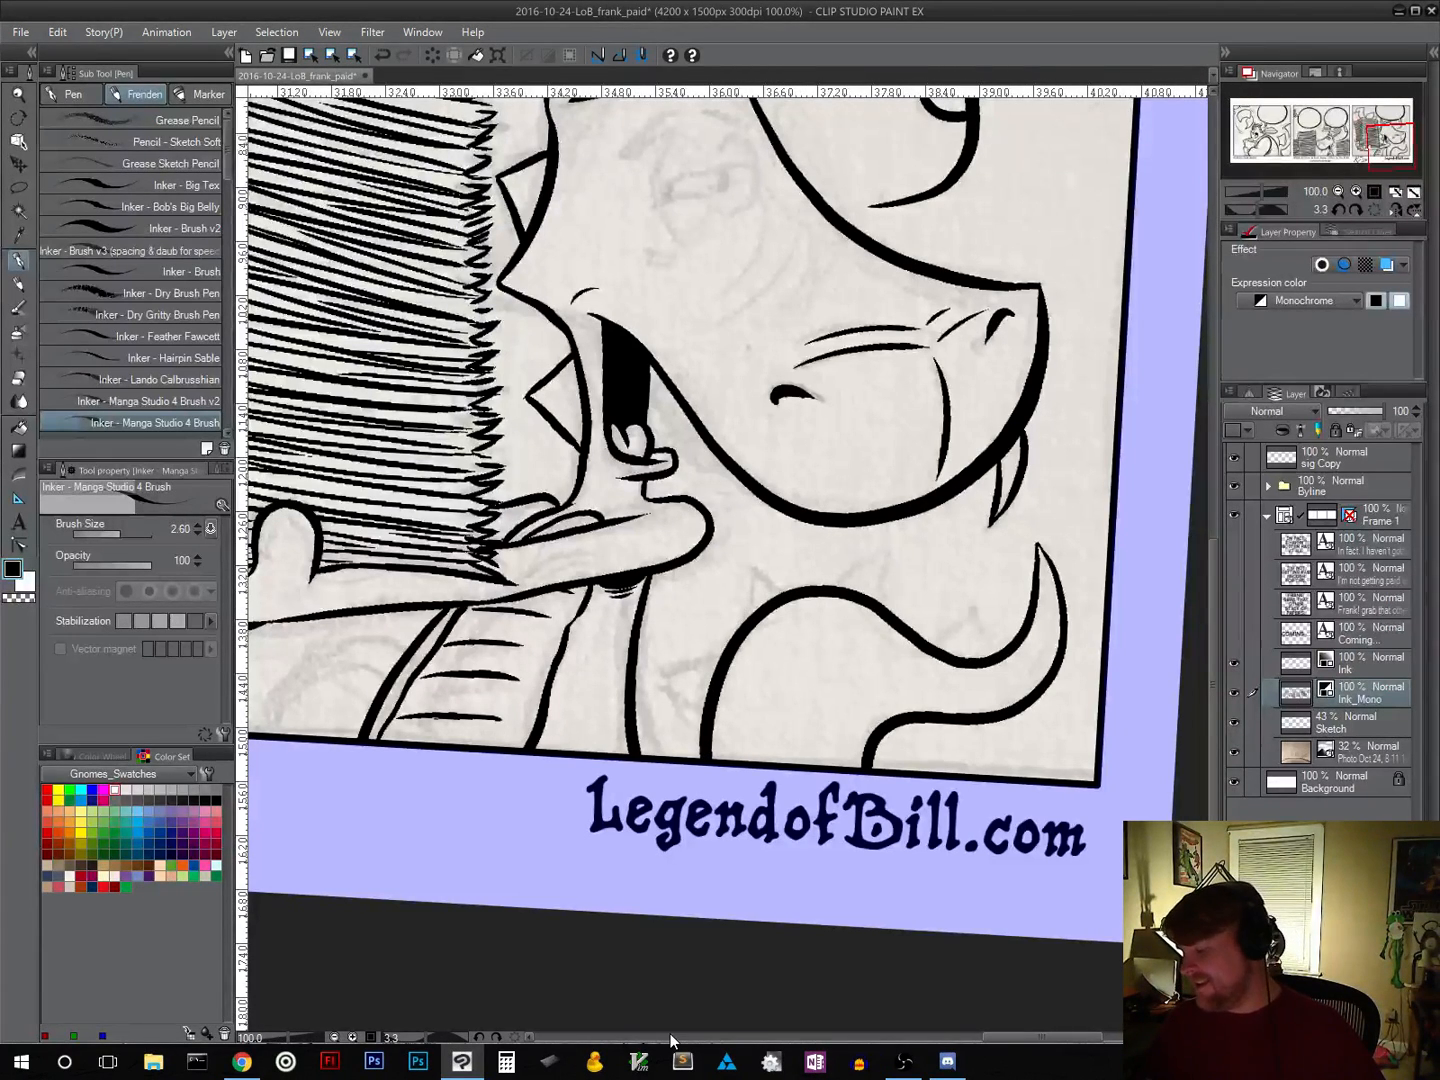
{"action": "key", "text": "ctrl+z"}
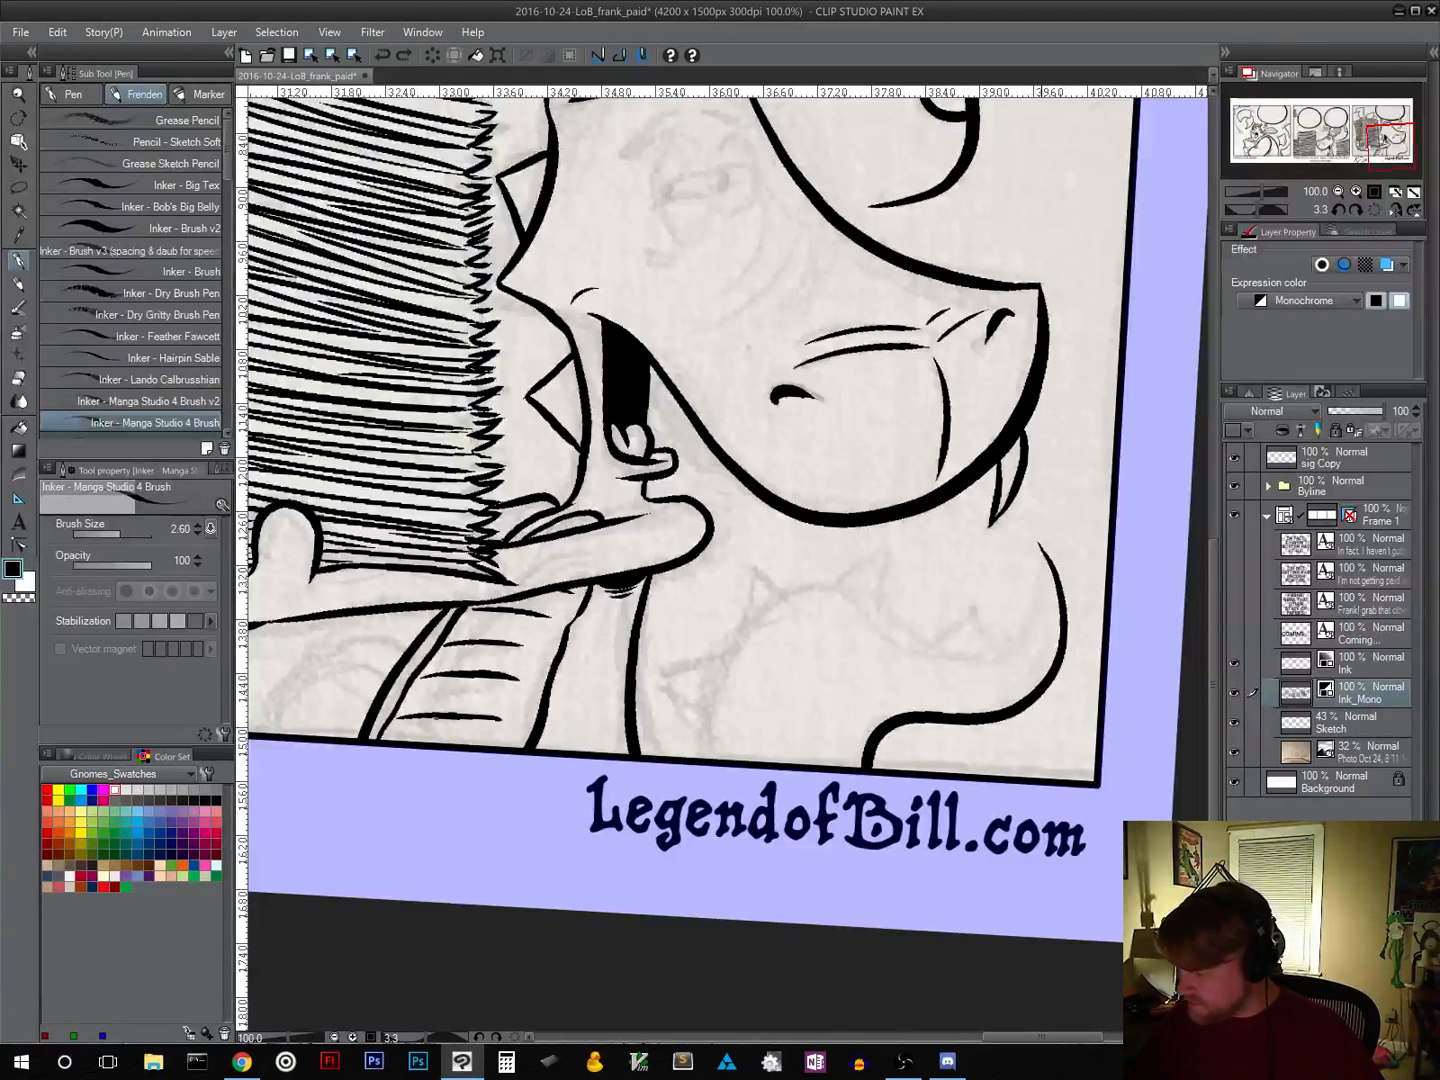
{"action": "mouse_move", "coordinate": [1036, 544]}
{"action": "left_mouse_down"}
{"action": "mouse_move", "coordinate": [1015, 618]}
{"action": "mouse_move", "coordinate": [956, 629]}
{"action": "mouse_move", "coordinate": [897, 595]}
{"action": "mouse_move", "coordinate": [811, 575]}
{"action": "mouse_move", "coordinate": [710, 659]}
{"action": "mouse_move", "coordinate": [688, 758]}
{"action": "left_mouse_up"}
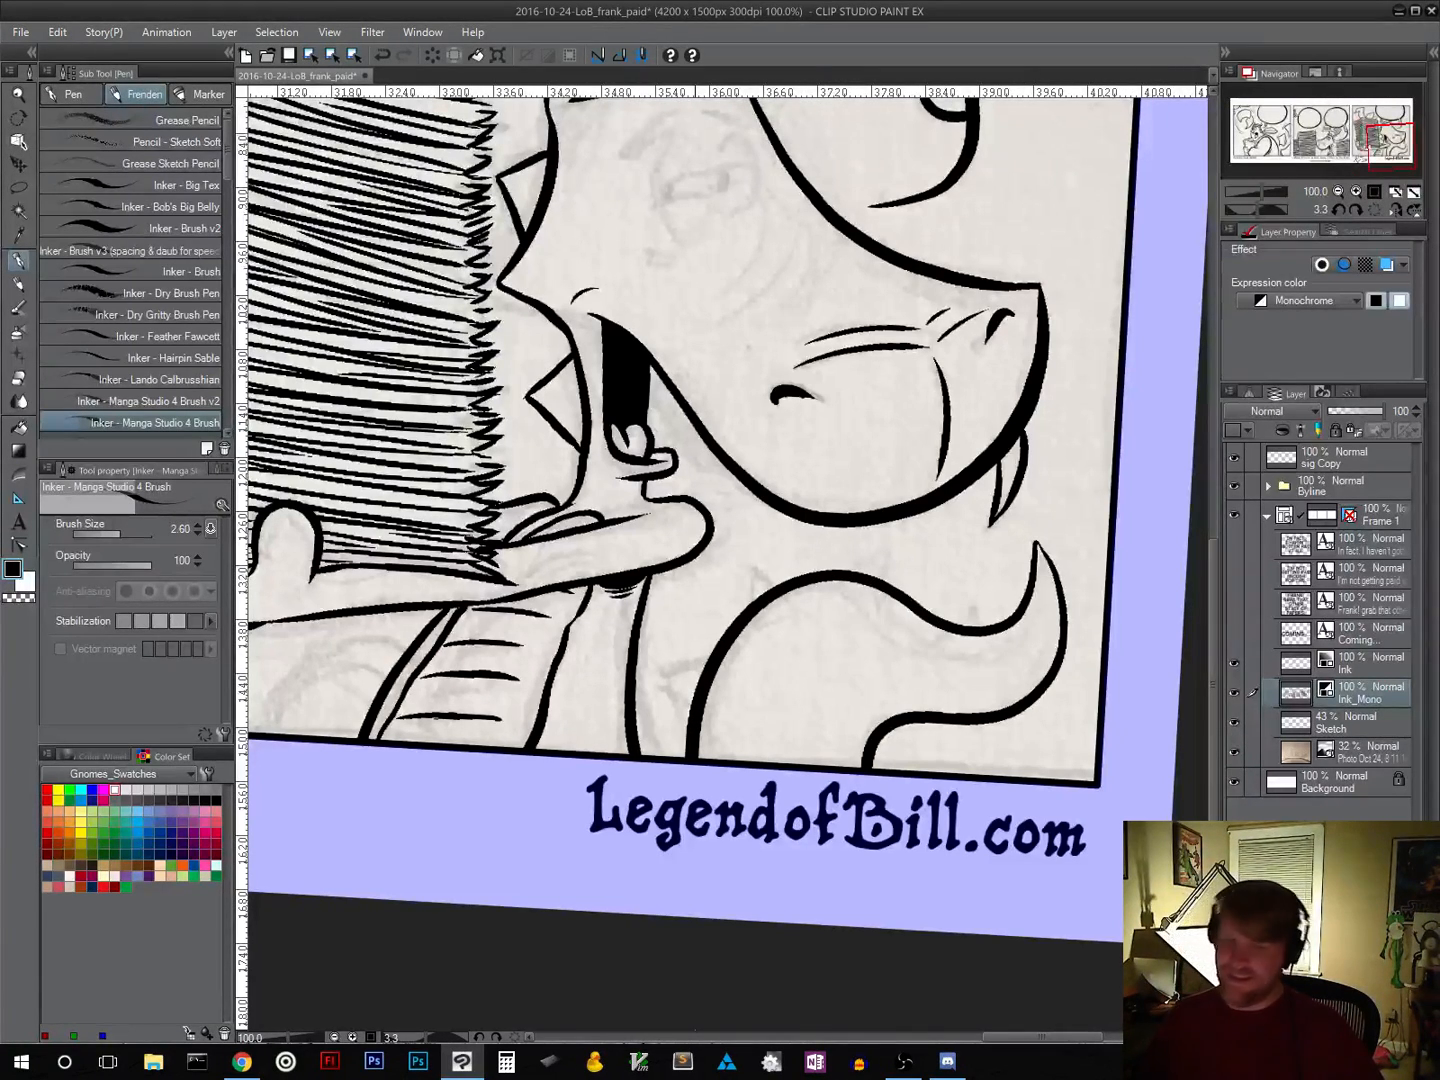
Step: Ink a broken contour line inside the tail's upper edge and four triangular spikes along it
{"action": "left_click_drag", "start_coordinate": [852, 643], "coordinate": [786, 559]}
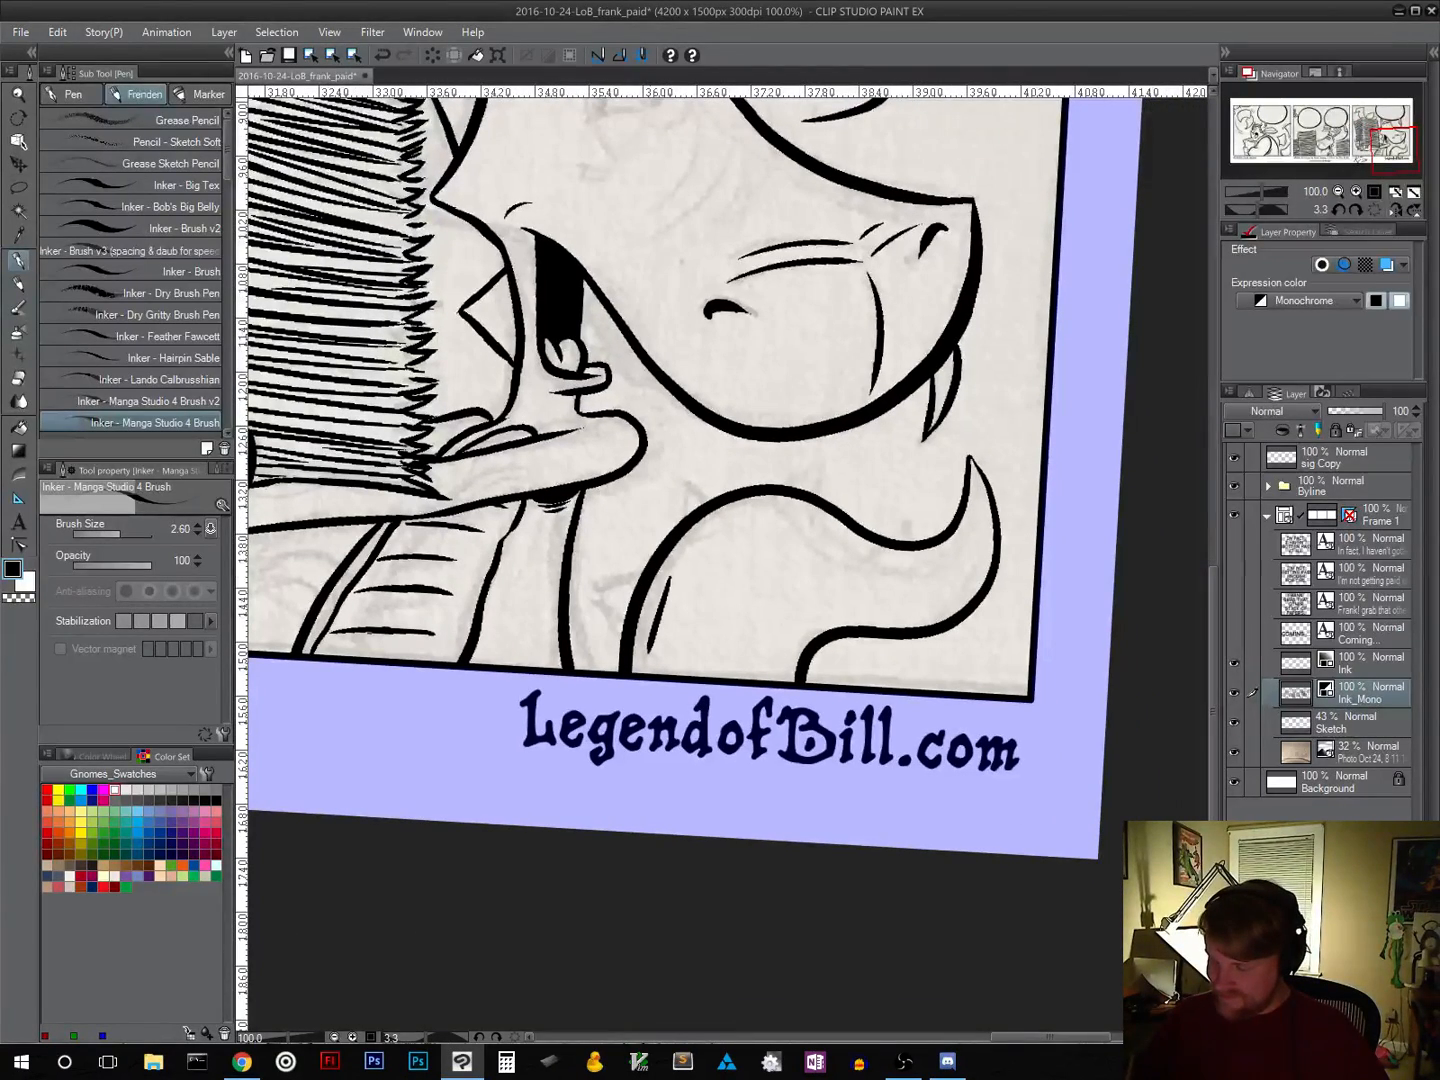
{"action": "mouse_move", "coordinate": [694, 545]}
{"action": "left_mouse_down"}
{"action": "mouse_move", "coordinate": [738, 518]}
{"action": "mouse_move", "coordinate": [829, 532]}
{"action": "mouse_move", "coordinate": [912, 573]}
{"action": "left_mouse_up"}
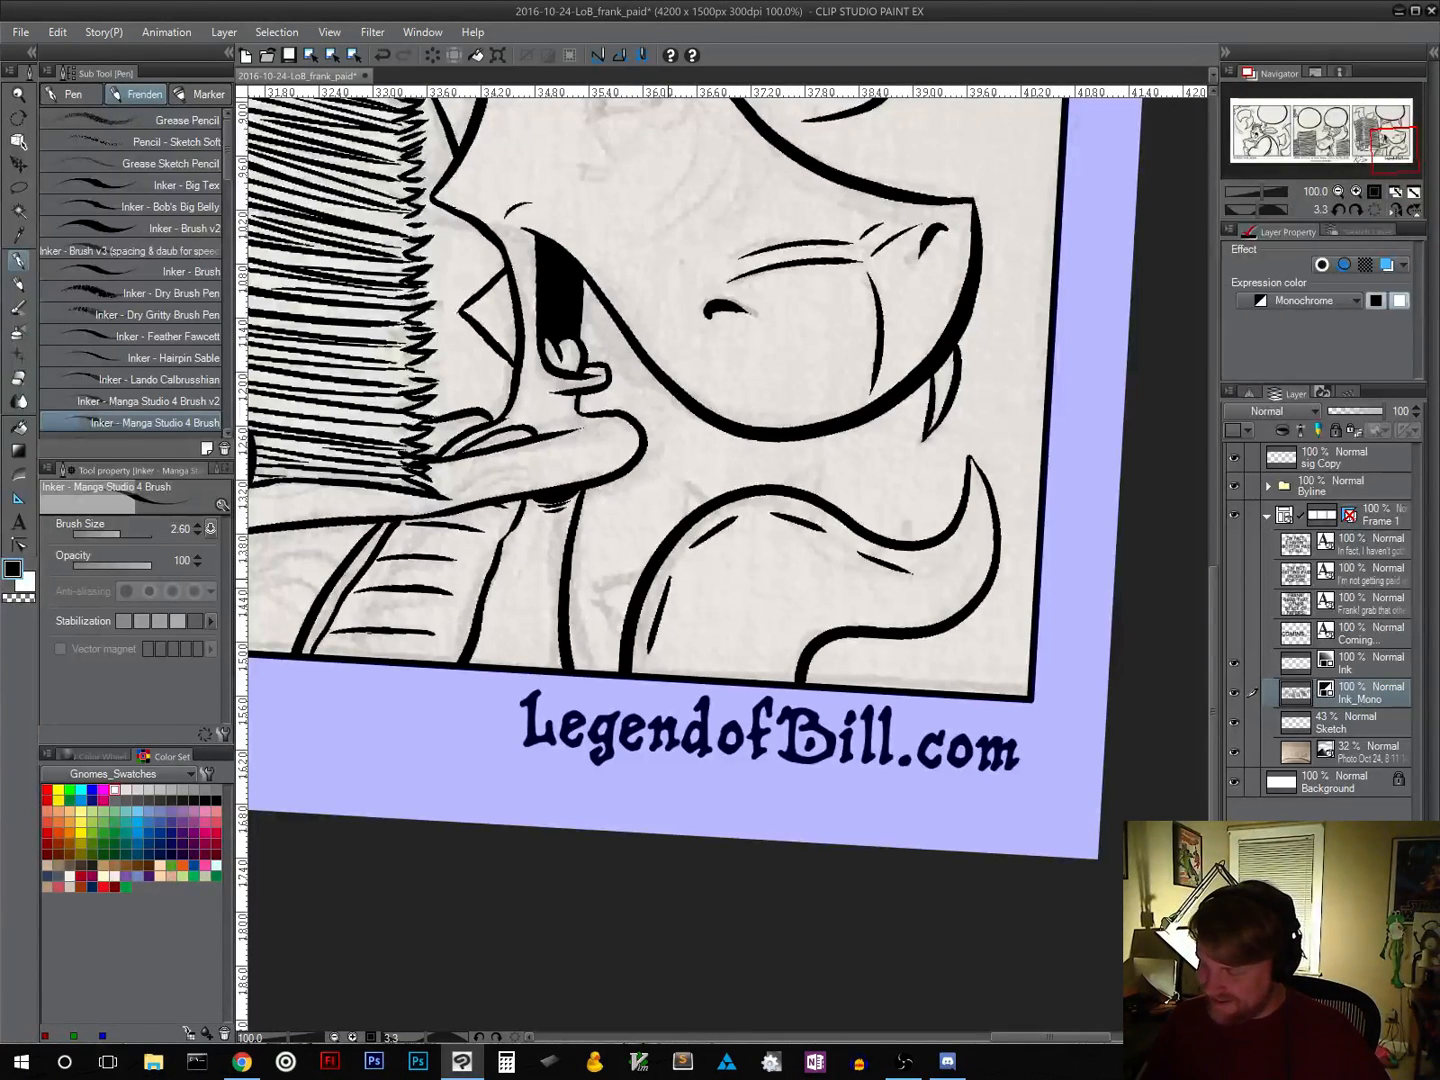
{"action": "left_click_drag", "start_coordinate": [626, 589], "coordinate": [668, 576]}
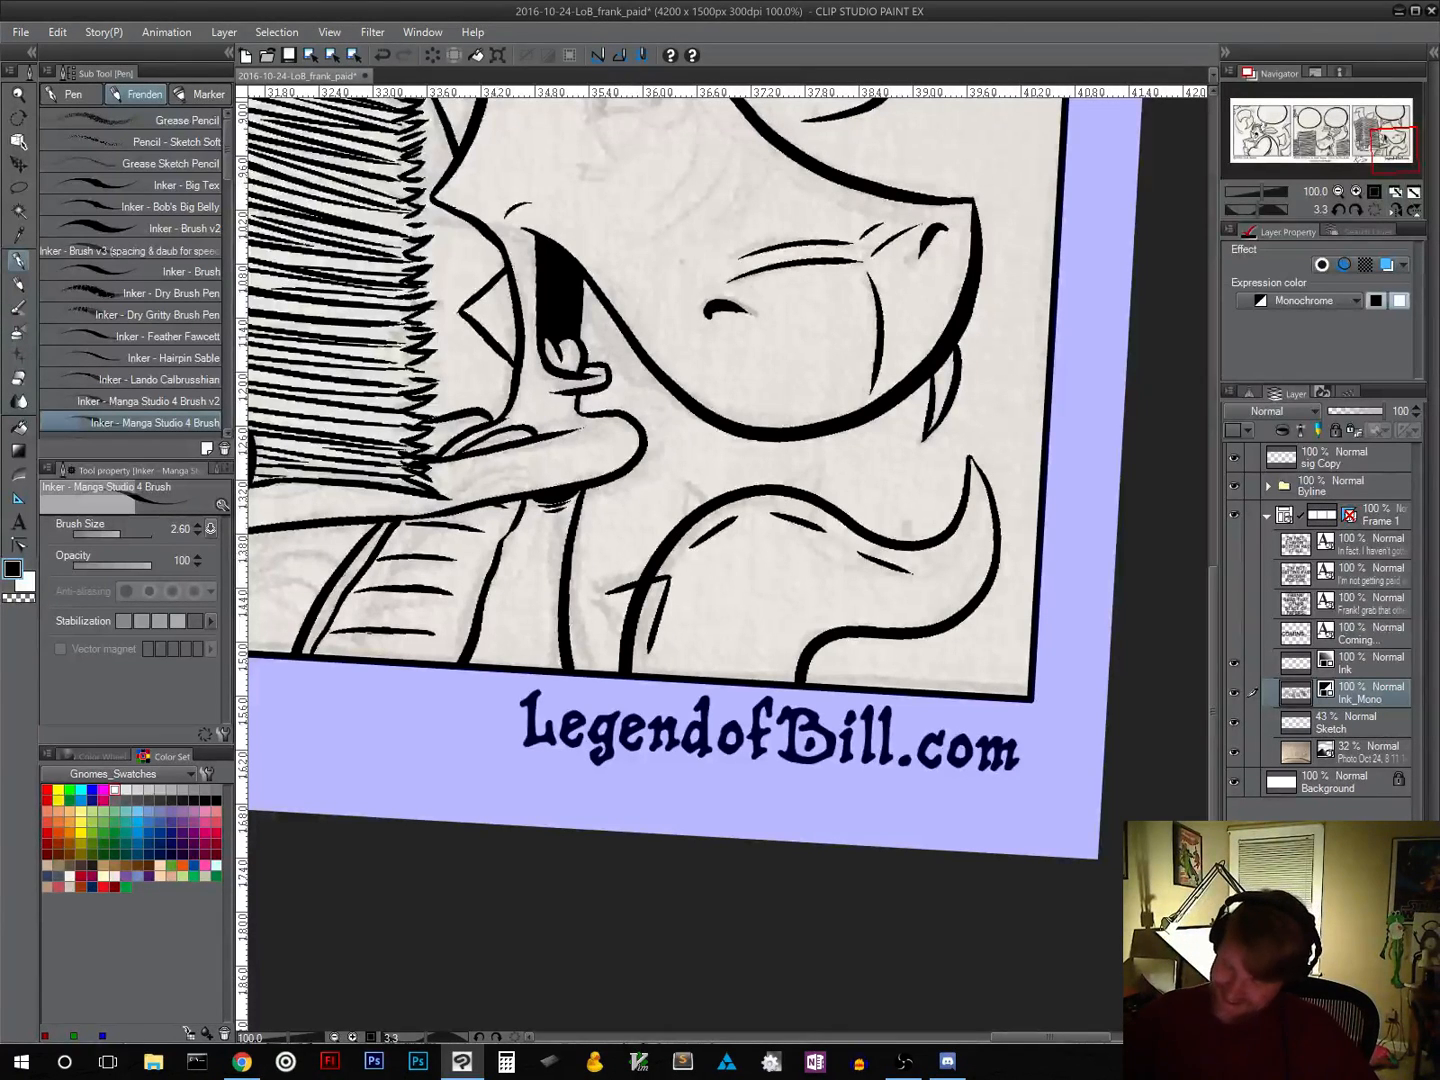
{"action": "left_click_drag", "start_coordinate": [635, 648], "coordinate": [647, 633]}
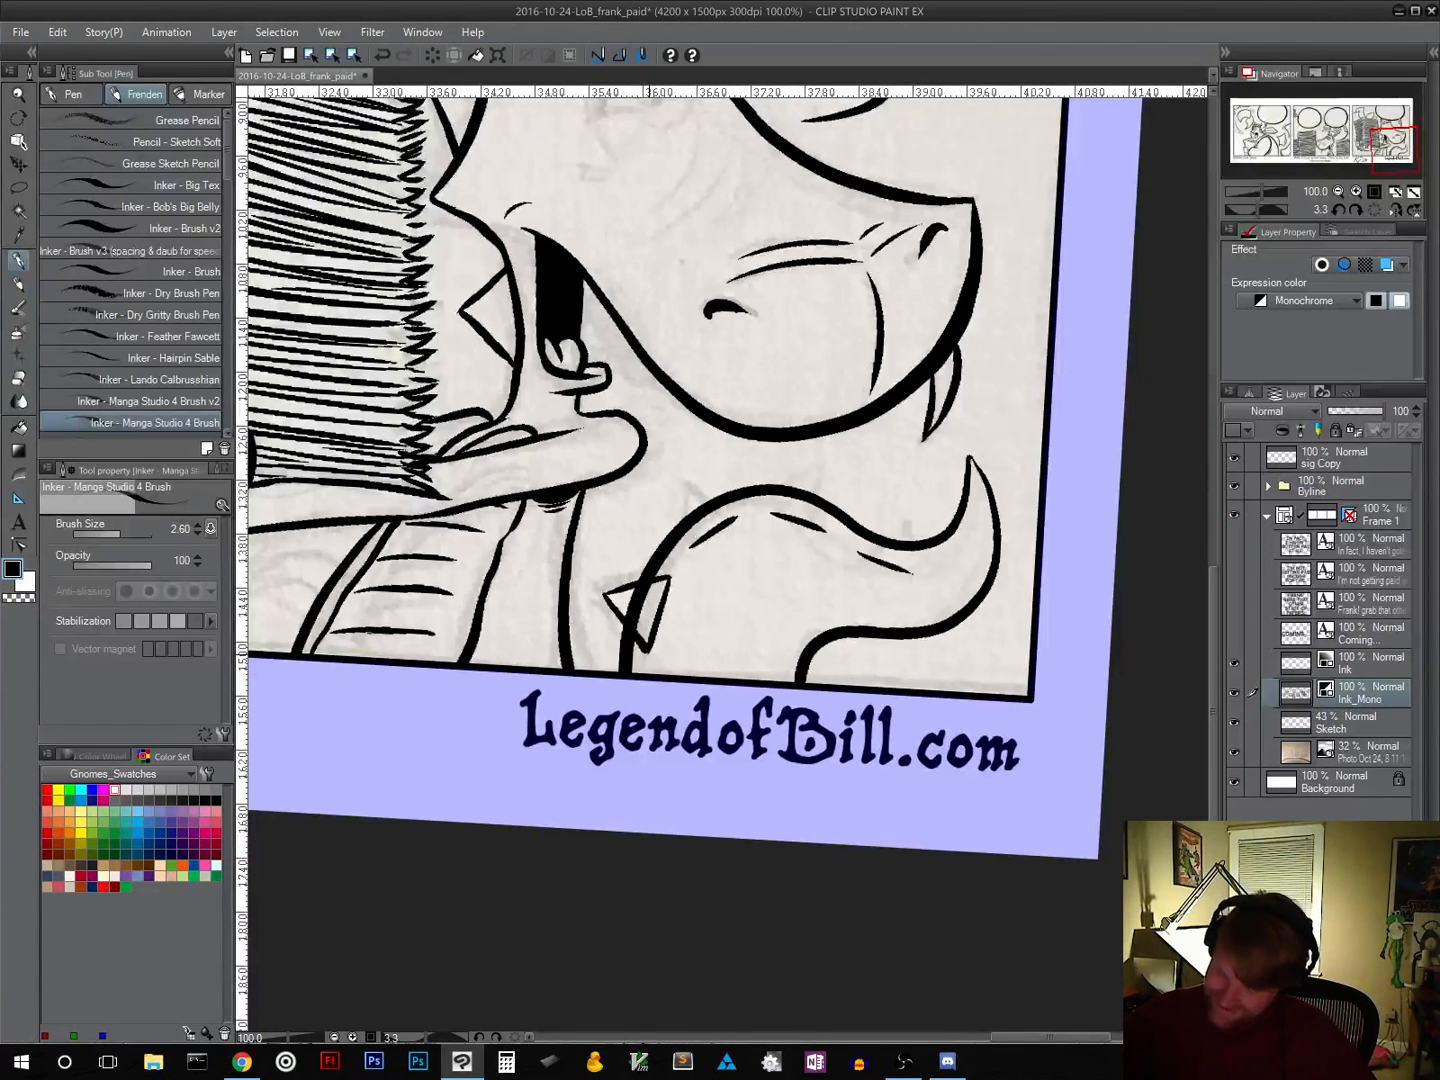
{"action": "mouse_move", "coordinate": [689, 554]}
{"action": "left_mouse_down"}
{"action": "mouse_move", "coordinate": [689, 479]}
{"action": "mouse_move", "coordinate": [741, 517]}
{"action": "mouse_move", "coordinate": [822, 467]}
{"action": "mouse_move", "coordinate": [830, 503]}
{"action": "left_mouse_up"}
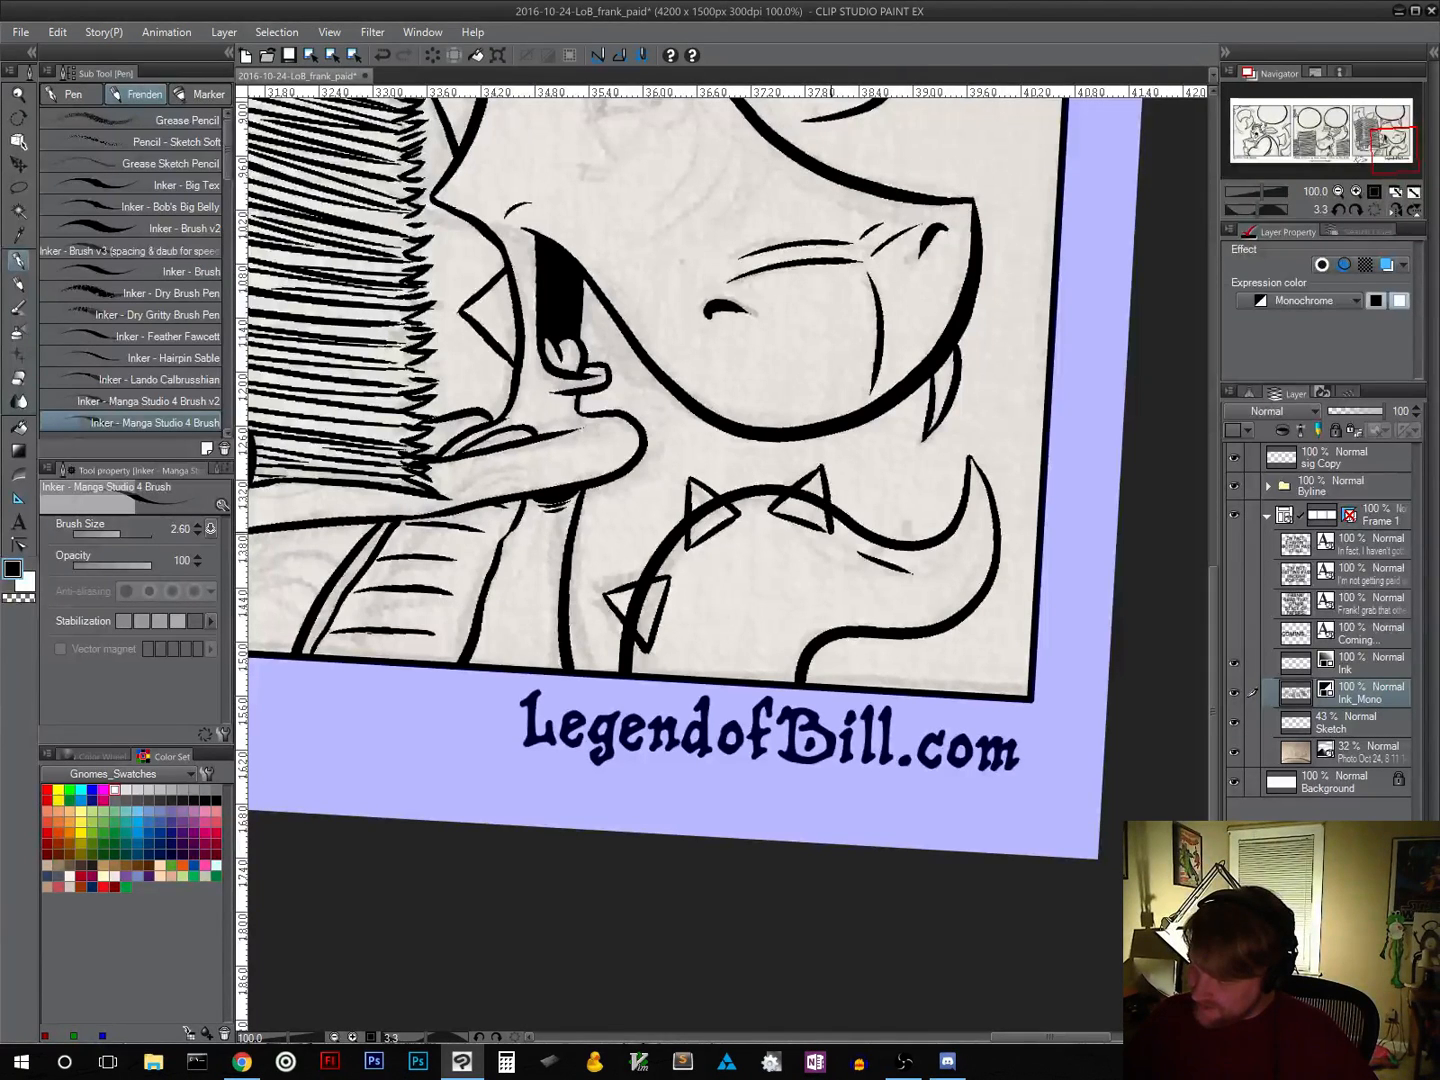
{"action": "mouse_move", "coordinate": [856, 547]}
{"action": "left_mouse_down"}
{"action": "mouse_move", "coordinate": [901, 517]}
{"action": "mouse_move", "coordinate": [917, 575]}
{"action": "left_mouse_up"}
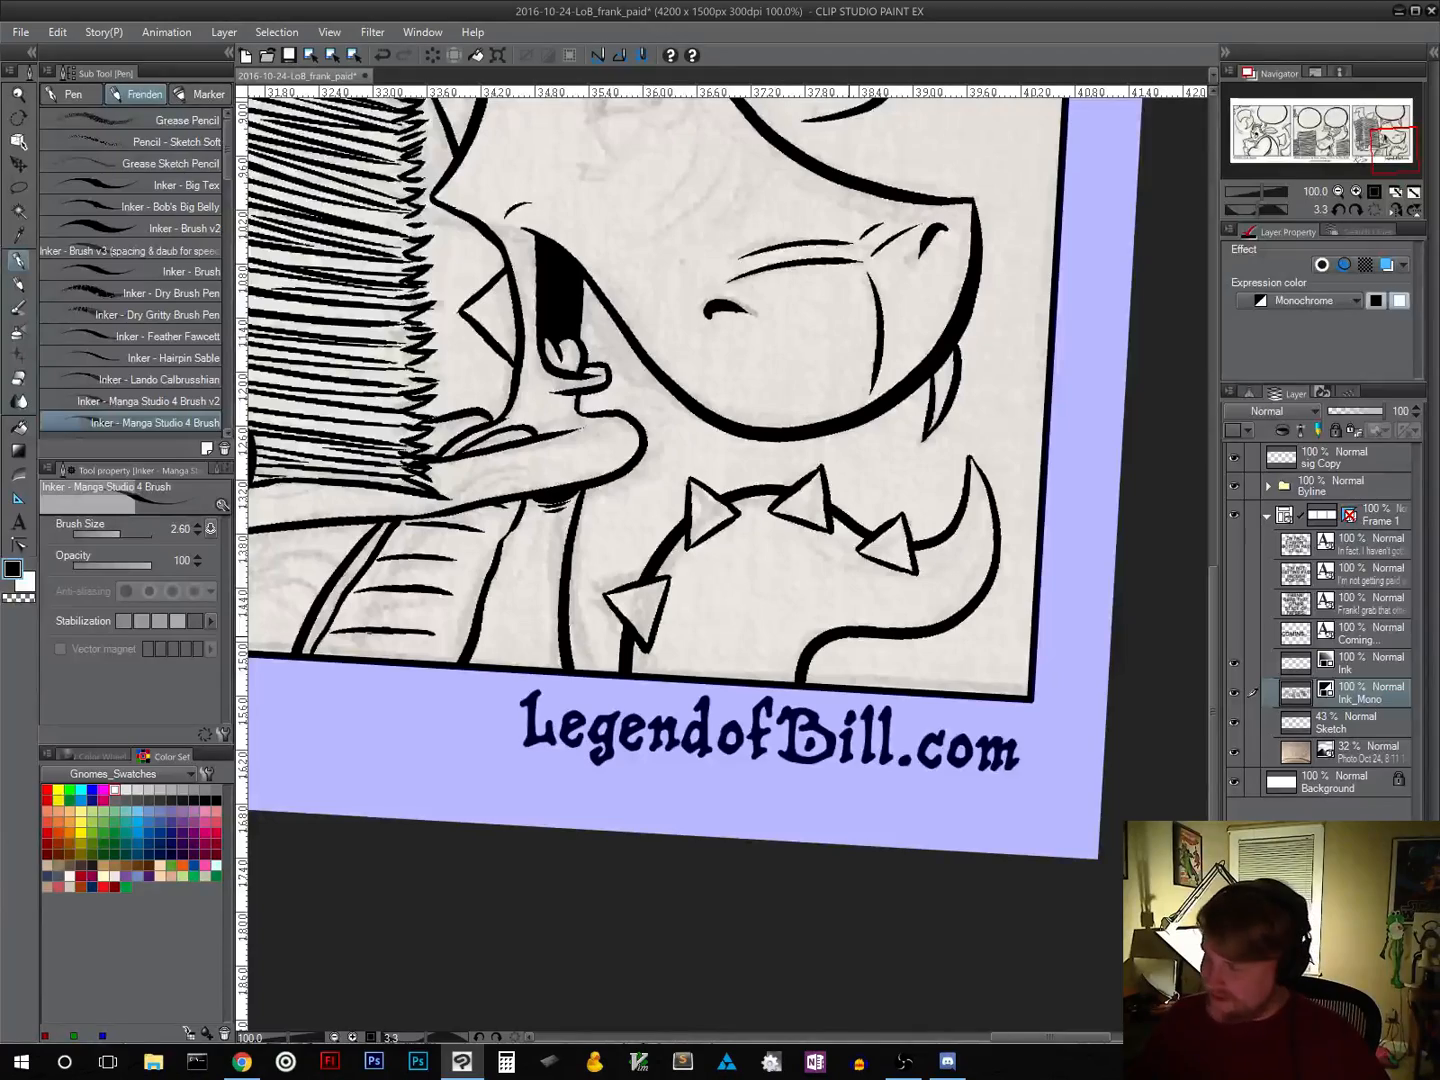
Step: Examine the whole three-panel strip, and inspect the third panel's dragon head at 100% zoom
{"action": "left_click", "coordinate": [1340, 193]}
{"action": "left_click", "coordinate": [1339, 192]}
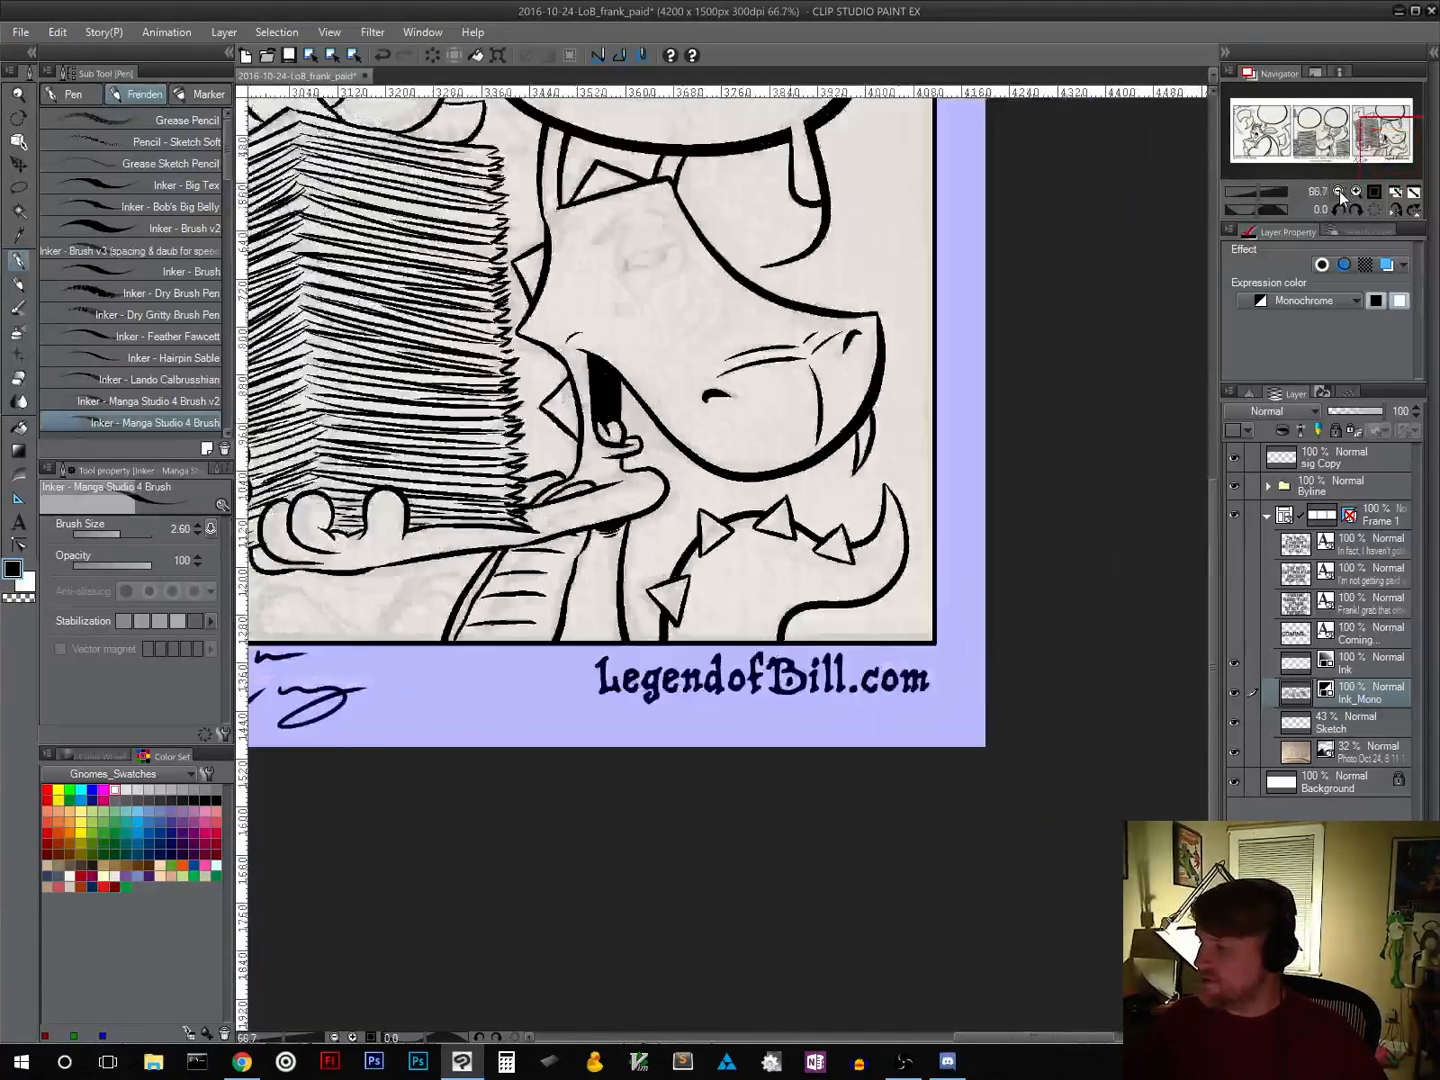
{"action": "left_click", "coordinate": [1340, 192]}
{"action": "left_click", "coordinate": [1340, 192]}
{"action": "left_click", "coordinate": [1340, 192]}
{"action": "left_click_drag", "start_coordinate": [1362, 158], "coordinate": [1290, 162]}
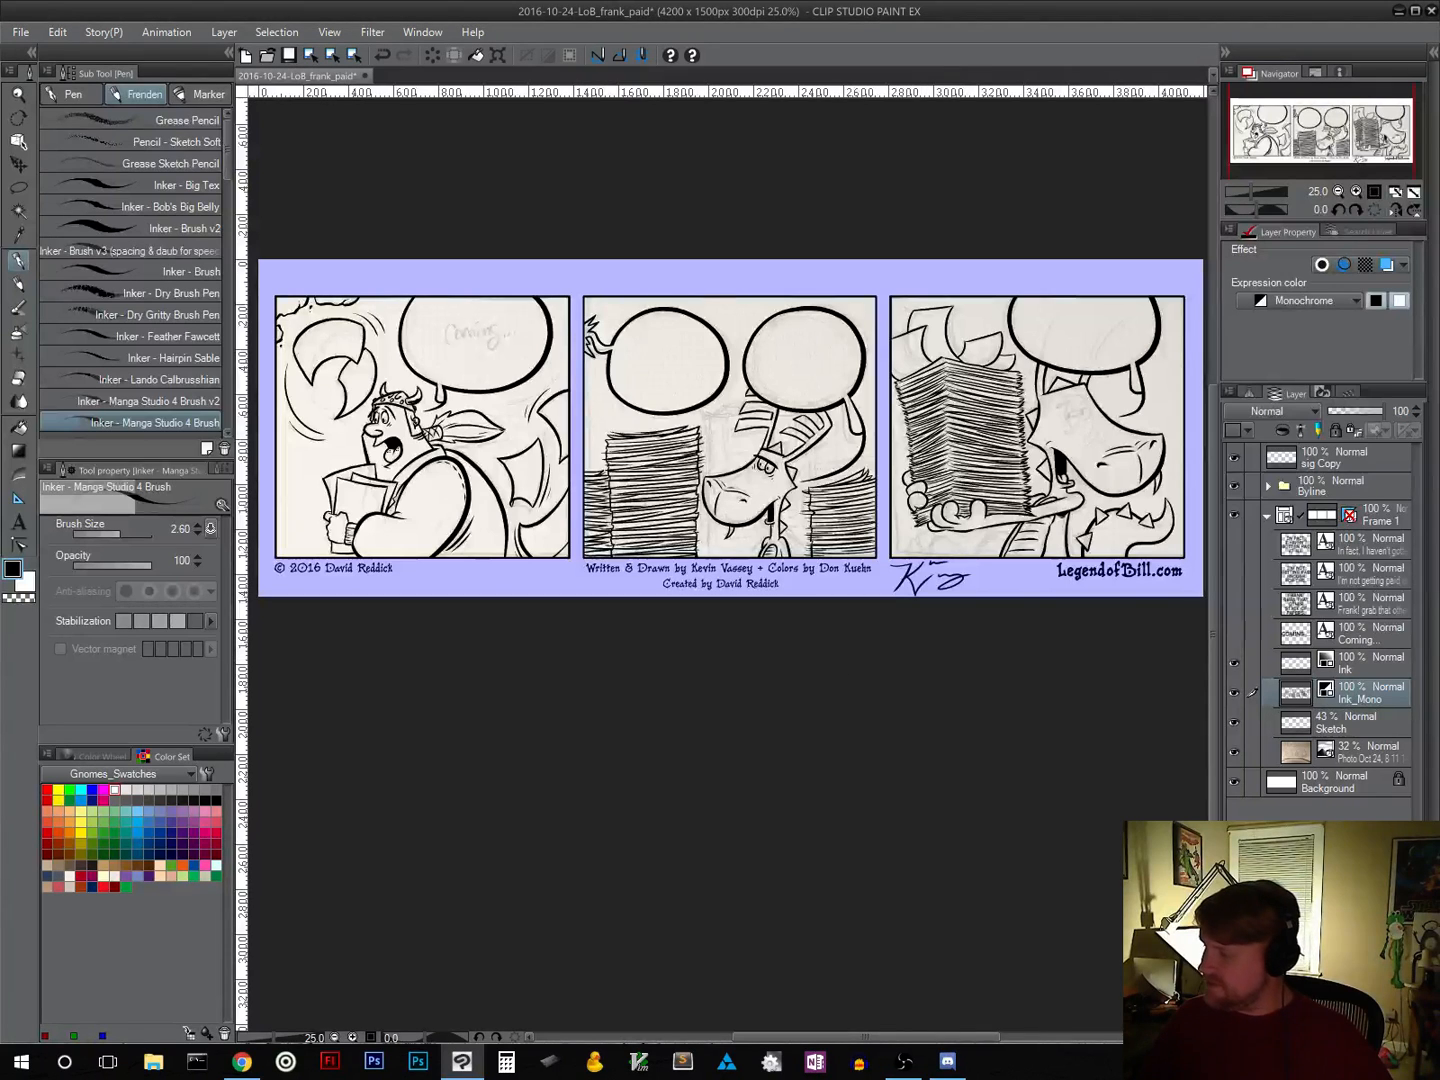
{"action": "left_click", "coordinate": [1373, 191]}
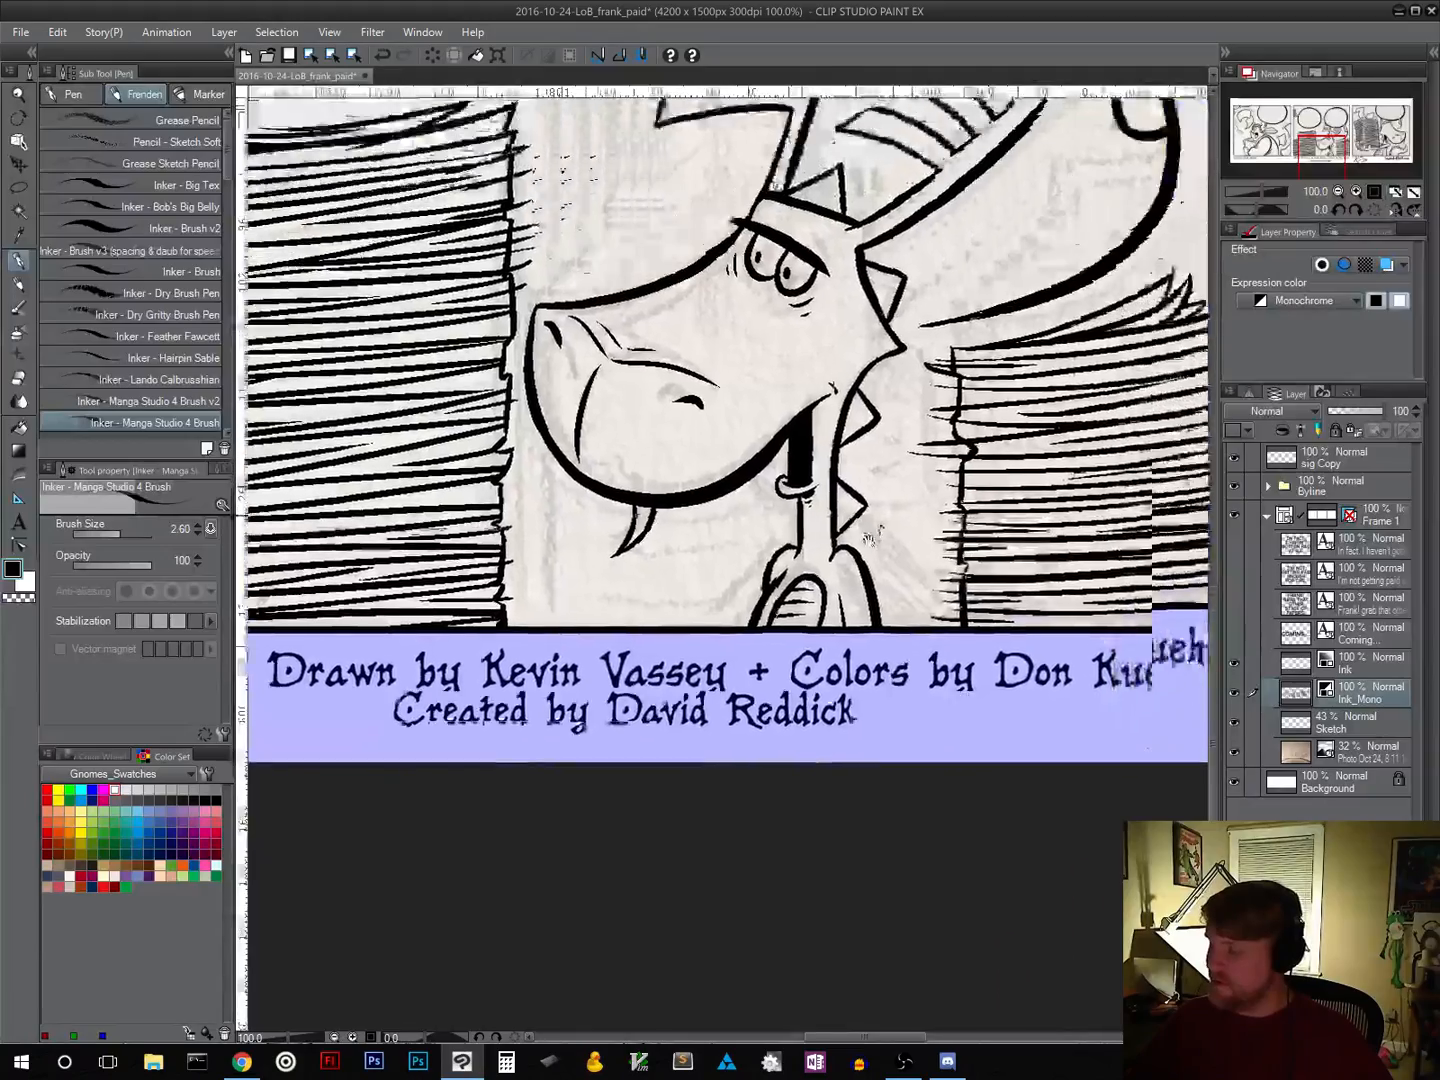
{"action": "left_click_drag", "start_coordinate": [869, 537], "coordinate": [576, 790]}
{"action": "left_click_drag", "start_coordinate": [1014, 680], "coordinate": [430, 697]}
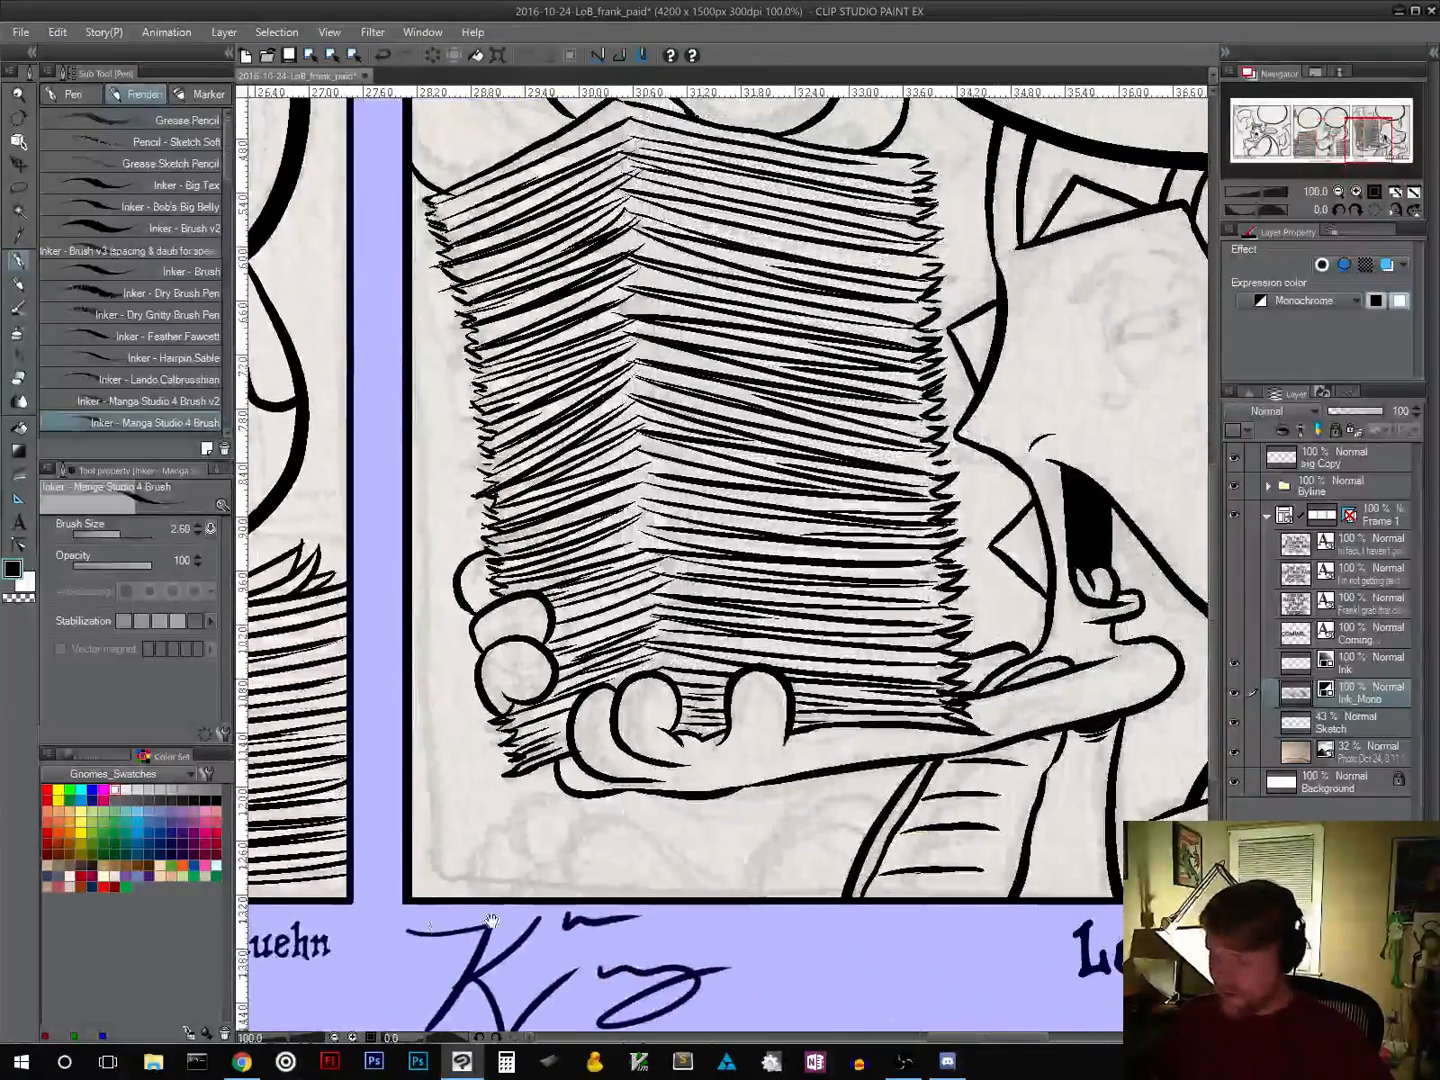
{"action": "left_click_drag", "start_coordinate": [729, 801], "coordinate": [392, 789]}
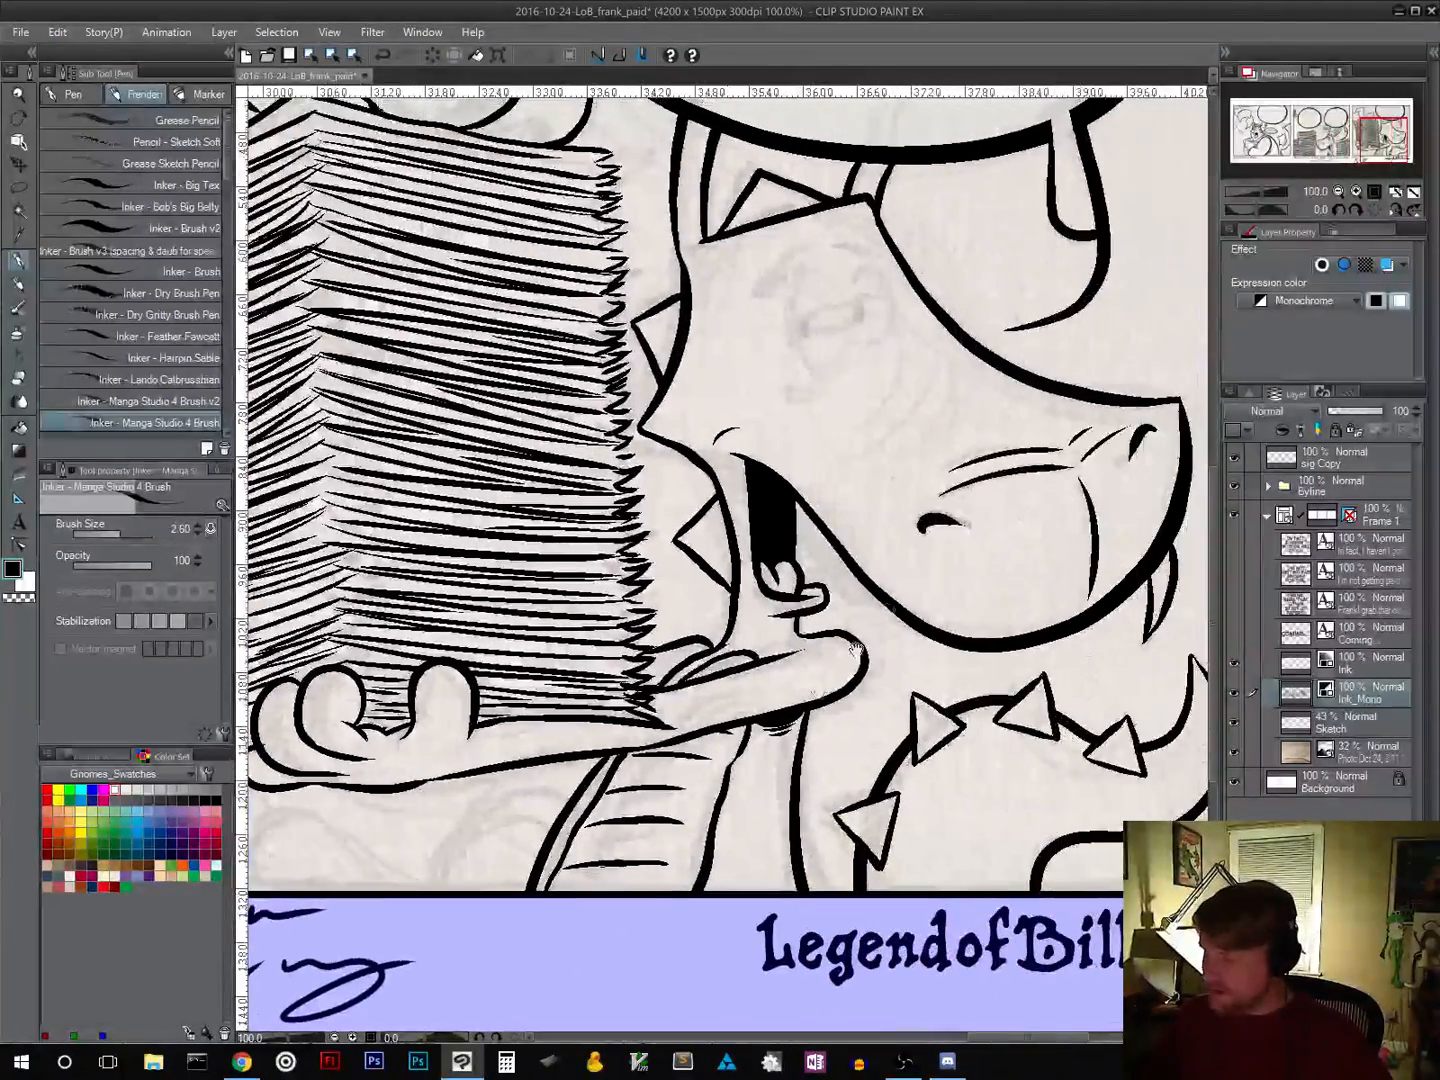
{"action": "left_click_drag", "start_coordinate": [856, 649], "coordinate": [694, 946]}
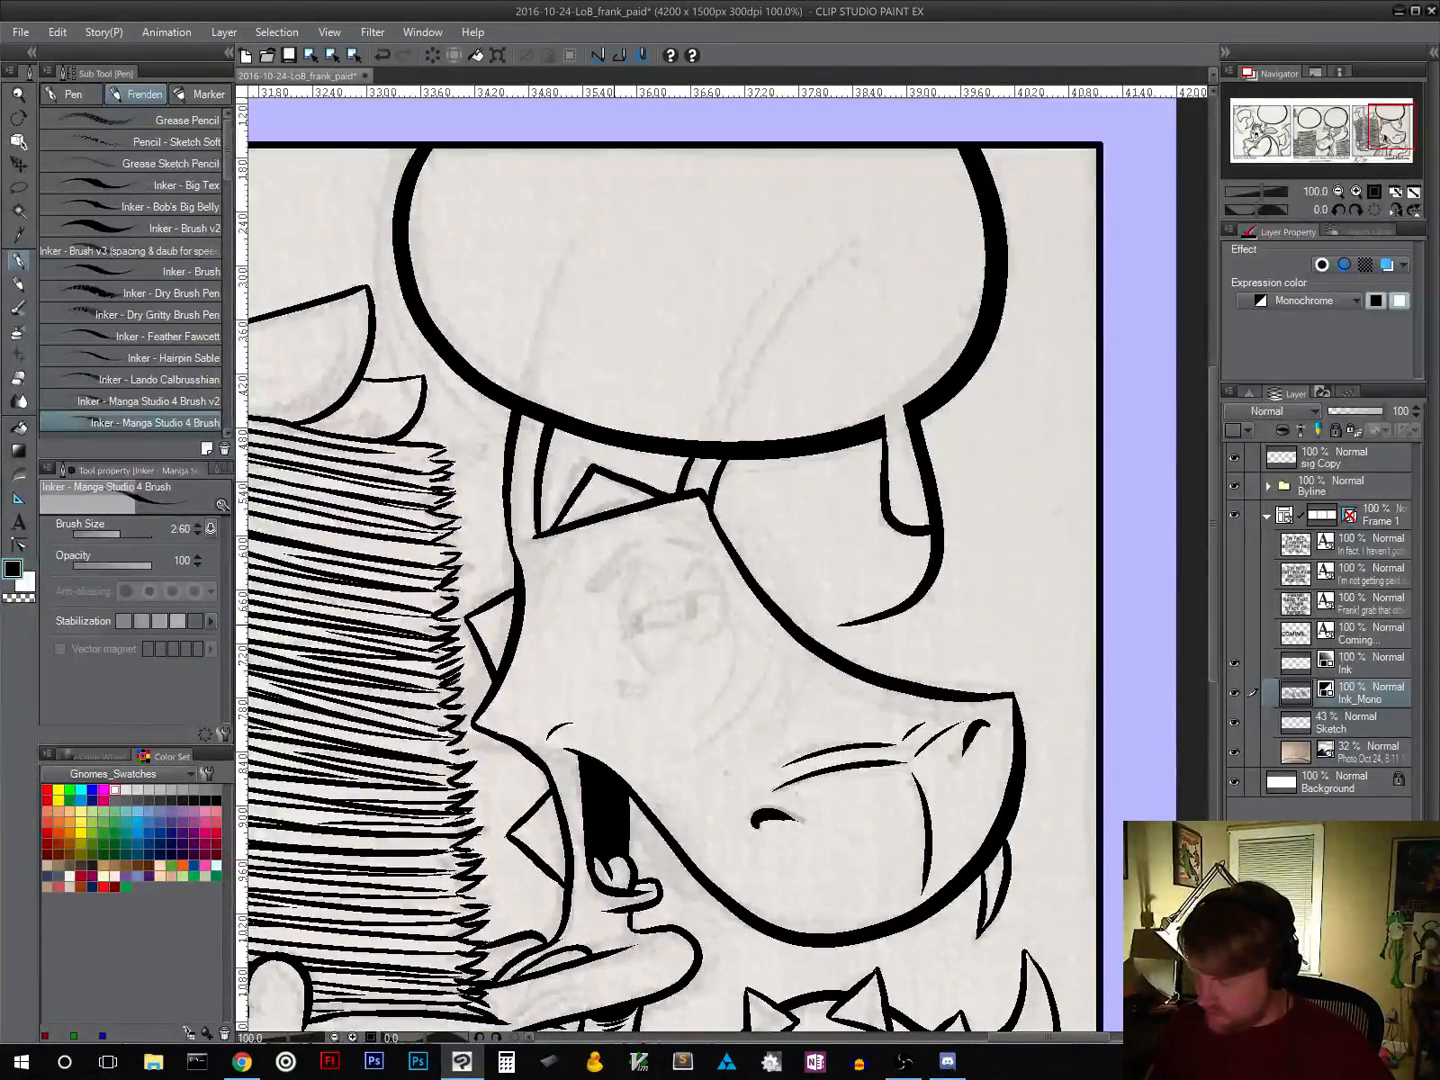
Step: Ink the dragon's half-closed eyelid lines across the sketched eyes and add a narrow pupil in each eye
{"action": "left_click_drag", "start_coordinate": [616, 622], "coordinate": [735, 598]}
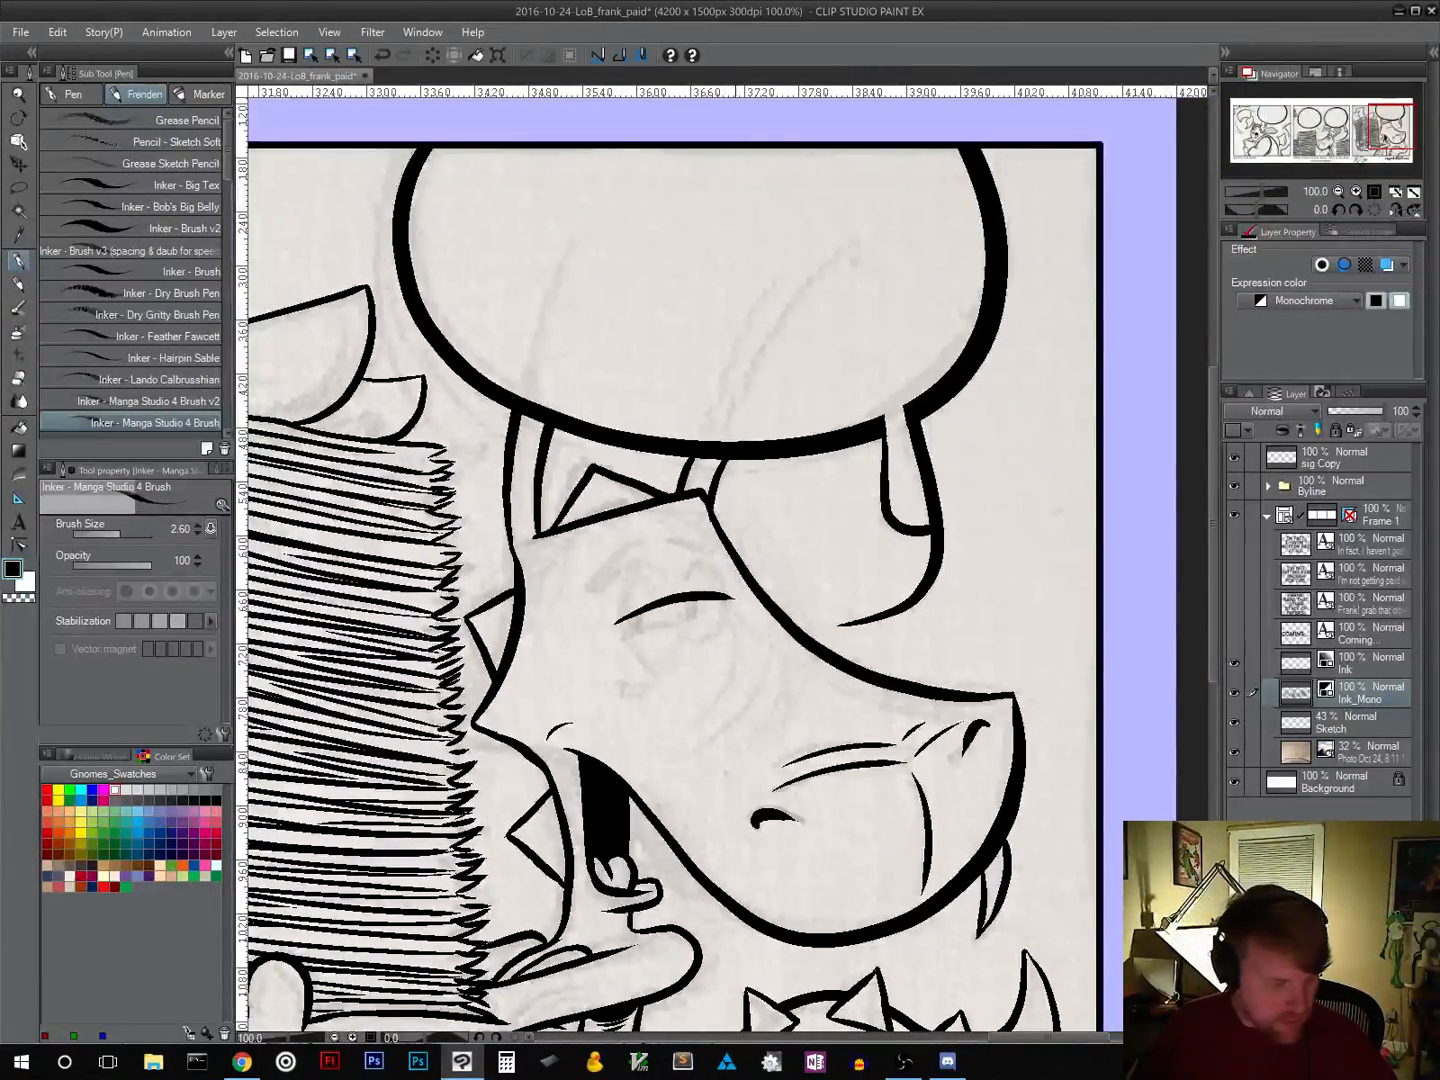
{"action": "left_click_drag", "start_coordinate": [757, 681], "coordinate": [801, 608]}
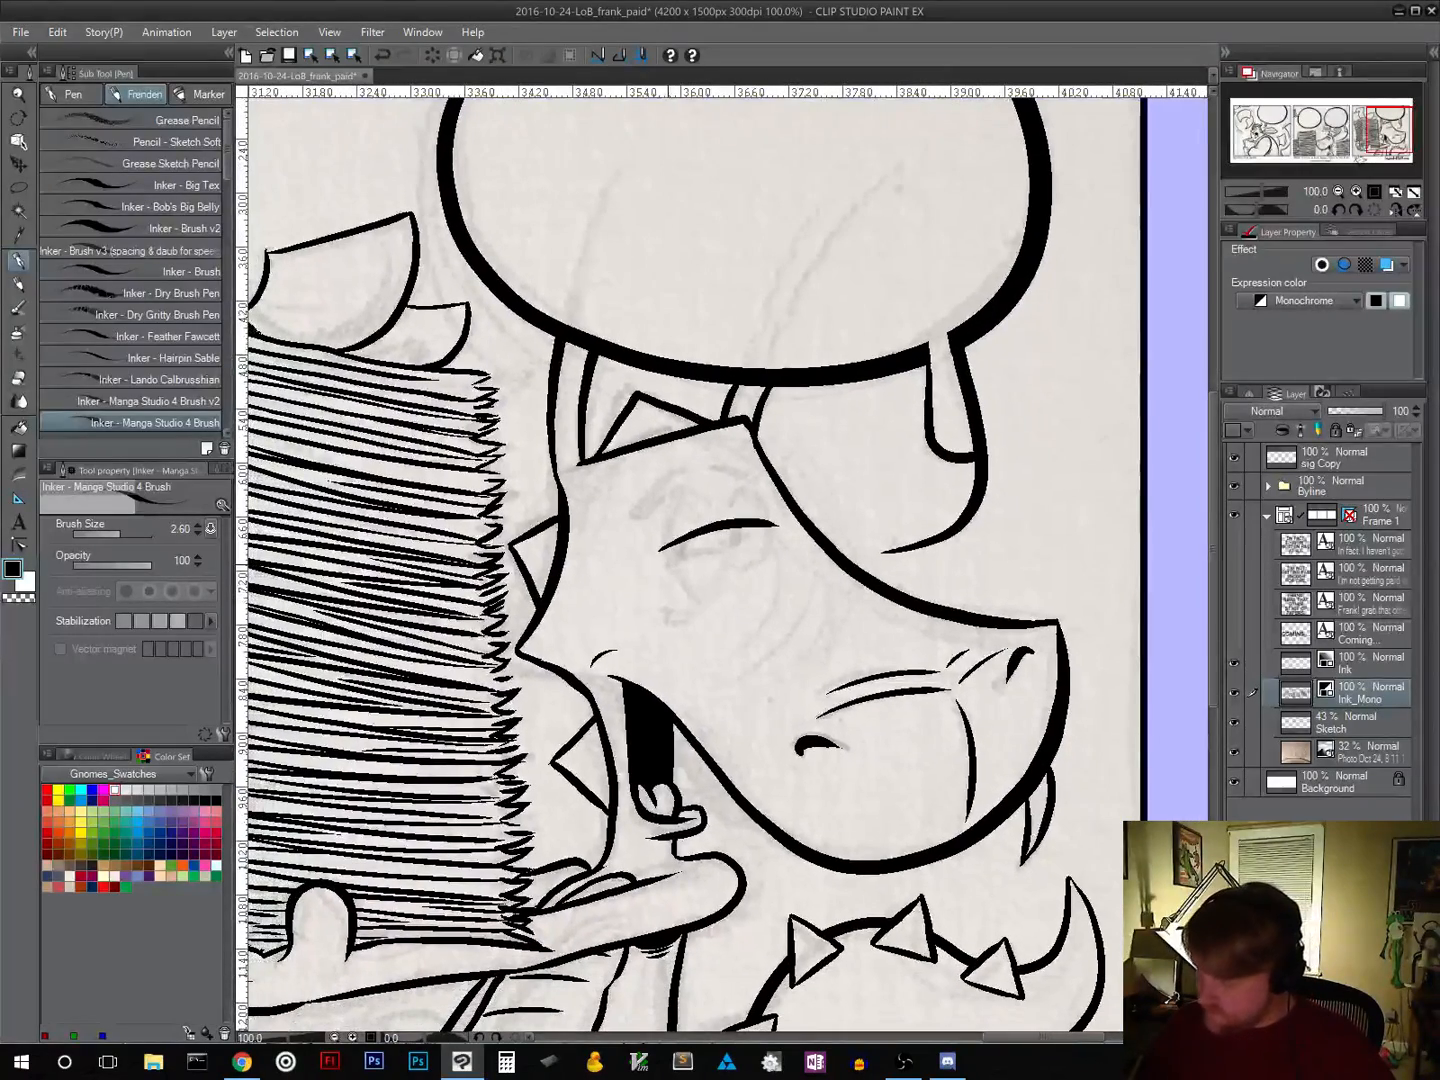
{"action": "left_click_drag", "start_coordinate": [665, 566], "coordinate": [778, 548]}
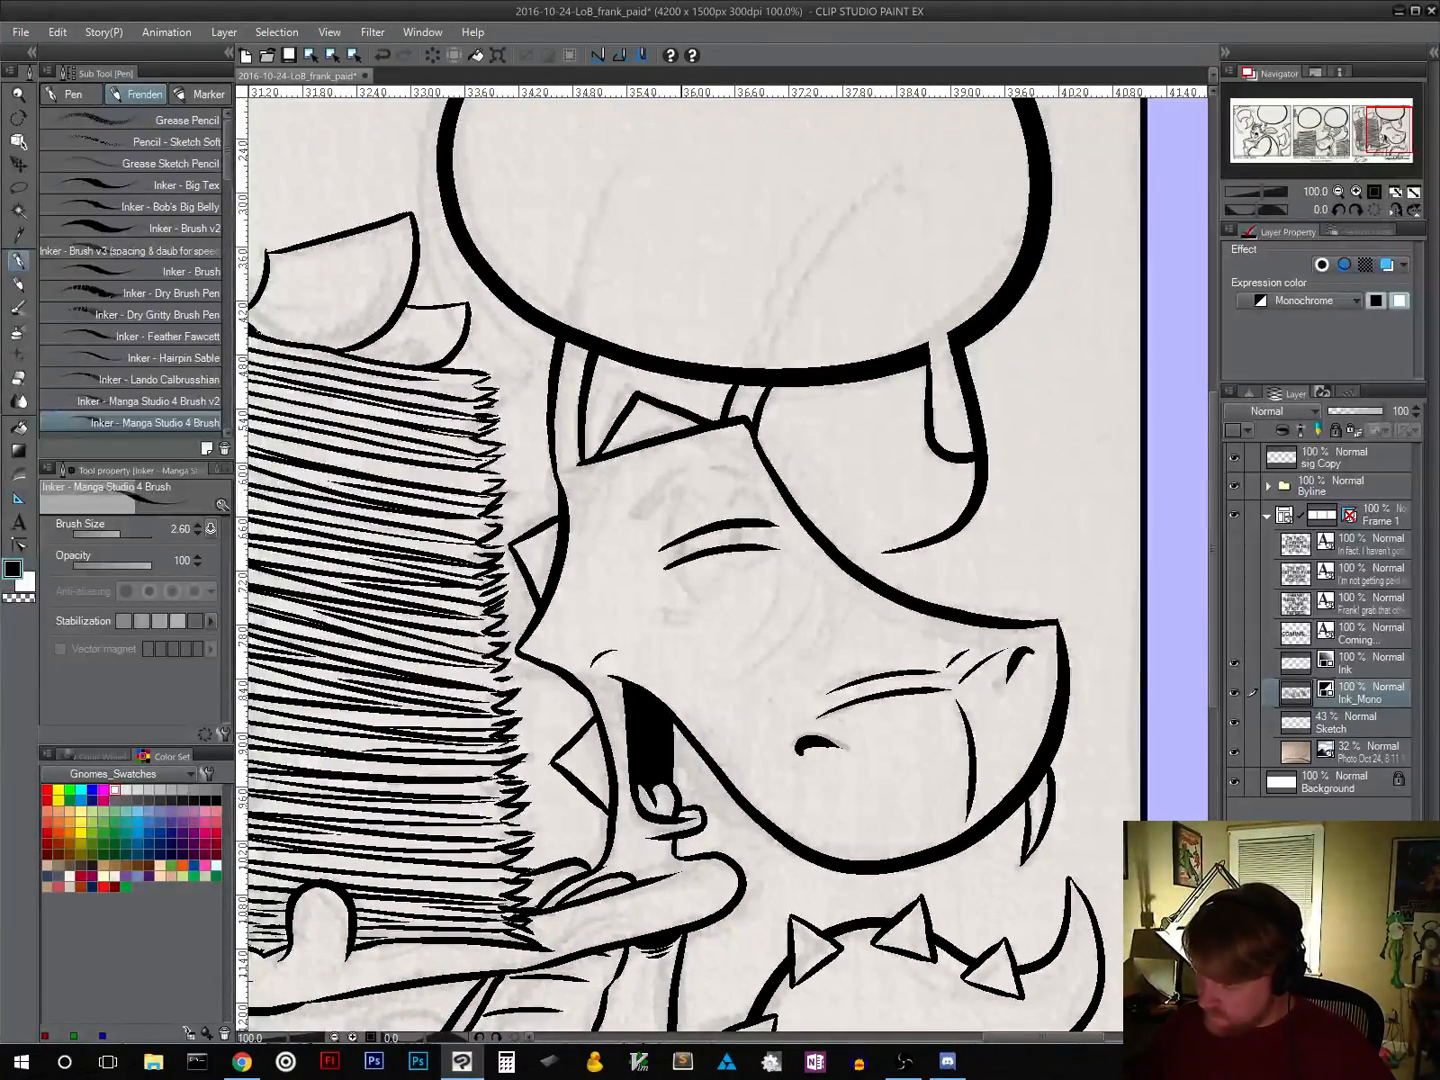
{"action": "left_click_drag", "start_coordinate": [675, 545], "coordinate": [680, 562]}
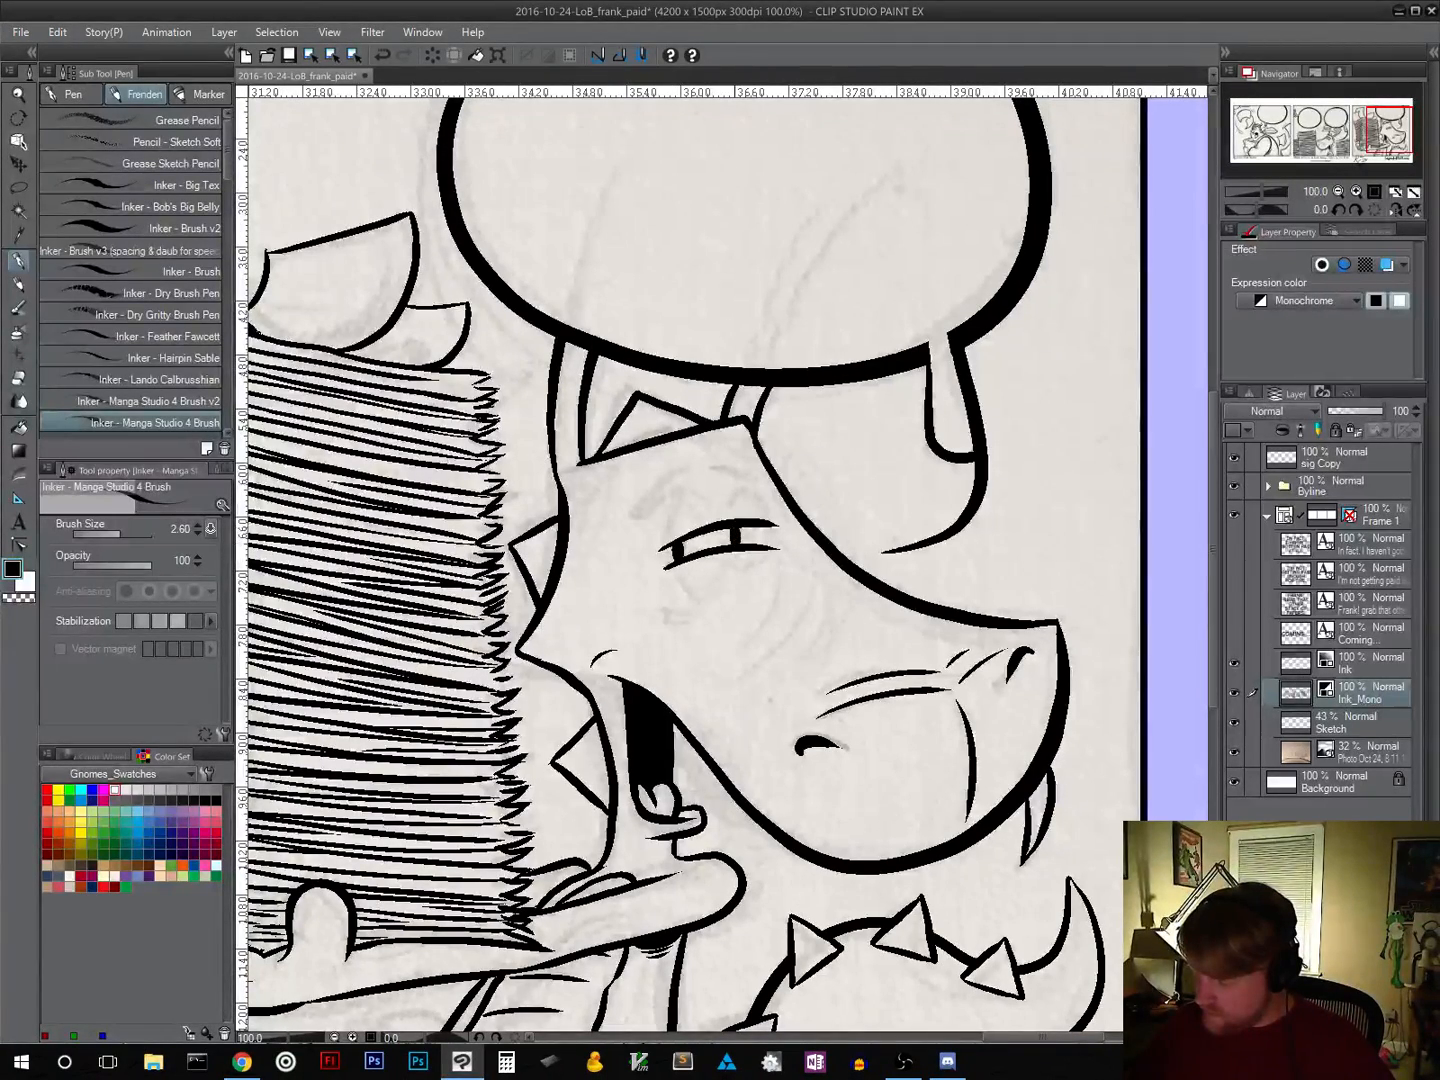
{"action": "left_click_drag", "start_coordinate": [741, 527], "coordinate": [743, 545]}
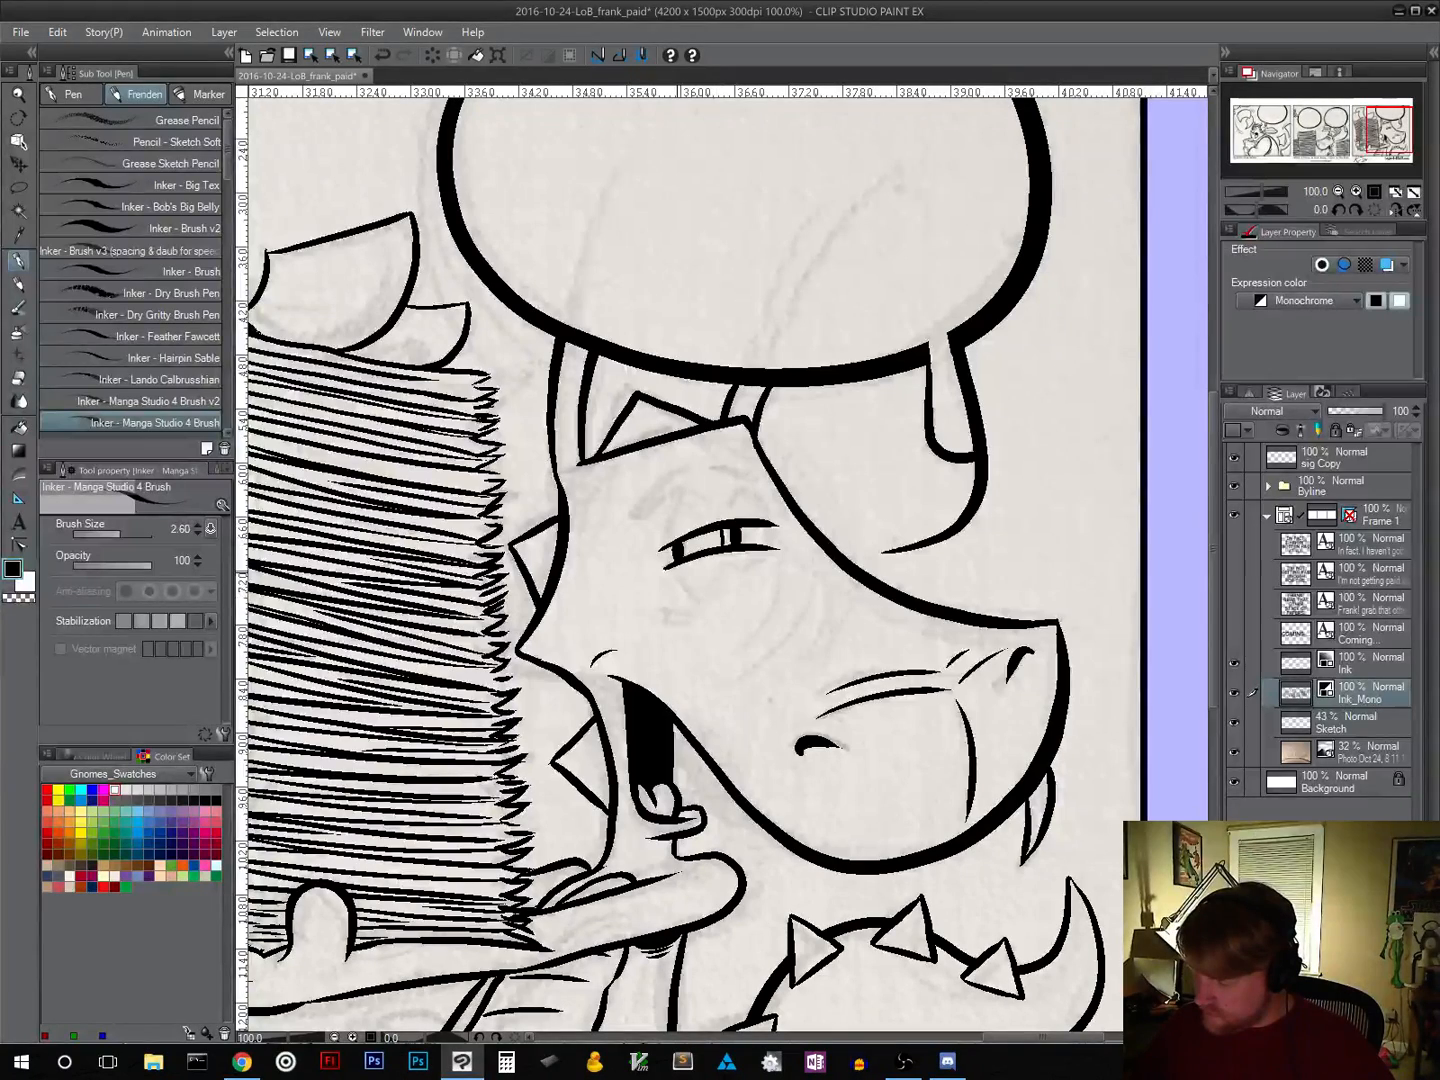
Step: Ink the rounded upper lids and the curved bags beneath both of the dragon's eyes
{"action": "mouse_move", "coordinate": [673, 577]}
{"action": "left_mouse_down"}
{"action": "mouse_move", "coordinate": [697, 604]}
{"action": "mouse_move", "coordinate": [723, 576]}
{"action": "left_mouse_up"}
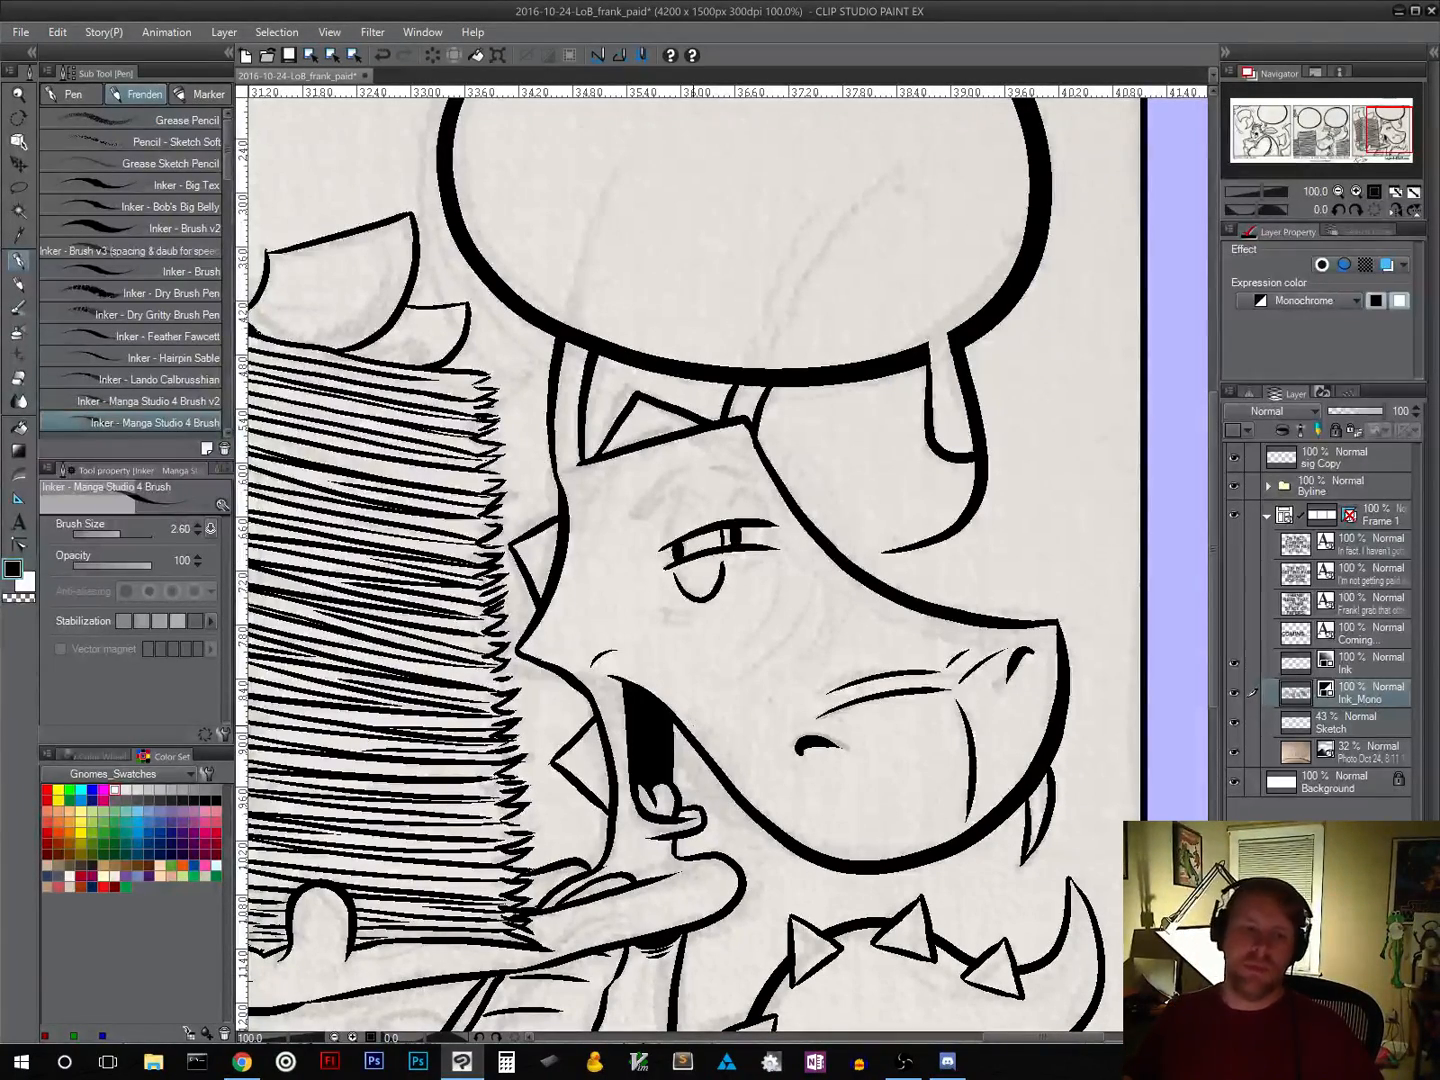
{"action": "mouse_move", "coordinate": [716, 519]}
{"action": "left_mouse_down"}
{"action": "mouse_move", "coordinate": [704, 493]}
{"action": "mouse_move", "coordinate": [662, 542]}
{"action": "left_mouse_up"}
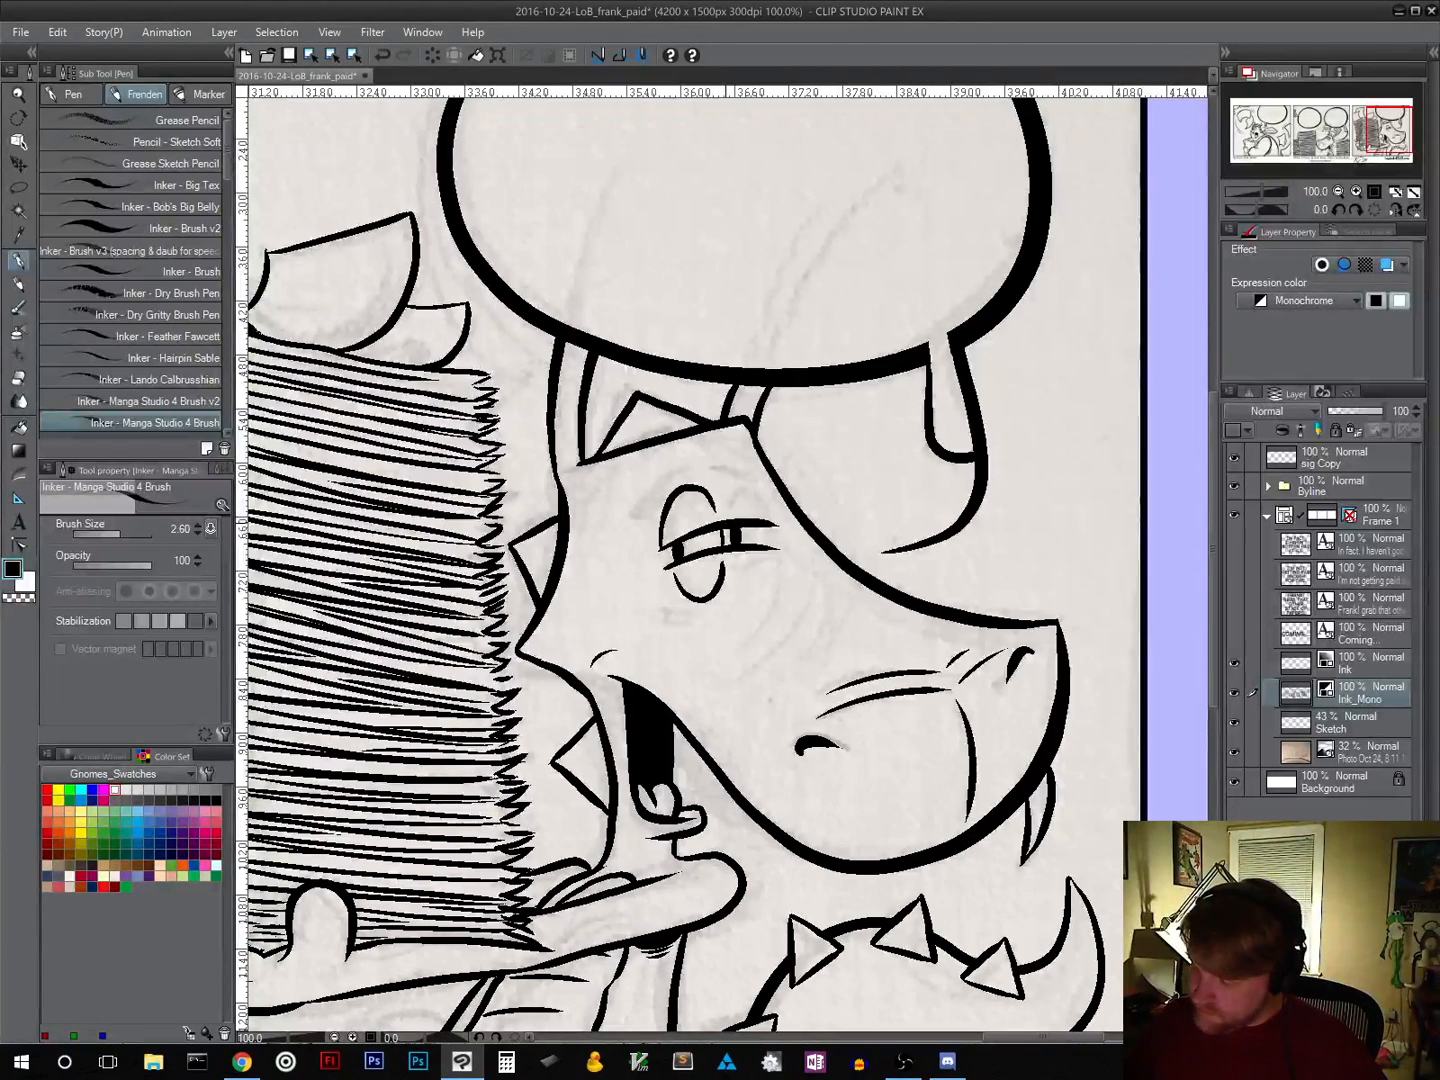
{"action": "mouse_move", "coordinate": [726, 521]}
{"action": "left_mouse_down"}
{"action": "mouse_move", "coordinate": [744, 484]}
{"action": "mouse_move", "coordinate": [765, 512]}
{"action": "left_mouse_up"}
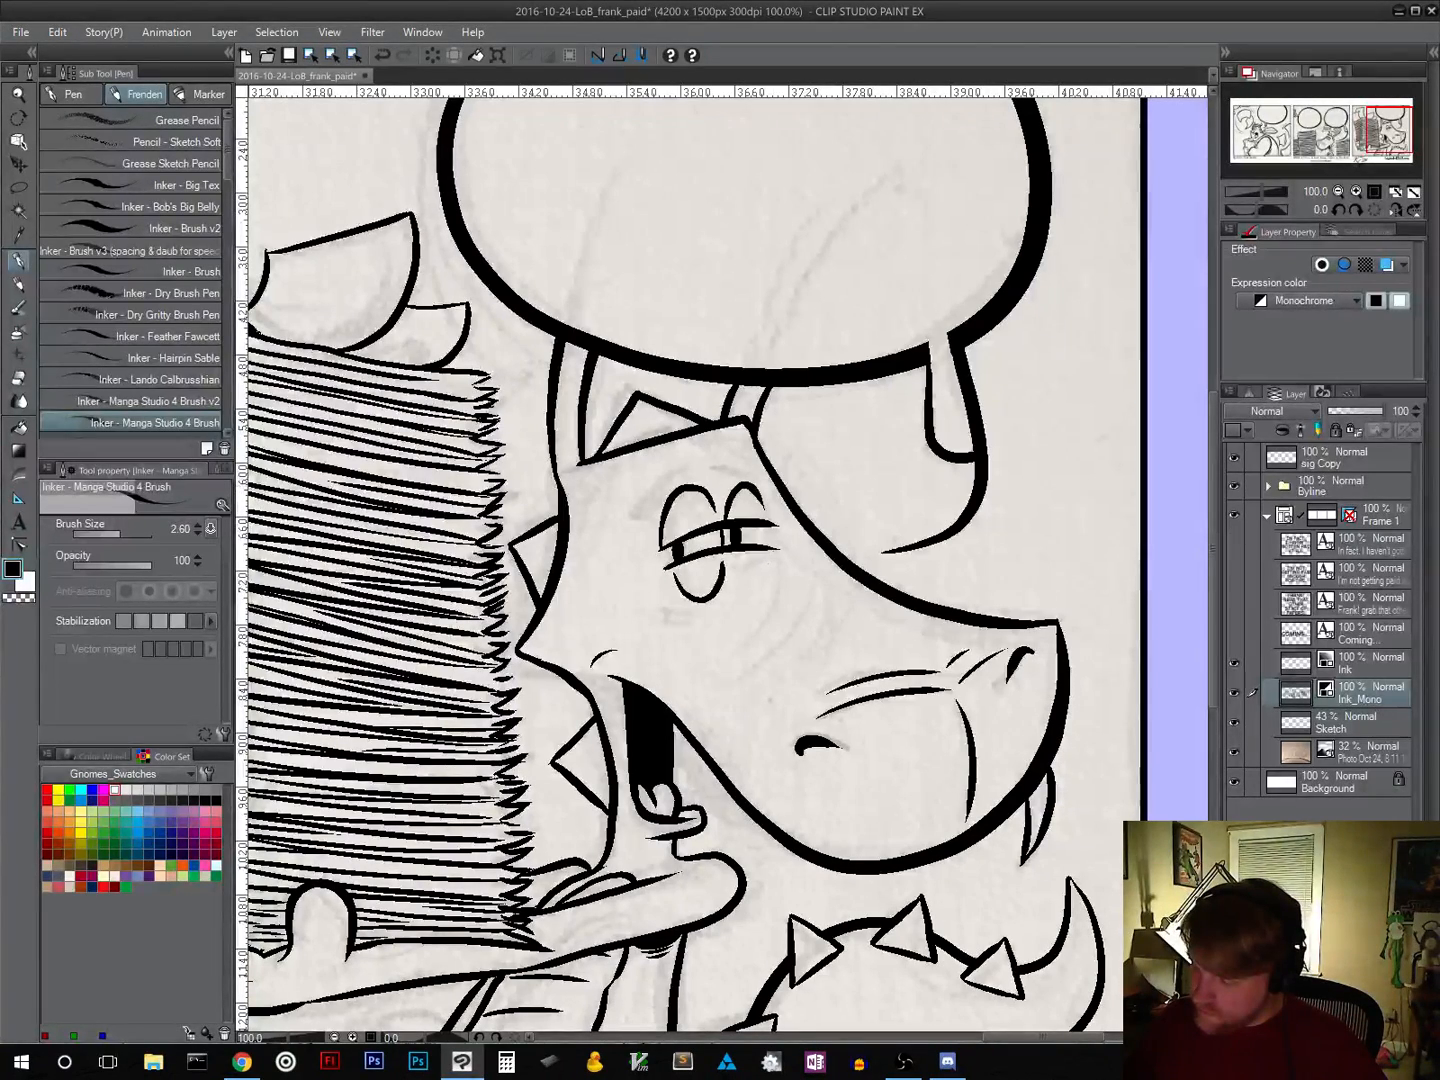
{"action": "left_click_drag", "start_coordinate": [748, 588], "coordinate": [775, 555]}
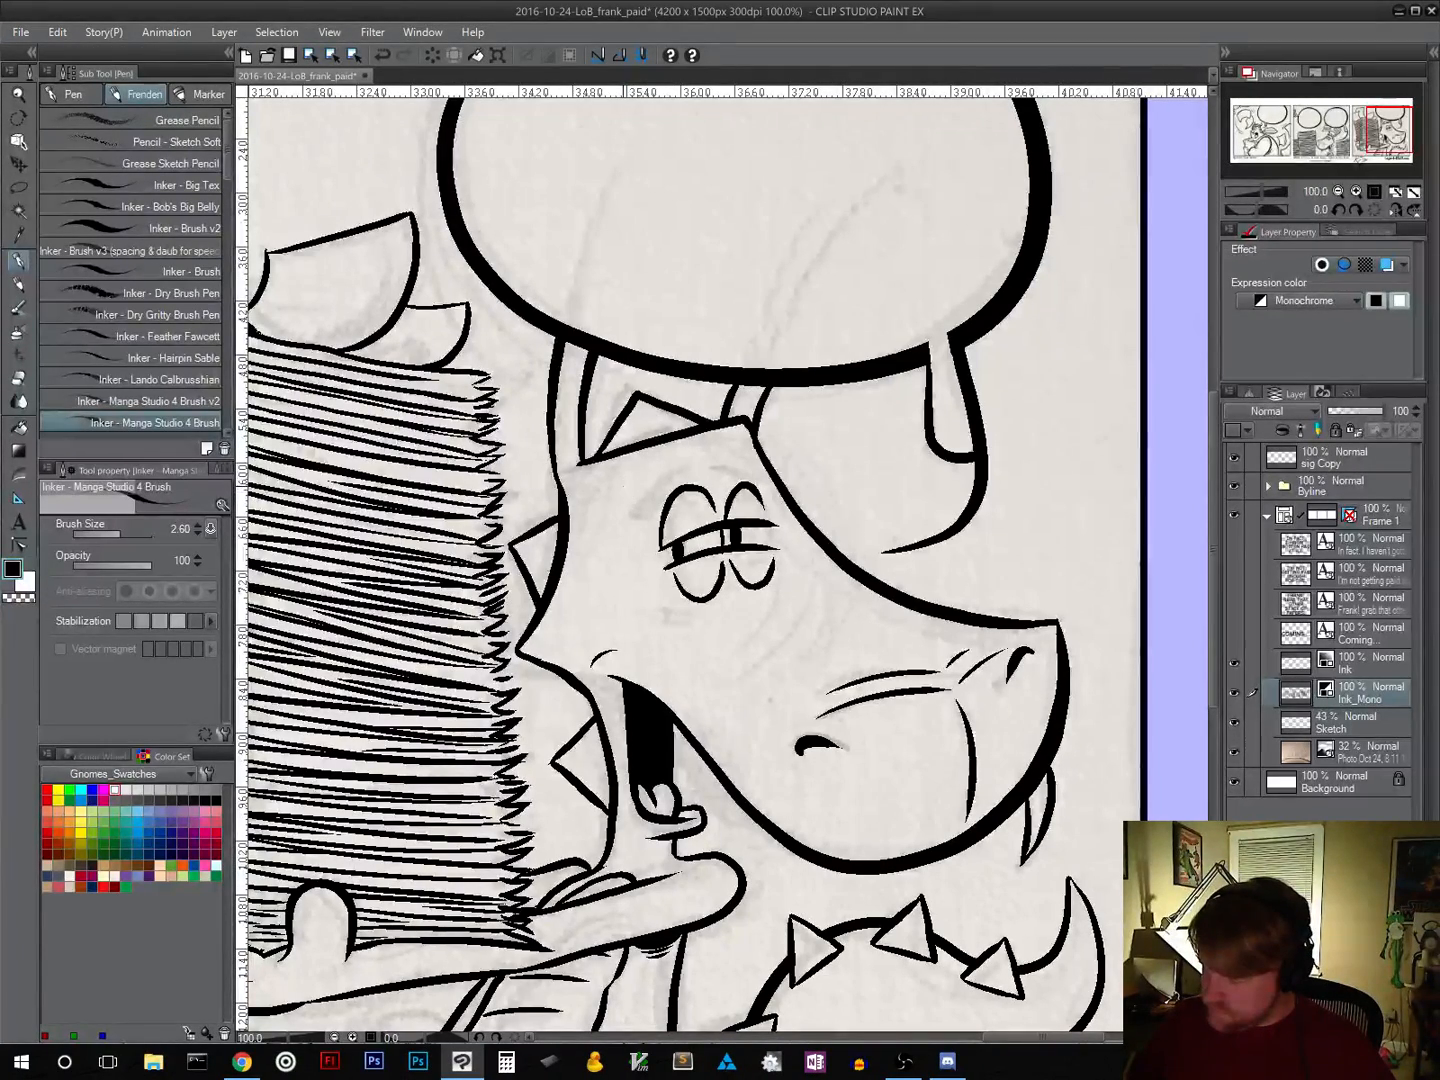
Step: Ink two eyebrows above the dragon's eyes and short wrinkle marks beside the bags under them
{"action": "mouse_move", "coordinate": [622, 500]}
{"action": "left_mouse_down"}
{"action": "mouse_move", "coordinate": [712, 446]}
{"action": "mouse_move", "coordinate": [709, 482]}
{"action": "mouse_move", "coordinate": [798, 478]}
{"action": "left_mouse_up"}
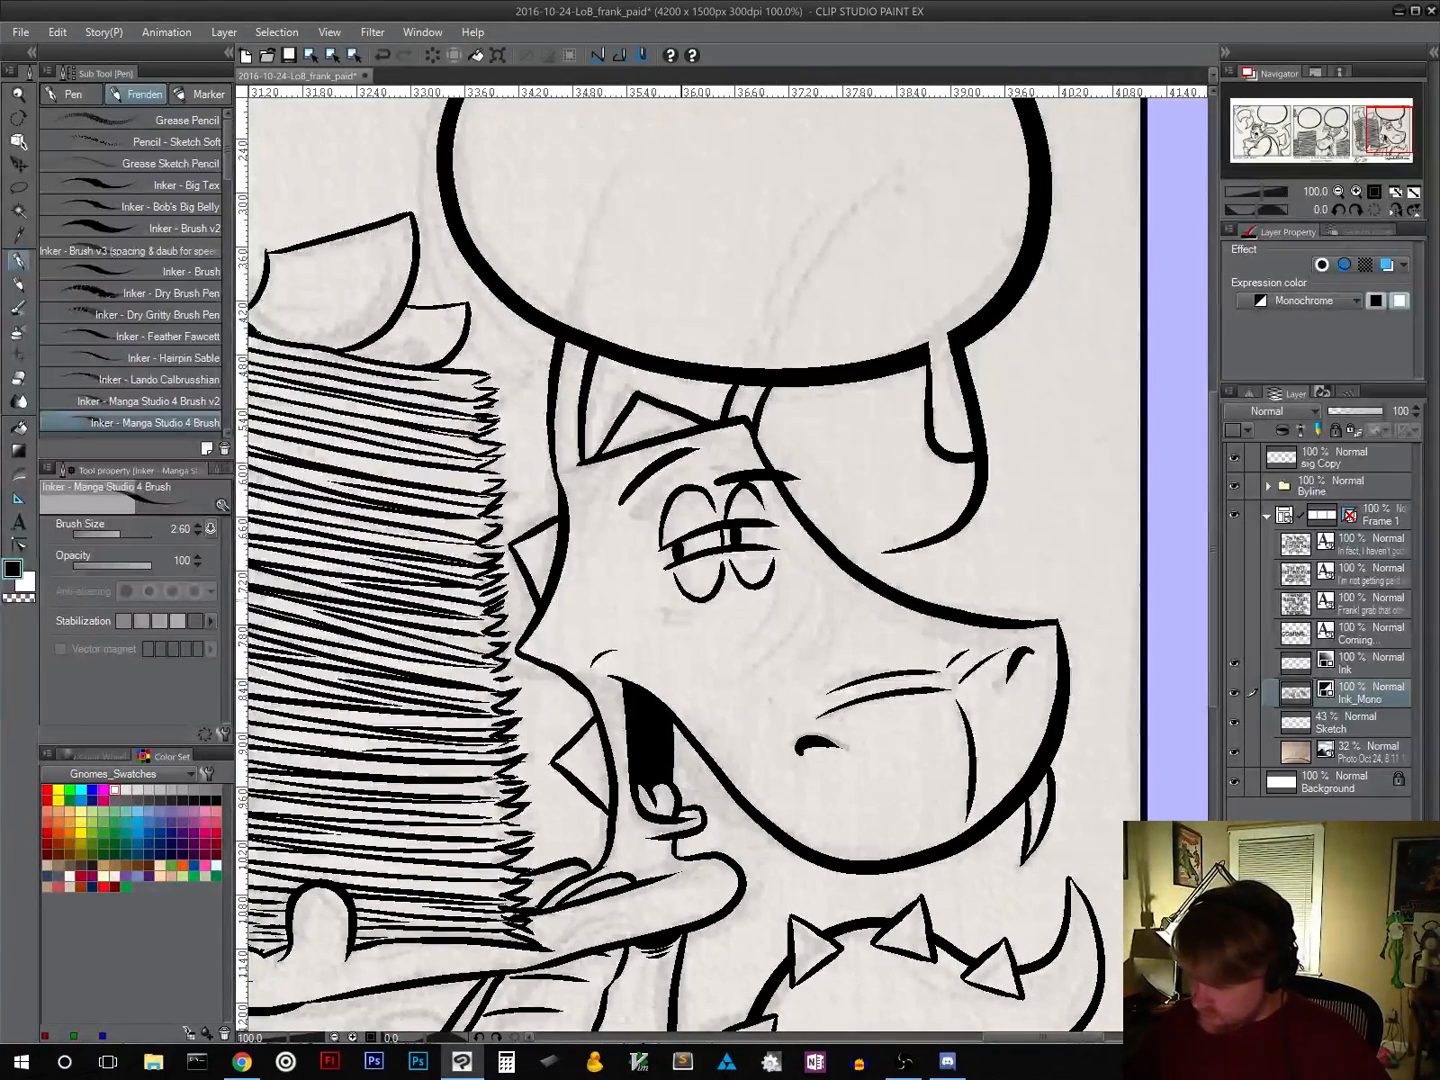
{"action": "left_click_drag", "start_coordinate": [662, 591], "coordinate": [689, 615]}
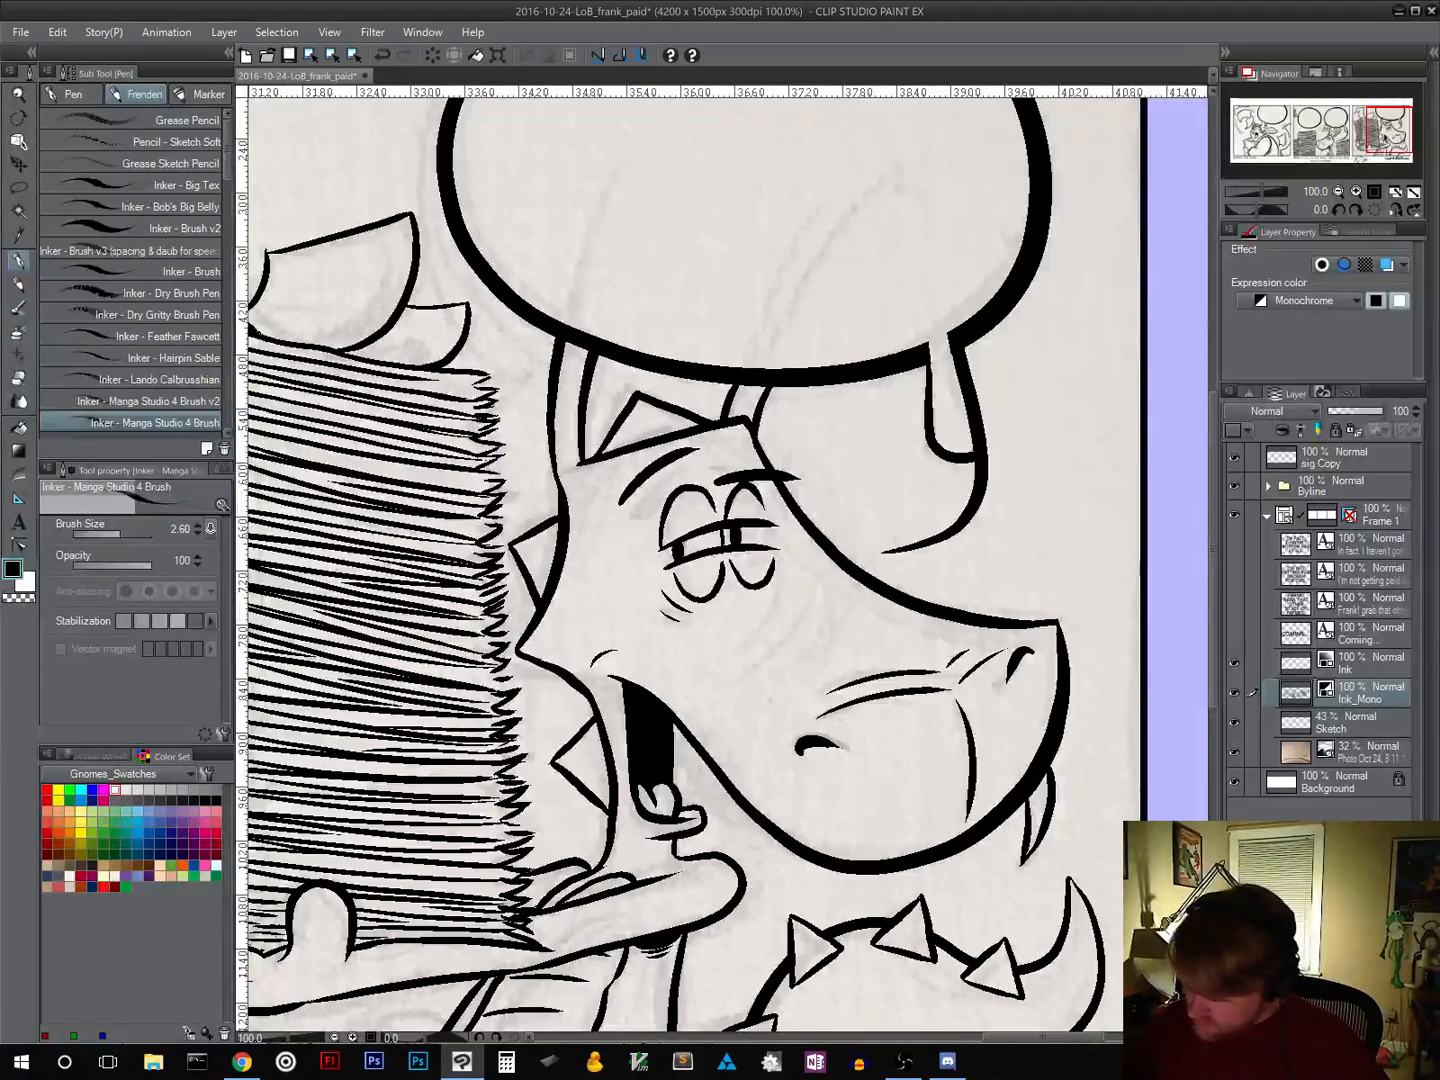
{"action": "left_click_drag", "start_coordinate": [783, 556], "coordinate": [788, 585]}
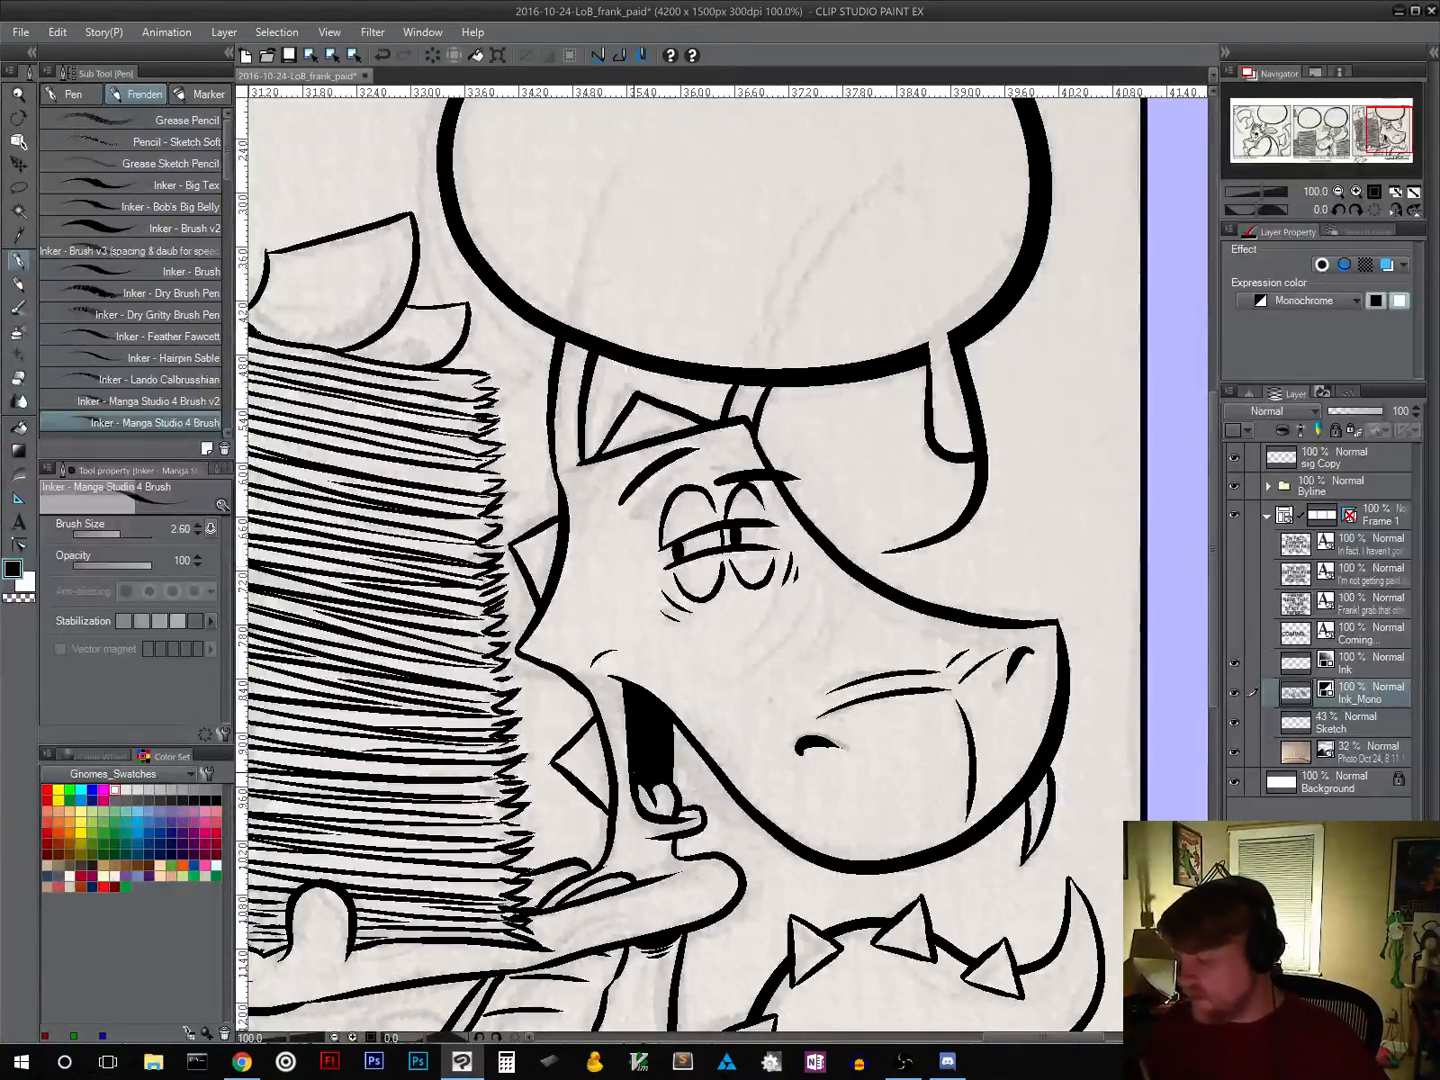
Step: Examine the whole three-panel strip, and inspect the third panel's dragon, paper stack and hands at 100% zoom
{"action": "left_click", "coordinate": [1338, 191]}
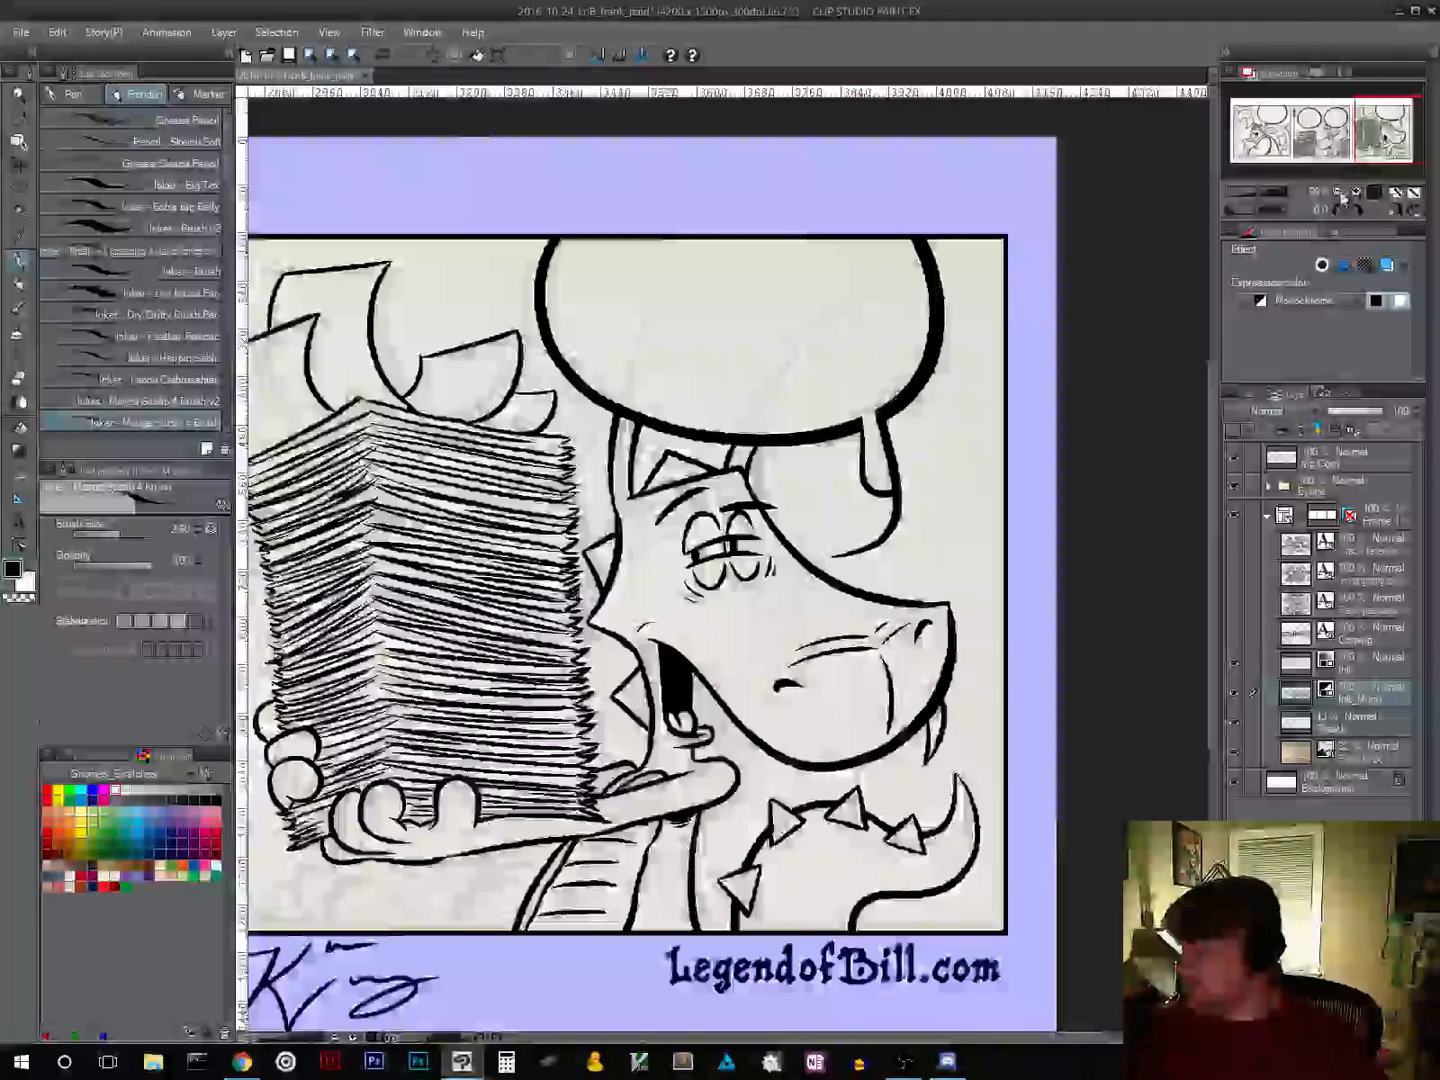
{"action": "left_click", "coordinate": [1337, 191]}
{"action": "left_click", "coordinate": [1338, 192]}
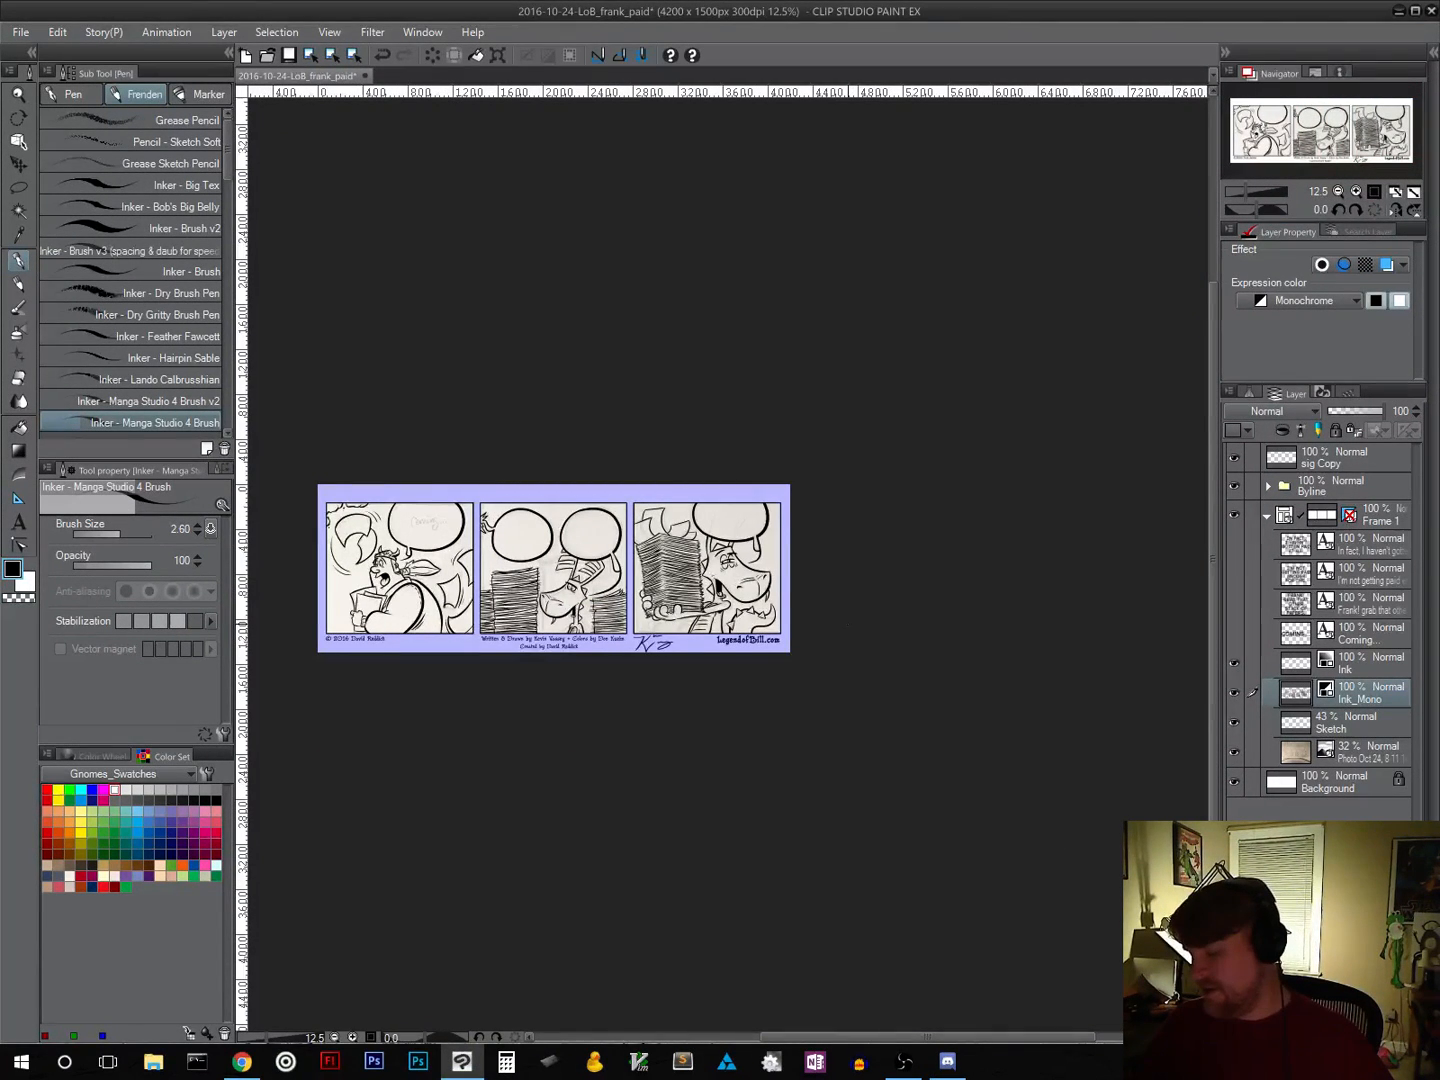
{"action": "left_click", "coordinate": [1372, 193]}
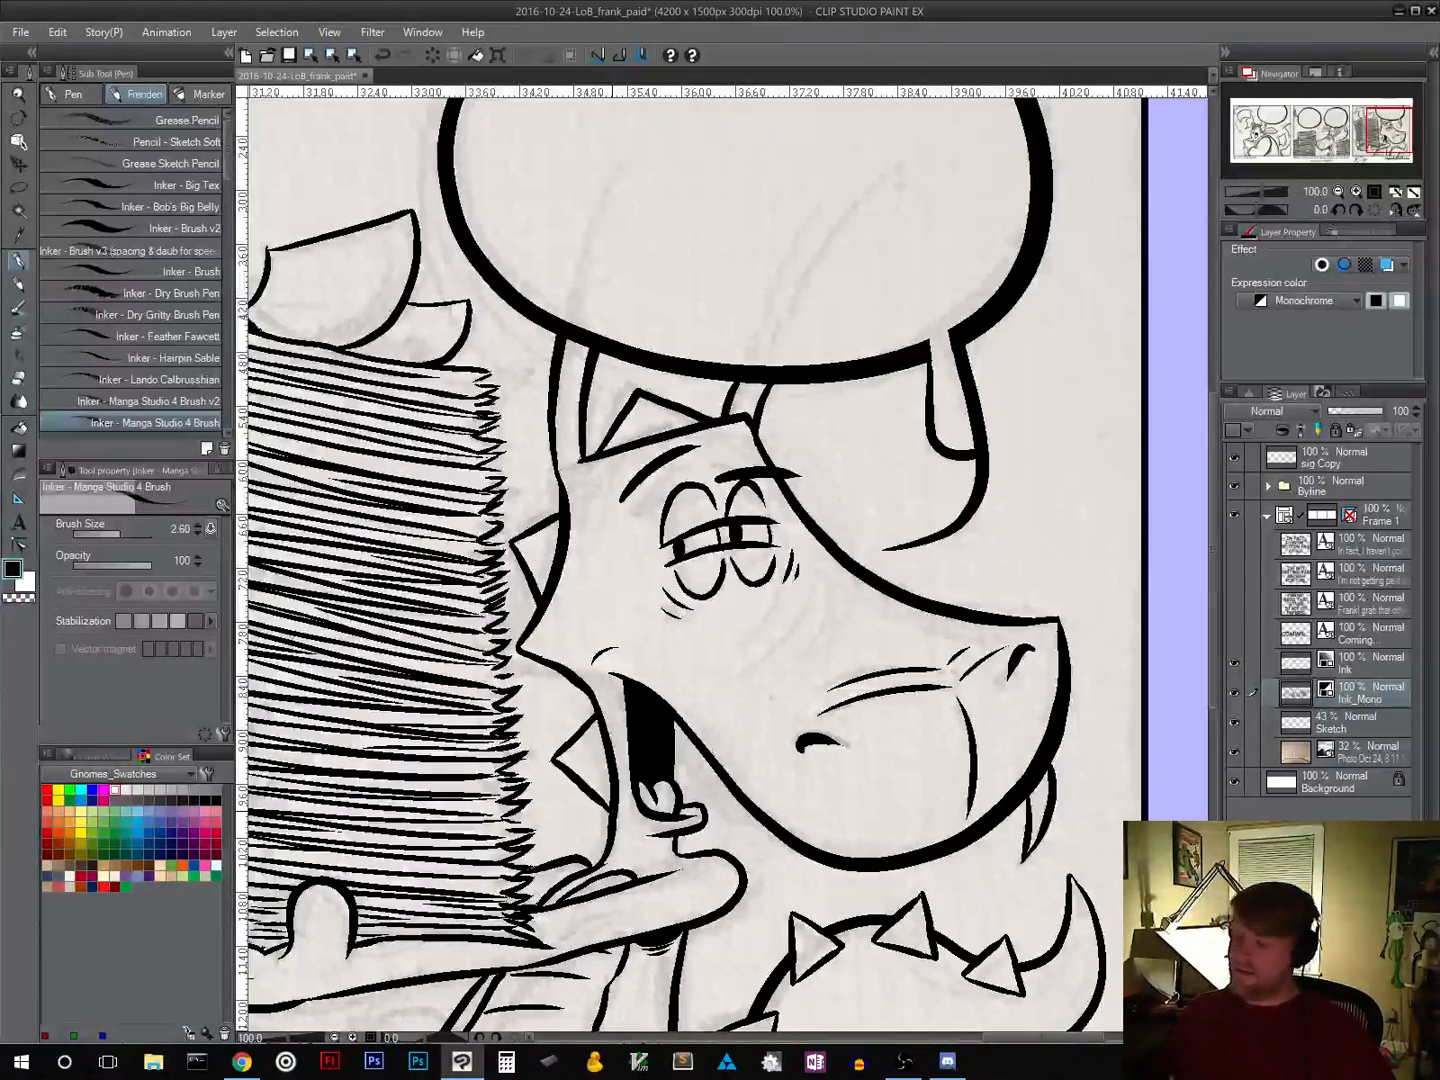
{"action": "mouse_move", "coordinate": [730, 966]}
{"action": "left_mouse_down"}
{"action": "mouse_move", "coordinate": [749, 887]}
{"action": "mouse_move", "coordinate": [836, 796]}
{"action": "mouse_move", "coordinate": [1090, 707]}
{"action": "left_mouse_up"}
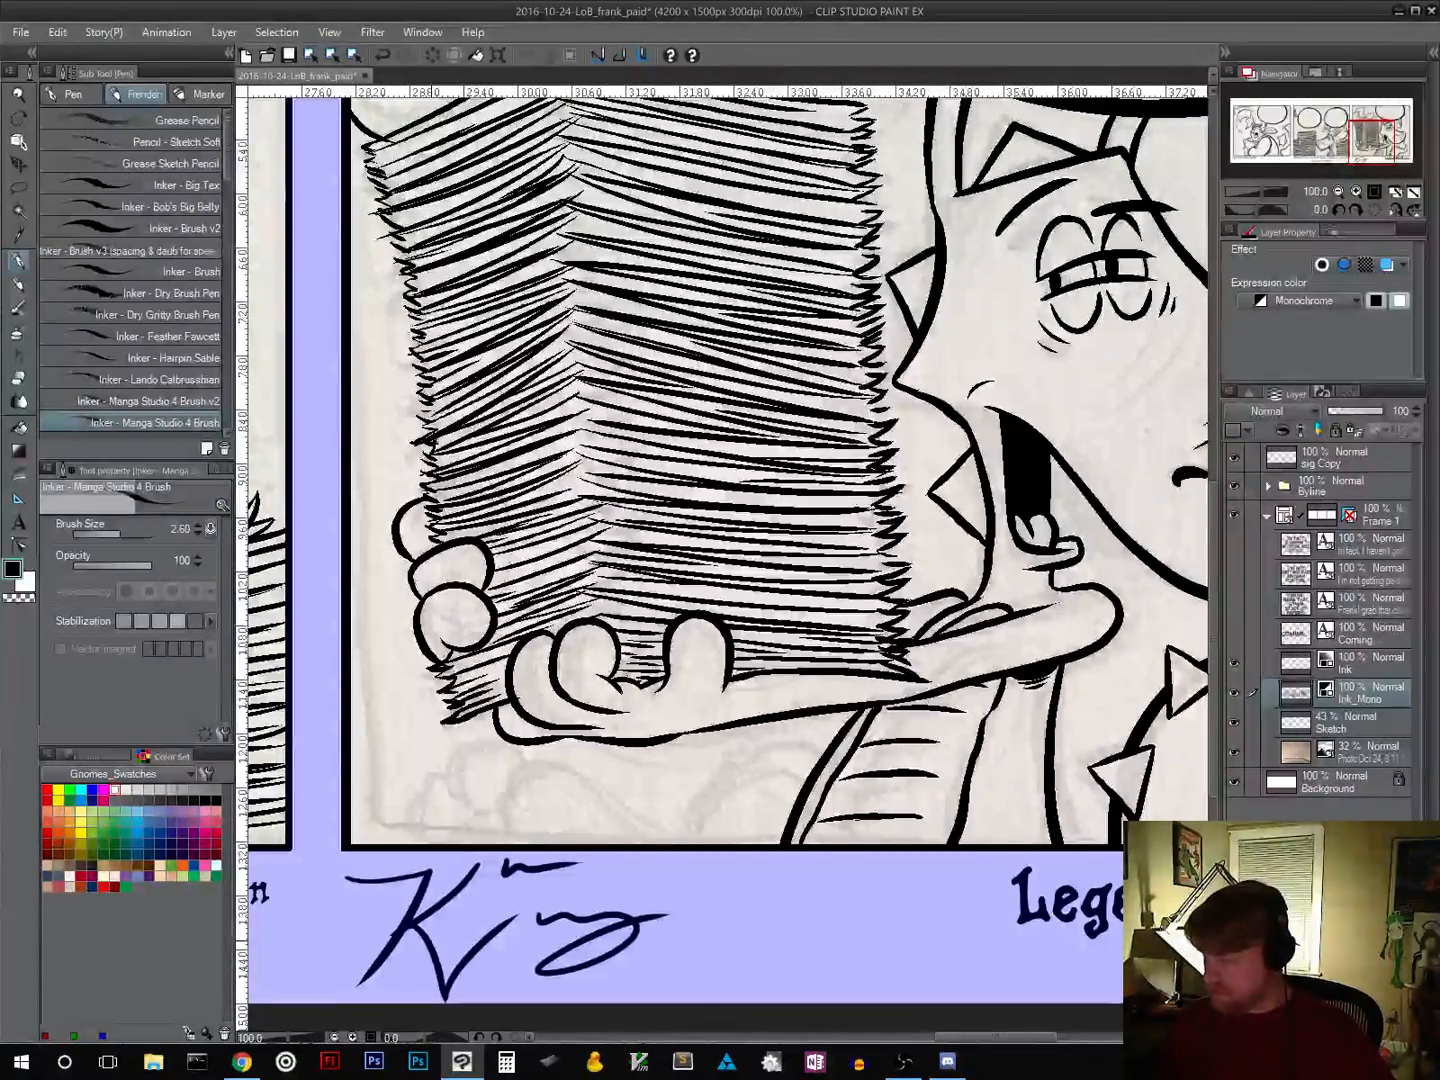
{"action": "left_click_drag", "start_coordinate": [1036, 705], "coordinate": [757, 853]}
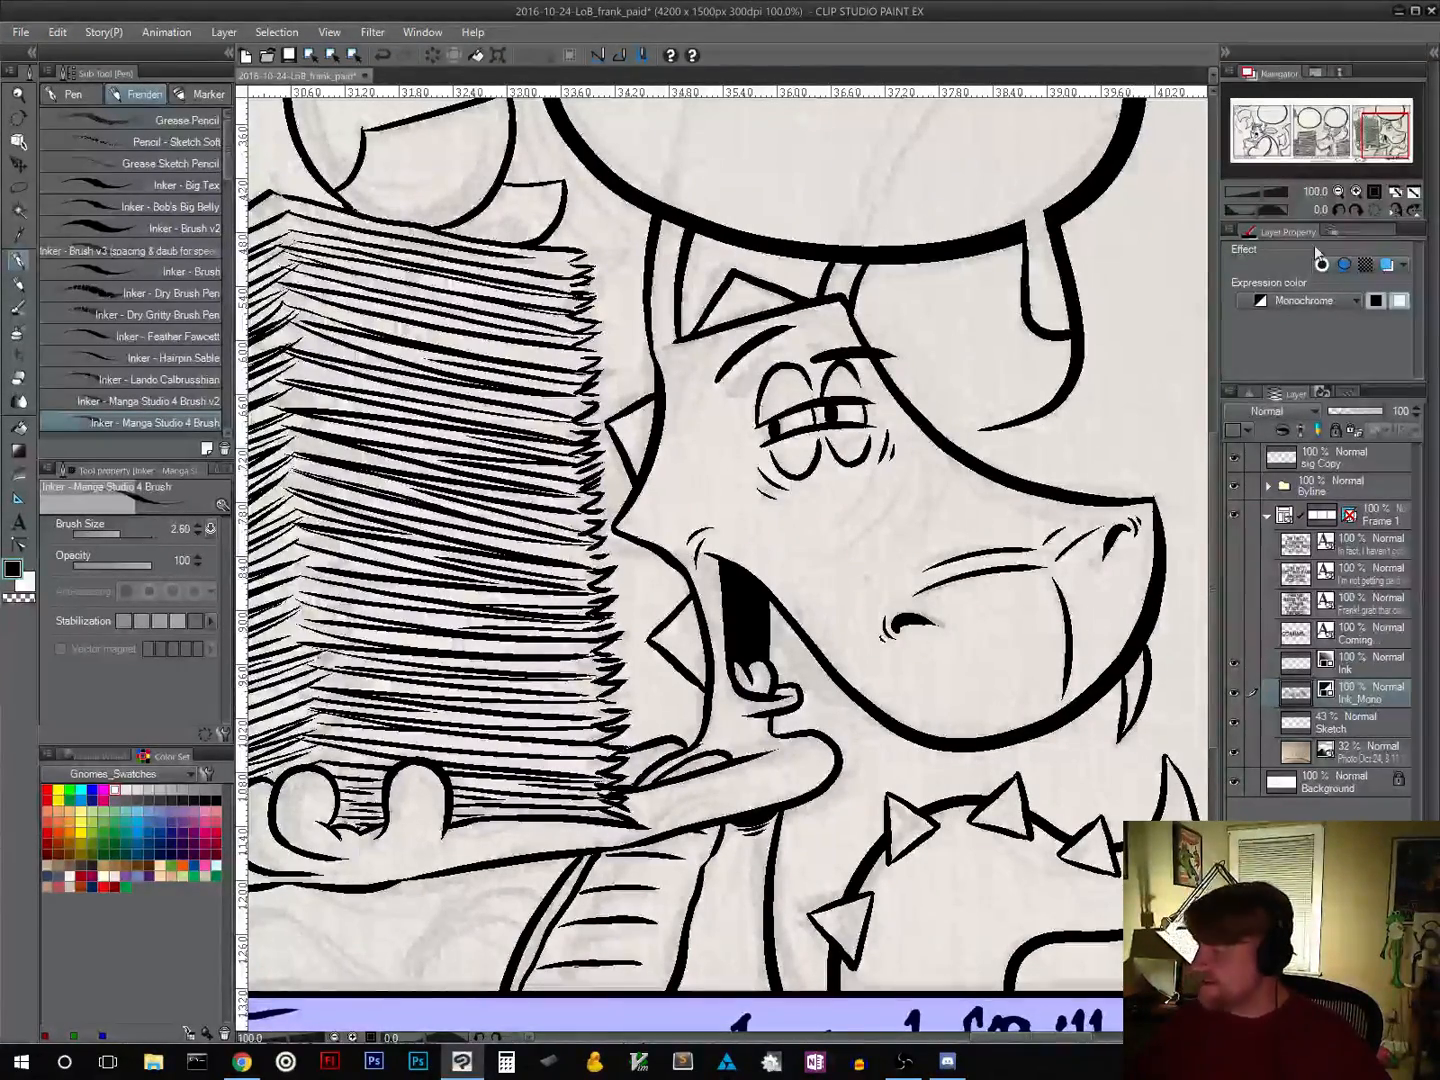
{"action": "left_click", "coordinate": [1339, 192]}
{"action": "left_click", "coordinate": [1341, 194]}
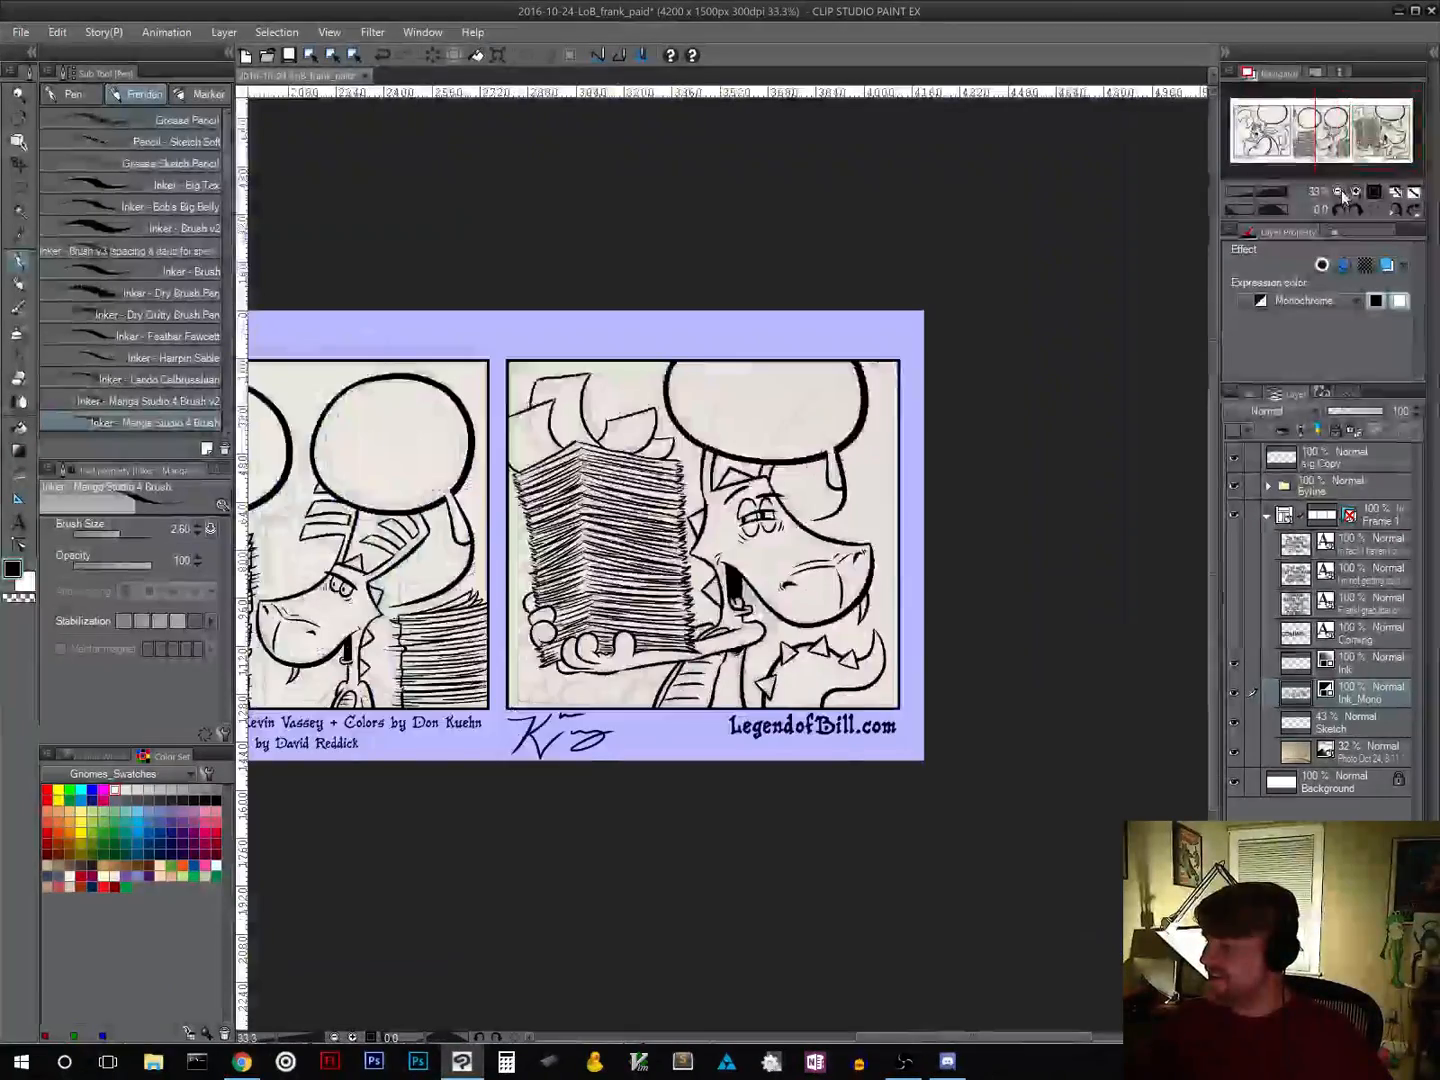
{"action": "left_click", "coordinate": [1341, 193]}
{"action": "left_click_drag", "start_coordinate": [1367, 160], "coordinate": [1303, 162]}
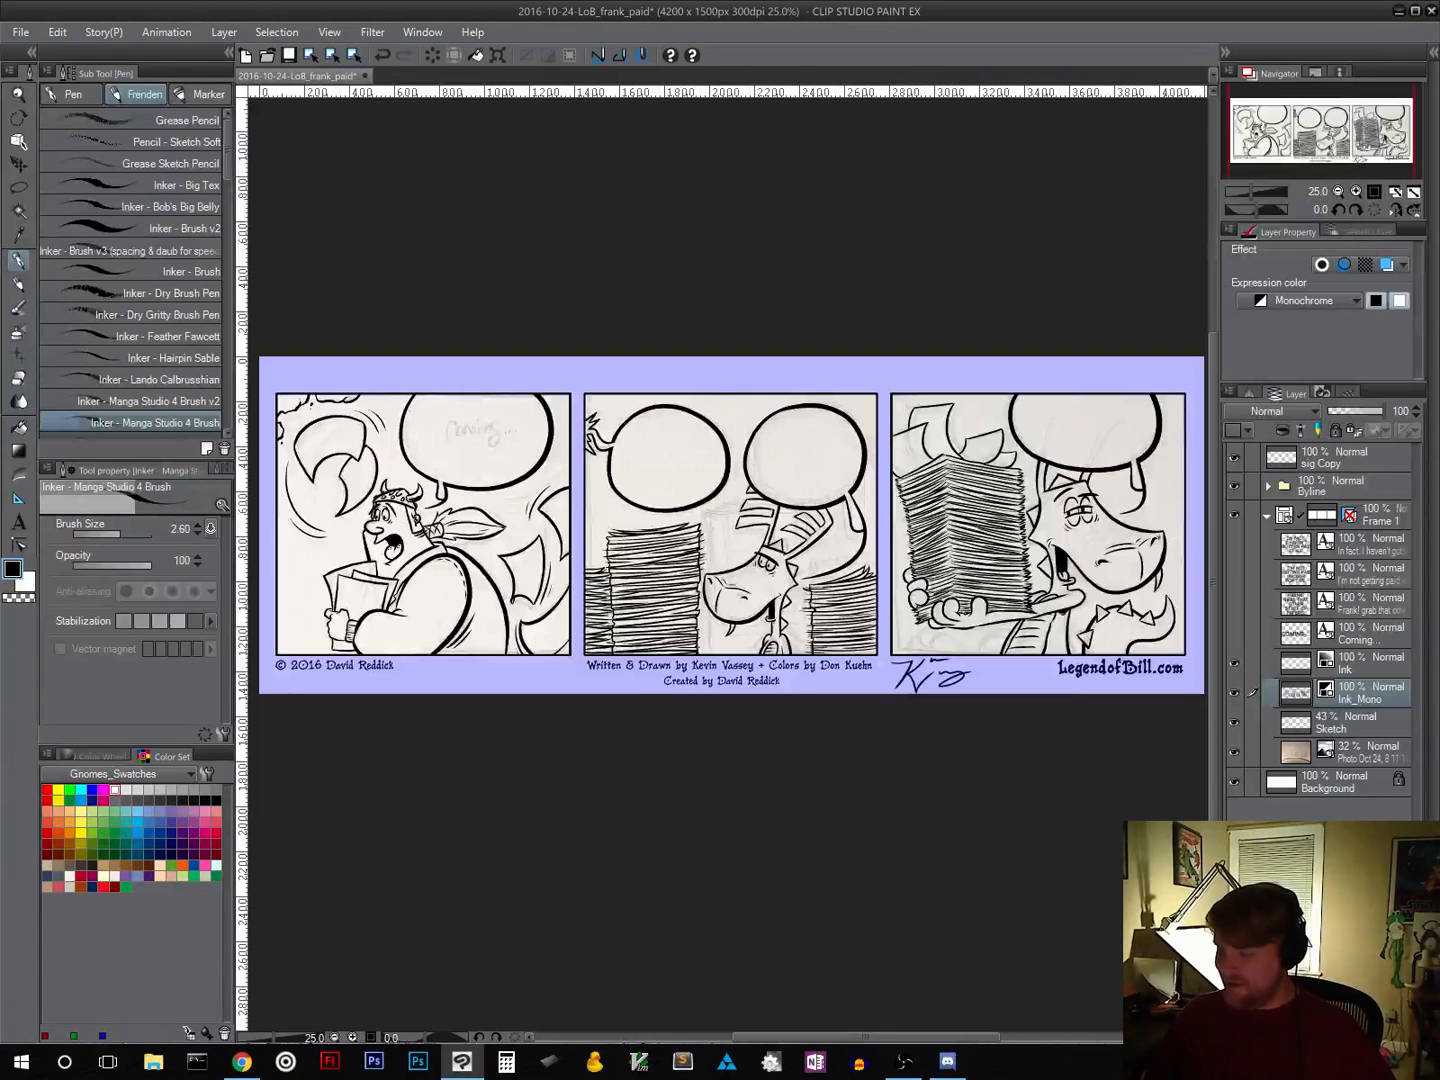
Step: Hide the photo, Sketch and Ink layers, leaving the Ink_Mono line art showing inside the panels
{"action": "left_click", "coordinate": [1229, 753]}
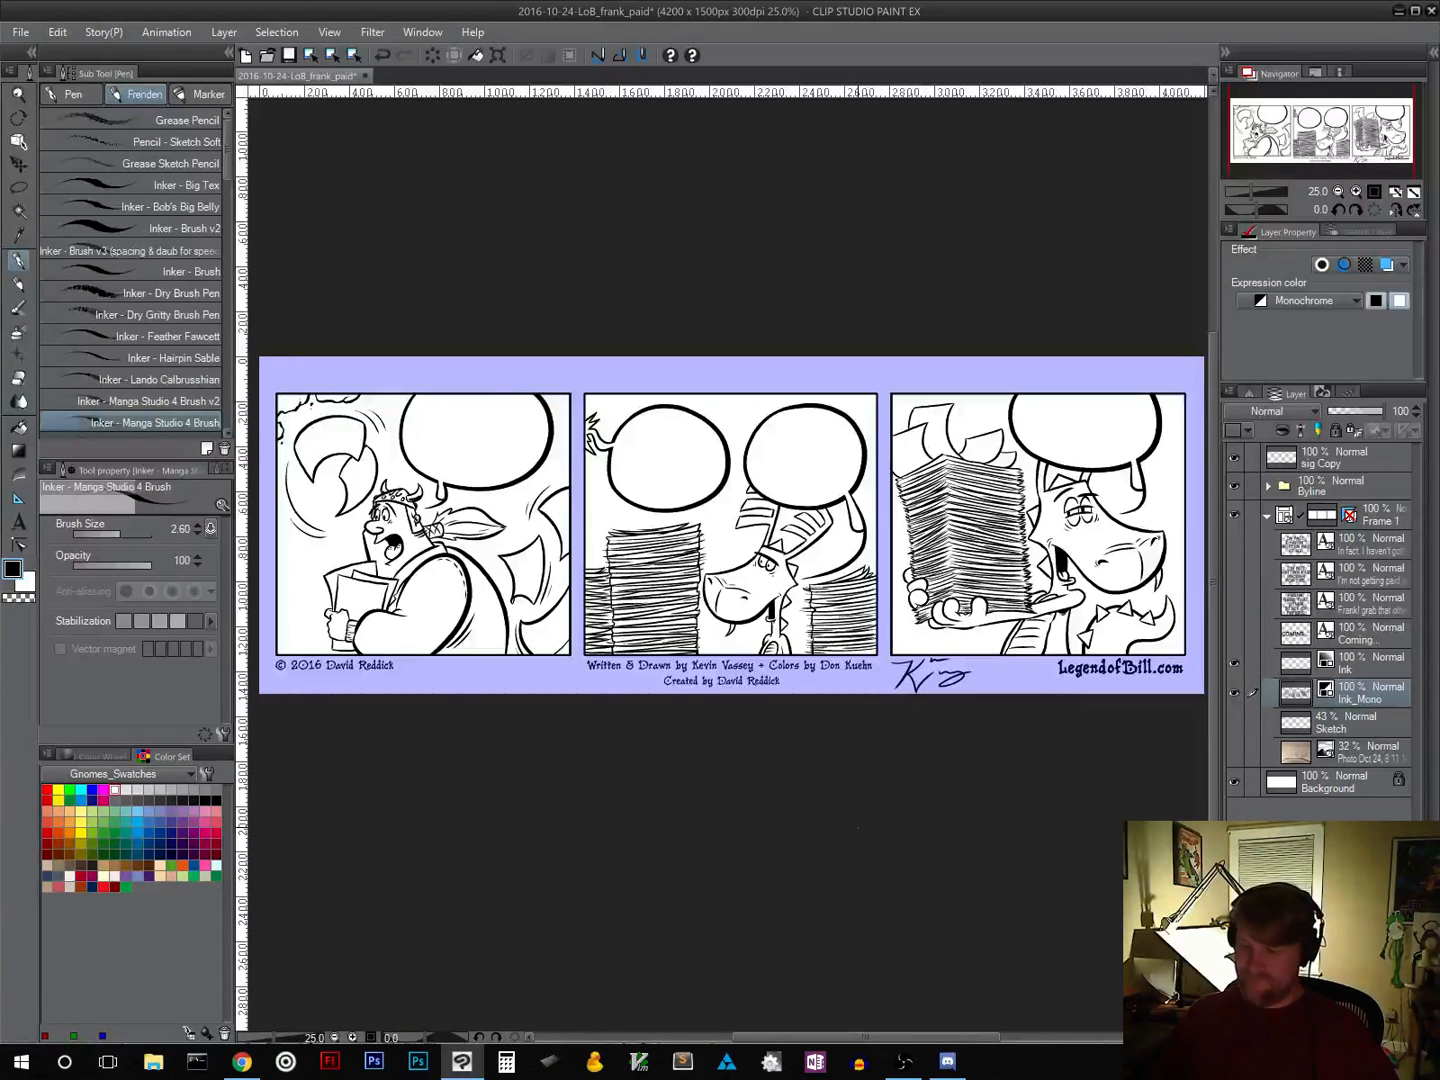
{"action": "left_click_drag", "start_coordinate": [692, 807], "coordinate": [687, 871]}
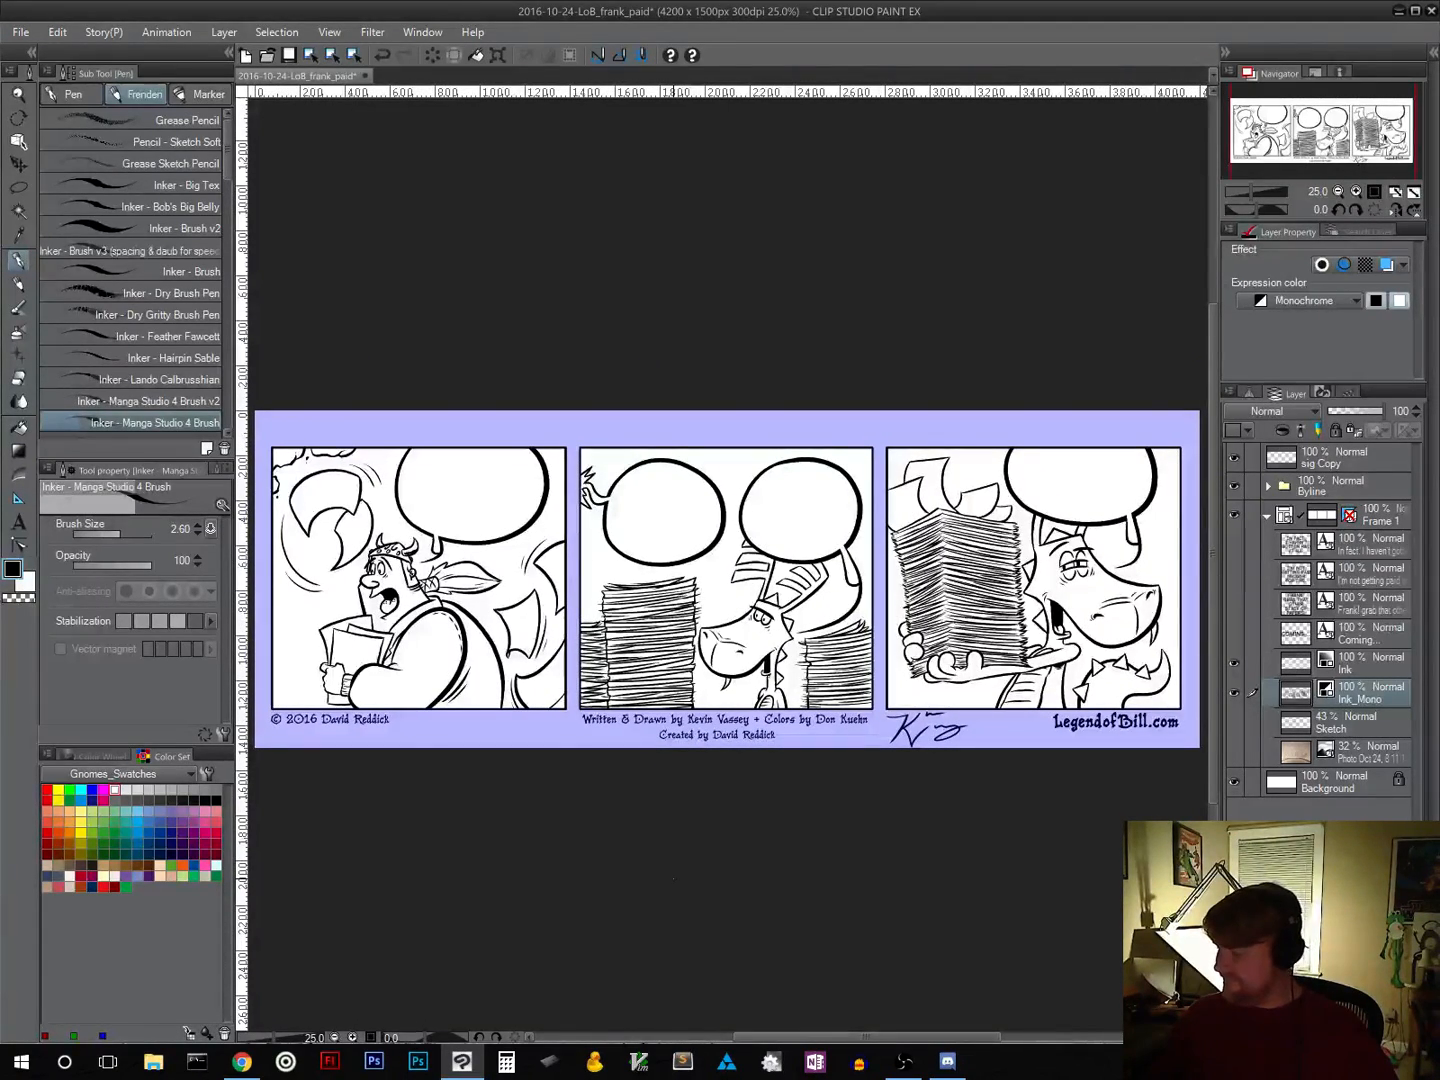
{"action": "left_click", "coordinate": [1235, 664]}
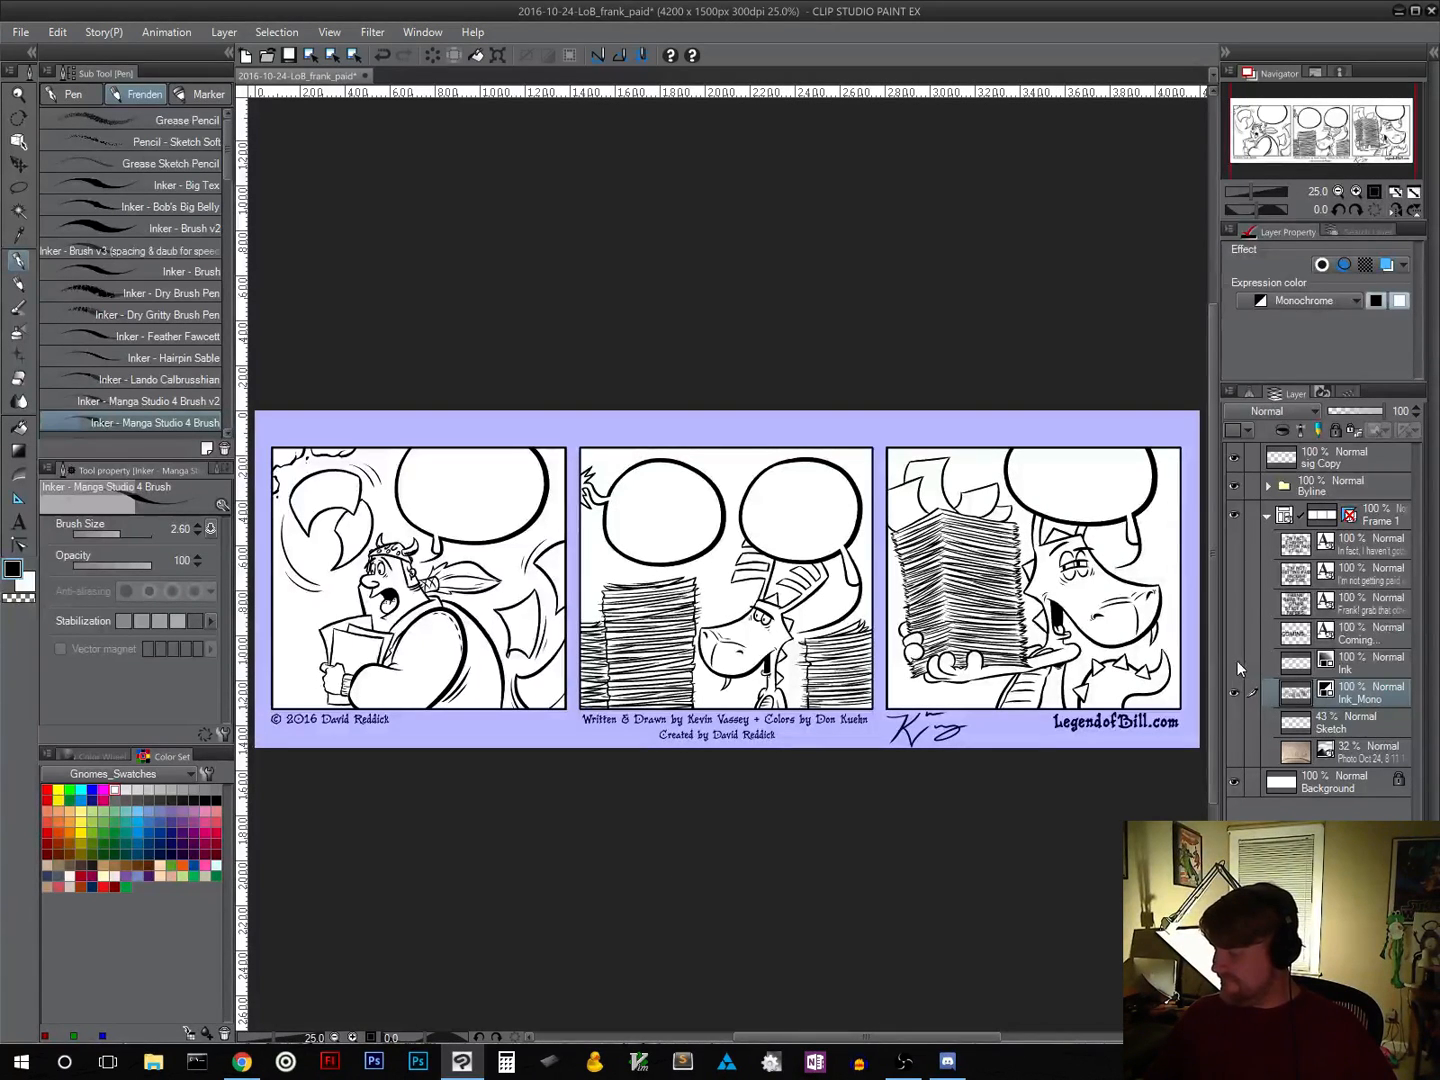
Step: Set the Ink_Mono layer's blending mode to Multiply and save the comic file
{"action": "left_click", "coordinate": [1317, 412]}
{"action": "left_click", "coordinate": [1260, 465]}
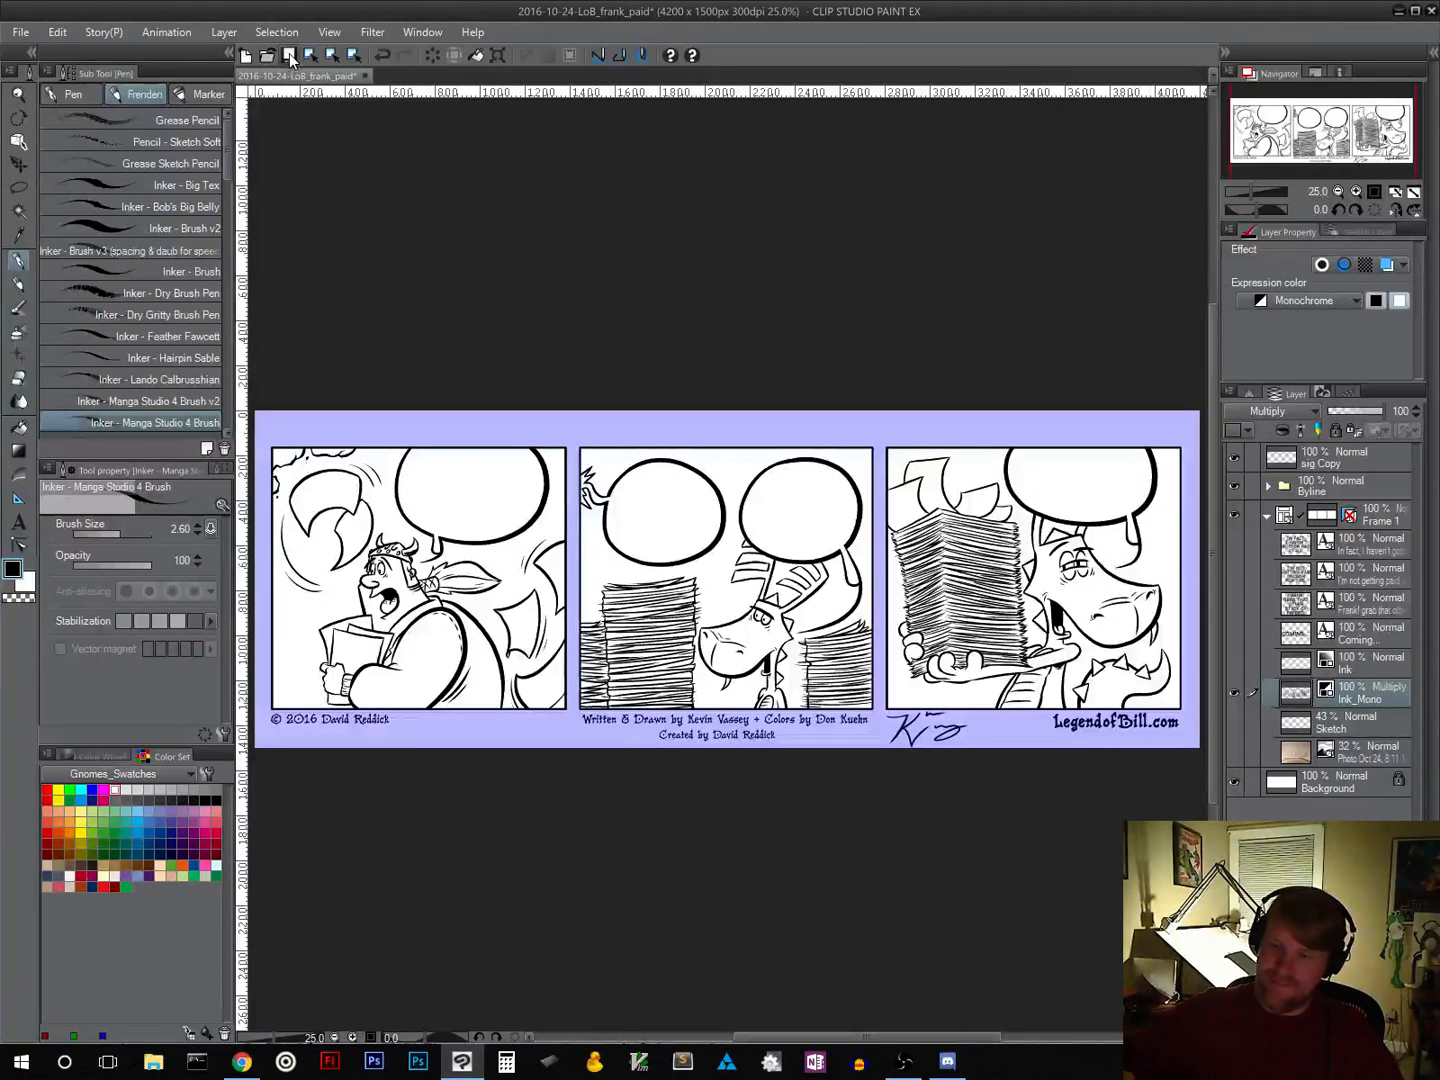
{"action": "left_click", "coordinate": [289, 57]}
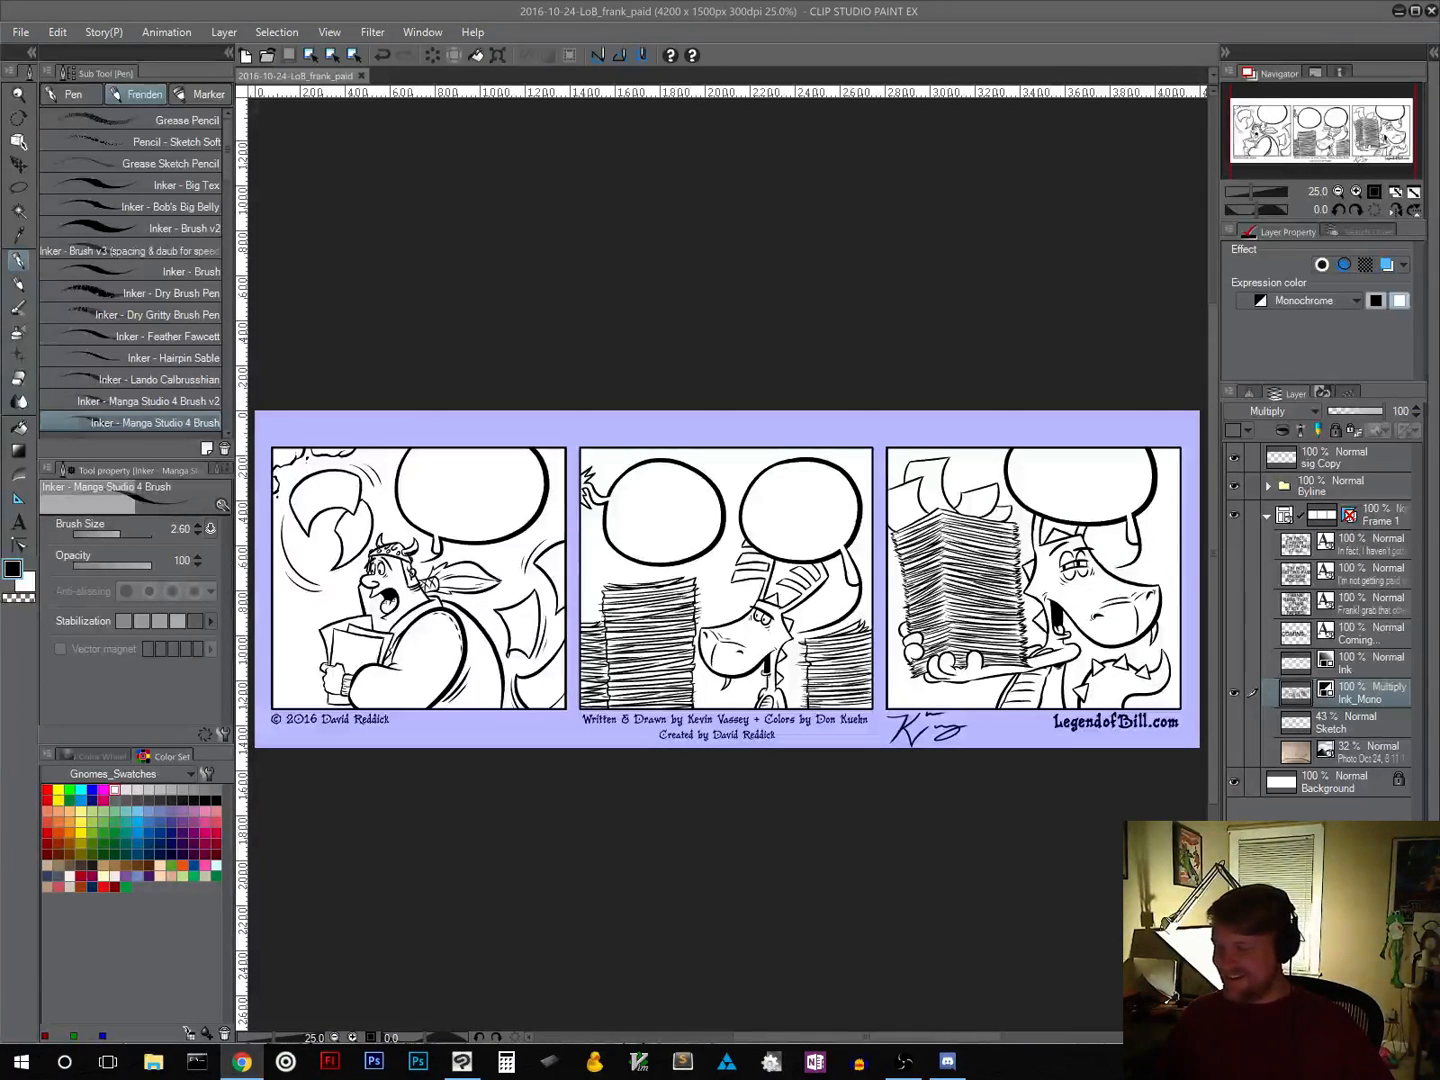
Step: Examine the clean line art, checking the second panel at 100% zoom and the whole strip at 12.5%
{"action": "left_click", "coordinate": [1375, 192]}
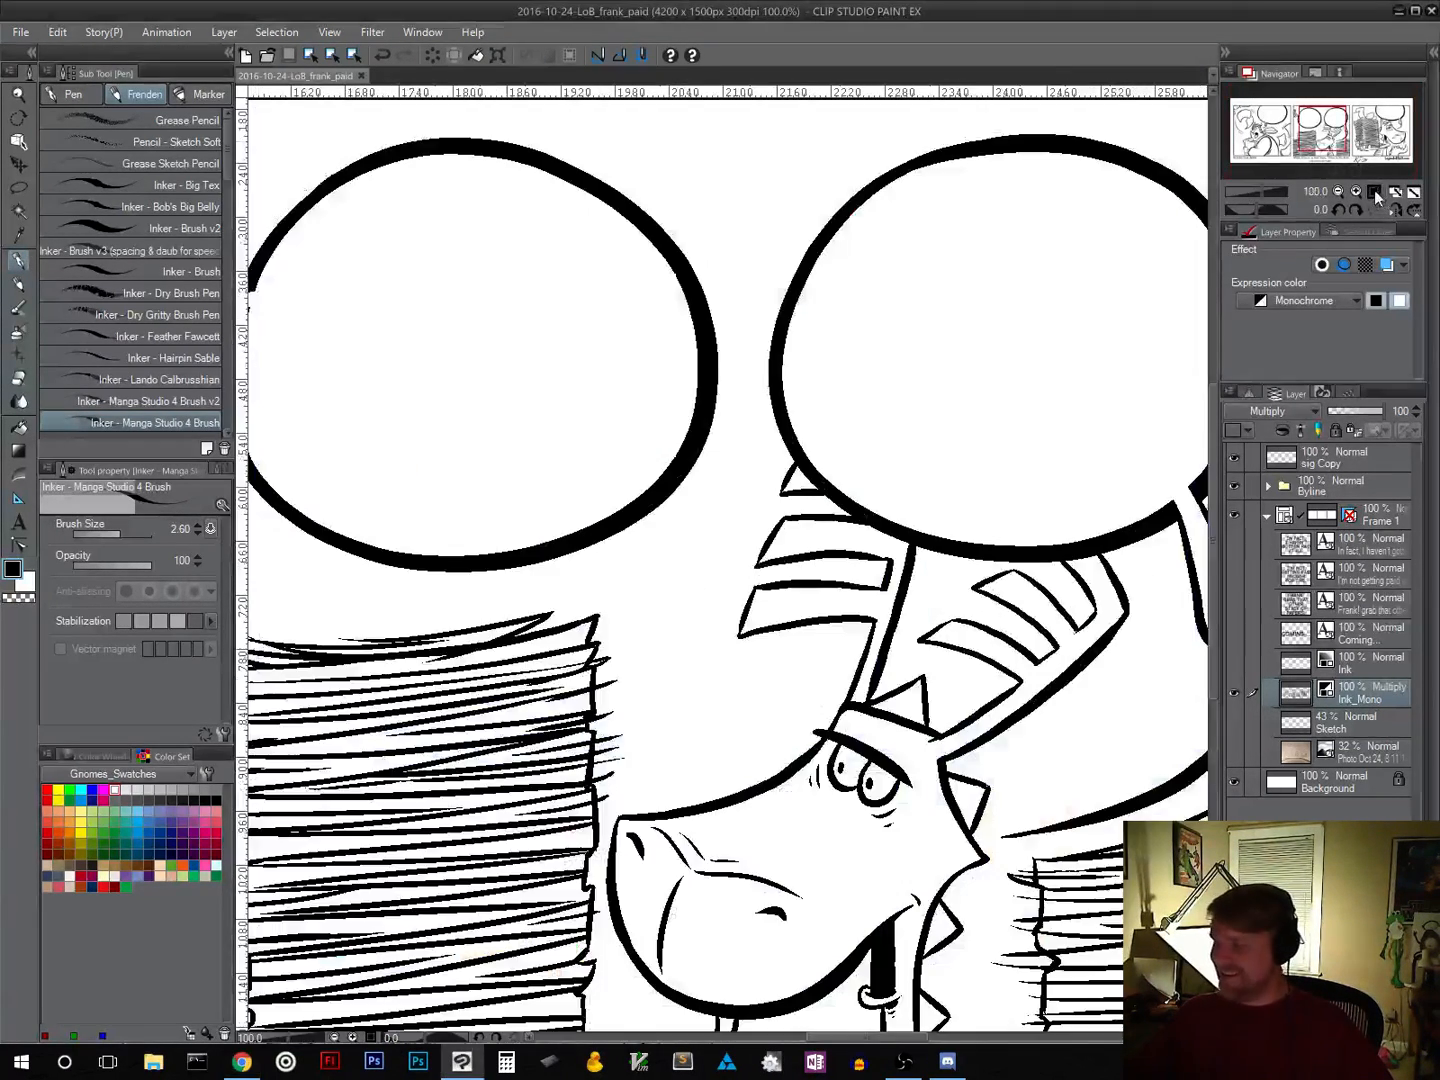
{"action": "left_click", "coordinate": [797, 692], "text": "alt"}
{"action": "left_click", "coordinate": [797, 692], "text": "alt"}
{"action": "left_click", "coordinate": [797, 692], "text": "alt"}
{"action": "left_click", "coordinate": [796, 692], "text": "alt"}
{"action": "left_click", "coordinate": [787, 761], "text": "alt"}
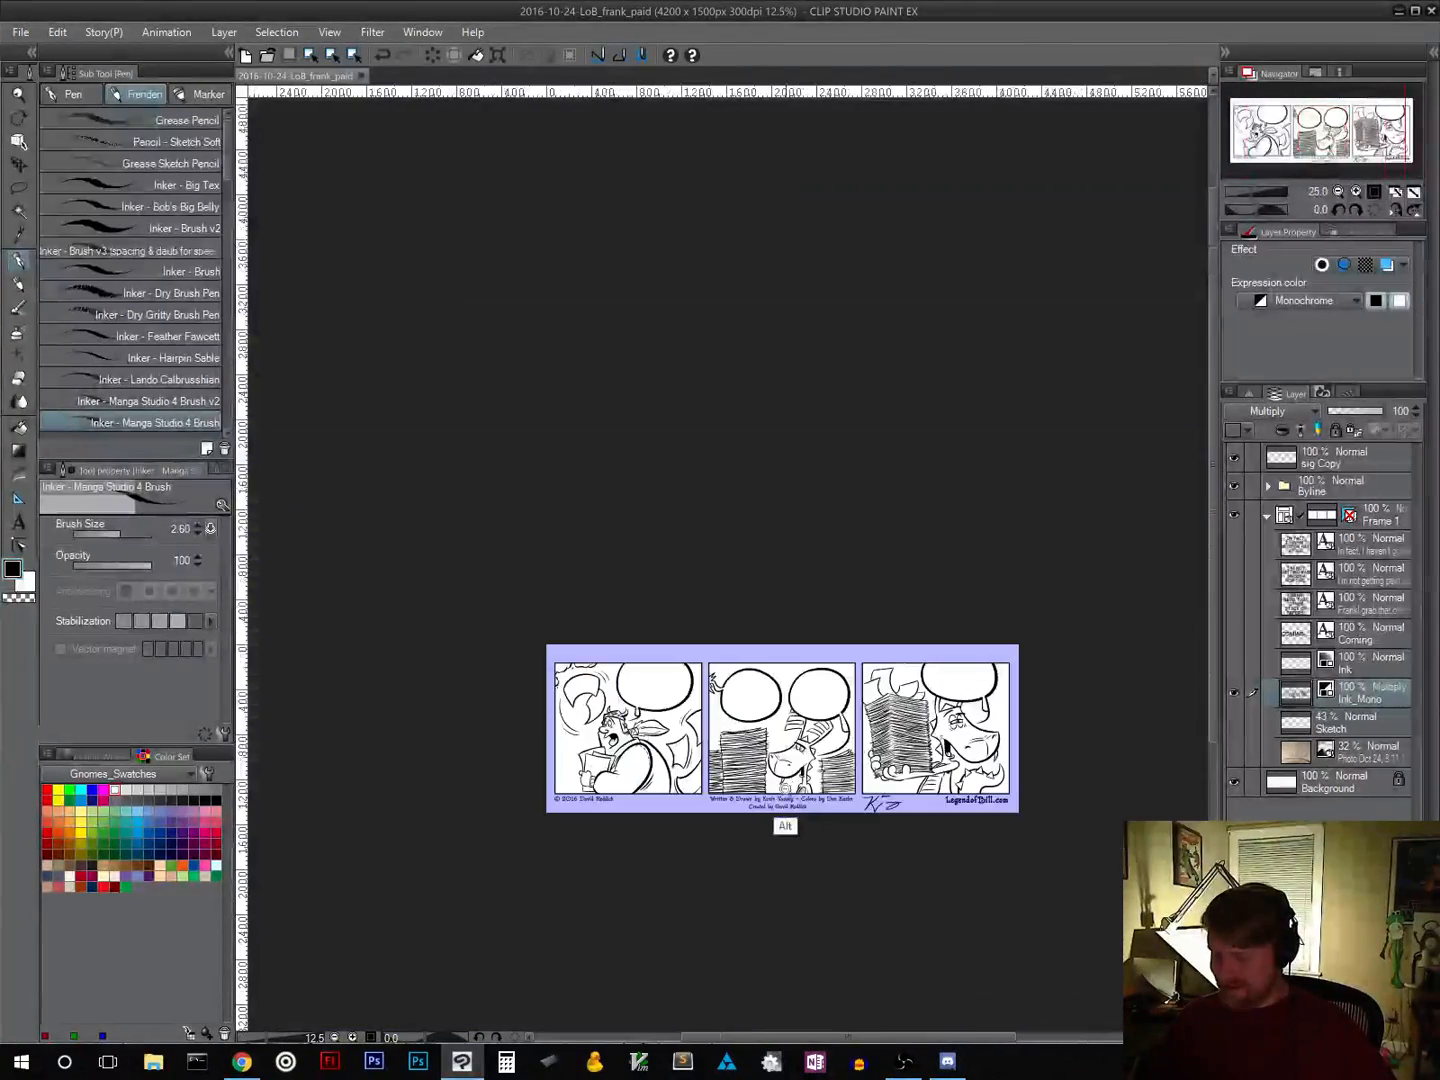
{"action": "left_click_drag", "start_coordinate": [761, 837], "coordinate": [739, 765]}
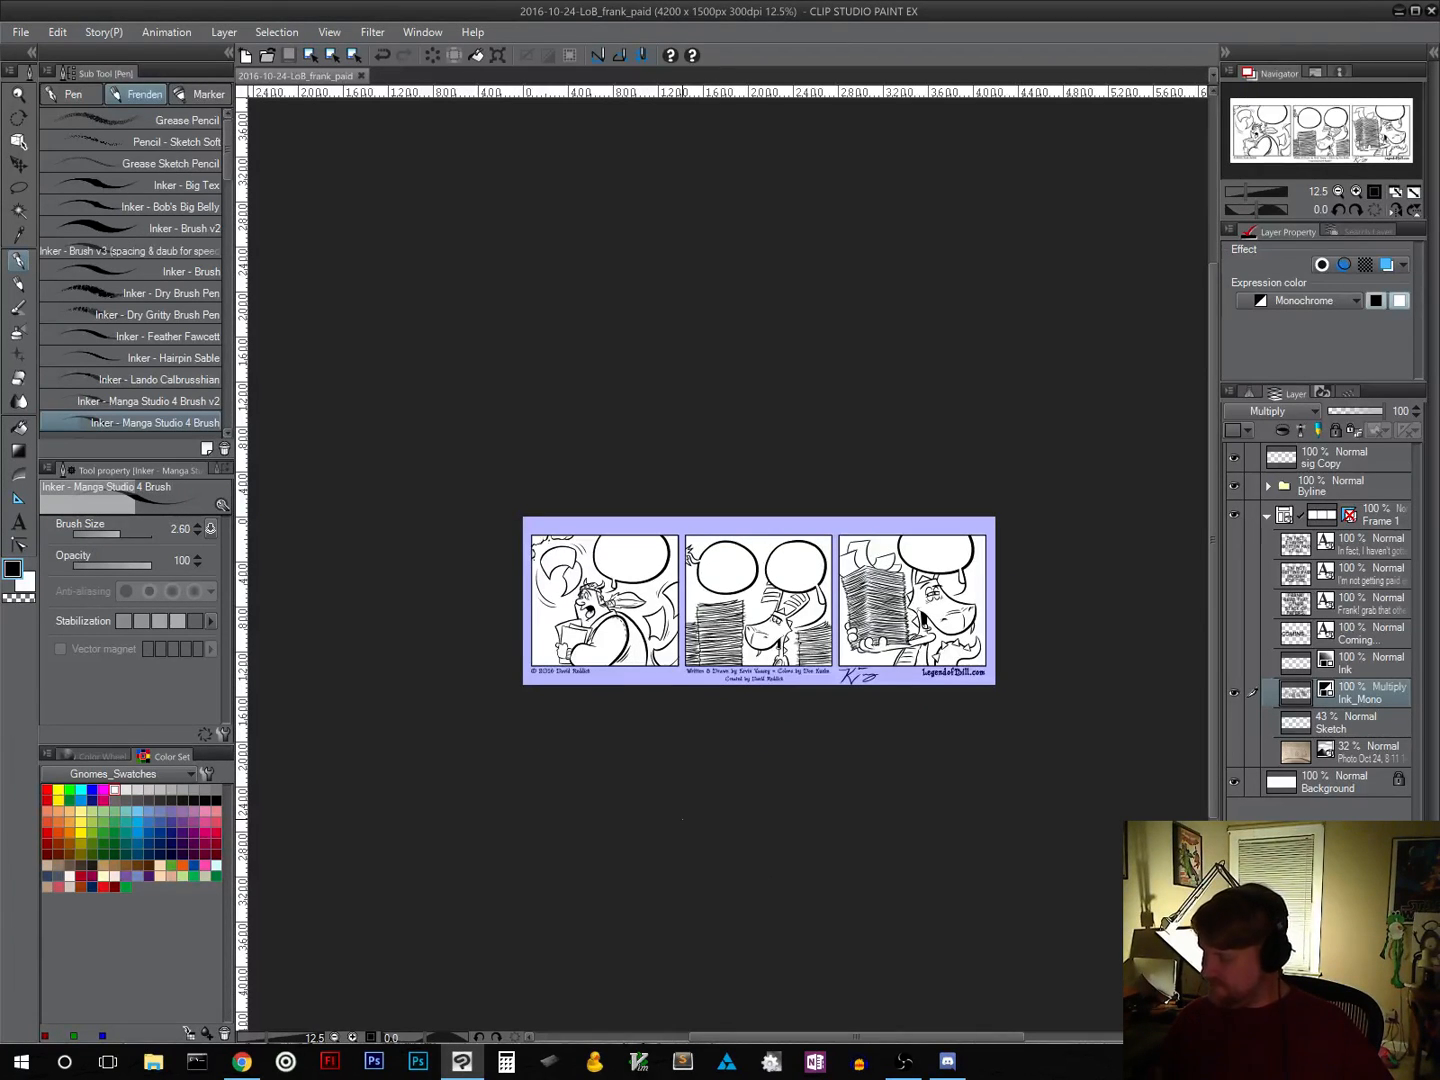
Step: Add a new layer and place it directly below the Ink_Mono layer
{"action": "key", "text": "ctrl+shift+n"}
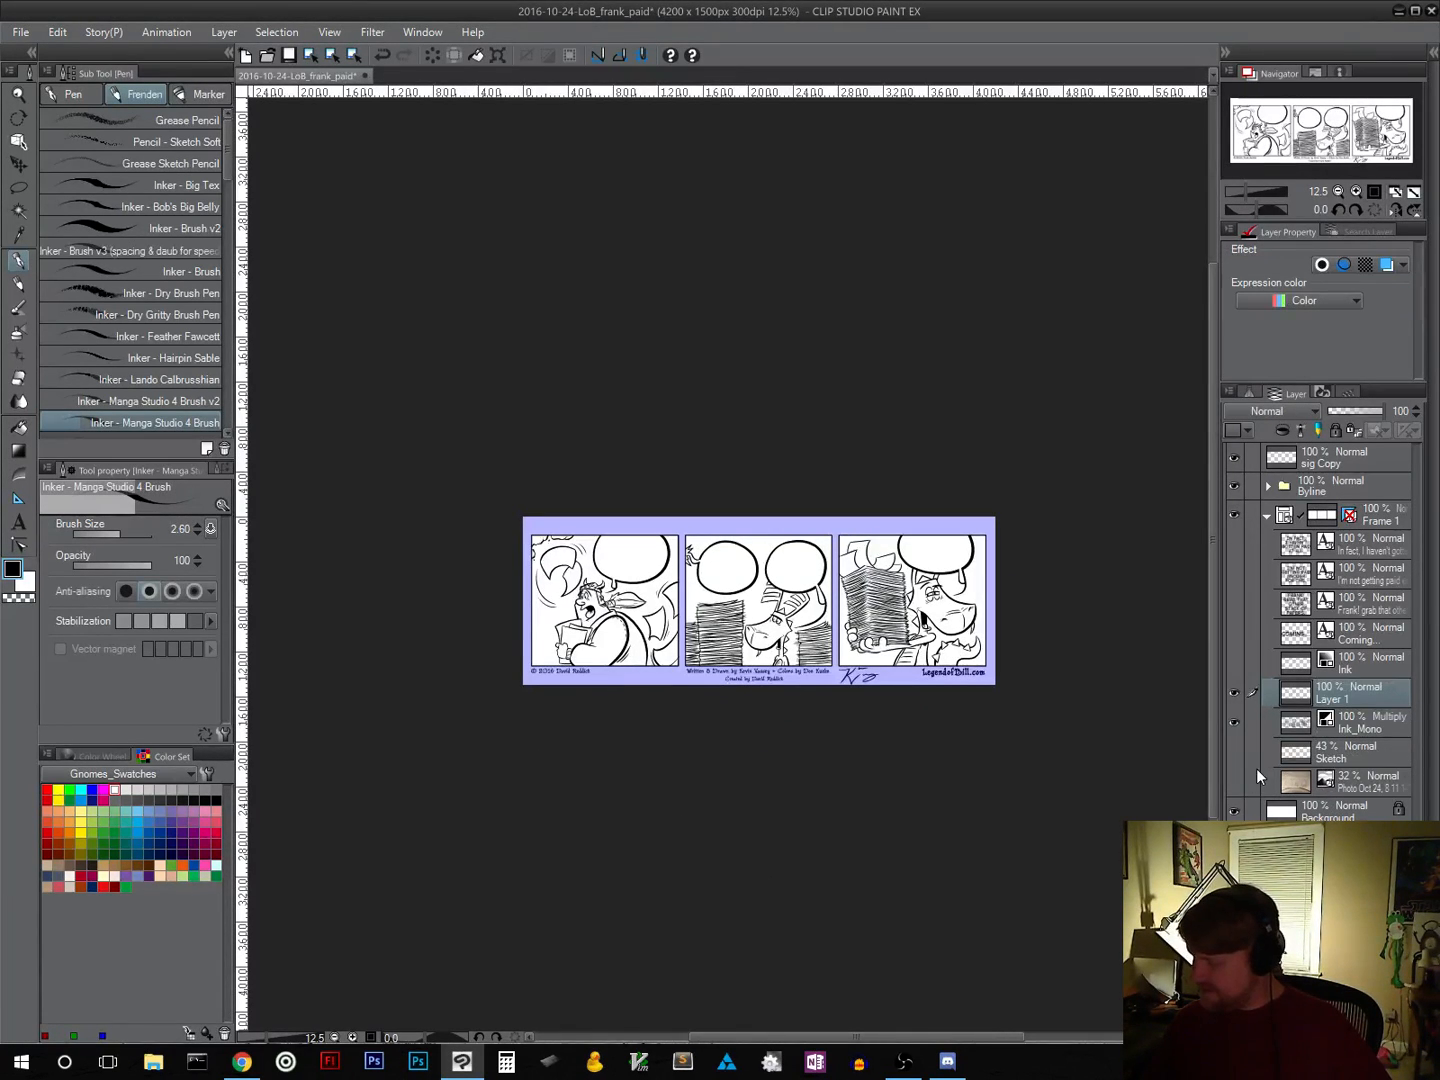
{"action": "mouse_move", "coordinate": [1300, 699]}
{"action": "left_mouse_down"}
{"action": "mouse_move", "coordinate": [1301, 735]}
{"action": "mouse_move", "coordinate": [1310, 728]}
{"action": "left_mouse_up"}
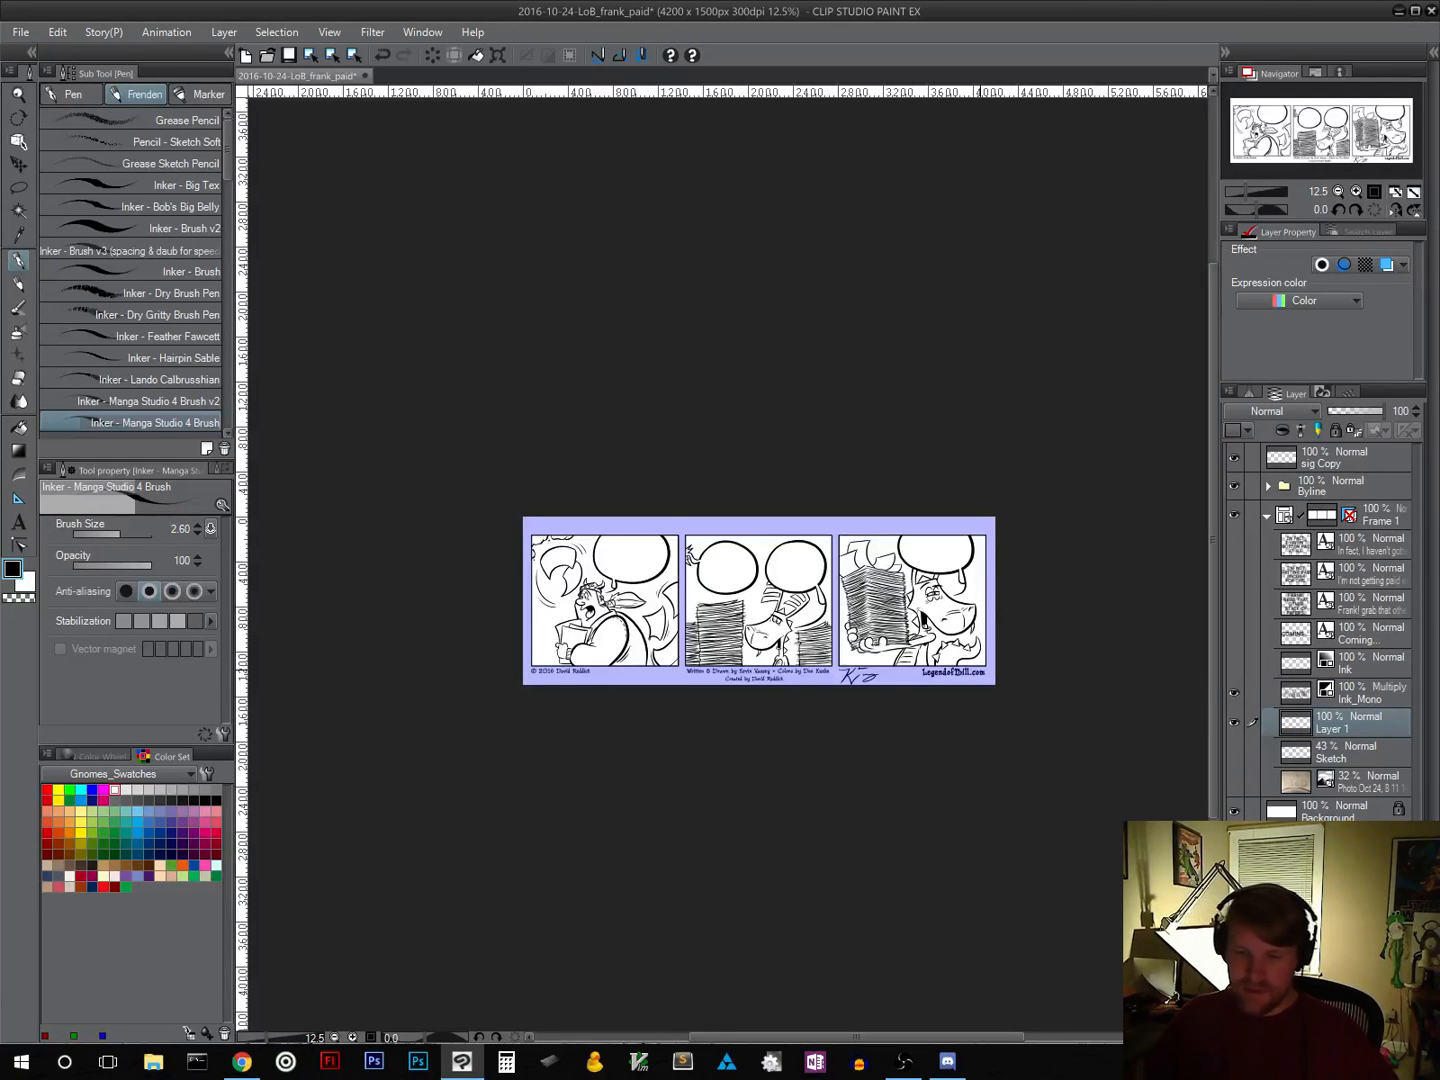
Step: Fill a rectangular marquee selection around all three panels with dark greyish brown on Layer 1 and clear the selection
{"action": "left_click", "coordinate": [18, 186]}
{"action": "left_click", "coordinate": [86, 127]}
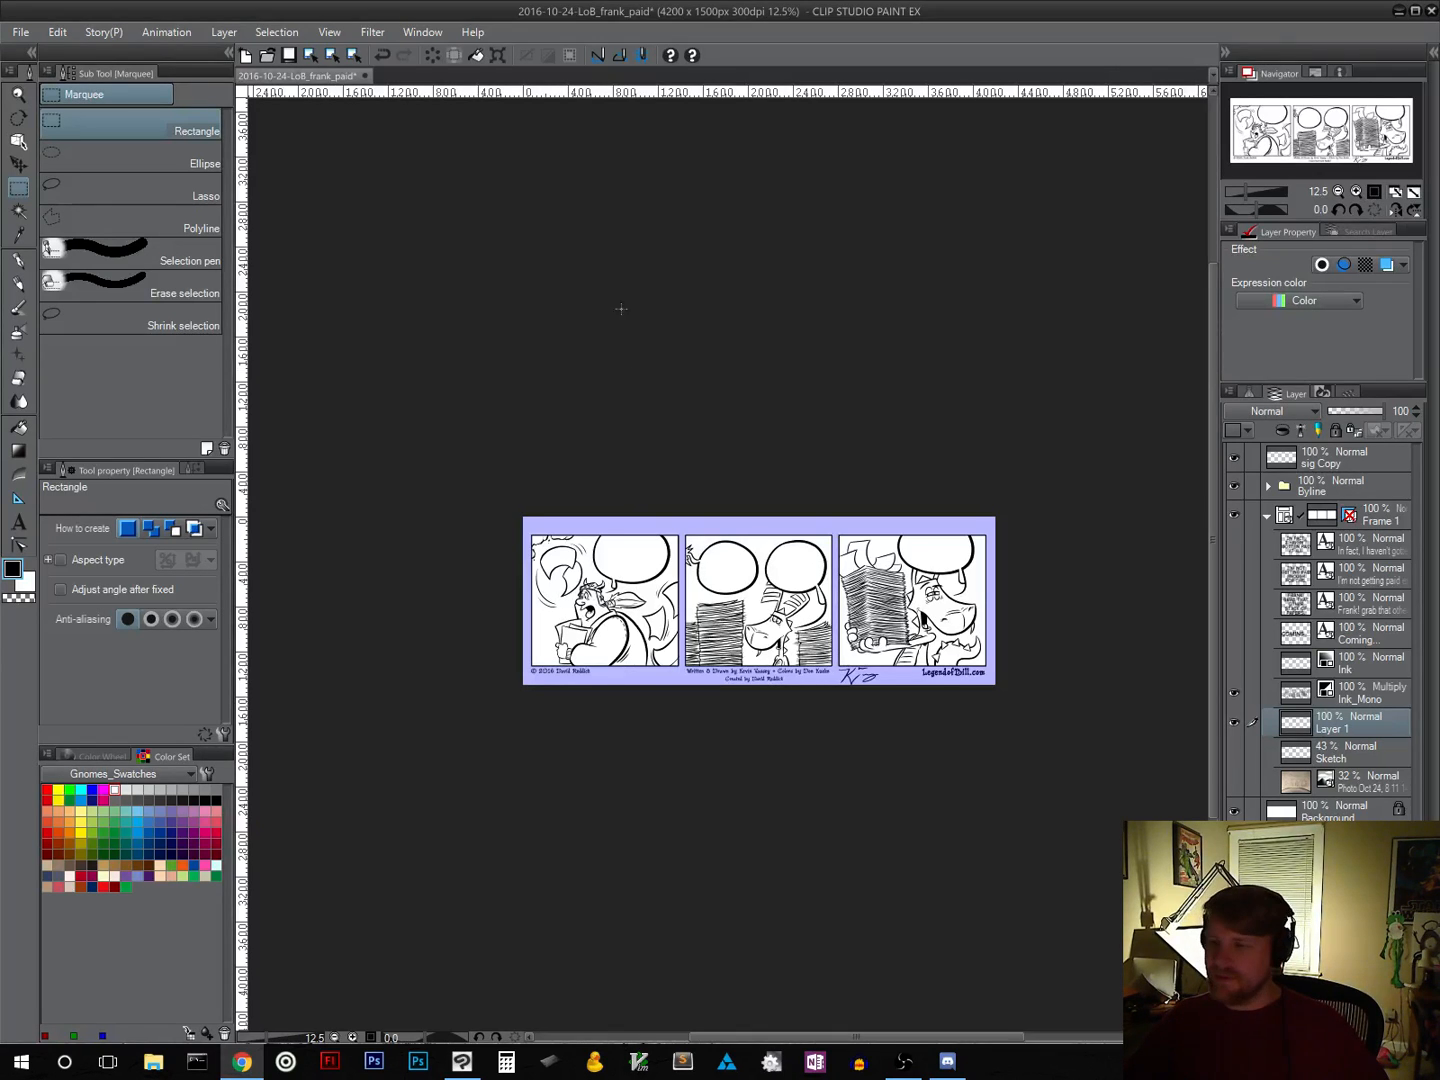
{"action": "left_click", "coordinate": [745, 13]}
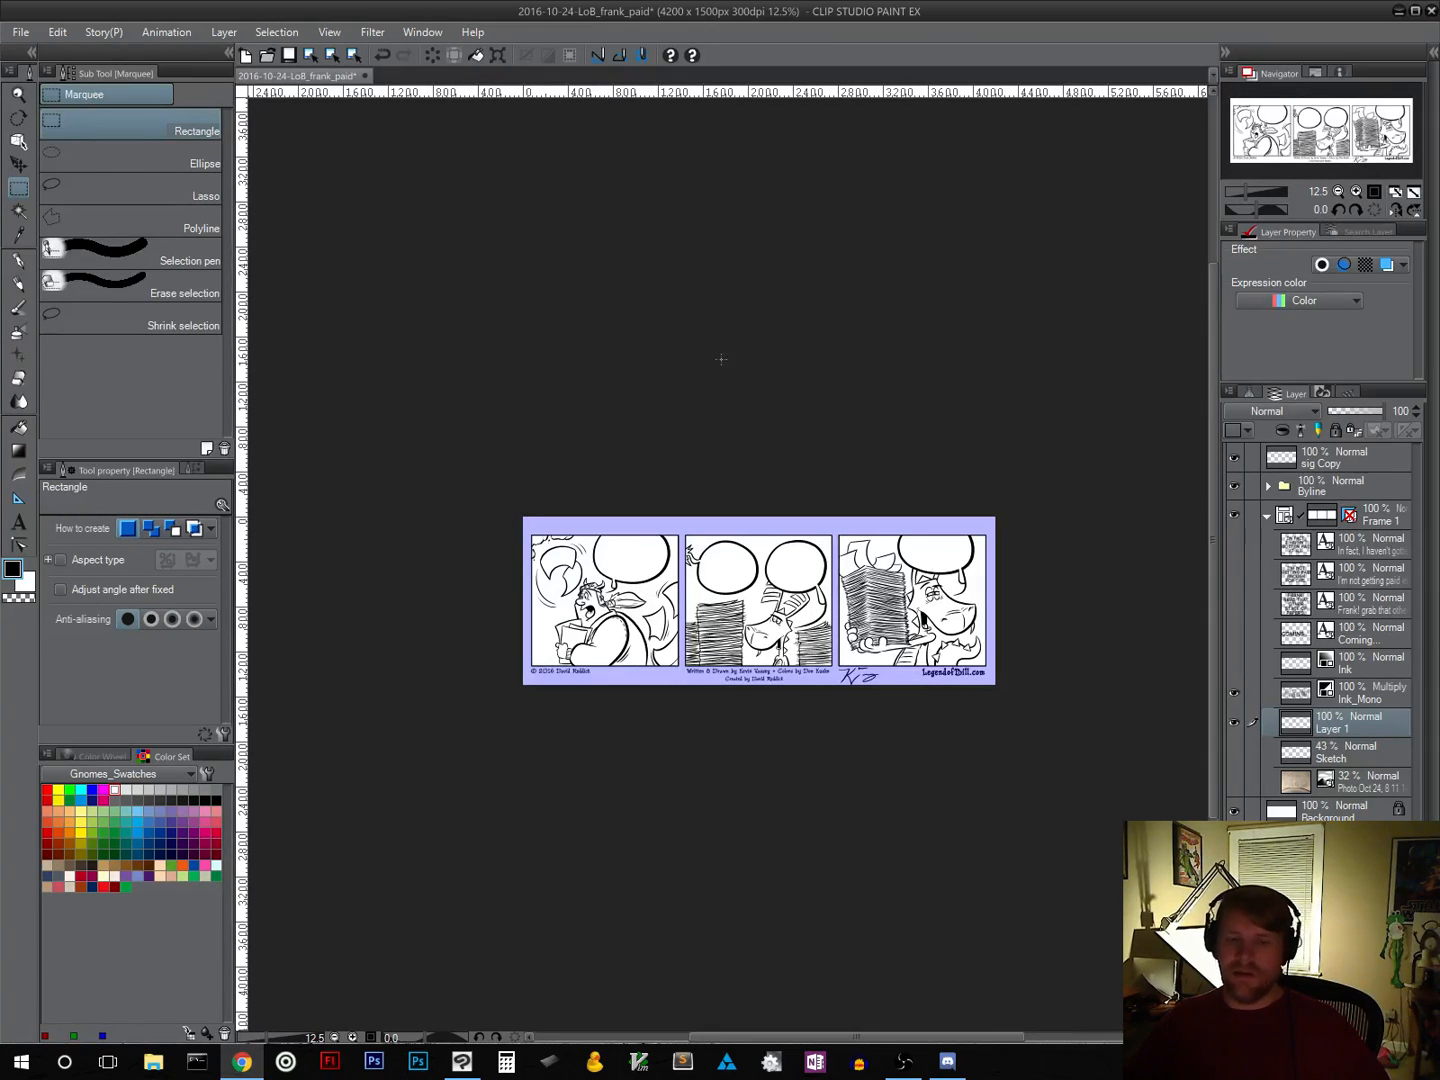
{"action": "left_click", "coordinate": [904, 14]}
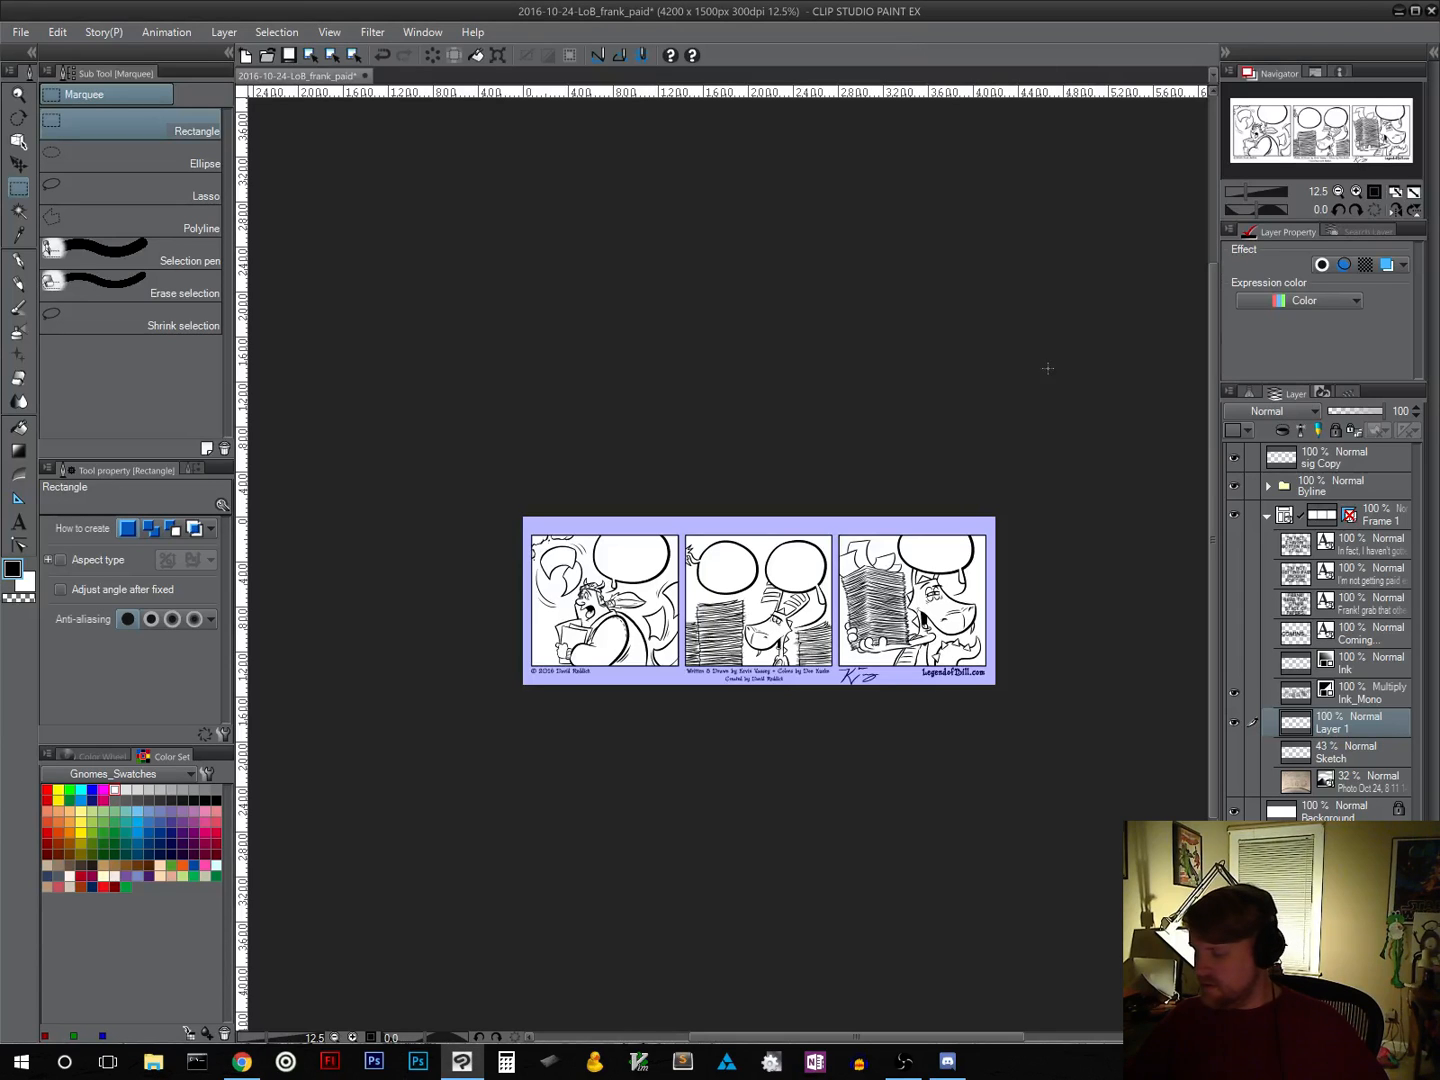
{"action": "left_click", "coordinate": [1357, 192]}
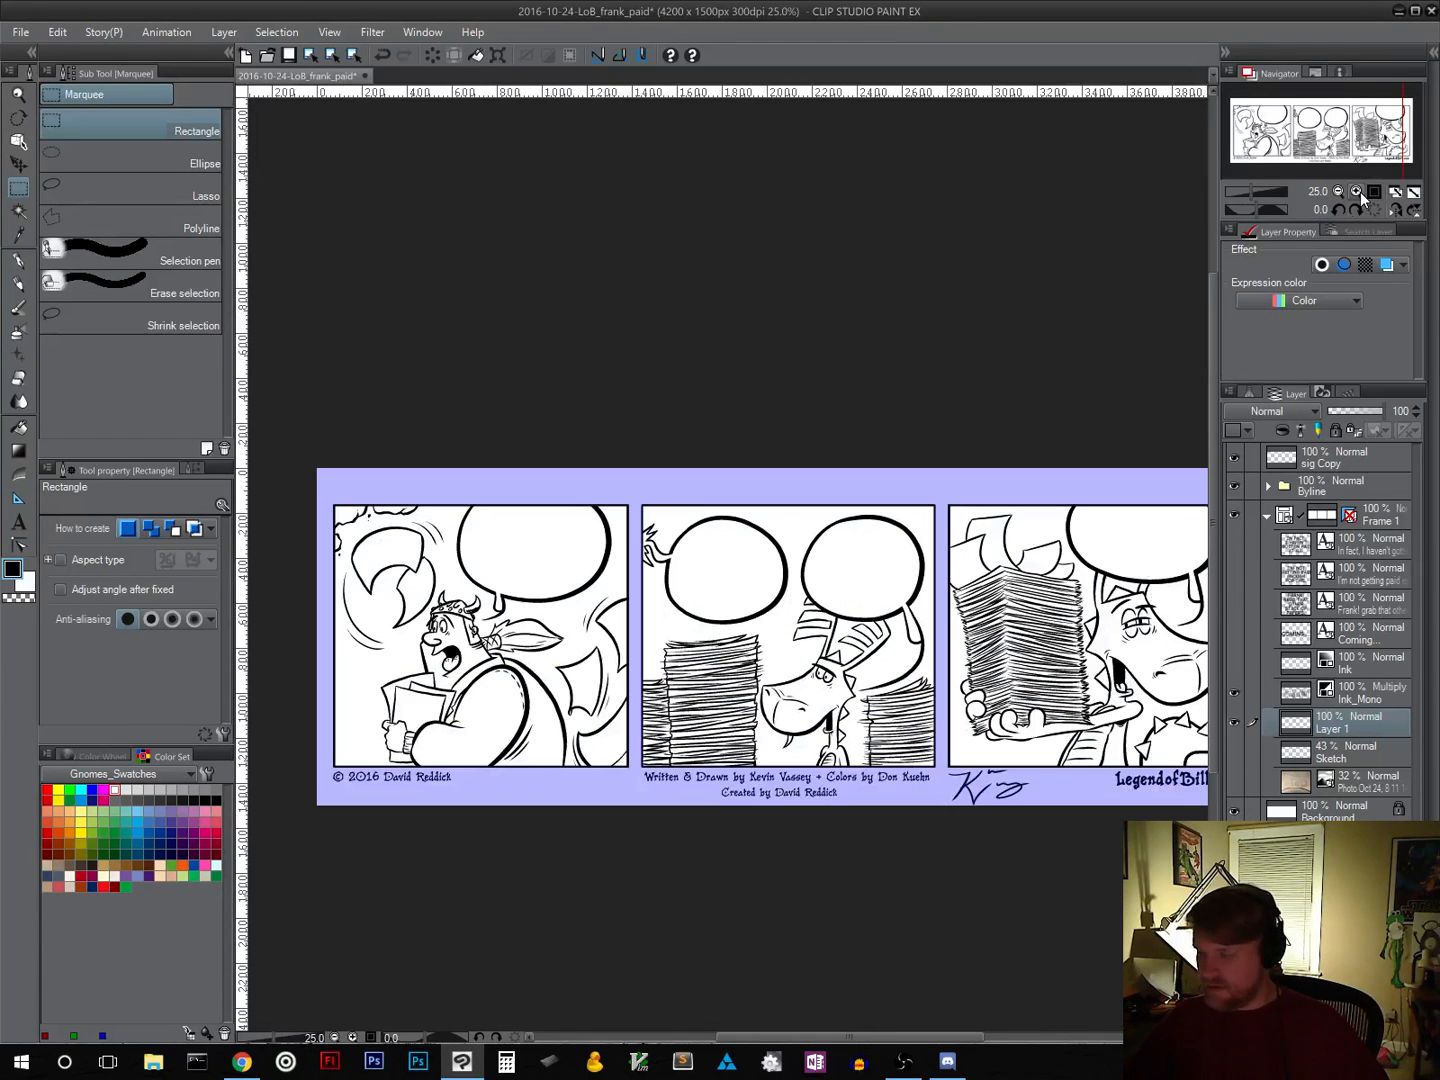
{"action": "left_click_drag", "start_coordinate": [773, 642], "coordinate": [717, 588]}
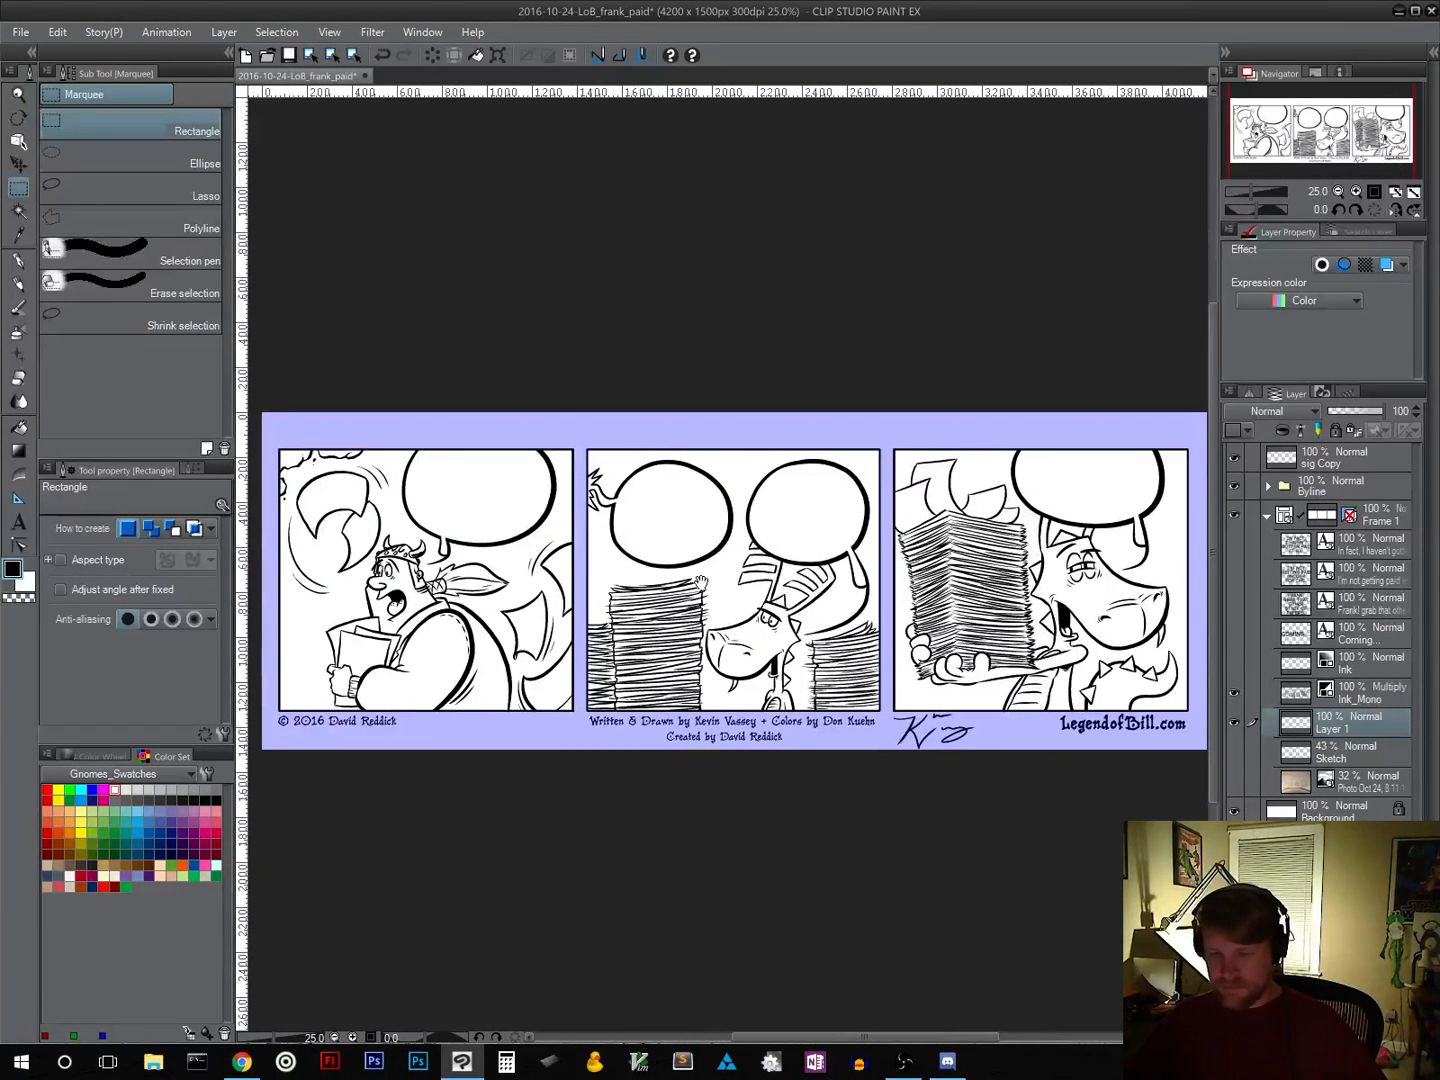
{"action": "left_click", "coordinate": [60, 861]}
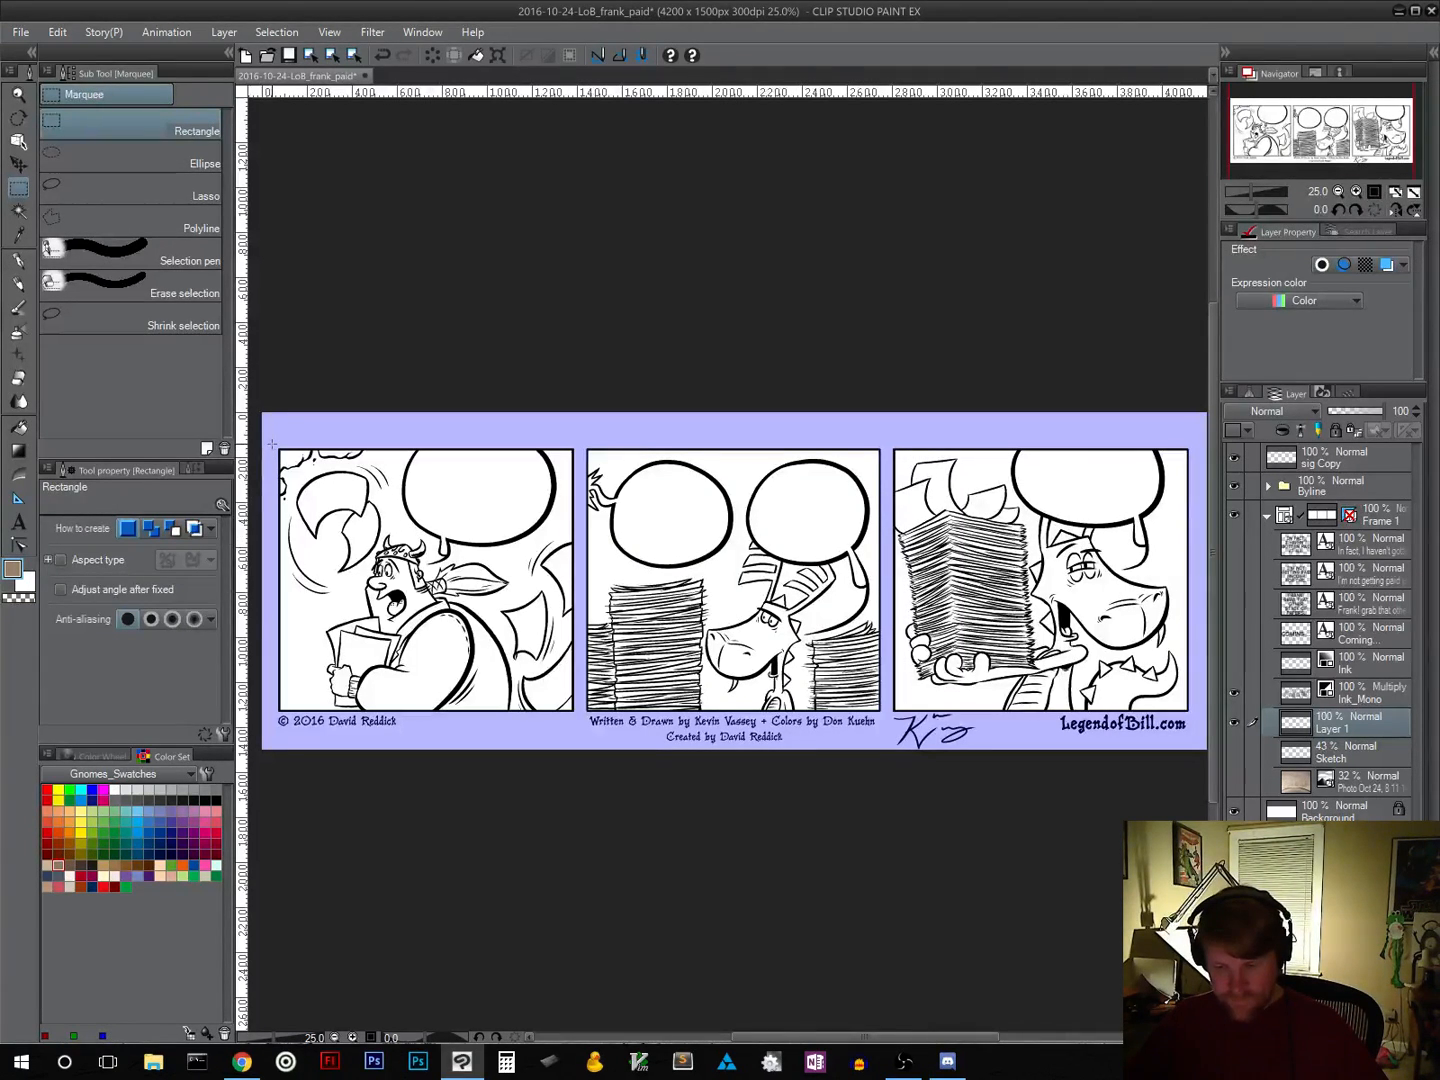
{"action": "left_click_drag", "start_coordinate": [272, 440], "coordinate": [1193, 722]}
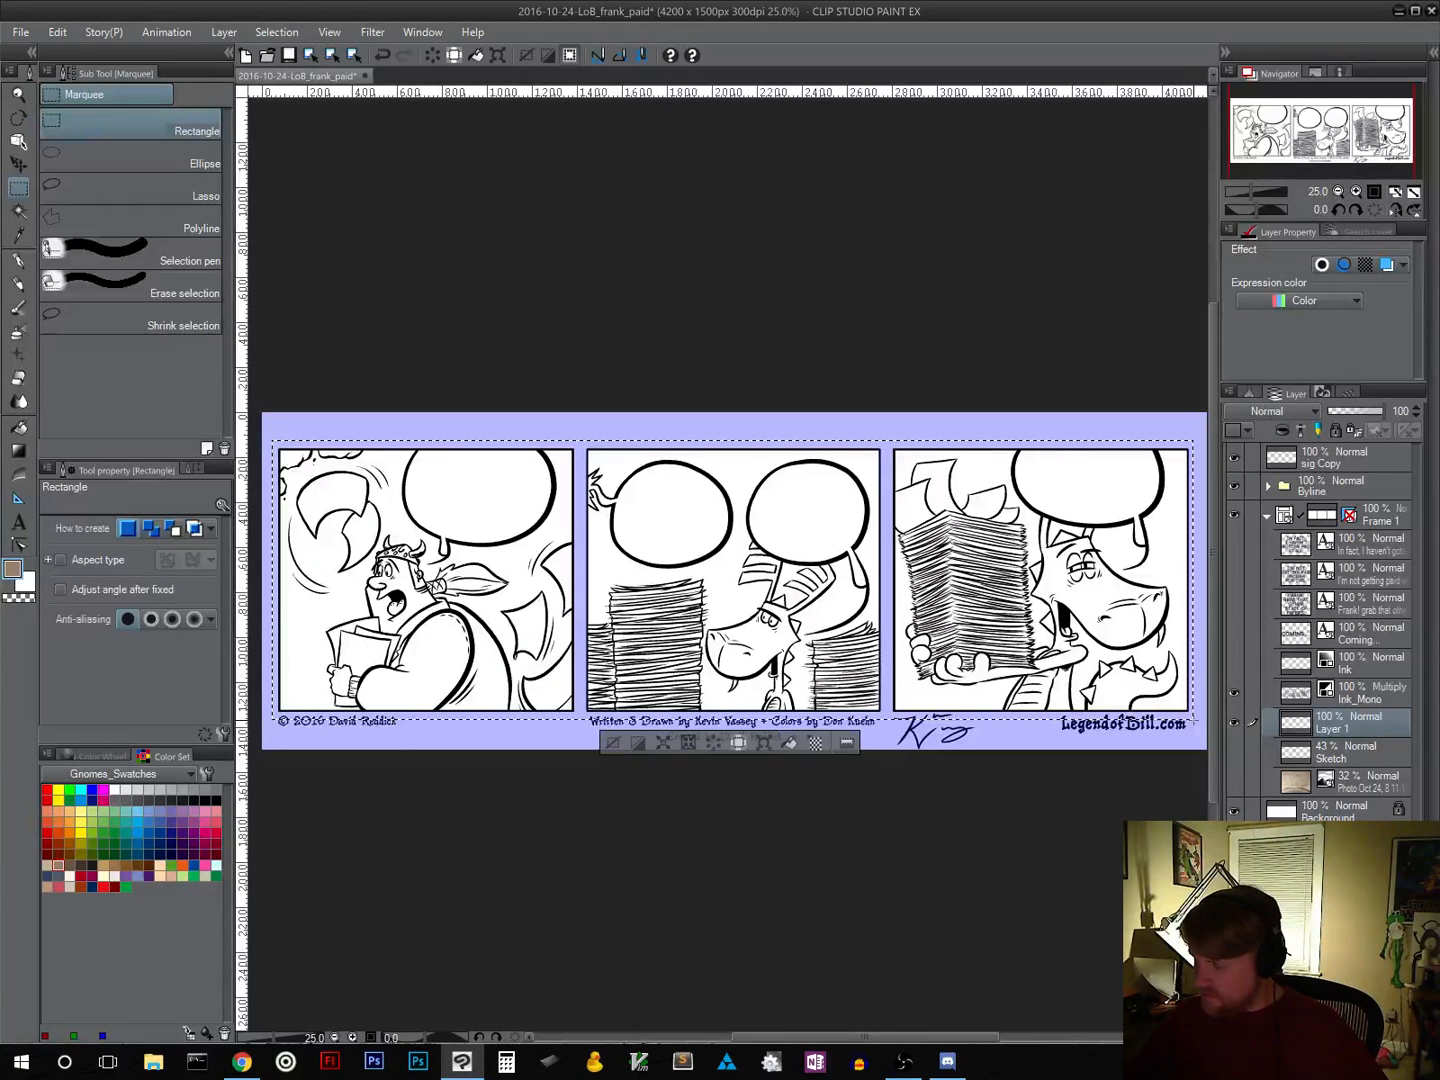
{"action": "left_click", "coordinate": [791, 743]}
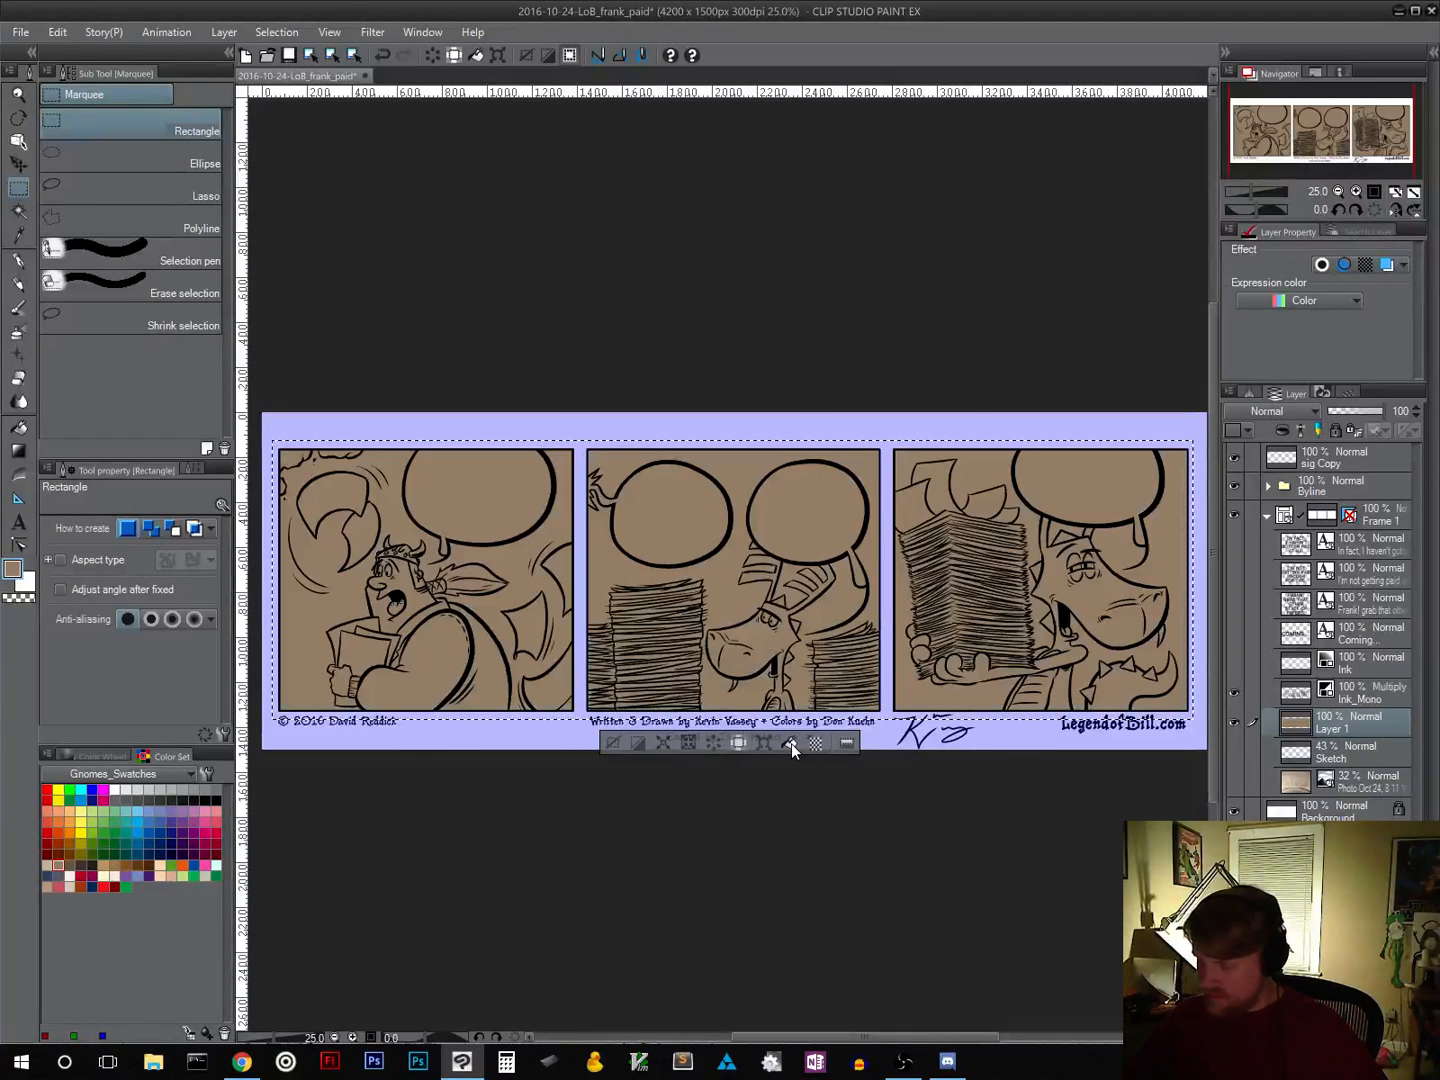
{"action": "left_click", "coordinate": [616, 743]}
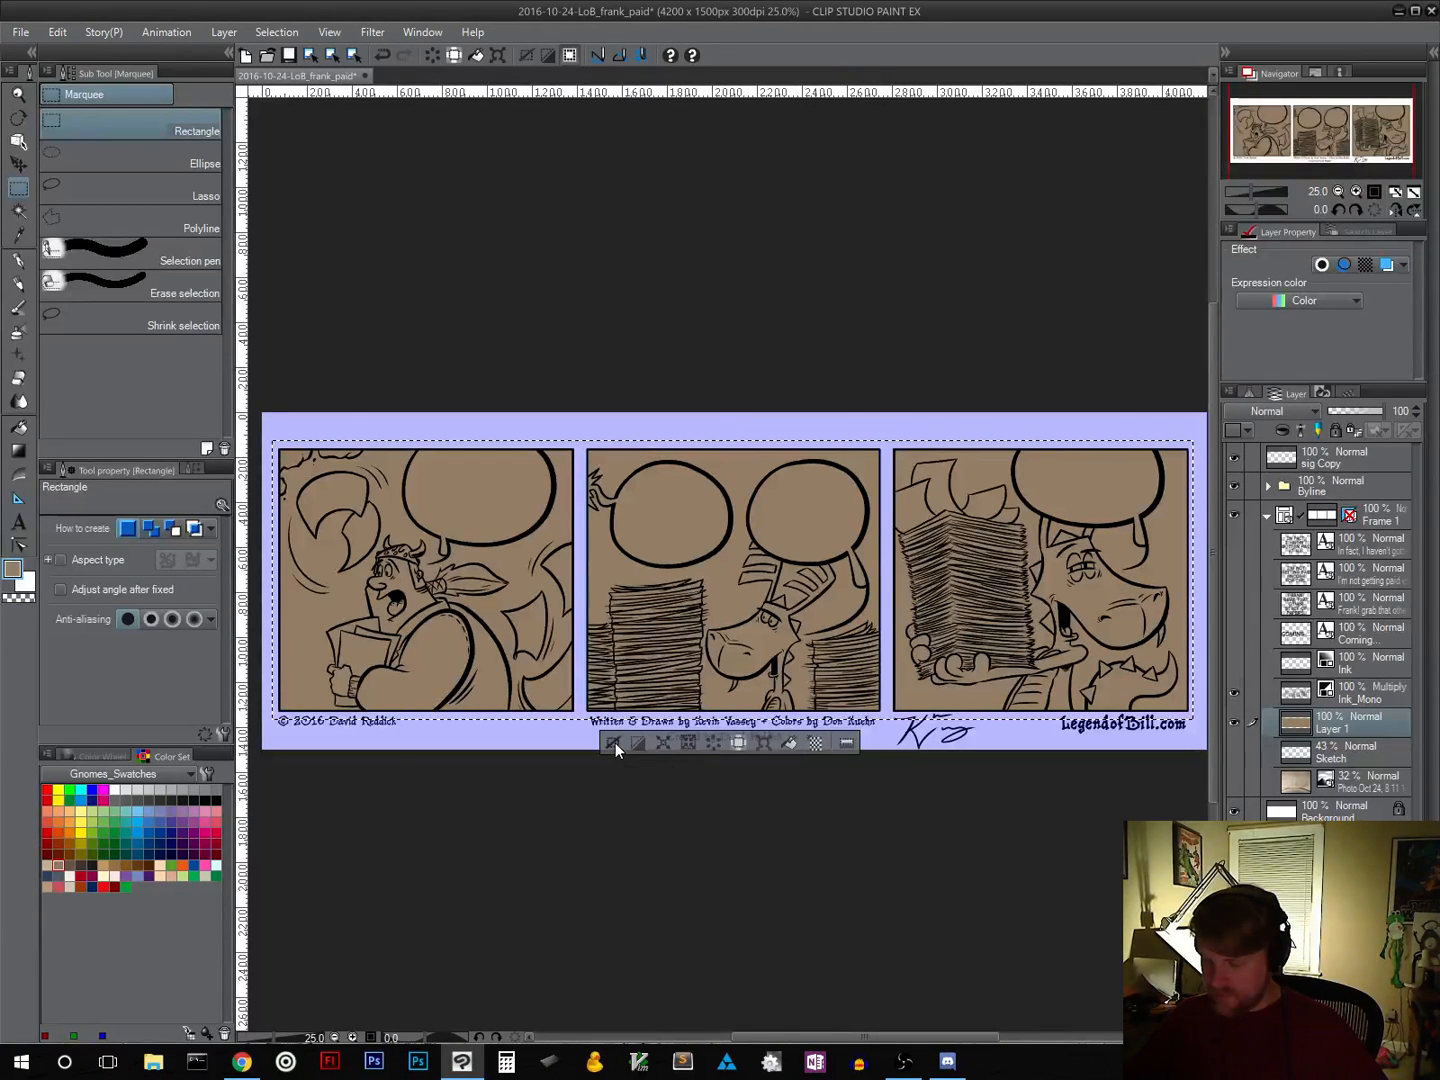
Step: Fill a rectangular selection enclosing all three panels with light tan on Layer 1 and deselect
{"action": "left_click", "coordinate": [49, 864]}
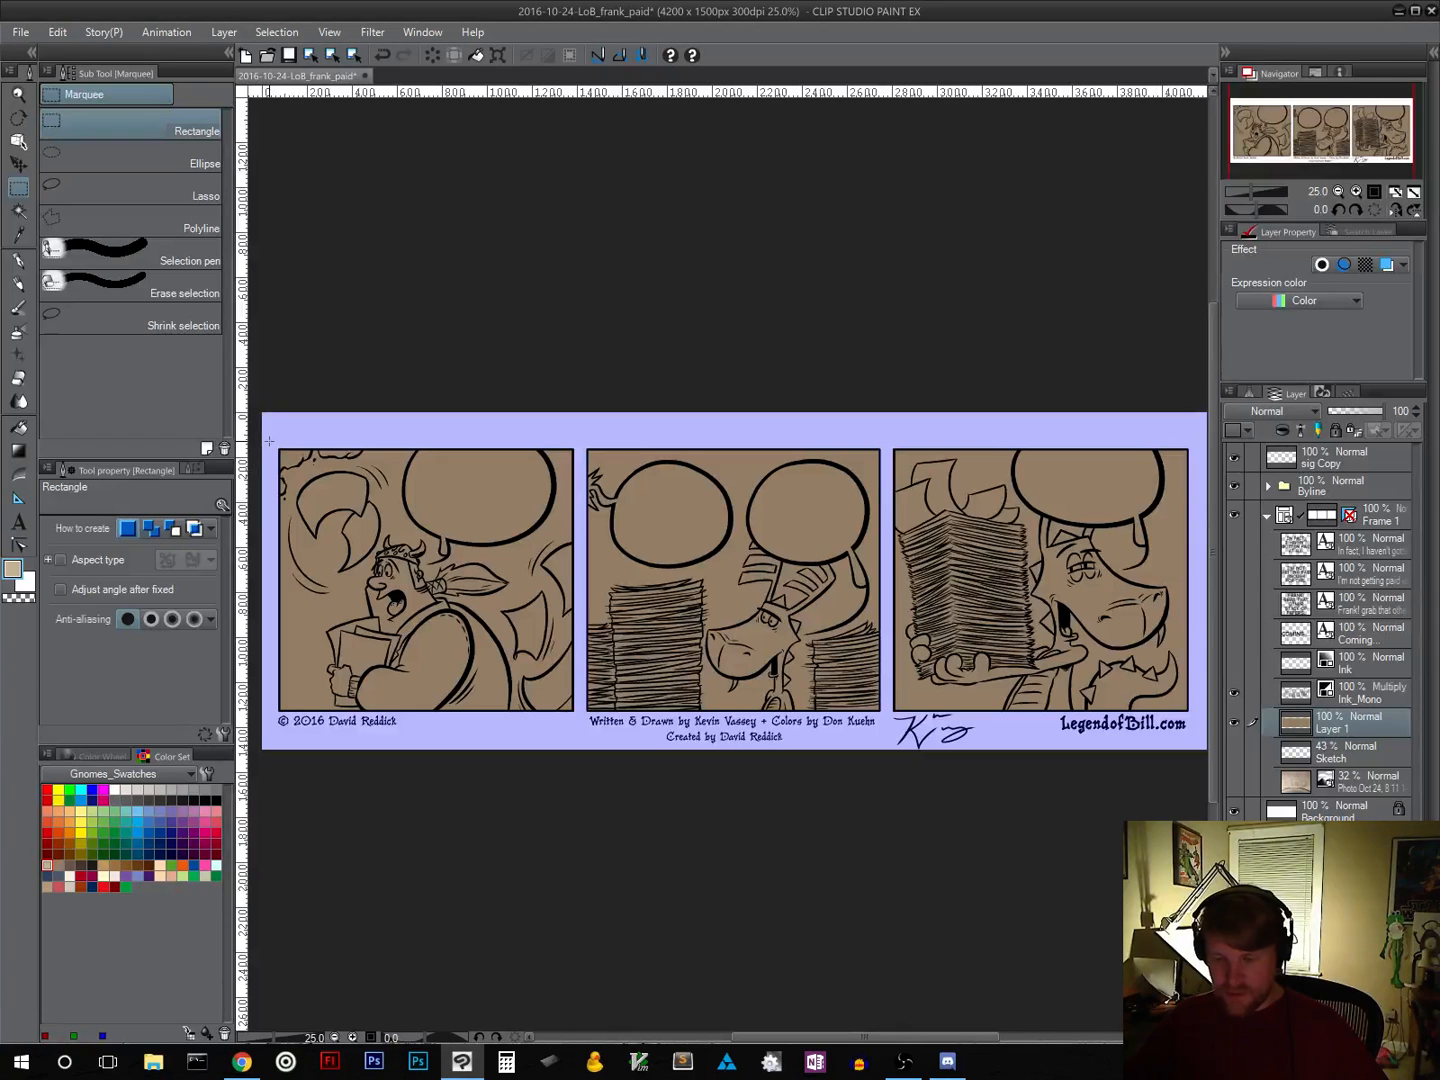
{"action": "left_click_drag", "start_coordinate": [268, 441], "coordinate": [1201, 727]}
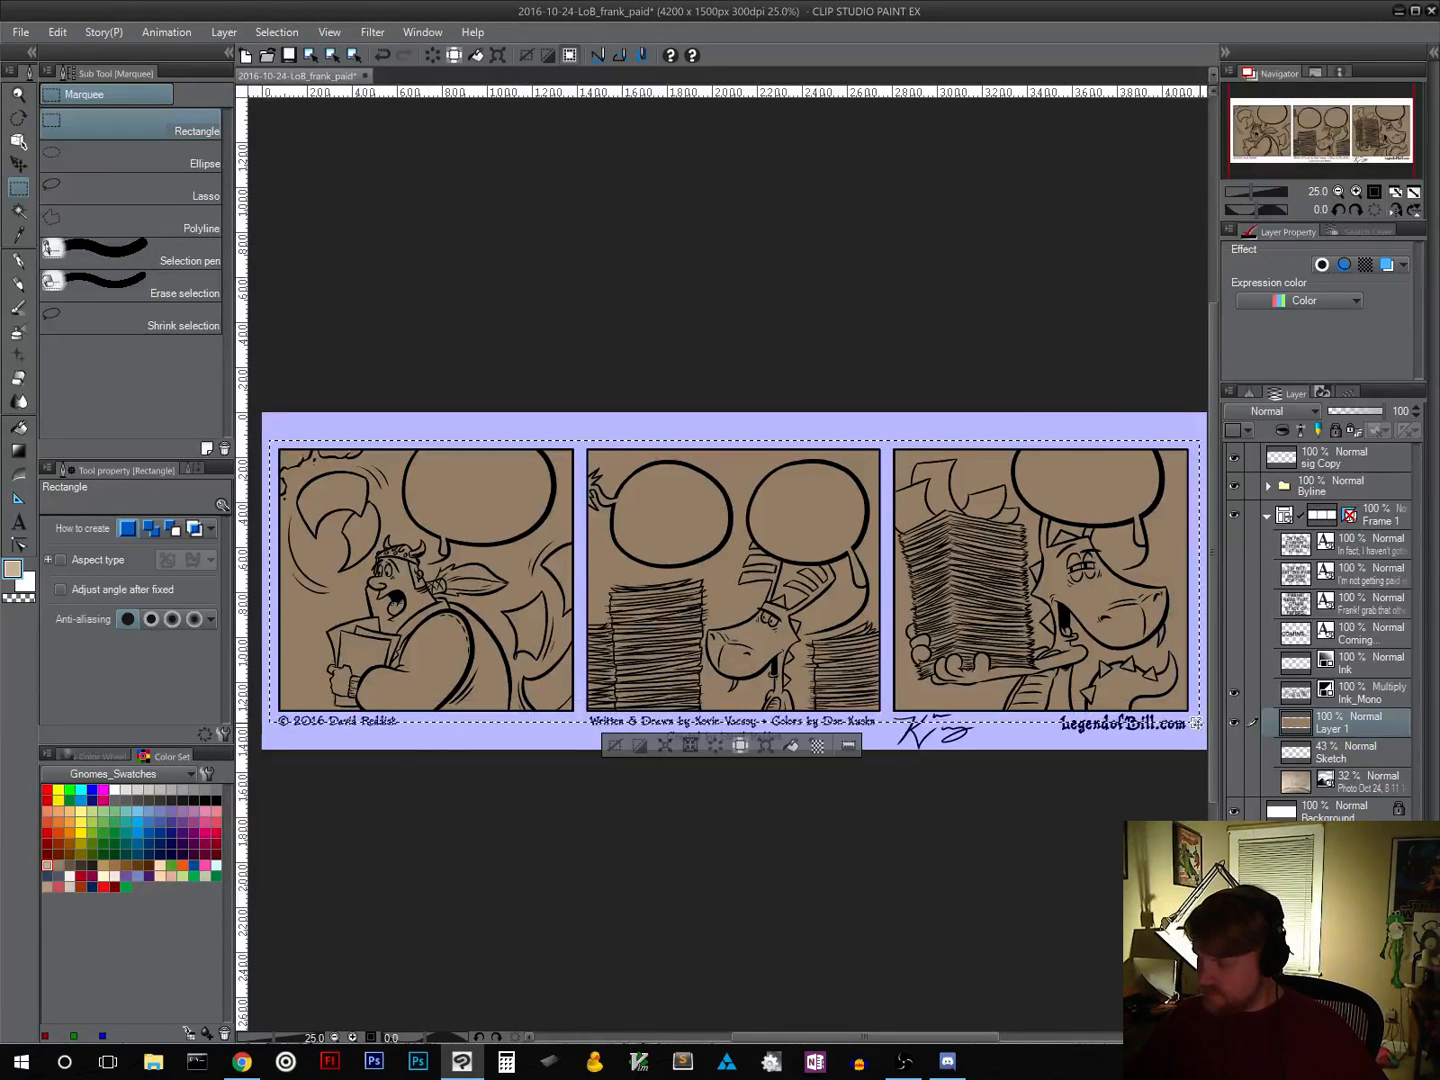
{"action": "left_click", "coordinate": [792, 744]}
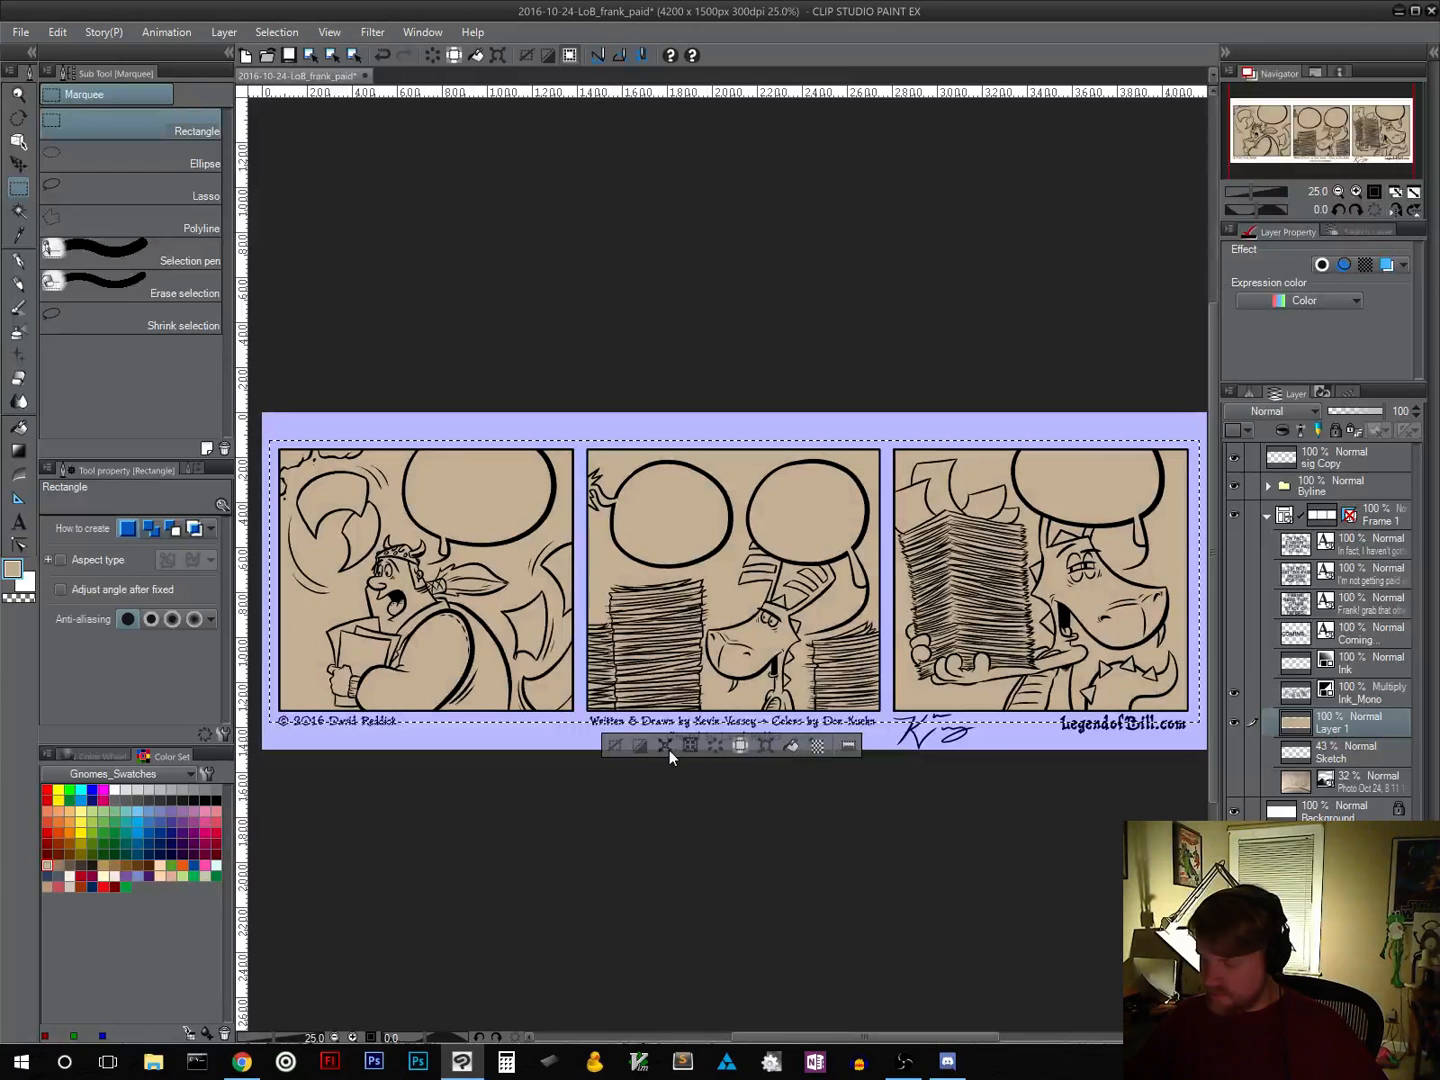
{"action": "left_click", "coordinate": [609, 744]}
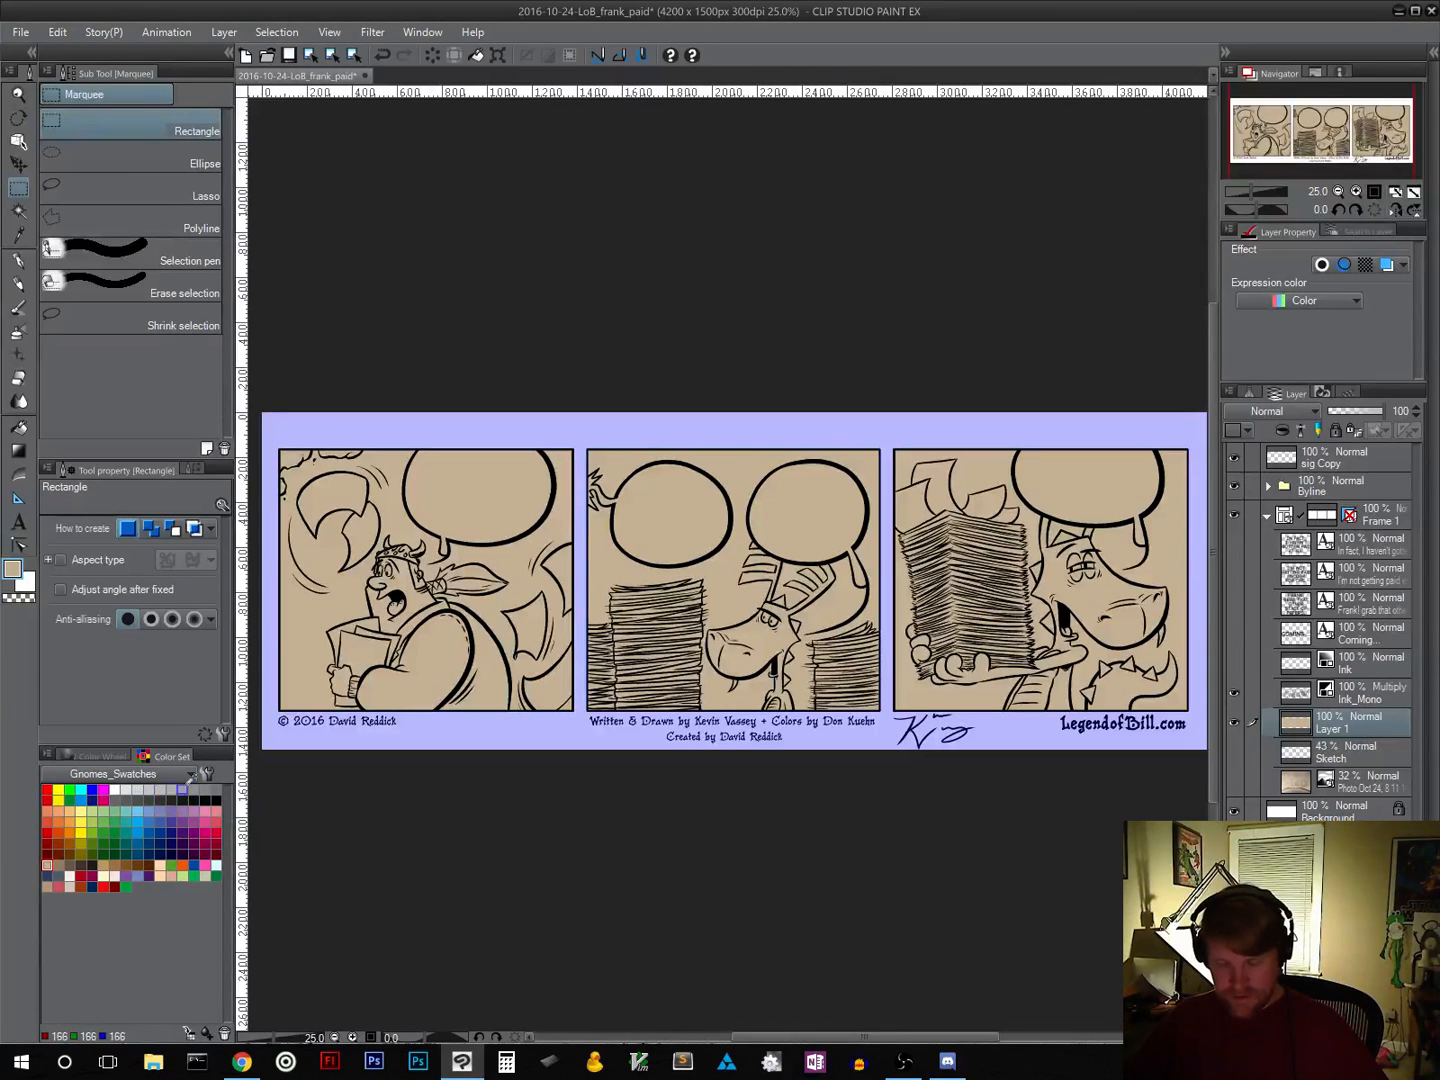
Step: Fill the four speech balloons with white, using the Refer other layers fill with Close gap enabled
{"action": "left_click", "coordinate": [218, 789]}
{"action": "left_click", "coordinate": [19, 427]}
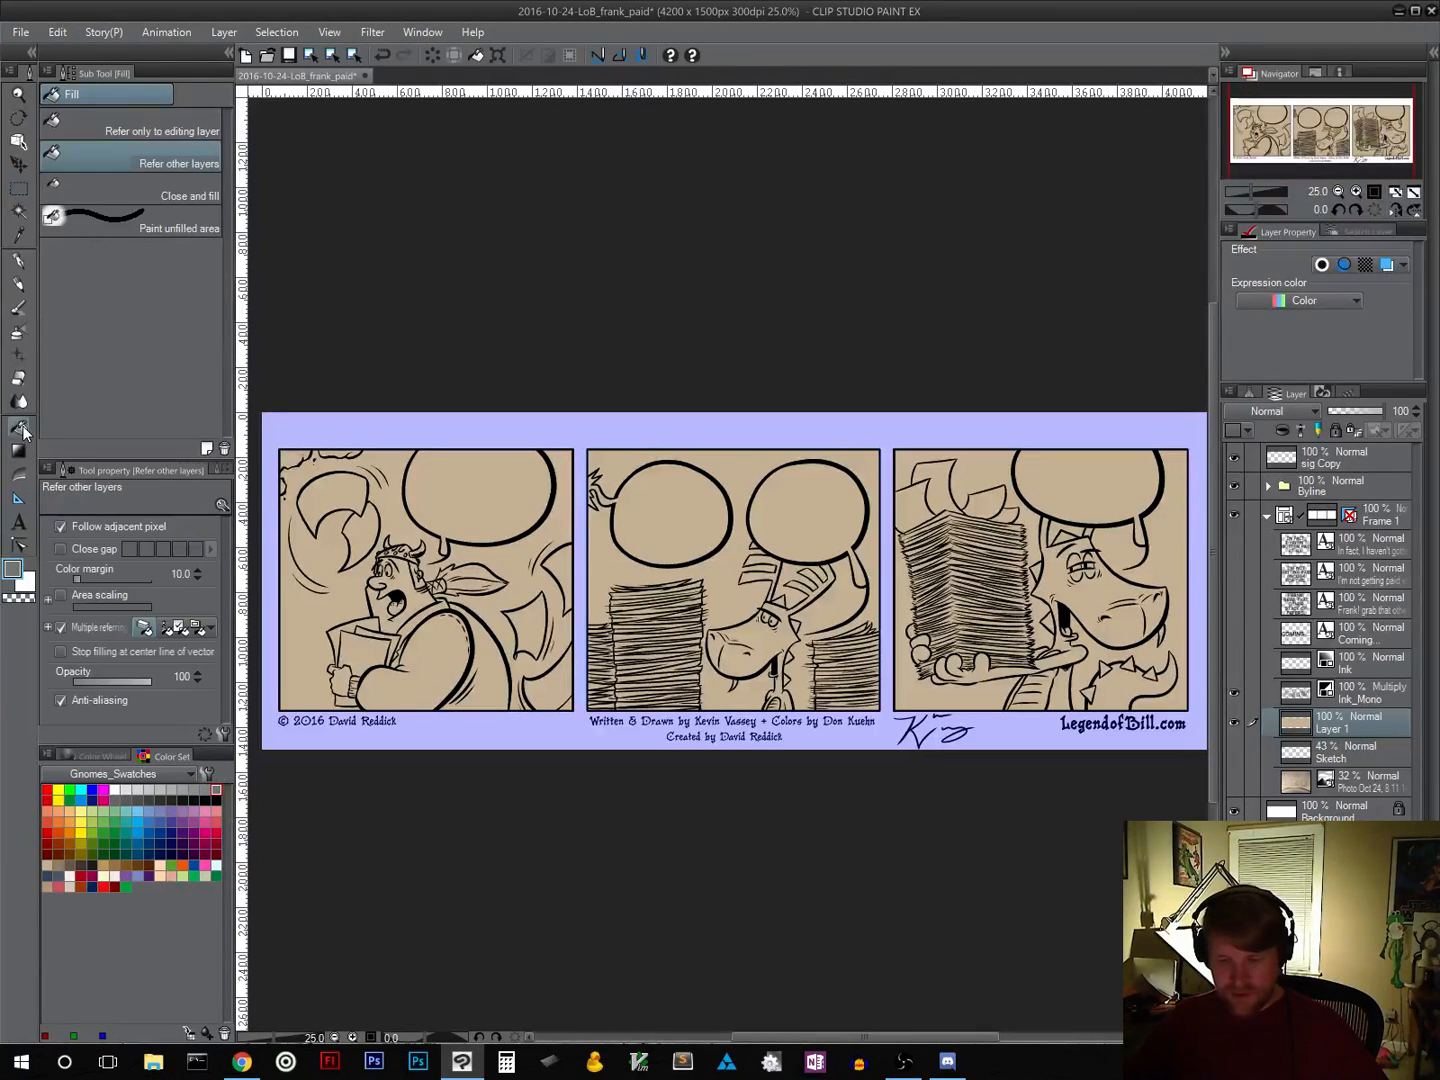
{"action": "left_click", "coordinate": [61, 549]}
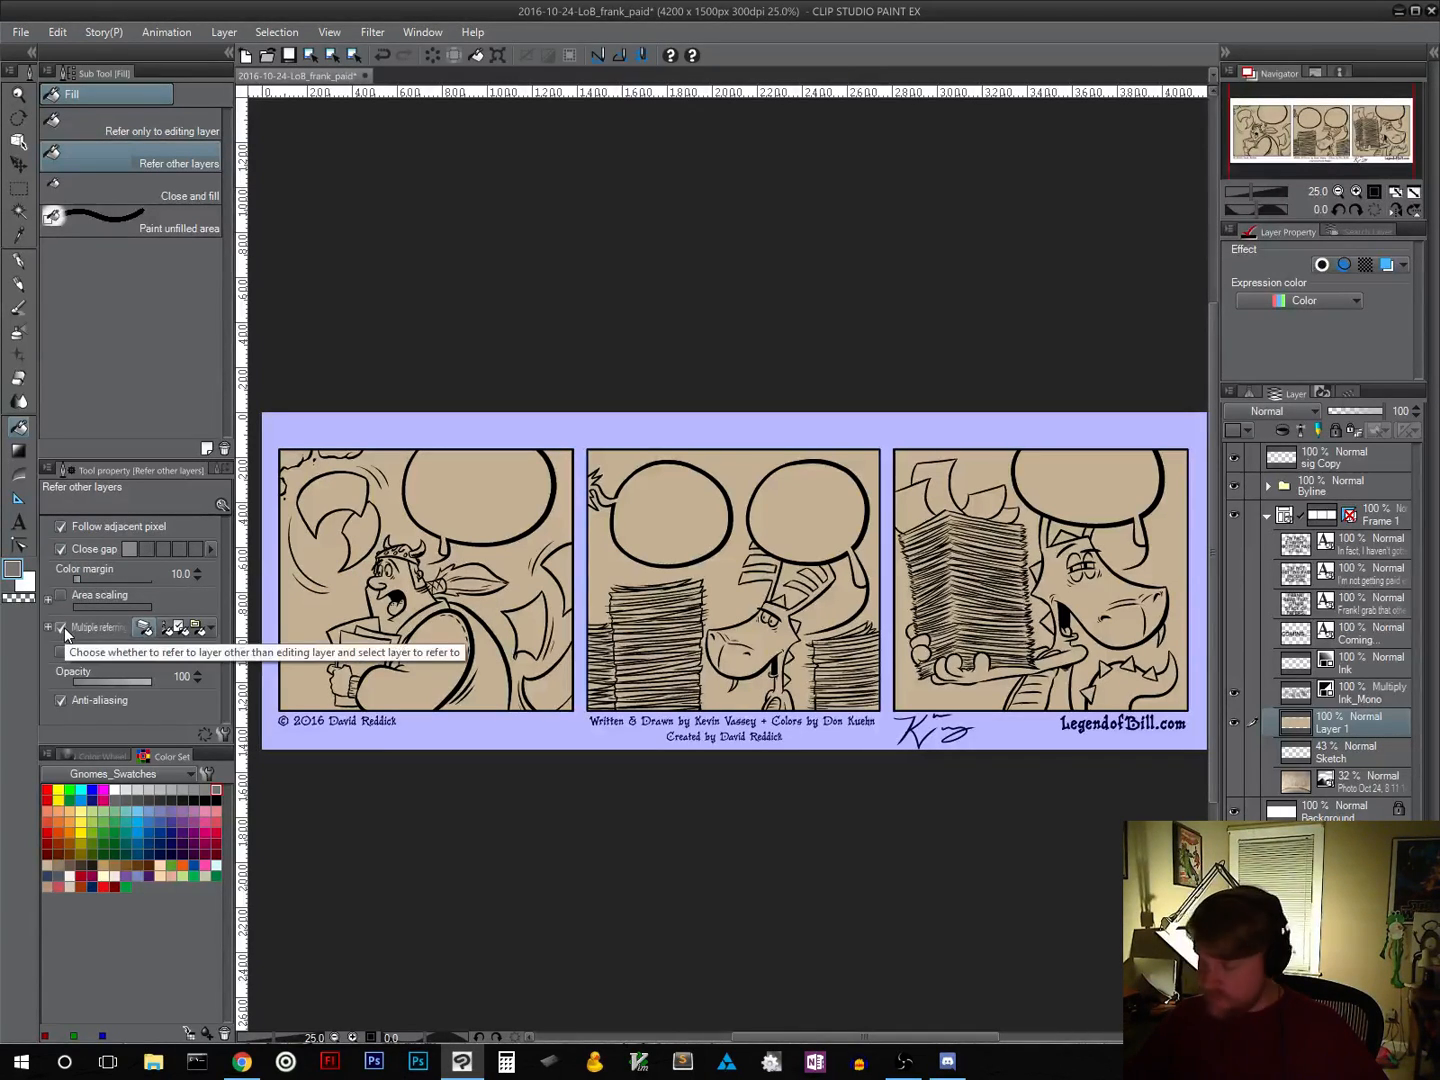
{"action": "left_click", "coordinate": [27, 583]}
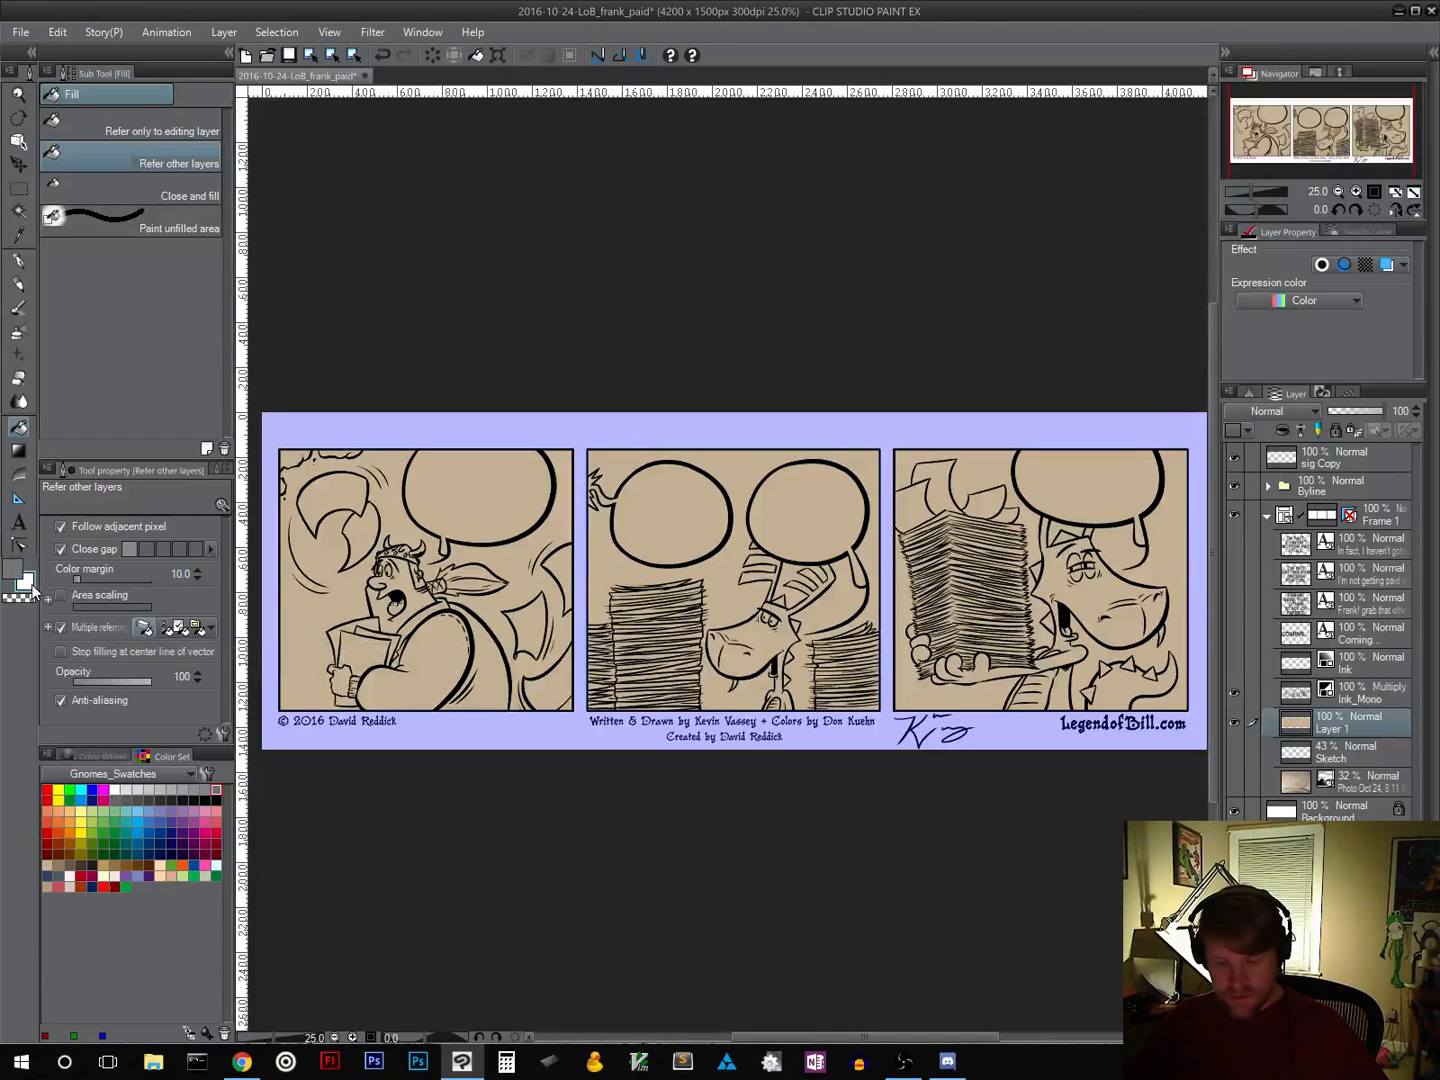
{"action": "left_click", "coordinate": [450, 482]}
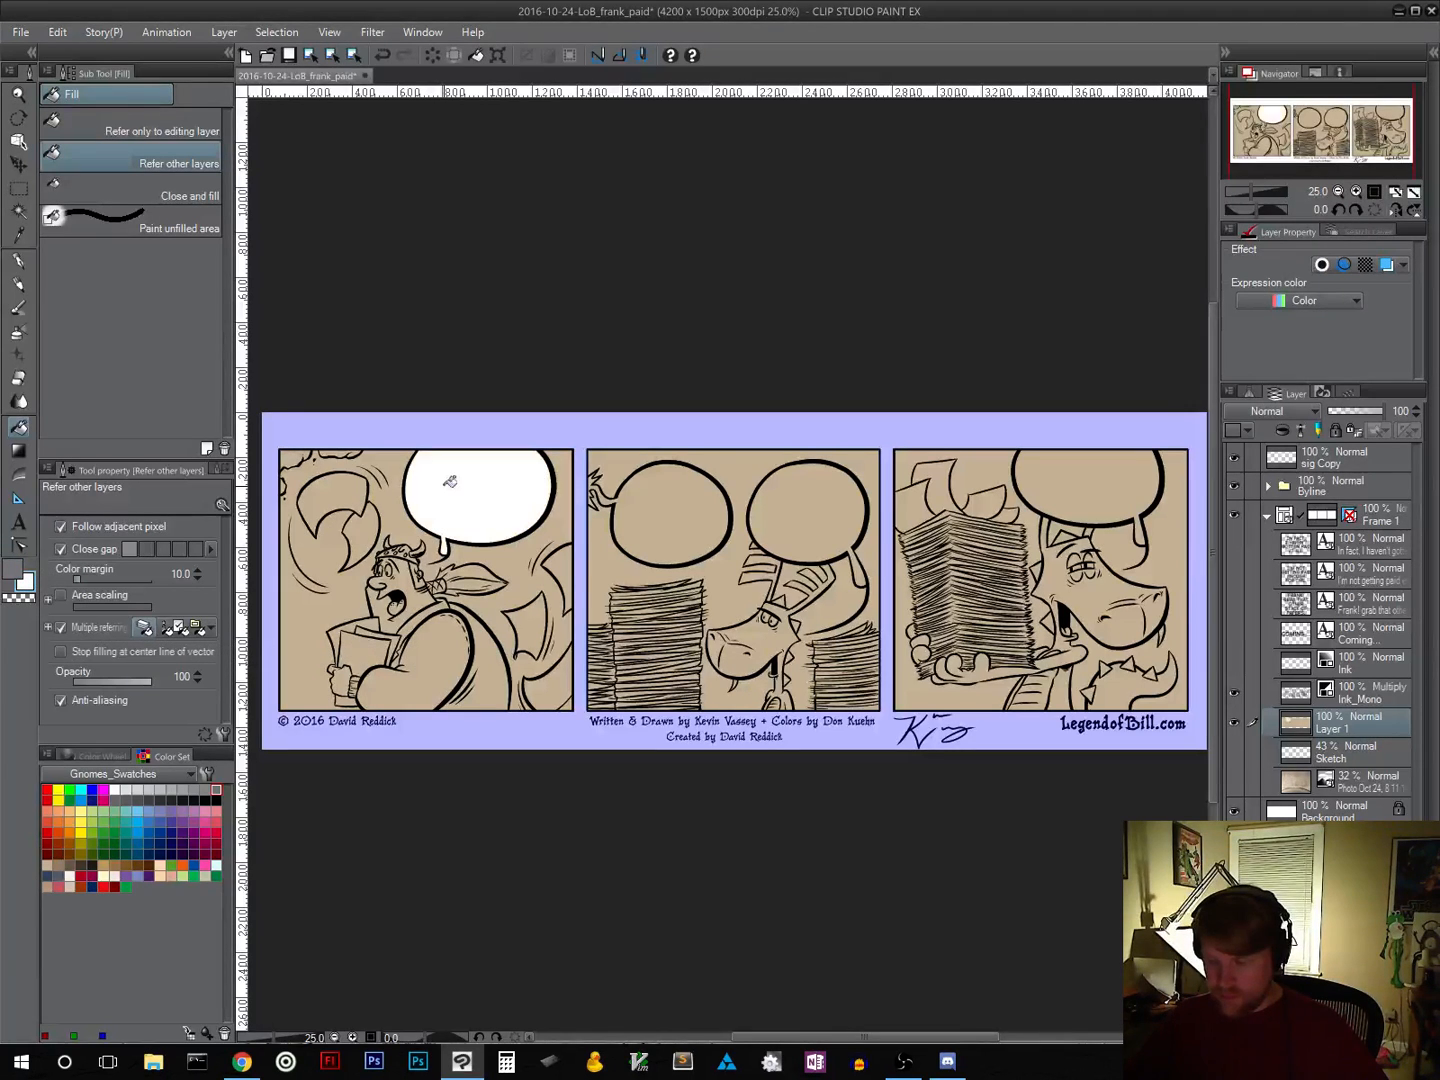
{"action": "left_click", "coordinate": [666, 502]}
{"action": "left_click", "coordinate": [776, 504]}
{"action": "left_click", "coordinate": [1068, 477]}
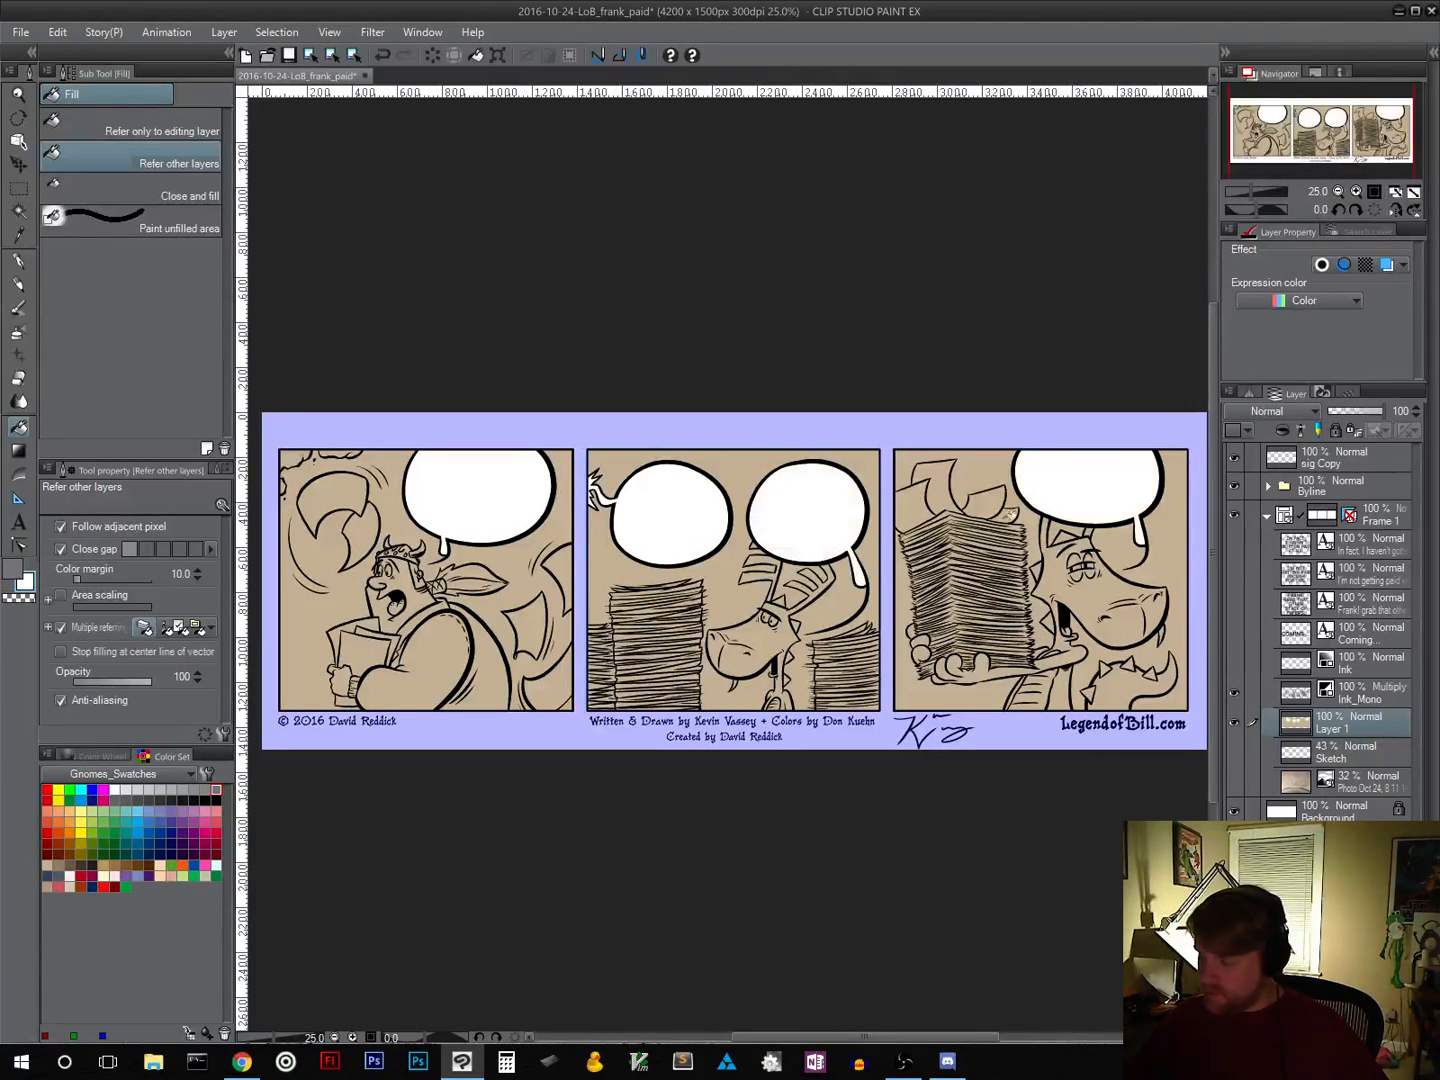
Step: Fill the Viking's eyes and both helmet horns in the first panel with white
{"action": "scroll", "coordinate": [382, 568], "scroll_direction": "up", "scroll_amount": 6}
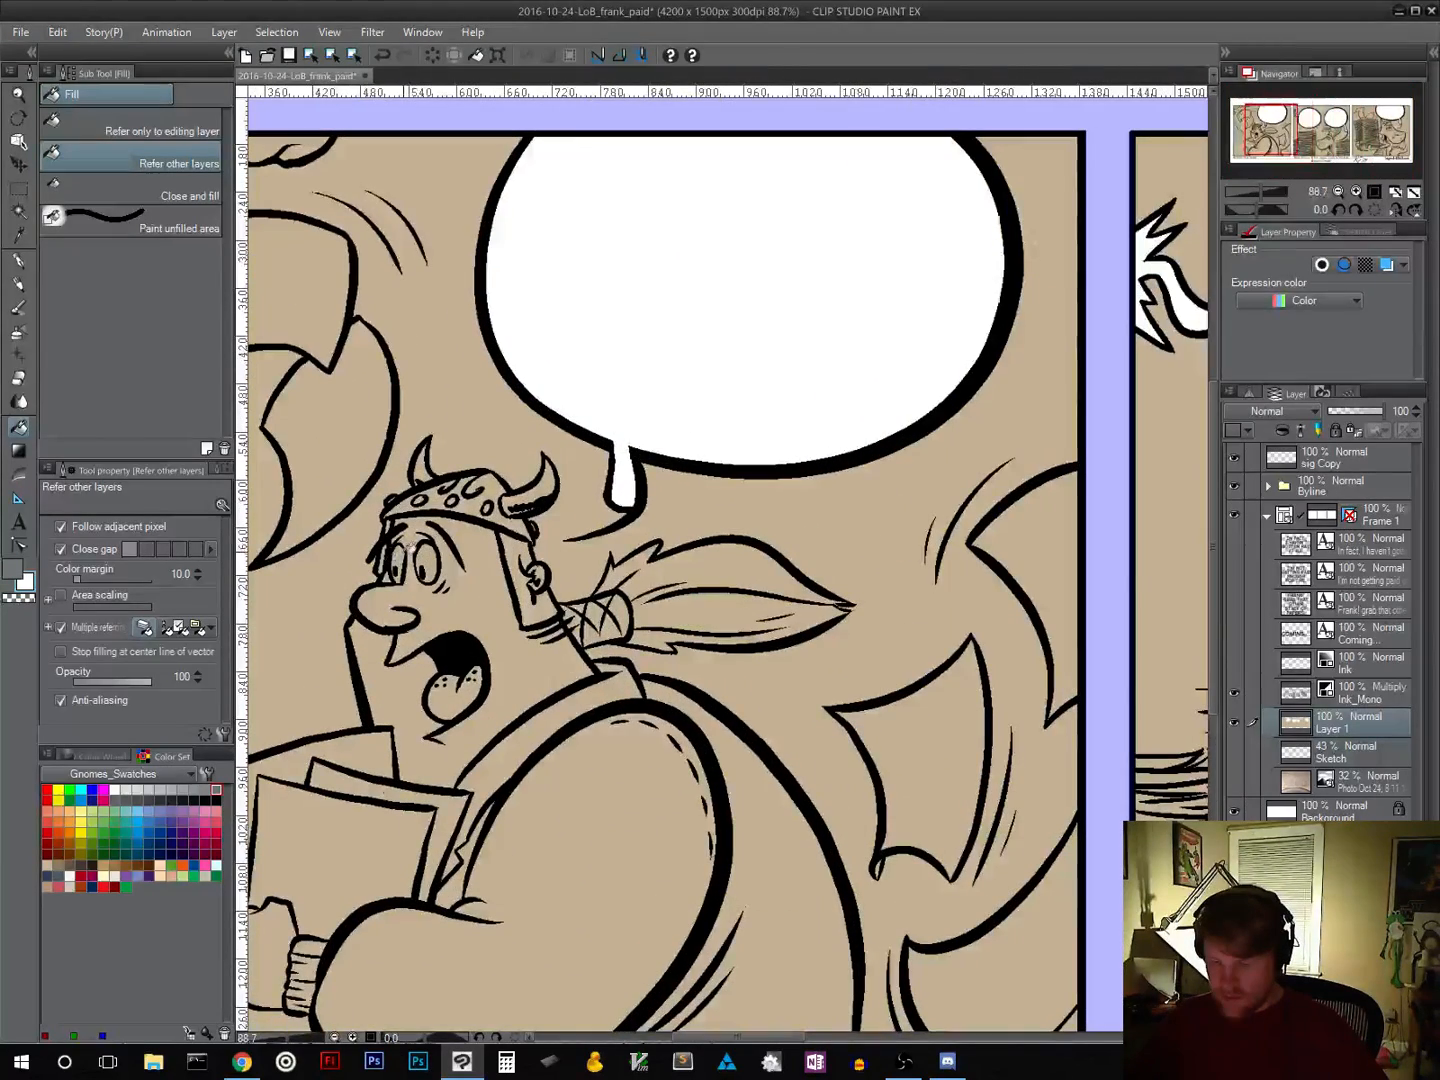
{"action": "left_click", "coordinate": [406, 549]}
{"action": "left_click", "coordinate": [432, 554]}
{"action": "left_click", "coordinate": [429, 465]}
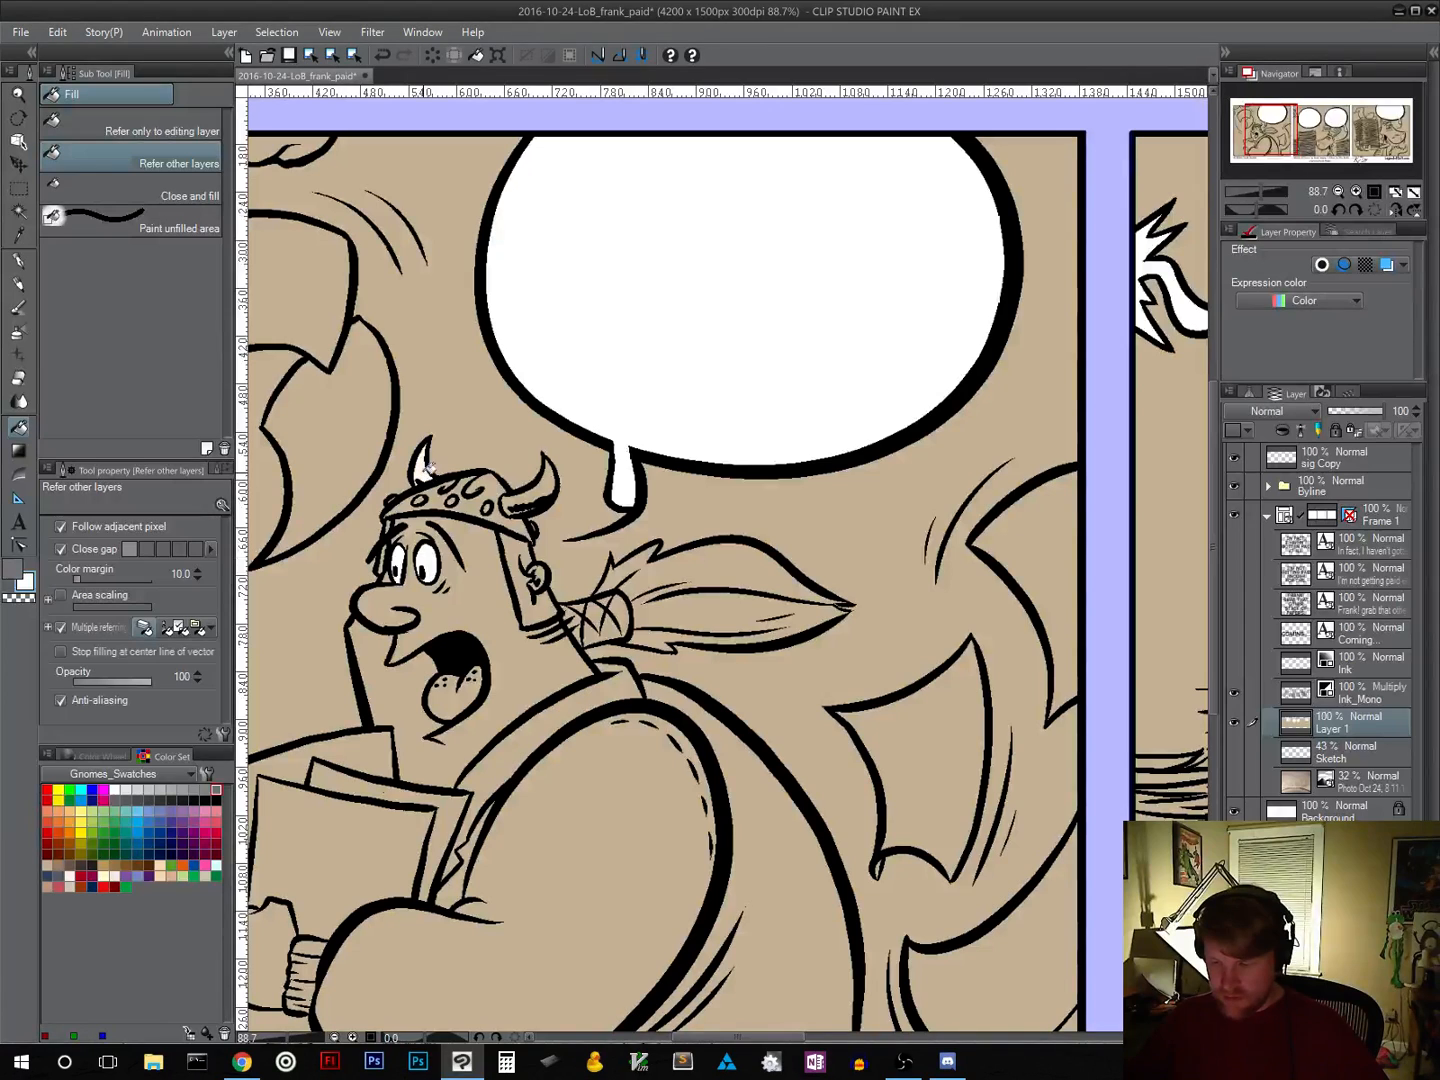
{"action": "left_click", "coordinate": [534, 487]}
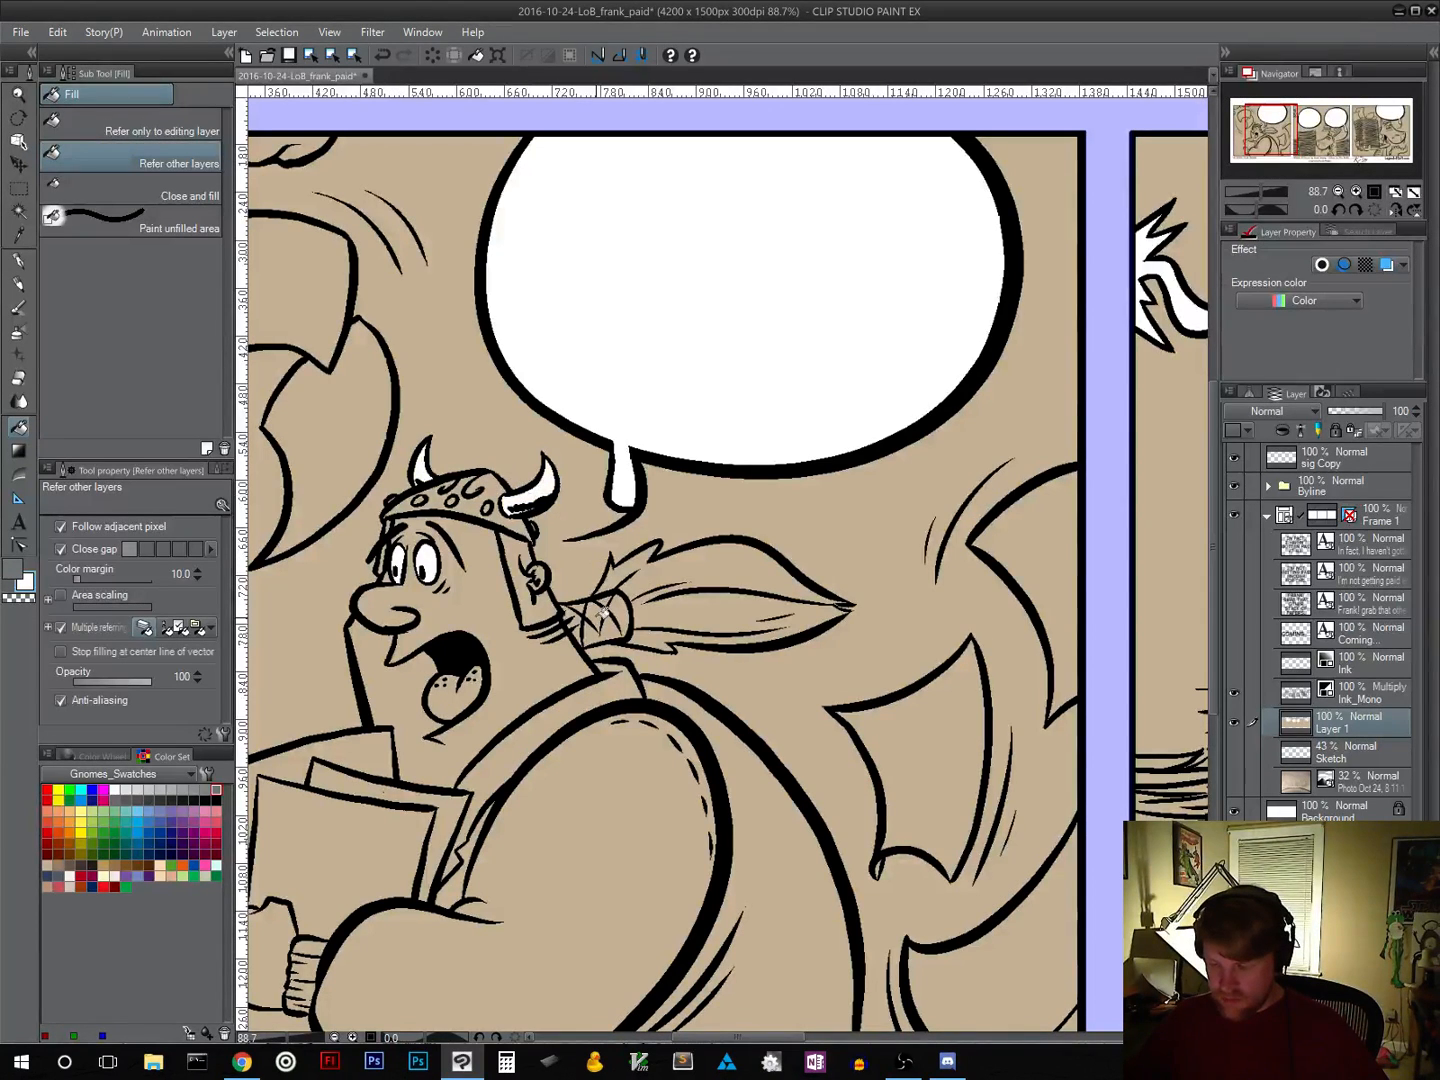
Step: Fill all sections of the criss-crossed wrap around the Viking's ponytail with white
{"action": "left_click", "coordinate": [599, 632]}
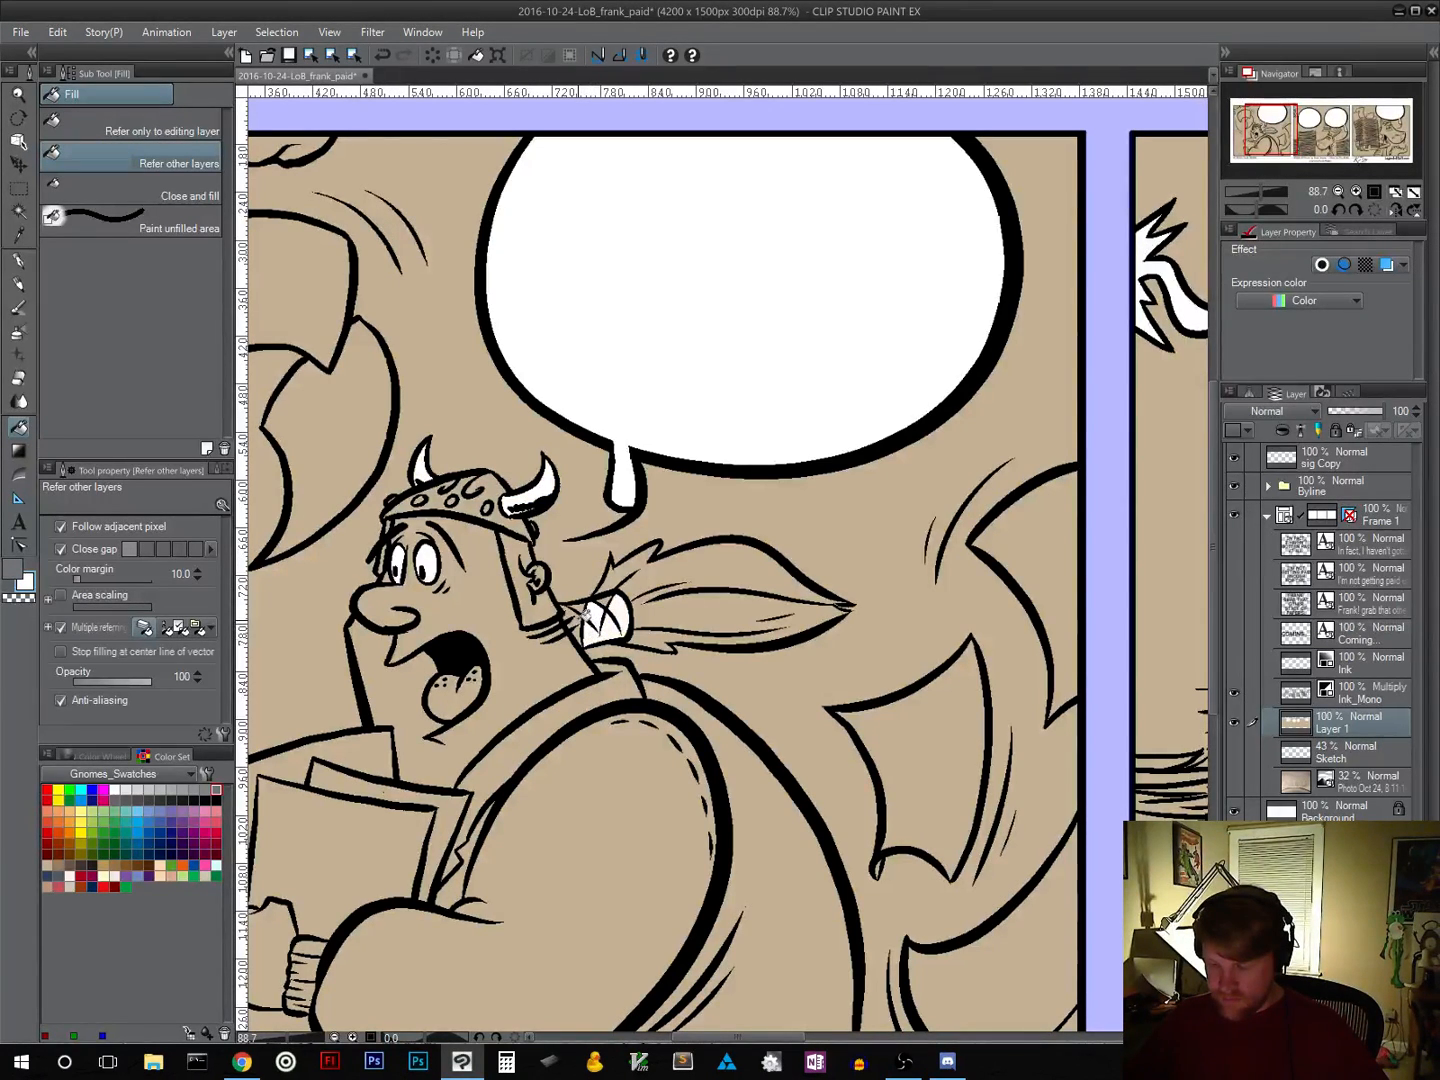
{"action": "left_click", "coordinate": [581, 614]}
{"action": "left_click", "coordinate": [582, 607]}
{"action": "left_click", "coordinate": [583, 625]}
{"action": "left_click", "coordinate": [610, 599]}
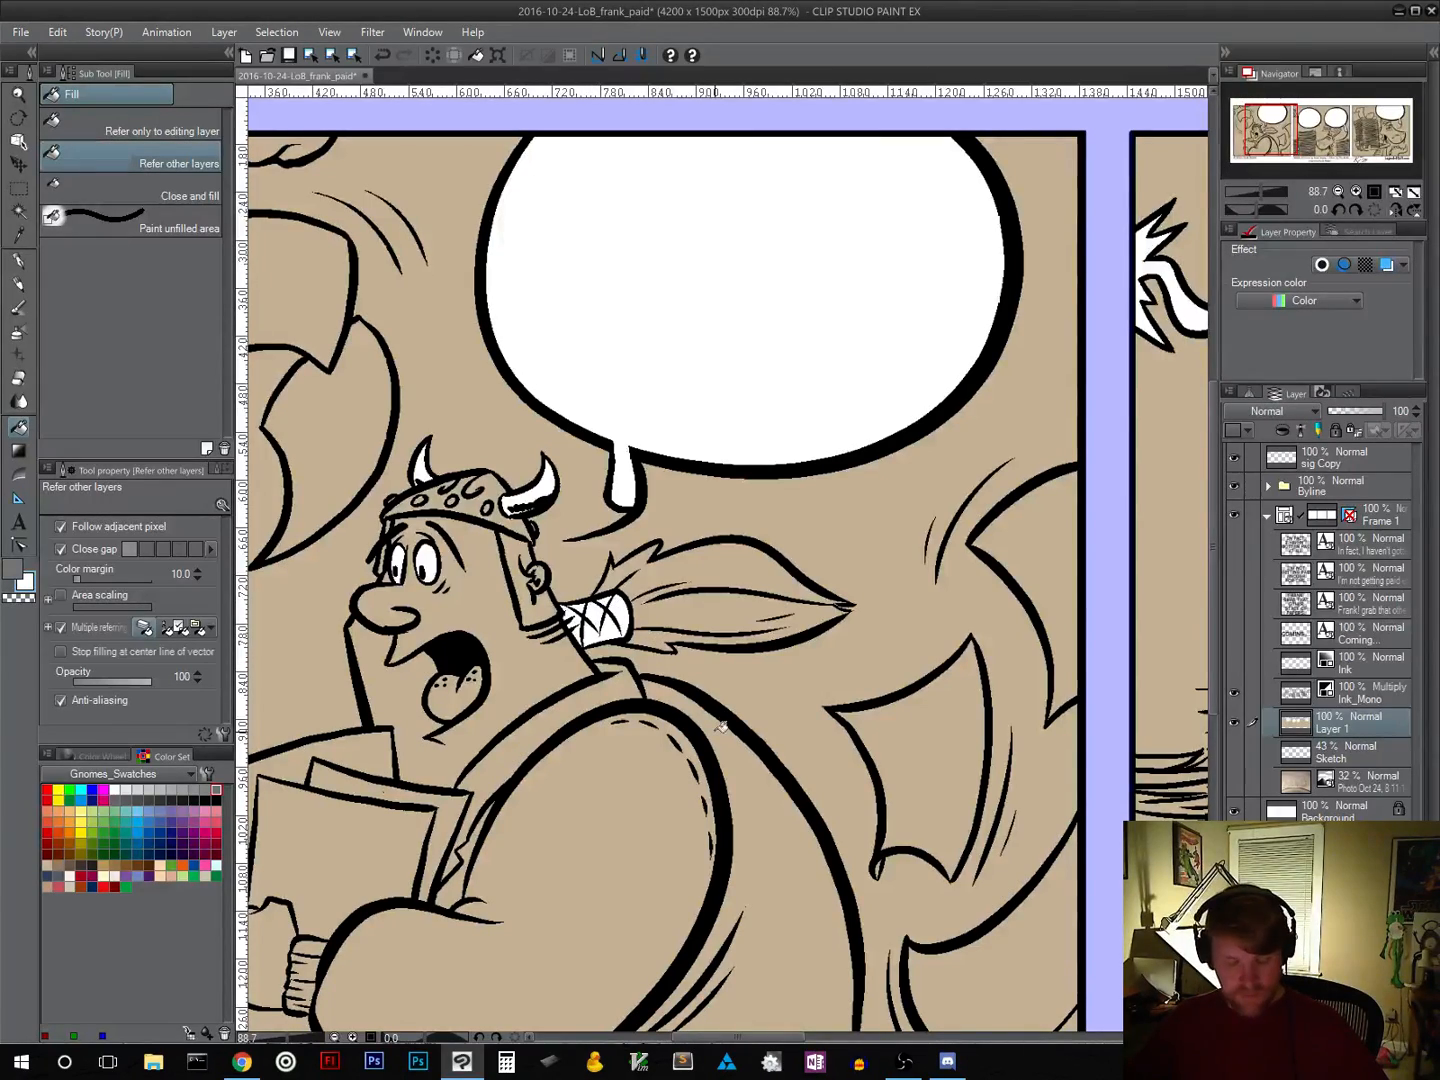
Step: Fill the dragon's eyes and fang in the second panel with white
{"action": "left_click_drag", "start_coordinate": [729, 785], "coordinate": [513, 677]}
{"action": "left_click_drag", "start_coordinate": [1035, 630], "coordinate": [556, 633]}
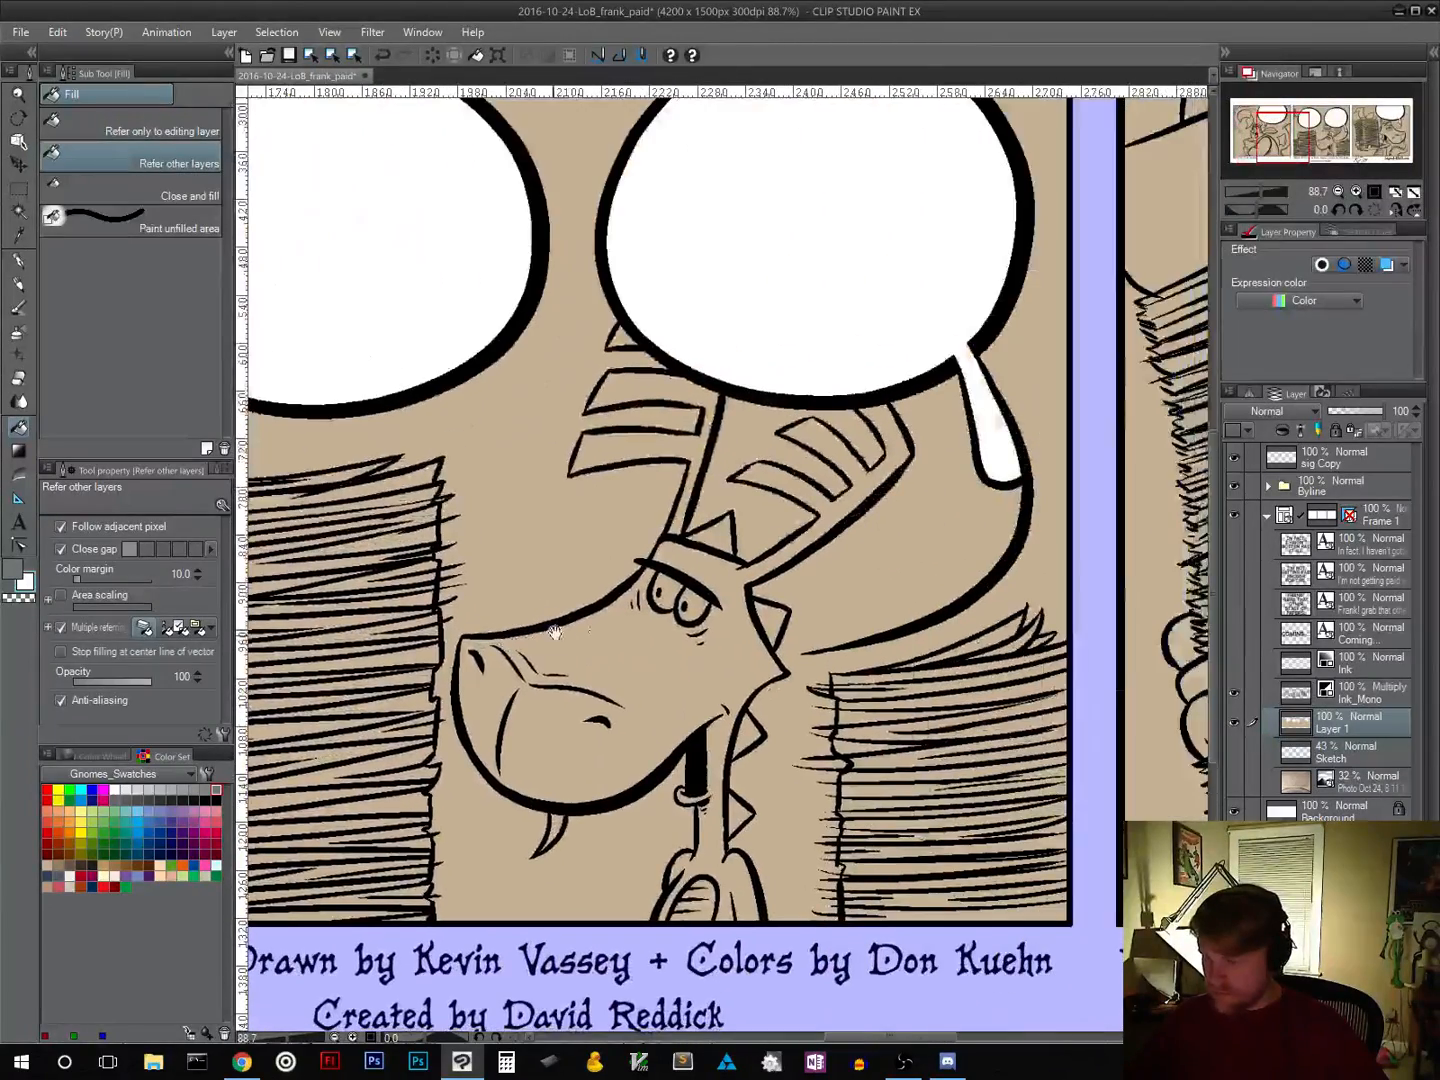
{"action": "left_click", "coordinate": [662, 596]}
{"action": "left_click", "coordinate": [692, 603]}
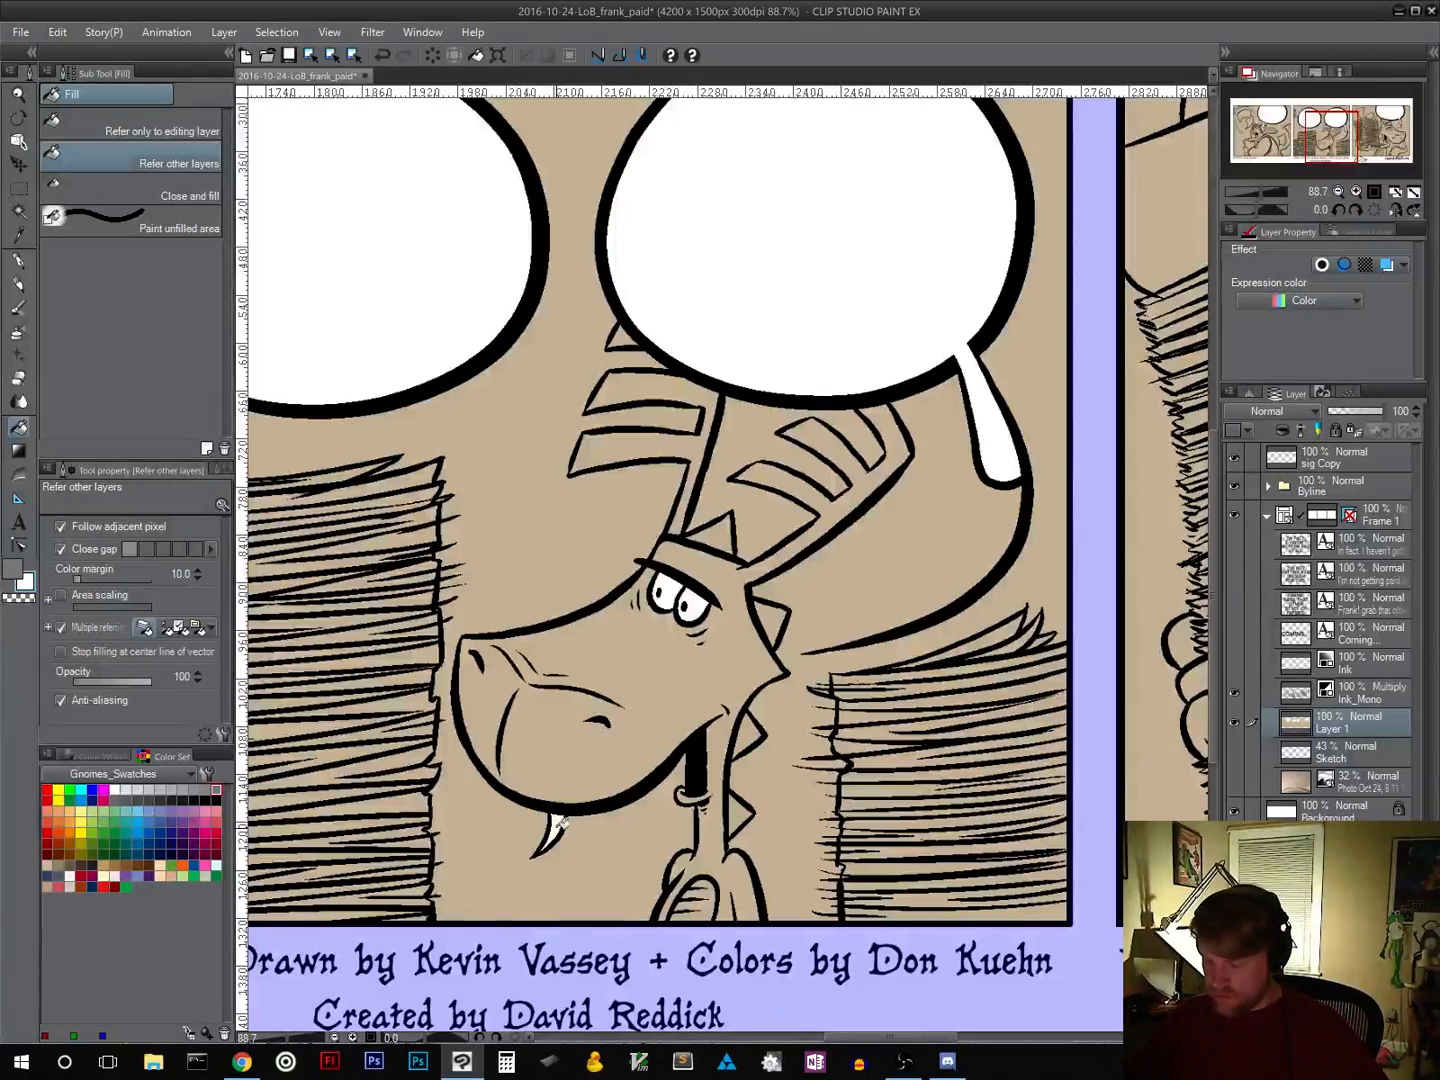
Step: Fill the dragon's fang and the whites of its half-closed eyes in the third panel with white
{"action": "left_click_drag", "start_coordinate": [820, 581], "coordinate": [545, 712]}
{"action": "left_click_drag", "start_coordinate": [813, 703], "coordinate": [546, 611]}
{"action": "left_click_drag", "start_coordinate": [853, 677], "coordinate": [533, 651]}
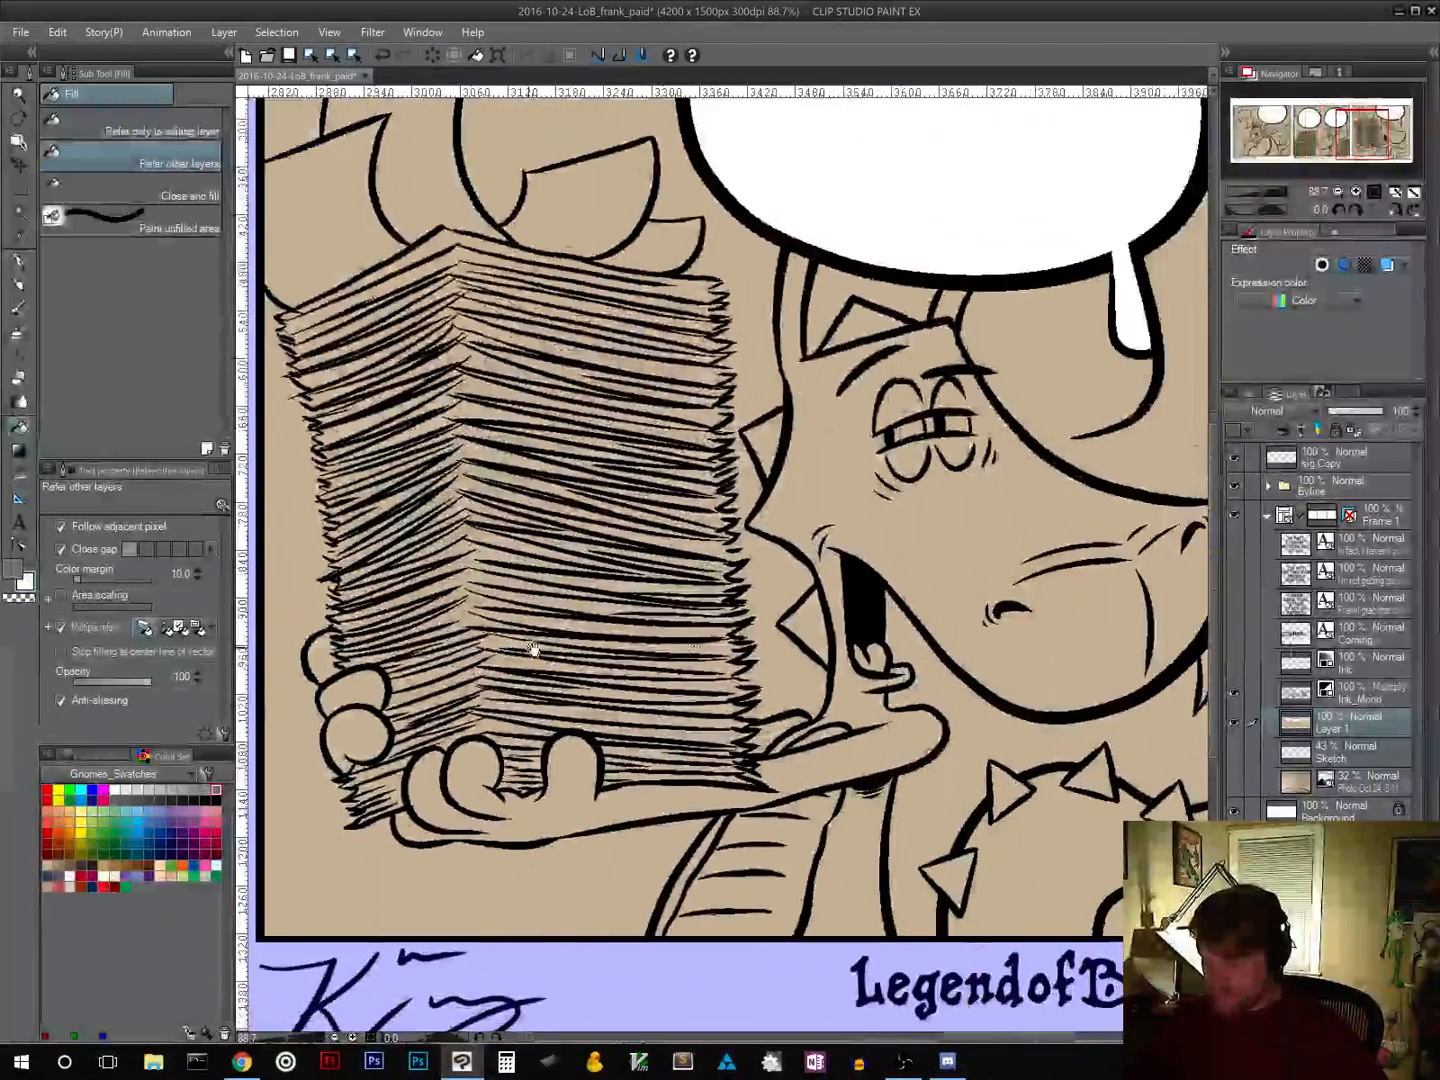
{"action": "left_click_drag", "start_coordinate": [1085, 675], "coordinate": [846, 710]}
{"action": "left_click", "coordinate": [963, 696]}
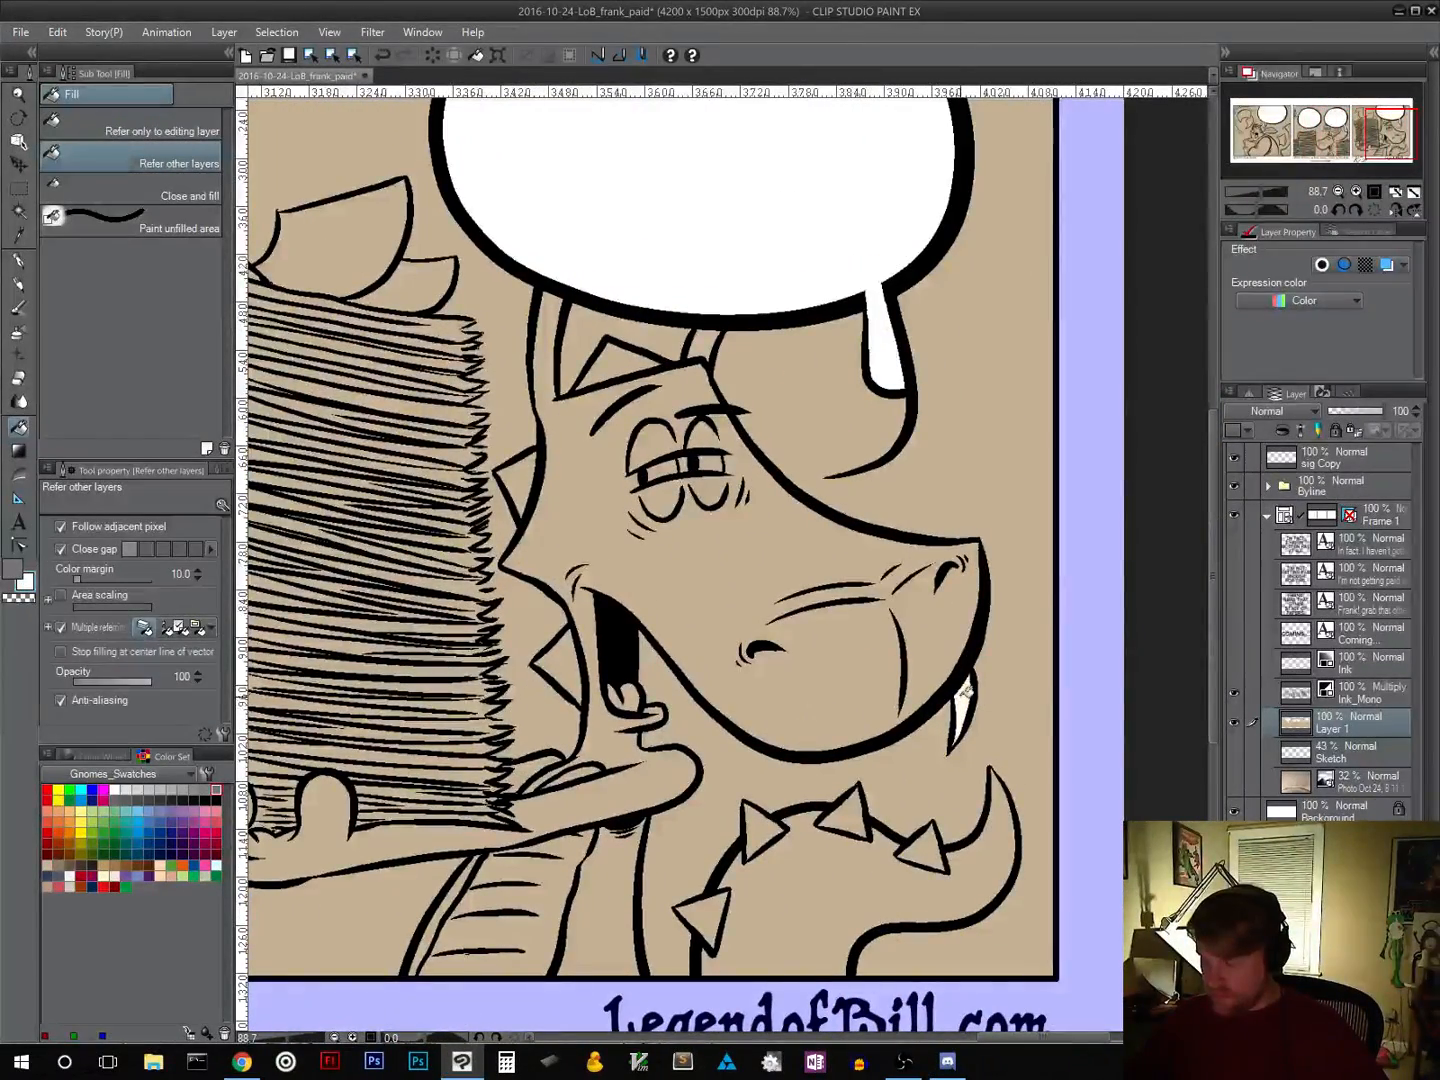
{"action": "left_click", "coordinate": [668, 466]}
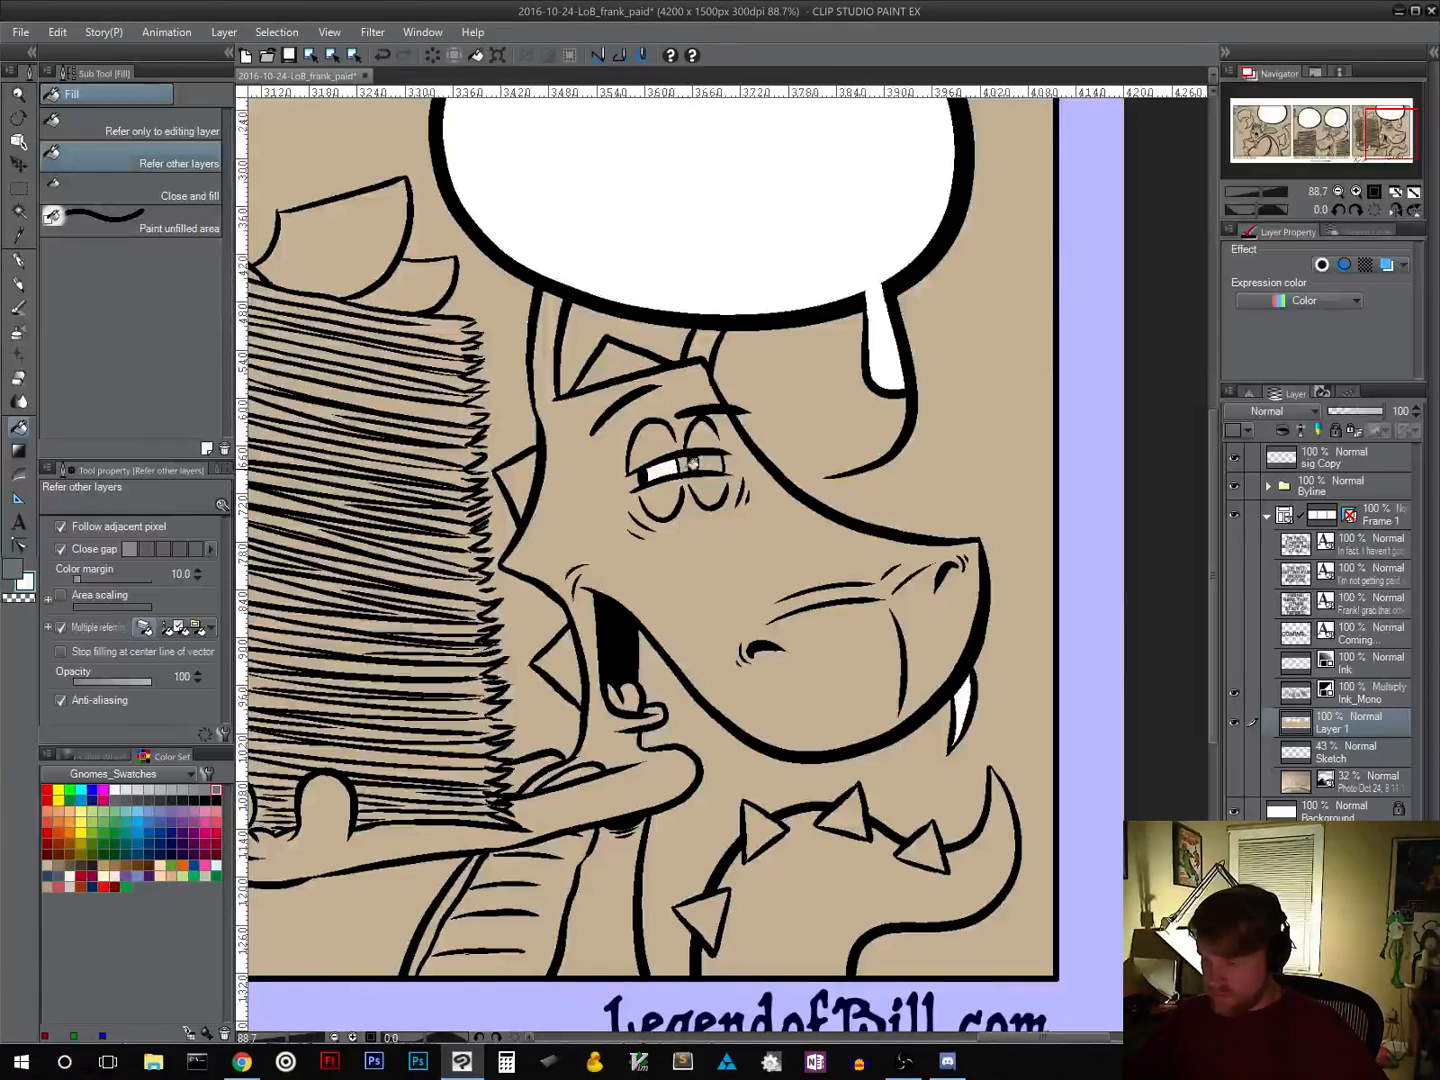
{"action": "left_click", "coordinate": [708, 463]}
{"action": "left_click_drag", "start_coordinate": [690, 572], "coordinate": [816, 594]}
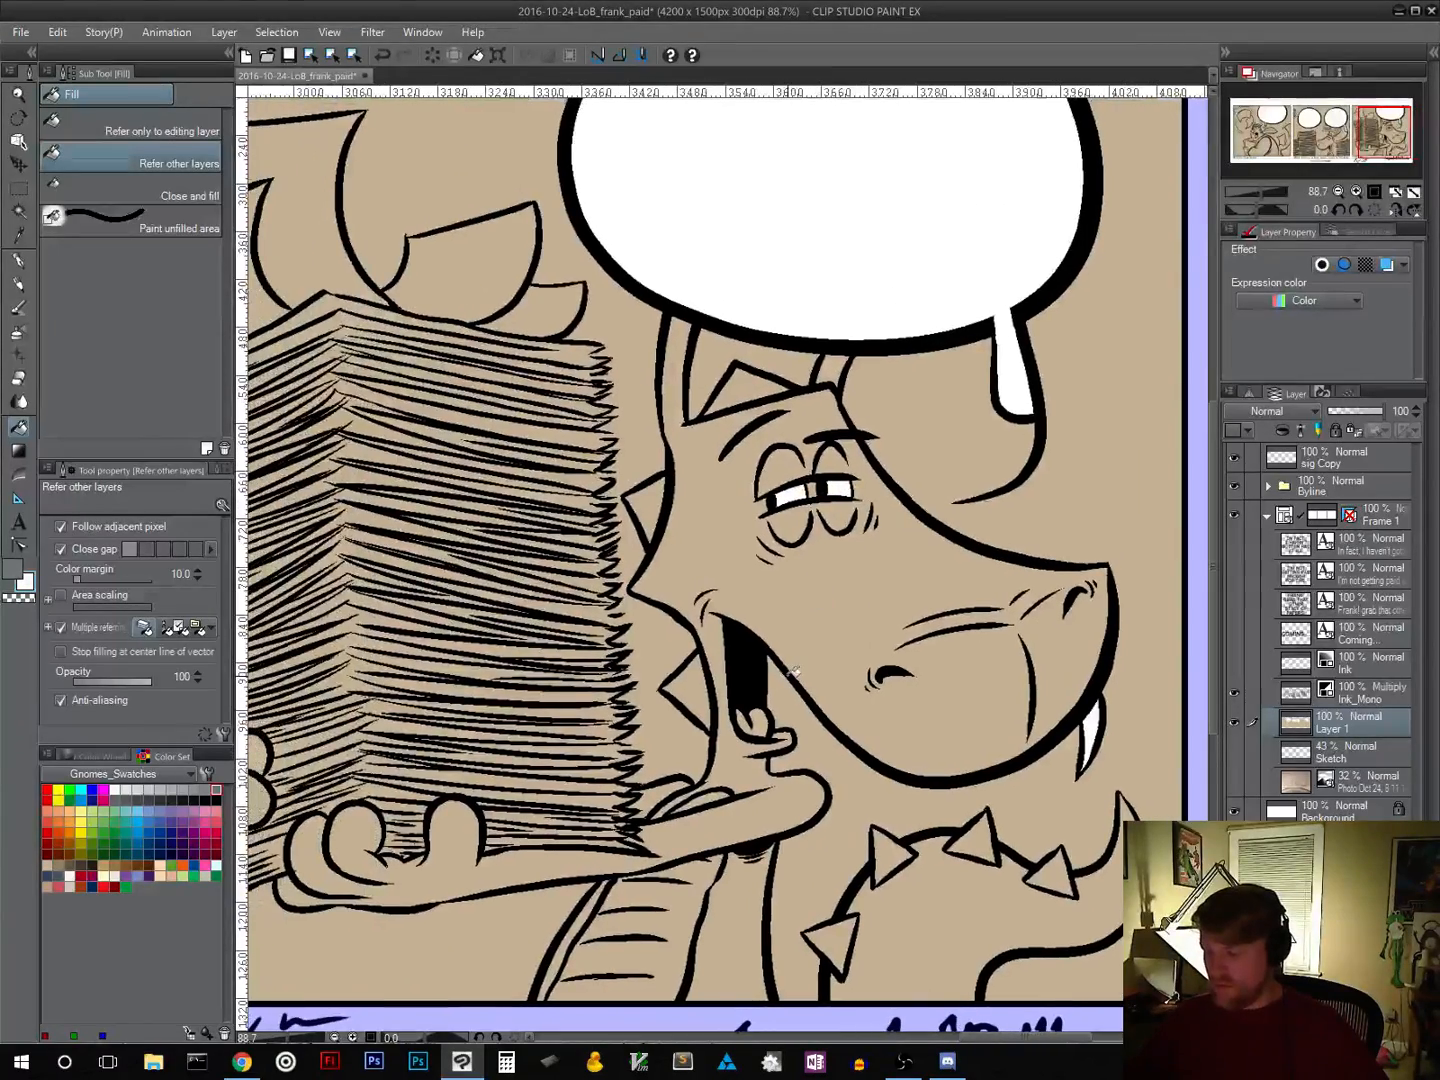
Step: Fill the Viking's tunic in the first panel with brown, covering the sleeve, back and small chest area
{"action": "scroll", "coordinate": [816, 594], "scroll_direction": "down", "scroll_amount": 5}
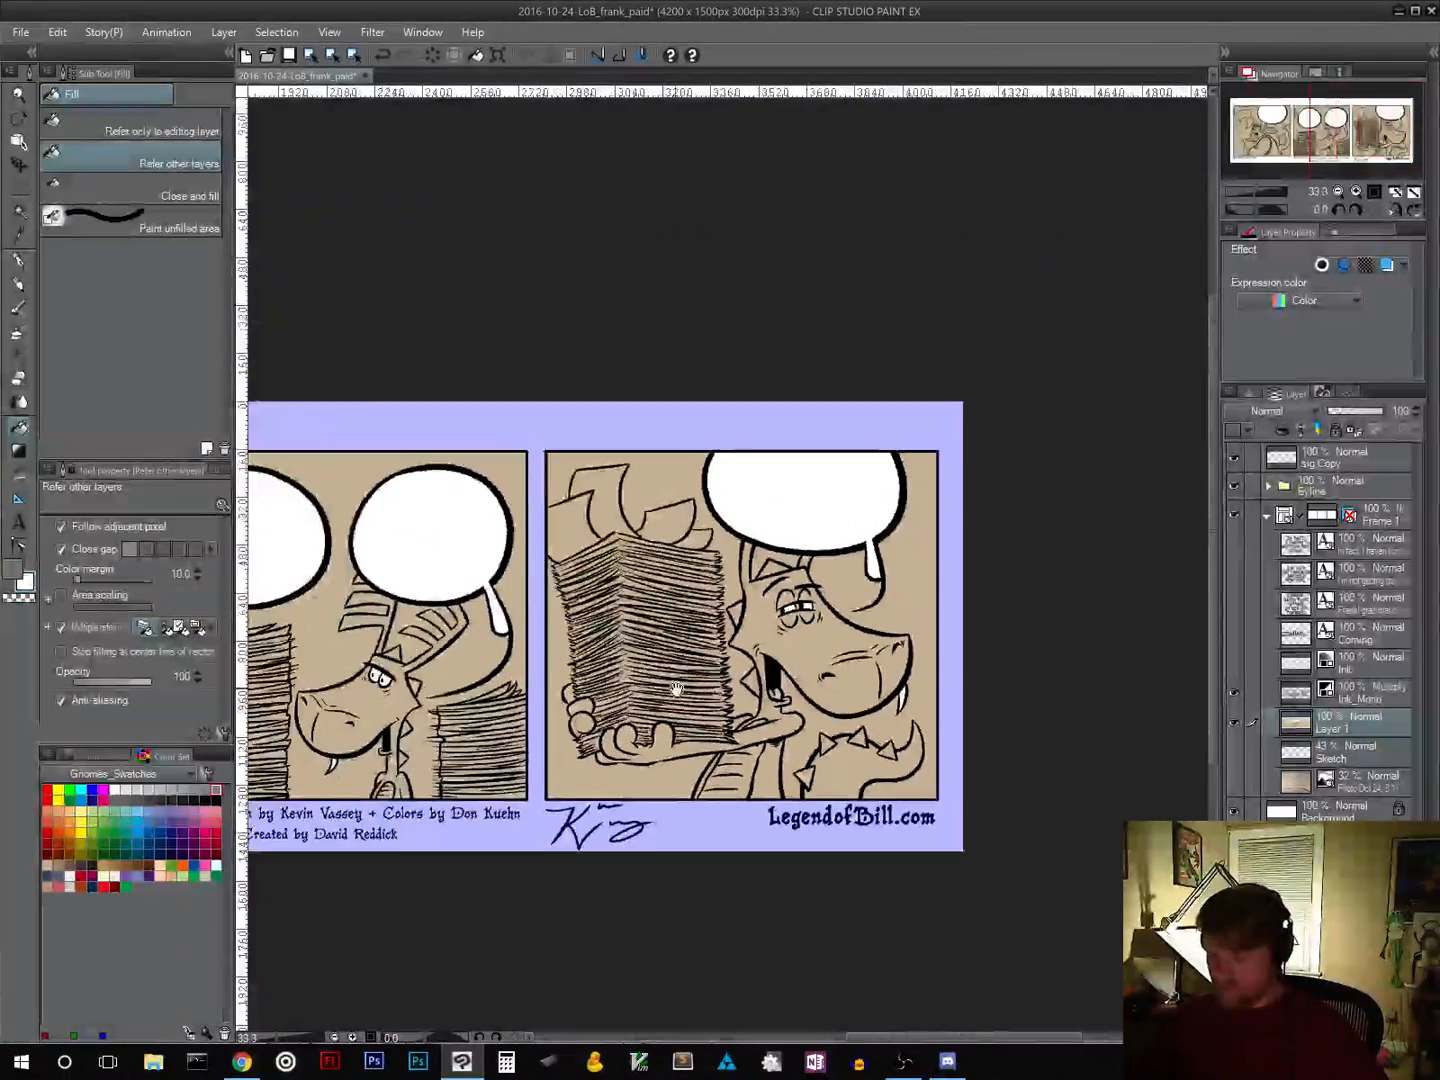
{"action": "left_click_drag", "start_coordinate": [678, 689], "coordinate": [1026, 658]}
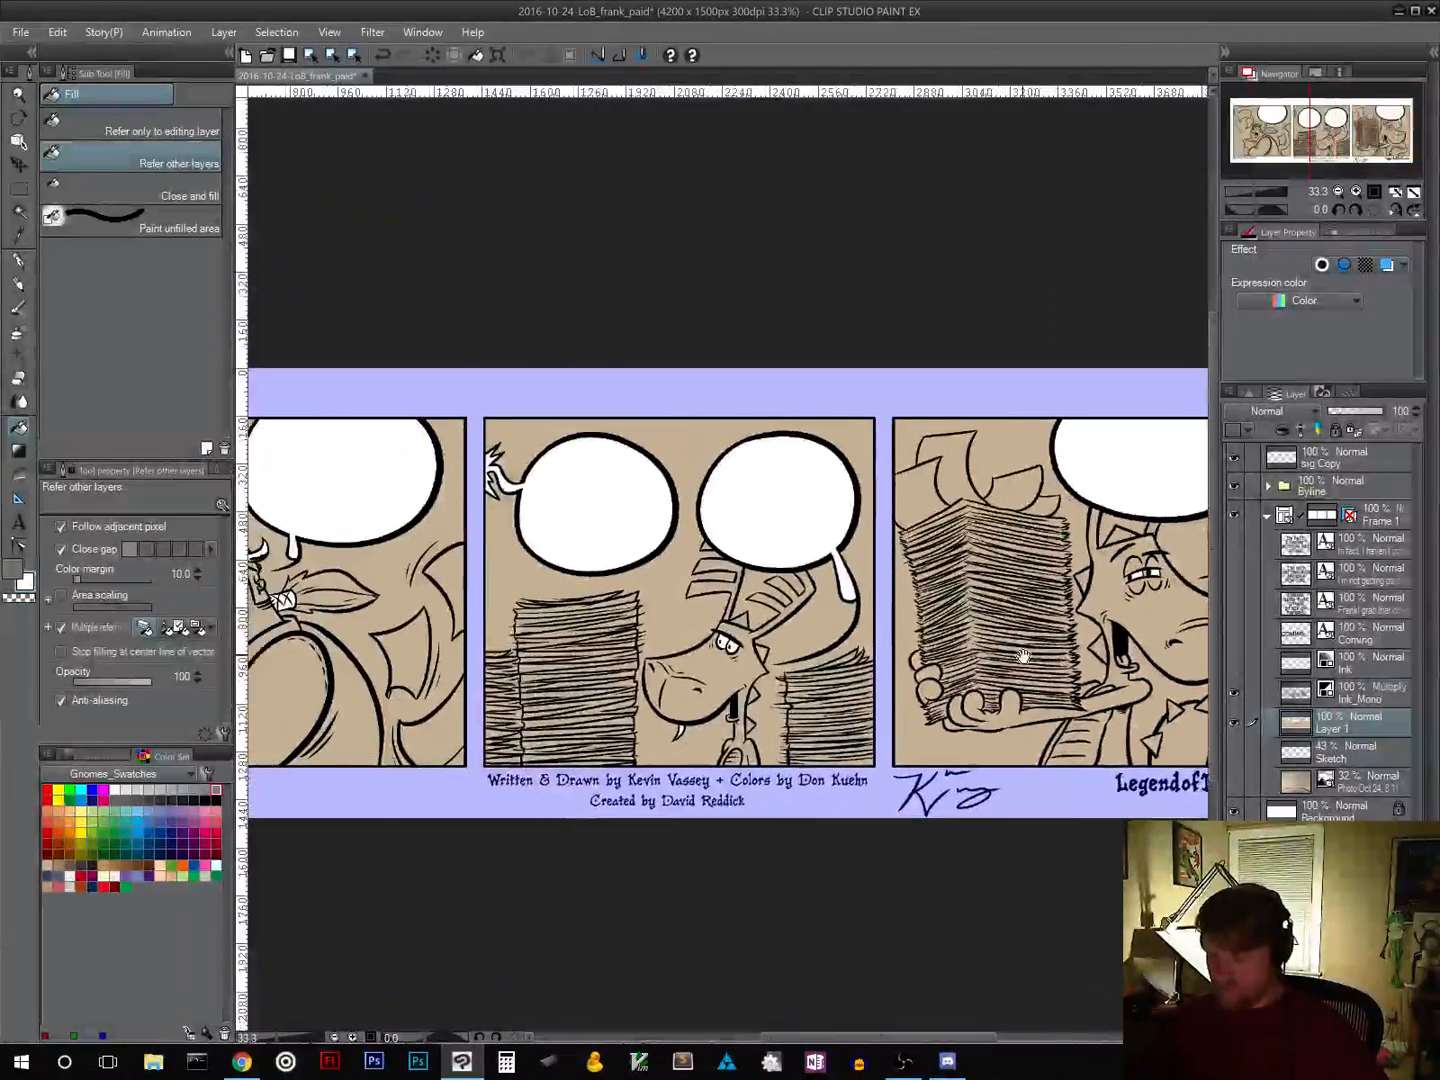
{"action": "left_click_drag", "start_coordinate": [509, 657], "coordinate": [788, 653]}
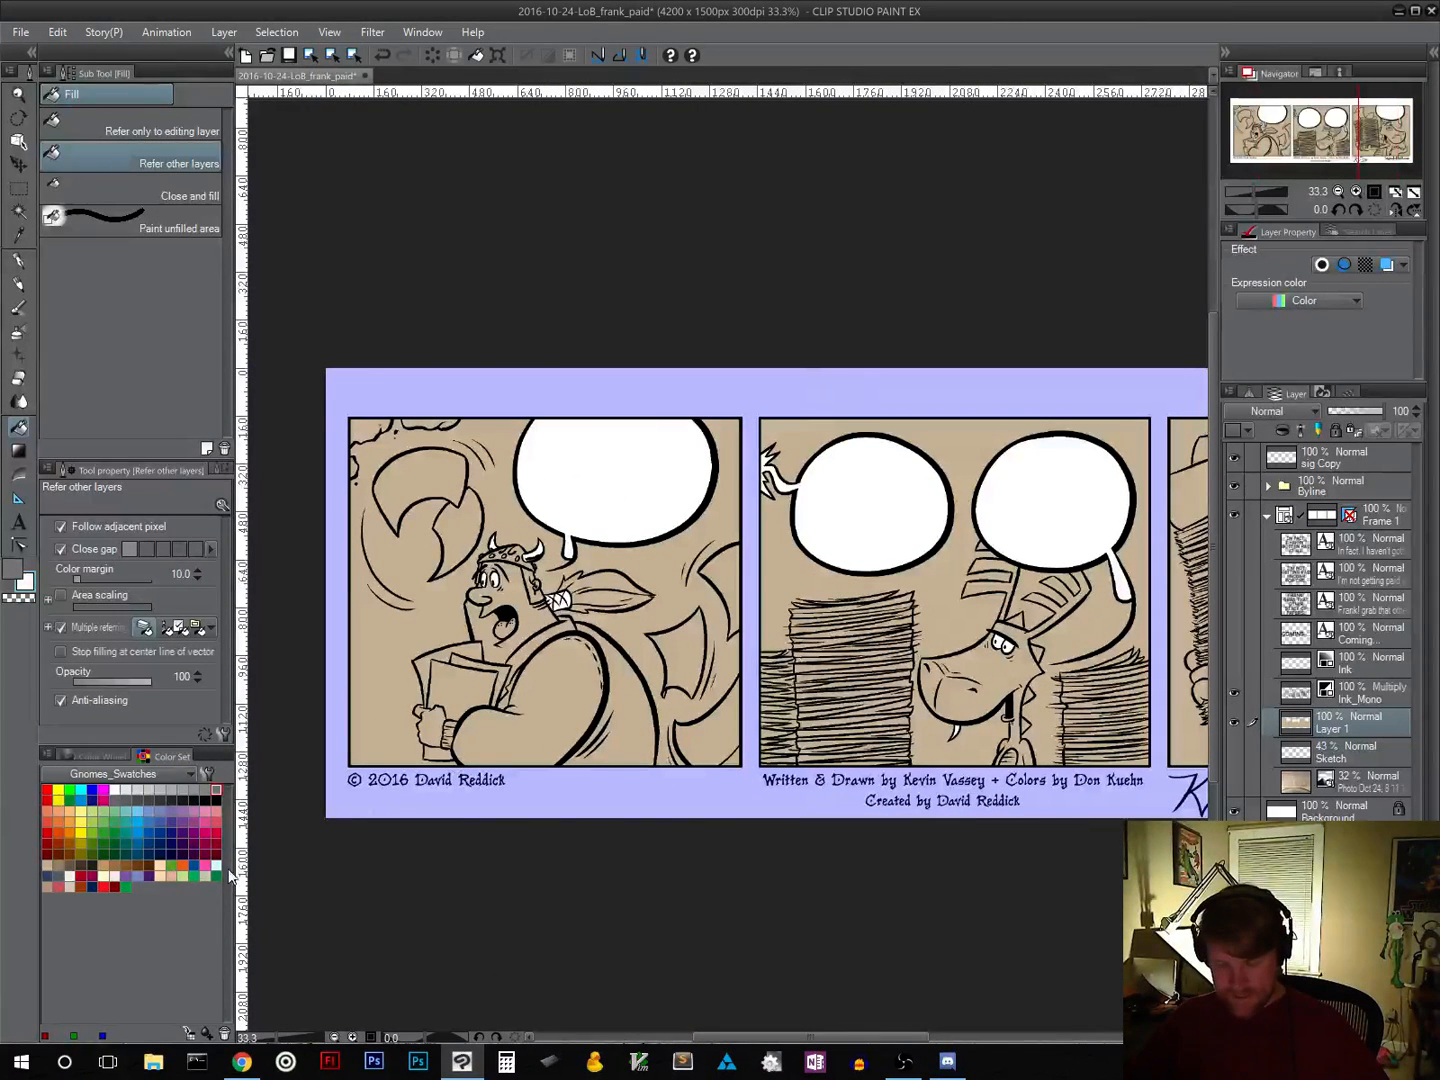
{"action": "left_click", "coordinate": [127, 866]}
{"action": "left_click", "coordinate": [541, 718]}
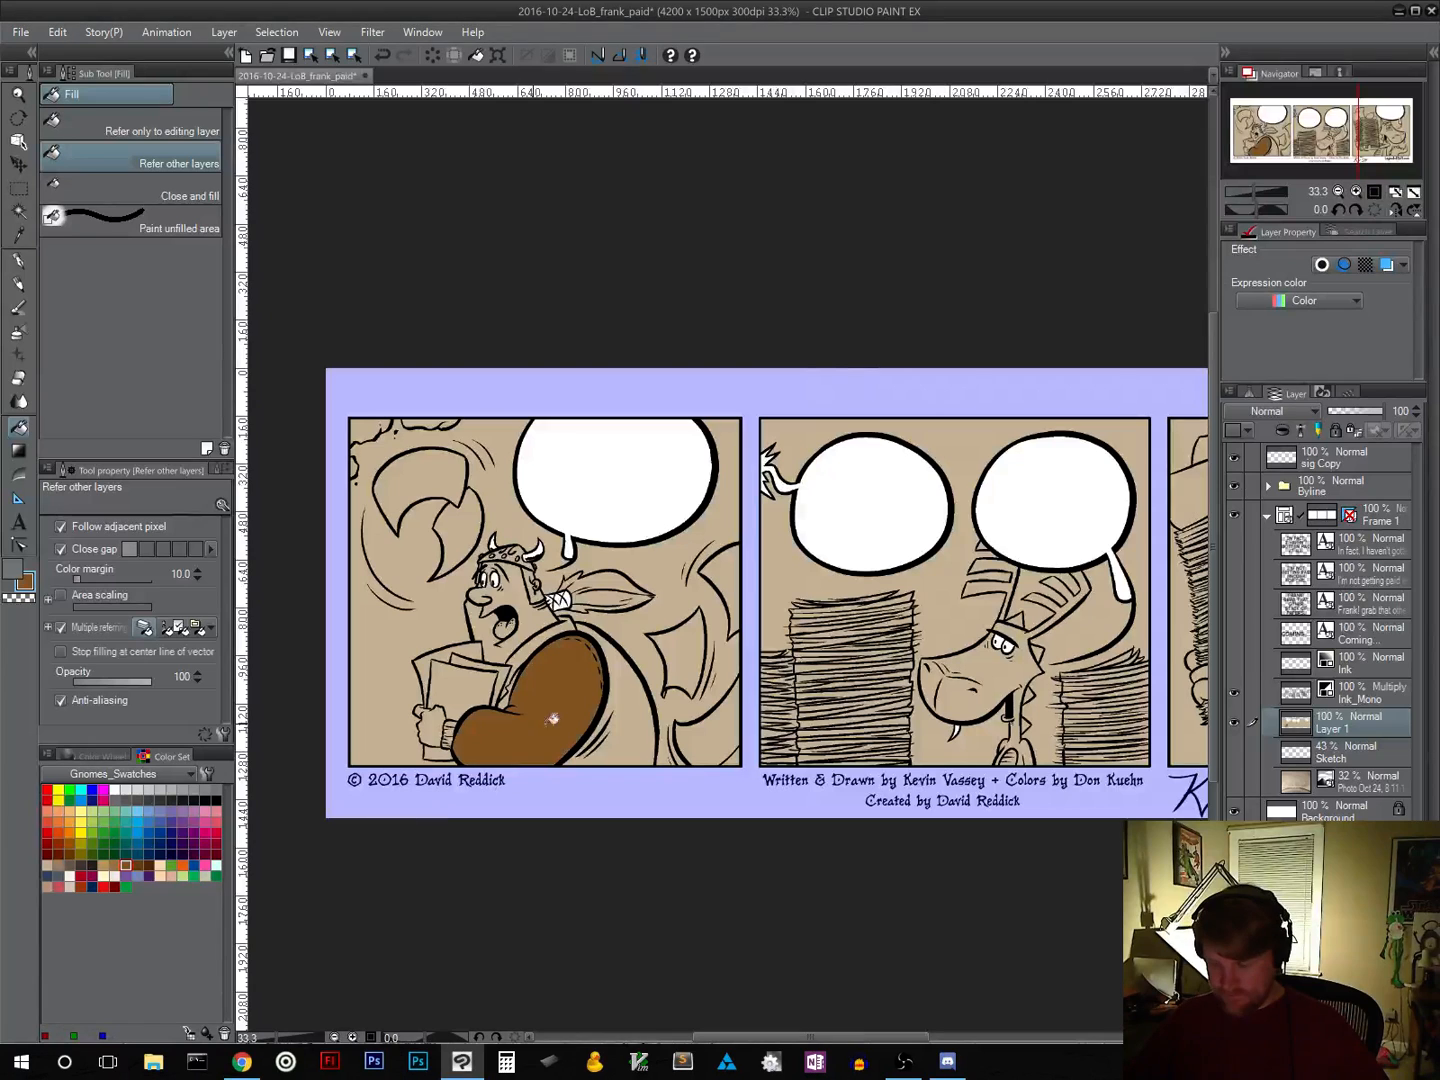
{"action": "scroll", "coordinate": [511, 700], "scroll_direction": "up", "scroll_amount": 2}
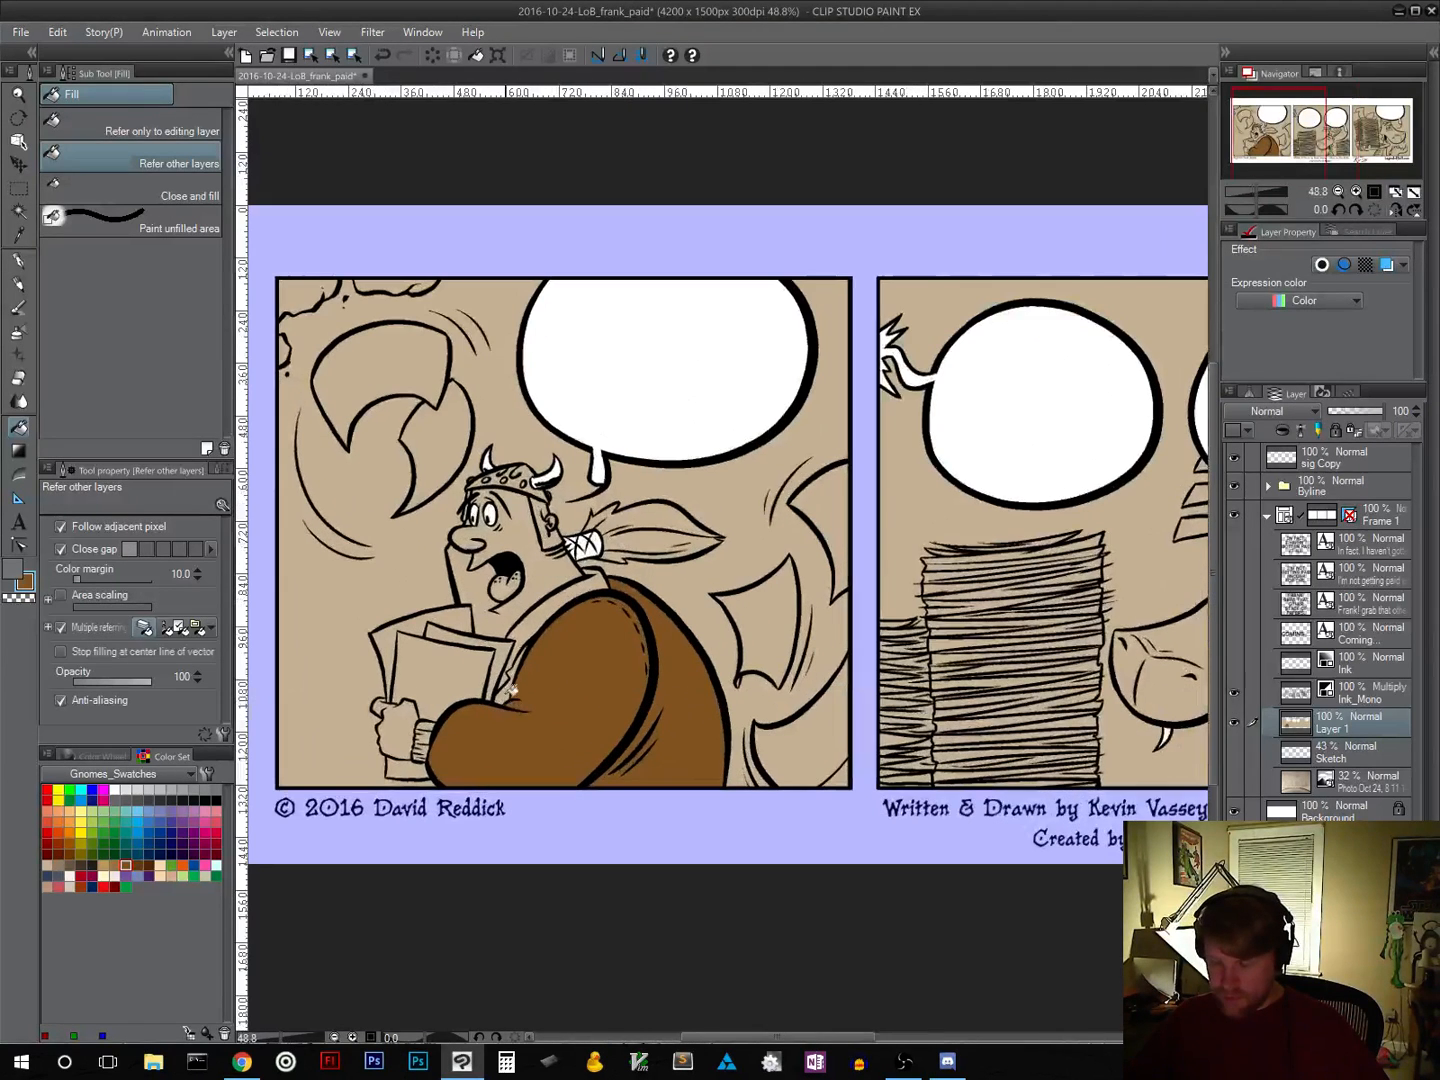
{"action": "left_click", "coordinate": [511, 690]}
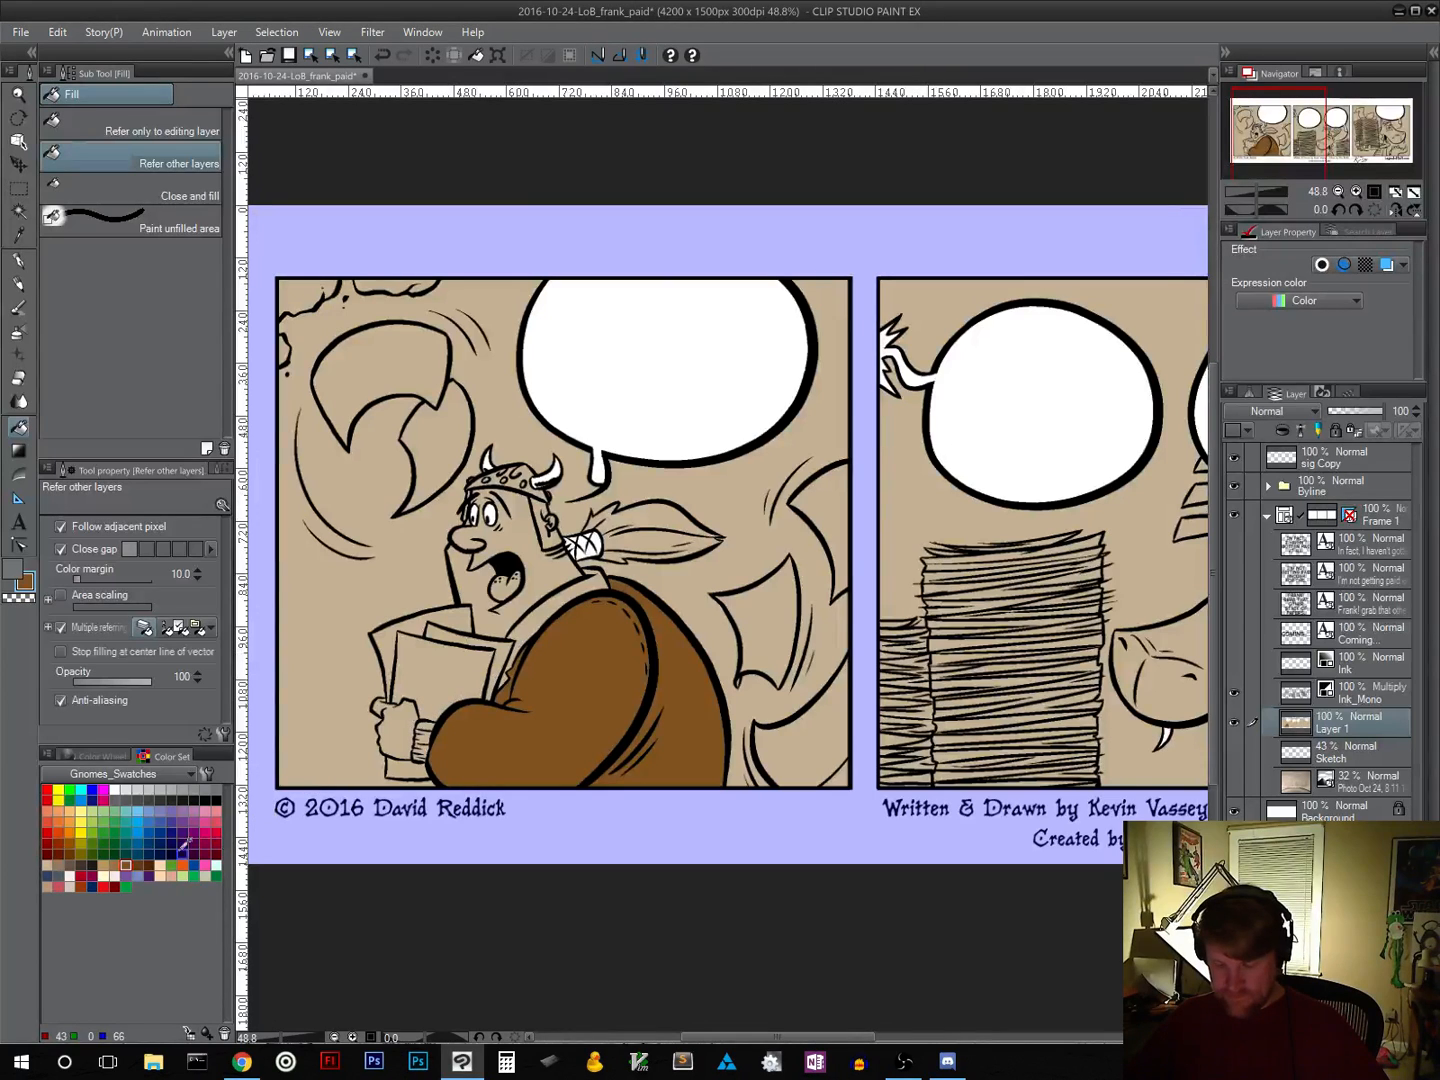
Step: Fill the tunic's collar and sleeve cuff on the Viking in the first panel with dark brown
{"action": "left_click", "coordinate": [148, 865]}
{"action": "left_click", "coordinate": [528, 623]}
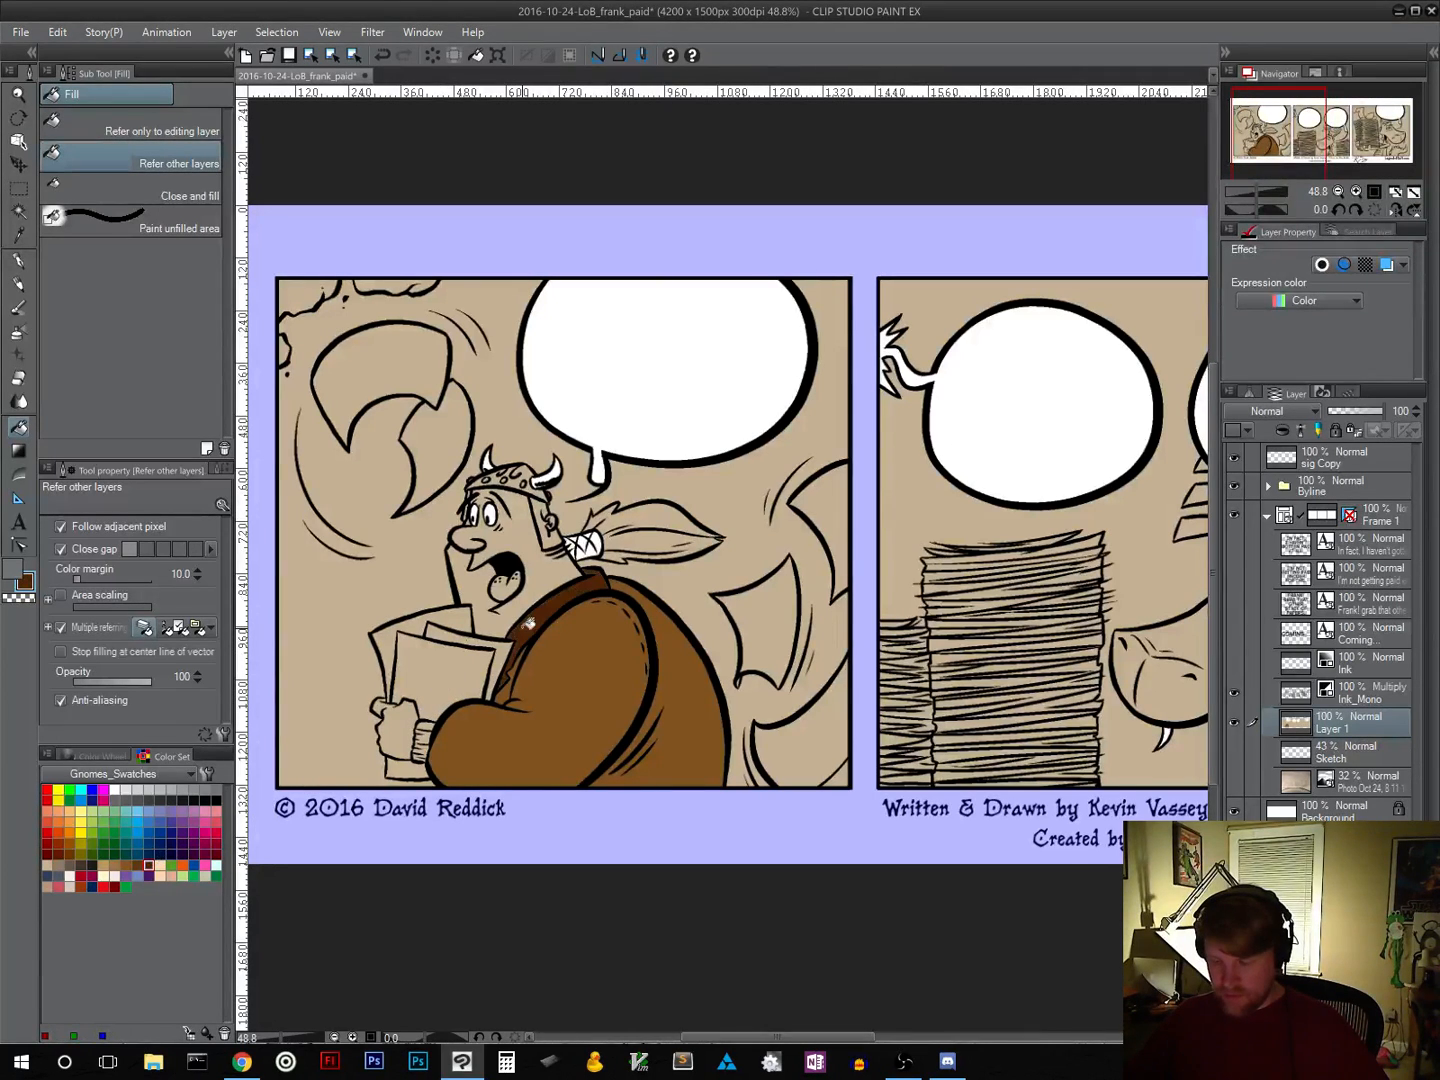
{"action": "left_click", "coordinate": [428, 738]}
{"action": "left_click", "coordinate": [430, 748]}
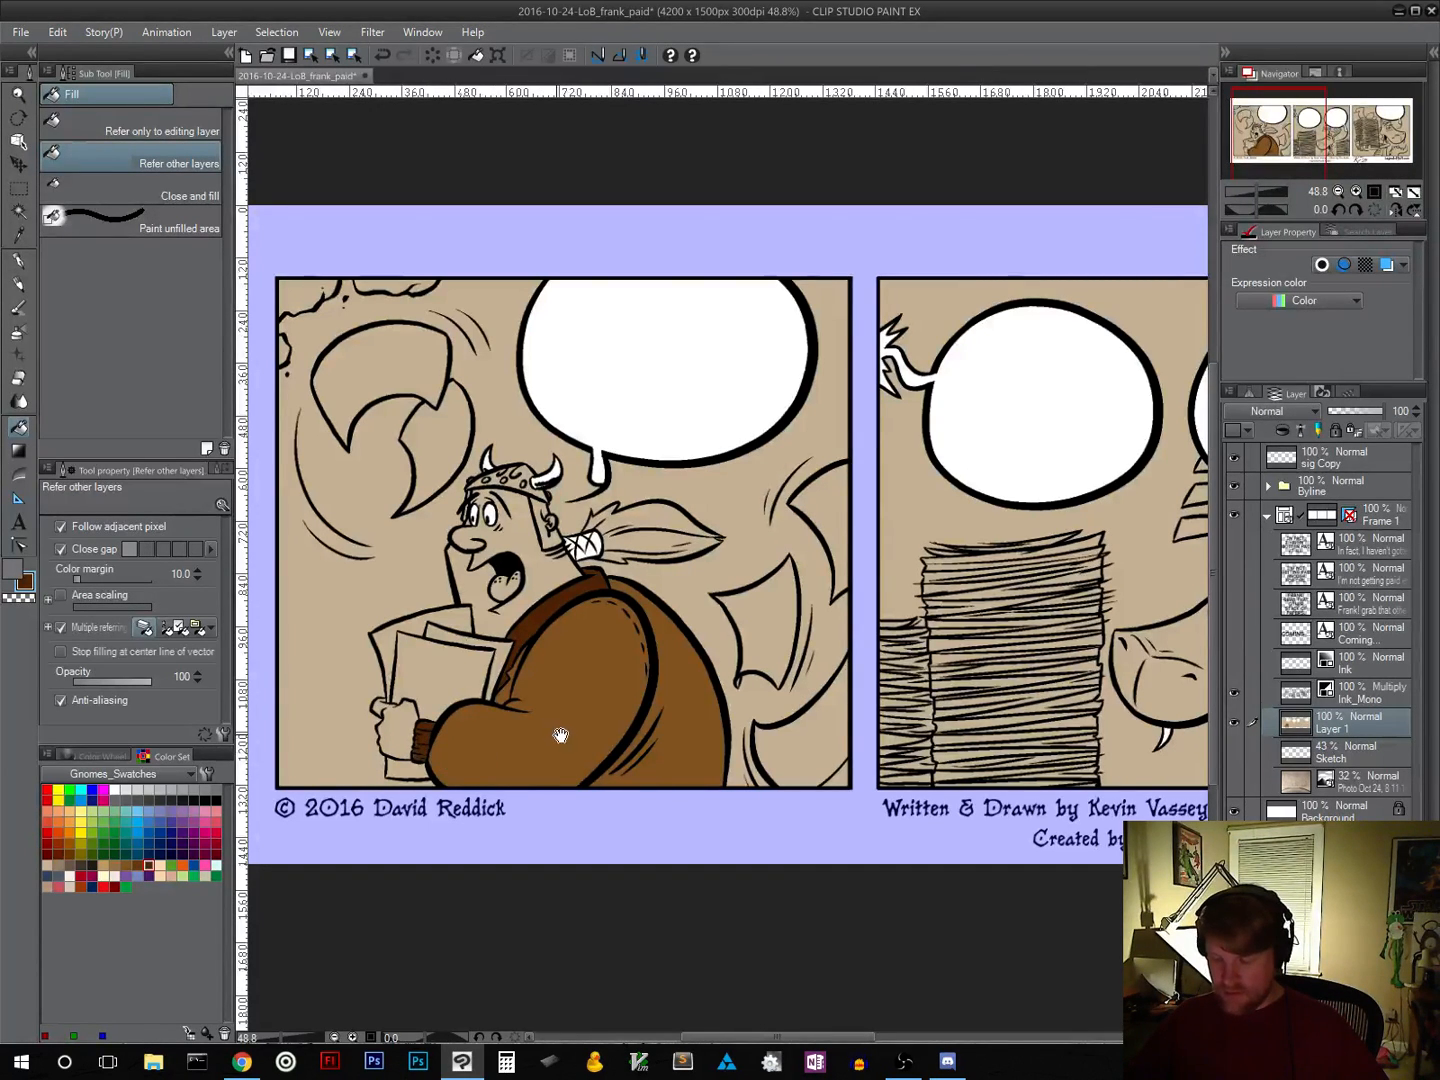
Step: Fill the sheets of paper held in the Viking's hand in the first panel with pale yellow (255, 252, 210)
{"action": "left_click_drag", "start_coordinate": [558, 737], "coordinate": [639, 720]}
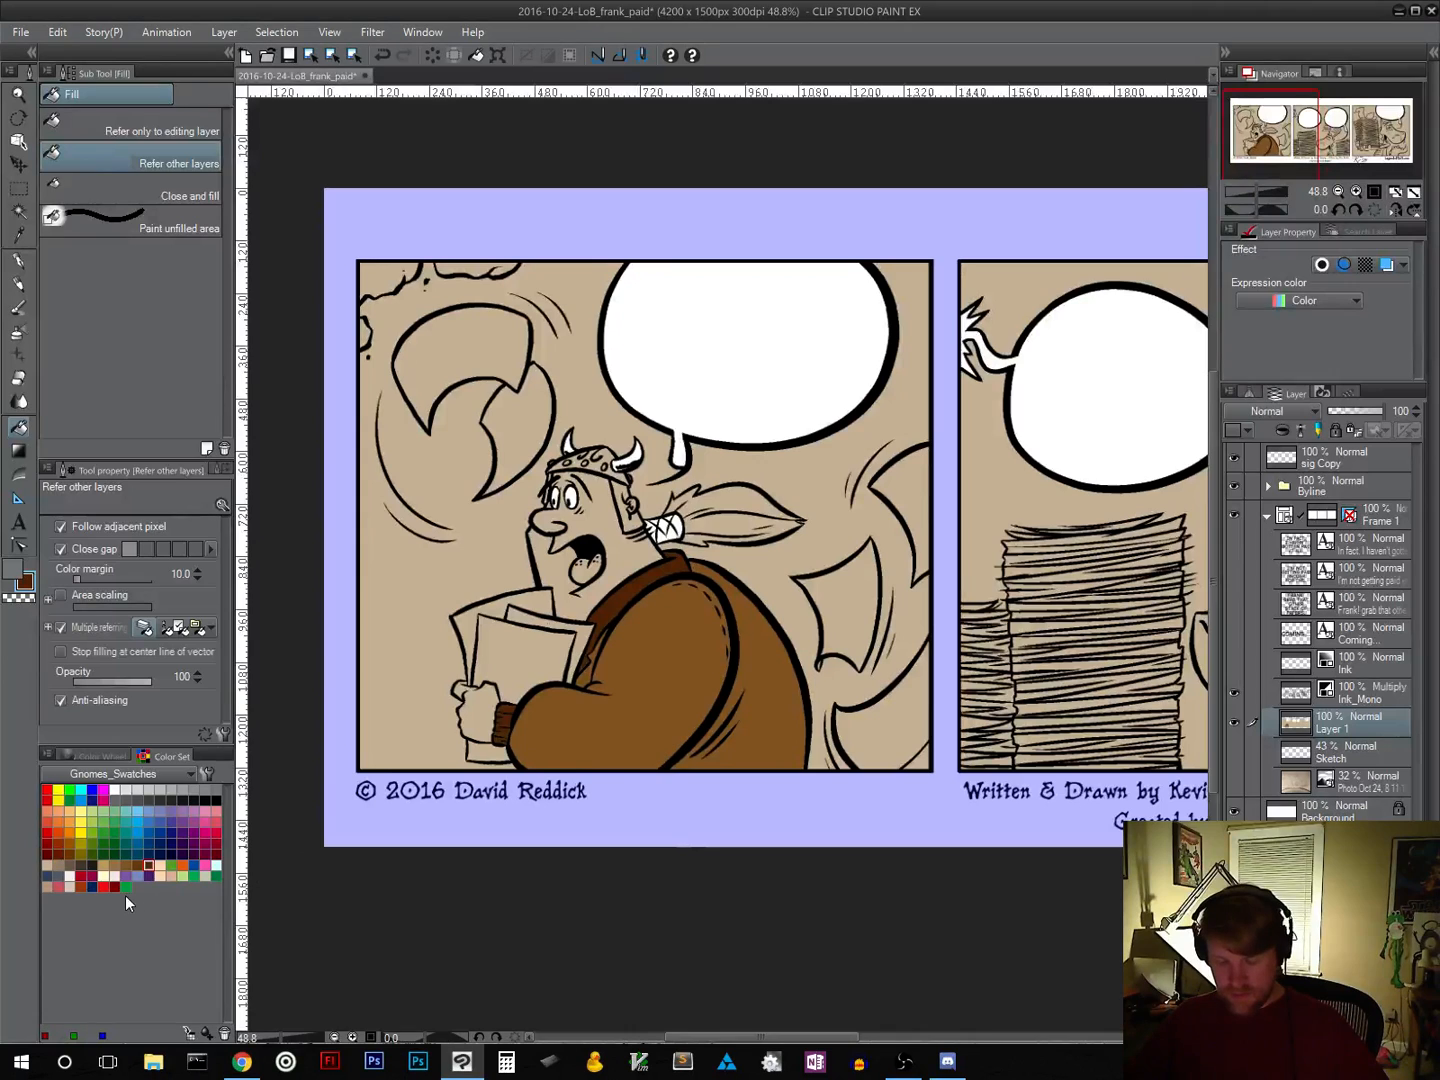
{"action": "left_click", "coordinate": [105, 874]}
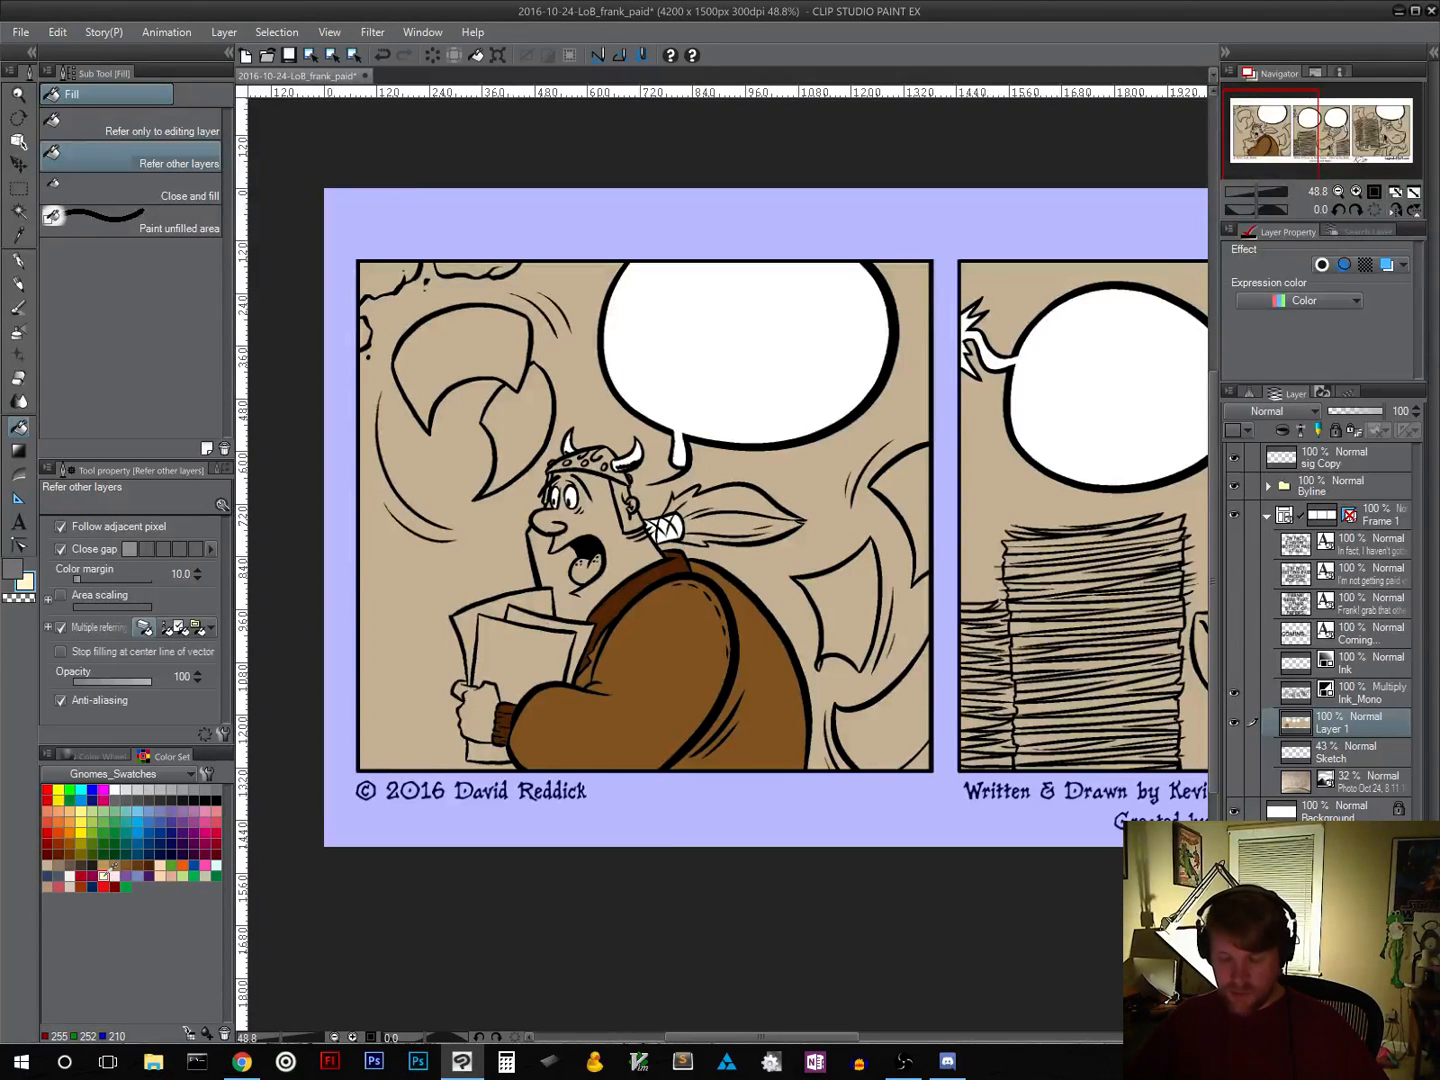
{"action": "left_click", "coordinate": [188, 843]}
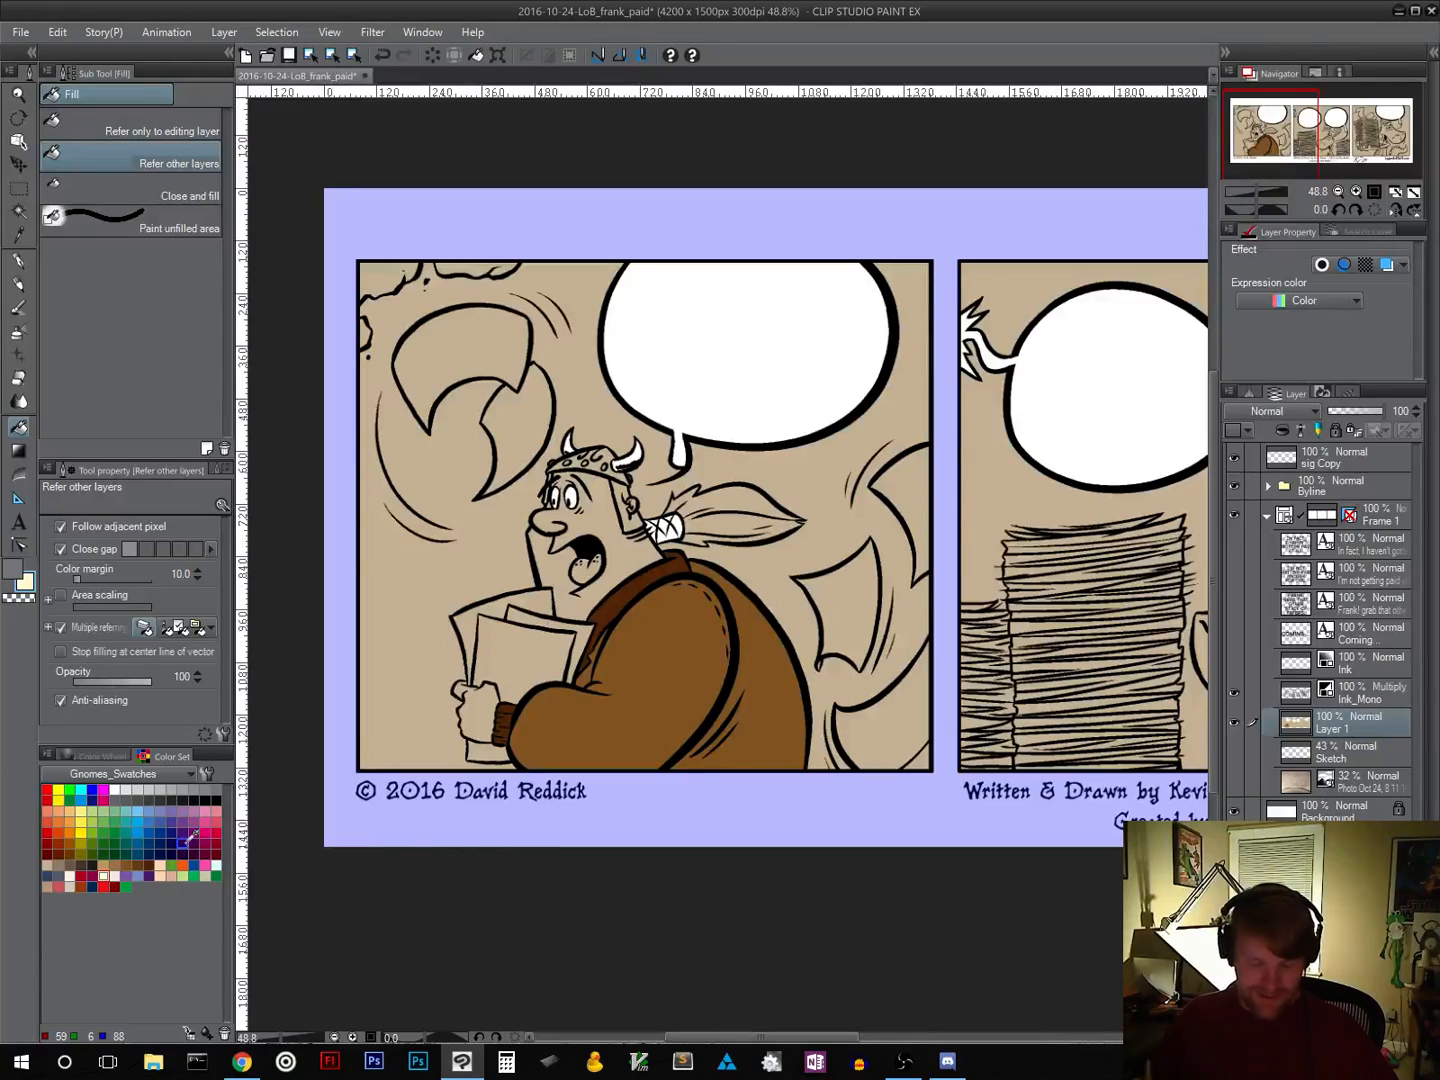
{"action": "left_click_drag", "start_coordinate": [614, 761], "coordinate": [689, 809]}
{"action": "left_click", "coordinate": [616, 654], "text": "ctrl"}
{"action": "left_click", "coordinate": [617, 655], "text": "ctrl"}
{"action": "left_click", "coordinate": [620, 655], "text": "ctrl"}
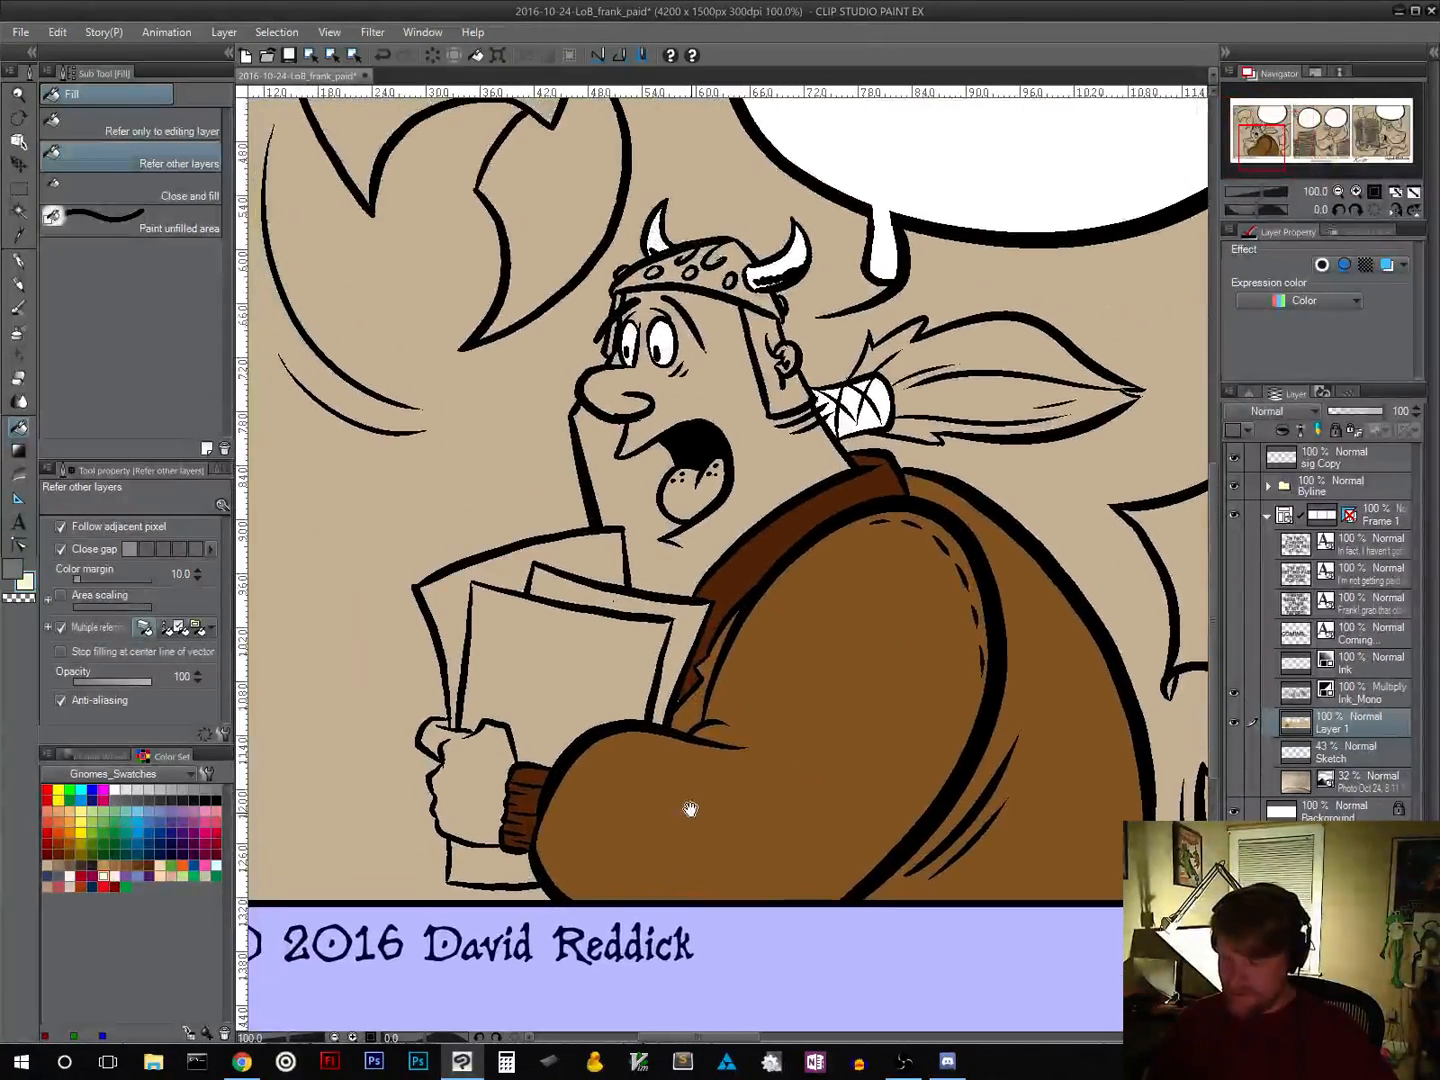
{"action": "left_click", "coordinate": [581, 684]}
{"action": "left_click", "coordinate": [503, 853]}
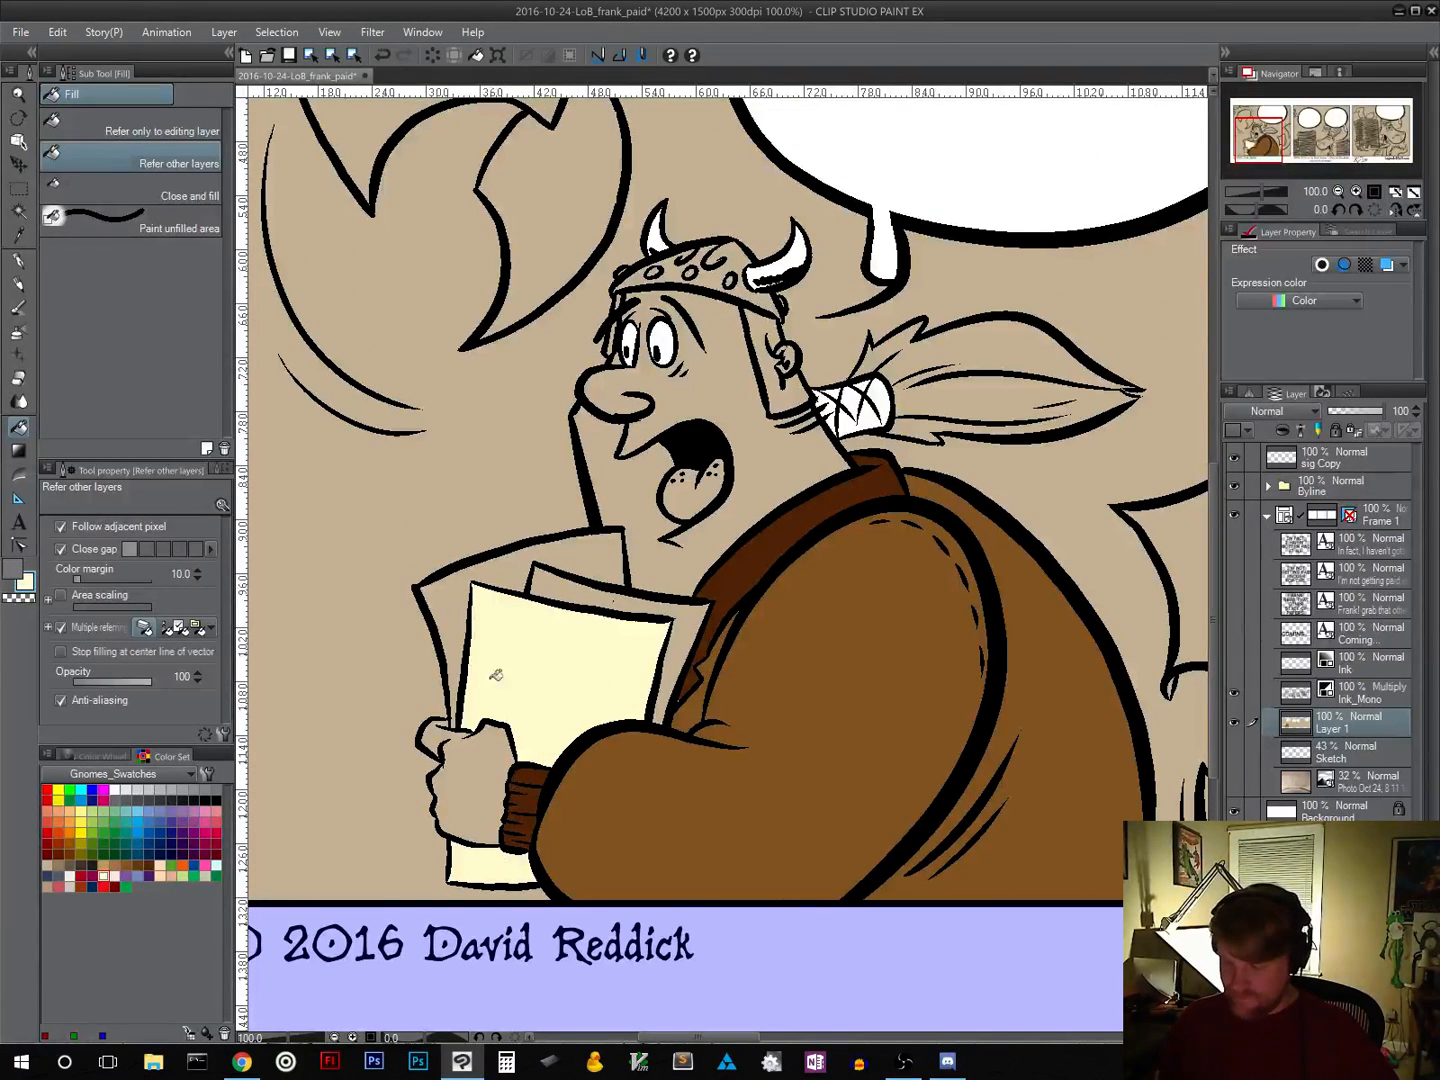
{"action": "left_click", "coordinate": [509, 576]}
{"action": "left_click", "coordinate": [660, 604]}
Step: Fill the loose sheets flying around the Viking in the first panel with the same pale yellow
{"action": "left_click_drag", "start_coordinate": [716, 651], "coordinate": [748, 900]}
{"action": "left_click", "coordinate": [578, 452]}
{"action": "left_click_drag", "start_coordinate": [976, 787], "coordinate": [414, 610]}
{"action": "left_click", "coordinate": [673, 620]}
{"action": "left_click", "coordinate": [820, 428]}
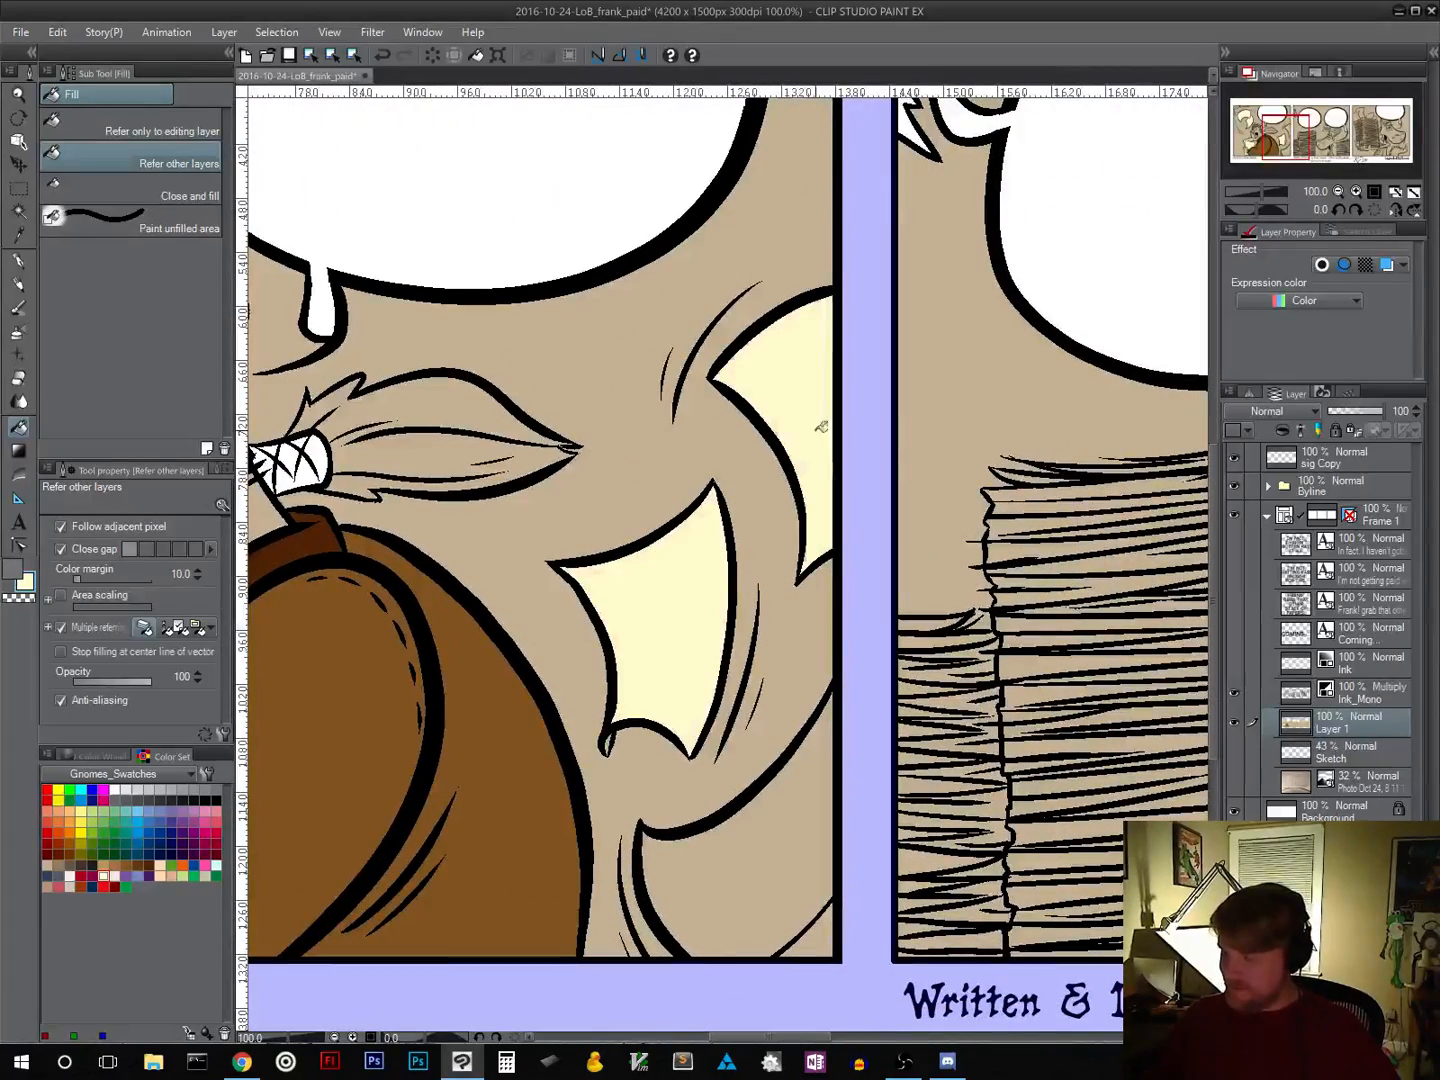
{"action": "left_click", "coordinate": [767, 860]}
Step: Lasso the two adjoining paper stacks in front of the dragon in the second panel, fill them with pale yellow and deselect
{"action": "left_click_drag", "start_coordinate": [1045, 684], "coordinate": [575, 897]}
{"action": "left_click_drag", "start_coordinate": [826, 835], "coordinate": [939, 481]}
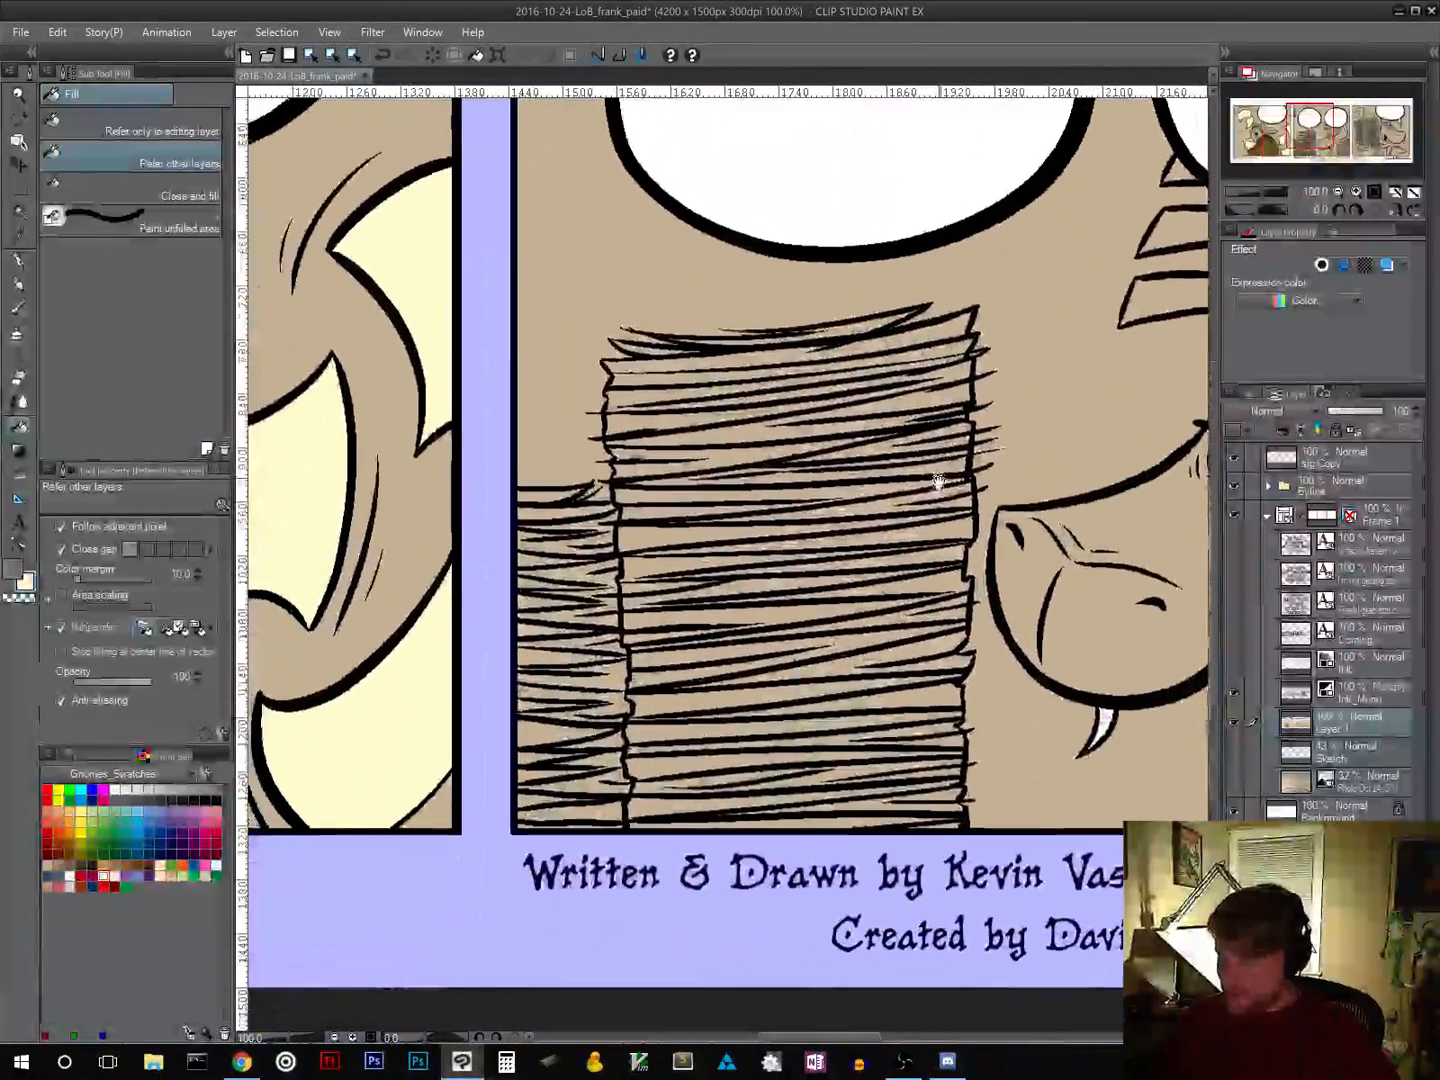
{"action": "left_click_drag", "start_coordinate": [832, 668], "coordinate": [708, 713]}
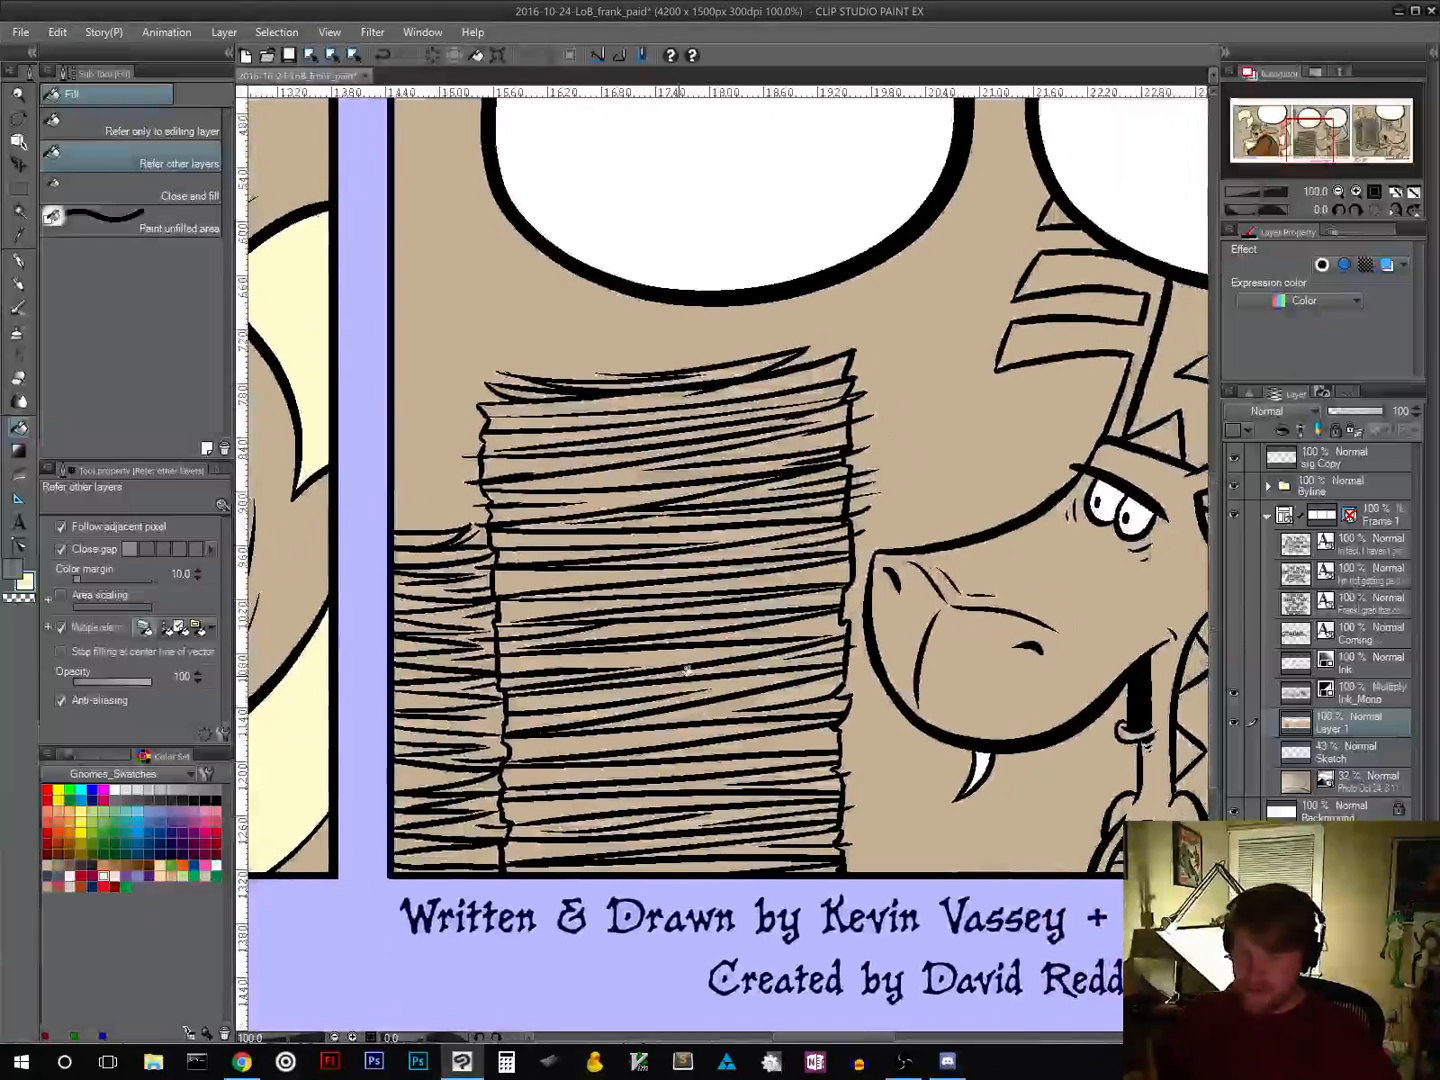
{"action": "left_click", "coordinate": [19, 187]}
{"action": "left_click", "coordinate": [84, 182]}
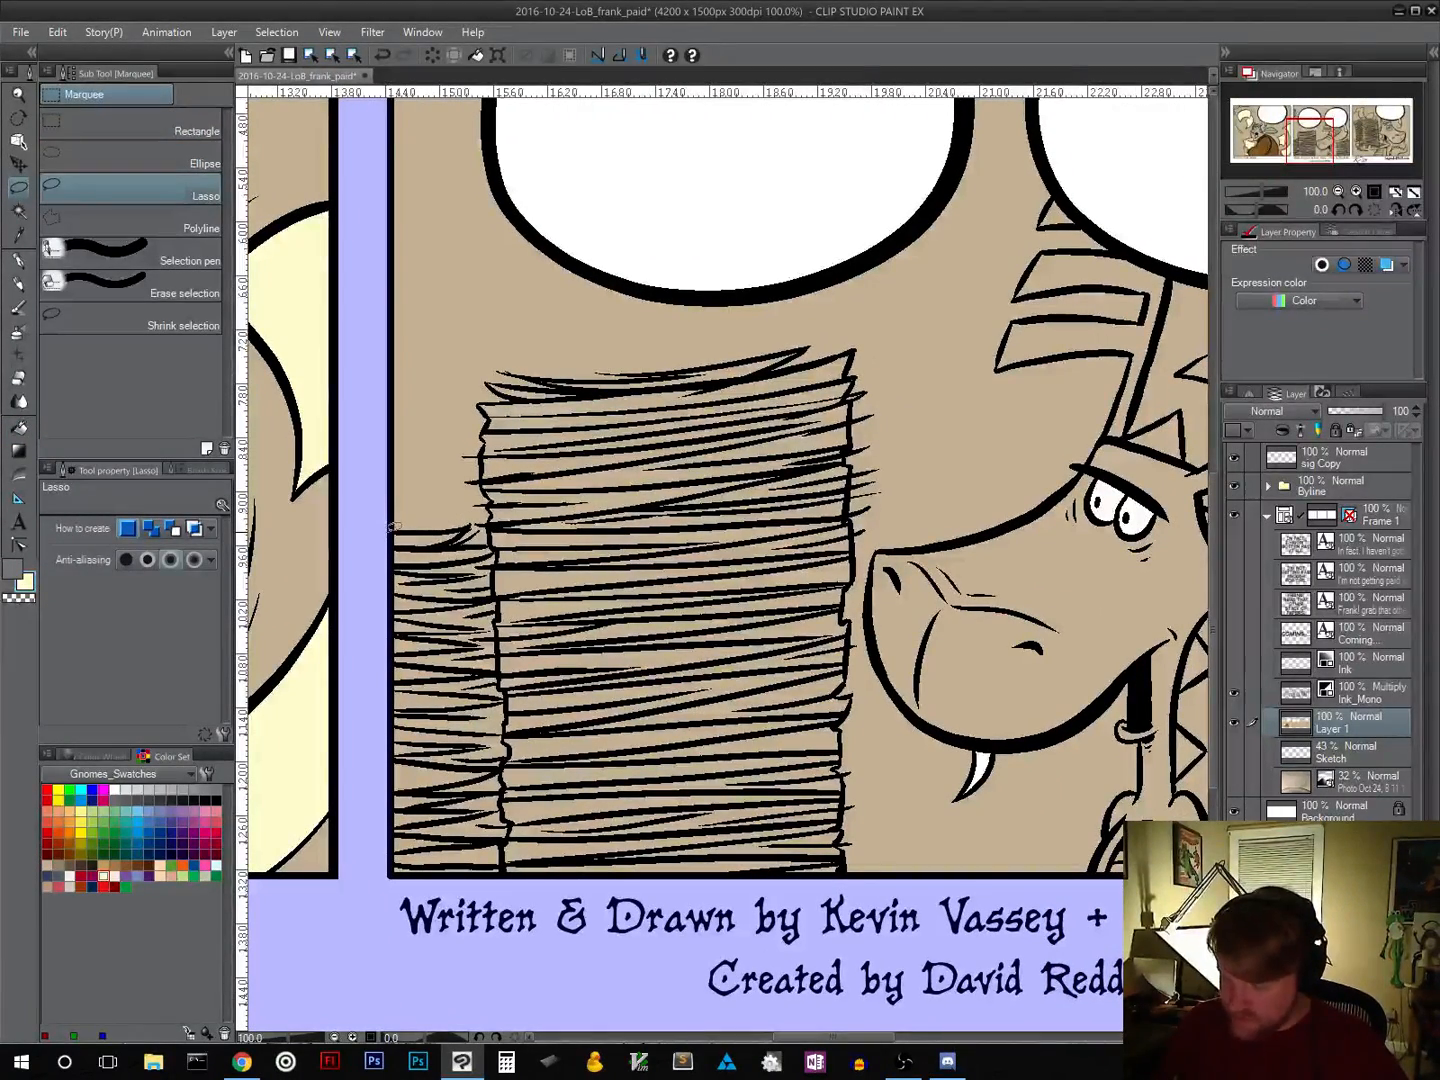
{"action": "mouse_move", "coordinate": [393, 526]}
{"action": "left_mouse_down"}
{"action": "mouse_move", "coordinate": [380, 796]}
{"action": "mouse_move", "coordinate": [400, 900]}
{"action": "mouse_move", "coordinate": [542, 921]}
{"action": "mouse_move", "coordinate": [747, 920]}
{"action": "mouse_move", "coordinate": [844, 898]}
{"action": "mouse_move", "coordinate": [856, 463]}
{"action": "mouse_move", "coordinate": [844, 399]}
{"action": "mouse_move", "coordinate": [868, 392]}
{"action": "mouse_move", "coordinate": [852, 348]}
{"action": "left_mouse_up"}
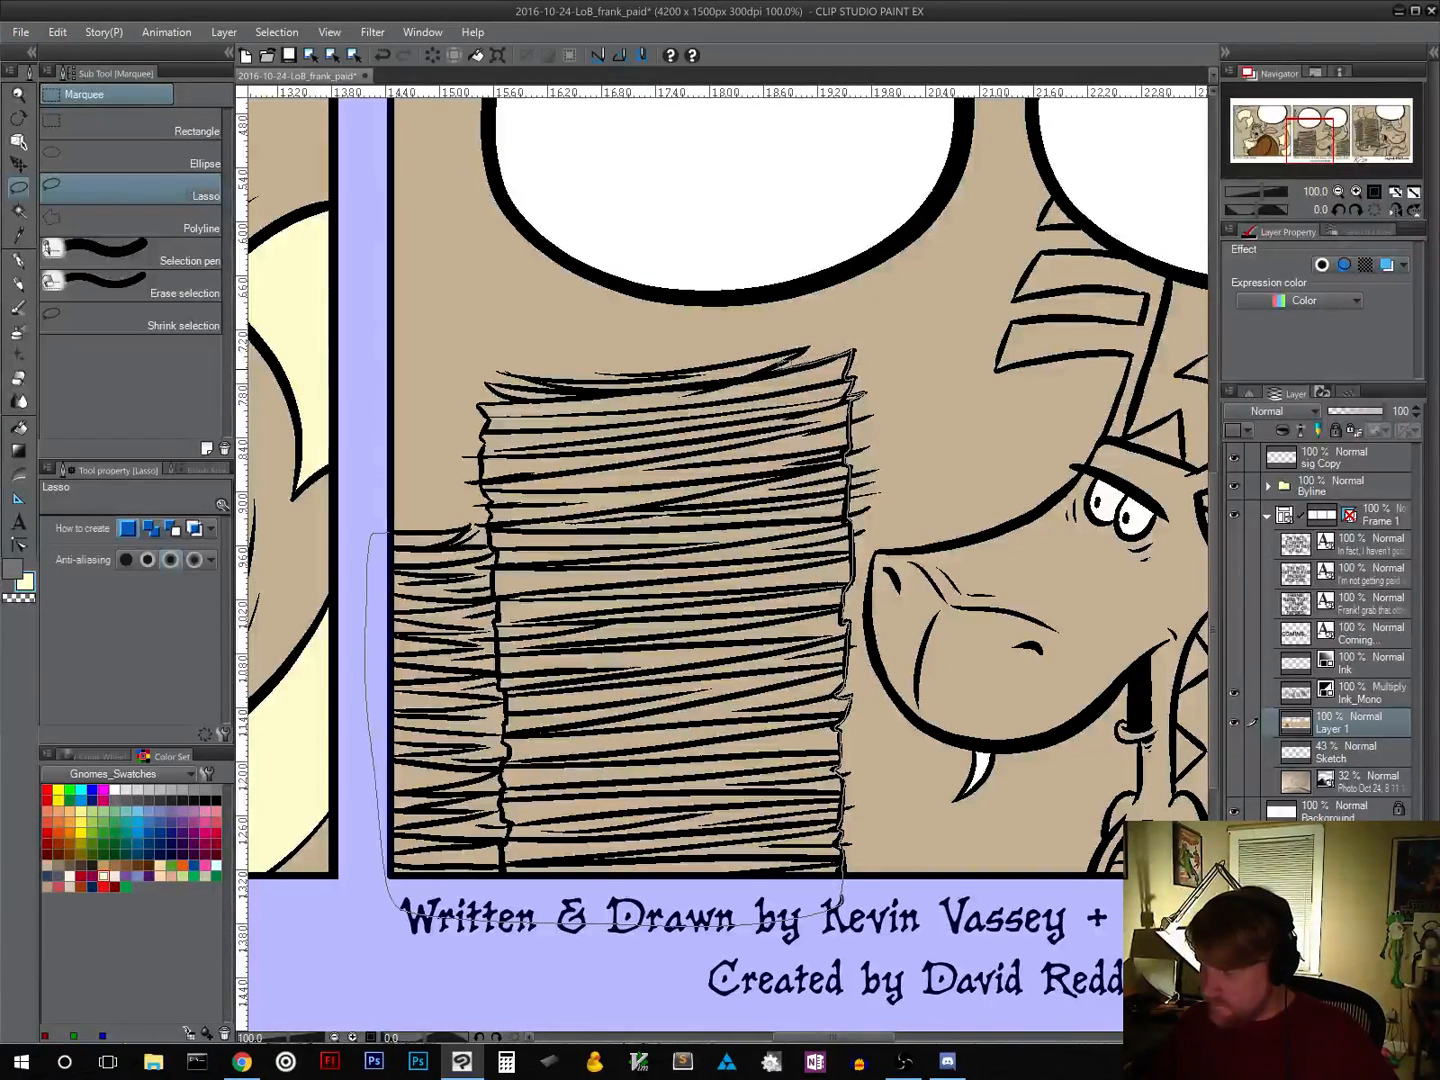
{"action": "left_click_drag", "start_coordinate": [762, 370], "coordinate": [808, 346]}
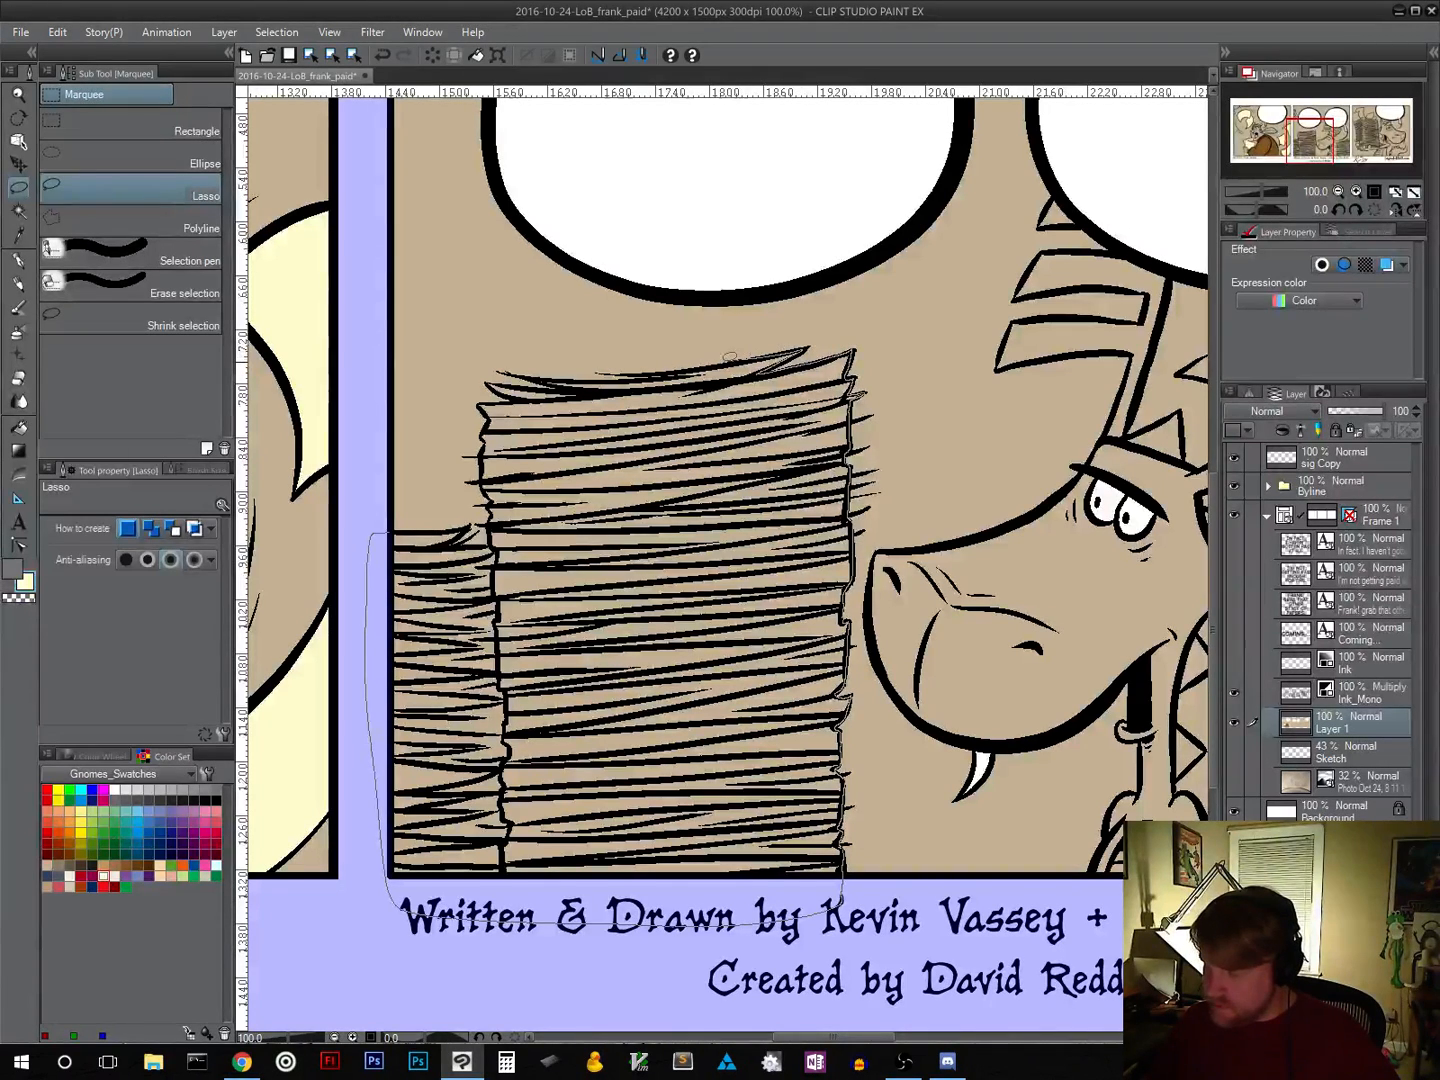
{"action": "mouse_move", "coordinate": [684, 365]}
{"action": "left_mouse_down"}
{"action": "mouse_move", "coordinate": [533, 371]}
{"action": "mouse_move", "coordinate": [486, 422]}
{"action": "mouse_move", "coordinate": [480, 482]}
{"action": "mouse_move", "coordinate": [499, 494]}
{"action": "mouse_move", "coordinate": [486, 499]}
{"action": "mouse_move", "coordinate": [496, 519]}
{"action": "mouse_move", "coordinate": [370, 535]}
{"action": "left_mouse_up"}
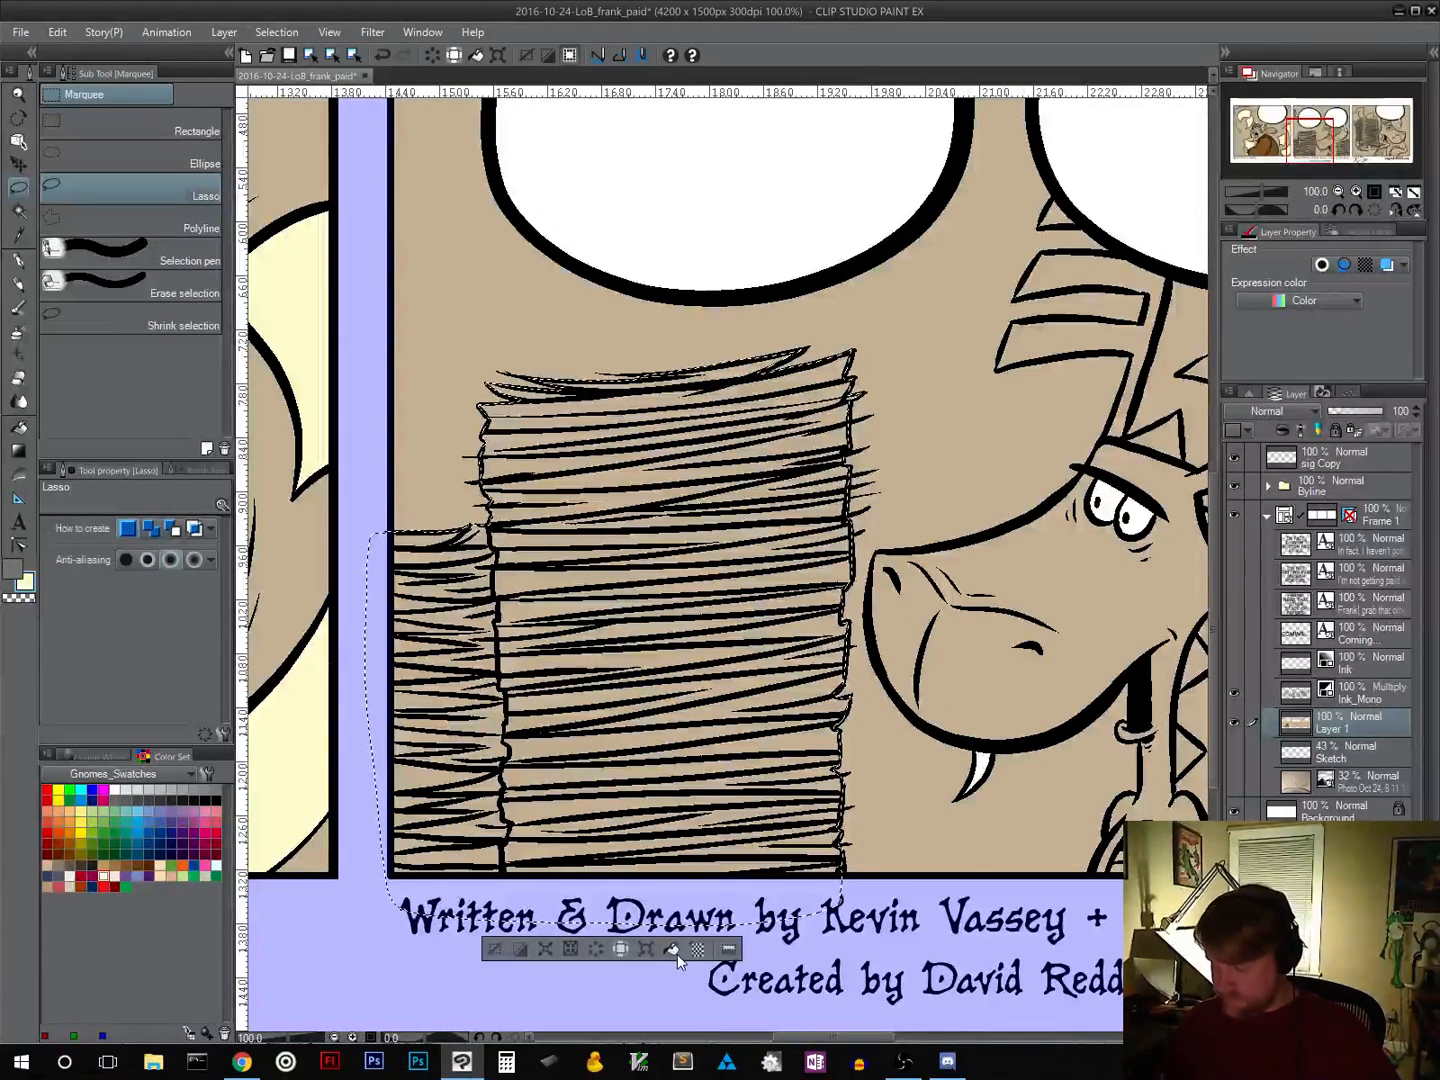
{"action": "left_click", "coordinate": [645, 950]}
{"action": "left_click", "coordinate": [495, 949]}
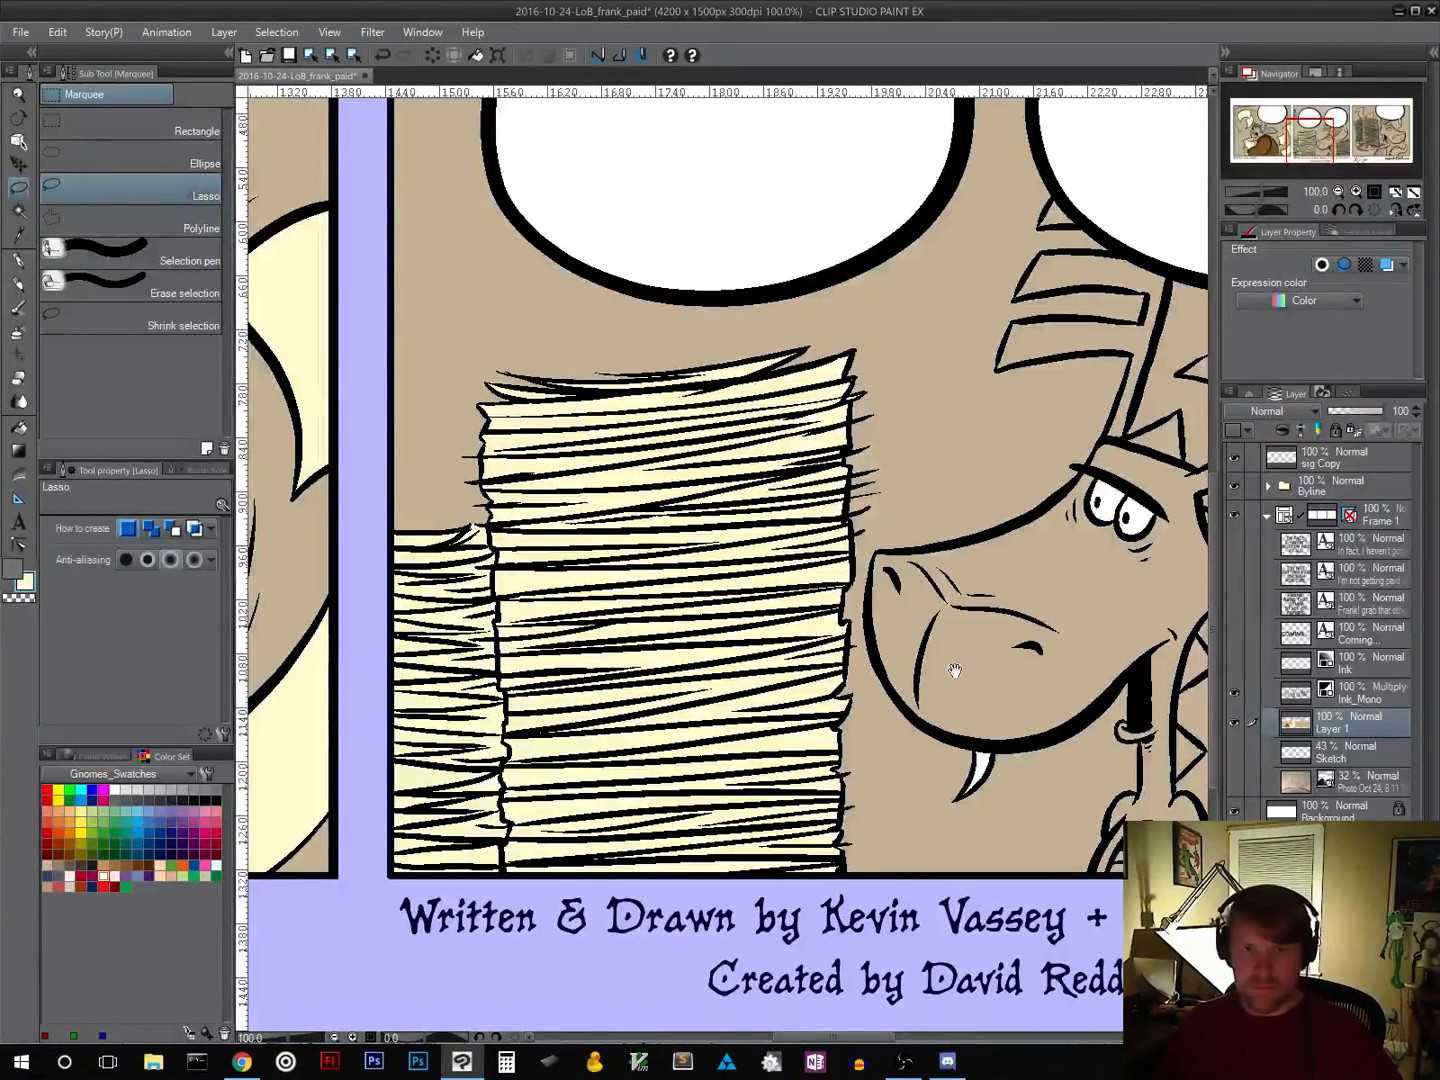
Step: Lasso the paper stack behind the dragon in the second panel and its protruding page corner, filling both with pale yellow
{"action": "left_click_drag", "start_coordinate": [955, 670], "coordinate": [339, 695]}
{"action": "left_click_drag", "start_coordinate": [810, 833], "coordinate": [638, 743]}
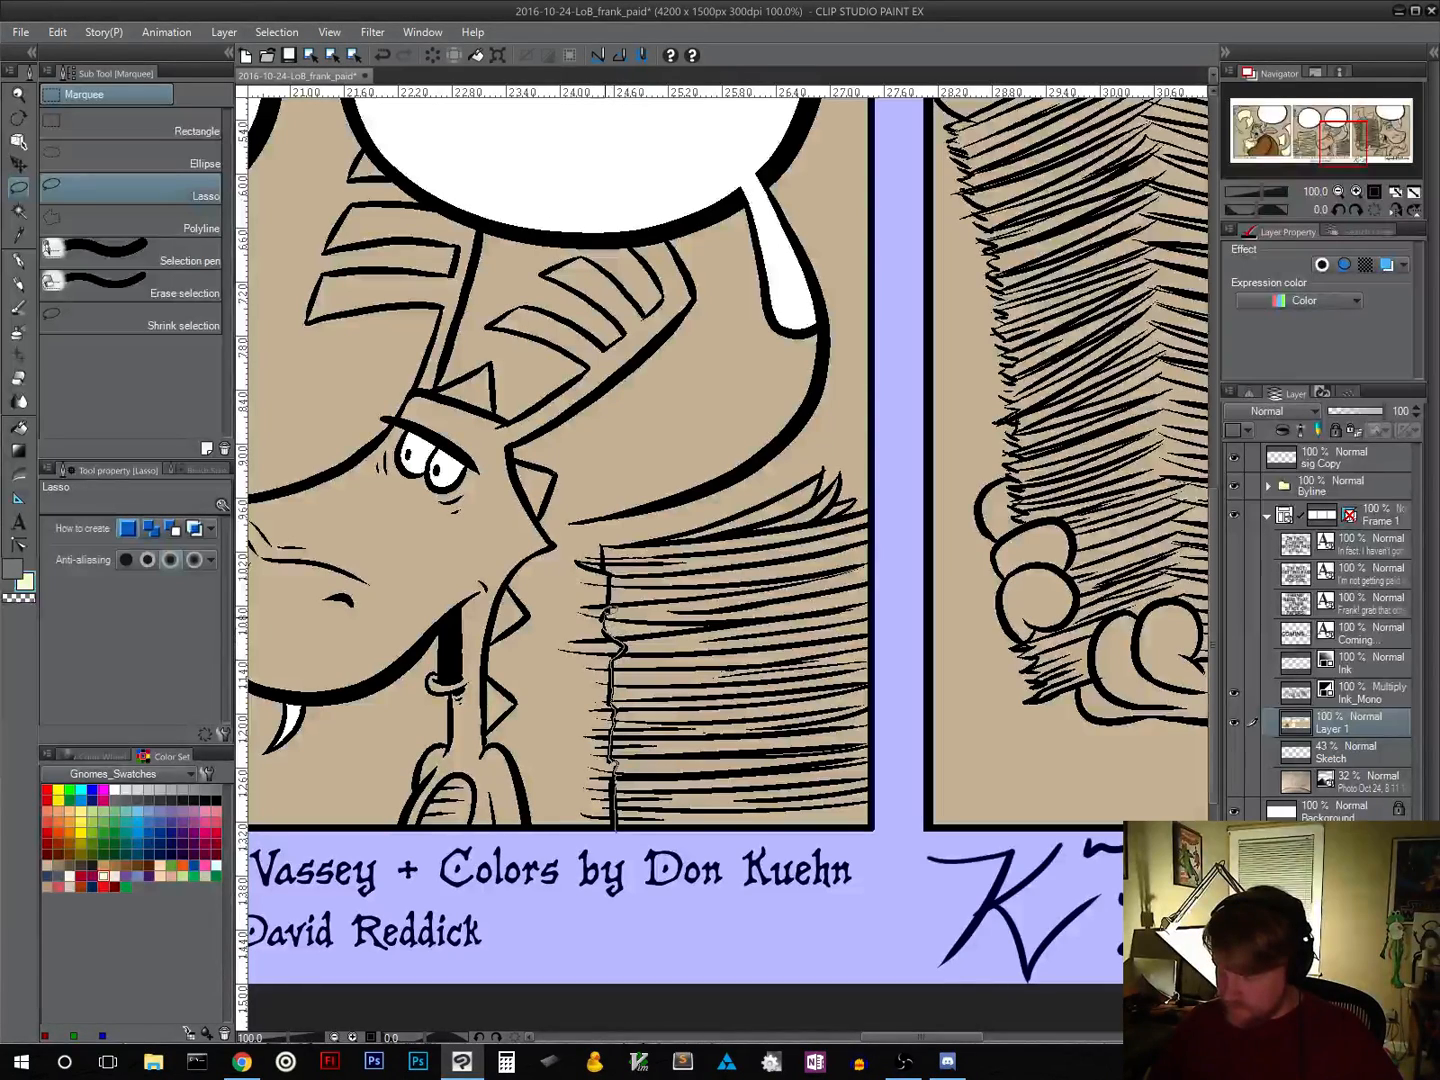
{"action": "mouse_move", "coordinate": [604, 547]}
{"action": "left_mouse_down"}
{"action": "mouse_move", "coordinate": [765, 502]}
{"action": "mouse_move", "coordinate": [825, 468]}
{"action": "mouse_move", "coordinate": [818, 491]}
{"action": "mouse_move", "coordinate": [869, 507]}
{"action": "left_mouse_up"}
{"action": "mouse_move", "coordinate": [913, 626]}
{"action": "left_mouse_down"}
{"action": "mouse_move", "coordinate": [899, 785]}
{"action": "mouse_move", "coordinate": [841, 862]}
{"action": "mouse_move", "coordinate": [669, 871]}
{"action": "mouse_move", "coordinate": [618, 870]}
{"action": "left_mouse_up"}
{"action": "left_click", "coordinate": [784, 897]}
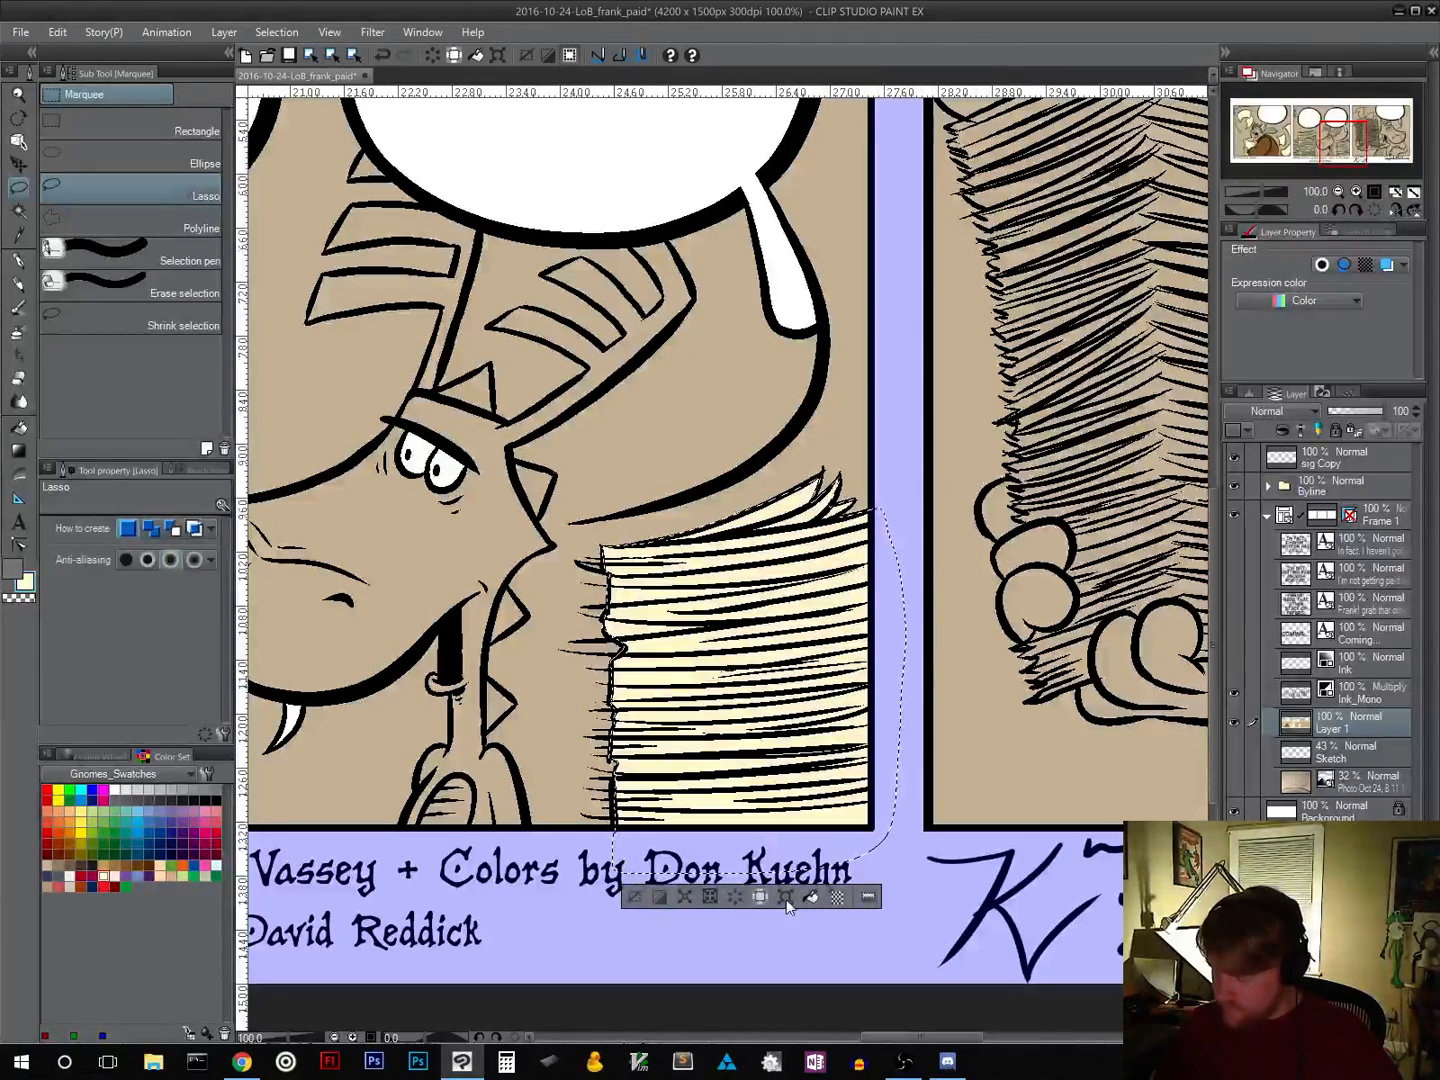
{"action": "left_click", "coordinate": [632, 897]}
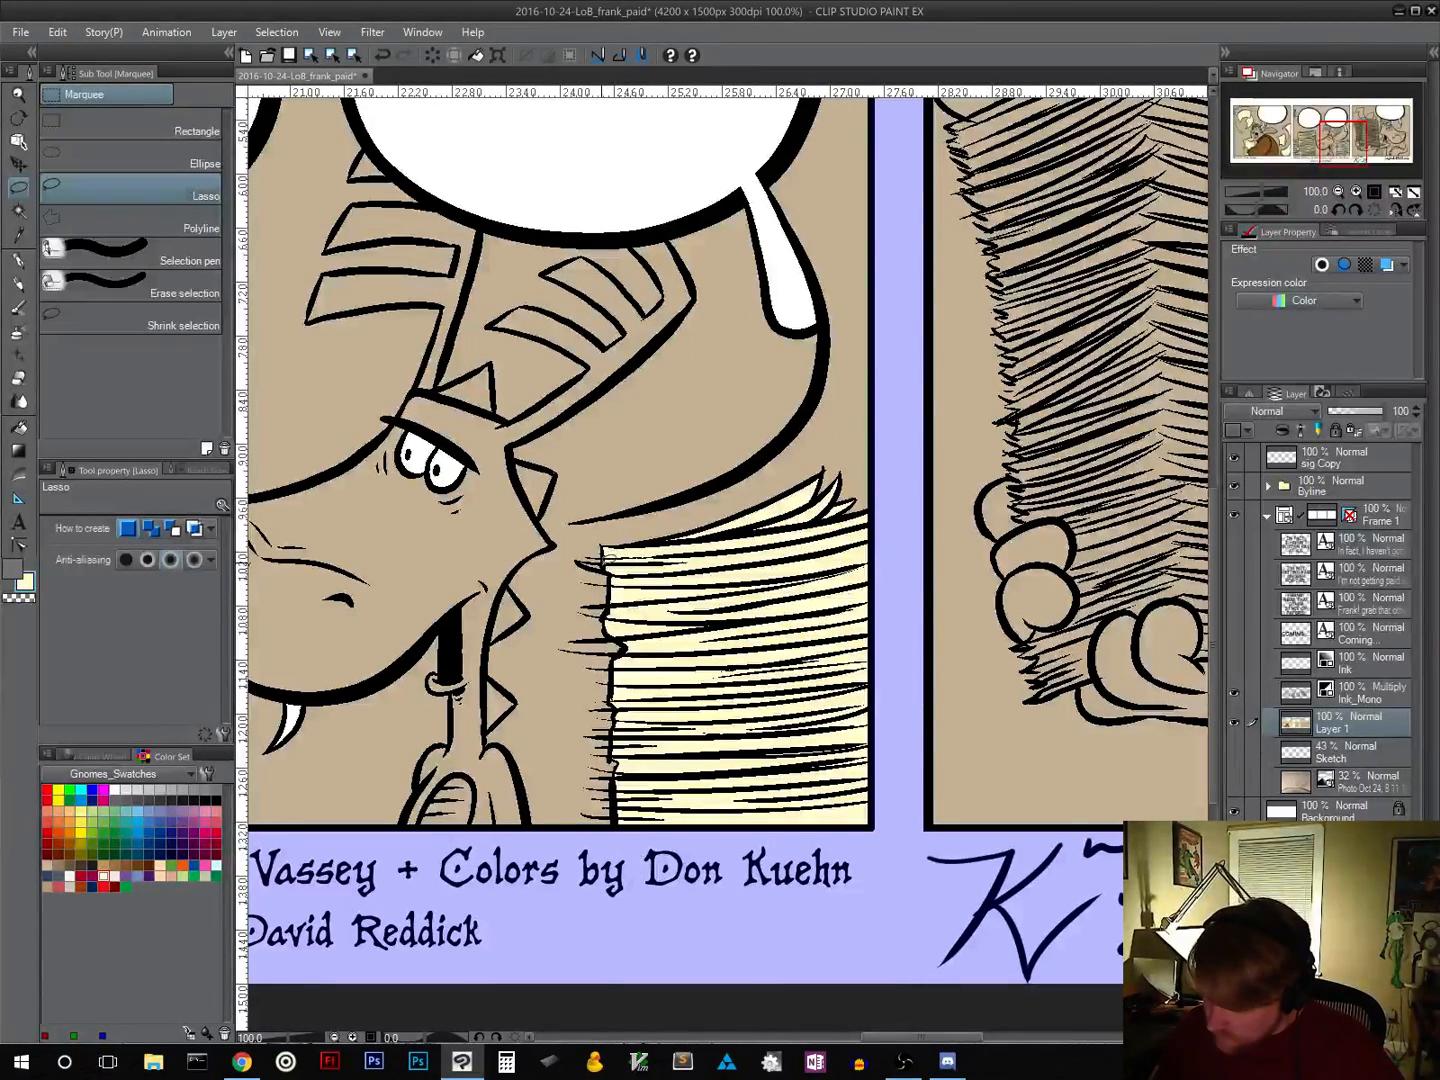
{"action": "left_click_drag", "start_coordinate": [578, 562], "coordinate": [604, 571]}
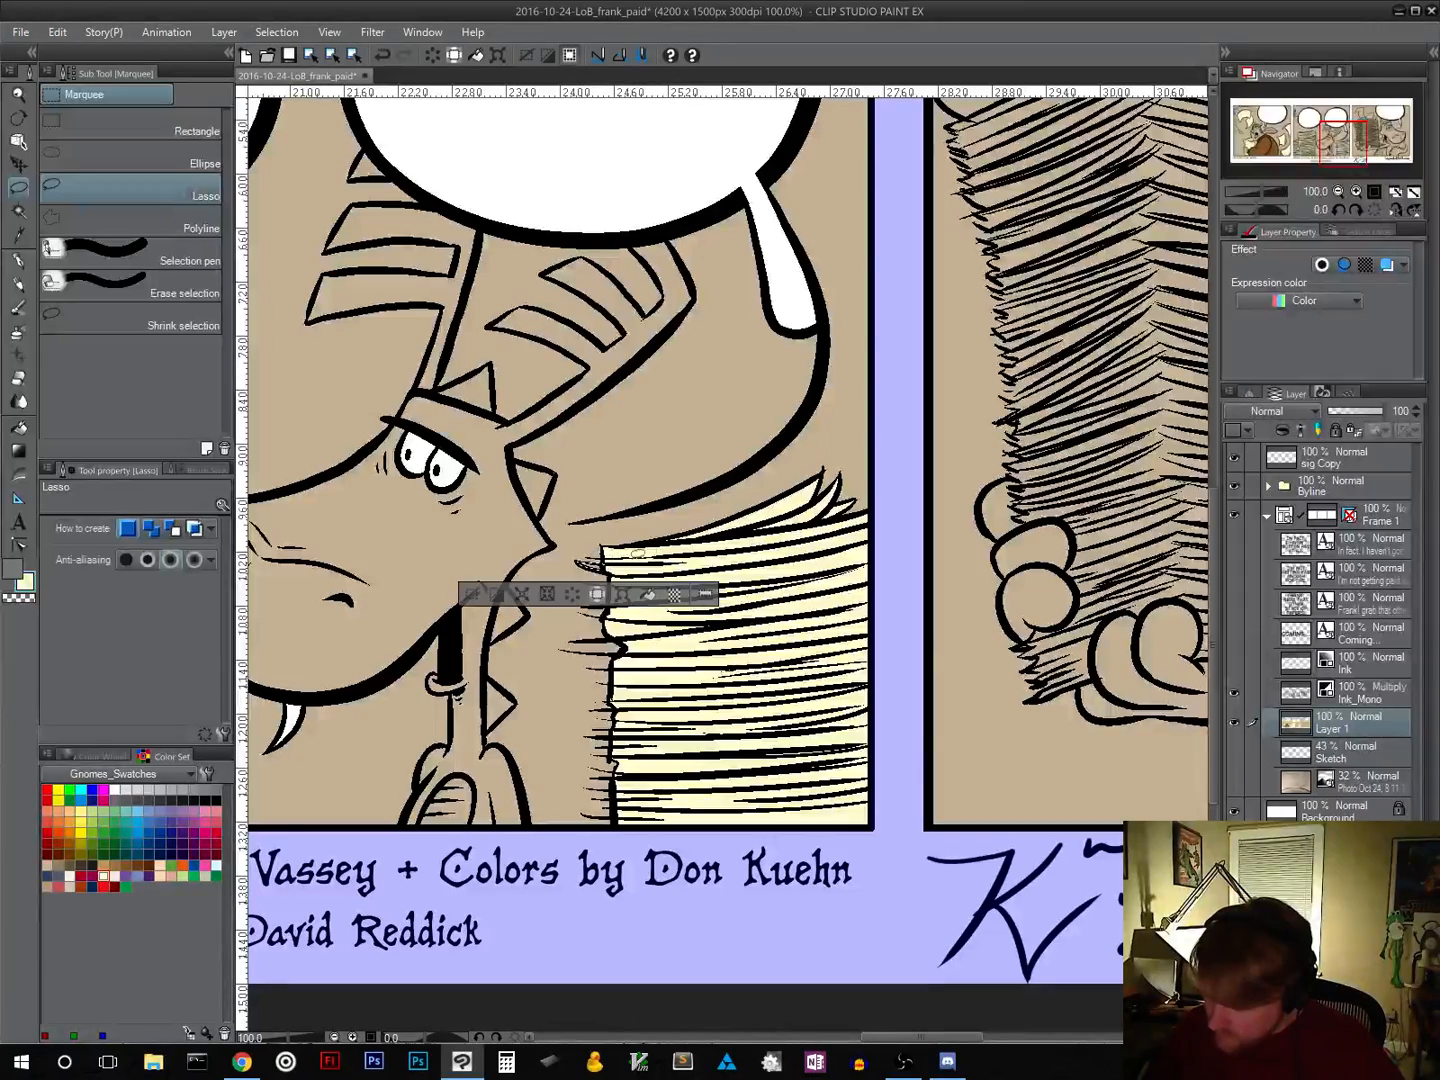
{"action": "left_click", "coordinate": [650, 599]}
{"action": "left_click", "coordinate": [472, 600]}
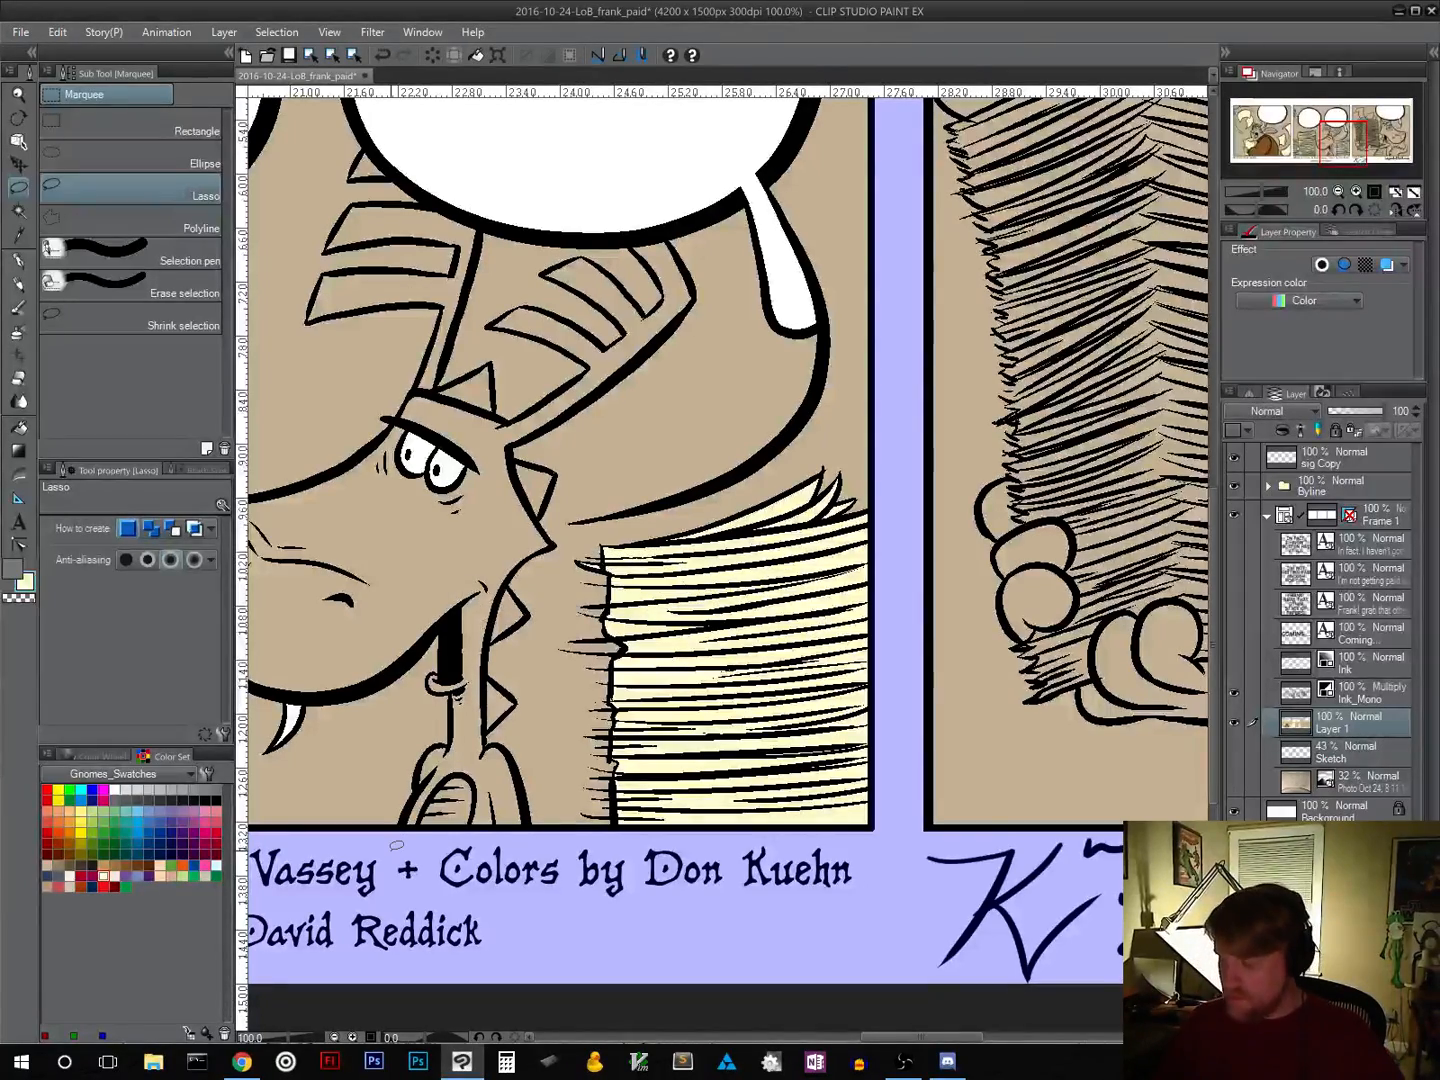
Step: Lasso the tall paper stack the dragon carries in the third panel, cutting across its fingers, and fill it with pale yellow
{"action": "left_click_drag", "start_coordinate": [1004, 644], "coordinate": [517, 834]}
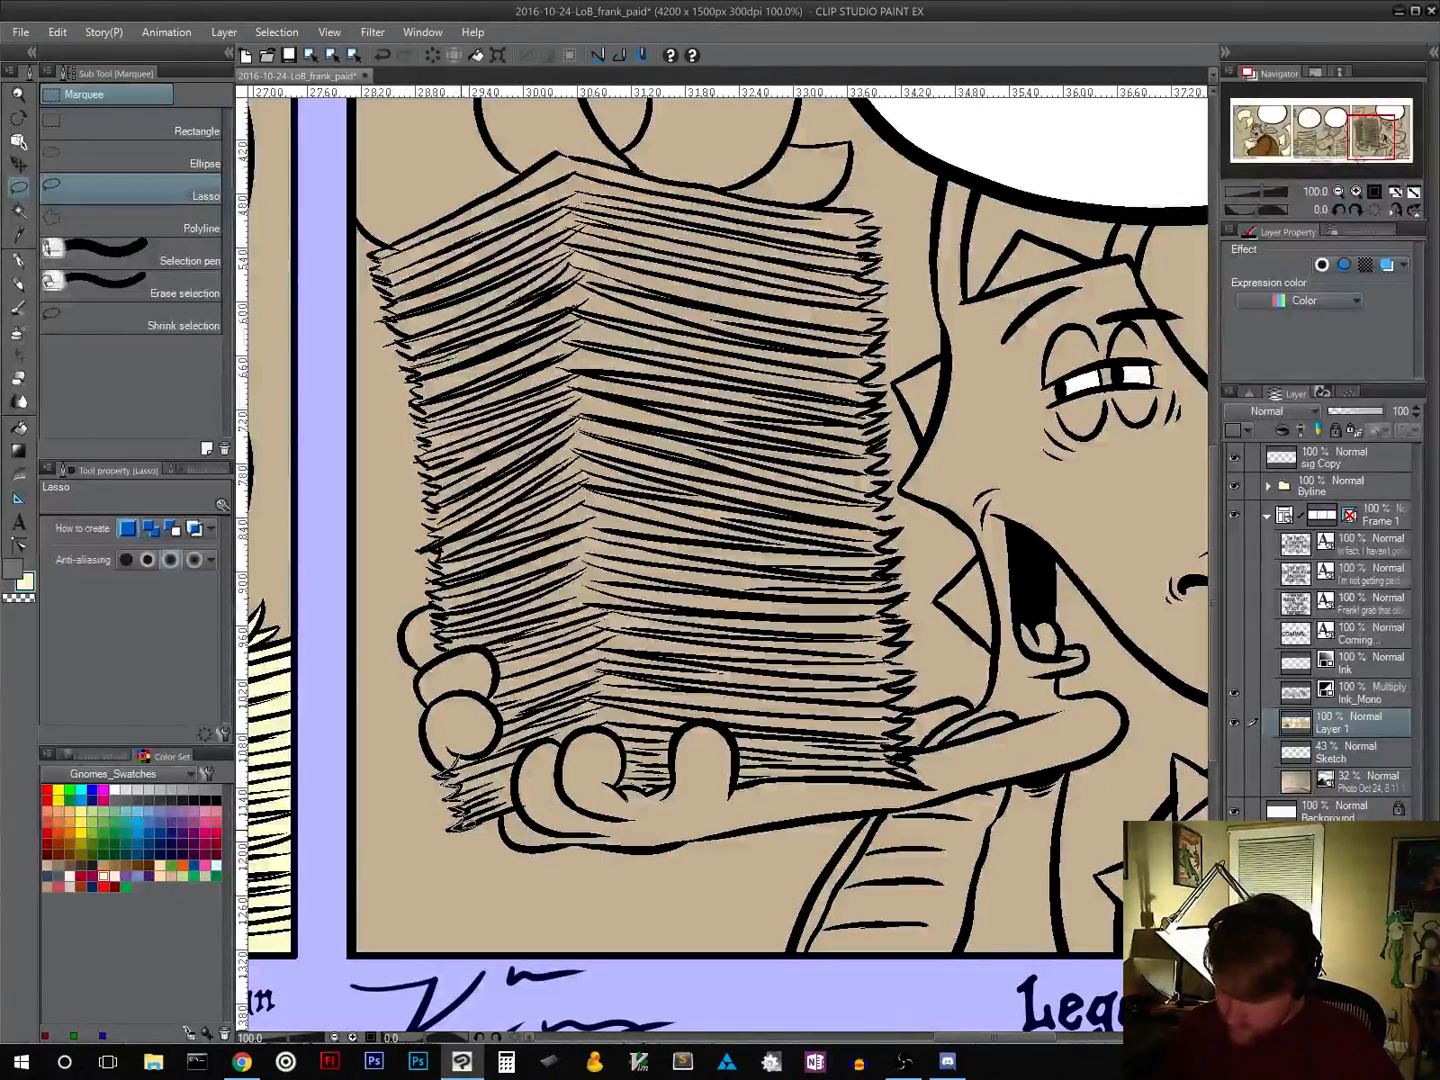
{"action": "mouse_move", "coordinate": [458, 795]}
{"action": "left_mouse_down"}
{"action": "mouse_move", "coordinate": [530, 808]}
{"action": "mouse_move", "coordinate": [727, 776]}
{"action": "mouse_move", "coordinate": [931, 786]}
{"action": "mouse_move", "coordinate": [905, 747]}
{"action": "mouse_move", "coordinate": [893, 656]}
{"action": "mouse_move", "coordinate": [904, 622]}
{"action": "mouse_move", "coordinate": [880, 463]}
{"action": "mouse_move", "coordinate": [892, 427]}
{"action": "mouse_move", "coordinate": [878, 388]}
{"action": "mouse_move", "coordinate": [884, 290]}
{"action": "mouse_move", "coordinate": [869, 281]}
{"action": "mouse_move", "coordinate": [875, 208]}
{"action": "mouse_move", "coordinate": [645, 170]}
{"action": "left_mouse_up"}
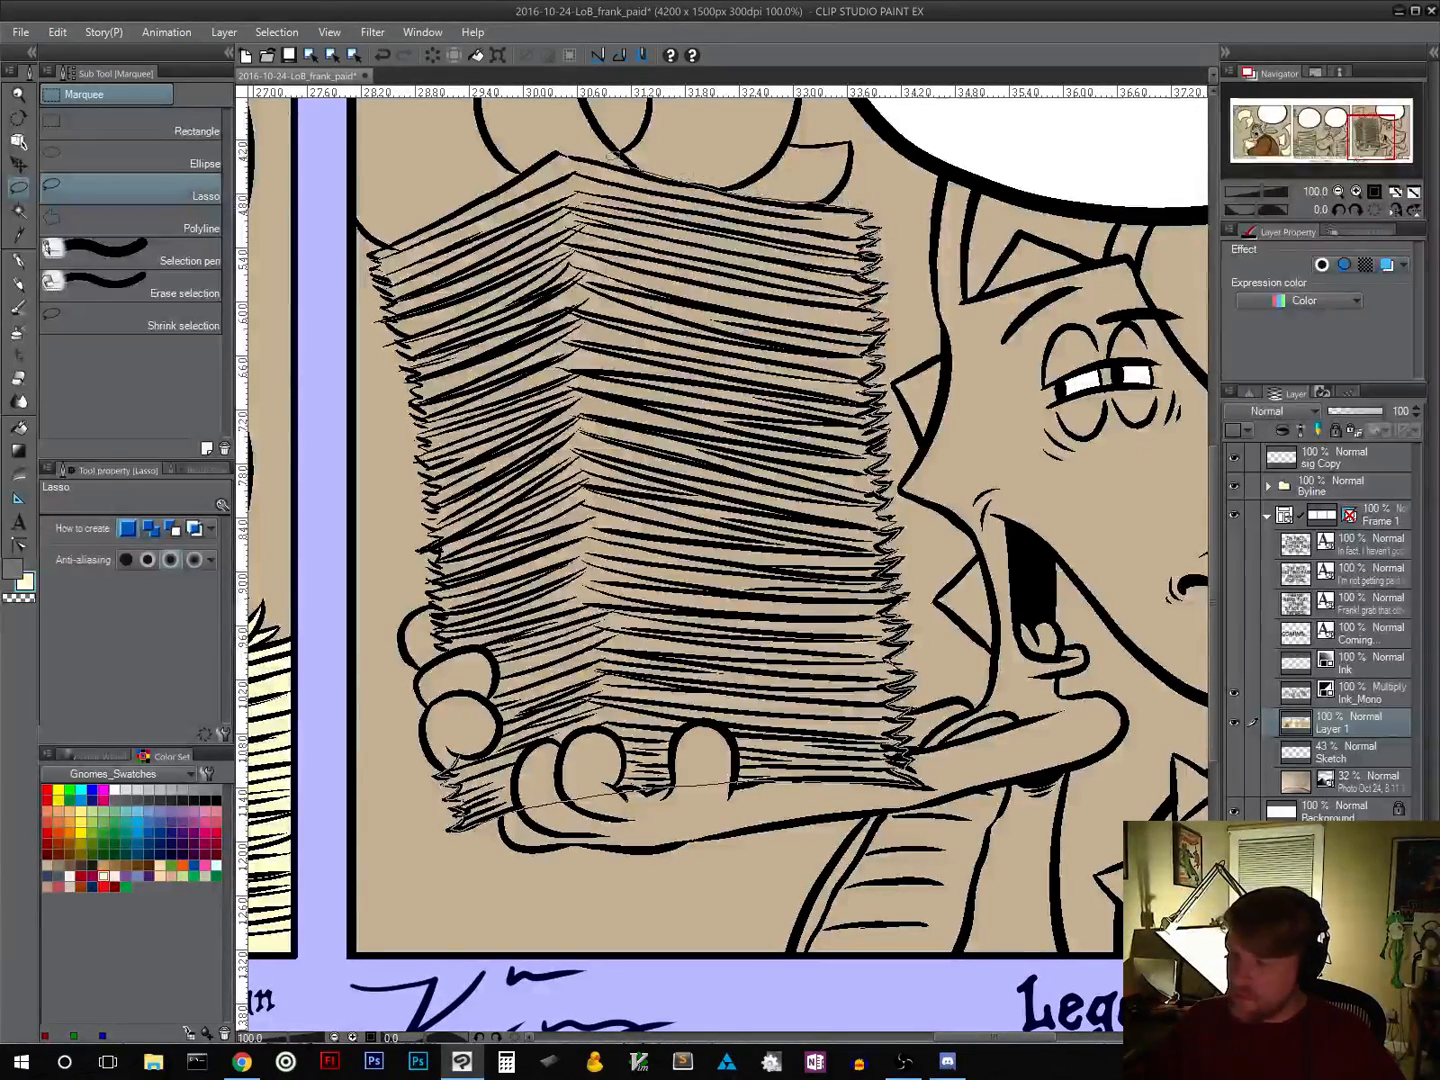
{"action": "mouse_move", "coordinate": [546, 148]}
{"action": "left_mouse_down"}
{"action": "mouse_move", "coordinate": [372, 255]}
{"action": "mouse_move", "coordinate": [418, 550]}
{"action": "mouse_move", "coordinate": [416, 378]}
{"action": "mouse_move", "coordinate": [425, 391]}
{"action": "mouse_move", "coordinate": [448, 653]}
{"action": "left_mouse_up"}
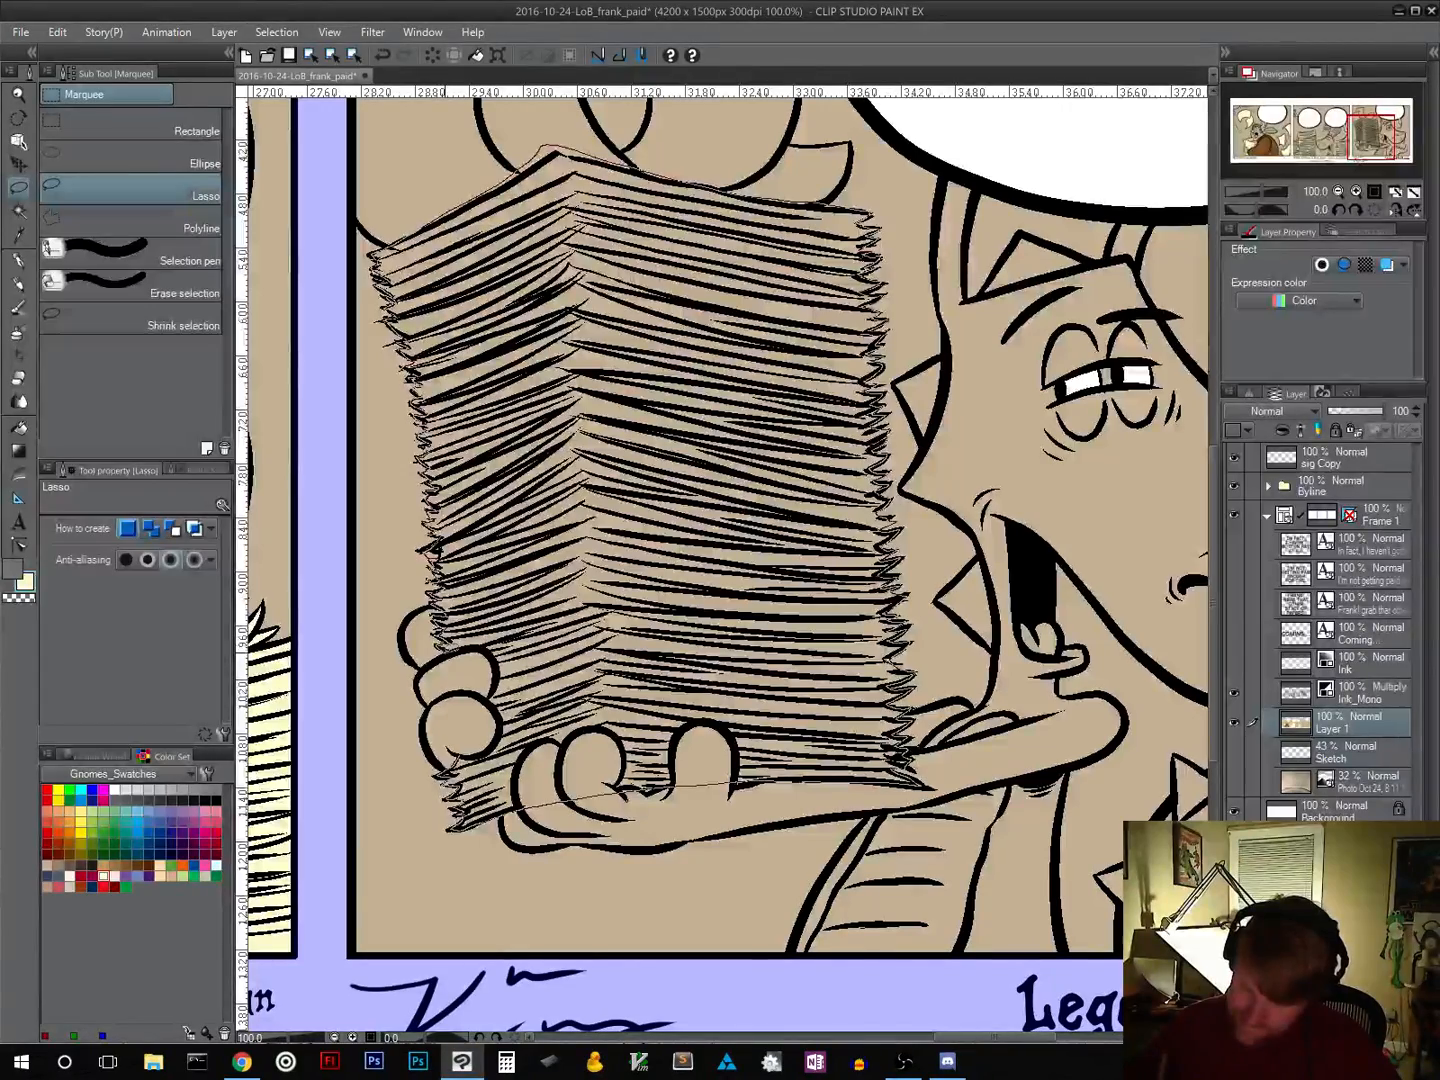
{"action": "left_click_drag", "start_coordinate": [459, 720], "coordinate": [447, 771]}
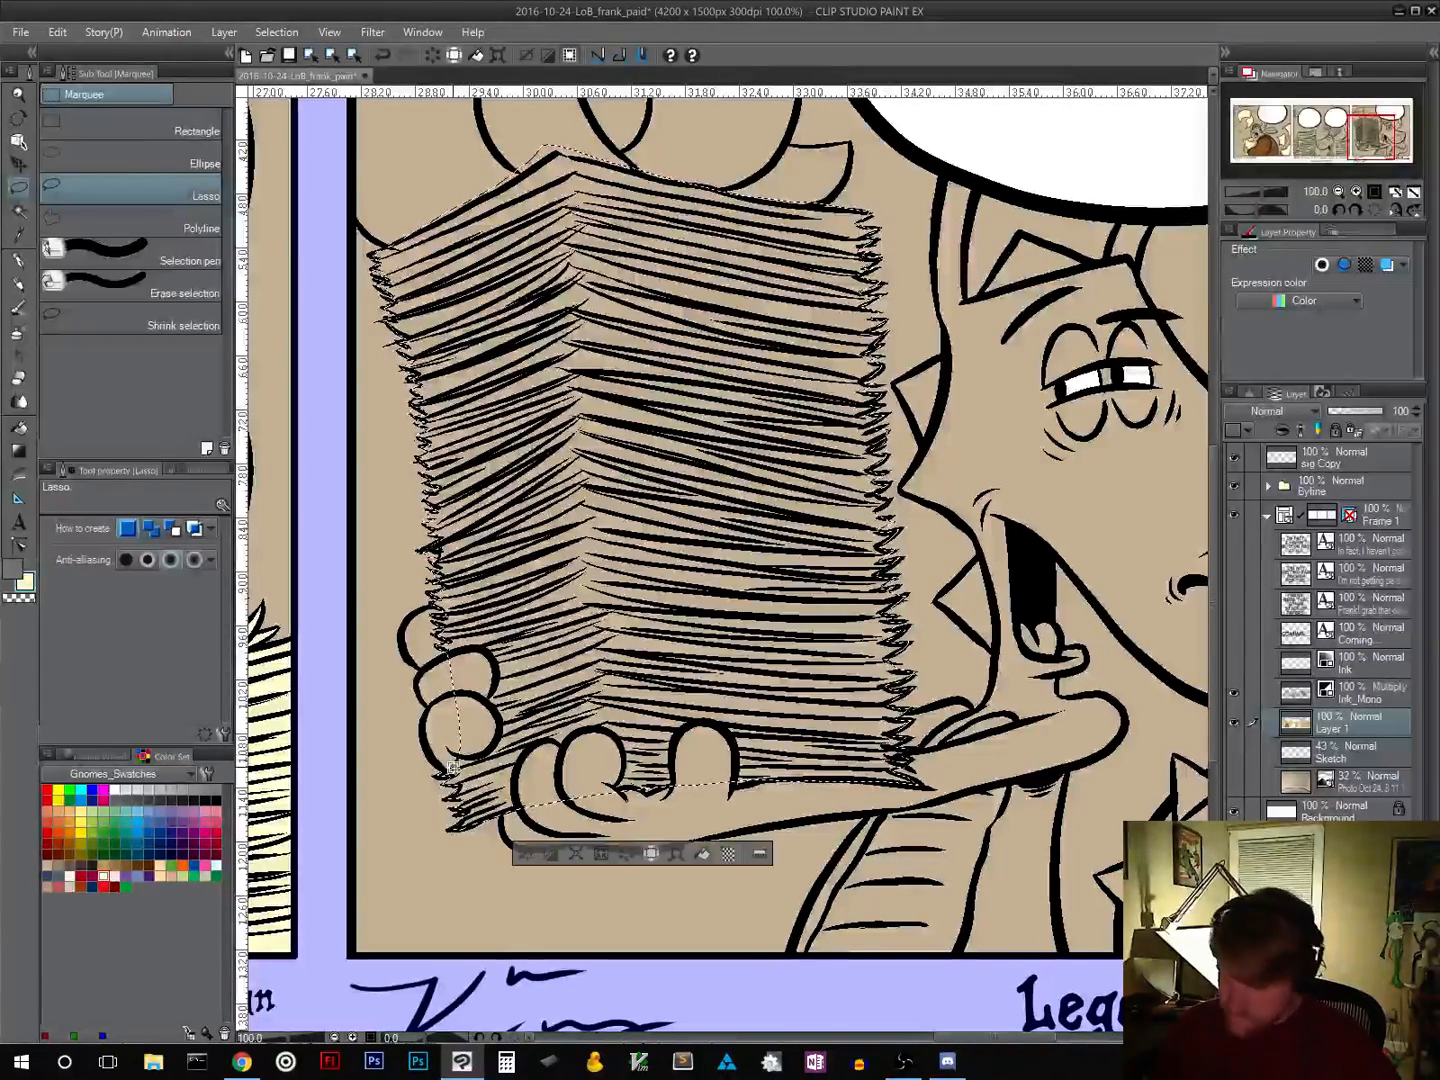
{"action": "left_click", "coordinate": [700, 856]}
{"action": "left_click", "coordinate": [524, 853]}
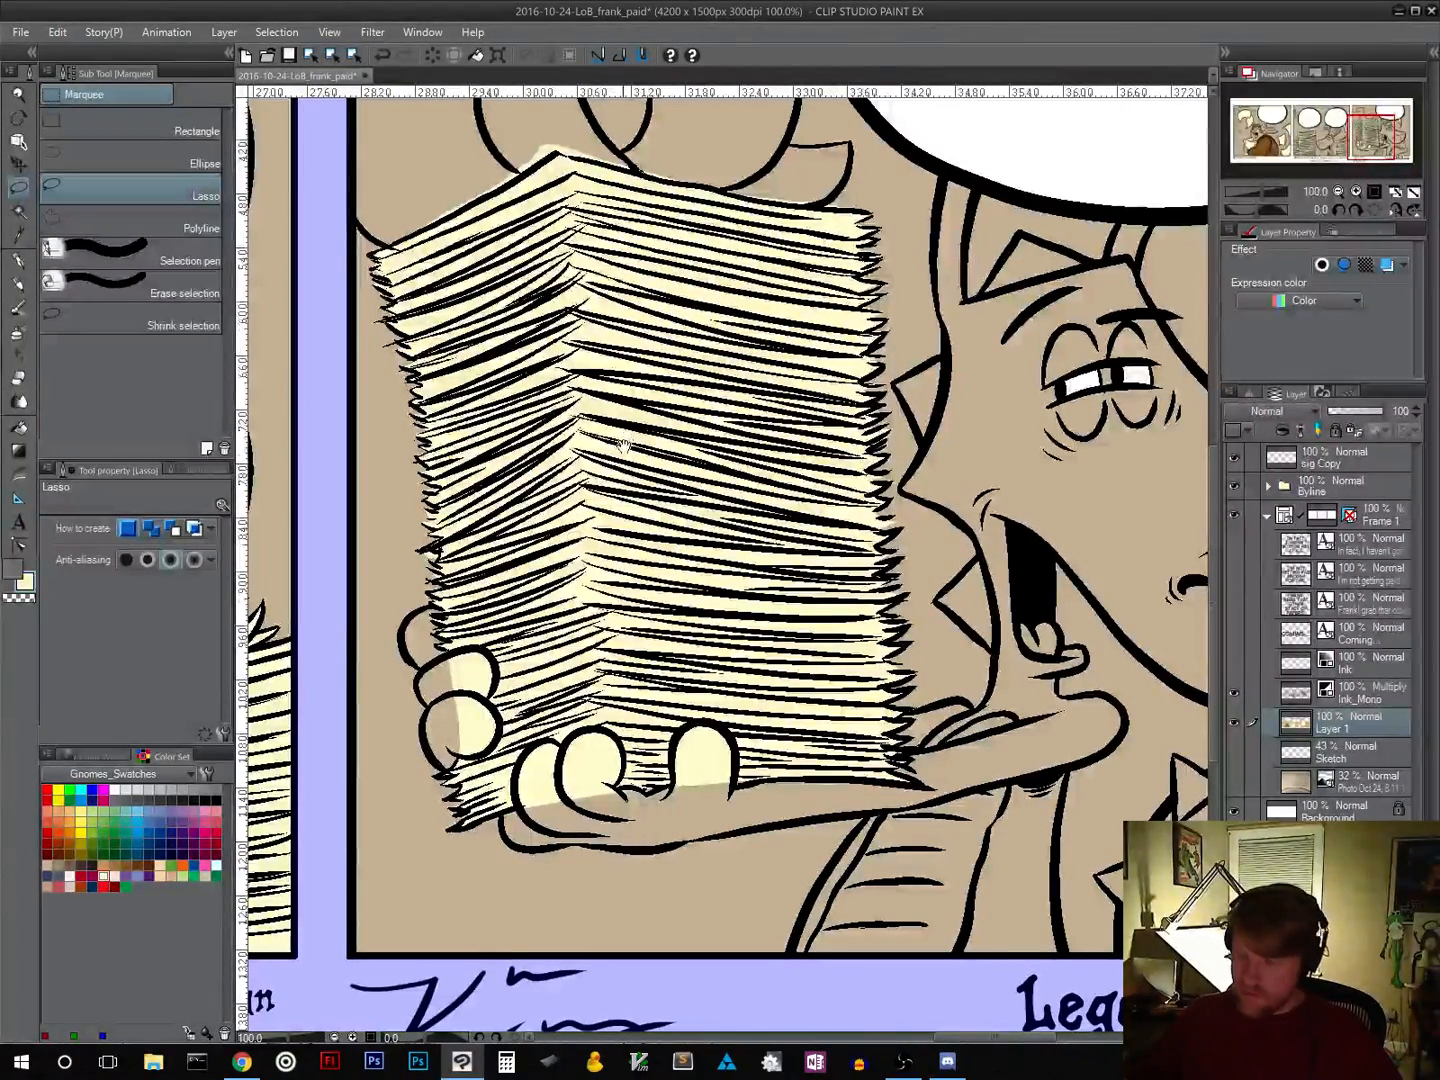
Step: Lasso and fill the two curling sheets above the left side of the third panel's stack with pale yellow
{"action": "left_click_drag", "start_coordinate": [617, 446], "coordinate": [622, 828]}
{"action": "left_click_drag", "start_coordinate": [680, 637], "coordinate": [586, 796]}
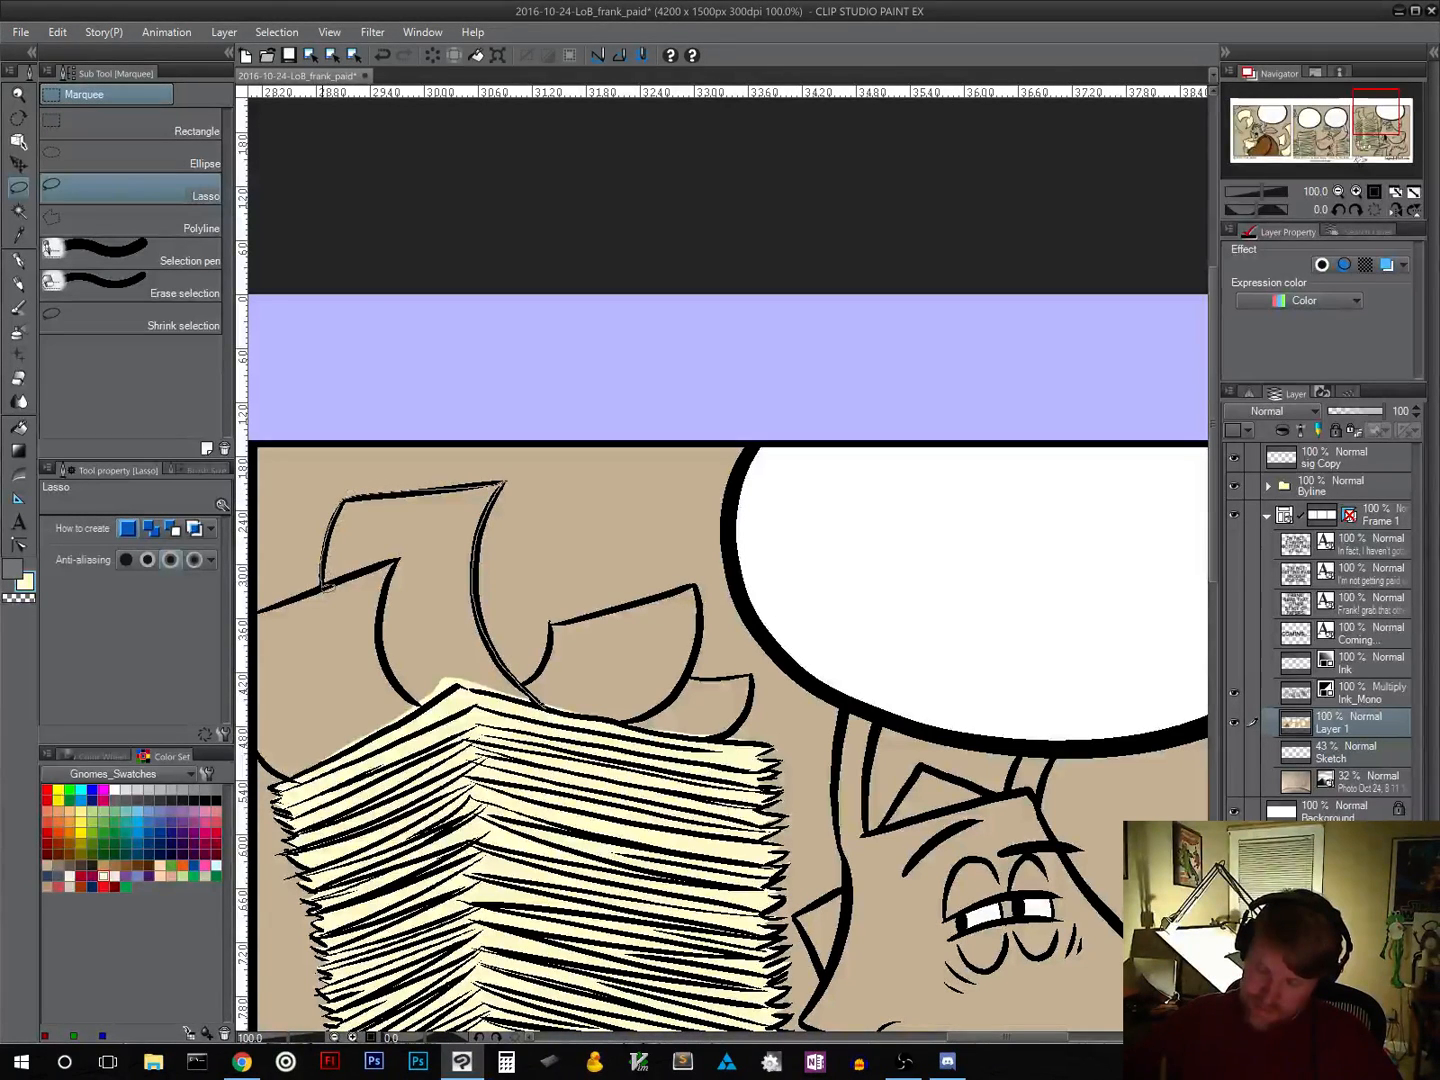
{"action": "mouse_move", "coordinate": [372, 706]}
{"action": "left_mouse_down"}
{"action": "mouse_move", "coordinate": [416, 739]}
{"action": "mouse_move", "coordinate": [472, 752]}
{"action": "mouse_move", "coordinate": [542, 717]}
{"action": "left_mouse_up"}
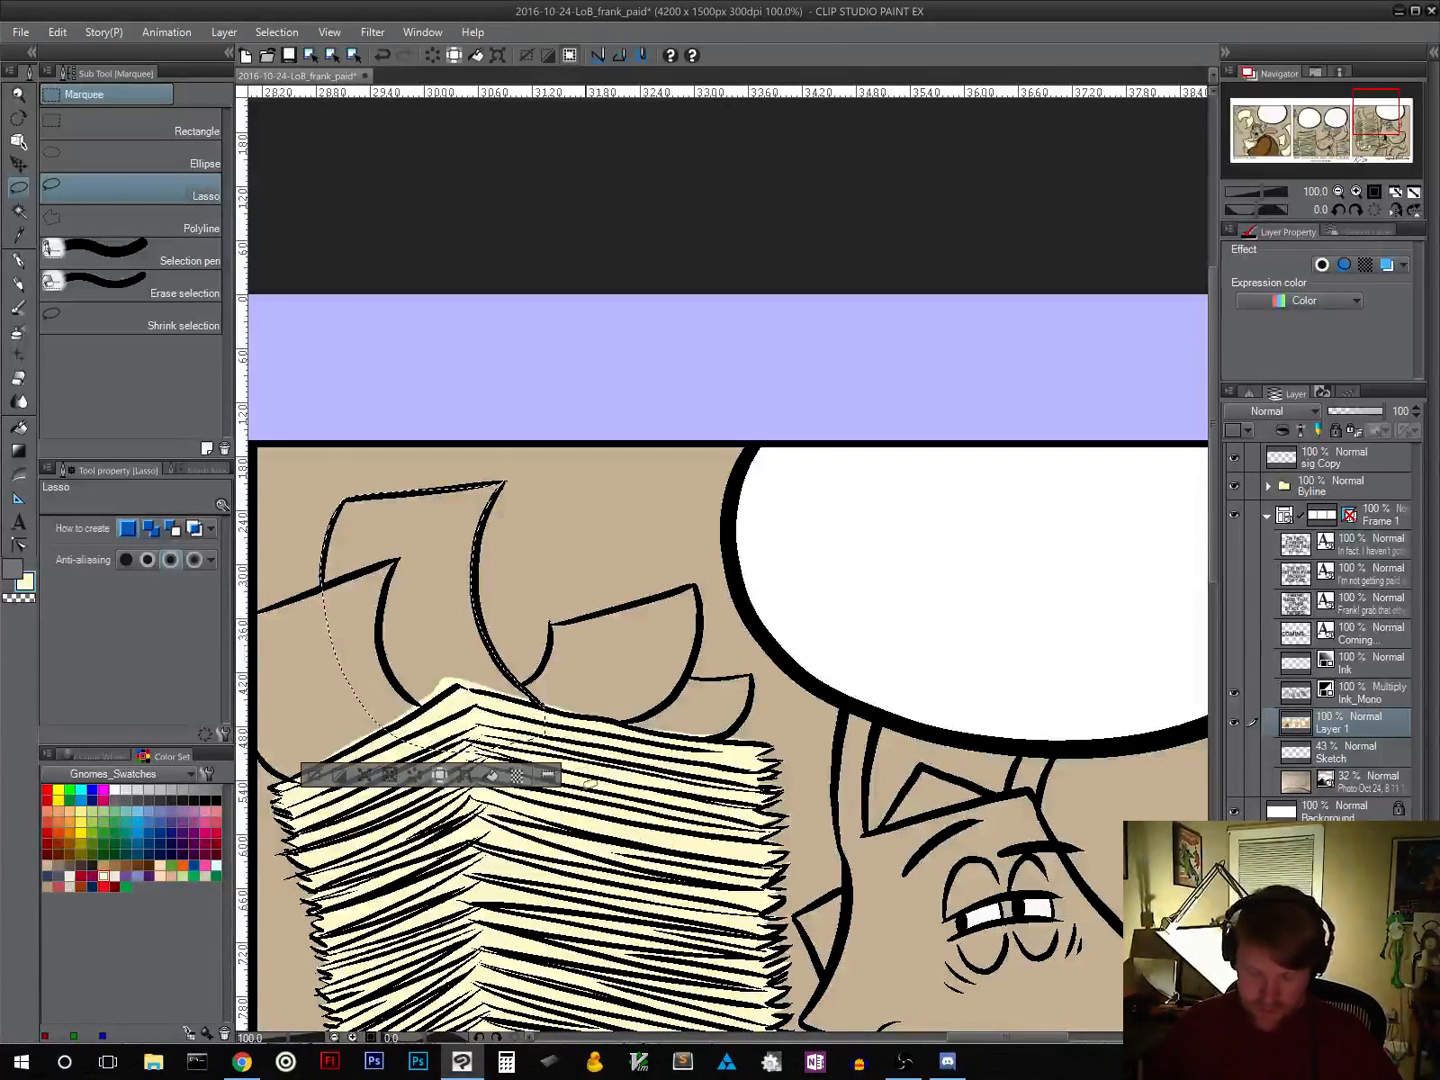
{"action": "left_click", "coordinate": [490, 776]}
{"action": "left_click_drag", "start_coordinate": [423, 711], "coordinate": [656, 708]}
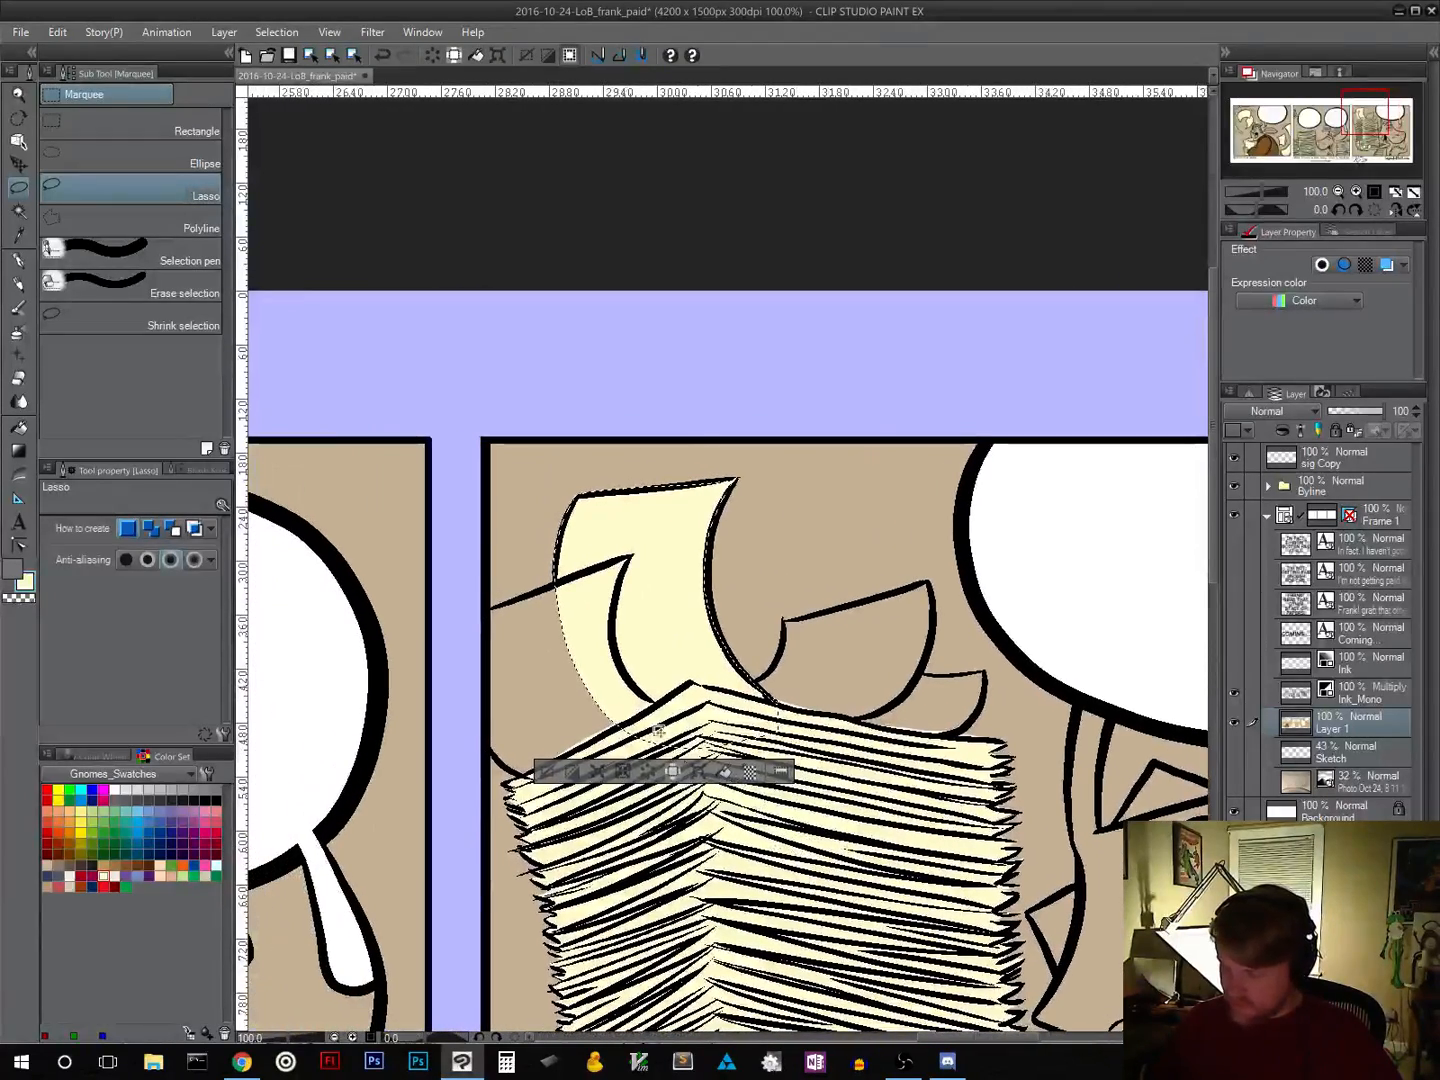
{"action": "key", "text": "ctrl+d"}
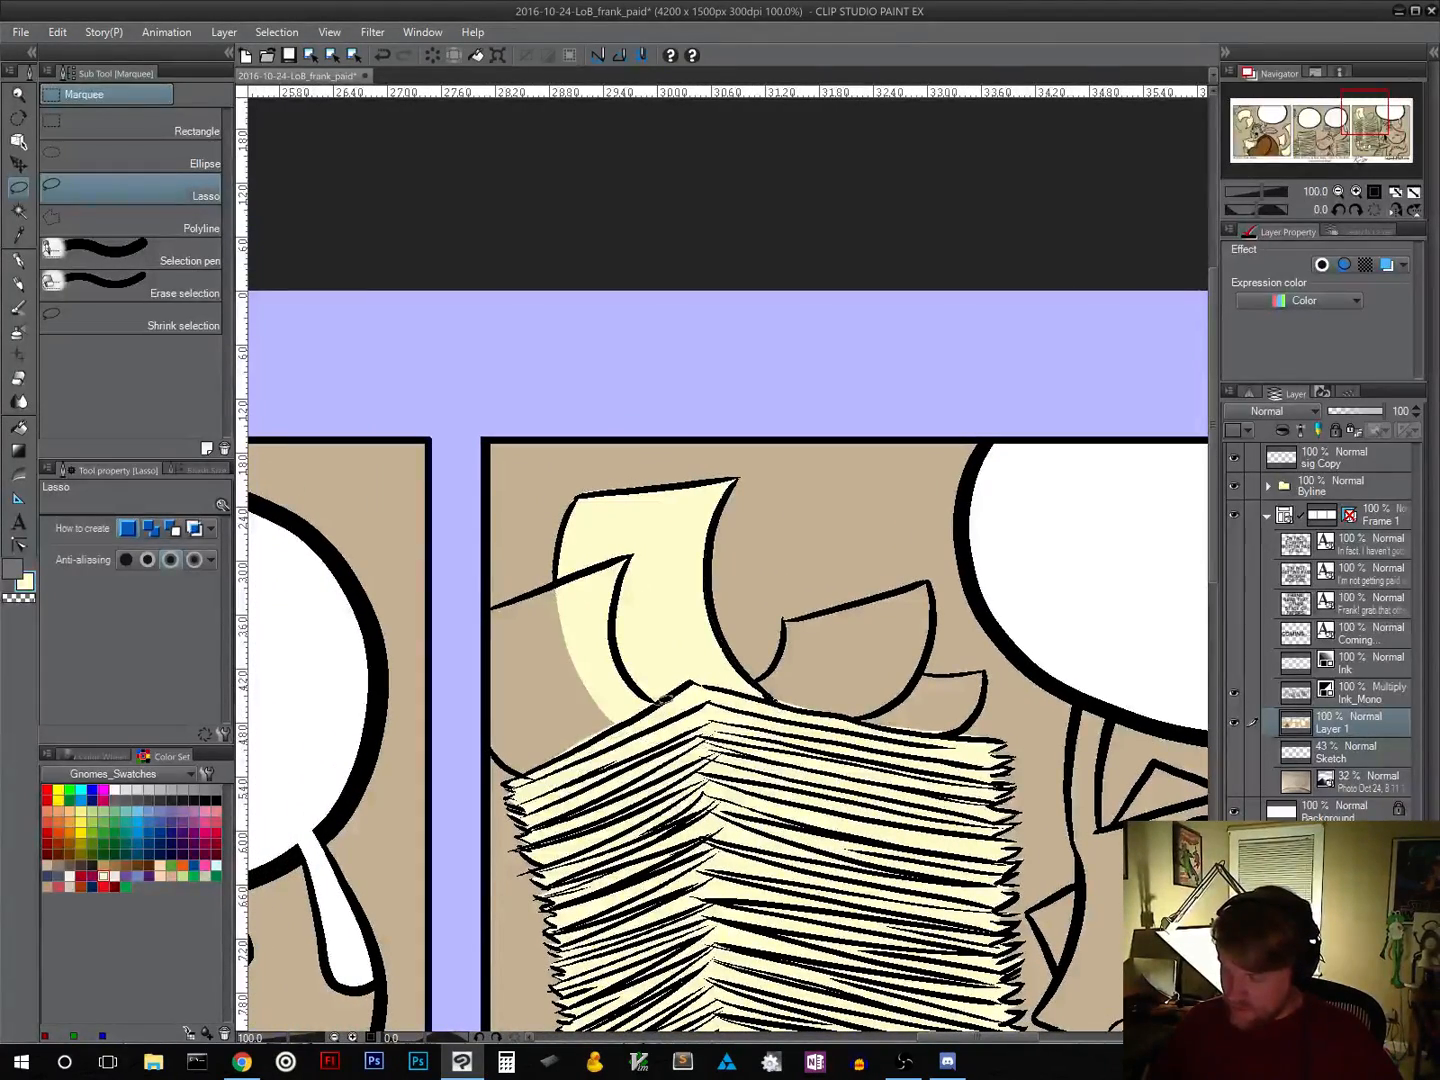
{"action": "mouse_move", "coordinate": [628, 553]}
{"action": "left_mouse_down"}
{"action": "mouse_move", "coordinate": [471, 621]}
{"action": "mouse_move", "coordinate": [484, 733]}
{"action": "mouse_move", "coordinate": [513, 775]}
{"action": "mouse_move", "coordinate": [578, 779]}
{"action": "mouse_move", "coordinate": [700, 722]}
{"action": "left_mouse_up"}
{"action": "left_click", "coordinate": [636, 806]}
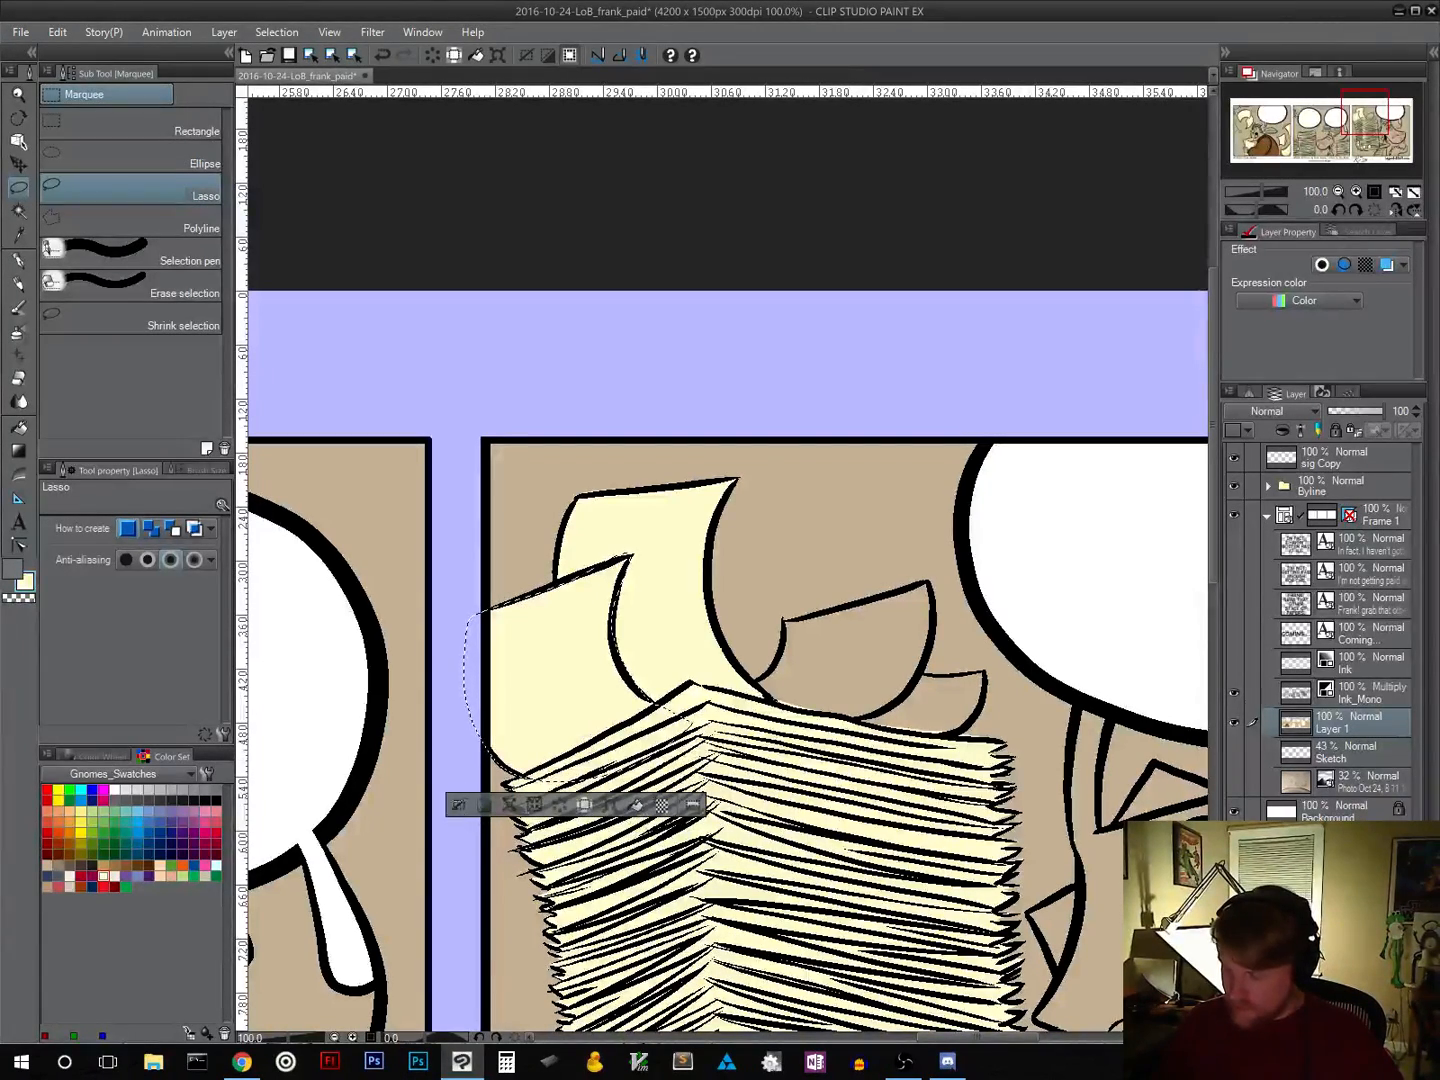
{"action": "key", "text": "ctrl+d"}
Step: Lasso and fill the two curling sheets above the right side of the third panel's stack with pale yellow
{"action": "left_click_drag", "start_coordinate": [846, 790], "coordinate": [601, 841]}
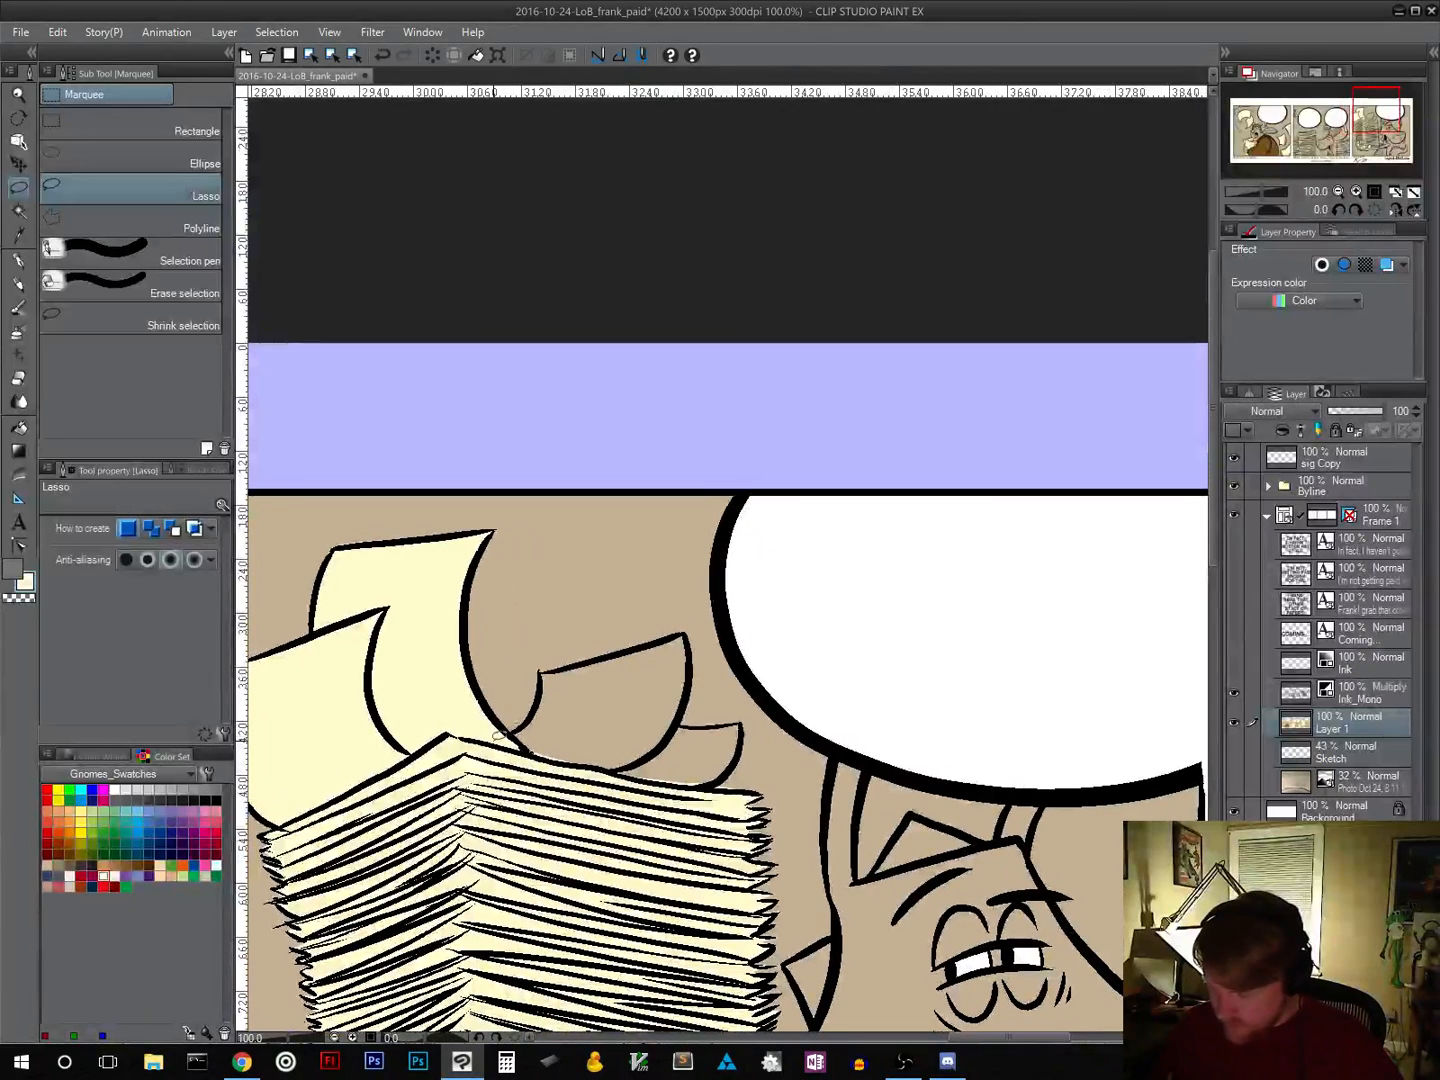
{"action": "mouse_move", "coordinate": [498, 735]}
{"action": "left_mouse_down"}
{"action": "mouse_move", "coordinate": [547, 668]}
{"action": "mouse_move", "coordinate": [689, 629]}
{"action": "left_mouse_up"}
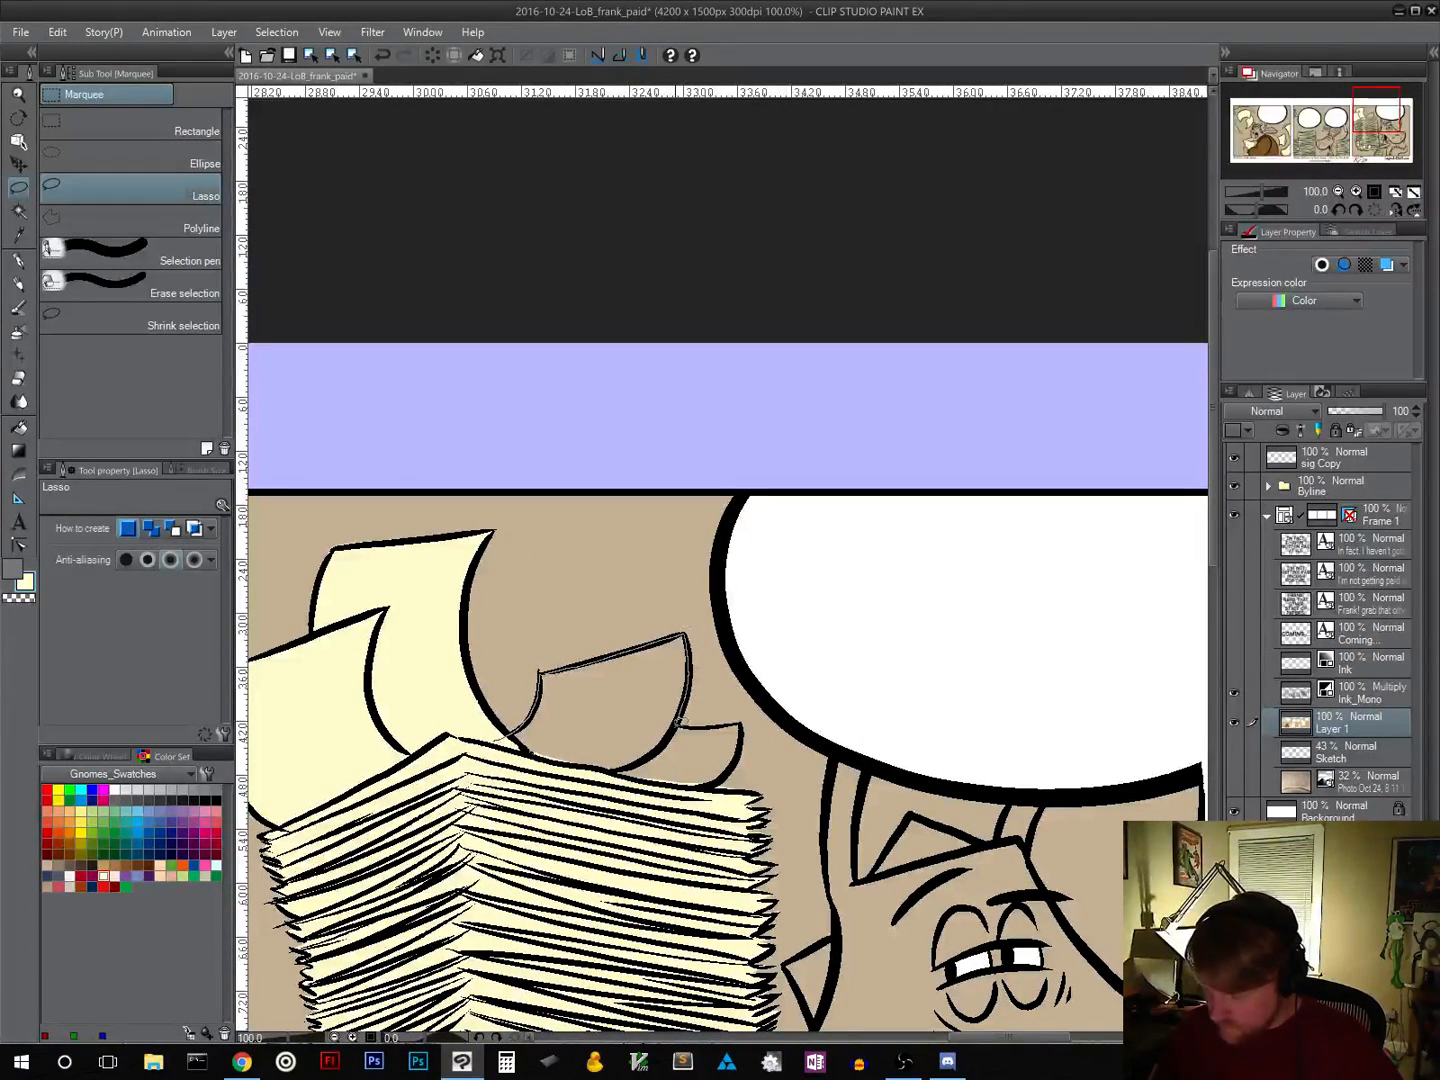
{"action": "mouse_move", "coordinate": [655, 750]}
{"action": "left_mouse_down"}
{"action": "mouse_move", "coordinate": [525, 790]}
{"action": "mouse_move", "coordinate": [499, 738]}
{"action": "left_mouse_up"}
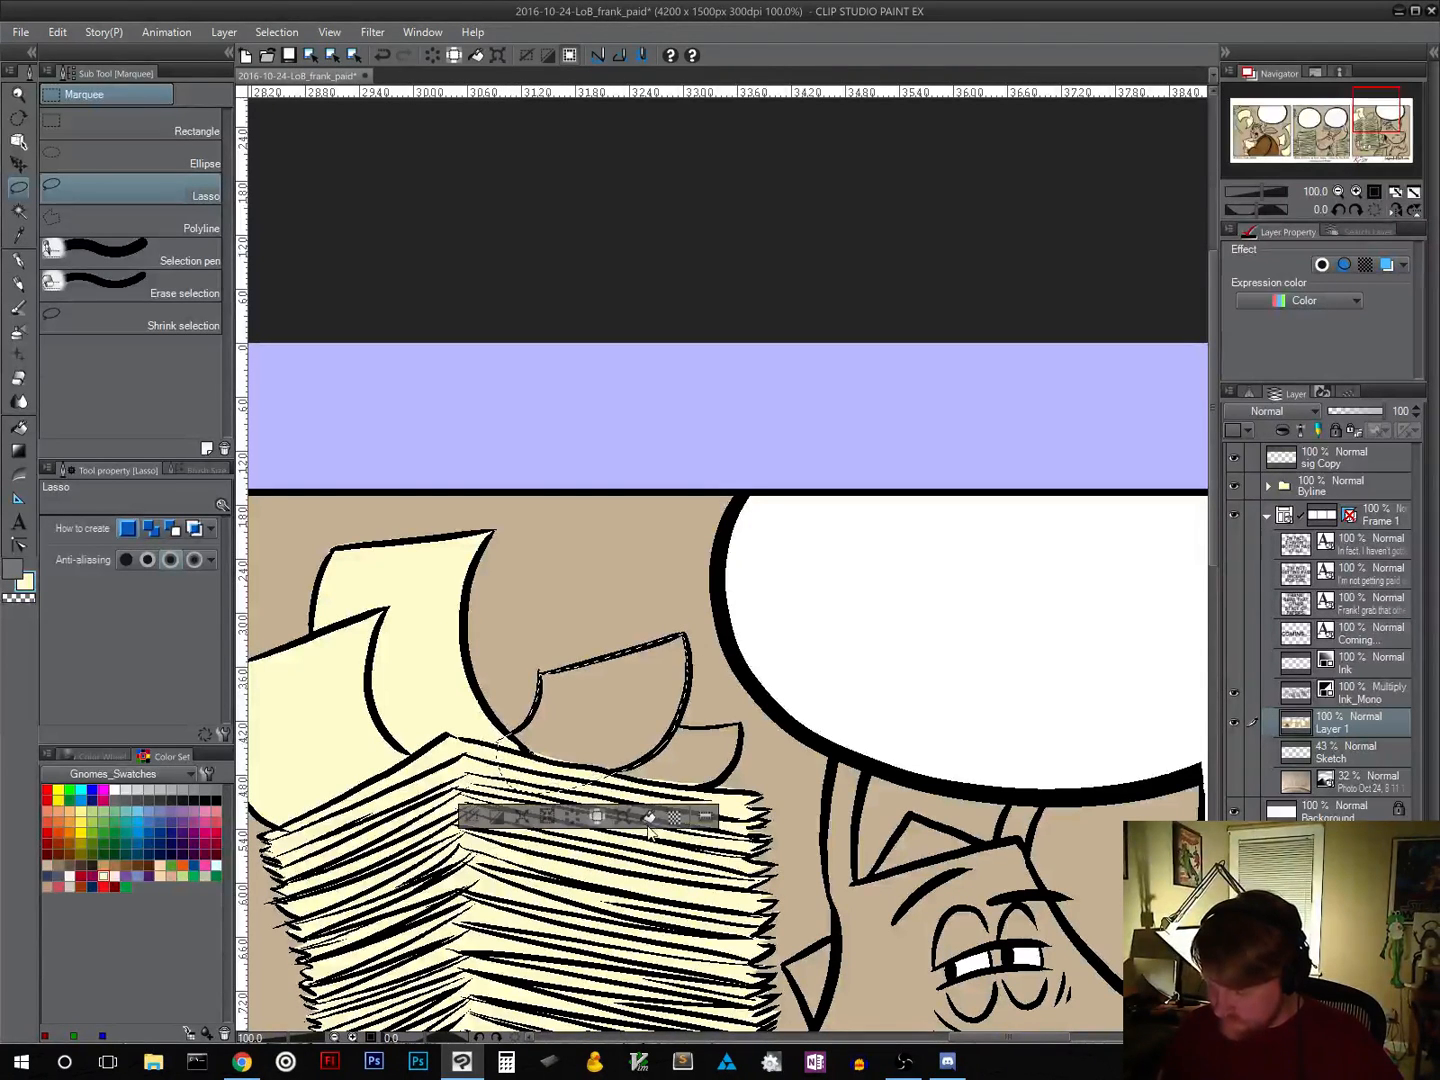
{"action": "key", "text": "ctrl+d"}
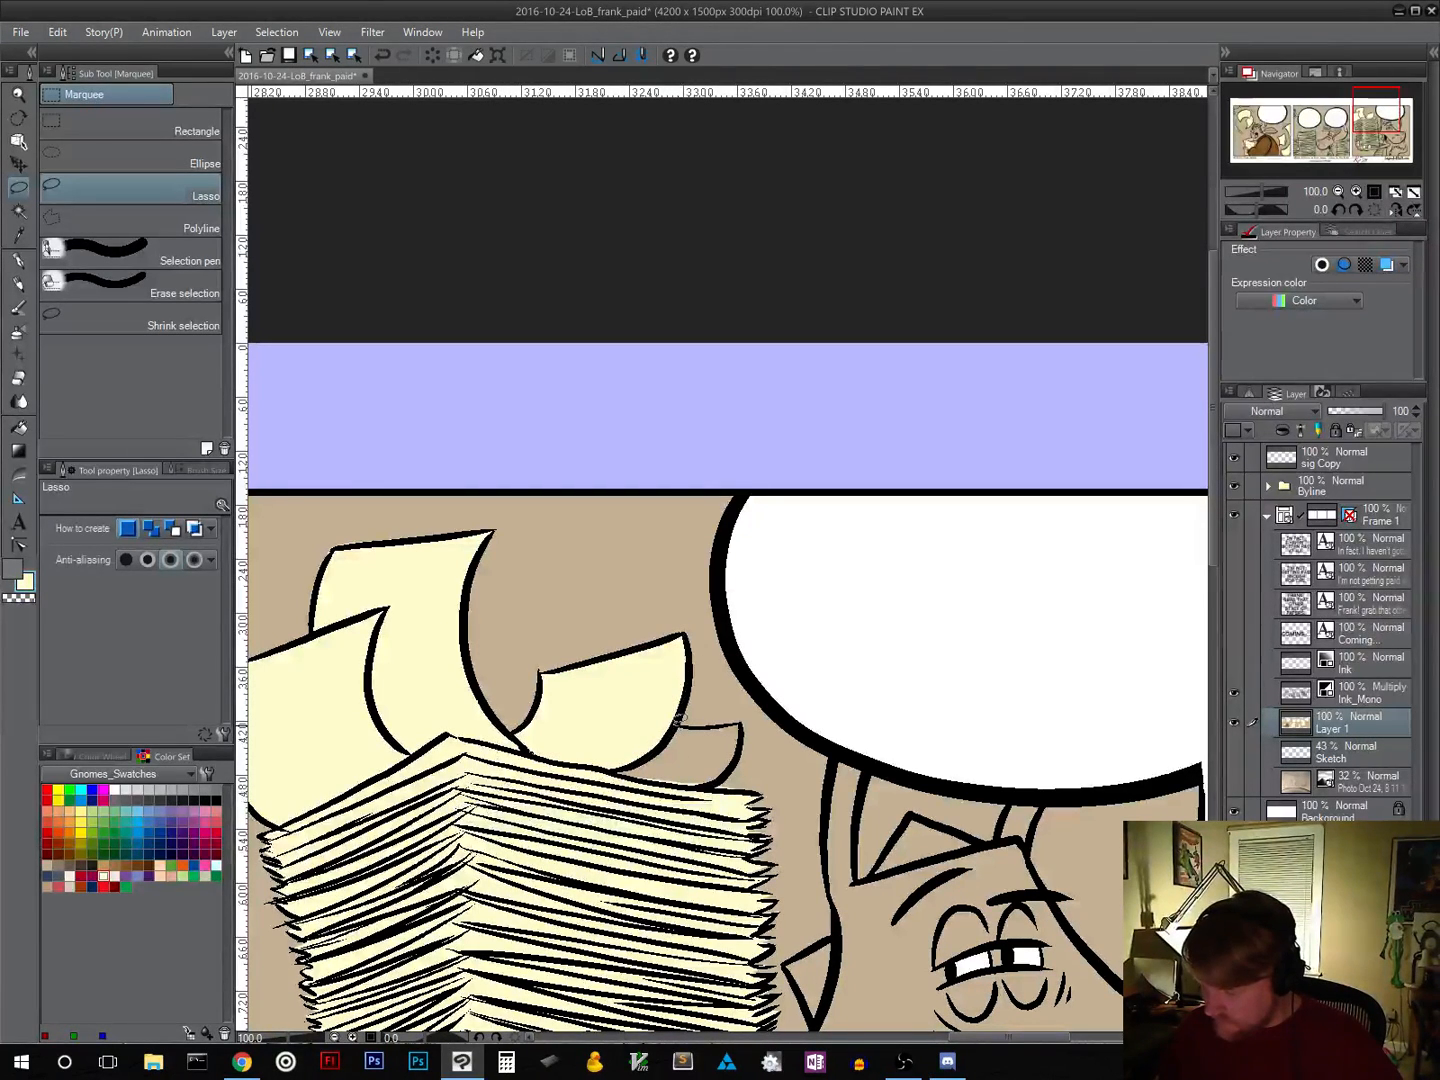
{"action": "mouse_move", "coordinate": [700, 722]}
{"action": "left_mouse_down"}
{"action": "mouse_move", "coordinate": [743, 720]}
{"action": "mouse_move", "coordinate": [745, 746]}
{"action": "mouse_move", "coordinate": [707, 788]}
{"action": "mouse_move", "coordinate": [610, 802]}
{"action": "left_mouse_up"}
{"action": "left_click_drag", "start_coordinate": [652, 716], "coordinate": [655, 718]}
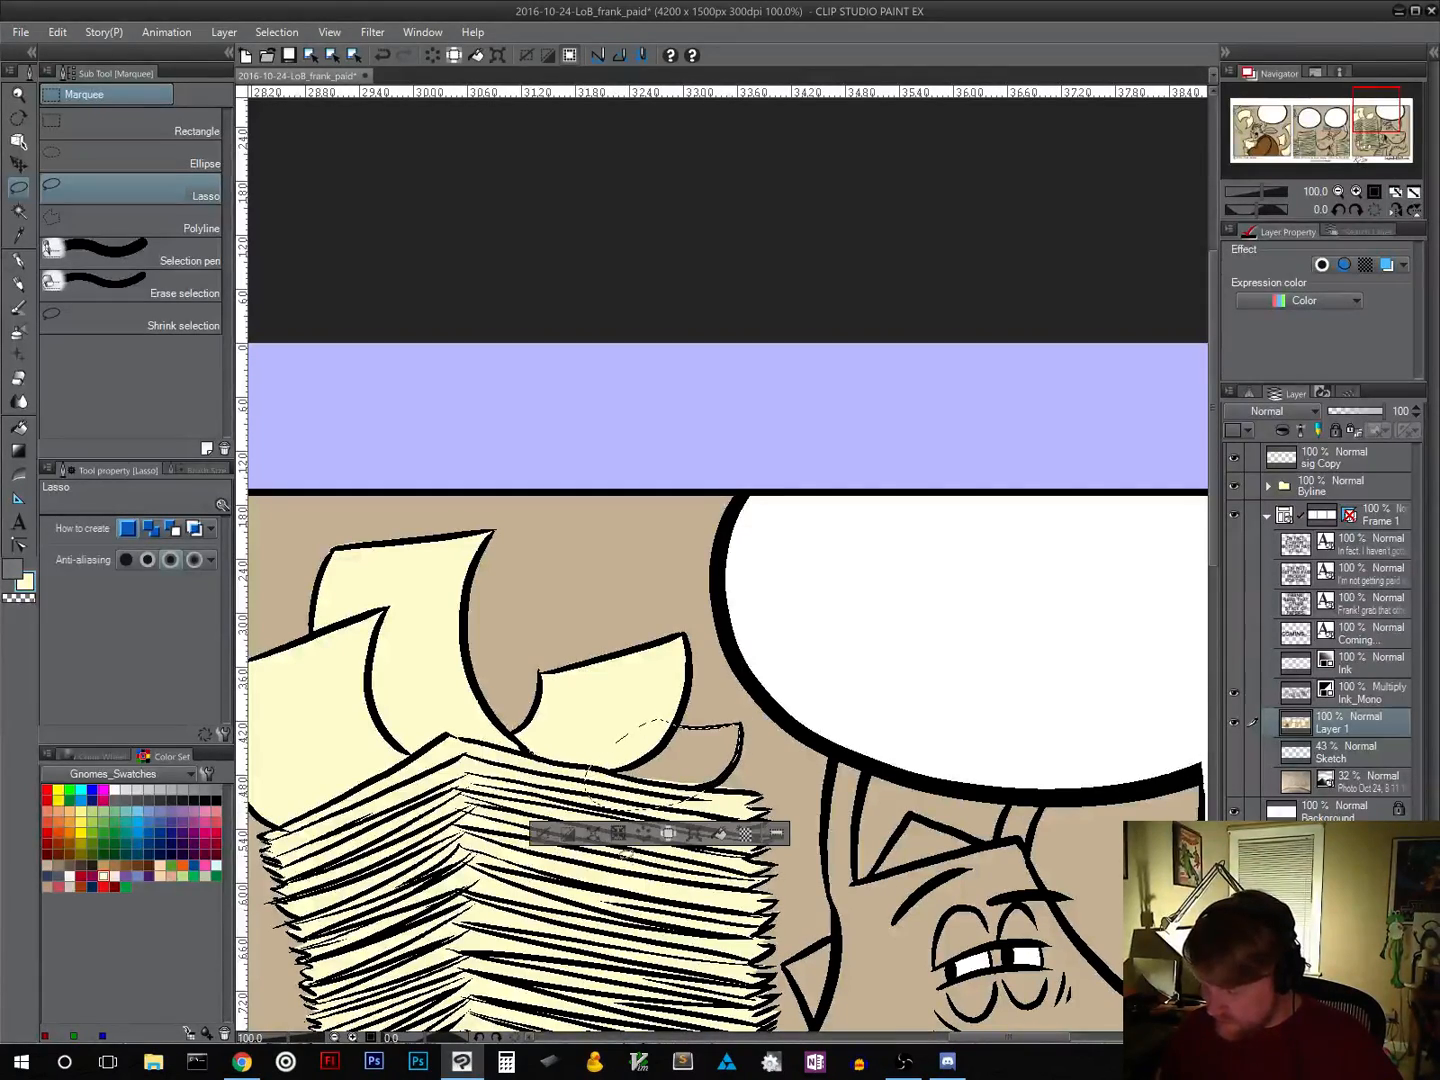
{"action": "left_click", "coordinate": [720, 836]}
{"action": "left_click", "coordinate": [544, 835]}
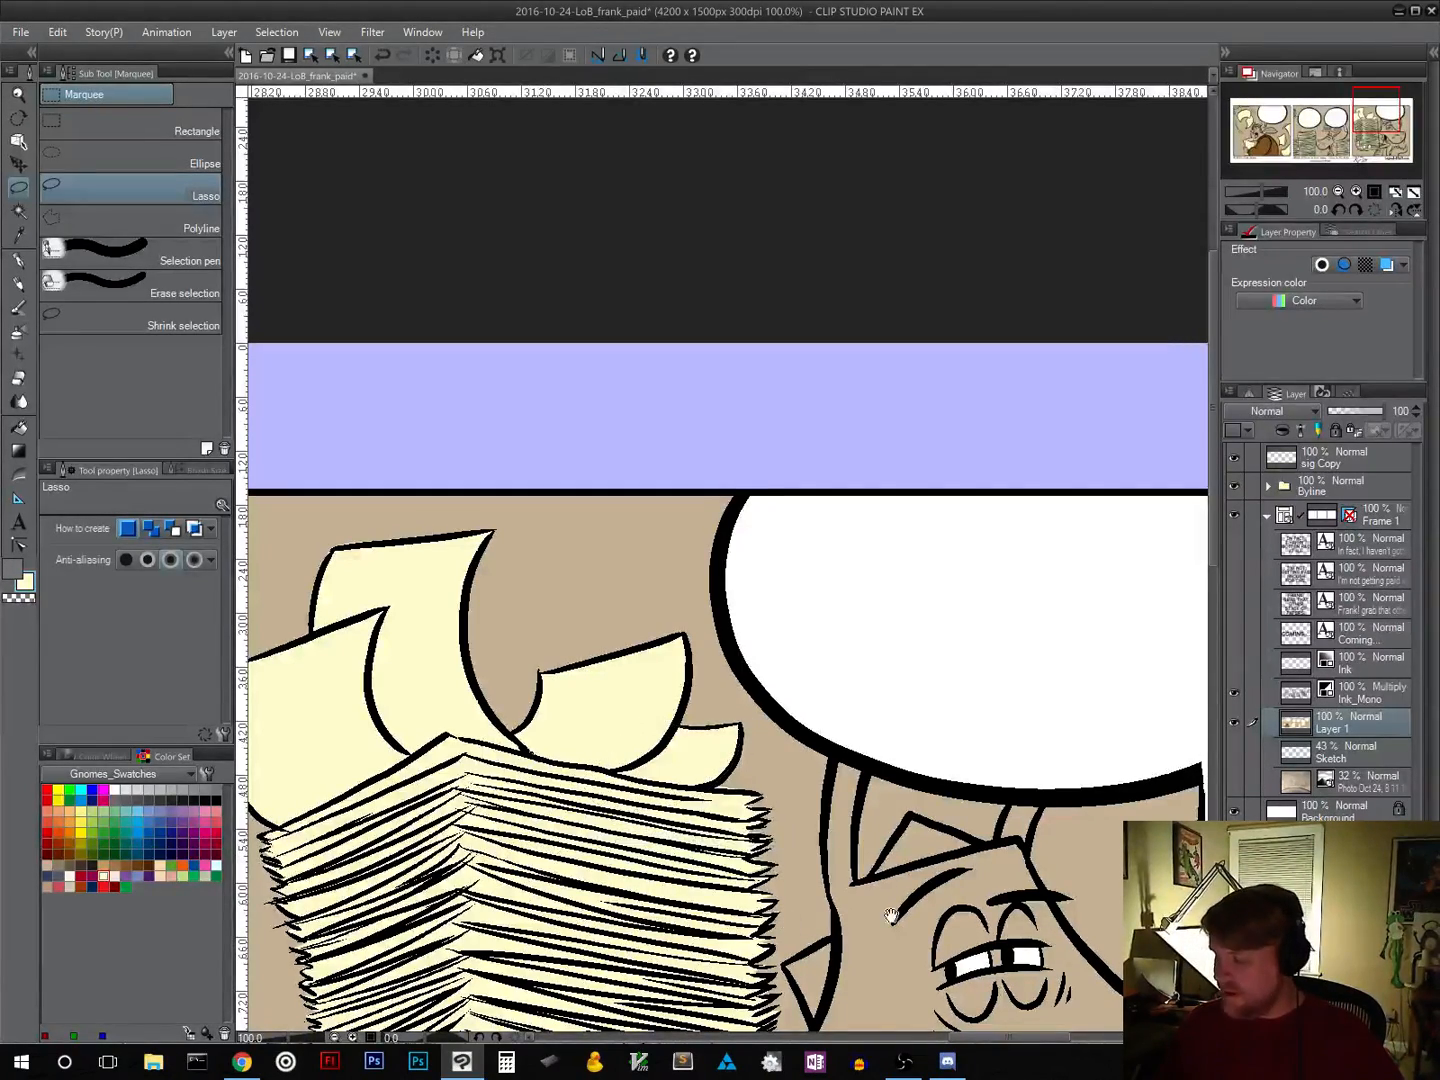
Step: Fill the Viking's helmet in the first panel with olive yellow, referring to the other layers
{"action": "left_click_drag", "start_coordinate": [903, 914], "coordinate": [686, 483]}
{"action": "left_click_drag", "start_coordinate": [544, 848], "coordinate": [958, 595]}
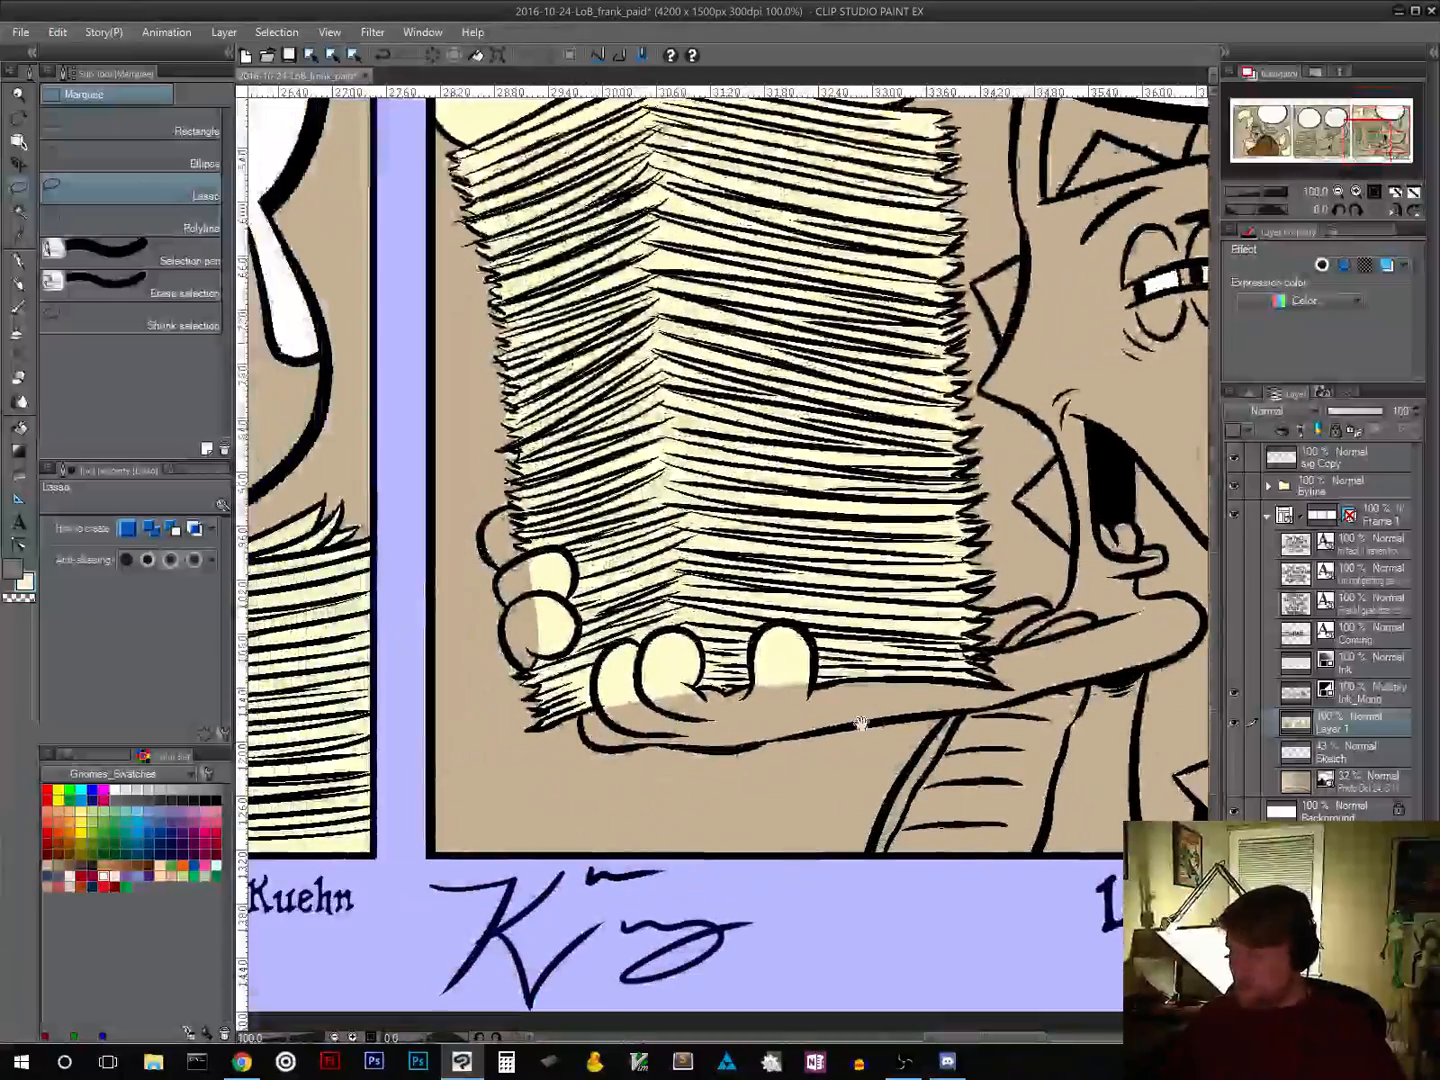
{"action": "left_click_drag", "start_coordinate": [526, 793], "coordinate": [1090, 756]}
{"action": "left_click_drag", "start_coordinate": [560, 850], "coordinate": [1057, 599]}
{"action": "left_click_drag", "start_coordinate": [561, 796], "coordinate": [1070, 678]}
{"action": "mouse_move", "coordinate": [464, 600]}
{"action": "left_mouse_down"}
{"action": "mouse_move", "coordinate": [548, 651]}
{"action": "mouse_move", "coordinate": [920, 788]}
{"action": "left_mouse_up"}
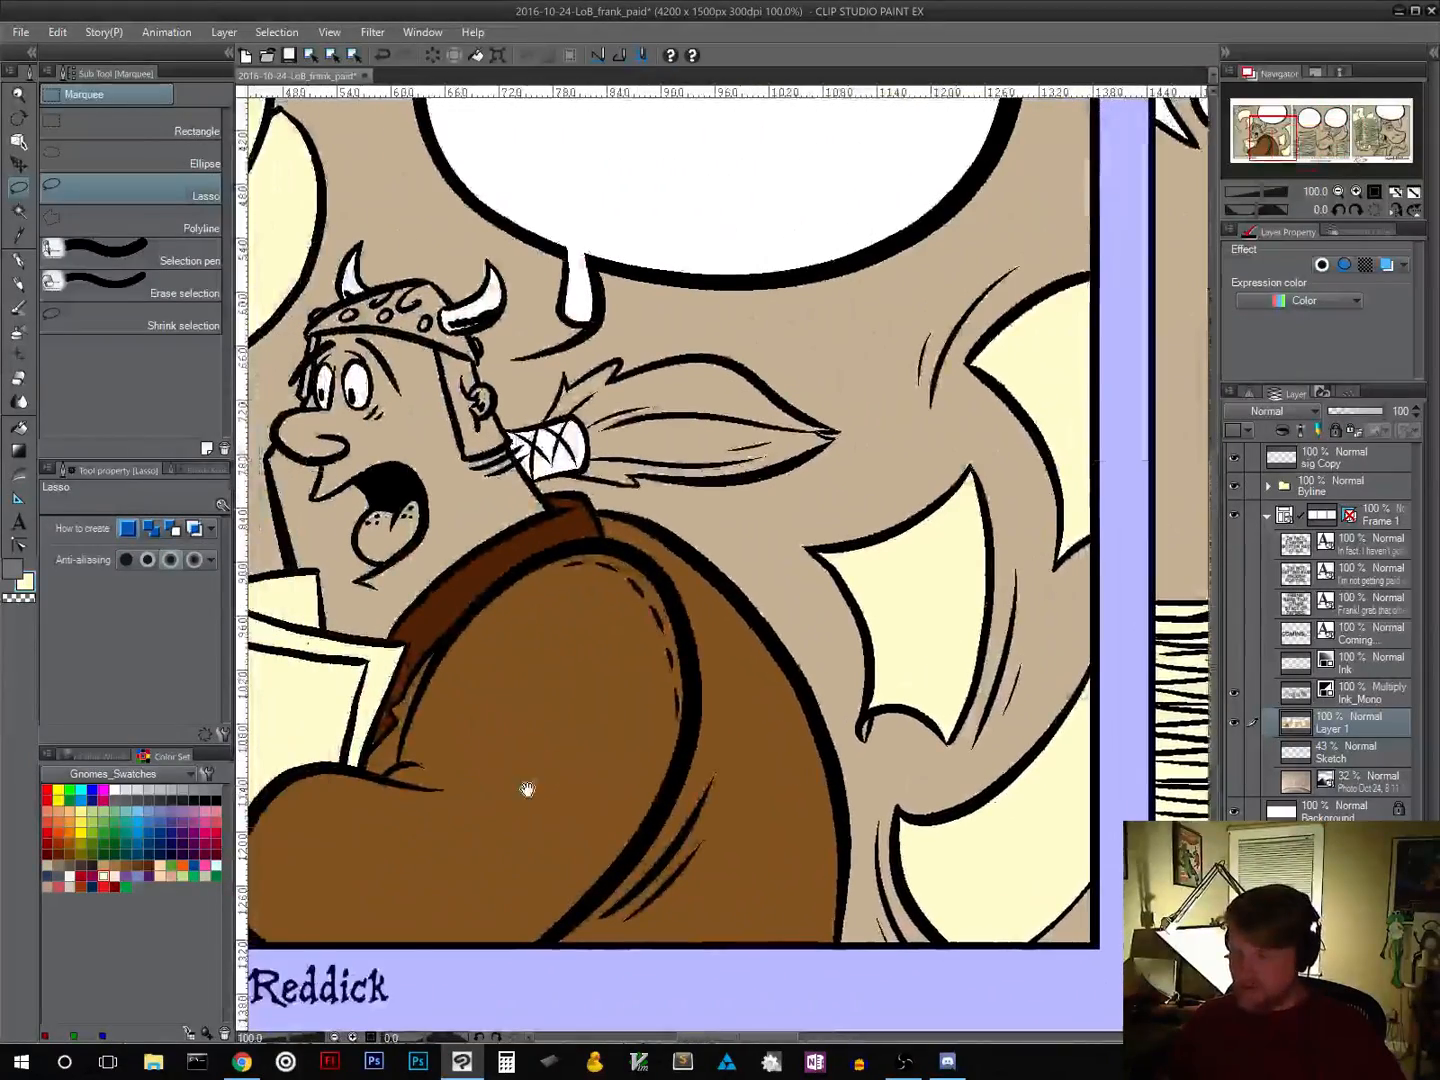
{"action": "left_click_drag", "start_coordinate": [526, 784], "coordinate": [728, 919]}
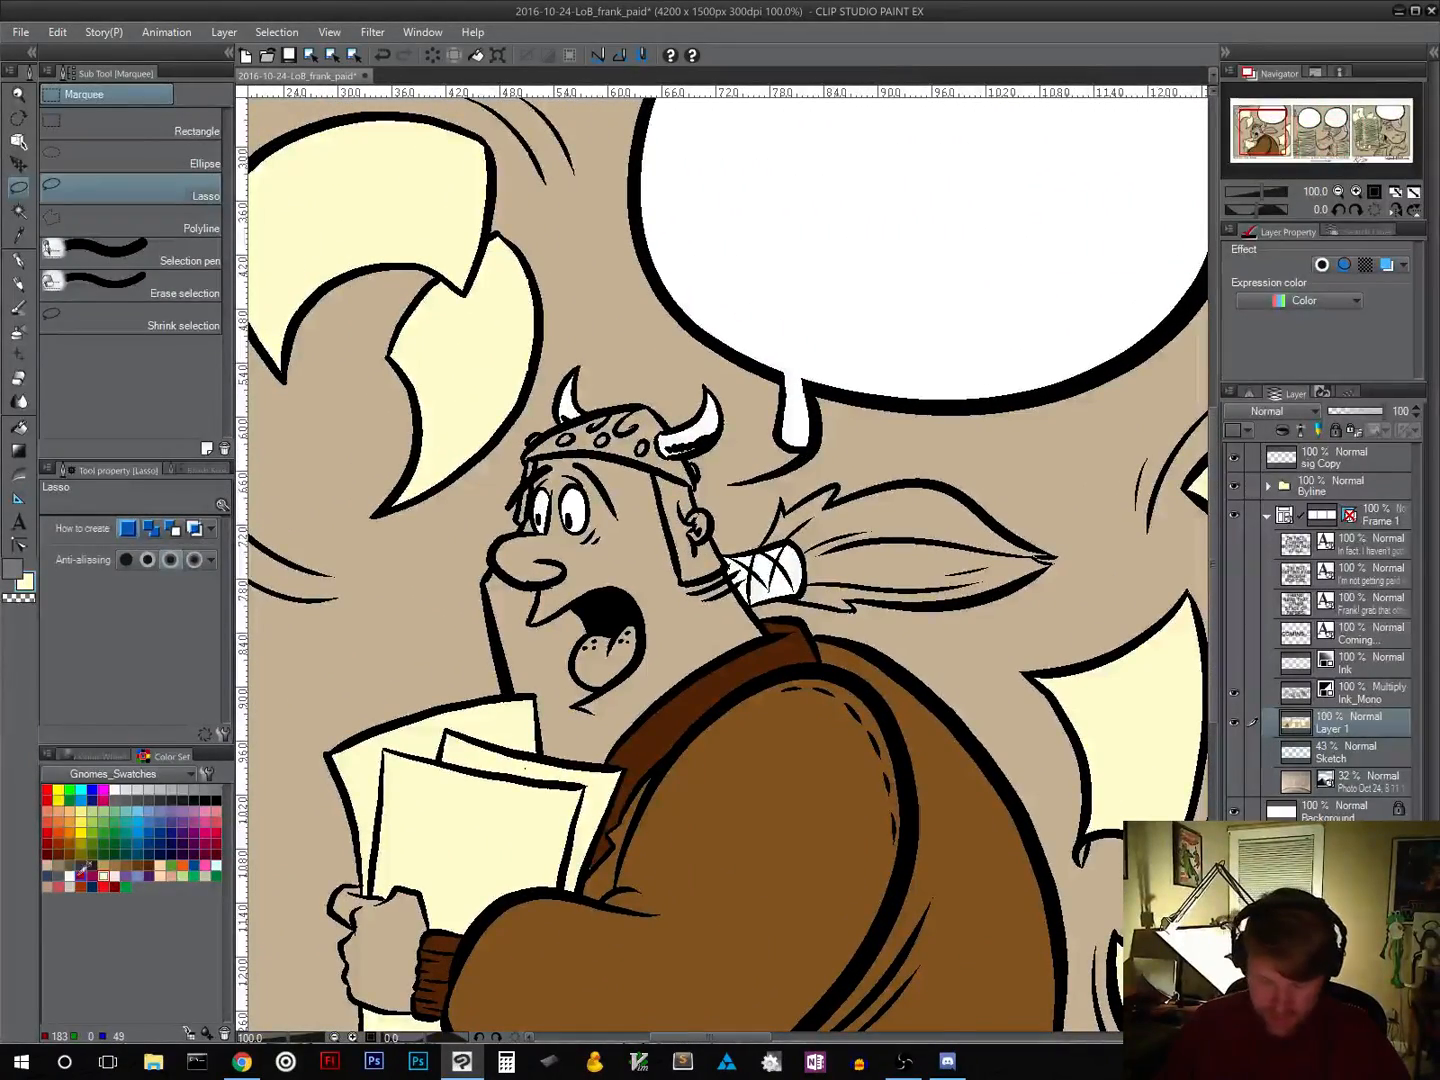
{"action": "left_click", "coordinate": [81, 842]}
{"action": "left_click", "coordinate": [18, 428]}
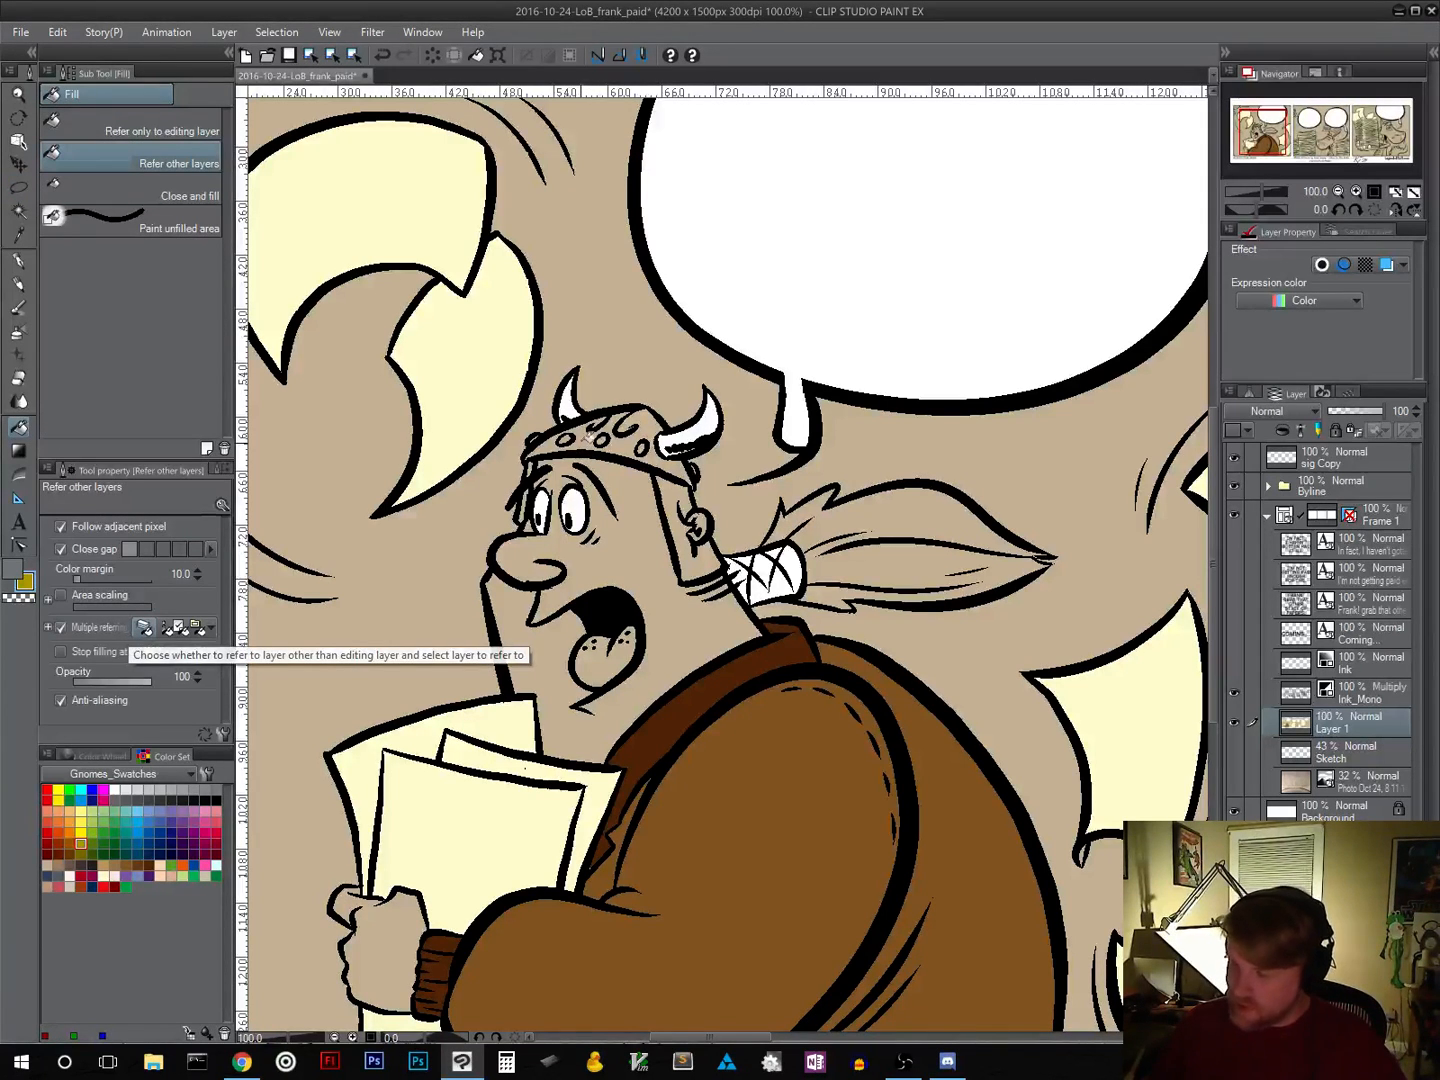
{"action": "left_click", "coordinate": [591, 436]}
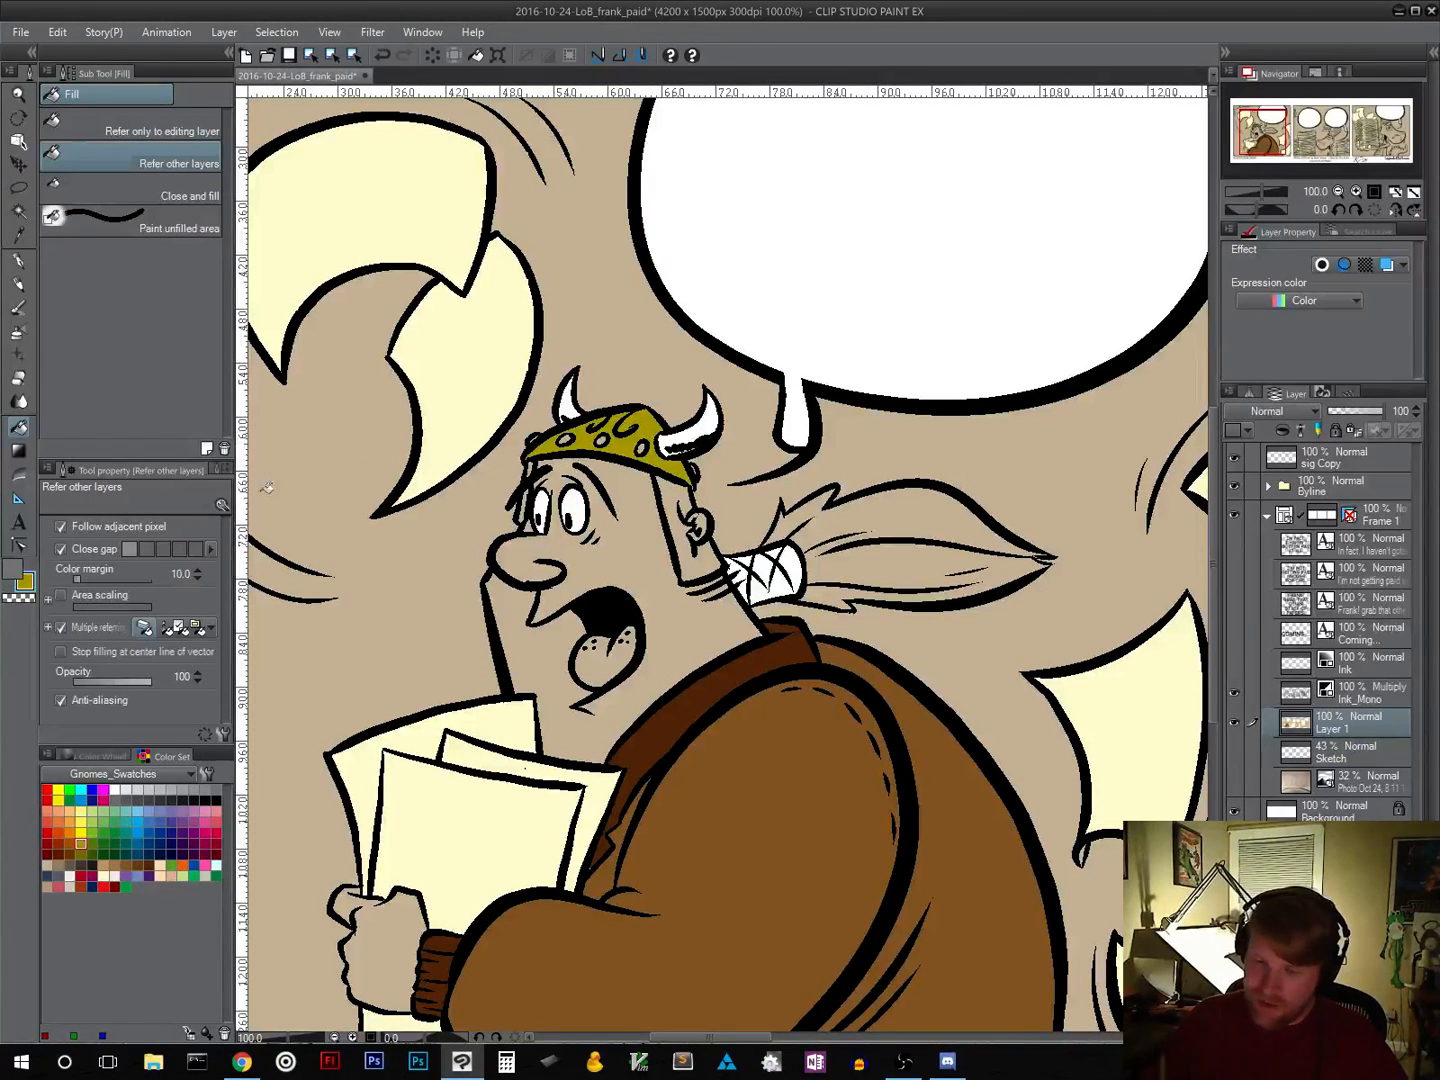
Step: Lasso the helmet's rivets and the small missed spots along its rim, and fill them with the same olive yellow
{"action": "key", "text": "m"}
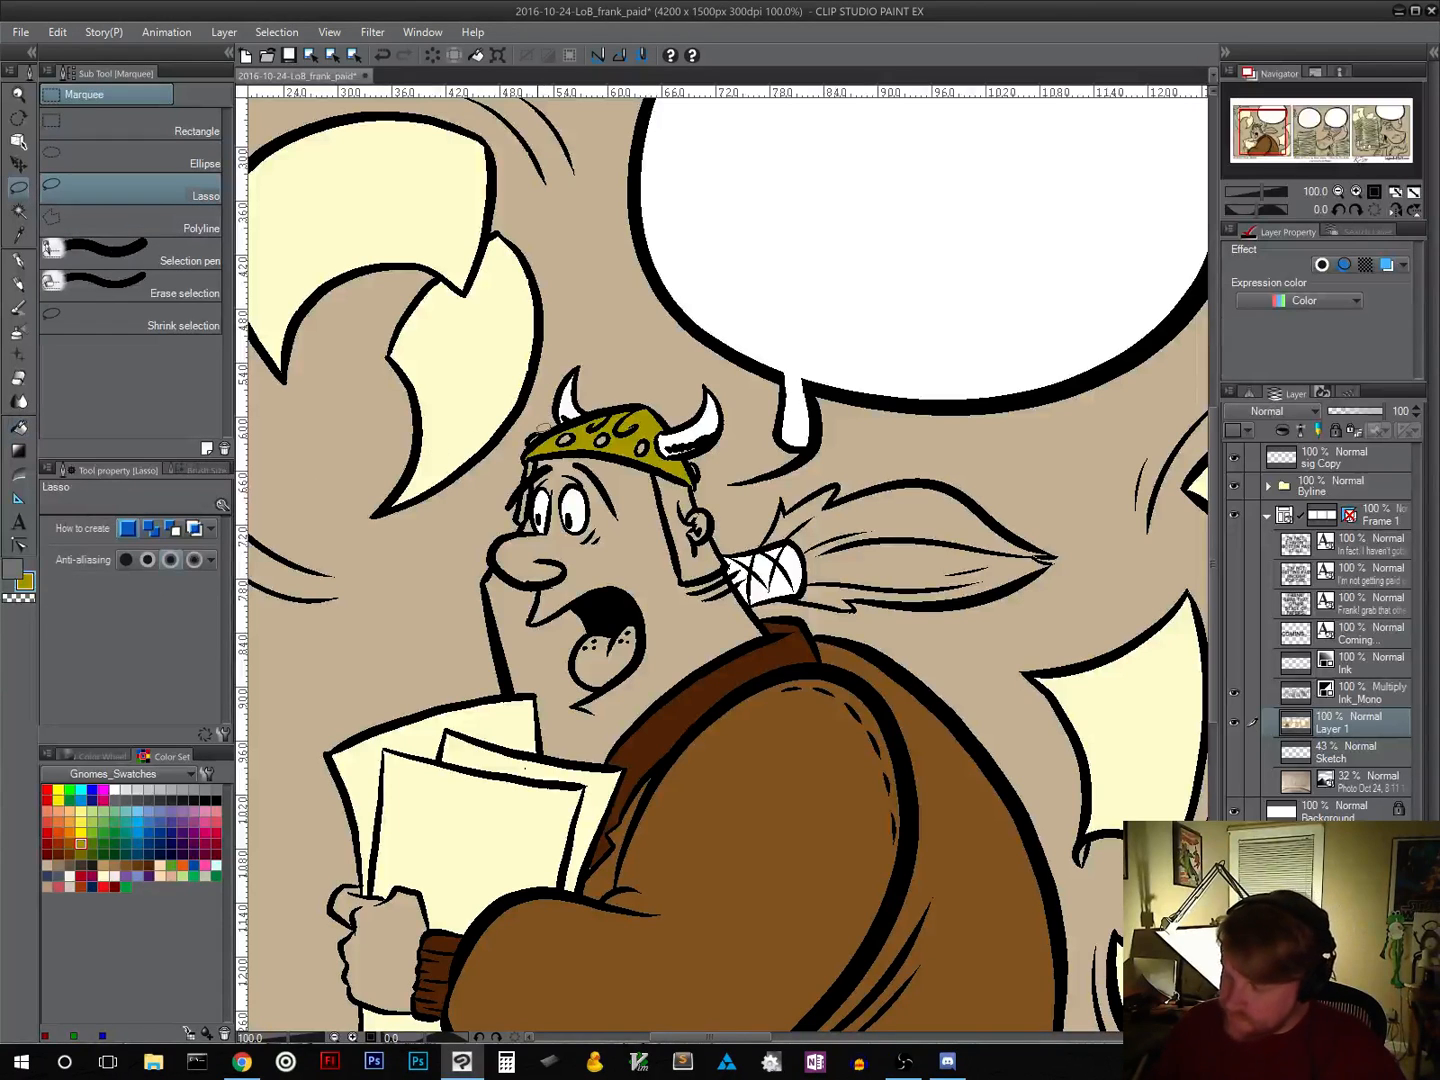
{"action": "left_click_drag", "start_coordinate": [535, 438], "coordinate": [572, 440]}
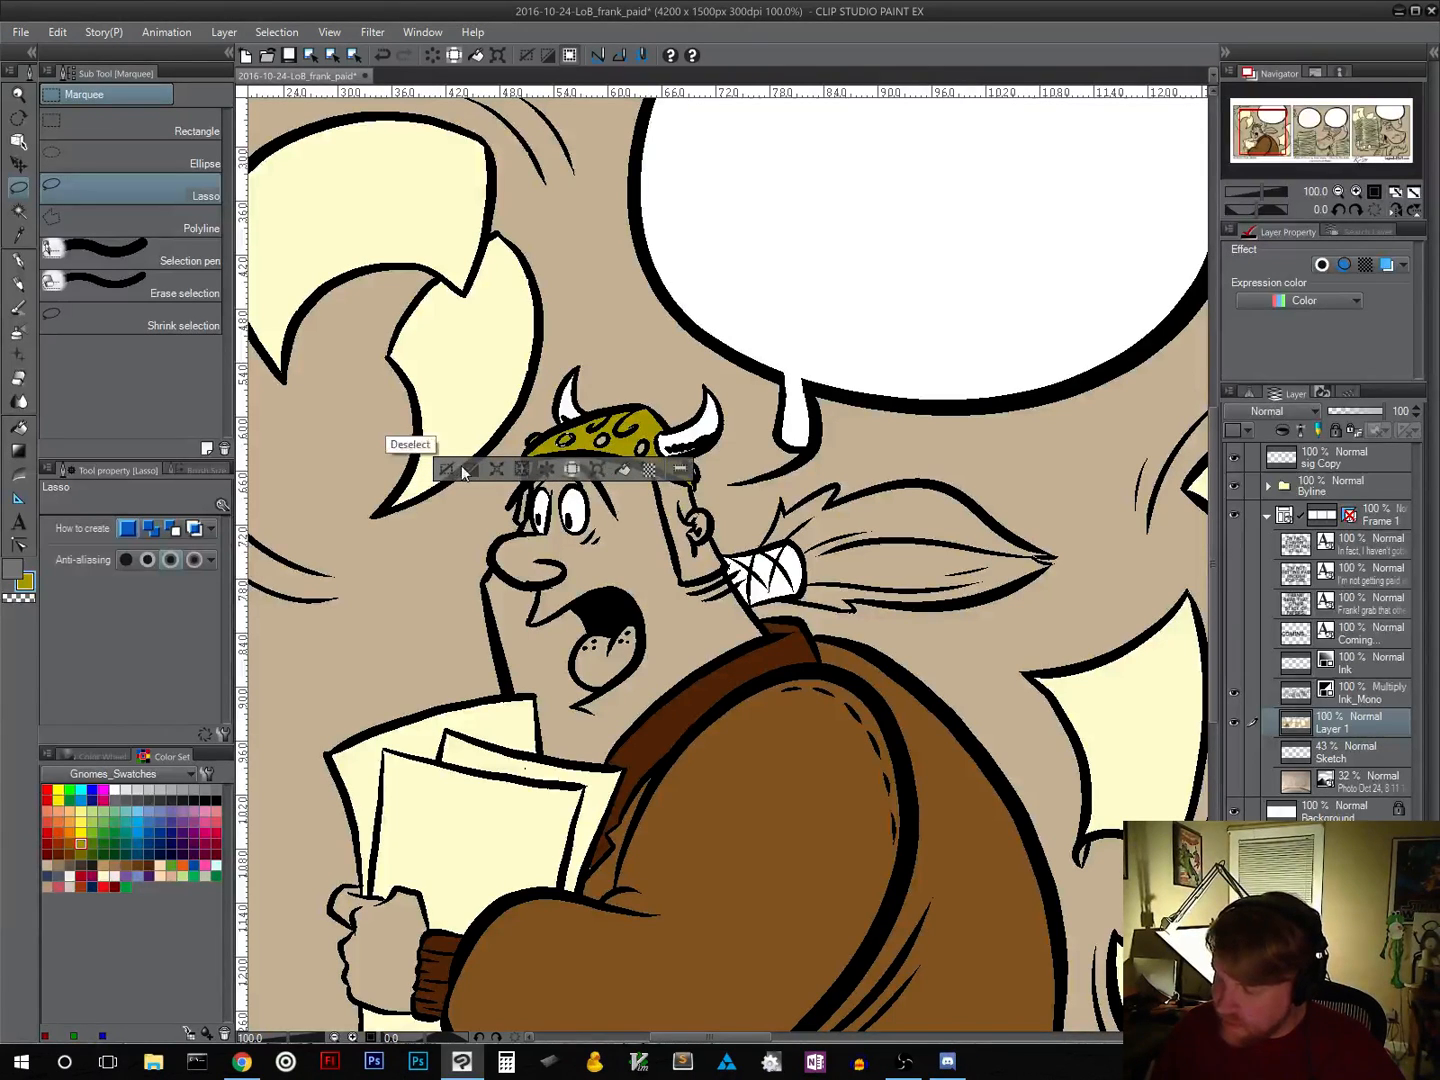
{"action": "left_click_drag", "start_coordinate": [600, 440], "coordinate": [661, 447]}
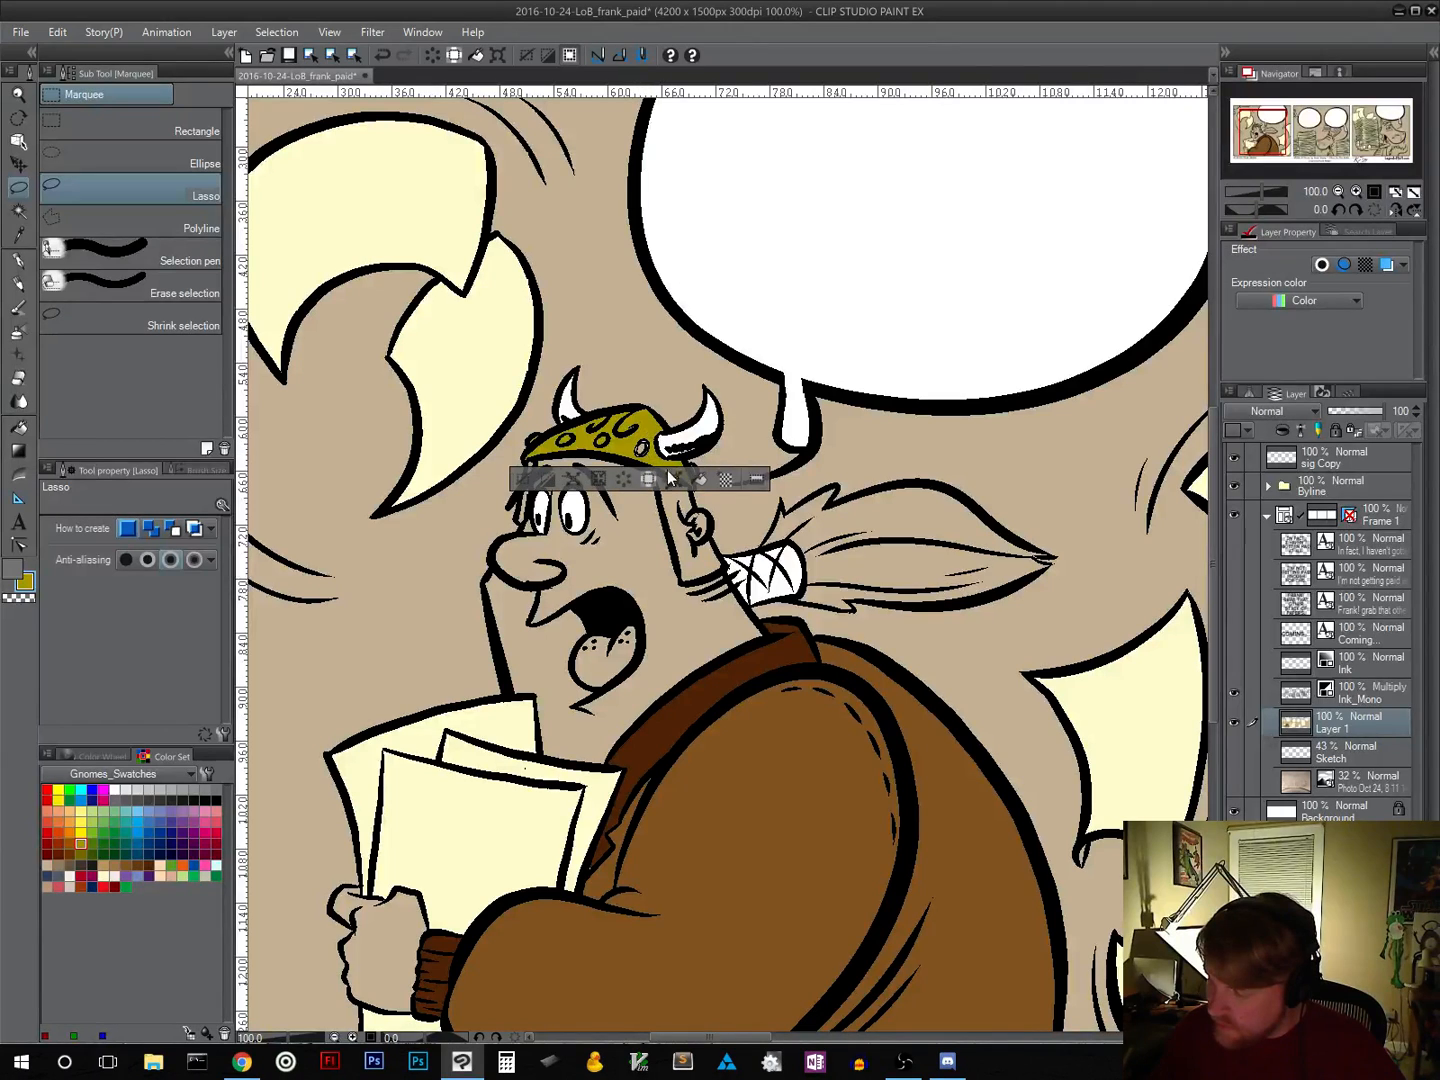
{"action": "left_click", "coordinate": [537, 484]}
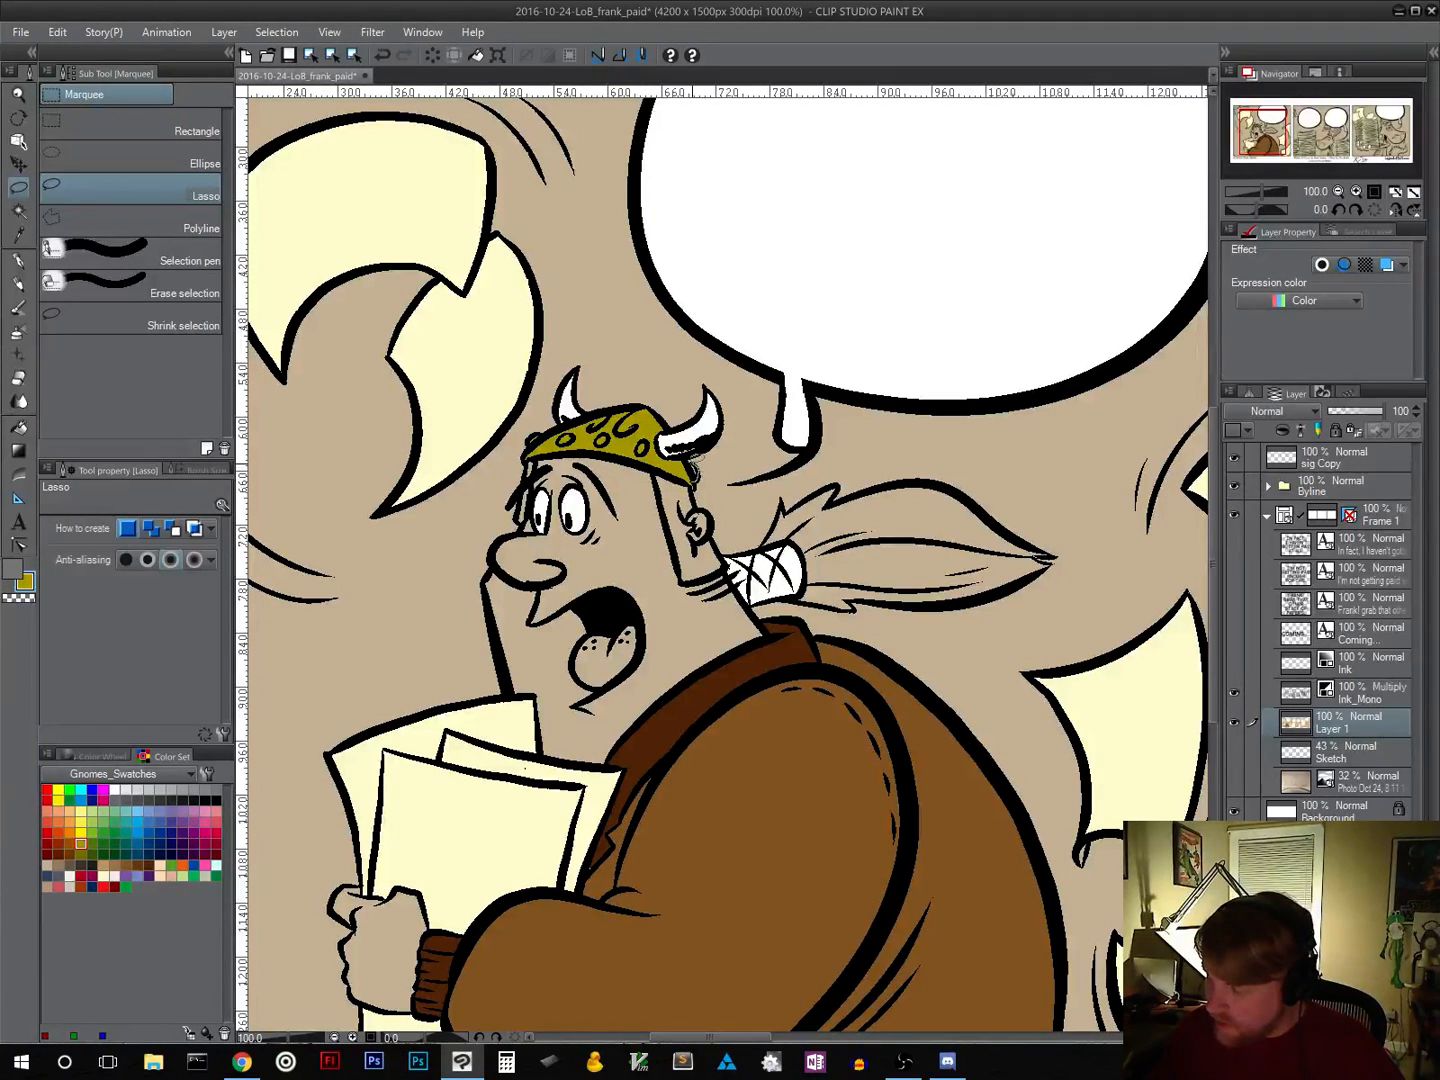
{"action": "left_click_drag", "start_coordinate": [690, 458], "coordinate": [695, 470]}
{"action": "left_click", "coordinate": [573, 503]}
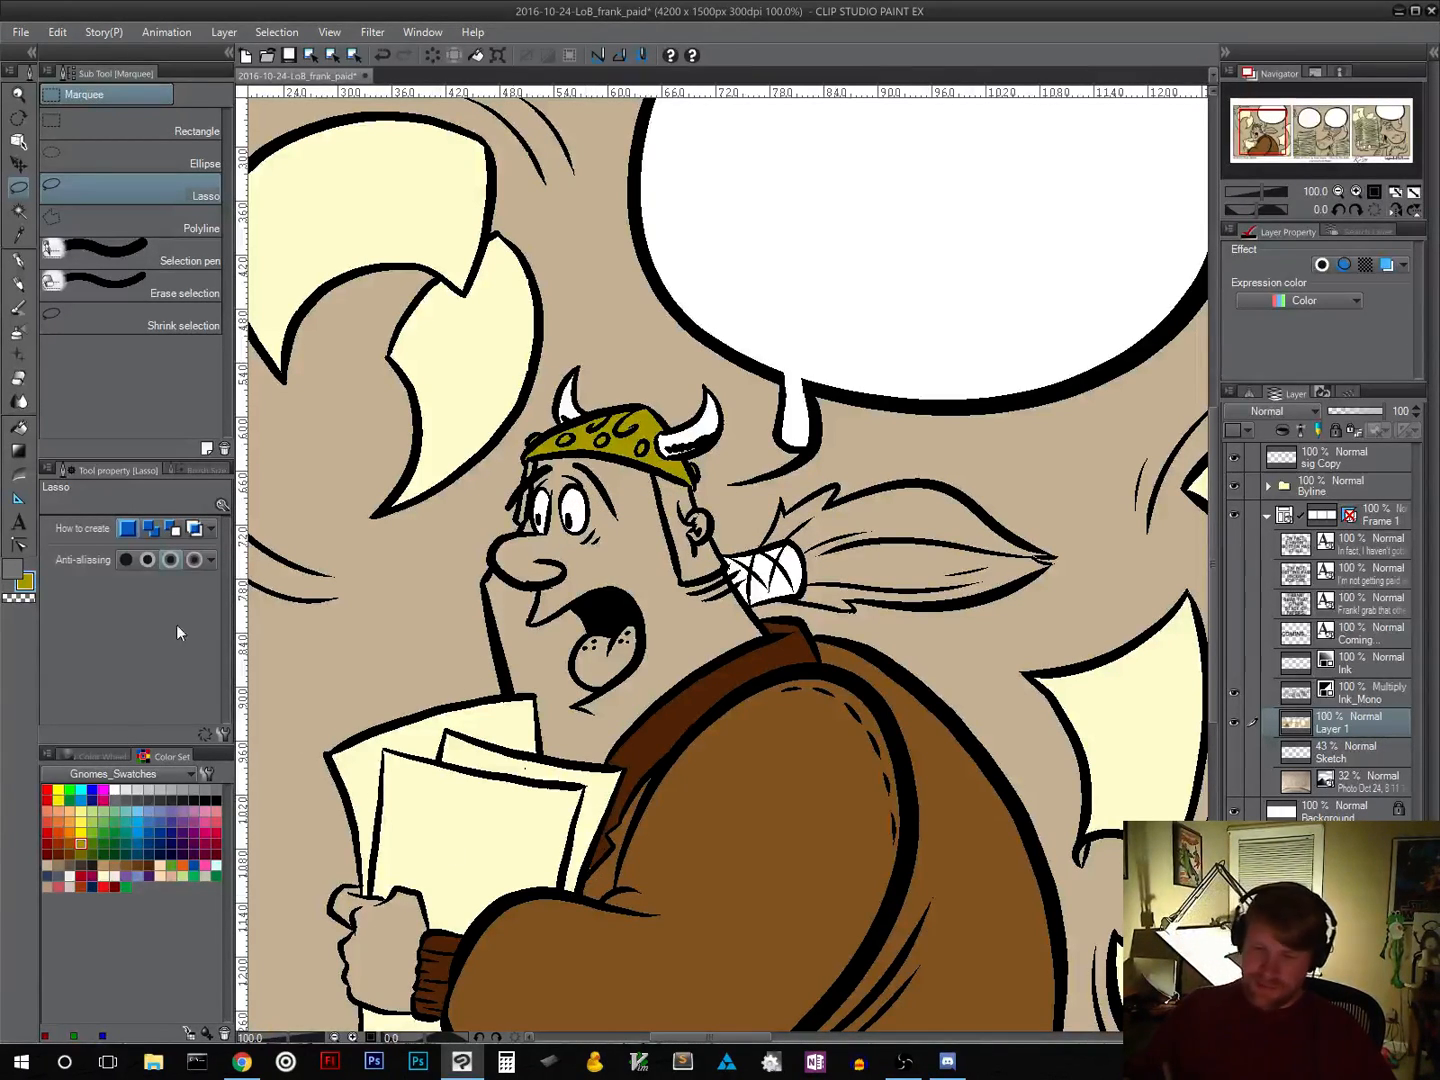
Step: Fill the Viking's hair beside the ear with medium brown
{"action": "left_click", "coordinate": [20, 428]}
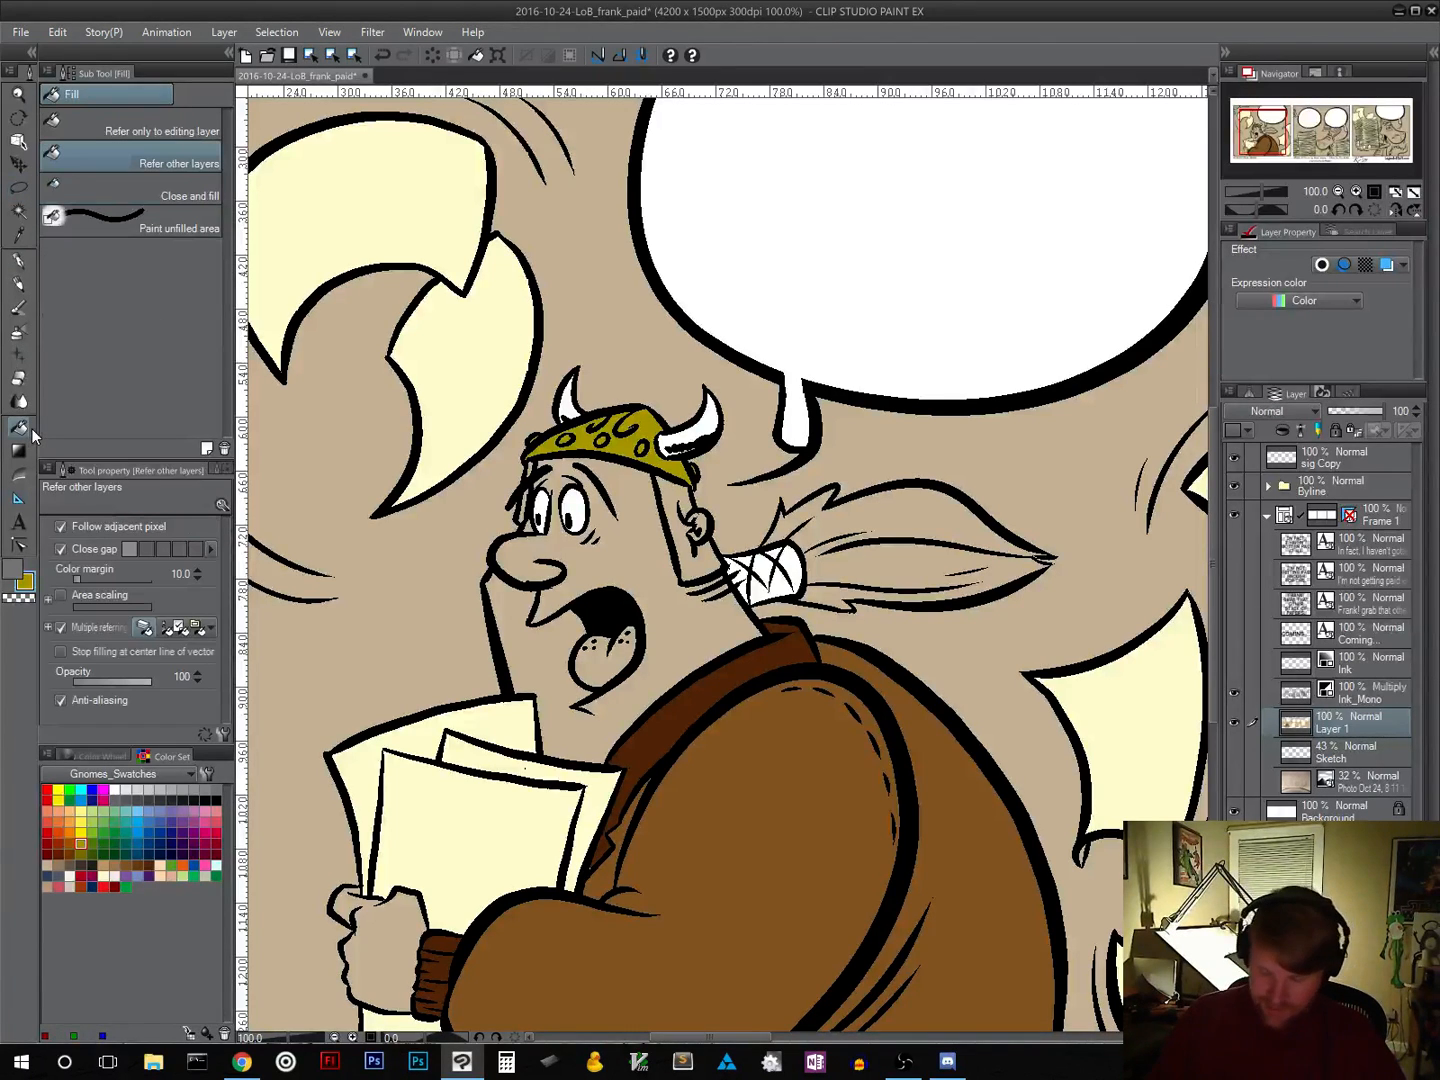
{"action": "left_click", "coordinate": [126, 865]}
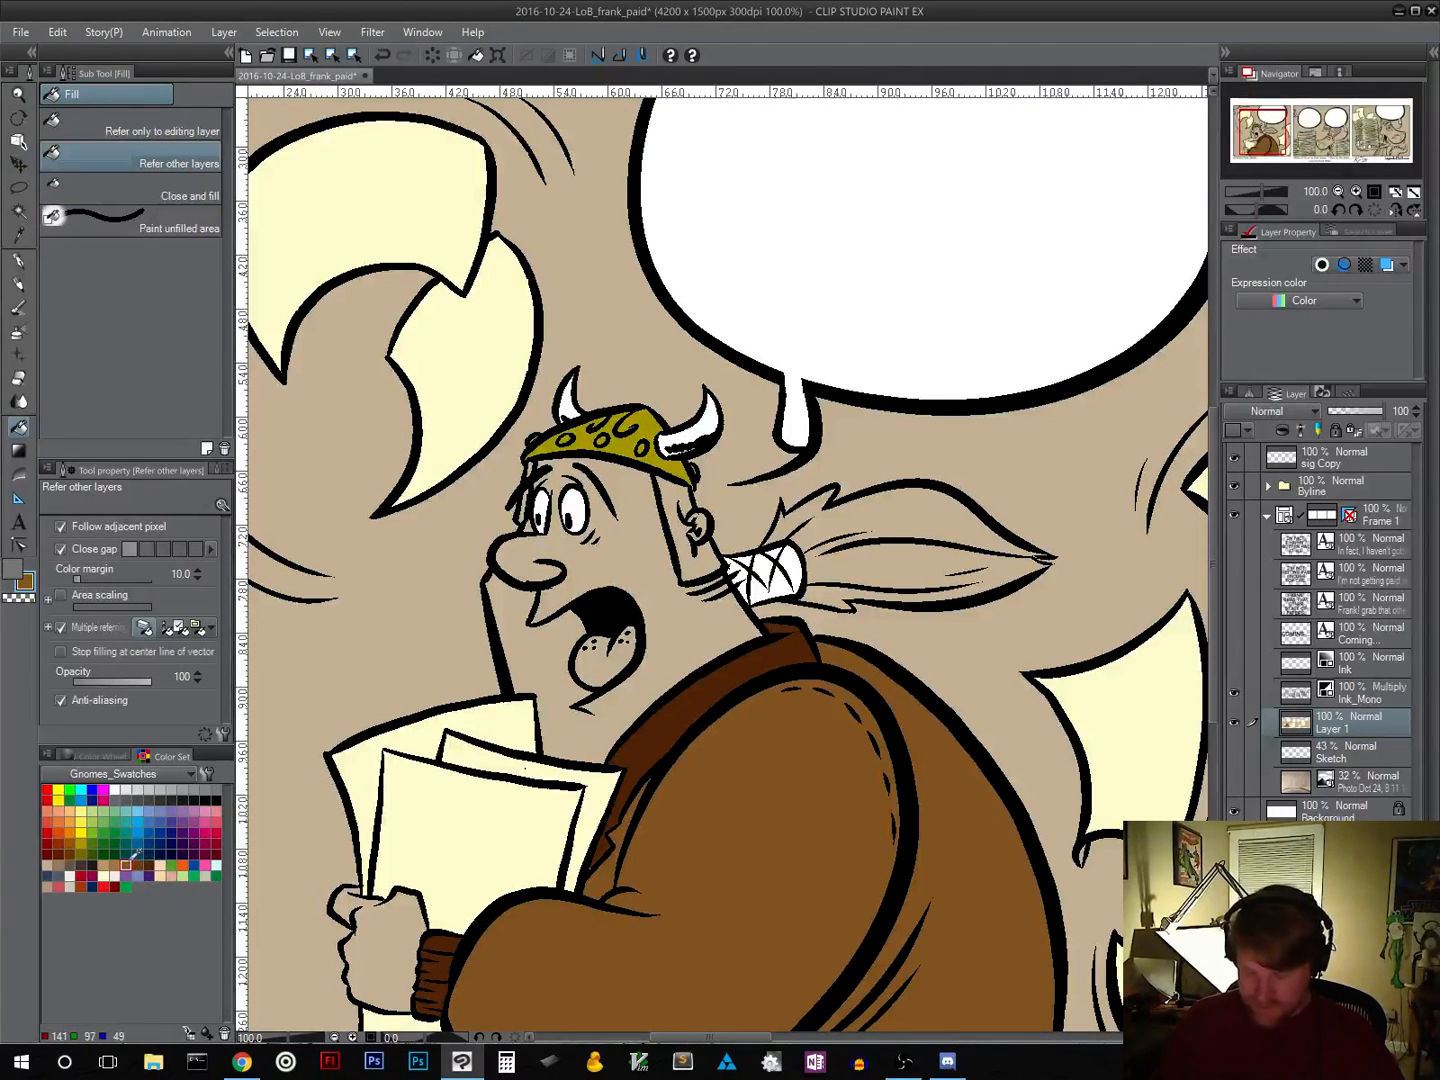
{"action": "left_click", "coordinate": [693, 560]}
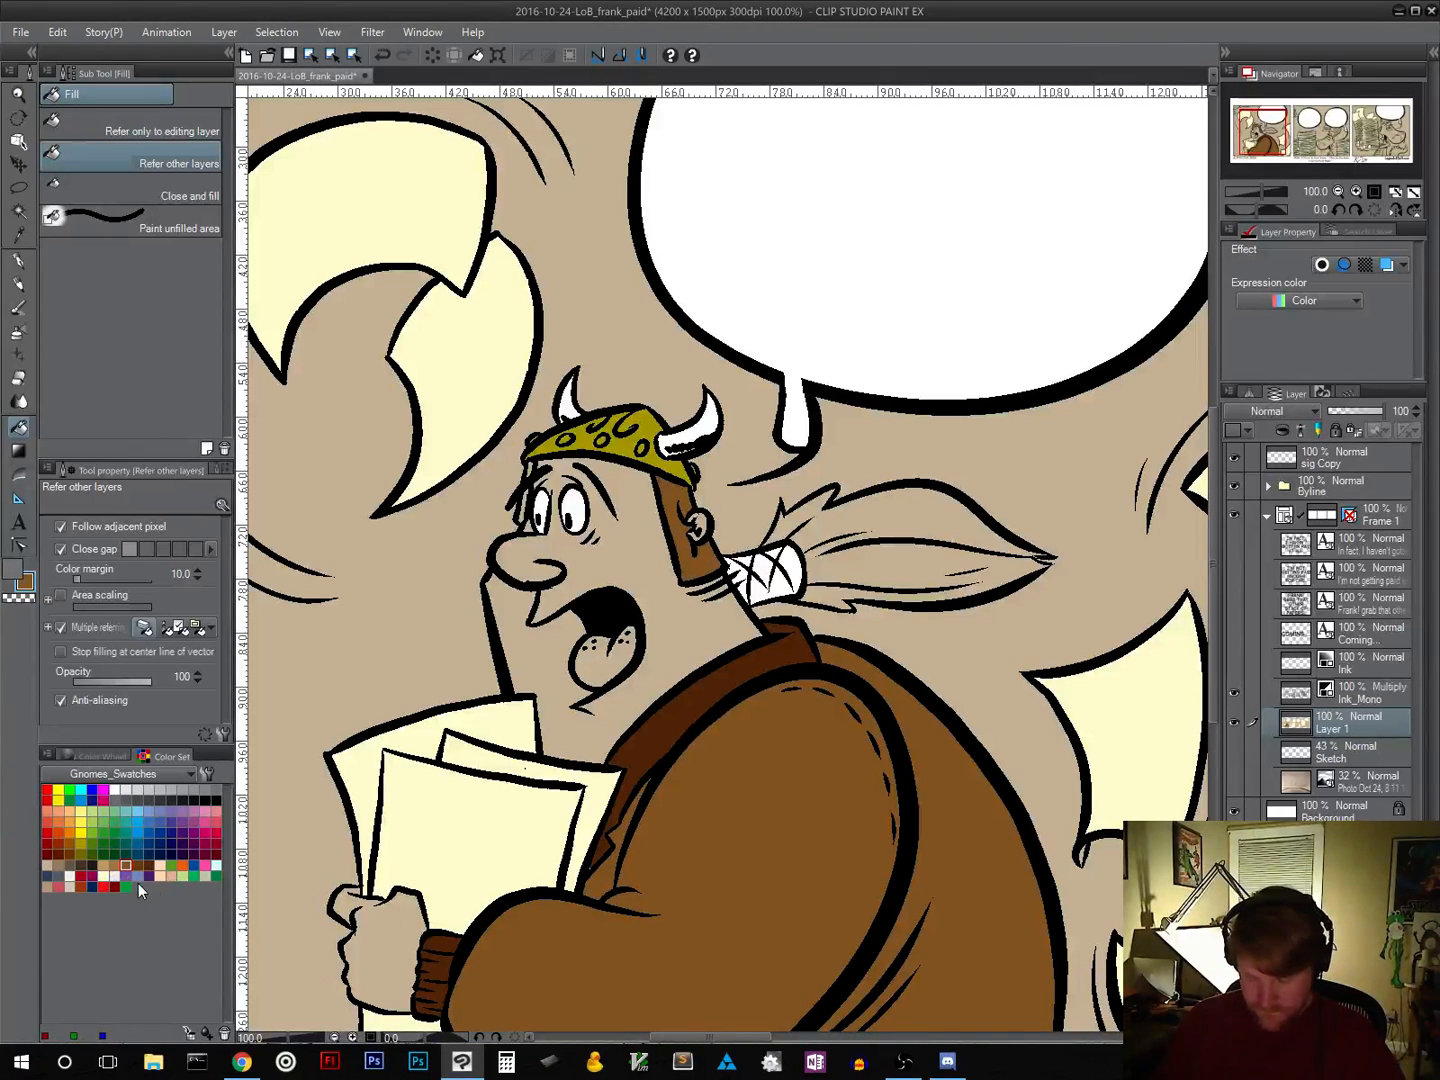
Step: Fill the Viking's face, the hand holding the papers and the ear with a light peach skin tone
{"action": "left_click", "coordinate": [161, 864]}
{"action": "left_click", "coordinate": [605, 566]}
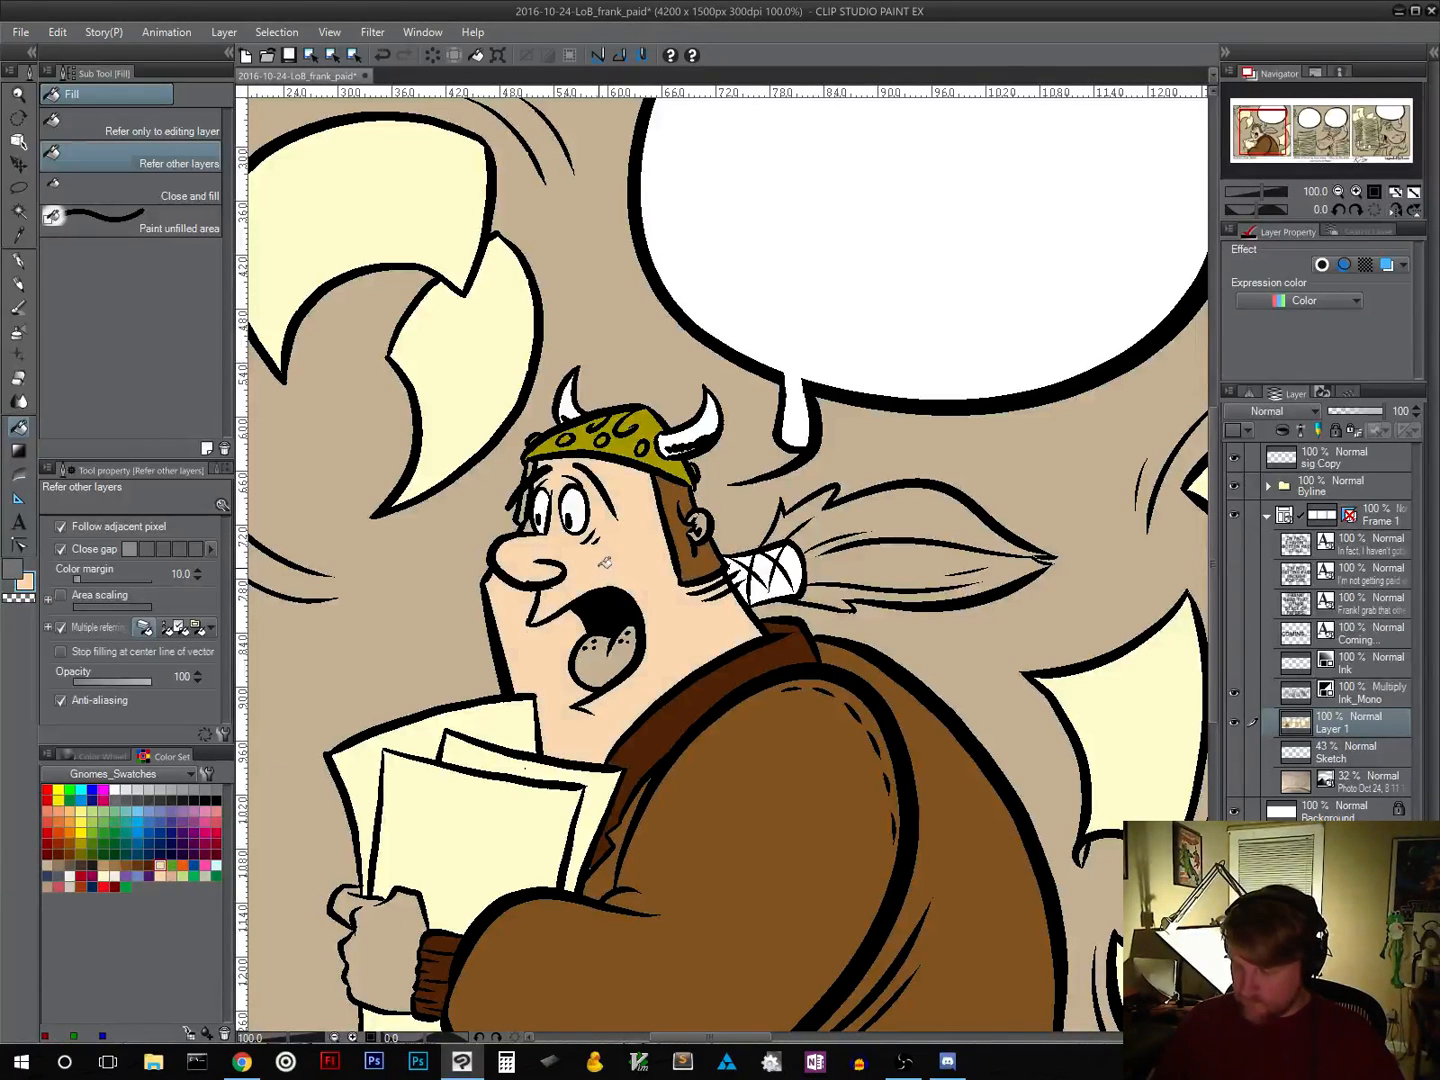
{"action": "left_click", "coordinate": [407, 925]}
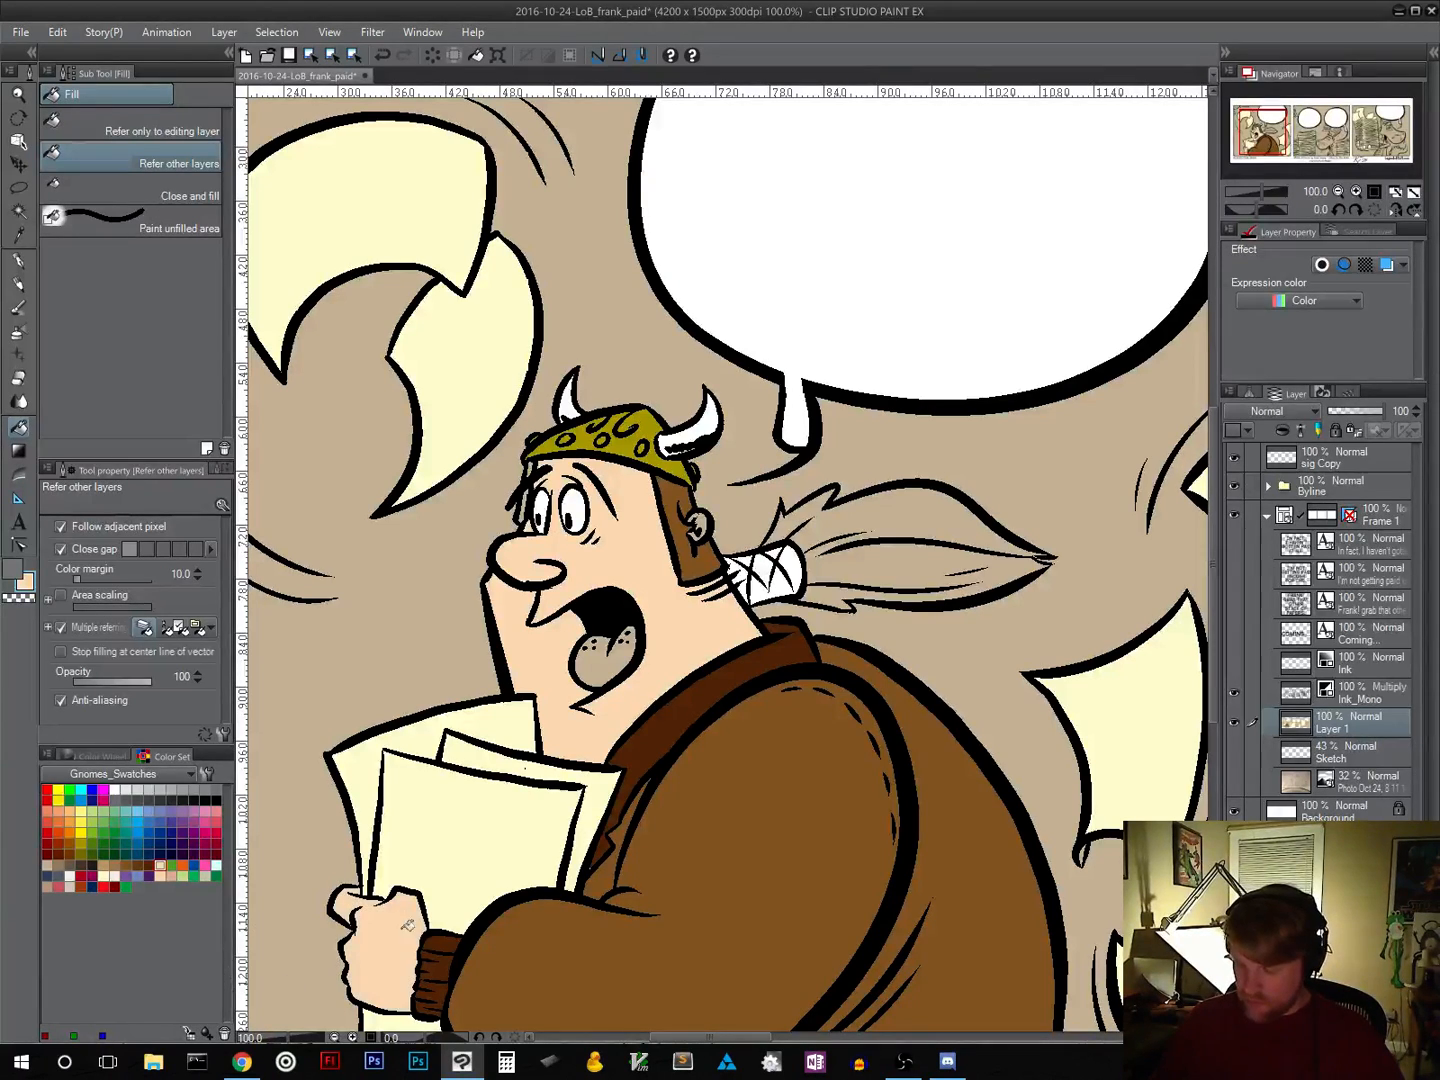
{"action": "scroll", "coordinate": [739, 758], "scroll_direction": "down", "scroll_amount": 2}
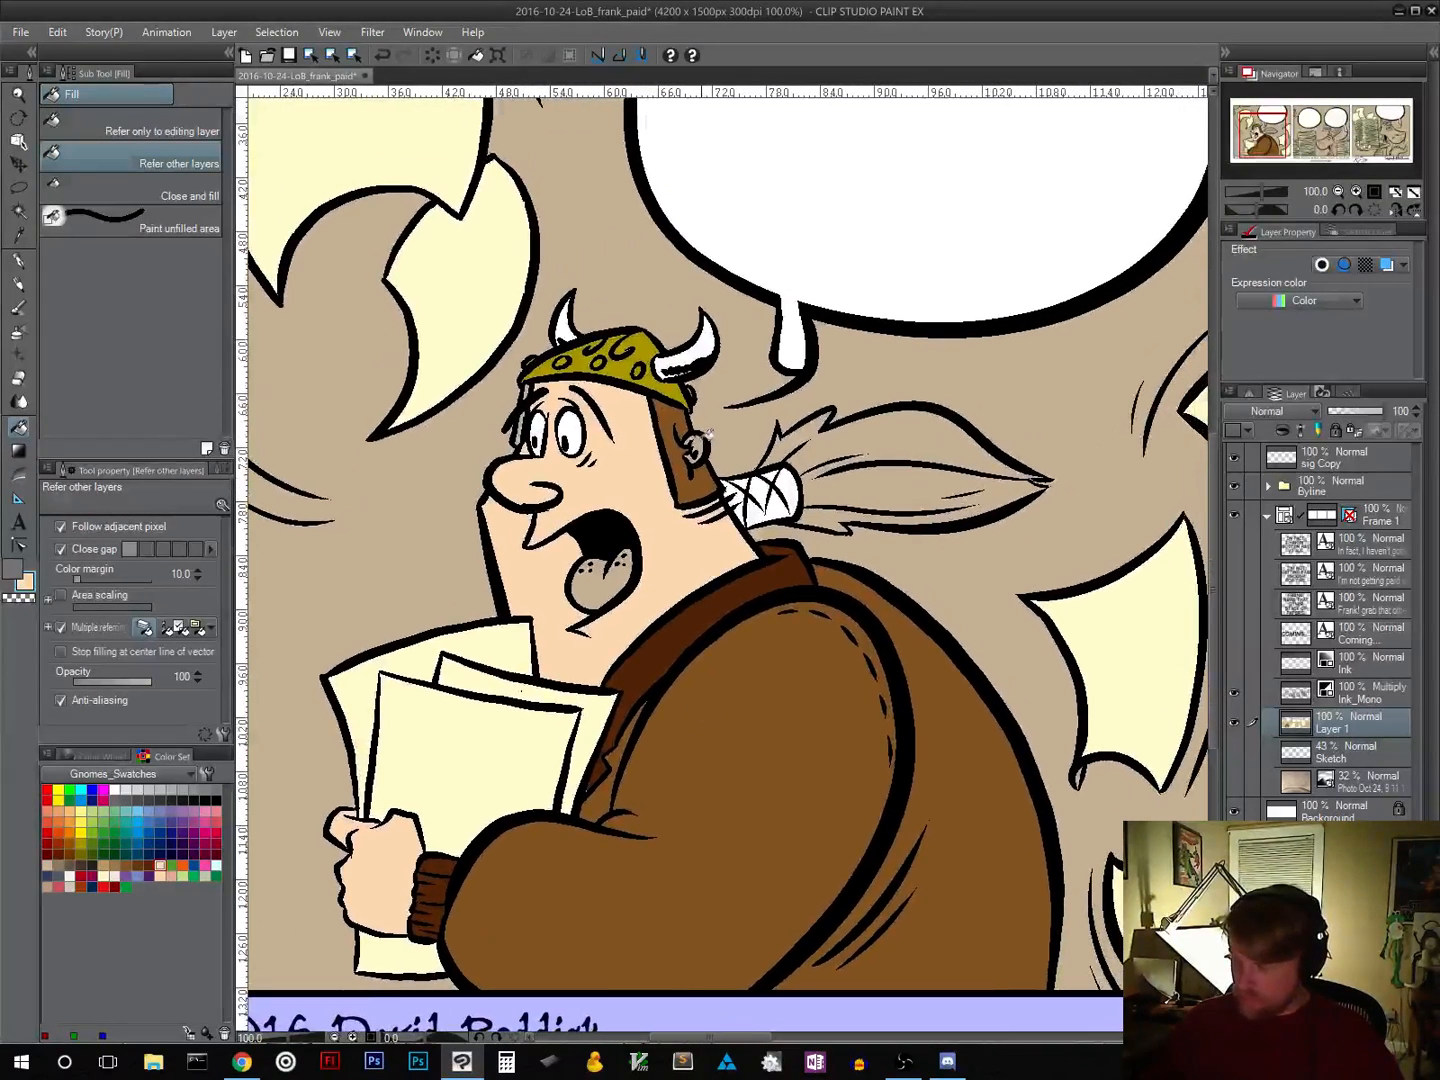
{"action": "left_click", "coordinate": [696, 447]}
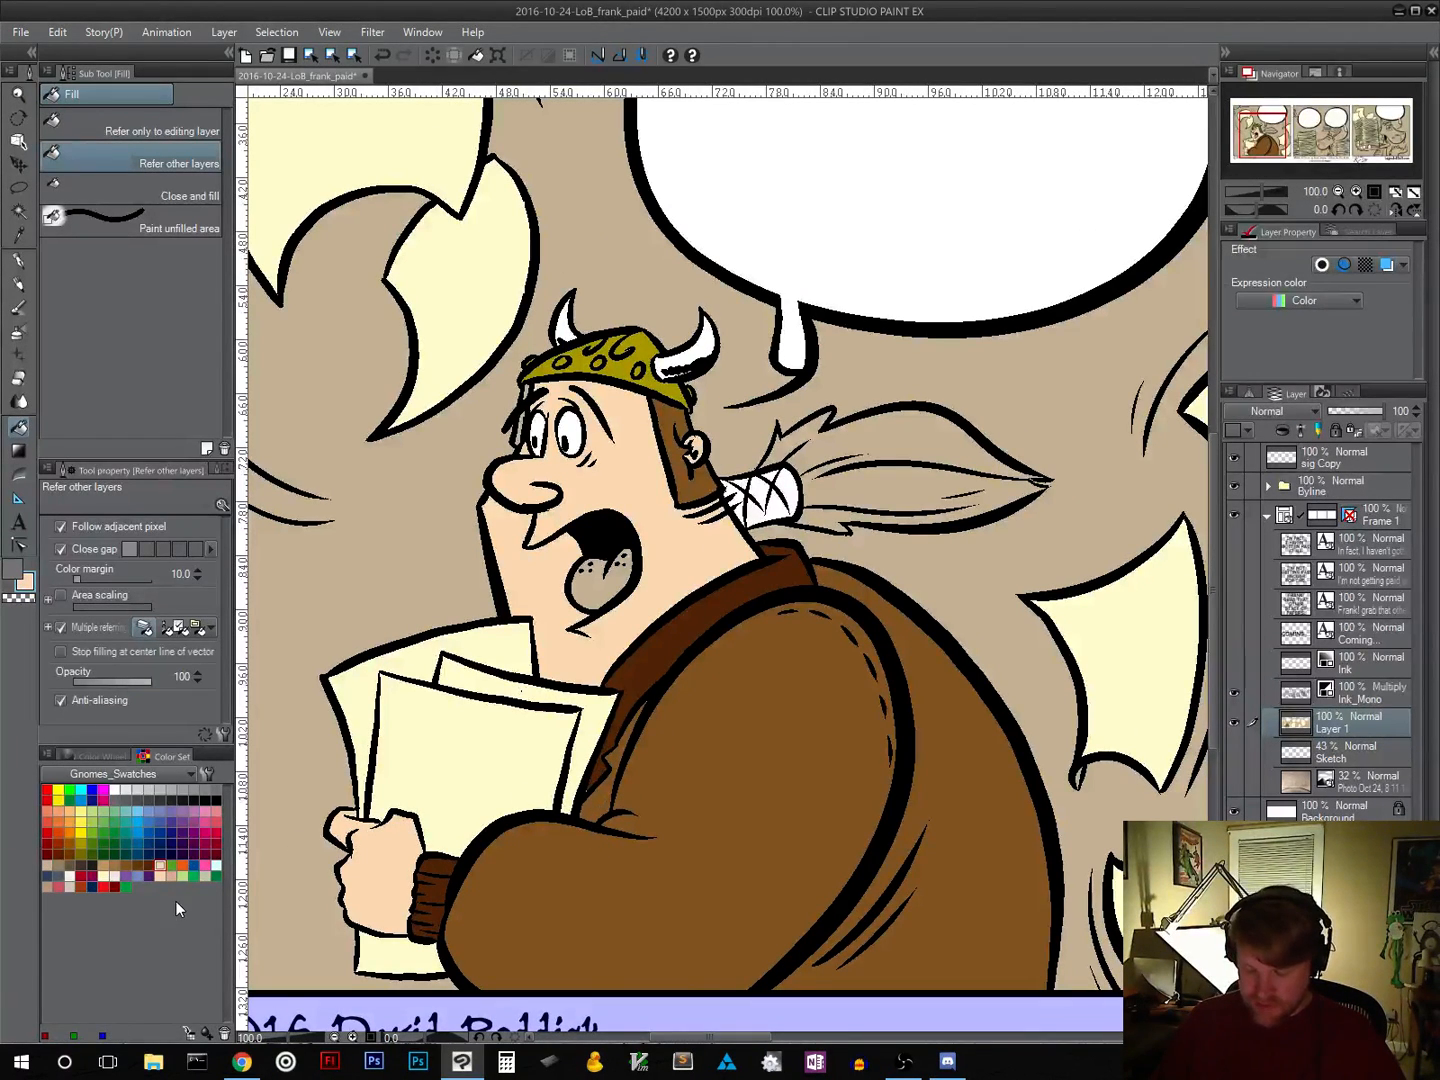
Step: Try dark crimson on the Viking's tongue, and refill it with a lighter pinkish red
{"action": "left_click", "coordinate": [205, 843]}
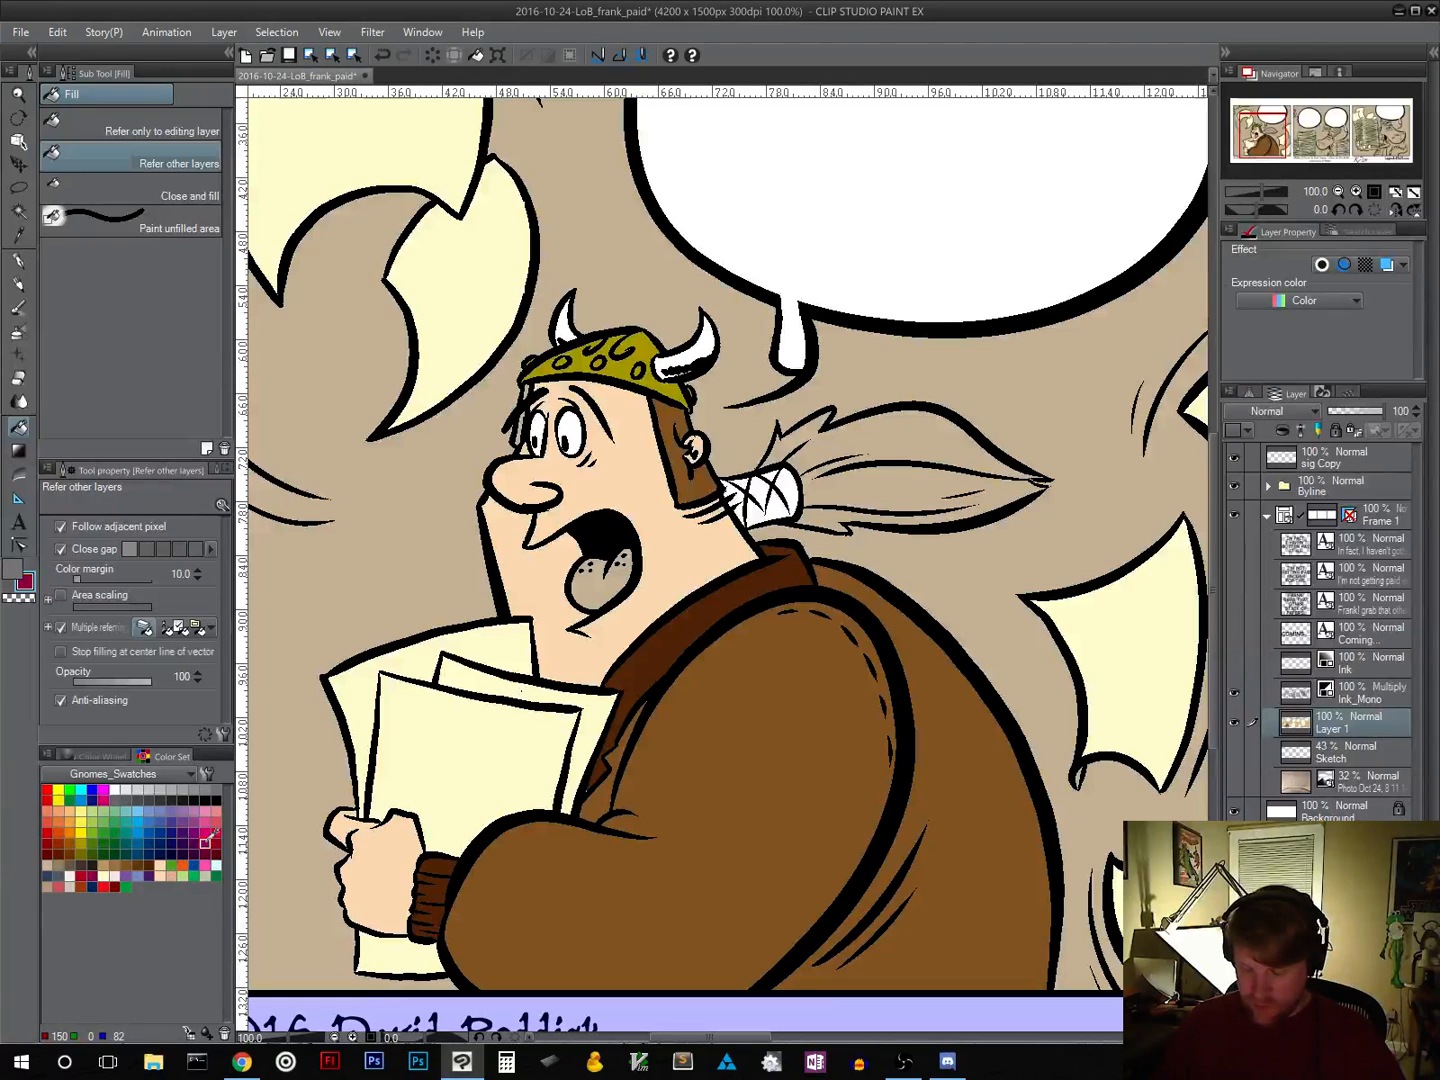
{"action": "left_click", "coordinate": [592, 579]}
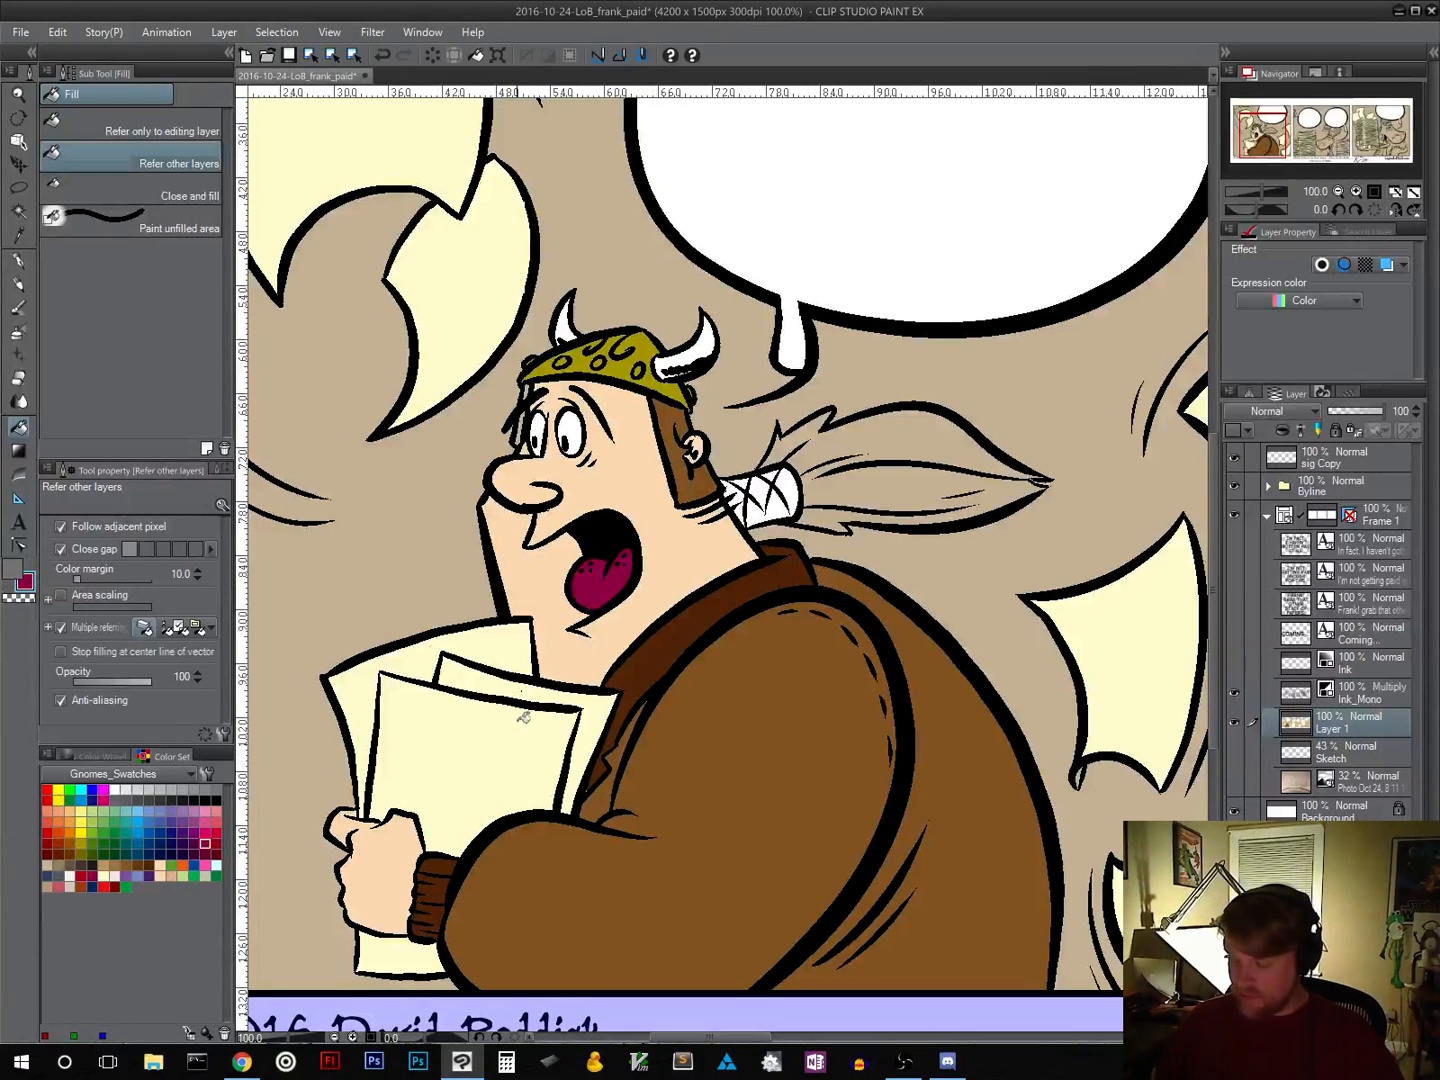
{"action": "left_click", "coordinate": [216, 843]}
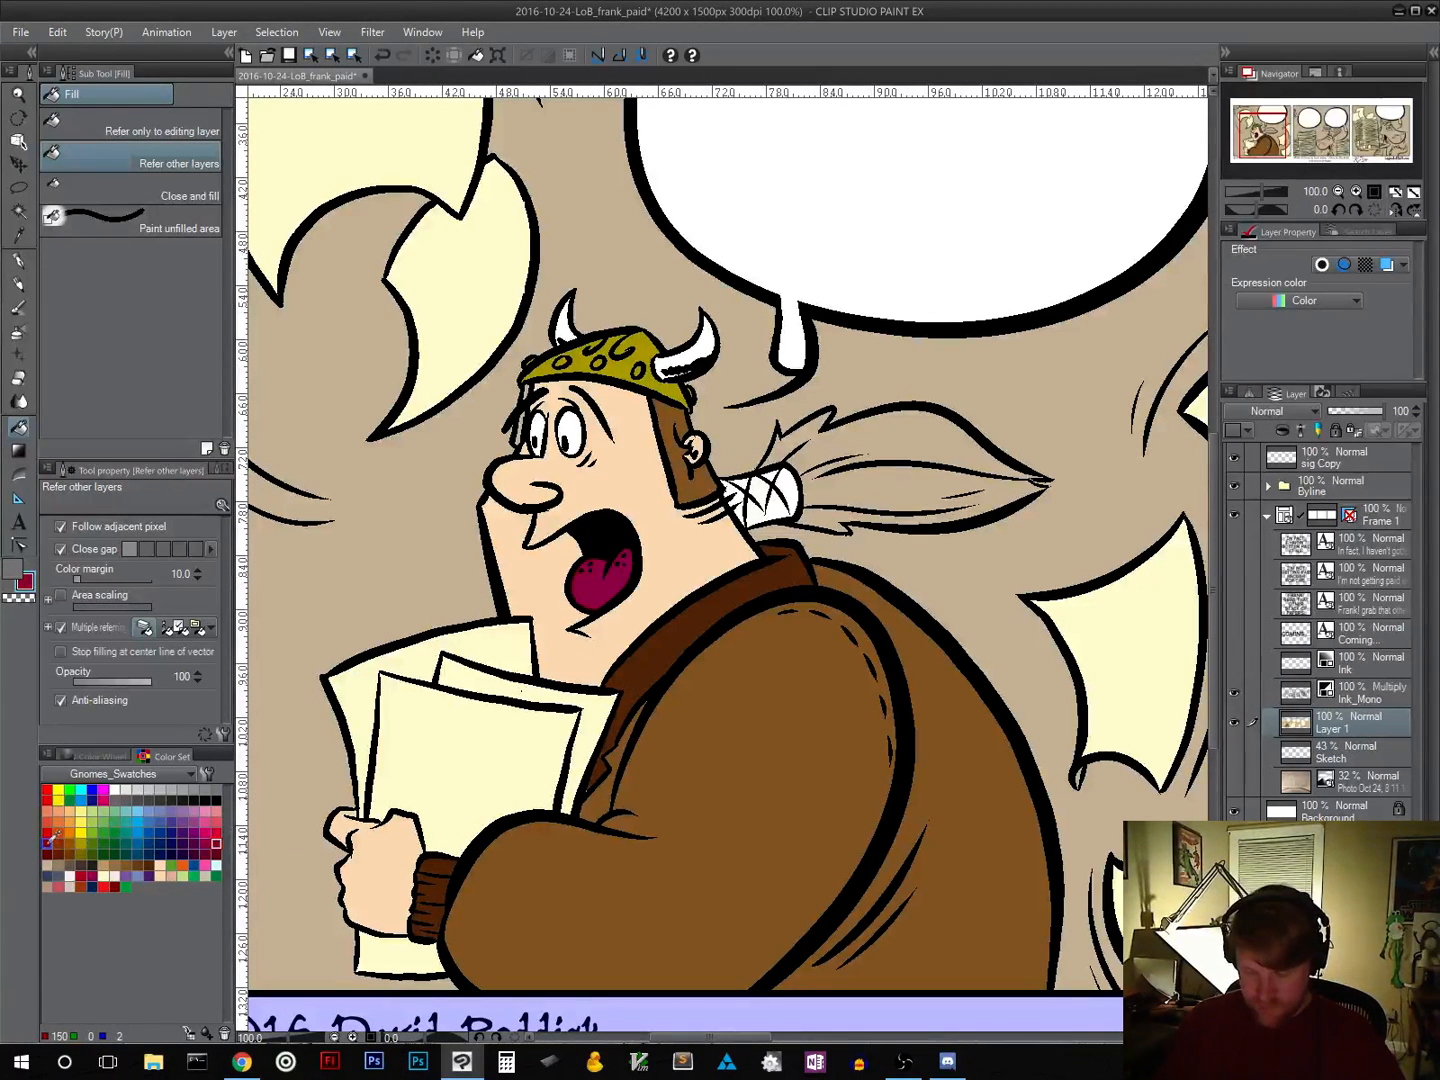
{"action": "left_click", "coordinate": [104, 832]}
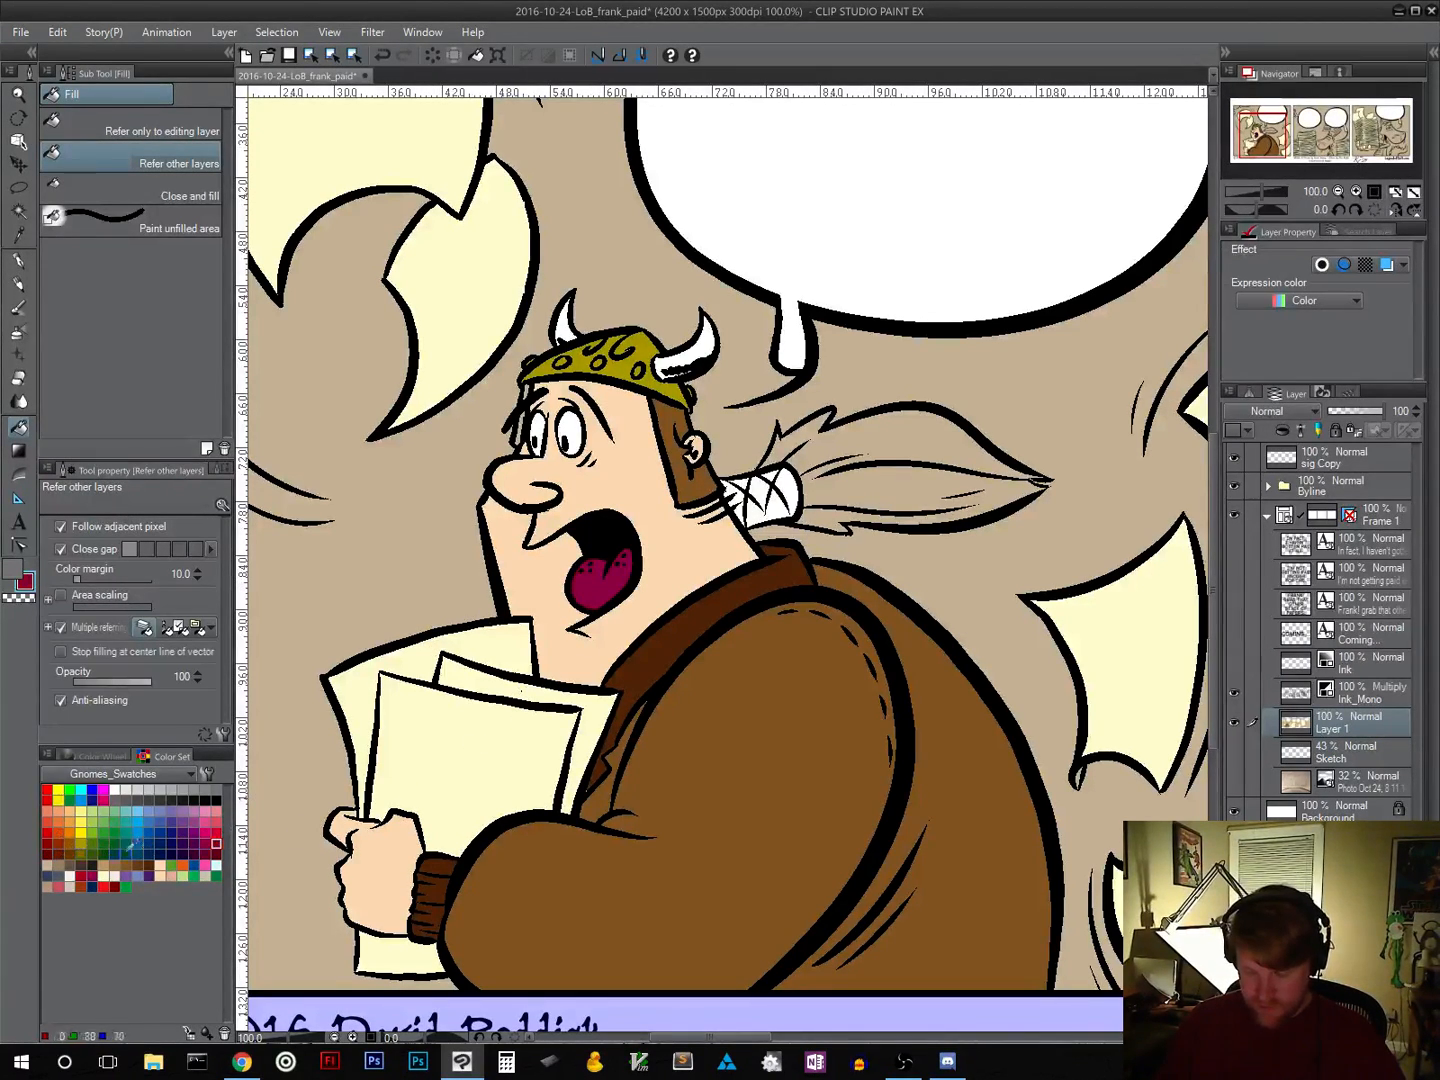
{"action": "left_click", "coordinate": [216, 821]}
{"action": "left_click", "coordinate": [599, 588]}
Step: Sample the brown of the Viking's hair and fill the ponytail behind the head with it
{"action": "left_click_drag", "start_coordinate": [634, 690], "coordinate": [725, 712]}
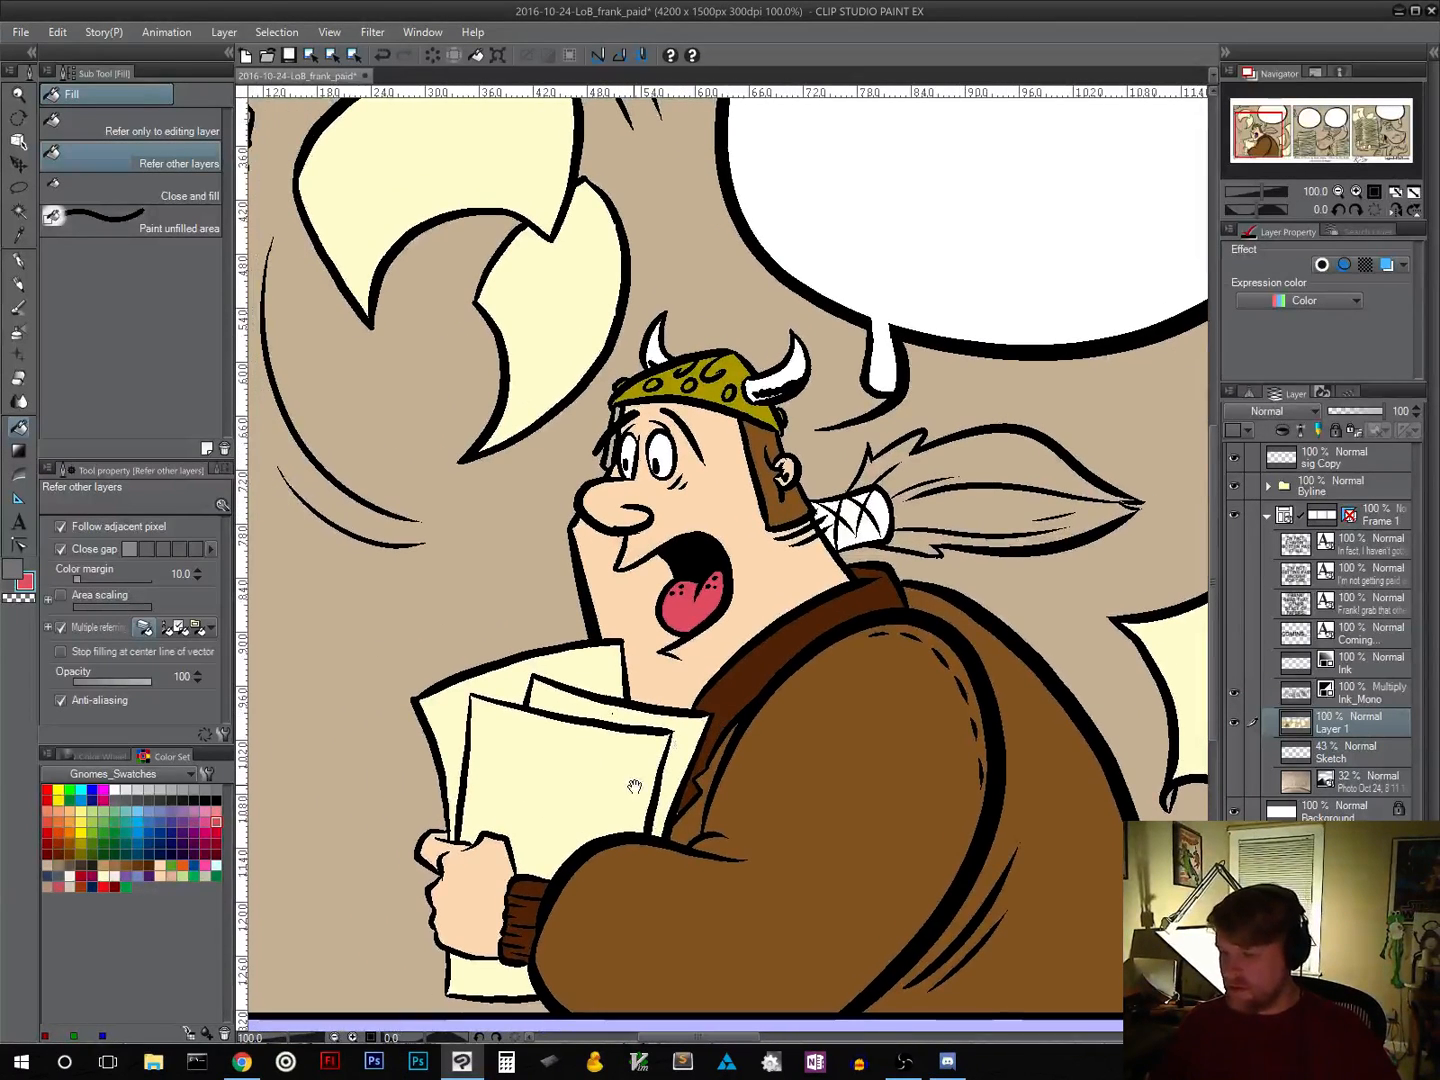
{"action": "left_click", "coordinate": [19, 236]}
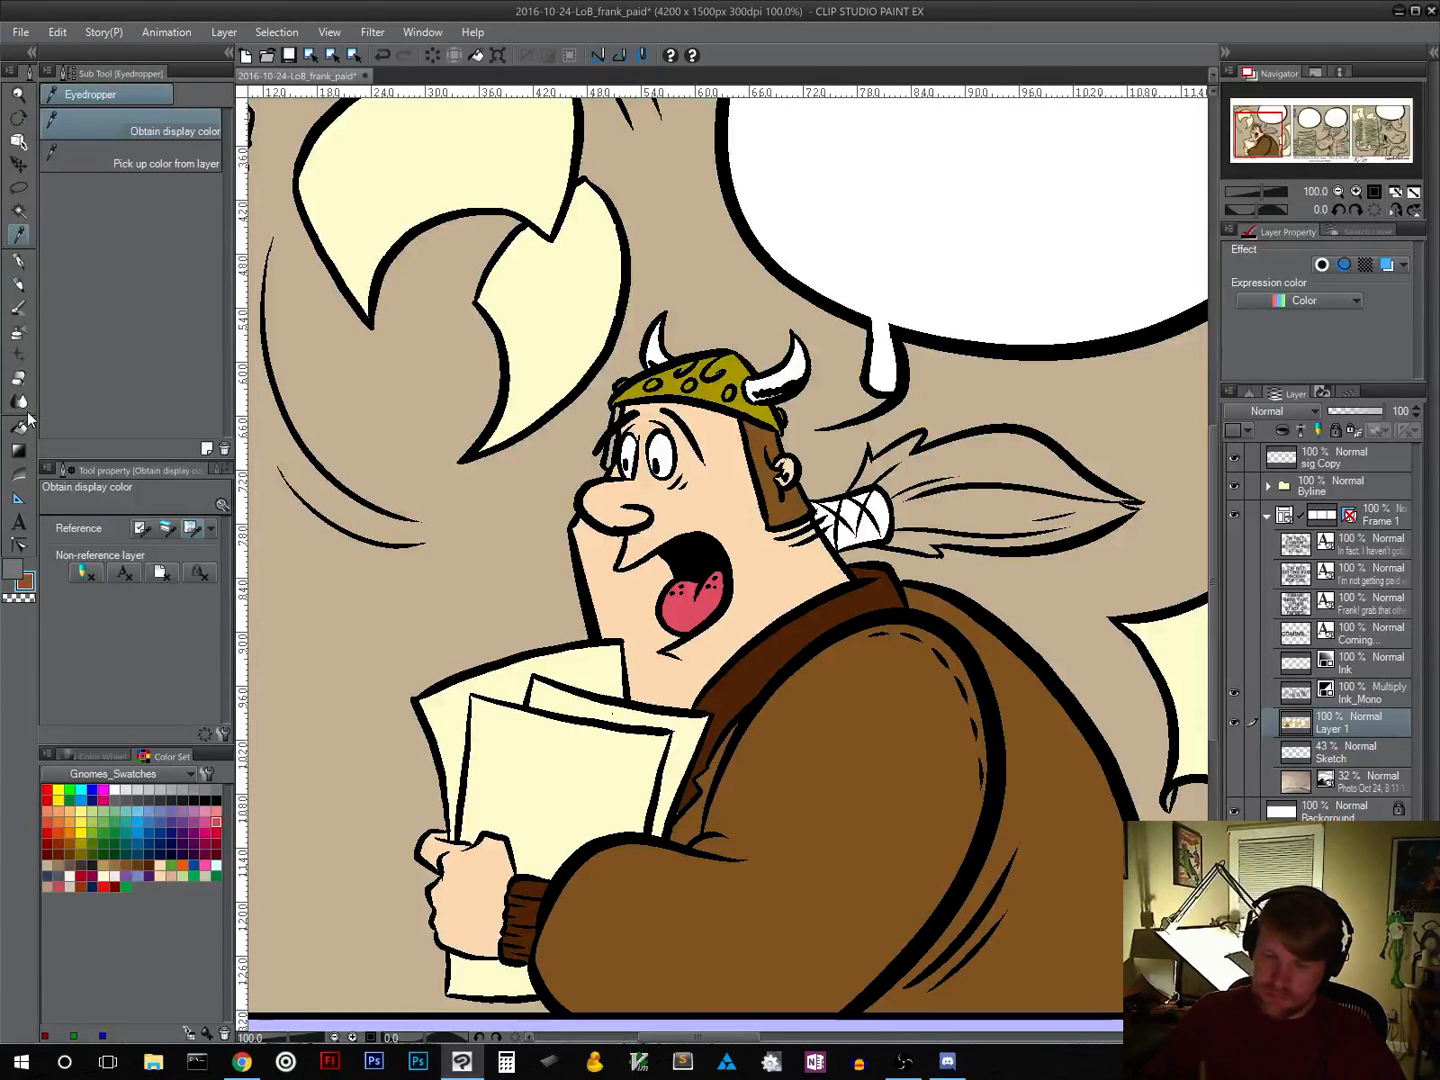
{"action": "key", "text": "g"}
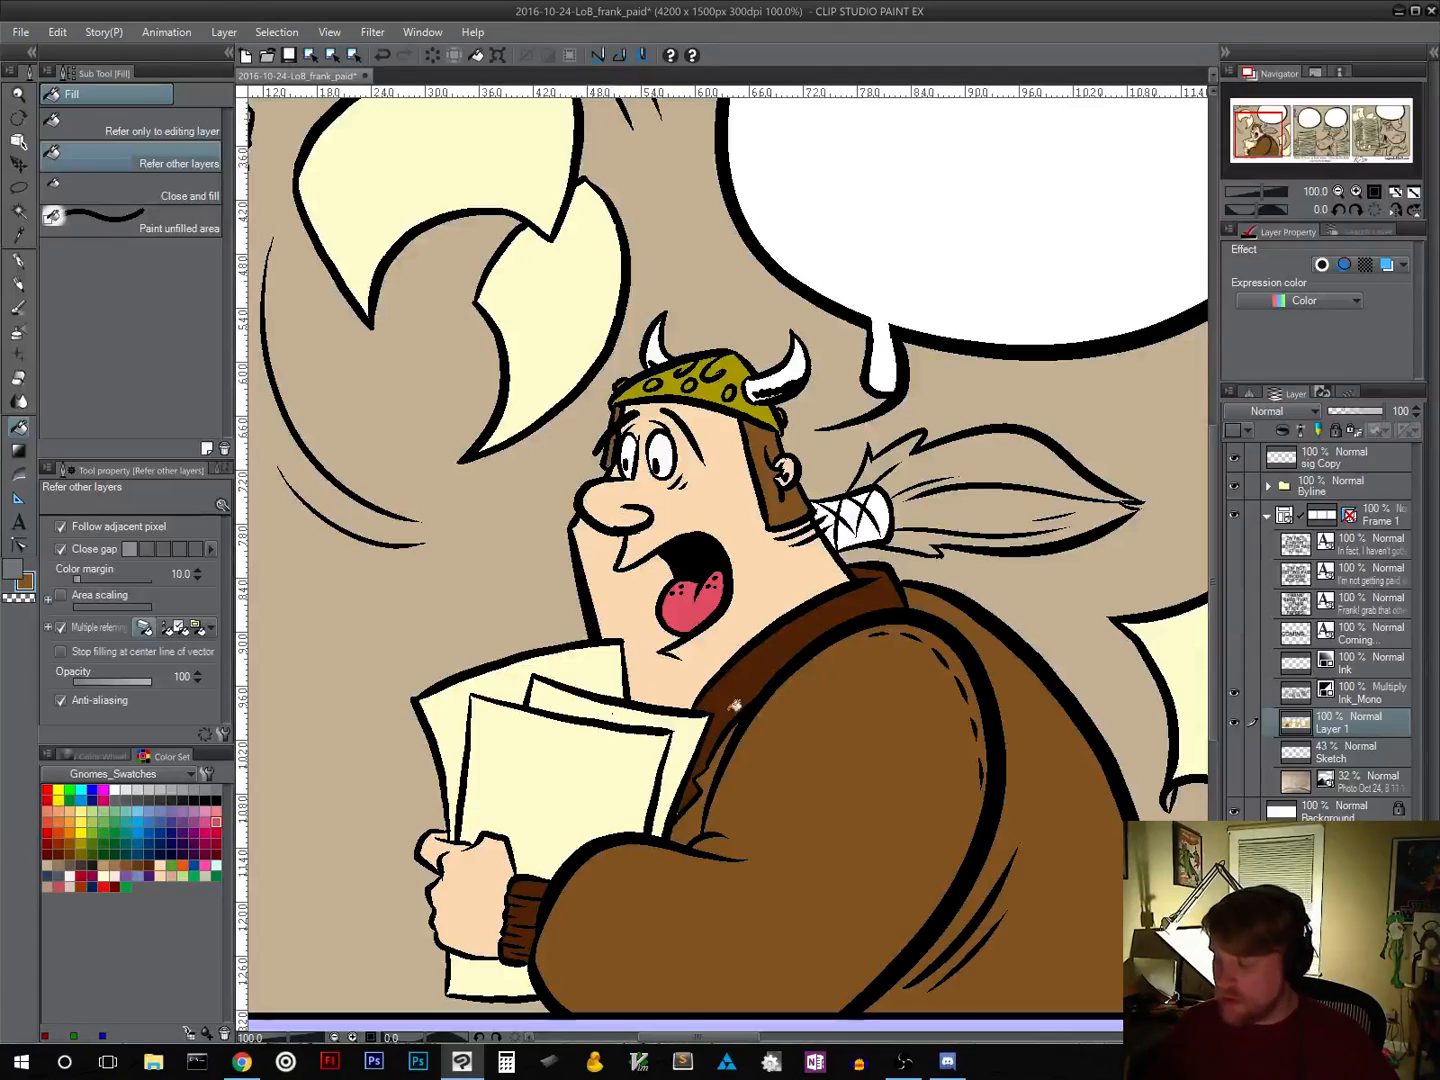
{"action": "left_click_drag", "start_coordinate": [889, 785], "coordinate": [812, 552]}
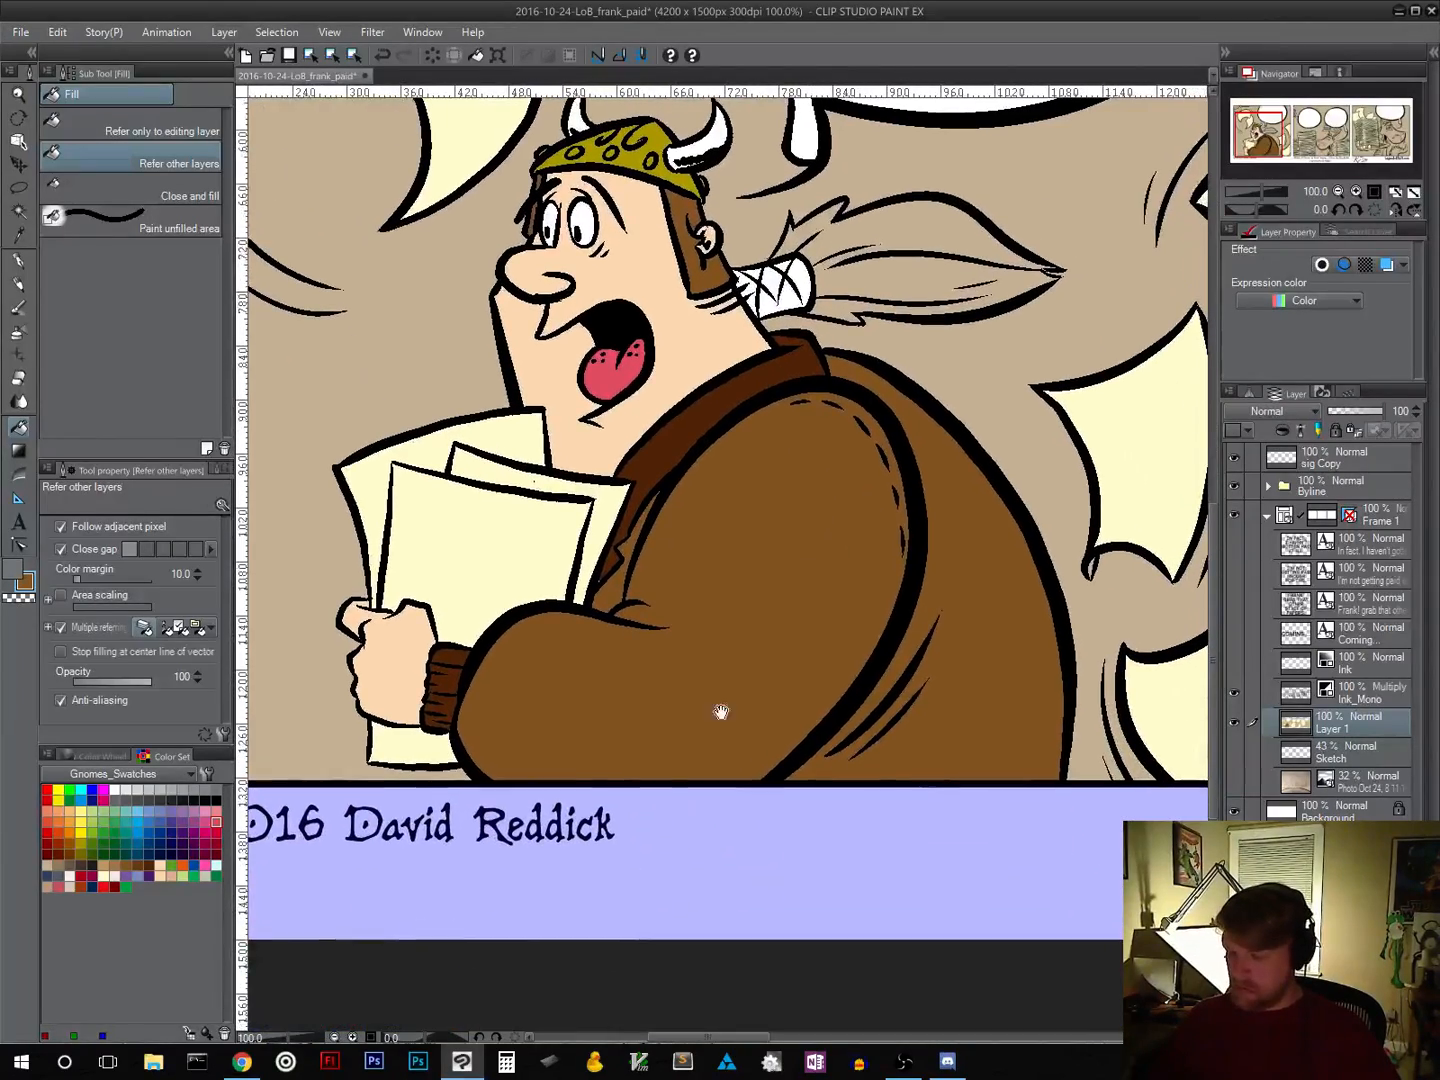
{"action": "left_click_drag", "start_coordinate": [926, 691], "coordinate": [771, 805]}
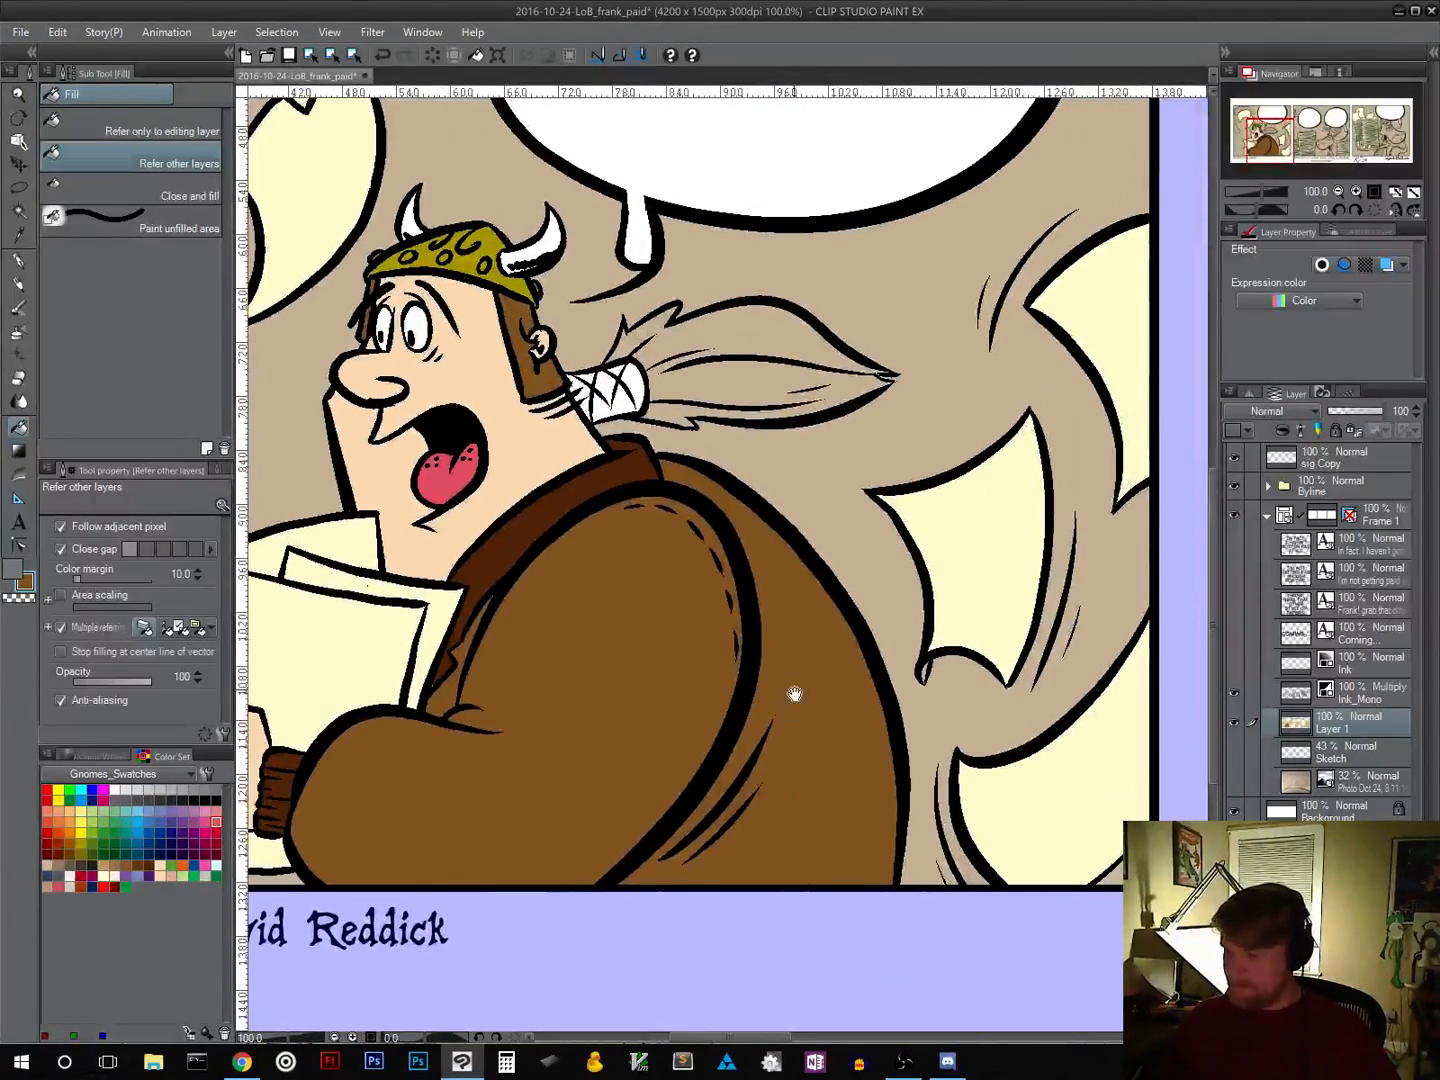
{"action": "left_click_drag", "start_coordinate": [796, 694], "coordinate": [851, 841]}
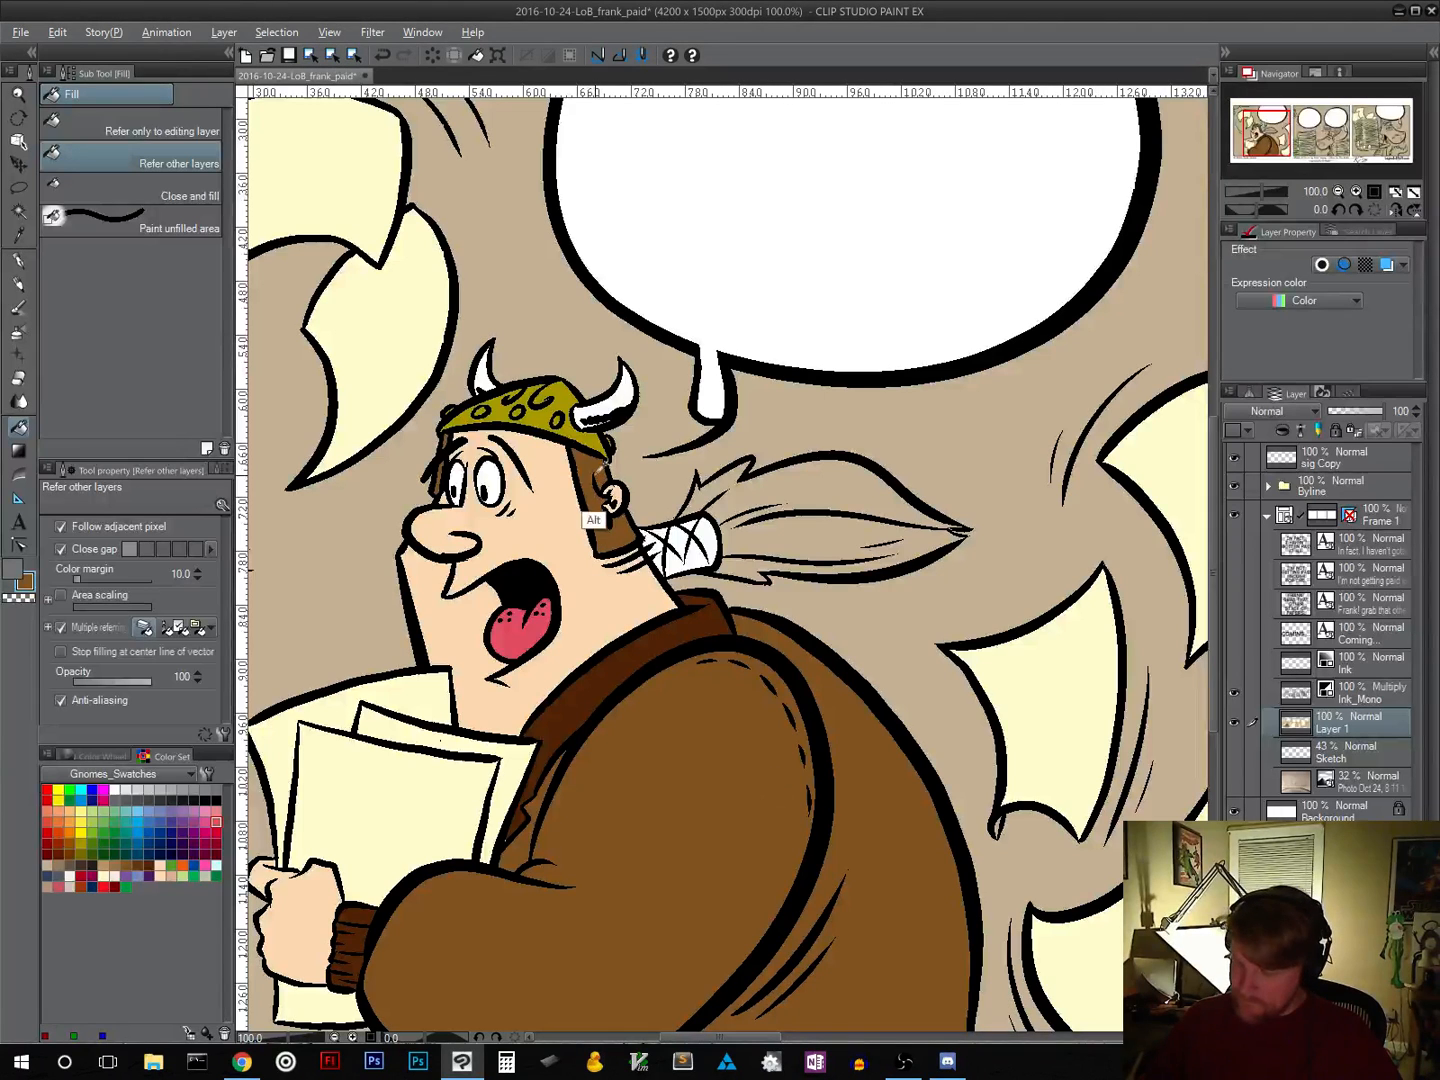
{"action": "left_click", "coordinate": [775, 481]}
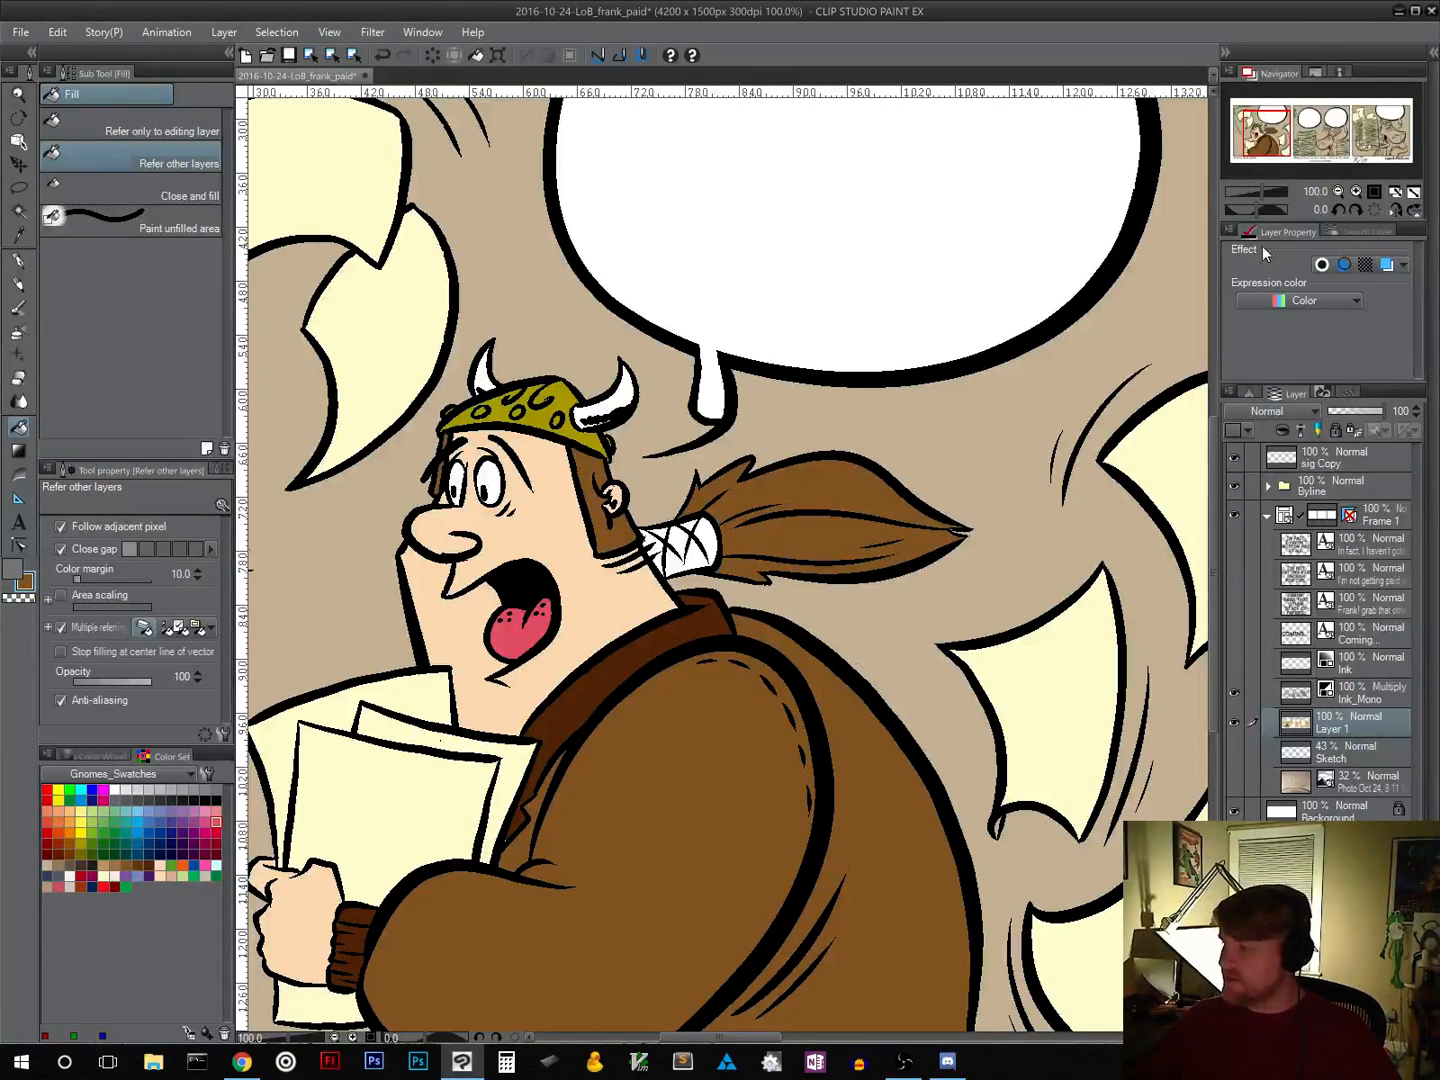
{"action": "left_click", "coordinate": [1337, 193]}
{"action": "left_click", "coordinate": [1337, 192]}
{"action": "left_click", "coordinate": [1337, 192]}
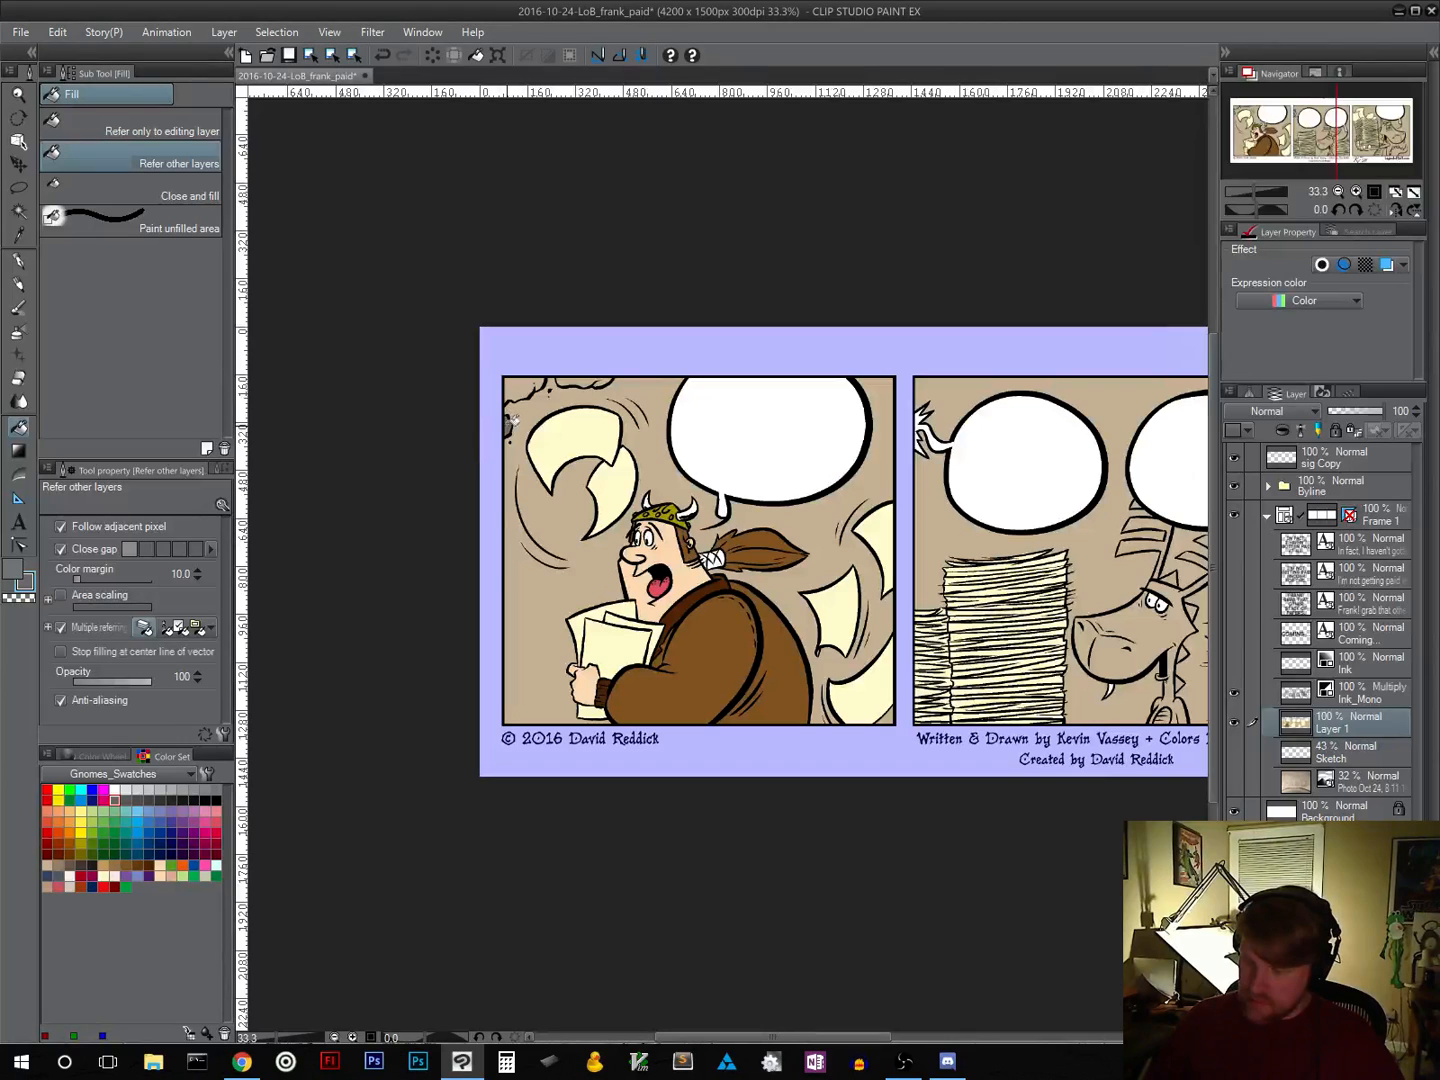
Step: Fill the smoke-like shapes in the upper corner of the first panel with dark grey
{"action": "left_click", "coordinate": [573, 377]}
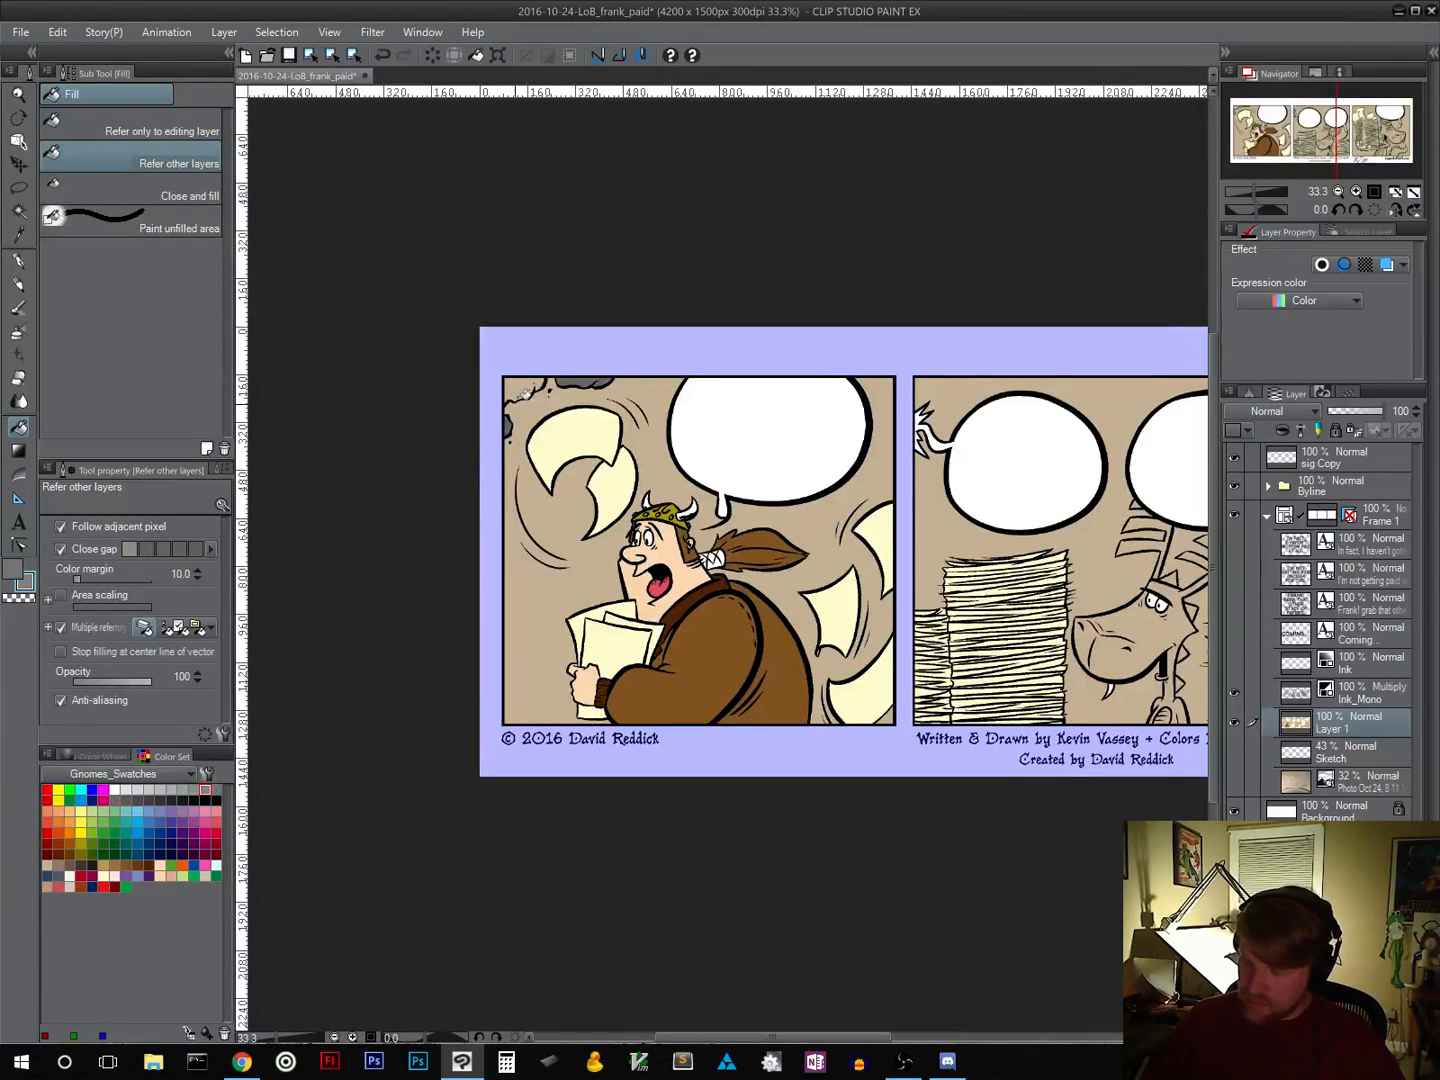
{"action": "left_click", "coordinate": [522, 388]}
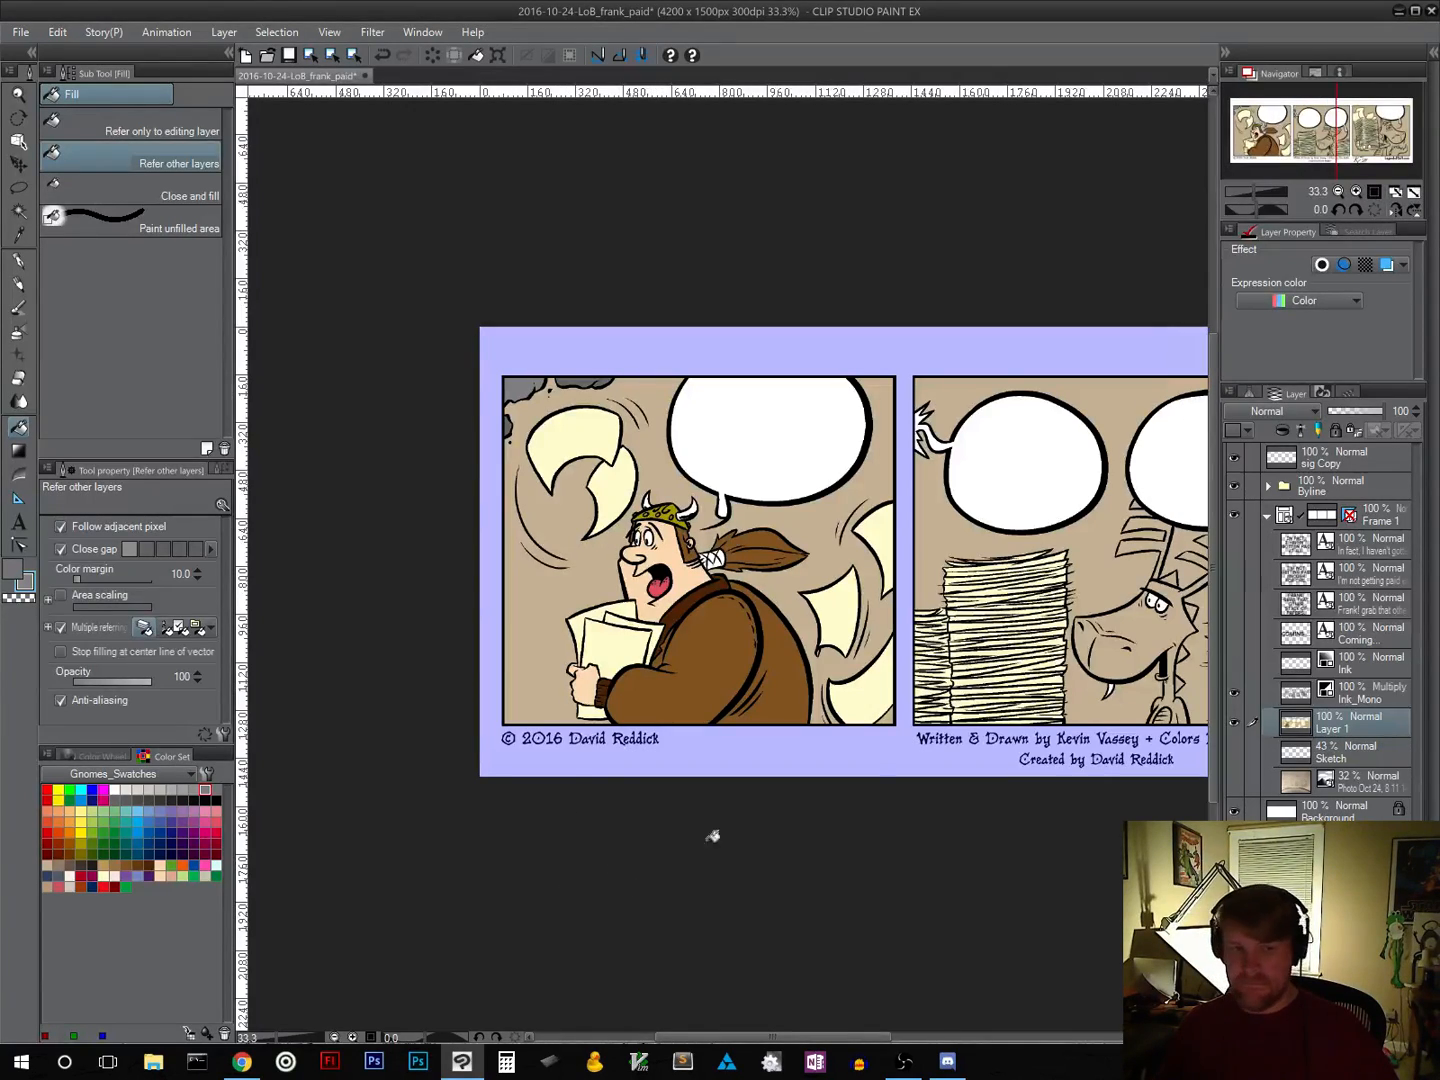
Step: Fill the spikes on the dragon's head and neck and its belly in the second panel with light yellow
{"action": "left_click_drag", "start_coordinate": [867, 800], "coordinate": [588, 823]}
{"action": "left_click_drag", "start_coordinate": [853, 842], "coordinate": [645, 829]}
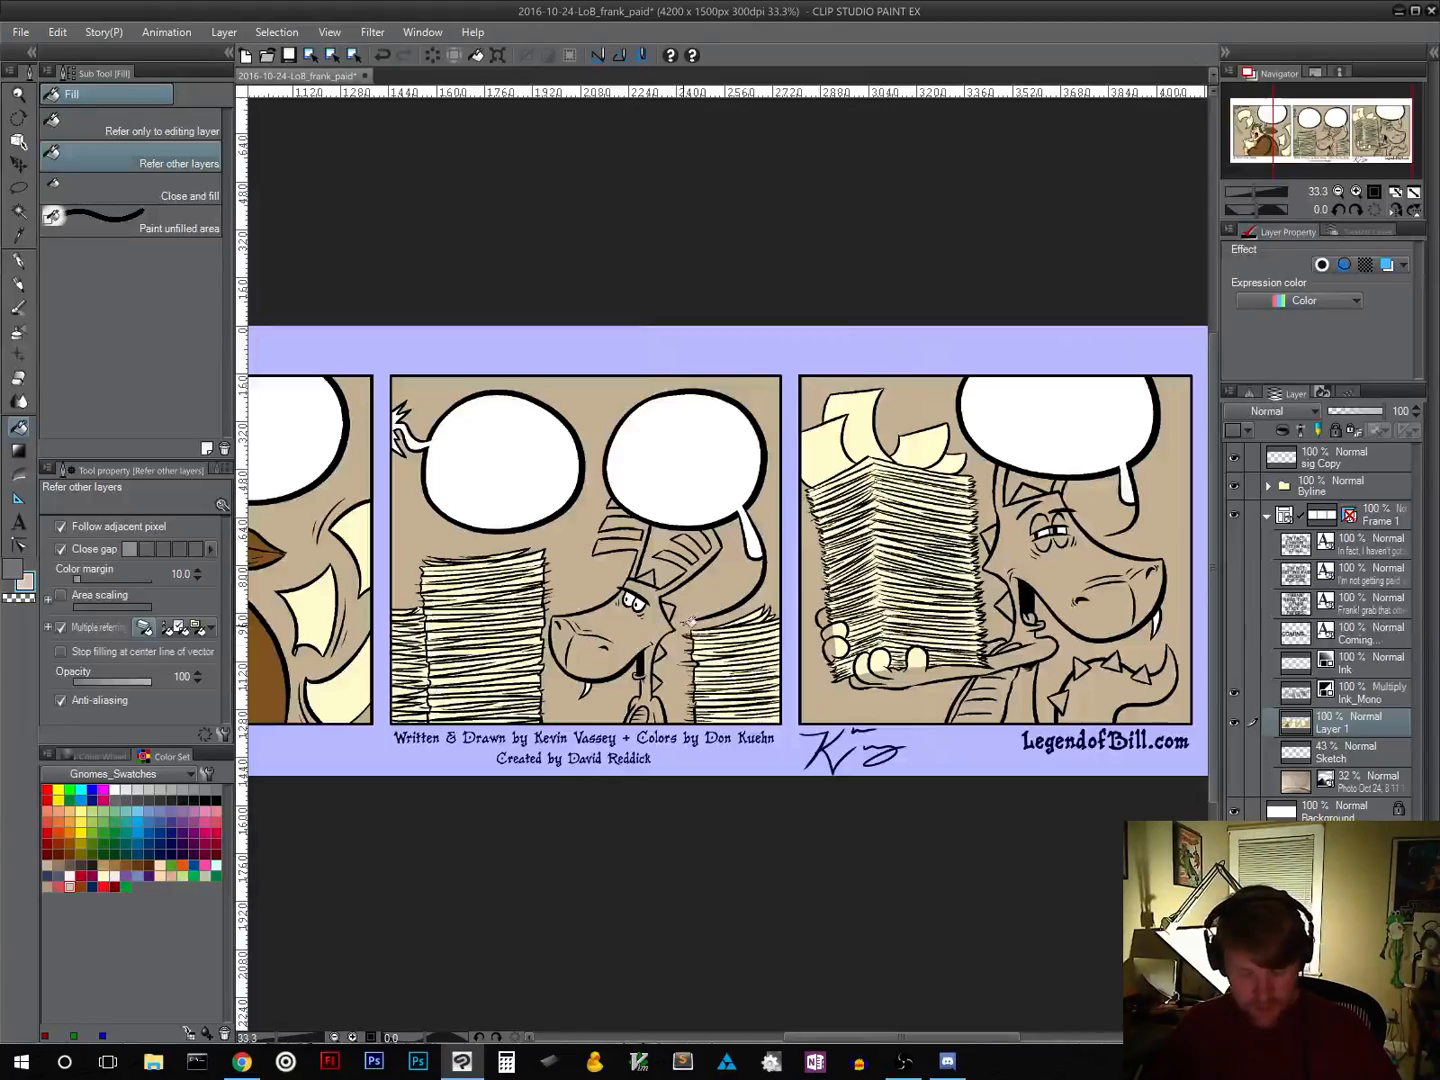
{"action": "scroll", "coordinate": [688, 620], "scroll_direction": "up", "scroll_amount": 2}
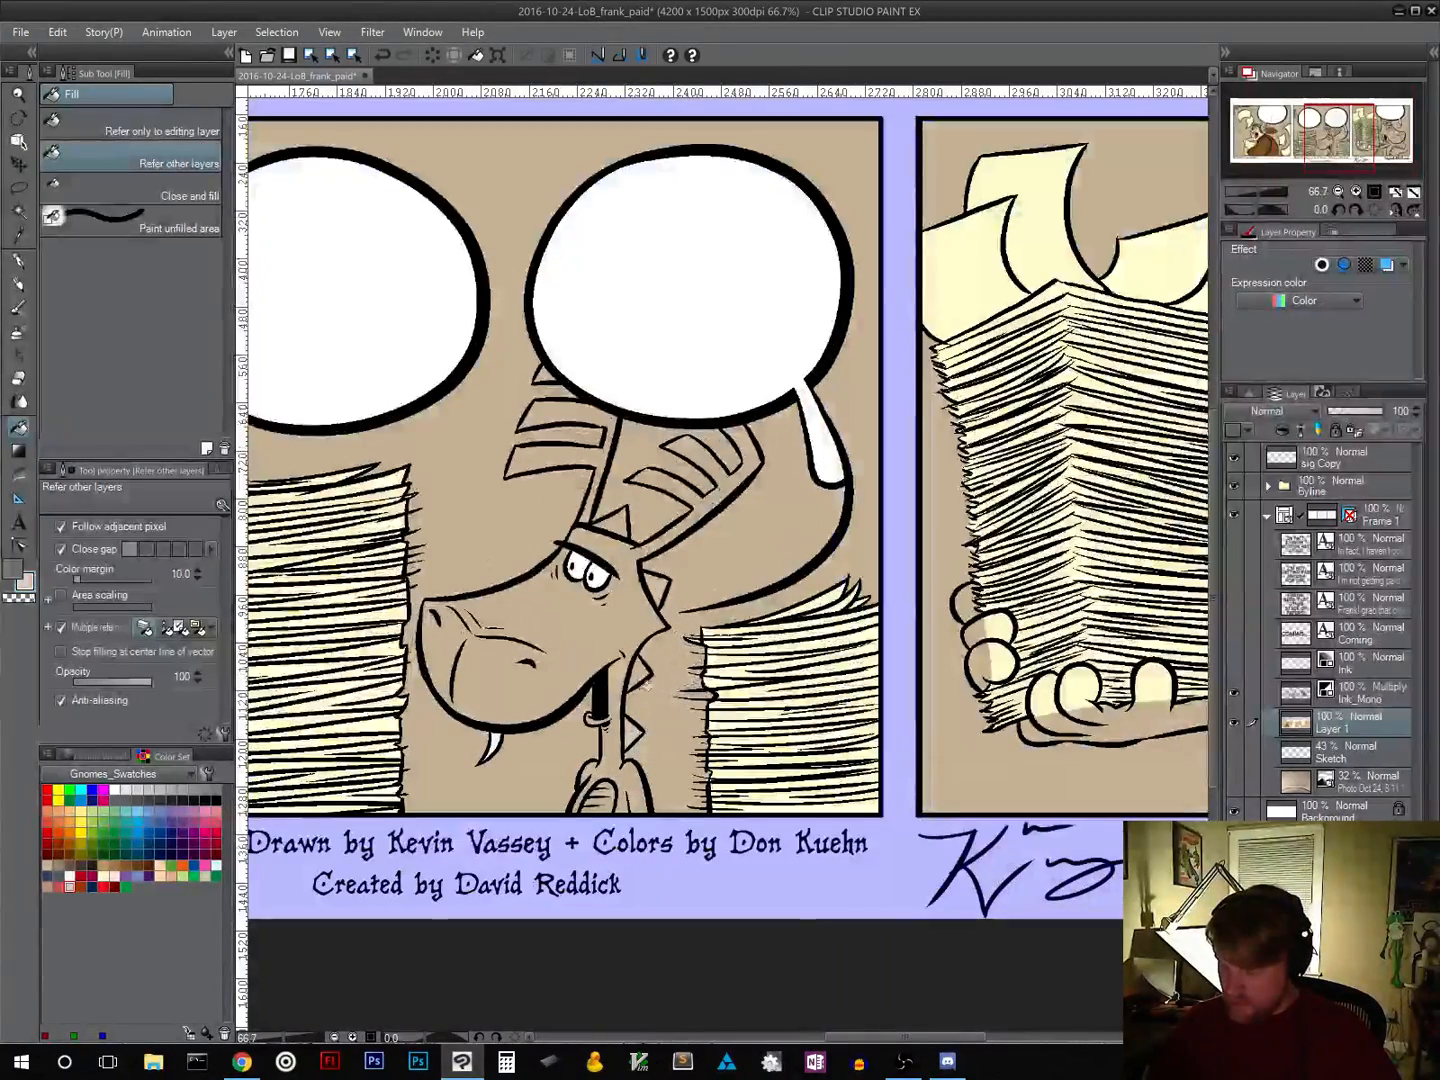
{"action": "left_click", "coordinate": [47, 865]}
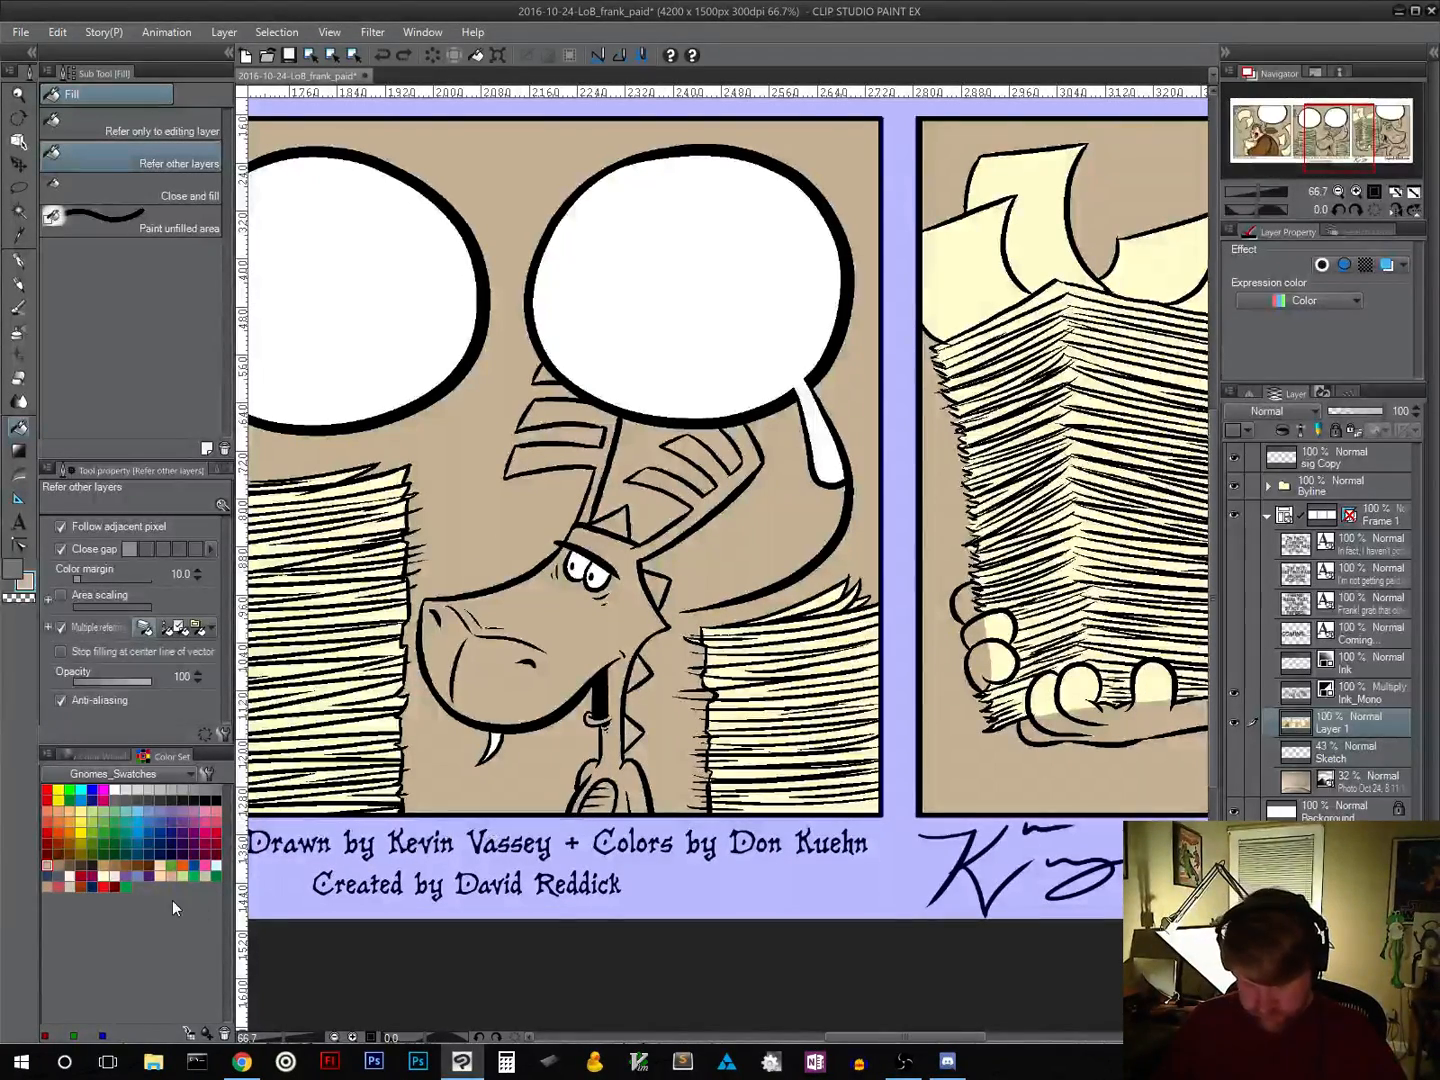
{"action": "left_click", "coordinate": [165, 862]}
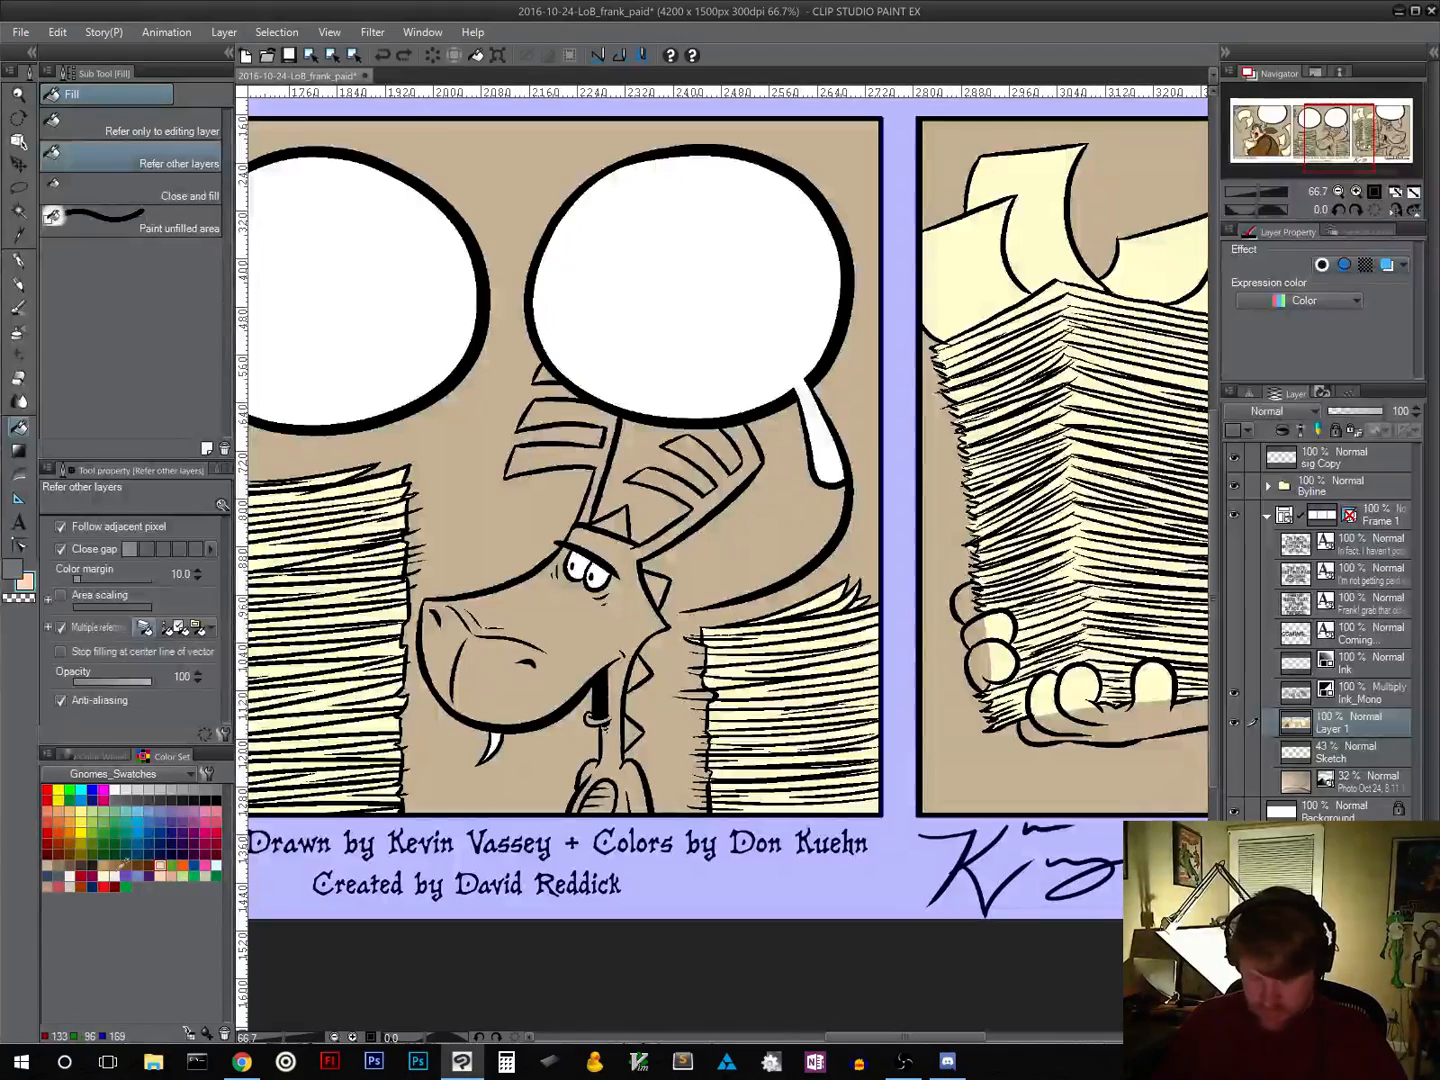
{"action": "left_click", "coordinate": [82, 812]}
{"action": "left_click", "coordinate": [634, 735]}
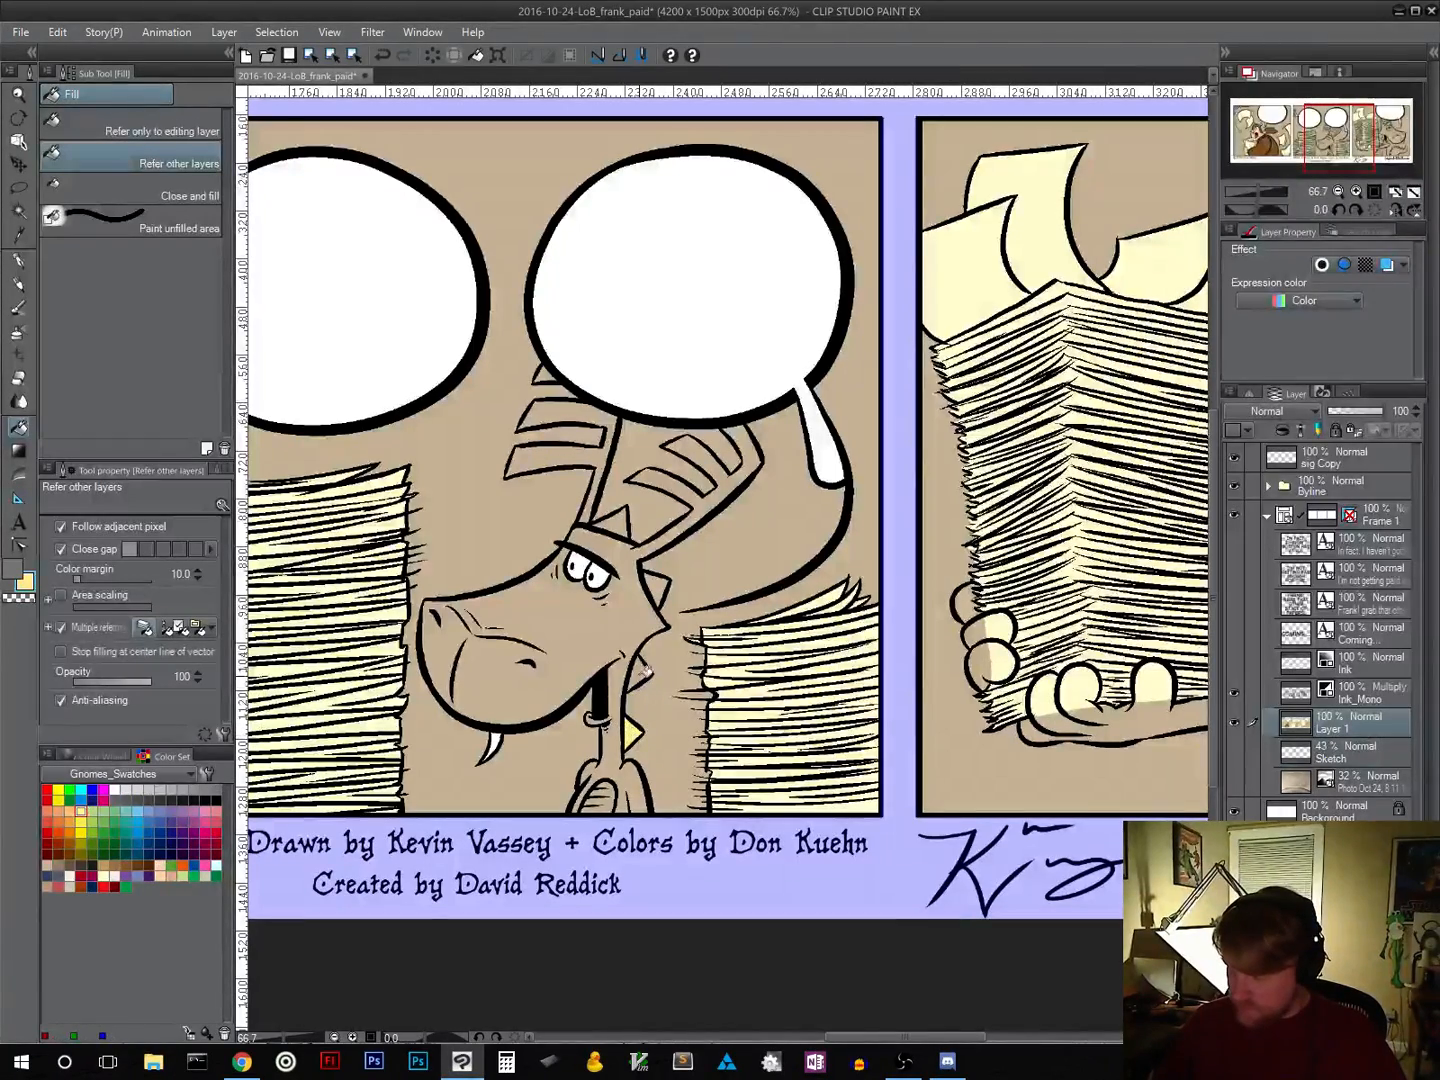
{"action": "left_click", "coordinate": [645, 671]}
{"action": "left_click", "coordinate": [658, 586]}
{"action": "left_click", "coordinate": [622, 520]}
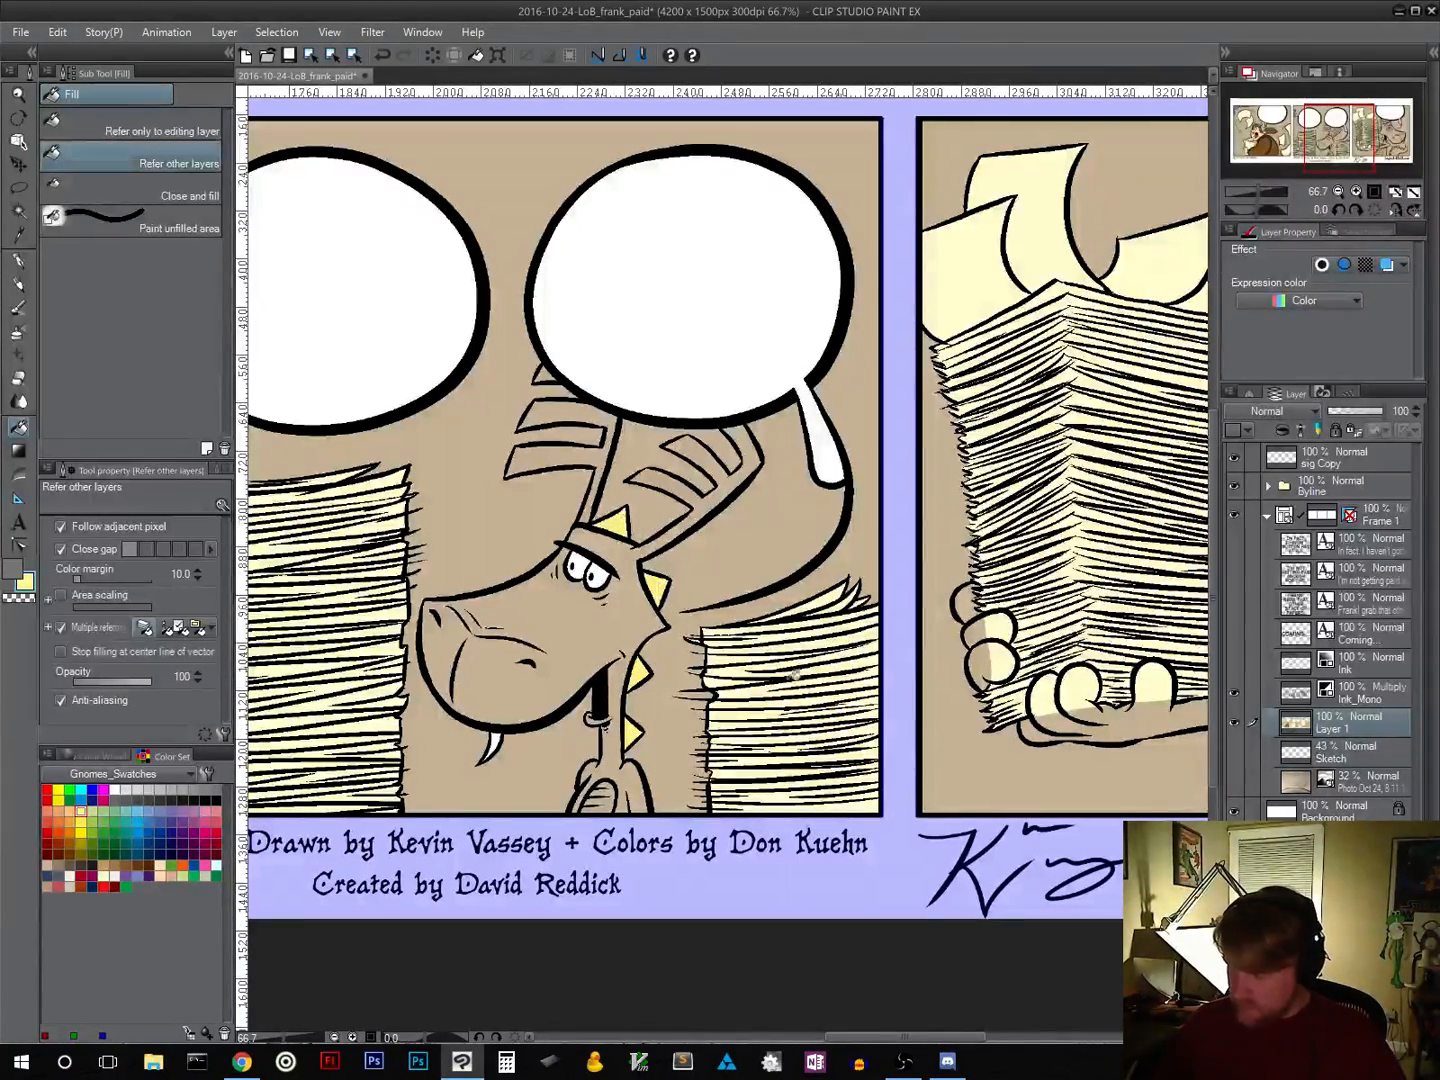
{"action": "left_click_drag", "start_coordinate": [1008, 758], "coordinate": [858, 739]}
{"action": "left_click_drag", "start_coordinate": [474, 773], "coordinate": [611, 742]}
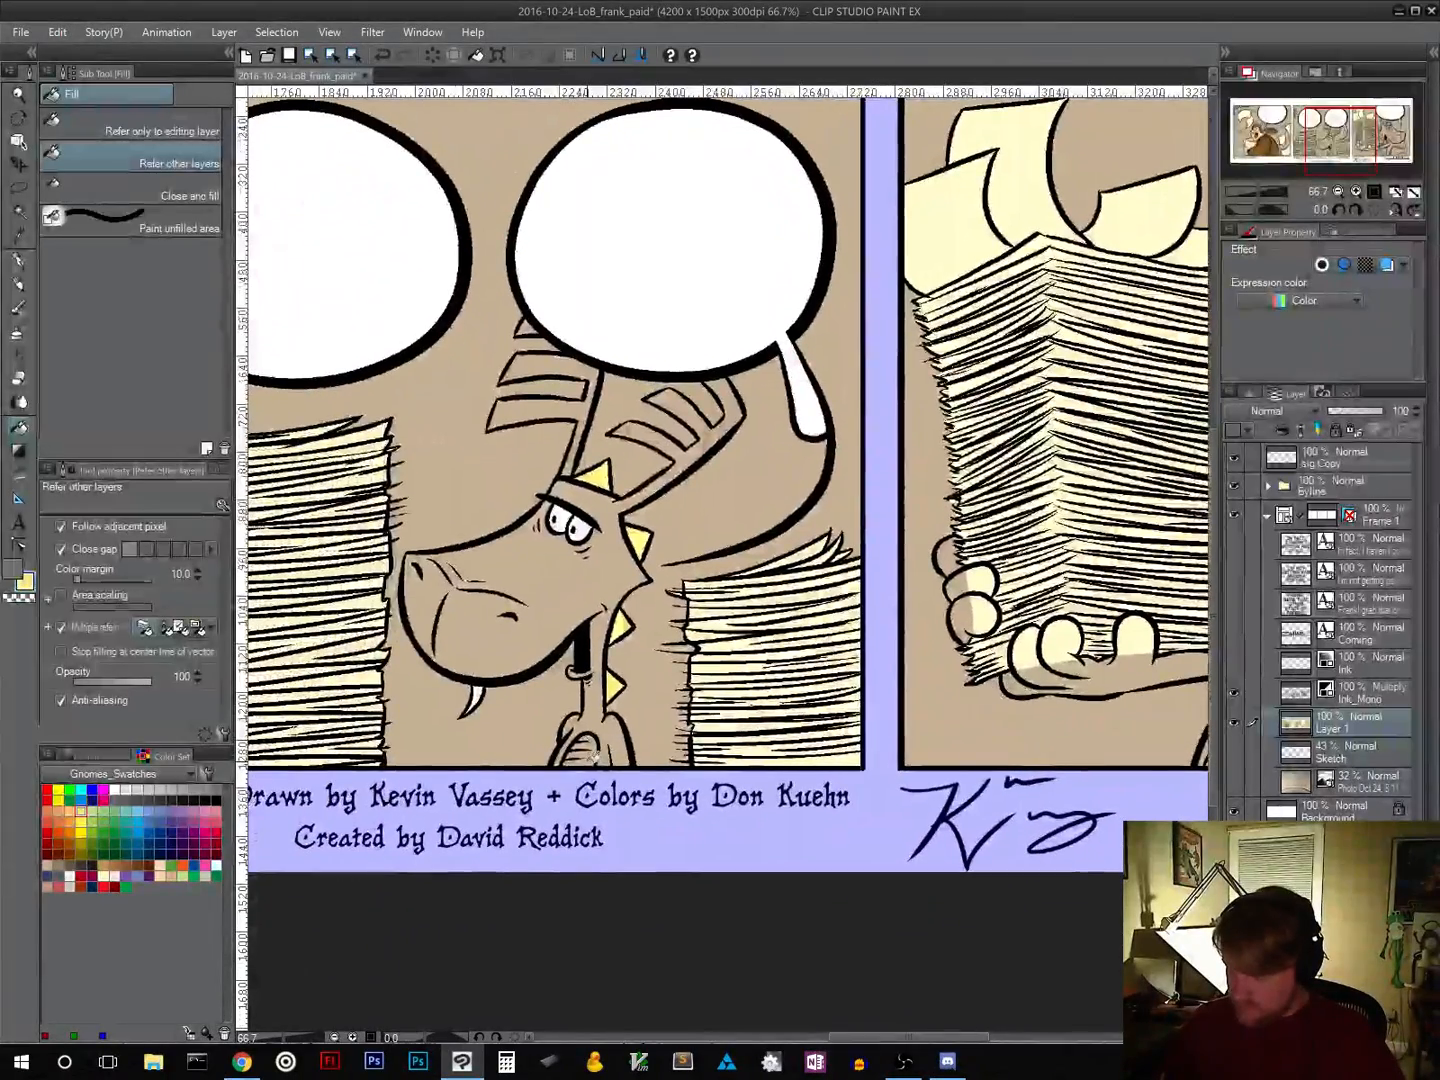
Step: Fill the dragon's belly and the spikes along its neck and head in the third panel with the same light yellow
{"action": "left_click_drag", "start_coordinate": [991, 687], "coordinate": [331, 704]}
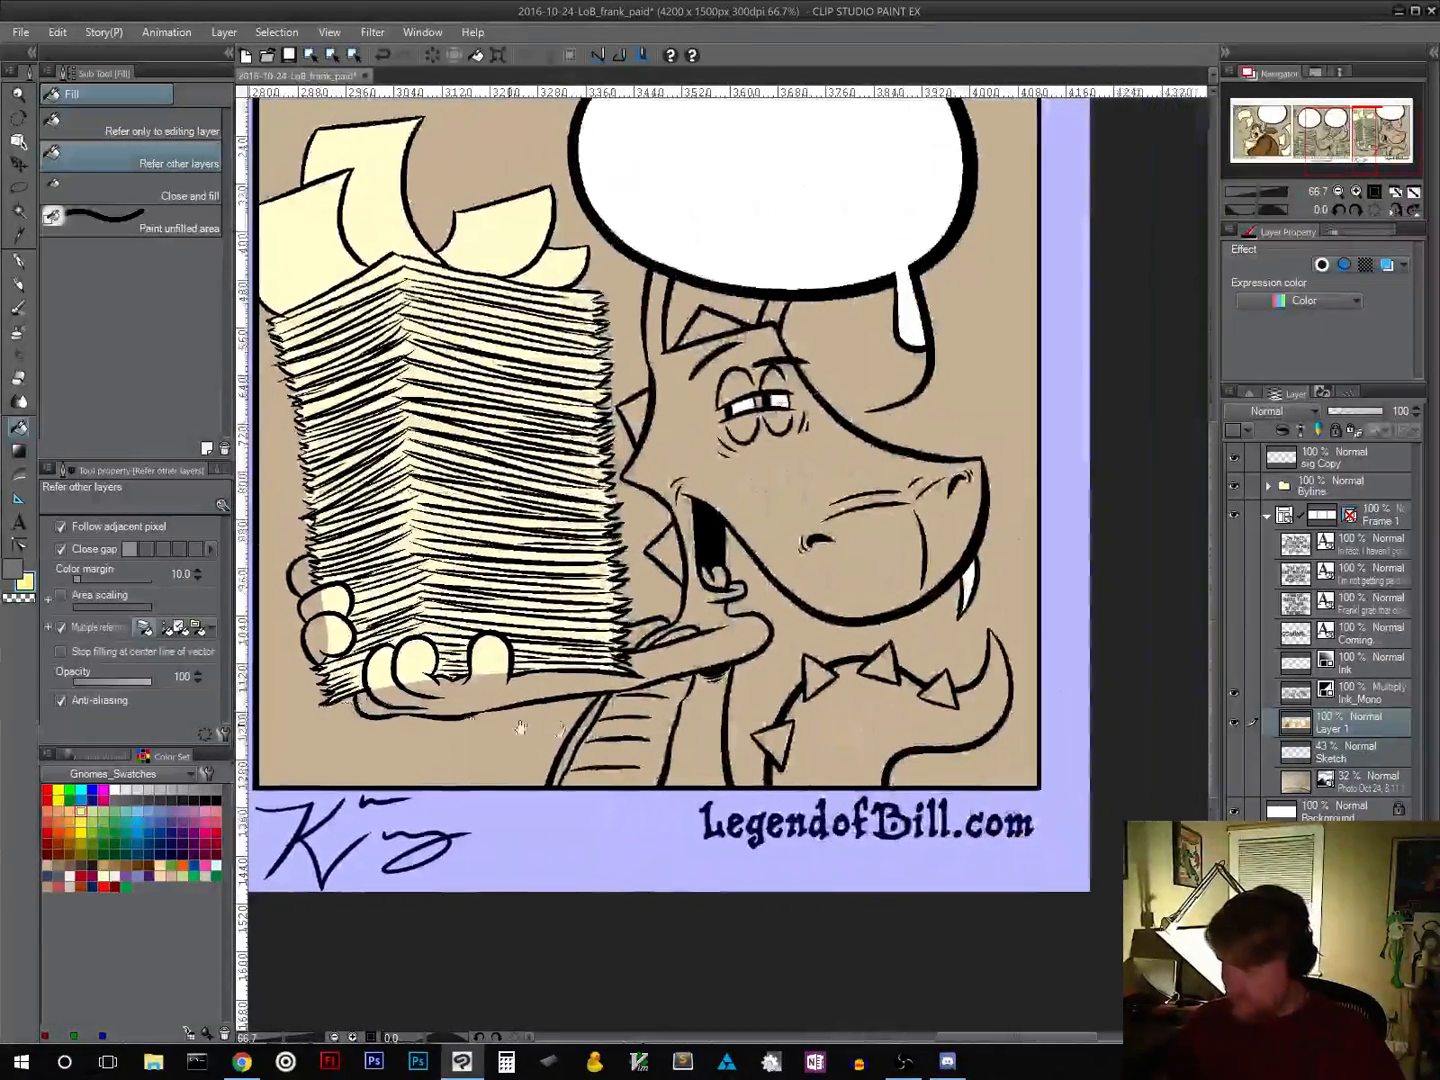
{"action": "left_click", "coordinate": [671, 715]}
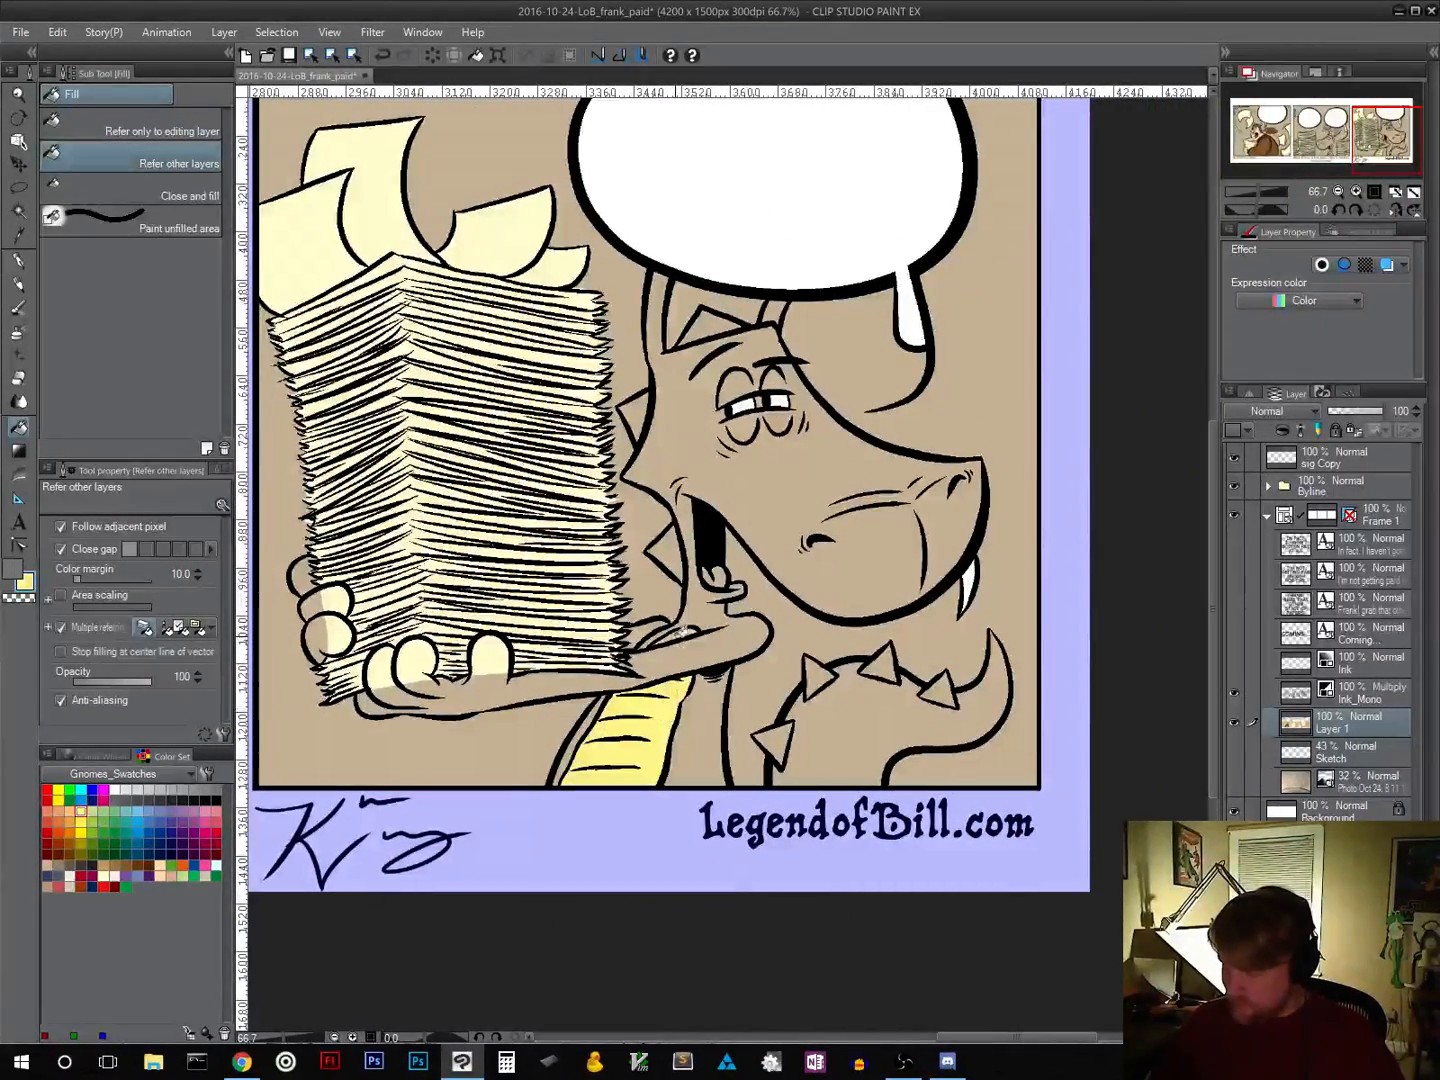
{"action": "left_click", "coordinate": [680, 630]}
{"action": "left_click", "coordinate": [660, 550]}
{"action": "left_click", "coordinate": [635, 412]}
{"action": "left_click", "coordinate": [725, 322]}
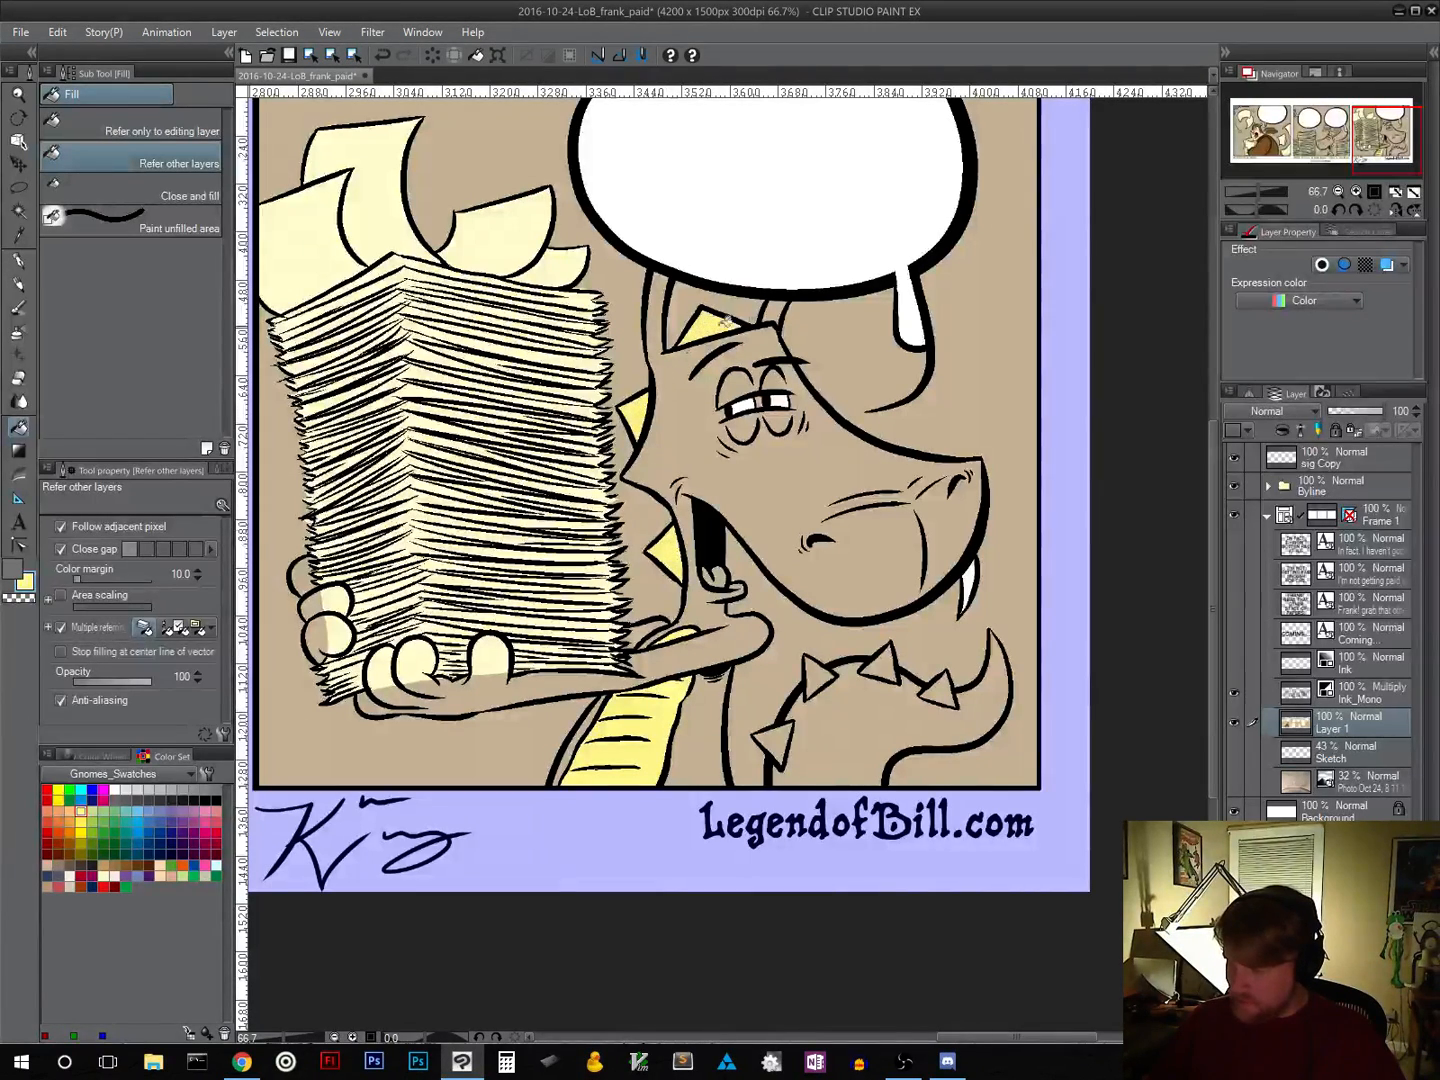
Step: Fill the four spikes on the dragon's tail in the third panel with light yellow
{"action": "left_click", "coordinate": [769, 743]}
{"action": "left_click", "coordinate": [818, 680]}
{"action": "left_click", "coordinate": [882, 662]}
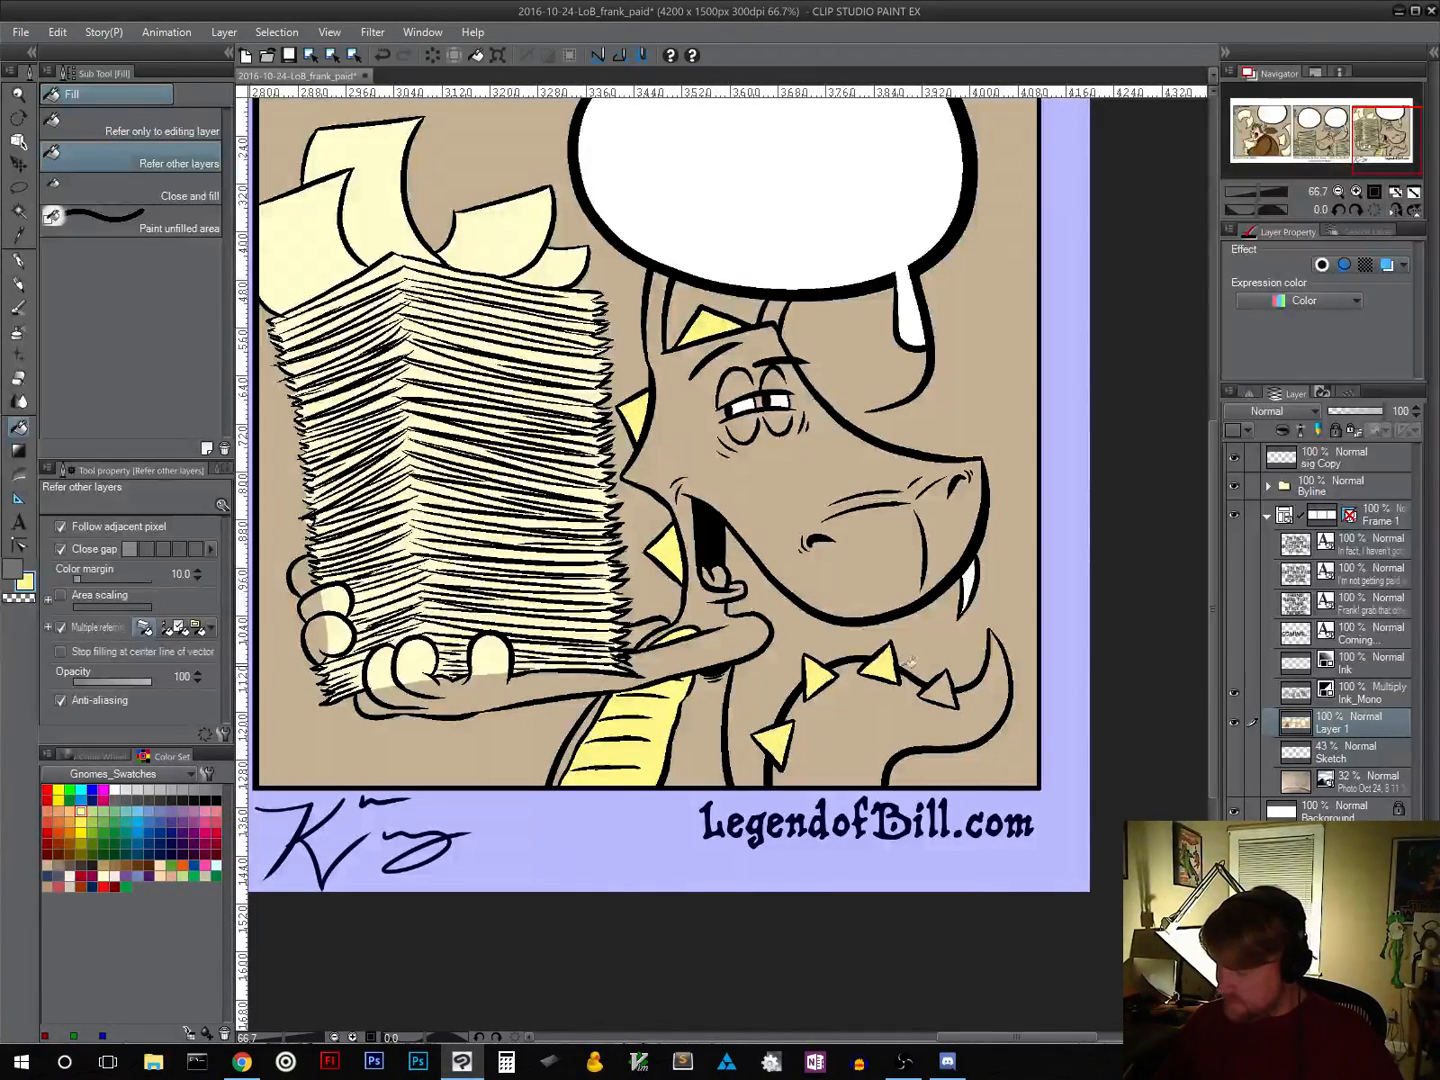
{"action": "left_click", "coordinate": [942, 691]}
Step: Fill the dragon's tongue in the third panel with crimson red
{"action": "left_click_drag", "start_coordinate": [561, 751], "coordinate": [871, 813]}
{"action": "left_click", "coordinate": [217, 832]}
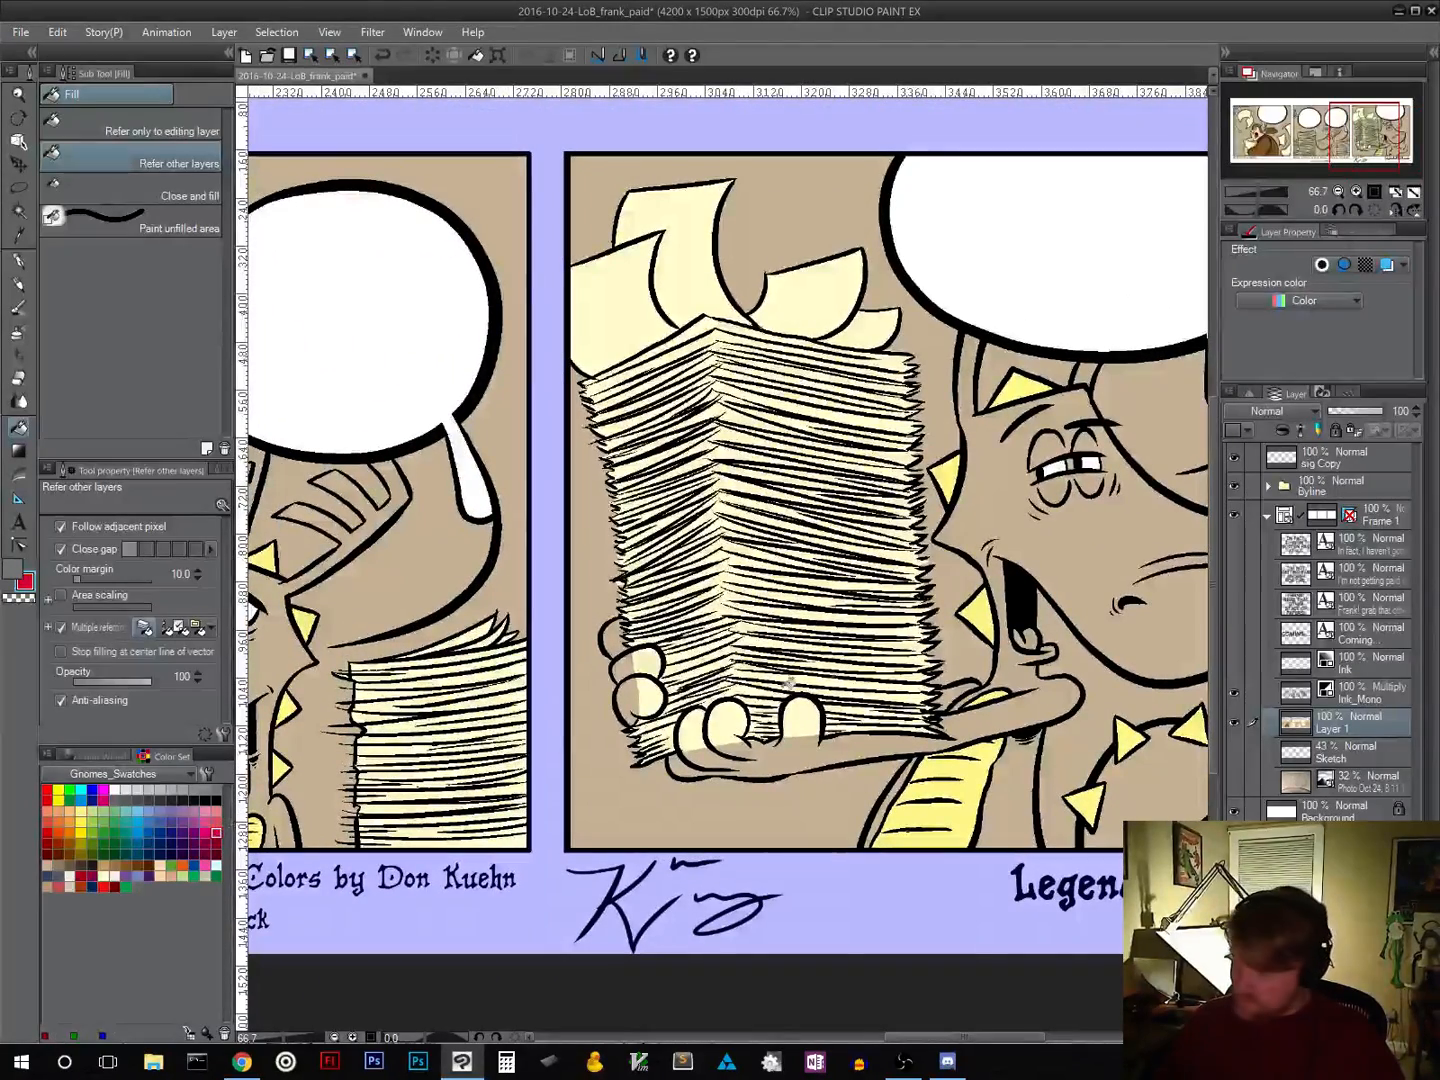
{"action": "left_click", "coordinate": [1030, 639]}
Step: Fill the dragon's head, neck and both ears in the second panel with bright blue
{"action": "left_click_drag", "start_coordinate": [540, 796], "coordinate": [1081, 737]}
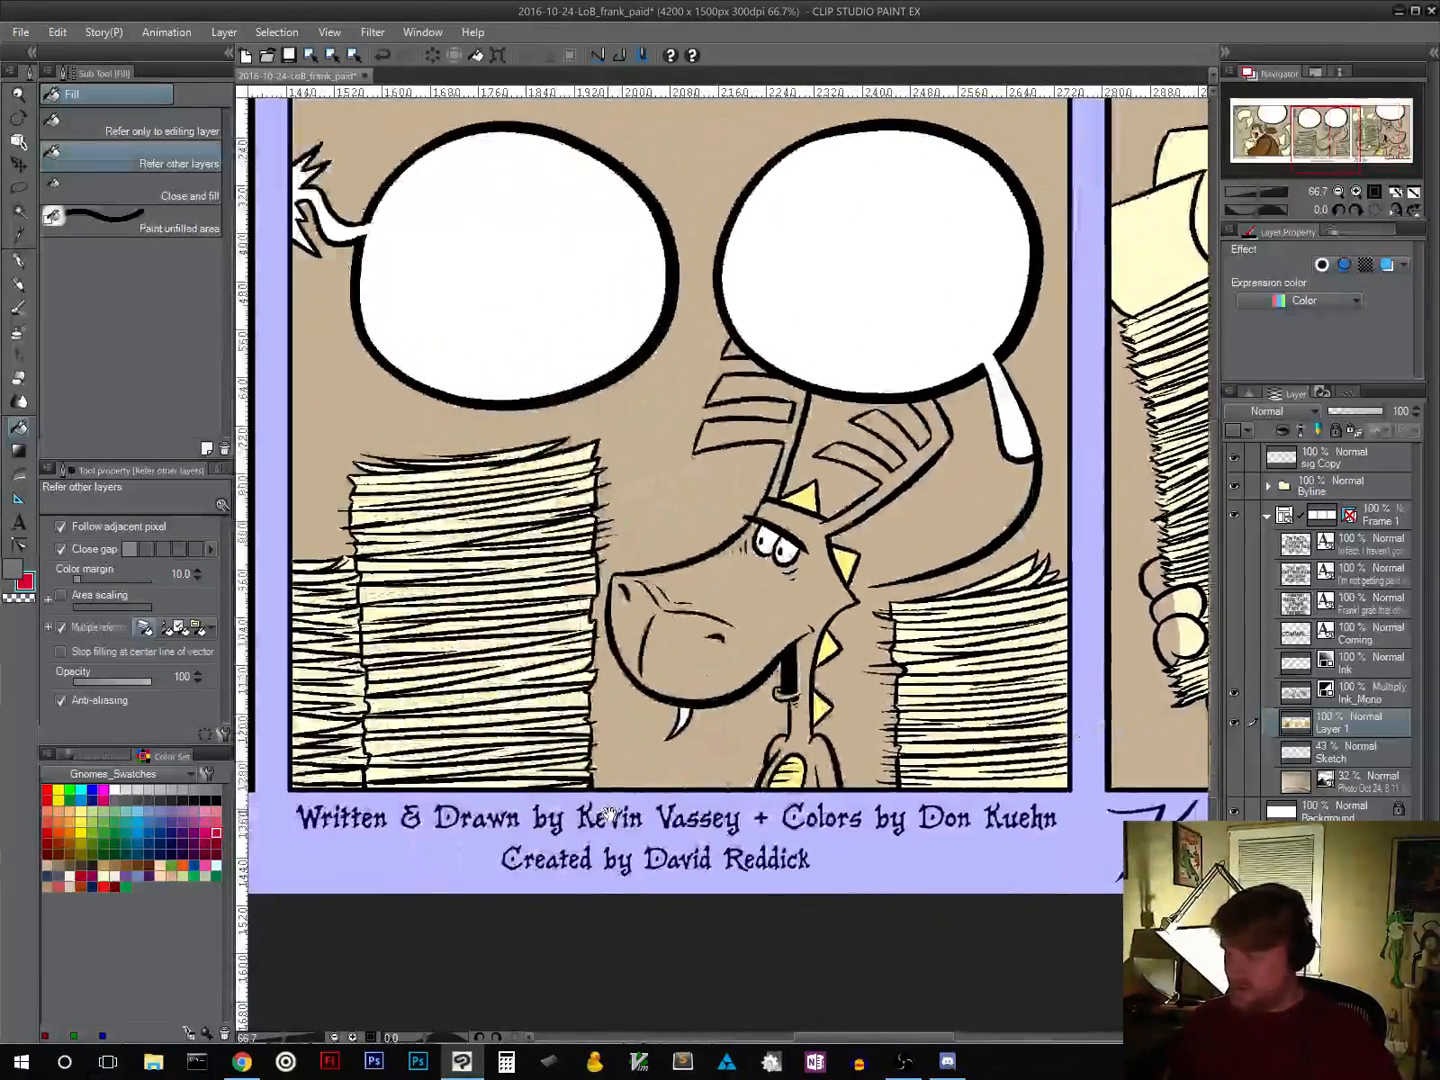
{"action": "left_click", "coordinate": [140, 831]}
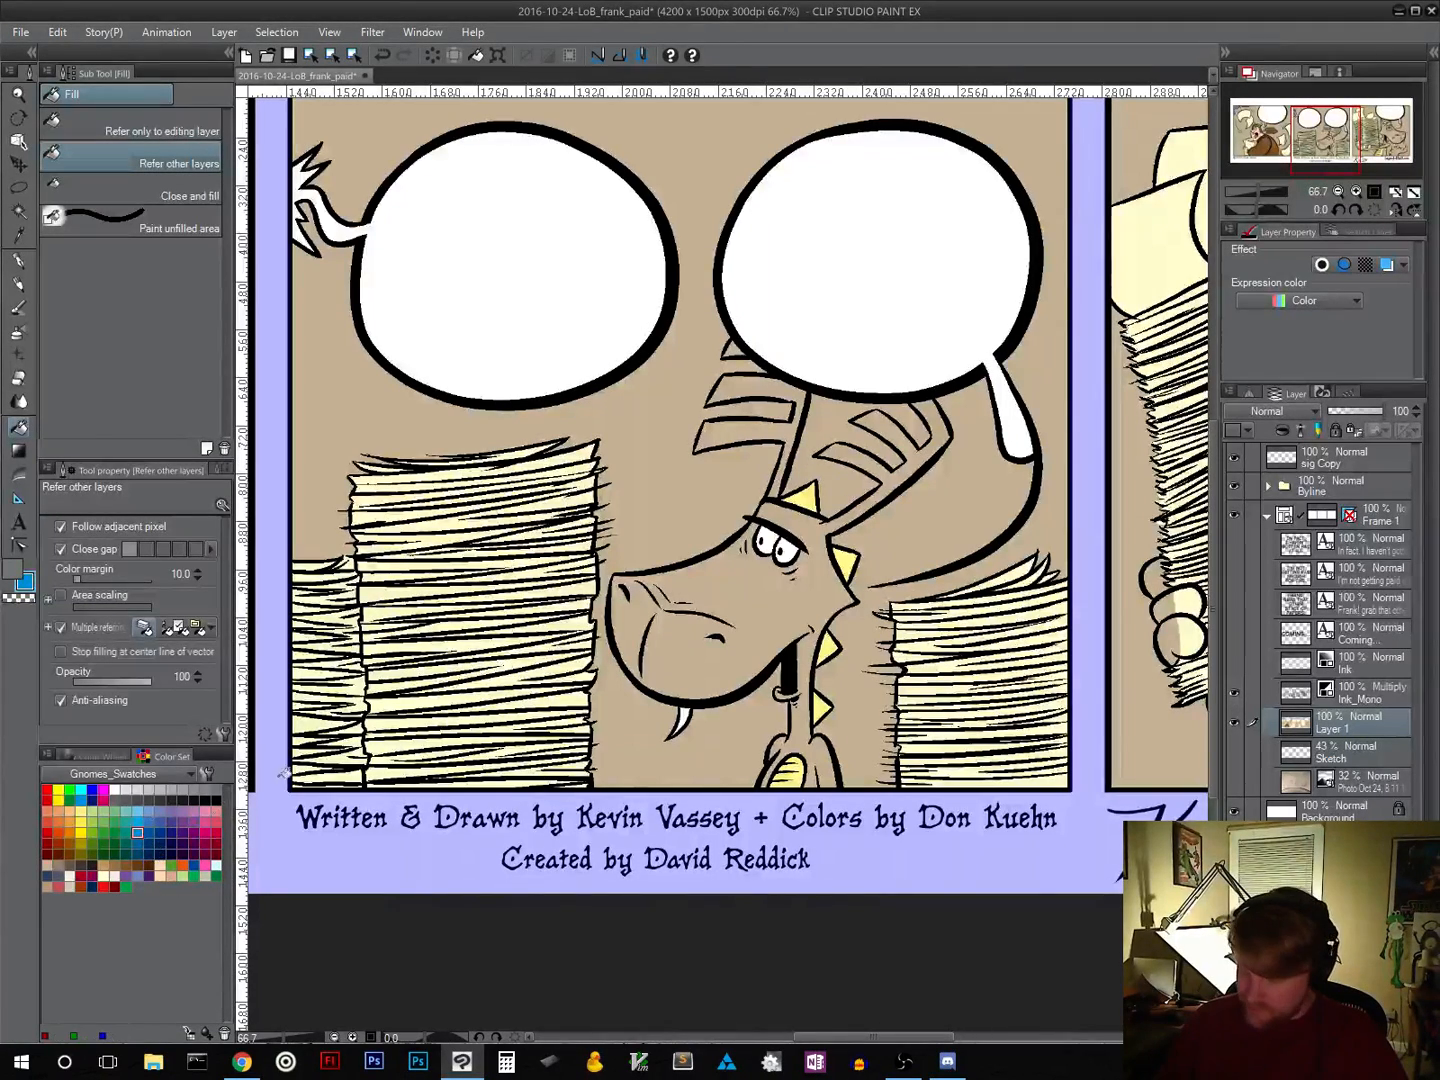
{"action": "left_click", "coordinate": [726, 586]}
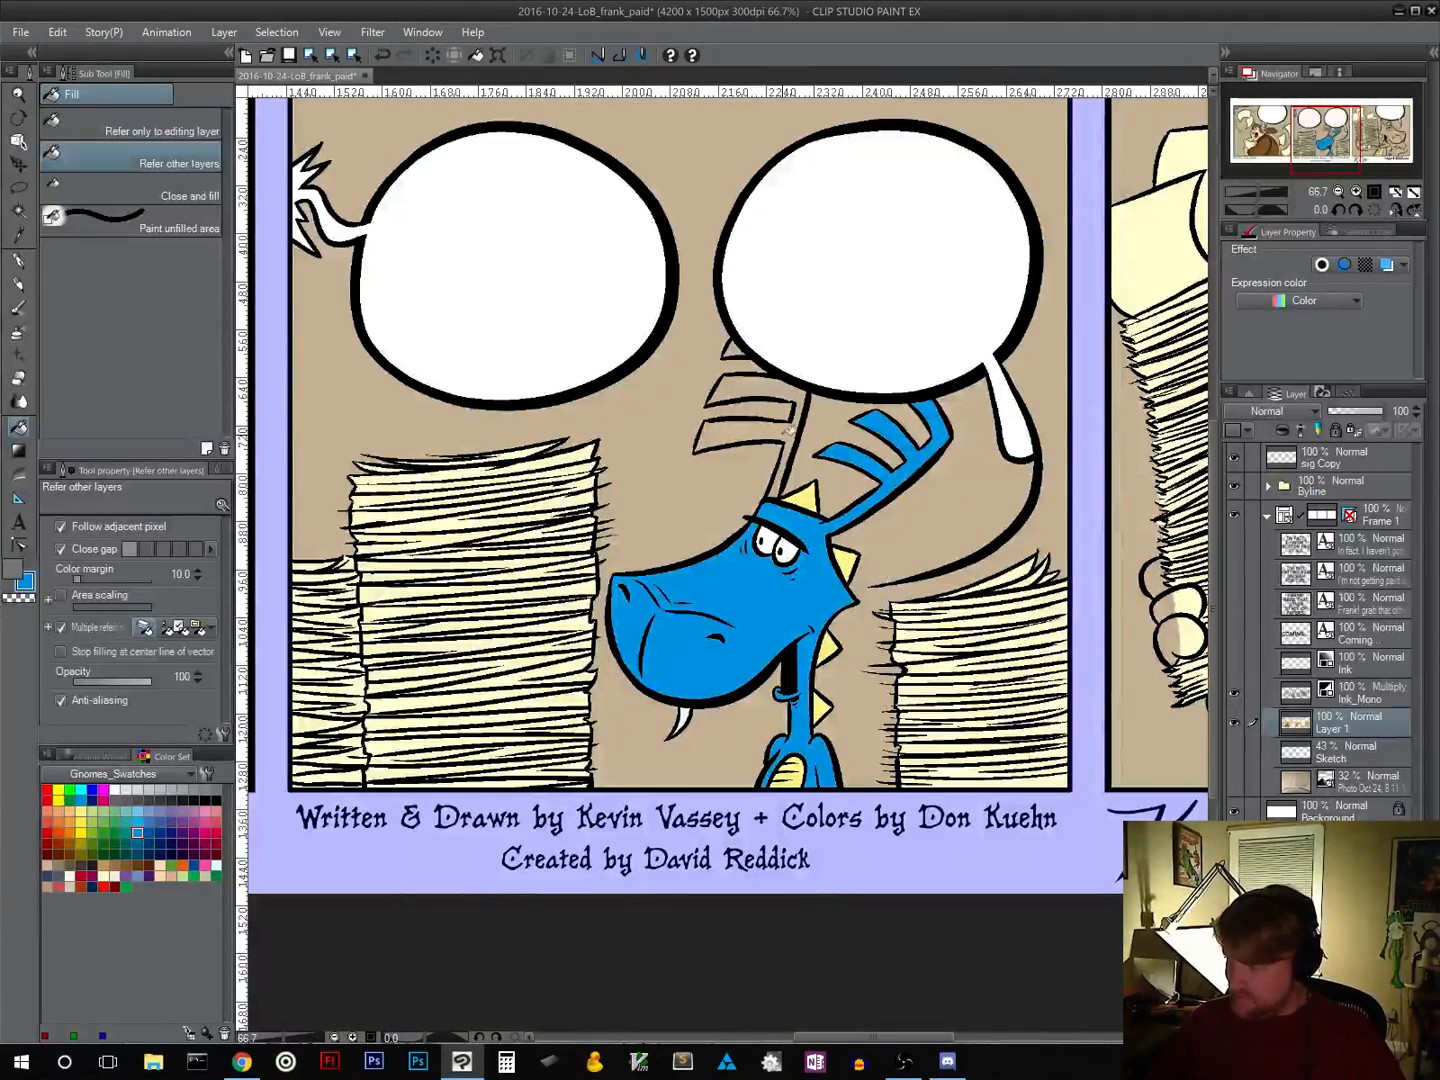
{"action": "left_click", "coordinate": [796, 422]}
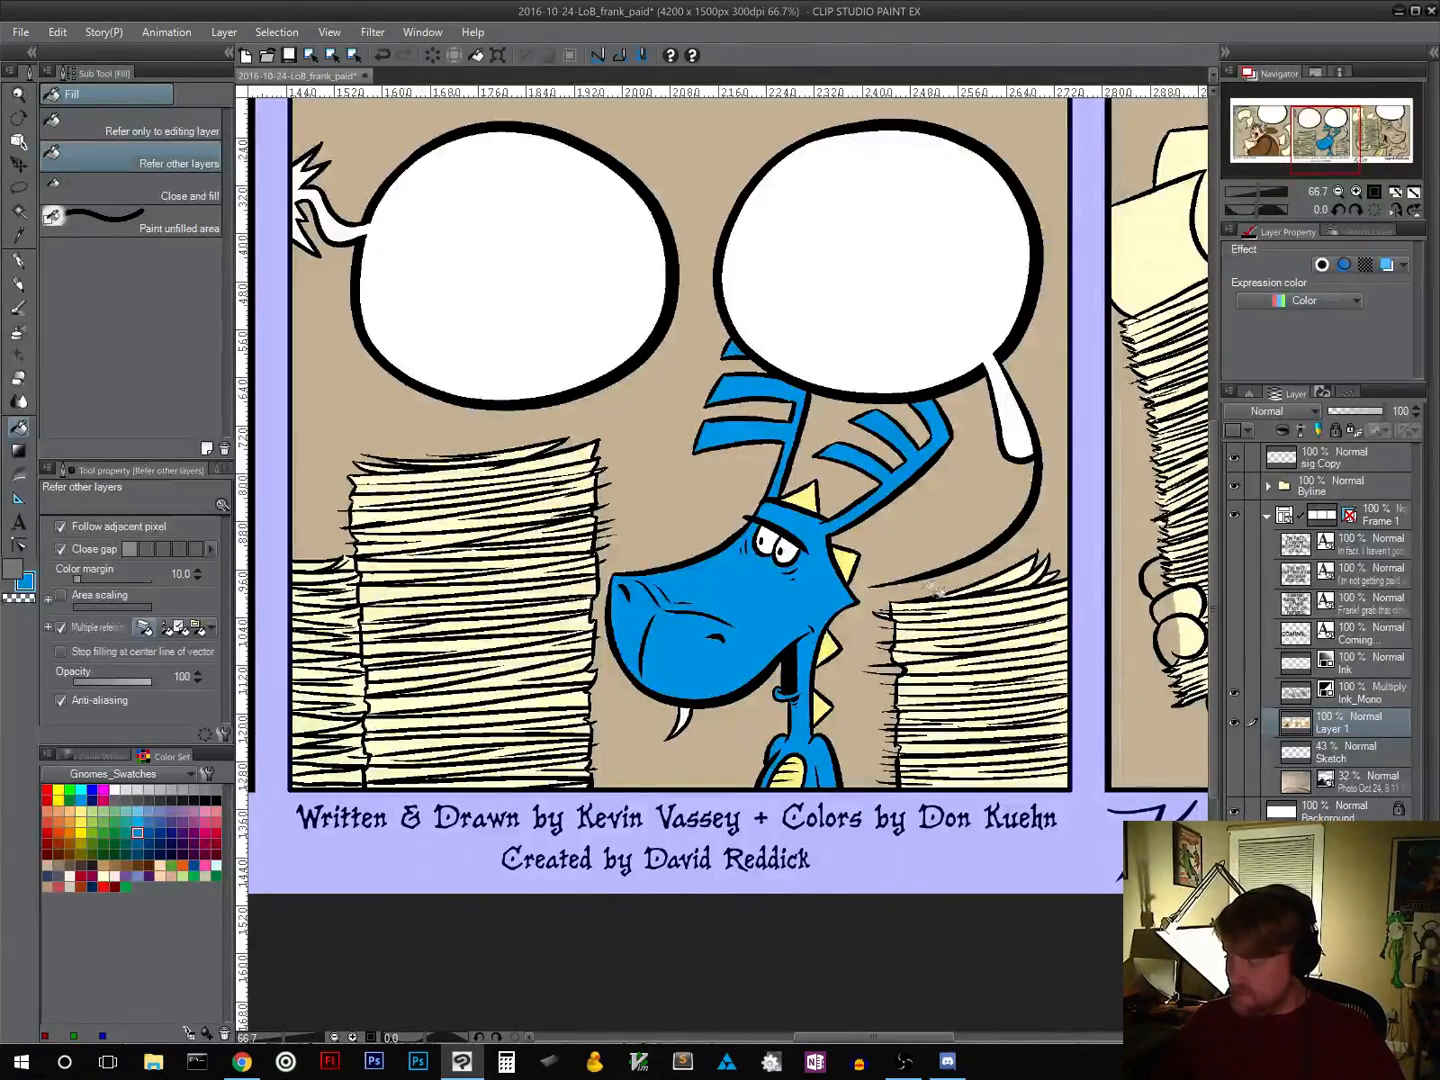
Step: Fill the dragon's head, arm, body and shoulder in the third panel with the same bright blue
{"action": "left_click_drag", "start_coordinate": [1102, 756], "coordinate": [540, 770]}
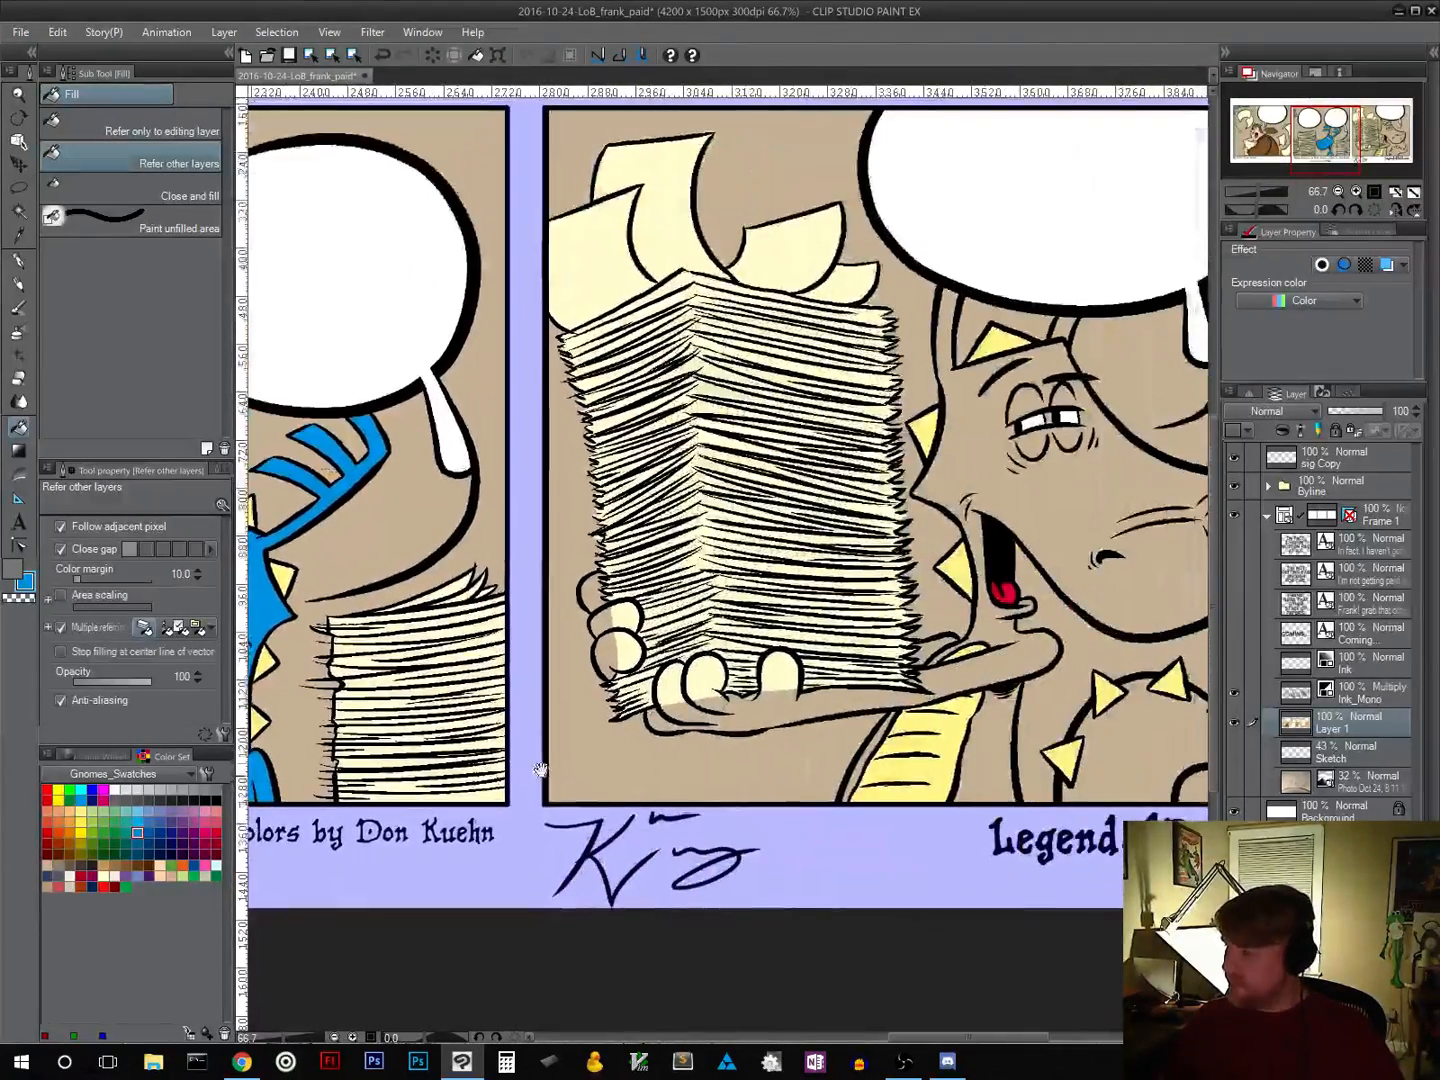
{"action": "left_click_drag", "start_coordinate": [972, 729], "coordinate": [348, 805]}
{"action": "left_click", "coordinate": [533, 659]}
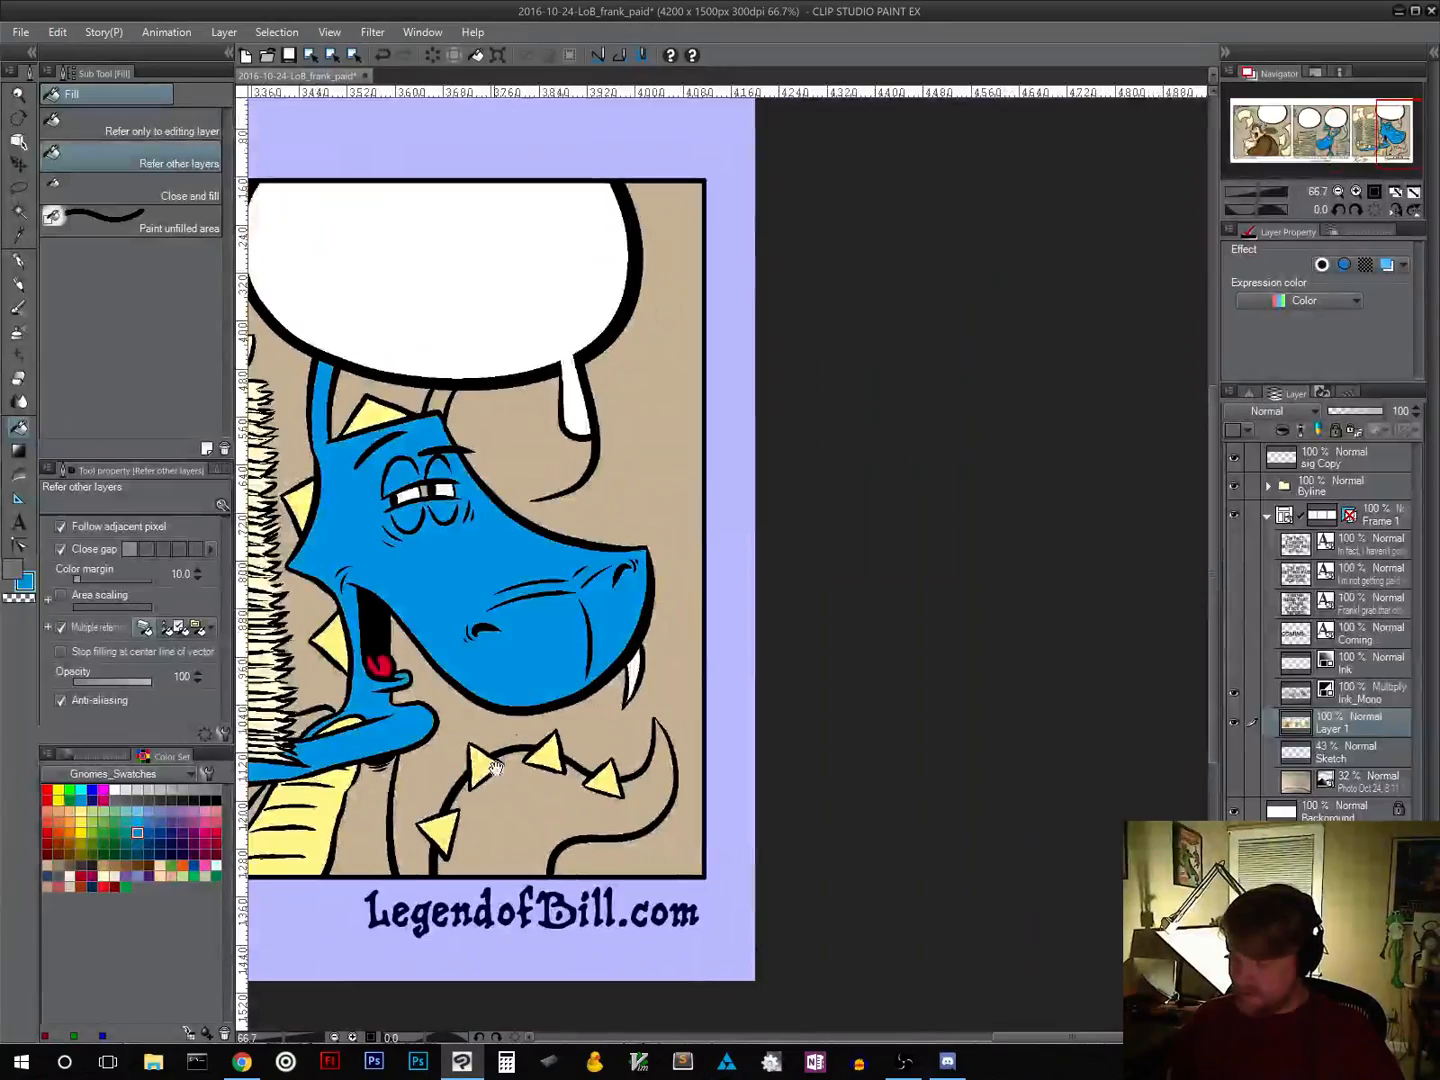
{"action": "left_click_drag", "start_coordinate": [515, 769], "coordinate": [899, 706]}
{"action": "left_click", "coordinate": [749, 751]}
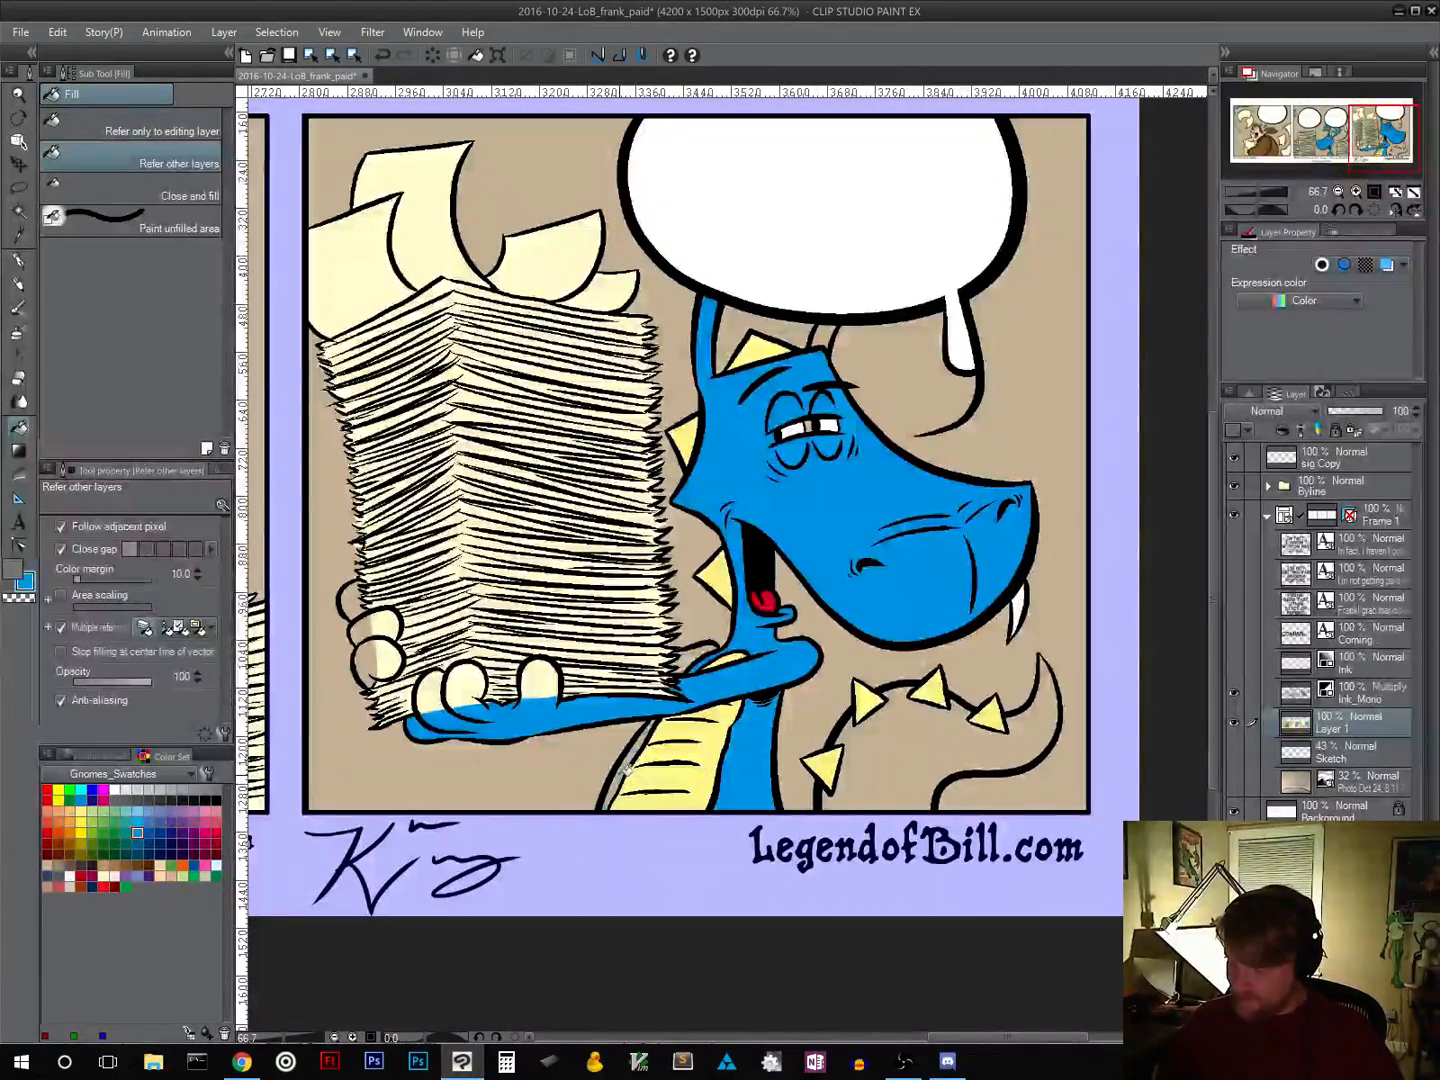
{"action": "left_click", "coordinate": [625, 770]}
{"action": "left_click", "coordinate": [693, 668]}
Step: Fill the dragon's fingers on both sides of the paper stack in the third panel with blue
{"action": "left_click_drag", "start_coordinate": [590, 850], "coordinate": [779, 882]}
{"action": "left_click", "coordinate": [729, 715]}
{"action": "left_click", "coordinate": [655, 718]}
{"action": "left_click", "coordinate": [620, 726]}
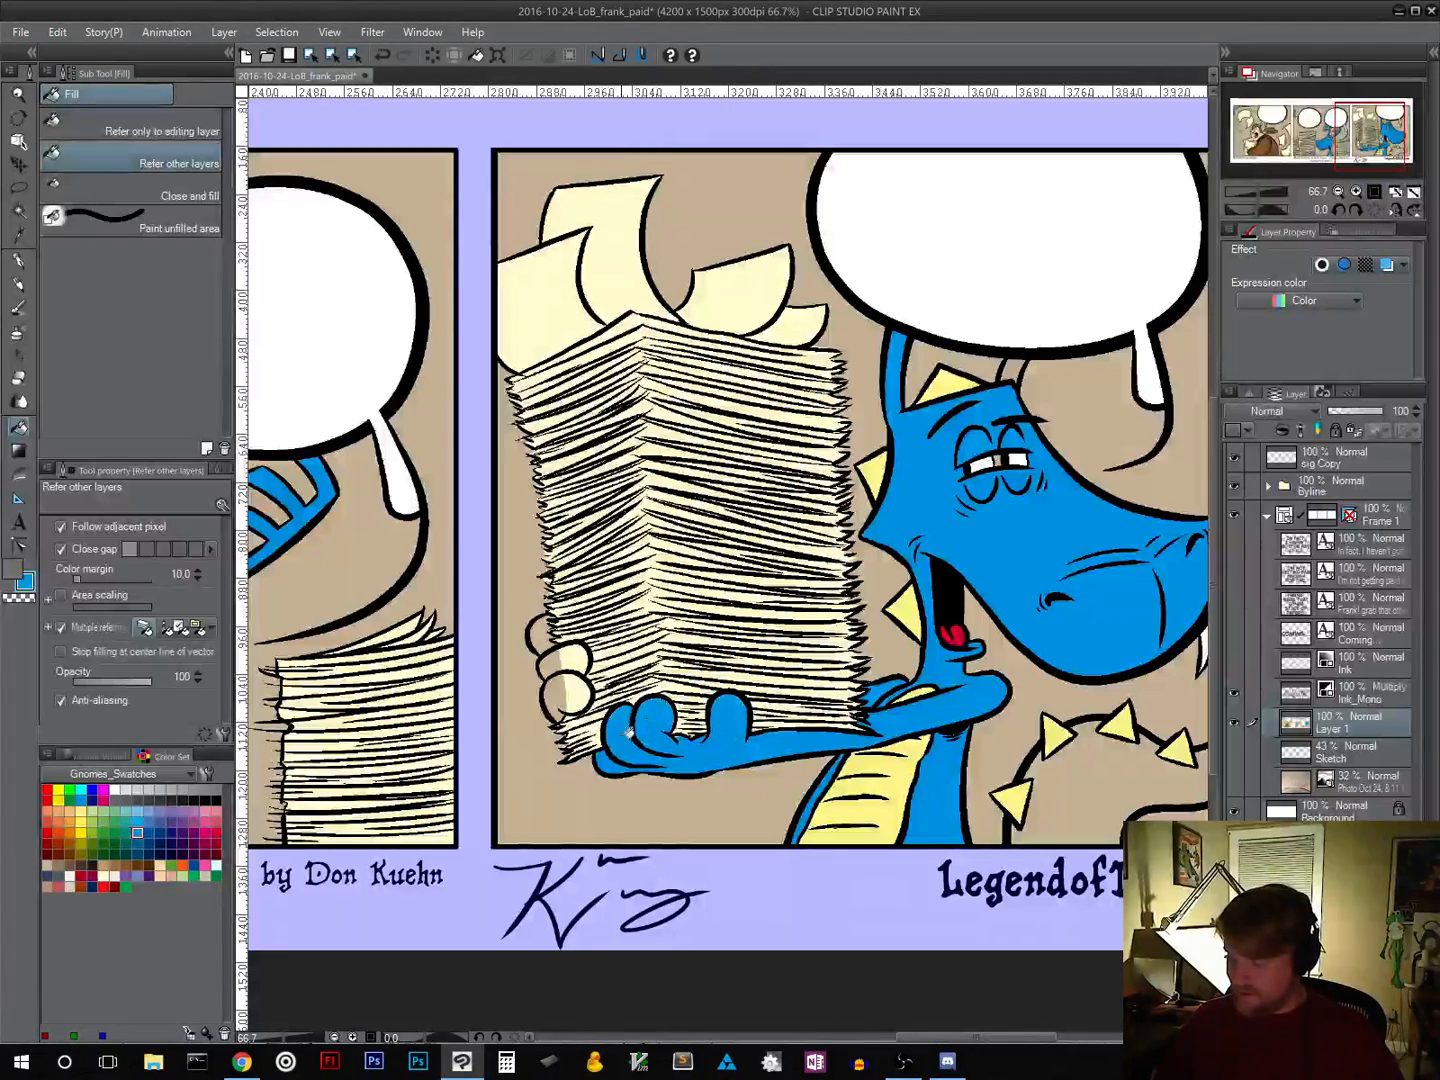
{"action": "left_click", "coordinate": [553, 660]}
{"action": "left_click", "coordinate": [540, 633]}
{"action": "left_click", "coordinate": [574, 653]}
{"action": "left_click", "coordinate": [569, 690]}
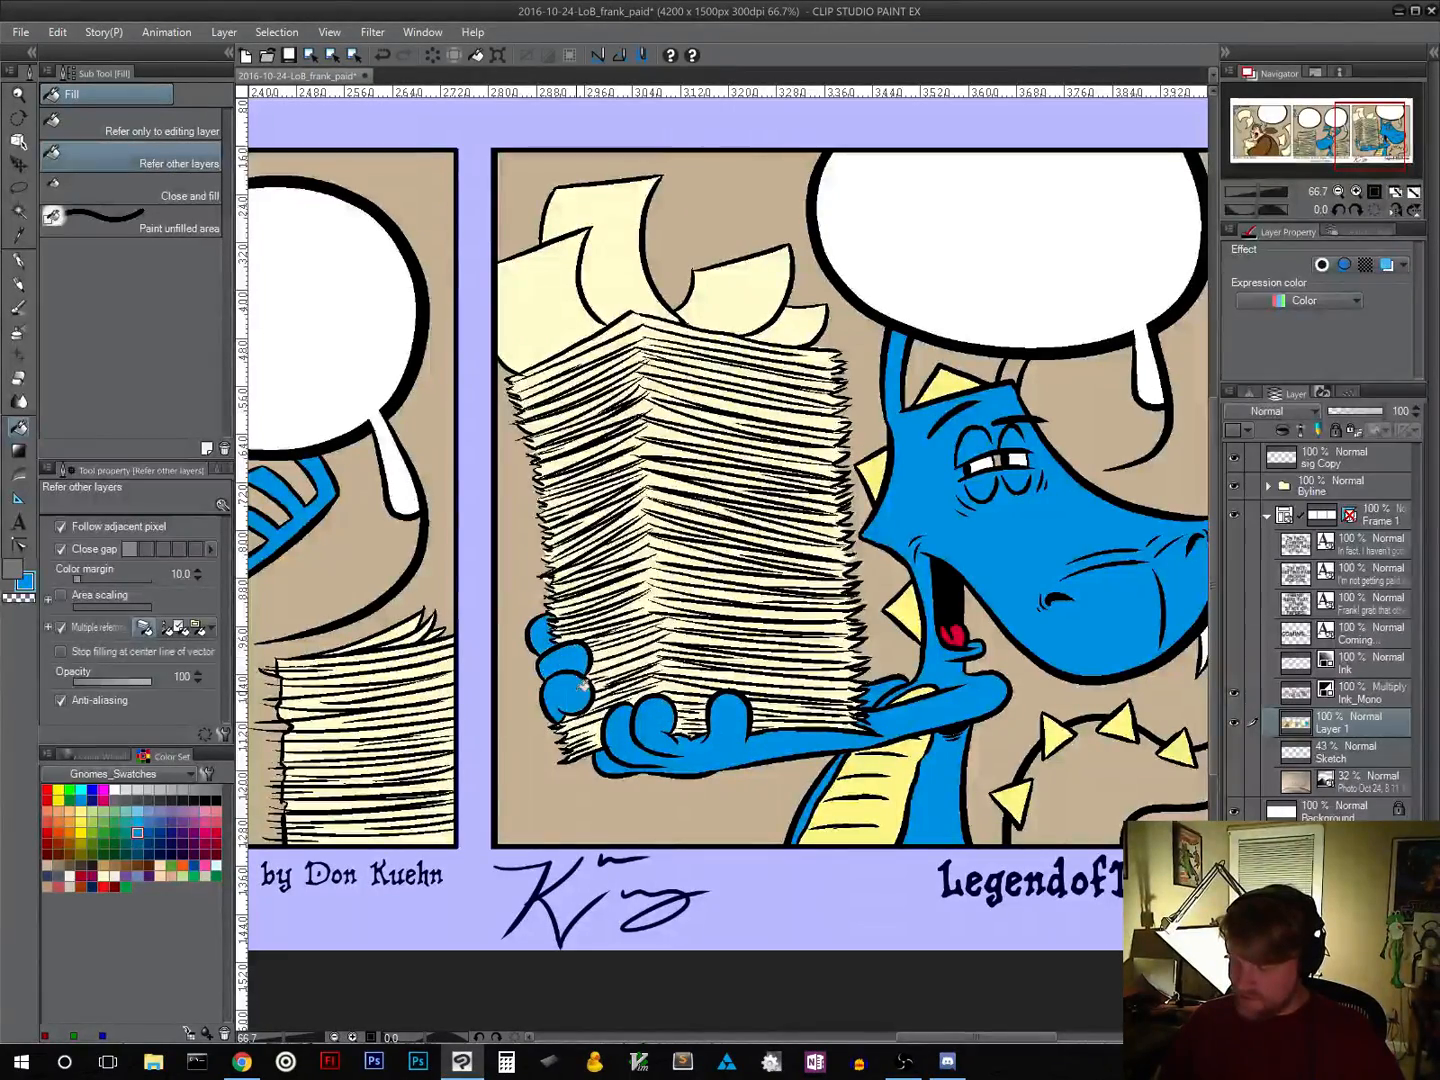
Step: Fill the dragon's tail in the third panel with blue and save the strip
{"action": "left_click_drag", "start_coordinate": [939, 768], "coordinate": [862, 761]}
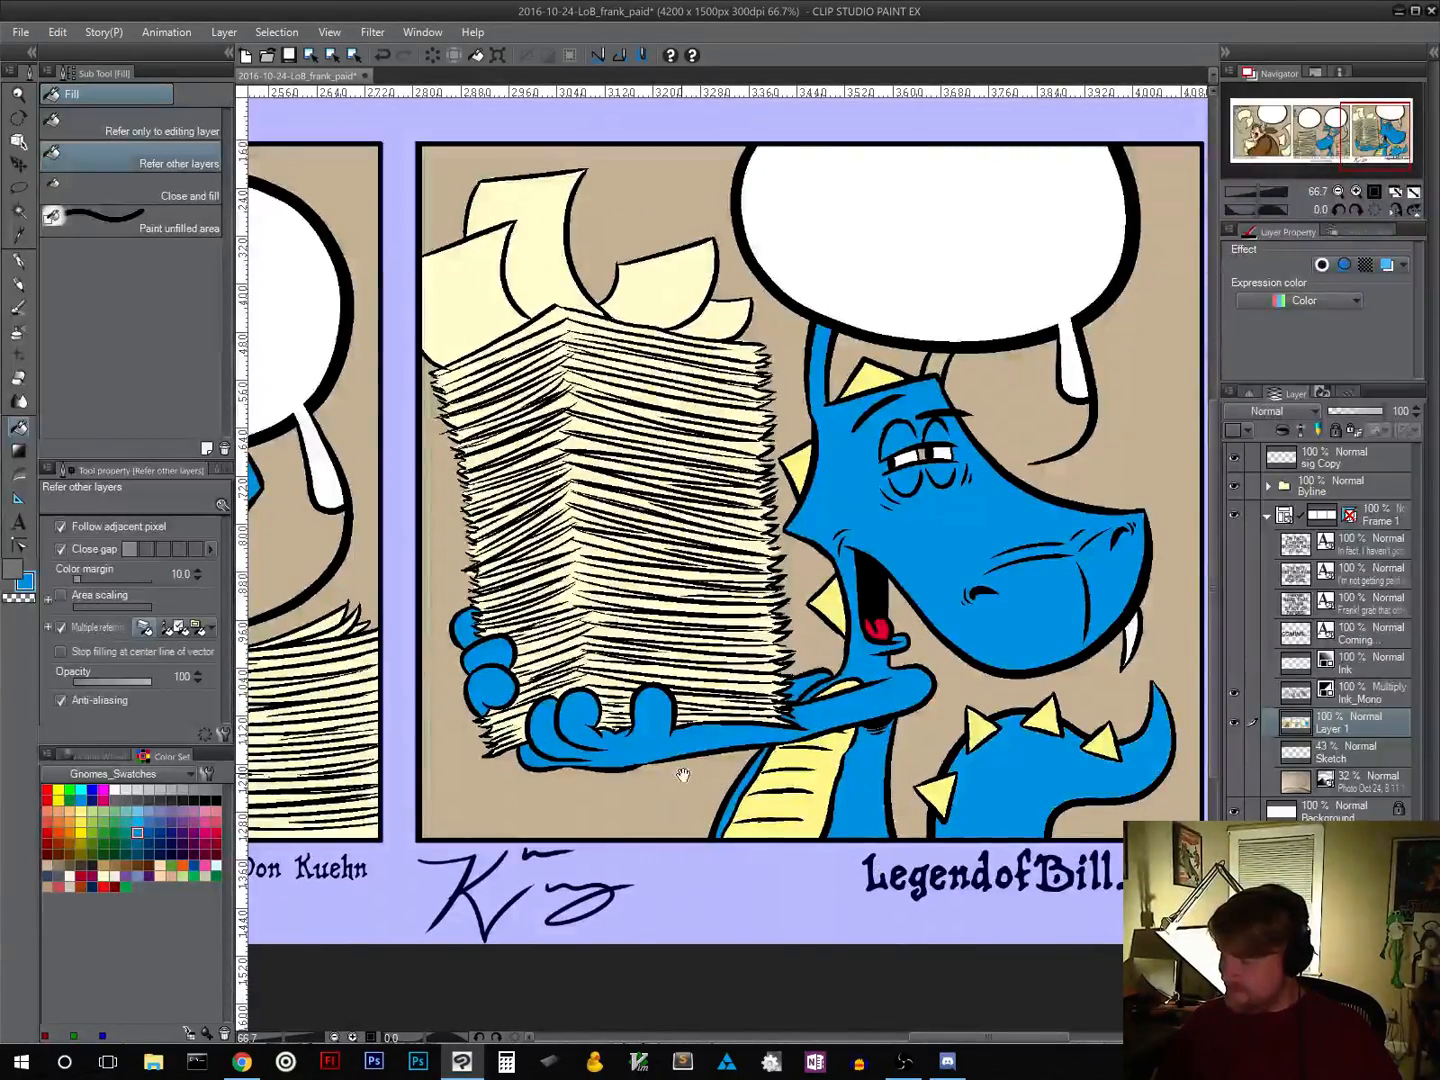
{"action": "left_click_drag", "start_coordinate": [819, 698], "coordinate": [794, 750]}
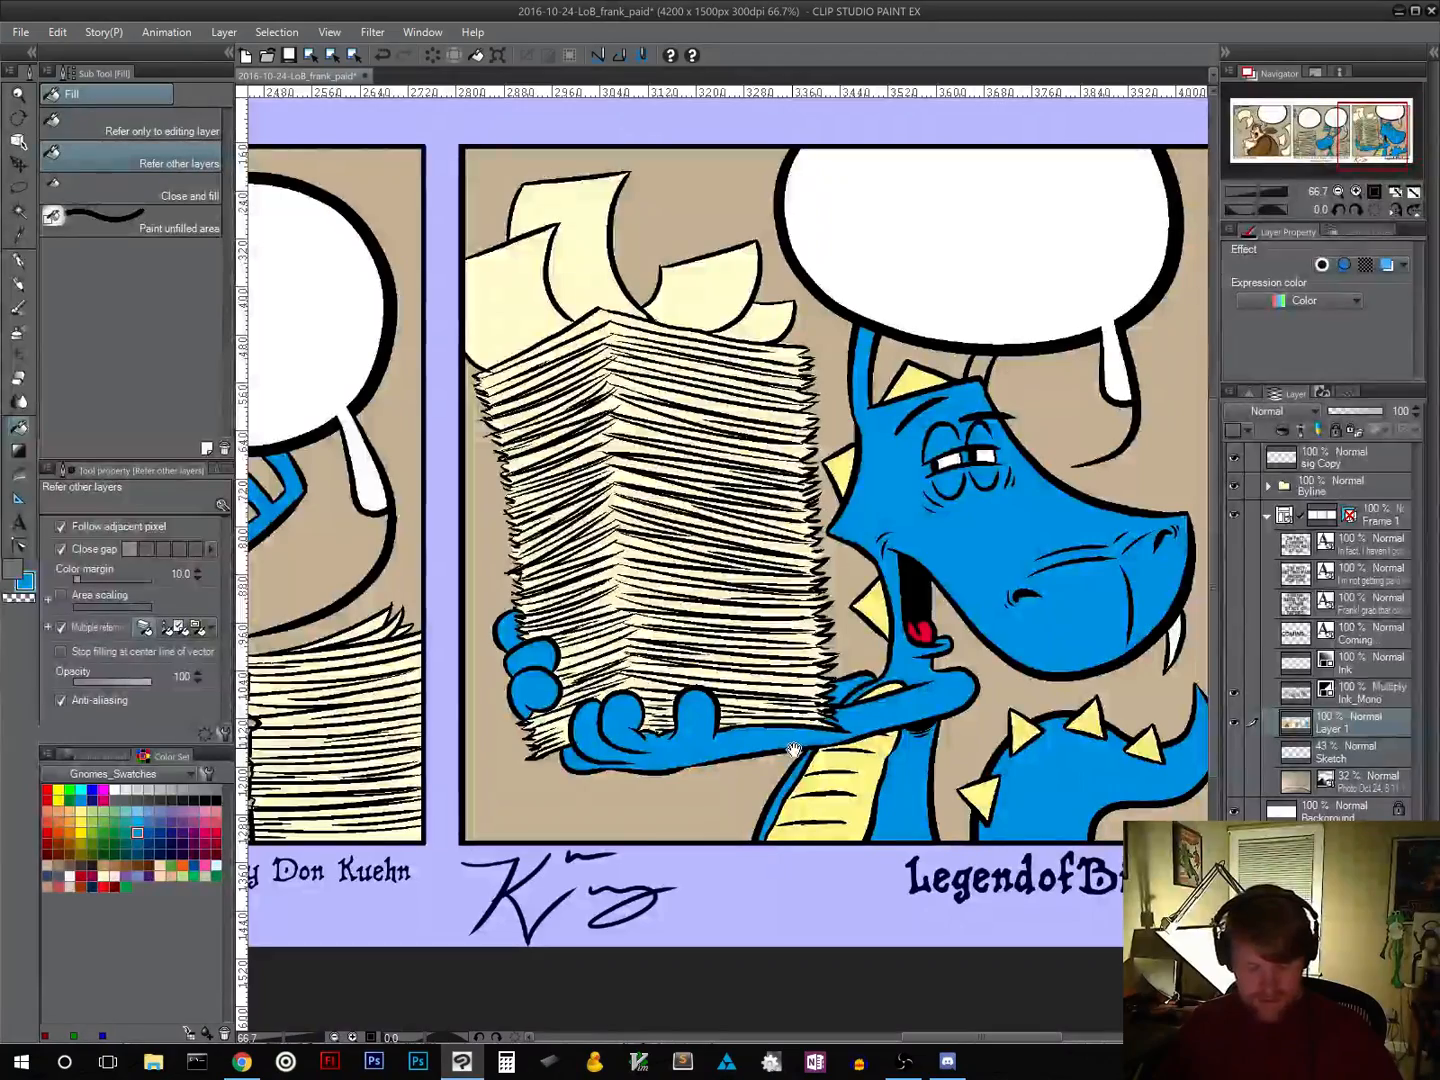
{"action": "scroll", "coordinate": [793, 755], "scroll_direction": "down", "scroll_amount": 3}
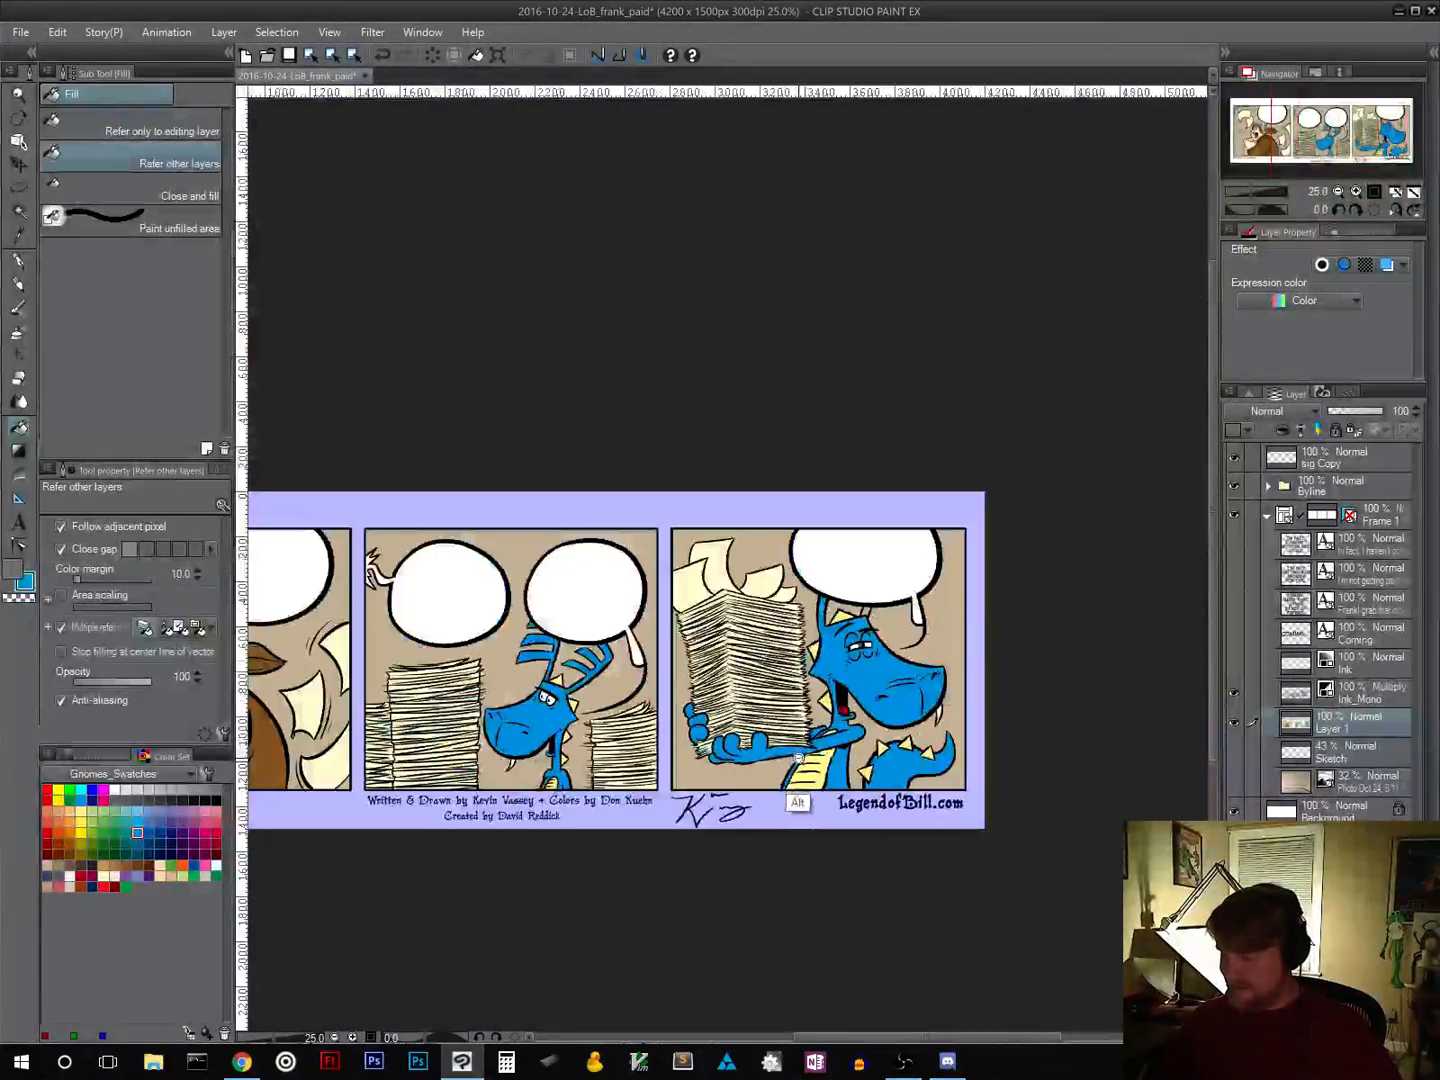
{"action": "scroll", "coordinate": [793, 762], "scroll_direction": "down", "scroll_amount": 1}
{"action": "left_click_drag", "start_coordinate": [733, 835], "coordinate": [805, 766]}
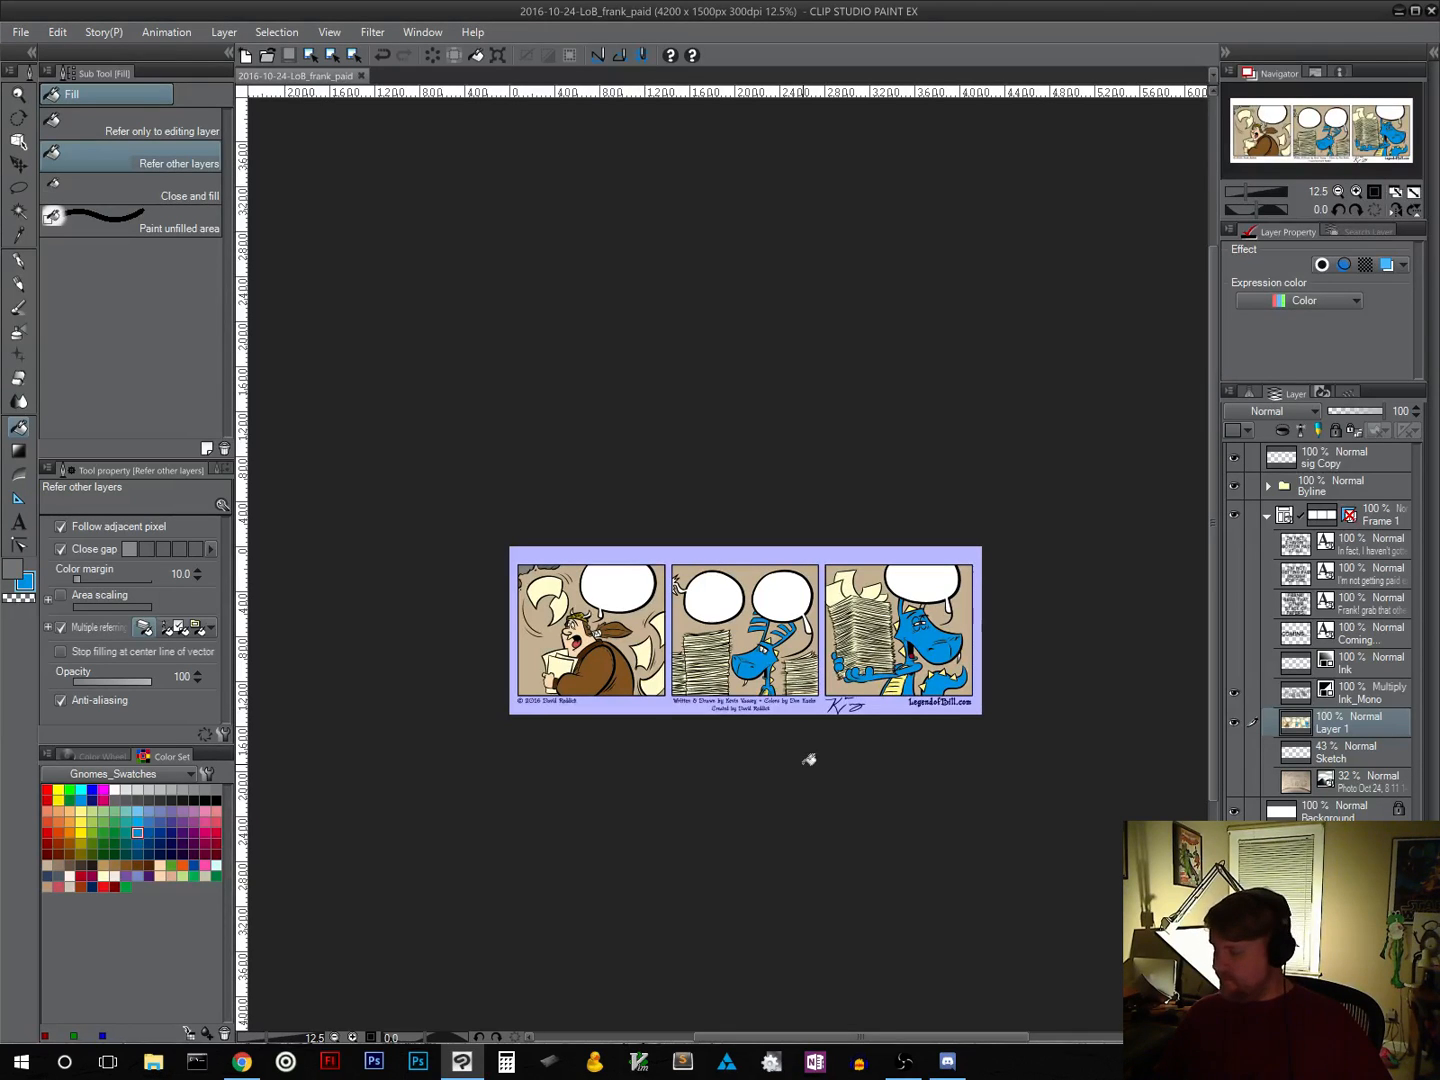
Step: Auto-select all the tan background on the flat colour layer, with Follow adjacent pixel and multiple layer referring turned off
{"action": "left_click", "coordinate": [18, 211]}
{"action": "left_click", "coordinate": [61, 676]}
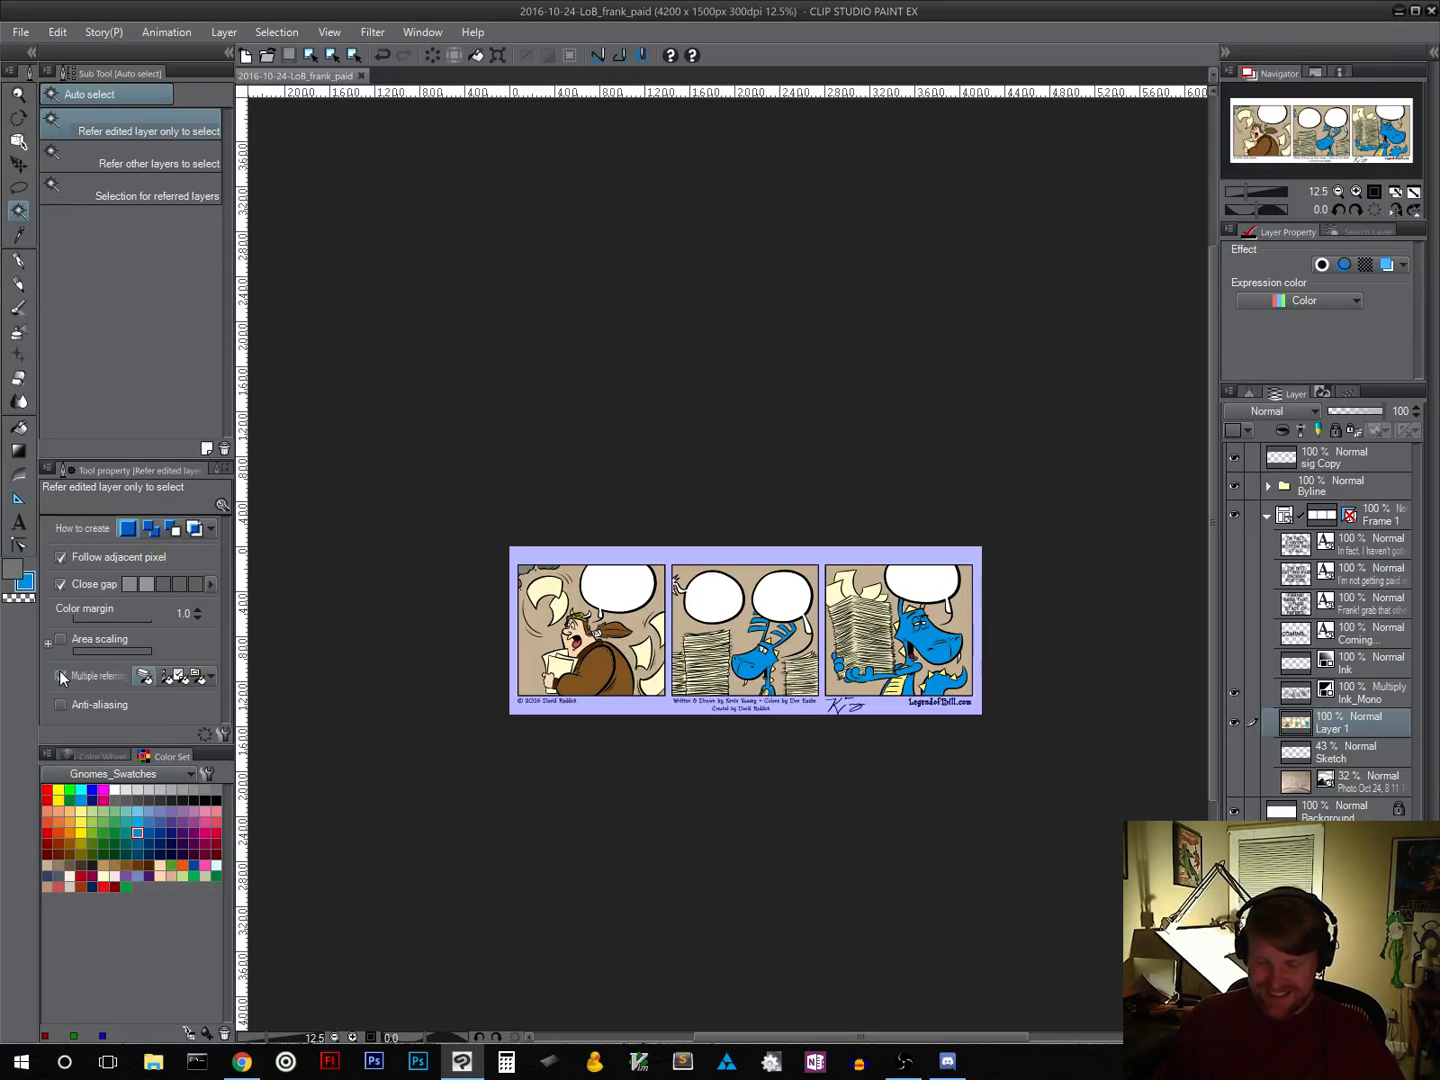
{"action": "left_click", "coordinate": [60, 556]}
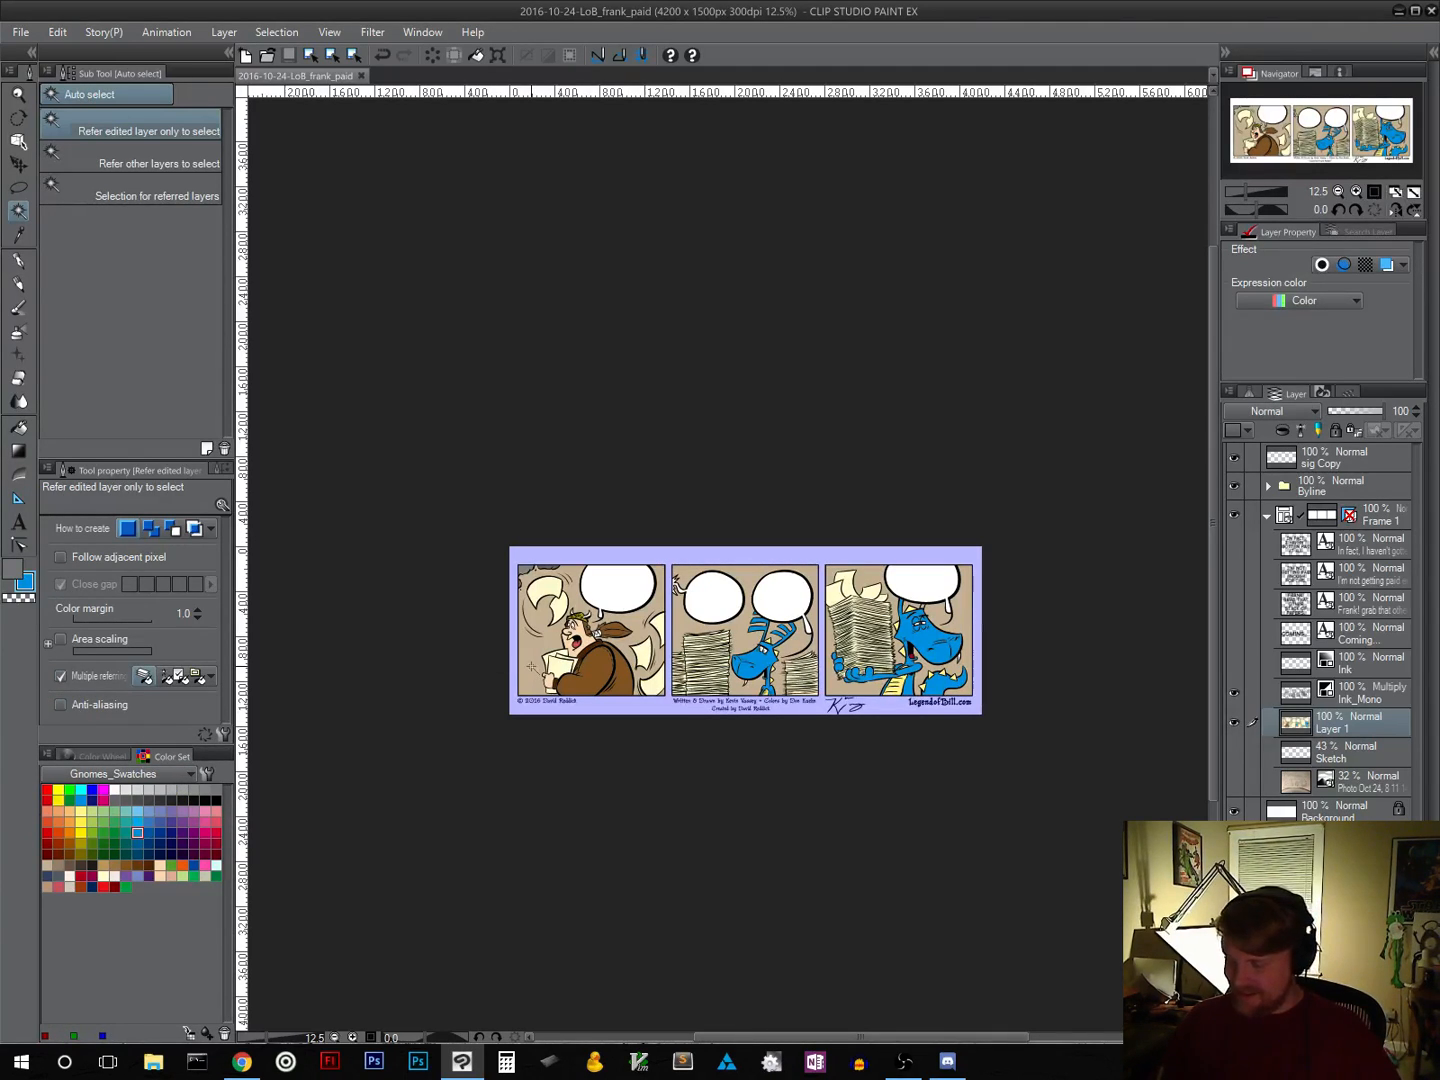
{"action": "left_click", "coordinate": [60, 677]}
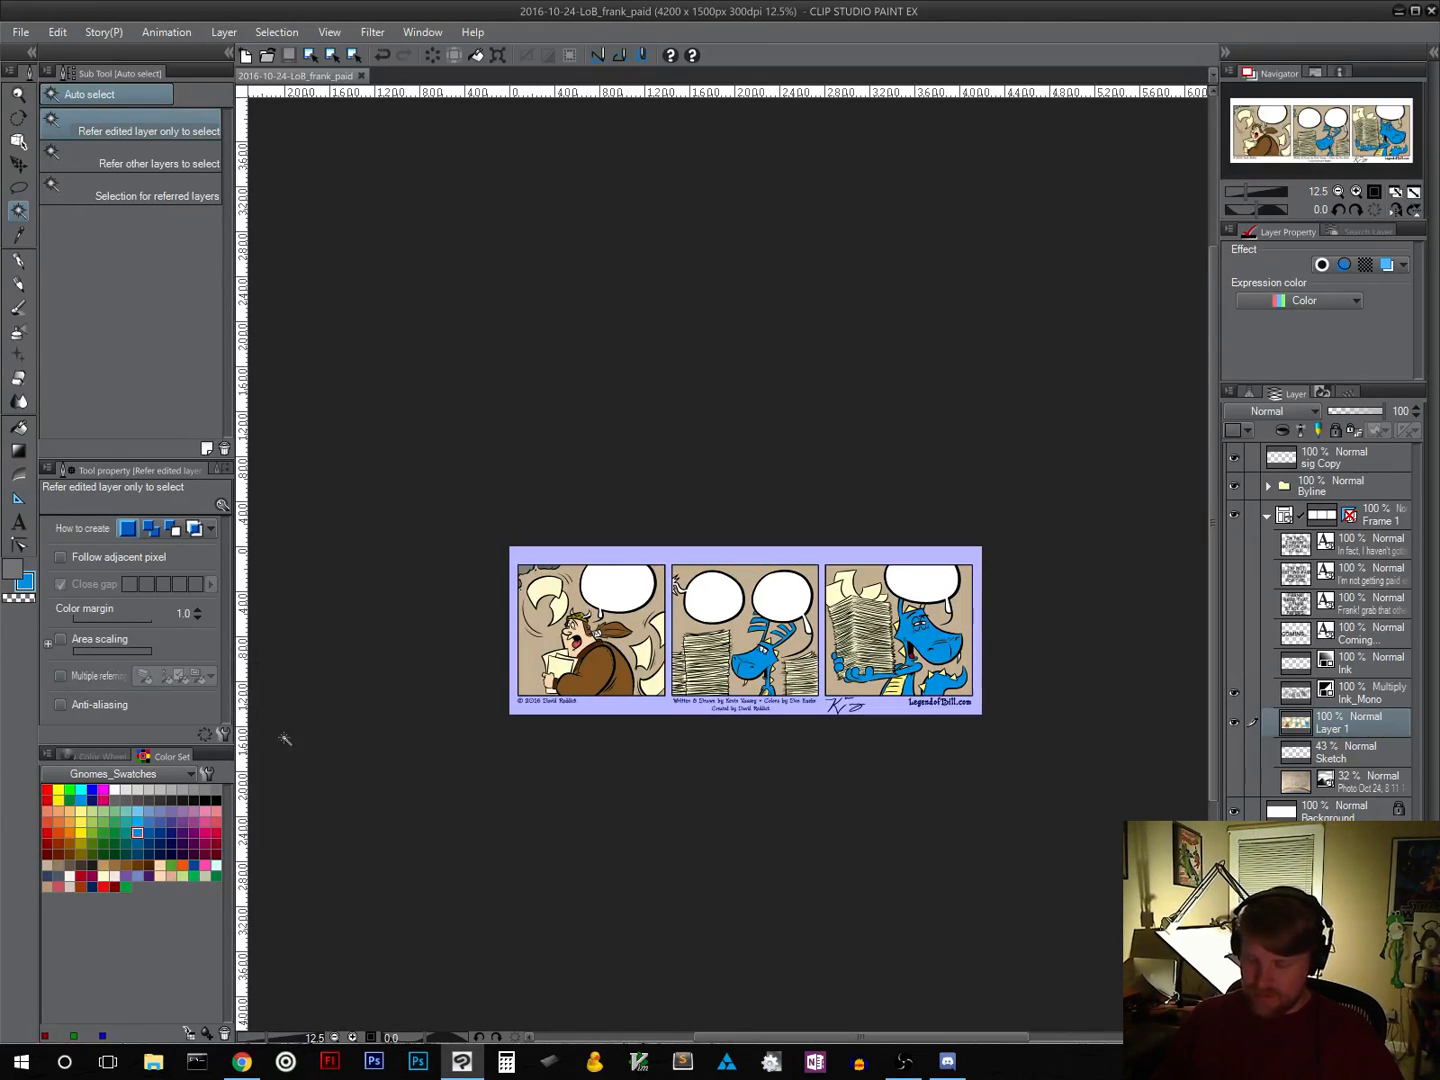
{"action": "left_click", "coordinate": [531, 679]}
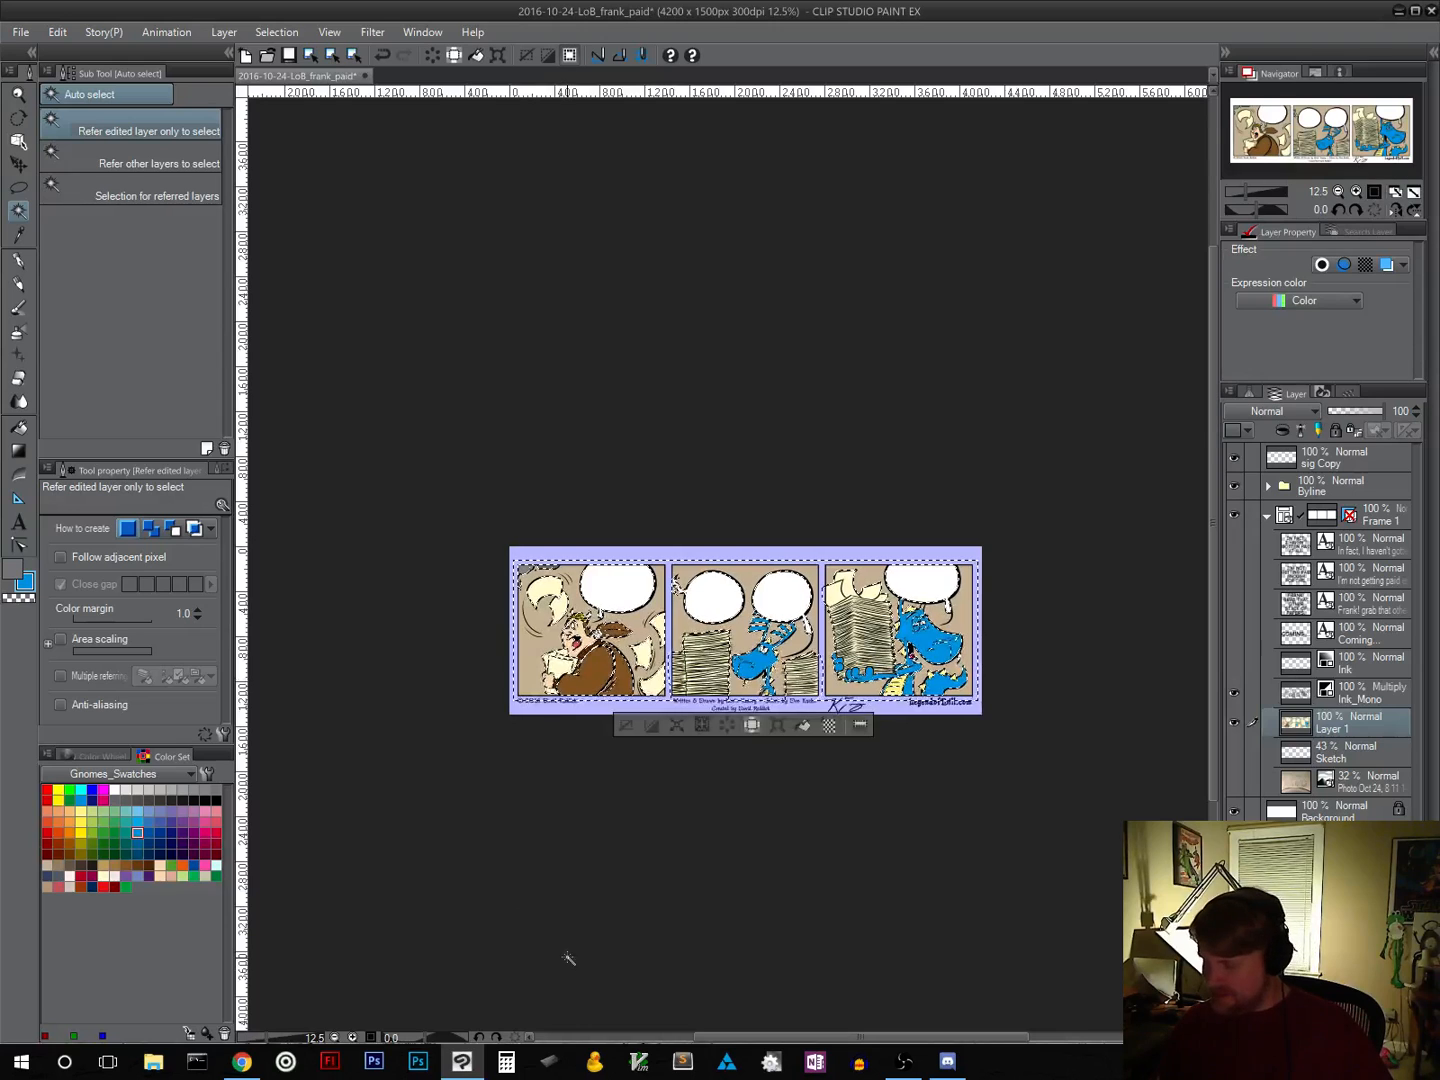
Step: Copy the selected tan background onto its own layer, lock that layer's transparent pixels and deselect
{"action": "key", "text": "ctrl+j"}
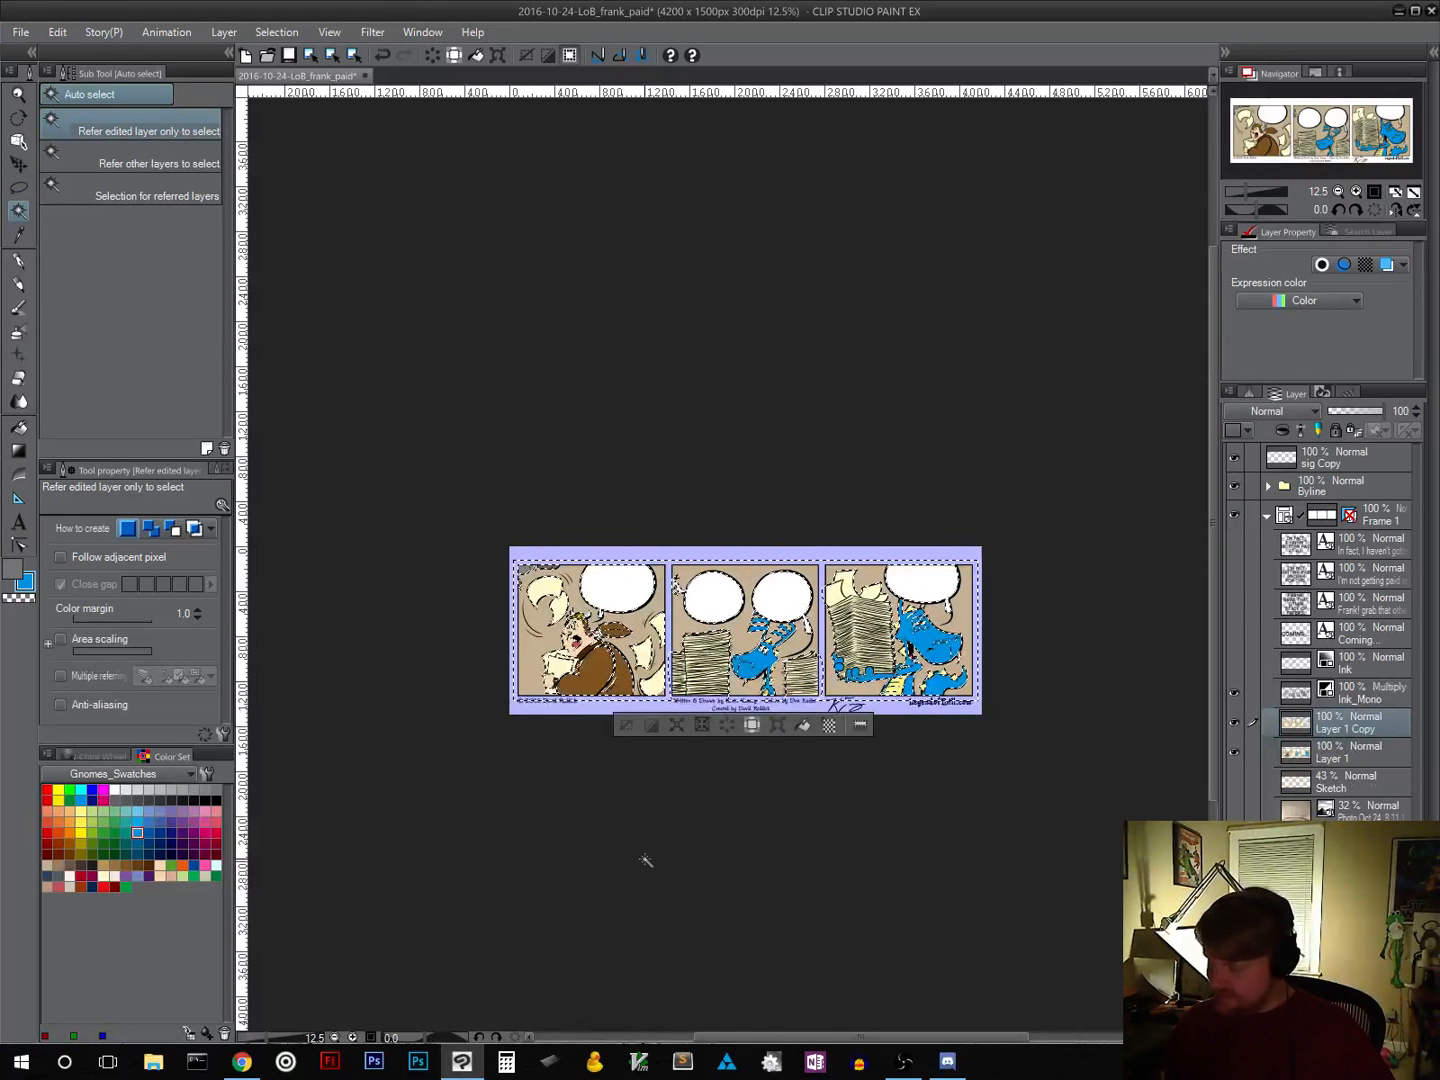
{"action": "left_click", "coordinate": [1354, 432]}
{"action": "left_click", "coordinate": [627, 726]}
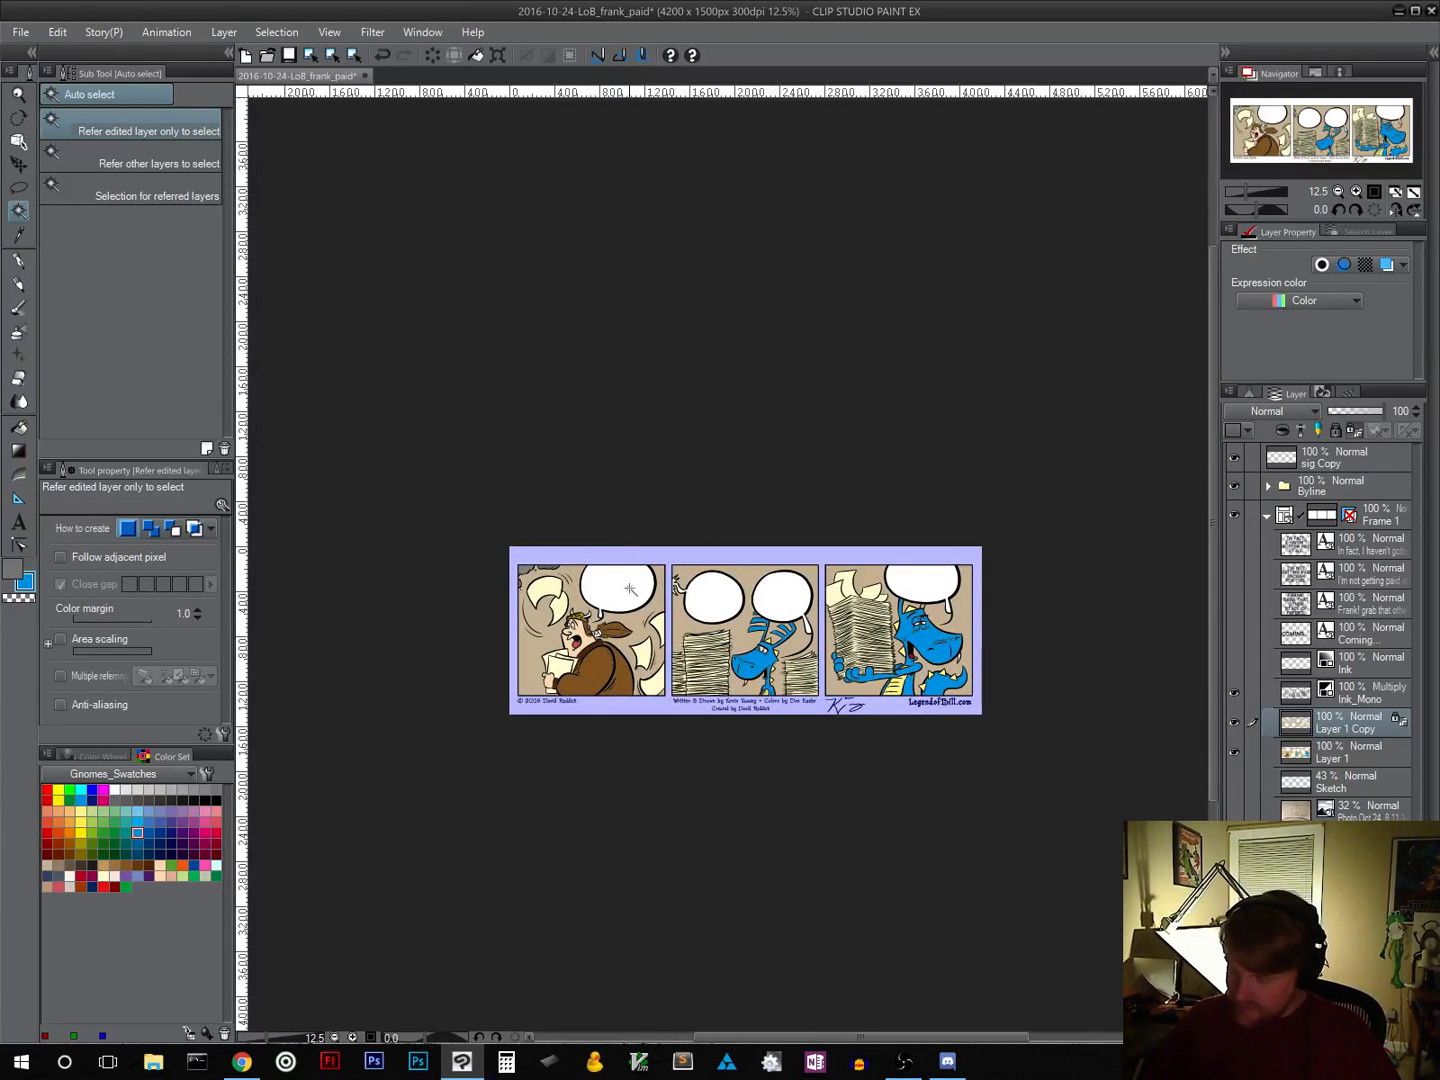
Step: Set the Foreground to transparent gradient's combine mode to Multiply
{"action": "left_click", "coordinate": [19, 451]}
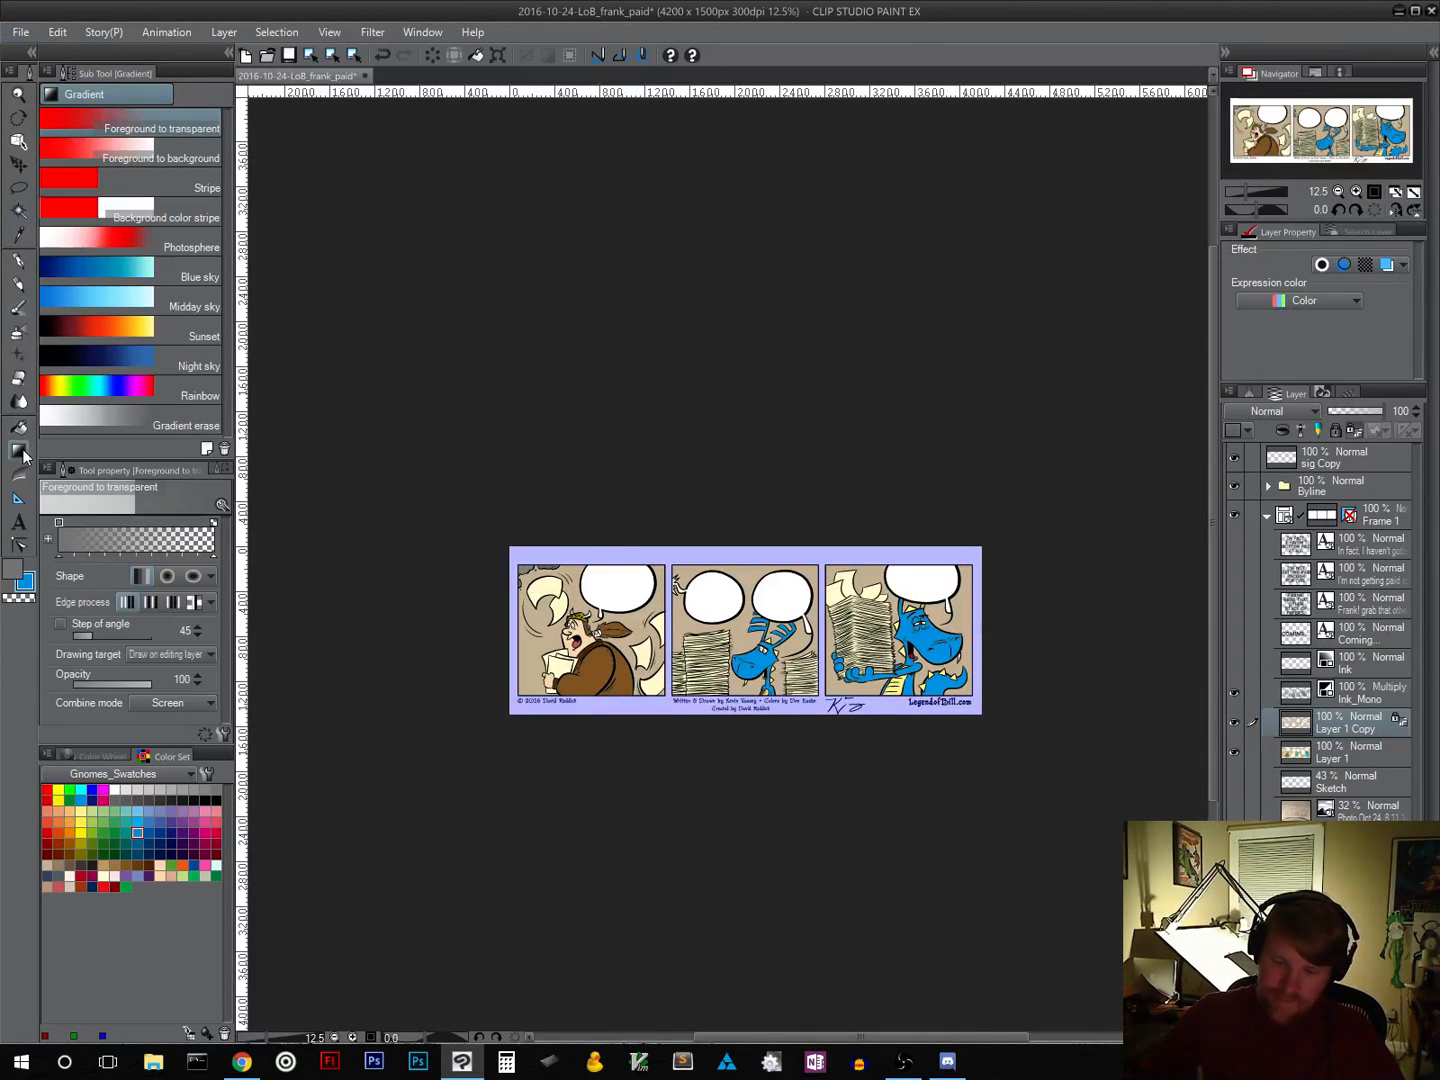
{"action": "left_click", "coordinate": [535, 645], "text": "alt"}
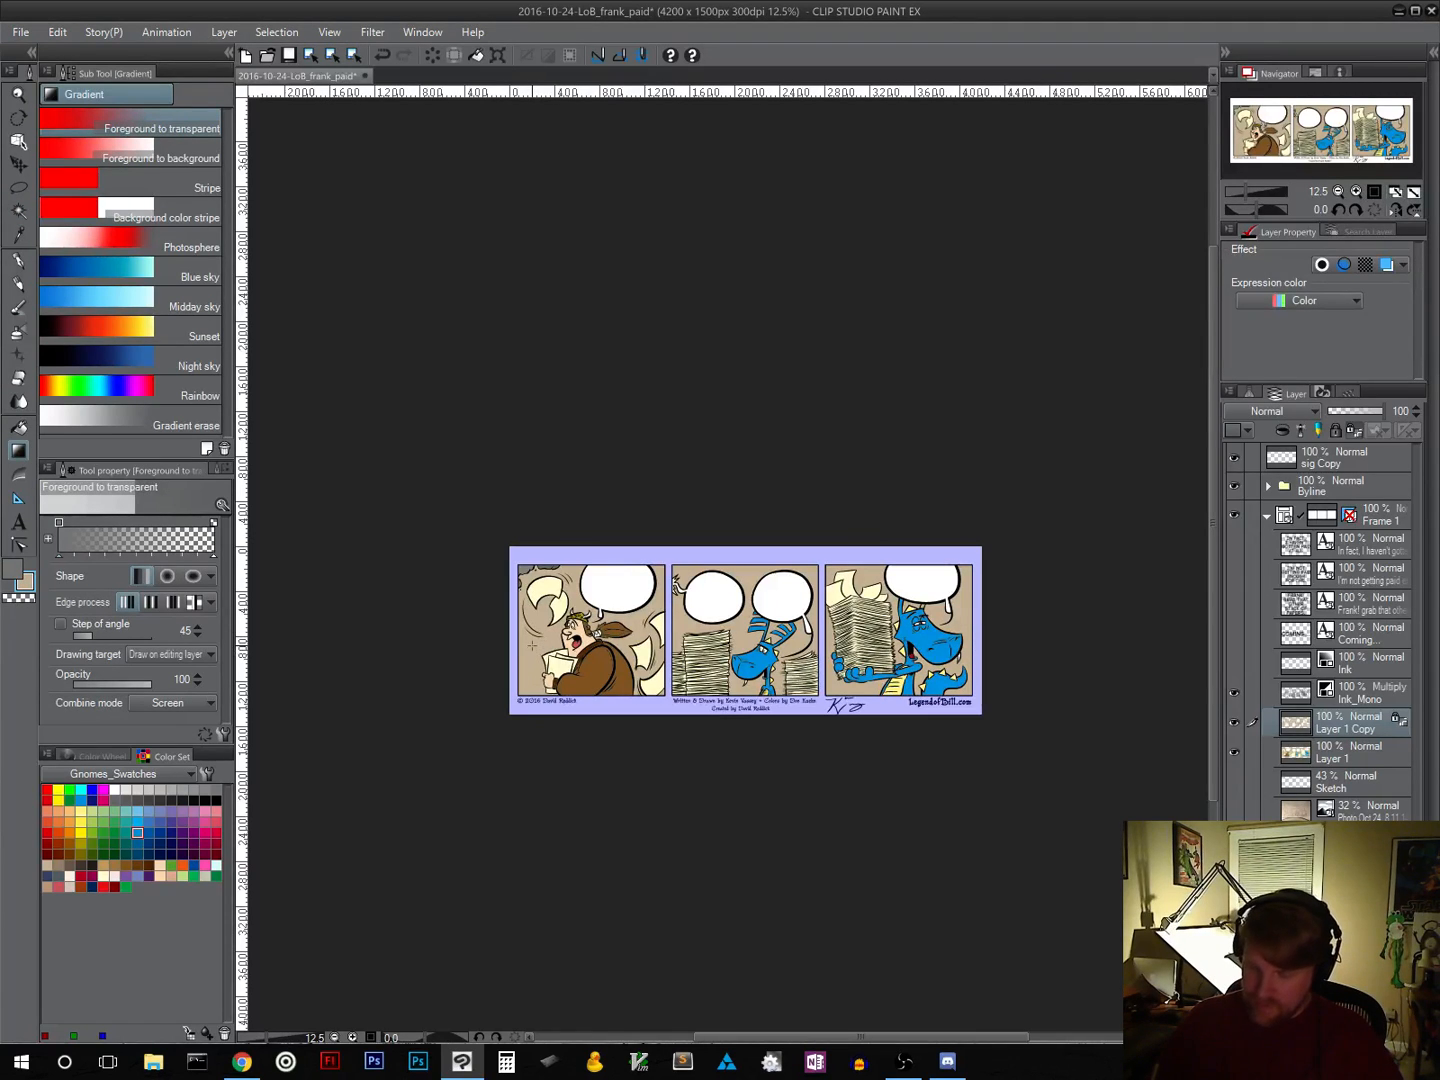
{"action": "left_click", "coordinate": [211, 705]}
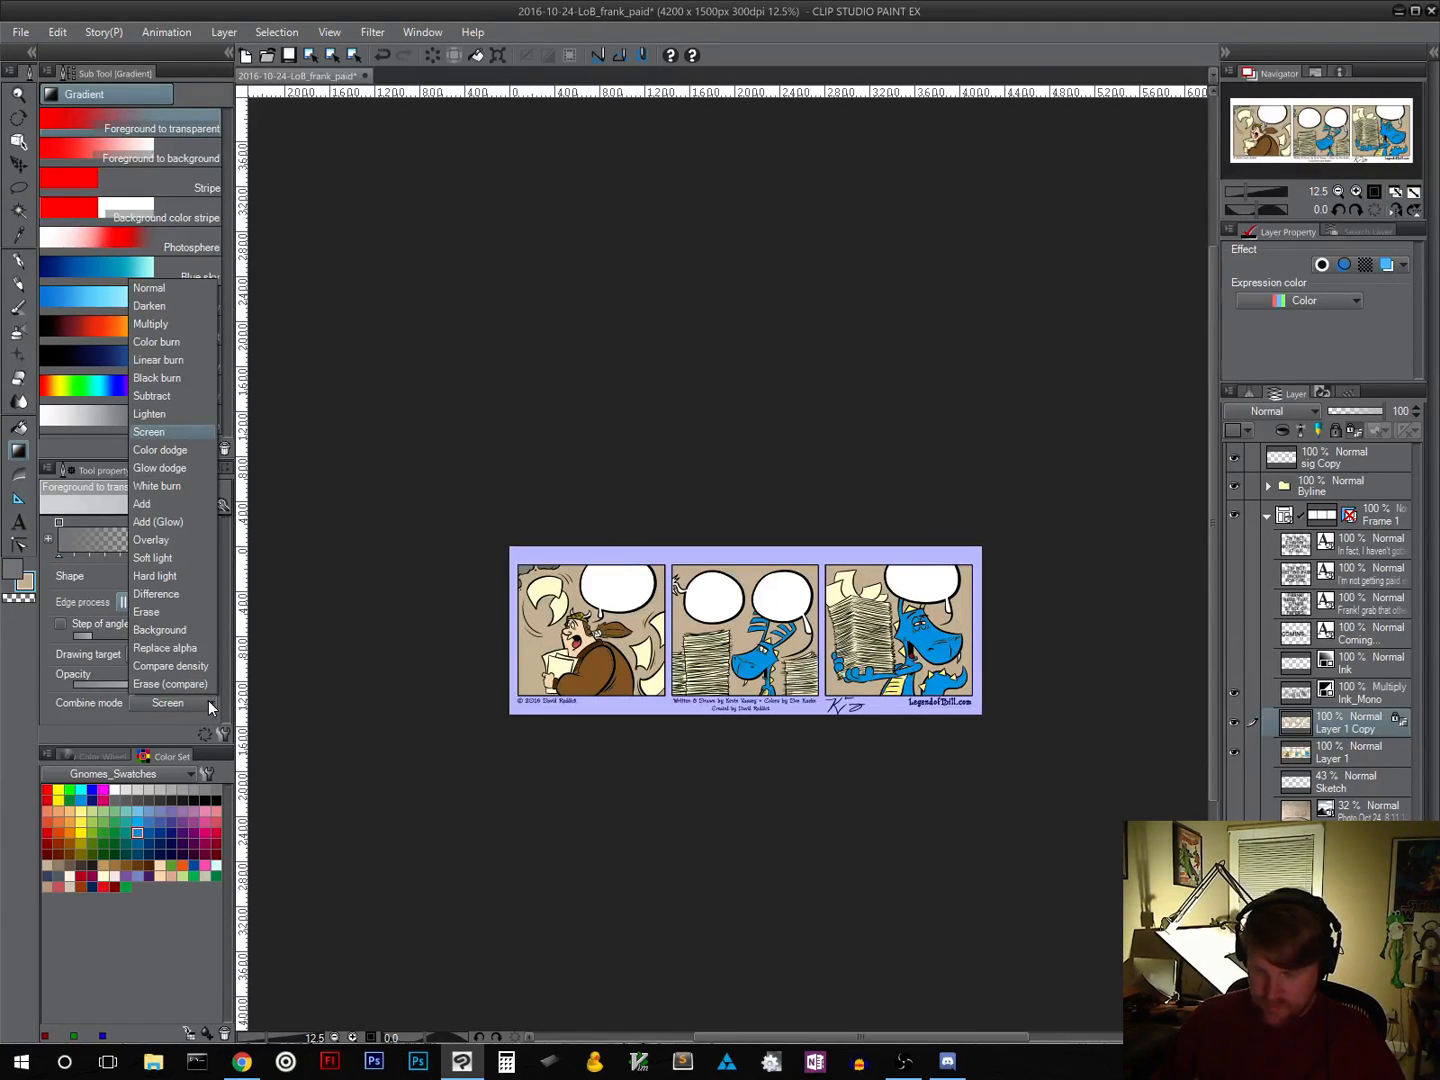
{"action": "left_click", "coordinate": [168, 325]}
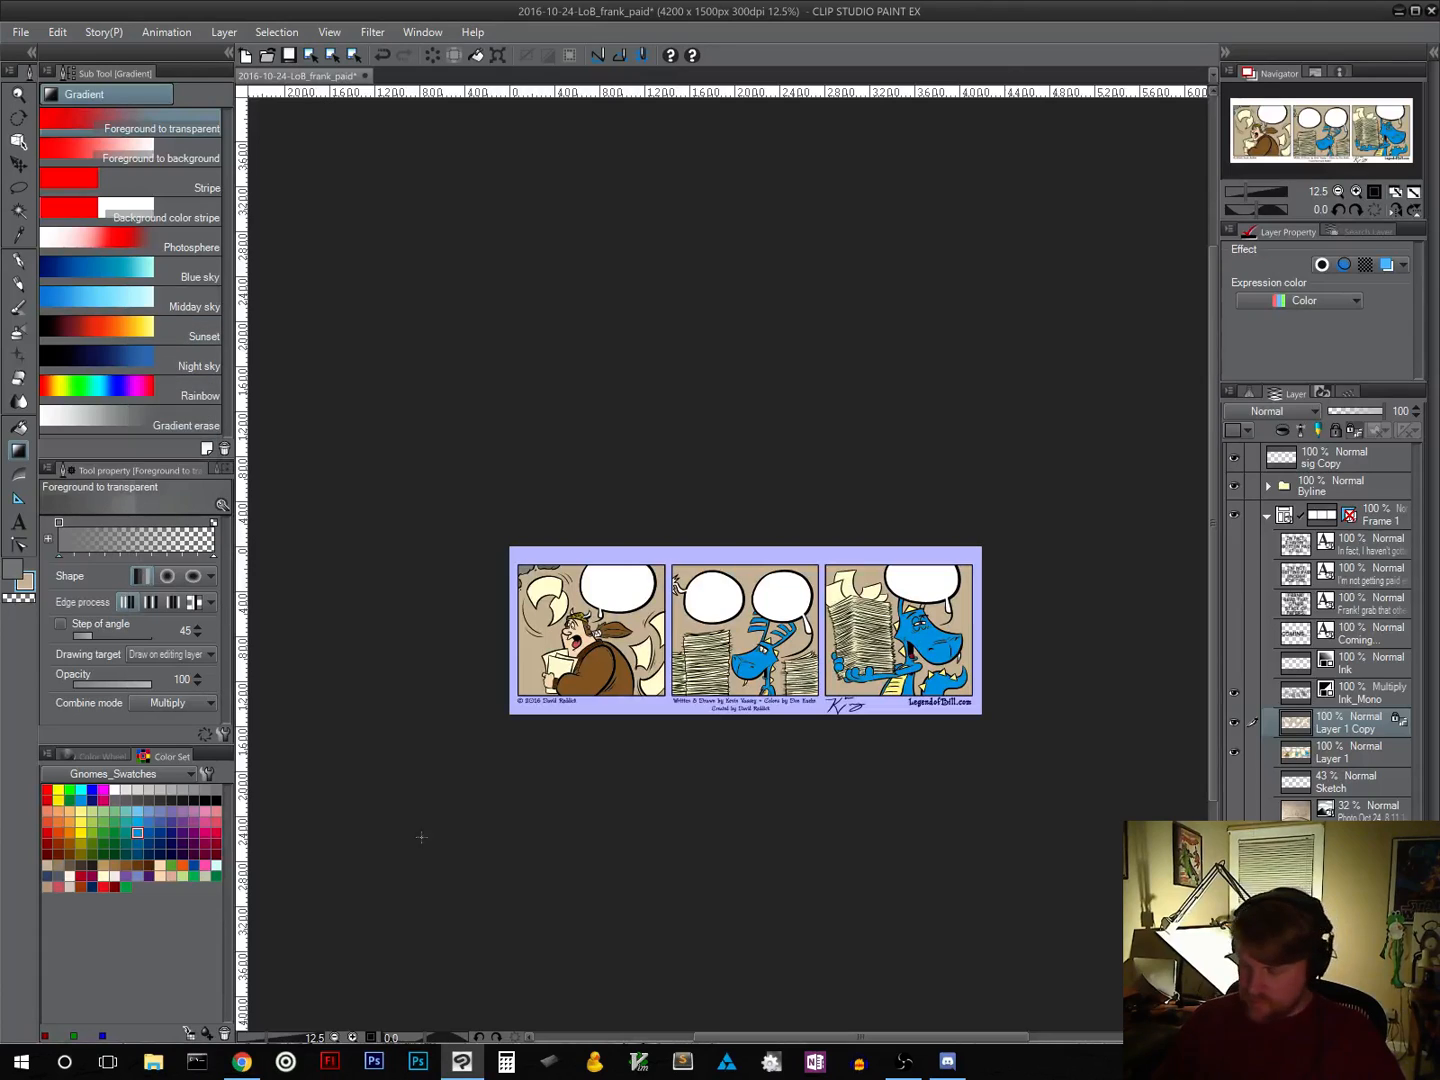
Step: Sample the background tan as the foreground colour and apply a vertical Multiply gradient upward across the tan background layer
{"action": "left_click_drag", "start_coordinate": [756, 743], "coordinate": [760, 595]}
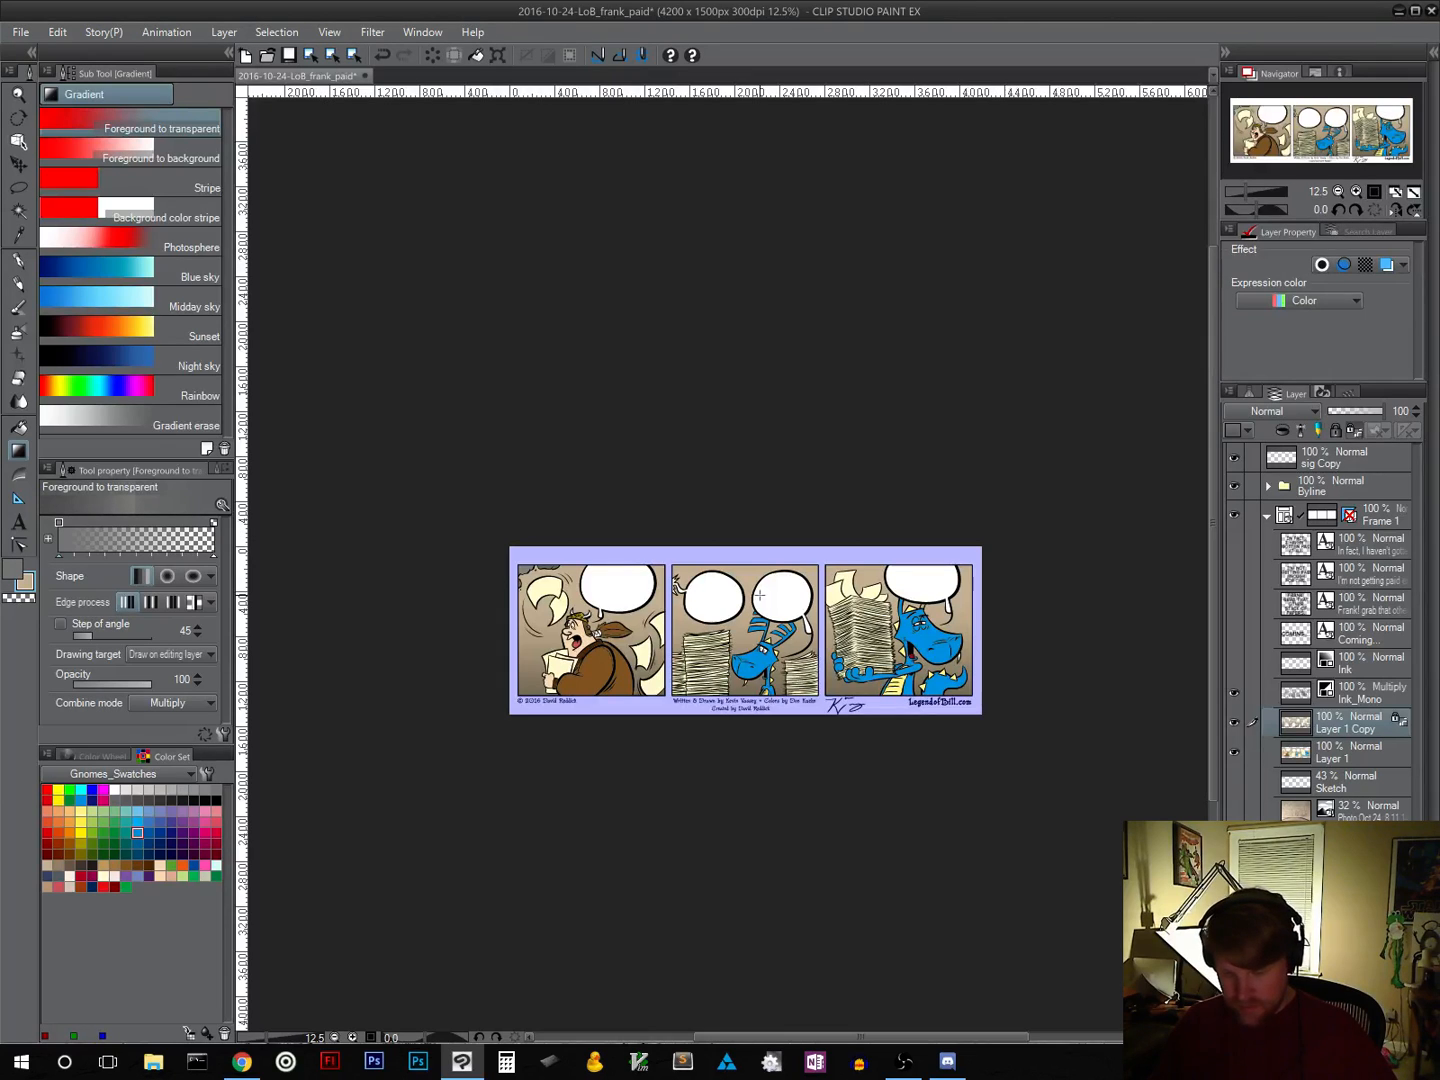
{"action": "key", "text": "ctrl+z"}
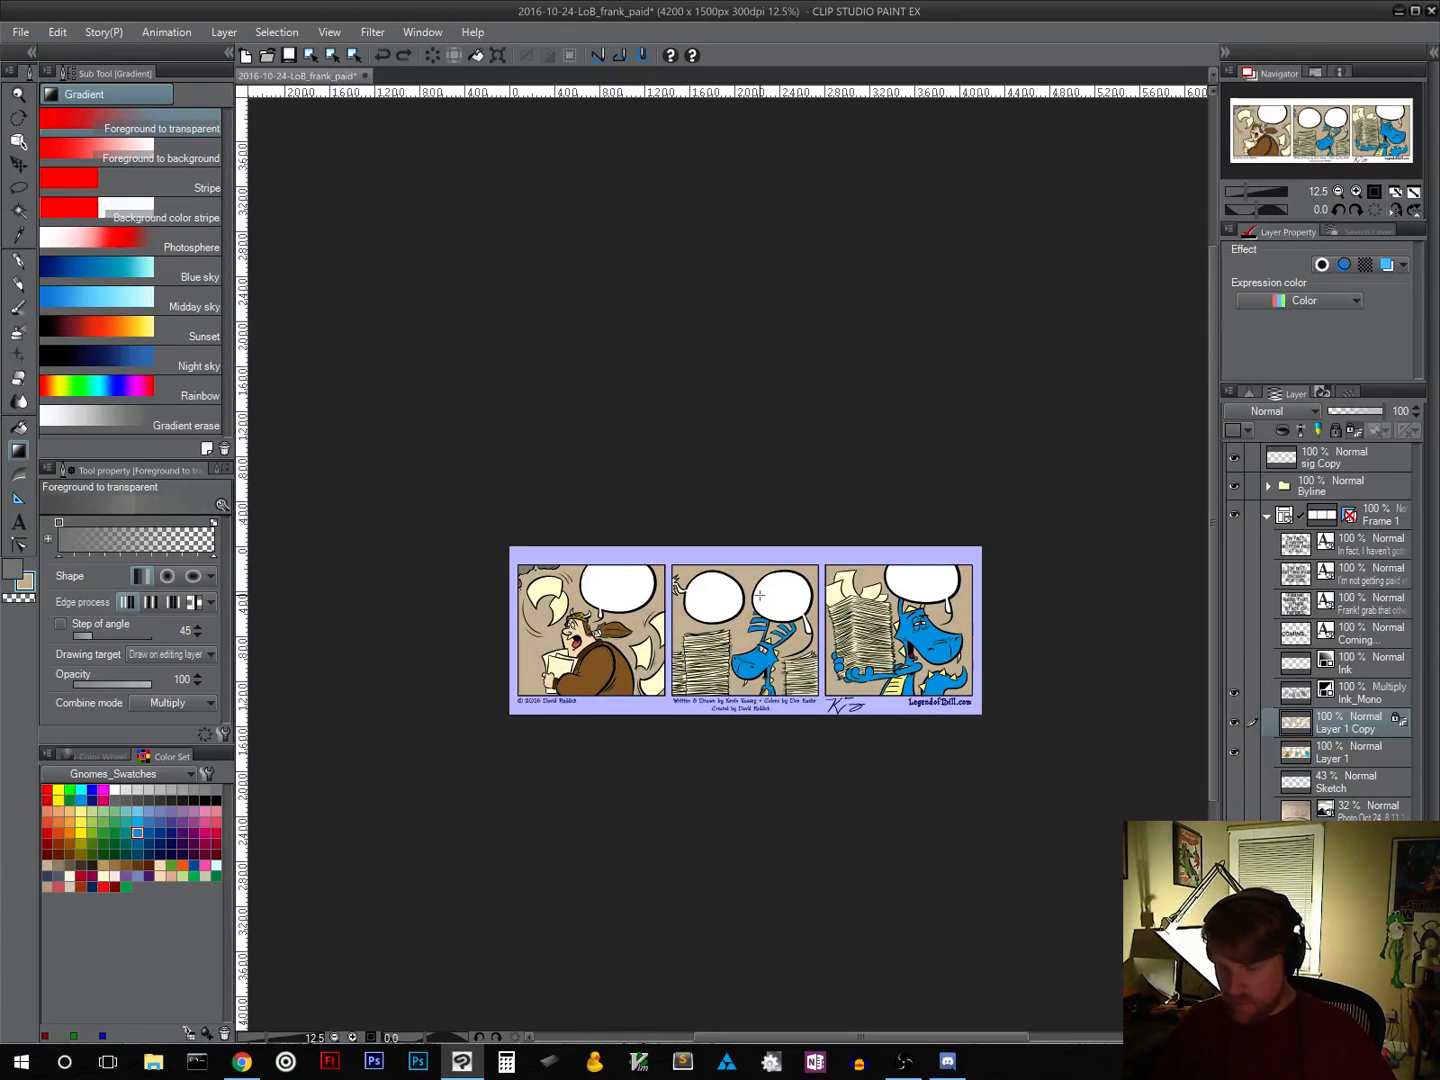
{"action": "left_click", "coordinate": [14, 575]}
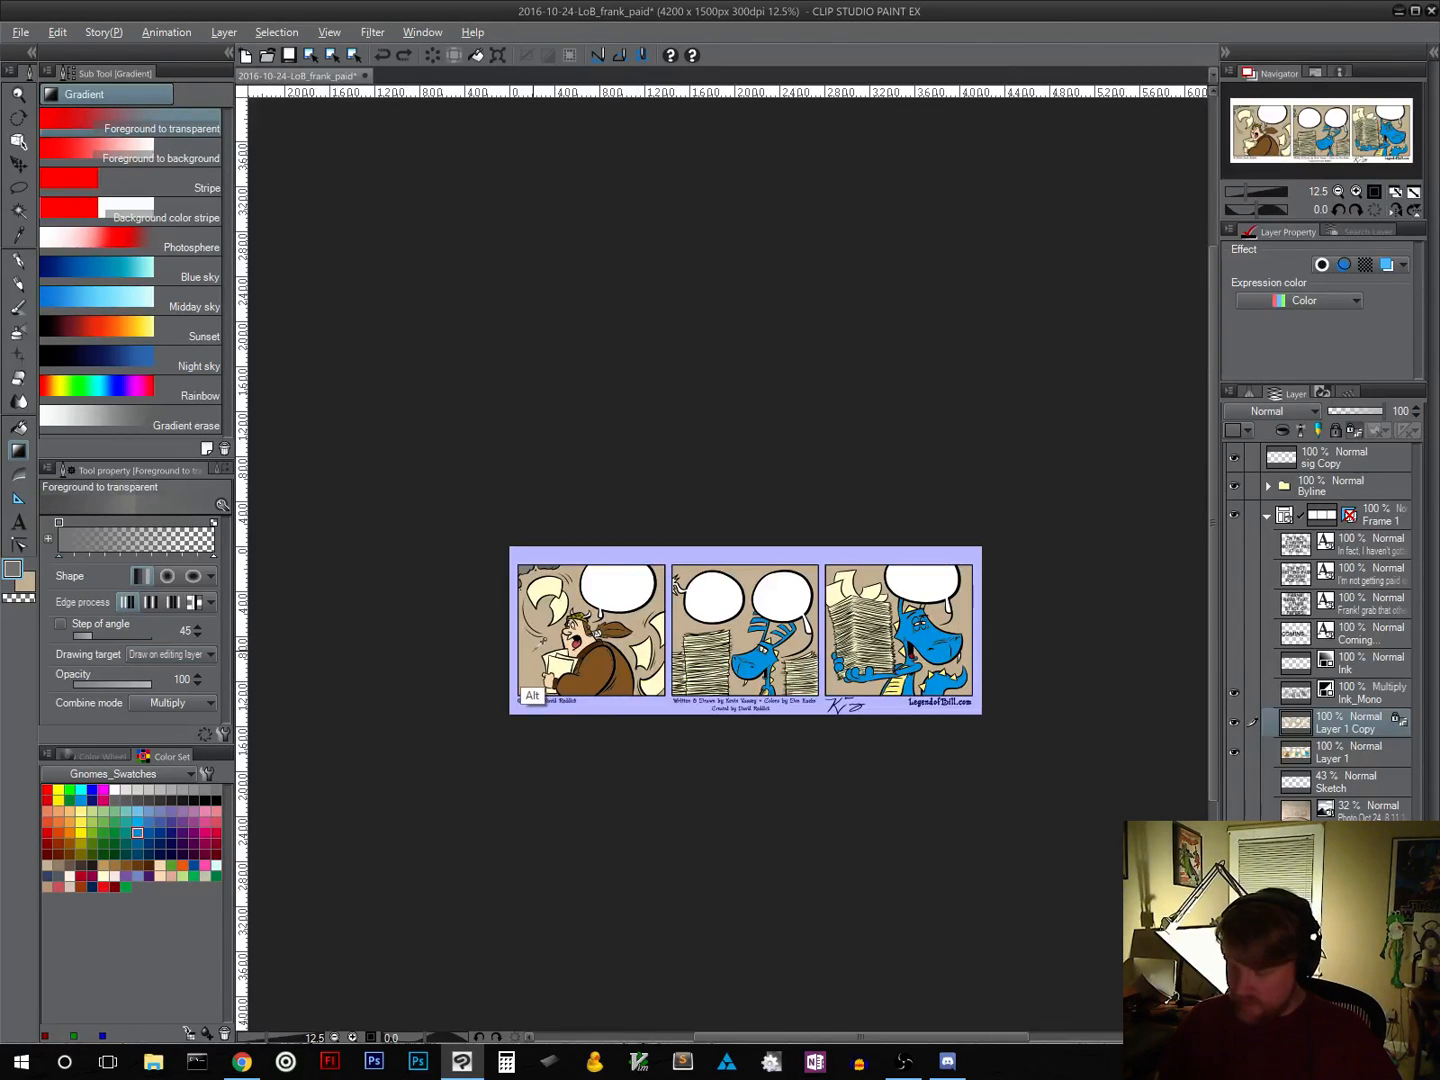
{"action": "left_click", "coordinate": [534, 650], "text": "alt"}
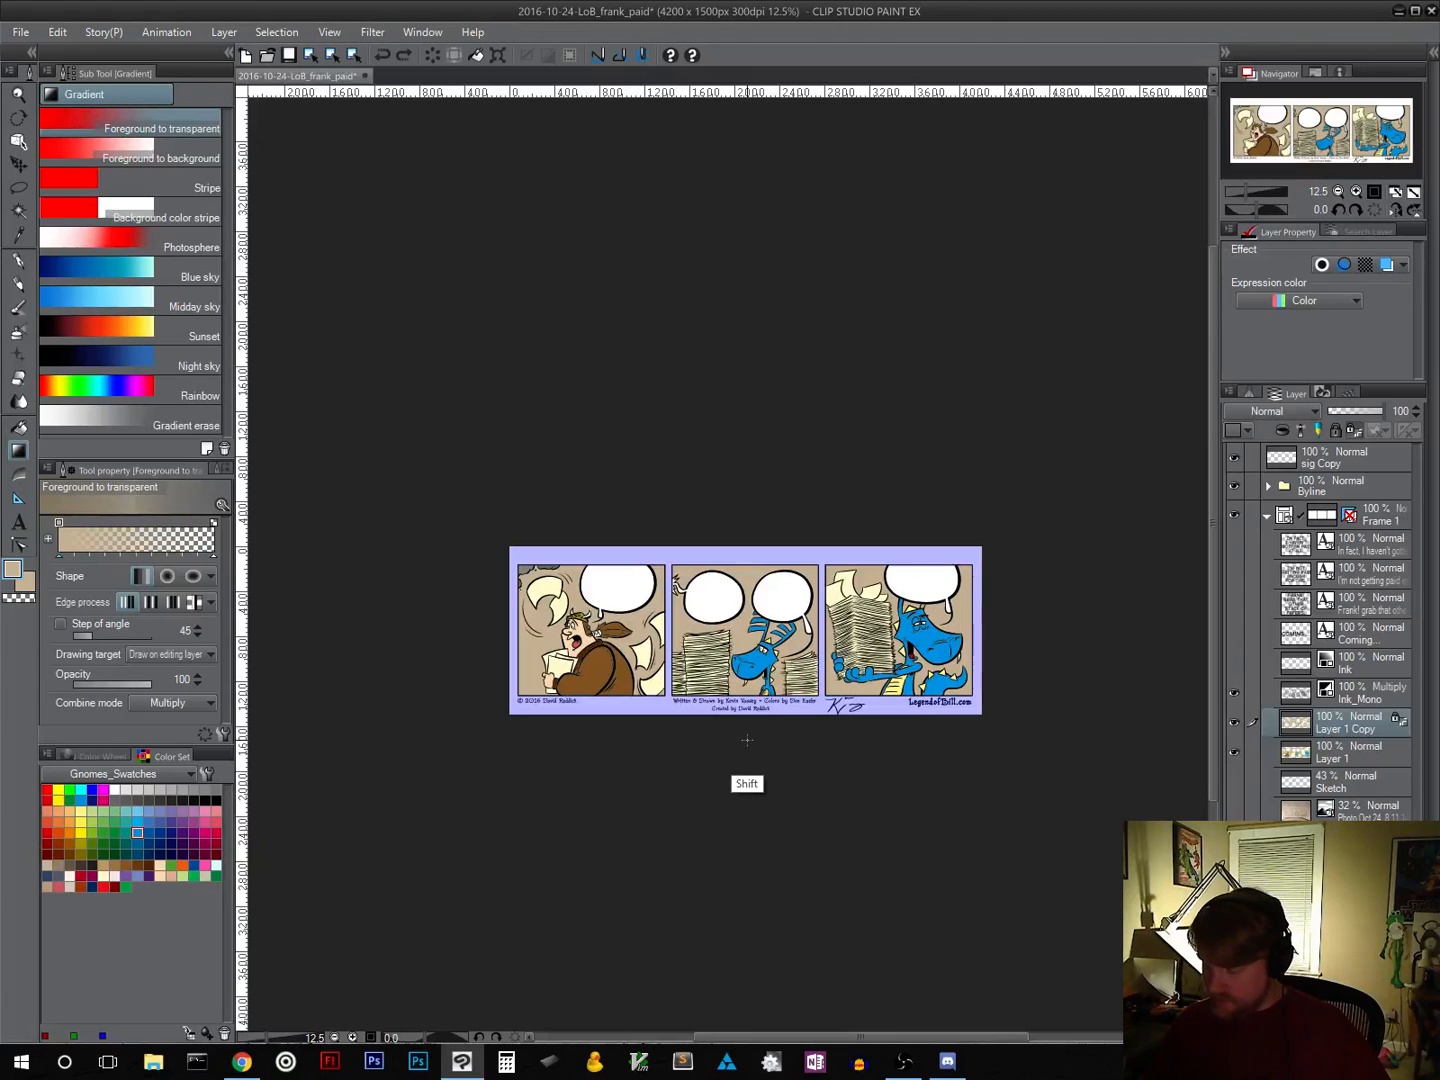
{"action": "left_click_drag", "start_coordinate": [748, 740], "coordinate": [750, 583]}
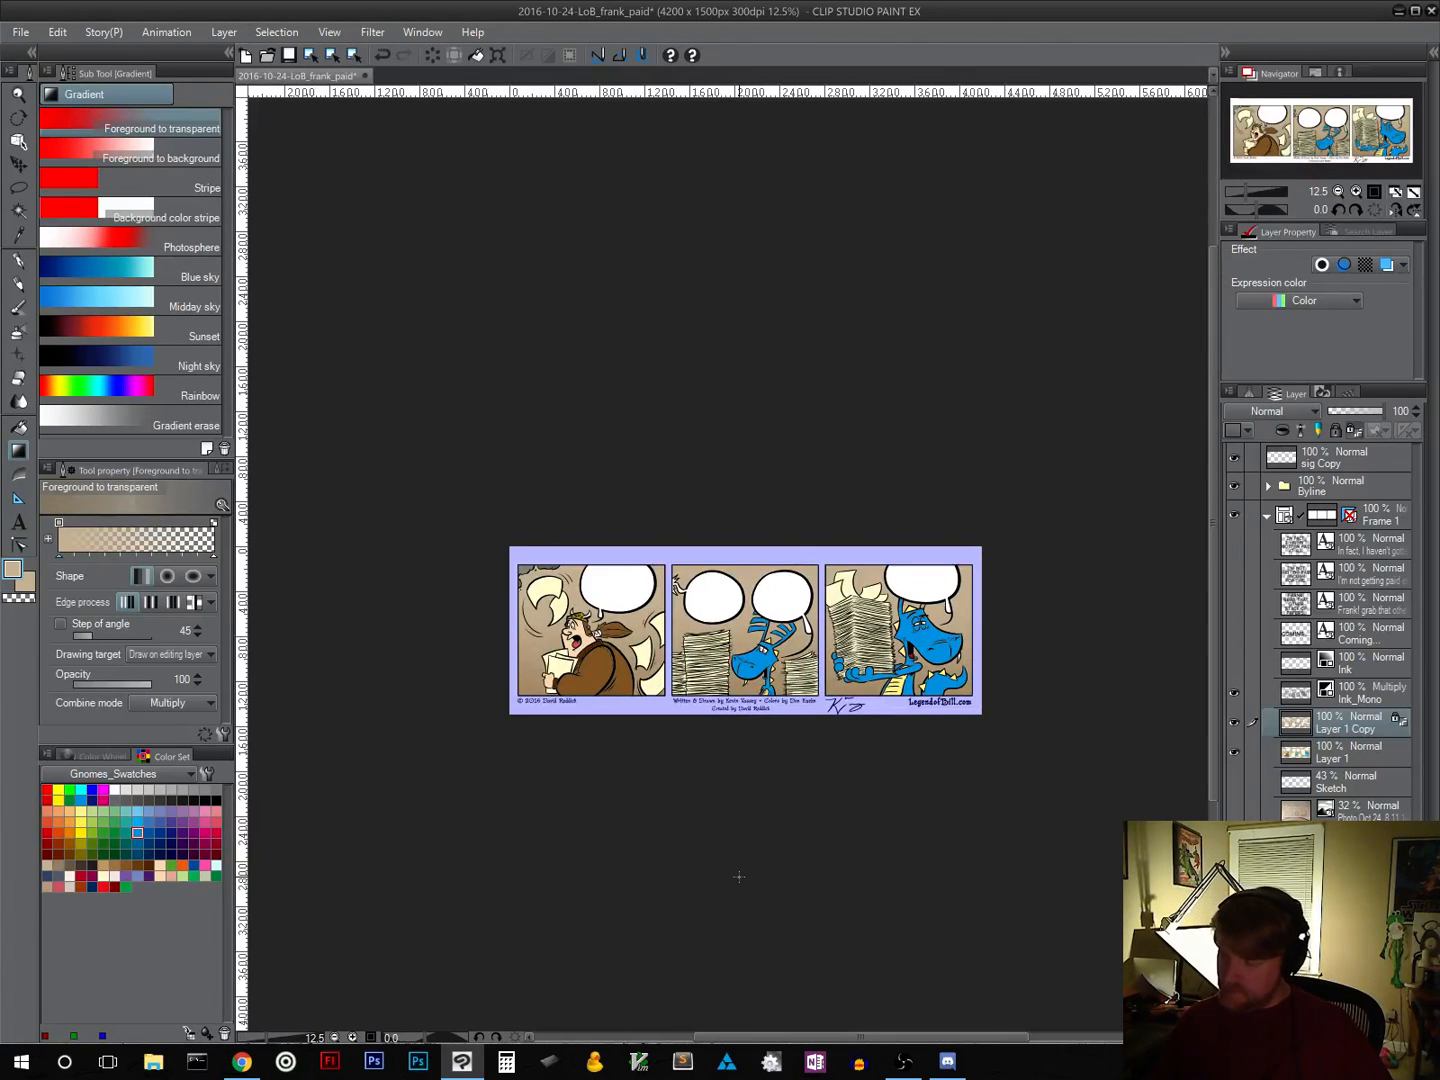
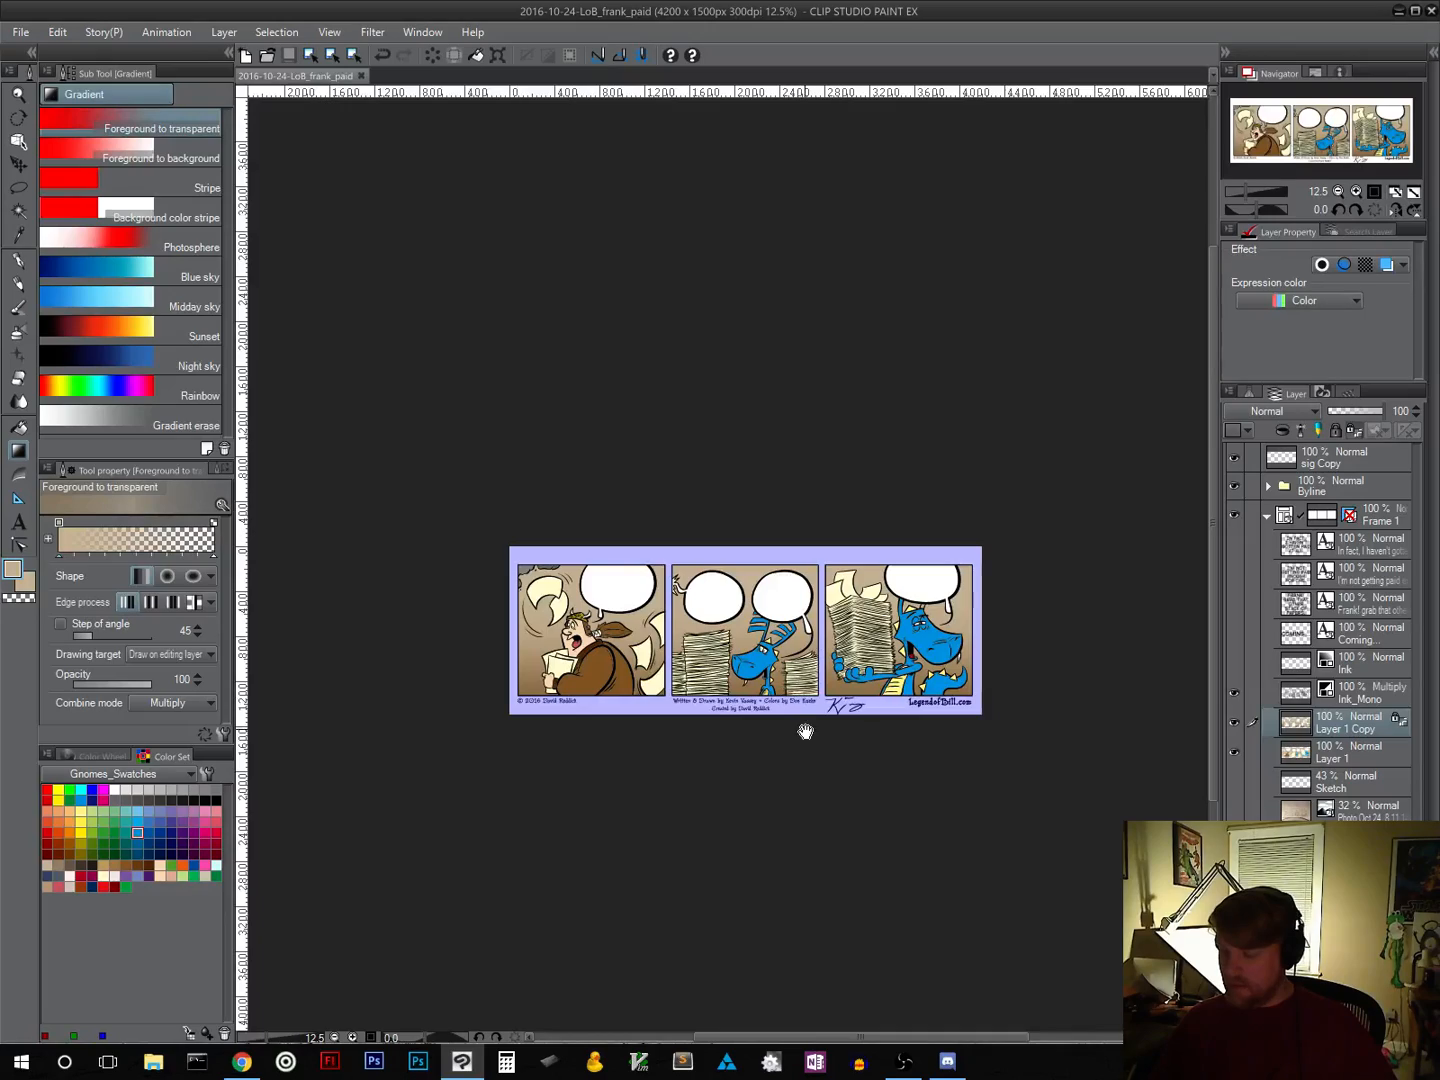
{"action": "left_click_drag", "start_coordinate": [805, 731], "coordinate": [829, 705]}
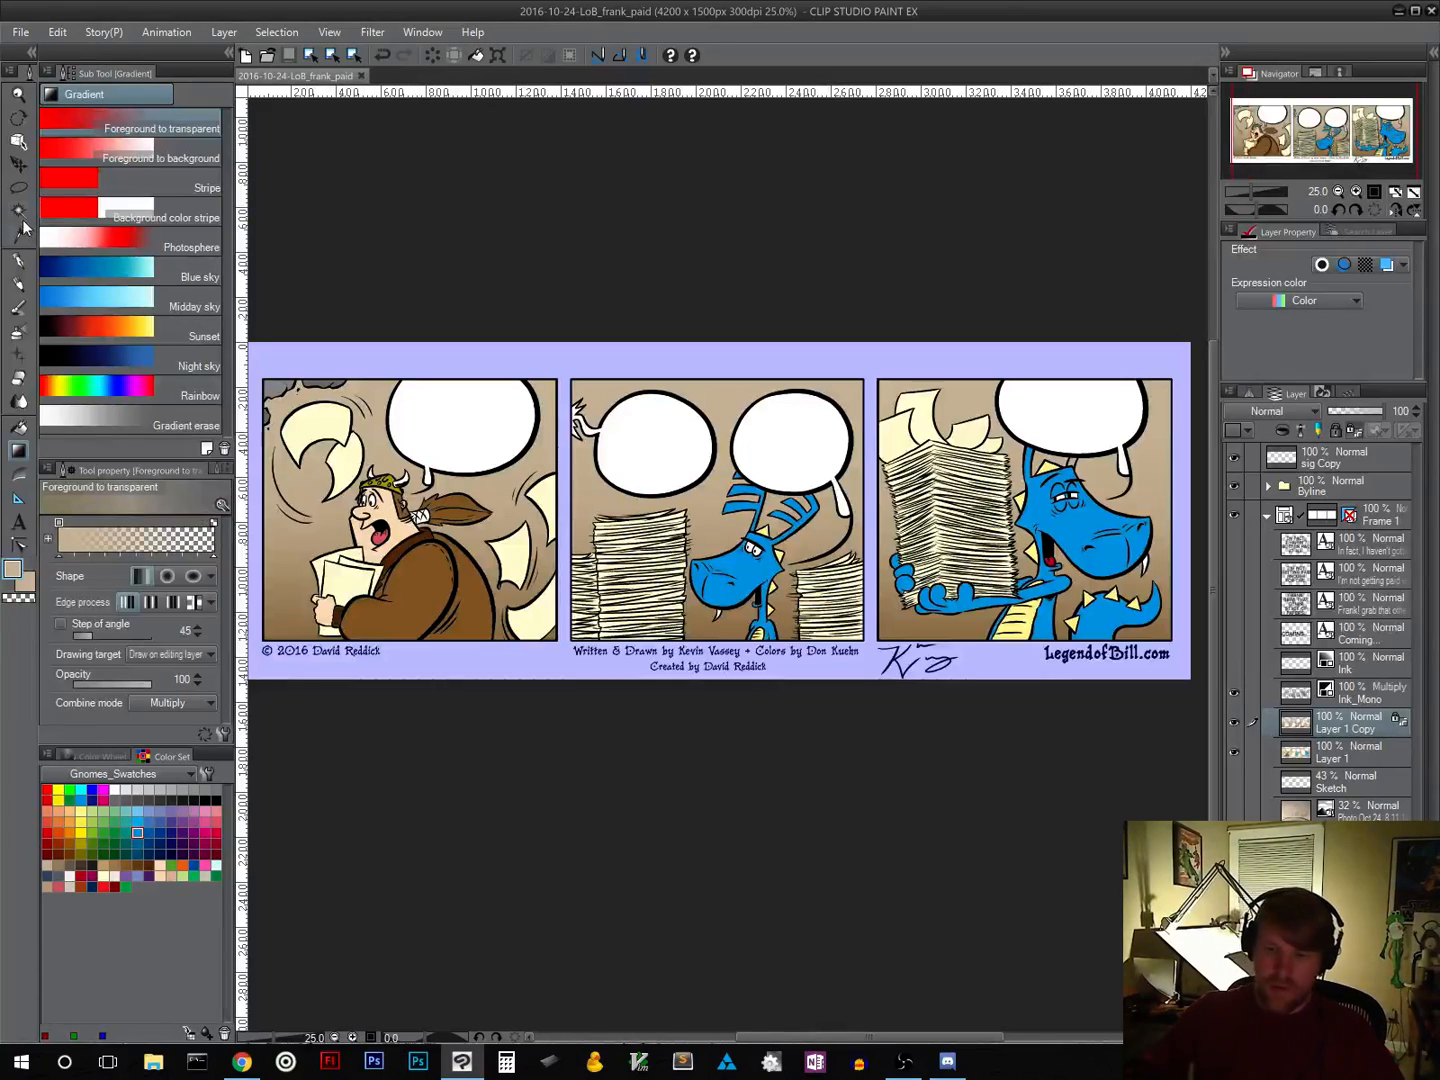
{"action": "left_click", "coordinate": [18, 212]}
{"action": "left_click", "coordinate": [735, 566]}
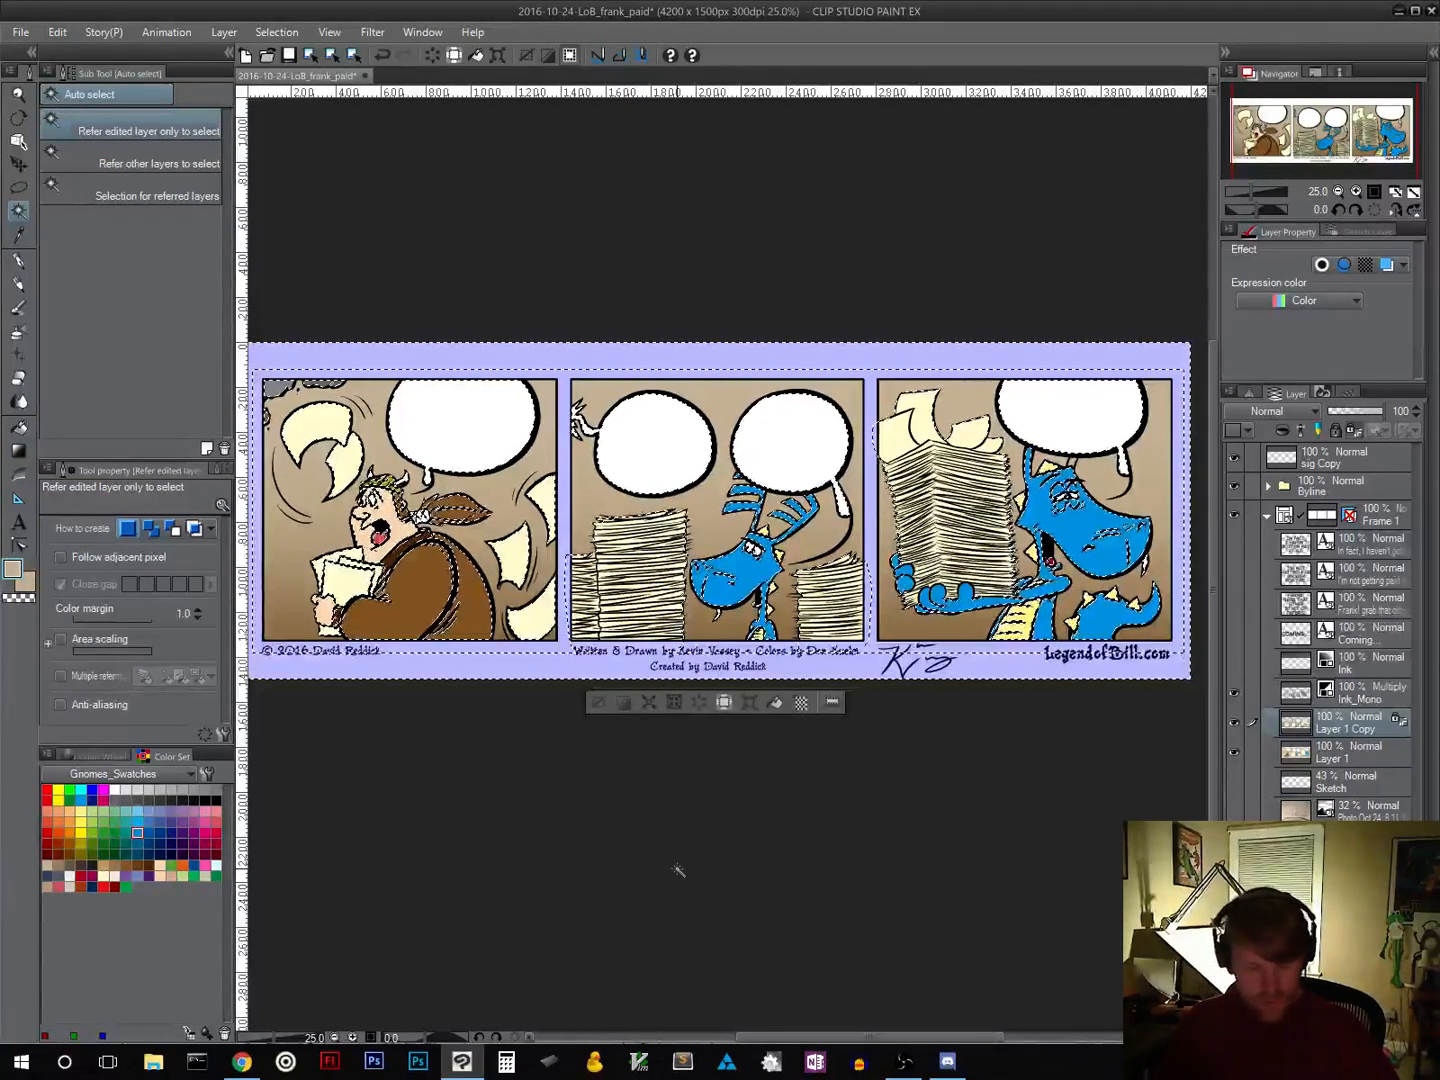
{"action": "key", "text": "ctrl+v"}
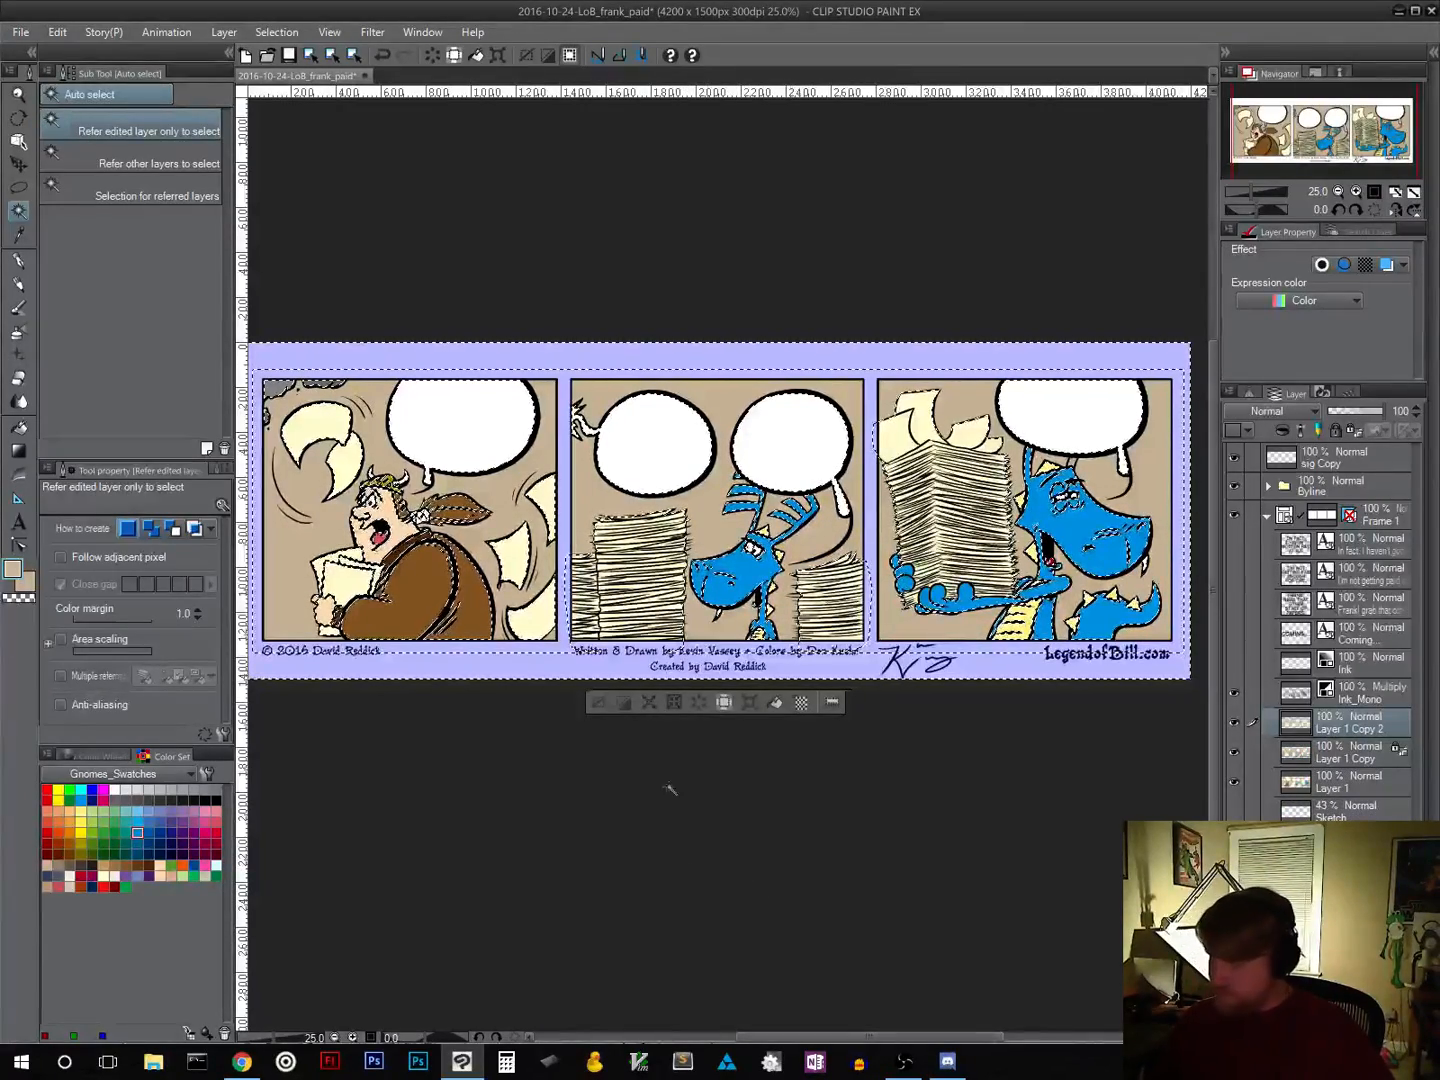
{"action": "left_click", "coordinate": [606, 712]}
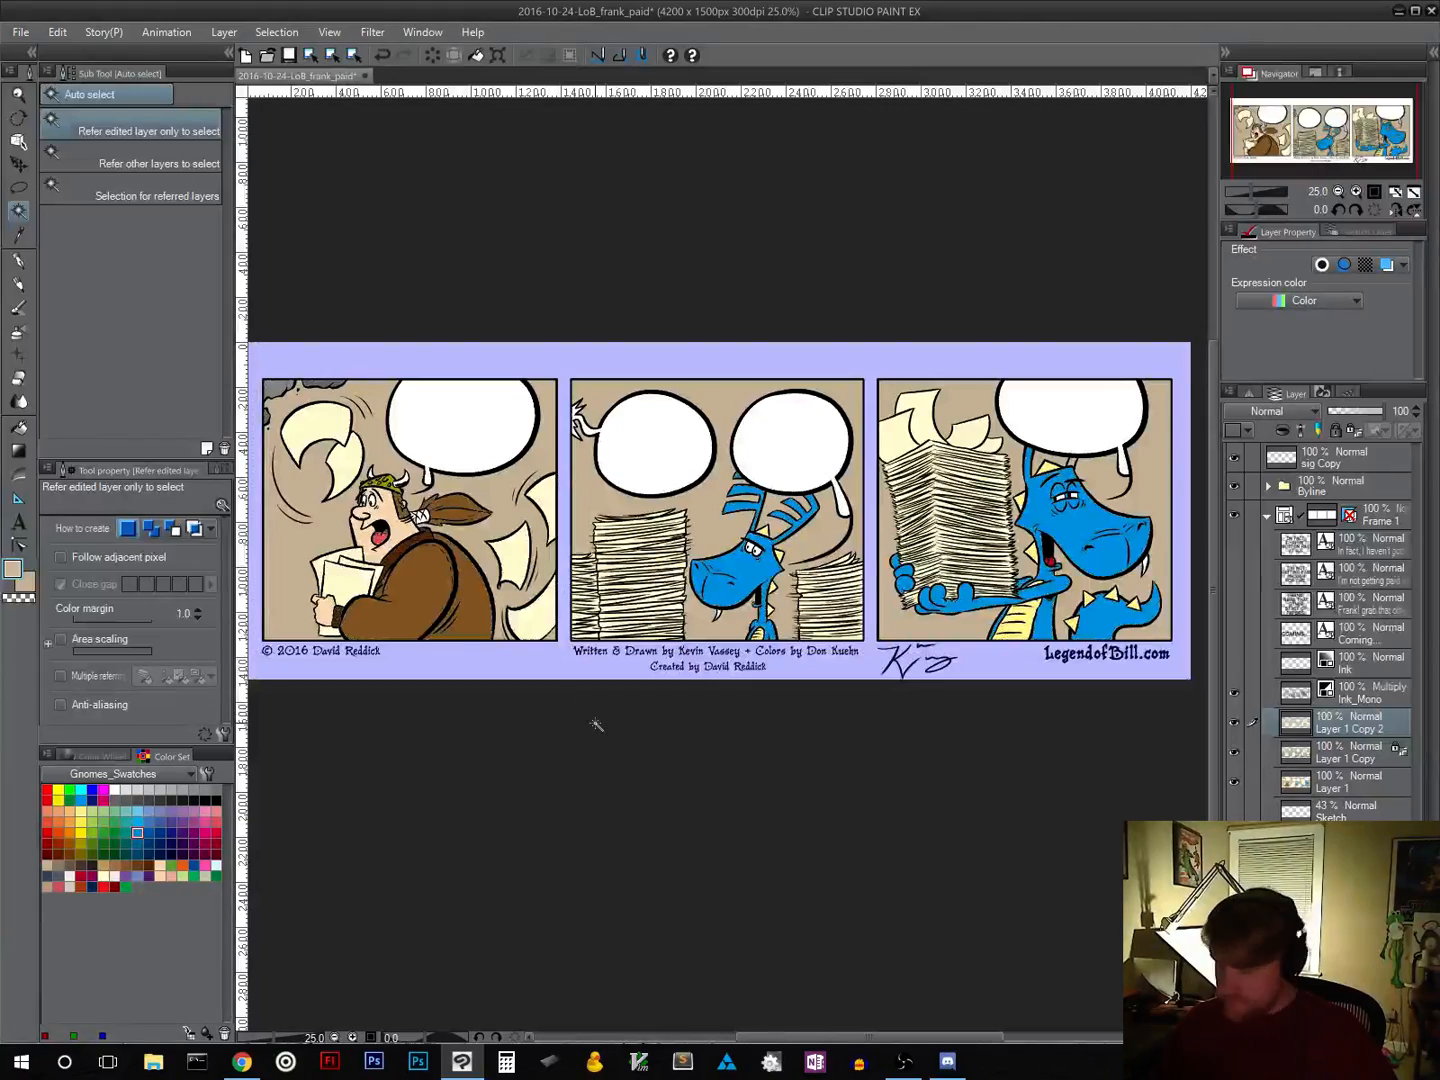
{"action": "key", "text": "ctrl+z"}
{"action": "key", "text": "ctrl+z"}
{"action": "key", "text": "ctrl+z"}
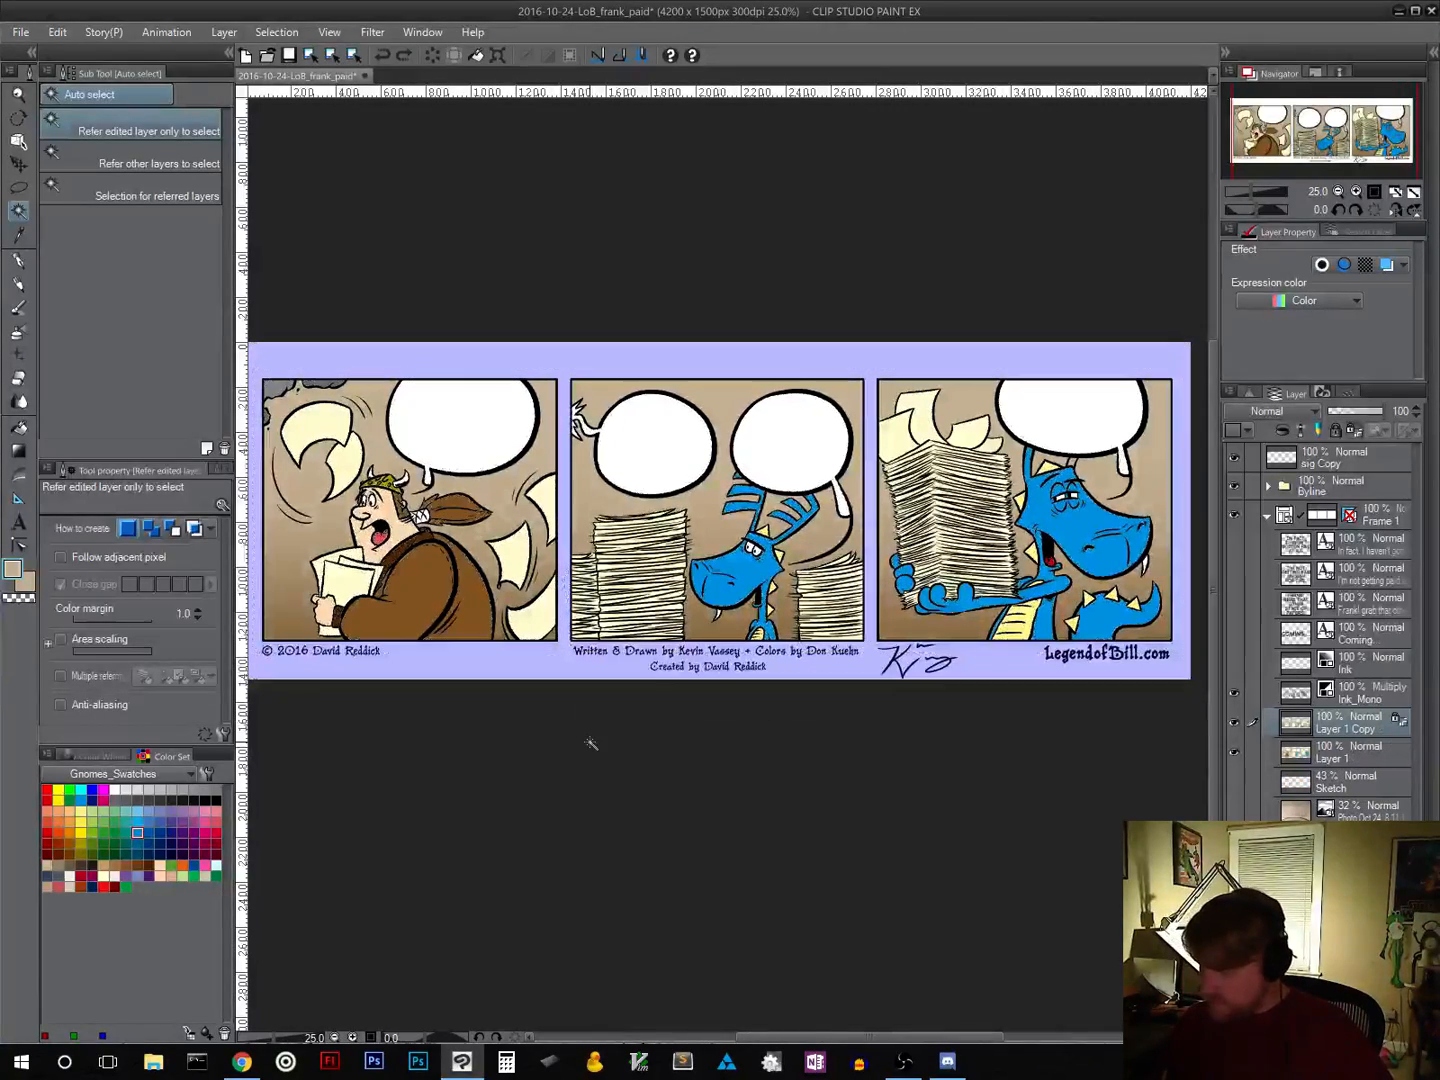
Step: Auto-select the dragon's blue on Layer 1, copy it onto its own layer with transparent pixels locked, and deselect
{"action": "left_click", "coordinate": [1354, 760]}
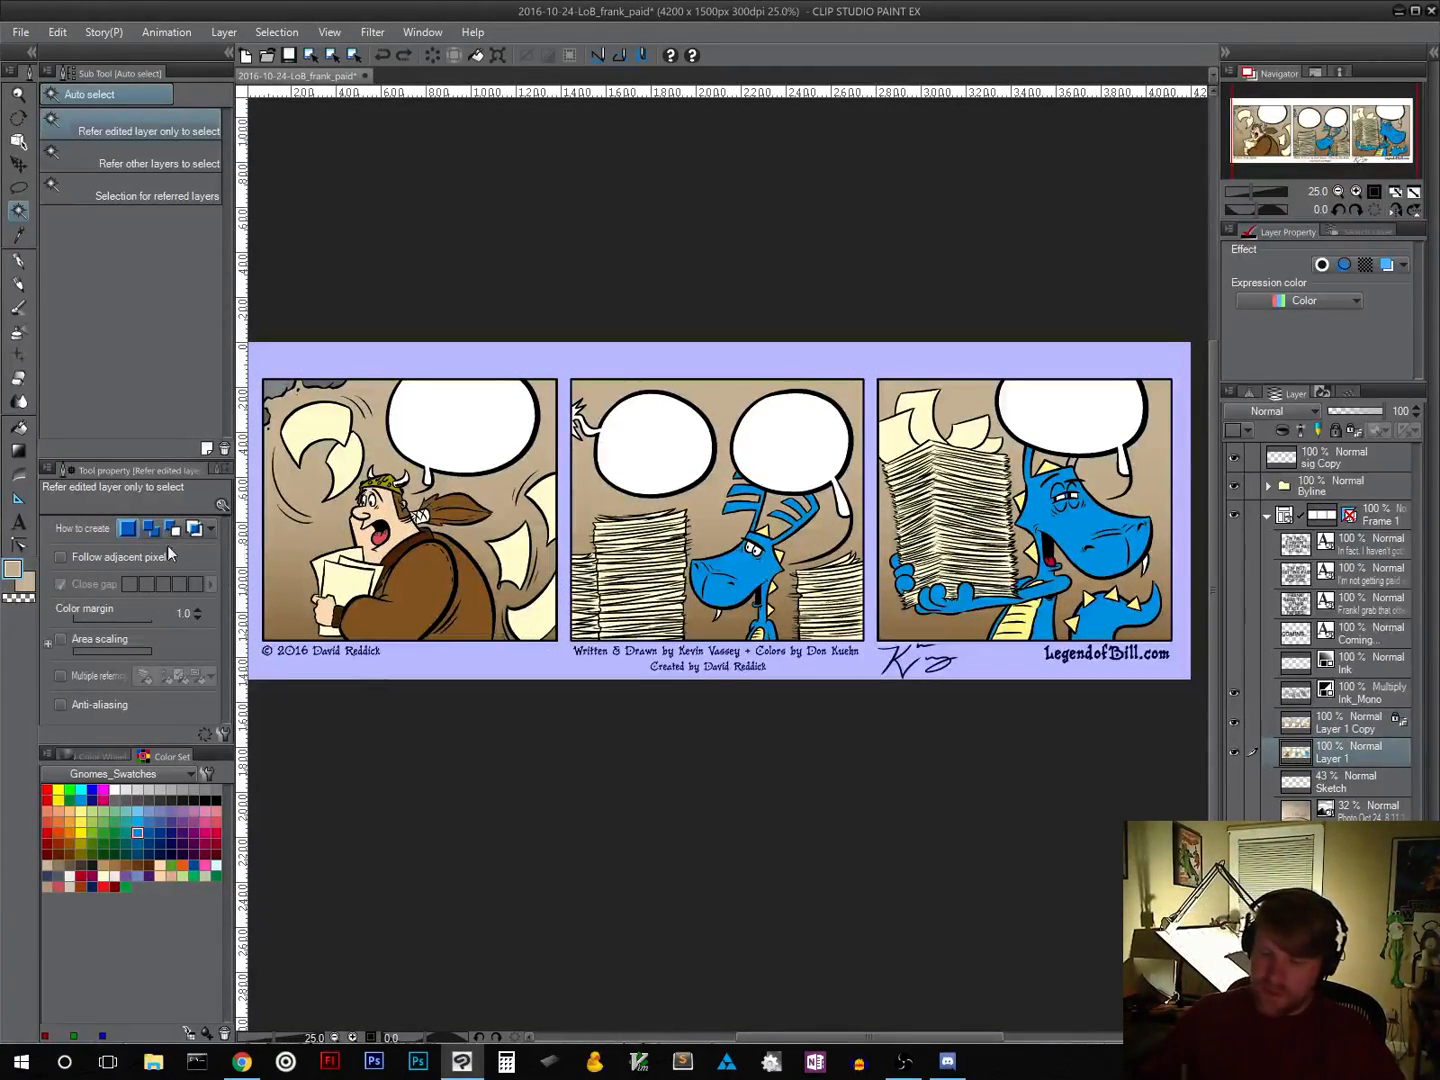
{"action": "left_click", "coordinate": [732, 575]}
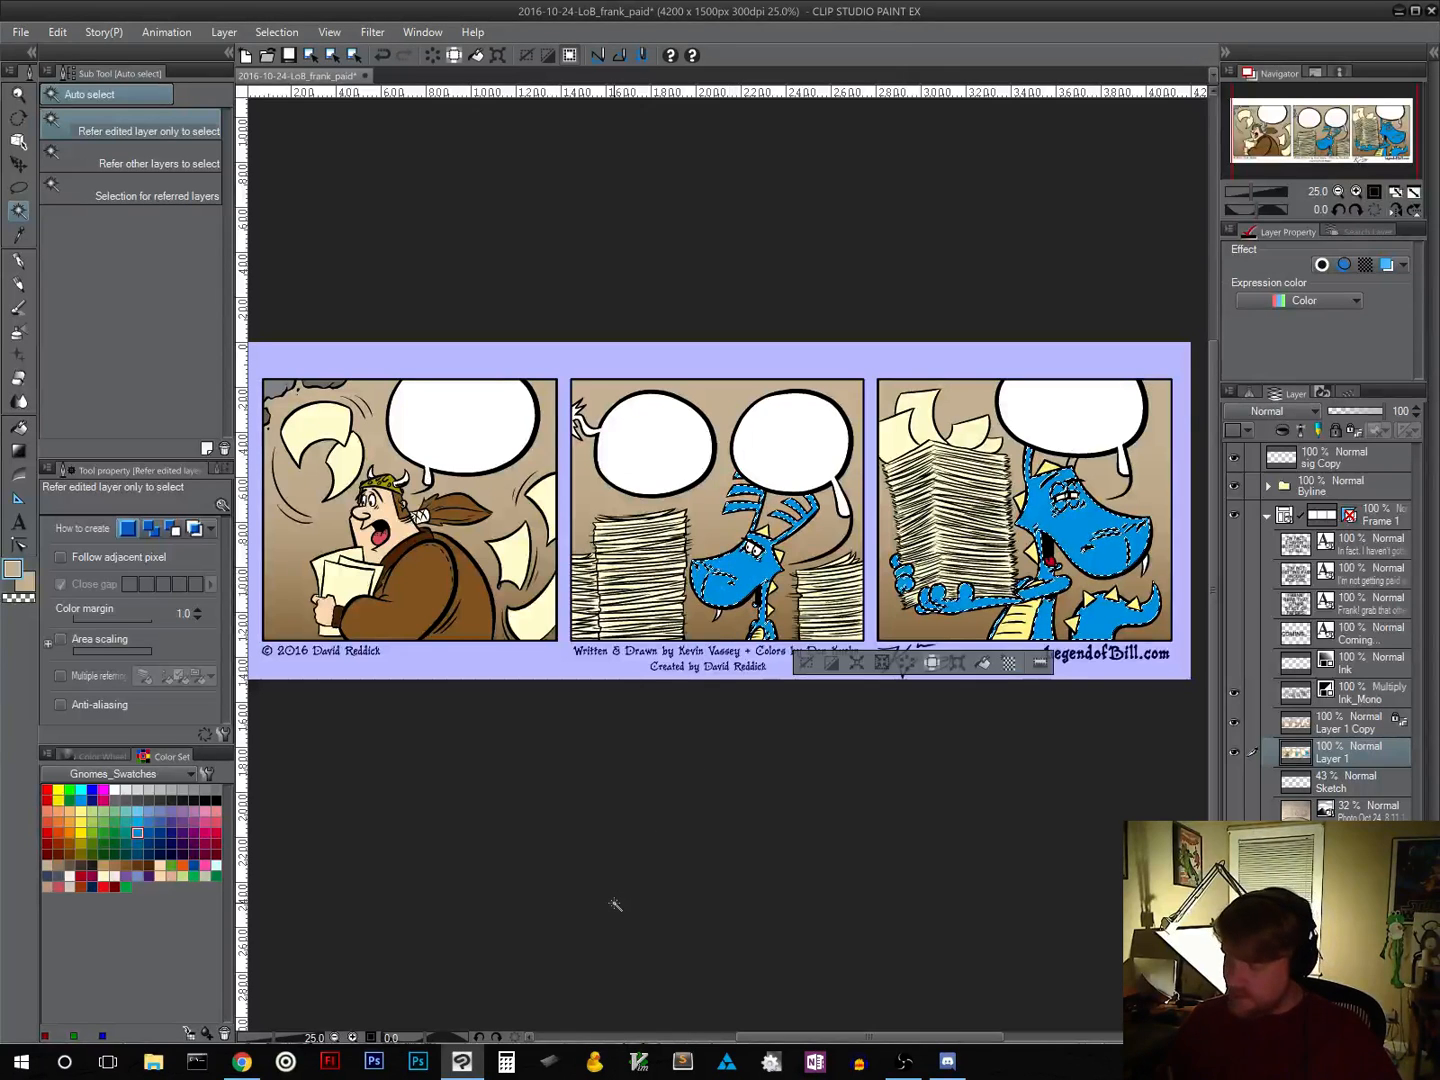
{"action": "key", "text": "ctrl+c"}
{"action": "key", "text": "ctrl+v"}
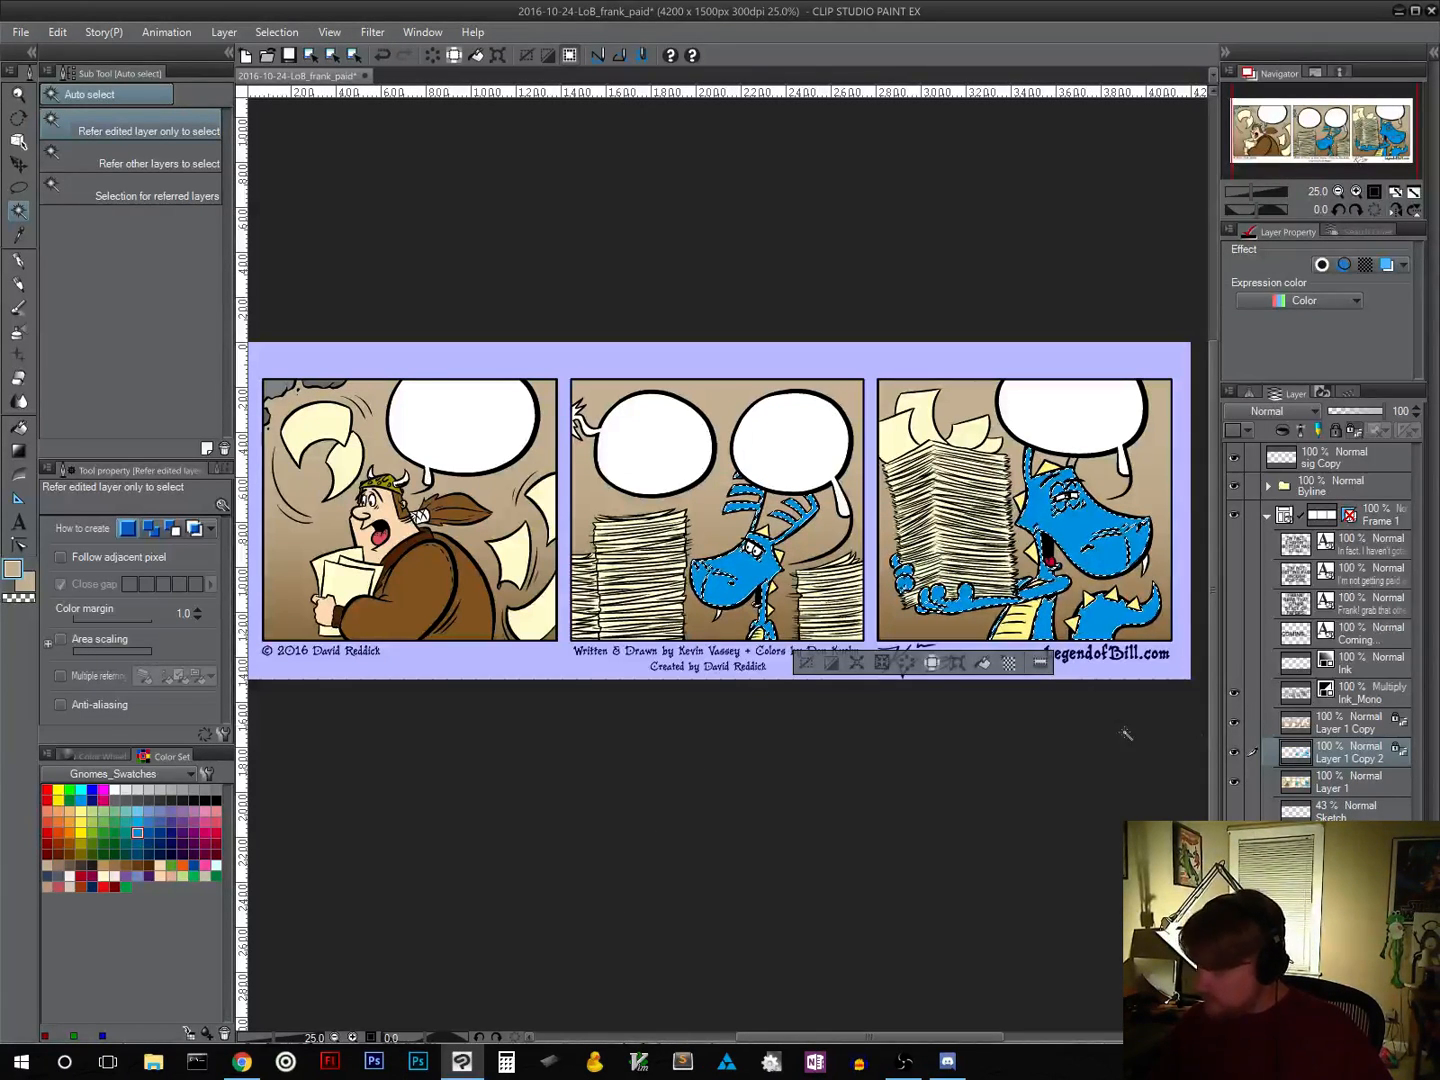
{"action": "left_click", "coordinate": [806, 664]}
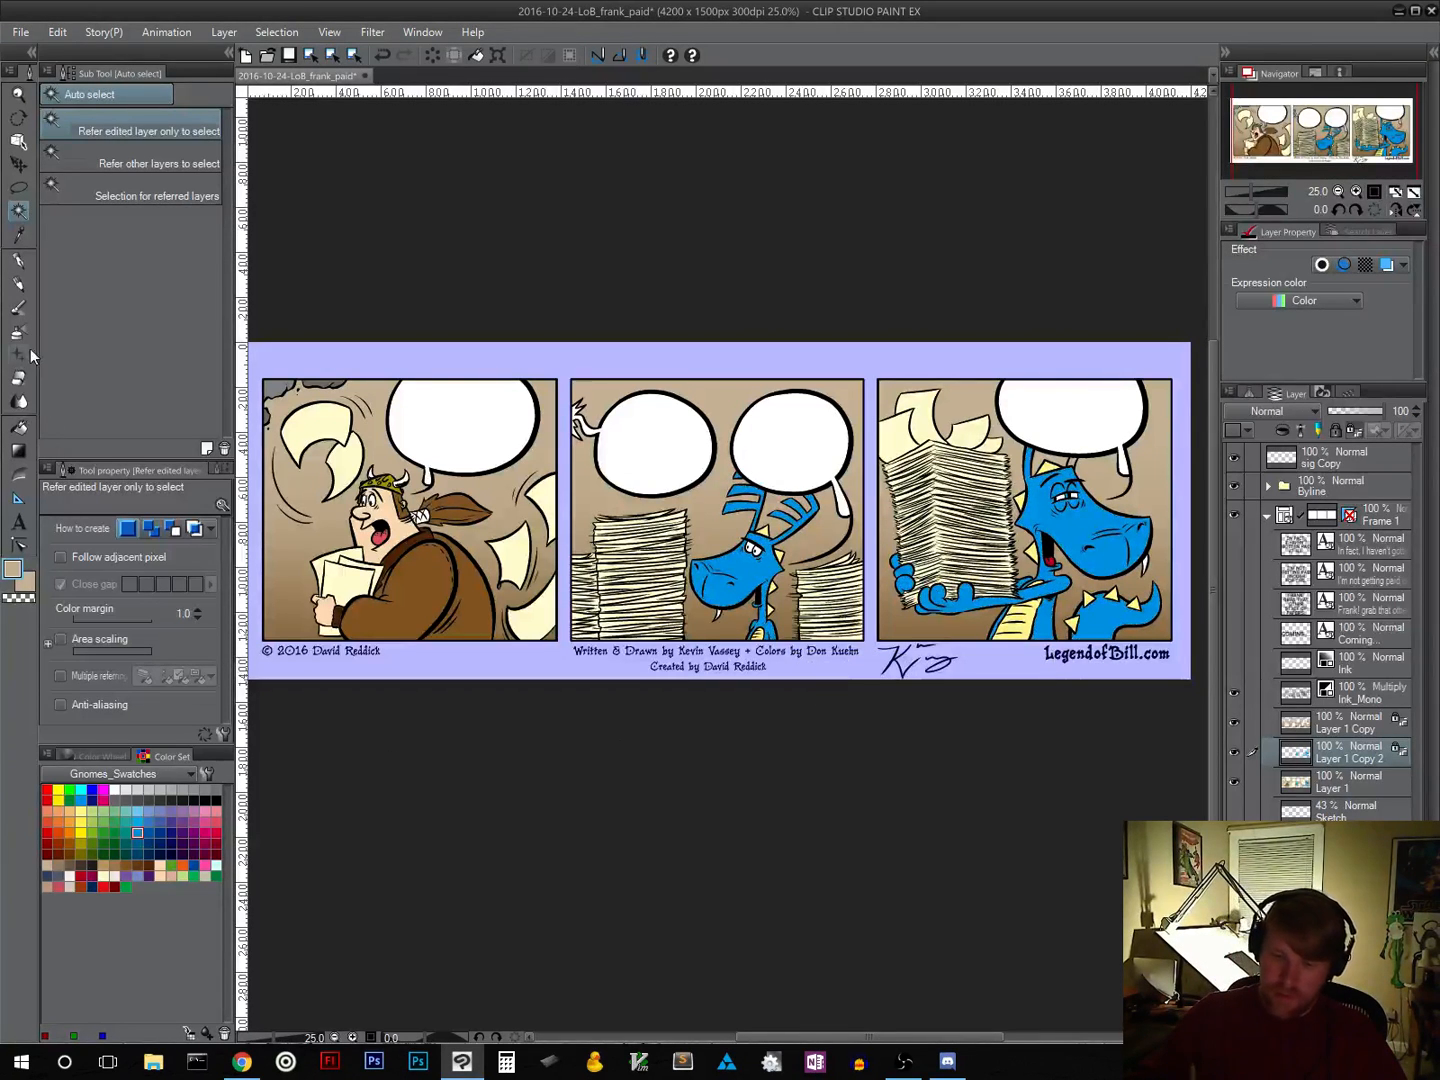
Step: Sample the dragon's blue as the foreground colour and set the gradient's combine mode to Screen
{"action": "left_click", "coordinate": [18, 427]}
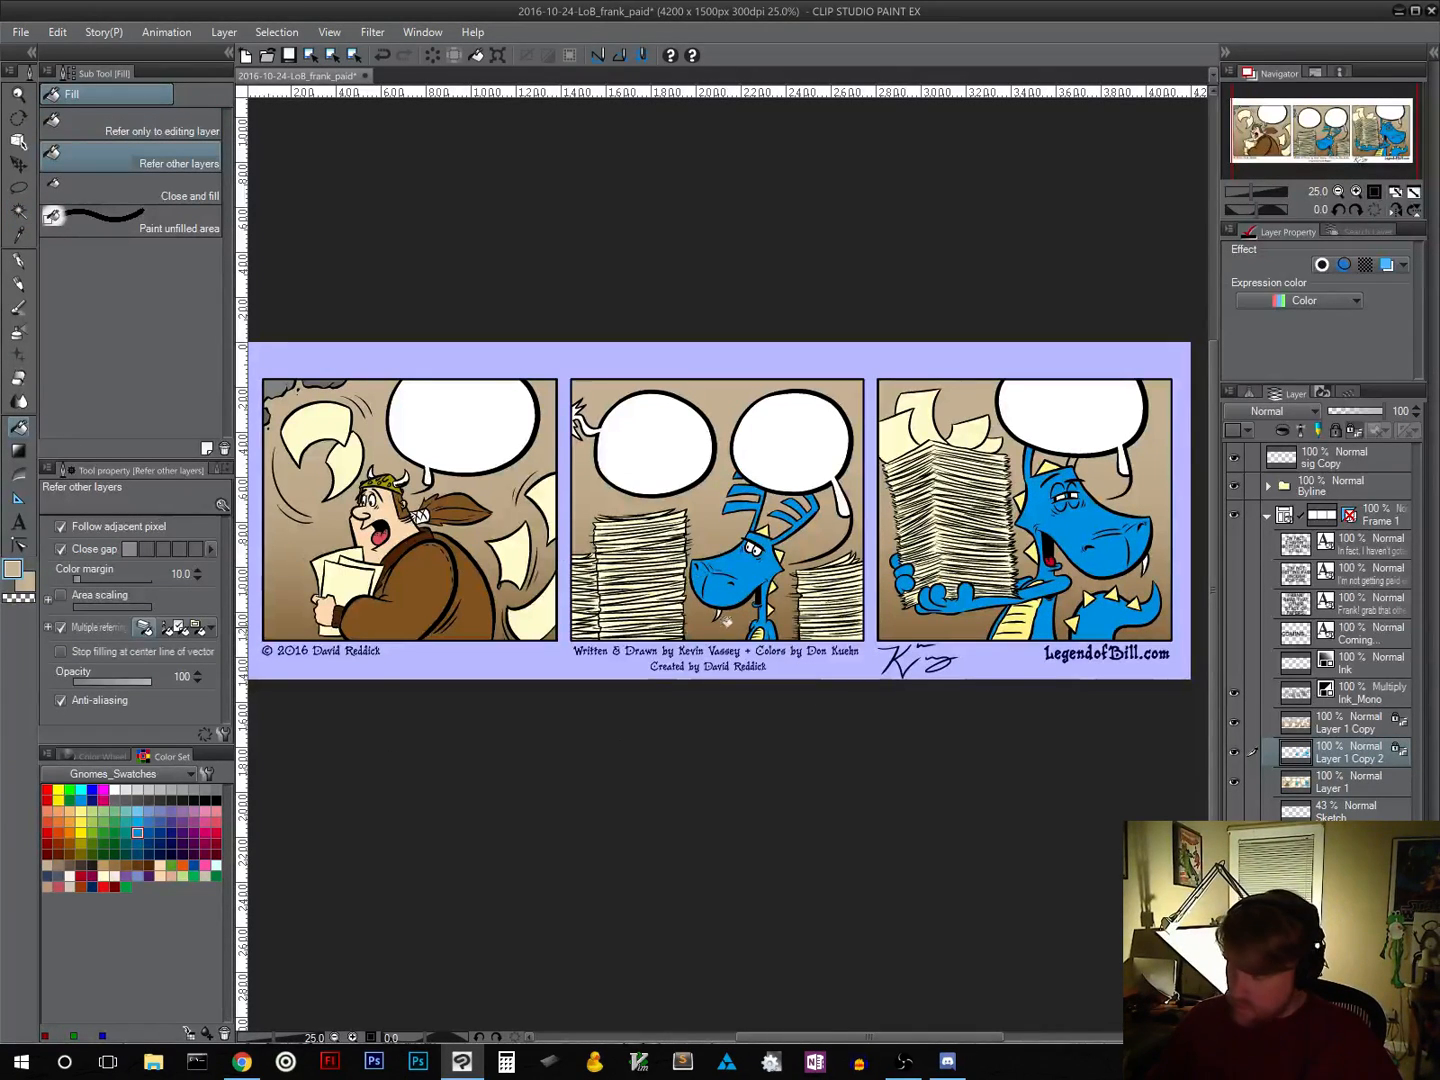
{"action": "left_click", "coordinate": [727, 643], "text": "alt"}
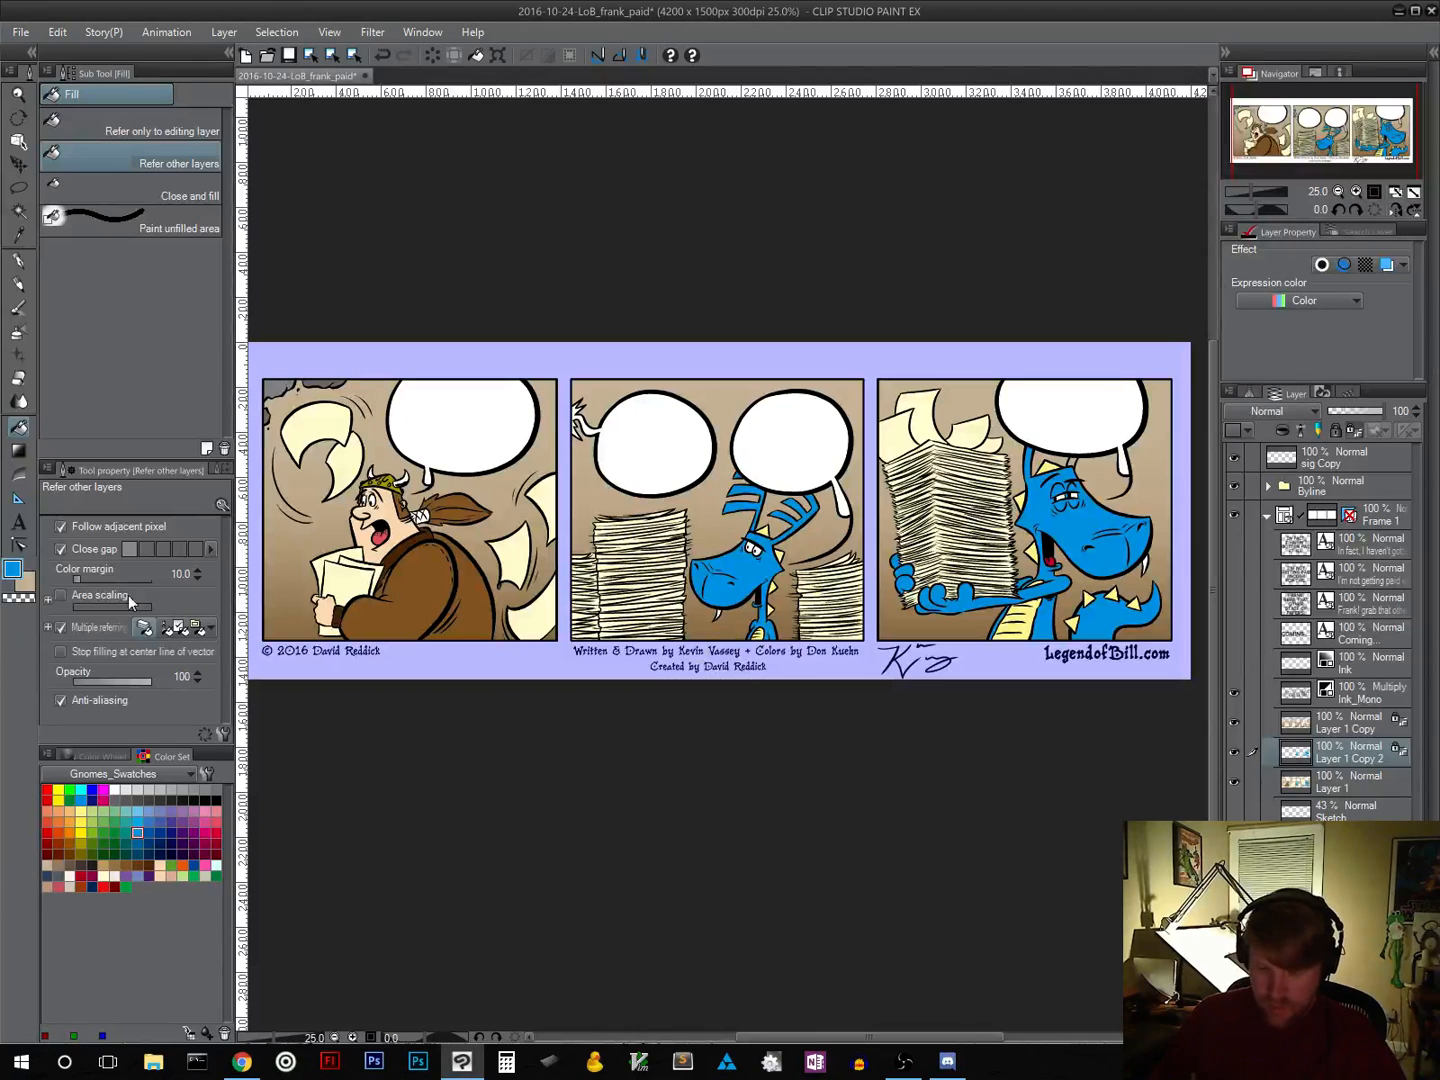
{"action": "left_click", "coordinate": [18, 450]}
{"action": "left_click", "coordinate": [204, 704]}
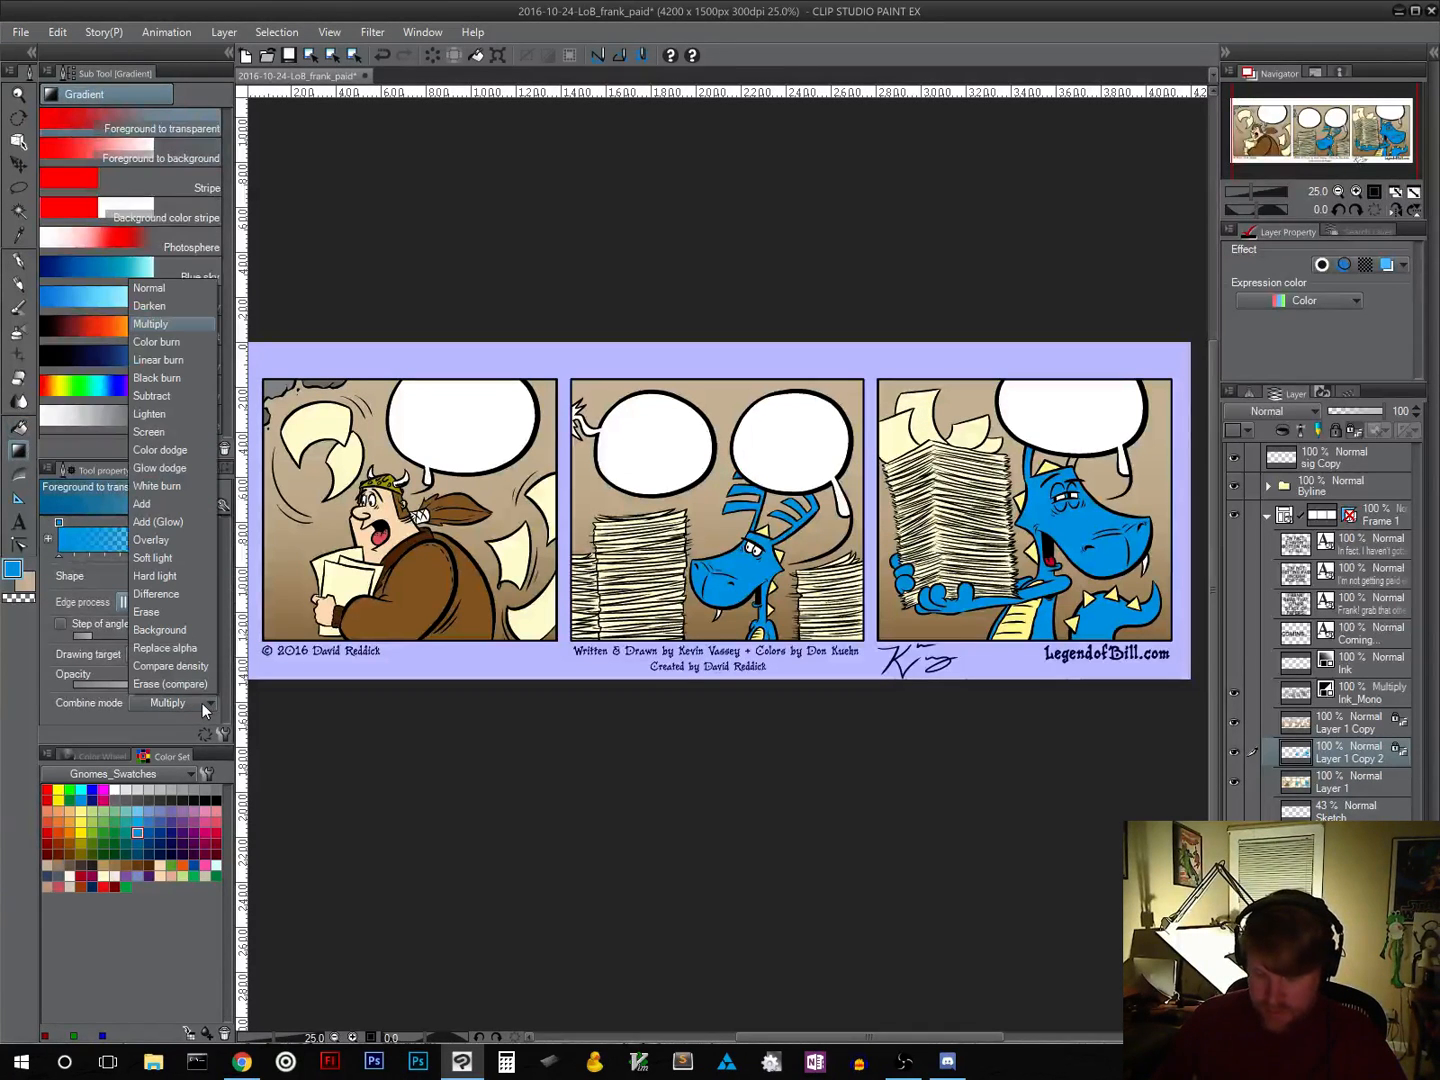
{"action": "left_click", "coordinate": [174, 431]}
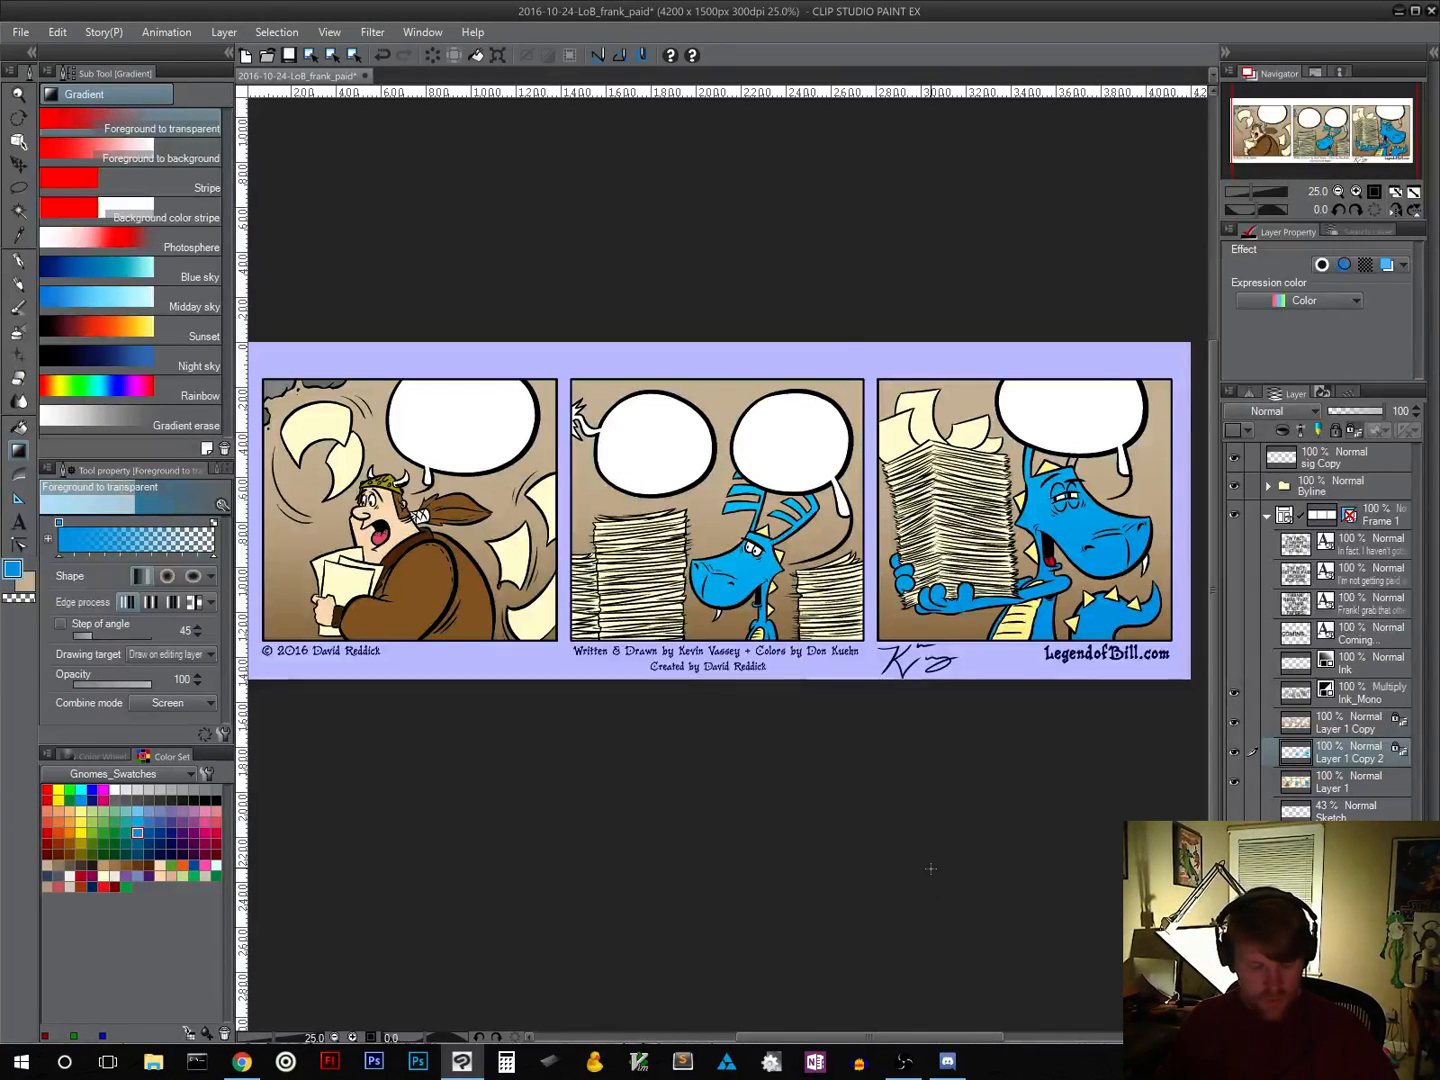
{"action": "key", "text": "ctrl+z"}
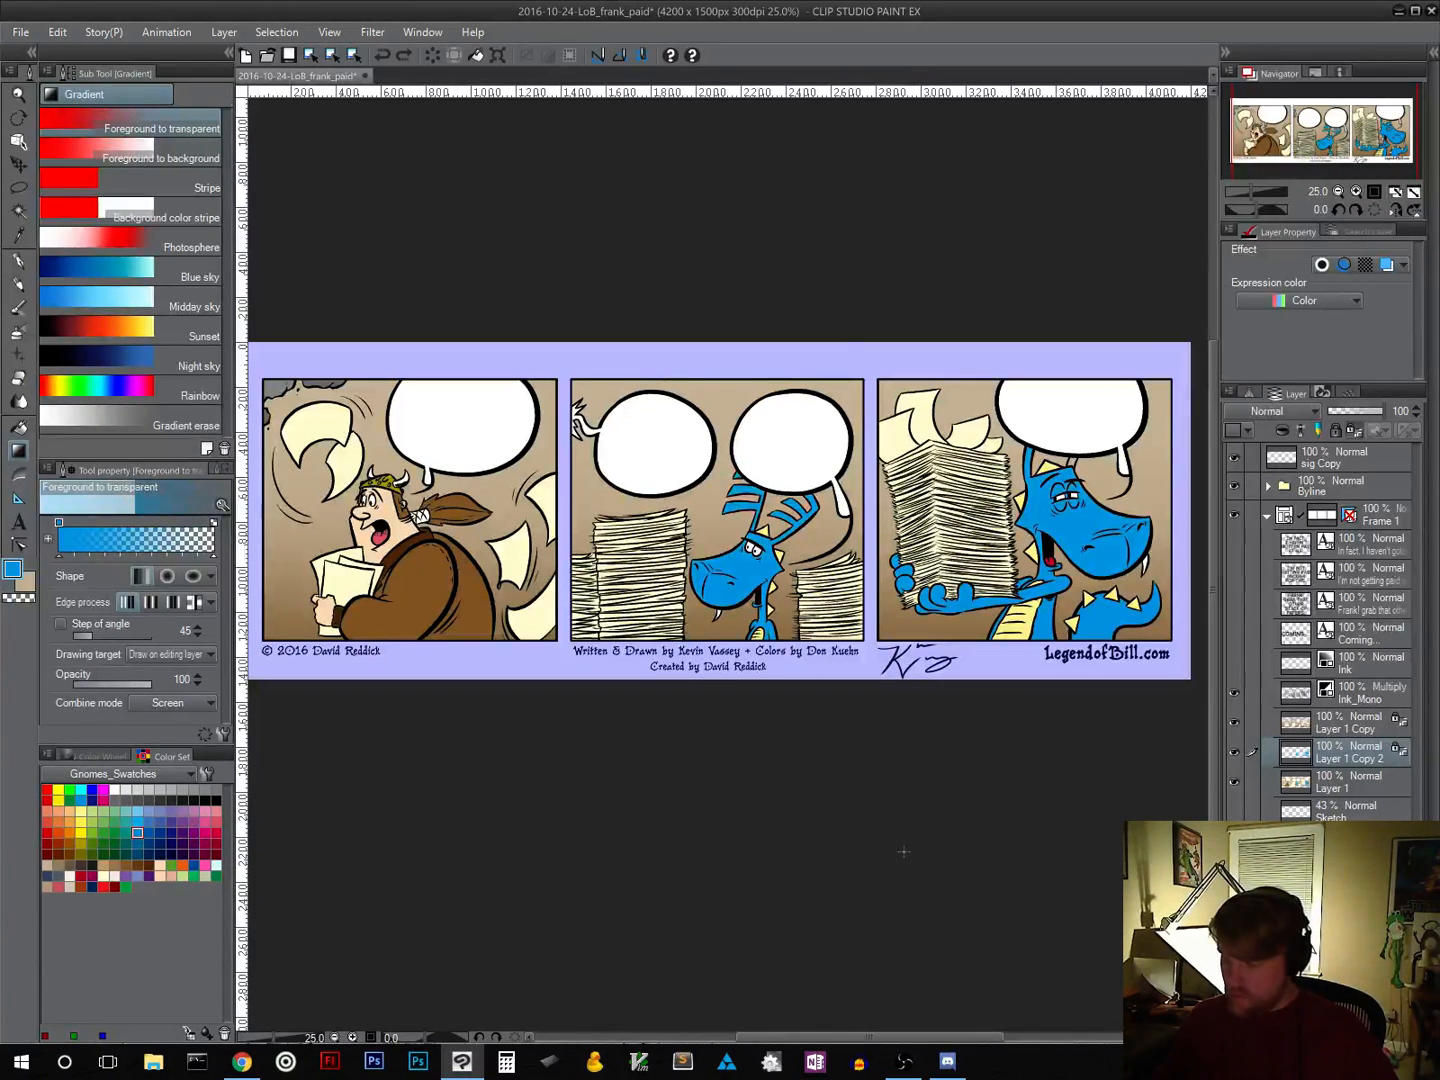
{"action": "left_click_drag", "start_coordinate": [817, 797], "coordinate": [648, 848]}
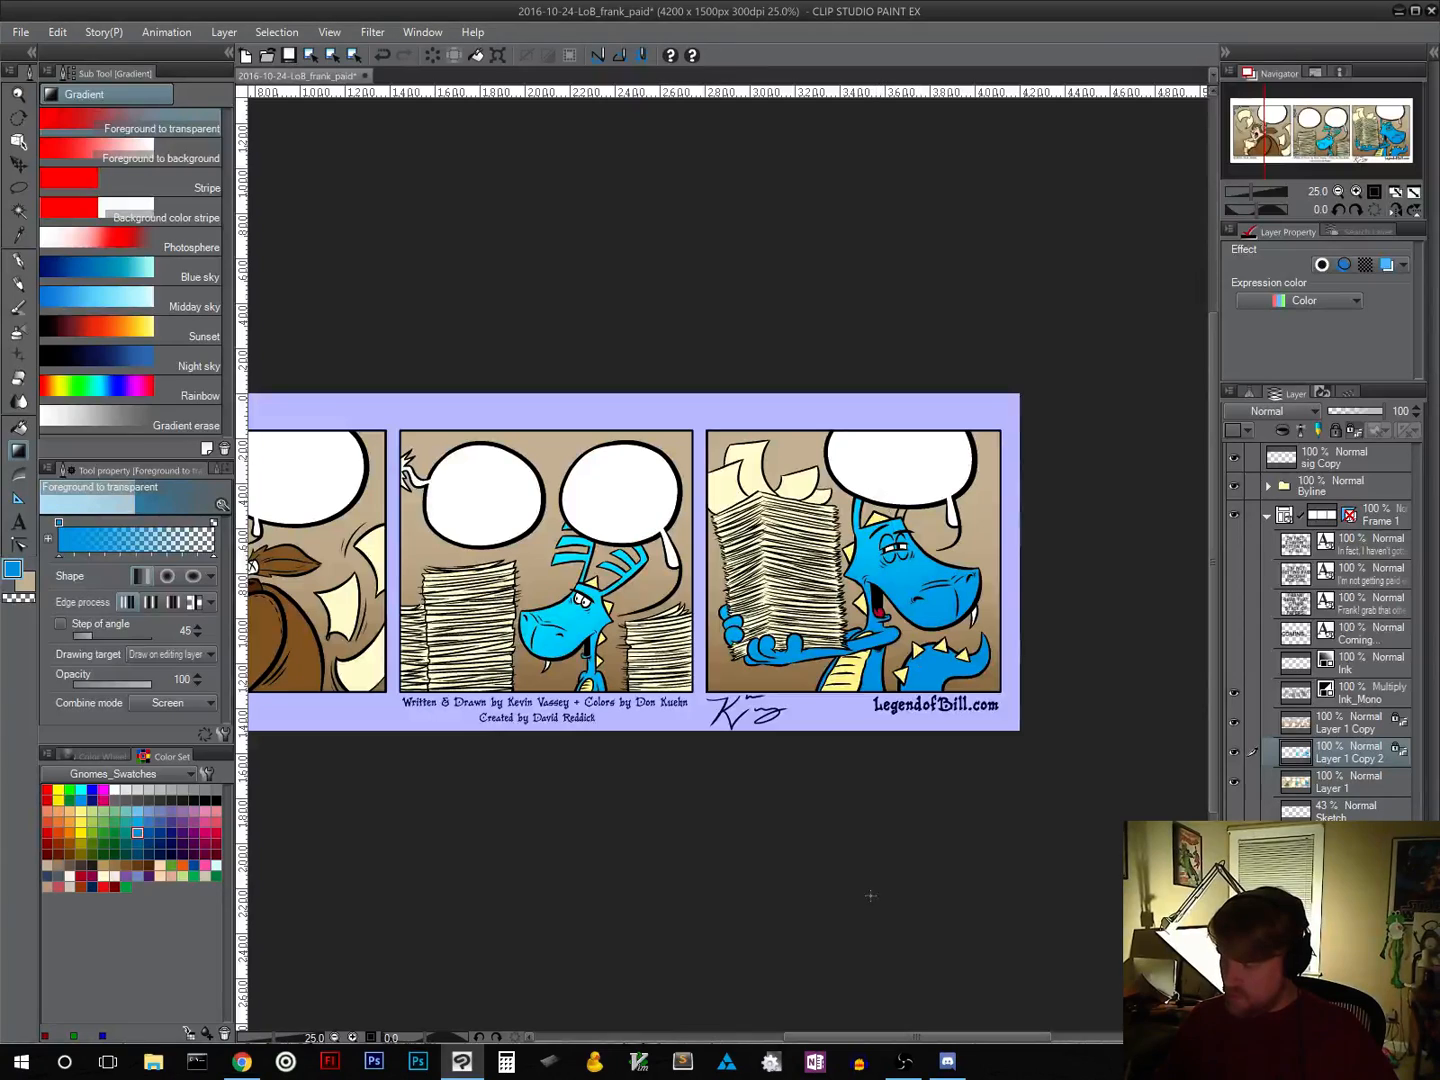
{"action": "key", "text": "ctrl+z"}
{"action": "key", "text": "ctrl+z"}
{"action": "key", "text": "ctrl+z"}
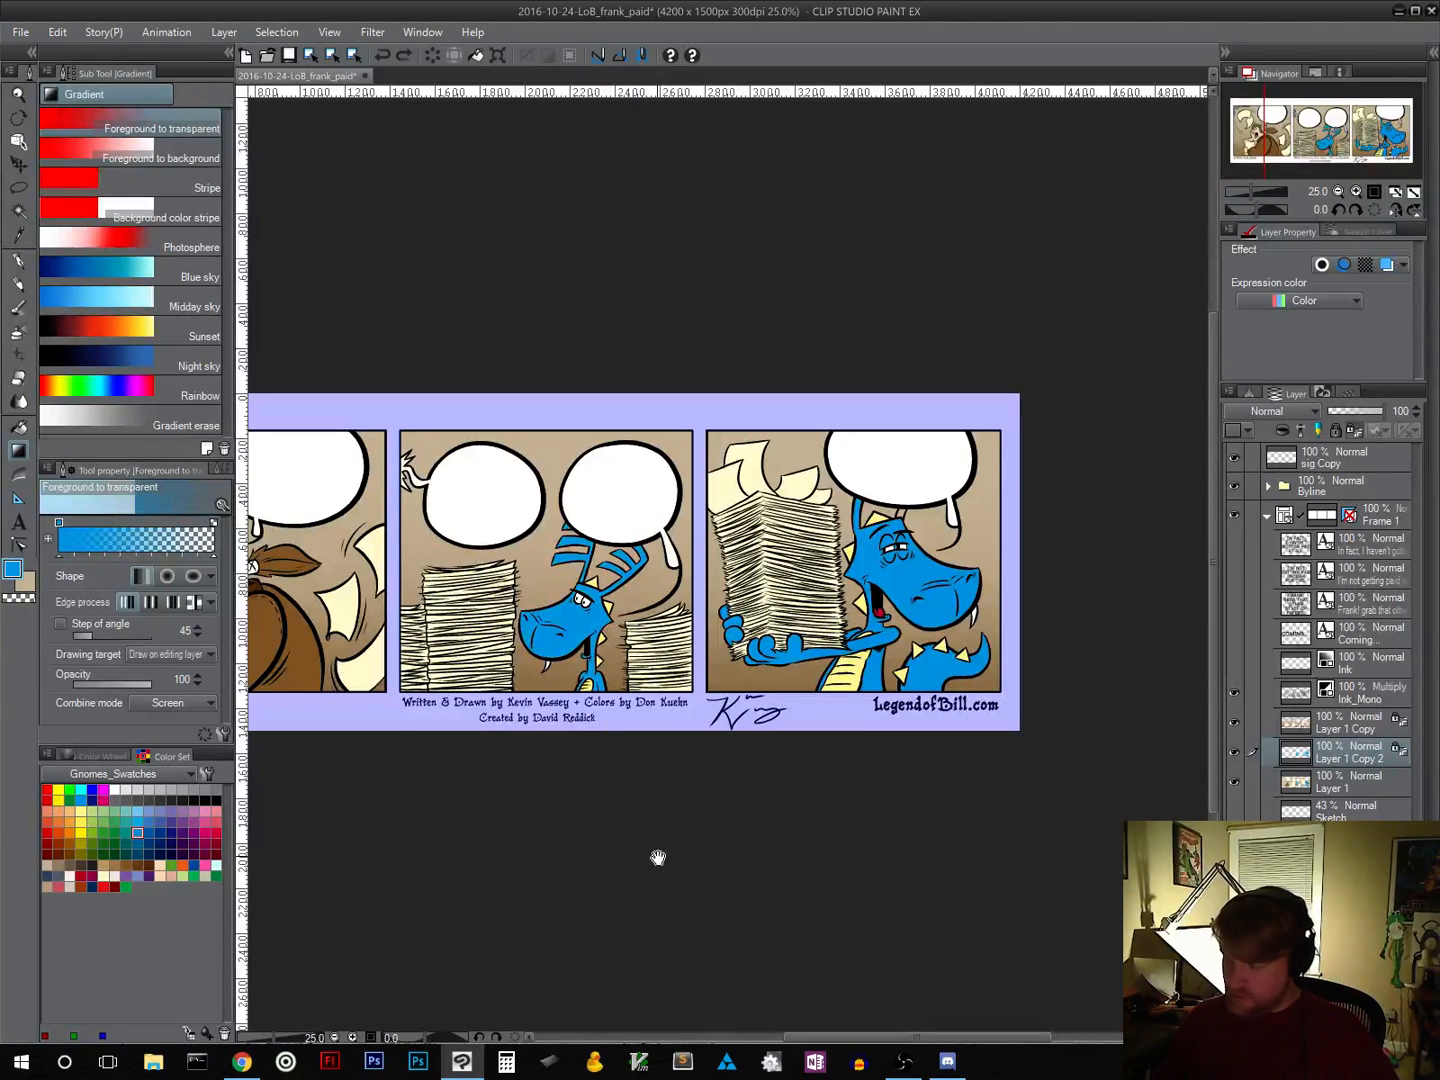
Step: Lasso the dragon in the second panel, apply a diagonal Screen gradient from its upper left, and deselect
{"action": "left_click_drag", "start_coordinate": [684, 856], "coordinate": [836, 842]}
{"action": "left_click", "coordinate": [20, 188]}
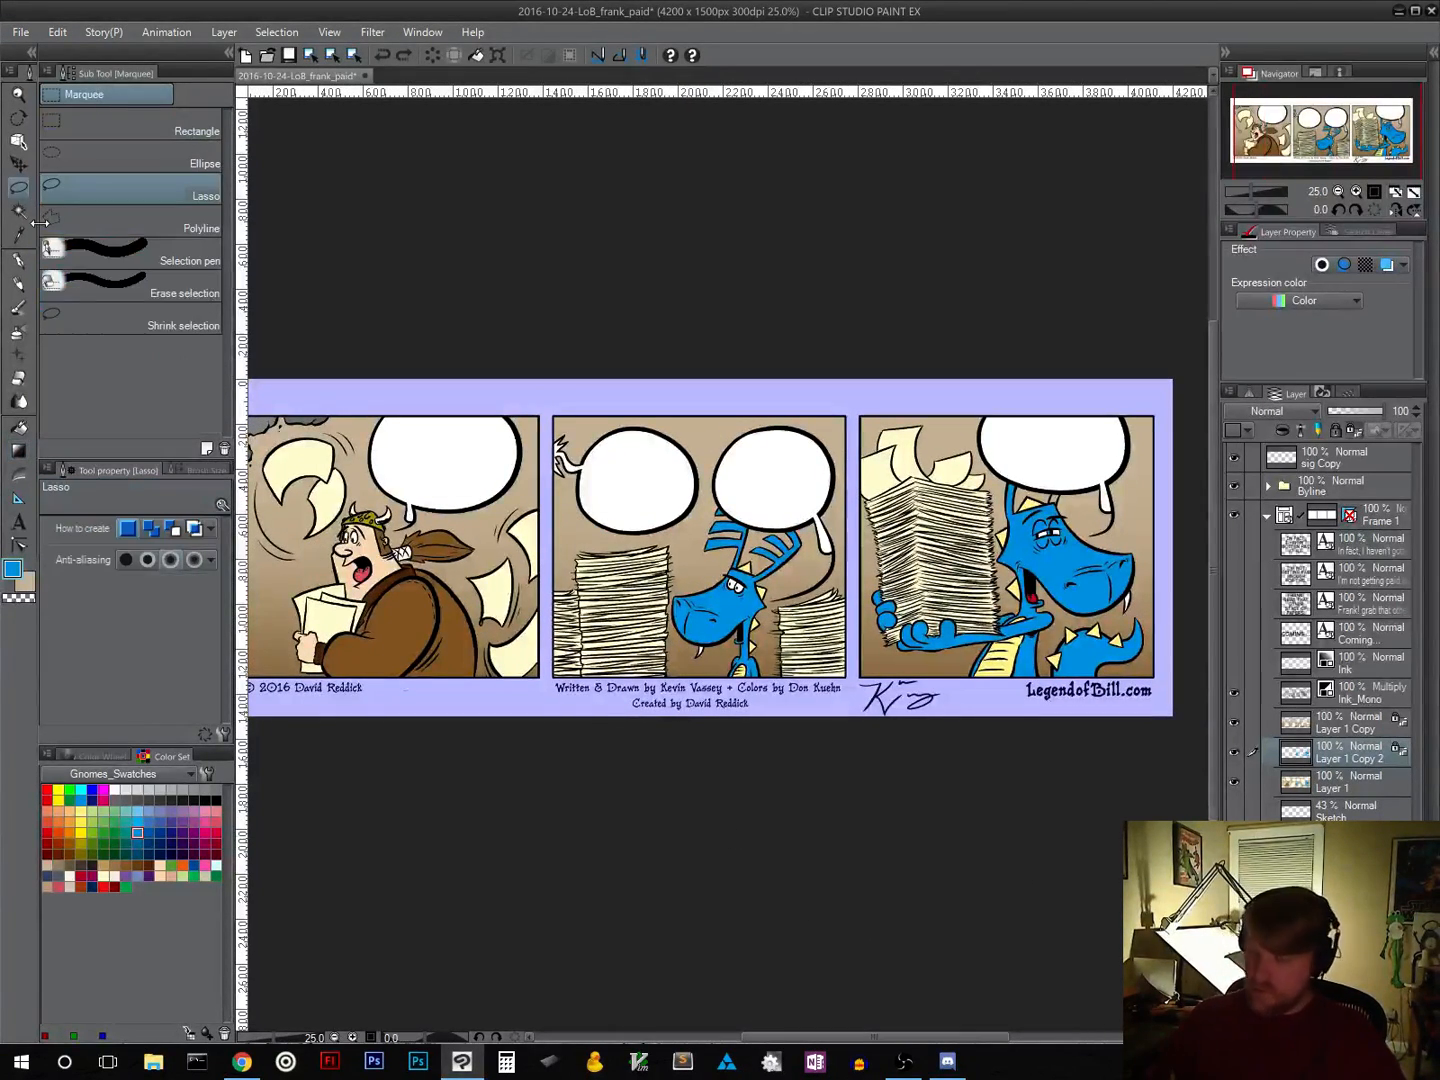
{"action": "mouse_move", "coordinate": [620, 716]}
{"action": "left_mouse_down"}
{"action": "mouse_move", "coordinate": [848, 589]}
{"action": "mouse_move", "coordinate": [613, 555]}
{"action": "mouse_move", "coordinate": [607, 613]}
{"action": "left_mouse_up"}
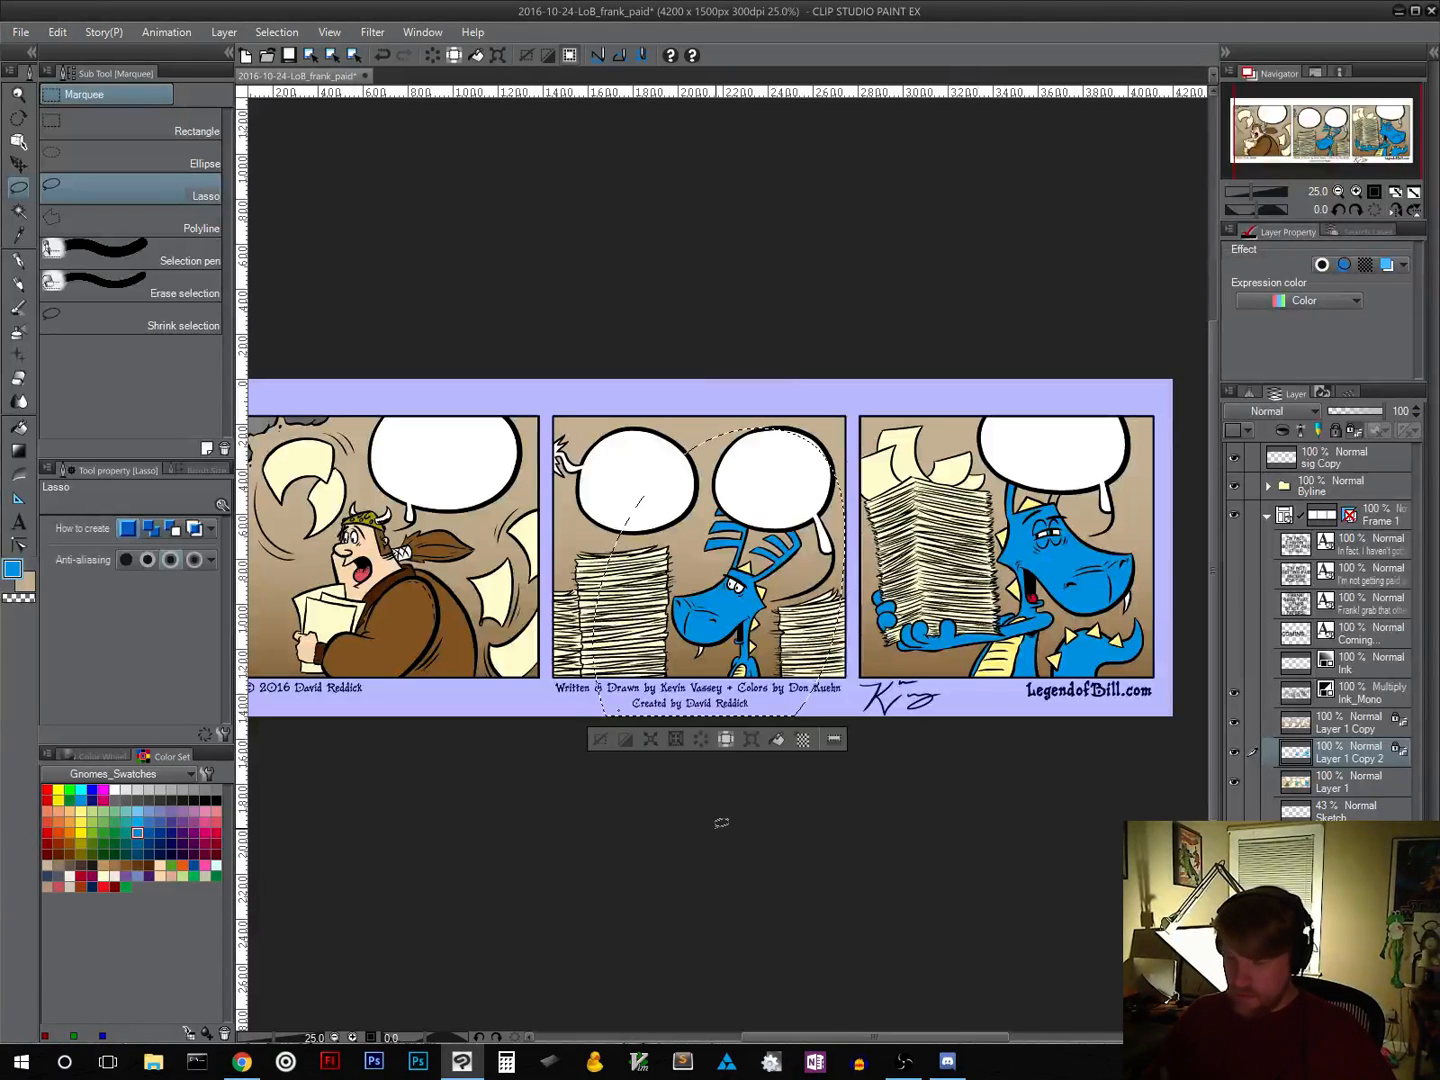
{"action": "left_click", "coordinate": [19, 450]}
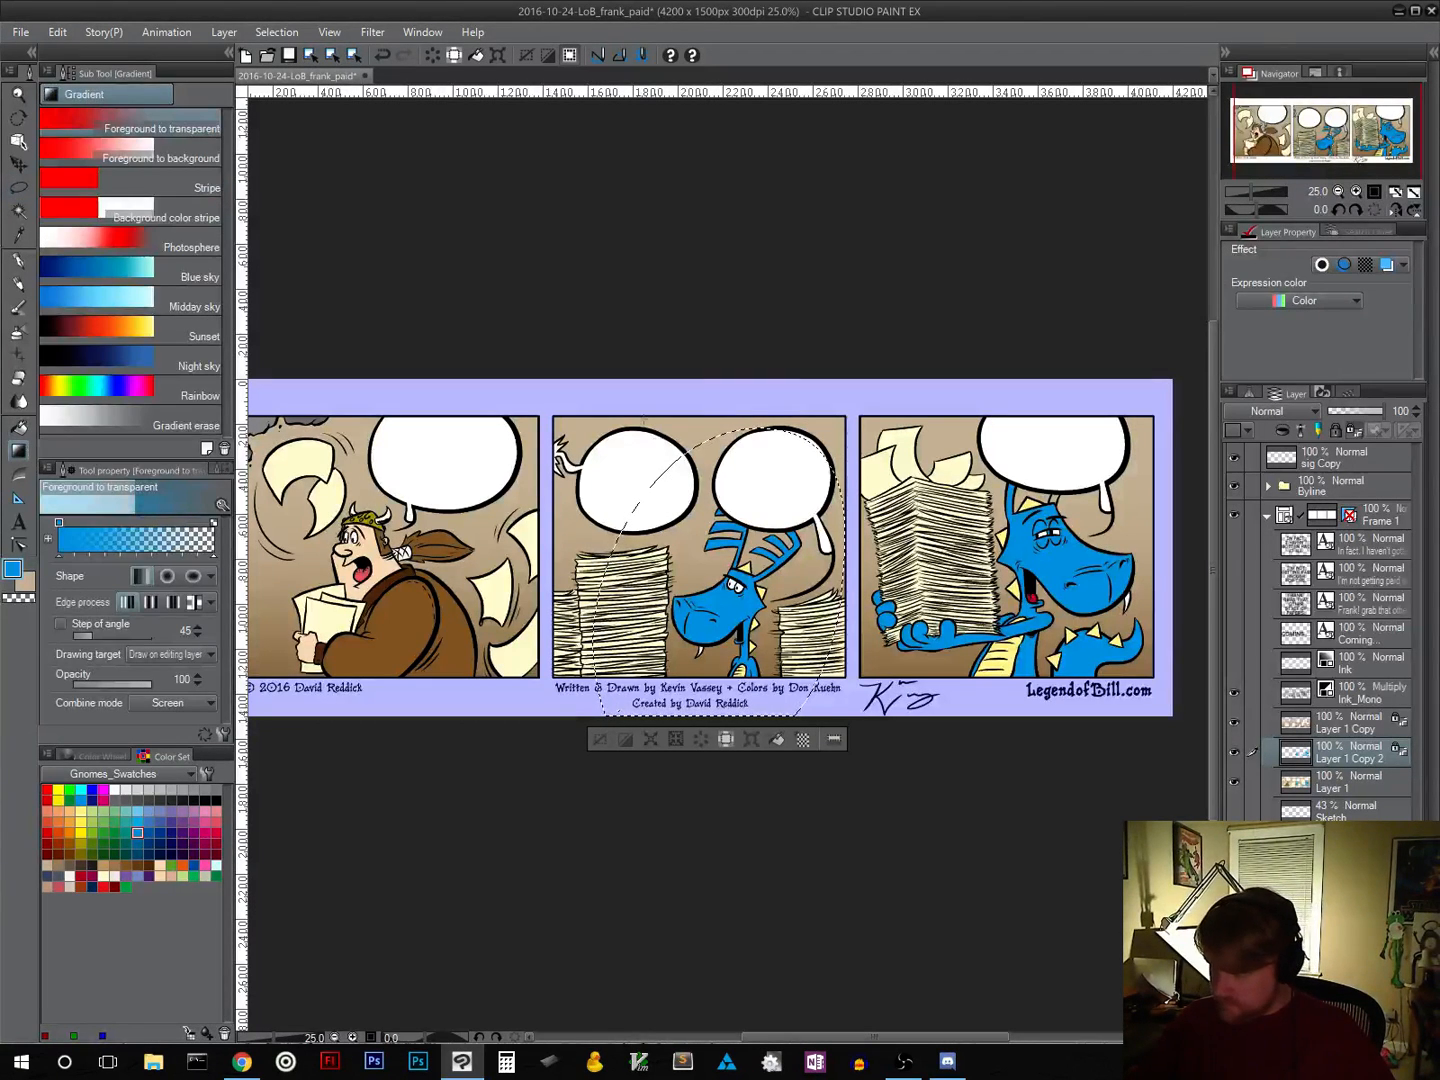
{"action": "left_click_drag", "start_coordinate": [636, 415], "coordinate": [741, 647]}
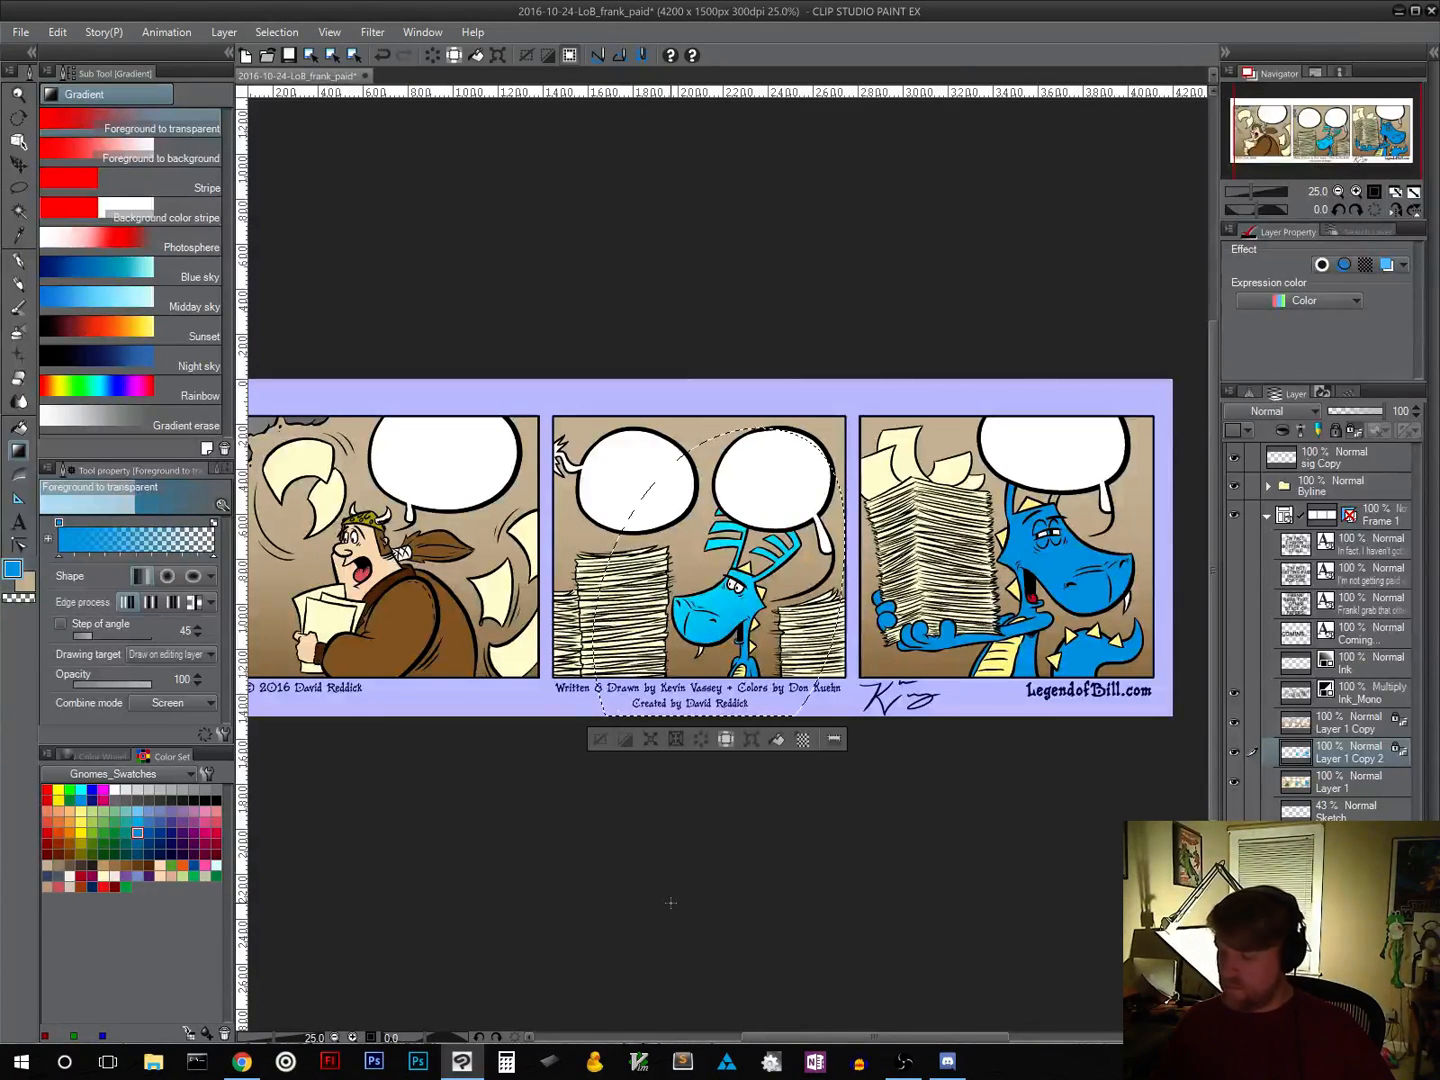
{"action": "key", "text": "ctrl+d"}
Step: Lasso the third panel, apply a diagonal Screen gradient to its dragon from the upper left, and deselect
{"action": "left_click_drag", "start_coordinate": [912, 786], "coordinate": [680, 829]}
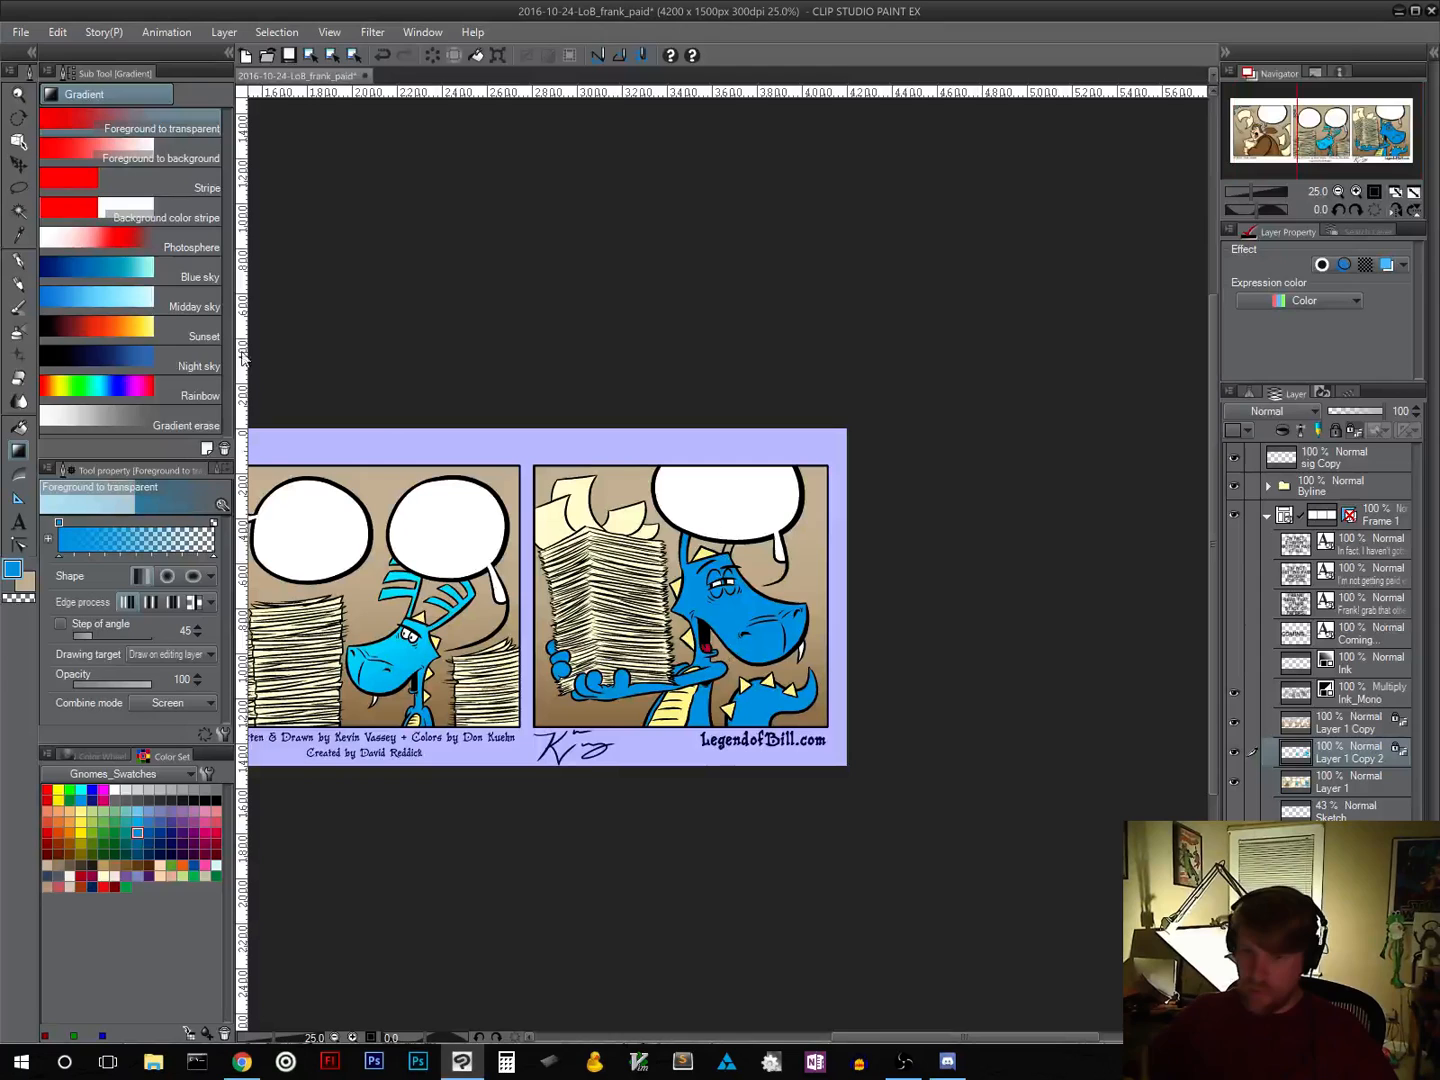
{"action": "left_click", "coordinate": [18, 187]}
{"action": "mouse_move", "coordinate": [572, 435]}
{"action": "left_mouse_down"}
{"action": "mouse_move", "coordinate": [540, 757]}
{"action": "mouse_move", "coordinate": [716, 824]}
{"action": "mouse_move", "coordinate": [935, 674]}
{"action": "mouse_move", "coordinate": [904, 414]}
{"action": "mouse_move", "coordinate": [637, 366]}
{"action": "left_mouse_up"}
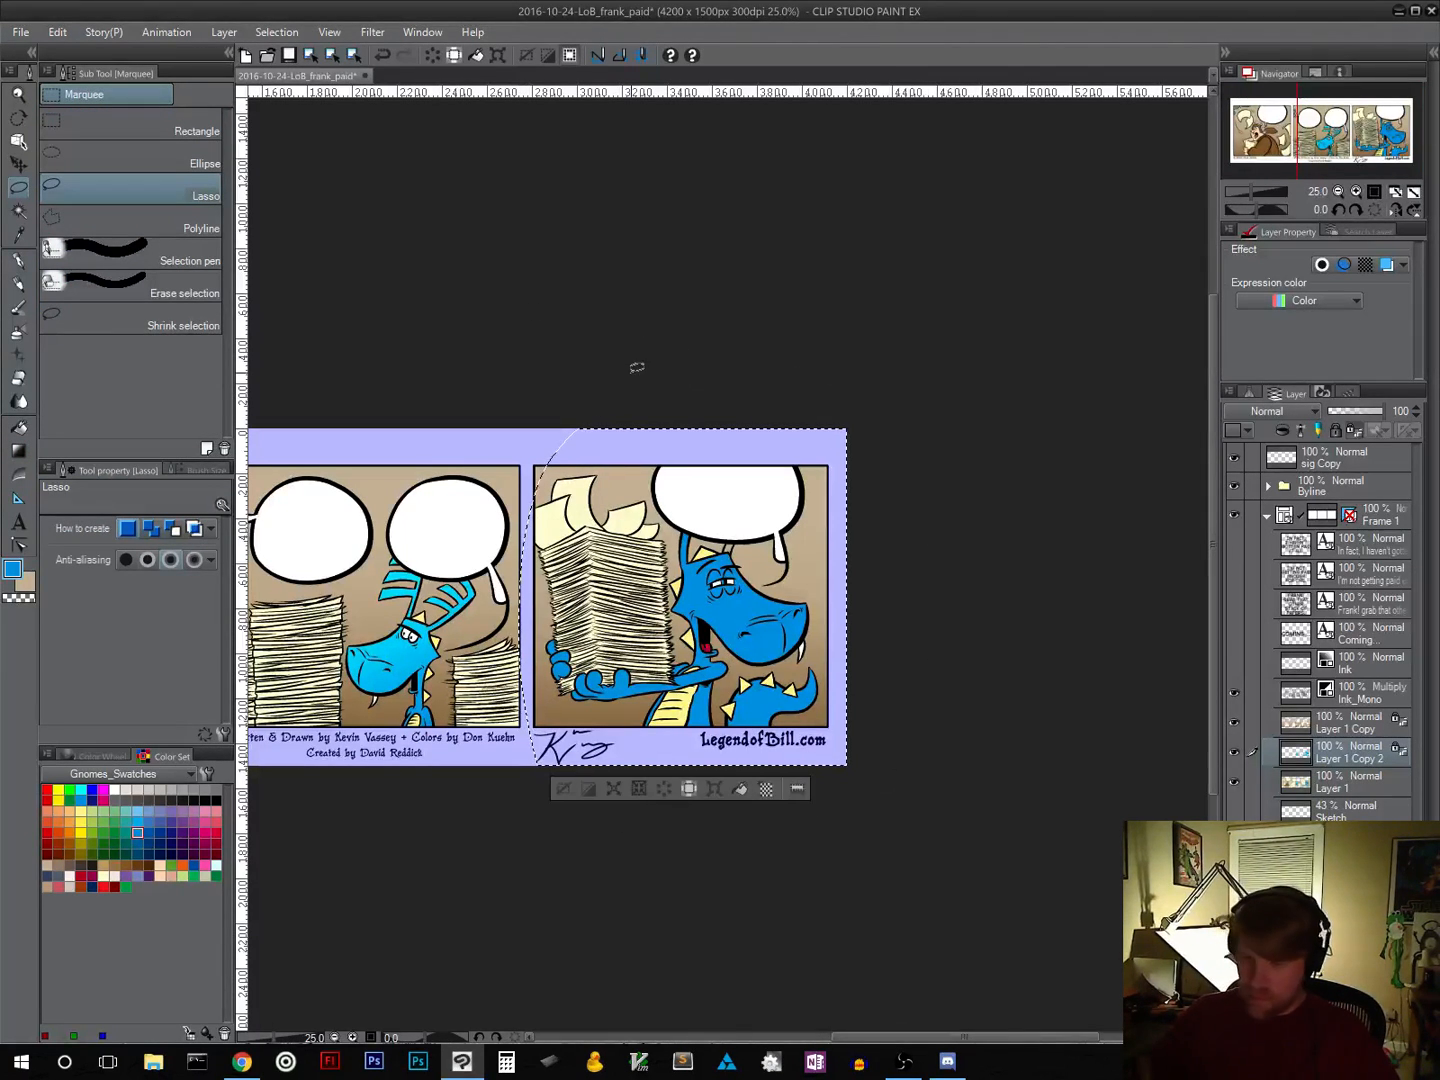
{"action": "left_click", "coordinate": [20, 449]}
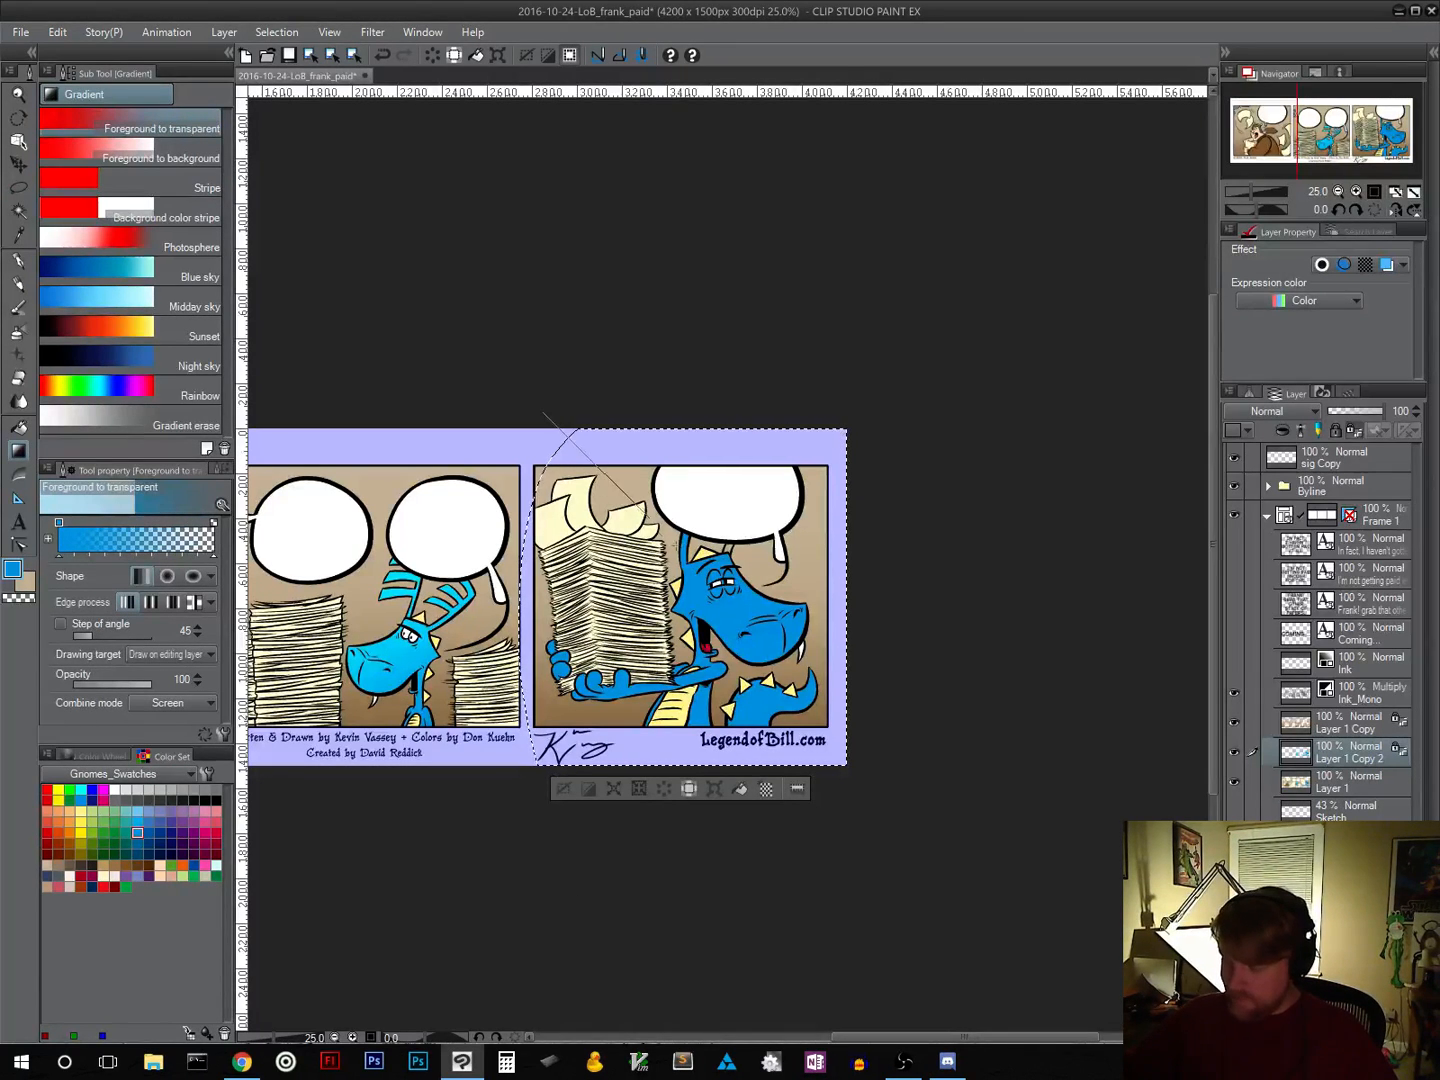
{"action": "left_click_drag", "start_coordinate": [677, 546], "coordinate": [726, 619]}
{"action": "left_click_drag", "start_coordinate": [612, 488], "coordinate": [717, 652]}
{"action": "left_click_drag", "start_coordinate": [634, 474], "coordinate": [704, 616]}
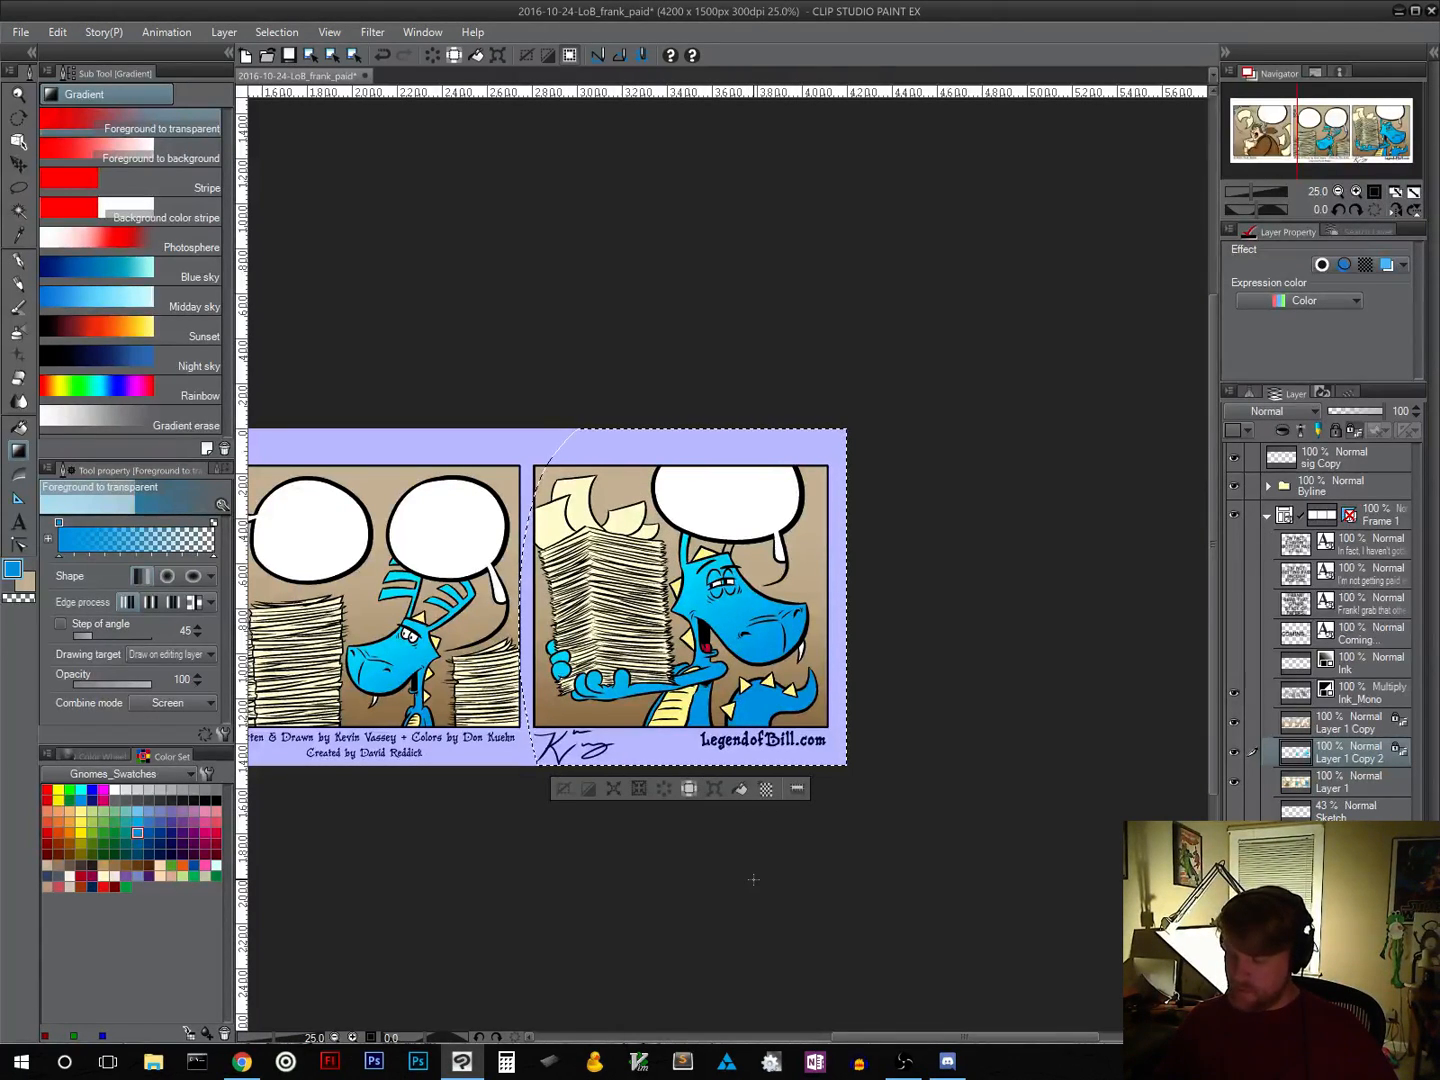
{"action": "left_click", "coordinate": [563, 789]}
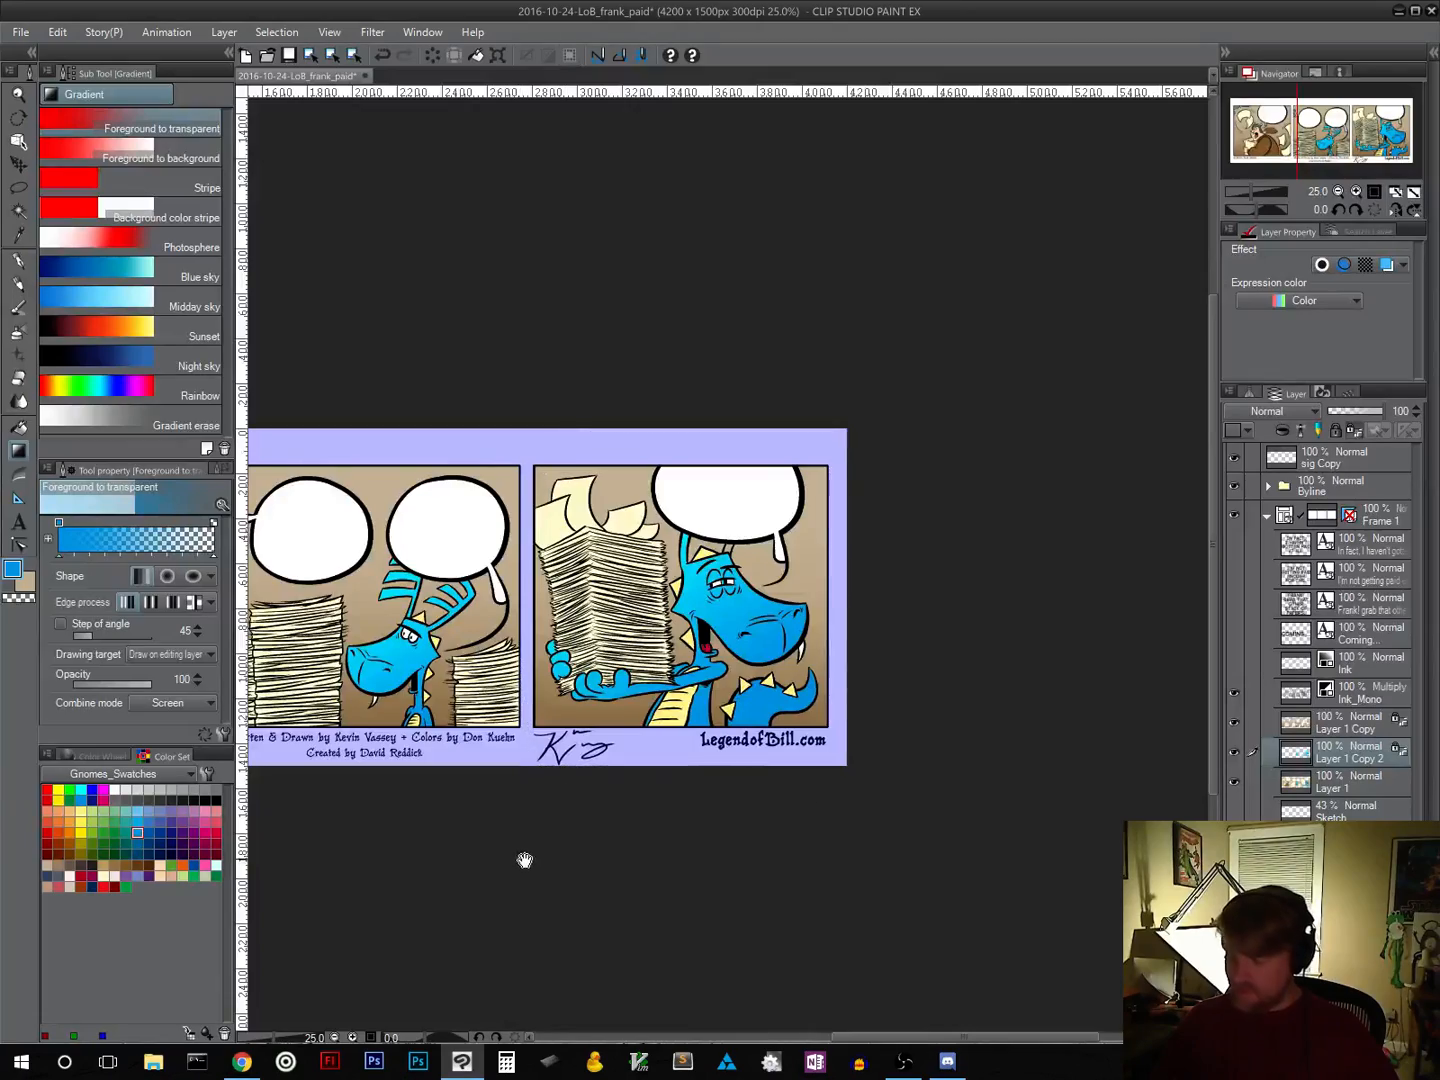
Step: Save the comic strip file with the finished dragon gradients
{"action": "left_click_drag", "start_coordinate": [525, 858], "coordinate": [876, 815]}
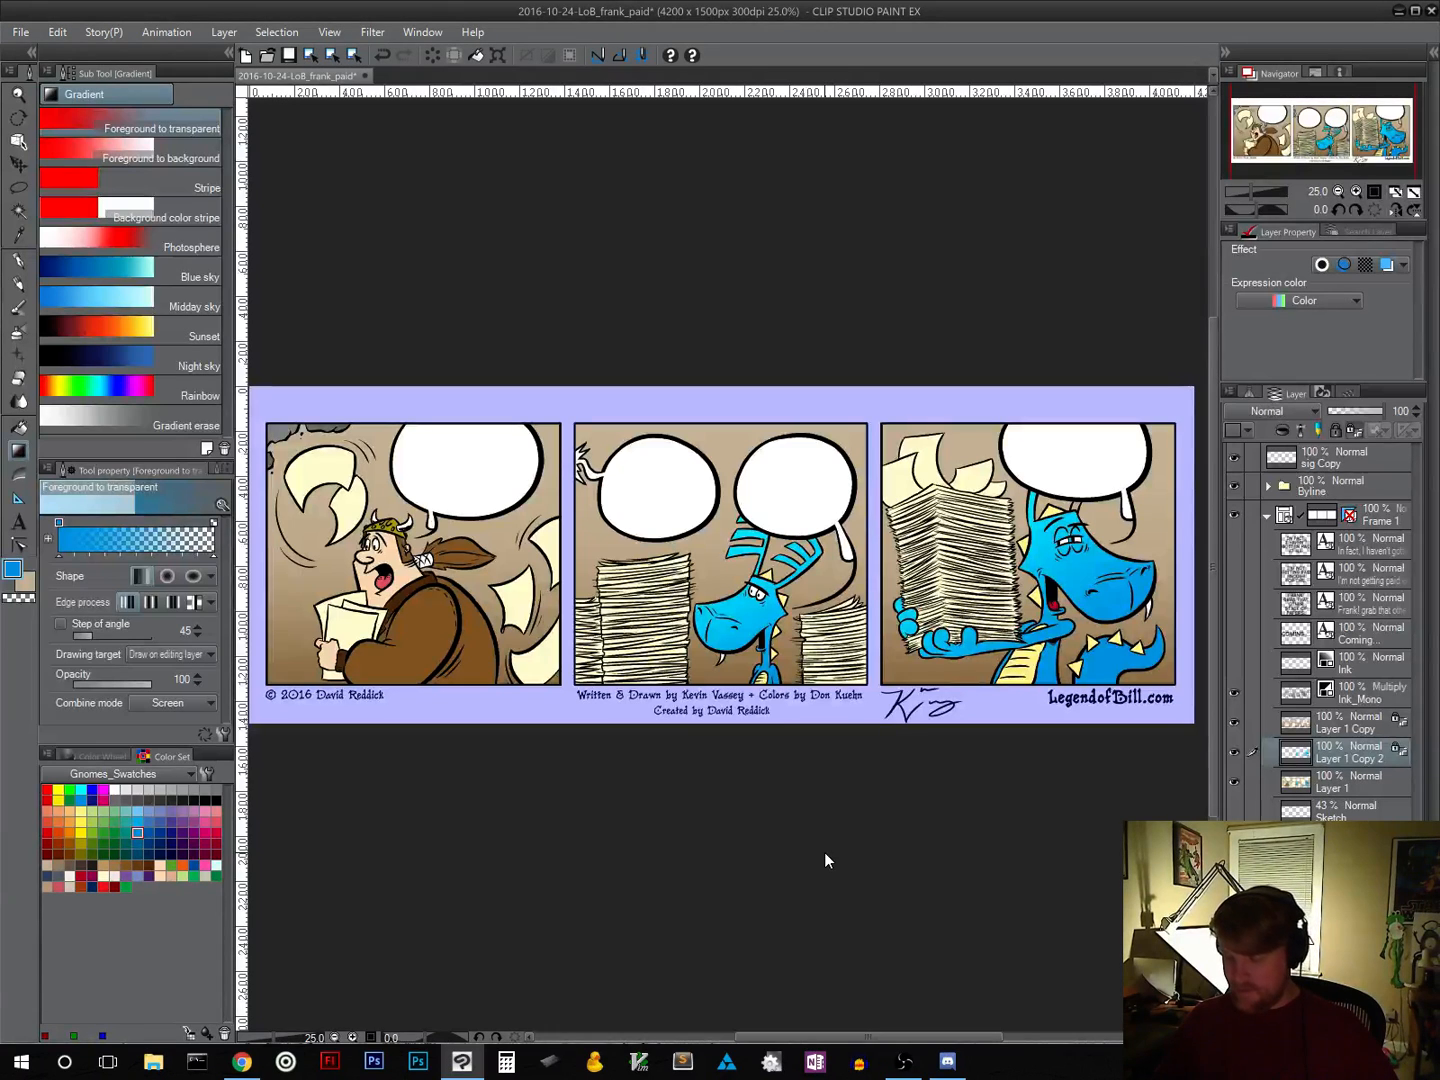
{"action": "key", "text": "ctrl+s"}
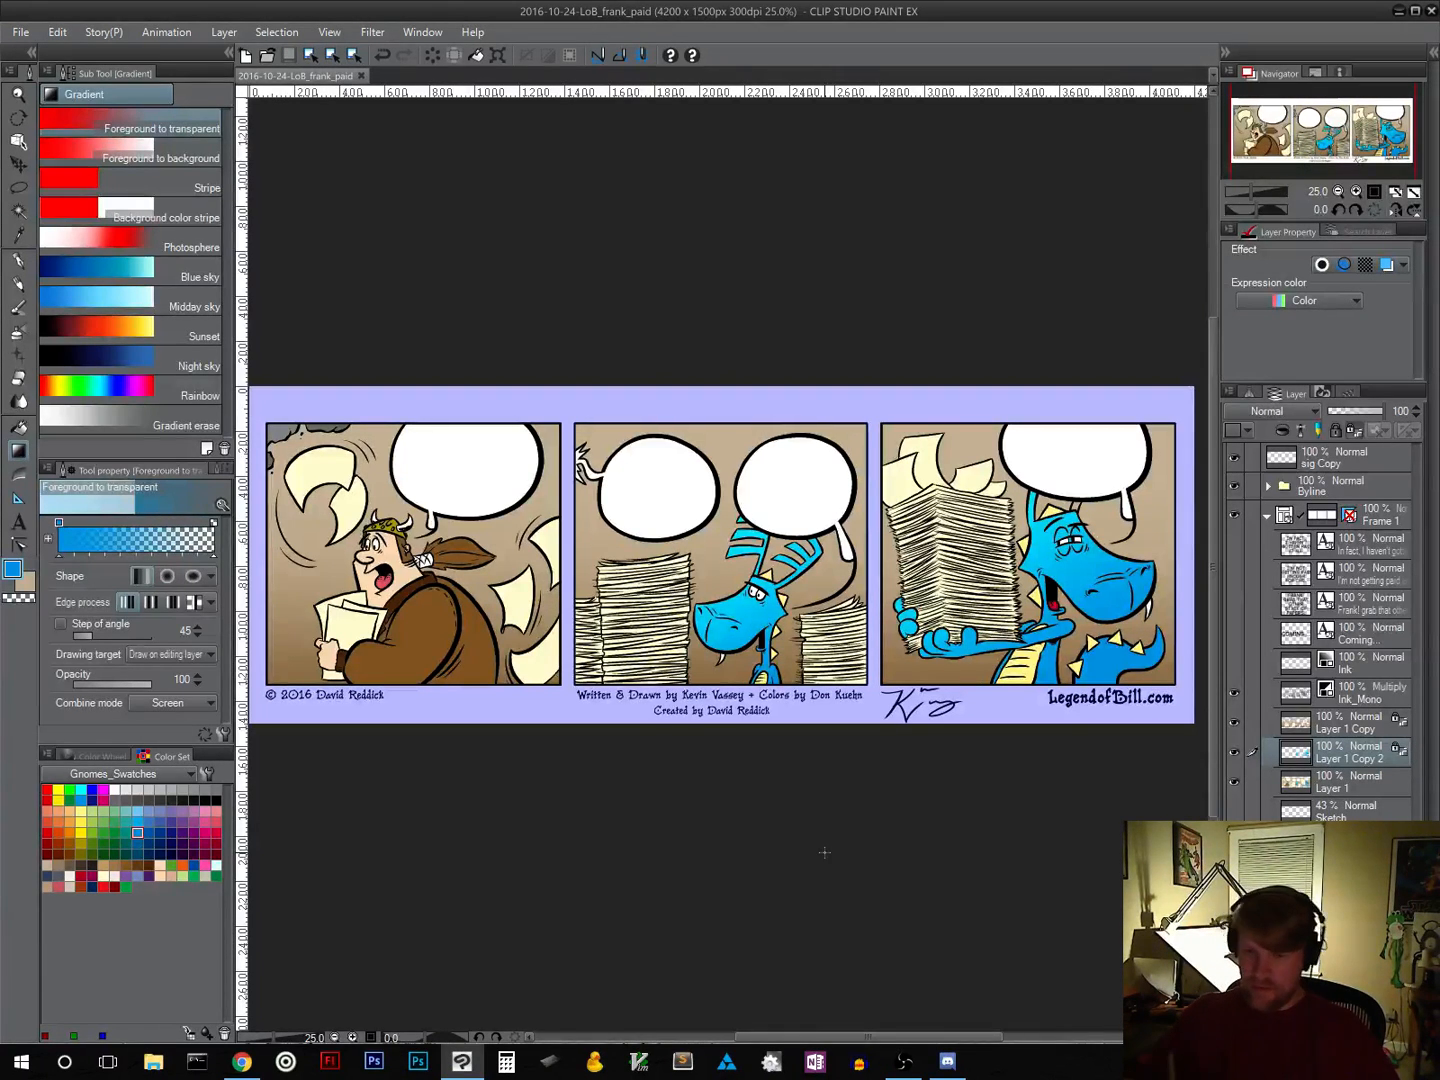
Step: Auto-select the man's brown clothing and hair on Layer 1 and sample that brown as the gradient's foreground colour
{"action": "key", "text": "w"}
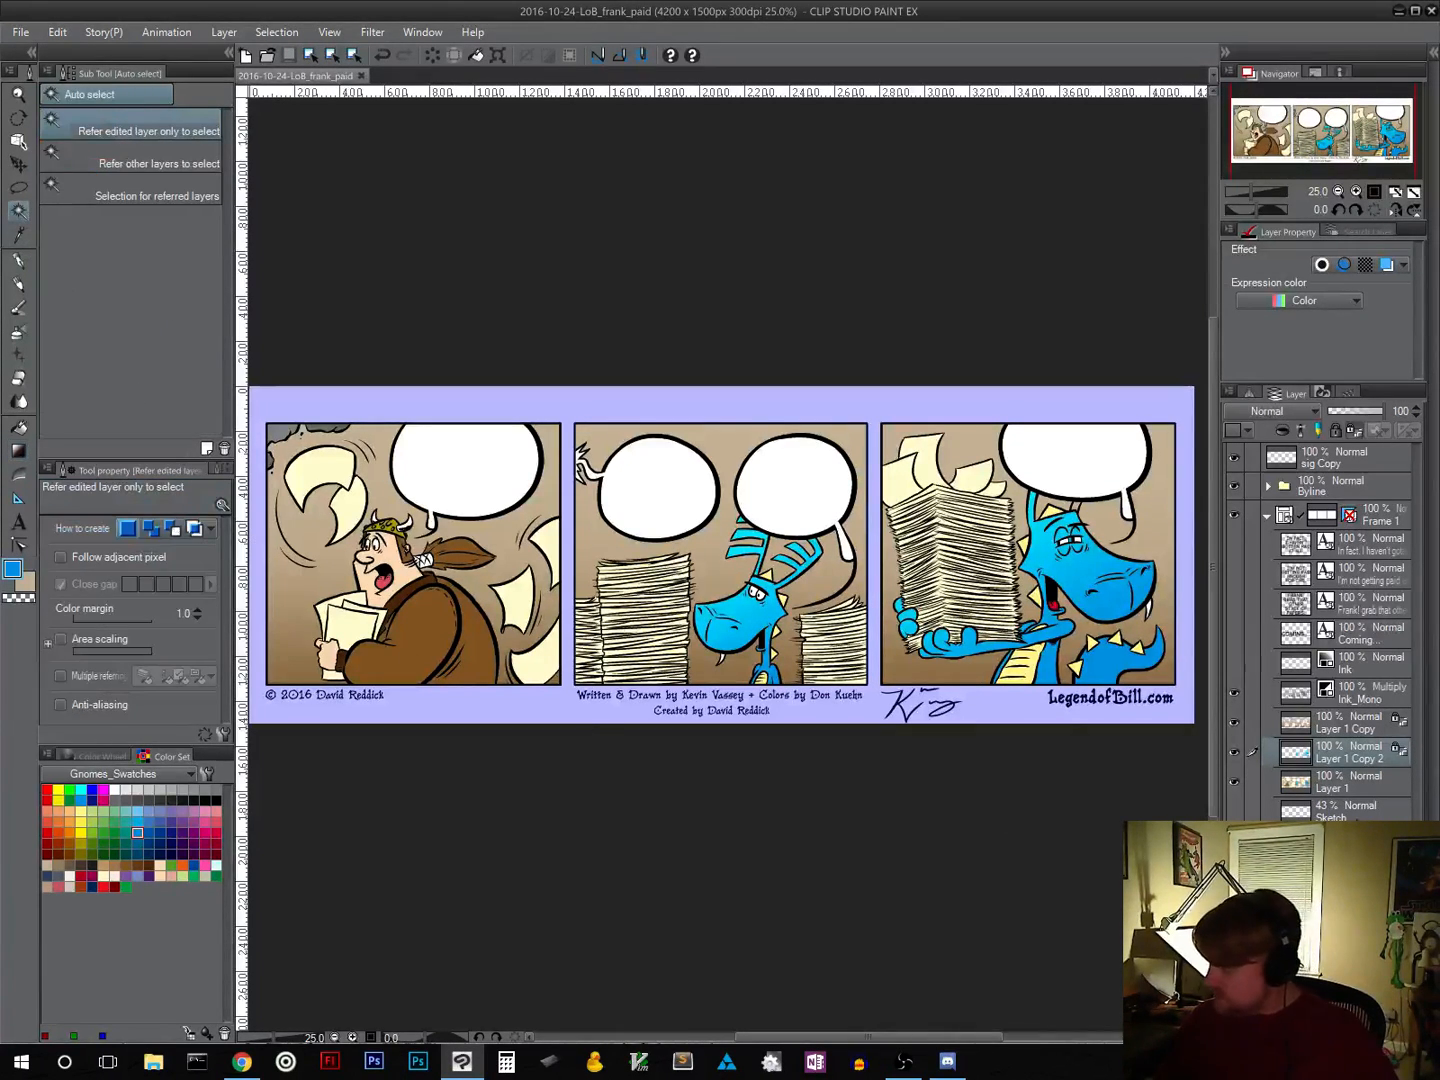
{"action": "left_click", "coordinate": [1363, 787]}
{"action": "left_click", "coordinate": [420, 612]}
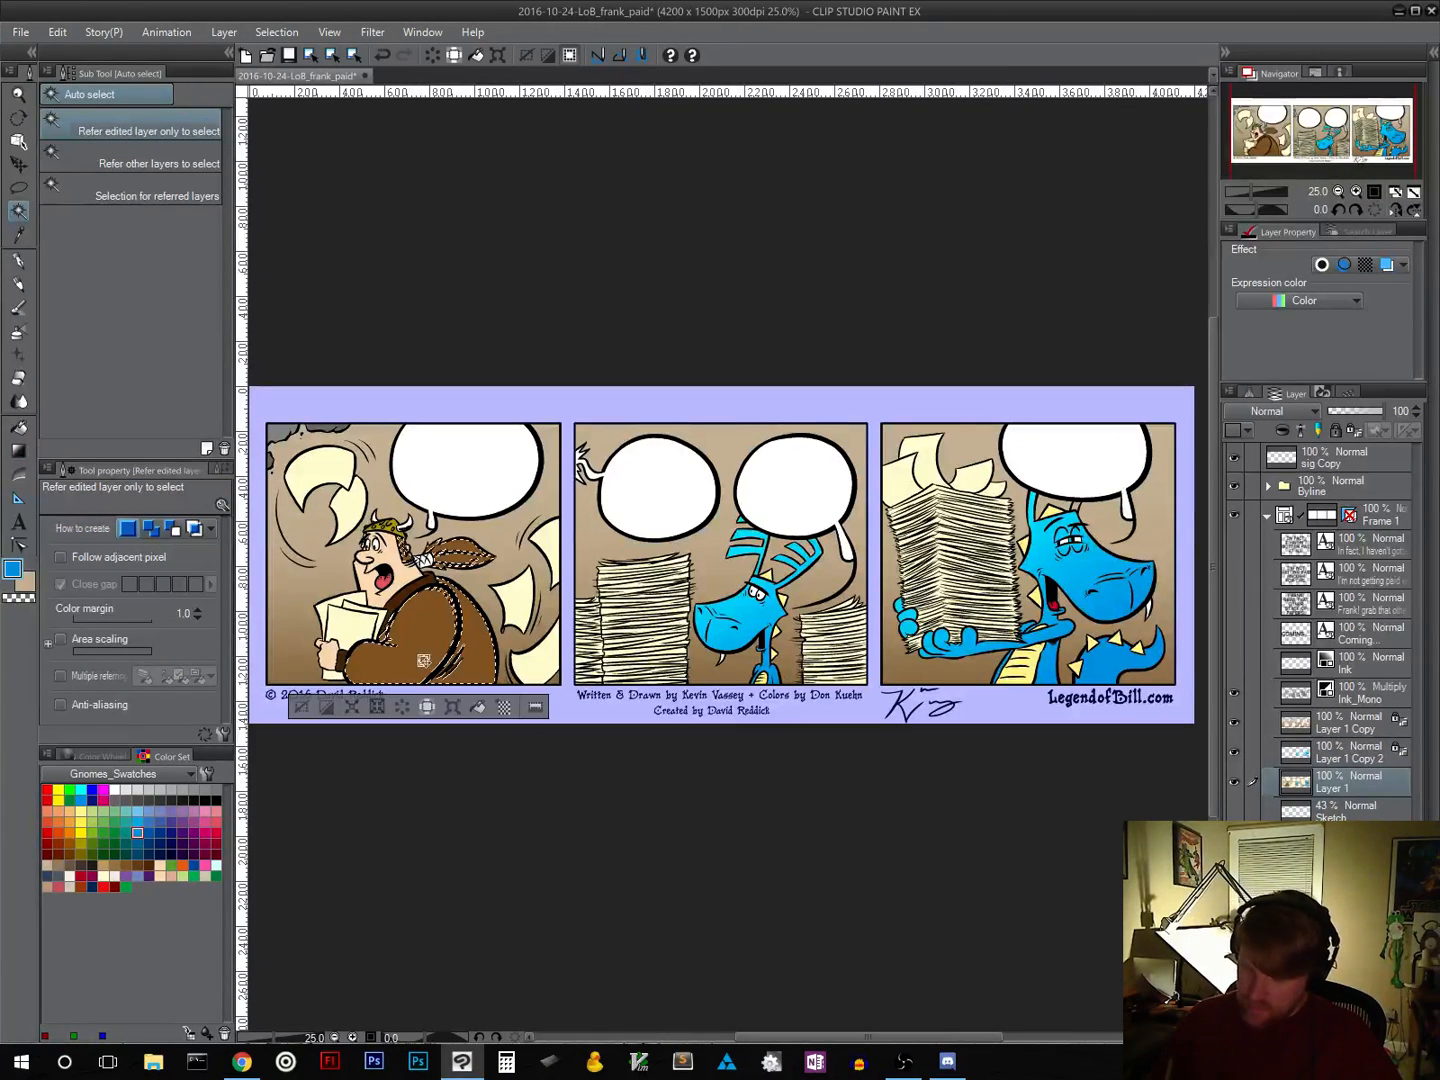
{"action": "scroll", "coordinate": [734, 820], "scroll_direction": "left", "scroll_amount": 3}
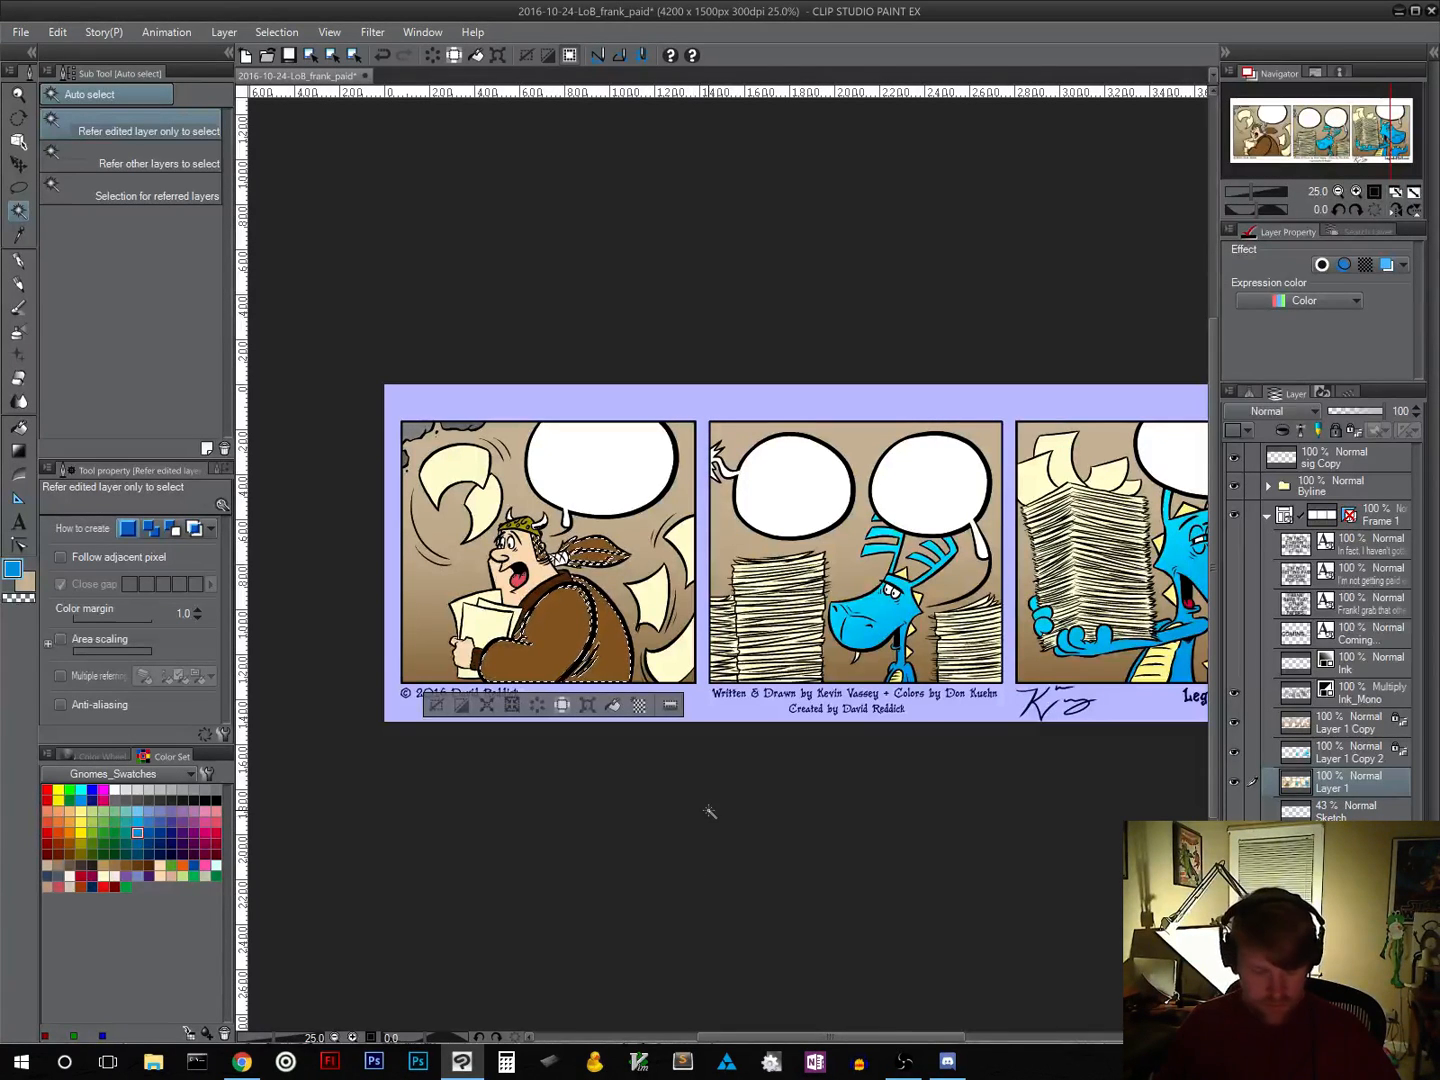
{"action": "key", "text": "m"}
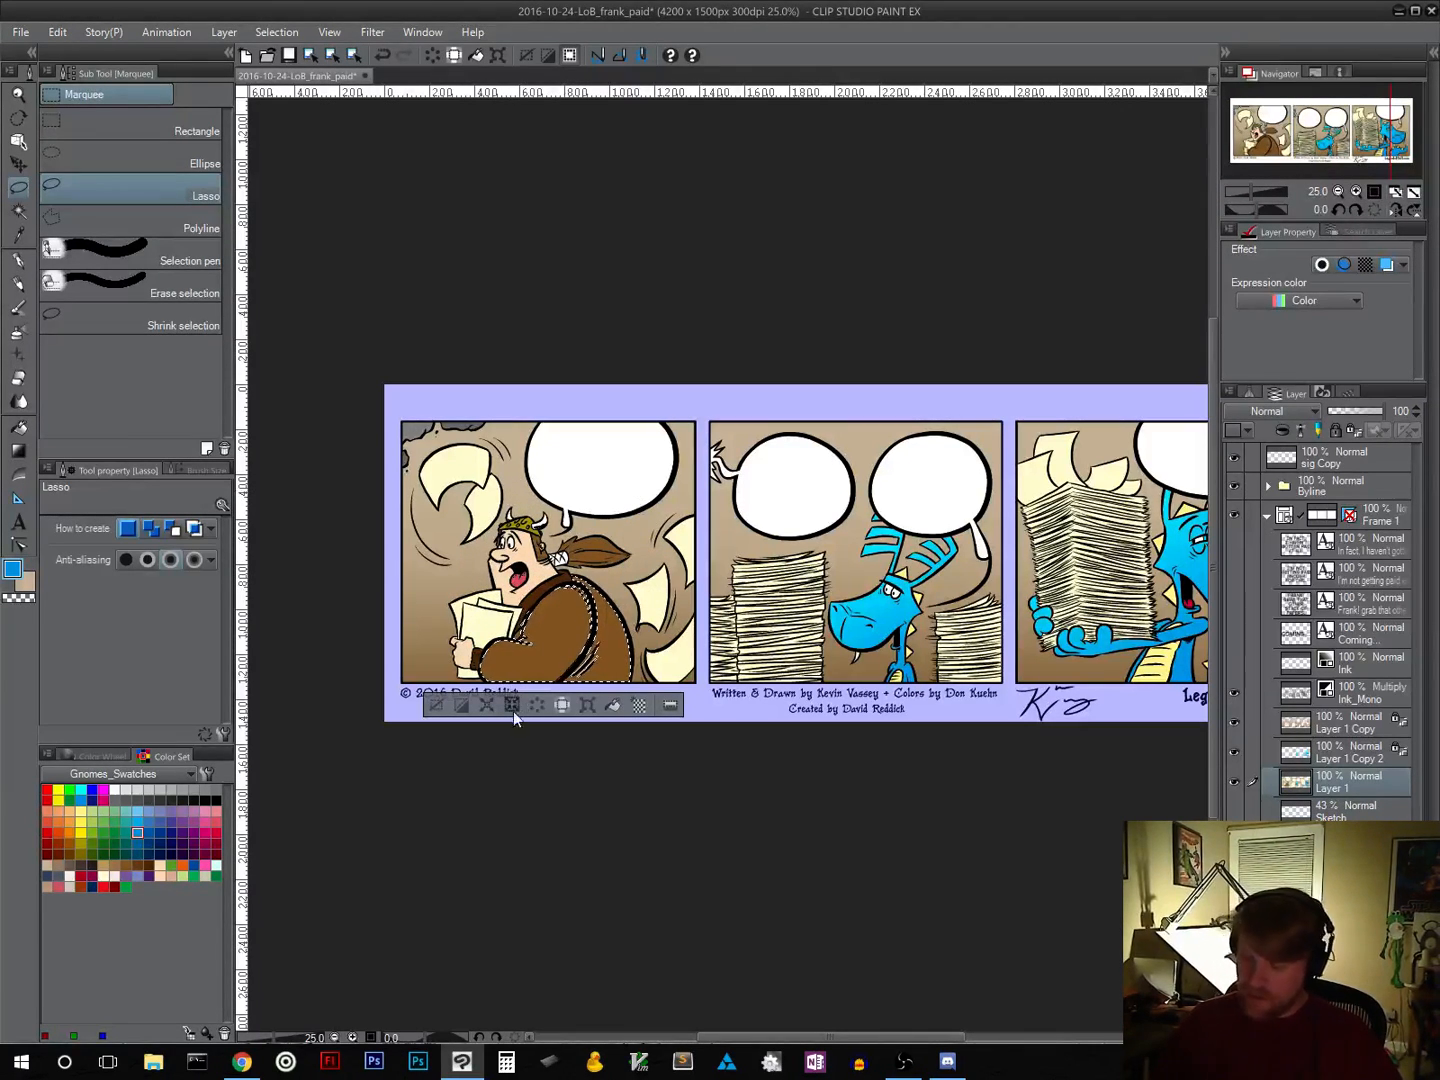
{"action": "left_click", "coordinate": [18, 450]}
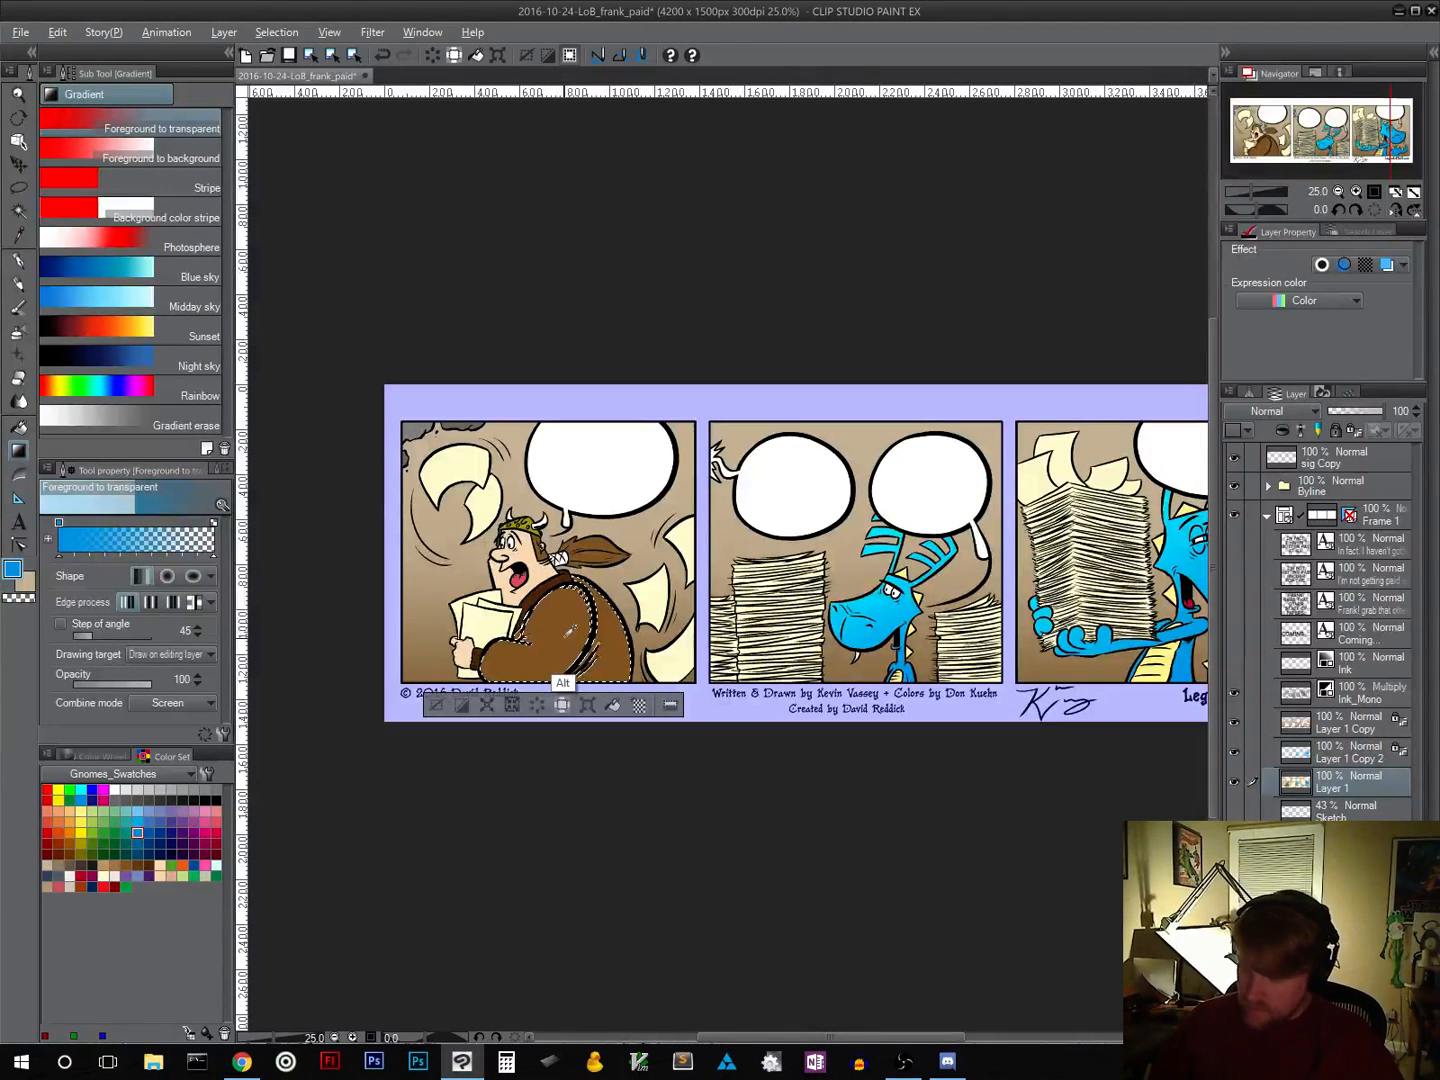
{"action": "left_click", "coordinate": [570, 630], "text": "alt"}
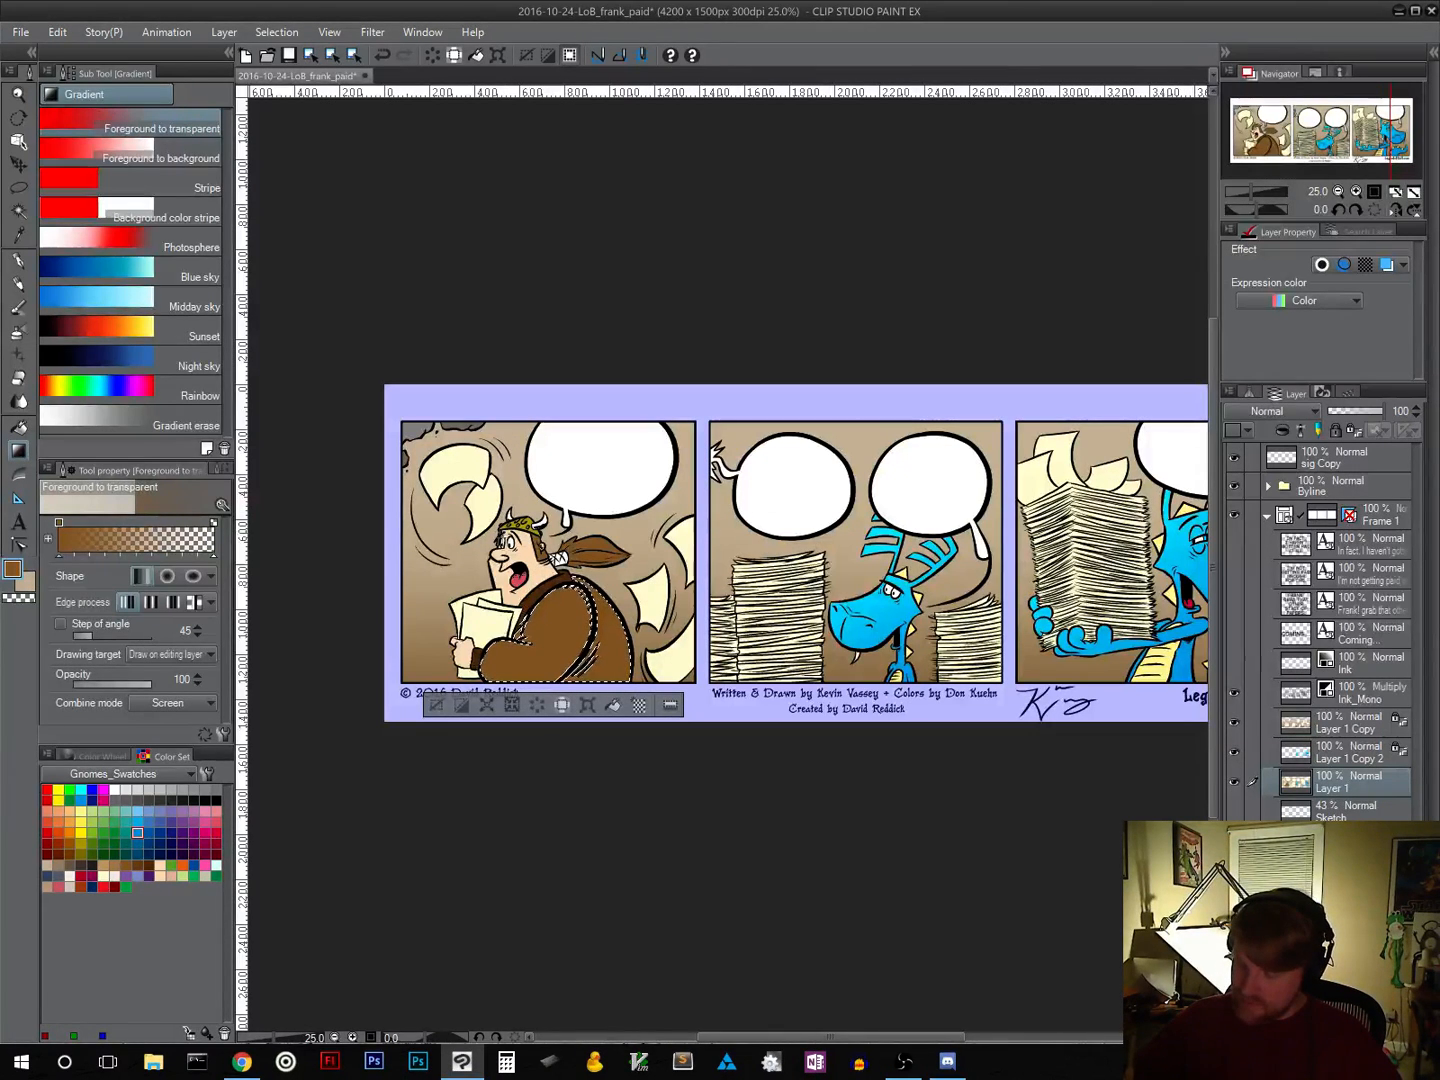
Step: Clear the selection and auto-select the man's brown areas on Layer 1 again
{"action": "left_click", "coordinate": [436, 706]}
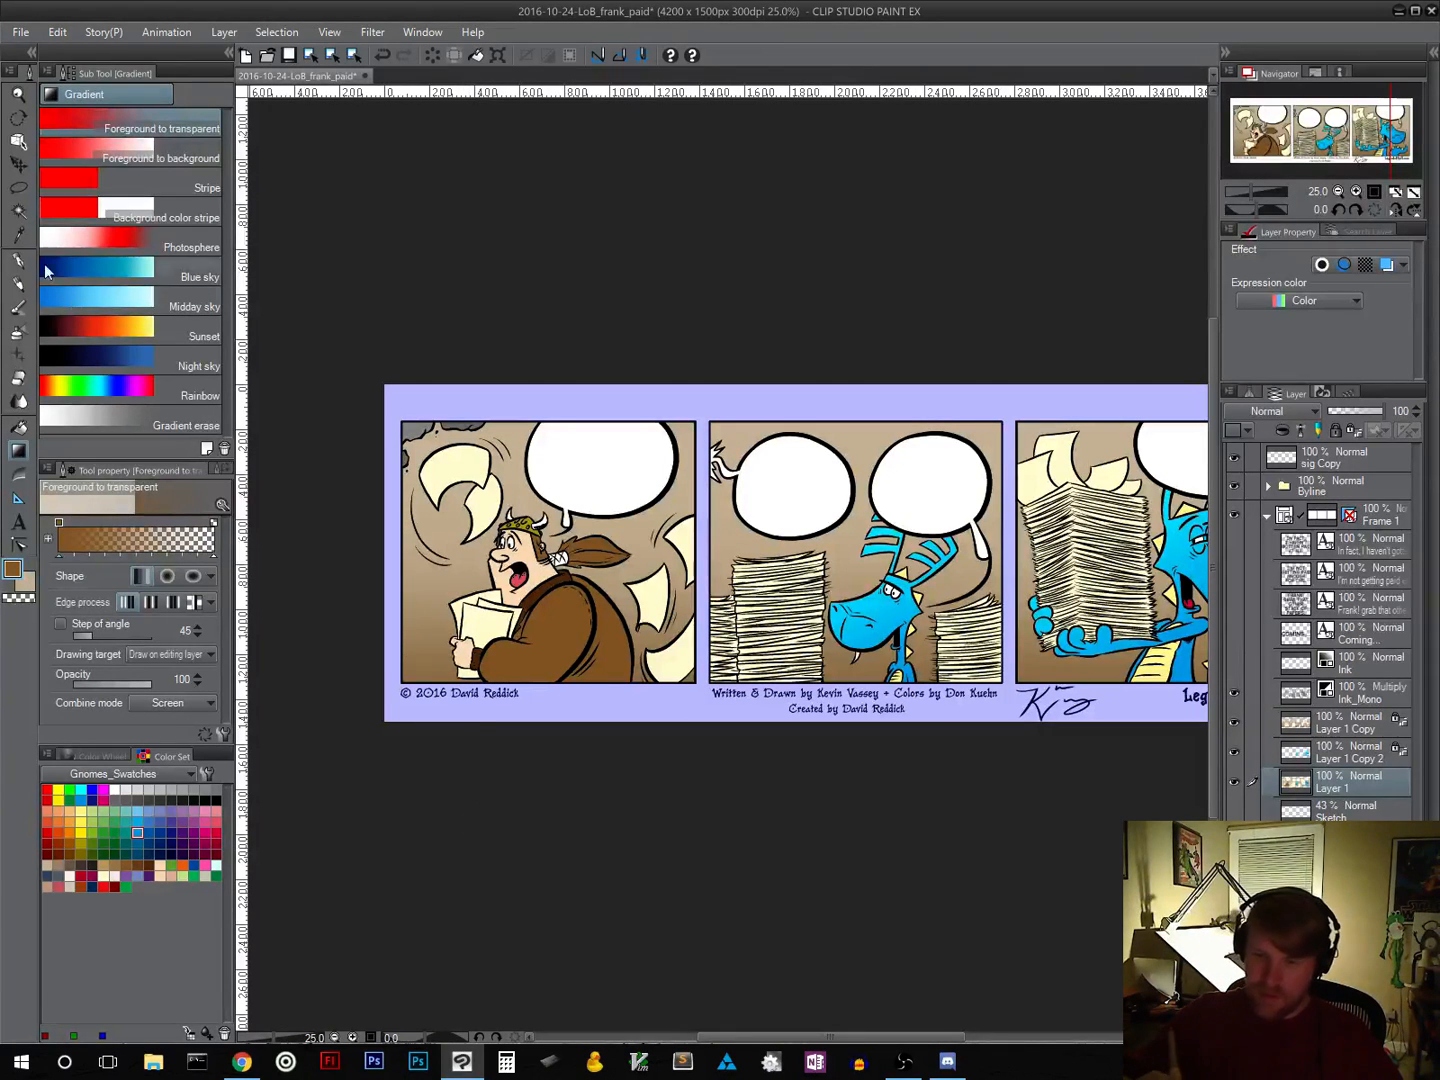
{"action": "left_click", "coordinate": [23, 212]}
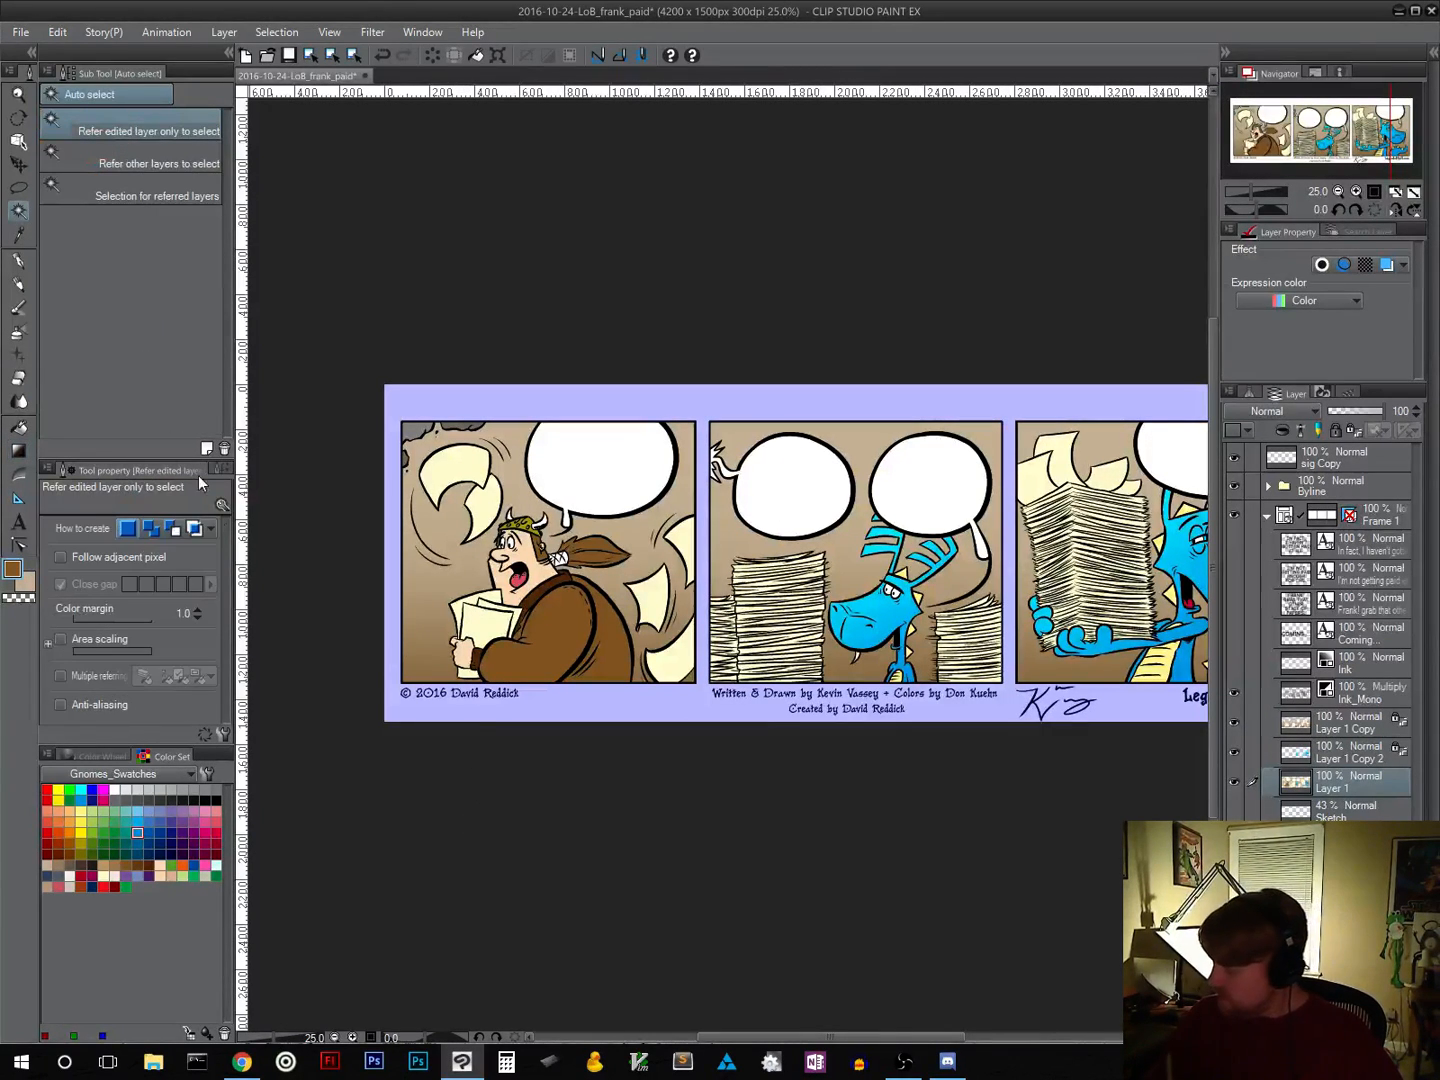
{"action": "left_click", "coordinate": [561, 635]}
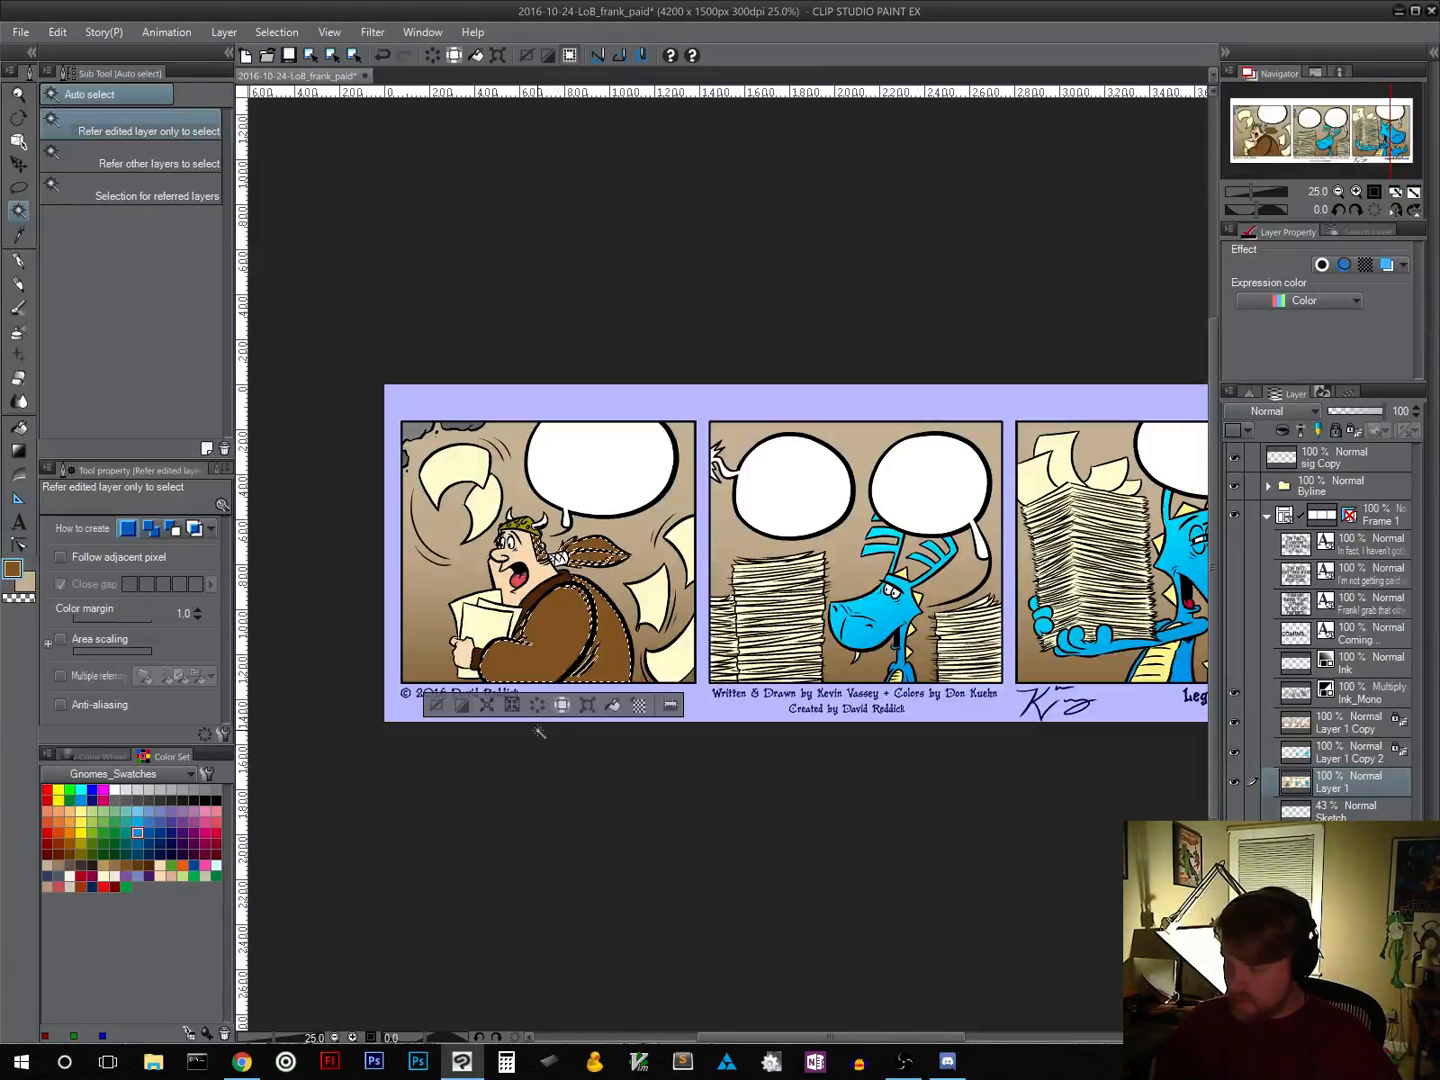
{"action": "key", "text": "ctrl+c"}
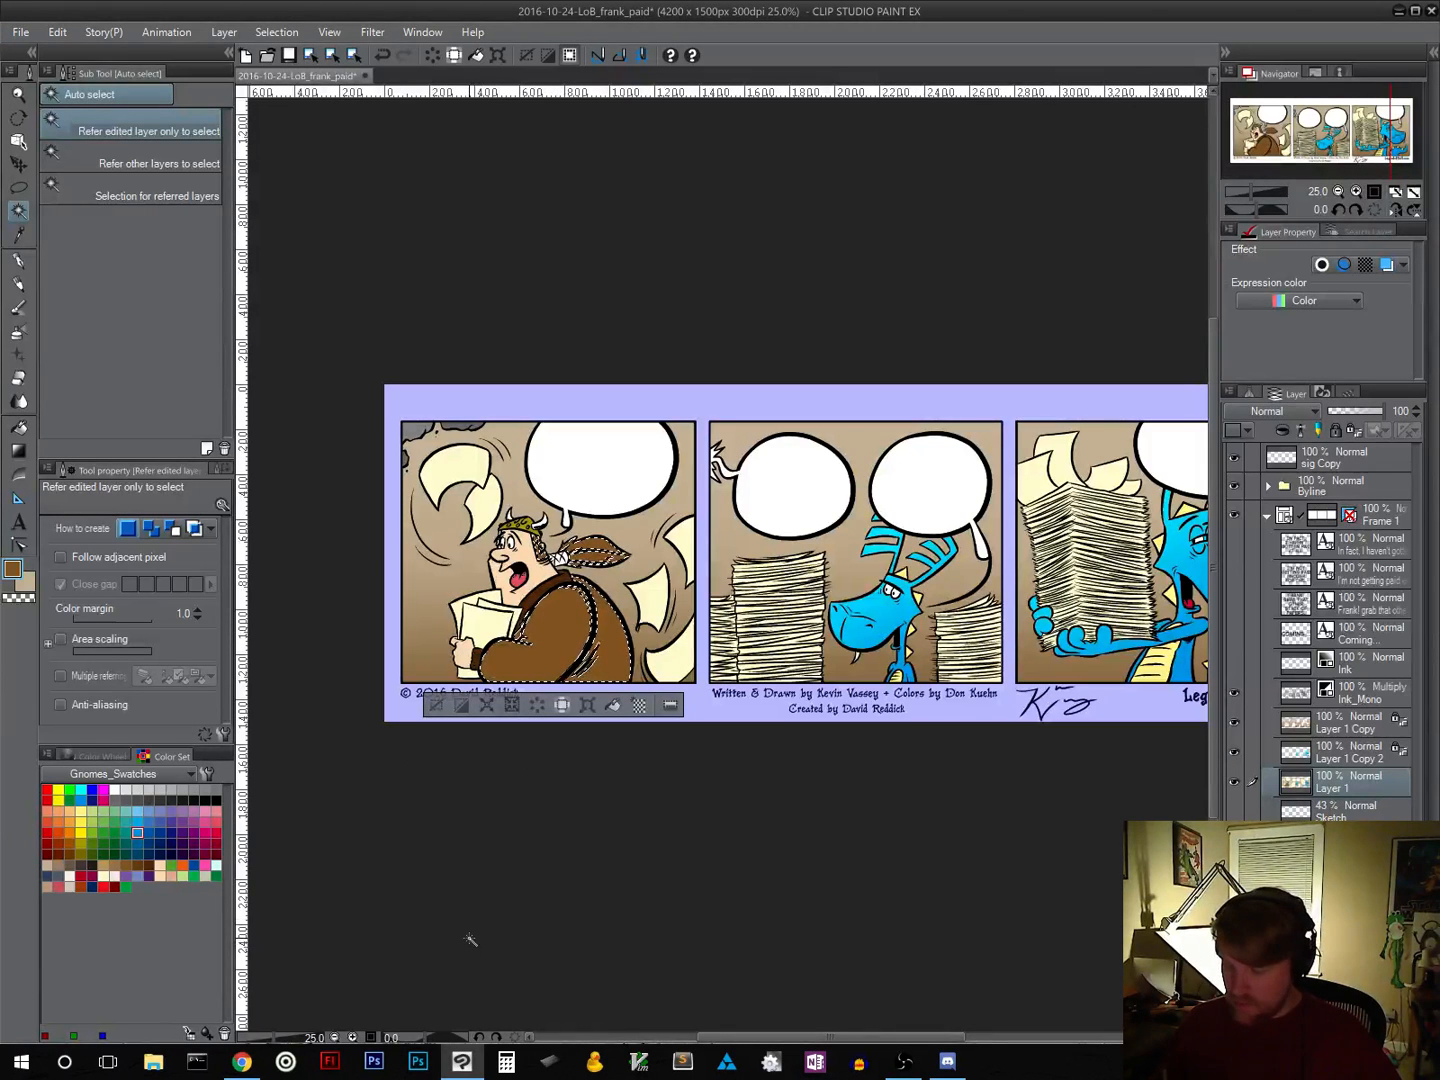
{"action": "key", "text": "ctrl+v"}
{"action": "key", "text": "ctrl+d"}
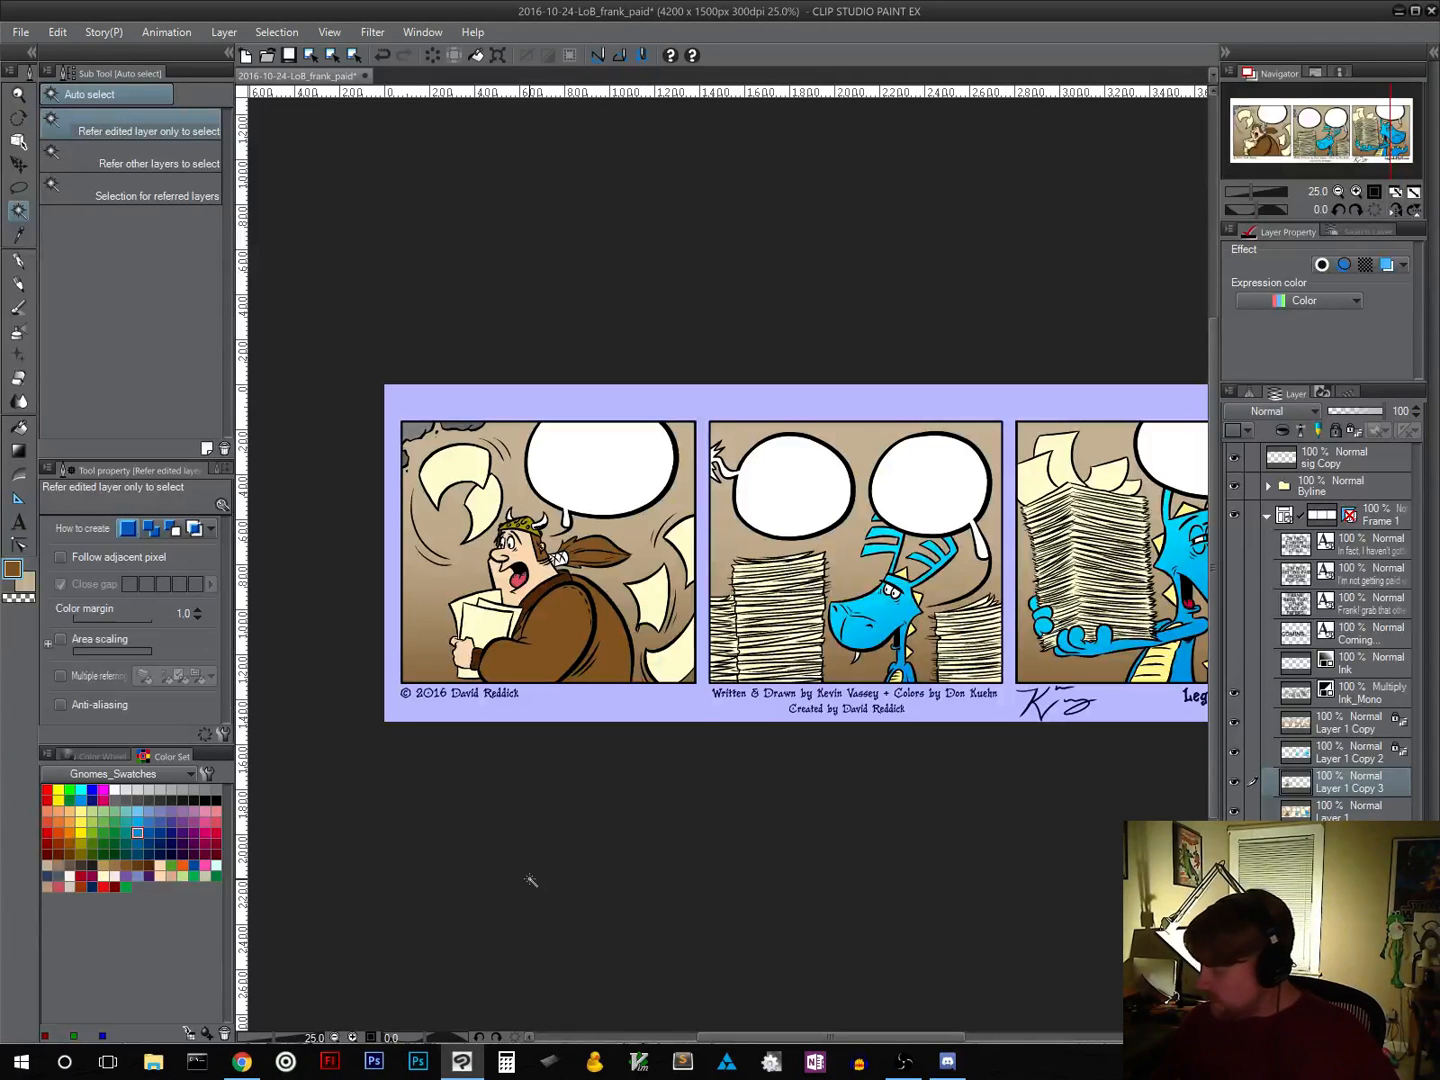
{"action": "key", "text": "ctrl+z"}
{"action": "key", "text": "ctrl+z"}
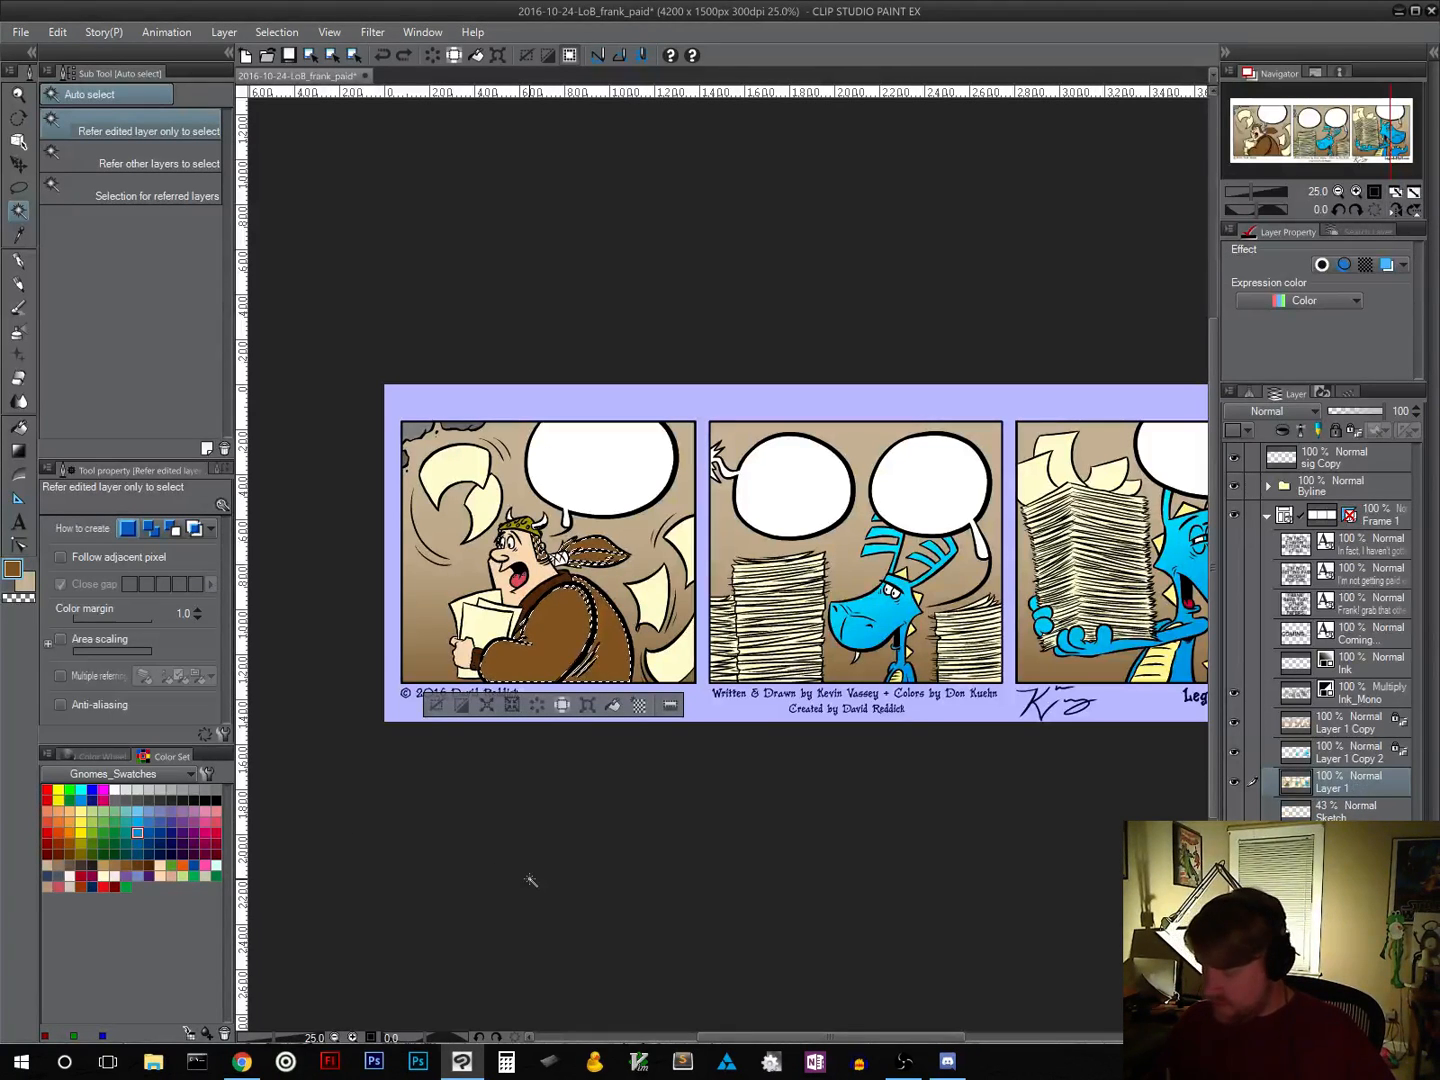
Step: Copy the selected brown areas onto their own layer, deselect, and lock that layer's transparent pixels
{"action": "left_click", "coordinate": [18, 190]}
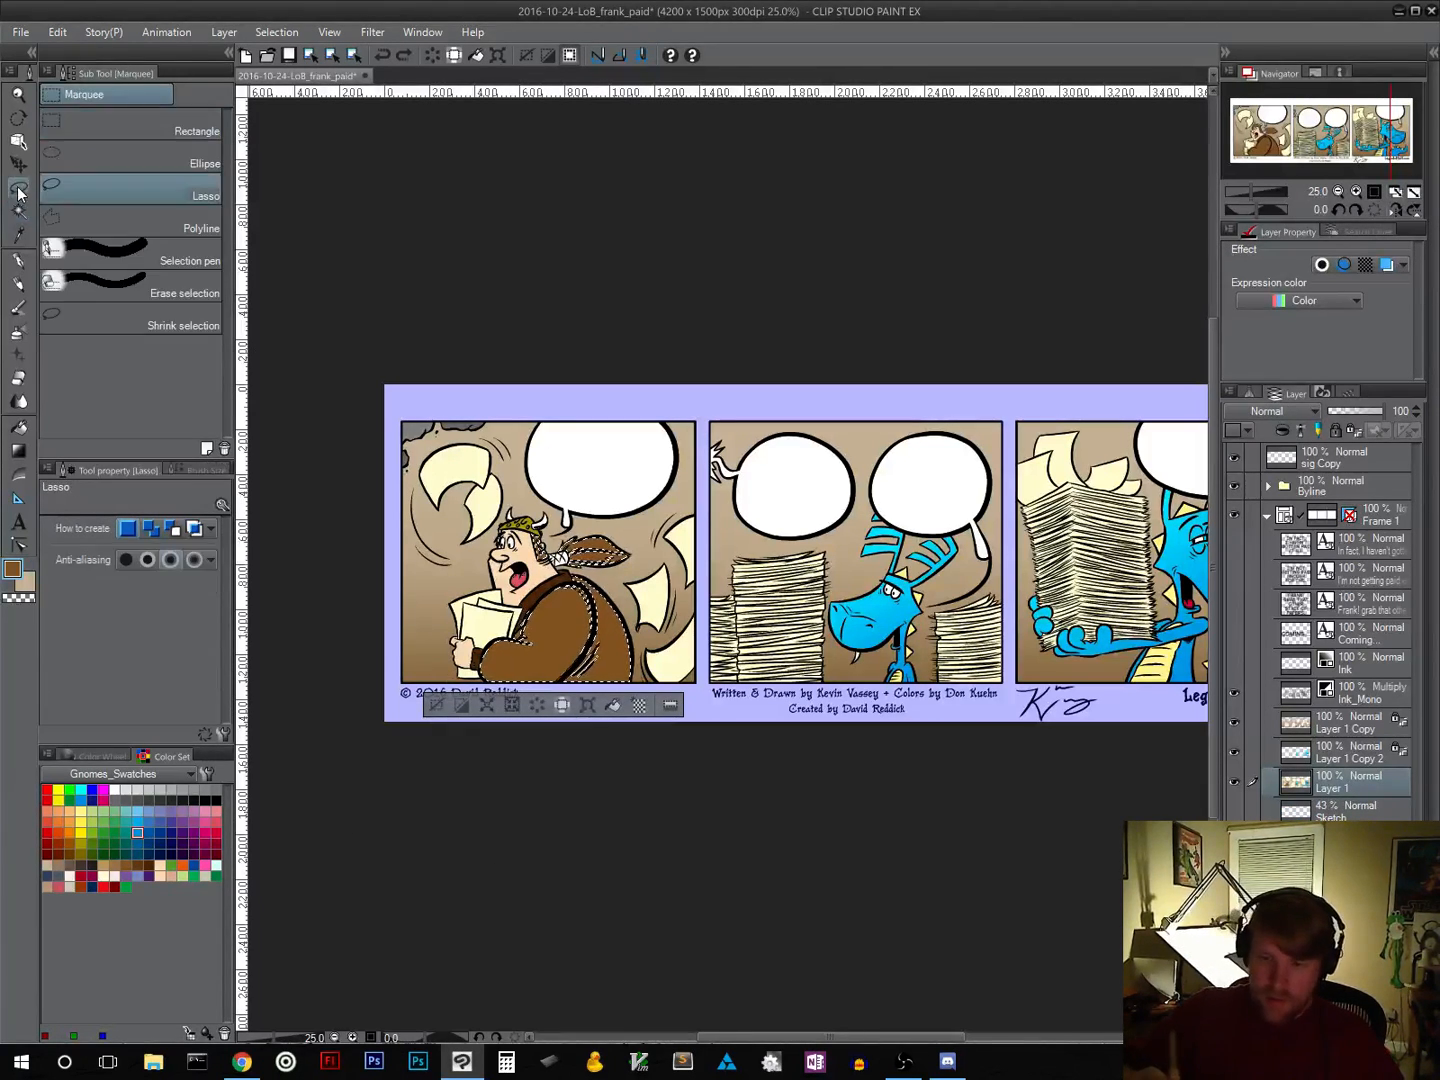
{"action": "mouse_move", "coordinate": [515, 486]}
{"action": "left_mouse_down"}
{"action": "mouse_move", "coordinate": [463, 553]}
{"action": "mouse_move", "coordinate": [492, 589]}
{"action": "mouse_move", "coordinate": [644, 563]}
{"action": "mouse_move", "coordinate": [643, 491]}
{"action": "mouse_move", "coordinate": [520, 484]}
{"action": "left_mouse_up"}
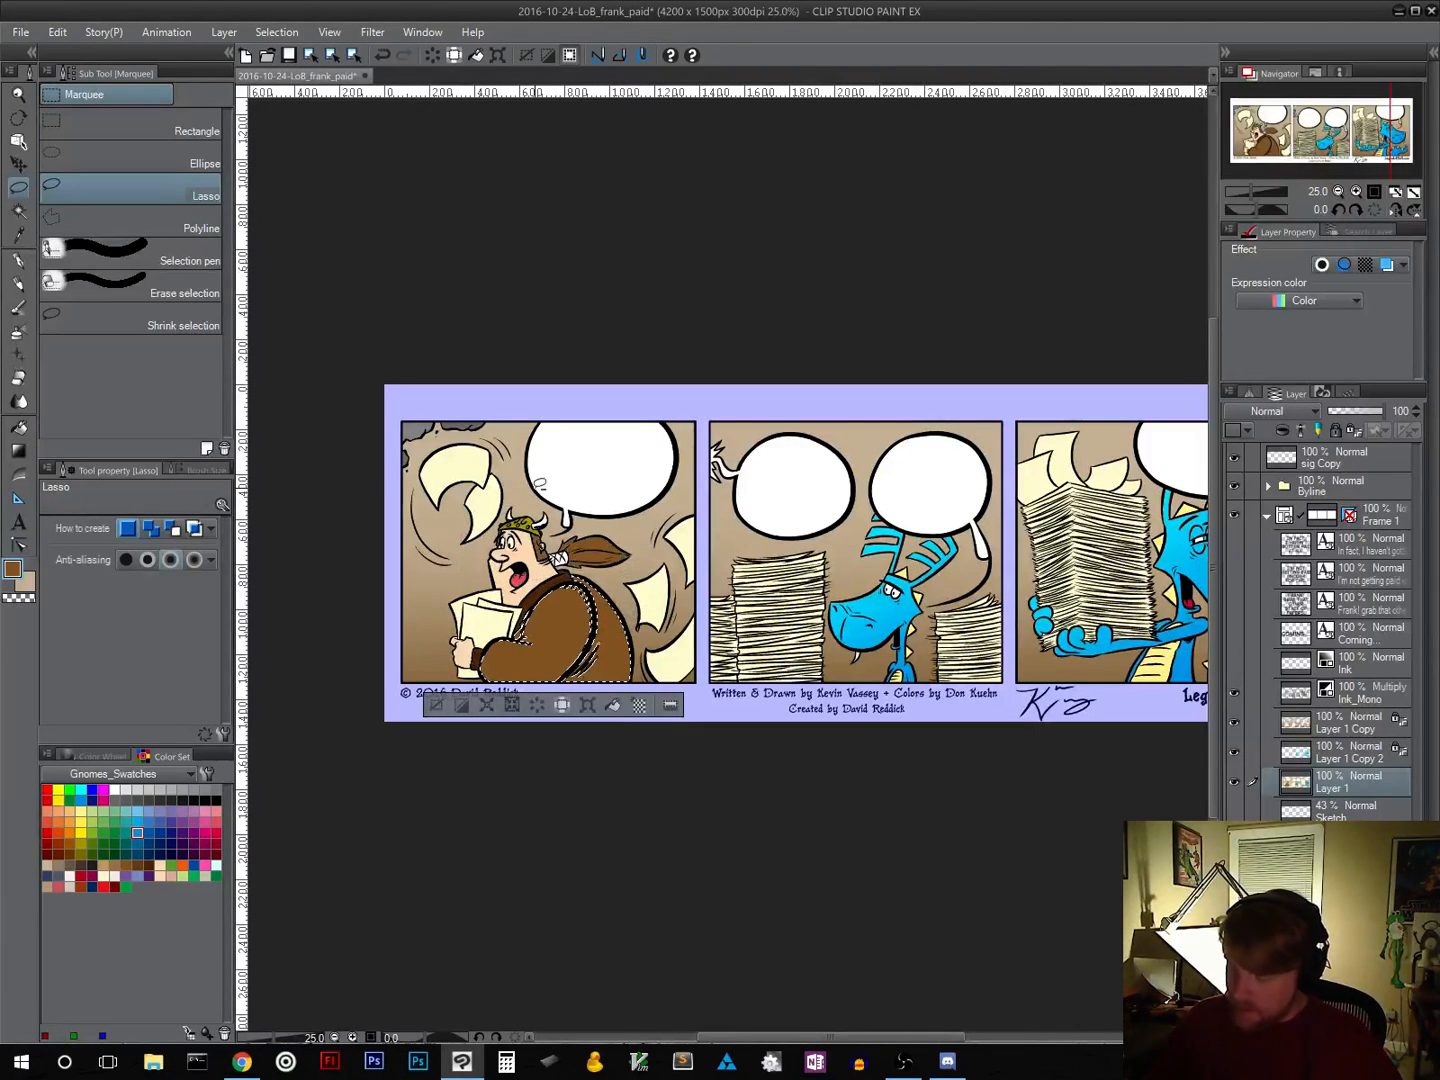
{"action": "key", "text": "ctrl+c"}
{"action": "key", "text": "ctrl+v"}
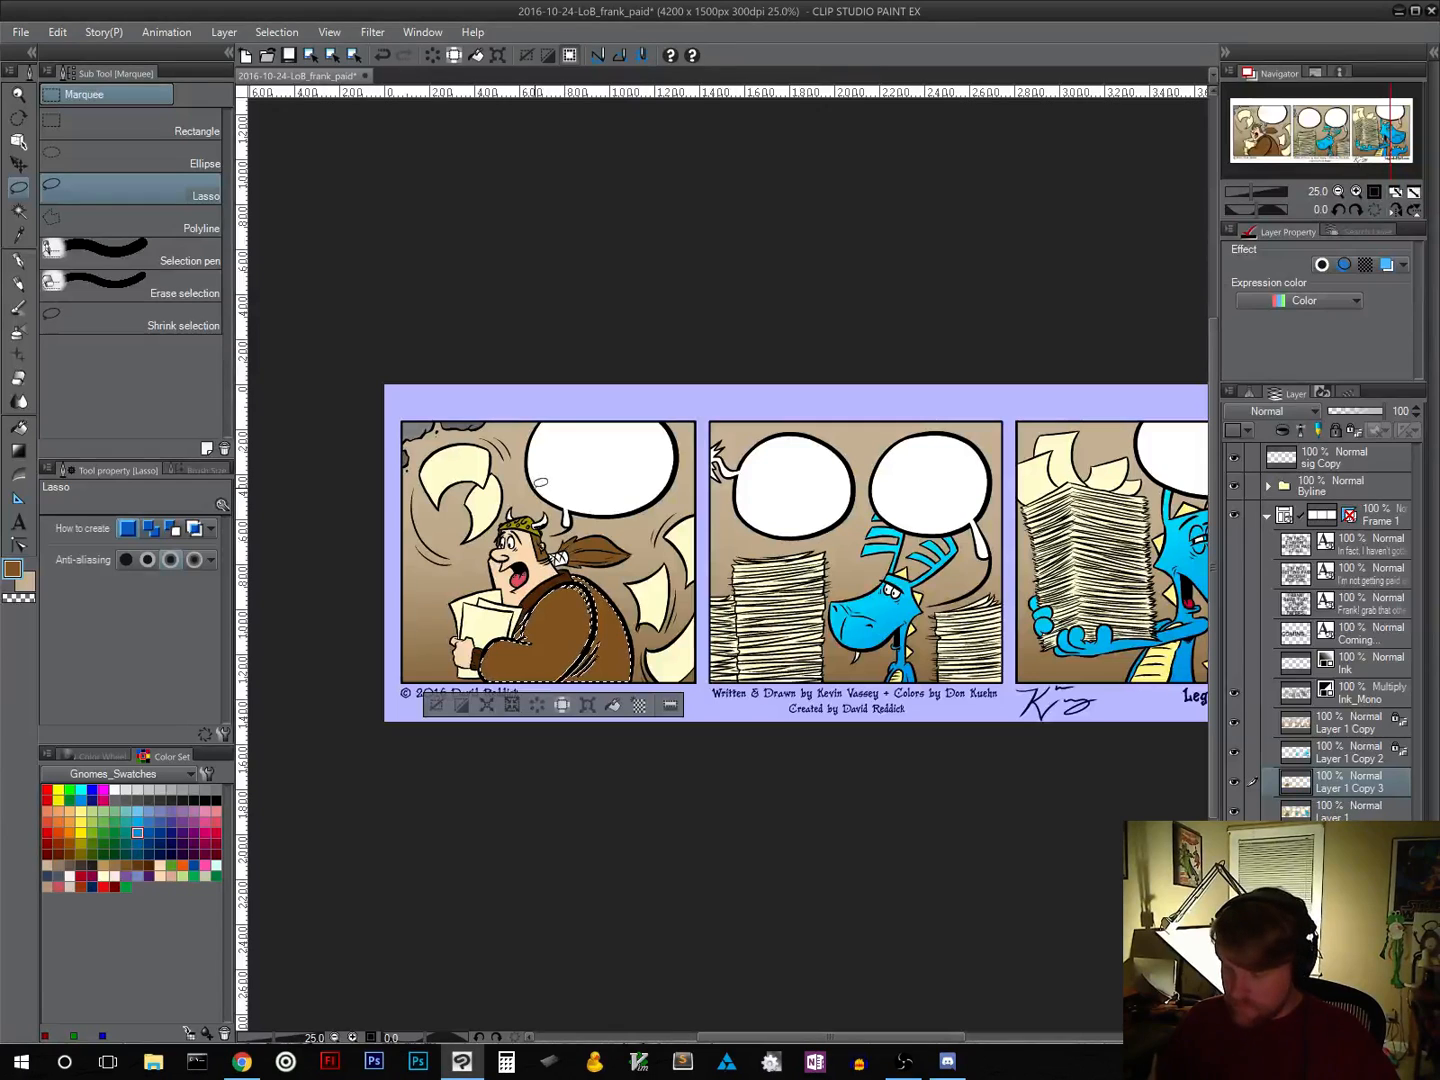
{"action": "key", "text": "ctrl+d"}
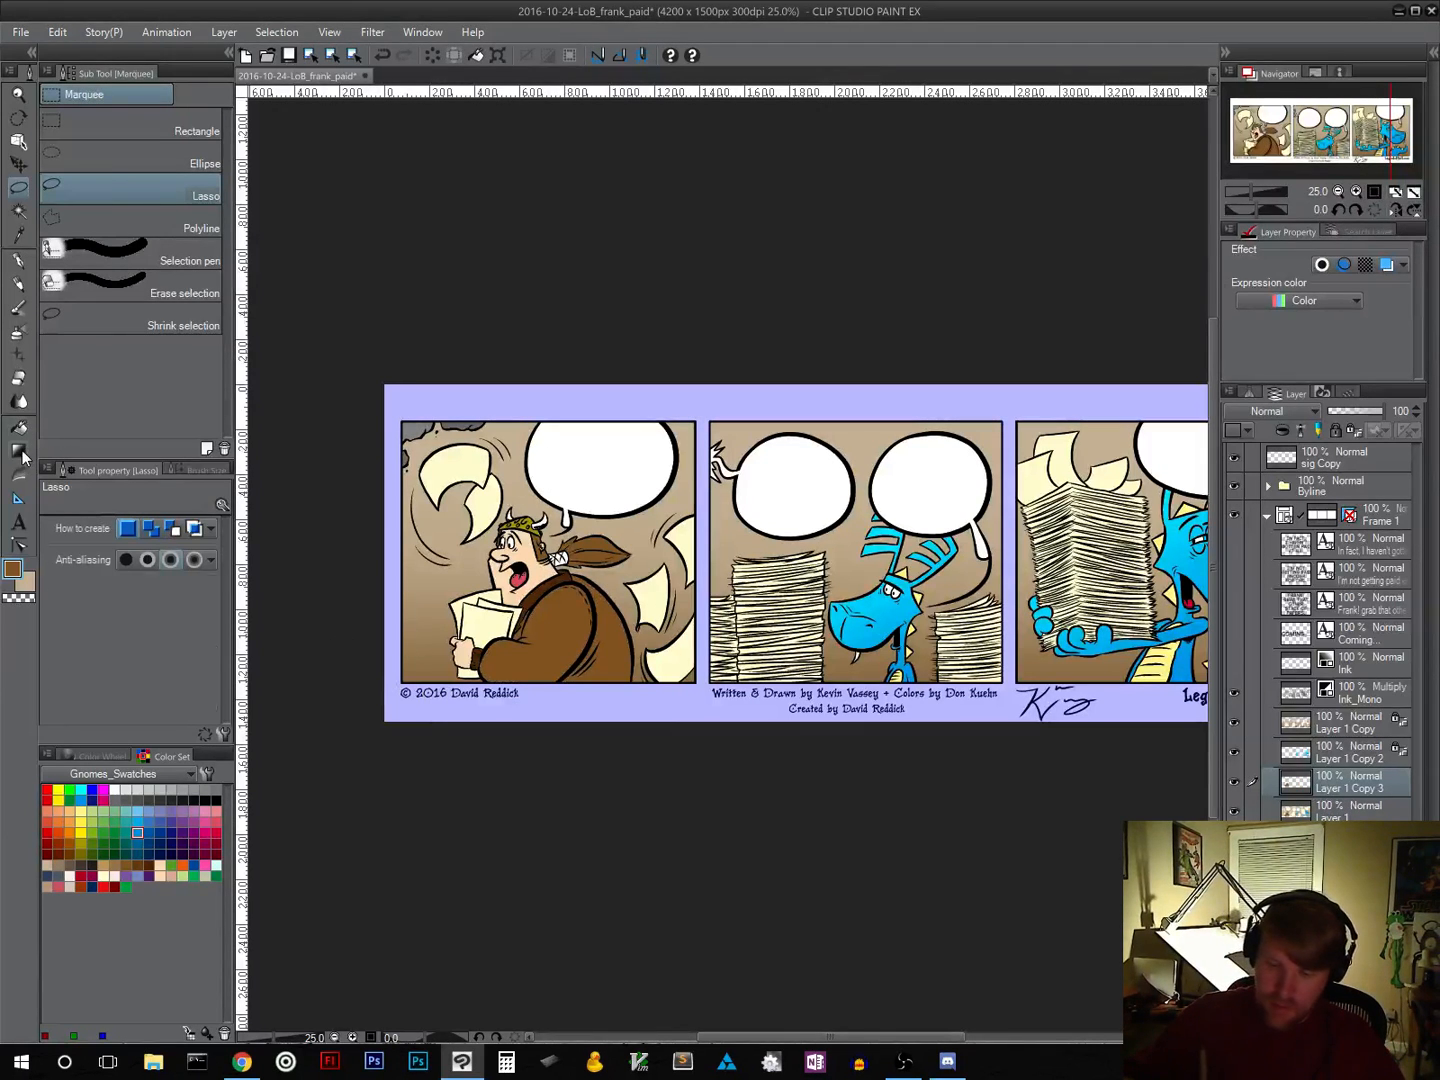
Step: Apply a diagonal Screen gradient in the sampled brown to the man's clothing, undoing an unwanted pass
{"action": "left_click", "coordinate": [20, 452]}
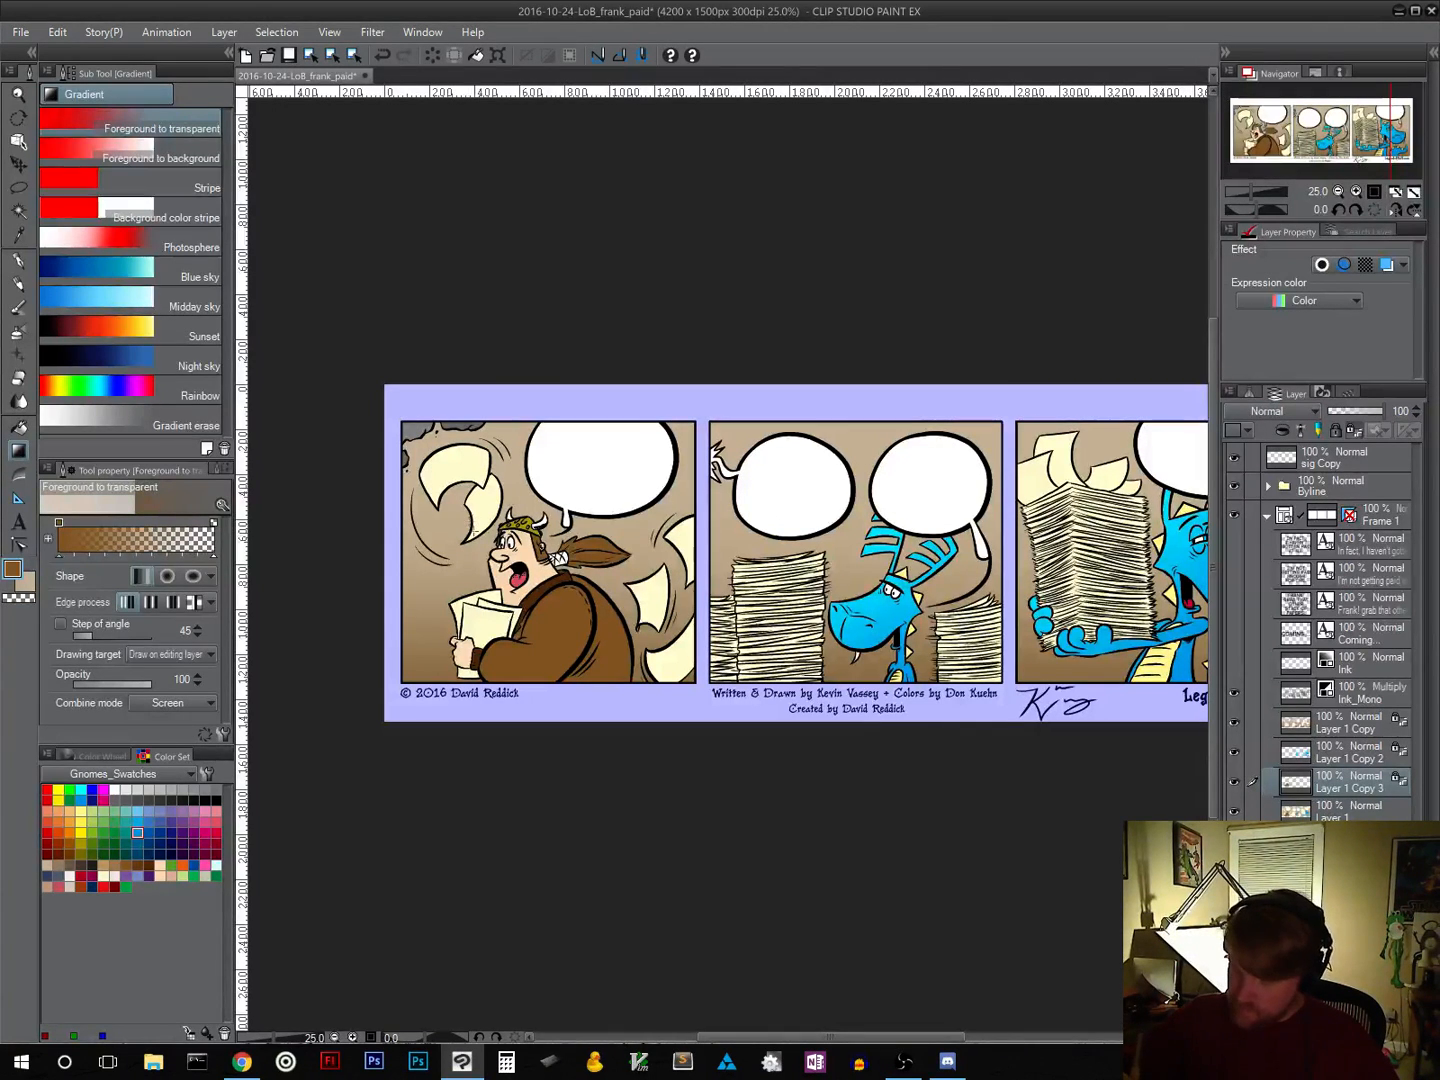
{"action": "left_click_drag", "start_coordinate": [572, 661], "coordinate": [642, 761]}
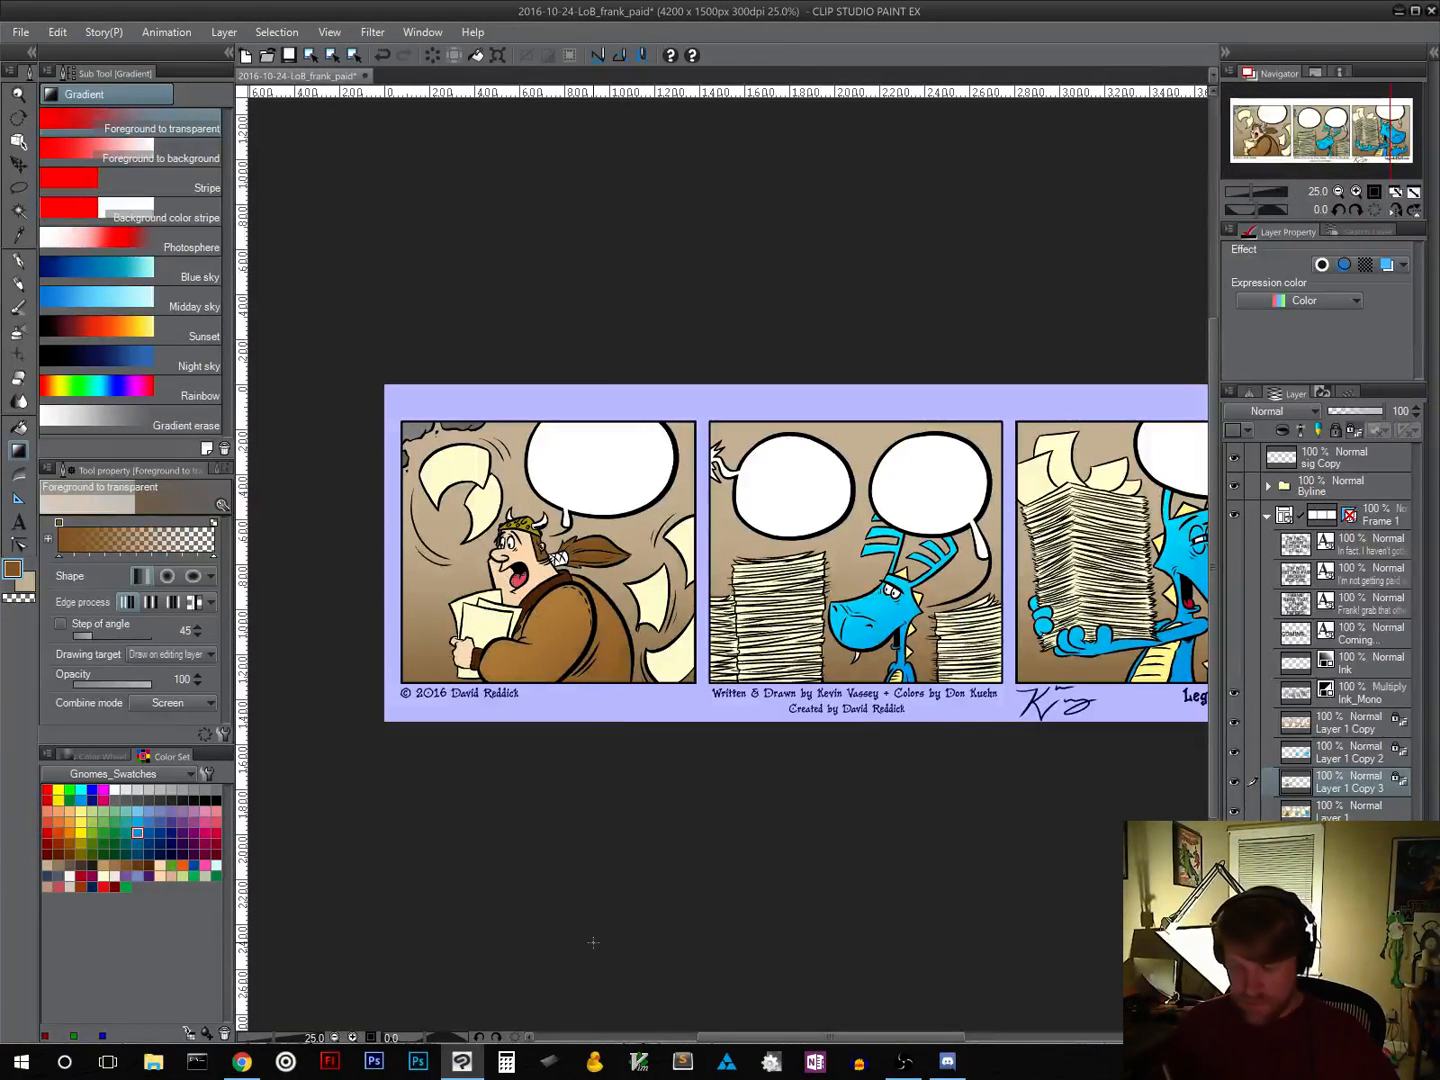
{"action": "key", "text": "ctrl+z"}
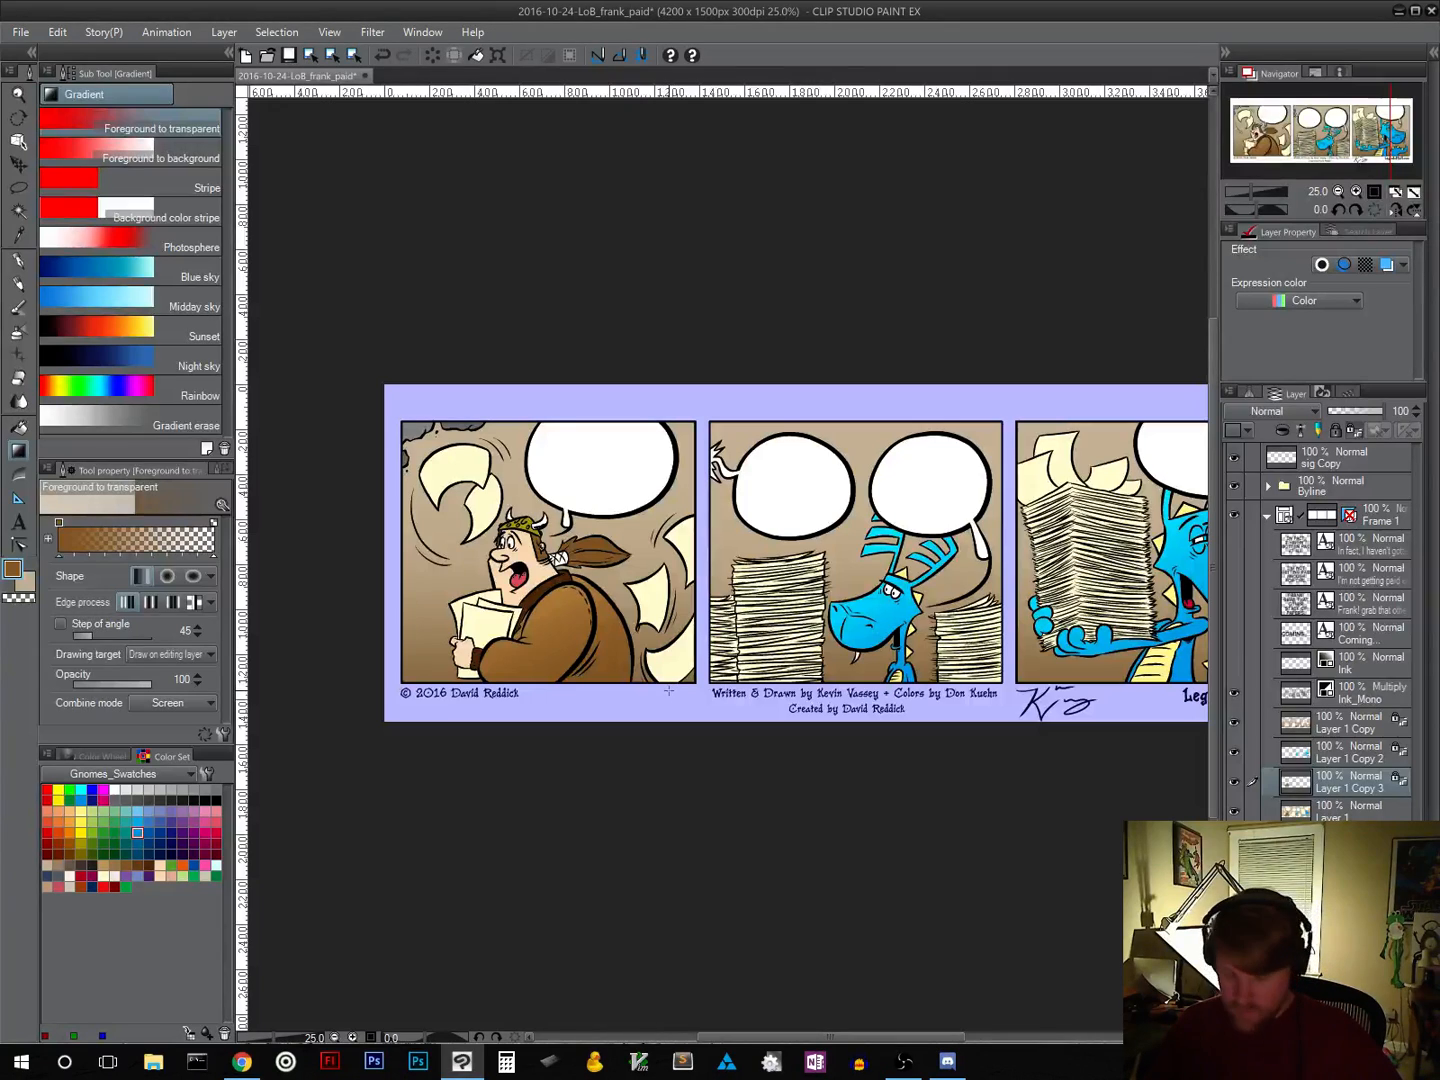
Step: Show the four dialogue text layers in the speech balloons of all three panels
{"action": "scroll", "coordinate": [676, 749], "scroll_direction": "down", "scroll_amount": 2}
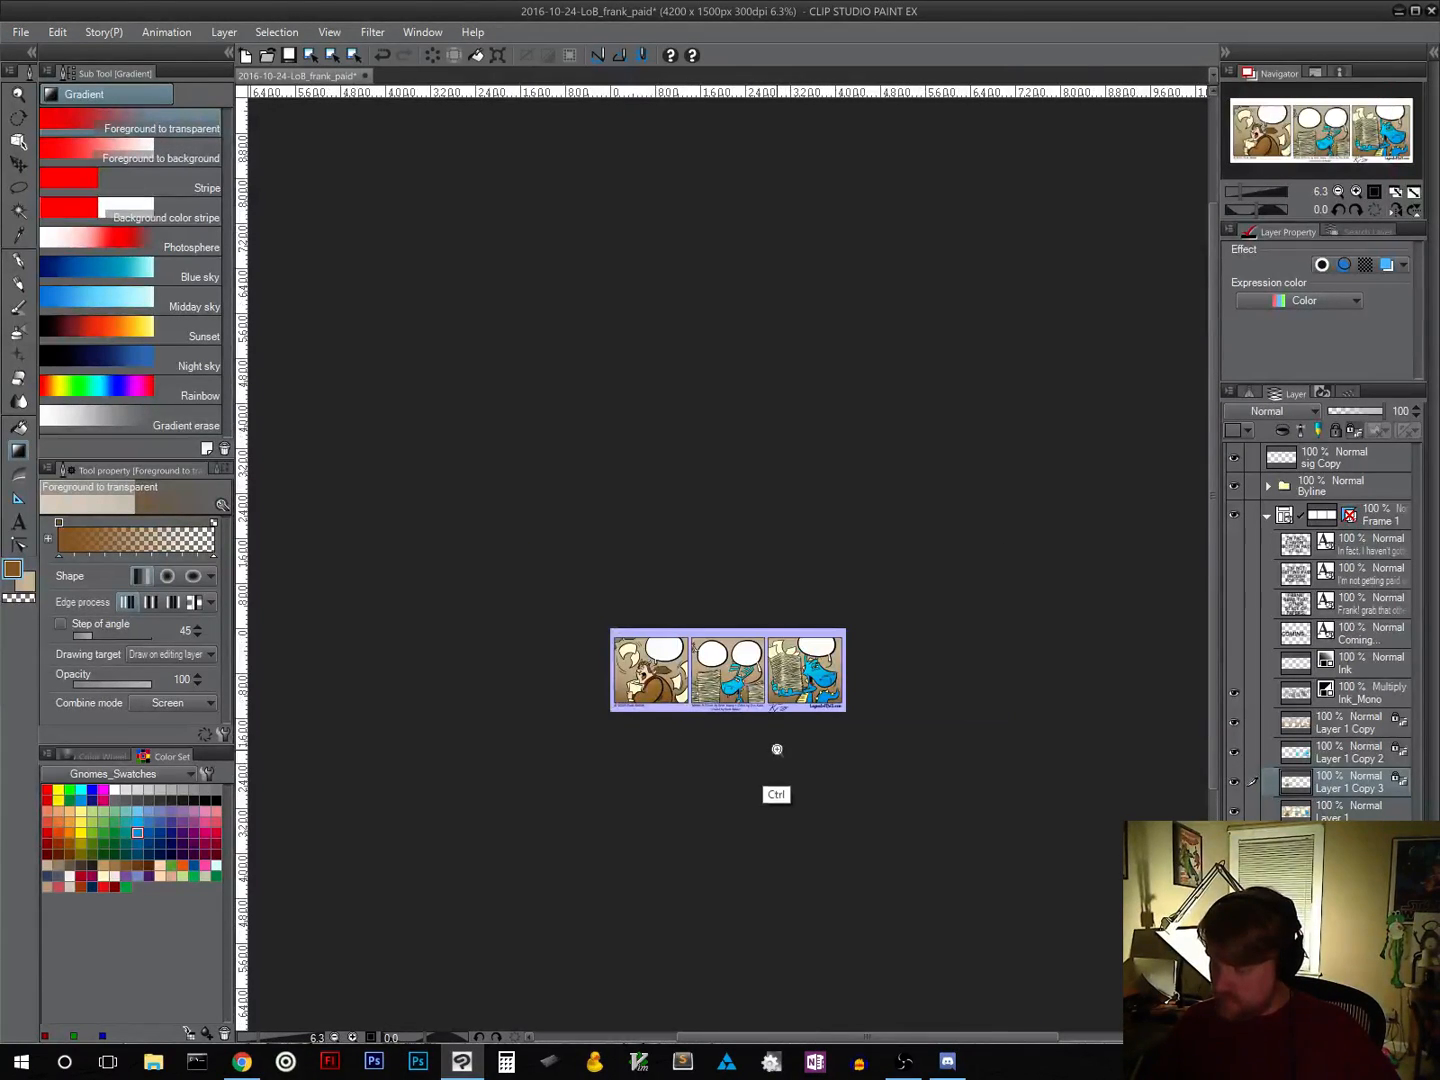
{"action": "scroll", "coordinate": [761, 760], "scroll_direction": "up", "scroll_amount": 2}
{"action": "left_click_drag", "start_coordinate": [755, 763], "coordinate": [860, 750]}
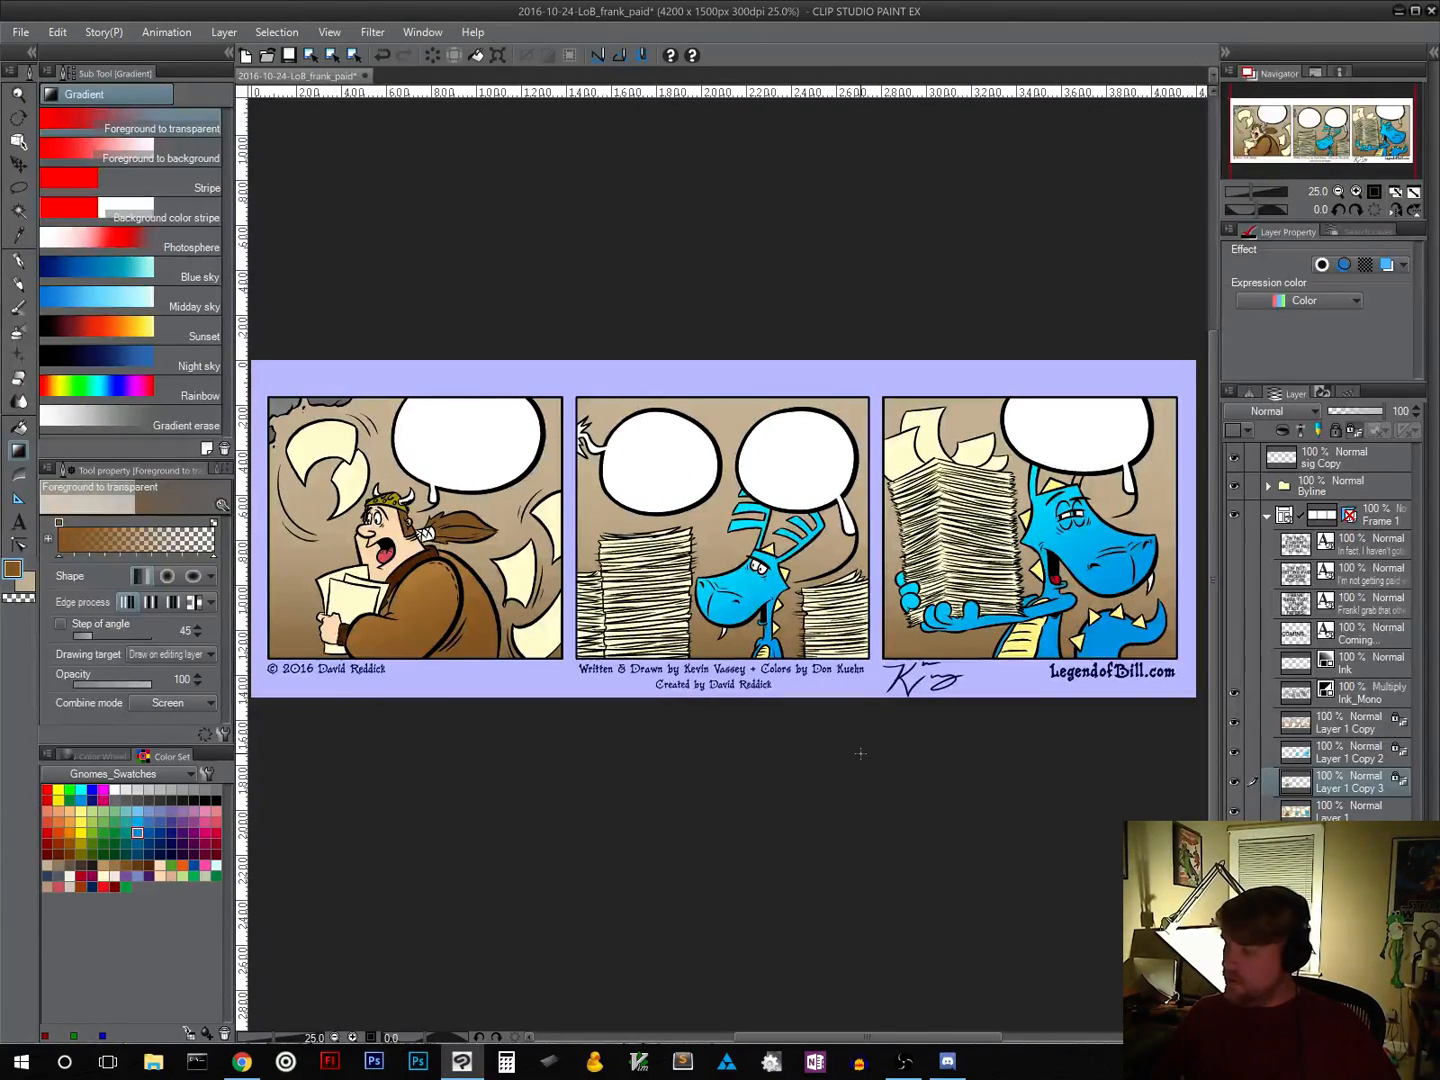
{"action": "left_click", "coordinate": [1233, 663]}
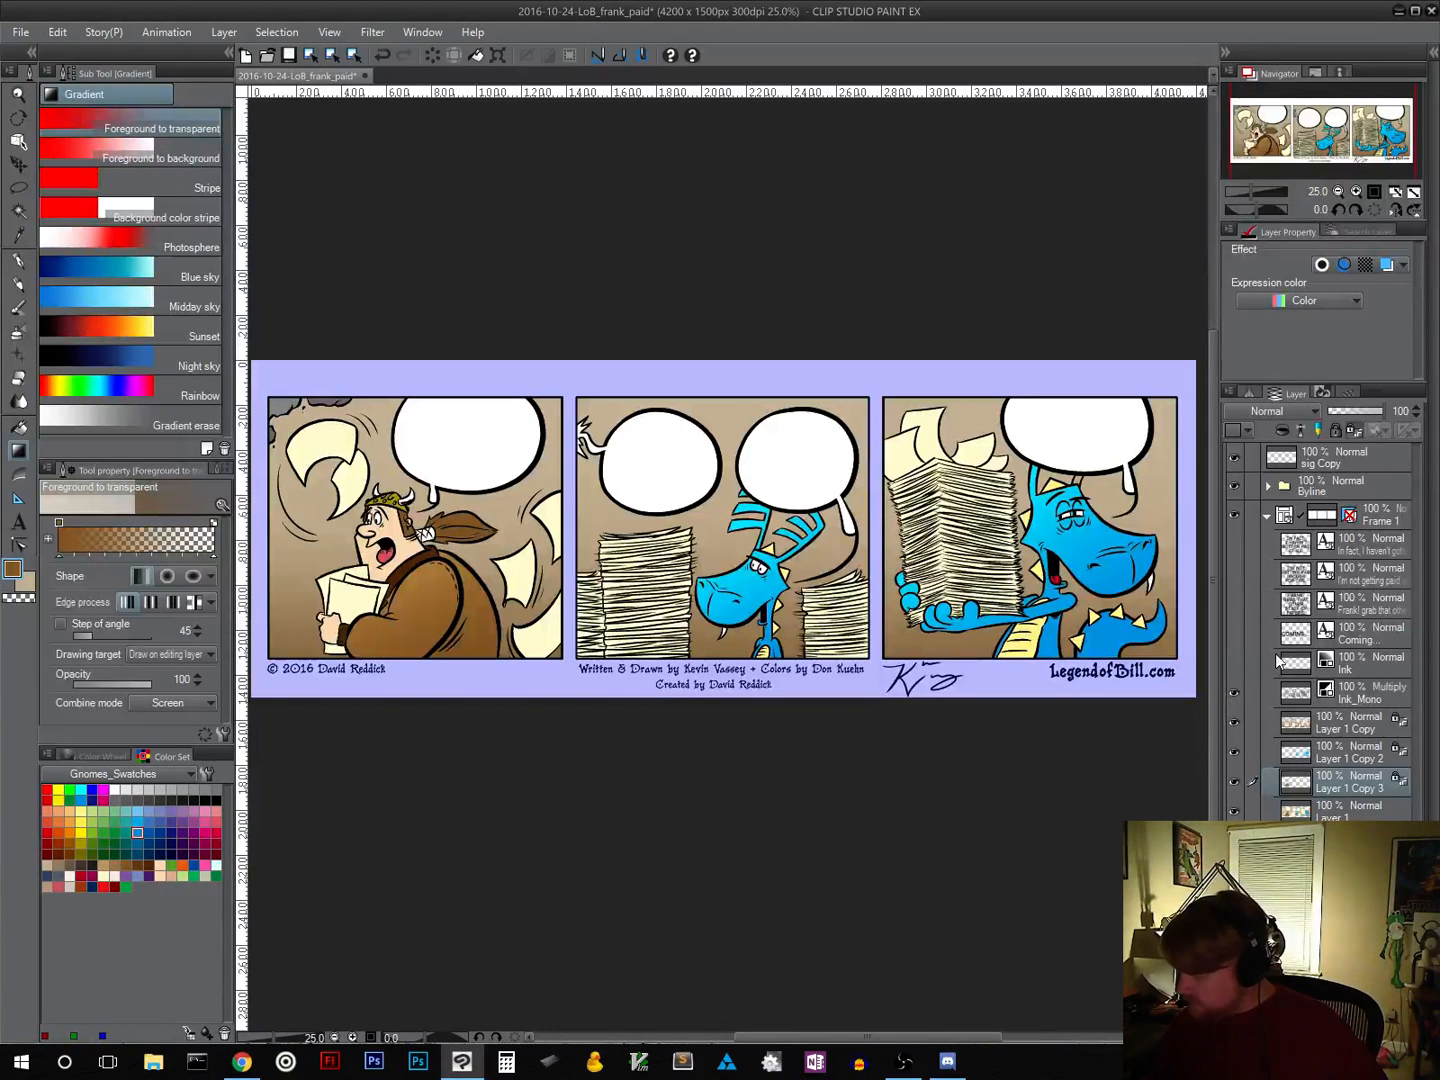
{"action": "left_click", "coordinate": [1233, 634]}
{"action": "left_click", "coordinate": [1233, 603]}
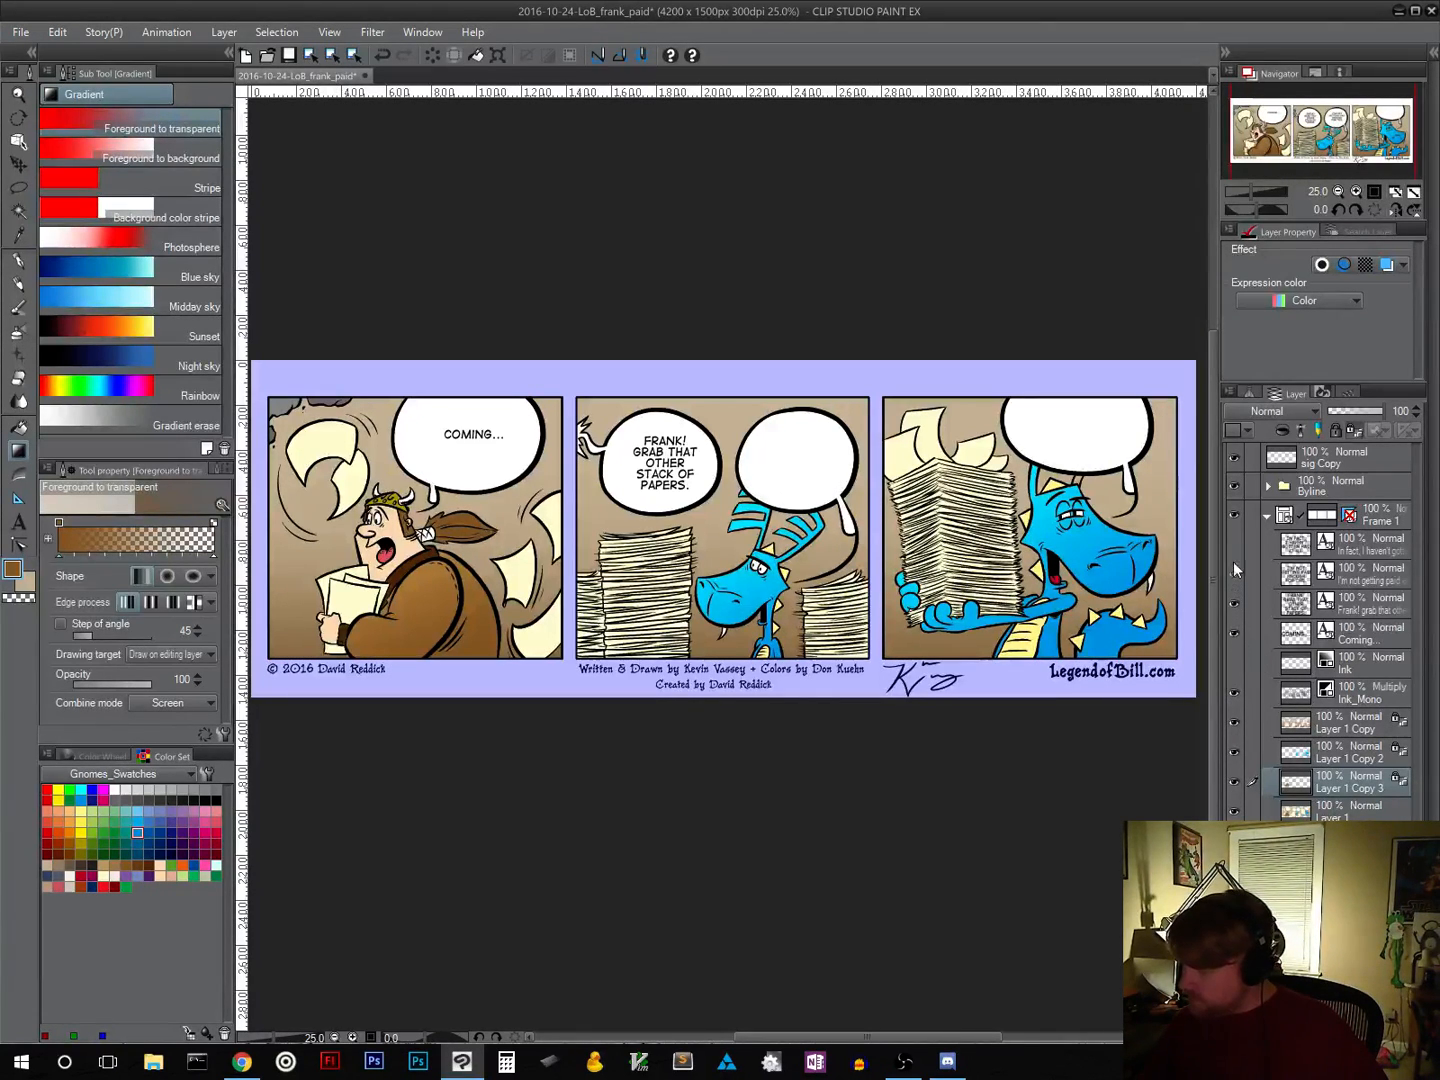
{"action": "left_click", "coordinate": [1233, 573]}
{"action": "left_click", "coordinate": [1234, 544]}
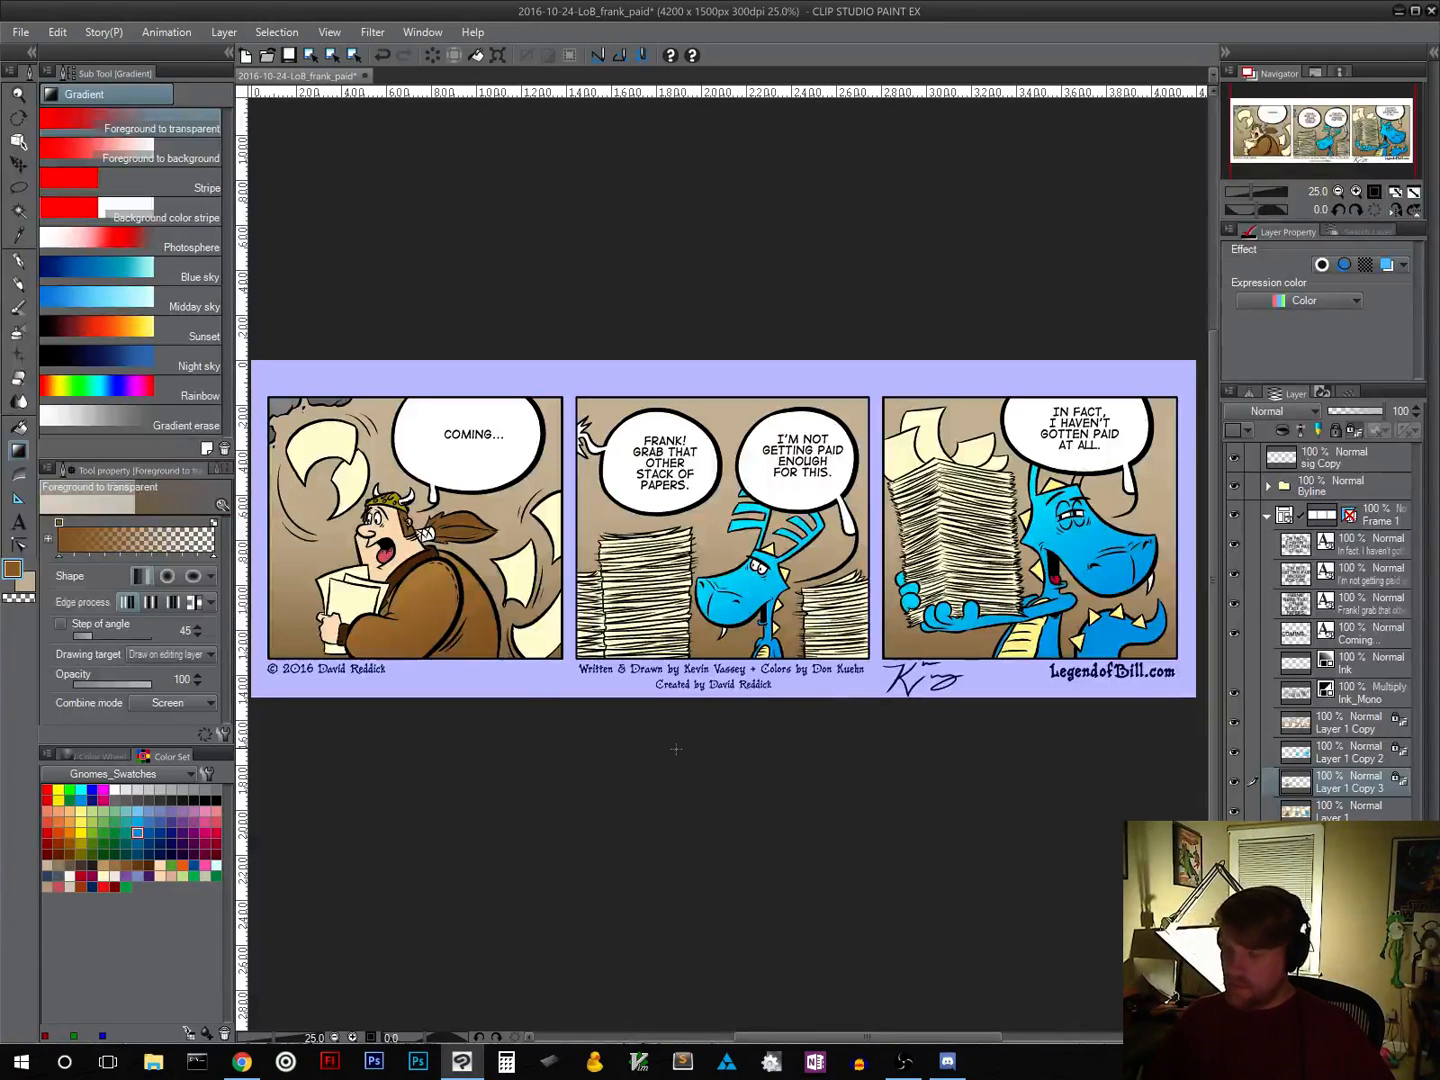
Step: Move the "Coming..." text slightly down and left within the first panel's speech balloon
{"action": "key", "text": "k"}
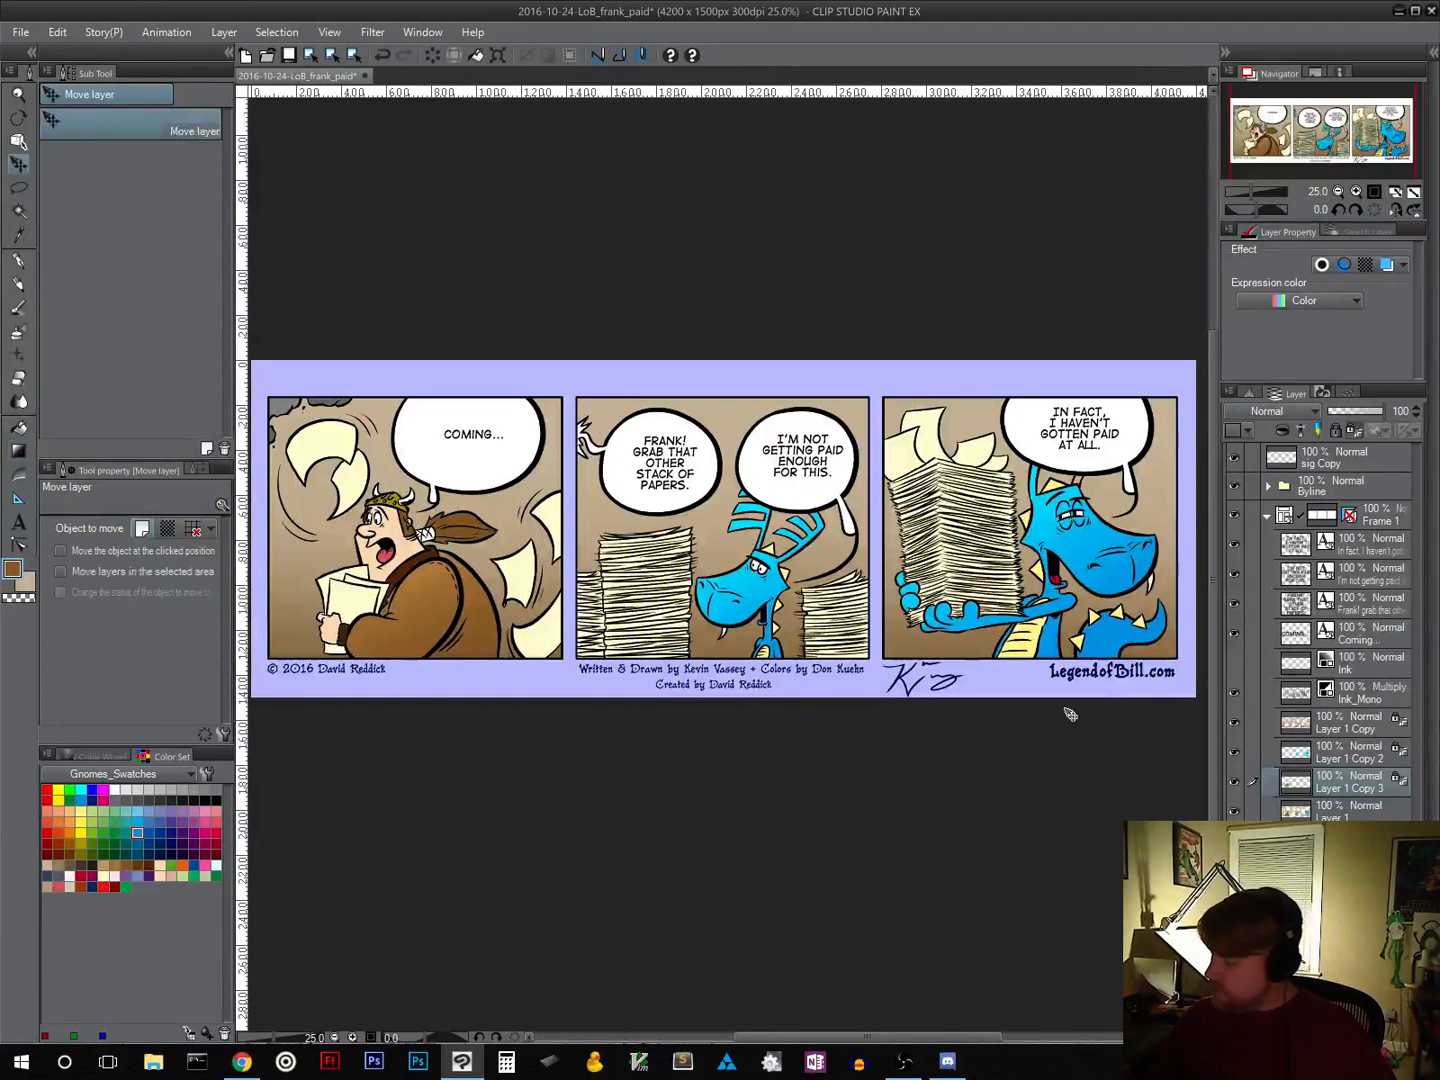
{"action": "left_click", "coordinate": [1363, 635]}
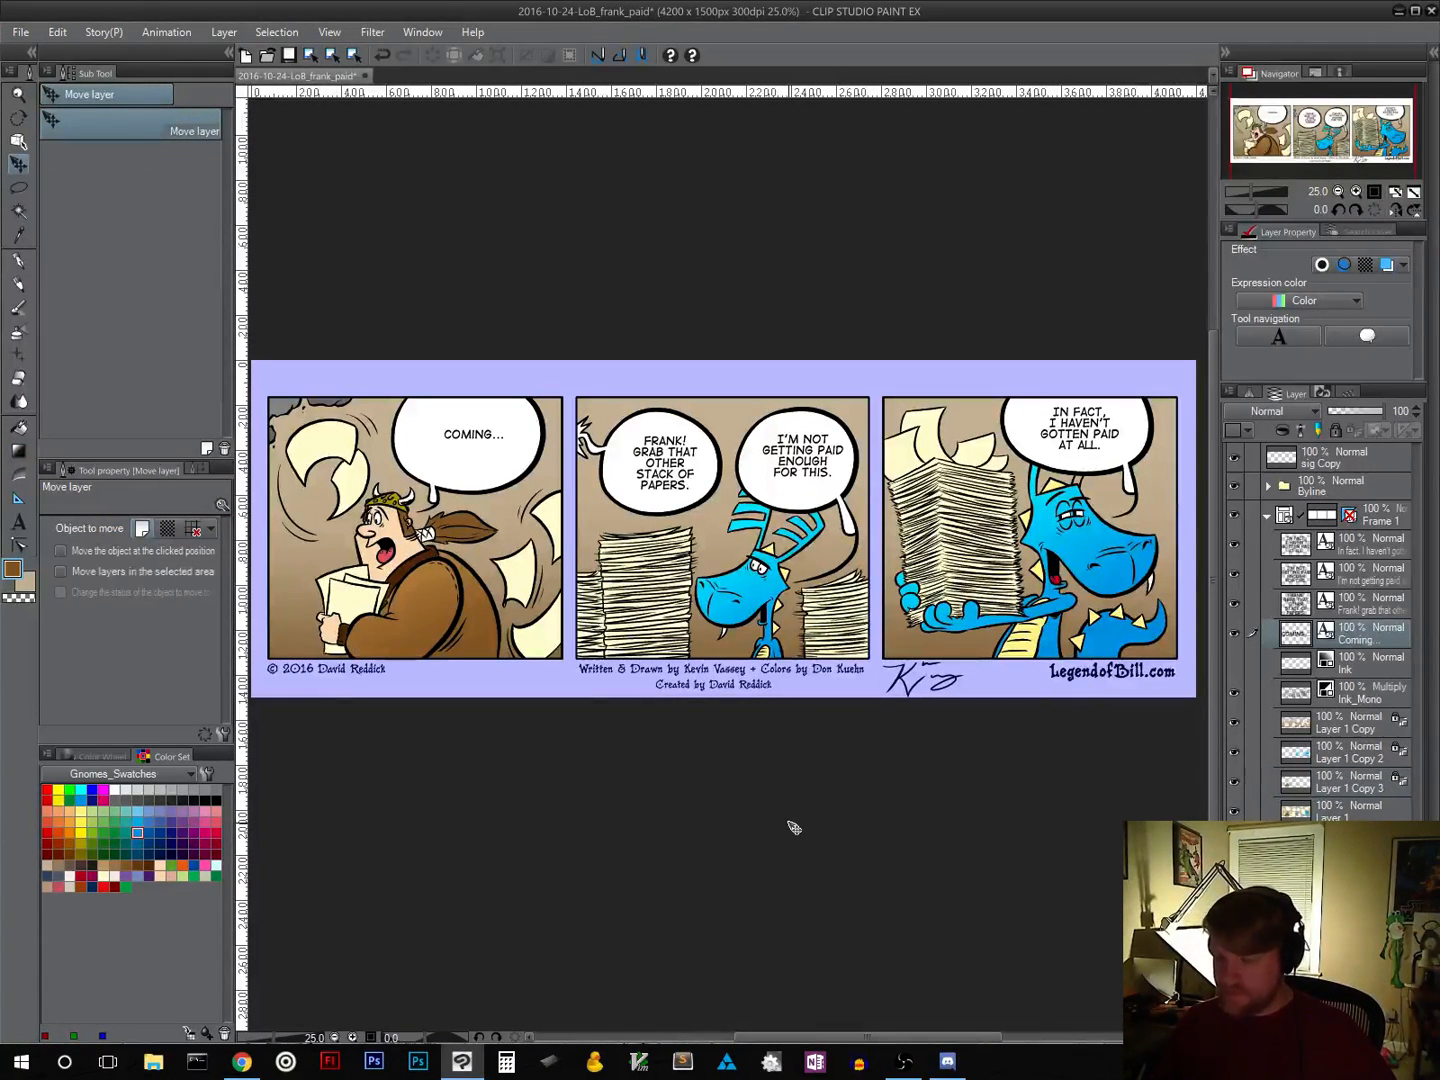
{"action": "left_click_drag", "start_coordinate": [787, 826], "coordinate": [789, 829]}
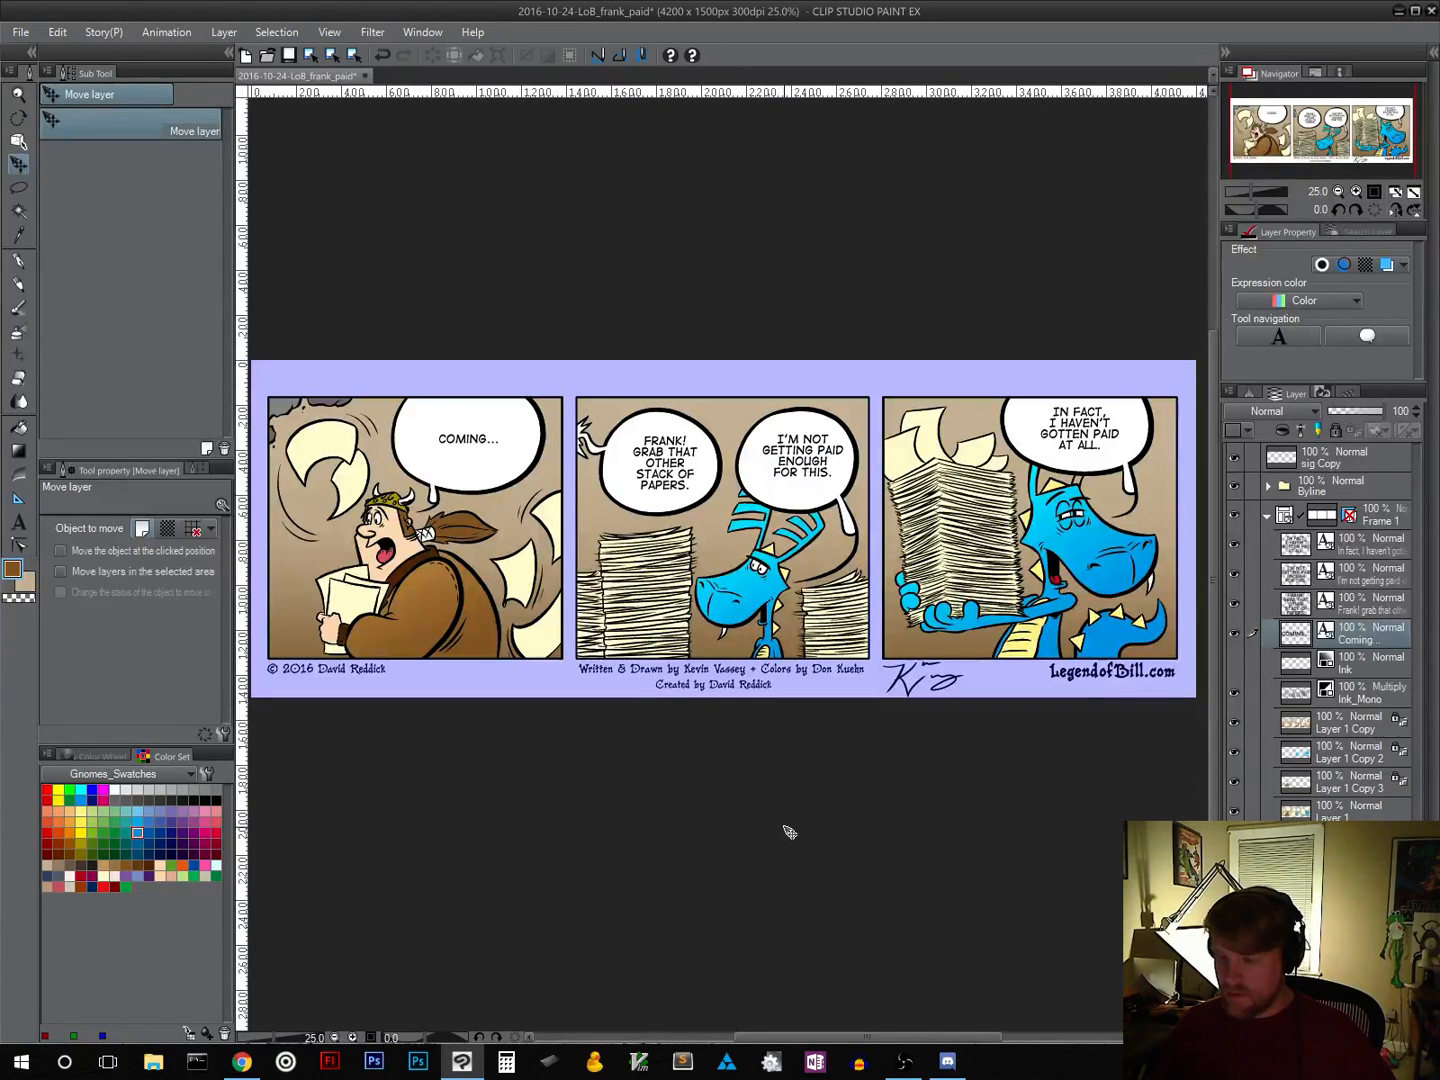
Step: Shift the two dialogue texts in the second panel slightly left to centre them in their balloons
{"action": "left_click", "coordinate": [1373, 614]}
{"action": "left_click_drag", "start_coordinate": [934, 810], "coordinate": [1064, 869]}
{"action": "left_click", "coordinate": [1364, 582]}
Step: Nudge the "In fact, I haven't gotten paid at all." text into place within the third panel's balloon
{"action": "left_click", "coordinate": [1358, 558]}
{"action": "key", "text": "Right"}
{"action": "key", "text": "Right"}
{"action": "key", "text": "Up"}
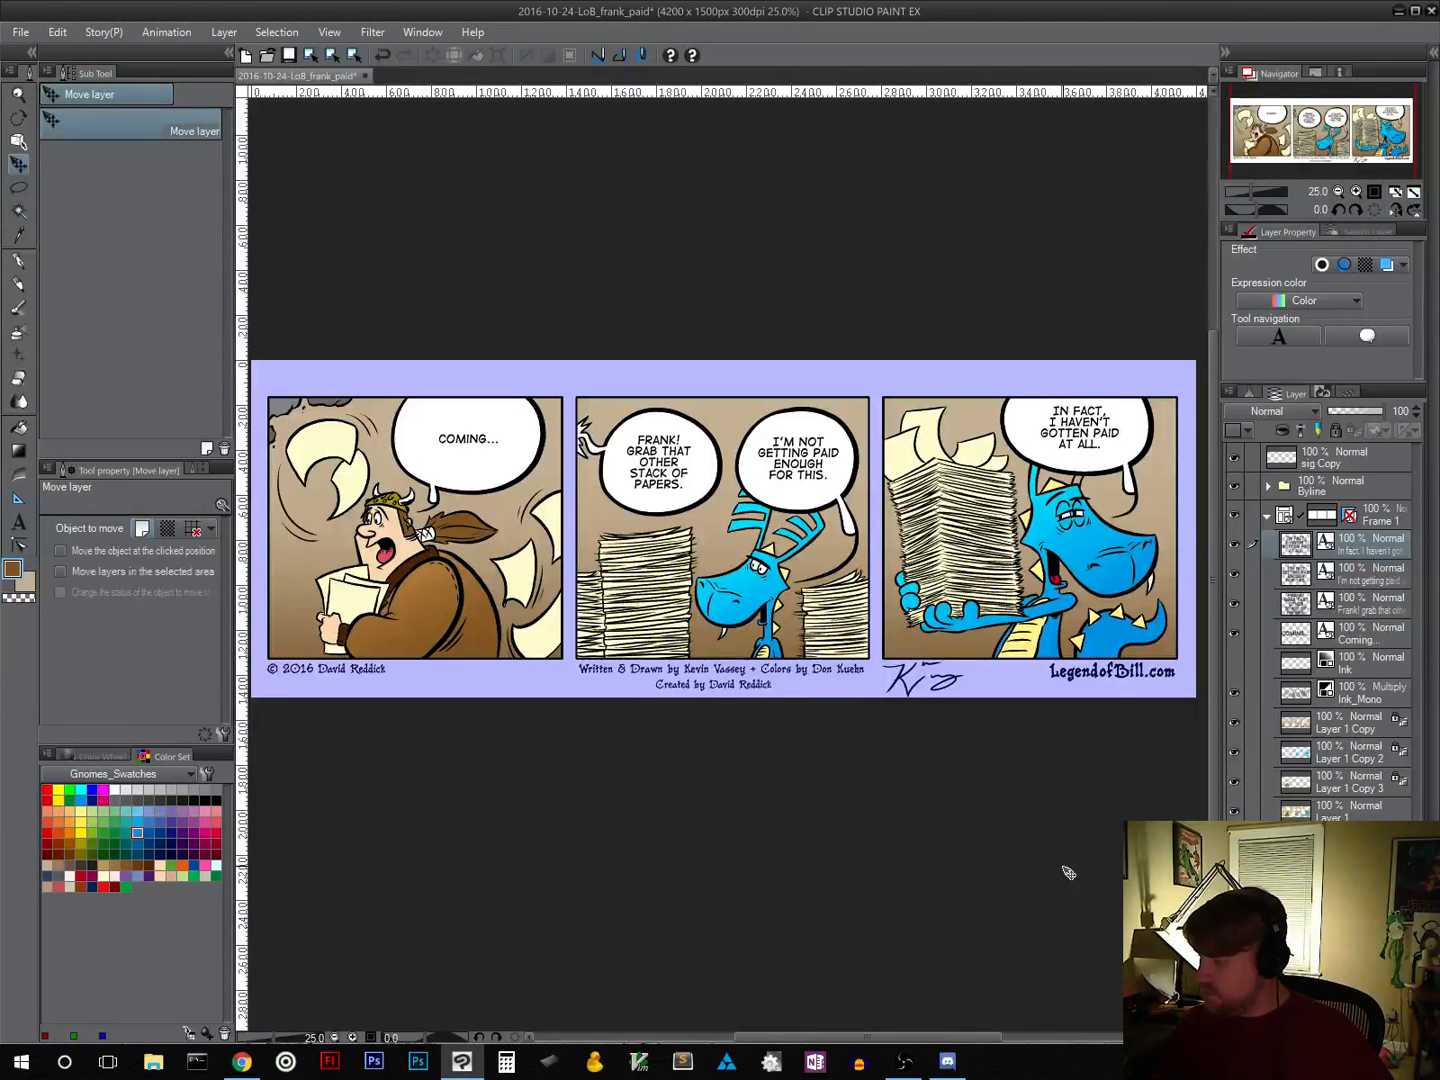
{"action": "key", "text": "Down"}
{"action": "key", "text": "Down"}
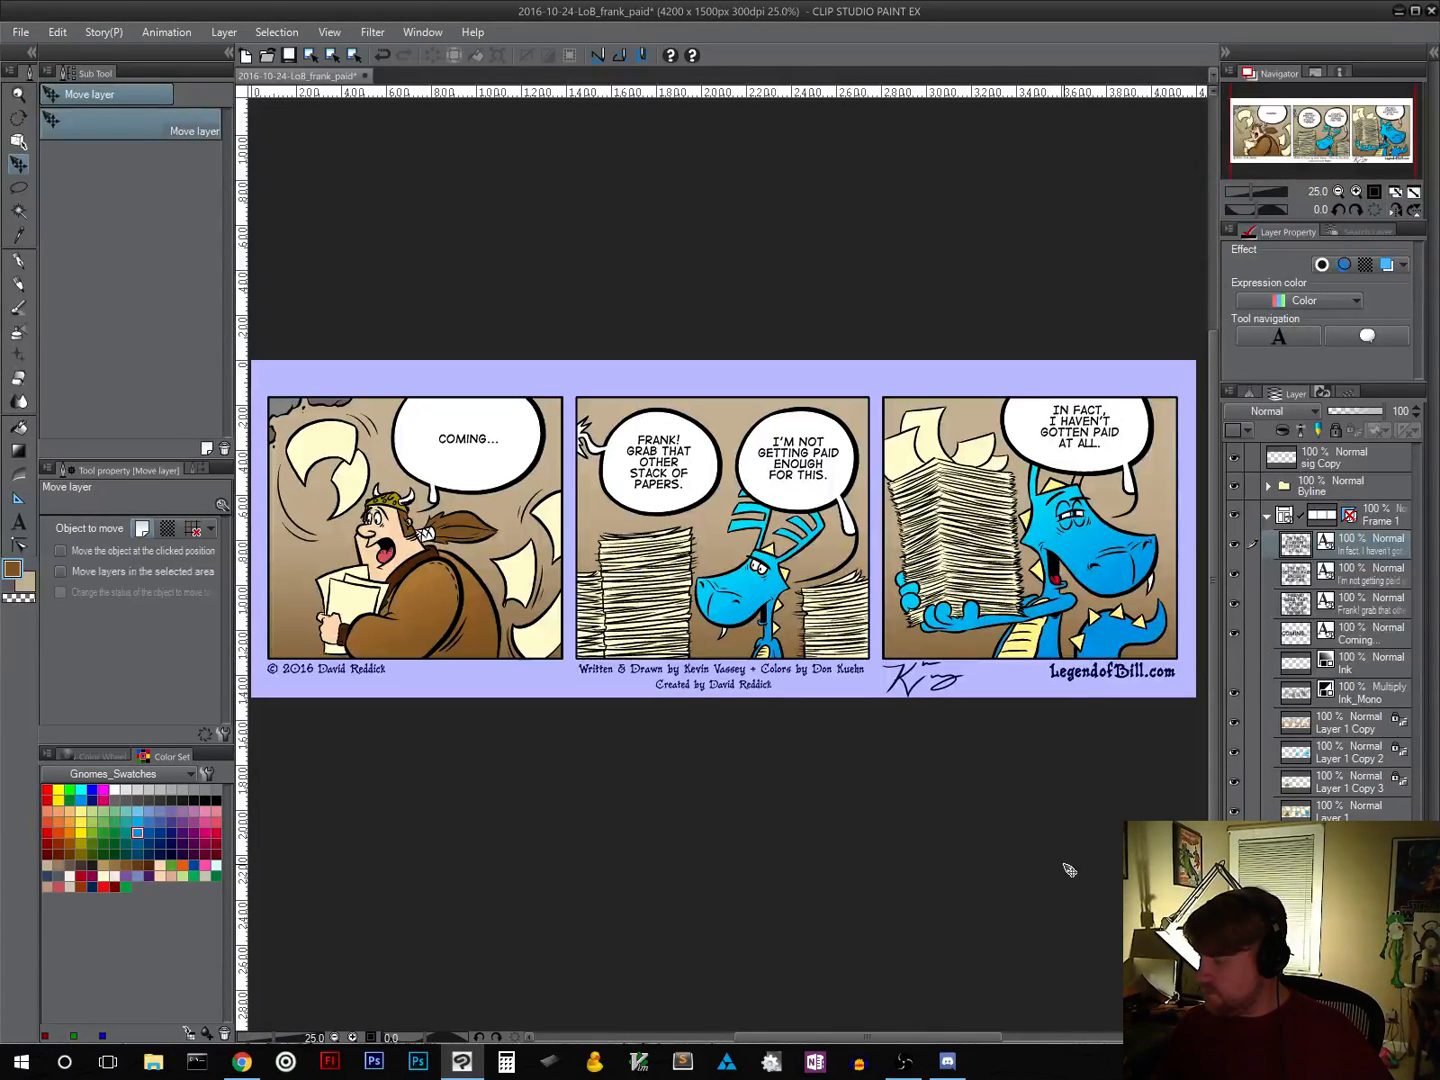
{"action": "key", "text": "Left"}
{"action": "key", "text": "Left"}
{"action": "key", "text": "Right"}
{"action": "key", "text": "Up"}
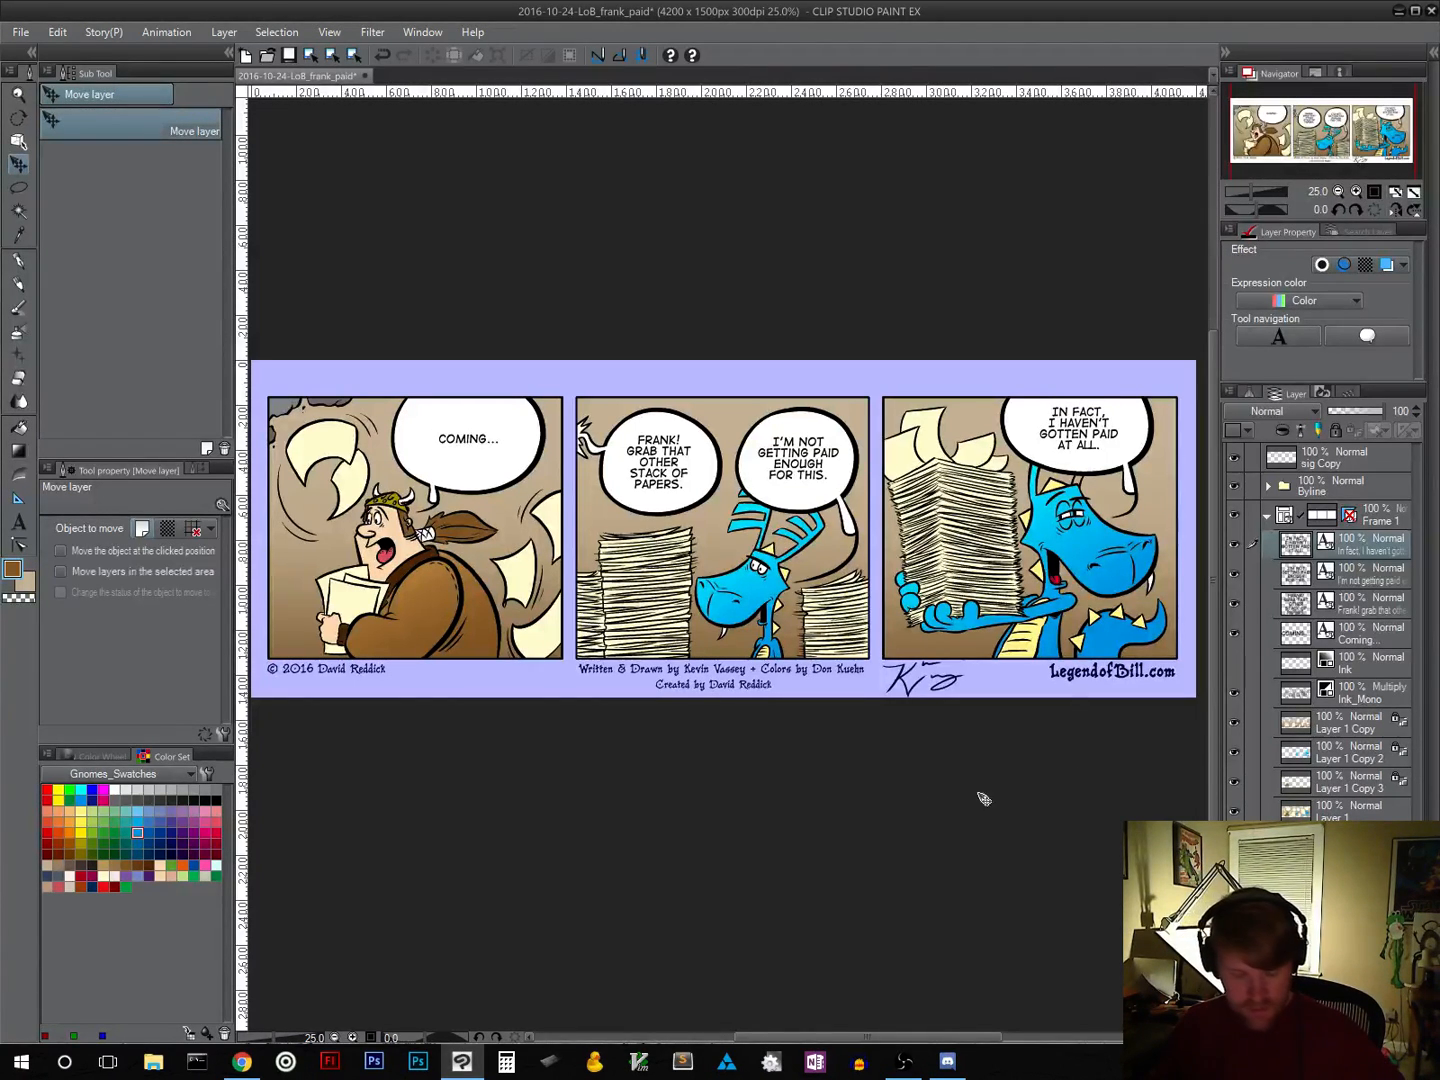
{"action": "key", "text": "alt"}
{"action": "scroll", "coordinate": [726, 804], "scroll_direction": "down", "scroll_amount": 2}
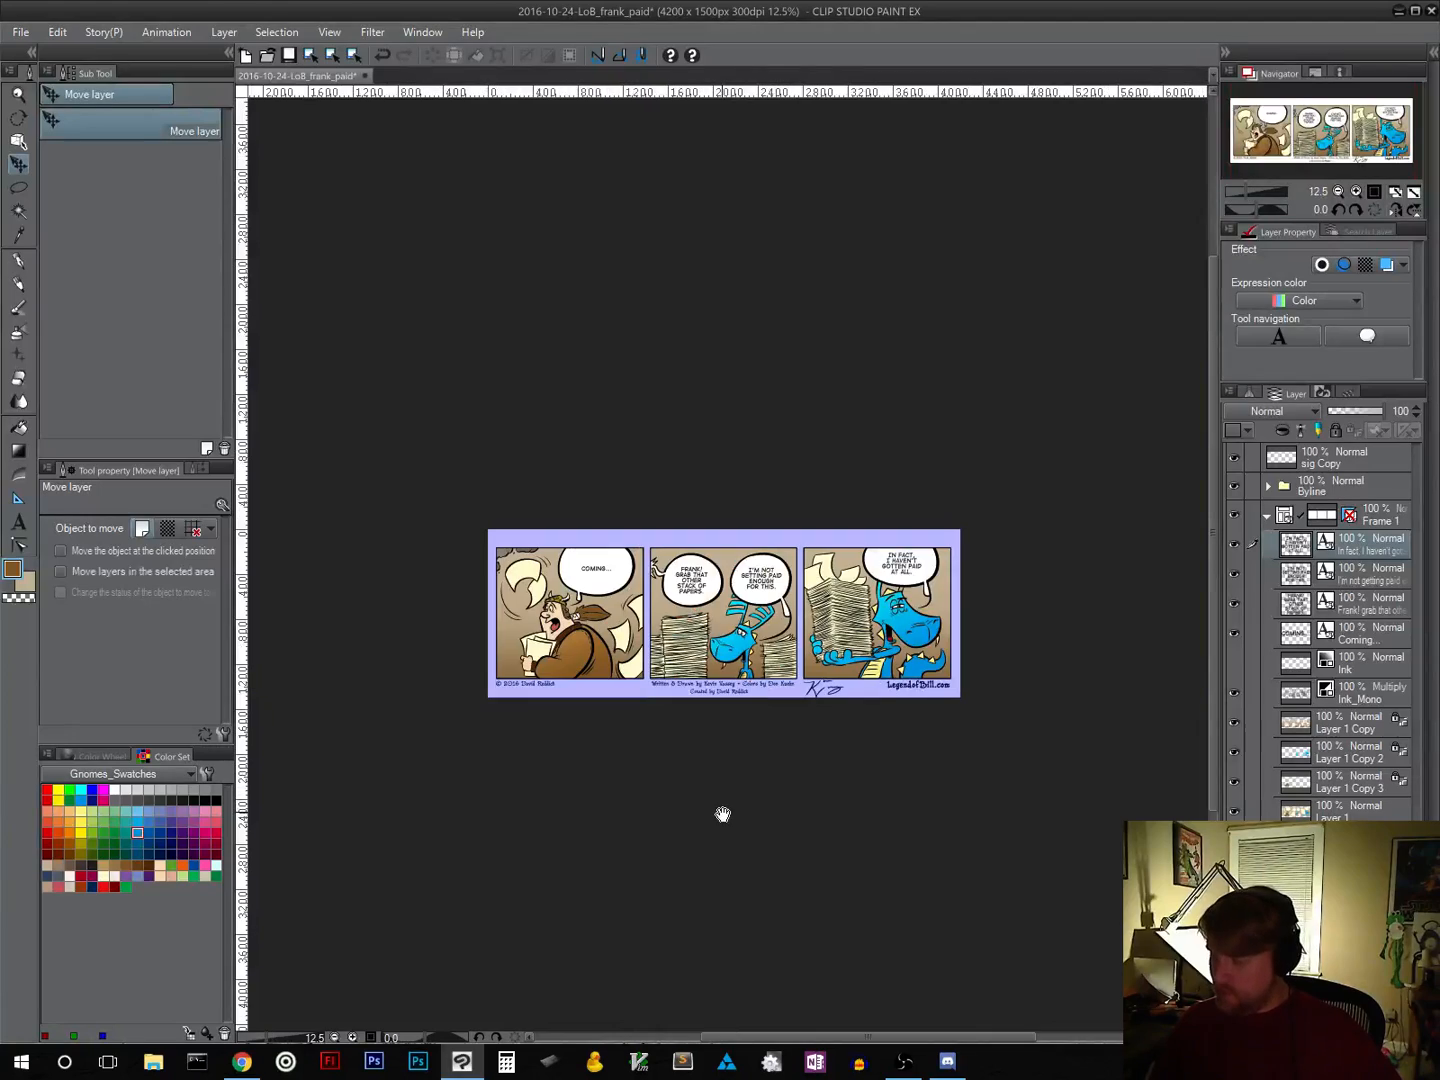
{"action": "scroll", "coordinate": [727, 806], "scroll_direction": "up", "scroll_amount": 2}
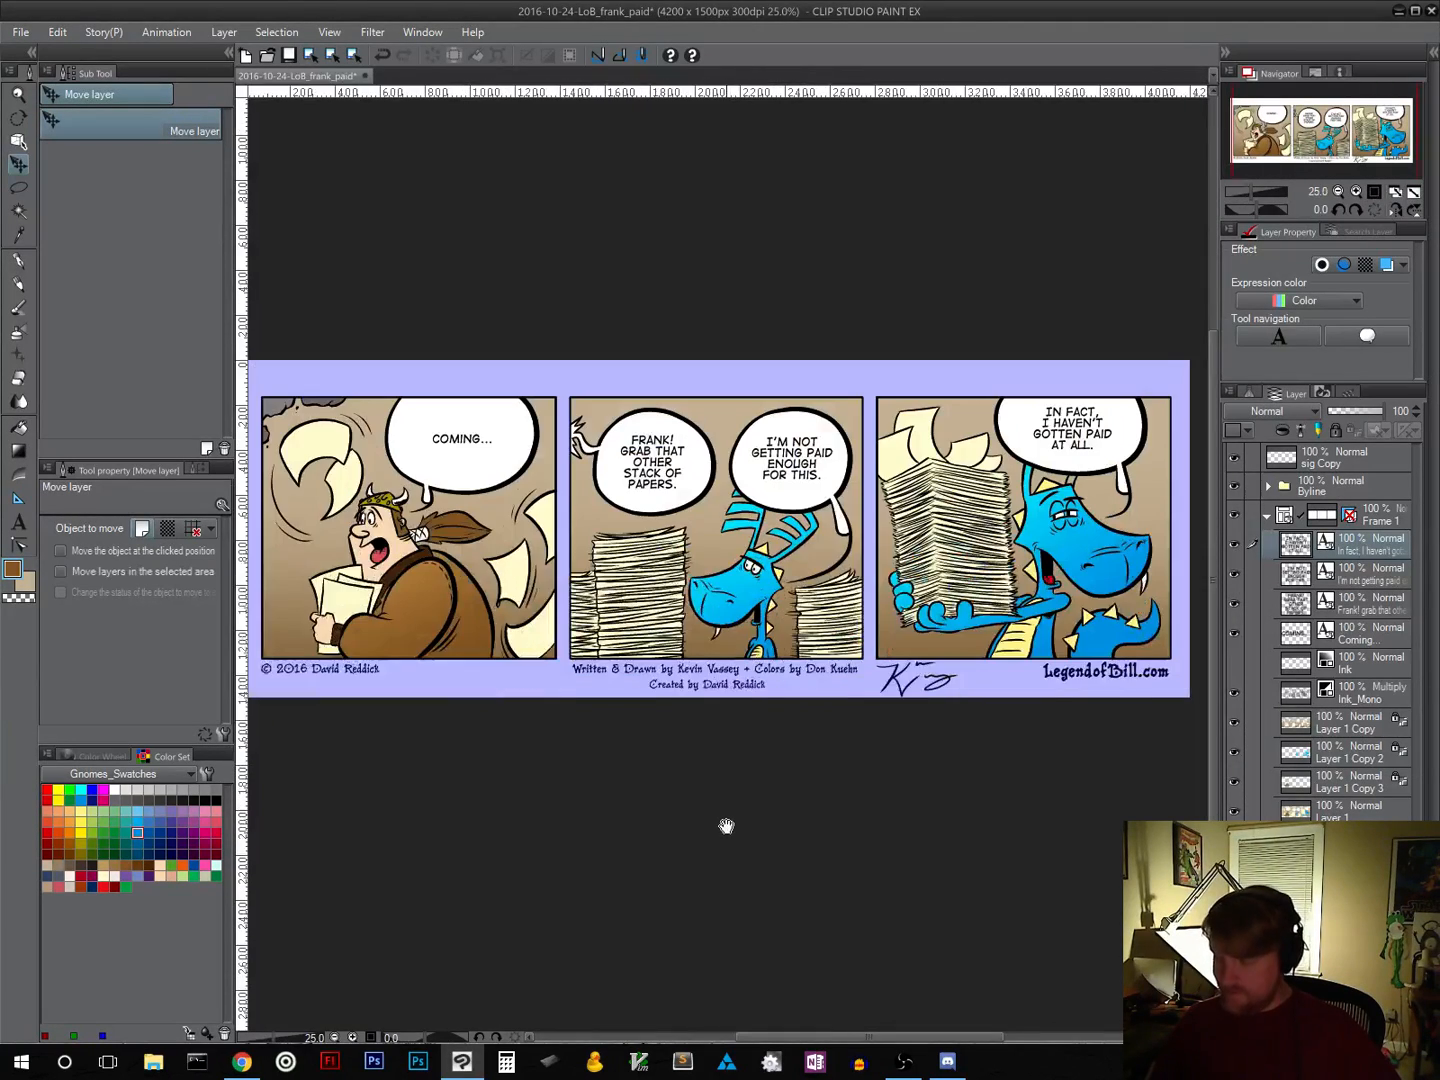
{"action": "mouse_move", "coordinate": [723, 826]}
{"action": "left_mouse_down"}
{"action": "mouse_move", "coordinate": [746, 823]}
{"action": "mouse_move", "coordinate": [734, 831]}
{"action": "left_mouse_up"}
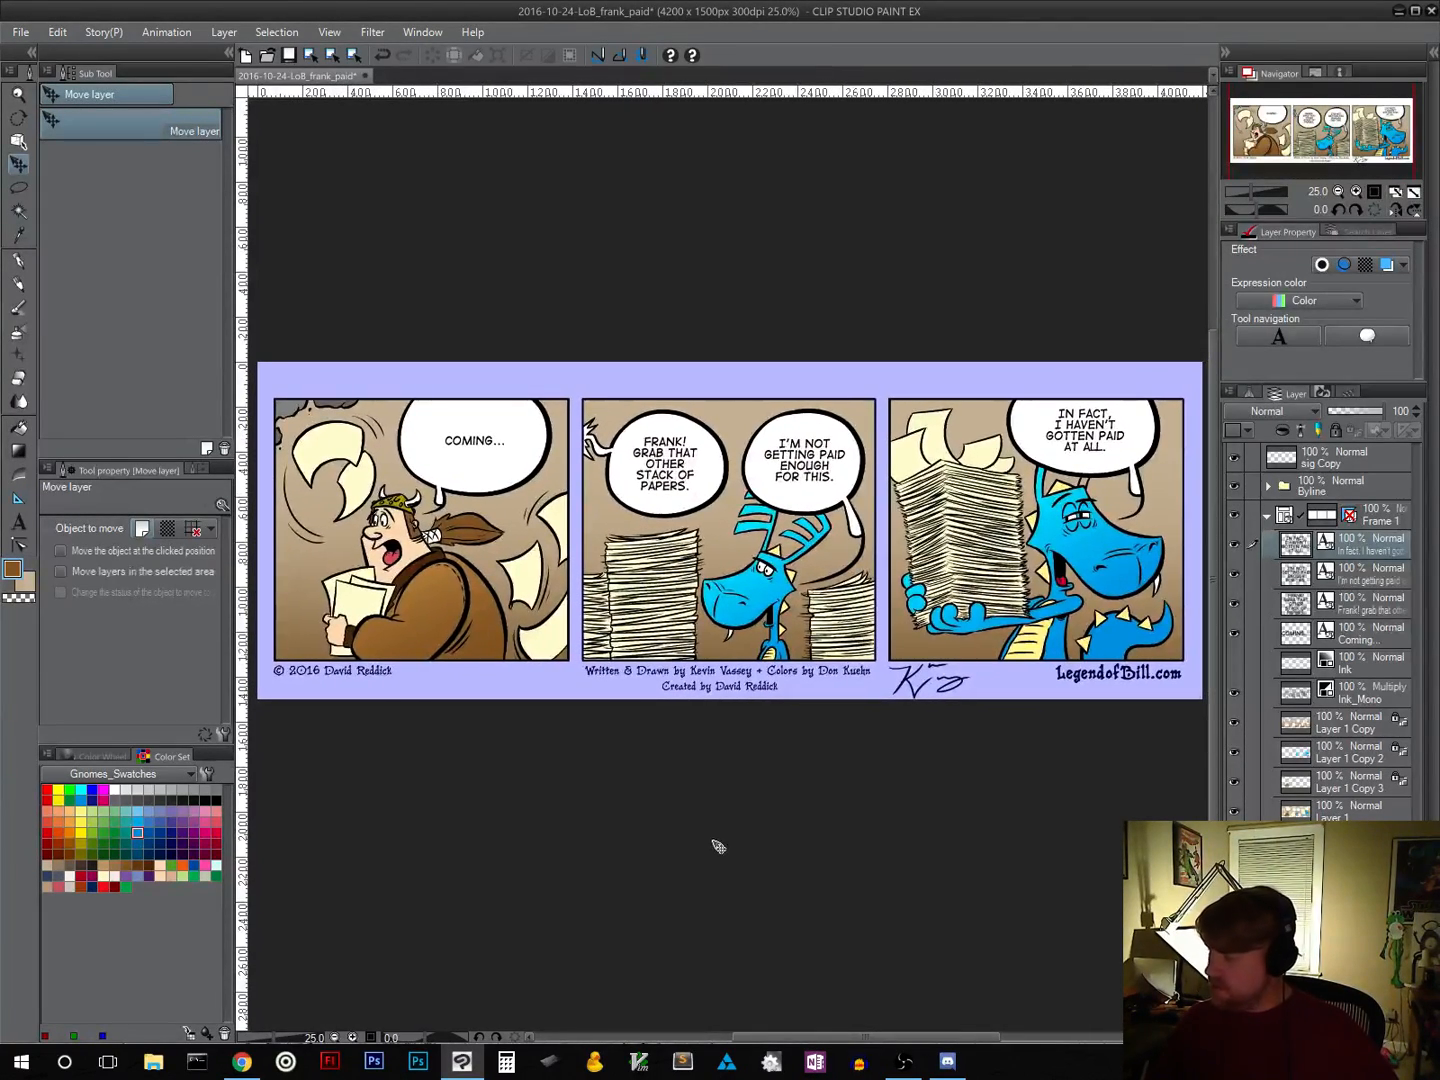
Step: Select the sig Copy layer and save the comic strip file
{"action": "left_click", "coordinate": [1375, 456]}
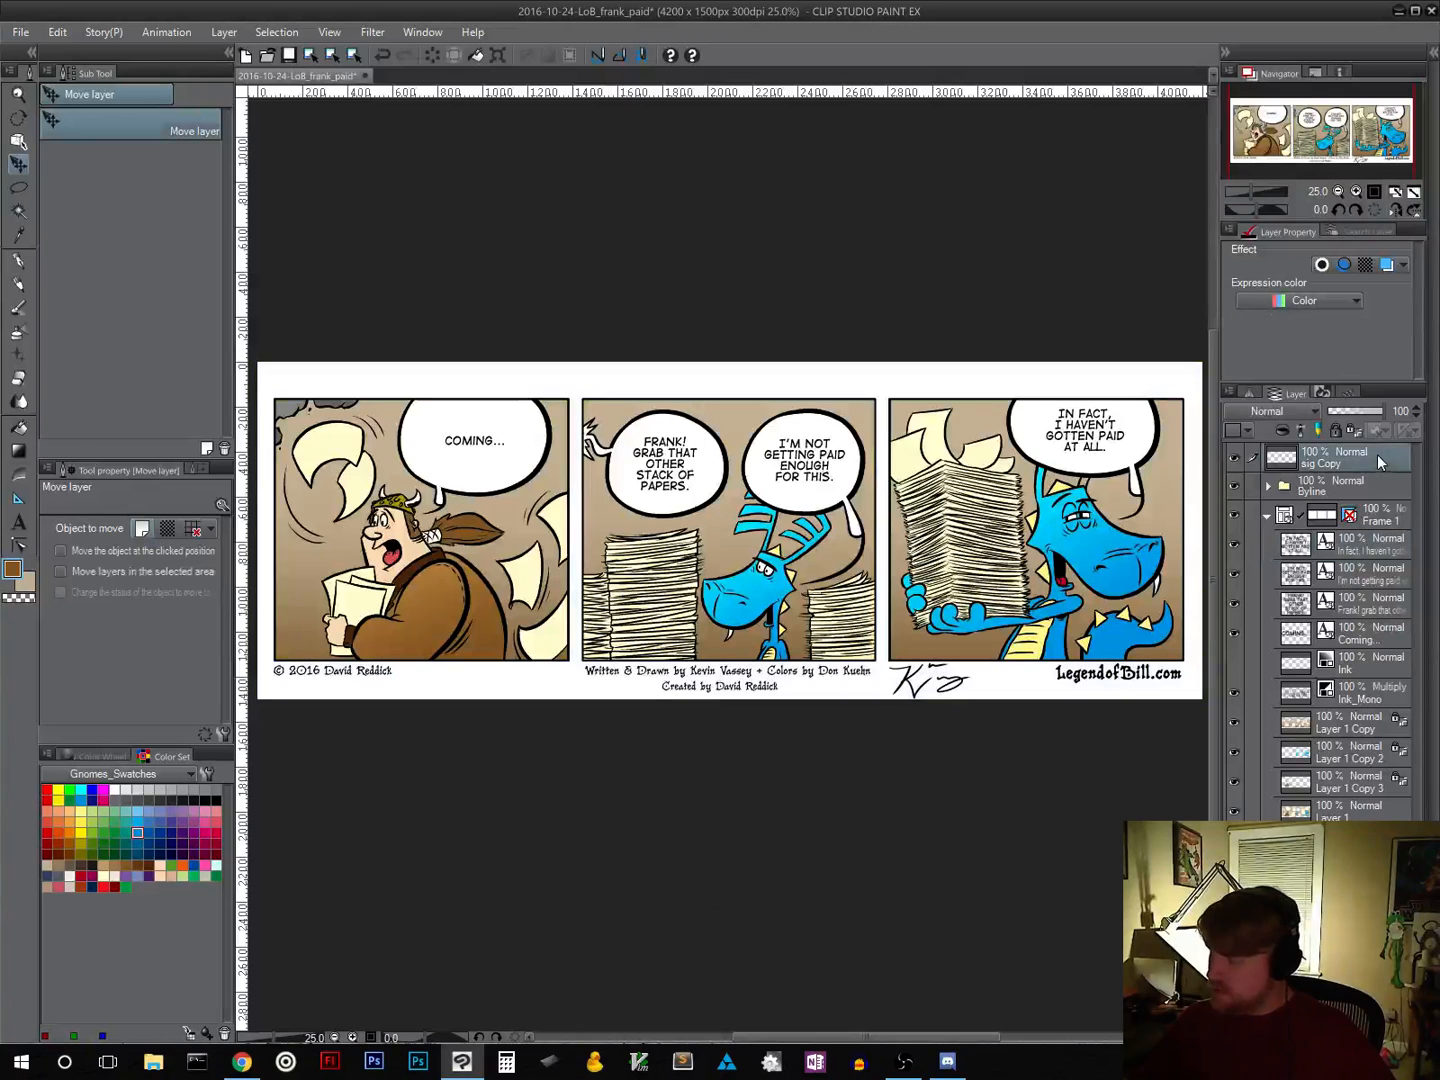
{"action": "left_click", "coordinate": [290, 58]}
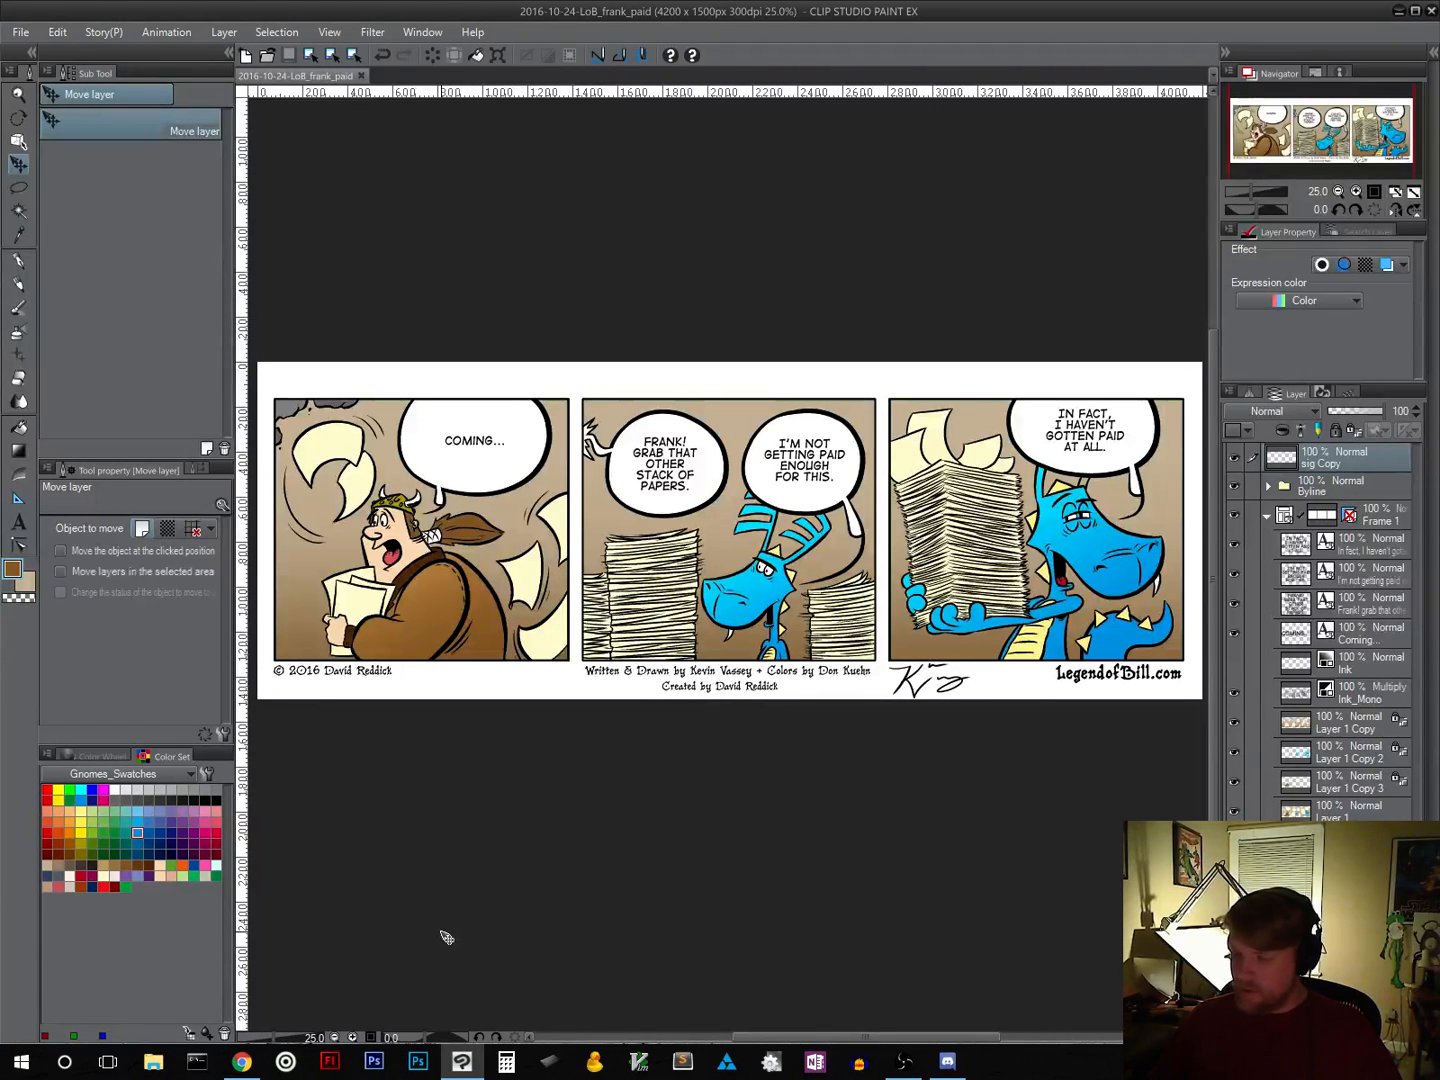
Step: Copy the first panel's olive helmet from Layer 1 to its own layer and lock that layer's transparent pixels
{"action": "left_click", "coordinate": [1346, 811]}
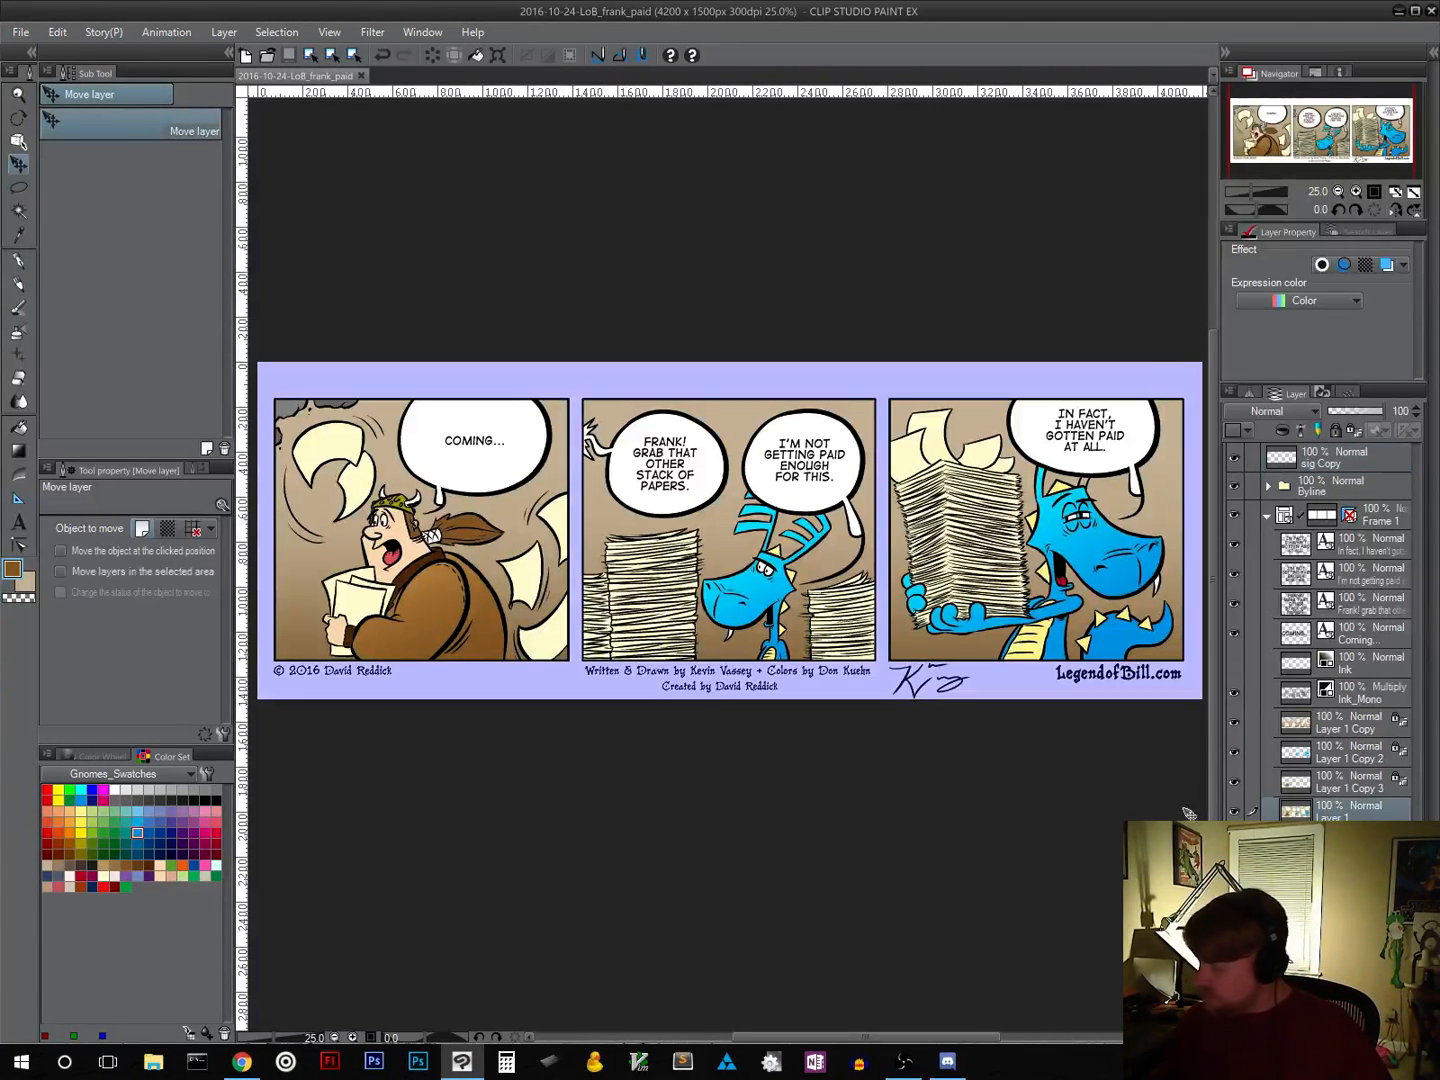
{"action": "left_click", "coordinate": [19, 211]}
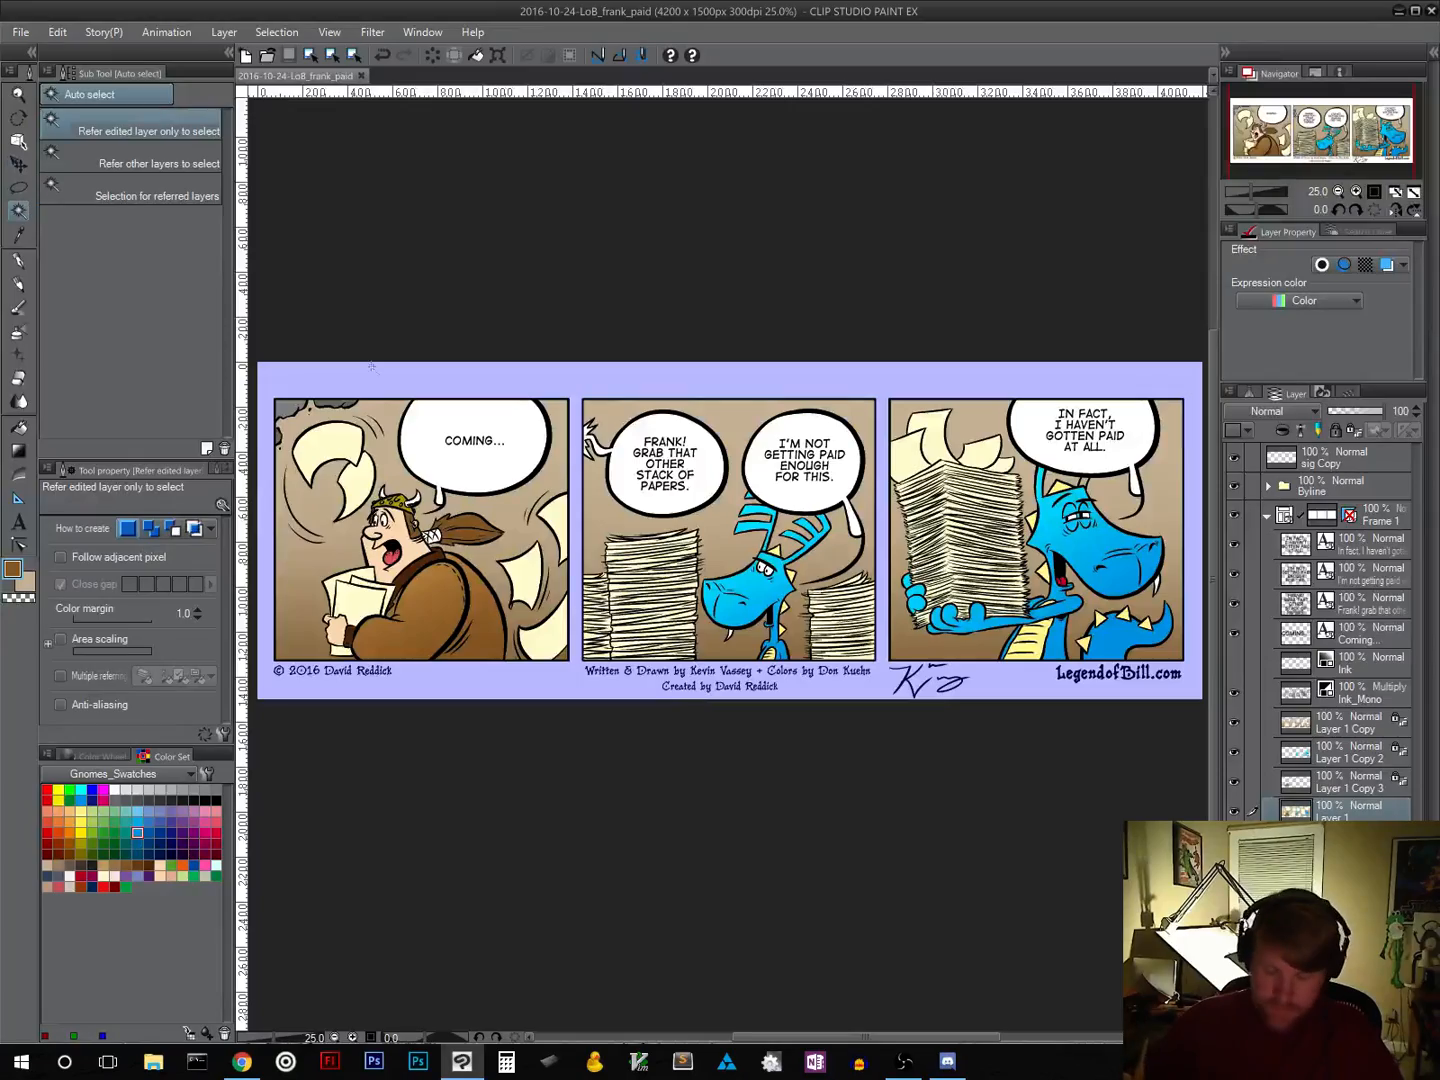
{"action": "scroll", "coordinate": [397, 481], "scroll_direction": "up", "scroll_amount": 2}
{"action": "scroll", "coordinate": [397, 481], "scroll_direction": "up", "scroll_amount": 1}
{"action": "left_click", "coordinate": [426, 536]}
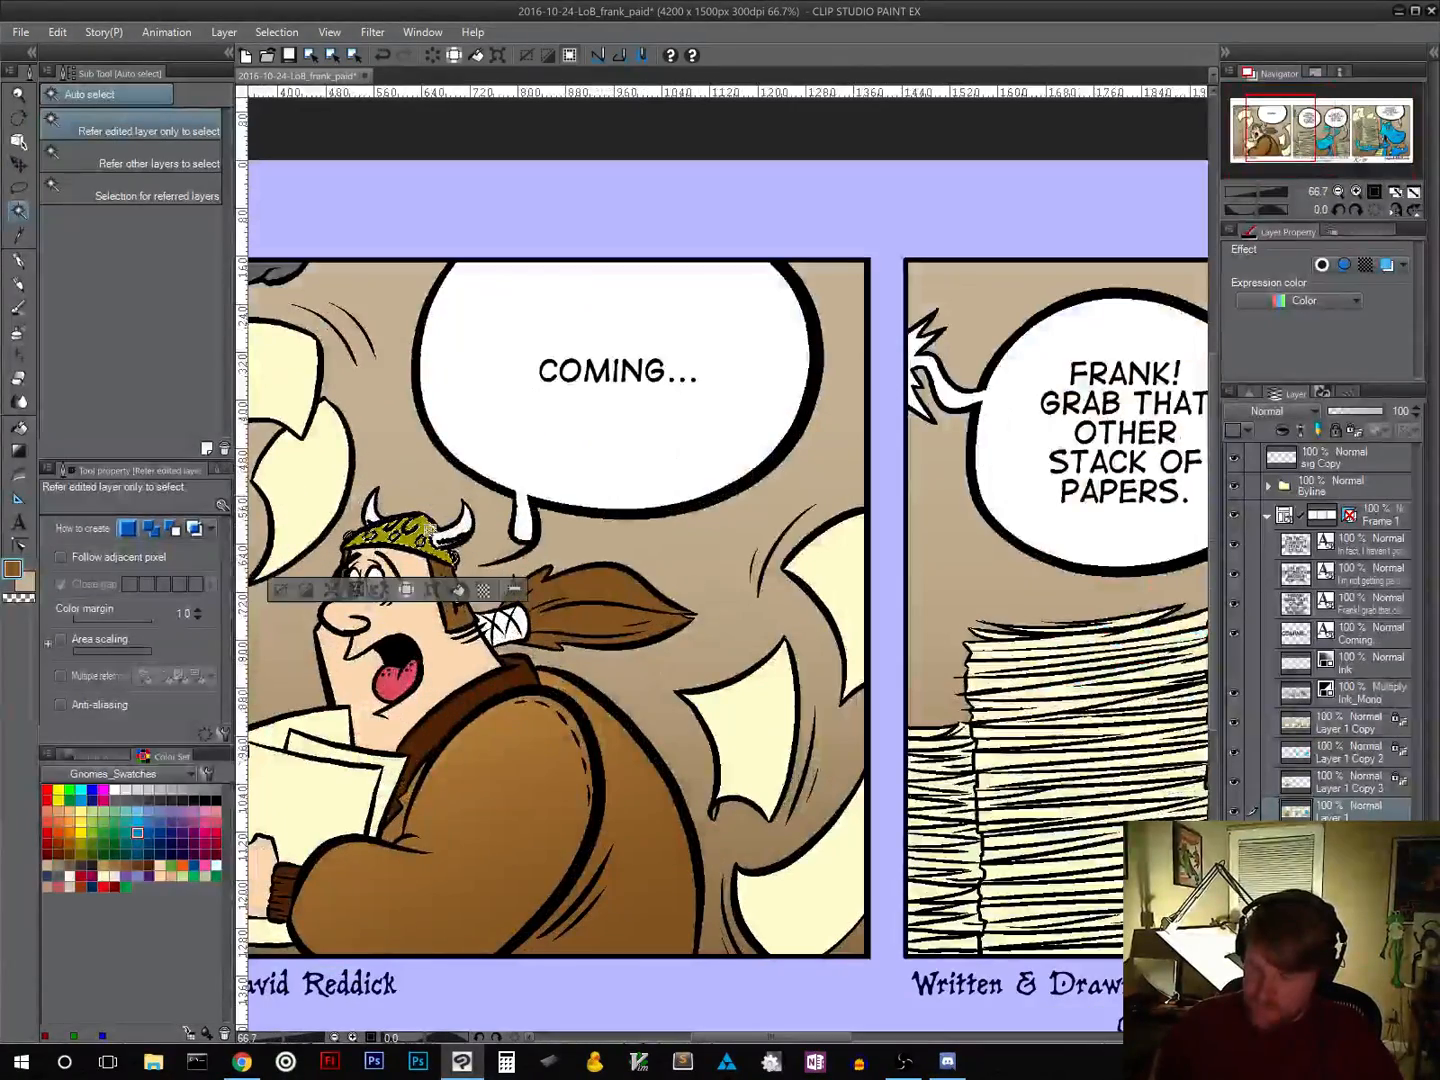
{"action": "left_click_drag", "start_coordinate": [527, 714], "coordinate": [712, 706]}
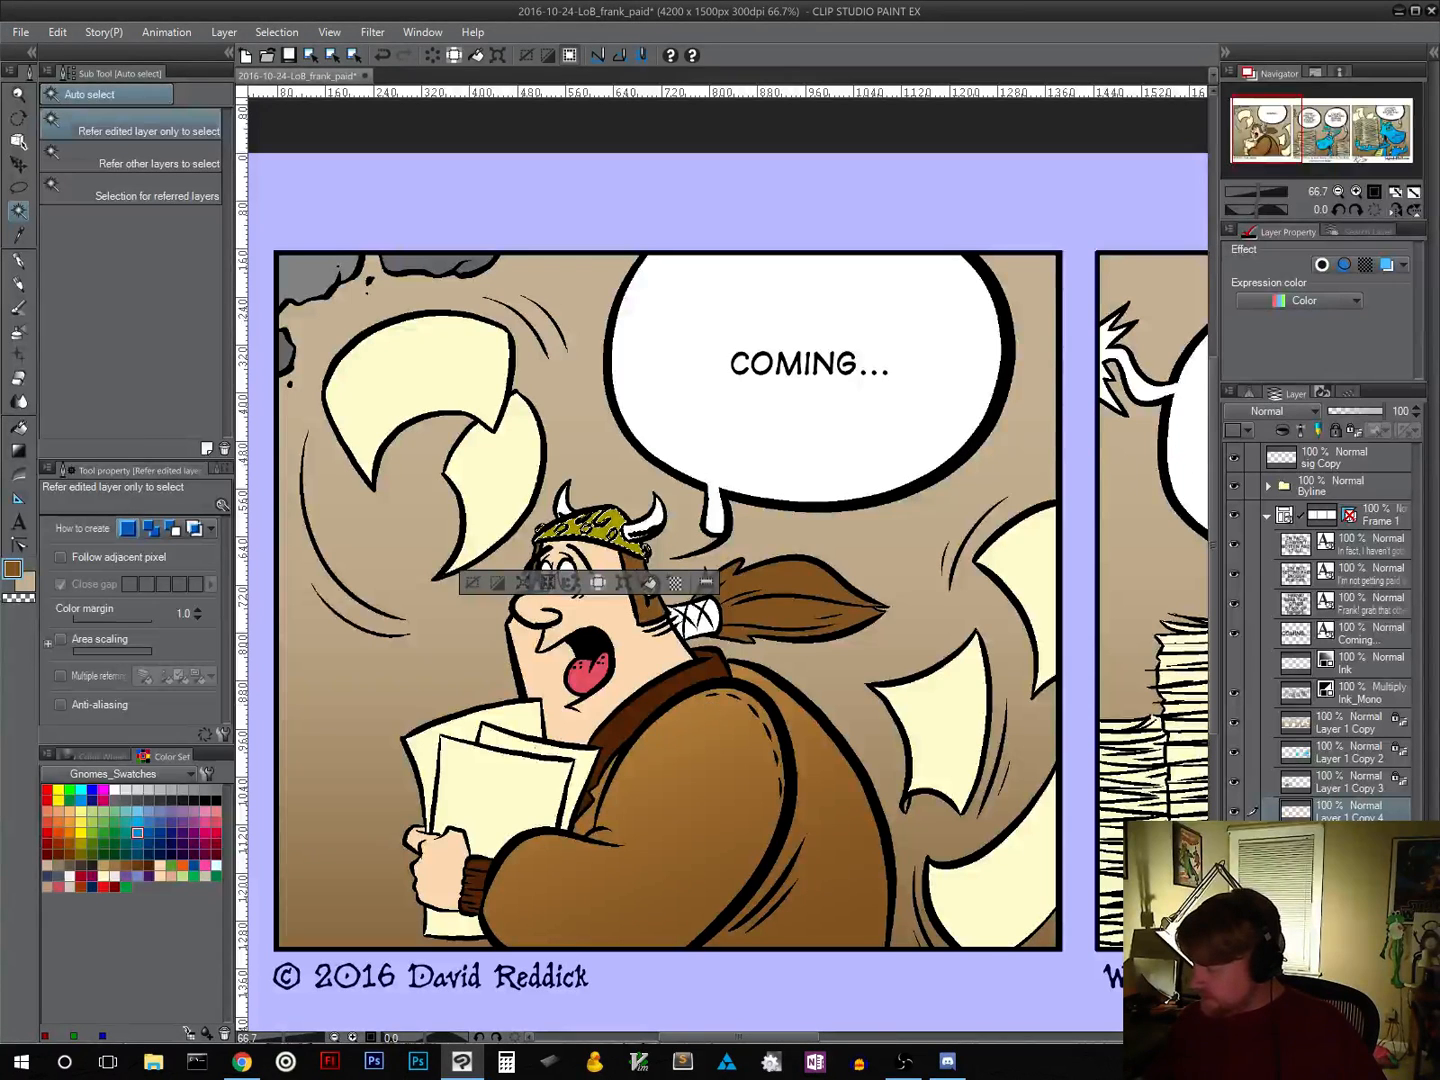
{"action": "left_click", "coordinate": [1353, 429]}
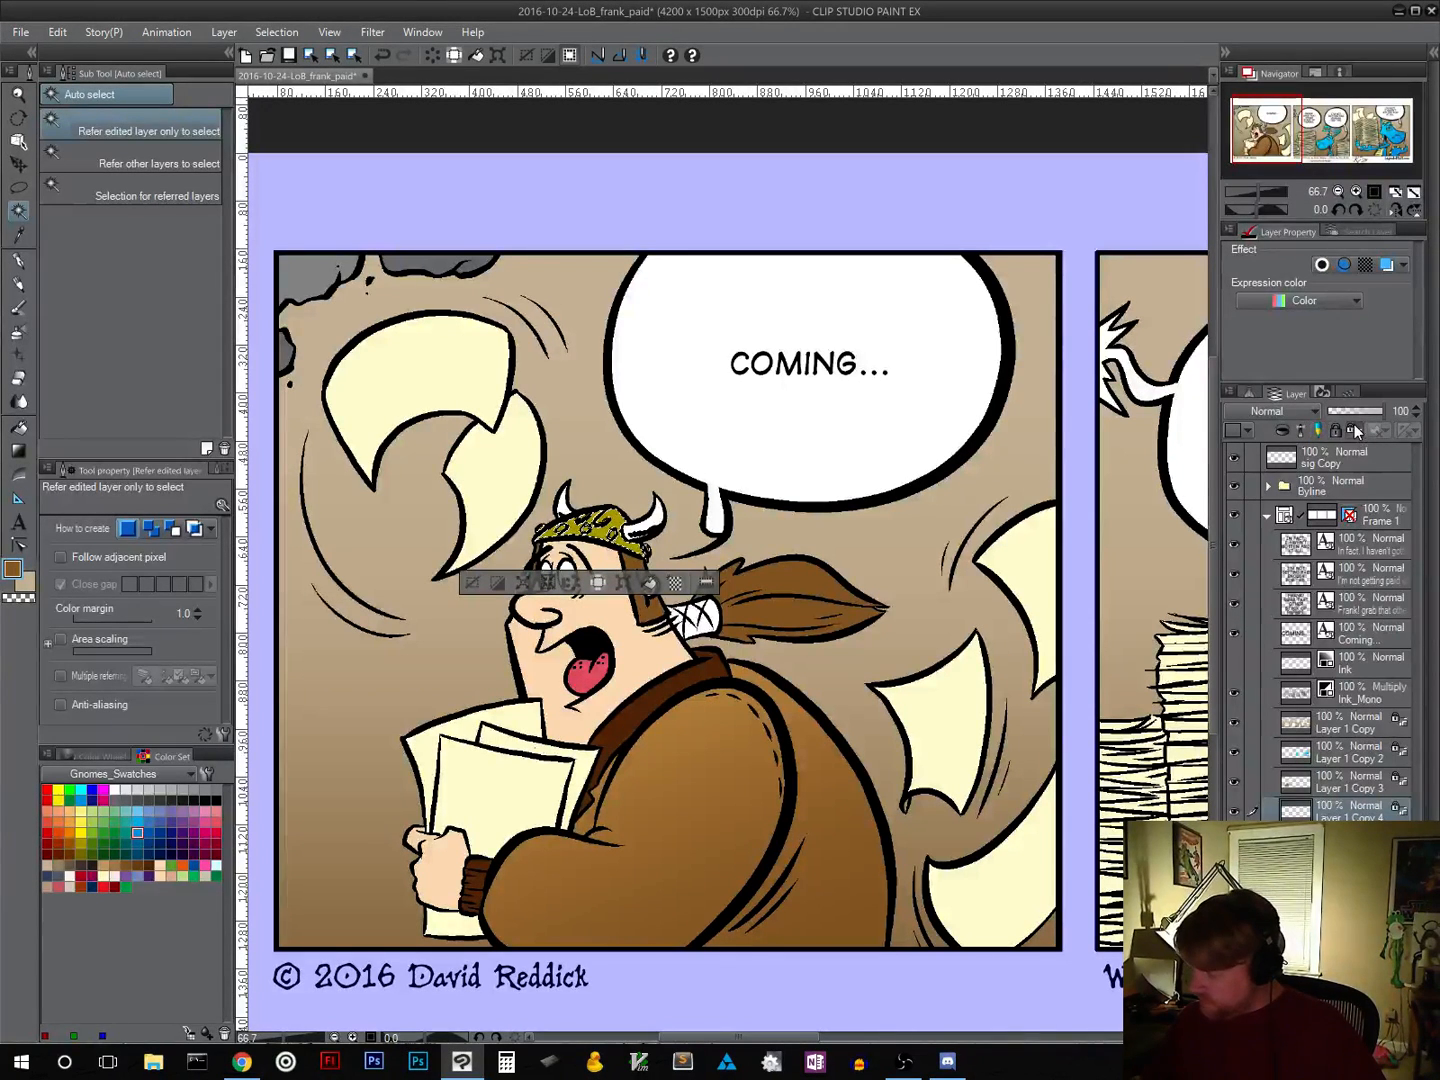
{"action": "key", "text": "ctrl+d"}
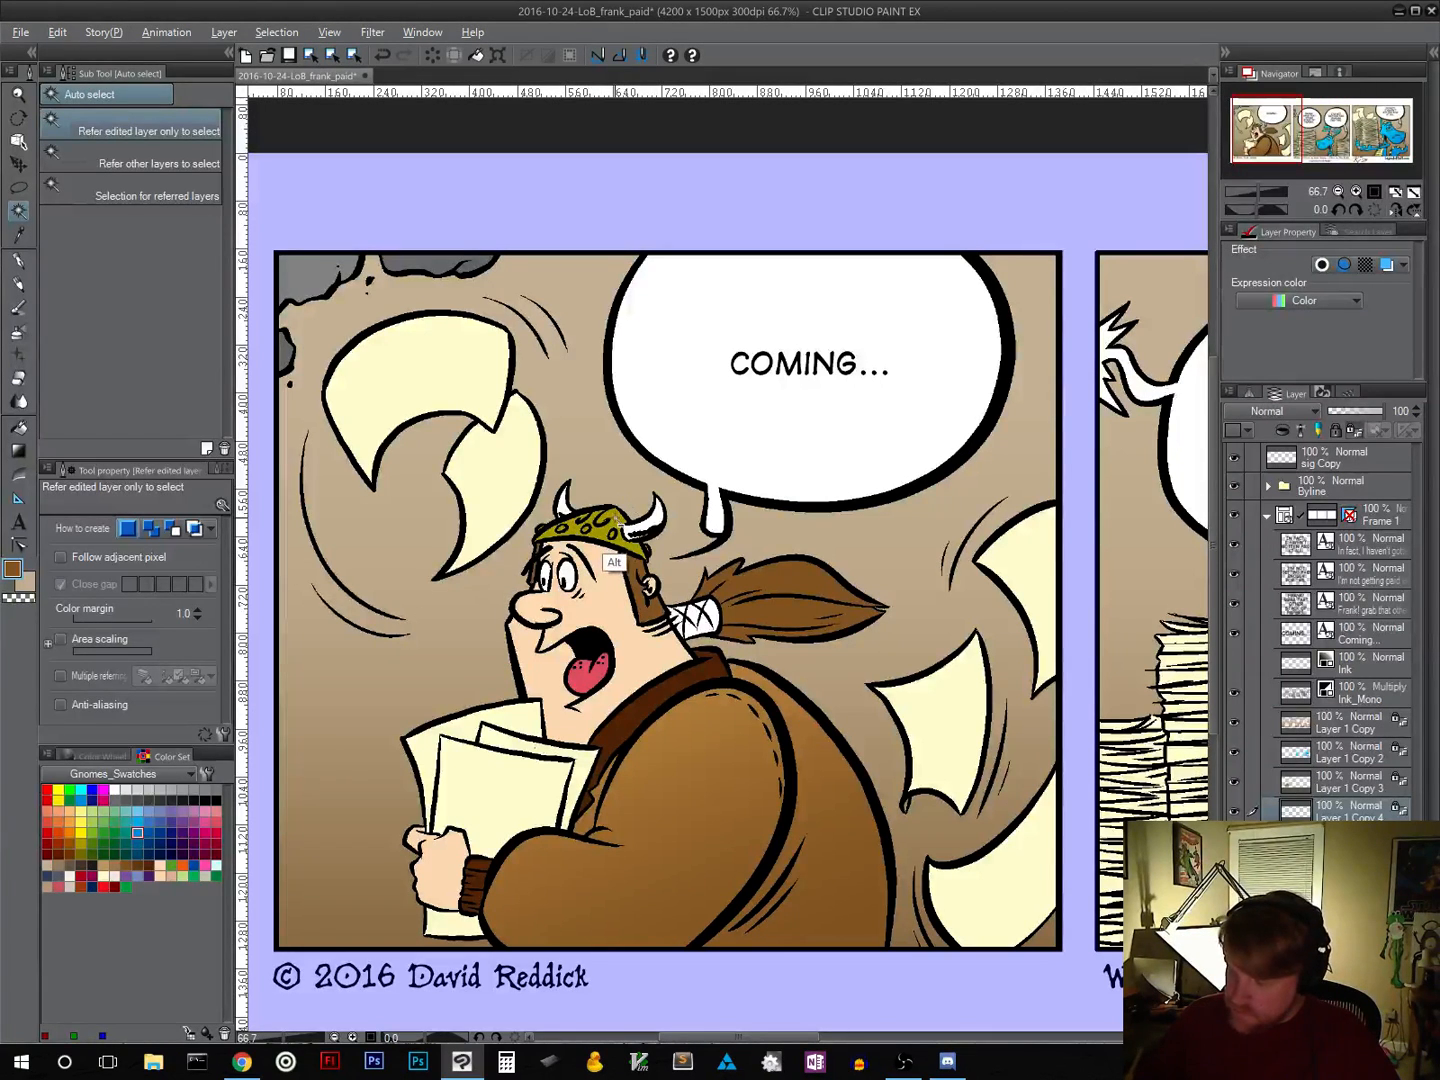
Step: Lighten the helmet with a foreground-to-transparent gradient in its sampled olive colour, using Screen mode
{"action": "key", "text": "alt"}
{"action": "key", "text": "g"}
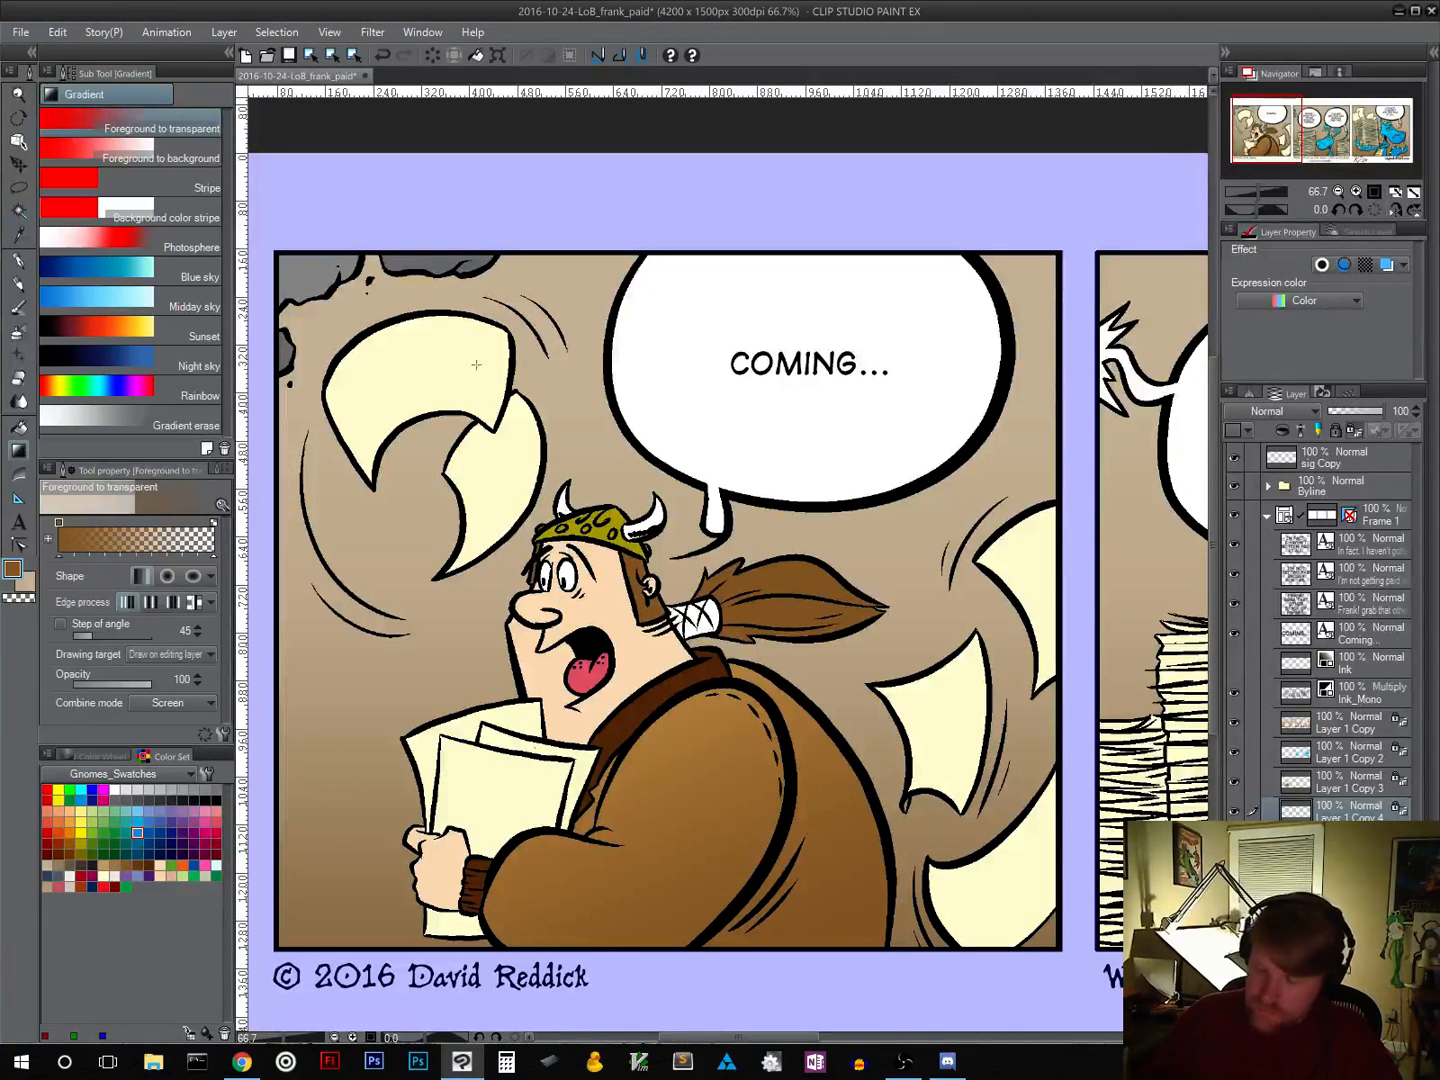
{"action": "left_click", "coordinate": [611, 537], "text": "alt"}
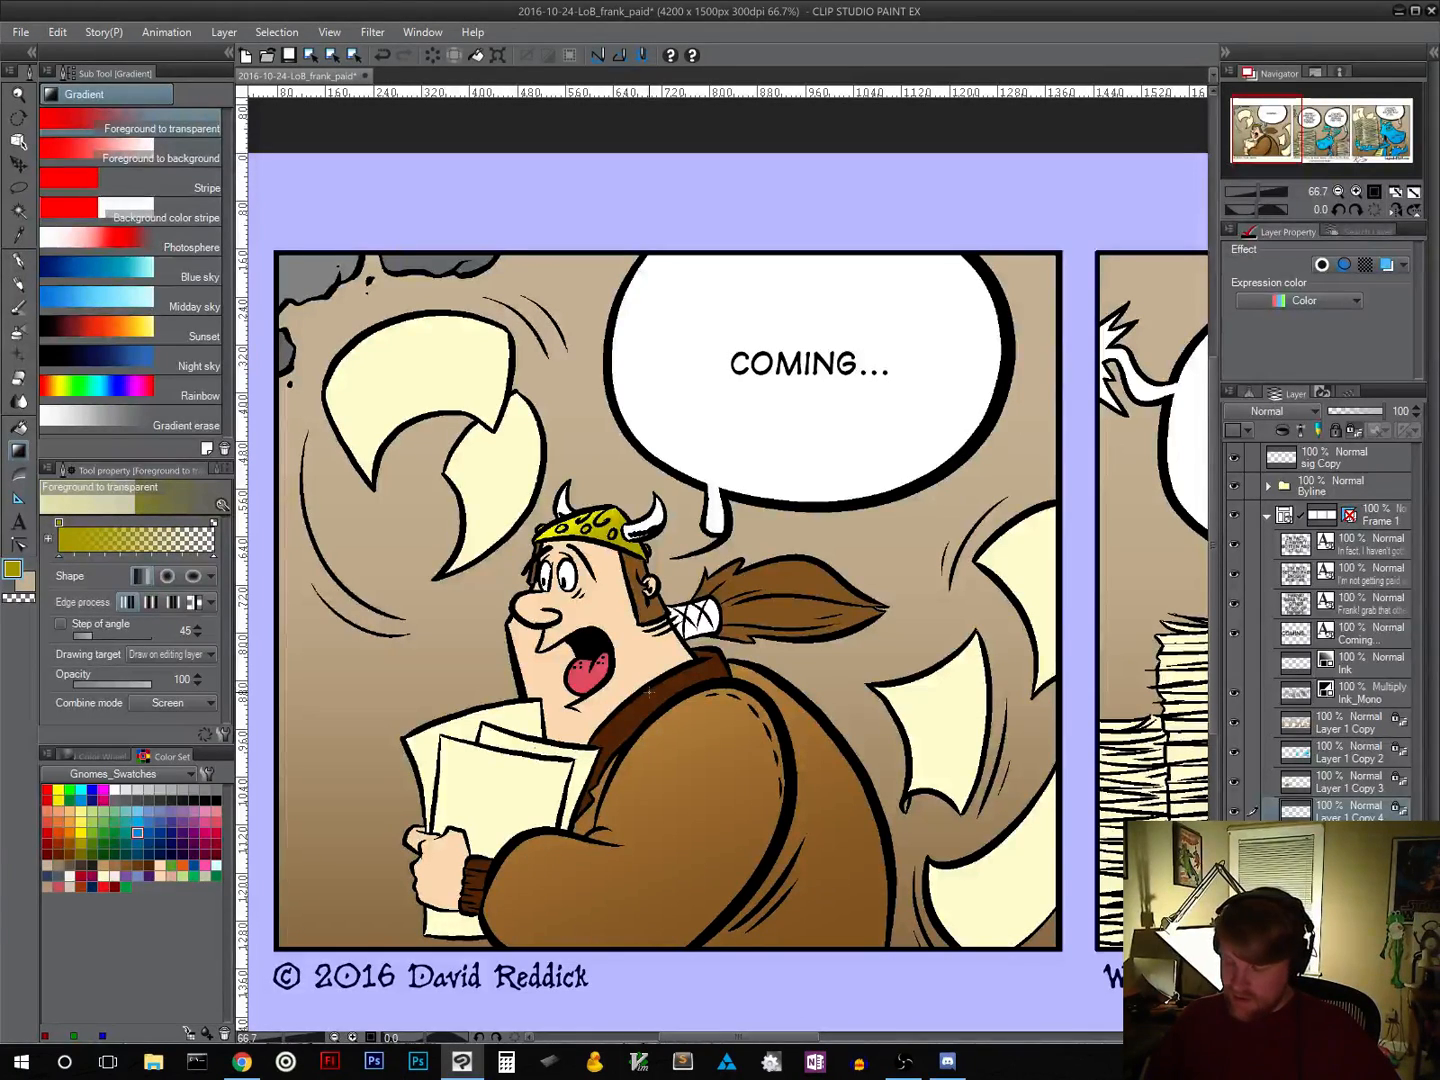
{"action": "scroll", "coordinate": [652, 690], "scroll_direction": "down", "scroll_amount": 3}
{"action": "left_click_drag", "start_coordinate": [657, 761], "coordinate": [563, 663]}
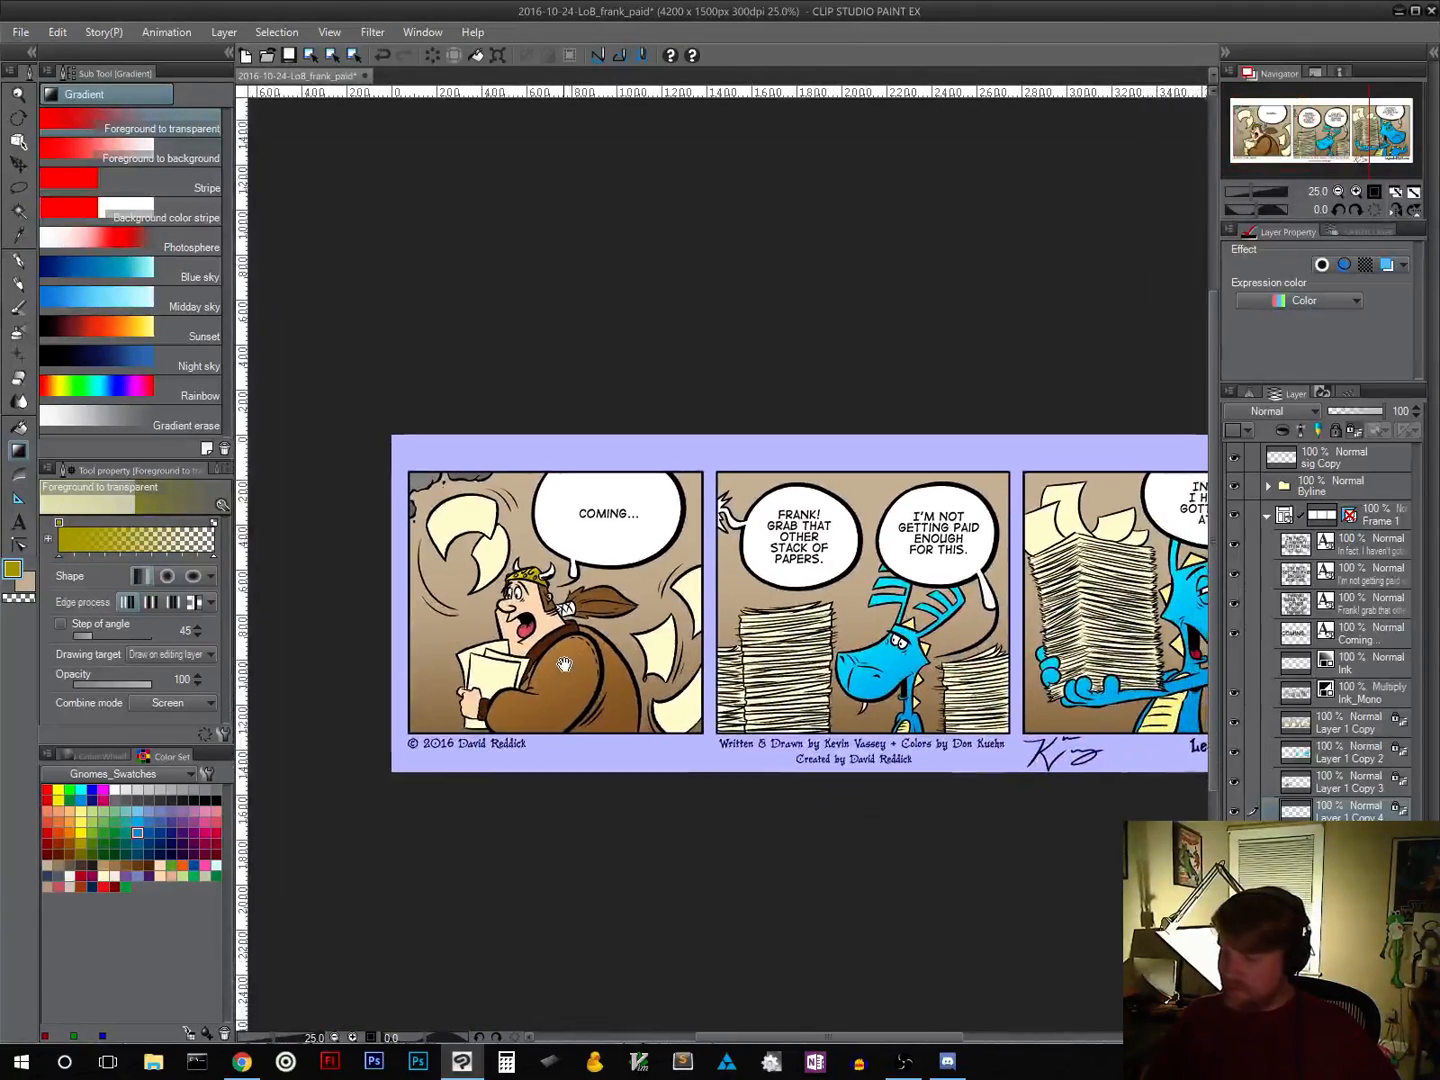
{"action": "left_click", "coordinate": [1356, 192]}
{"action": "left_click", "coordinate": [1355, 191]}
{"action": "left_click_drag", "start_coordinate": [927, 711], "coordinate": [792, 667]}
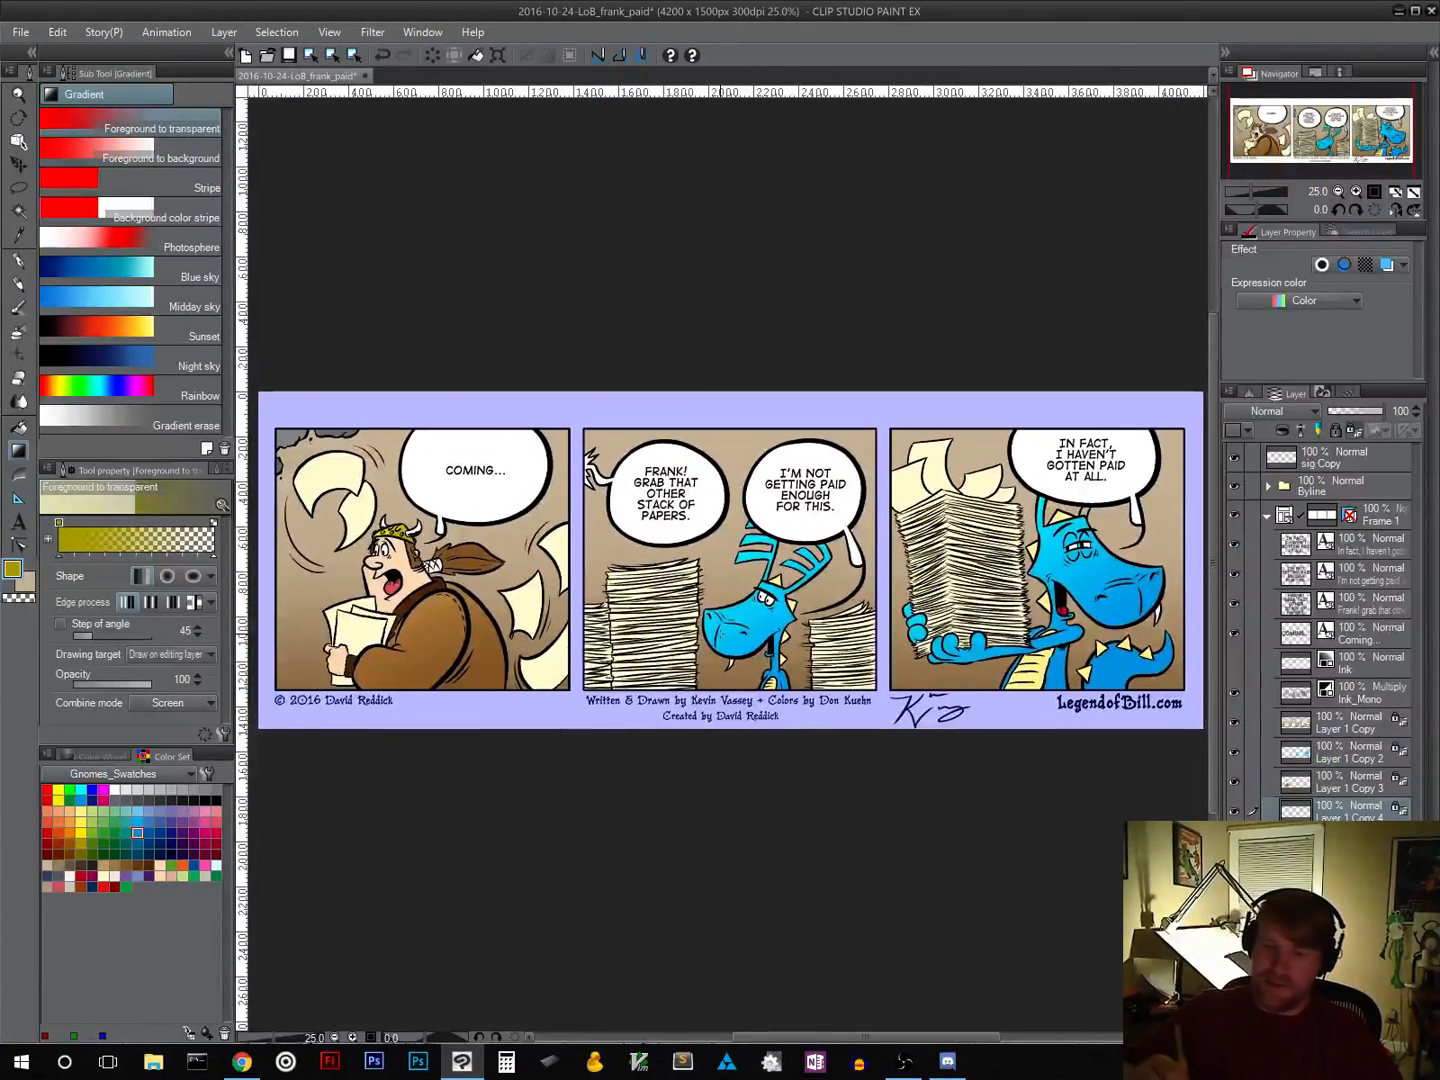
Step: Copy the cream paper areas of all three panels from Layer 1 to their own transparency-locked layer
{"action": "left_click", "coordinate": [21, 261]}
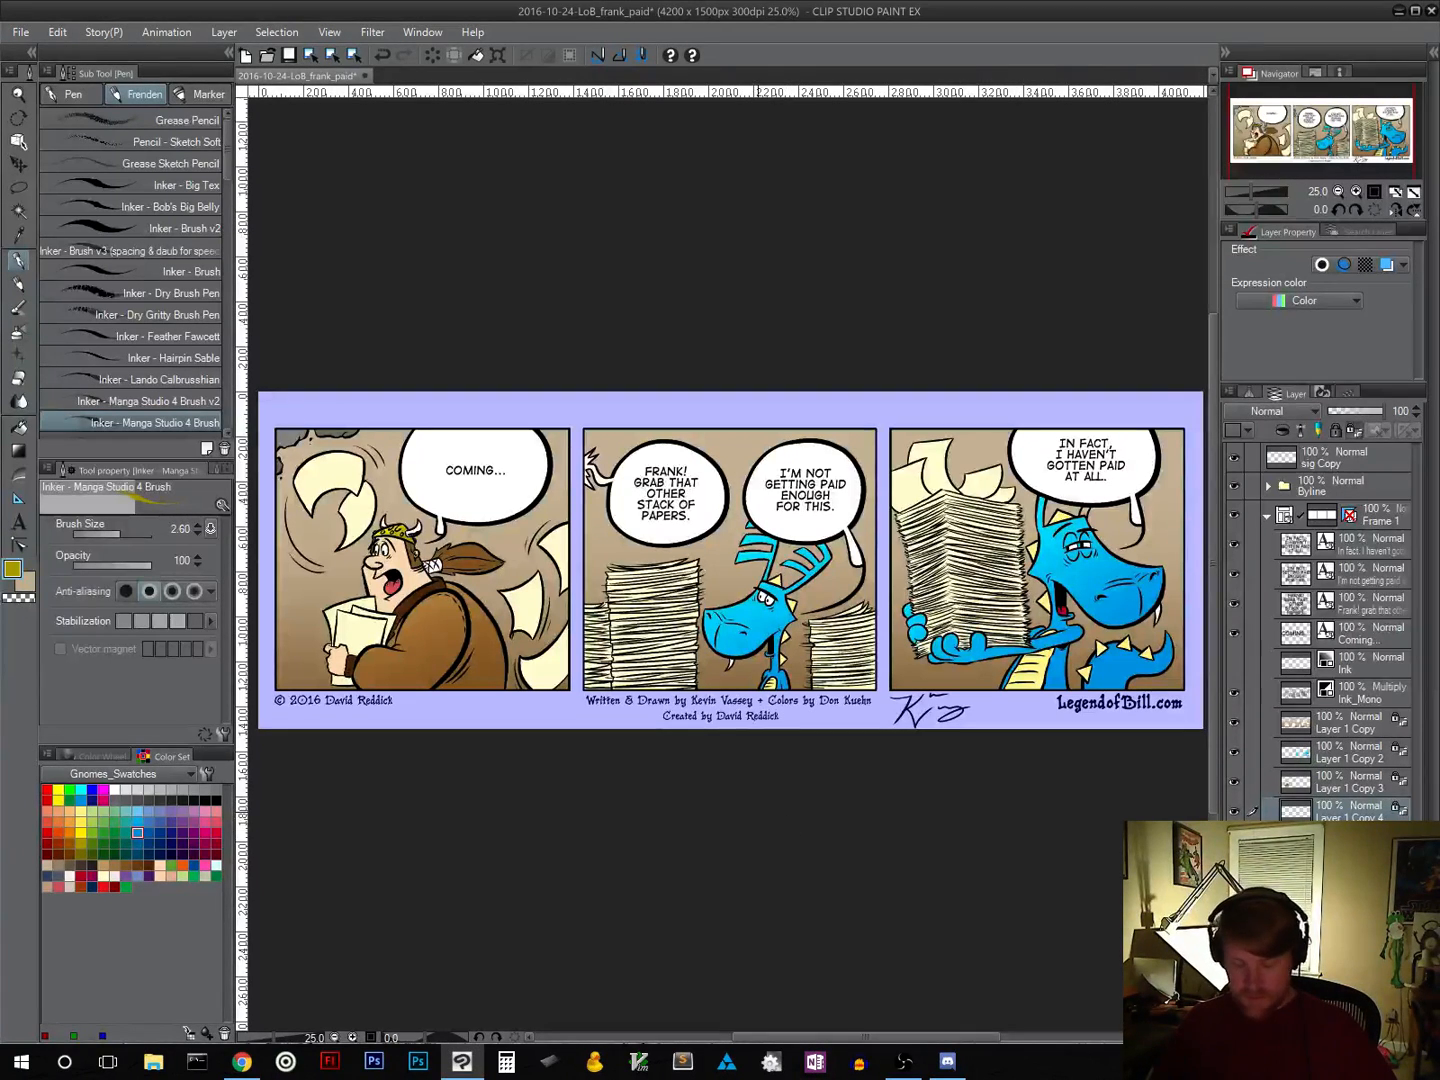
{"action": "left_click_drag", "start_coordinate": [764, 829], "coordinate": [760, 829]}
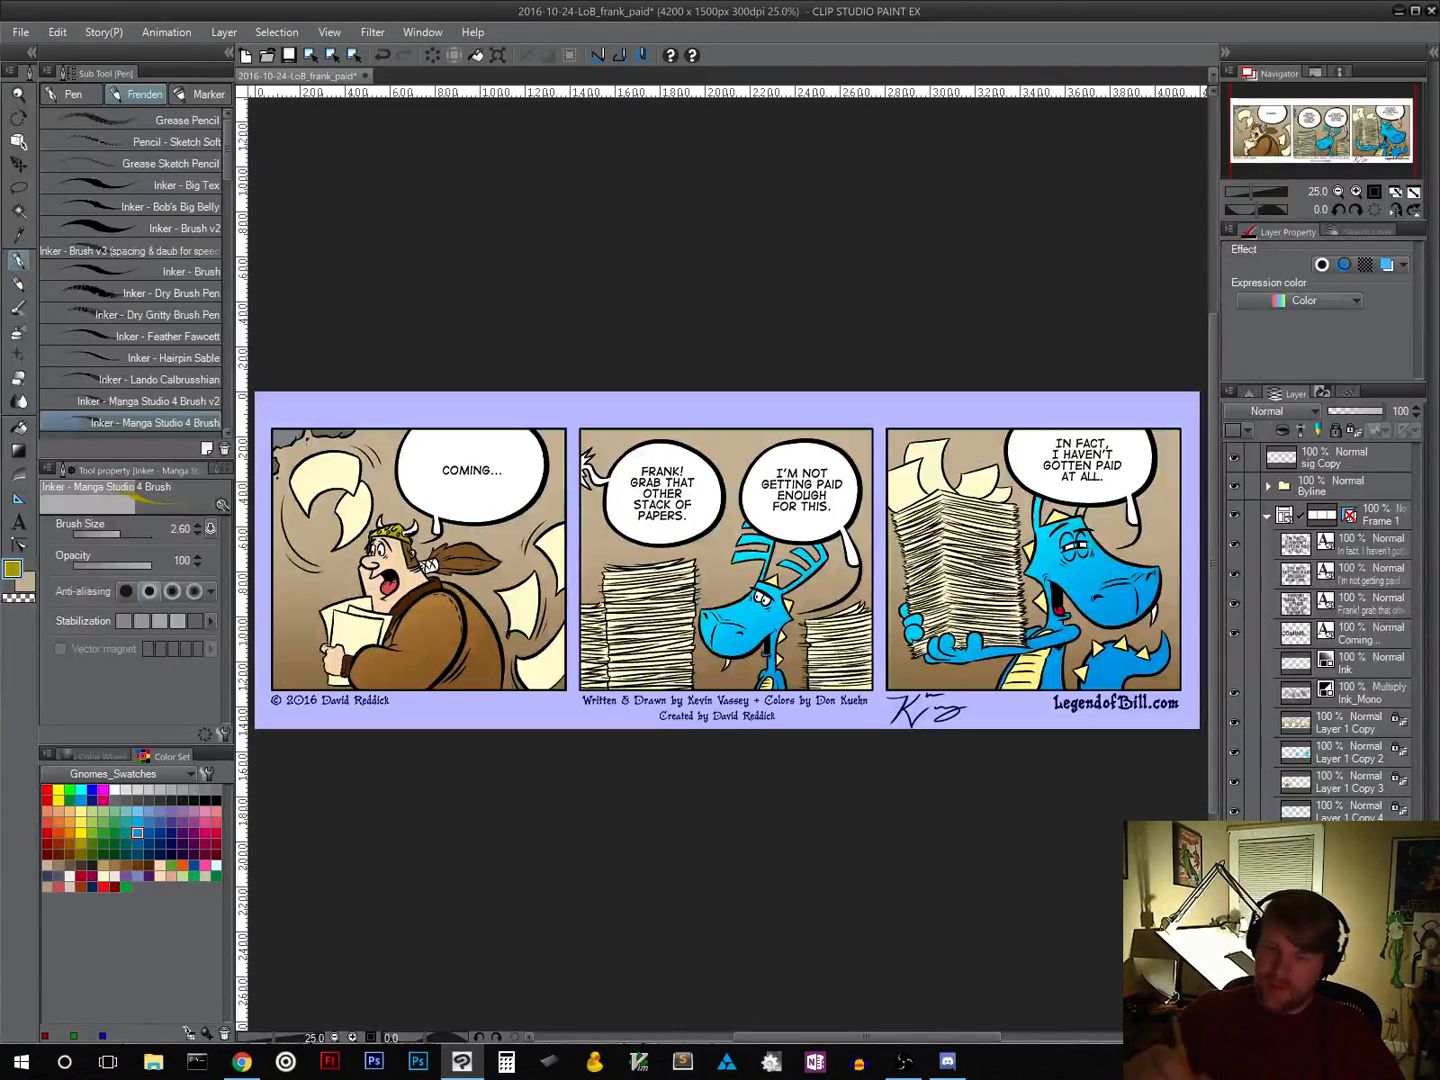
{"action": "left_click", "coordinate": [20, 210]}
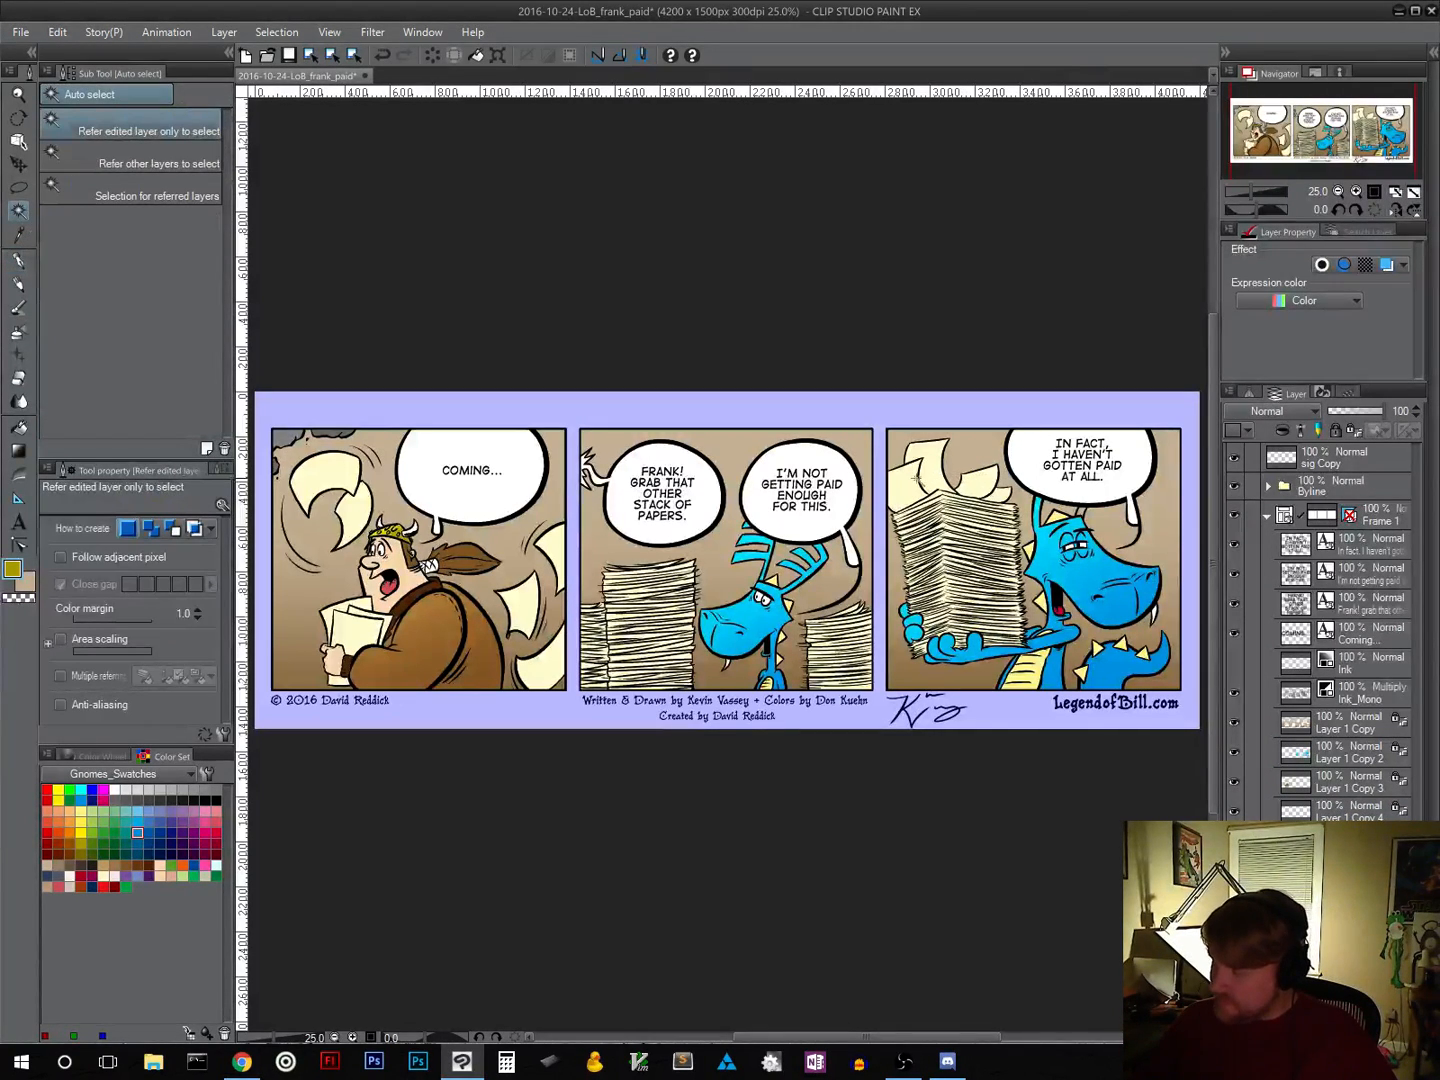
{"action": "left_click", "coordinate": [908, 490]}
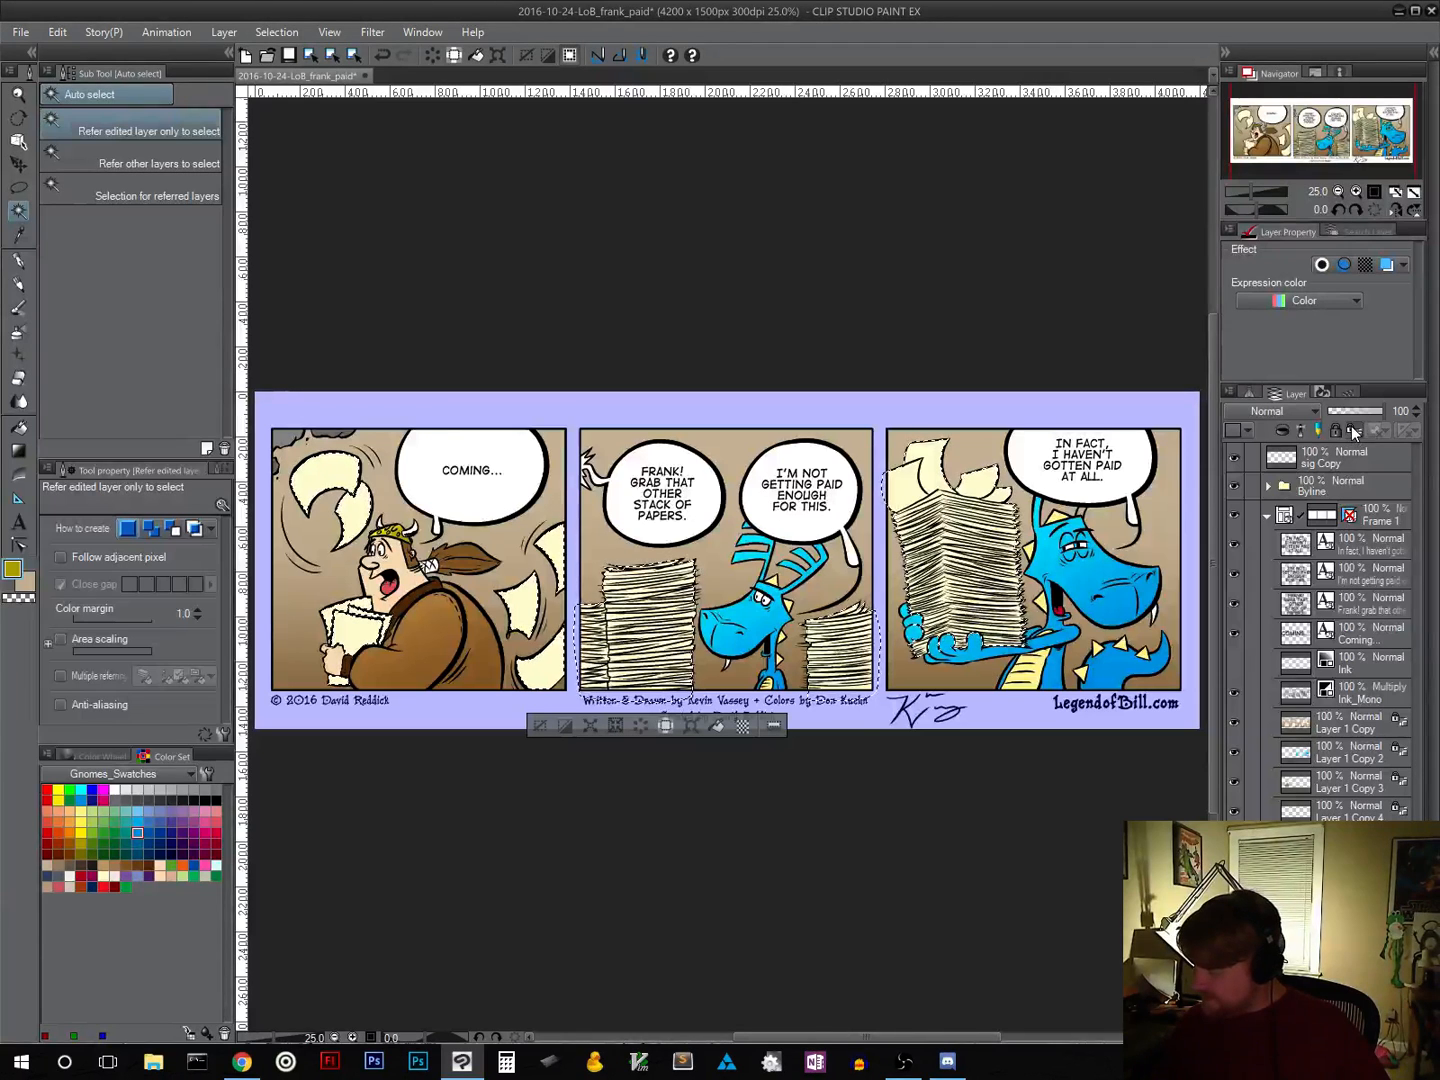
{"action": "left_click", "coordinate": [537, 726]}
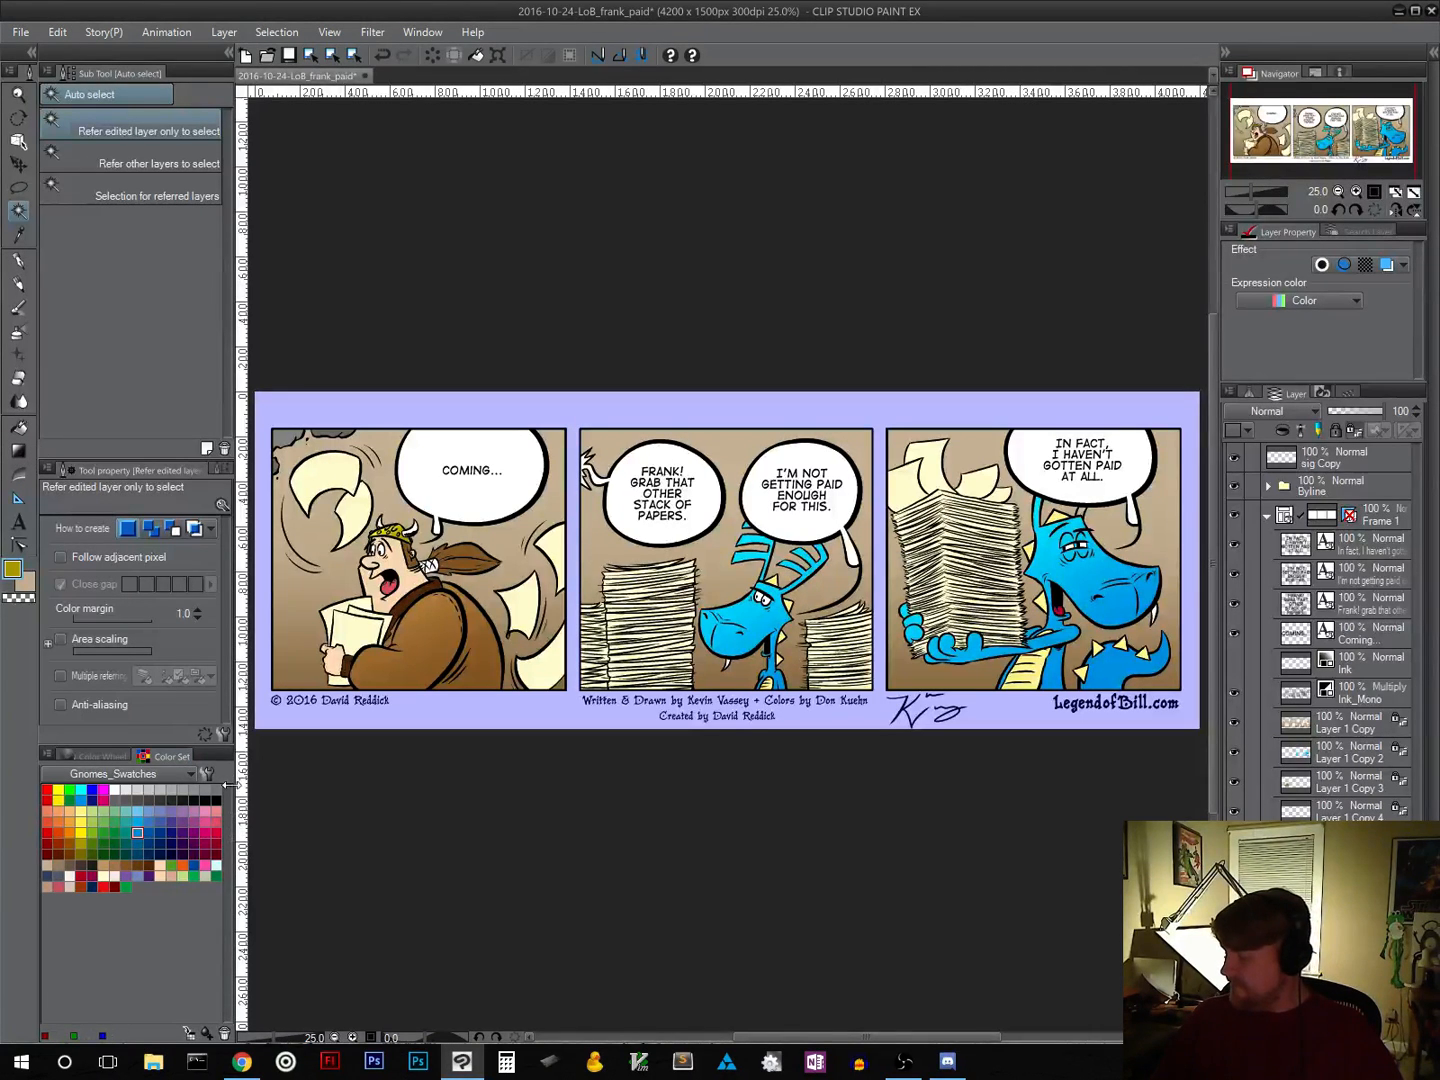
Step: Set up the Soft airbrush with the papers' sampled cream colour and a brush size of 12
{"action": "left_click", "coordinate": [19, 332]}
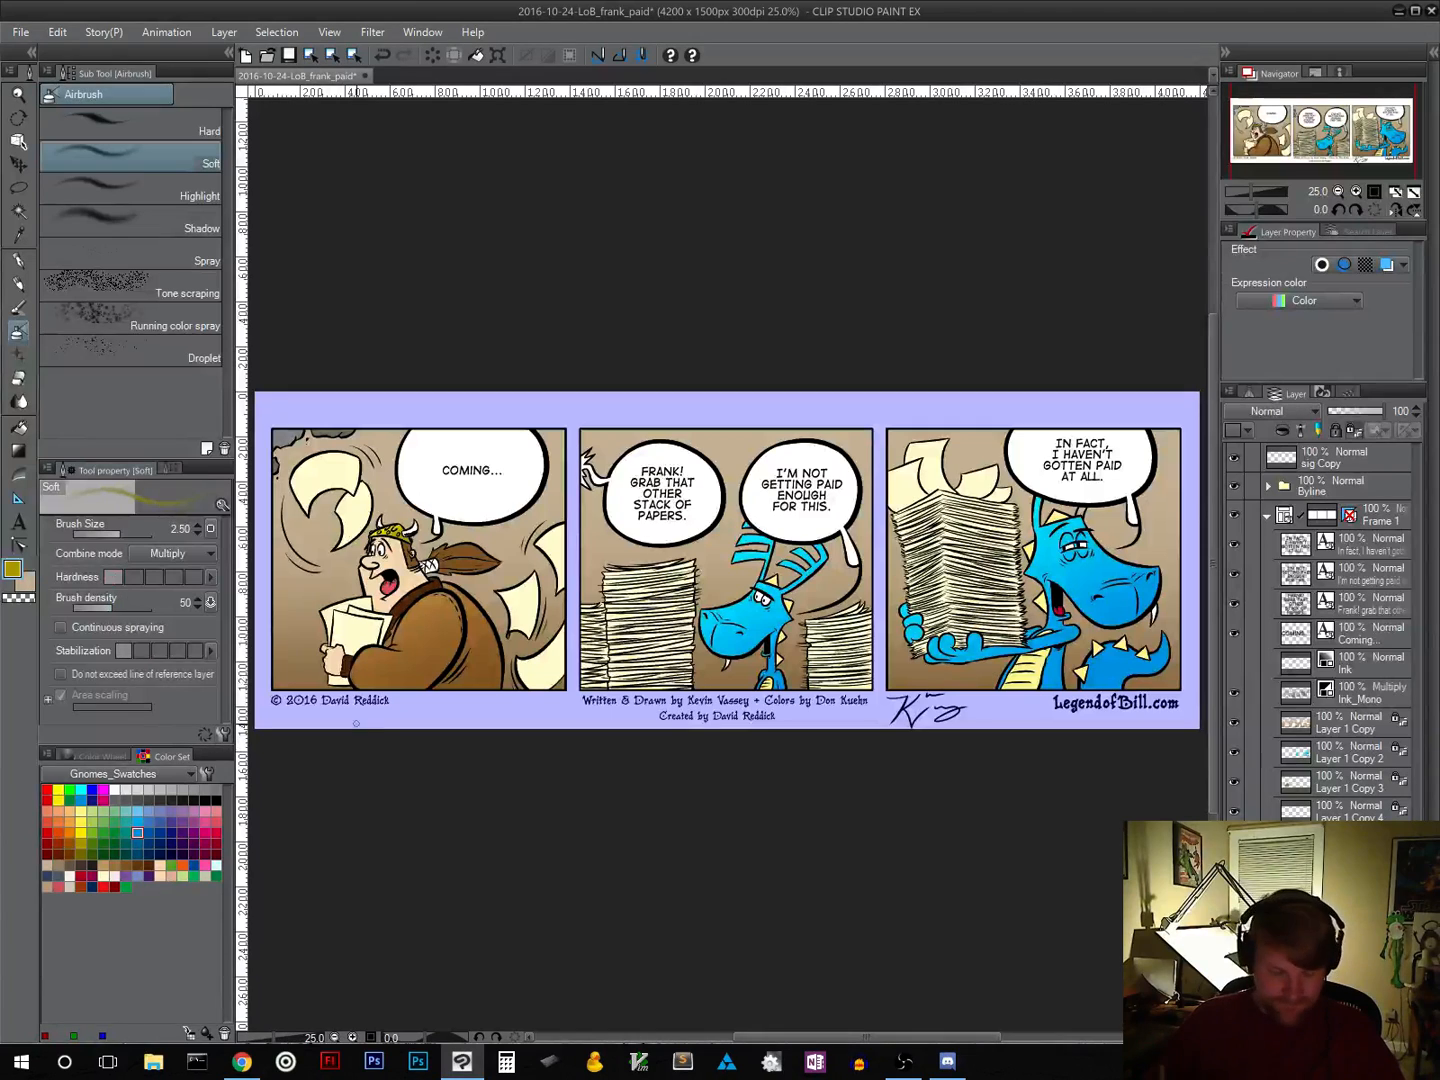
{"action": "left_click", "coordinate": [925, 508], "text": "alt"}
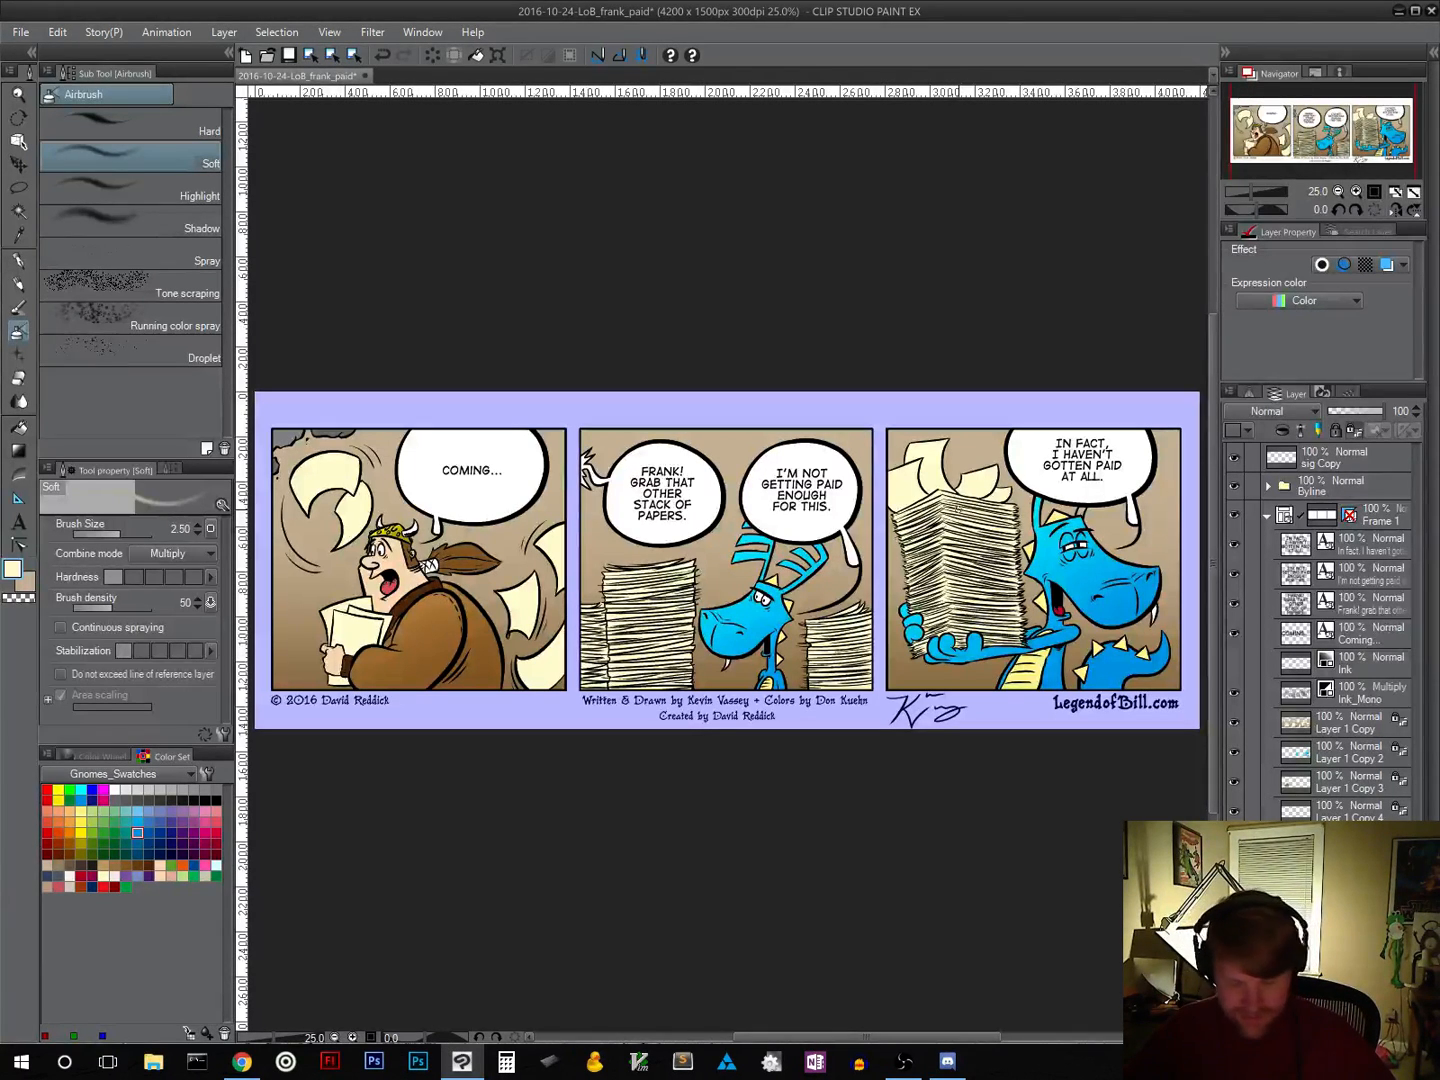
{"action": "key", "text": "bracketright"}
{"action": "key", "text": "bracketright"}
{"action": "key", "text": "bracketright"}
{"action": "key", "text": "bracketright"}
{"action": "key", "text": "bracketright"}
{"action": "key", "text": "bracketright"}
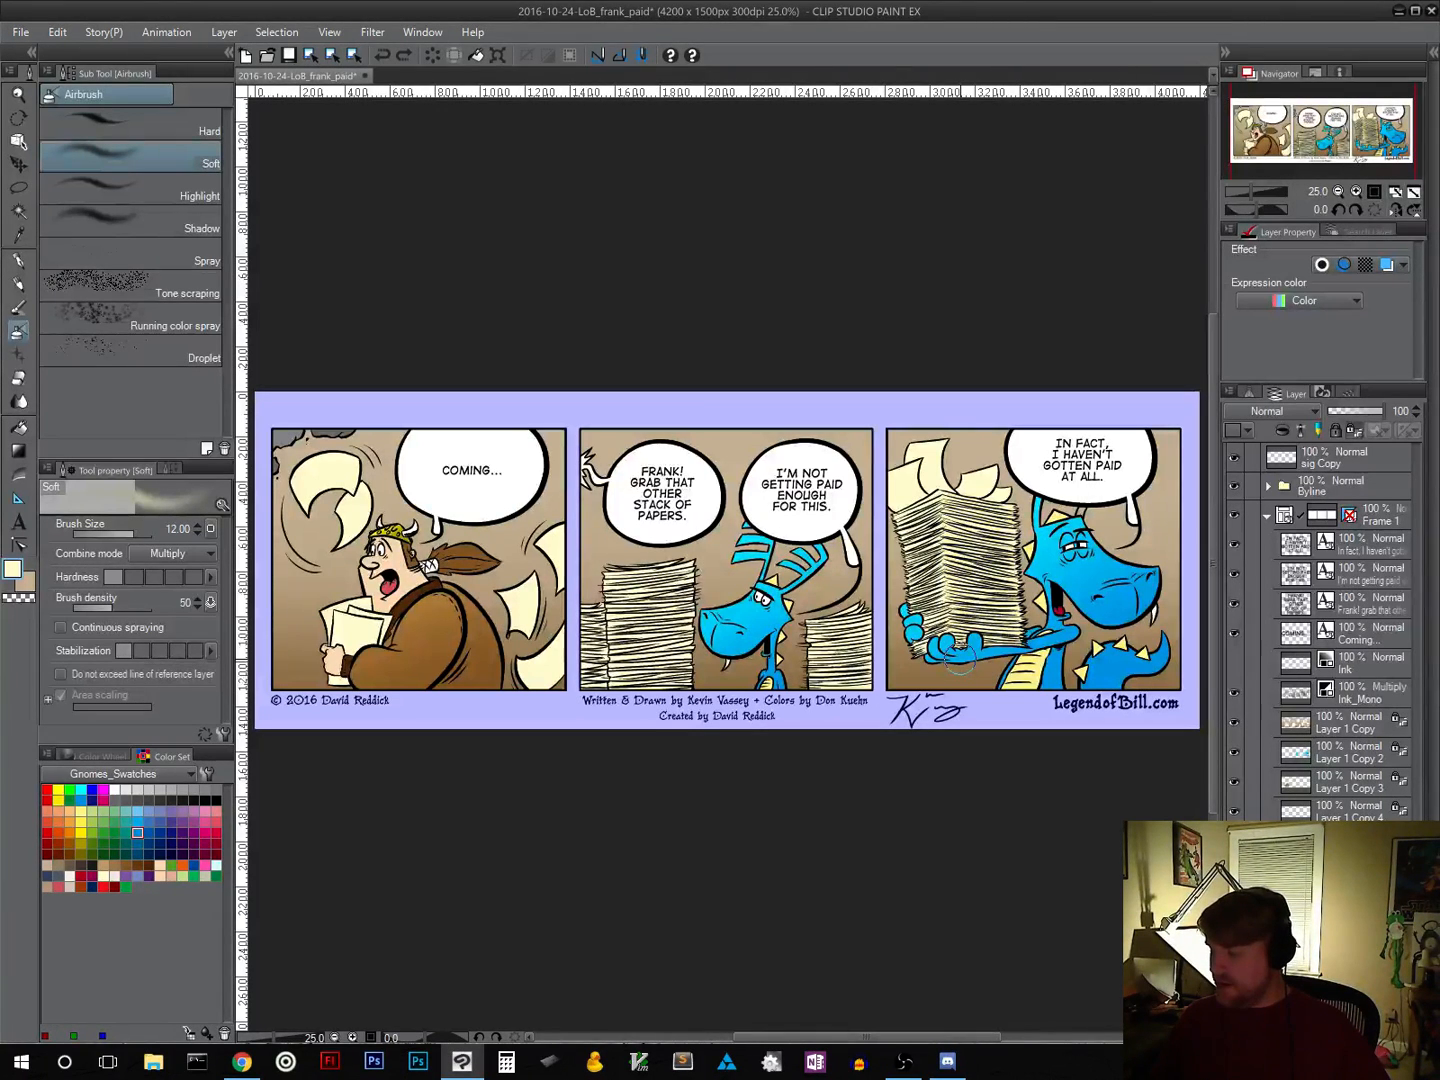
{"action": "key", "text": "ctrl+shift+d"}
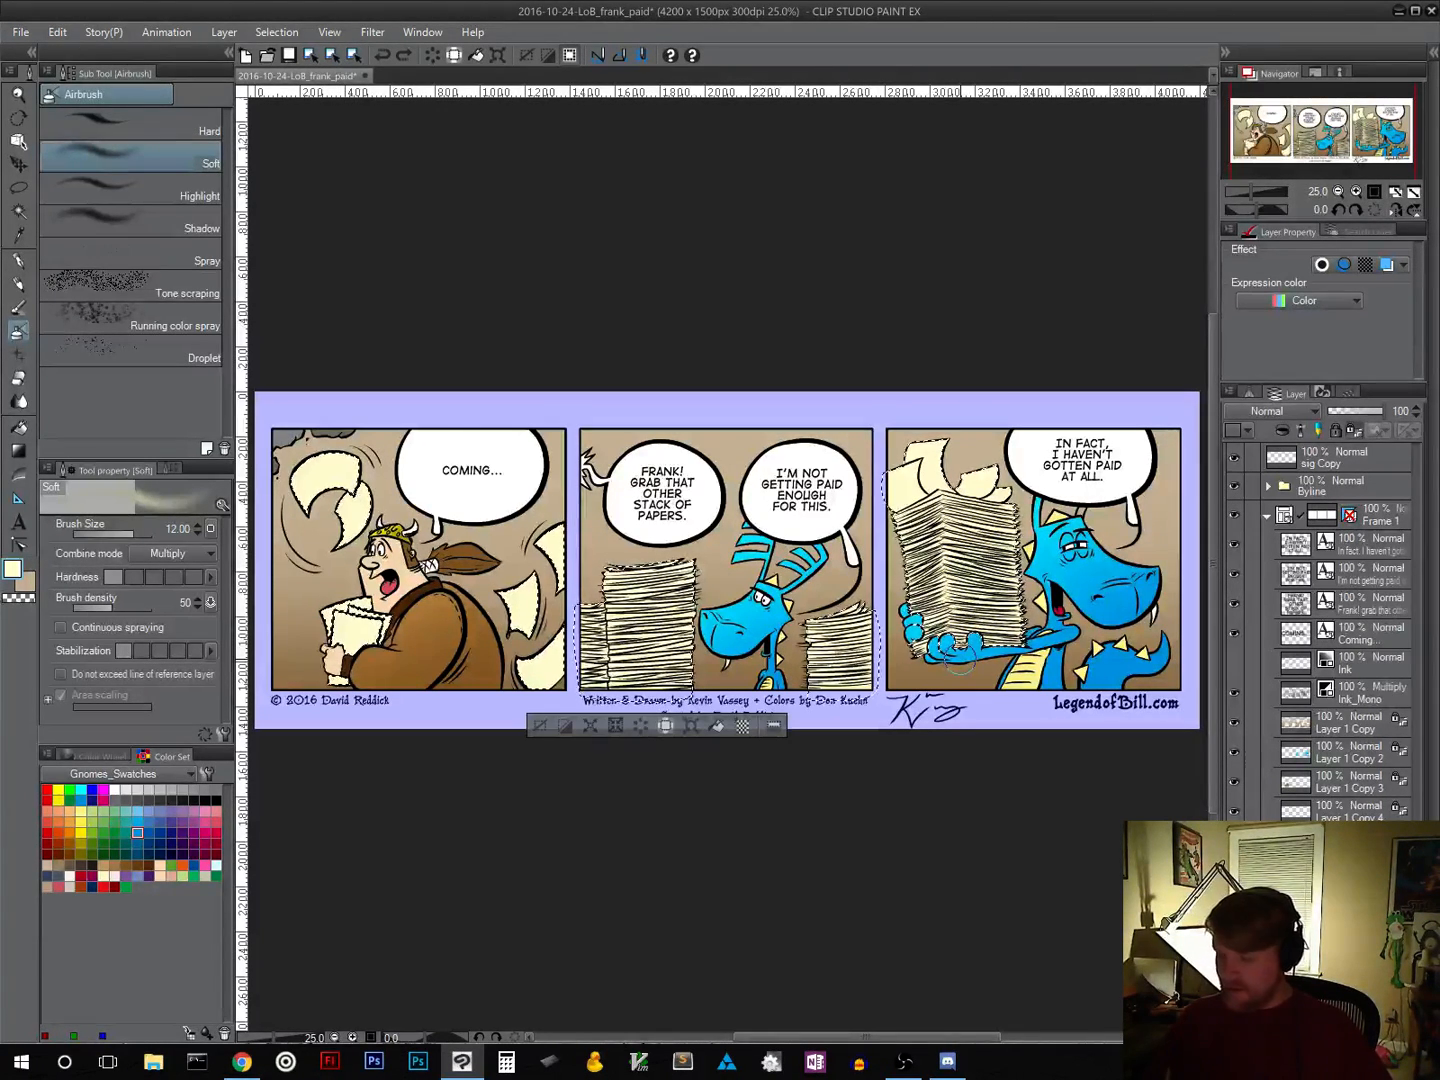
{"action": "left_click", "coordinate": [538, 726]}
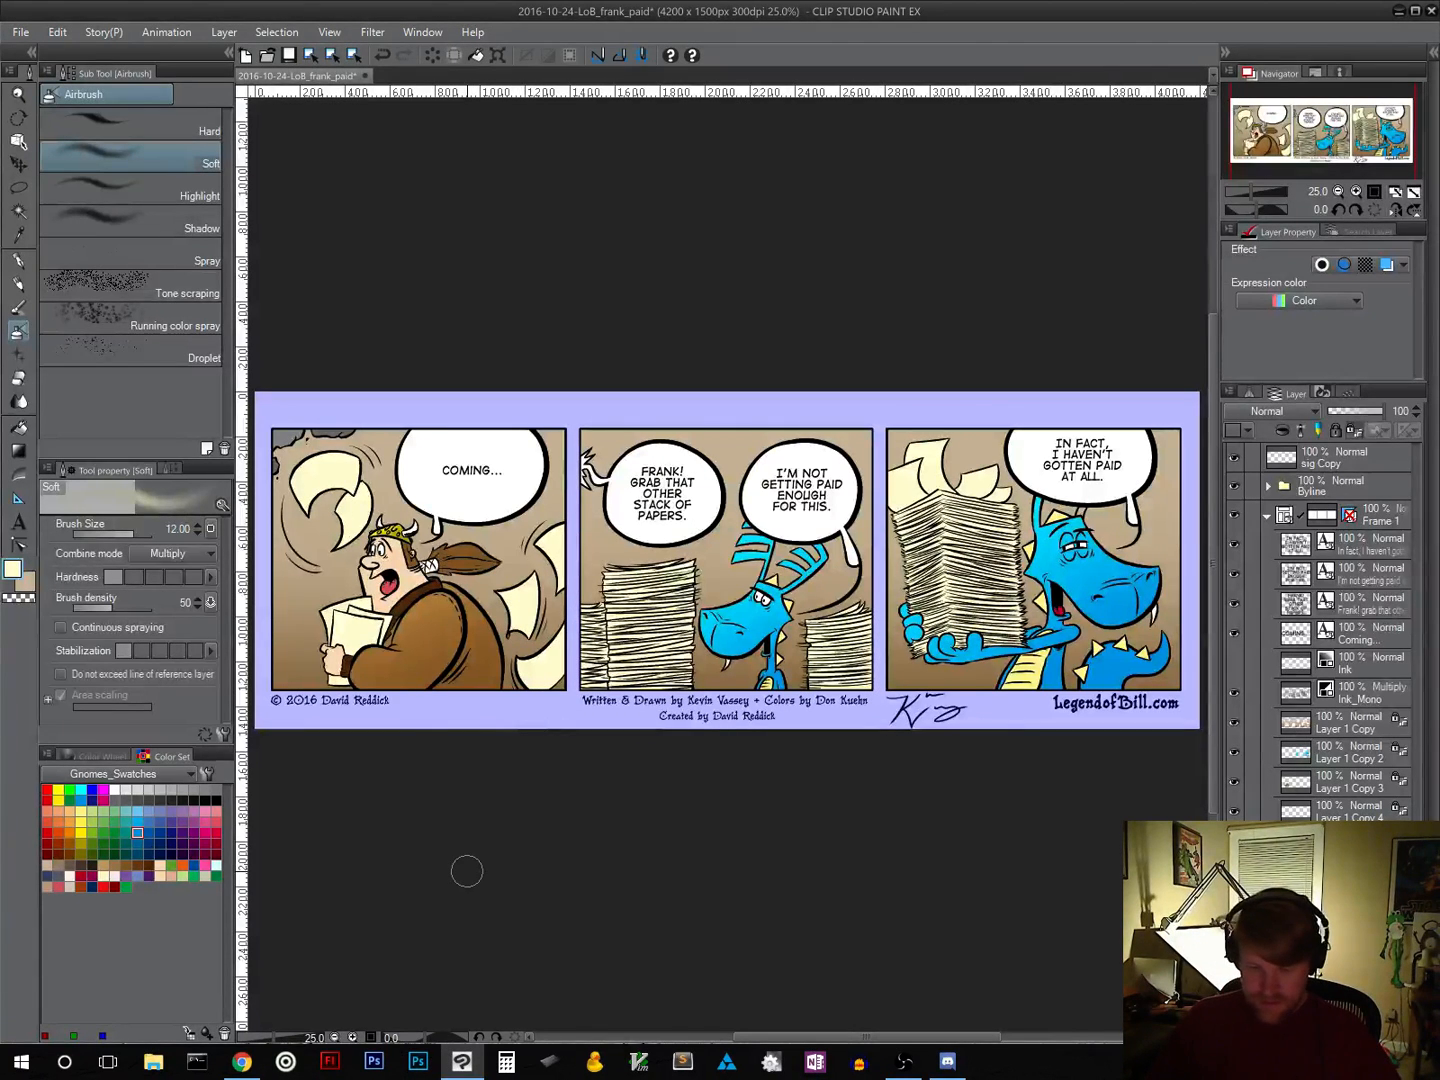
Step: Try to shade the third panel's paper stack with the airbrush in Color burn mode, using cream and then black
{"action": "left_click", "coordinate": [210, 554]}
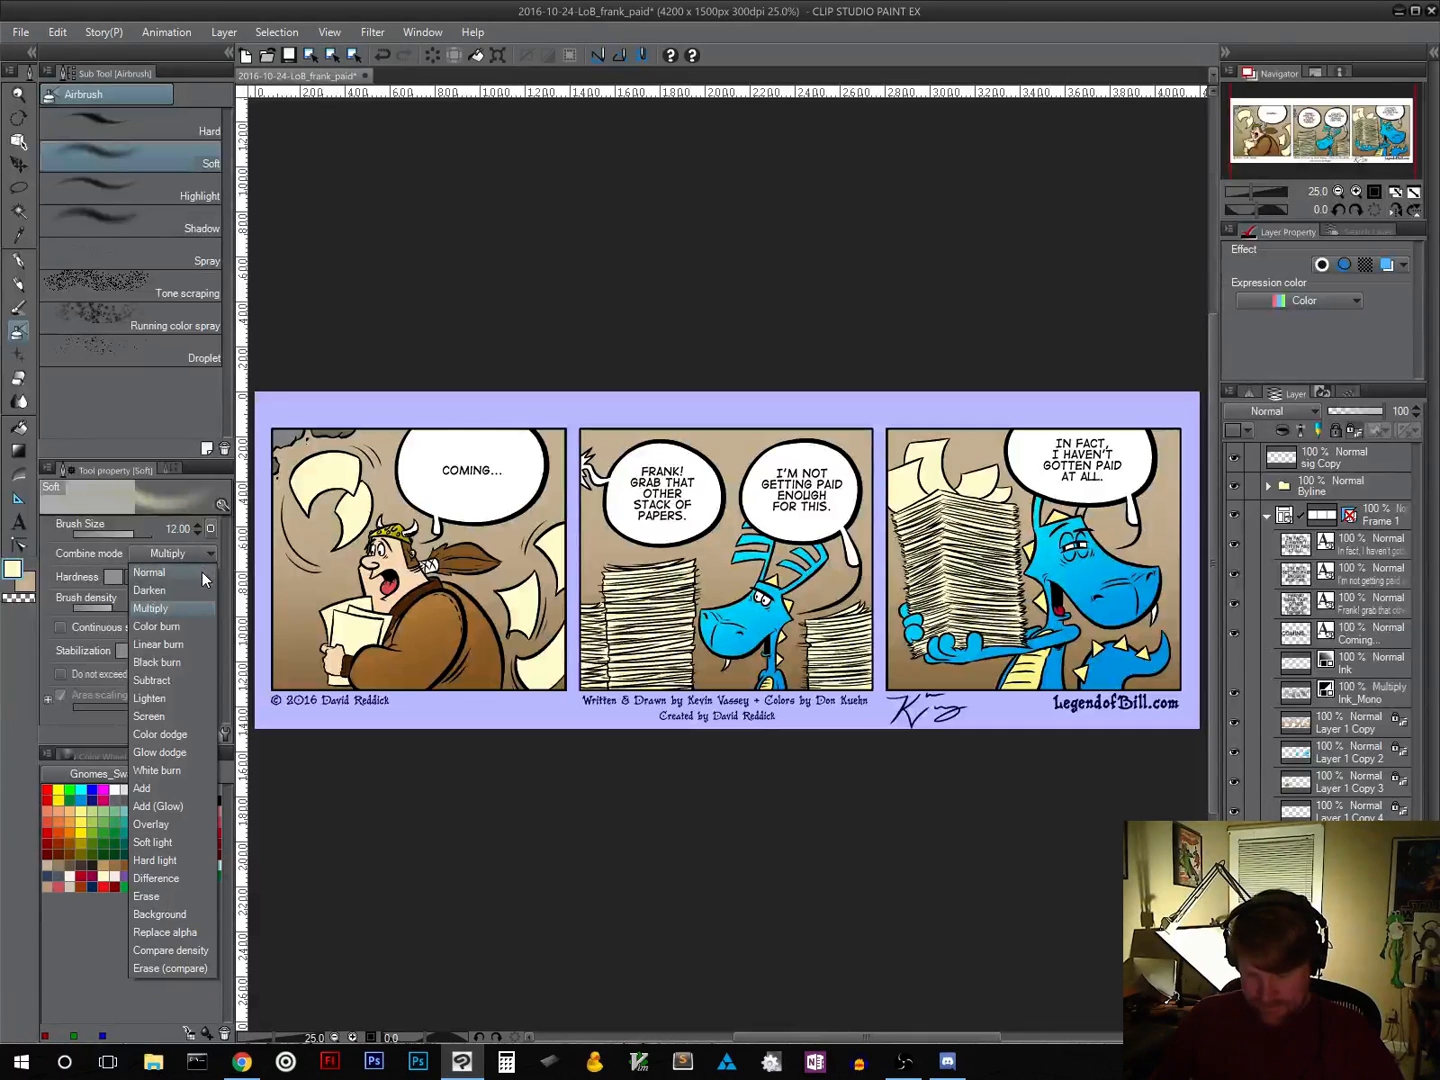
{"action": "left_click", "coordinate": [194, 627]}
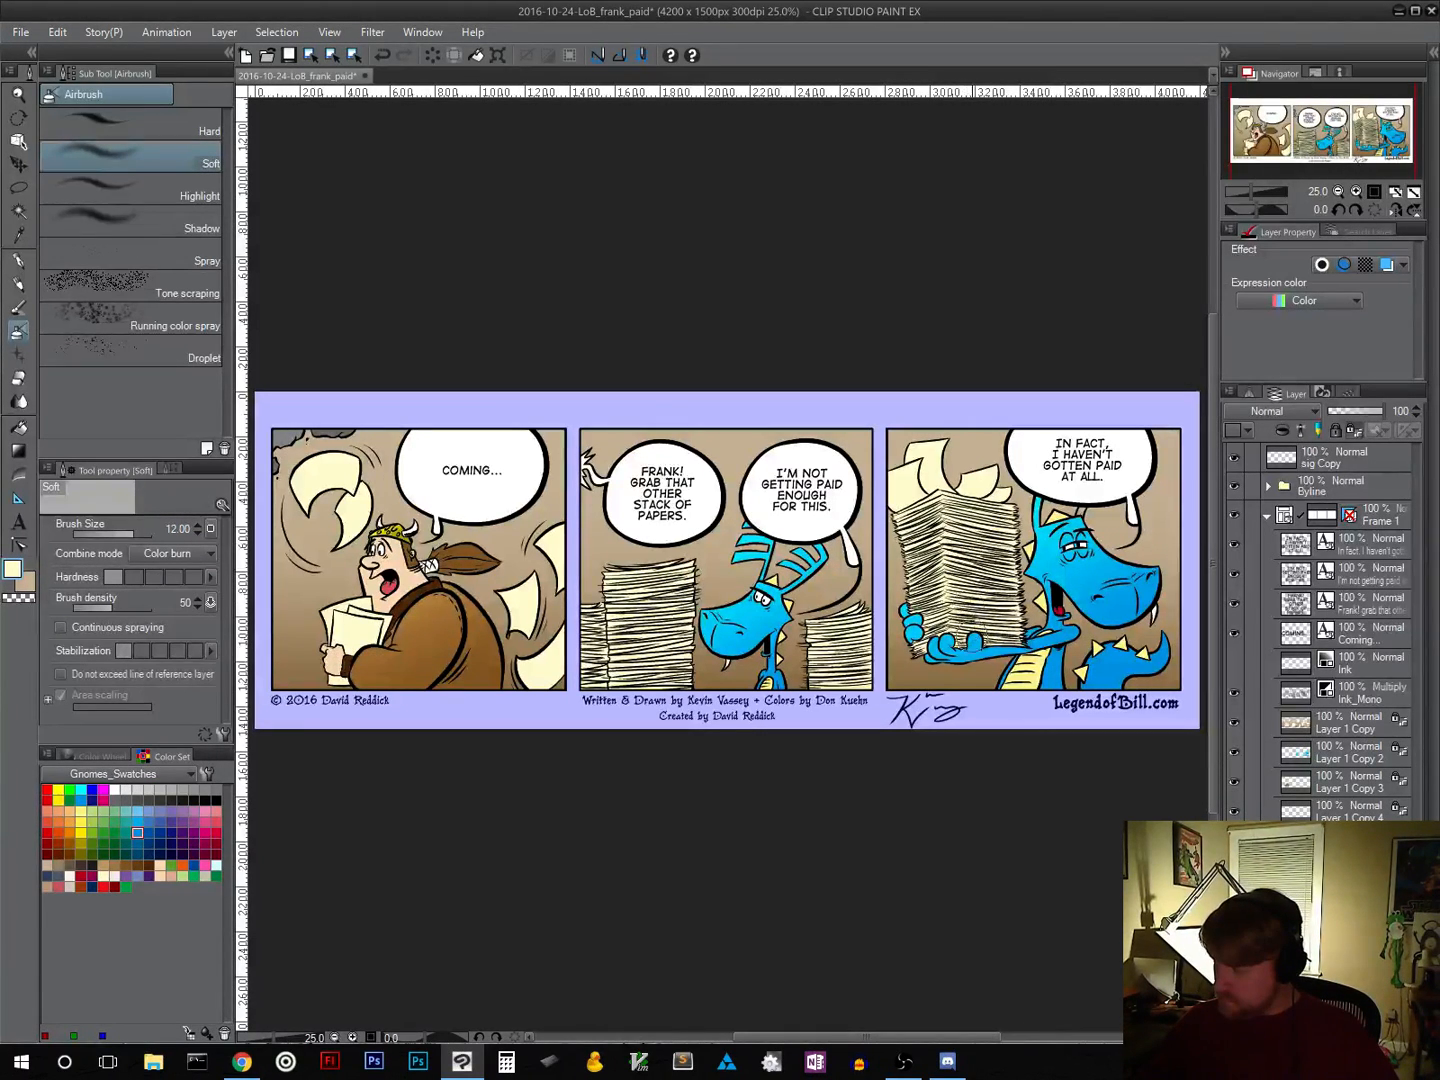
{"action": "left_click_drag", "start_coordinate": [990, 622], "coordinate": [963, 566]}
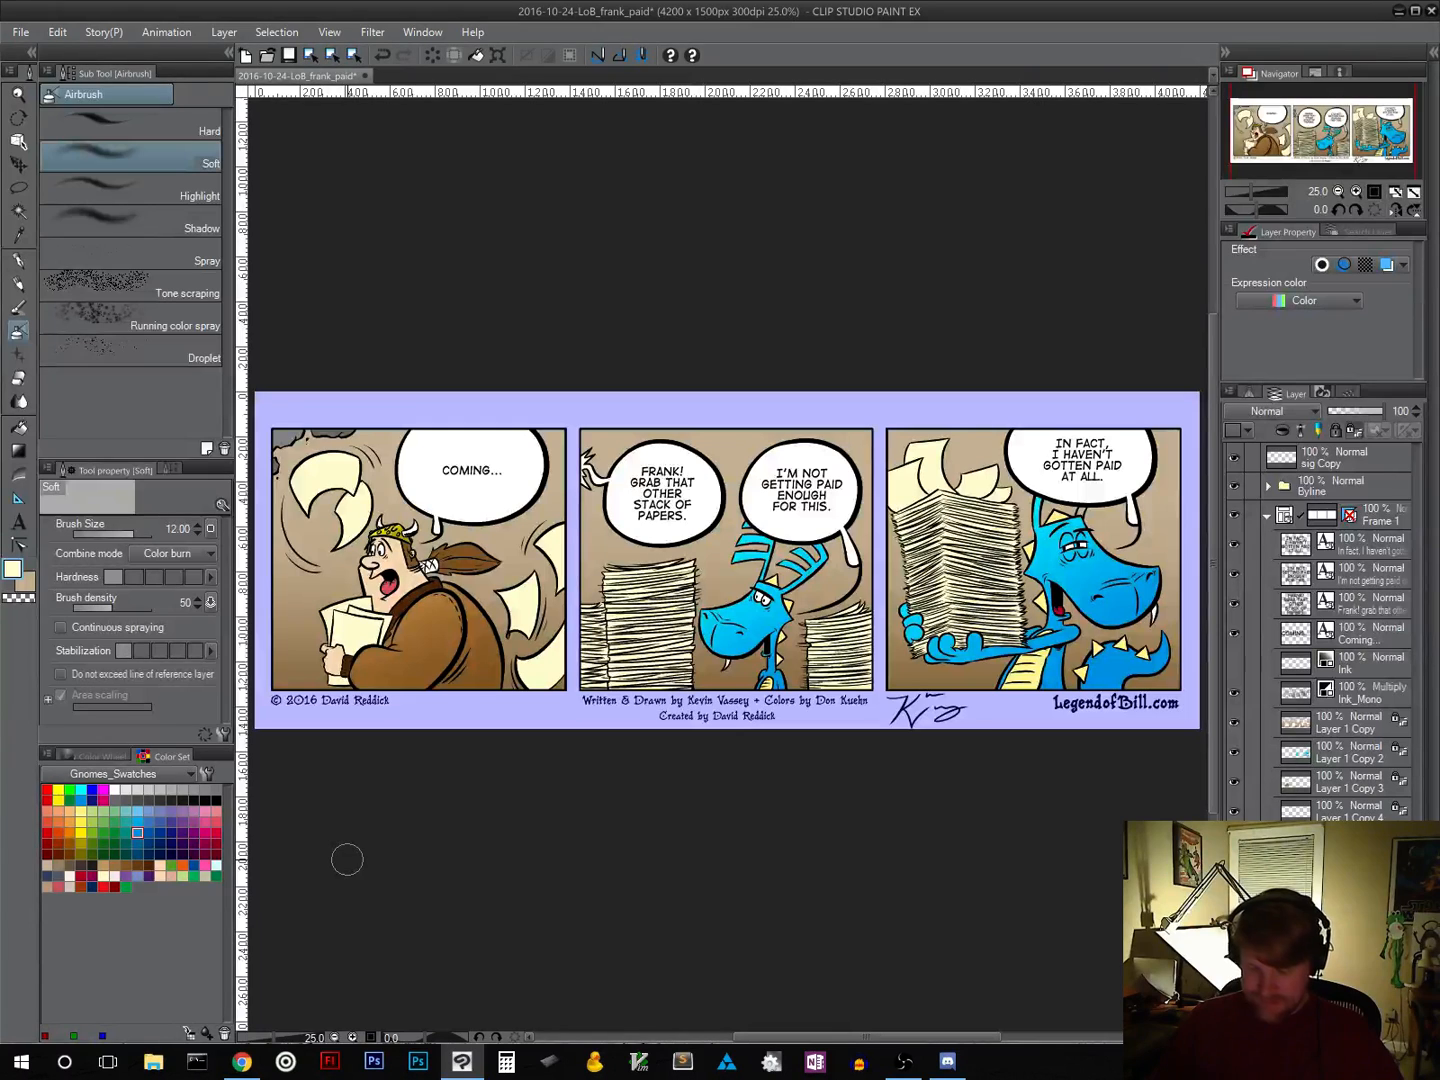
{"action": "left_click", "coordinate": [216, 800]}
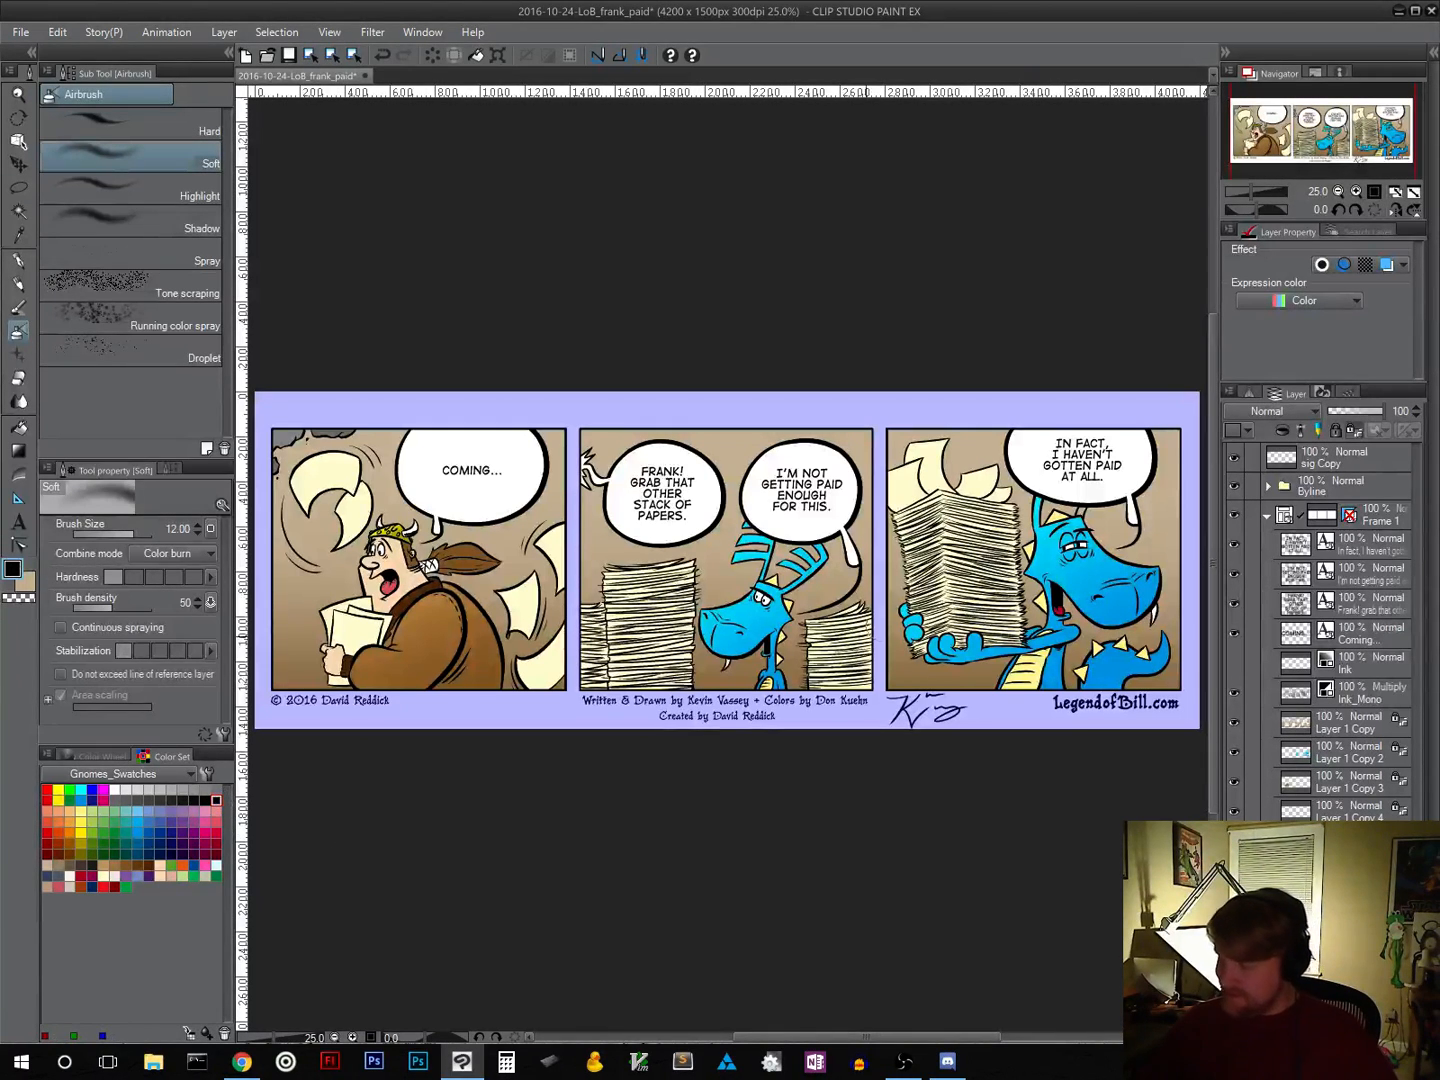
{"action": "mouse_move", "coordinate": [933, 505]}
{"action": "left_mouse_down"}
{"action": "mouse_move", "coordinate": [949, 499]}
{"action": "mouse_move", "coordinate": [960, 630]}
{"action": "left_mouse_up"}
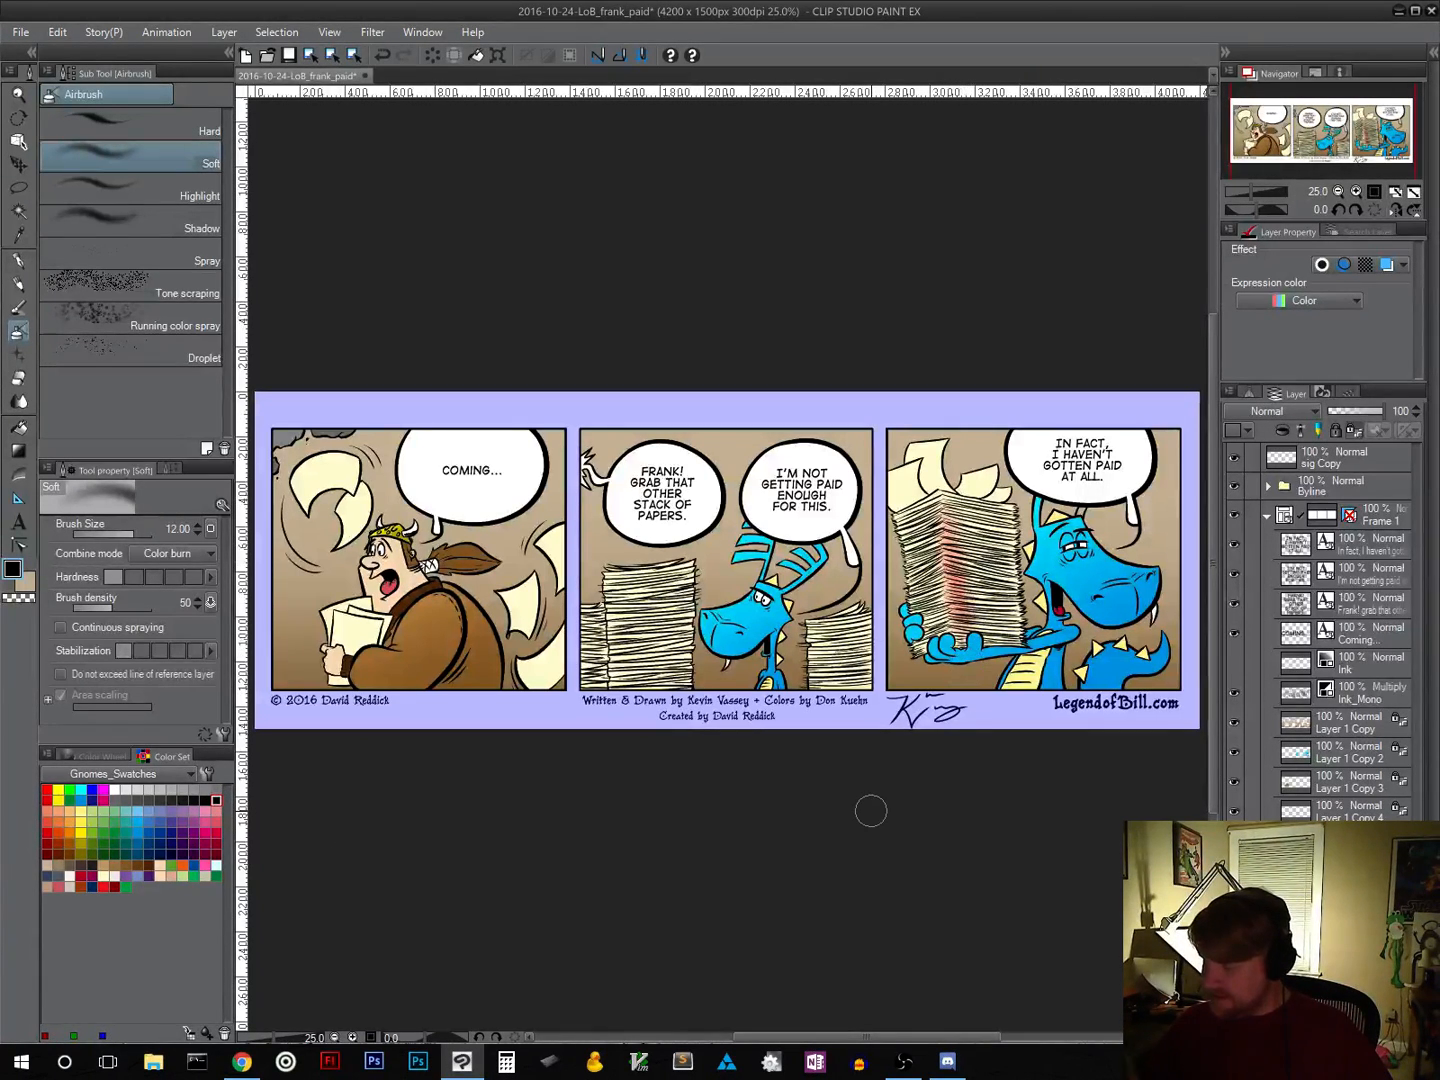
{"action": "key", "text": "ctrl+z"}
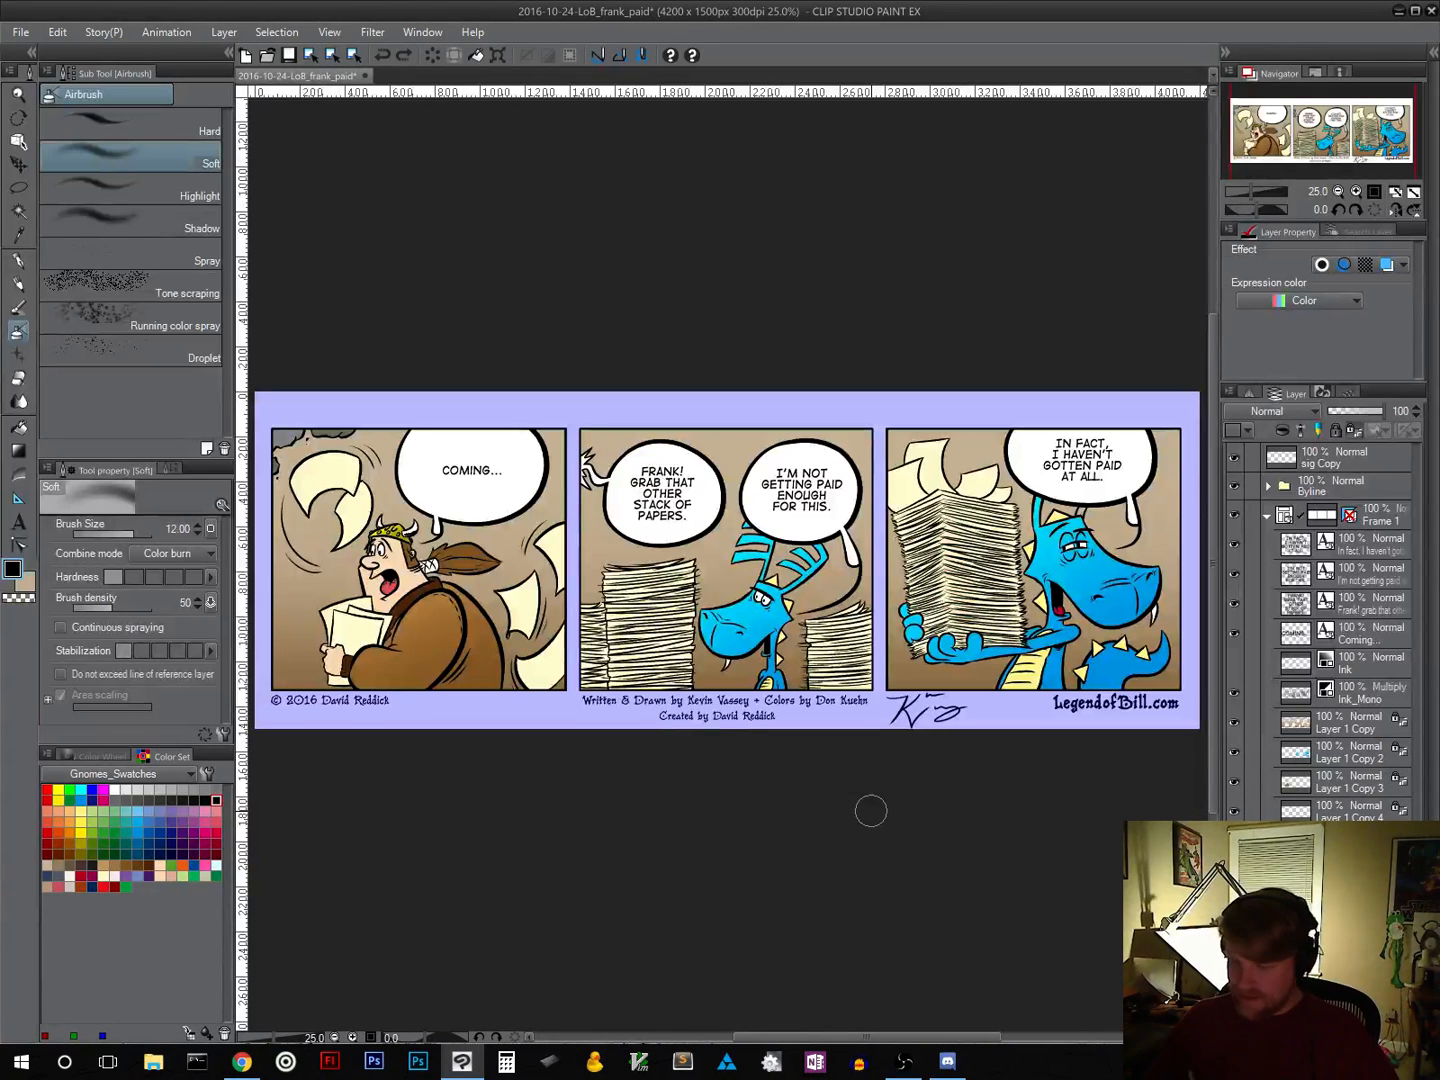
Step: Set the airbrush's combine mode to Darken and choose a tan swatch as the shading colour for the papers
{"action": "left_click", "coordinate": [204, 555]}
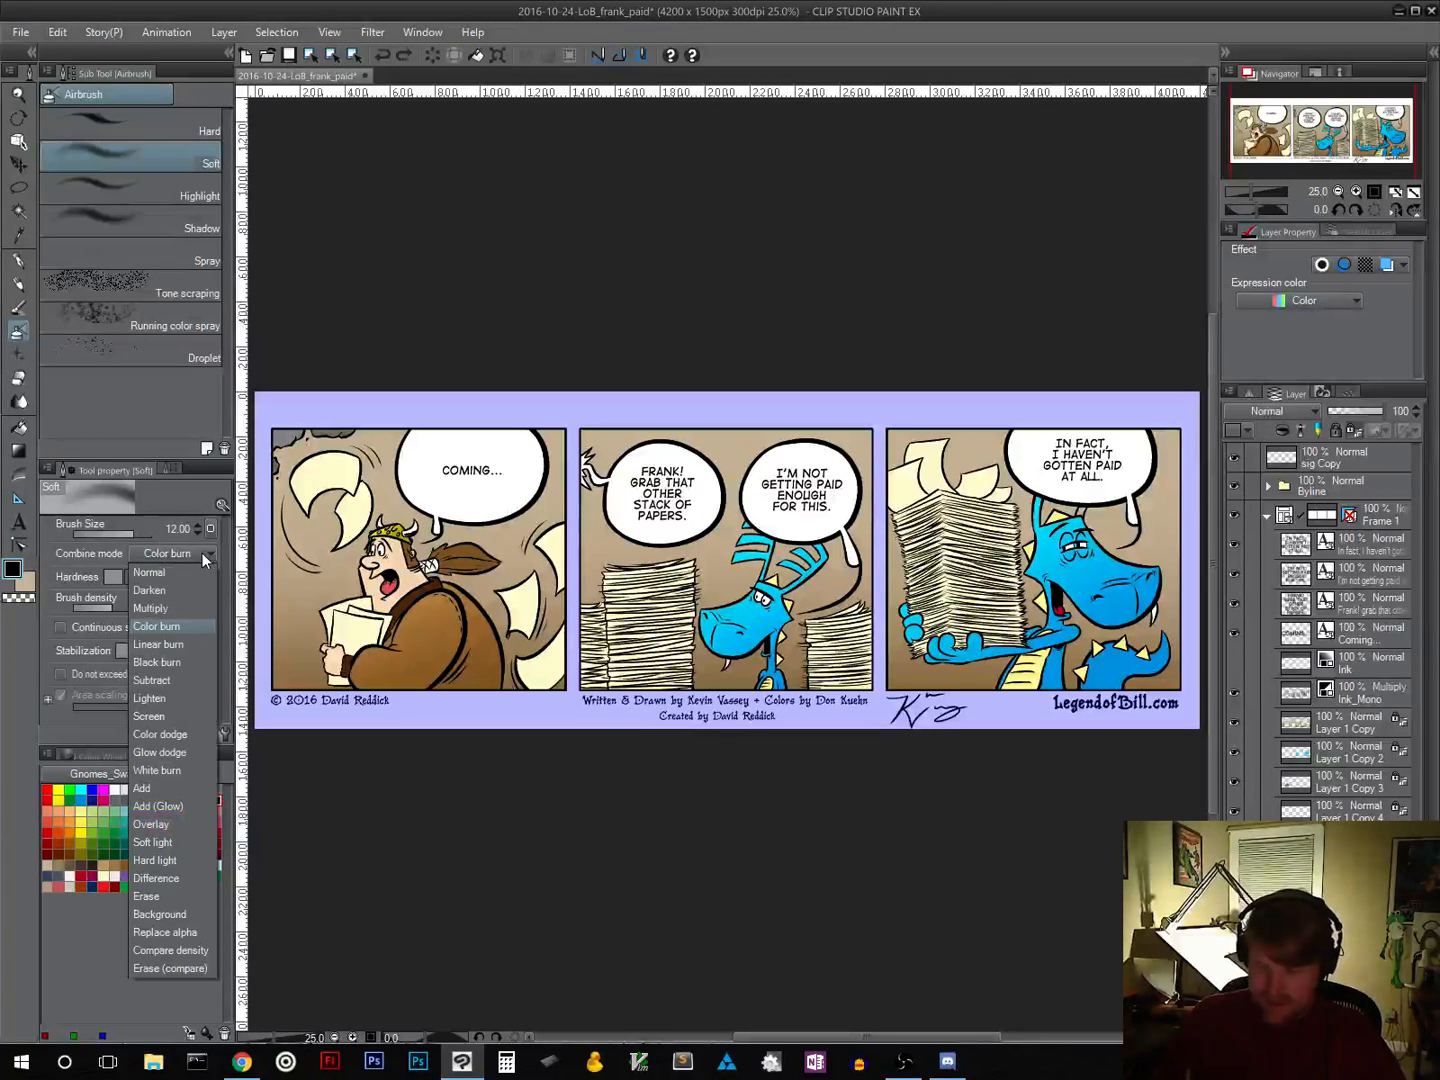
{"action": "left_click", "coordinate": [193, 607]}
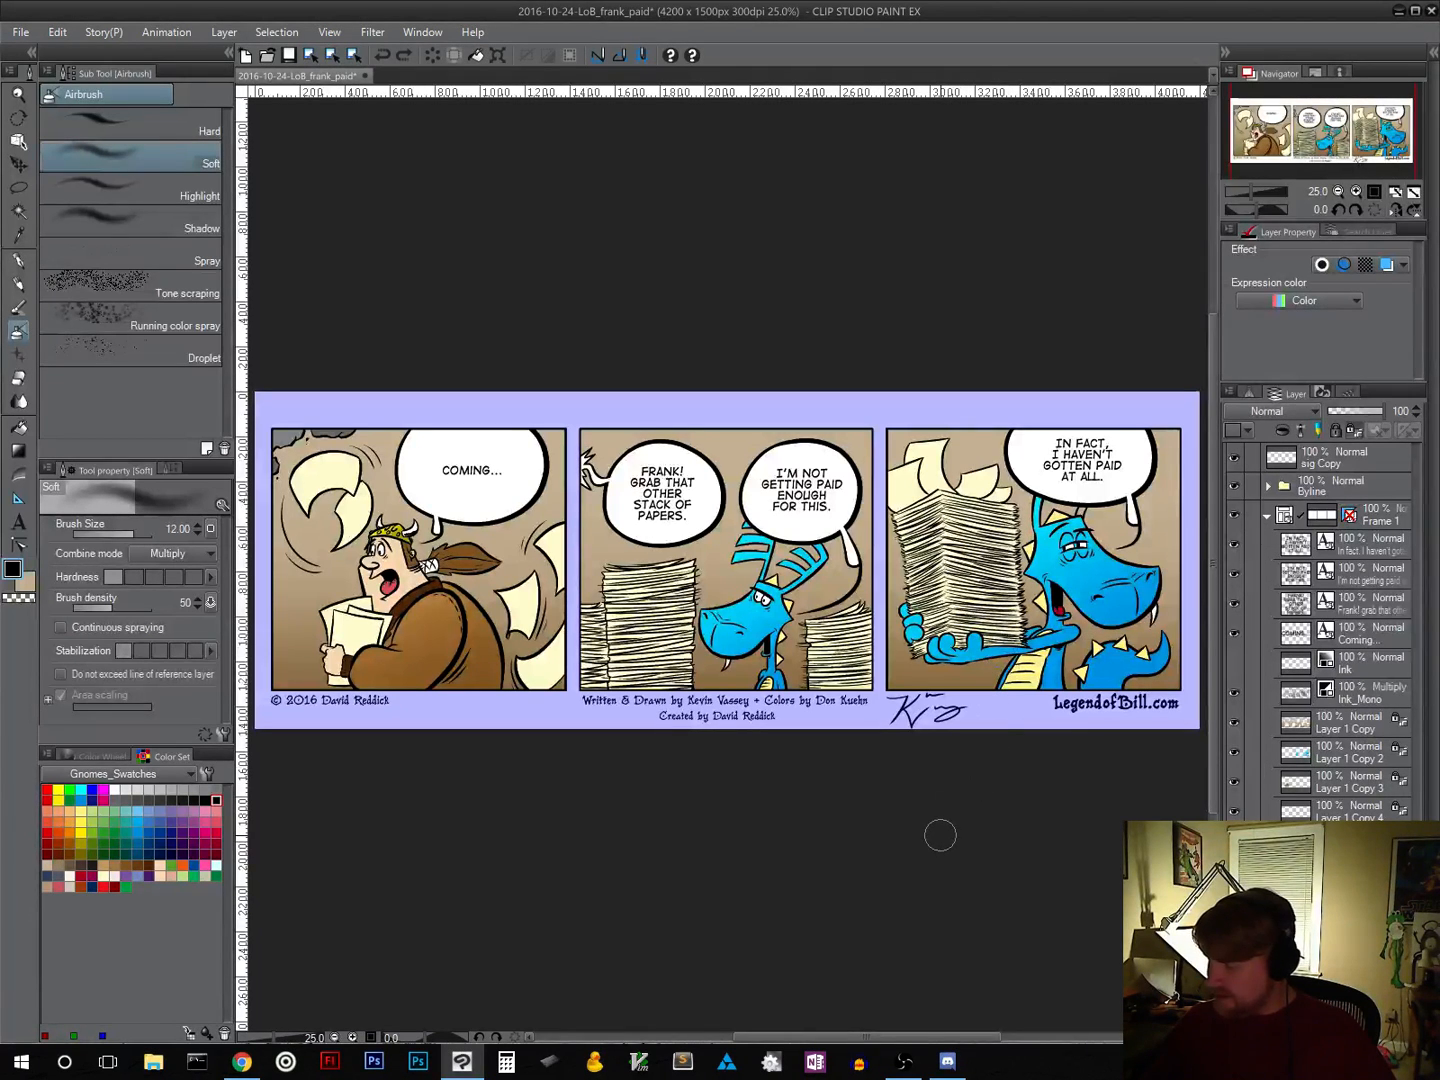
{"action": "left_click", "coordinate": [211, 555]}
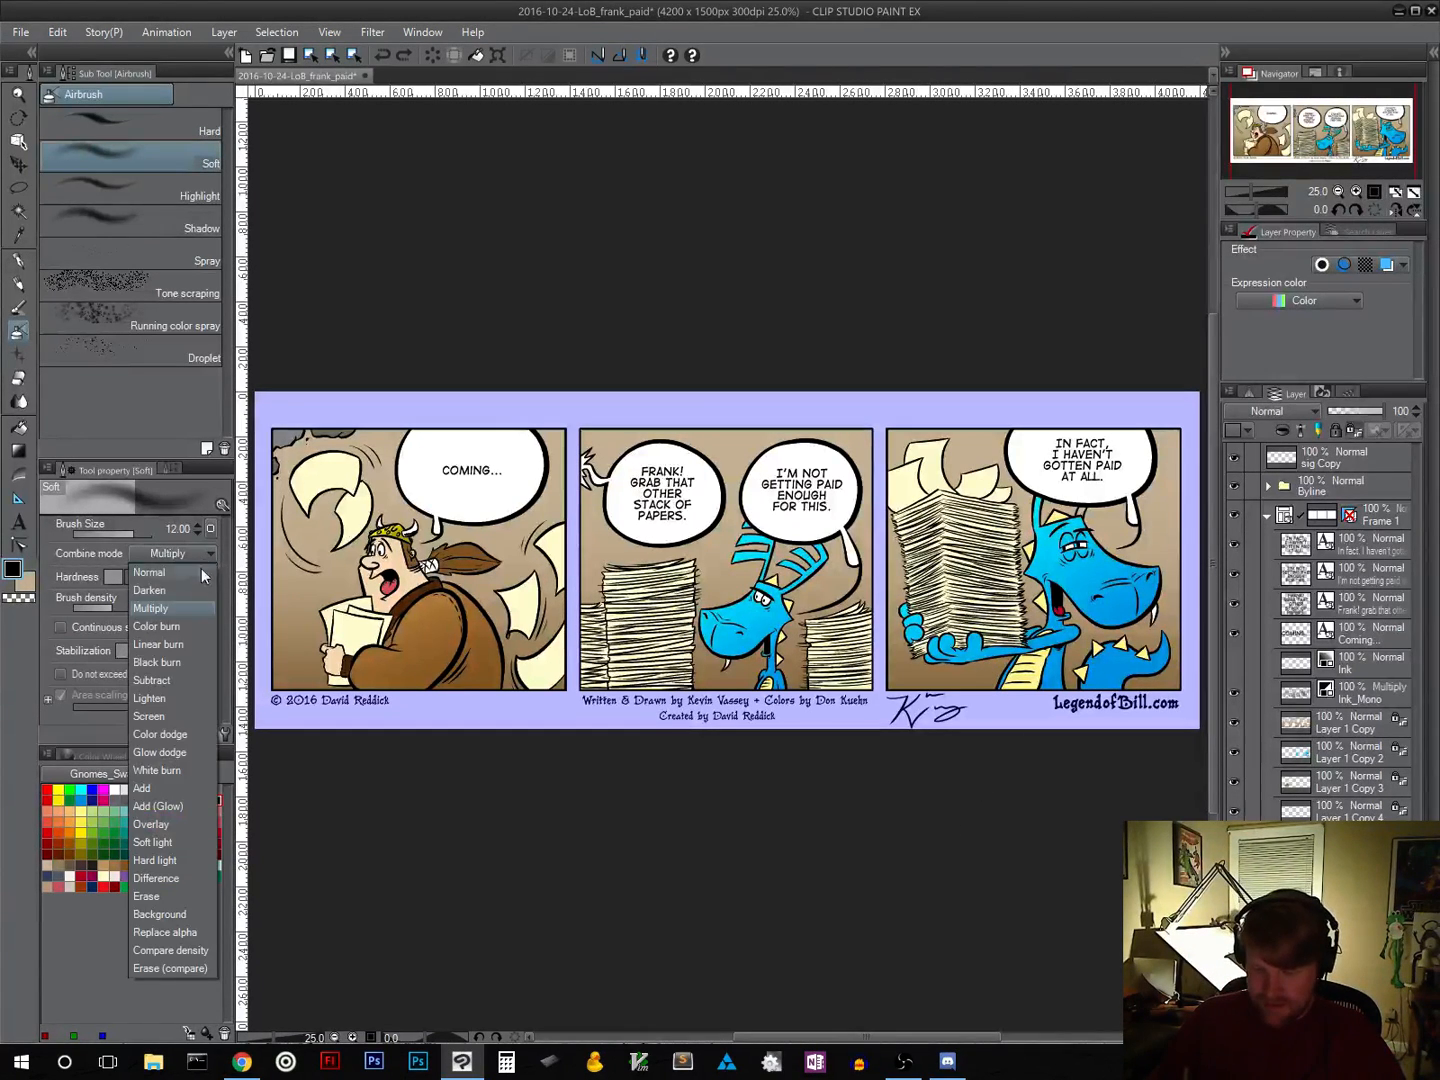
{"action": "left_click", "coordinate": [150, 590]}
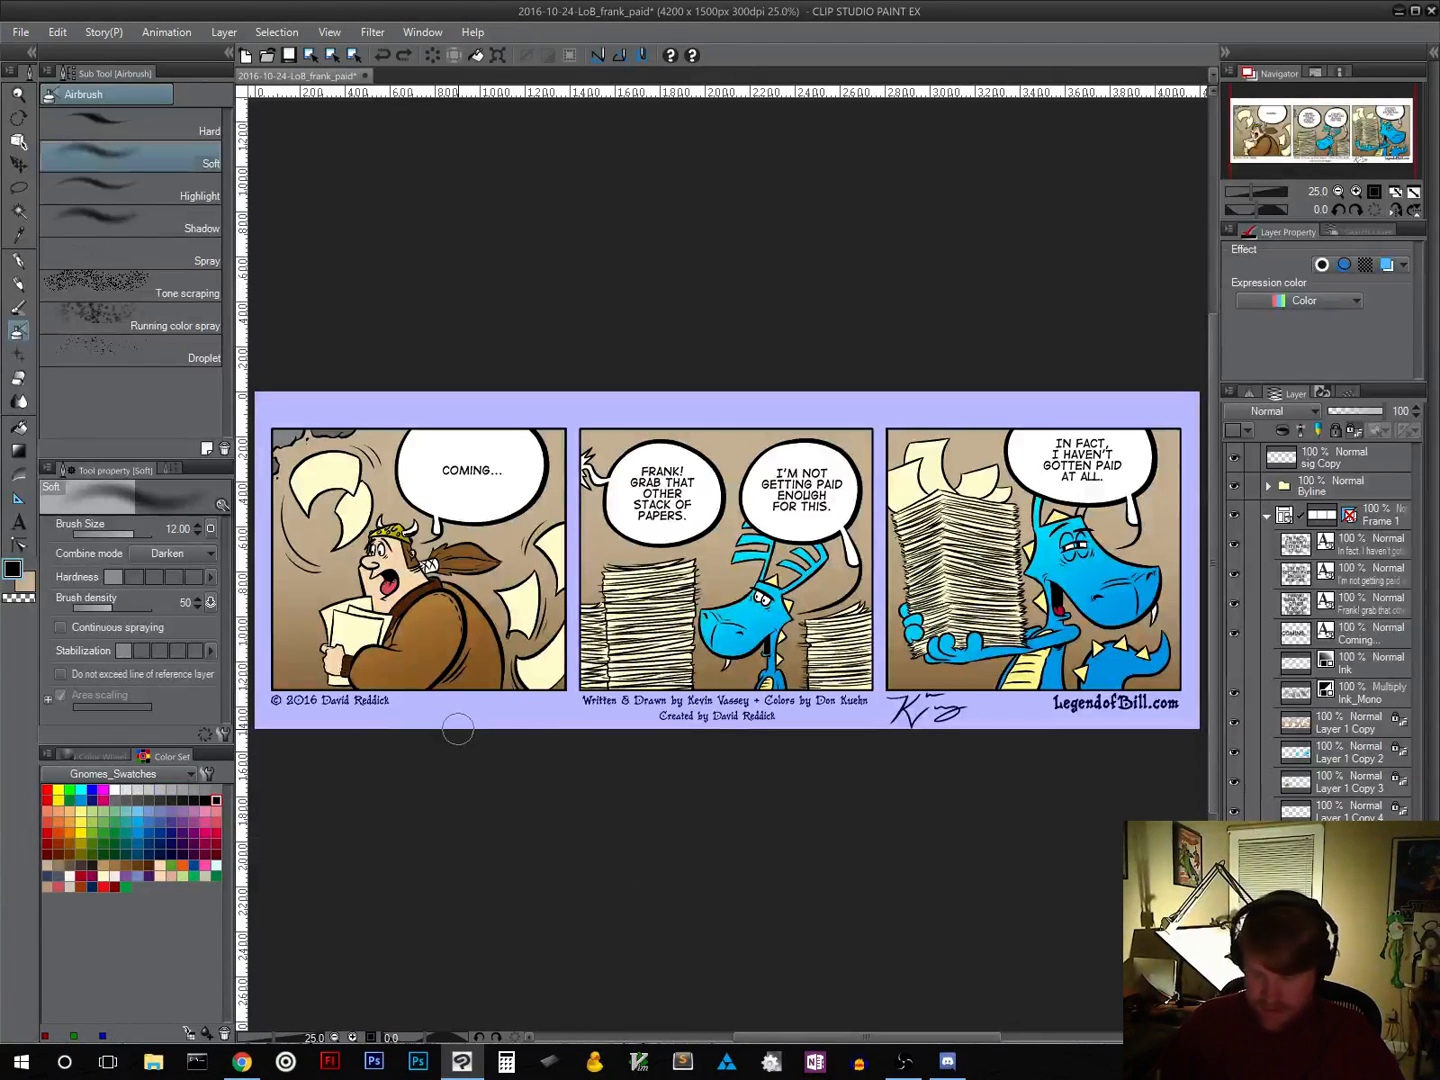
{"action": "key", "text": "x"}
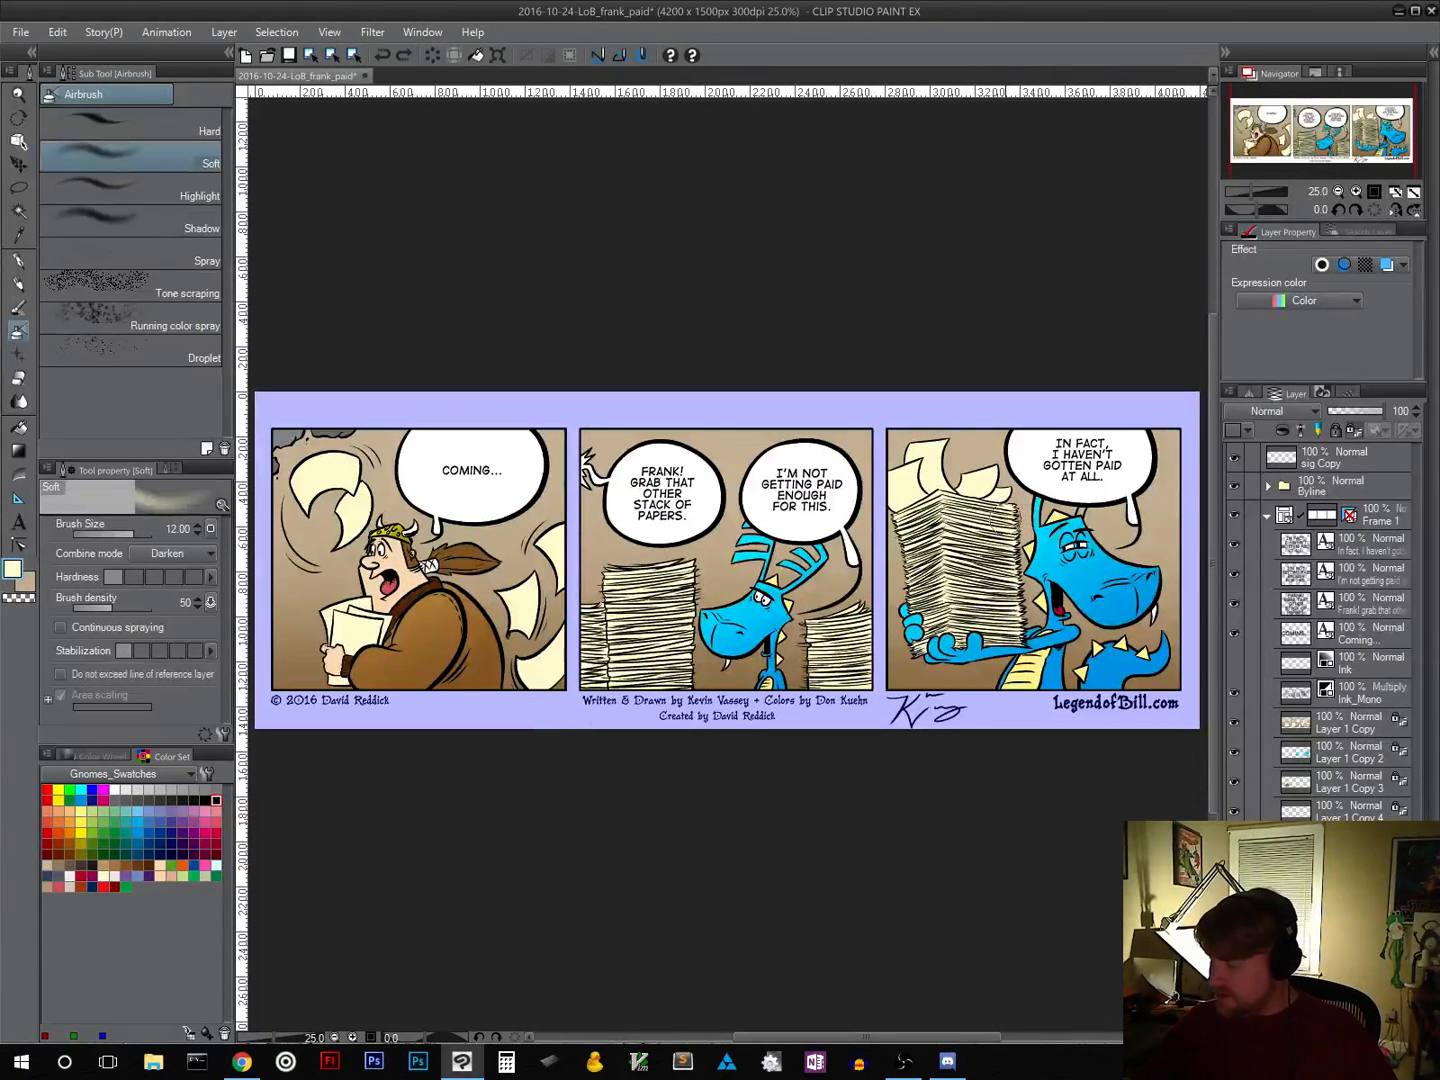
{"action": "key", "text": "ctrl+z"}
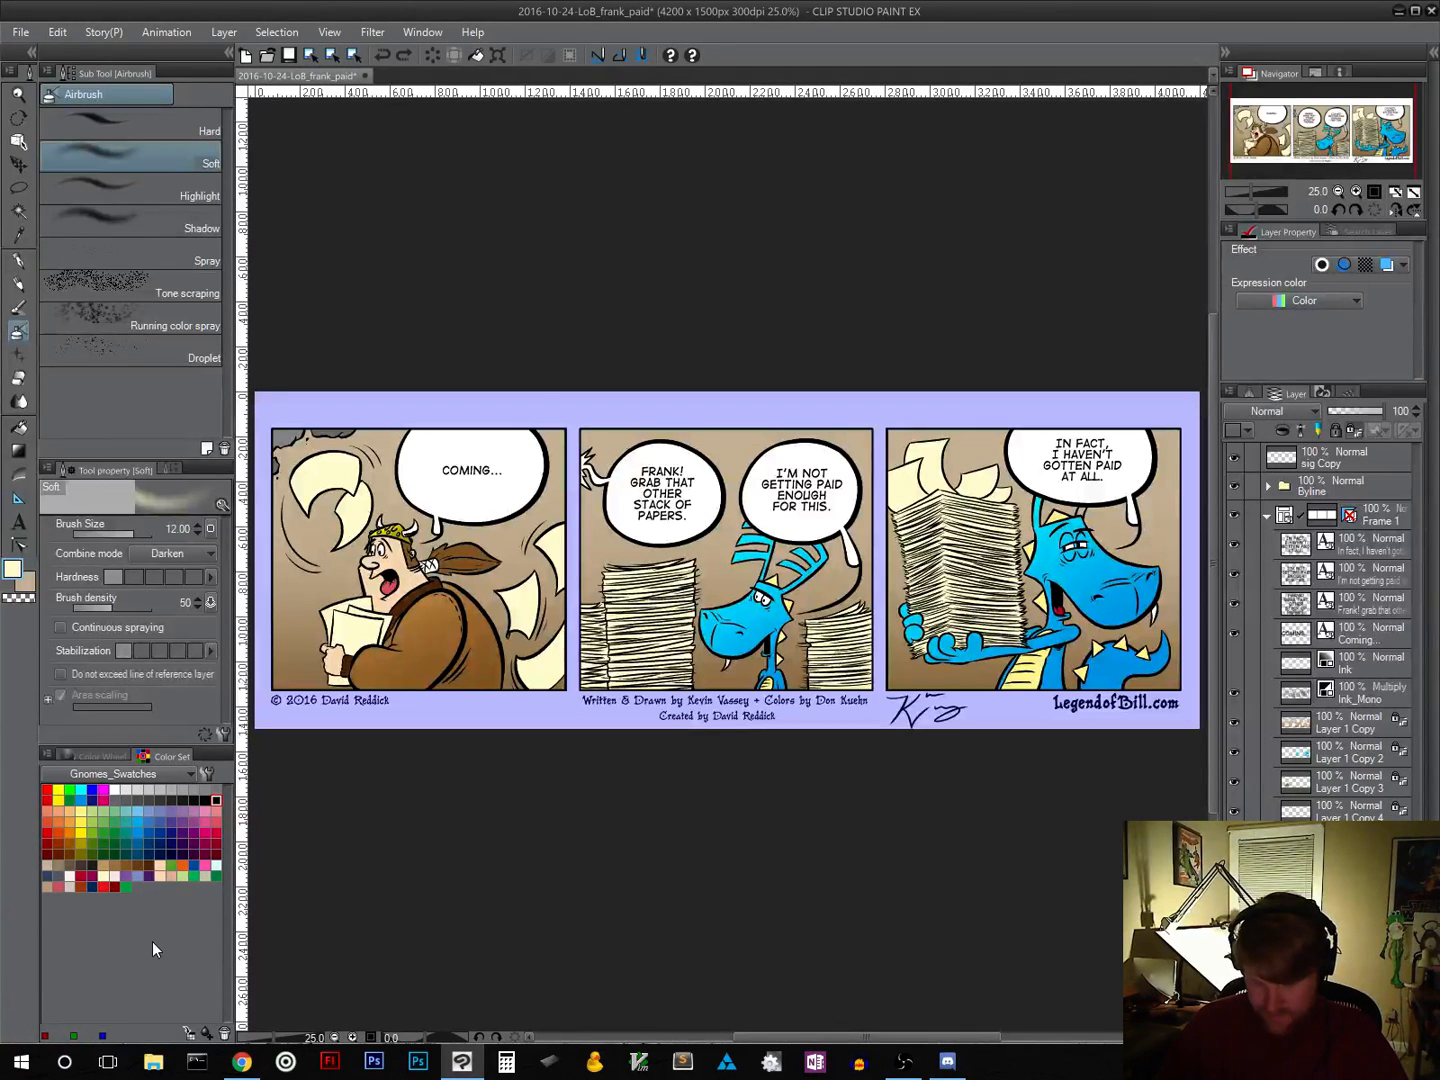
{"action": "left_click", "coordinate": [48, 860]}
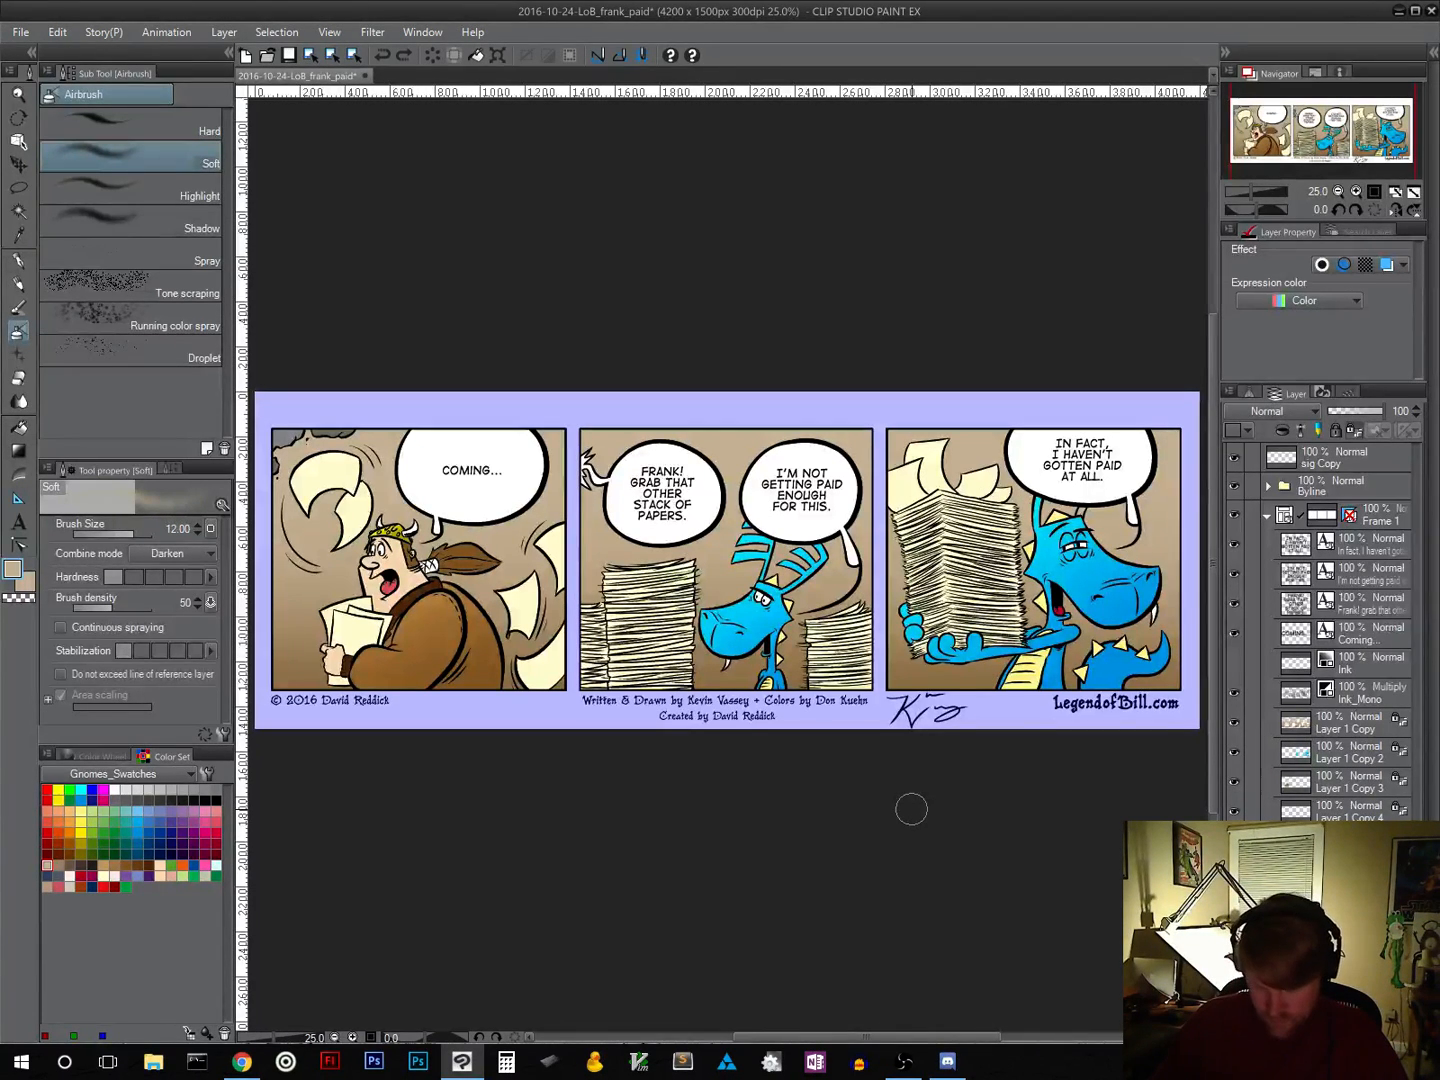
Step: Choose an orange-tan swatch as the shading colour and set the airbrush's combine mode to Multiply
{"action": "left_click", "coordinate": [104, 866]}
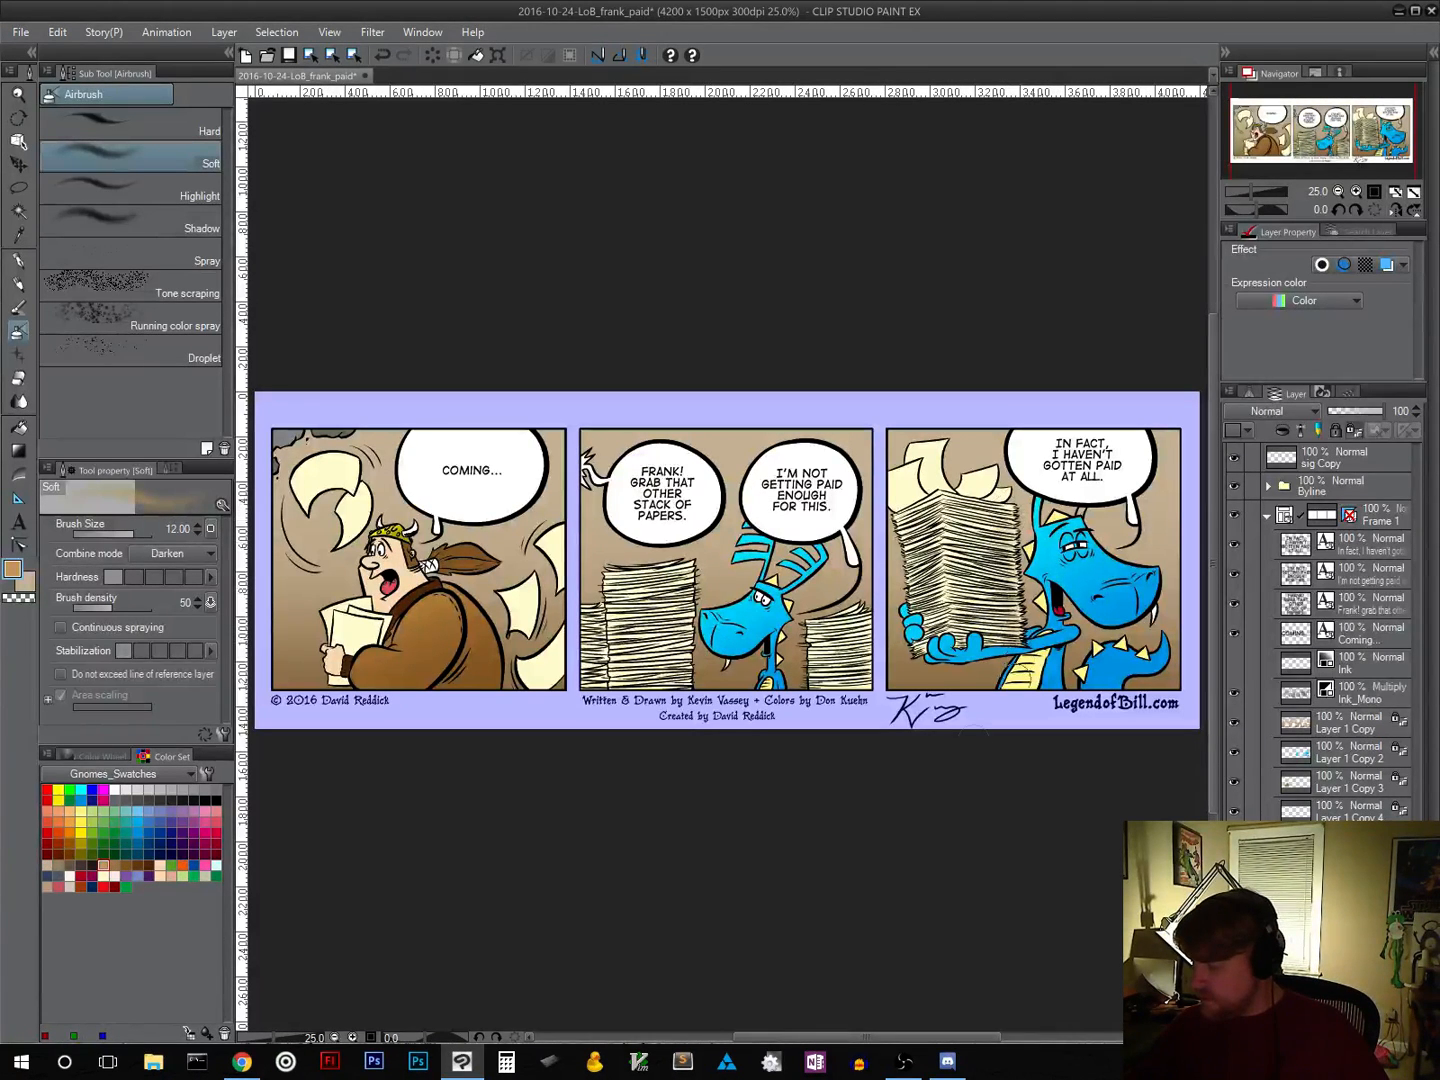
{"action": "left_click", "coordinate": [198, 553]}
{"action": "left_click", "coordinate": [192, 605]}
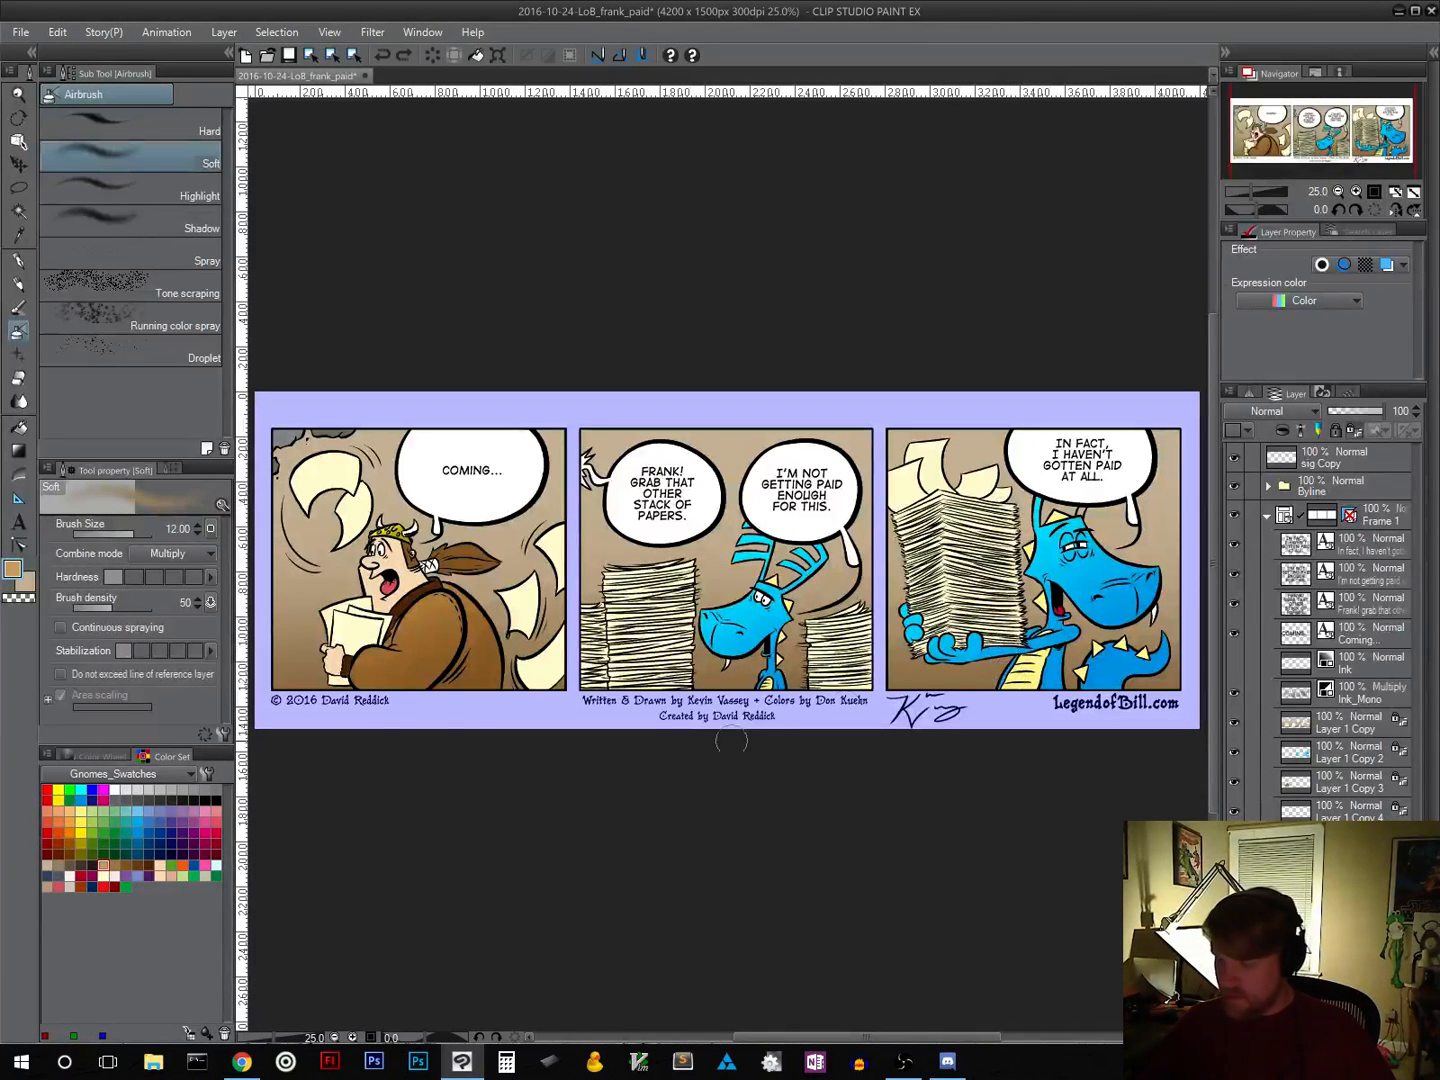
Step: Set the airbrush's combine mode to Color dodge and brush a highlight along the top of the third panel's paper stack
{"action": "left_click", "coordinate": [200, 554]}
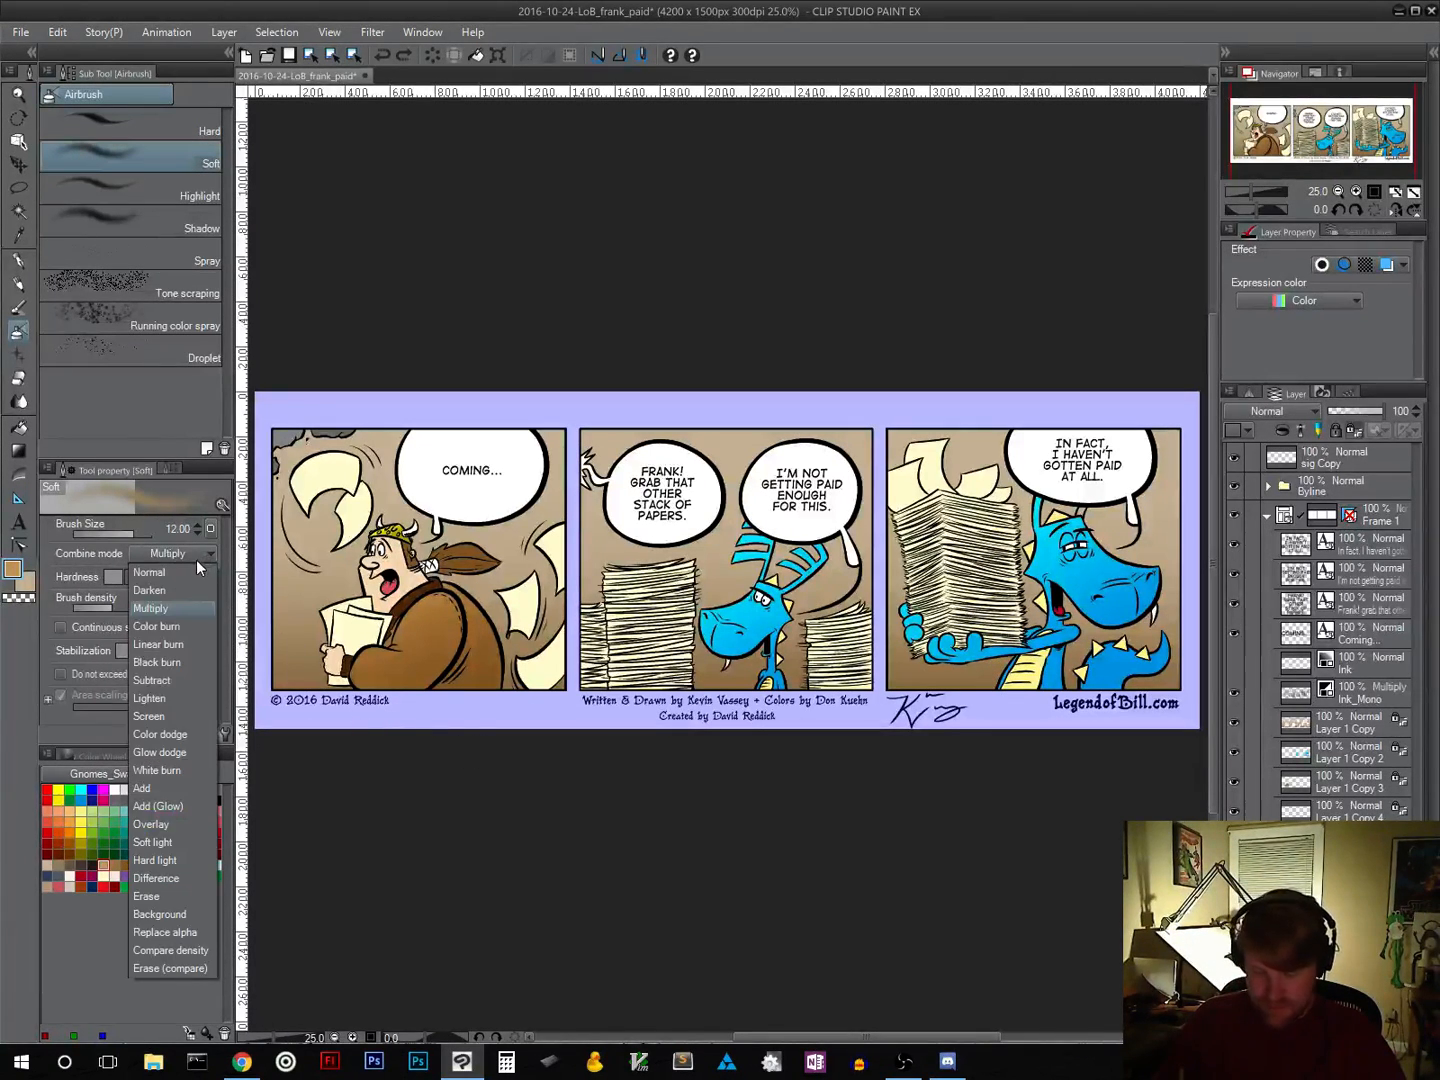
{"action": "left_click", "coordinate": [168, 733]}
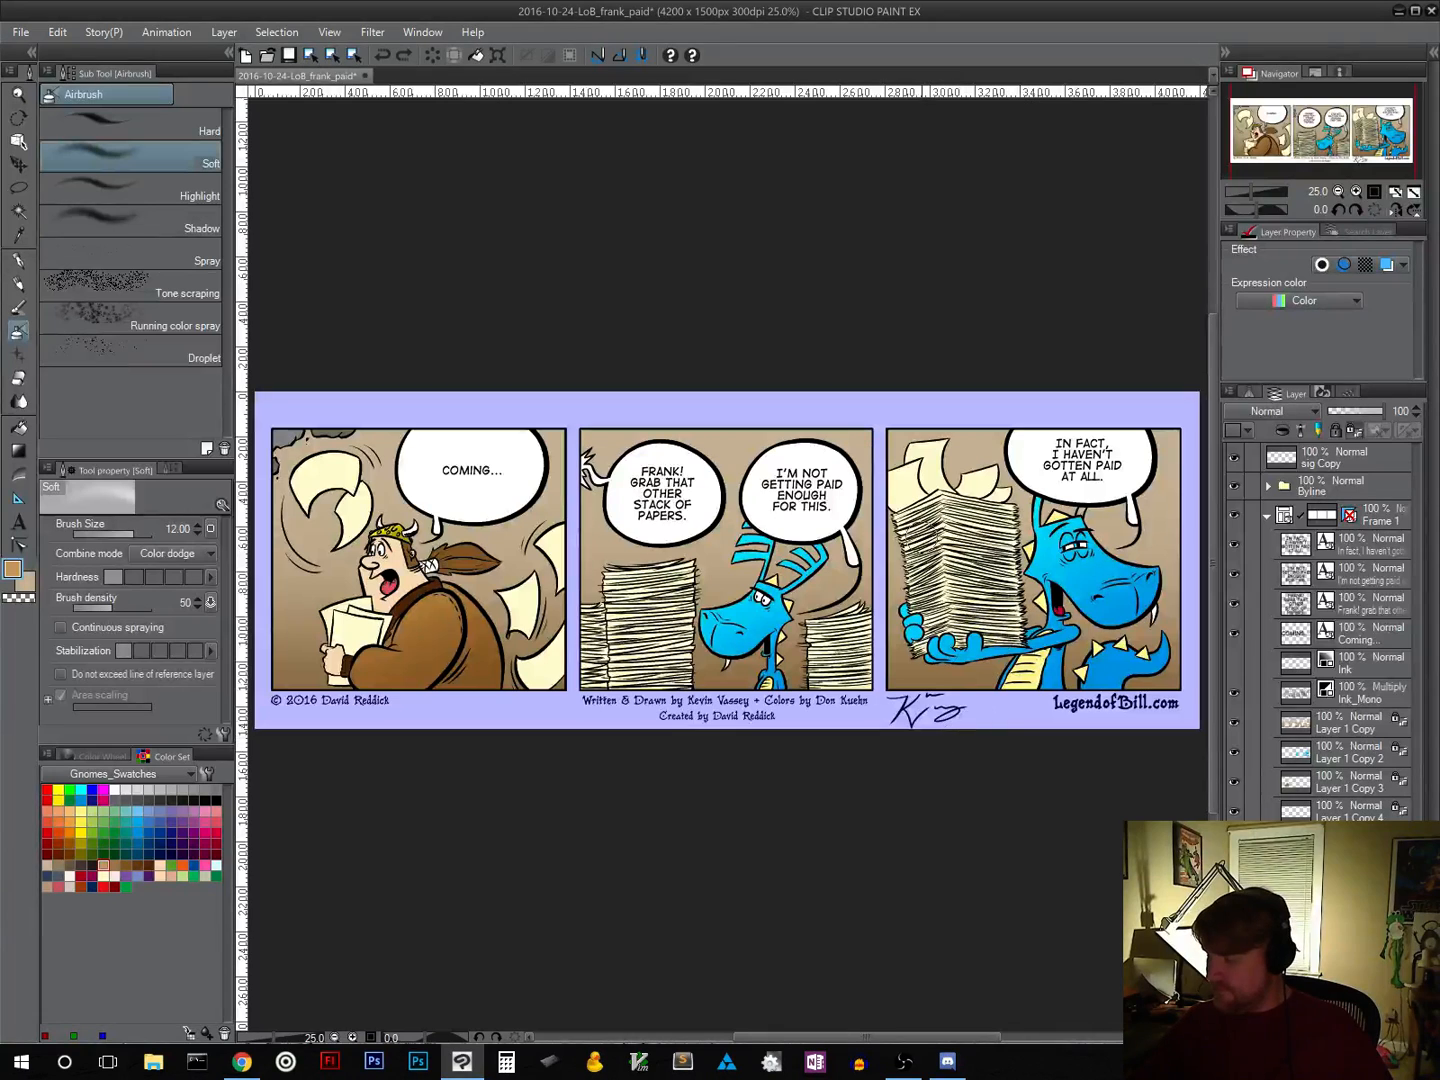
{"action": "mouse_move", "coordinate": [899, 510]}
{"action": "left_mouse_down"}
{"action": "mouse_move", "coordinate": [908, 543]}
{"action": "mouse_move", "coordinate": [926, 499]}
{"action": "left_mouse_up"}
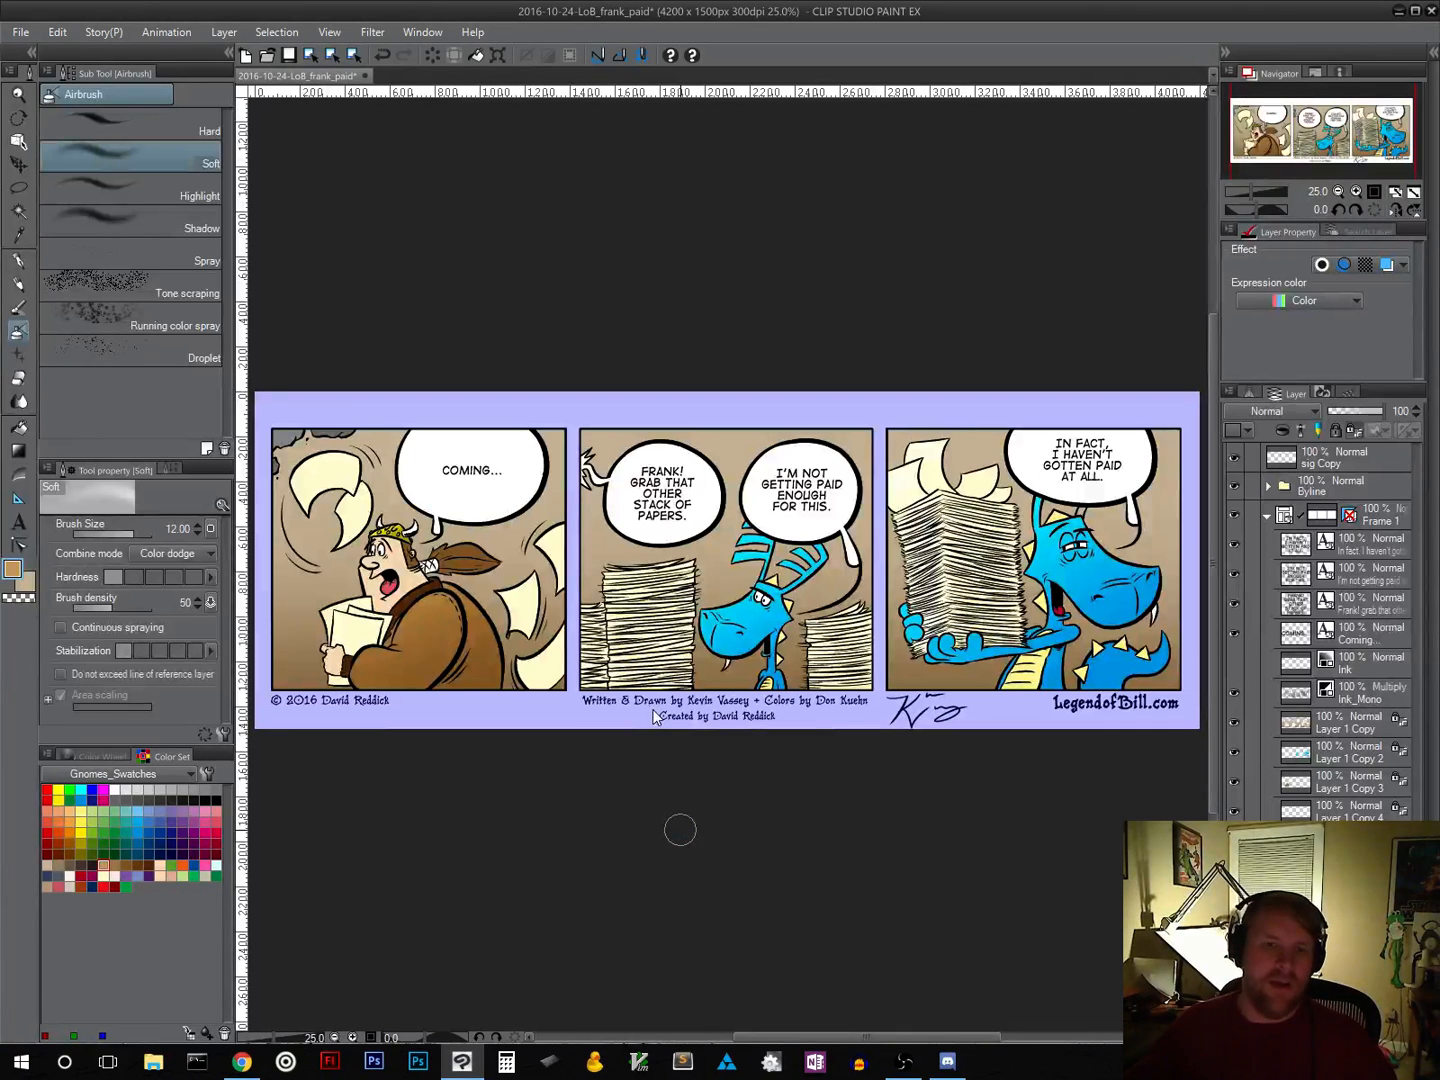
Step: Save the coloured comic strip and switch to the Move layer tool
{"action": "key", "text": "ctrl+s"}
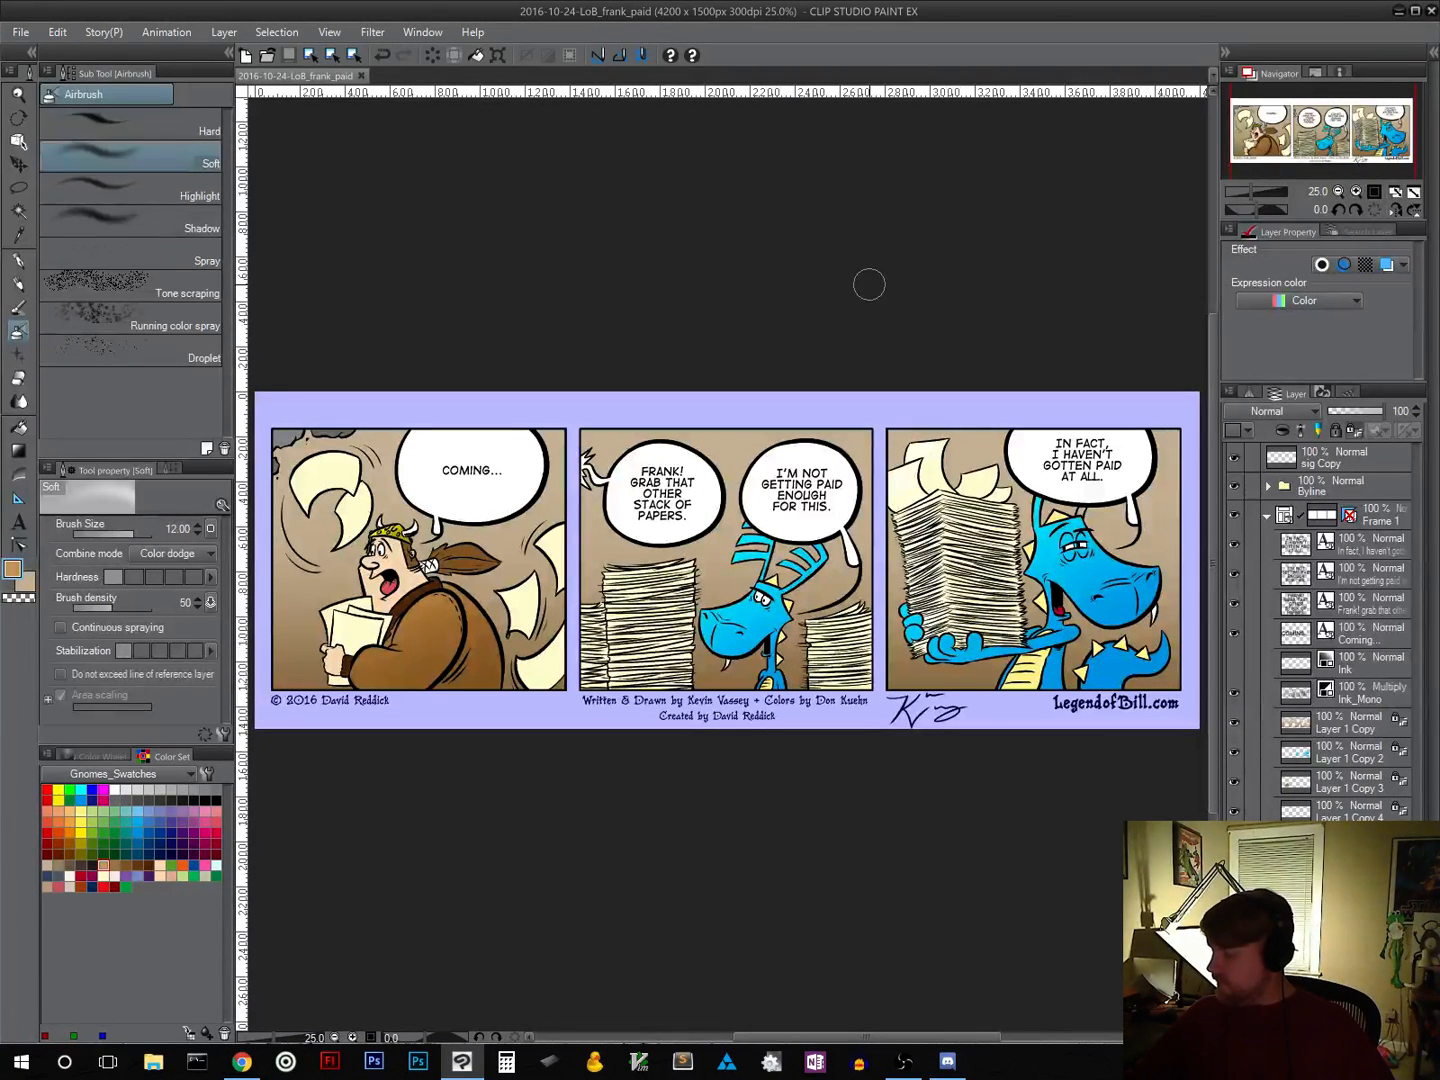
{"action": "scroll", "coordinate": [870, 576], "scroll_direction": "down", "scroll_amount": 2}
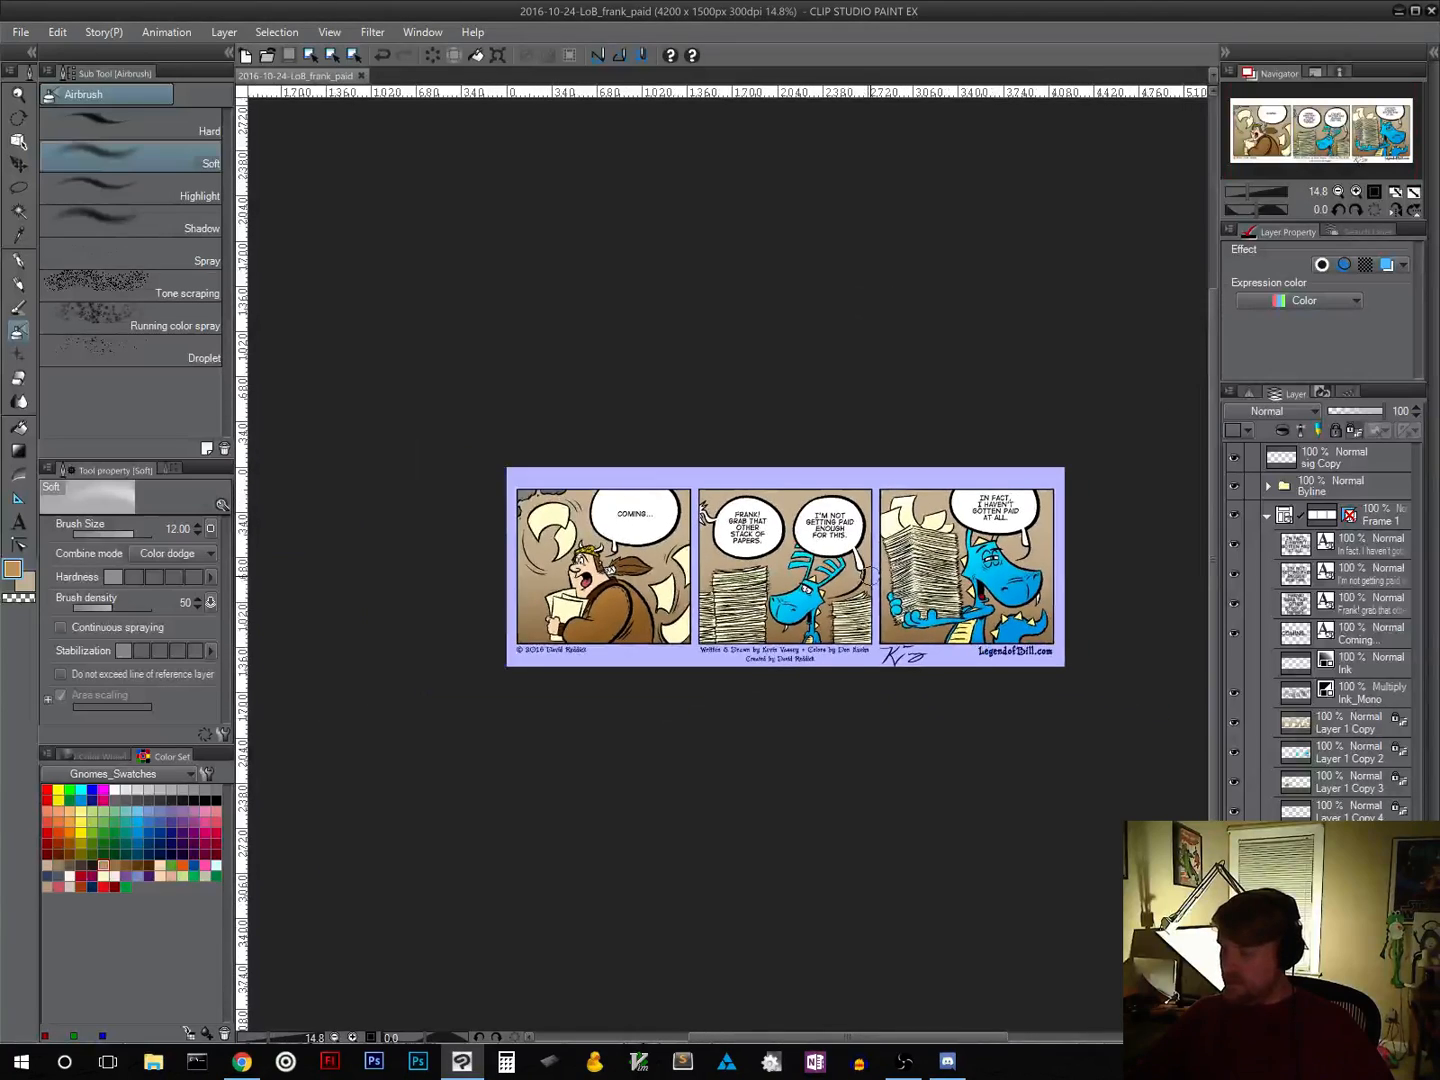
{"action": "scroll", "coordinate": [872, 575], "scroll_direction": "up", "scroll_amount": 1}
{"action": "scroll", "coordinate": [870, 576], "scroll_direction": "up", "scroll_amount": 1}
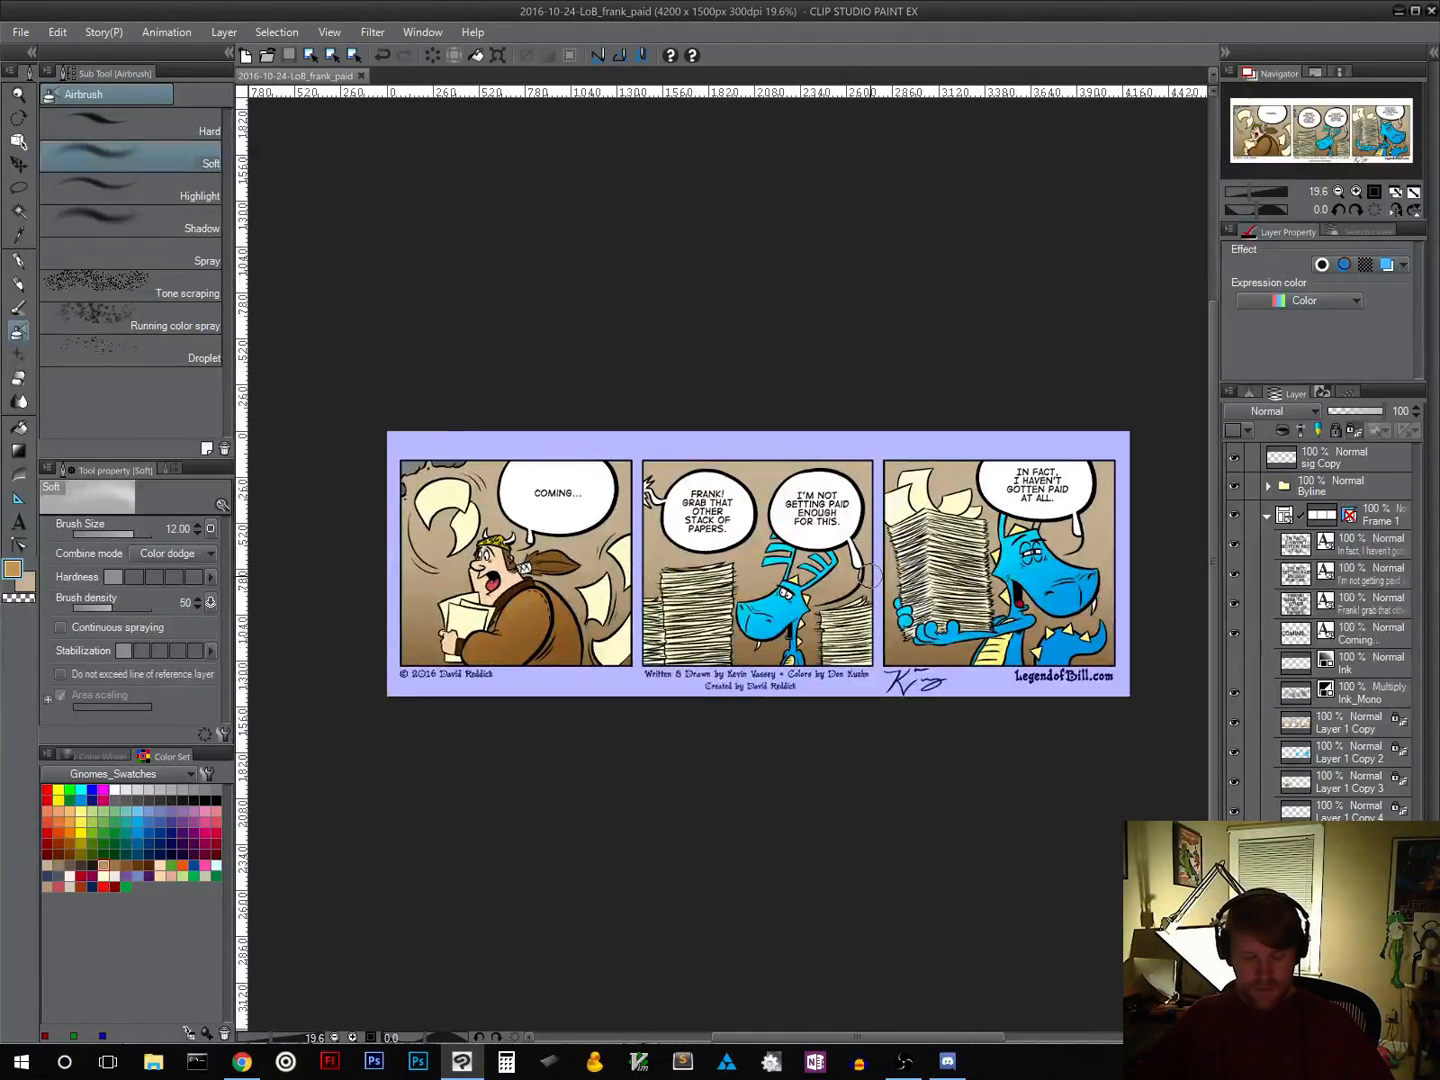
{"action": "left_click_drag", "start_coordinate": [898, 619], "coordinate": [871, 607]}
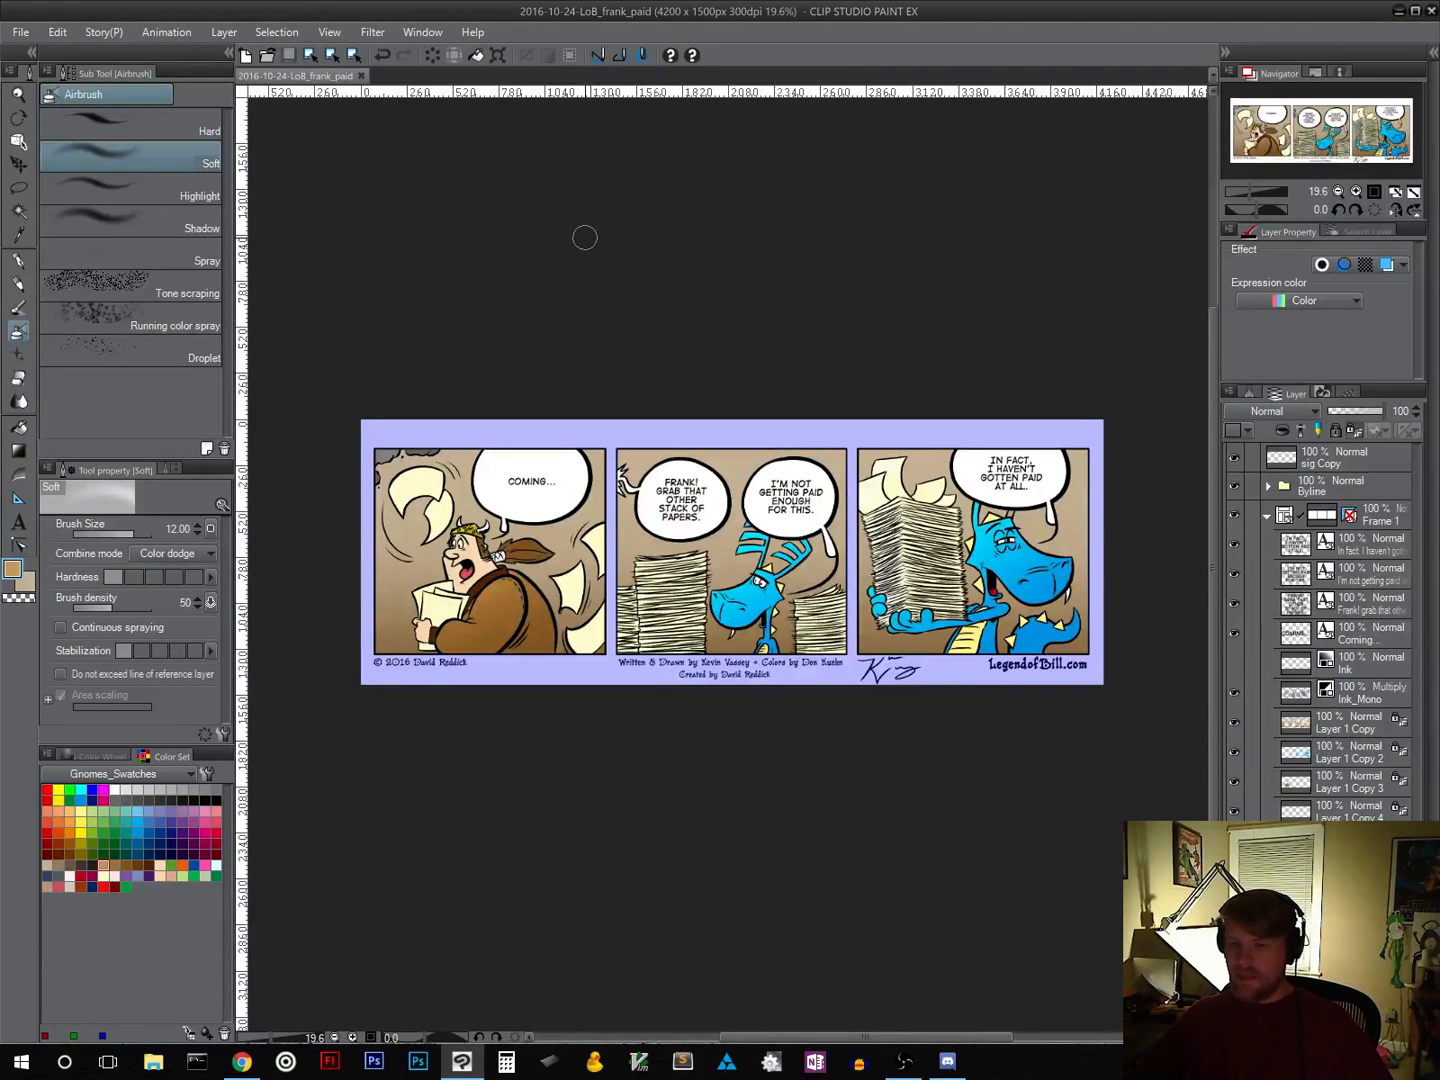
{"action": "left_click", "coordinate": [20, 166]}
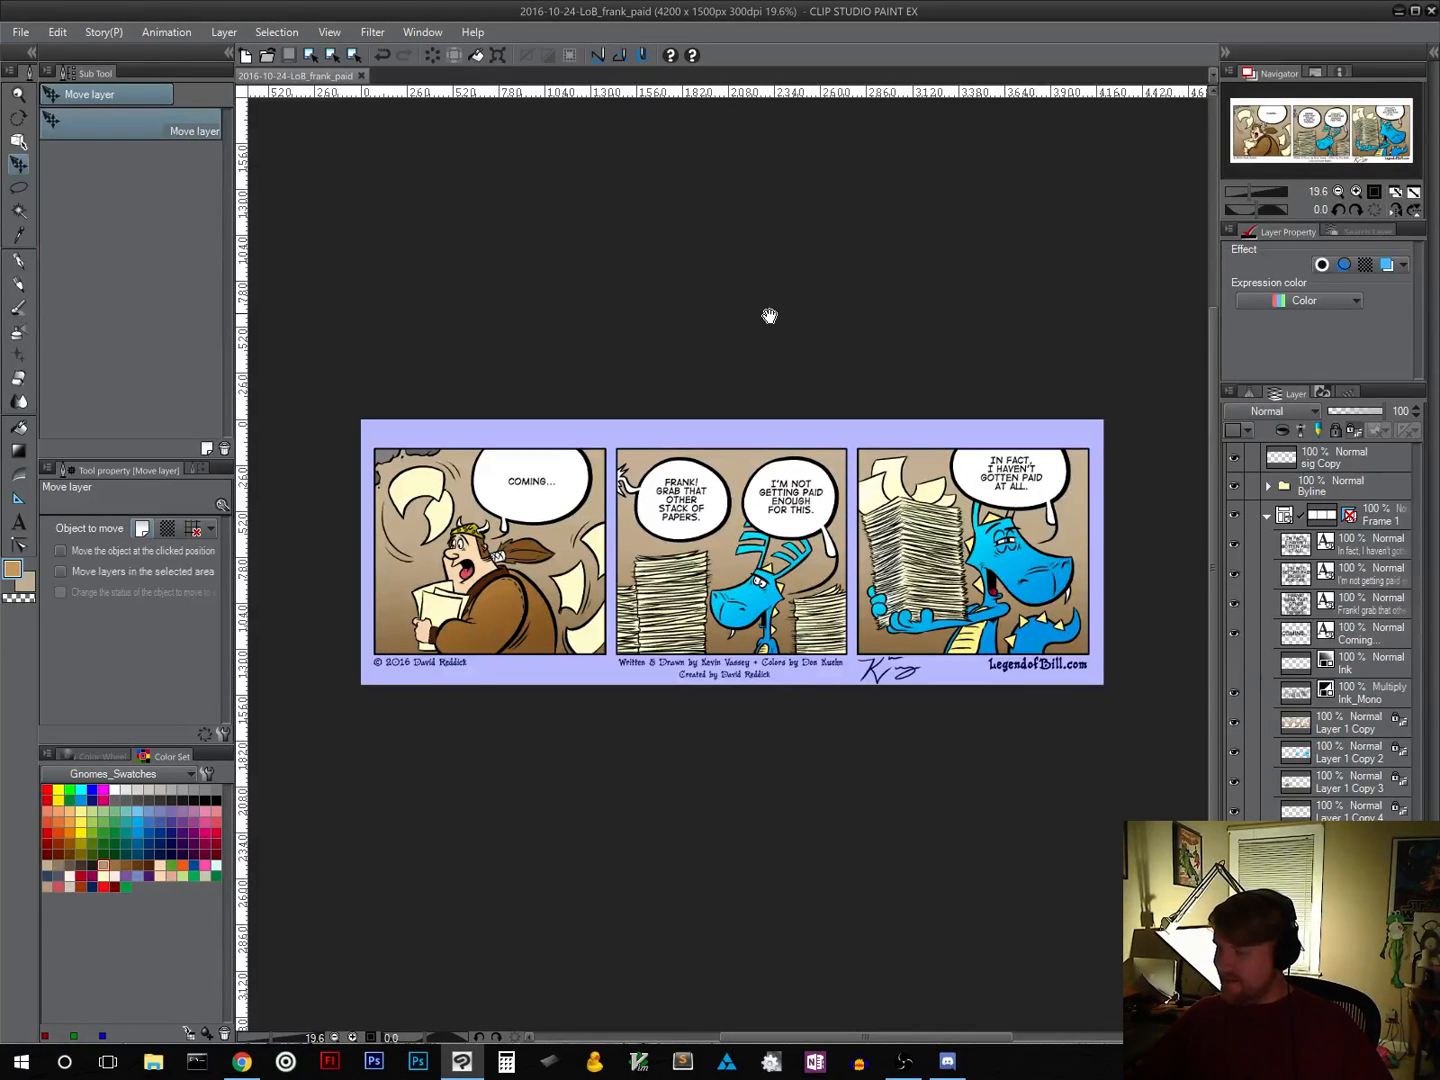
{"action": "mouse_move", "coordinate": [770, 311]}
{"action": "left_mouse_down"}
{"action": "mouse_move", "coordinate": [761, 344]}
{"action": "mouse_move", "coordinate": [758, 302]}
{"action": "mouse_move", "coordinate": [773, 283]}
{"action": "left_mouse_up"}
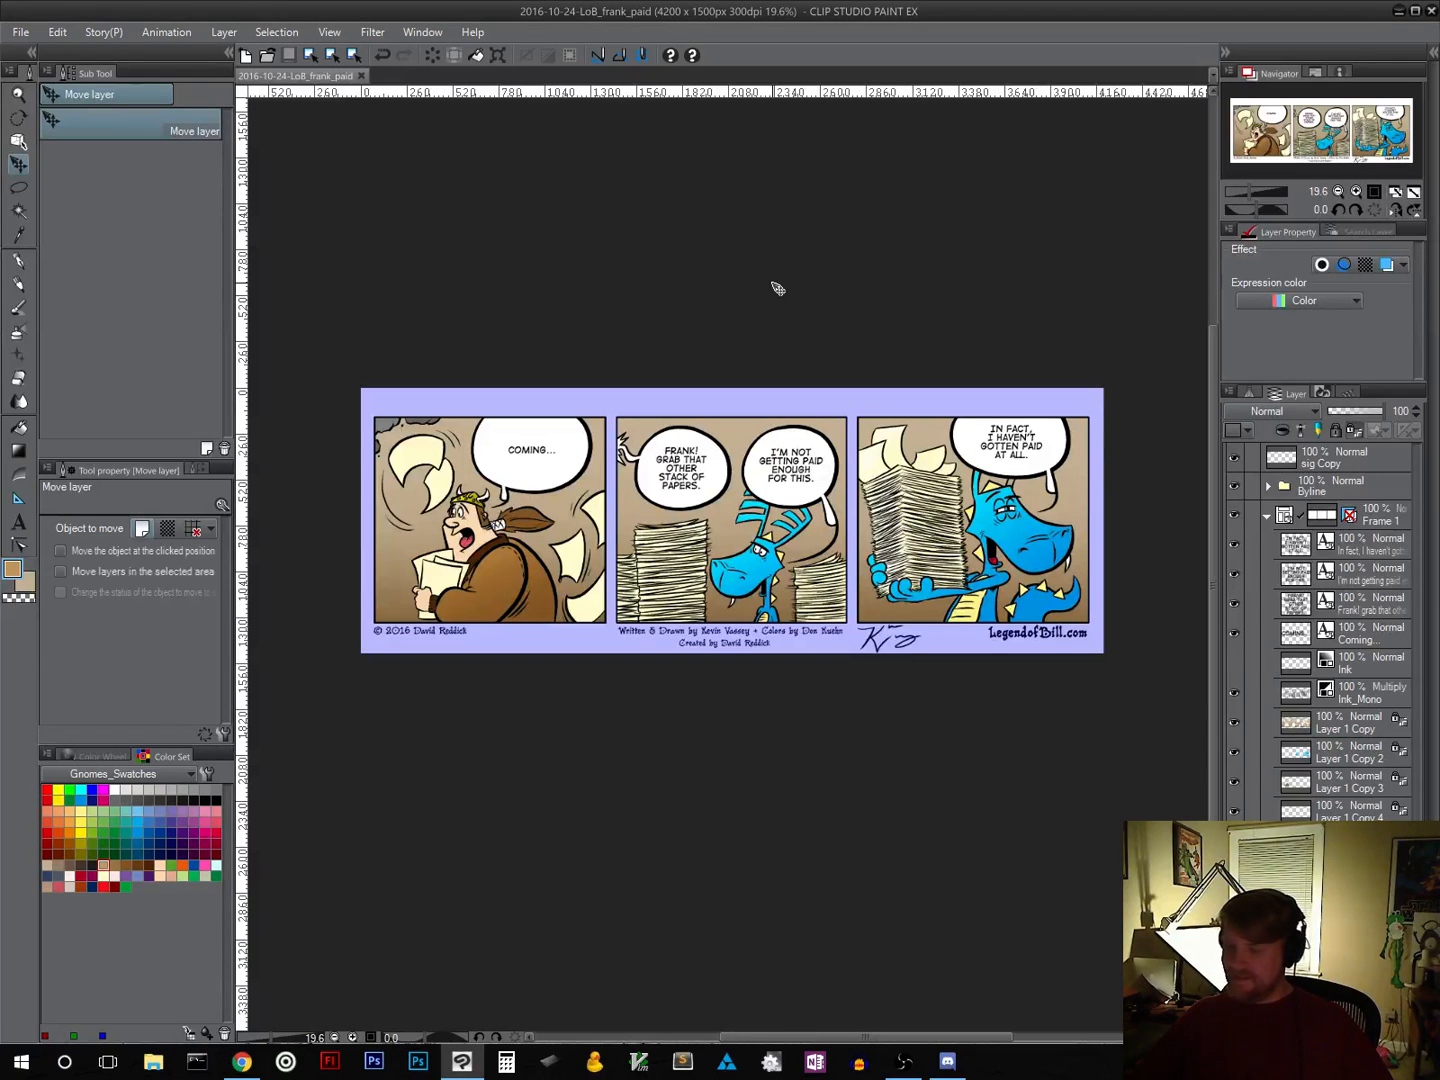